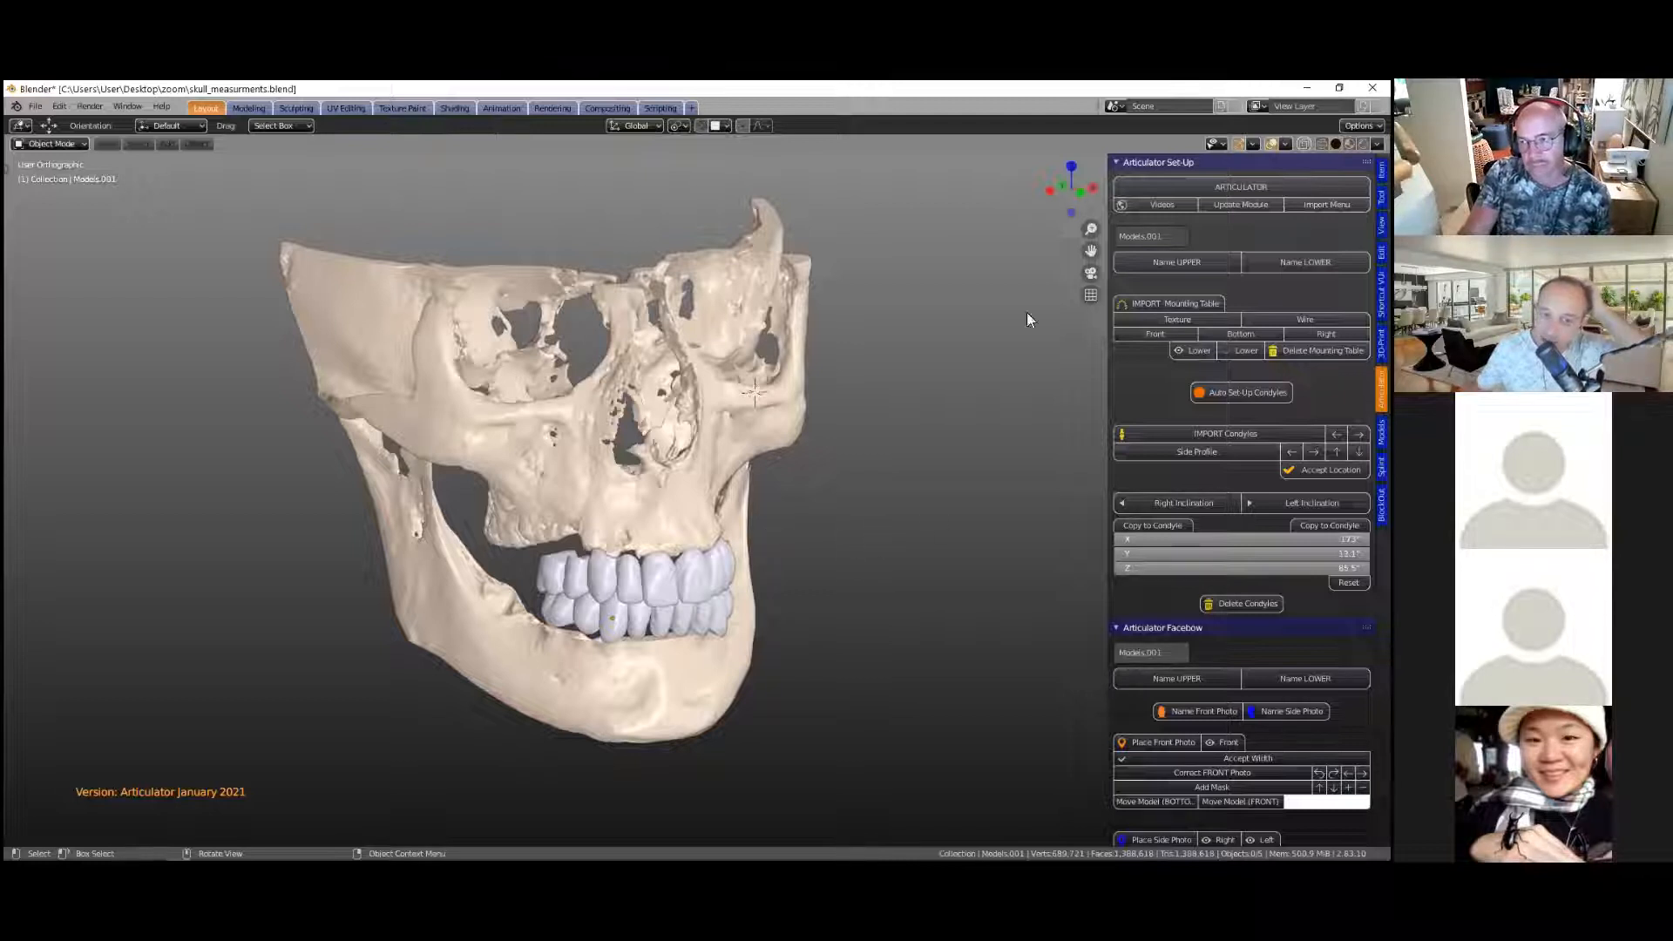
# Step: Collapse the Articulator Set-Up, Facebow, Constraints, Cutting Tools and Navigation sections
pyautogui.click(1115, 162)
pyautogui.click(1119, 180)
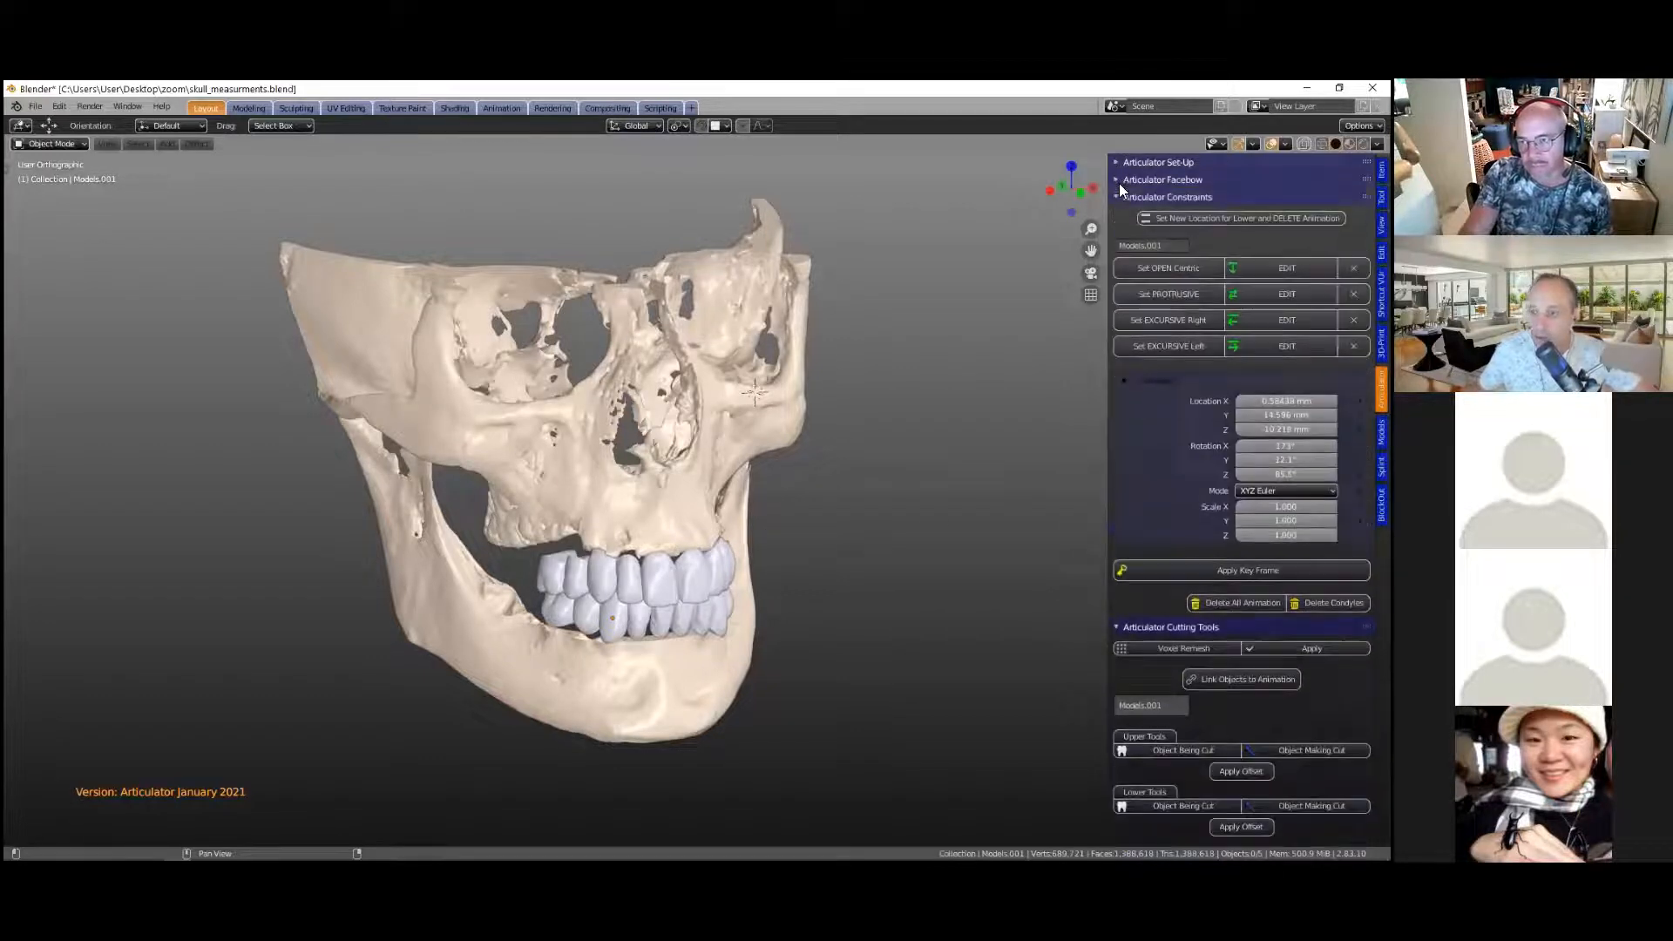
pyautogui.click(1118, 198)
pyautogui.click(1118, 214)
pyautogui.click(1116, 229)
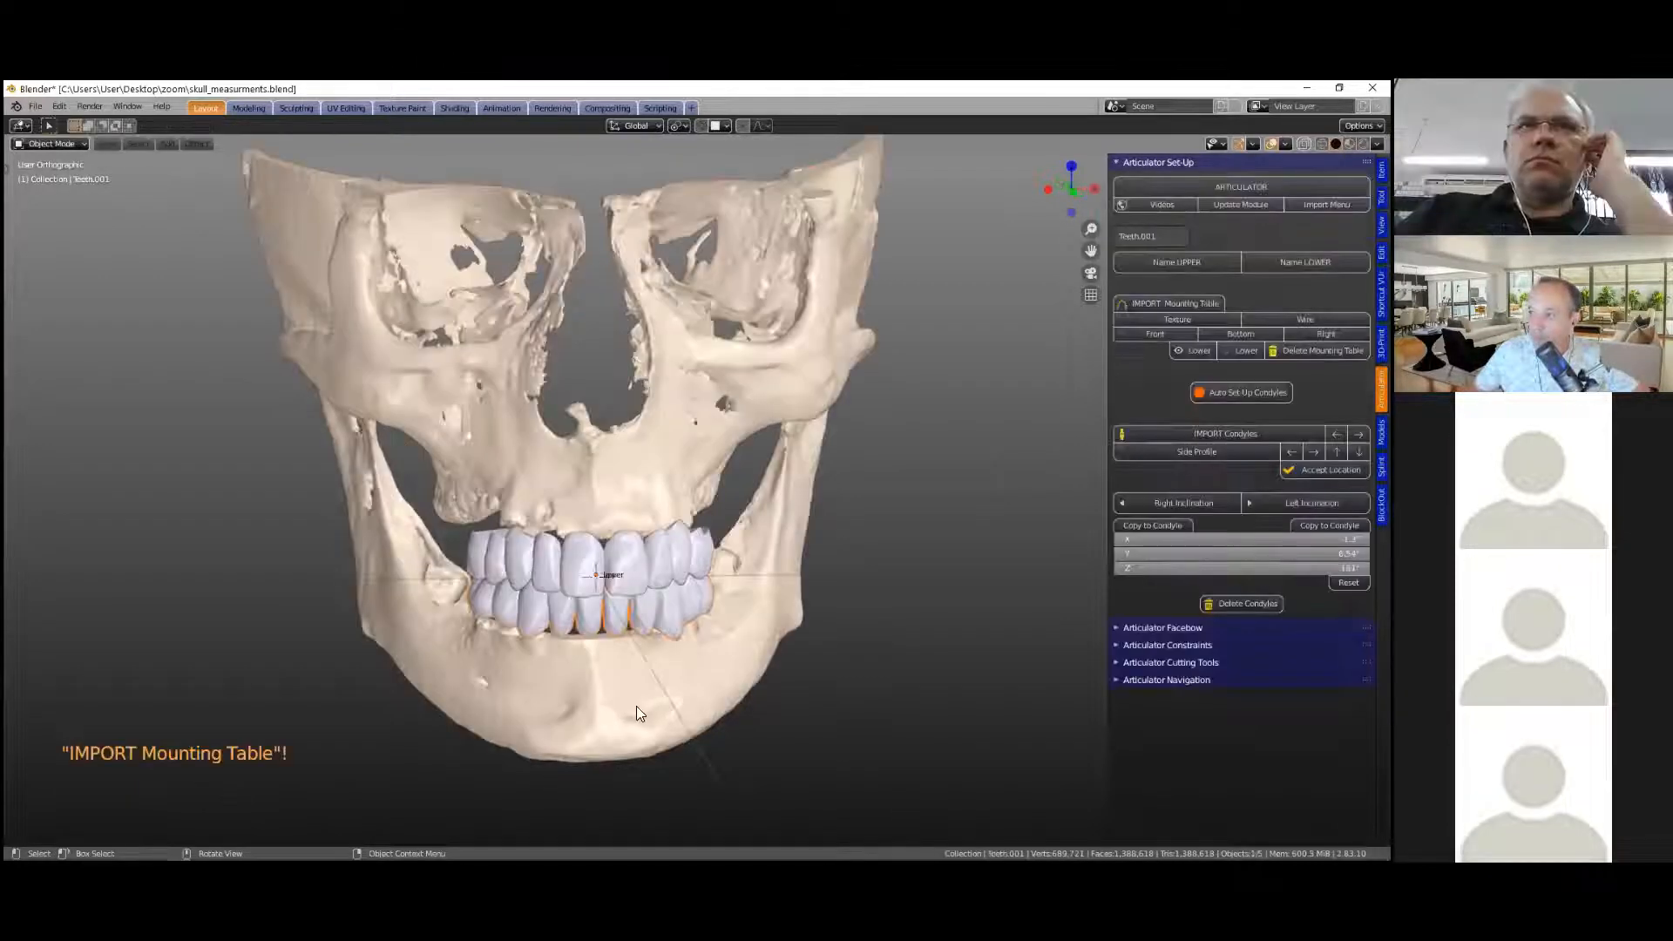
# Step: Parent the selected lower teeth to the lower jaw using the Object parent type
pyautogui.click(636, 706)
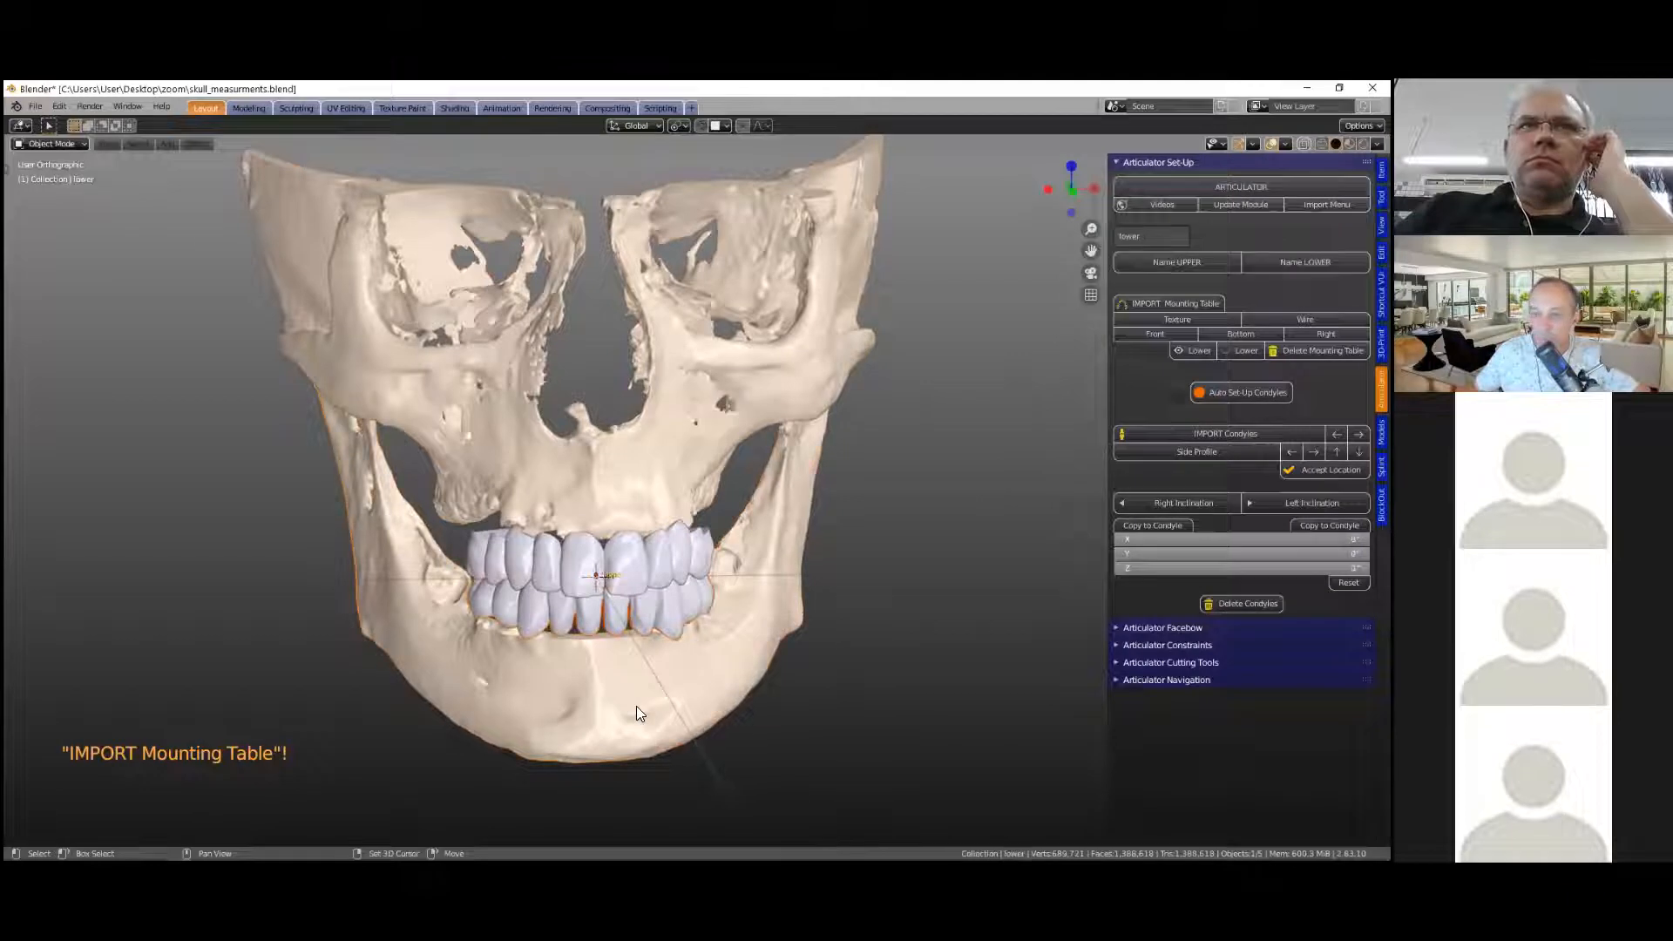
pyautogui.hotkey('ctrl', 'p')
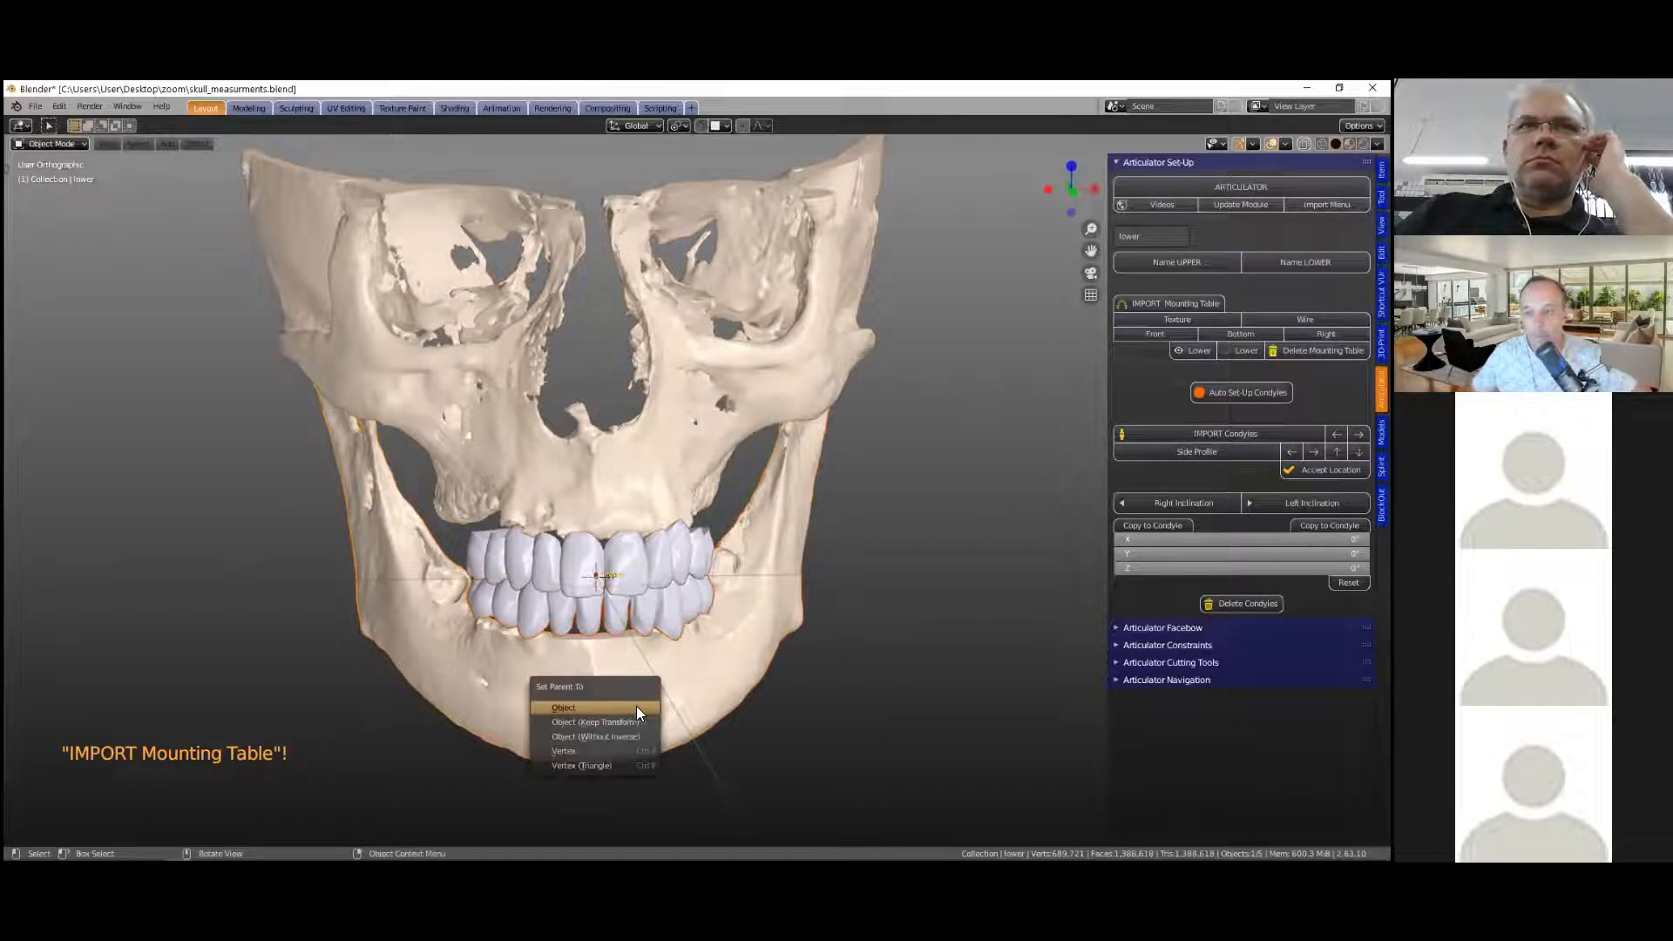
pyautogui.click(593, 707)
# Step: Select the upper skull model, import the mounting table and check its alignment with the teeth in the front view
pyautogui.click(724, 355)
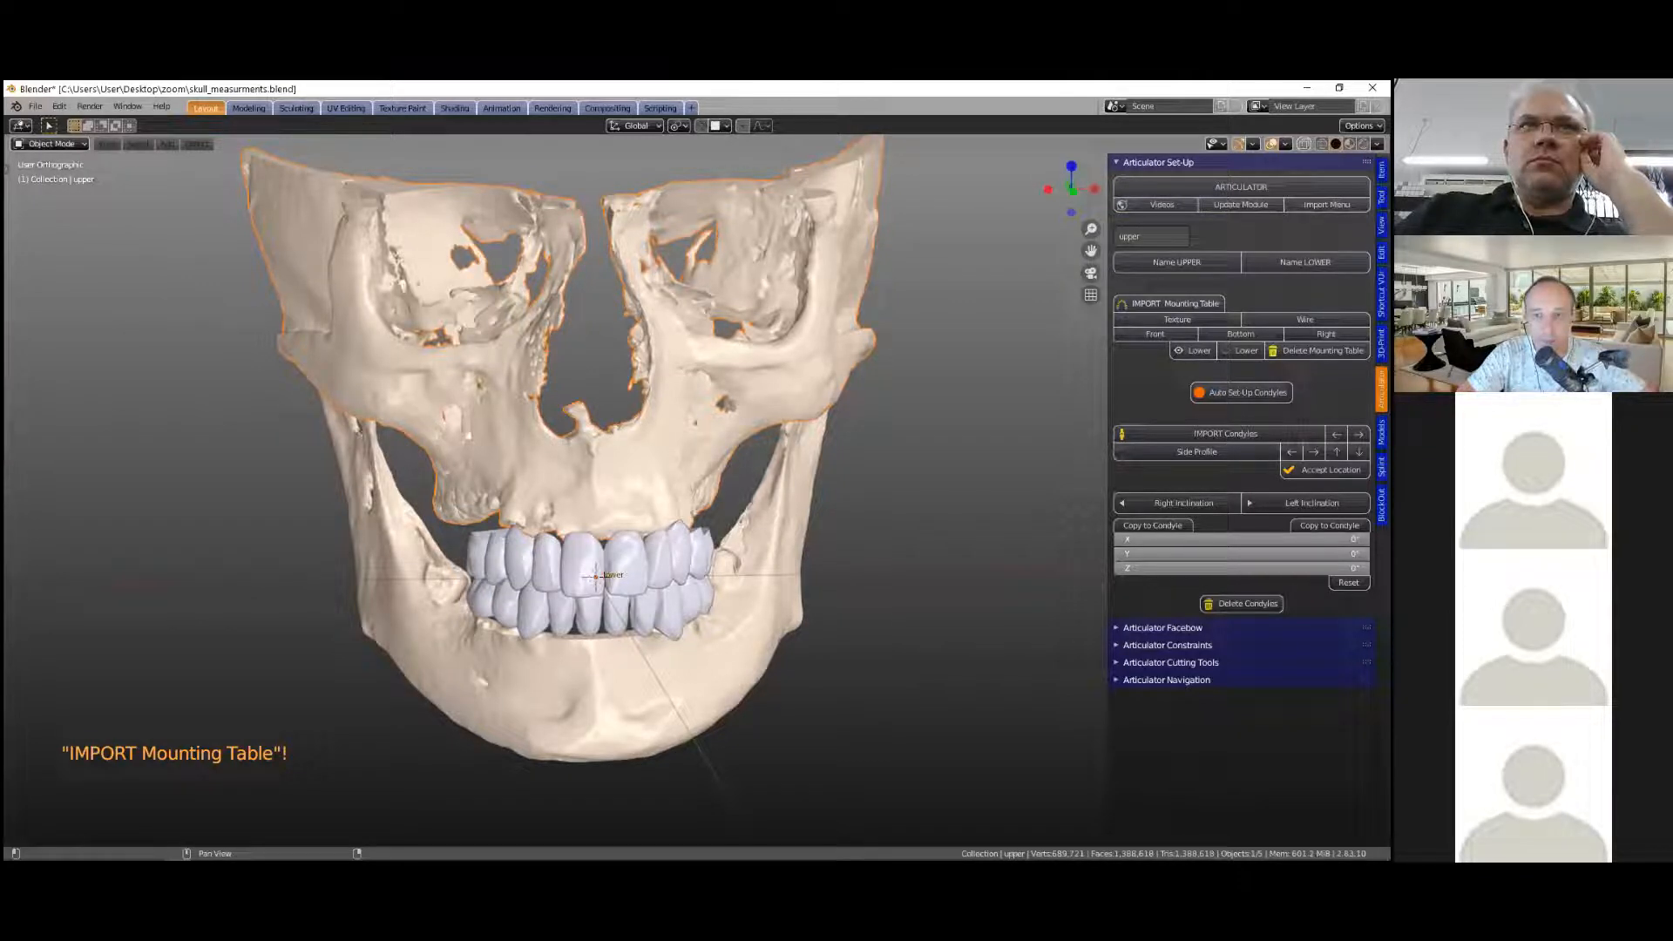
pyautogui.click(1172, 303)
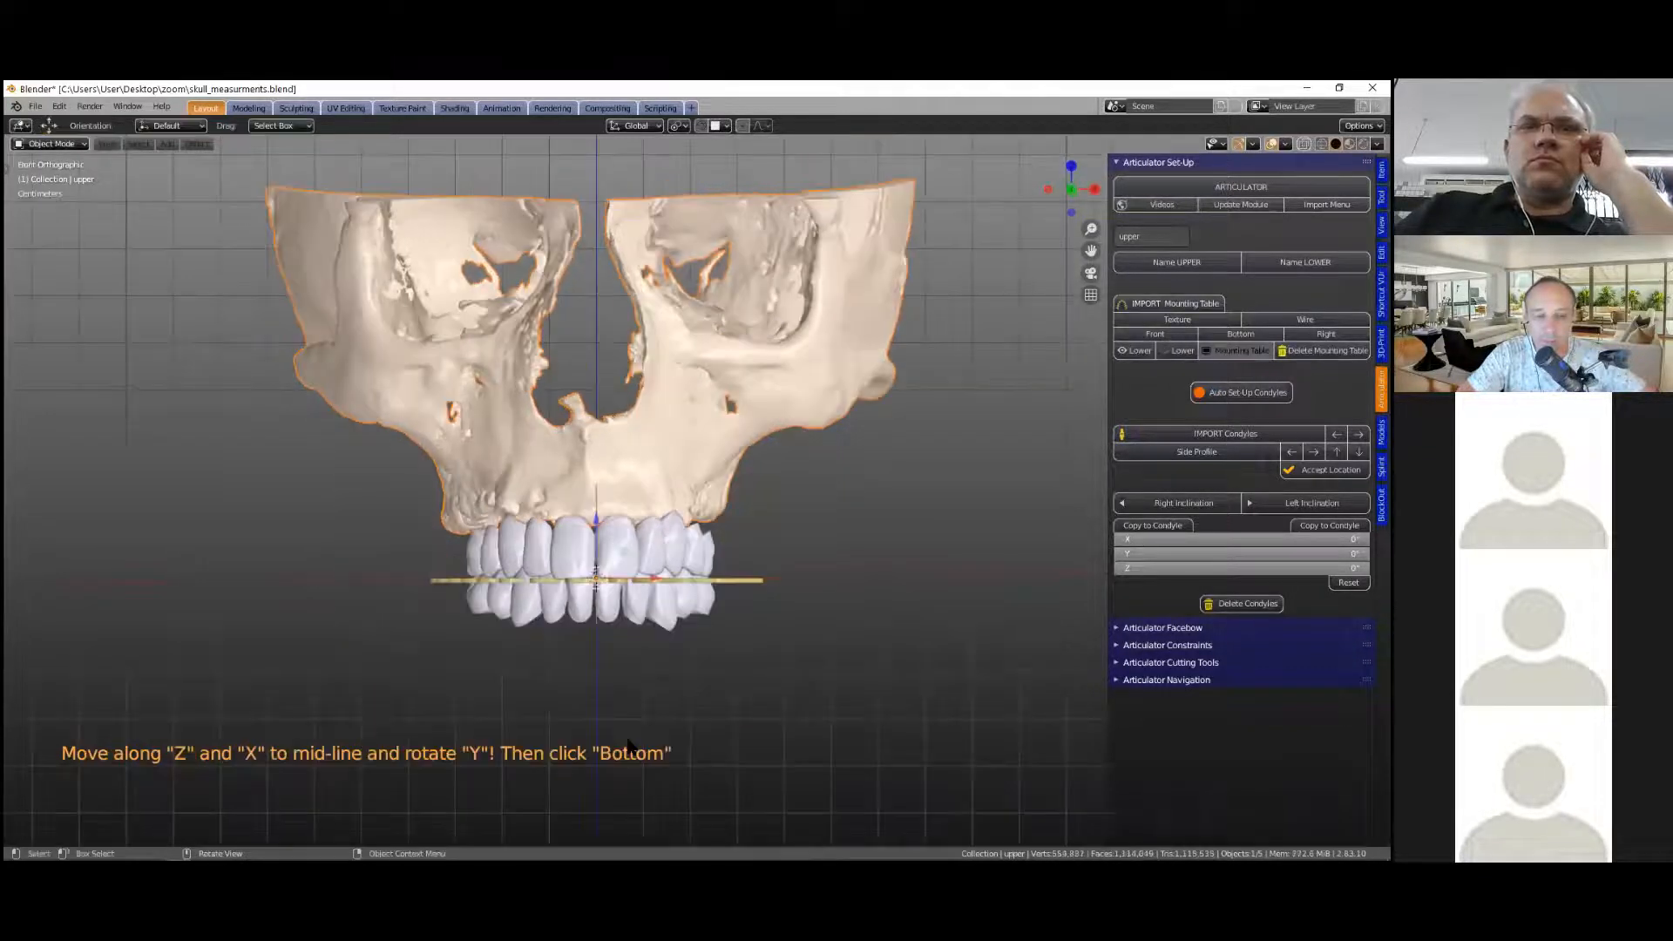
pyautogui.scroll(1, 628, 746)
pyautogui.scroll(1, 629, 746)
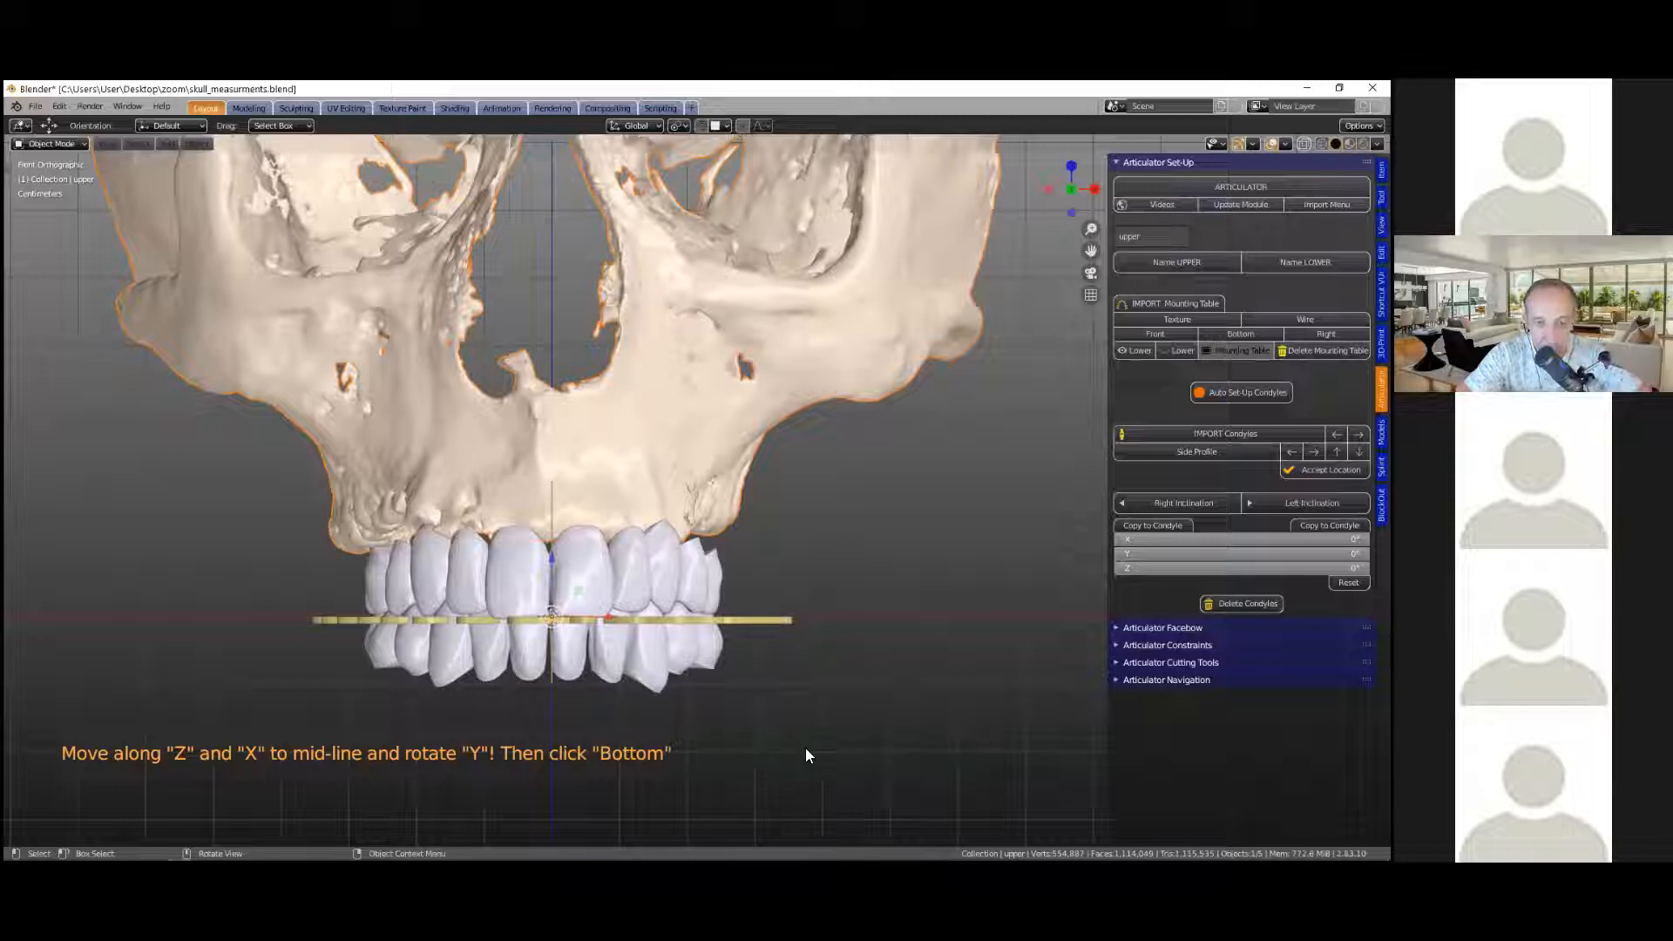
pyautogui.scroll(-1, 808, 748)
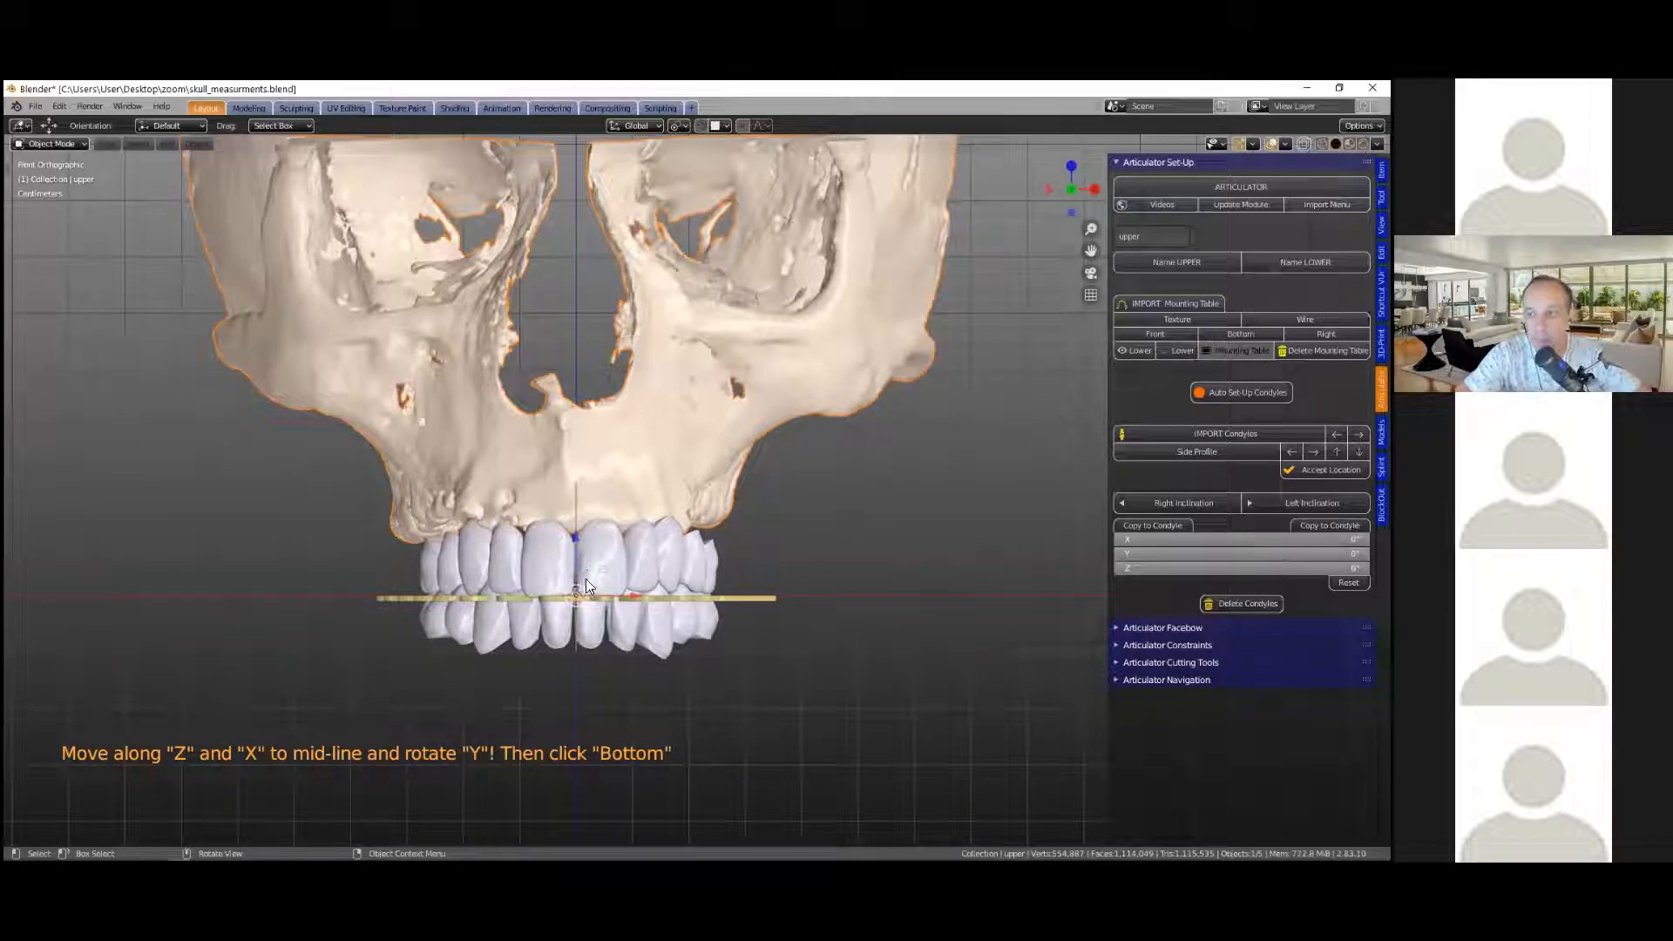
pyautogui.scroll(1, 529, 570)
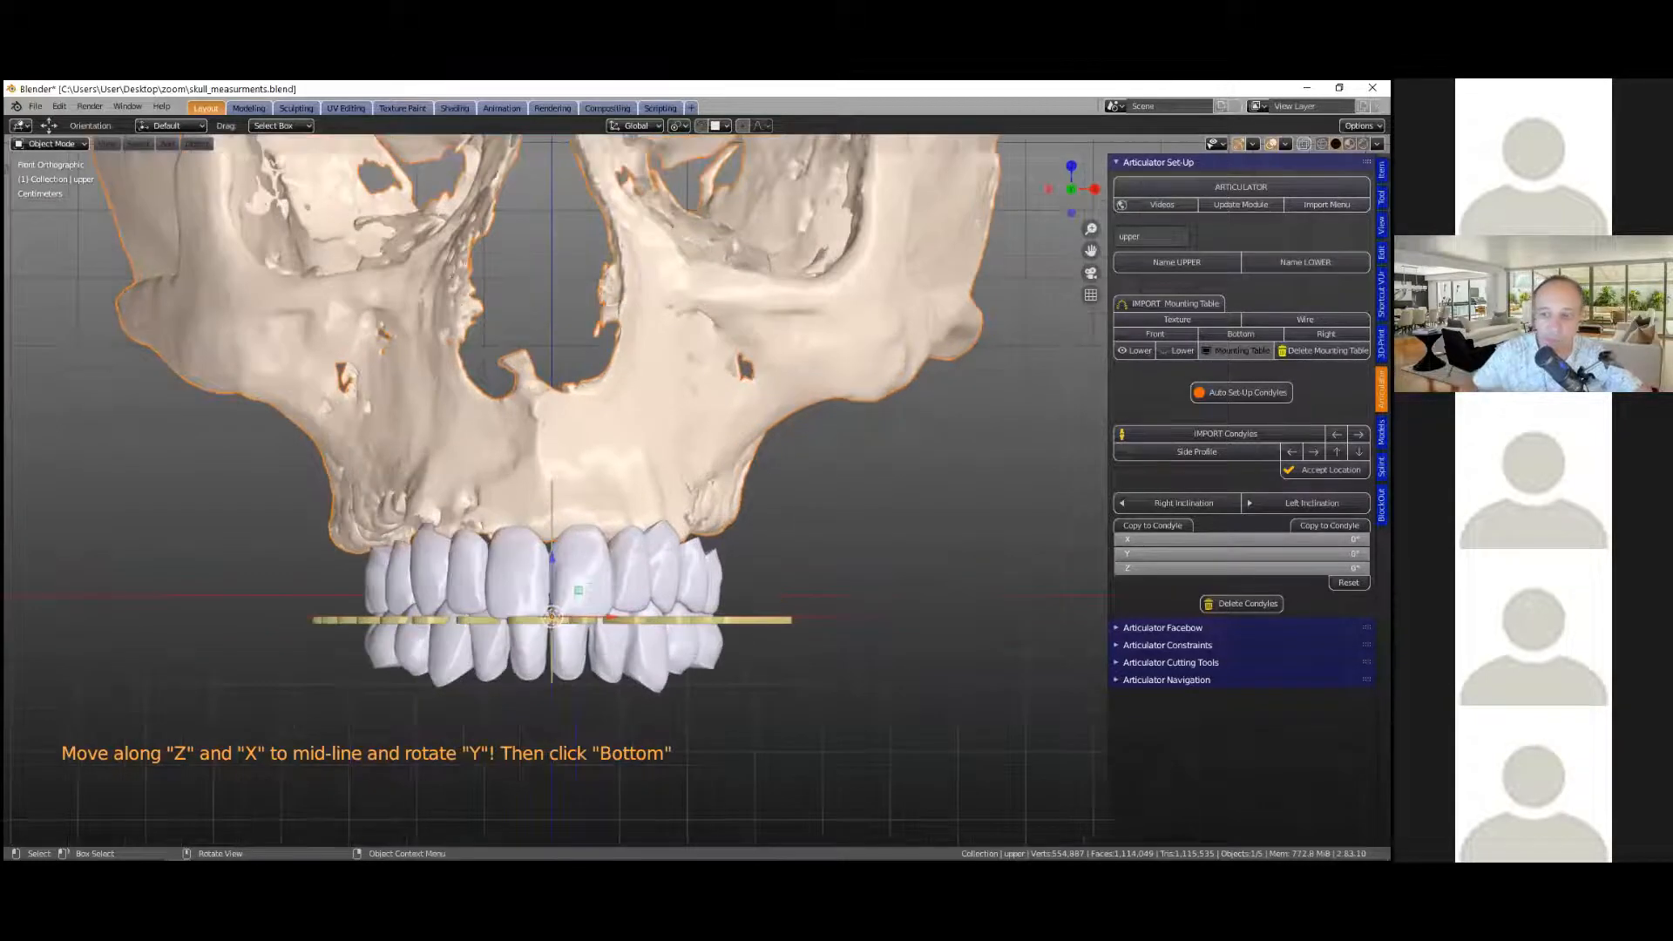
pyautogui.scroll(1, 706, 489)
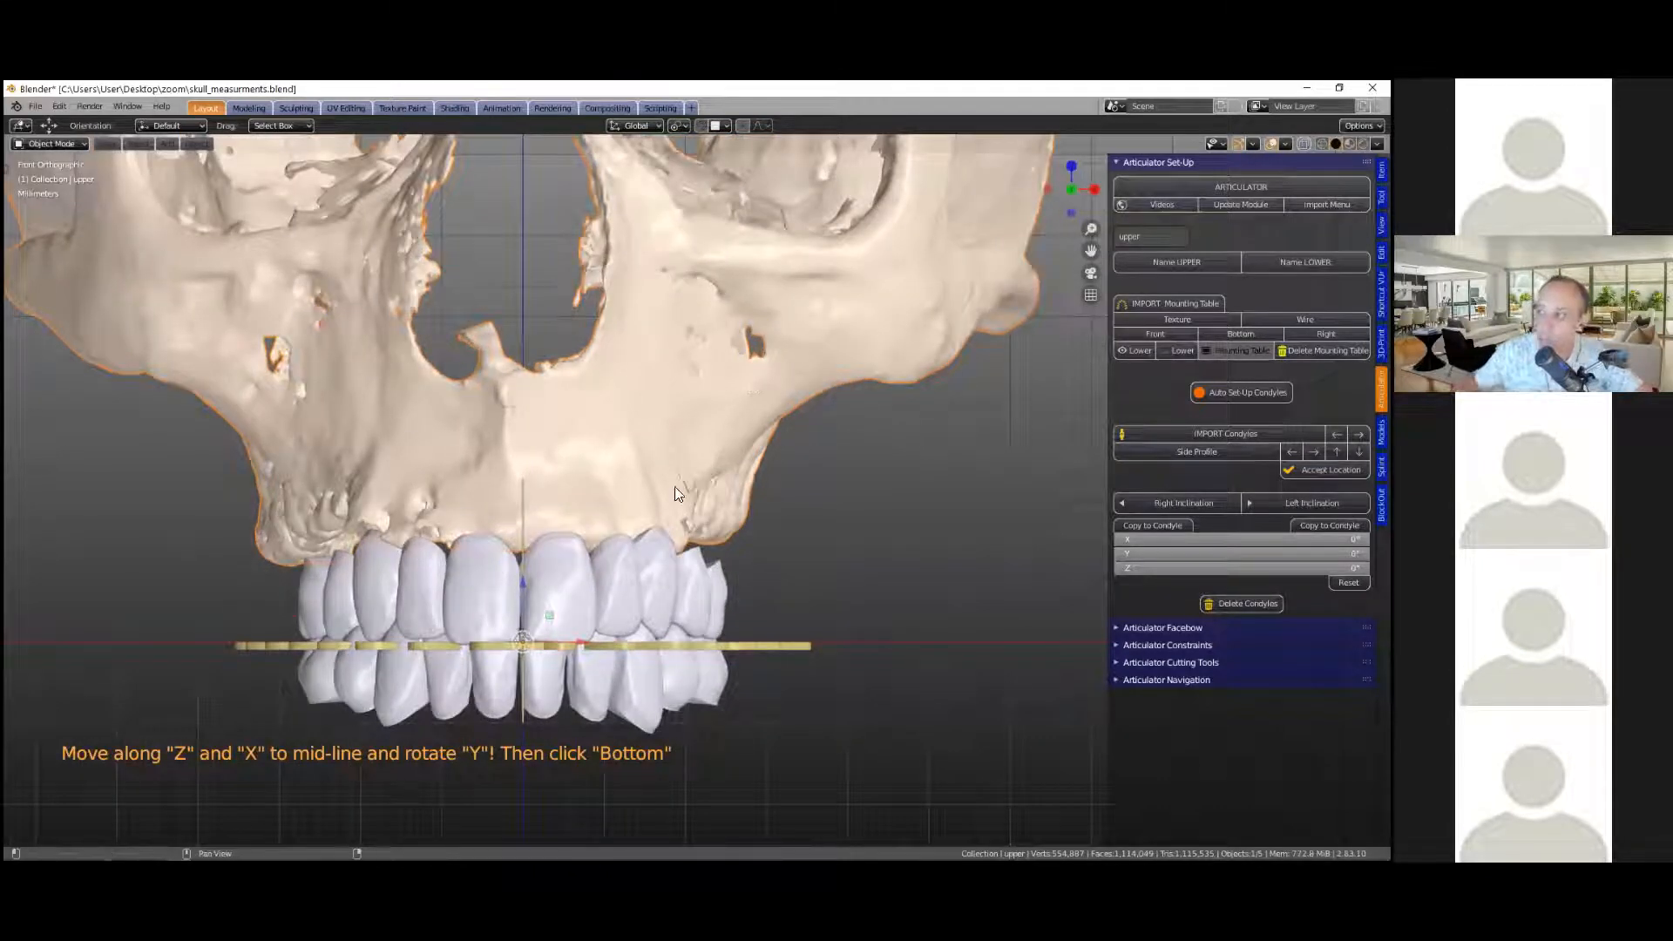
# Step: In the bottom view, move the upper model forward until the front incisors meet the mounting table's stopper
pyautogui.press('ctrl+KP_7')
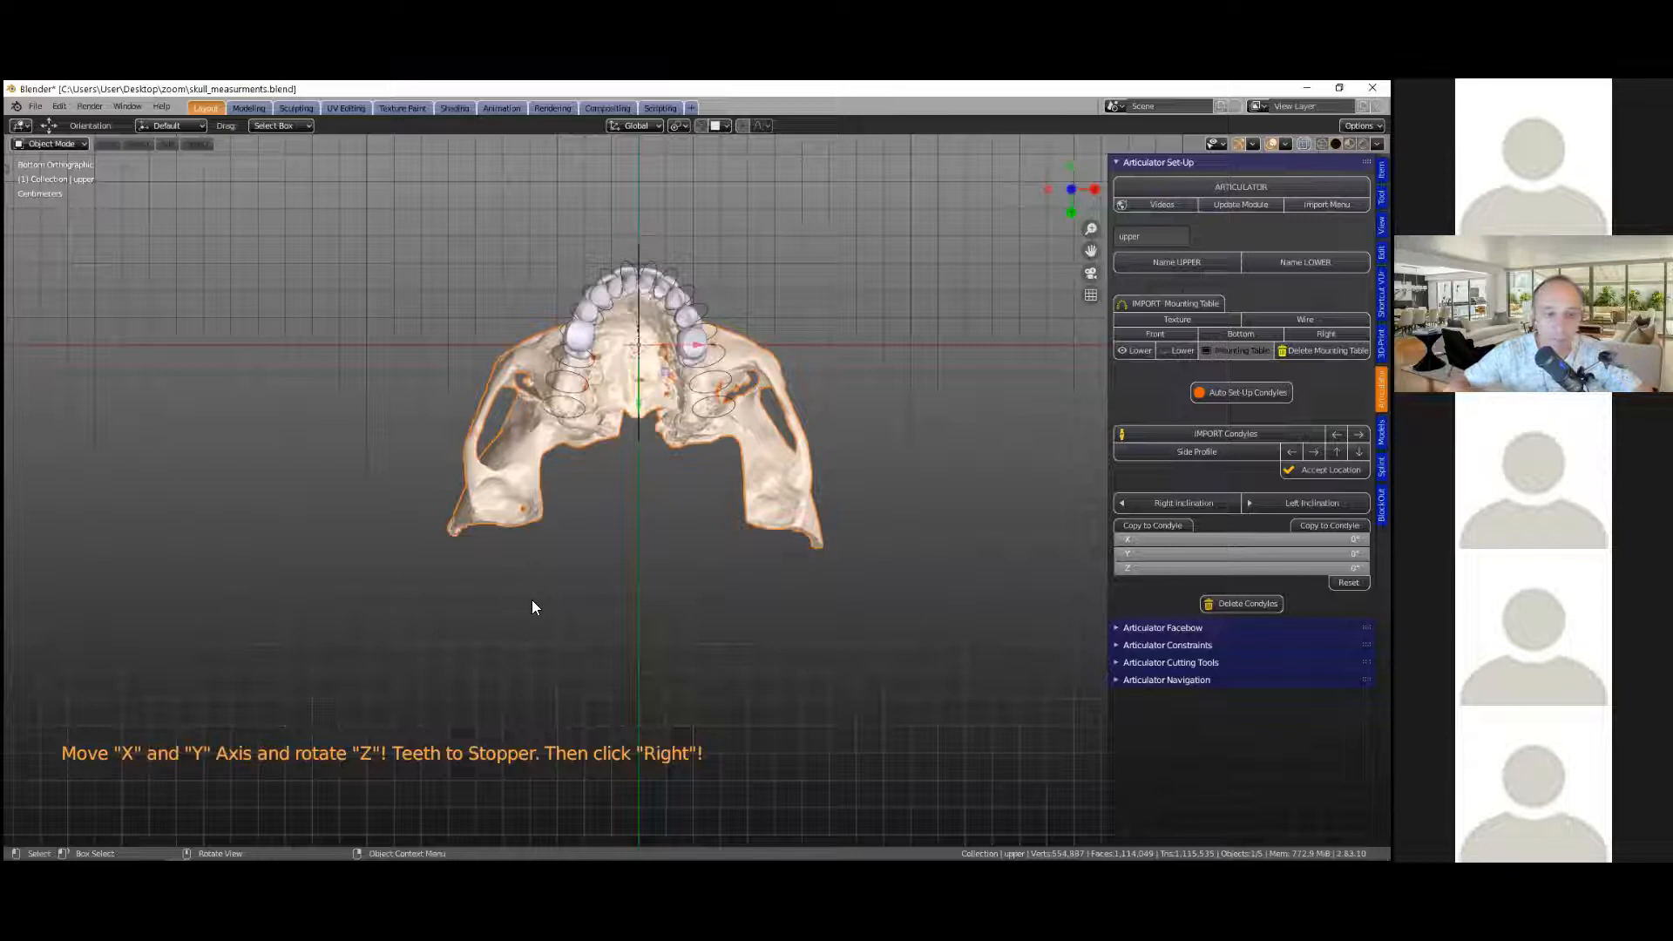
pyautogui.keyDown('shift'); pyautogui.moveTo(539, 450); pyautogui.dragTo(531, 615, button='middle'); pyautogui.keyUp('shift')
pyautogui.scroll(1, 541, 371)
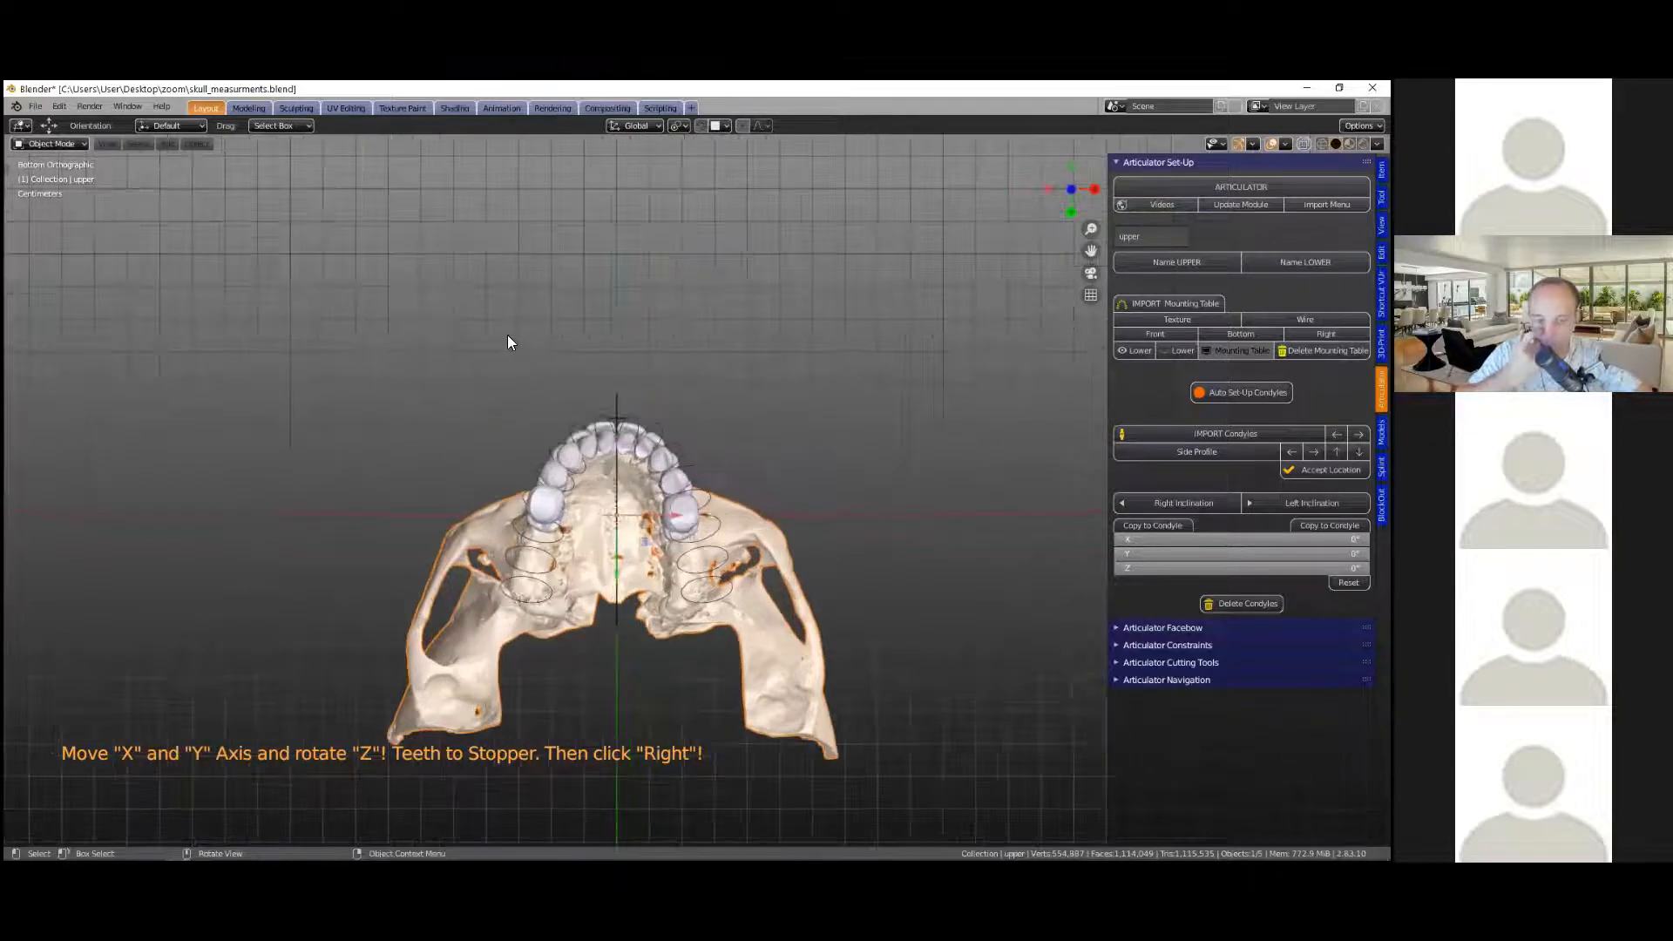
pyautogui.scroll(4, 523, 633)
pyautogui.press('g')
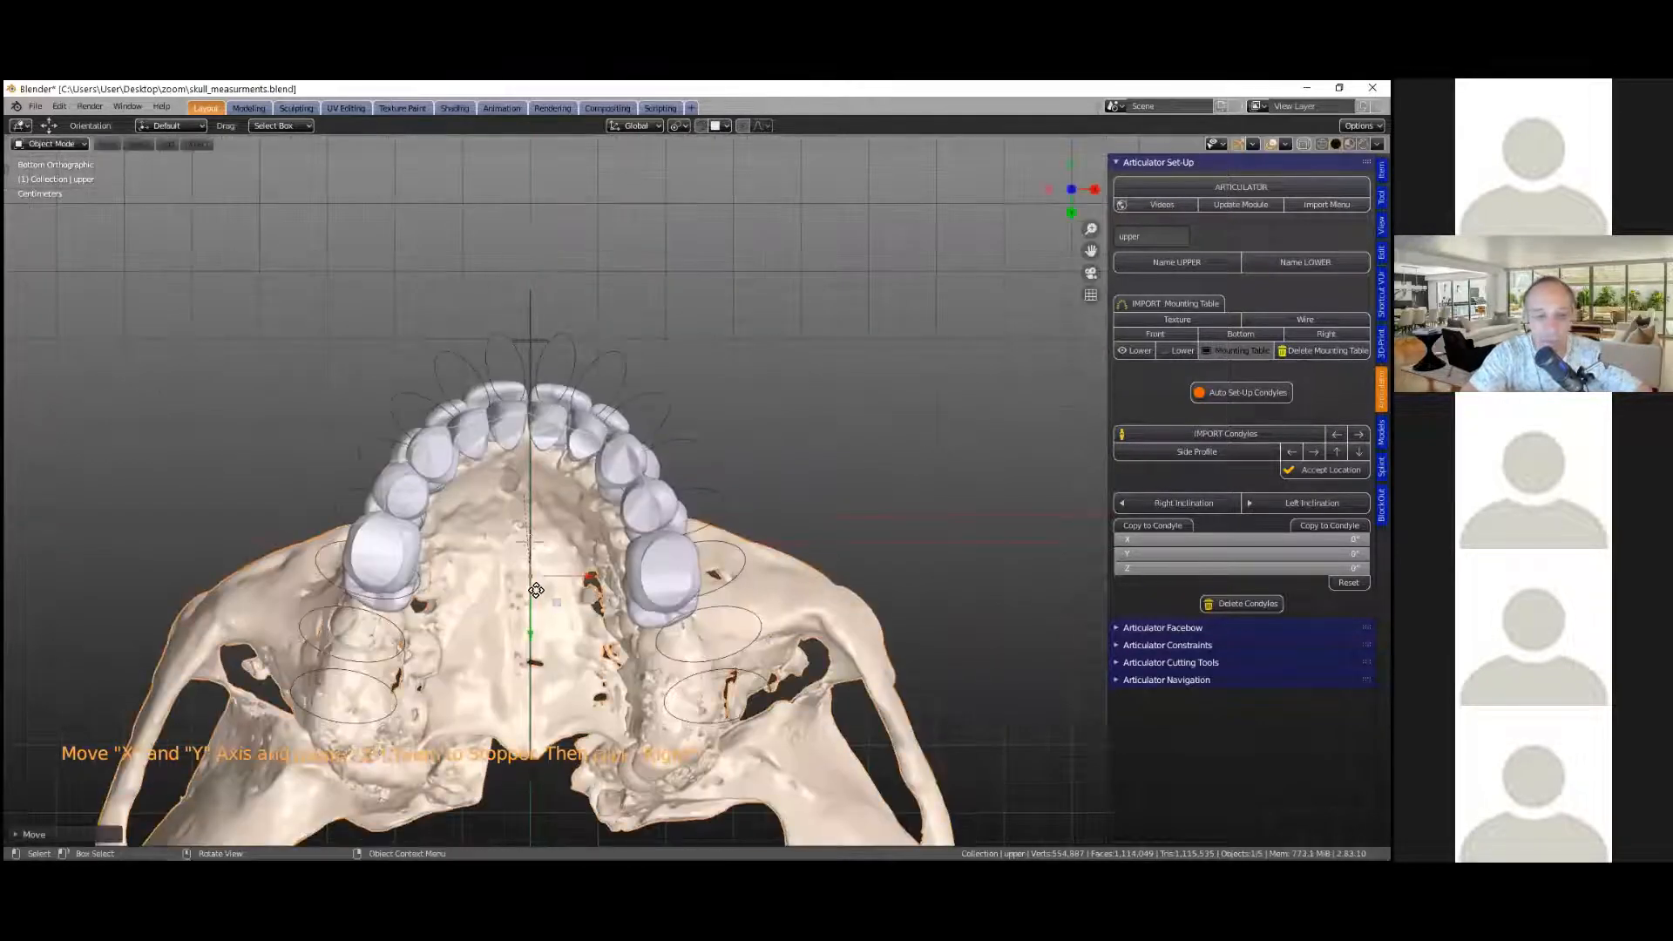
pyautogui.click(536, 319)
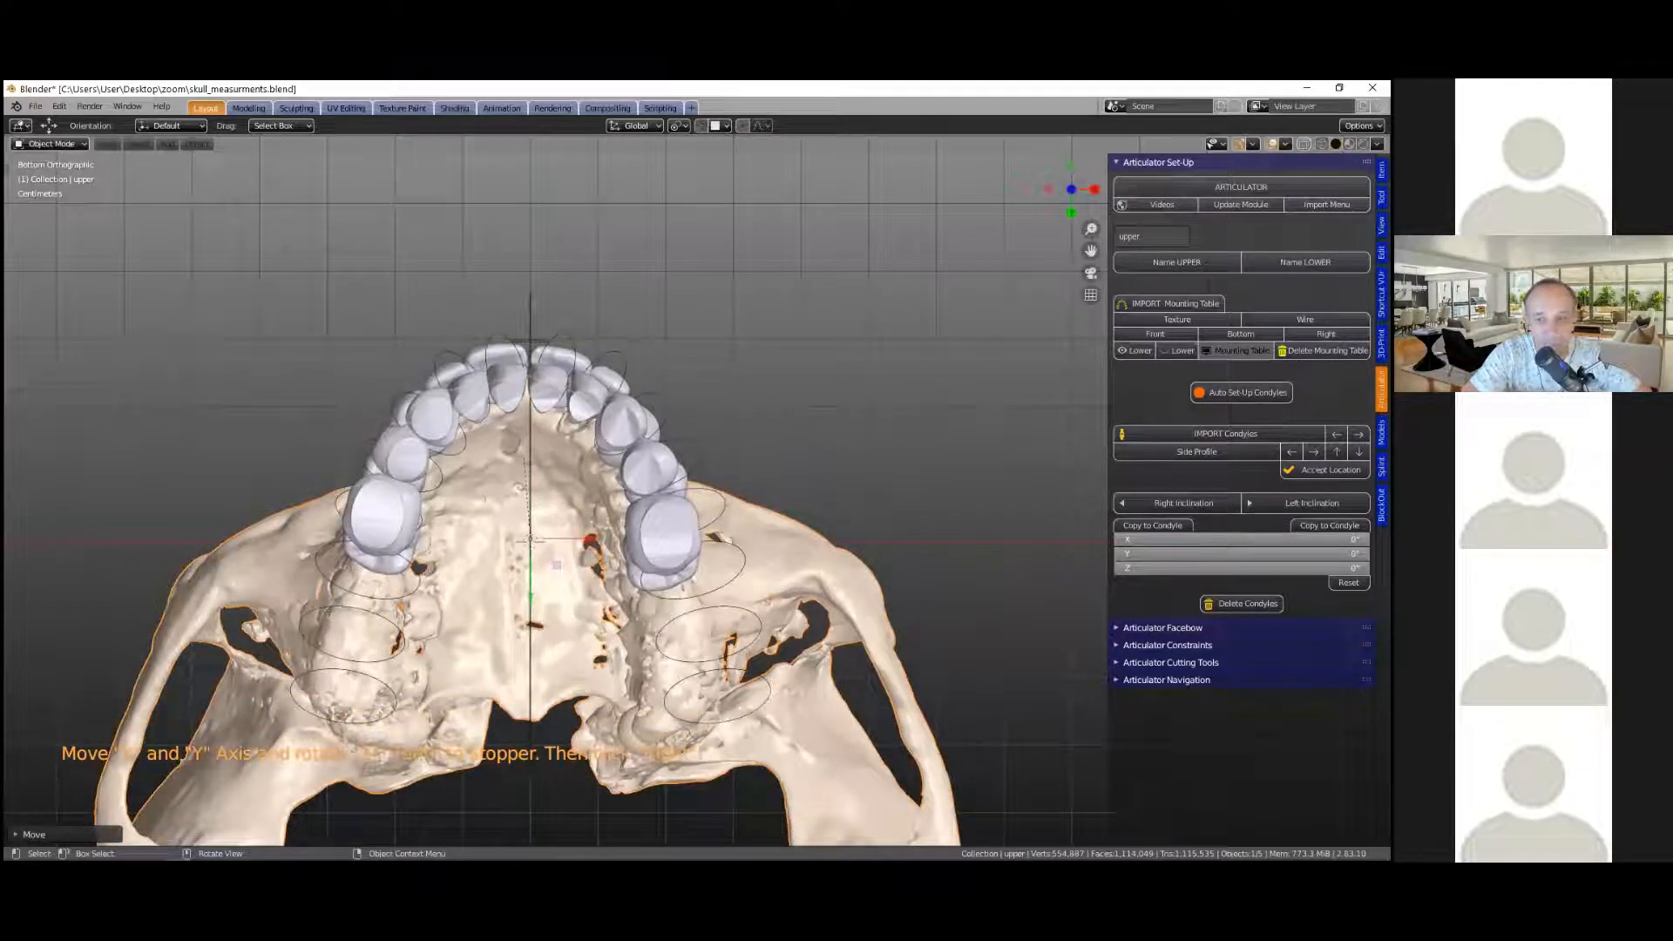
pyautogui.scroll(1, 572, 561)
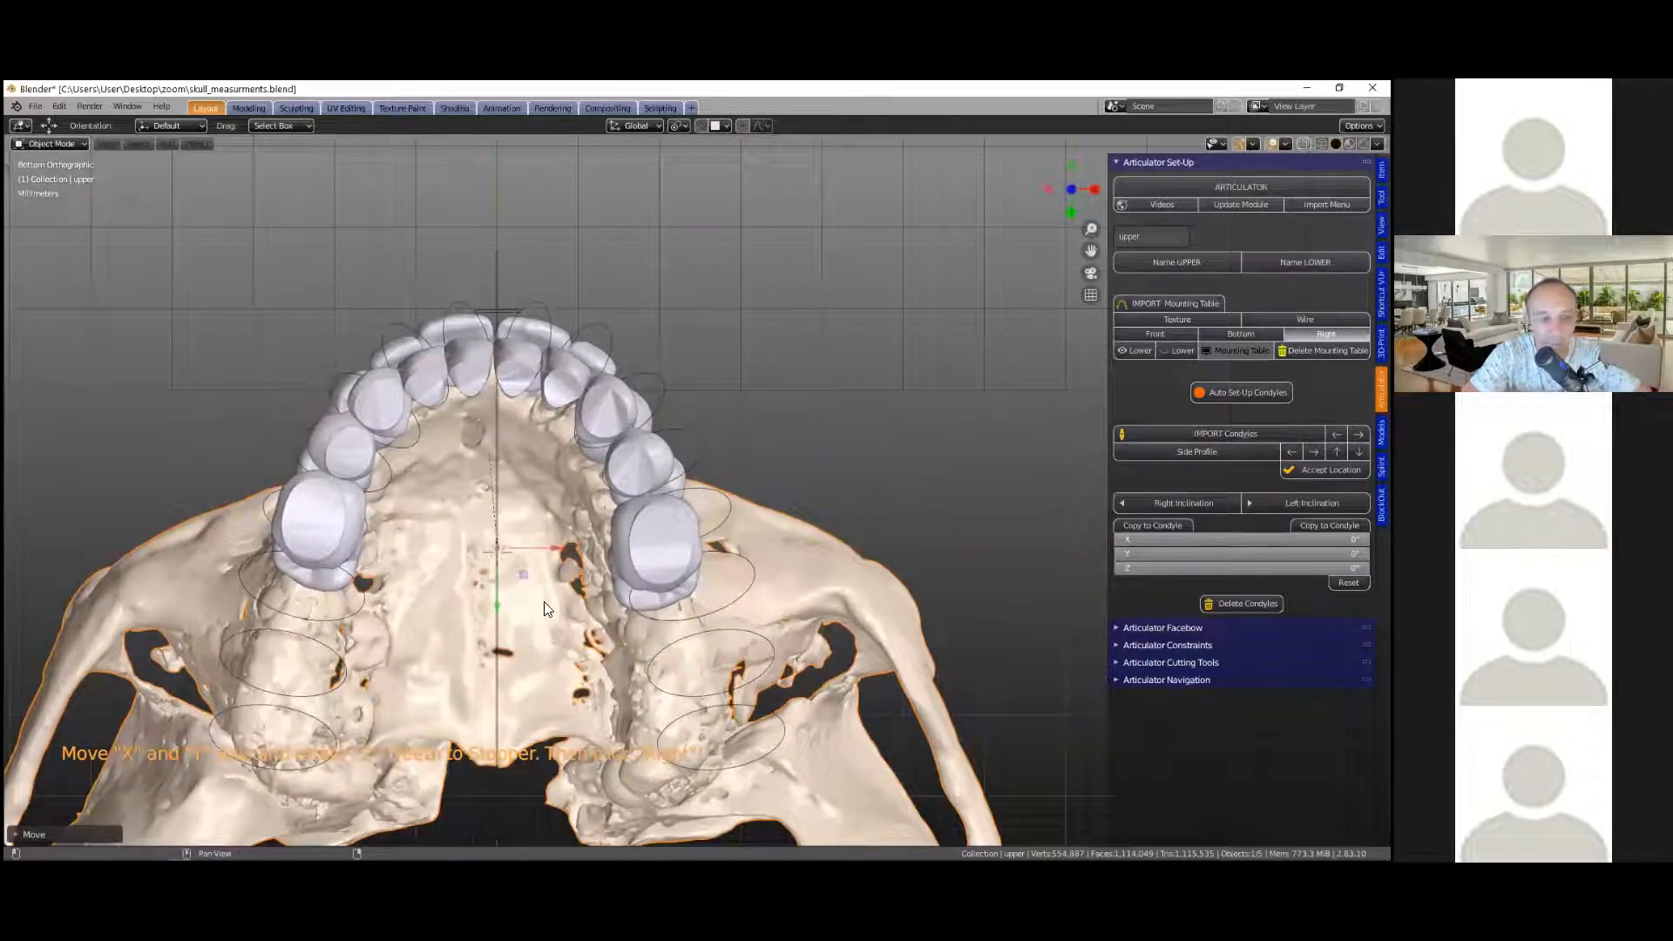
# Step: Check the mounting from the right view, hide the mounting table and unhide the lower model
pyautogui.click(1325, 334)
pyautogui.scroll(-1, 677, 343)
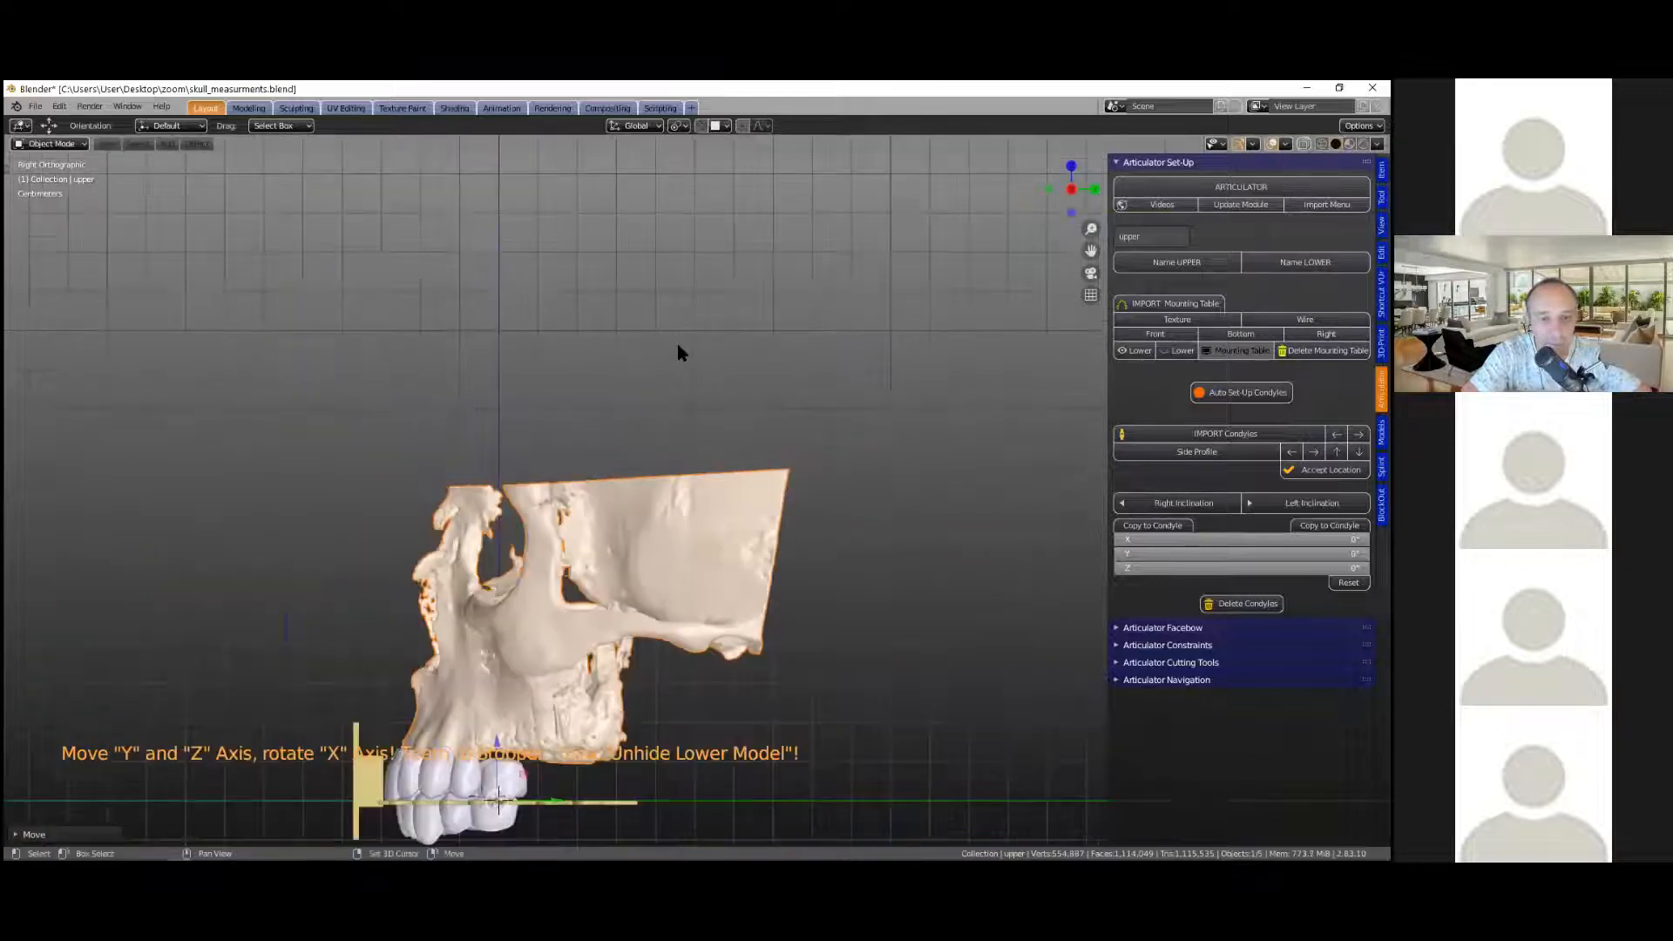
pyautogui.keyDown('shift'); pyautogui.moveTo(542, 604); pyautogui.dragTo(678, 345, button='middle'); pyautogui.keyUp('shift')
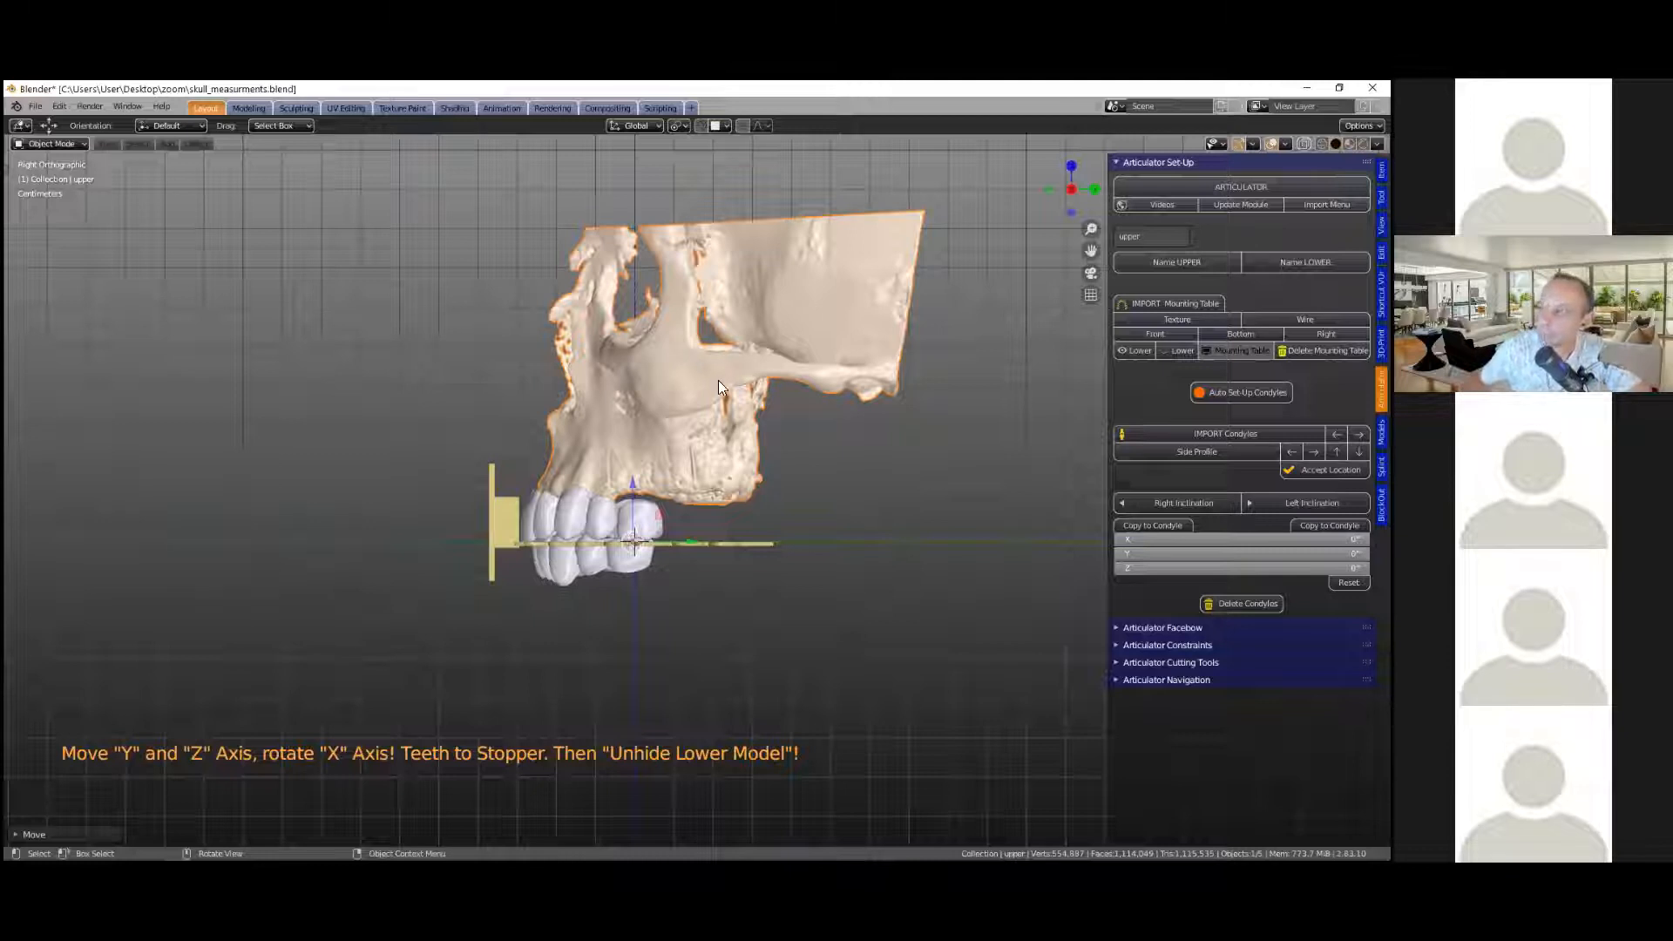
pyautogui.scroll(1, 702, 479)
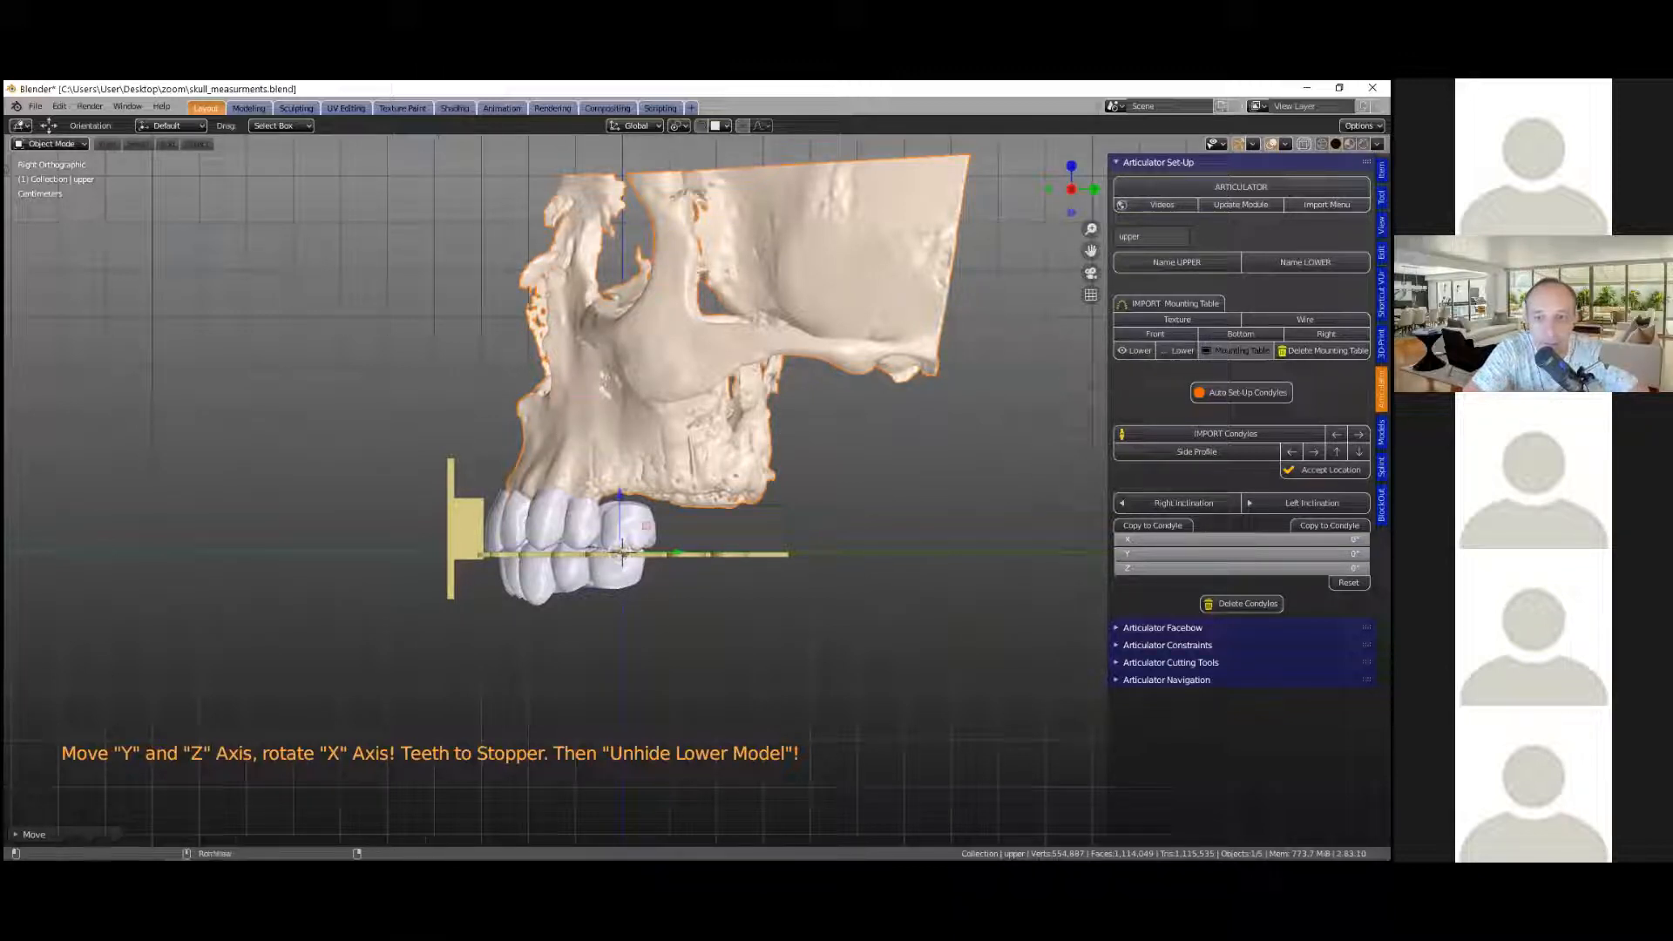
pyautogui.click(1238, 350)
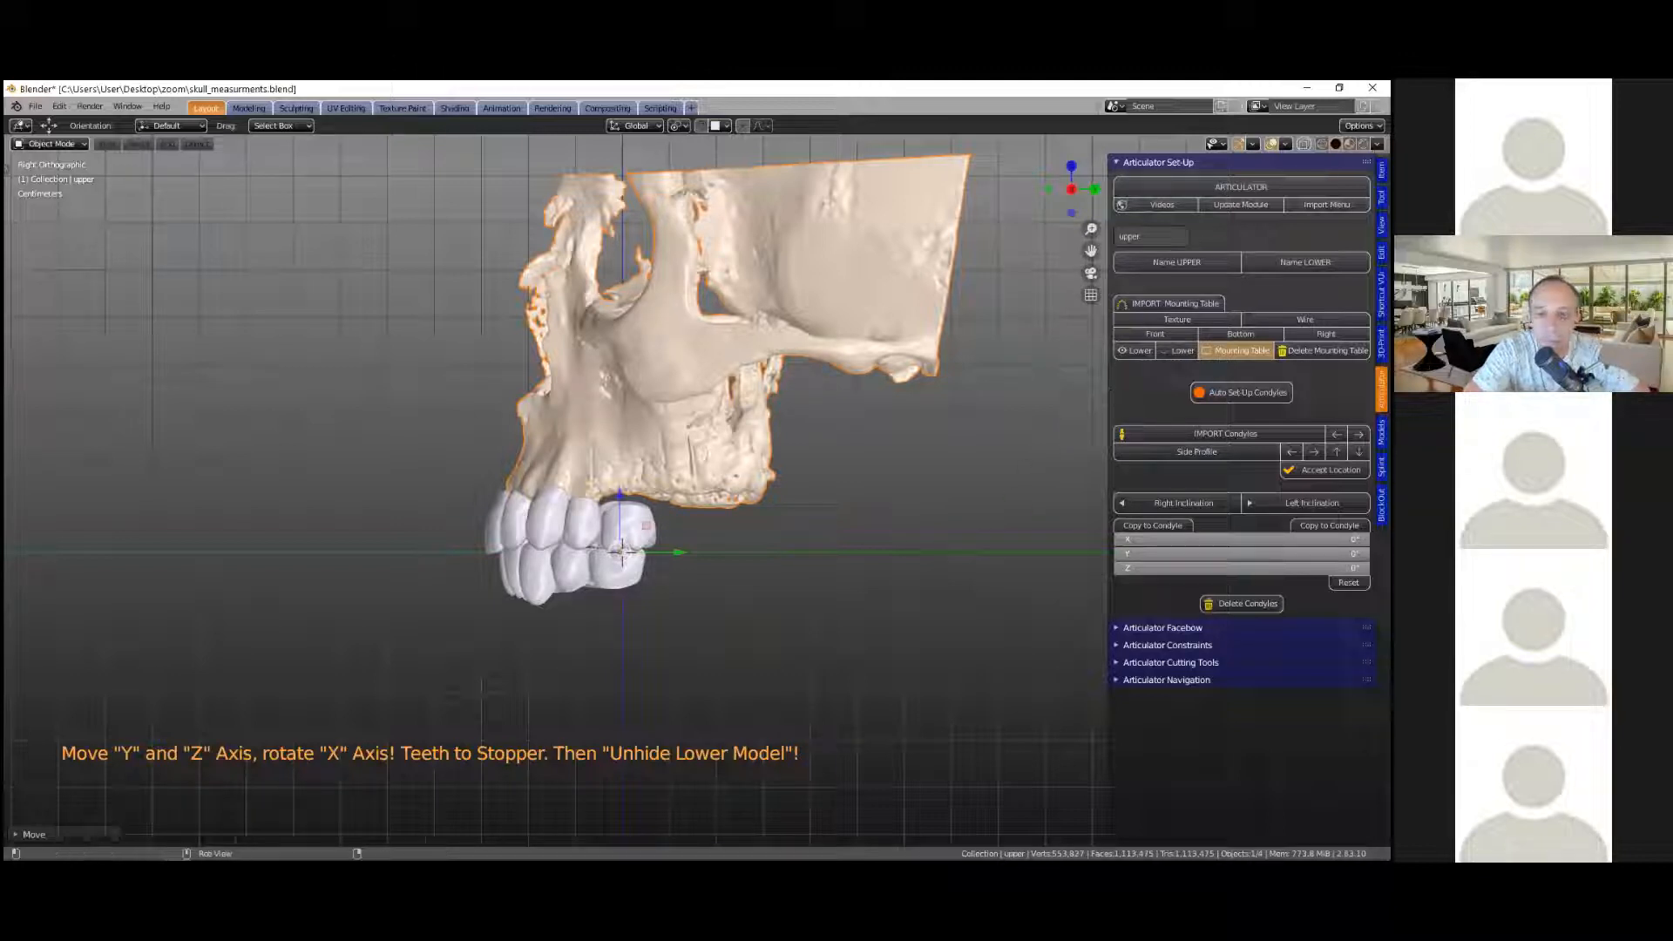
pyautogui.click(1135, 351)
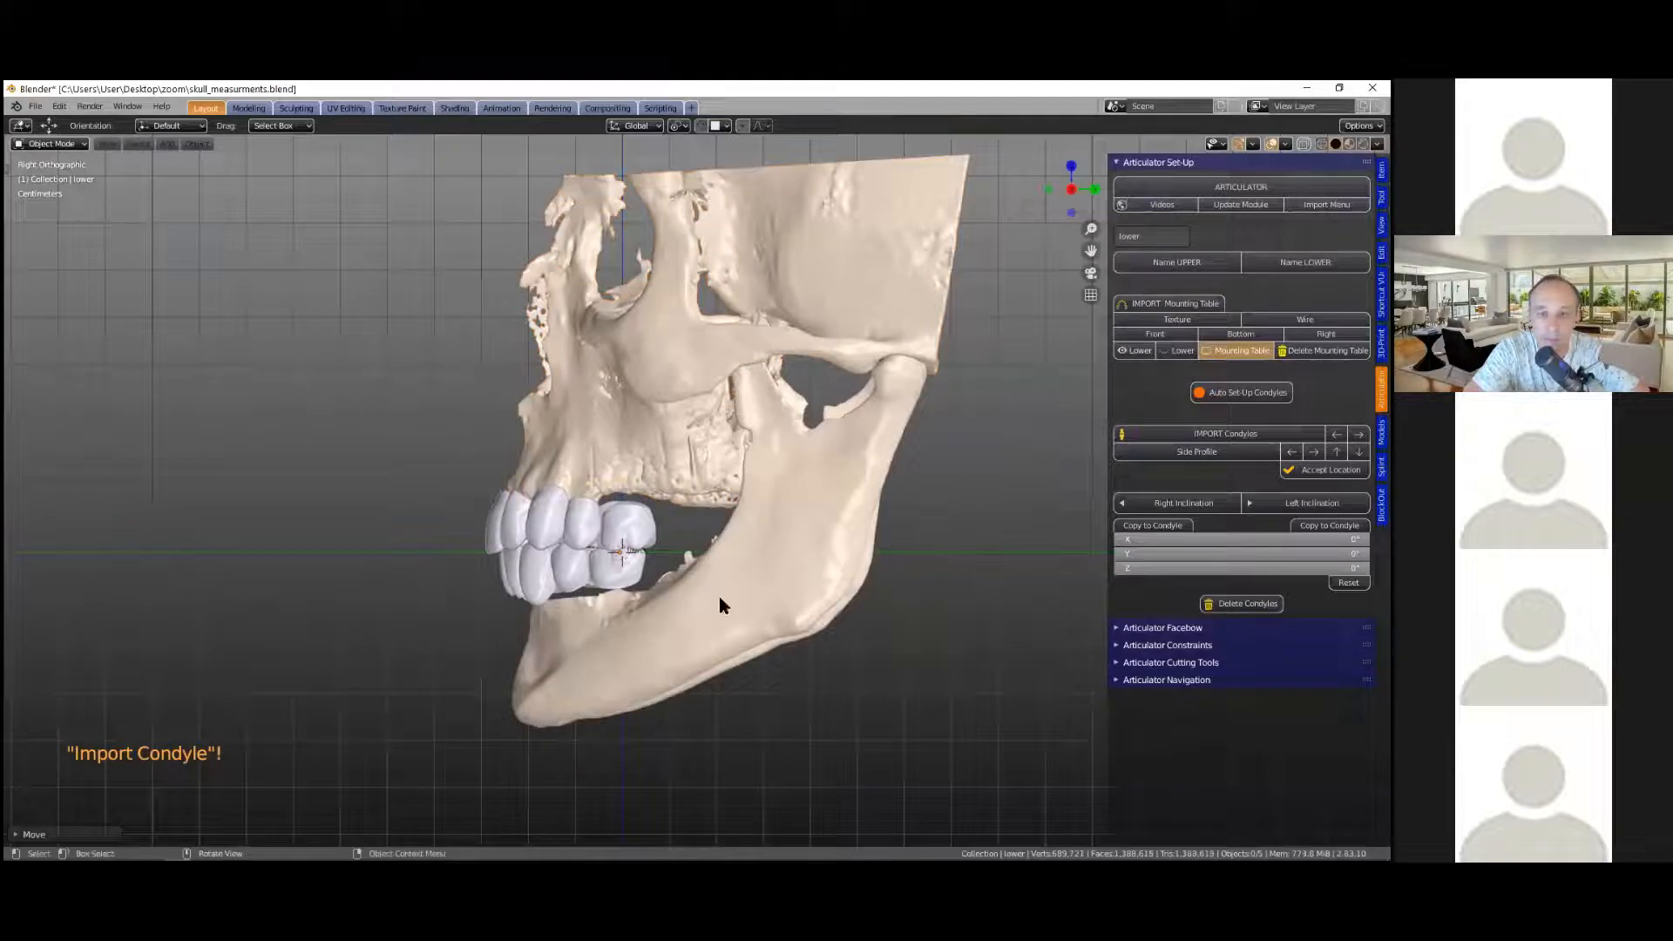
# Step: Import the condyles and turn on X-ray display to see them through the skull in the front view
pyautogui.moveTo(719, 597); pyautogui.dragTo(816, 591, button='middle')
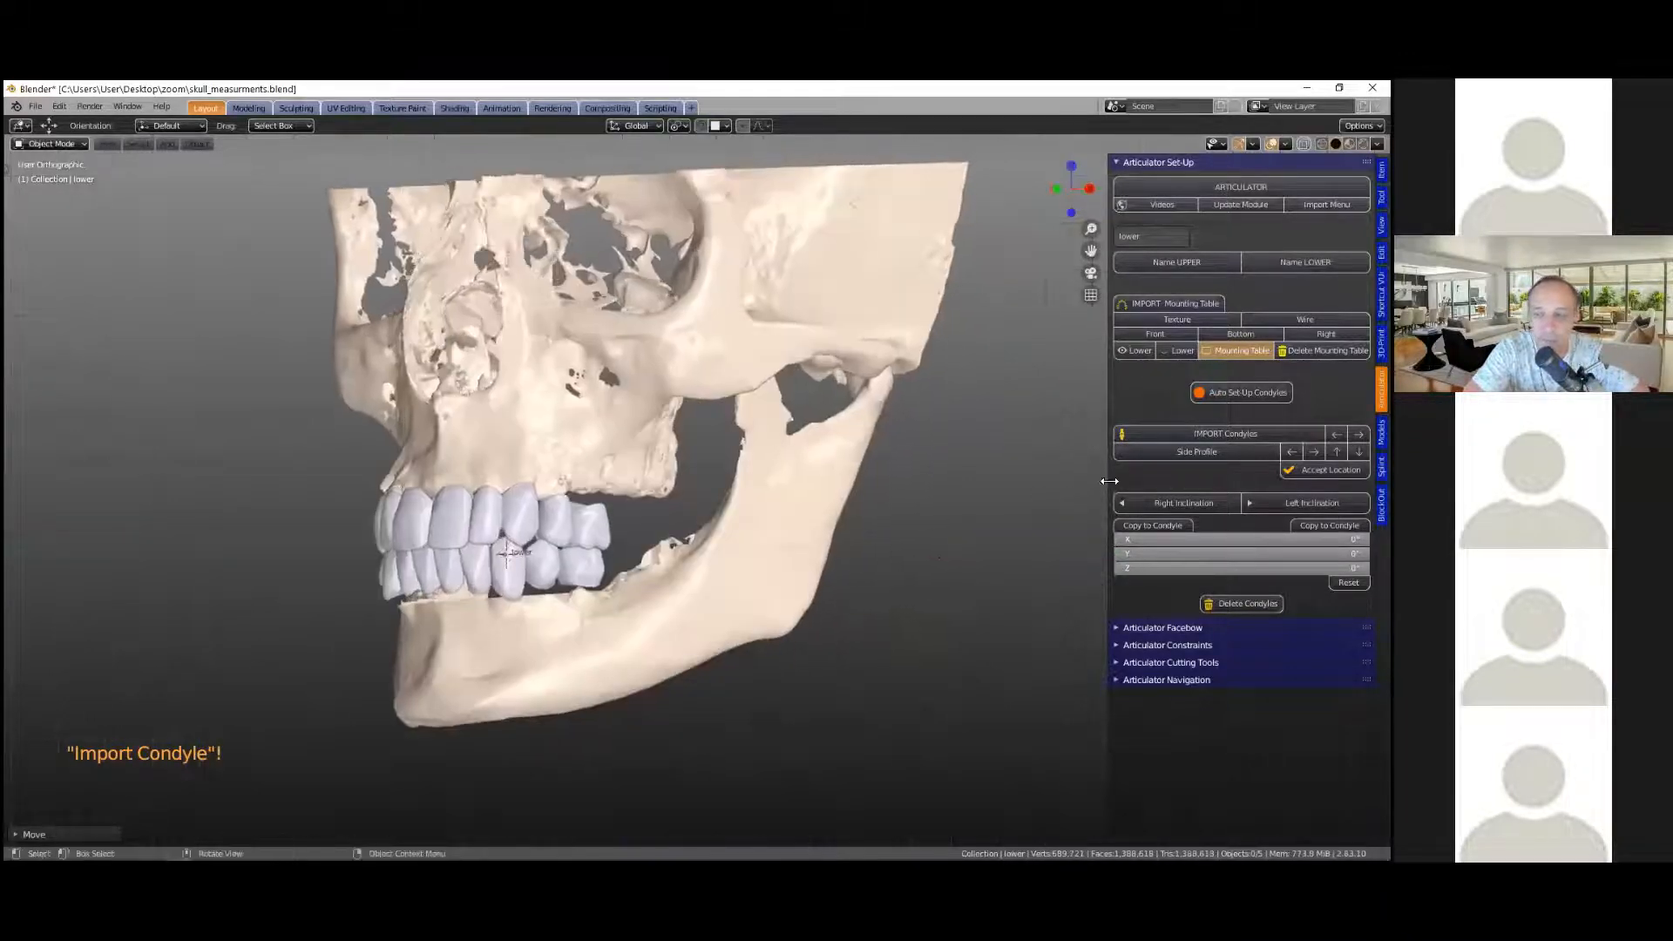
pyautogui.click(1225, 433)
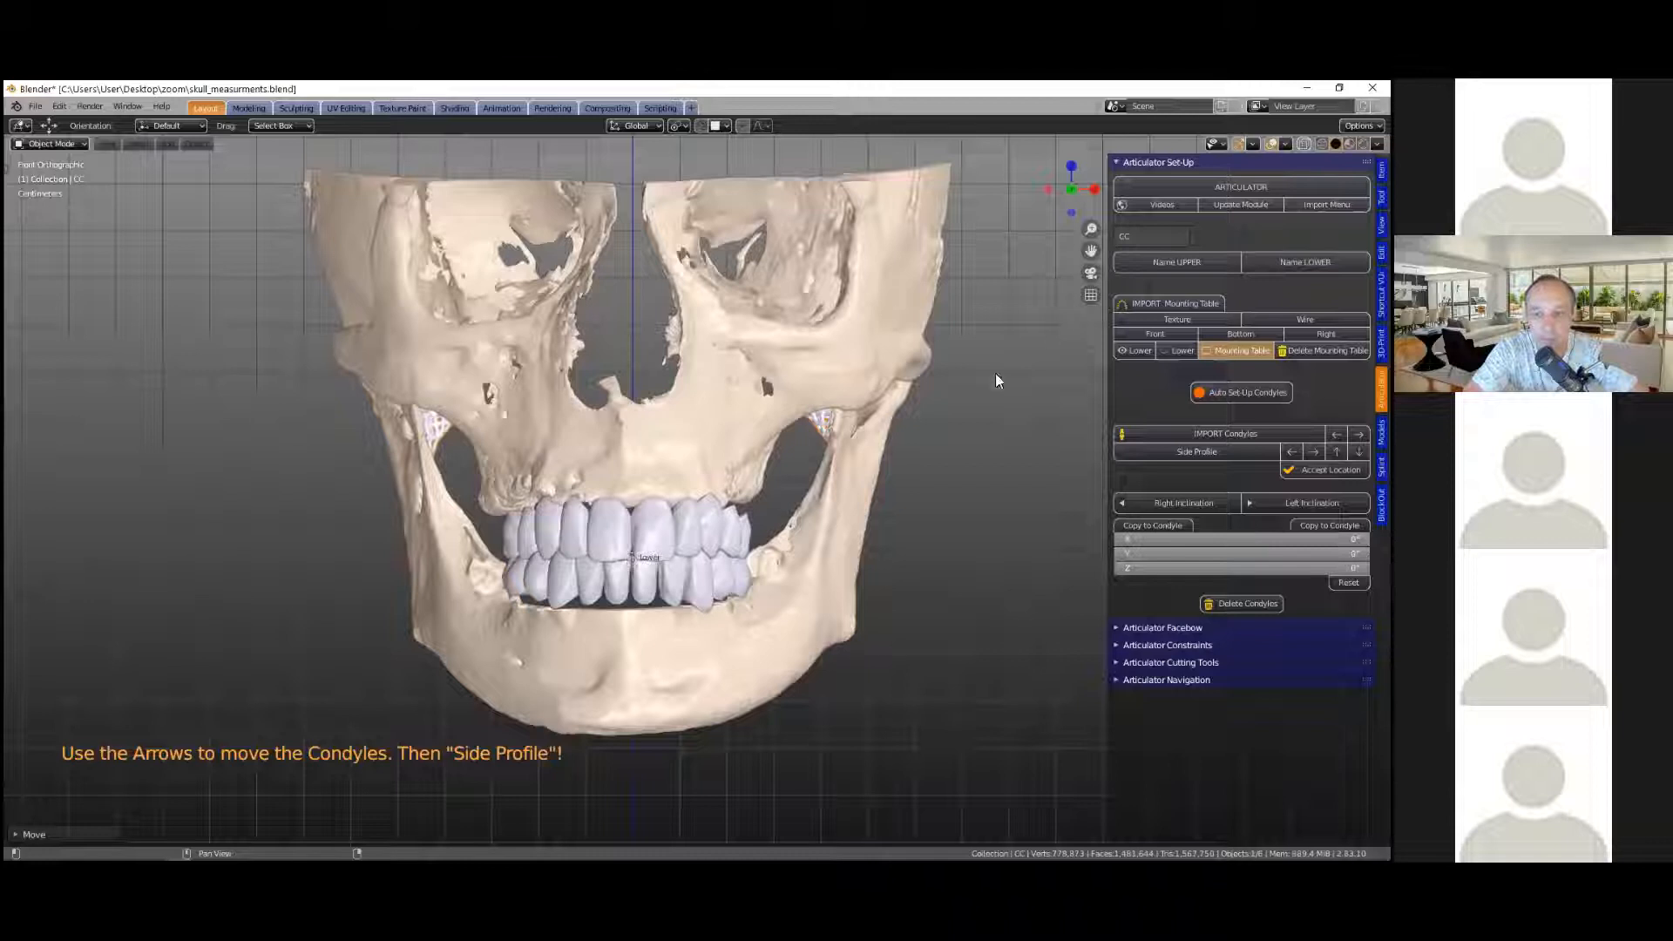
pyautogui.hotkey('alt', 'z')
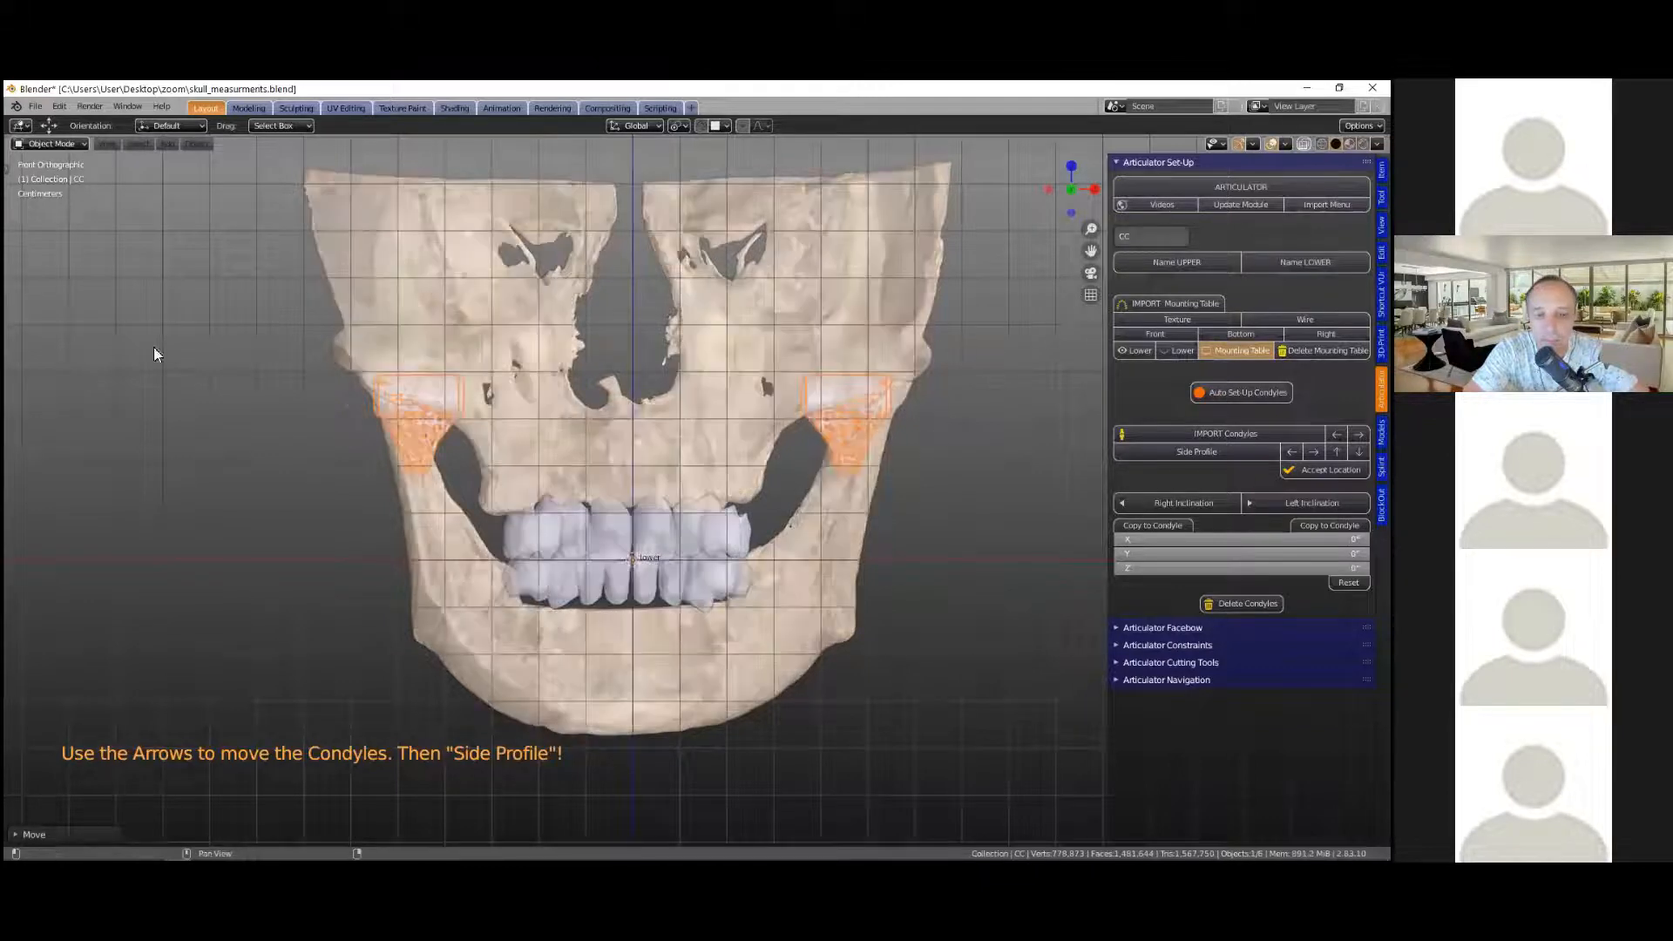
pyautogui.scroll(2, 692, 523)
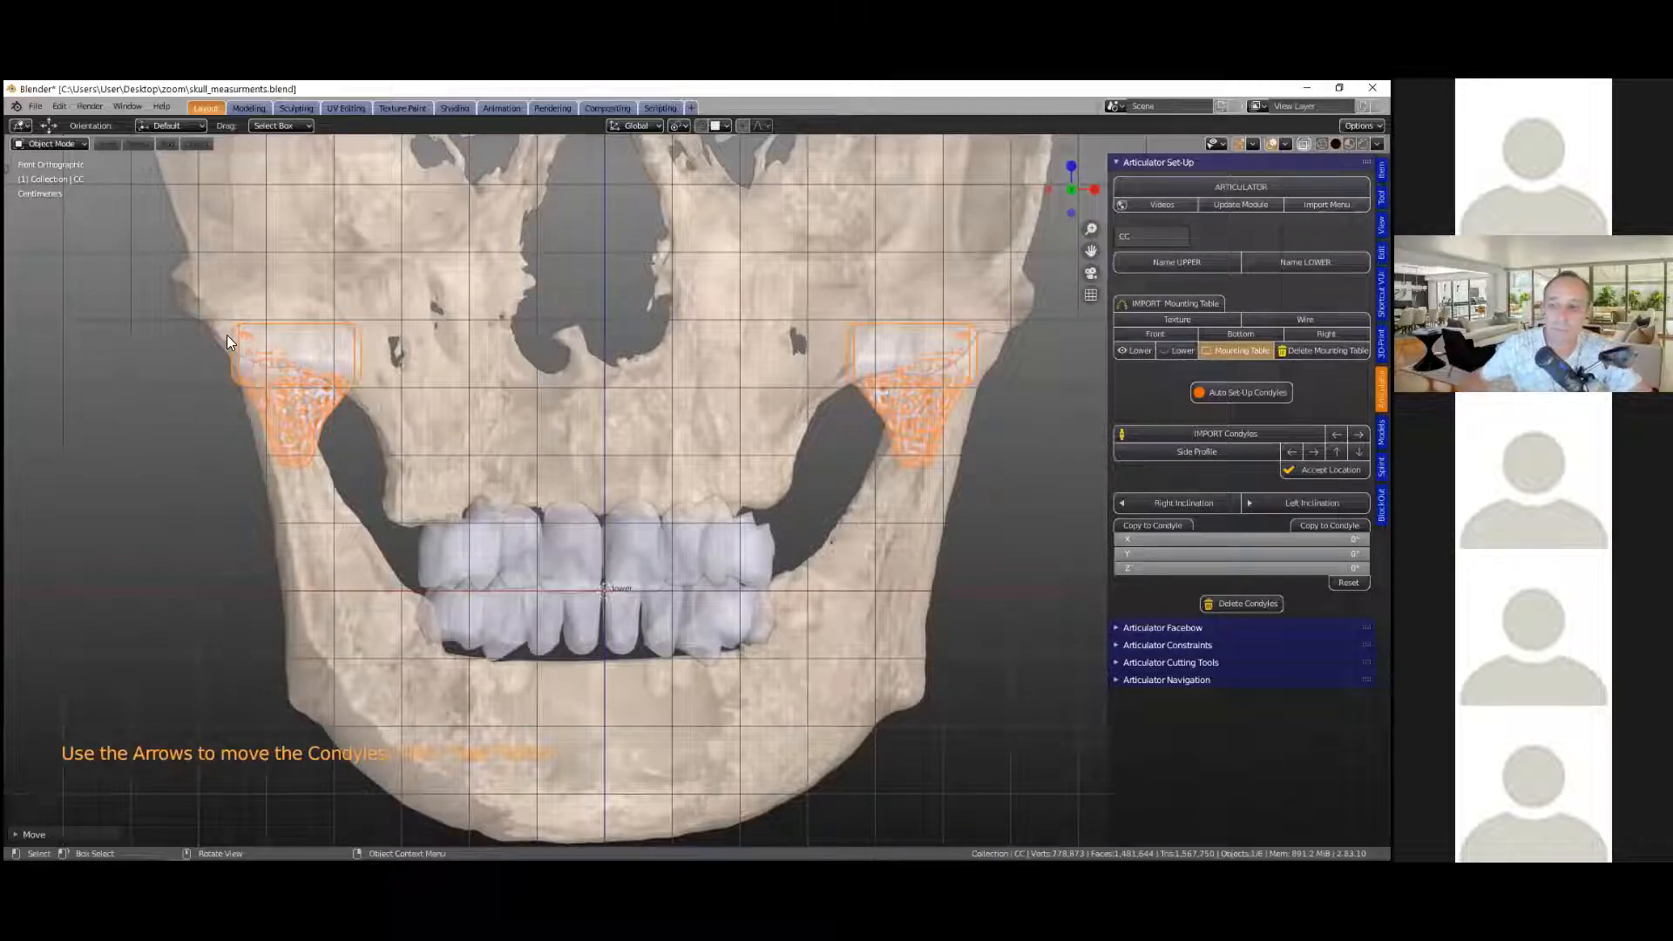
pyautogui.scroll(-1, 226, 335)
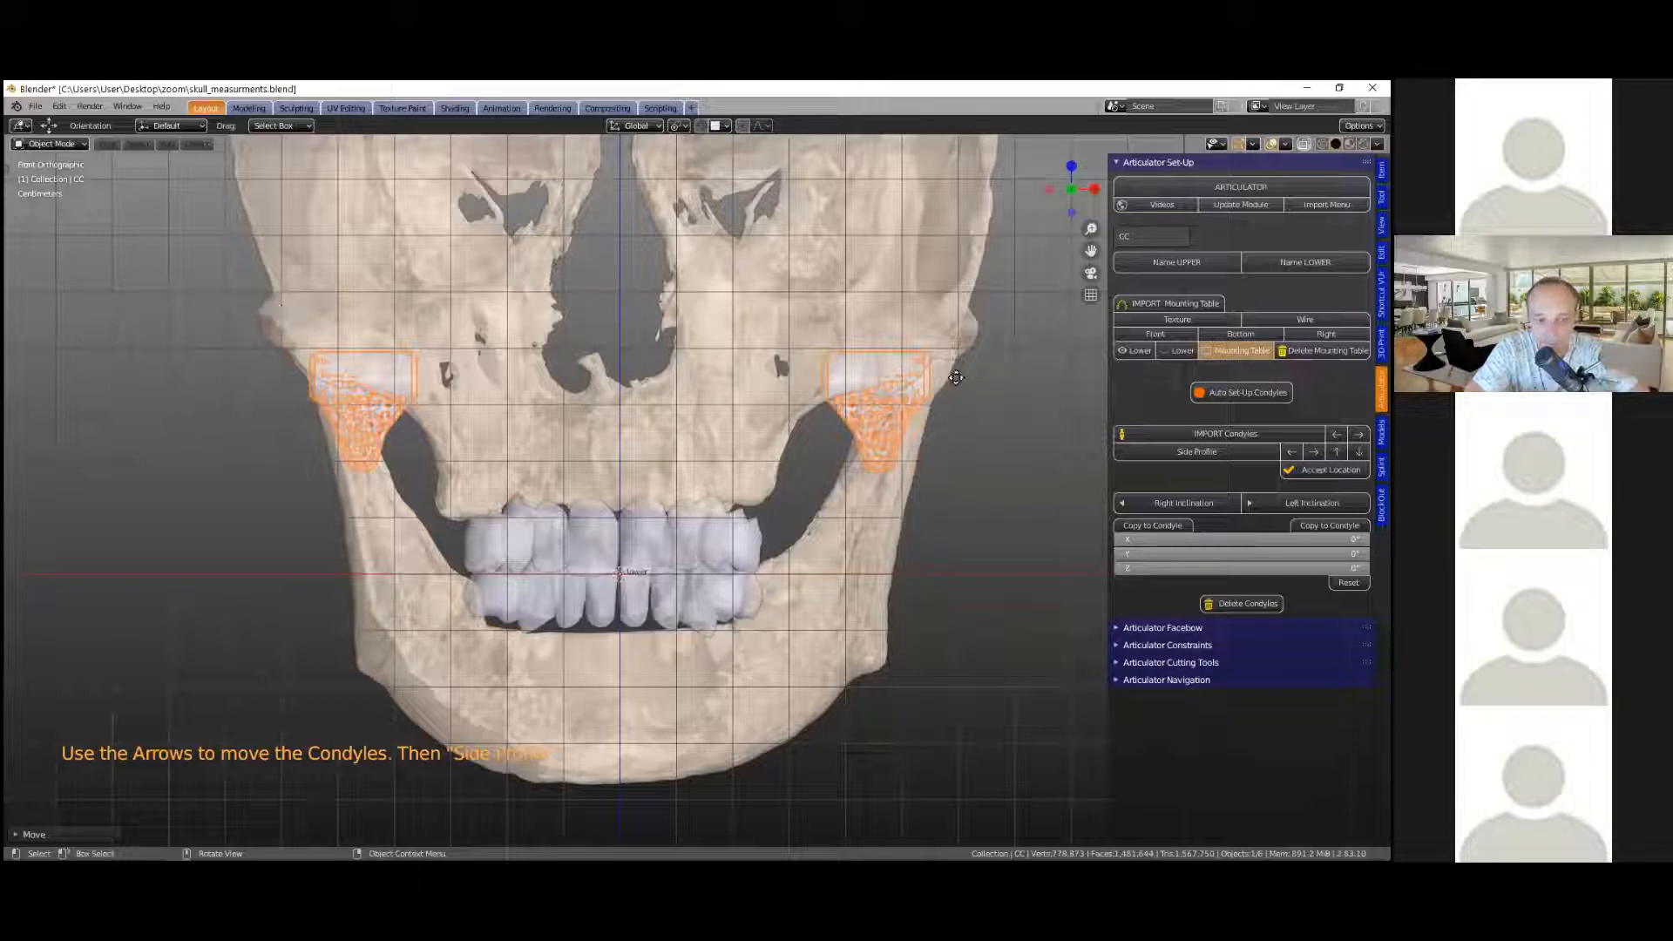
# Step: Widen the sidebar and shift both imported condyles inward, closer together, with the condyle adjustment
pyautogui.press('g')
pyautogui.click(1017, 400)
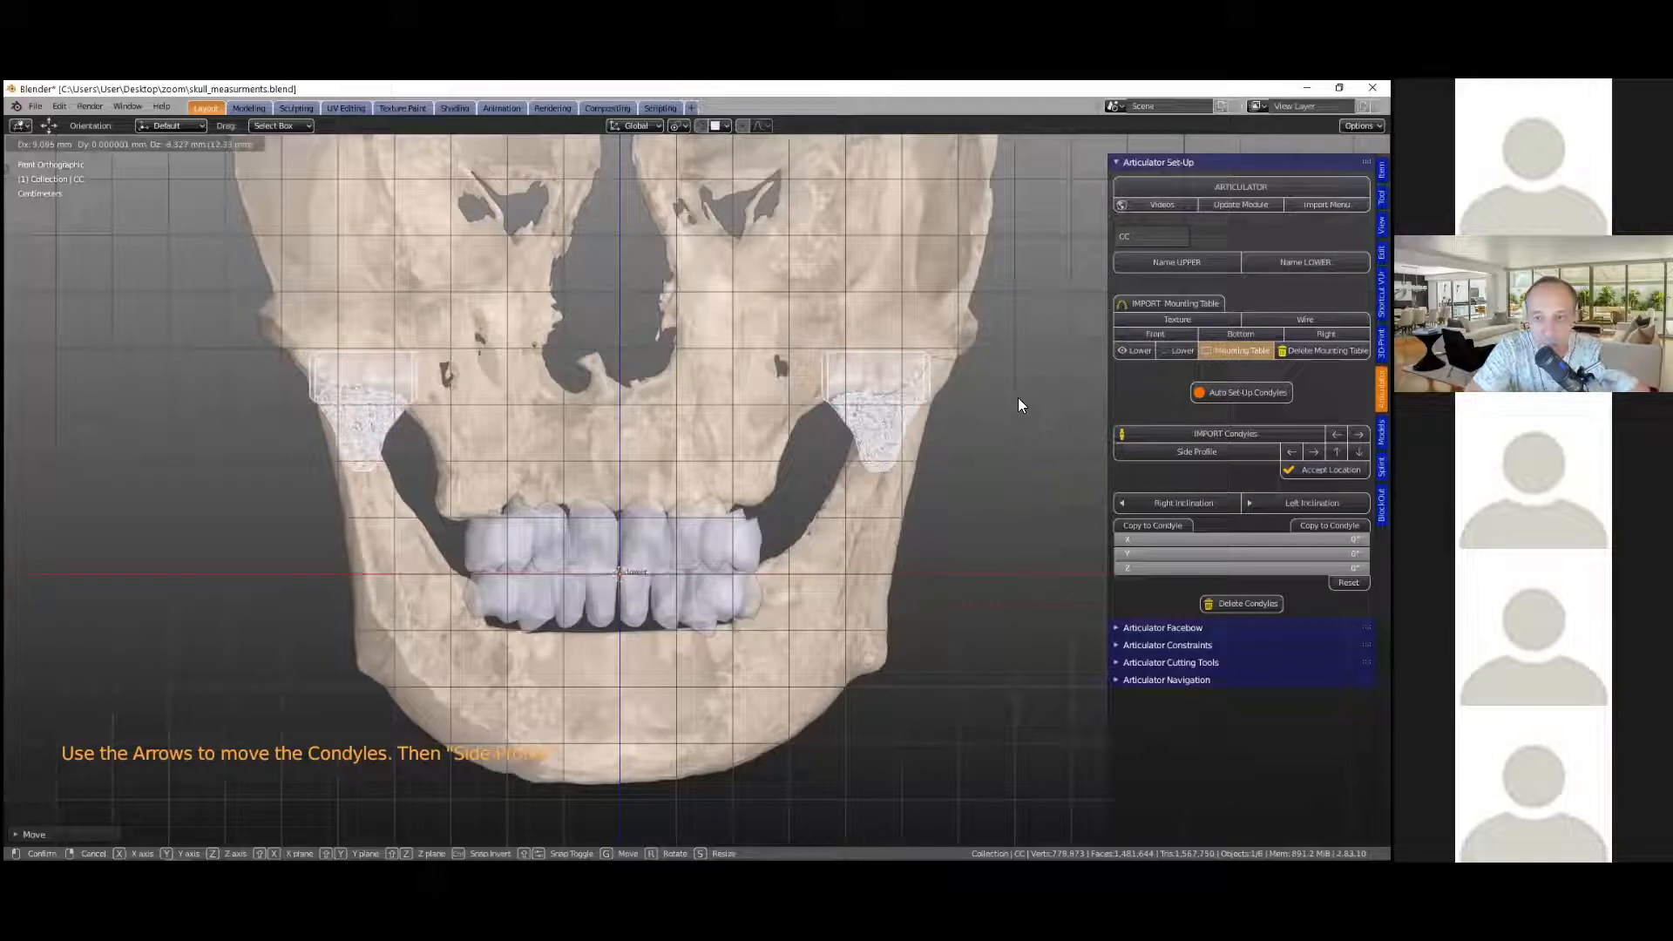
pyautogui.moveTo(1110, 373); pyautogui.dragTo(1029, 403)
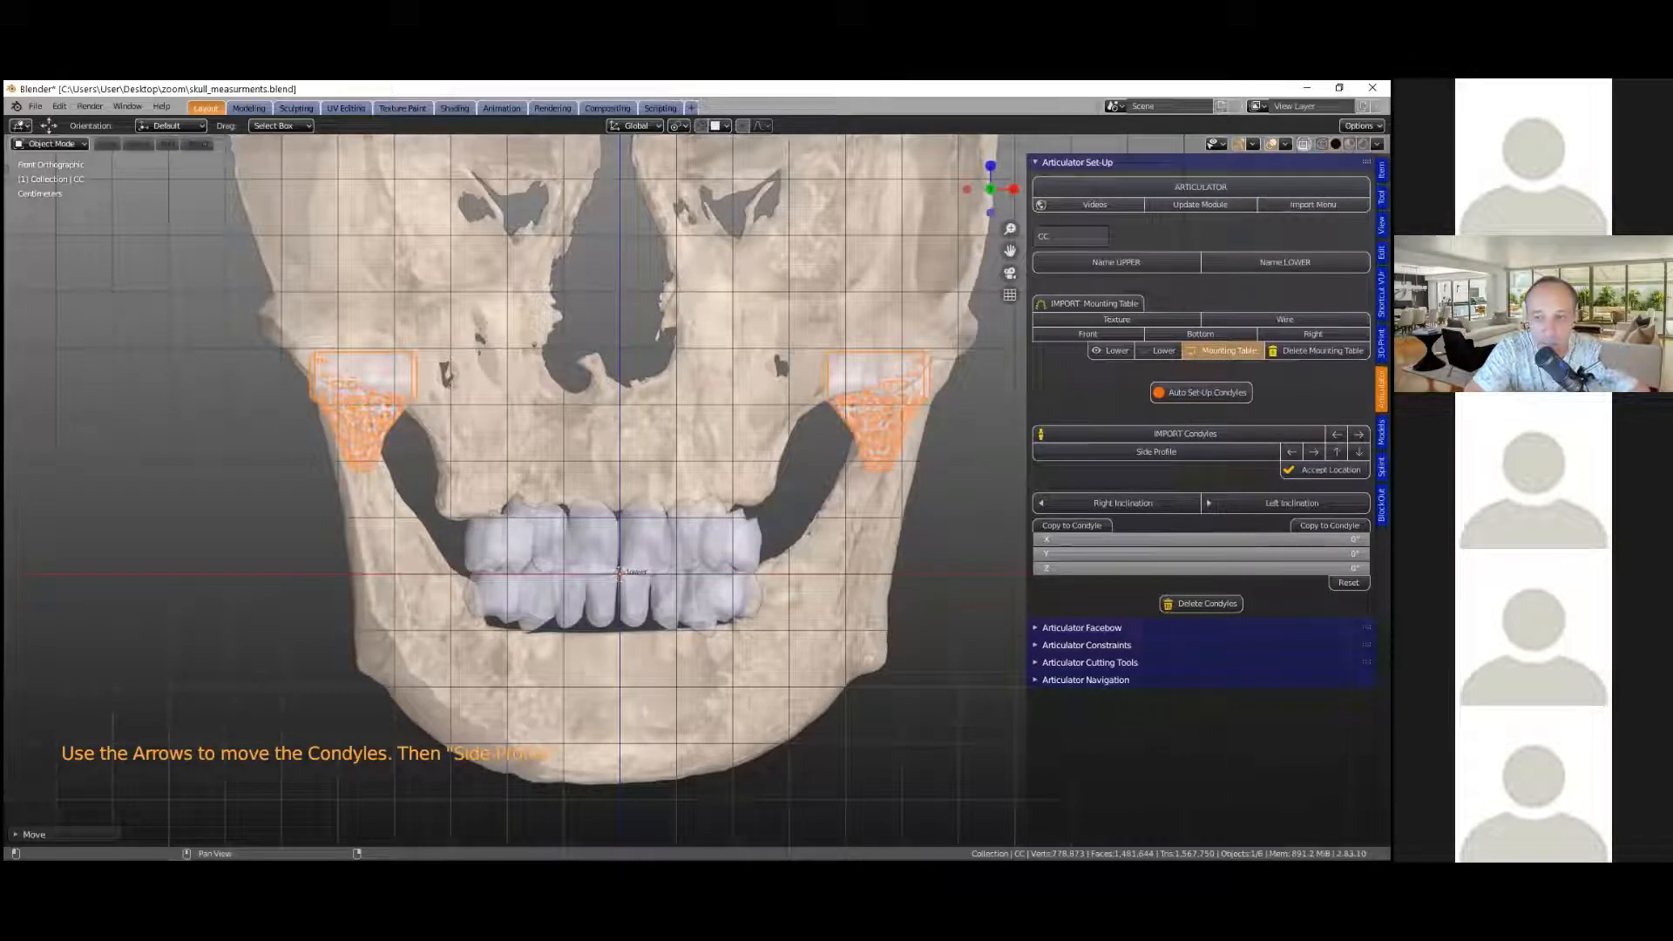
pyautogui.click(1336, 433)
pyautogui.click(1336, 433)
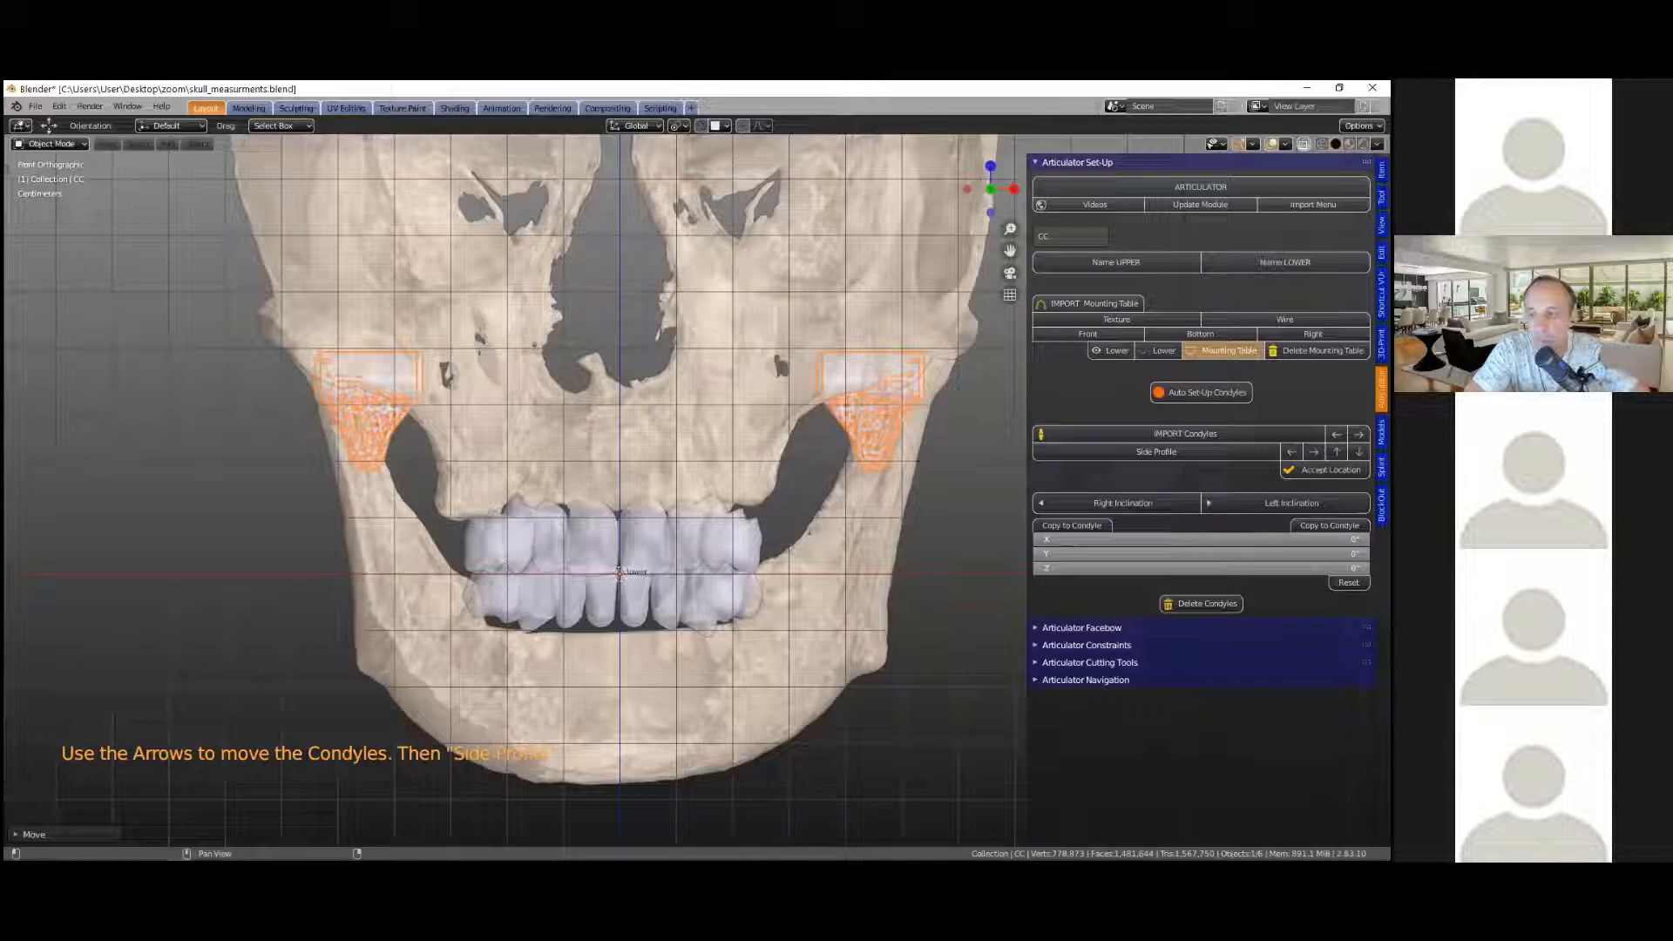
pyautogui.click(1336, 433)
pyautogui.click(1336, 433)
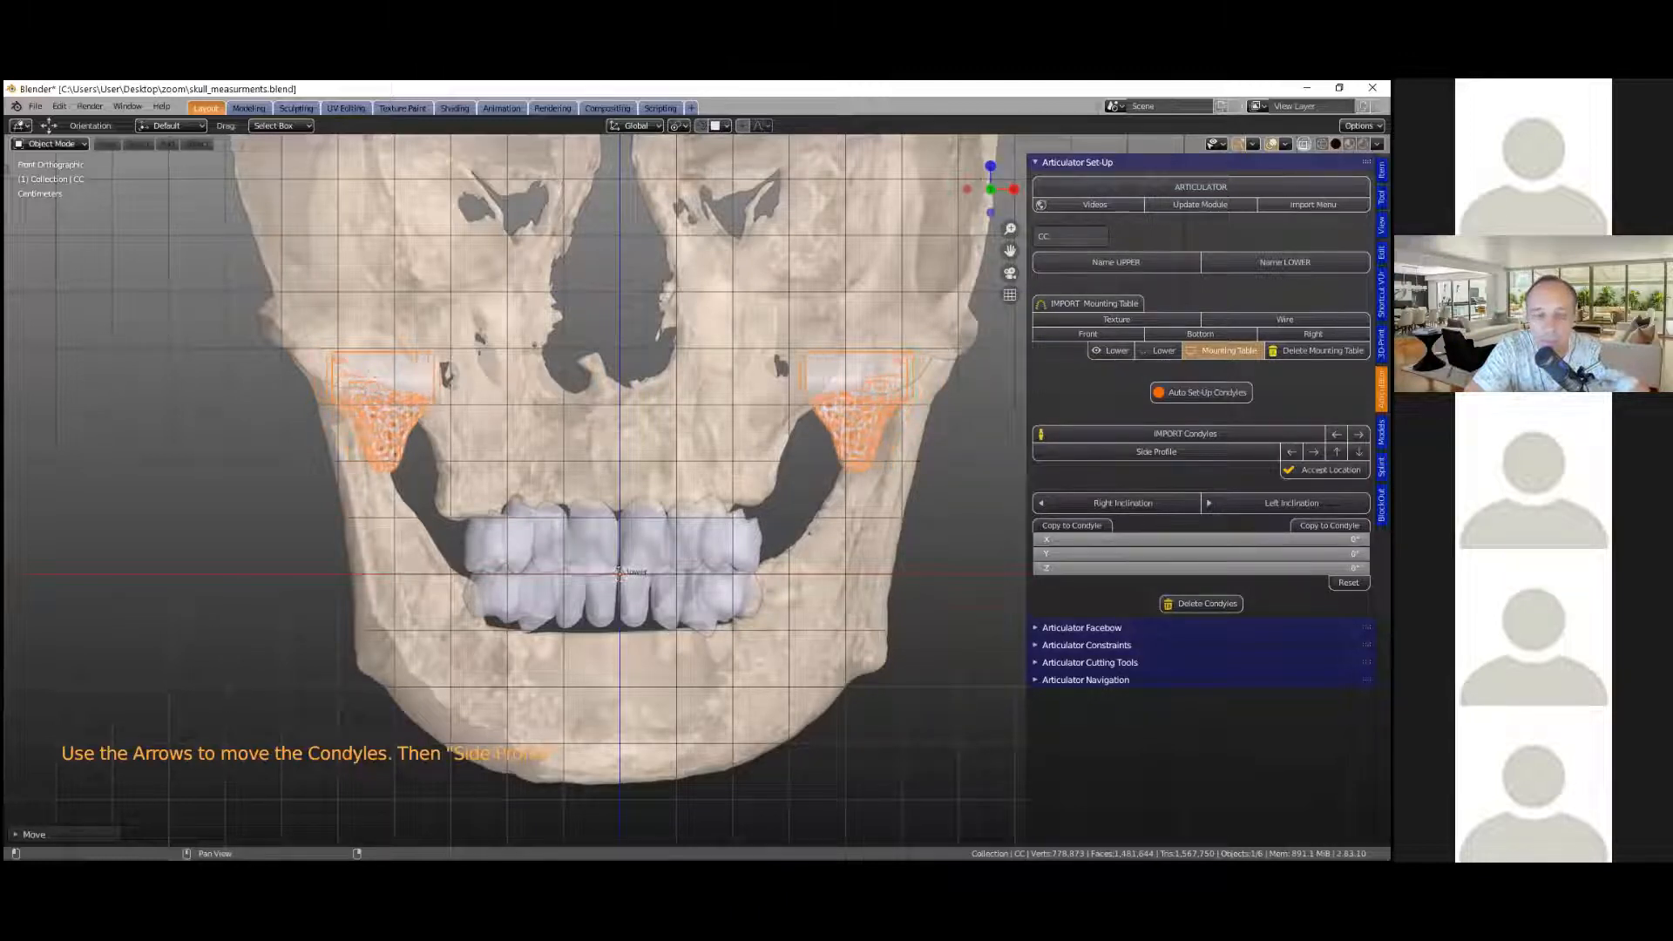
pyautogui.click(1336, 433)
# Step: Shift both condyles outward to the outer edges of the jaw joints and check their overall dimensions
pyautogui.click(1358, 433)
pyautogui.click(1358, 433)
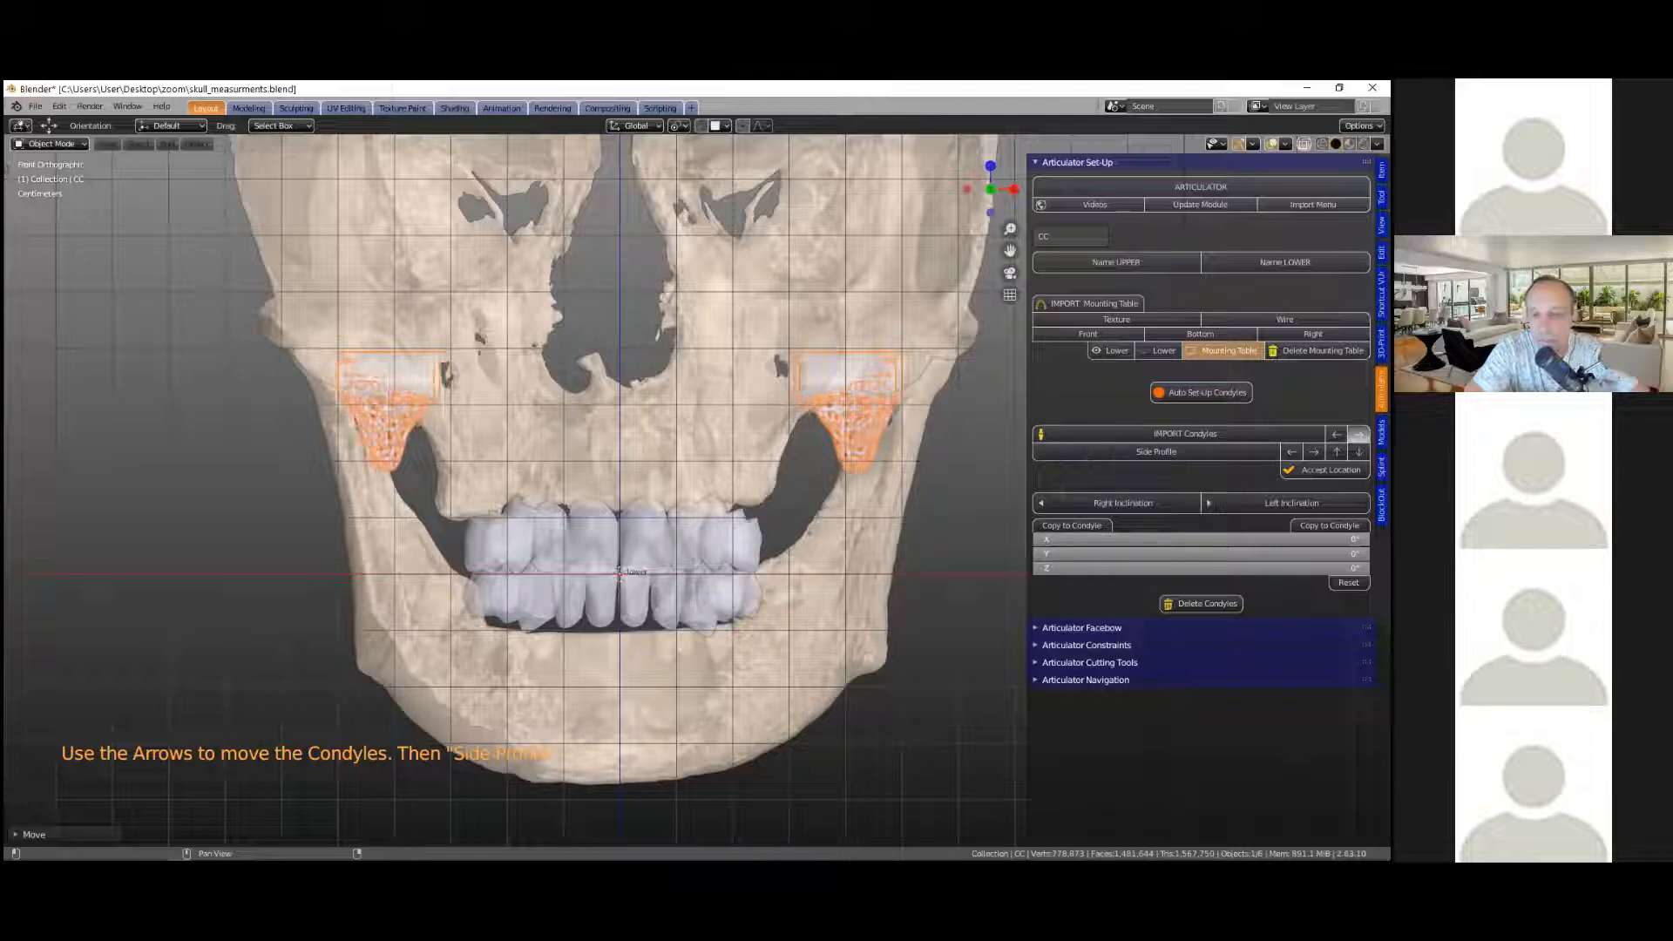
pyautogui.click(1358, 434)
pyautogui.click(1358, 433)
pyautogui.click(1358, 433)
pyautogui.click(1358, 434)
pyautogui.click(1358, 433)
pyautogui.click(1358, 433)
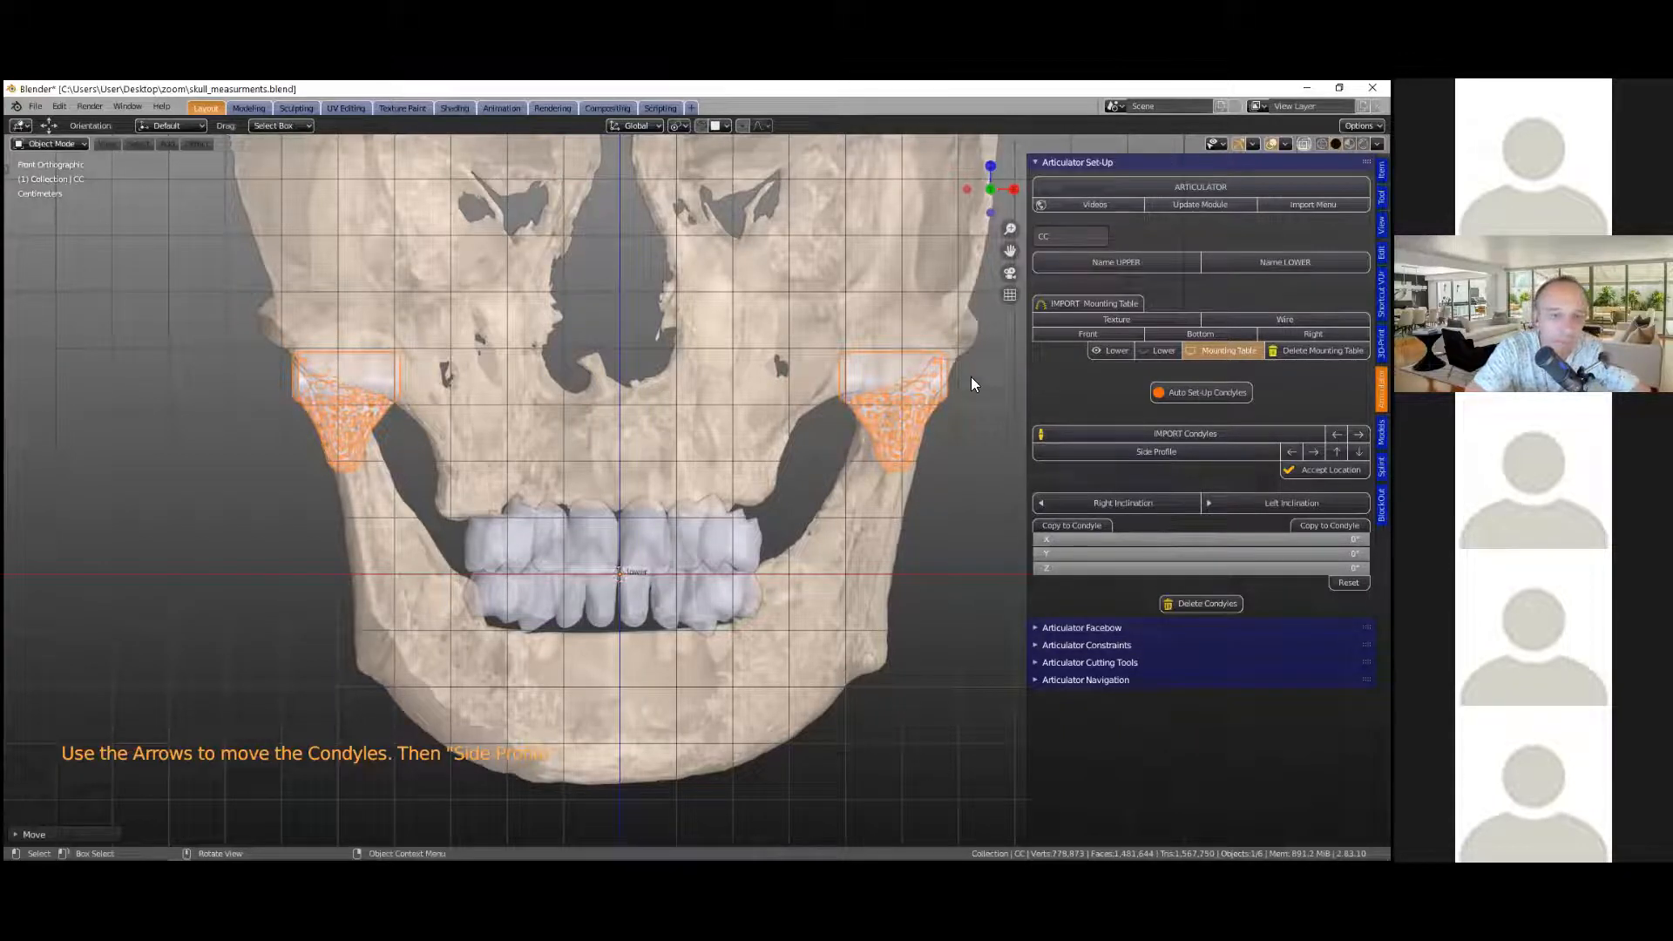
pyautogui.click(1381, 170)
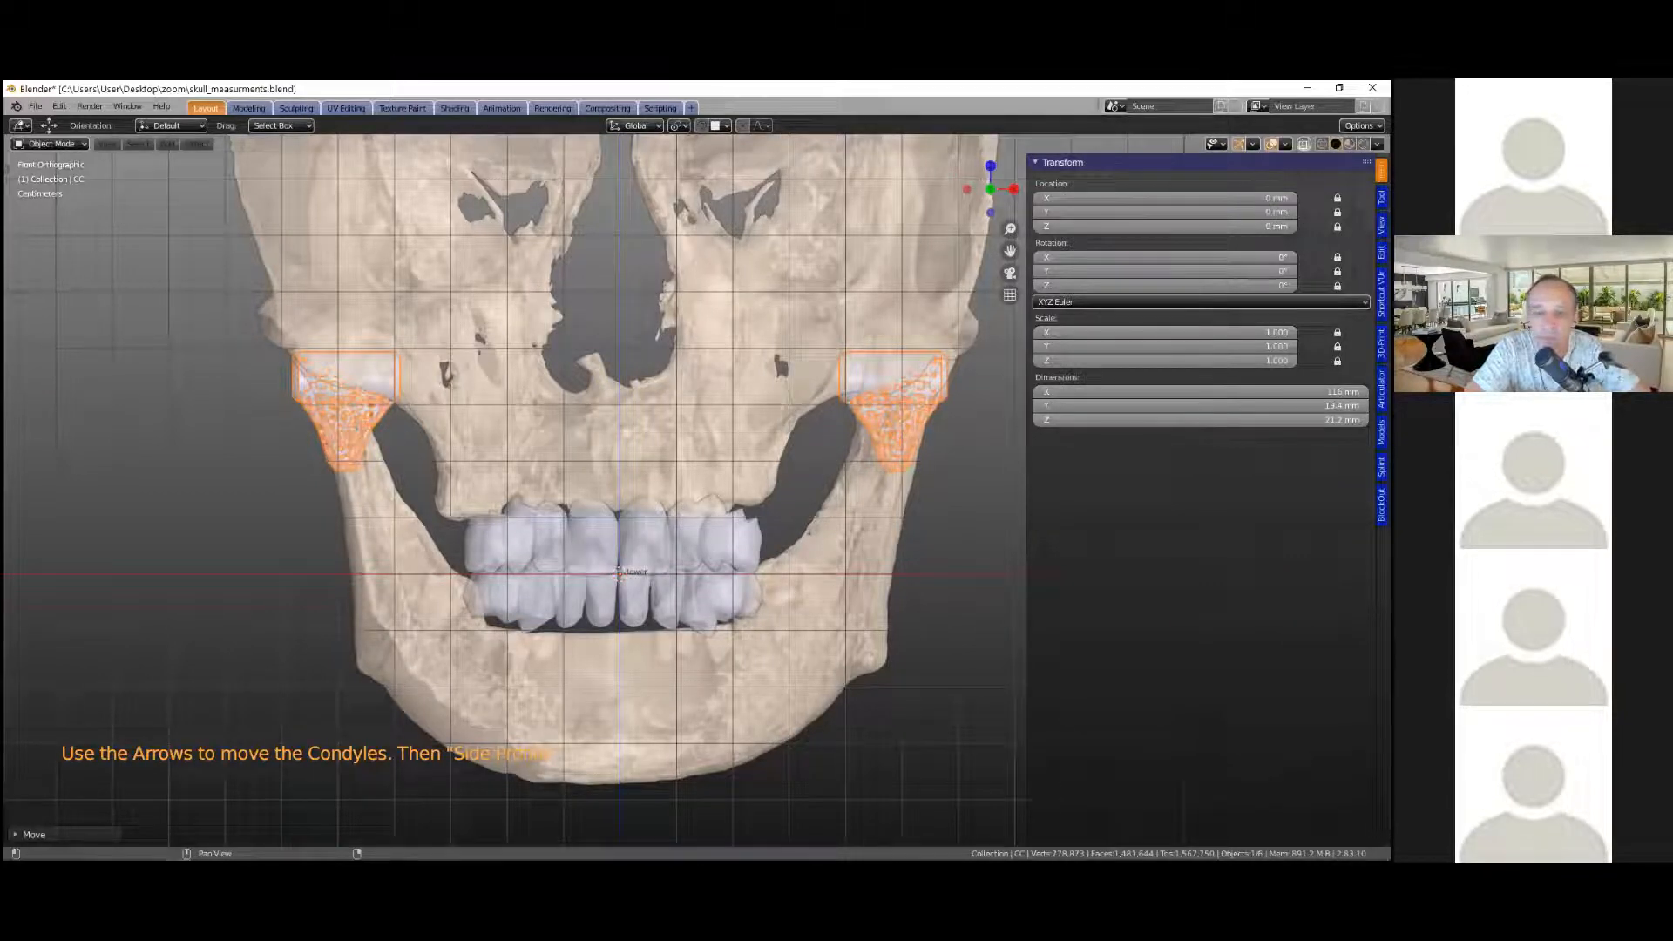
pyautogui.click(1380, 389)
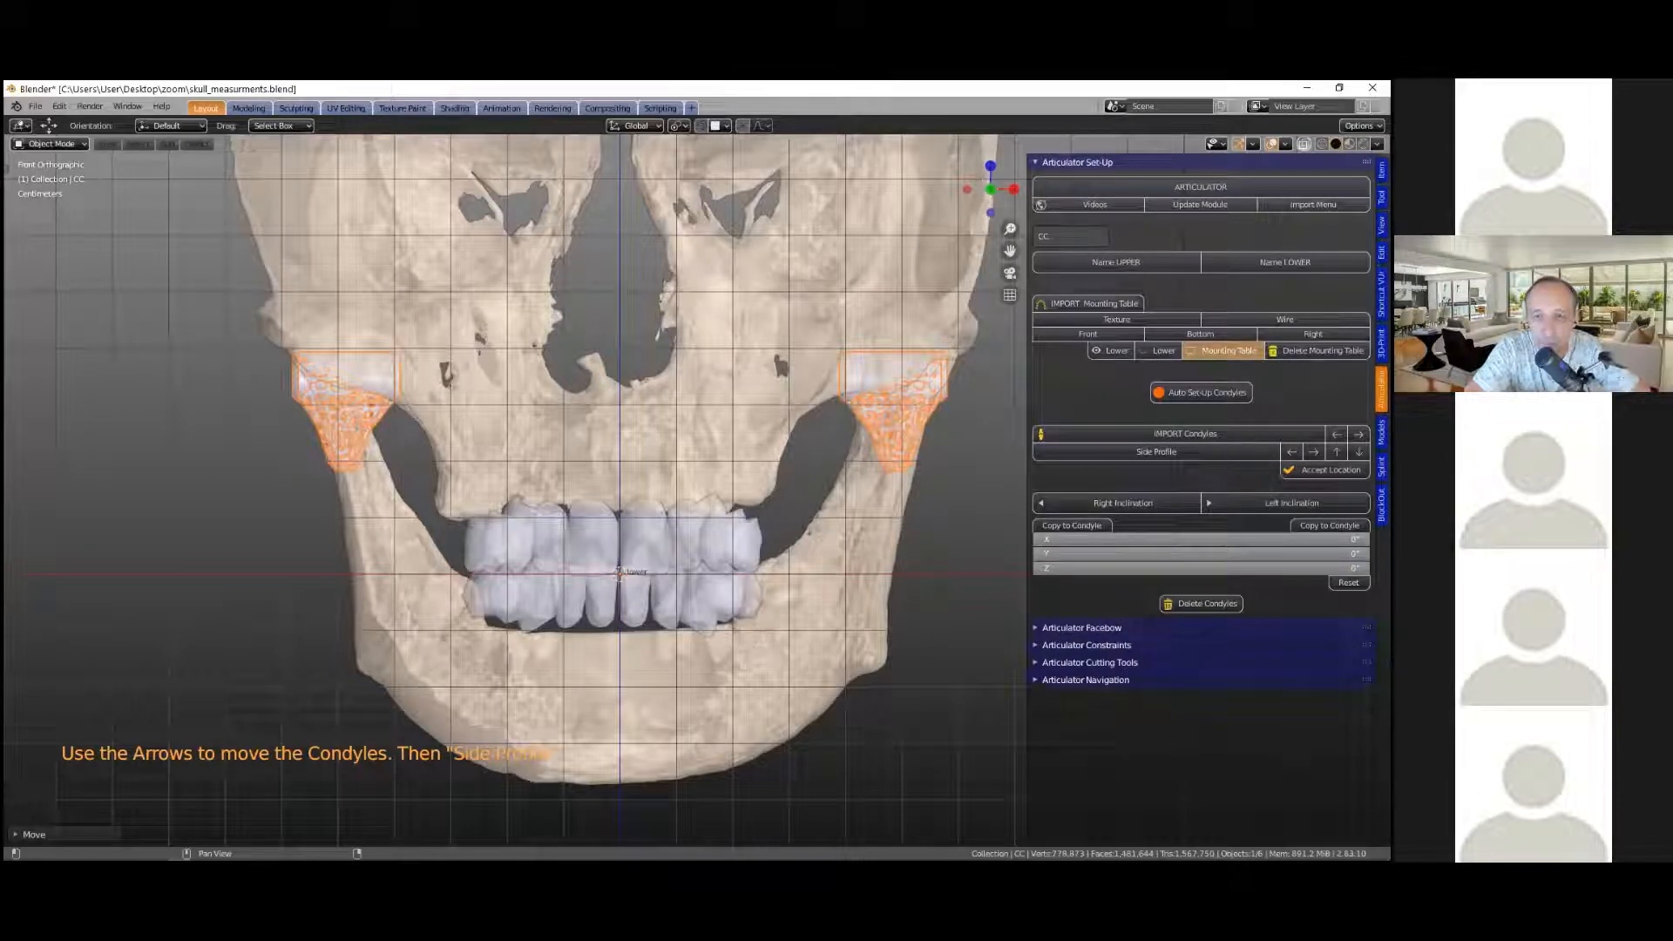
# Step: Bring the condyles slightly closer together to an overall width of about 112 mm and check the dimensions
pyautogui.click(1337, 434)
pyautogui.click(1337, 434)
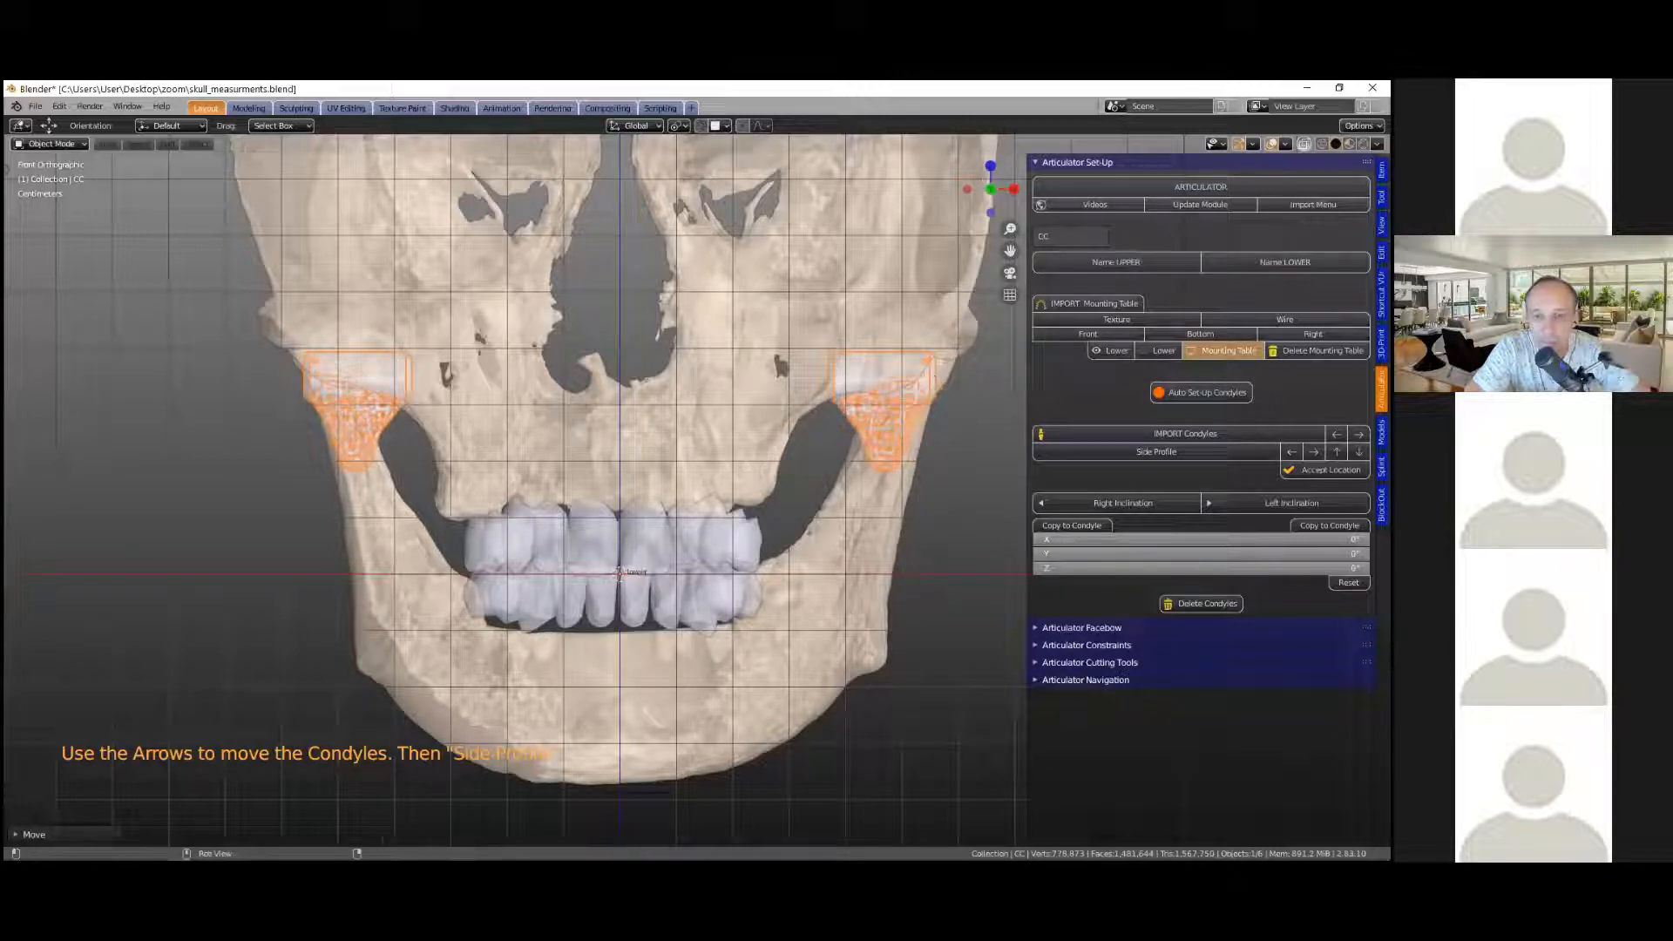
pyautogui.click(1381, 170)
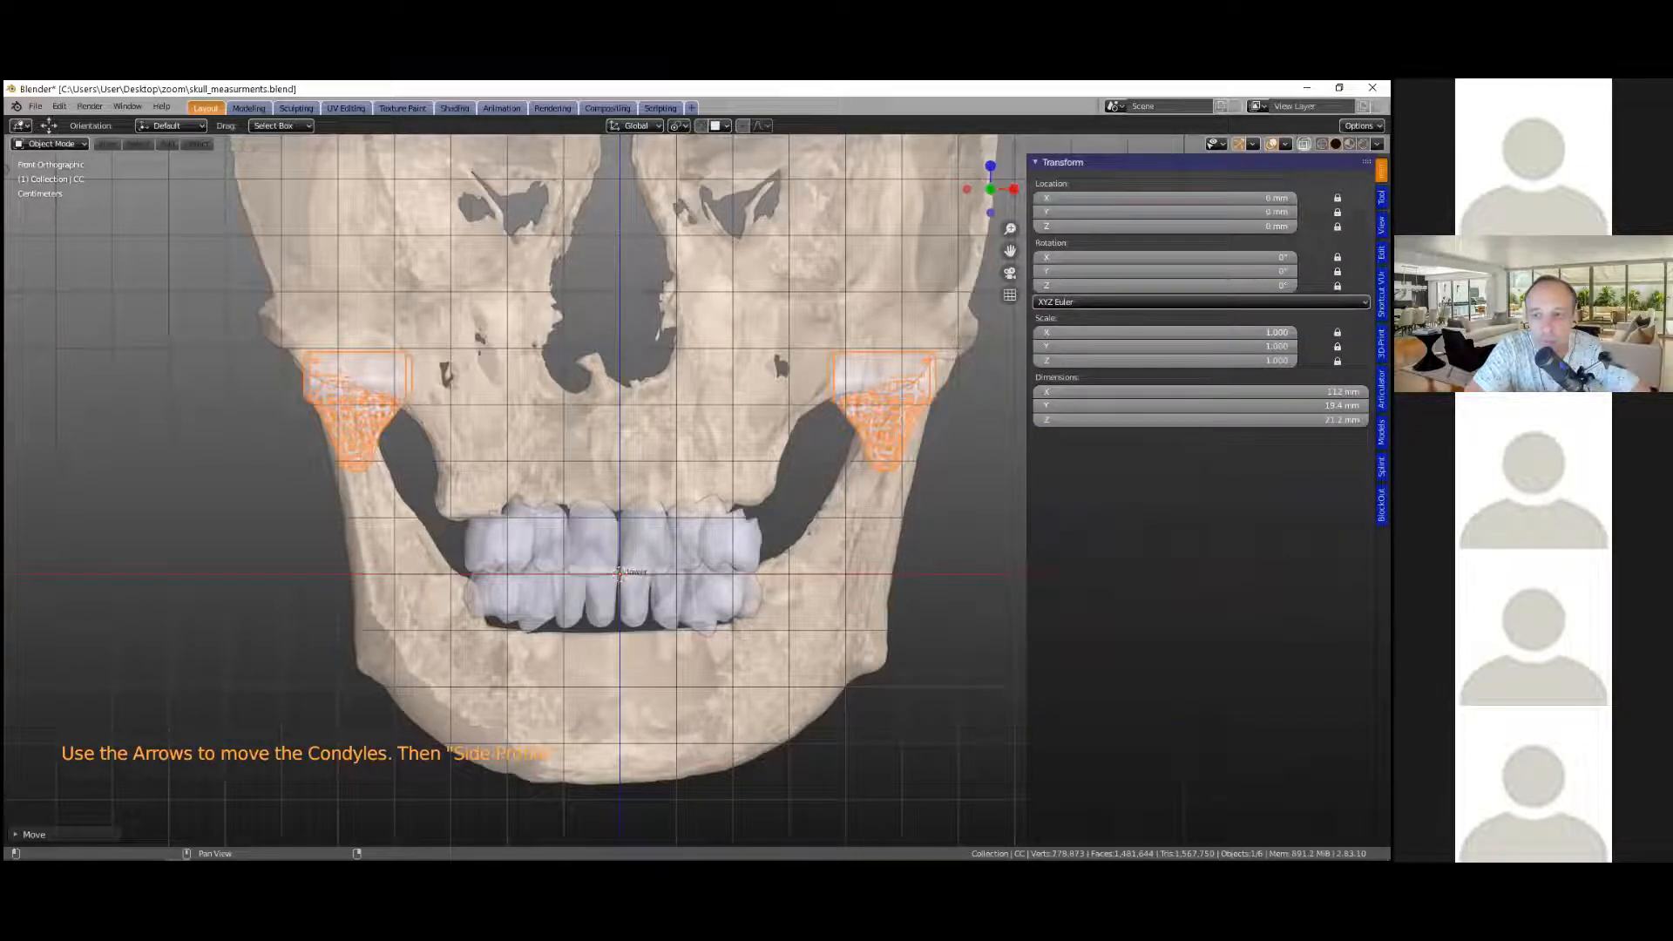
# Step: Move both condyles slightly closer together and switch to the side profile for adjusting them
pyautogui.click(1381, 389)
pyautogui.click(1336, 434)
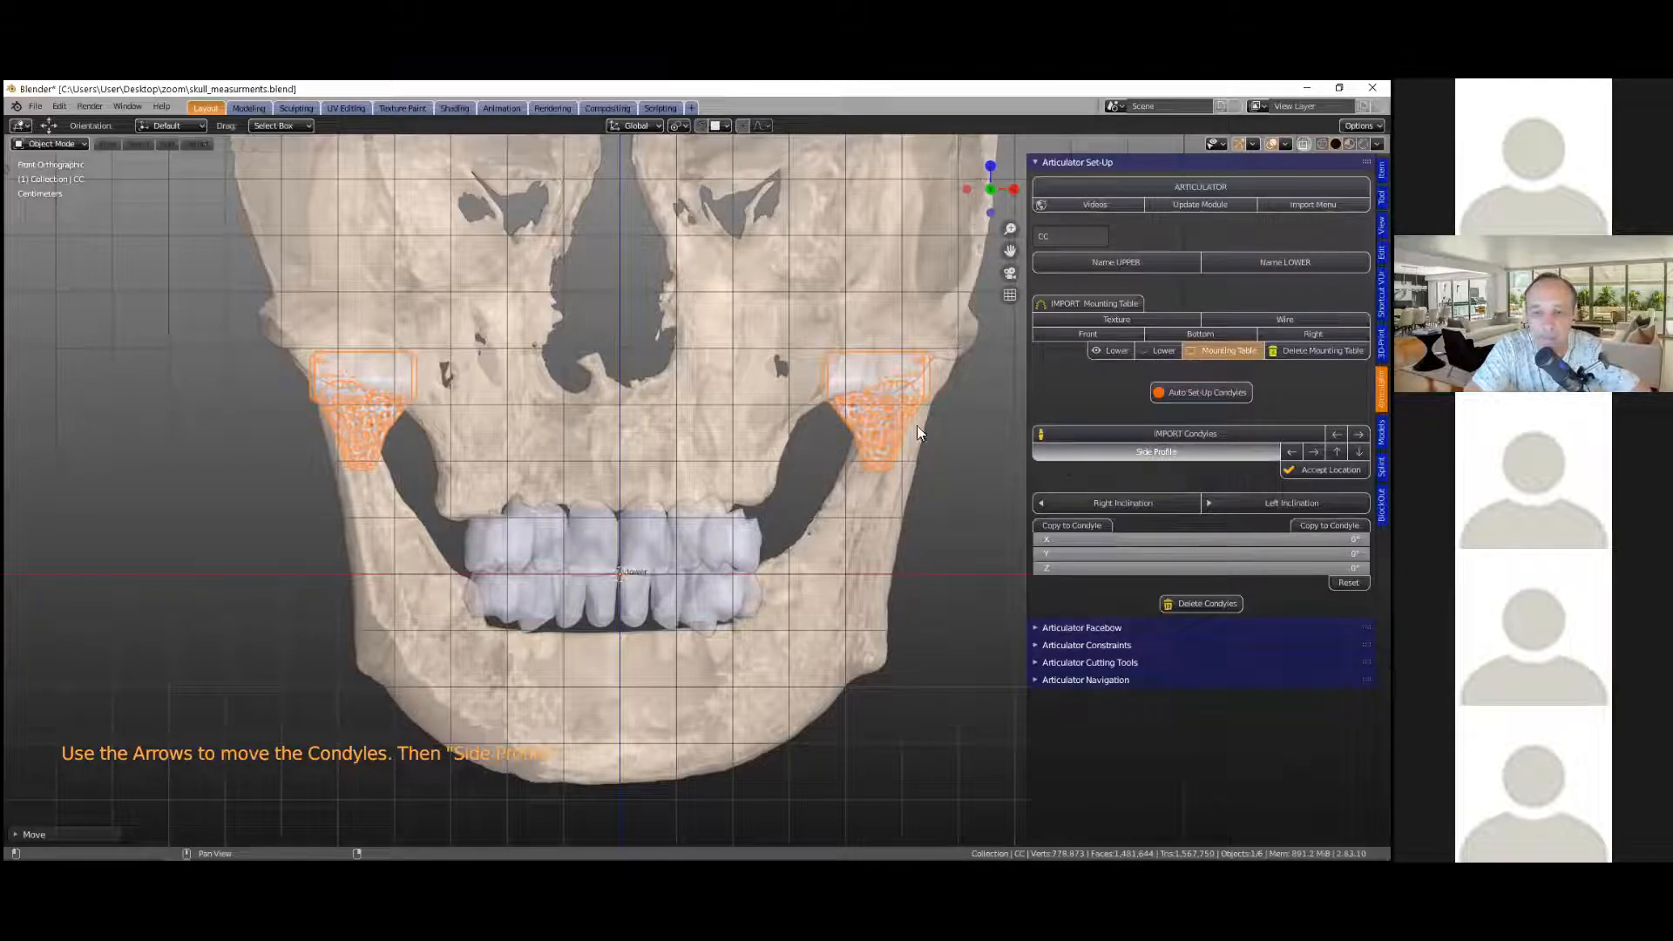
pyautogui.click(1157, 452)
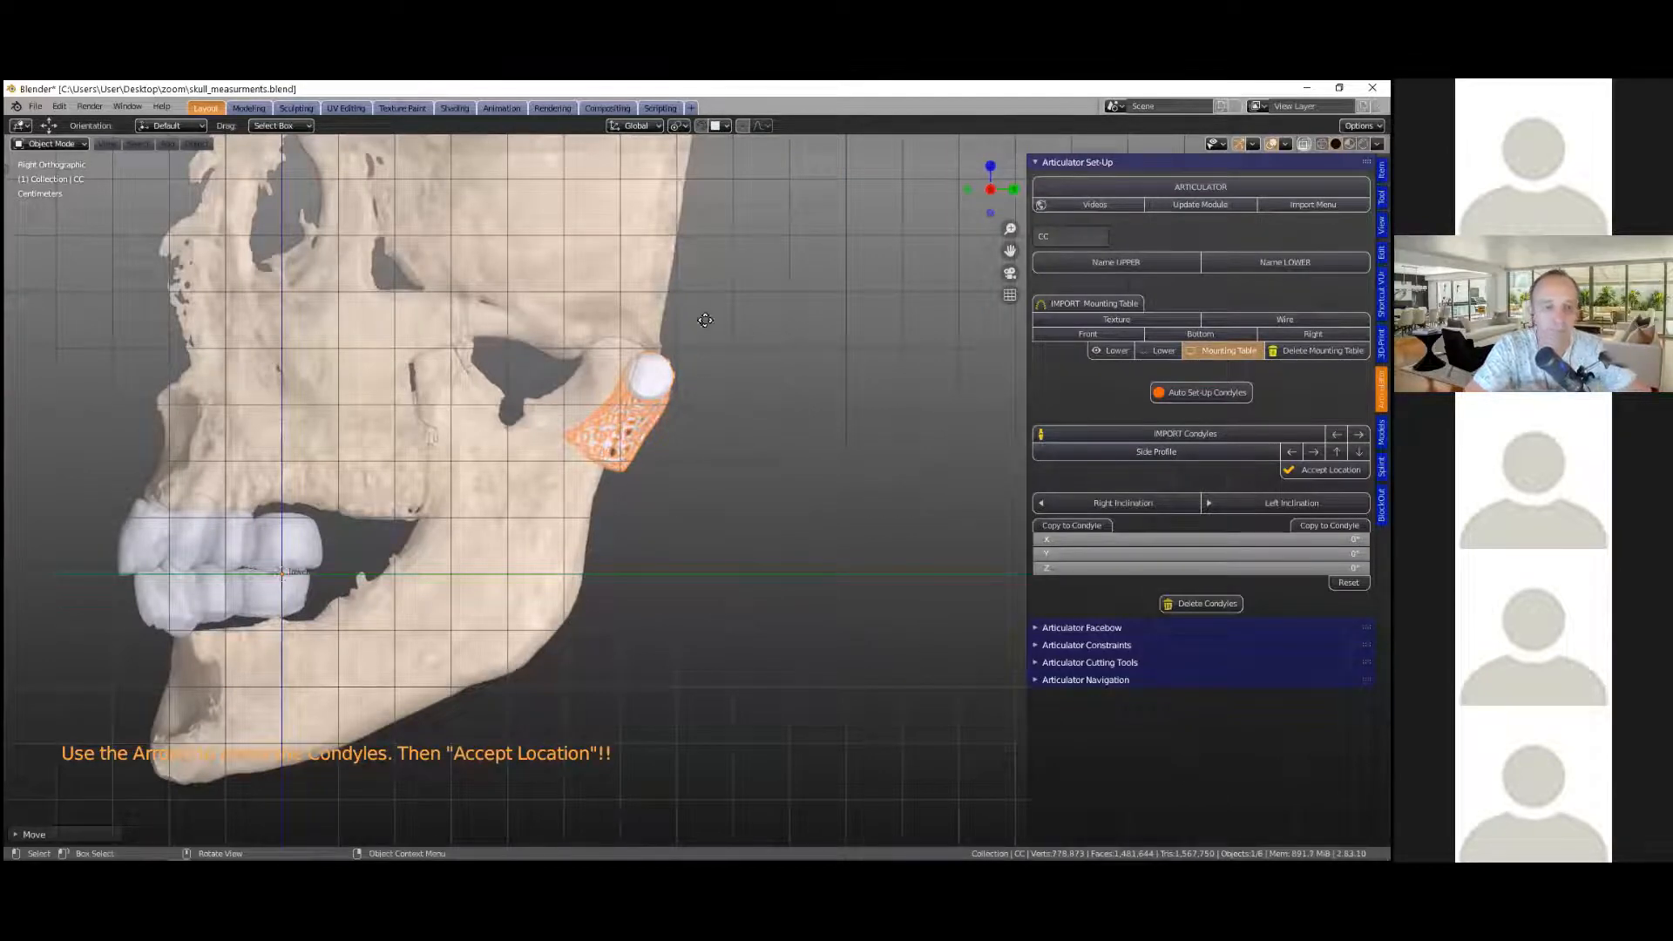
pyautogui.press('g')
pyautogui.click(791, 361)
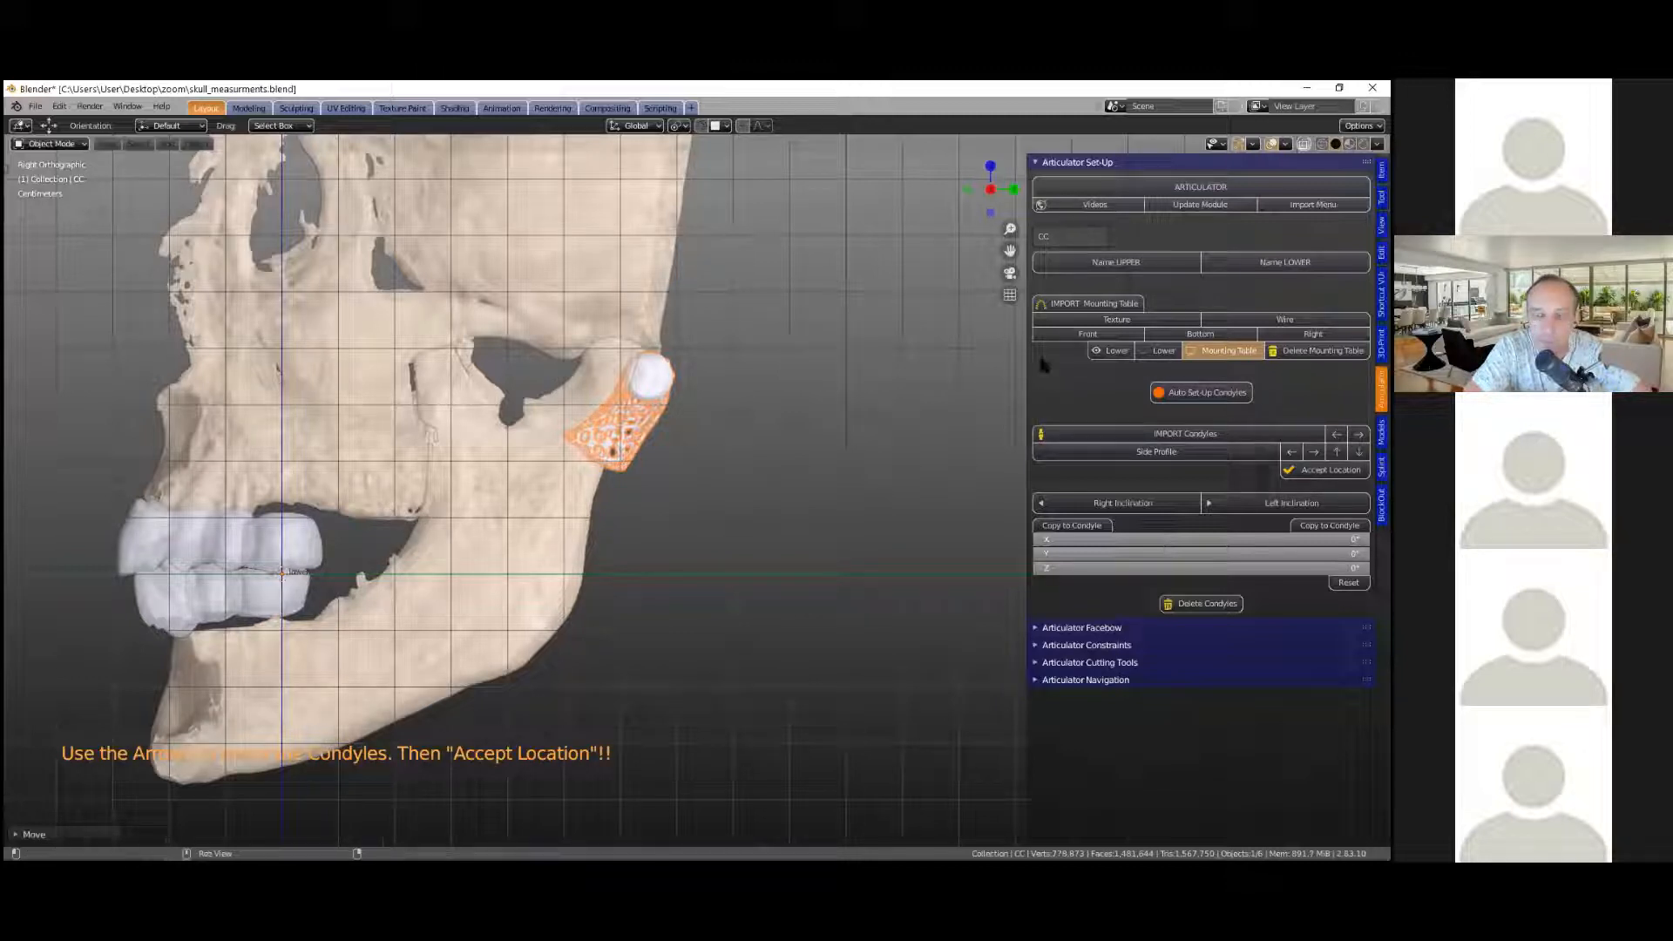
# Step: Shift the condyles forward and slightly upward in the side profile until they overlap the natural condyle heads of the jaw
pyautogui.click(1292, 452)
pyautogui.click(1293, 451)
pyautogui.click(1293, 451)
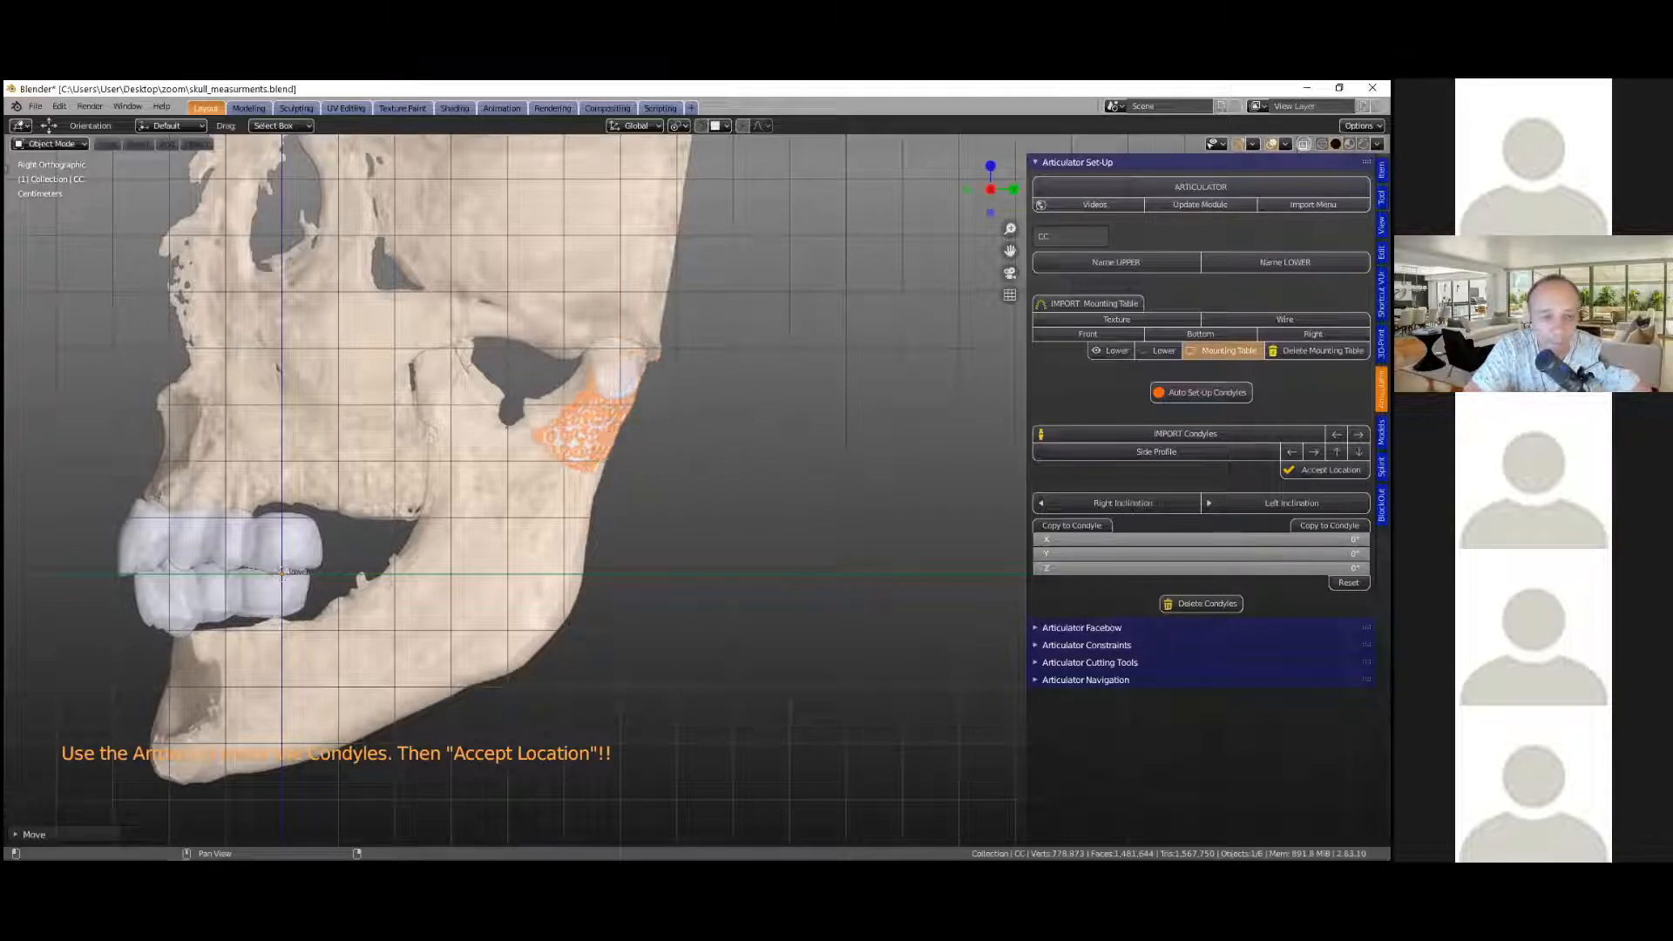
pyautogui.scroll(1, 691, 490)
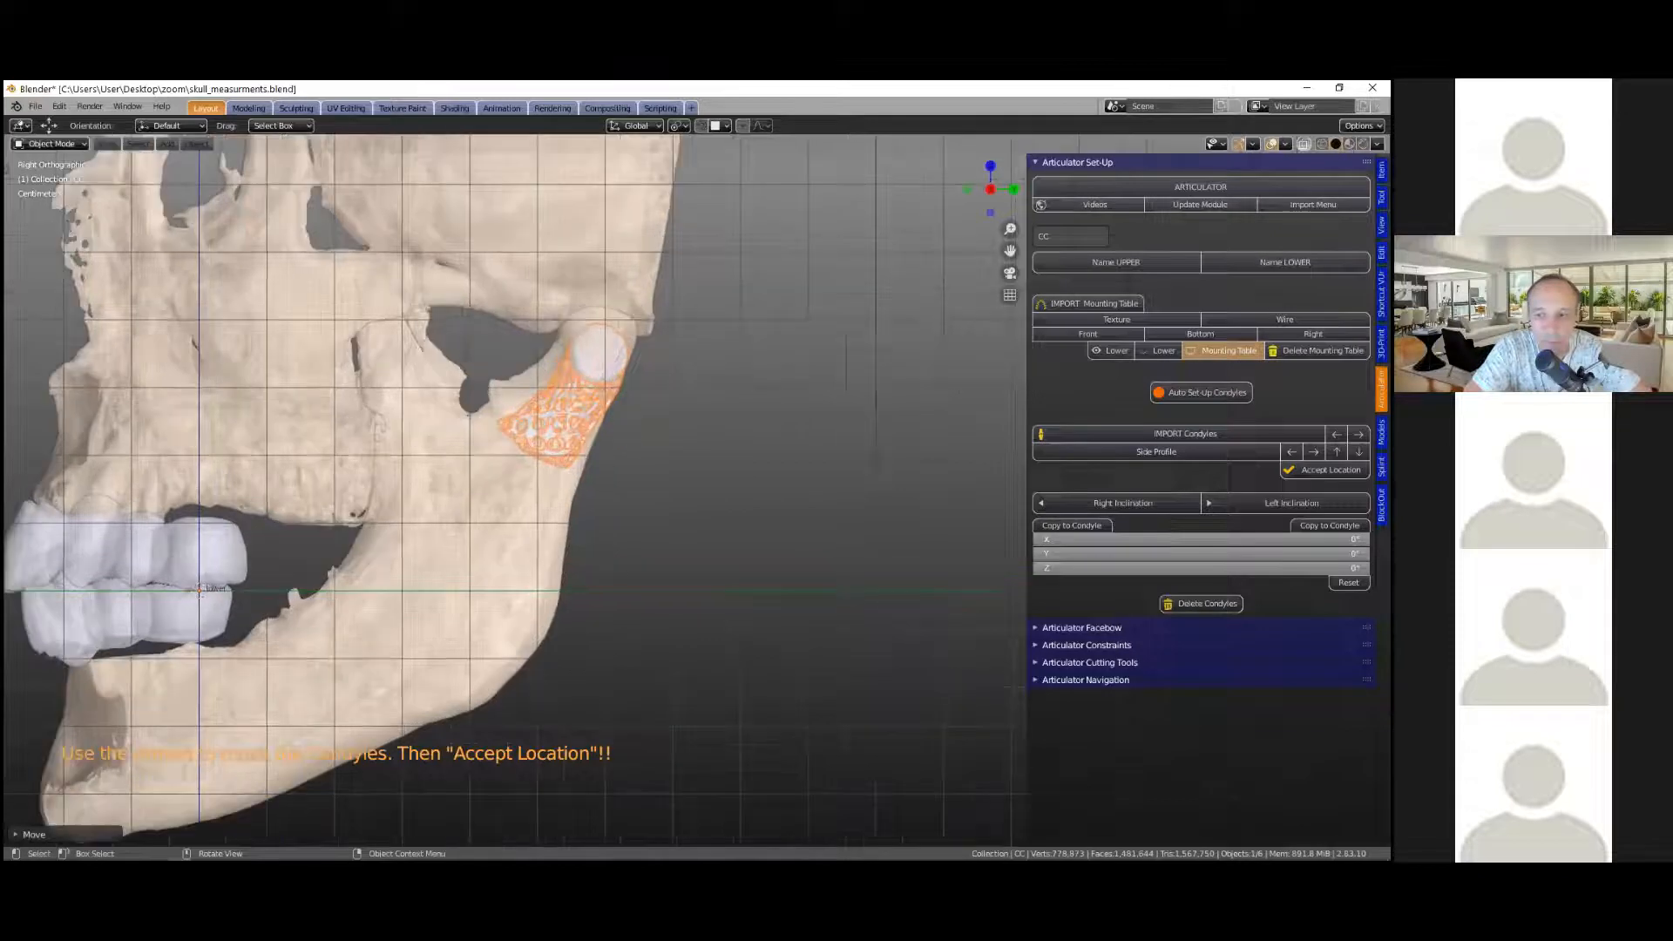
pyautogui.scroll(1, 691, 490)
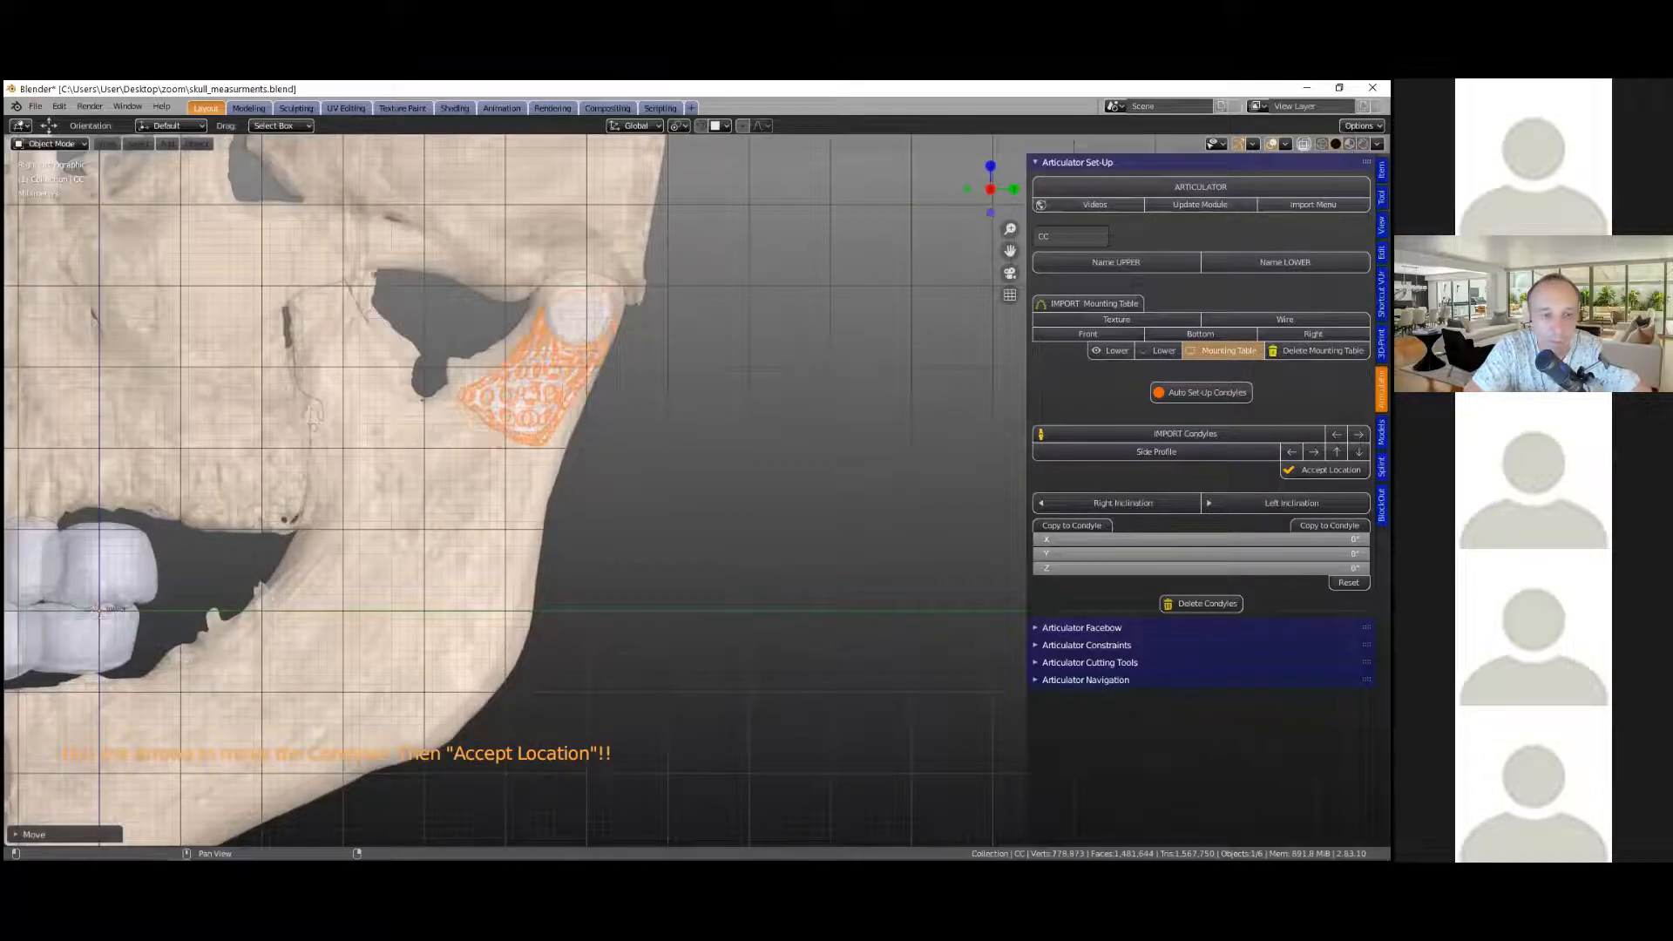
pyautogui.click(1337, 451)
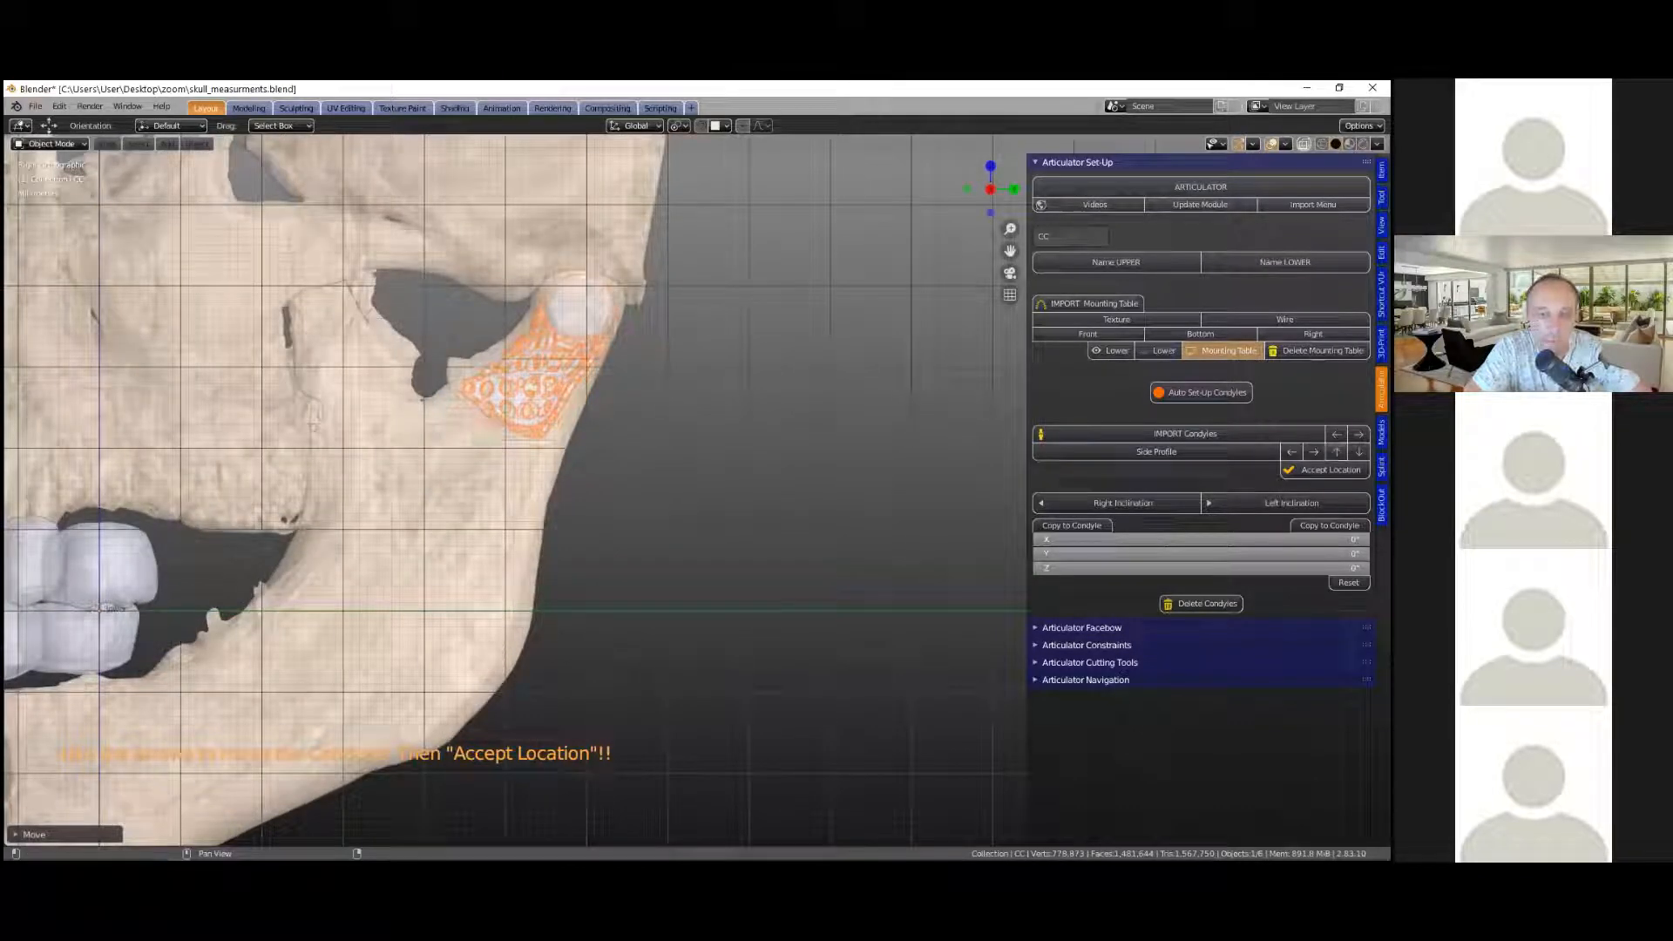
# Step: Turn off X-ray display and move the two condyles farther apart by four increments, checking their fit in the joints
pyautogui.hotkey('alt', 'z')
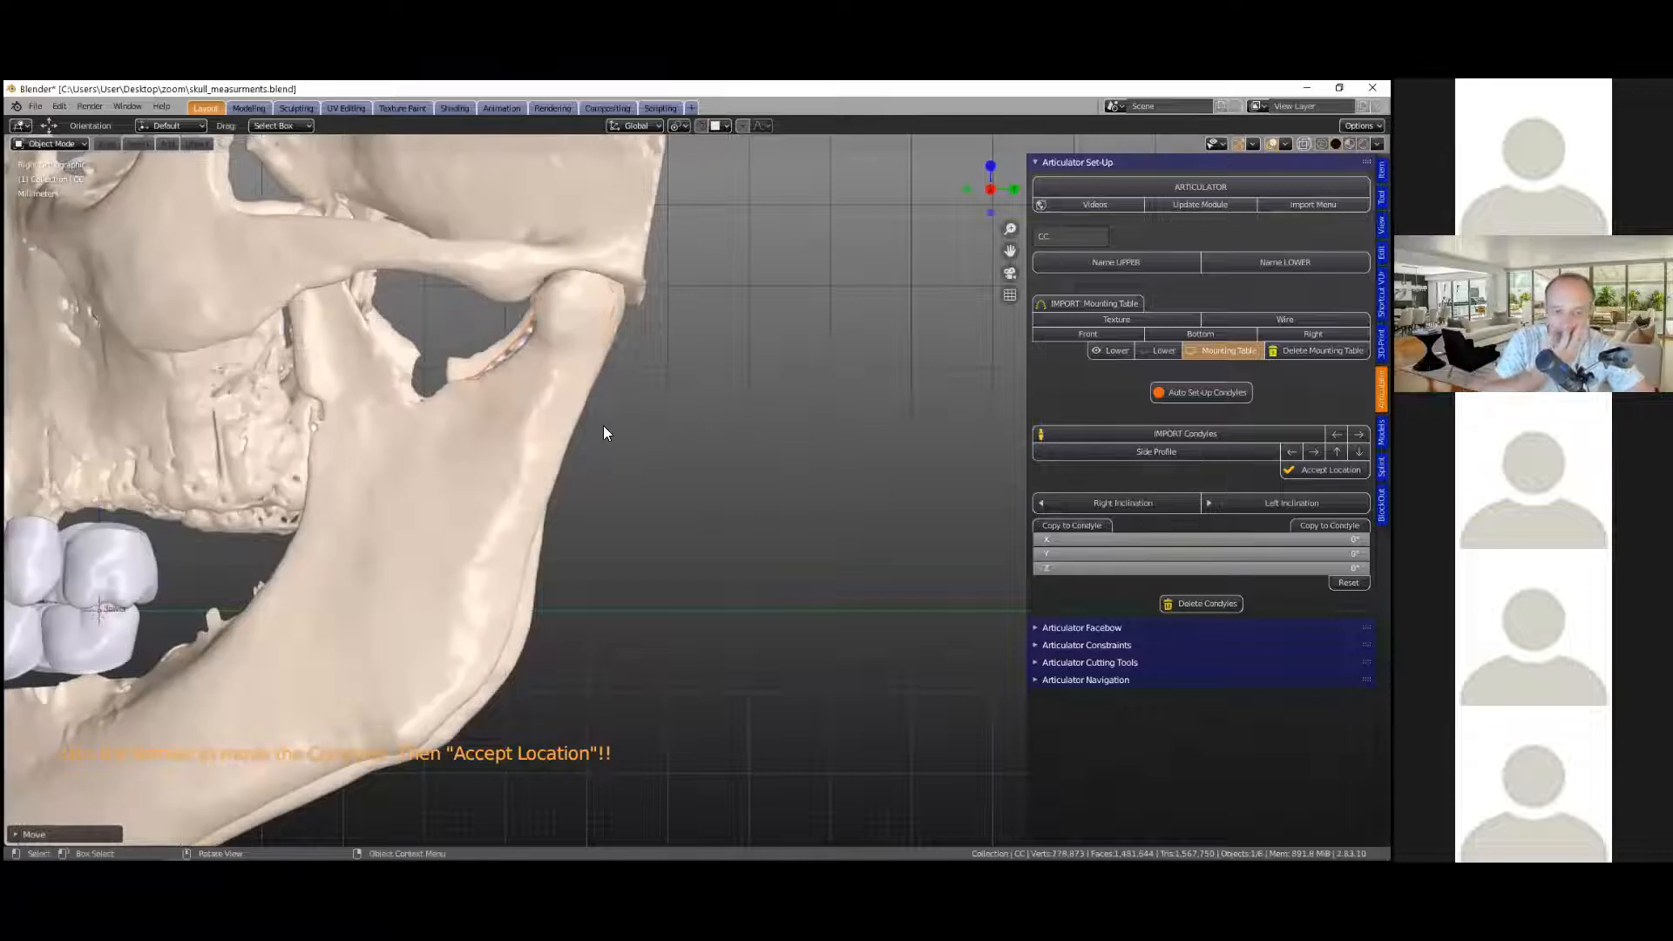
pyautogui.scroll(-1, 645, 432)
pyautogui.moveTo(743, 348); pyautogui.dragTo(788, 375, button='middle')
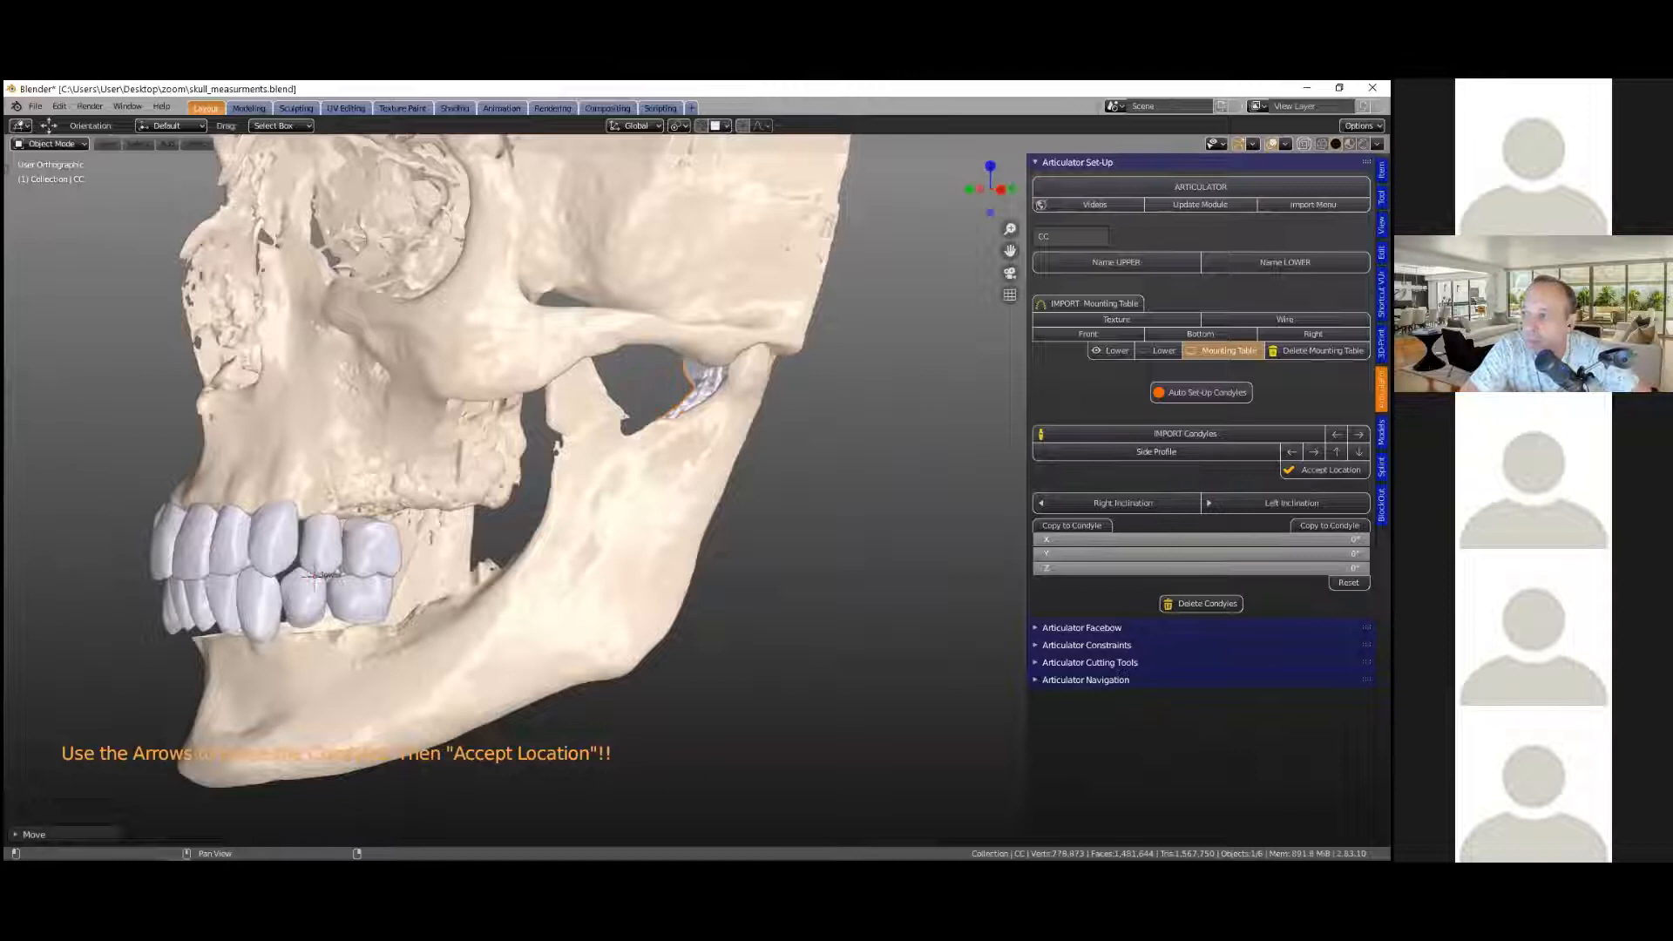
pyautogui.click(1357, 434)
pyautogui.click(1358, 434)
pyautogui.click(1358, 434)
pyautogui.click(1358, 434)
pyautogui.moveTo(601, 444); pyautogui.dragTo(657, 462, button='middle')
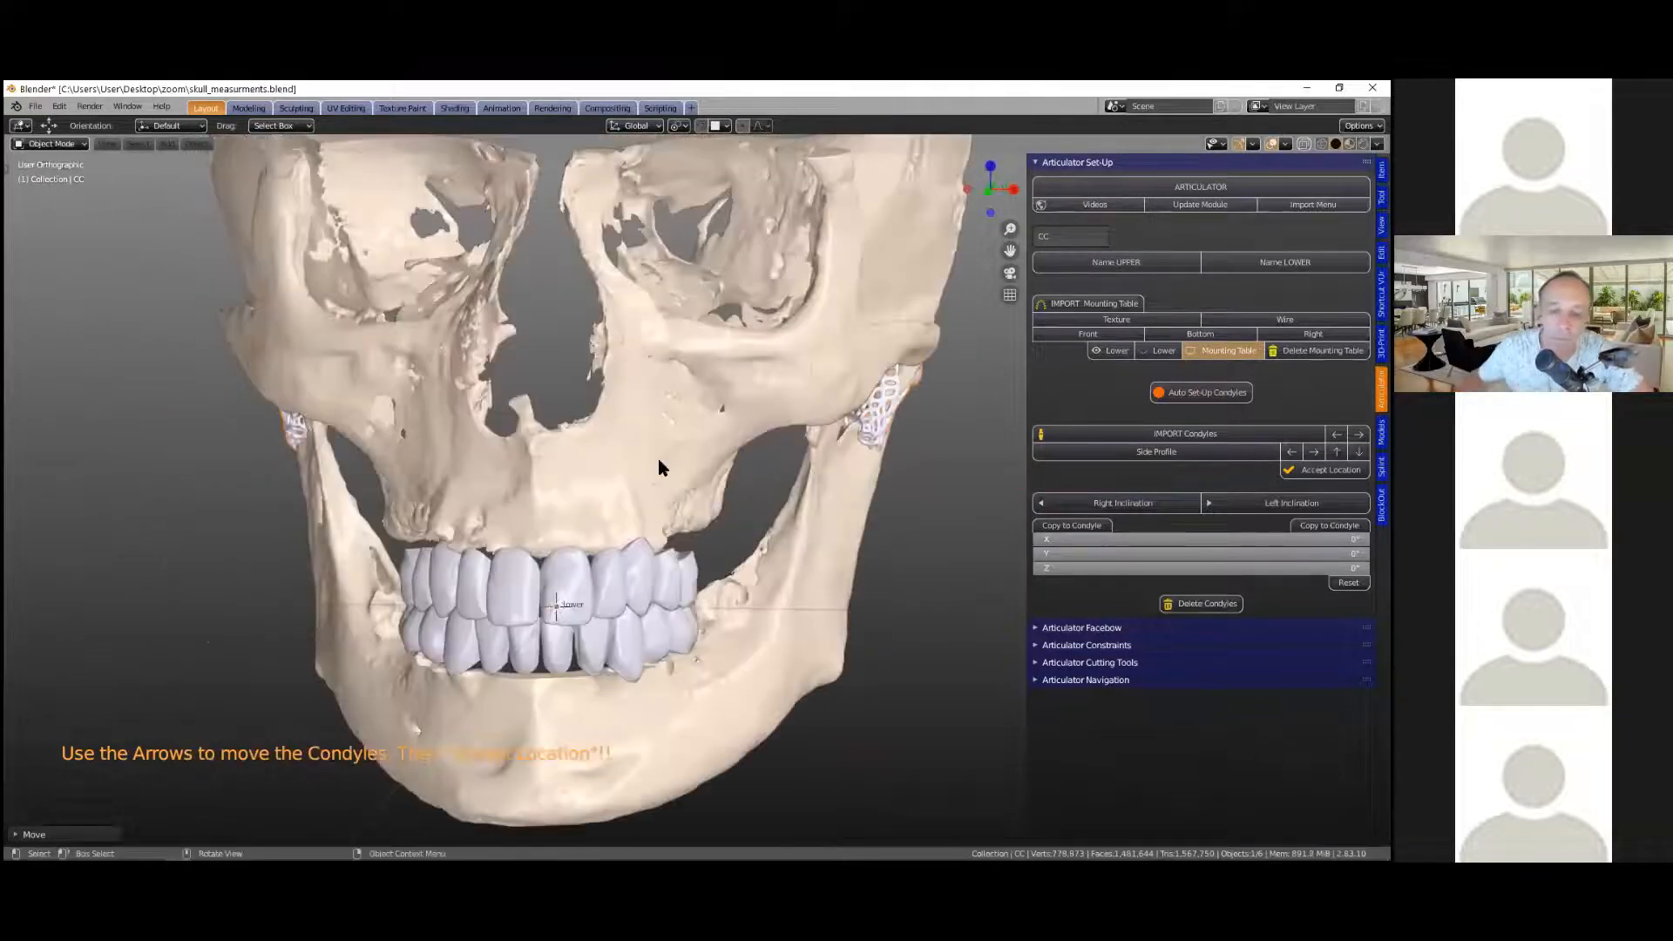
pyautogui.moveTo(800, 485); pyautogui.dragTo(750, 470, button='middle')
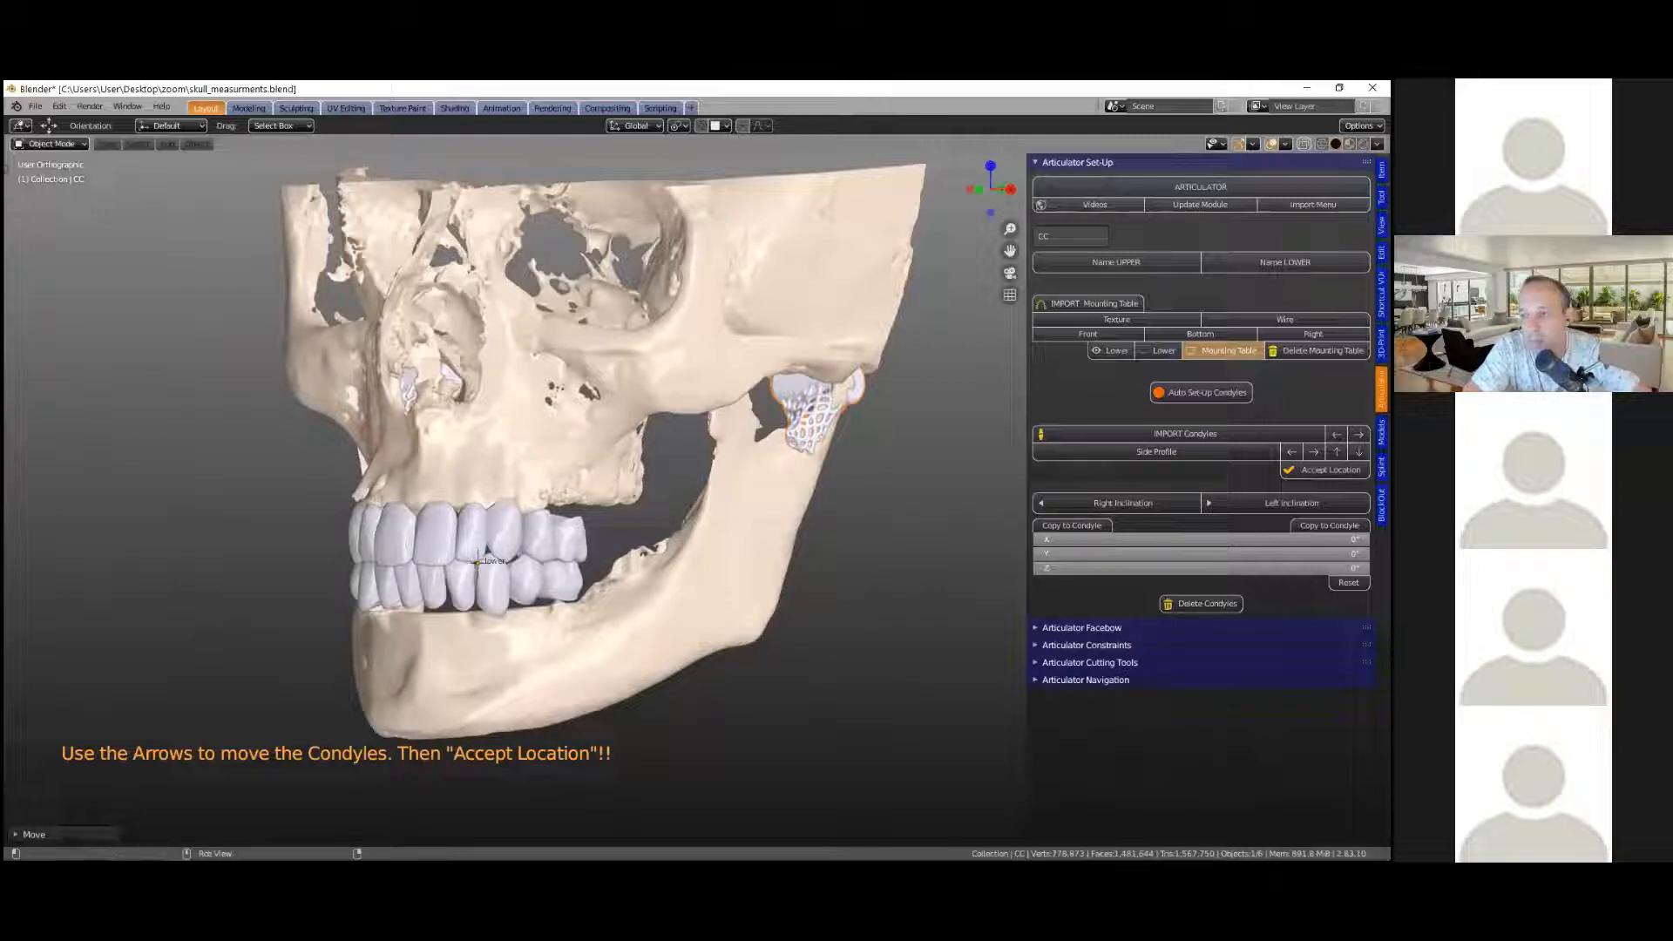
# Step: Accept the condyles' location and examine the blue guidance plate and condyle at the right joint
pyautogui.click(1324, 470)
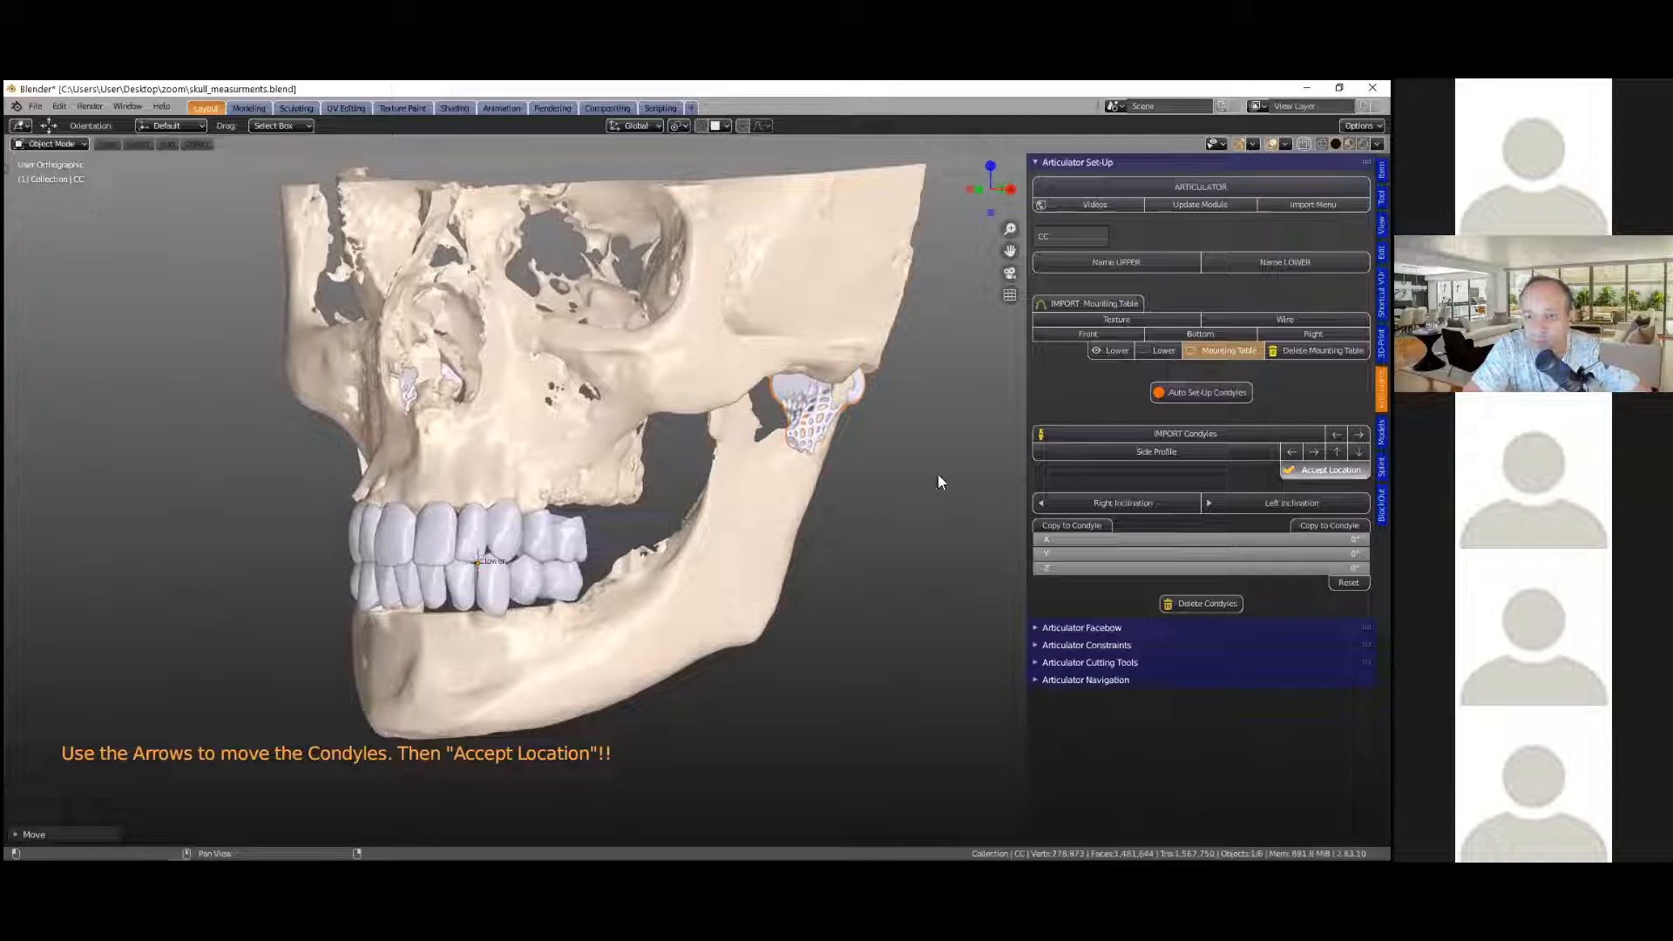
pyautogui.moveTo(789, 436); pyautogui.dragTo(535, 398, button='middle')
pyautogui.scroll(1, 535, 397)
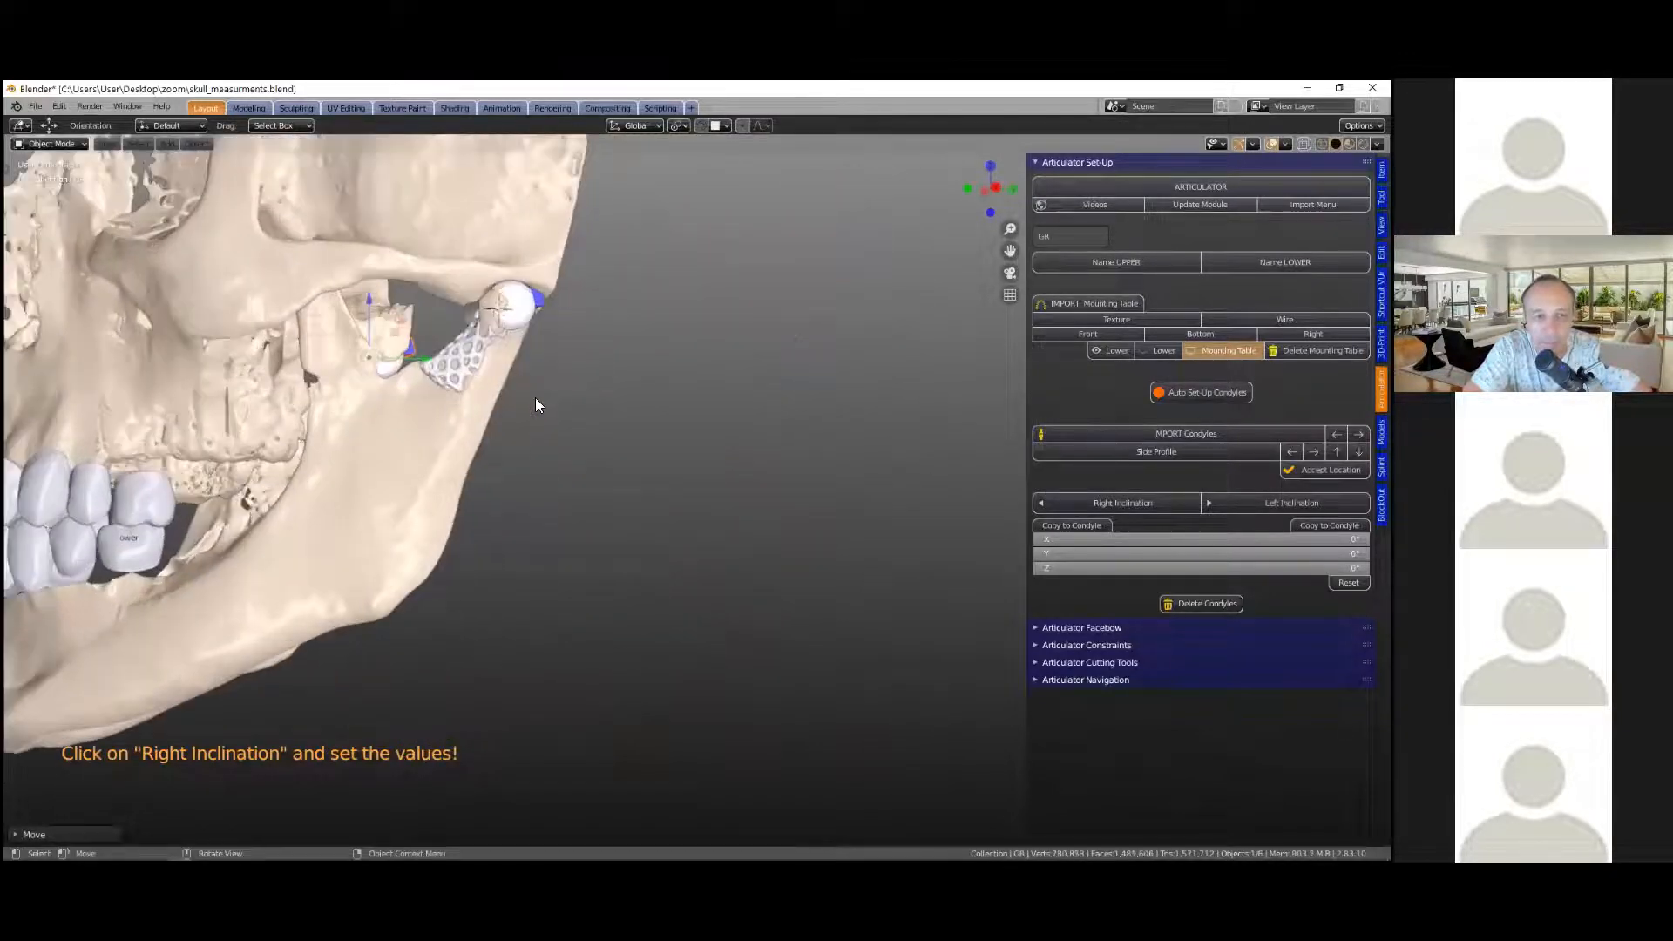
pyautogui.keyDown('shift'); pyautogui.moveTo(763, 584); pyautogui.dragTo(771, 595, button='middle'); pyautogui.keyUp('shift')
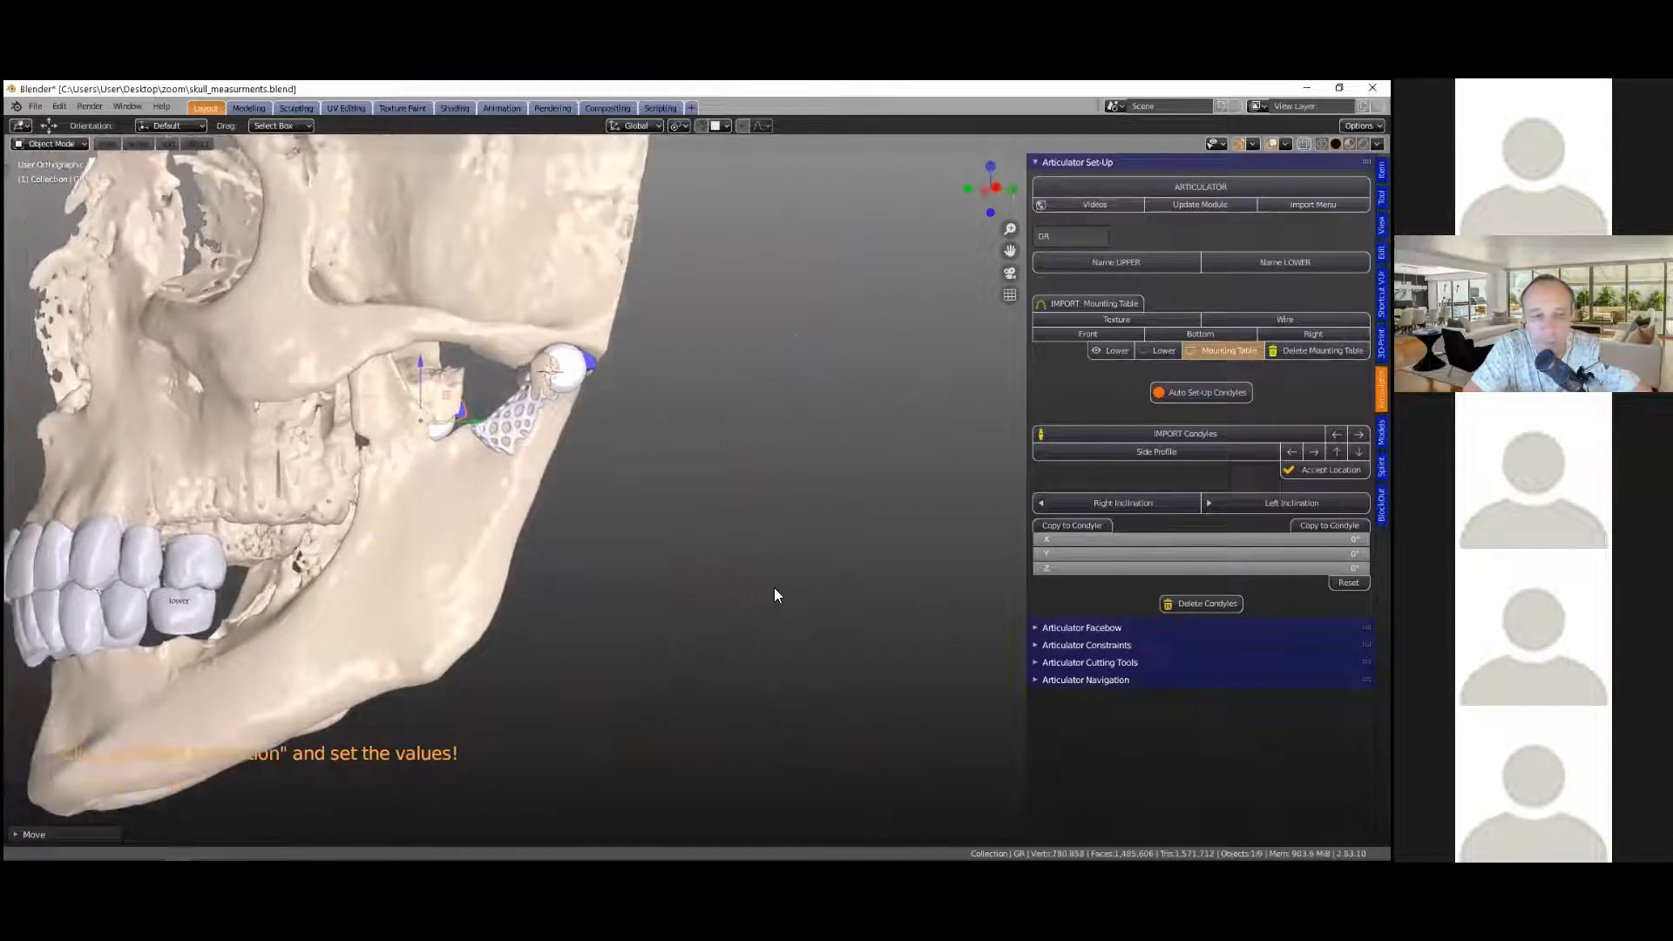
pyautogui.scroll(5, 495, 384)
pyautogui.keyDown('shift'); pyautogui.moveTo(495, 384); pyautogui.dragTo(675, 613, button='middle'); pyautogui.keyUp('shift')
pyautogui.scroll(-5, 673, 614)
pyautogui.moveTo(384, 610); pyautogui.dragTo(604, 635, button='middle')
pyautogui.scroll(4, 615, 406)
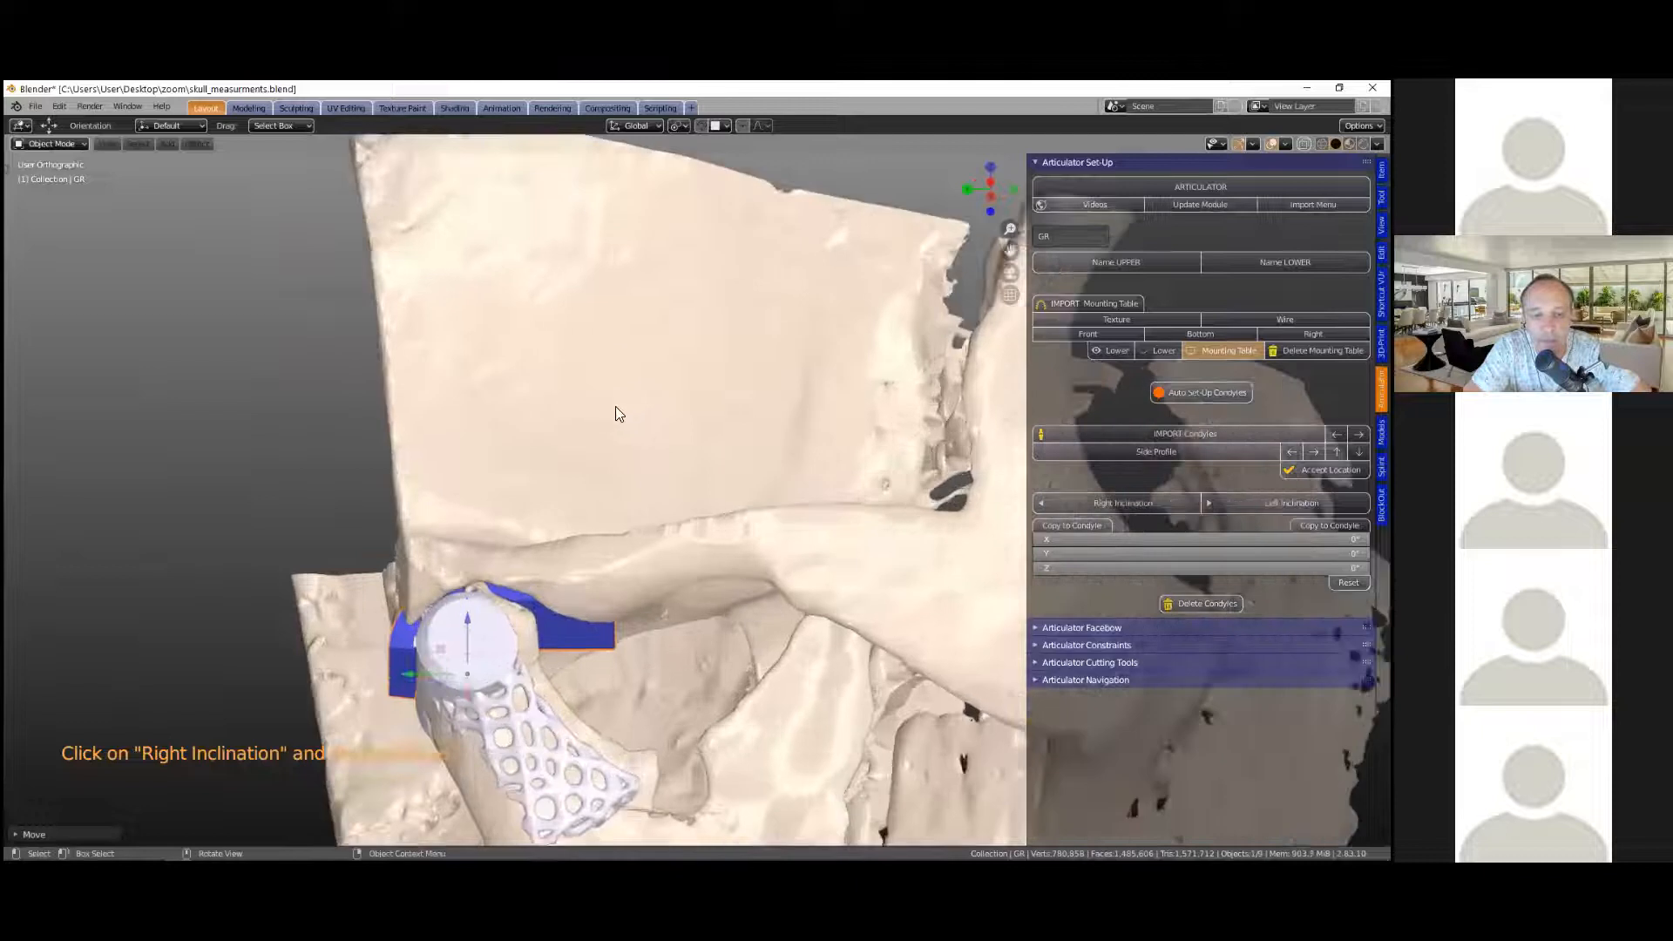
pyautogui.scroll(1, 695, 664)
pyautogui.keyDown('shift'); pyautogui.moveTo(695, 664); pyautogui.dragTo(638, 464, button='middle'); pyautogui.keyUp('shift')
pyautogui.scroll(-4, 636, 465)
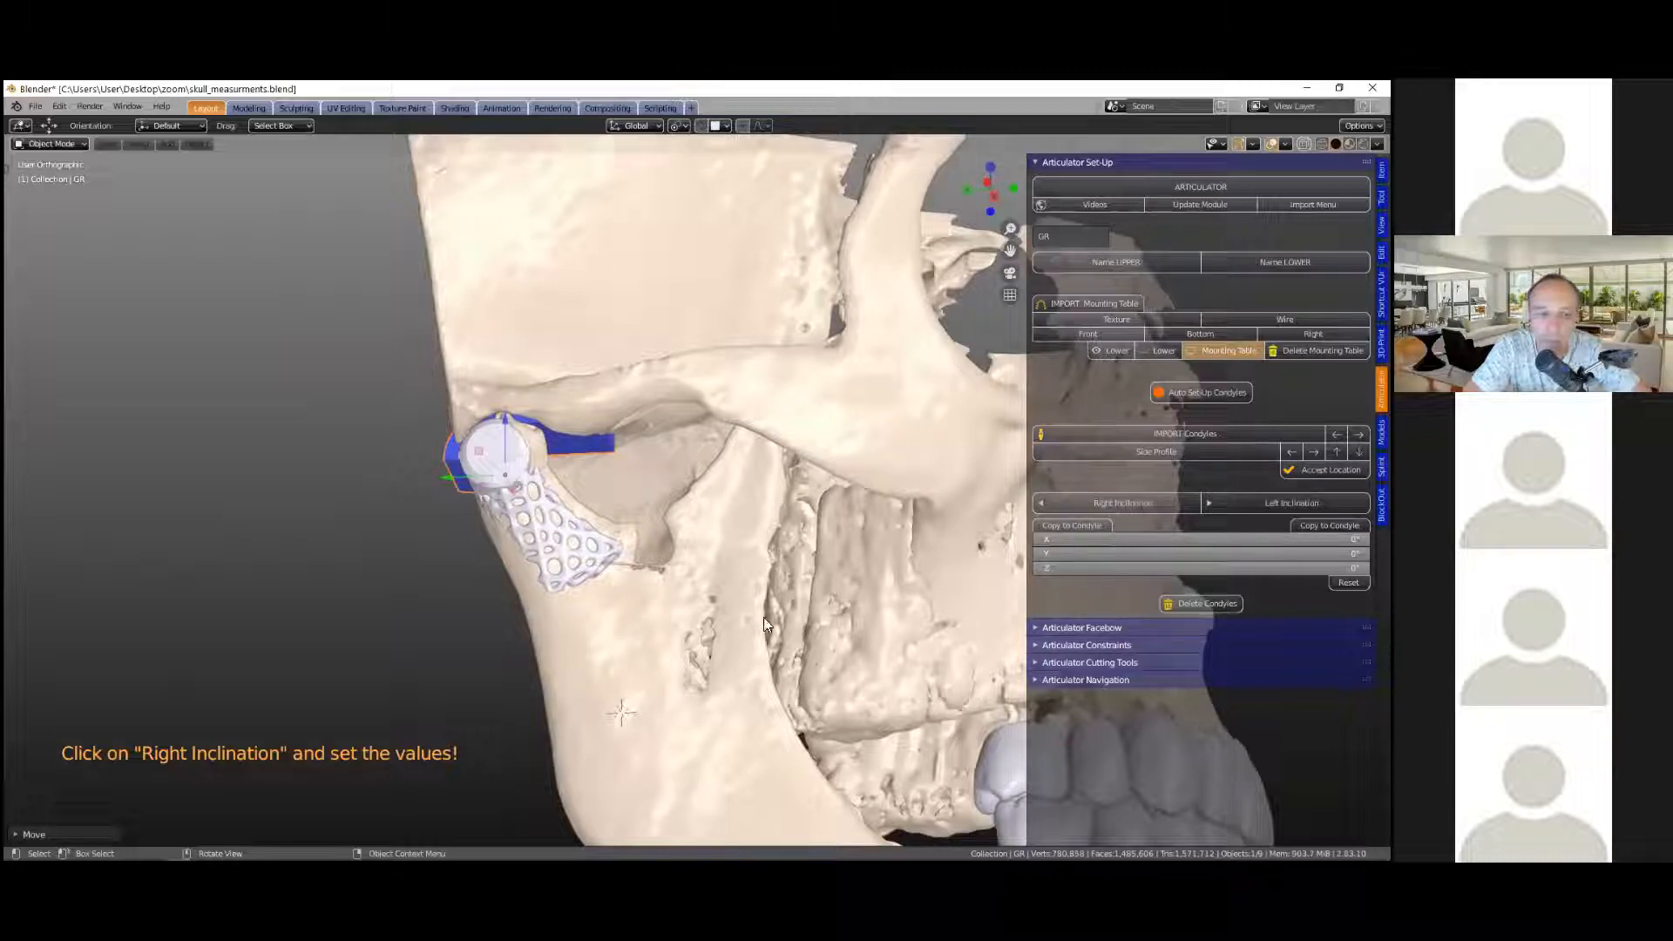
# Step: Apply the right inclination to the guidance plate and set its X angle to 33°
pyautogui.moveTo(1042, 542); pyautogui.dragTo(1065, 526)
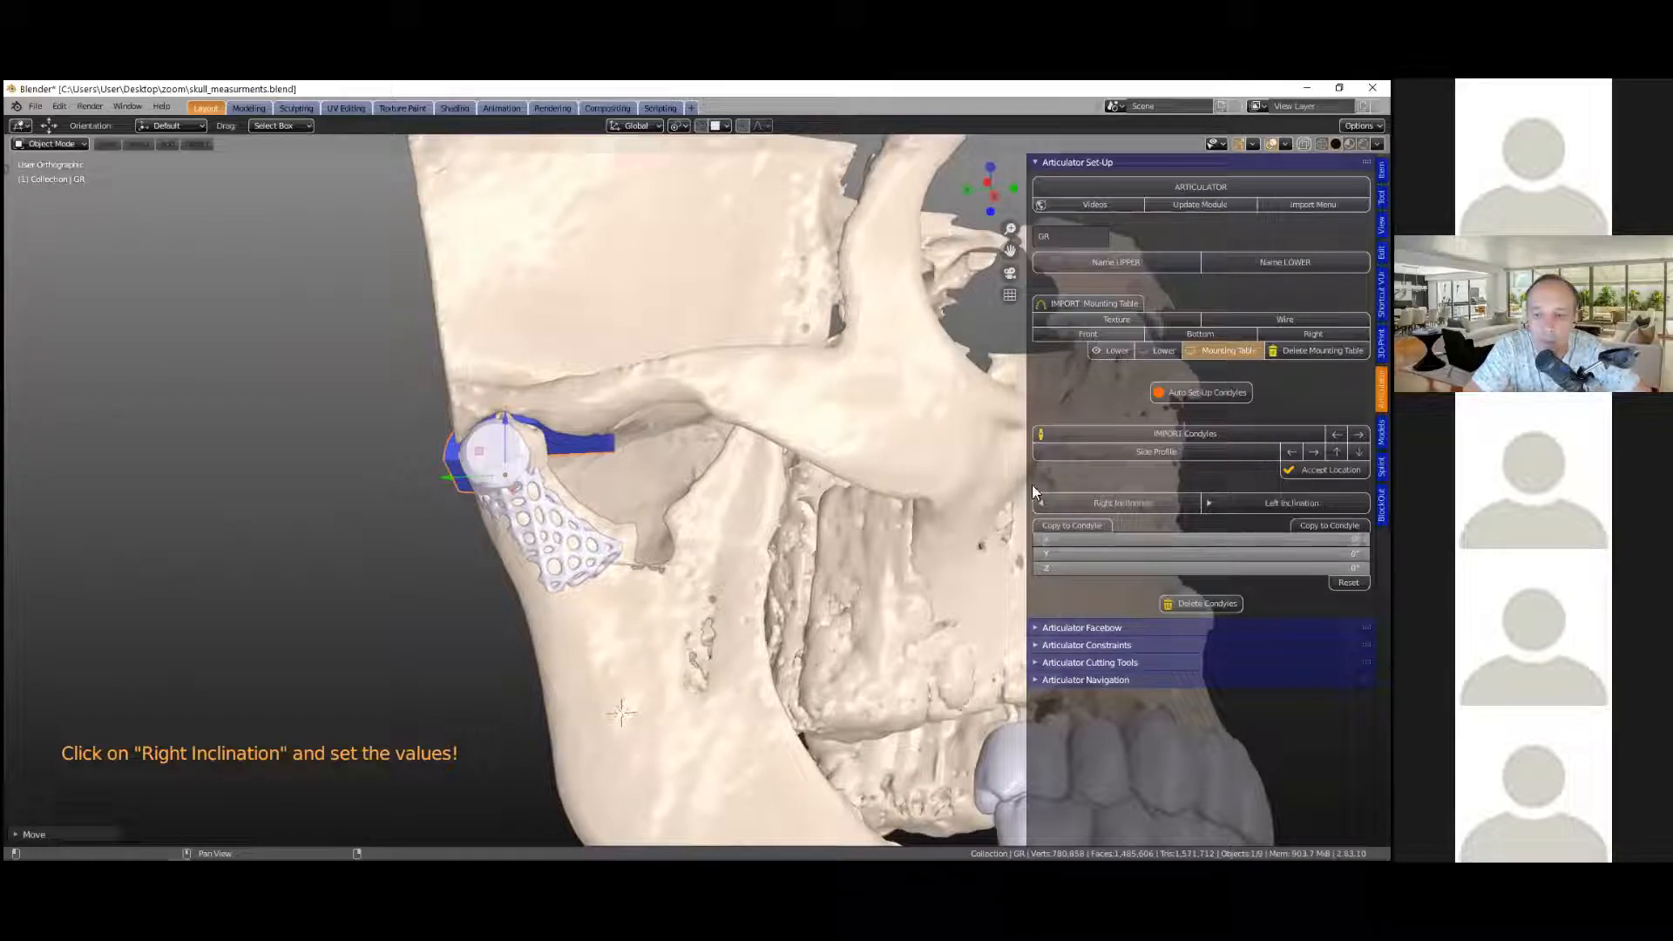
pyautogui.click(1094, 501)
pyautogui.moveTo(657, 620); pyautogui.dragTo(784, 538, button='middle')
pyautogui.scroll(-3, 689, 574)
pyautogui.moveTo(1201, 540)
pyautogui.mouseDown()
pyautogui.moveTo(1187, 540)
pyautogui.moveTo(1274, 540)
pyautogui.moveTo(1194, 540)
pyautogui.mouseUp()
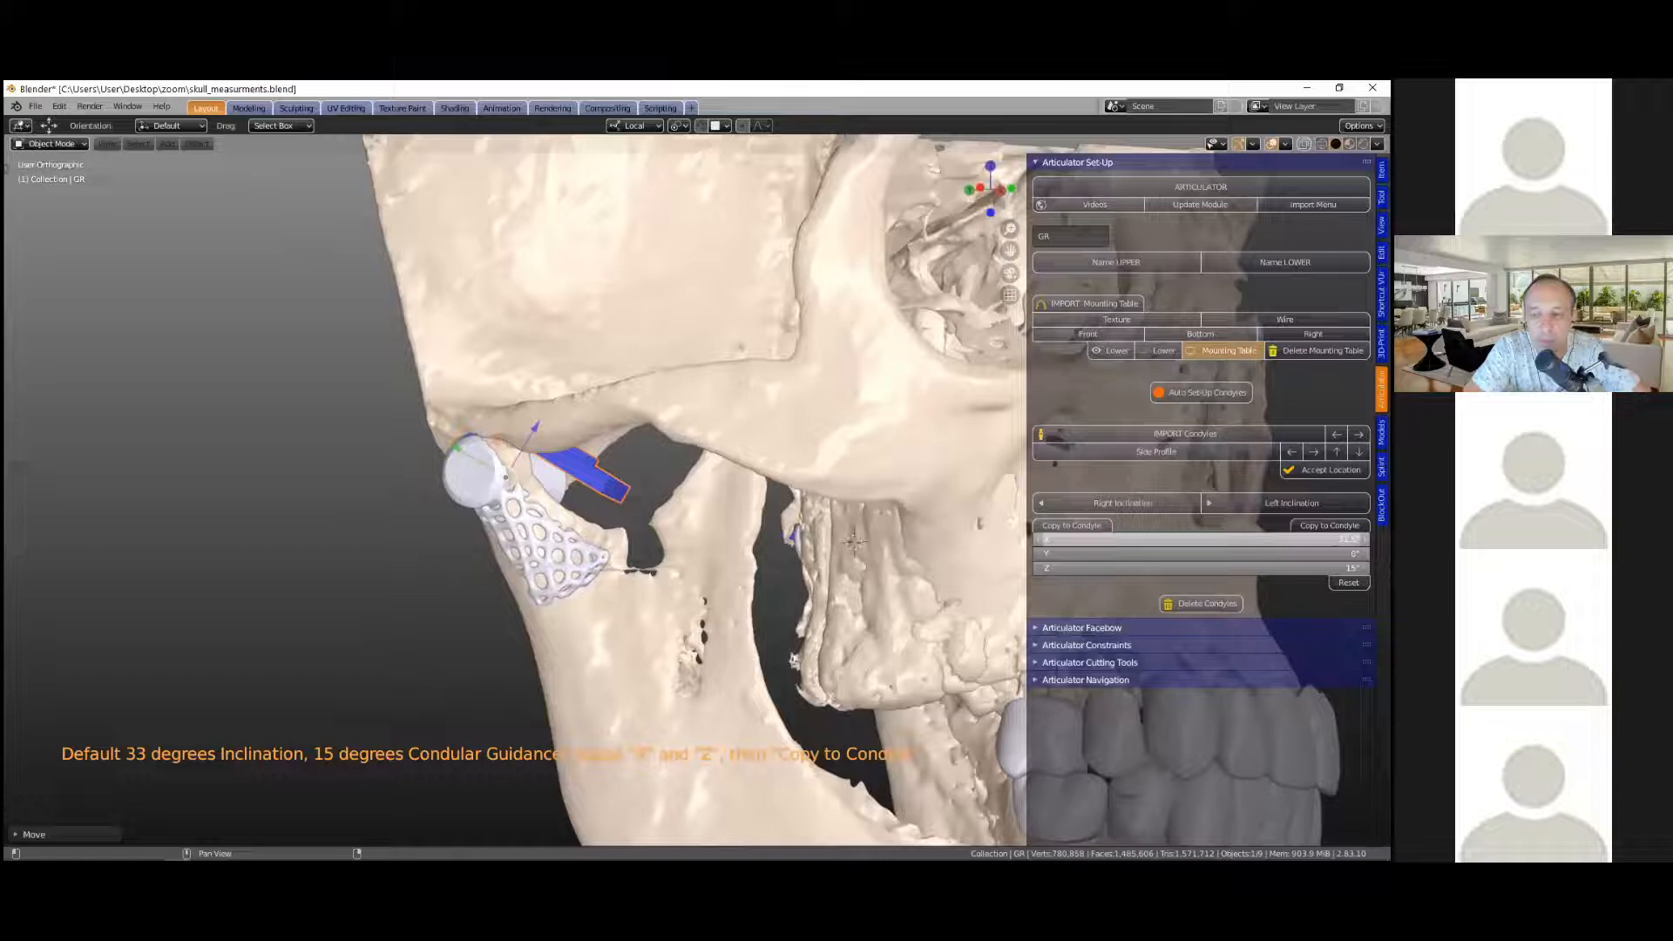
pyautogui.click(1194, 540)
pyautogui.write('33')
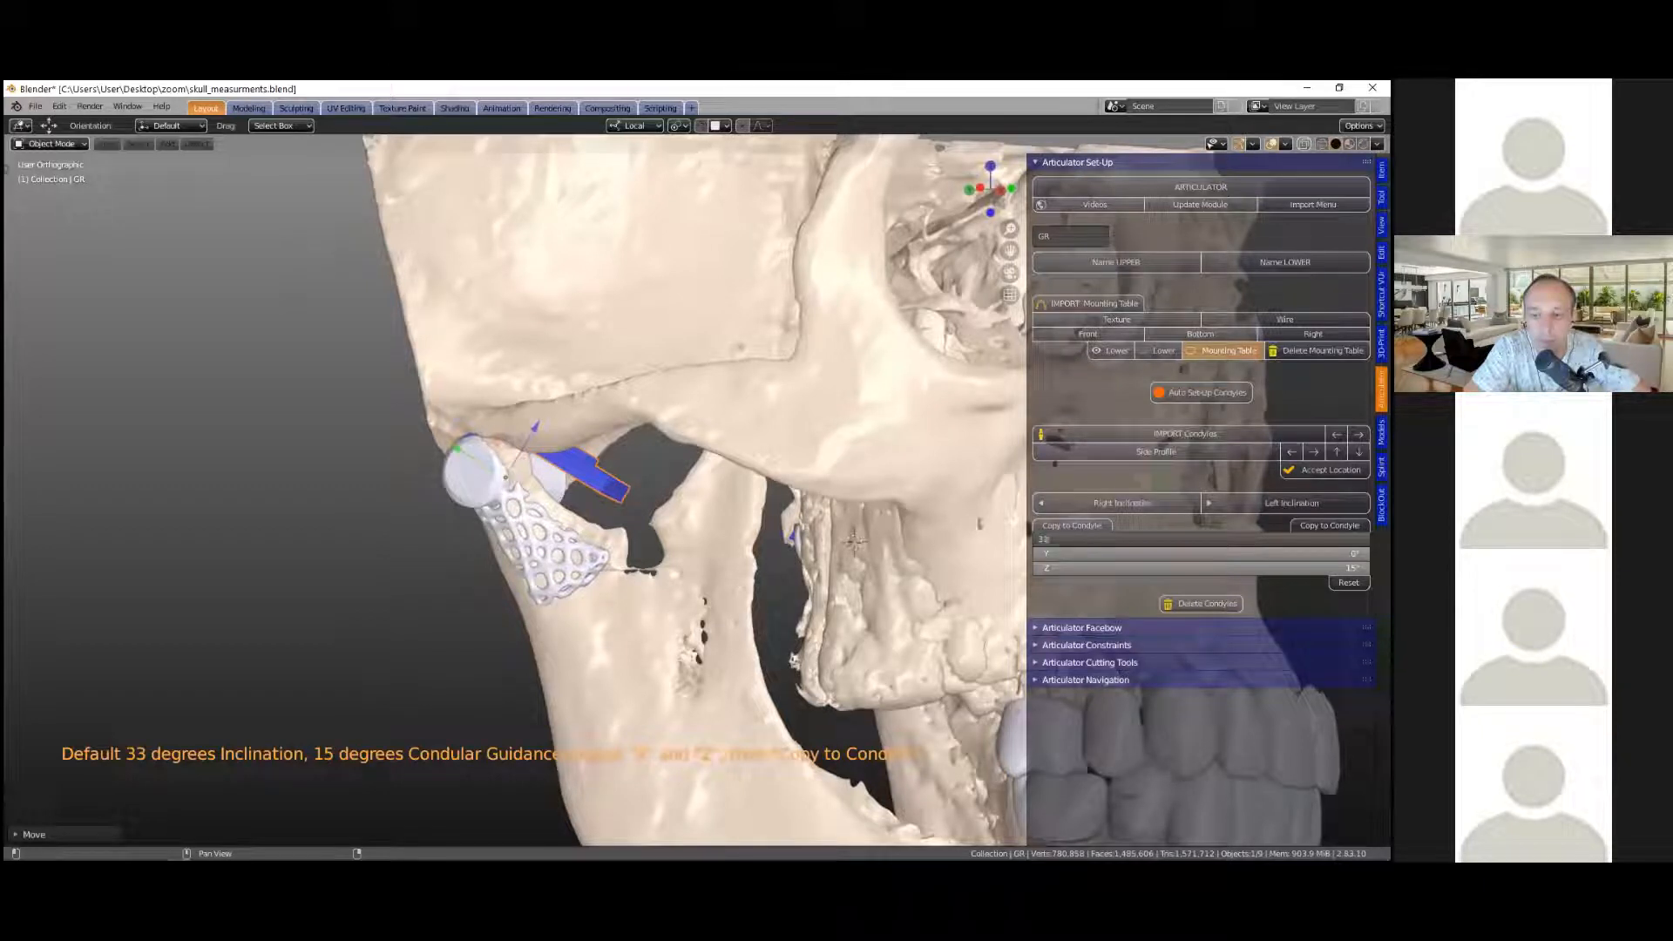
pyautogui.press('Return')
# Step: Hide the upper skull and copy the right inclination to the condyle
pyautogui.moveTo(535, 519); pyautogui.dragTo(649, 547, button='middle')
pyautogui.scroll(2, 666, 516)
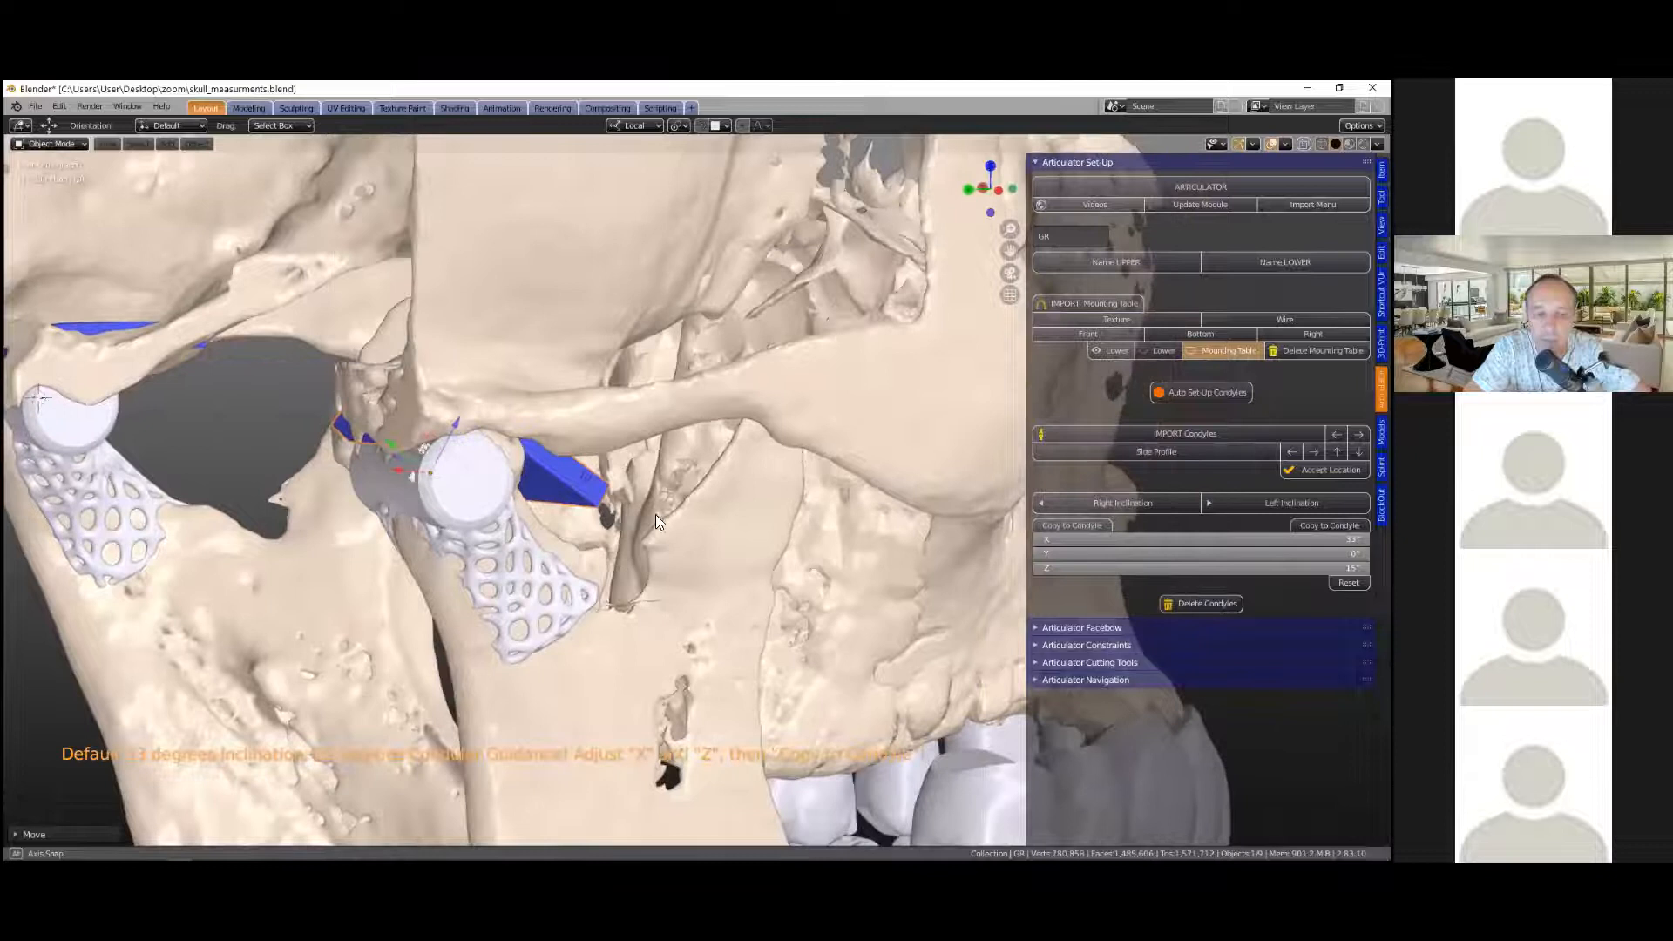
pyautogui.scroll(6, 711, 339)
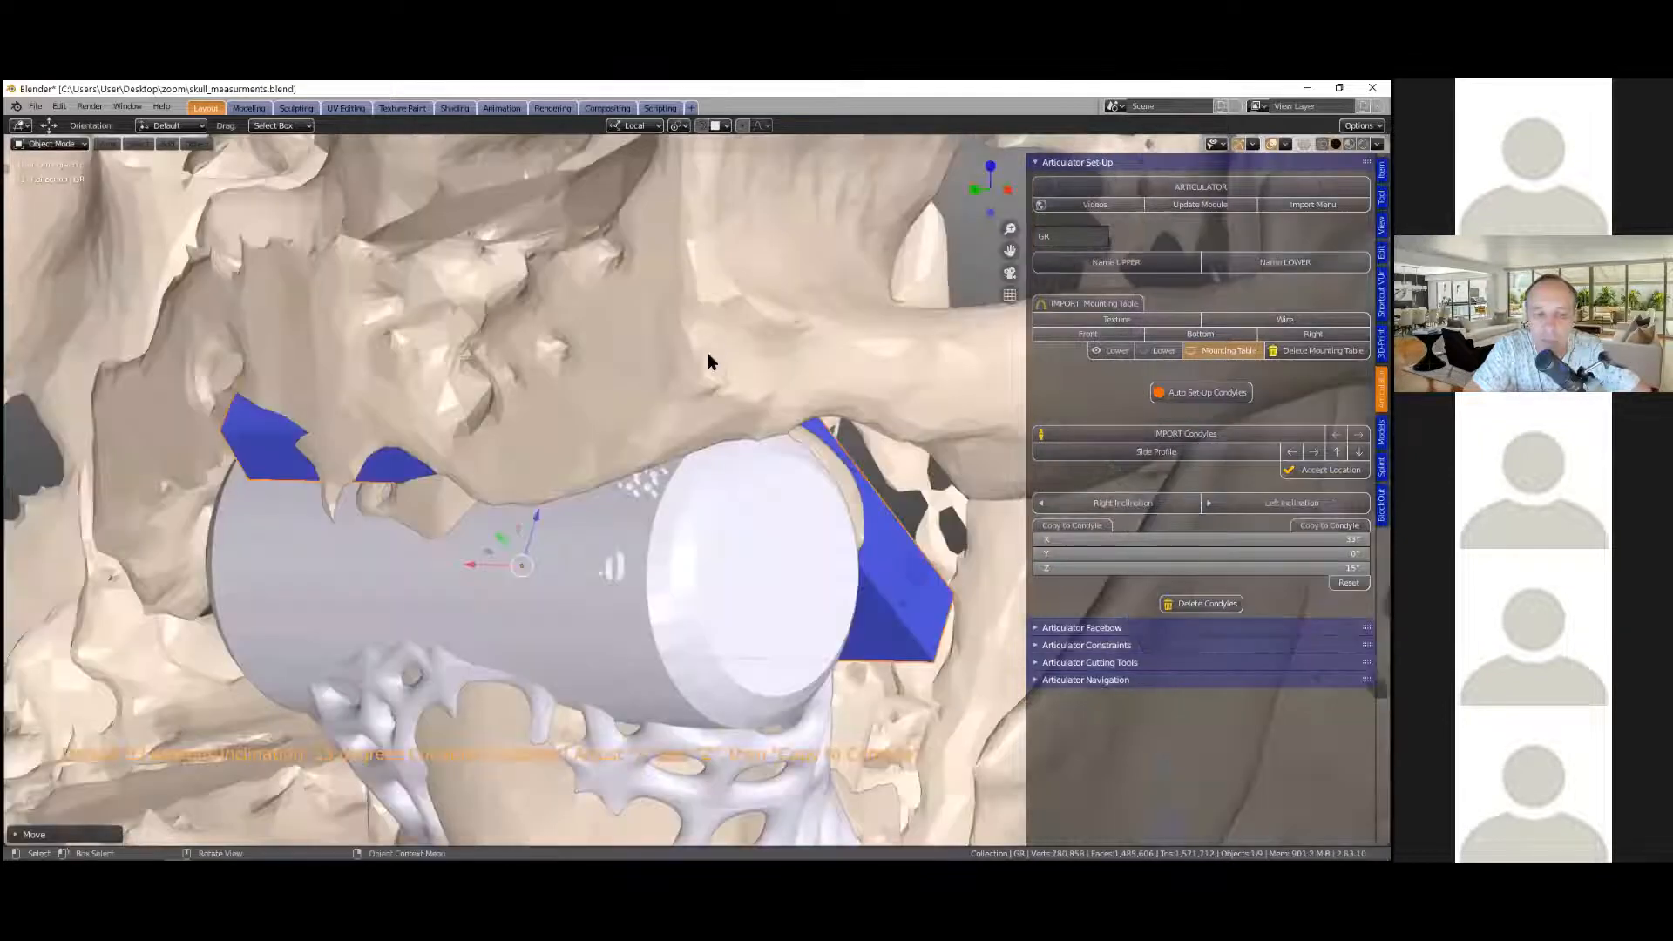
pyautogui.scroll(2, 697, 467)
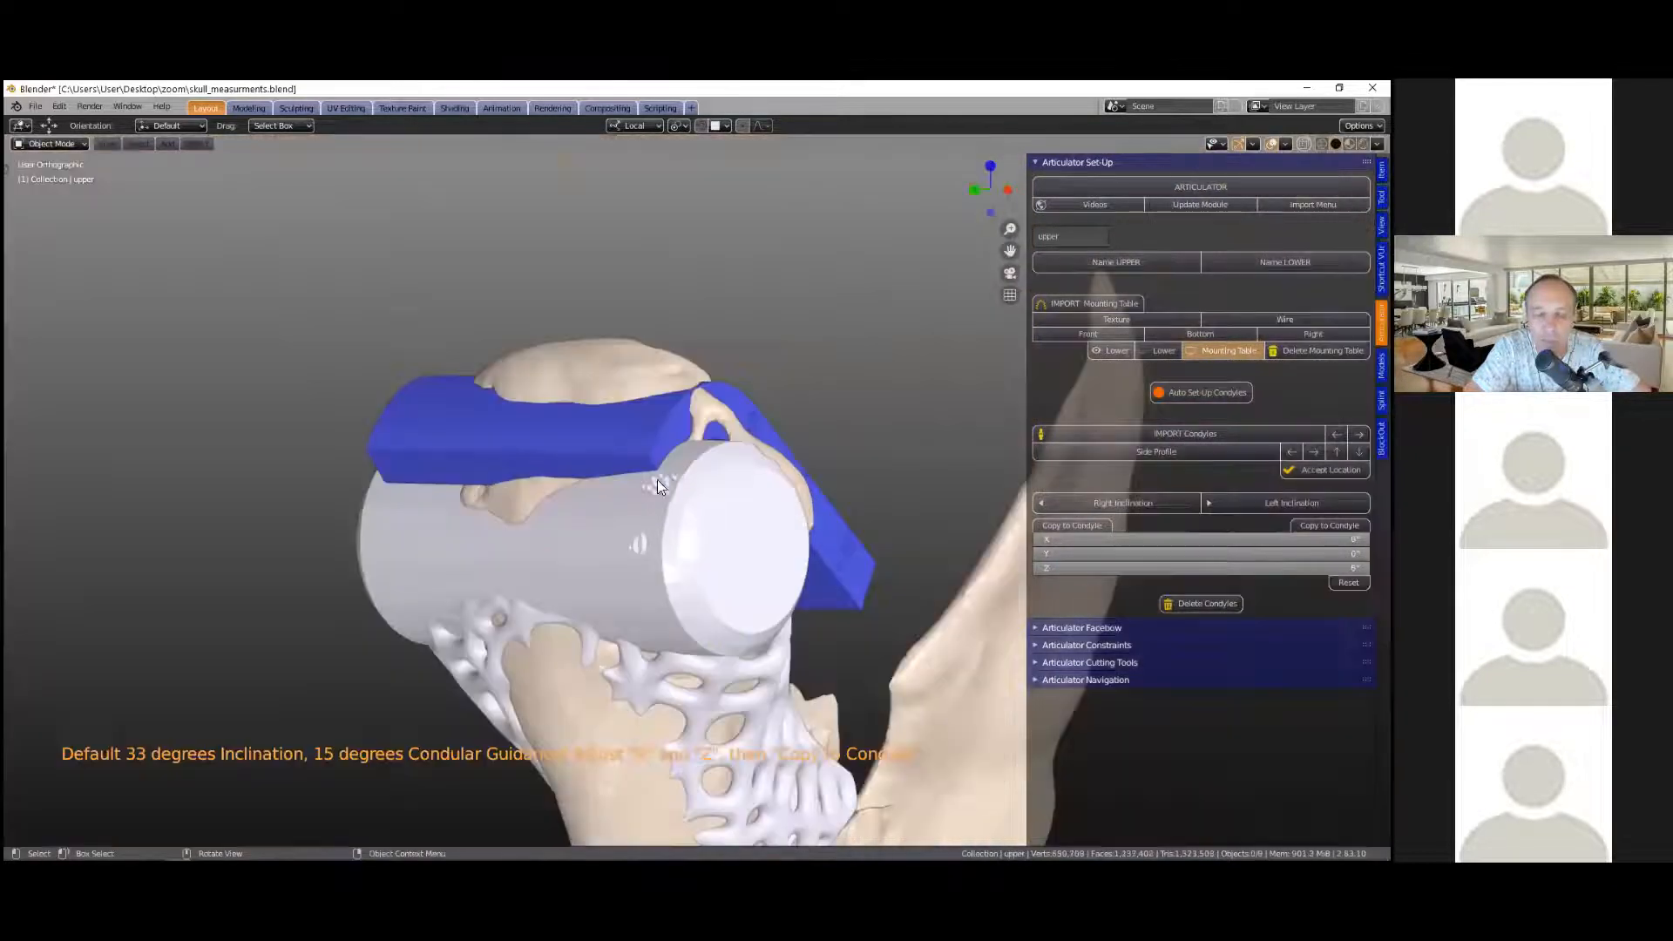
pyautogui.moveTo(658, 481); pyautogui.dragTo(653, 534, button='middle')
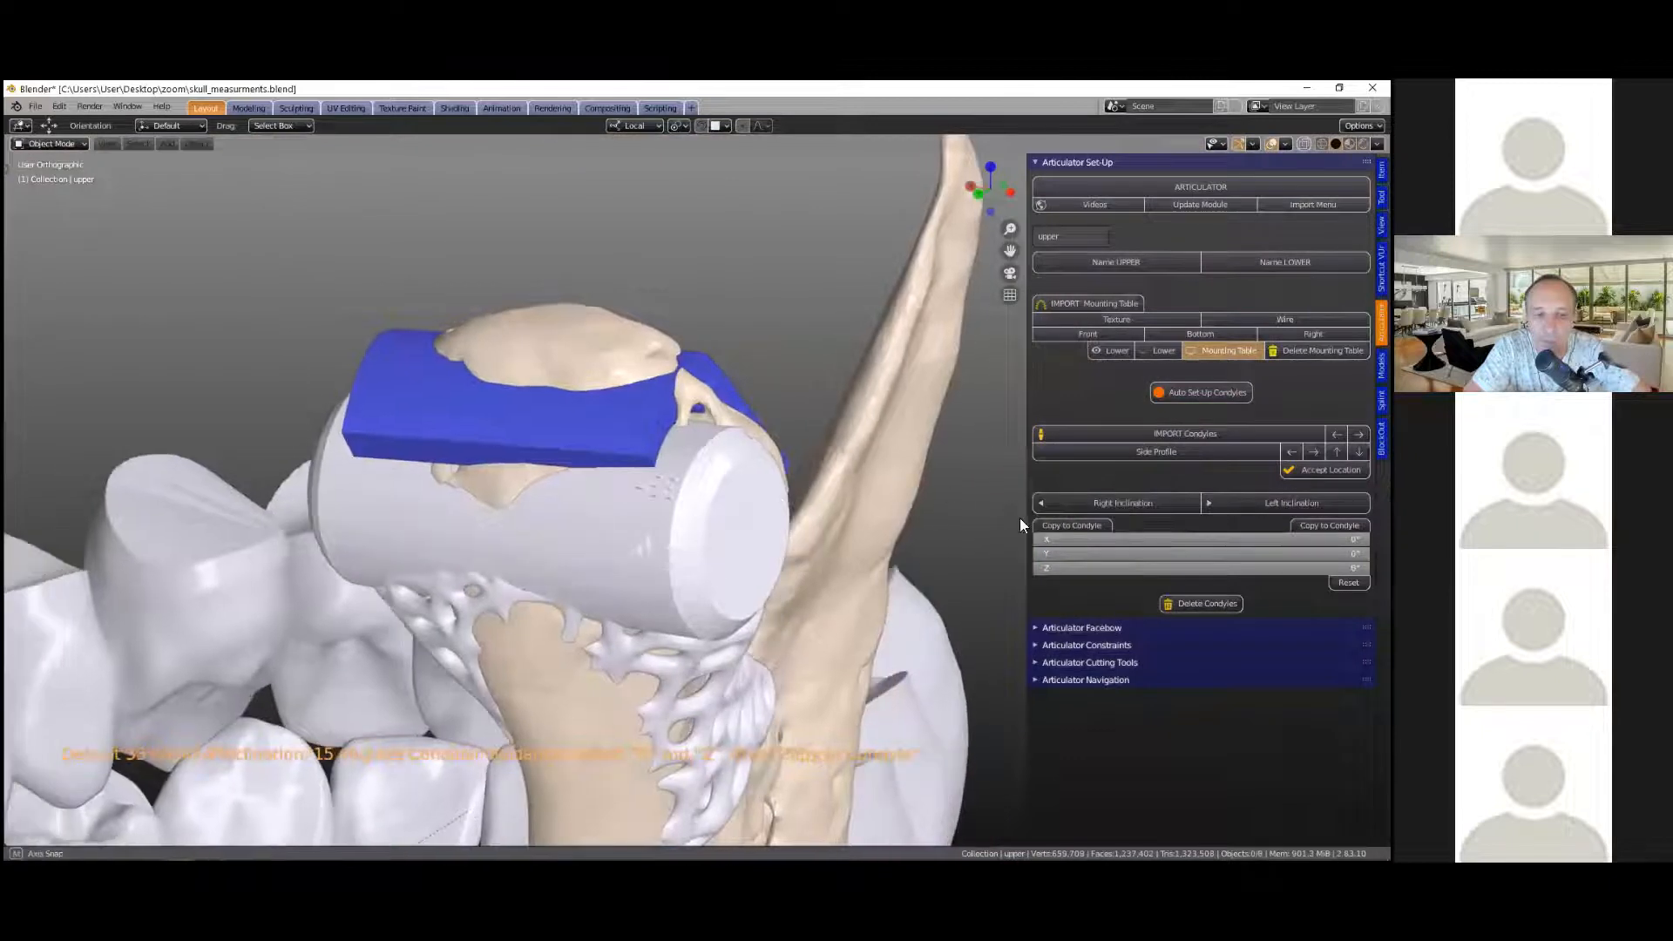
pyautogui.click(1073, 528)
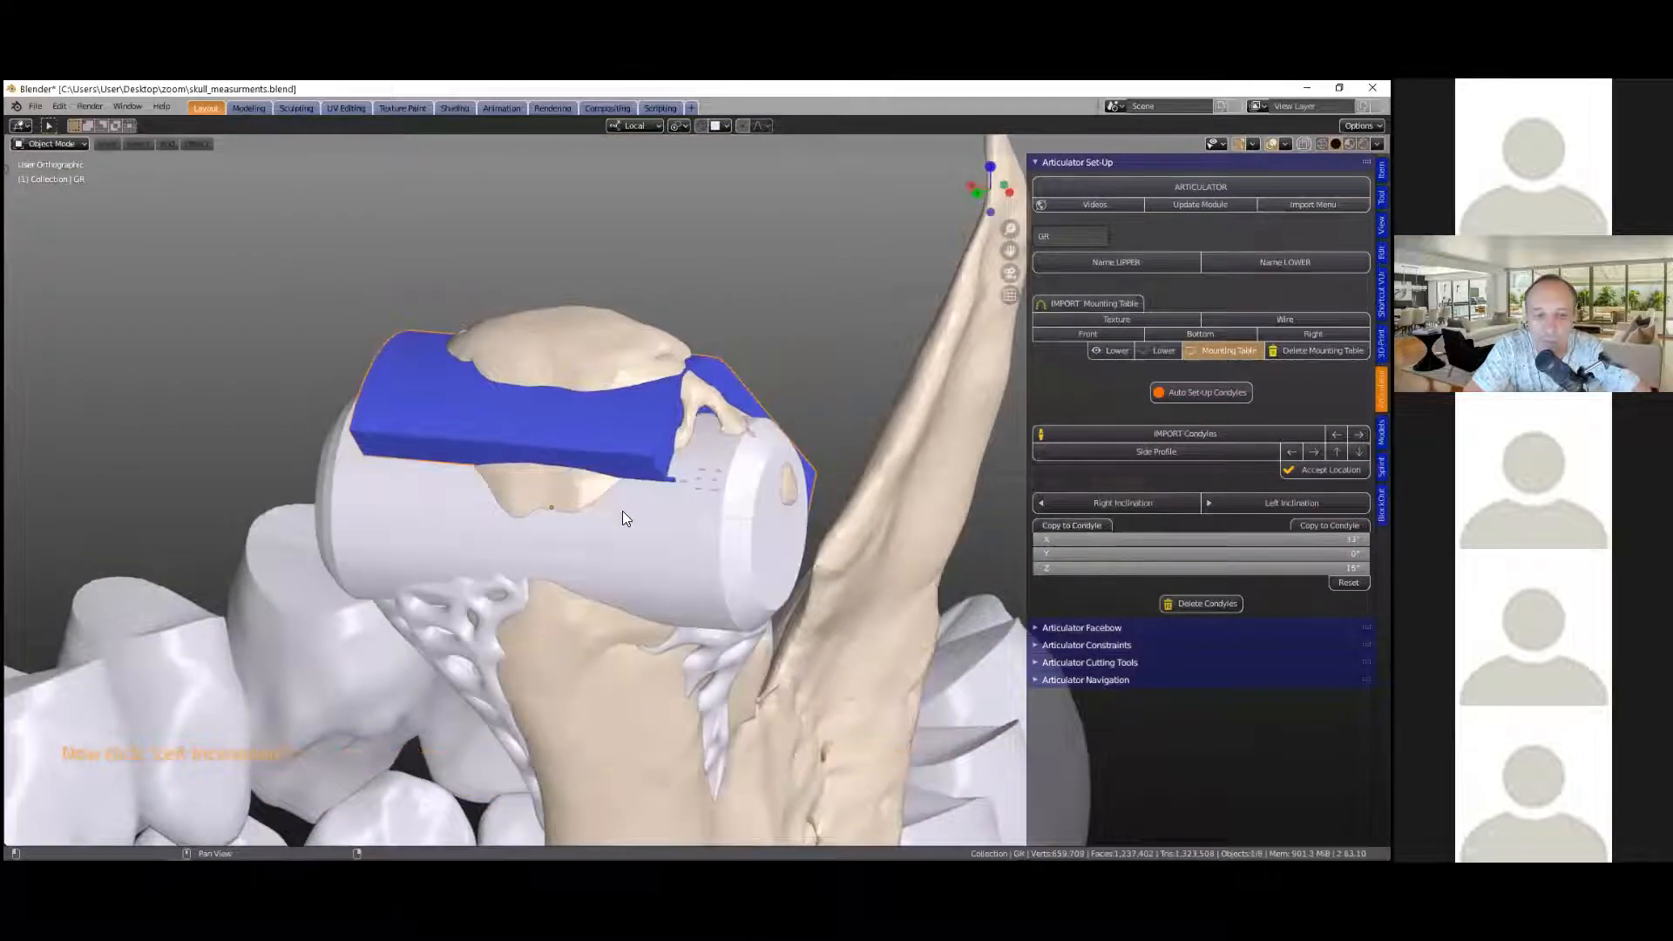
# Step: Try a different X inclination on the right guidance plate and return it to 33°
pyautogui.scroll(3, 633, 535)
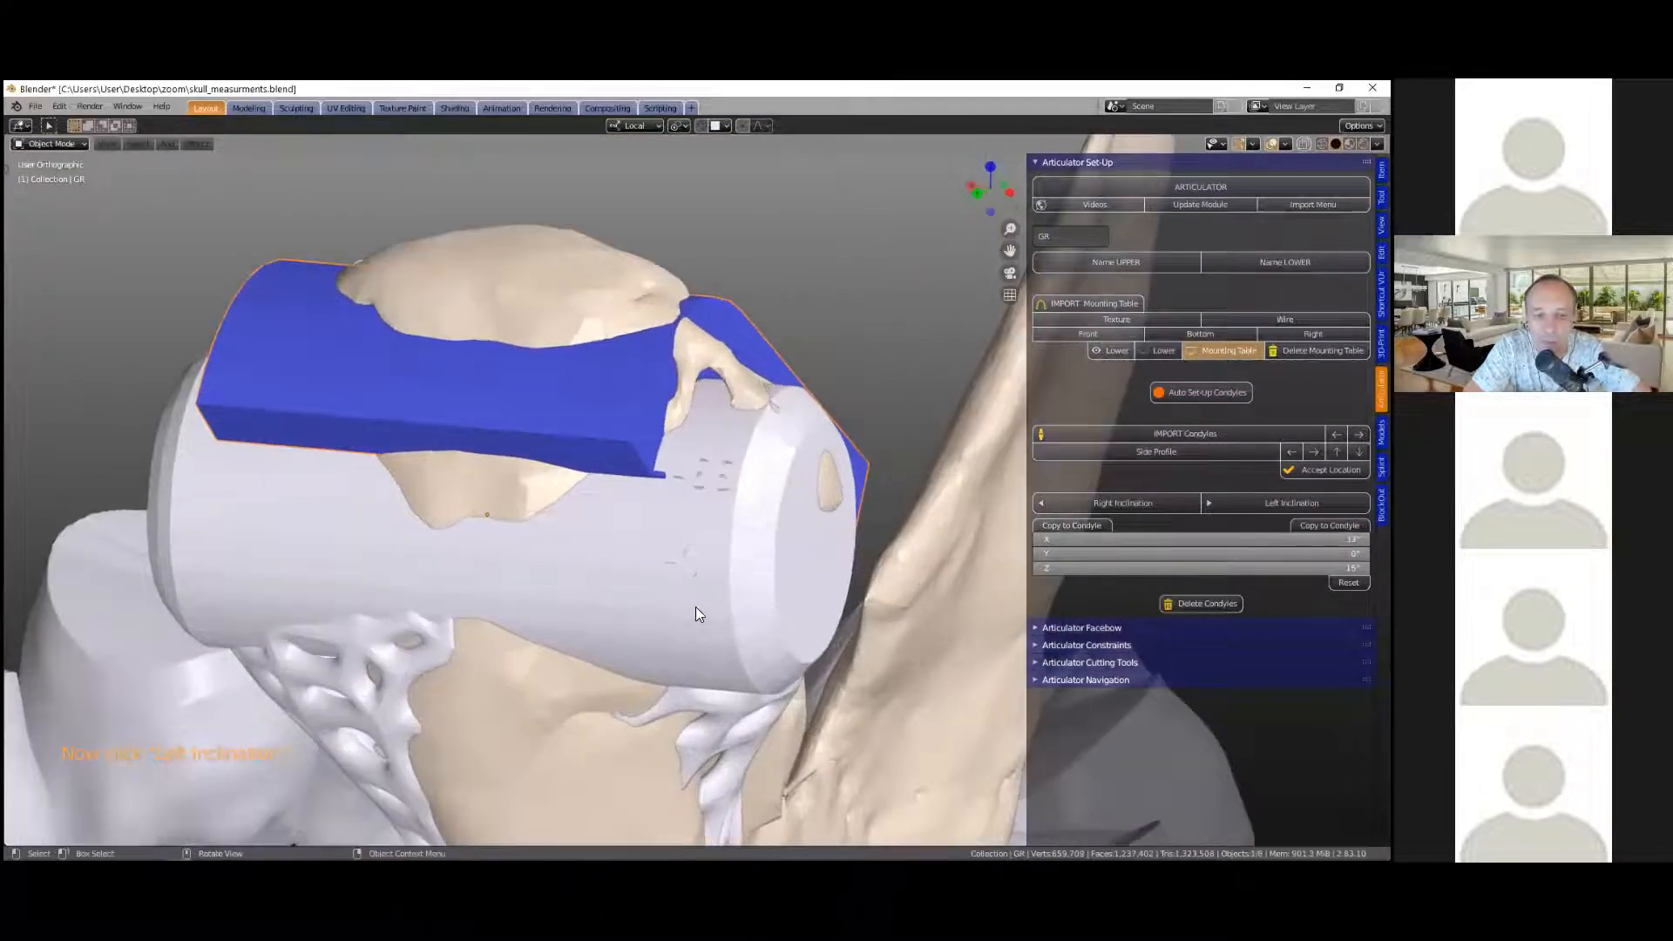
pyautogui.scroll(3, 640, 571)
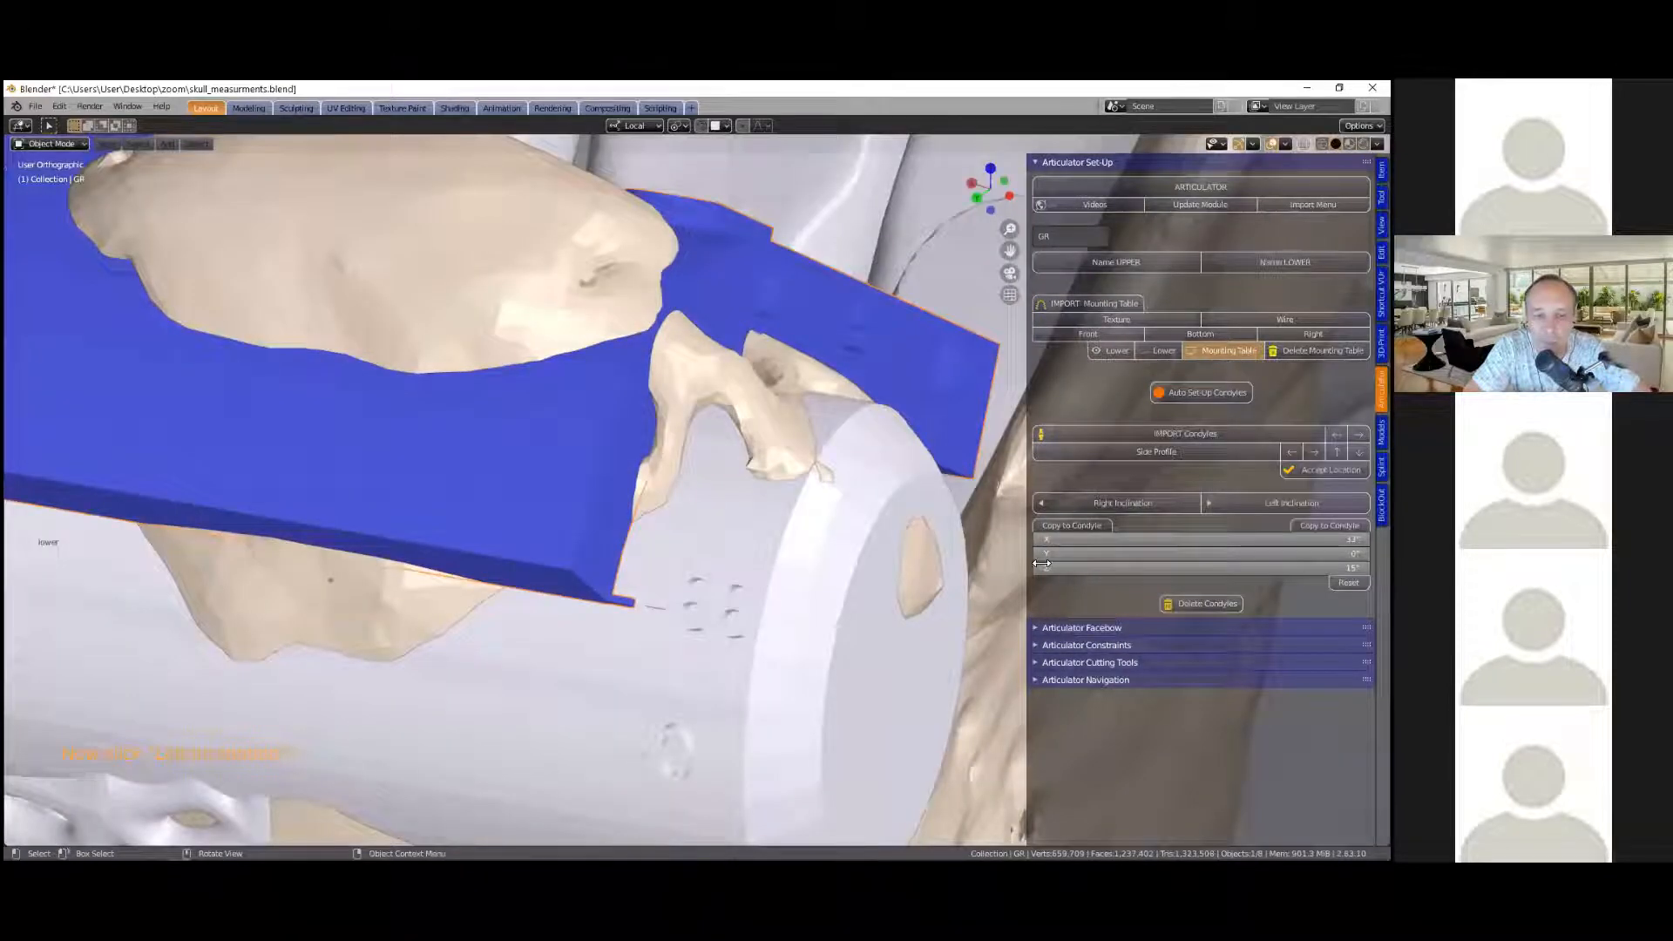
pyautogui.scroll(-4, 650, 575)
pyautogui.moveTo(651, 558); pyautogui.dragTo(671, 586, button='middle')
pyautogui.moveTo(1201, 540); pyautogui.dragTo(1238, 540)
pyautogui.click(1201, 540)
pyautogui.write('33')
pyautogui.press('Return')
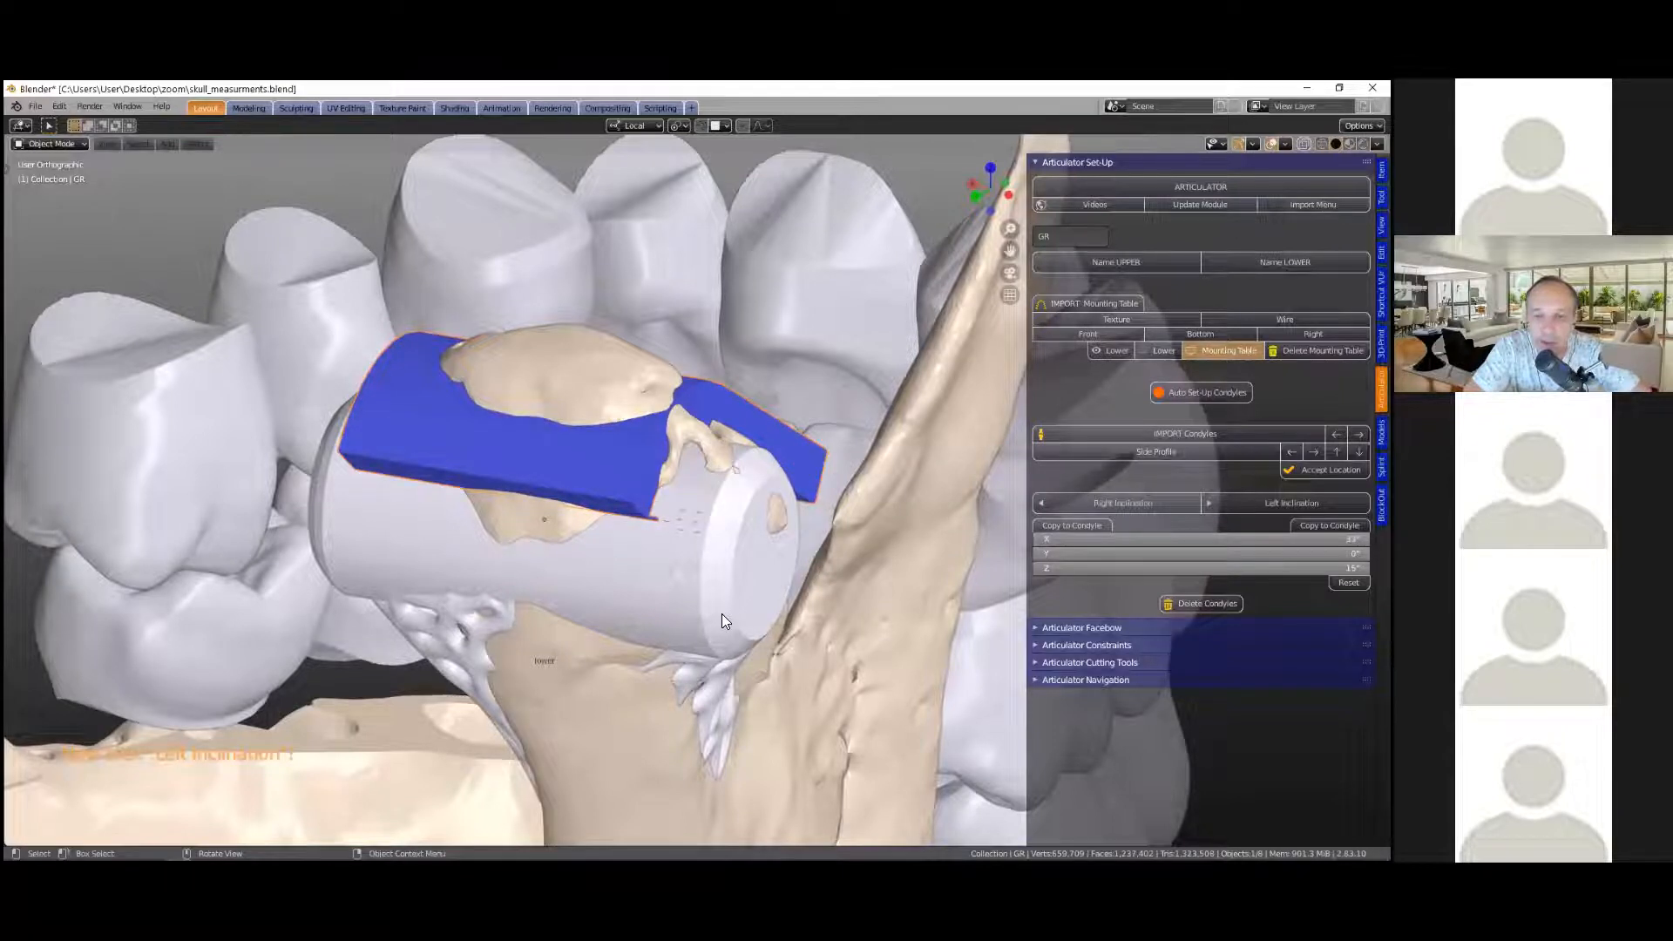
pyautogui.scroll(1, 722, 614)
pyautogui.scroll(2, 722, 620)
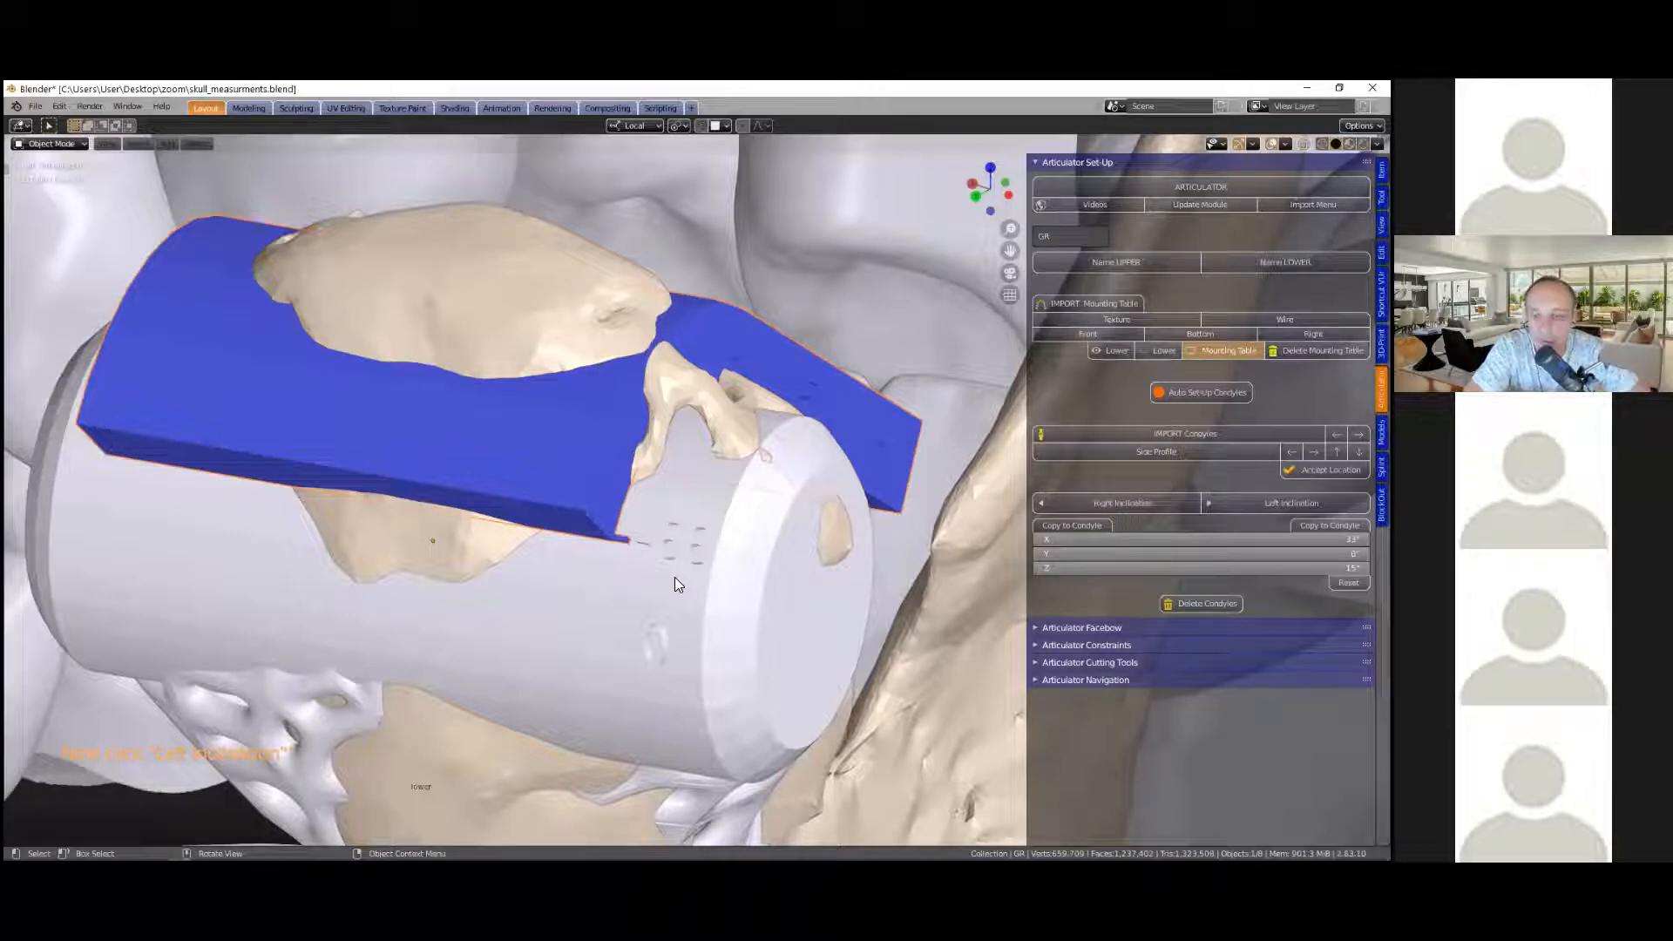
# Step: Apply the left inclination to the guidance plate on the opposite condyle and view it from above
pyautogui.moveTo(802, 543); pyautogui.dragTo(7, 638, button='middle')
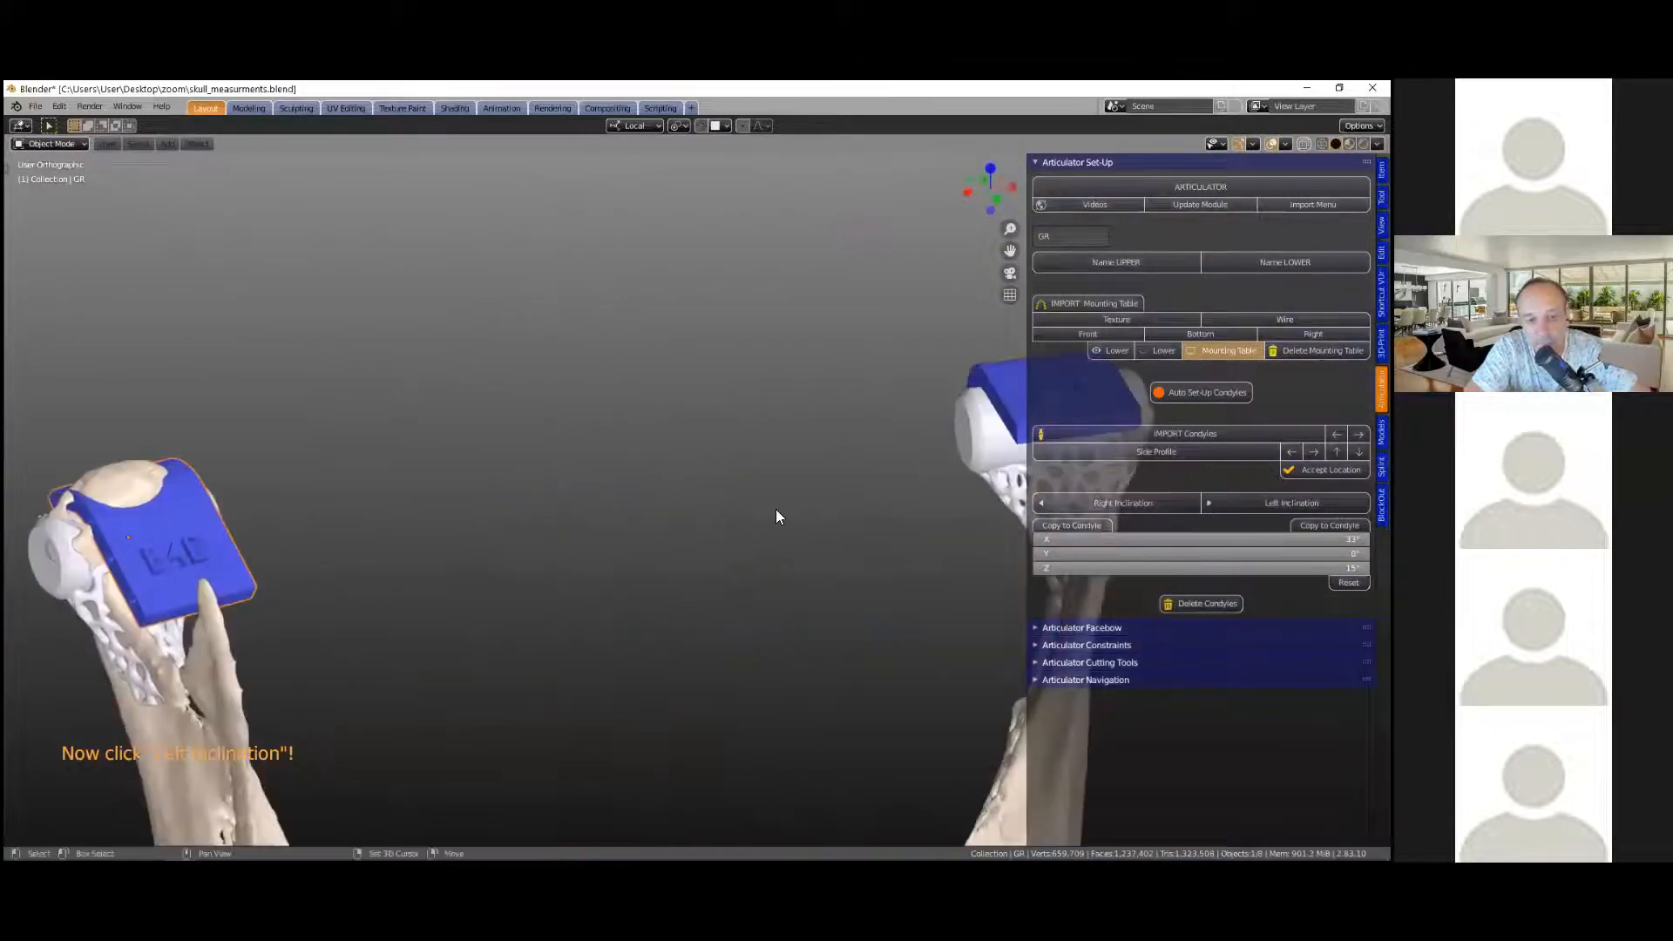
pyautogui.scroll(-2, 776, 509)
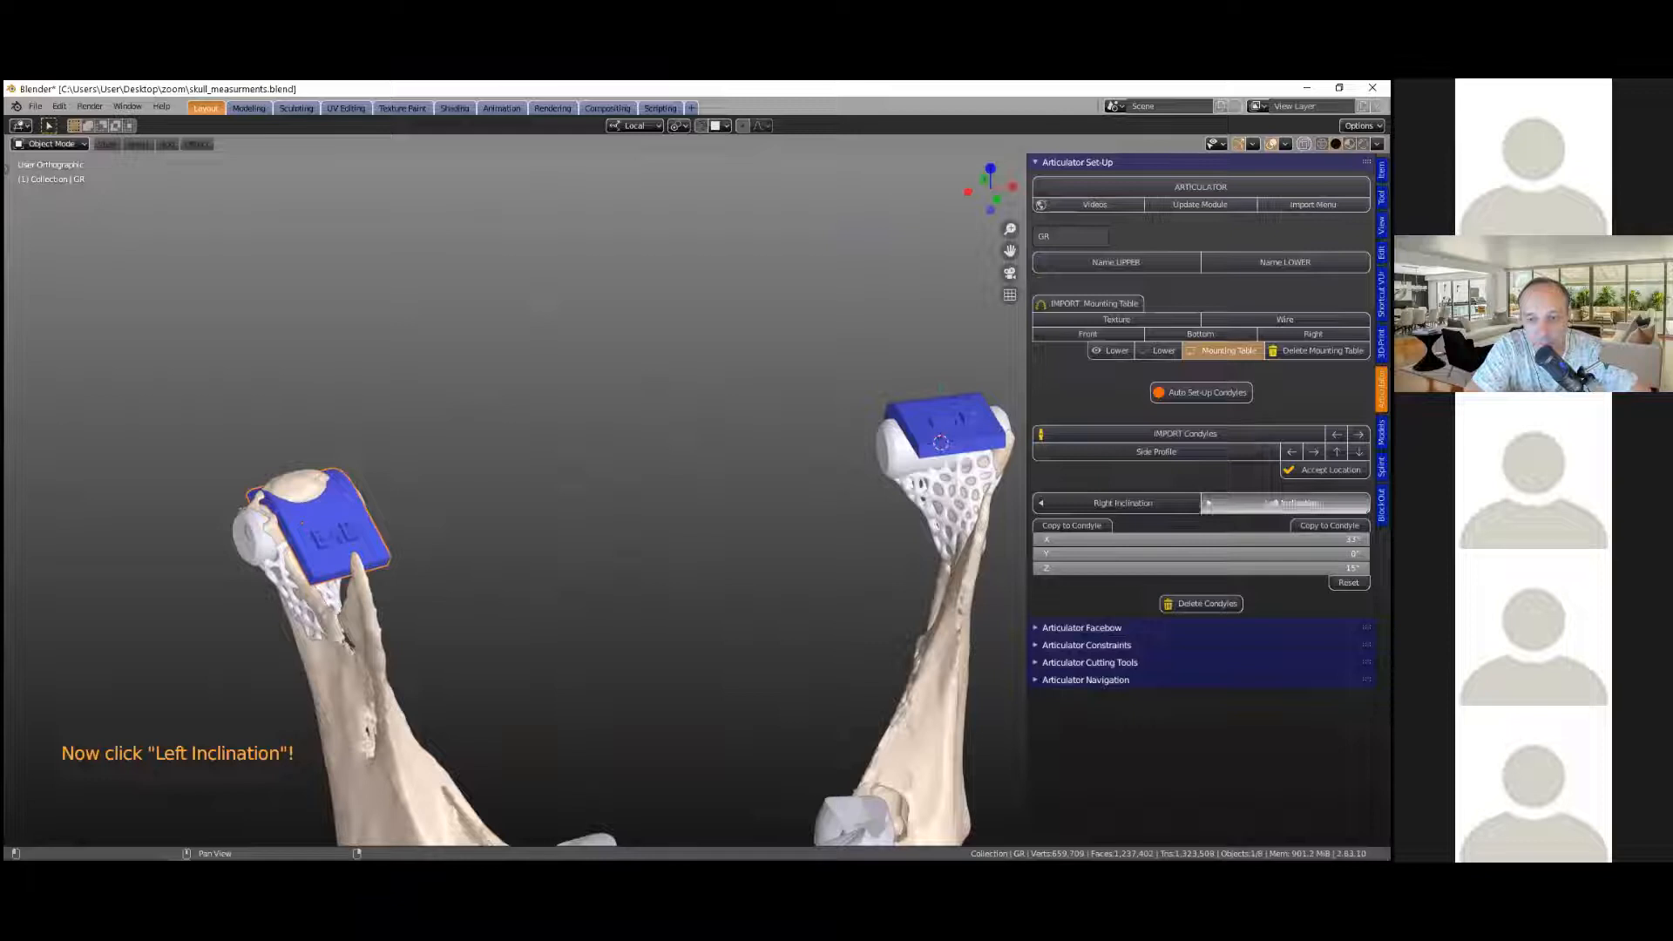
pyautogui.click(1292, 503)
pyautogui.moveTo(904, 560); pyautogui.dragTo(657, 616, button='middle')
pyautogui.scroll(2, 657, 616)
pyautogui.moveTo(806, 568); pyautogui.dragTo(864, 645, button='middle')
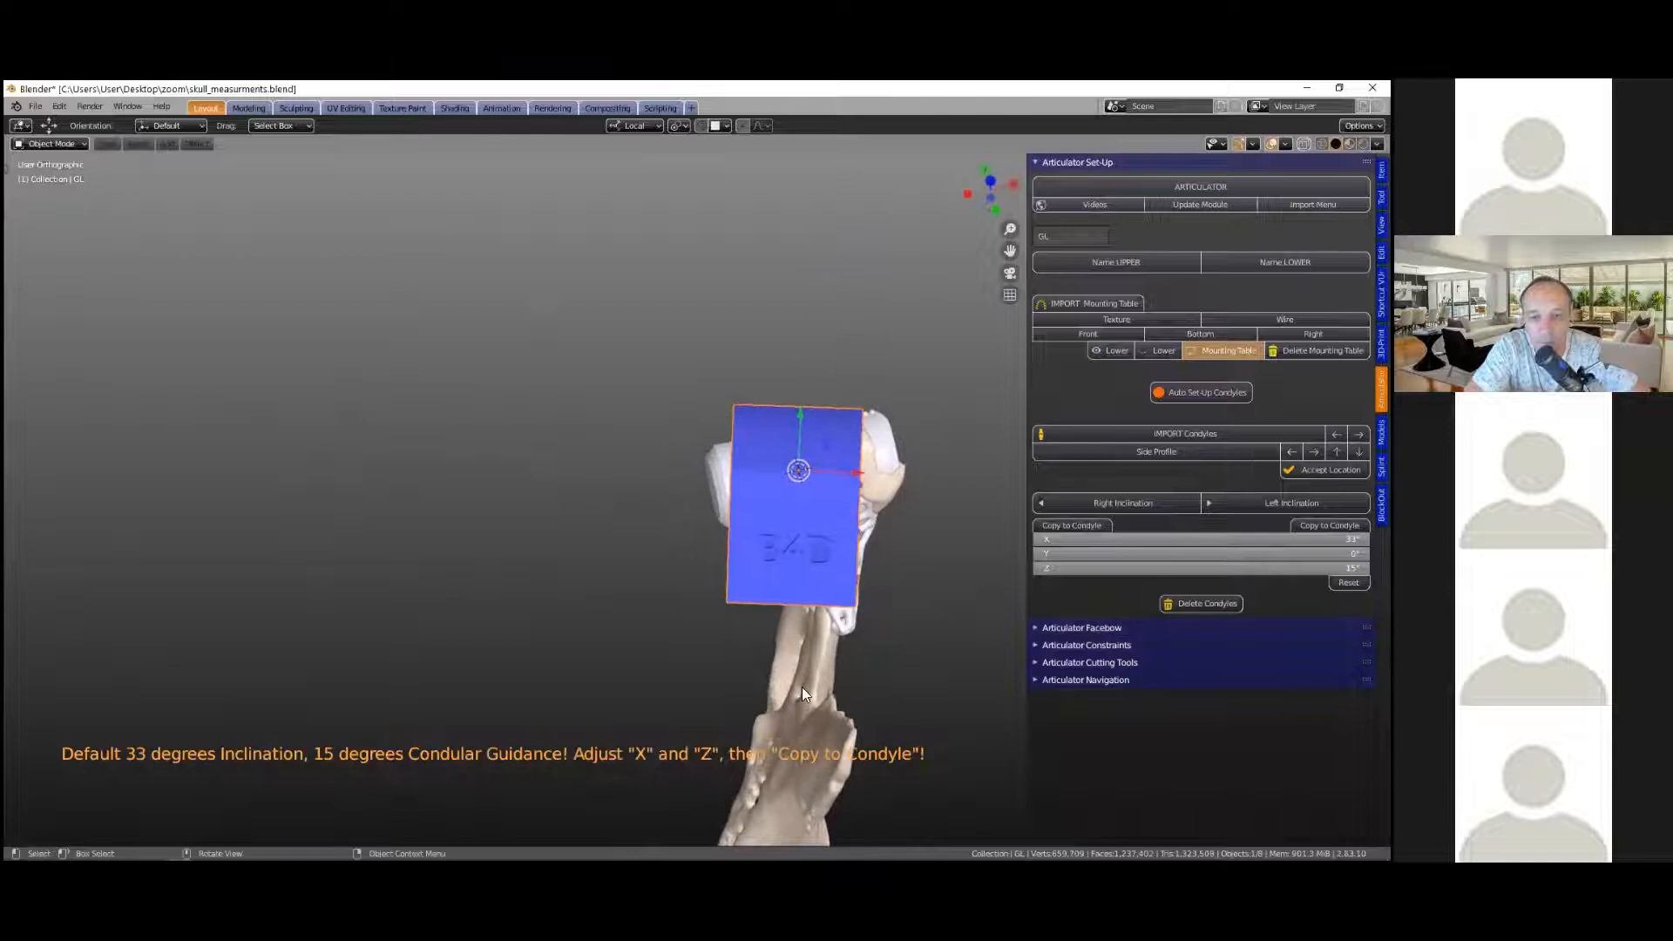
# Step: Turn the left guidance plate inward by adjusting its Z angle to about -12.7°
pyautogui.scroll(-4, 802, 690)
pyautogui.moveTo(763, 561)
pyautogui.mouseDown(button='middle')
pyautogui.moveTo(767, 603)
pyautogui.moveTo(760, 536)
pyautogui.mouseUp(button='middle')
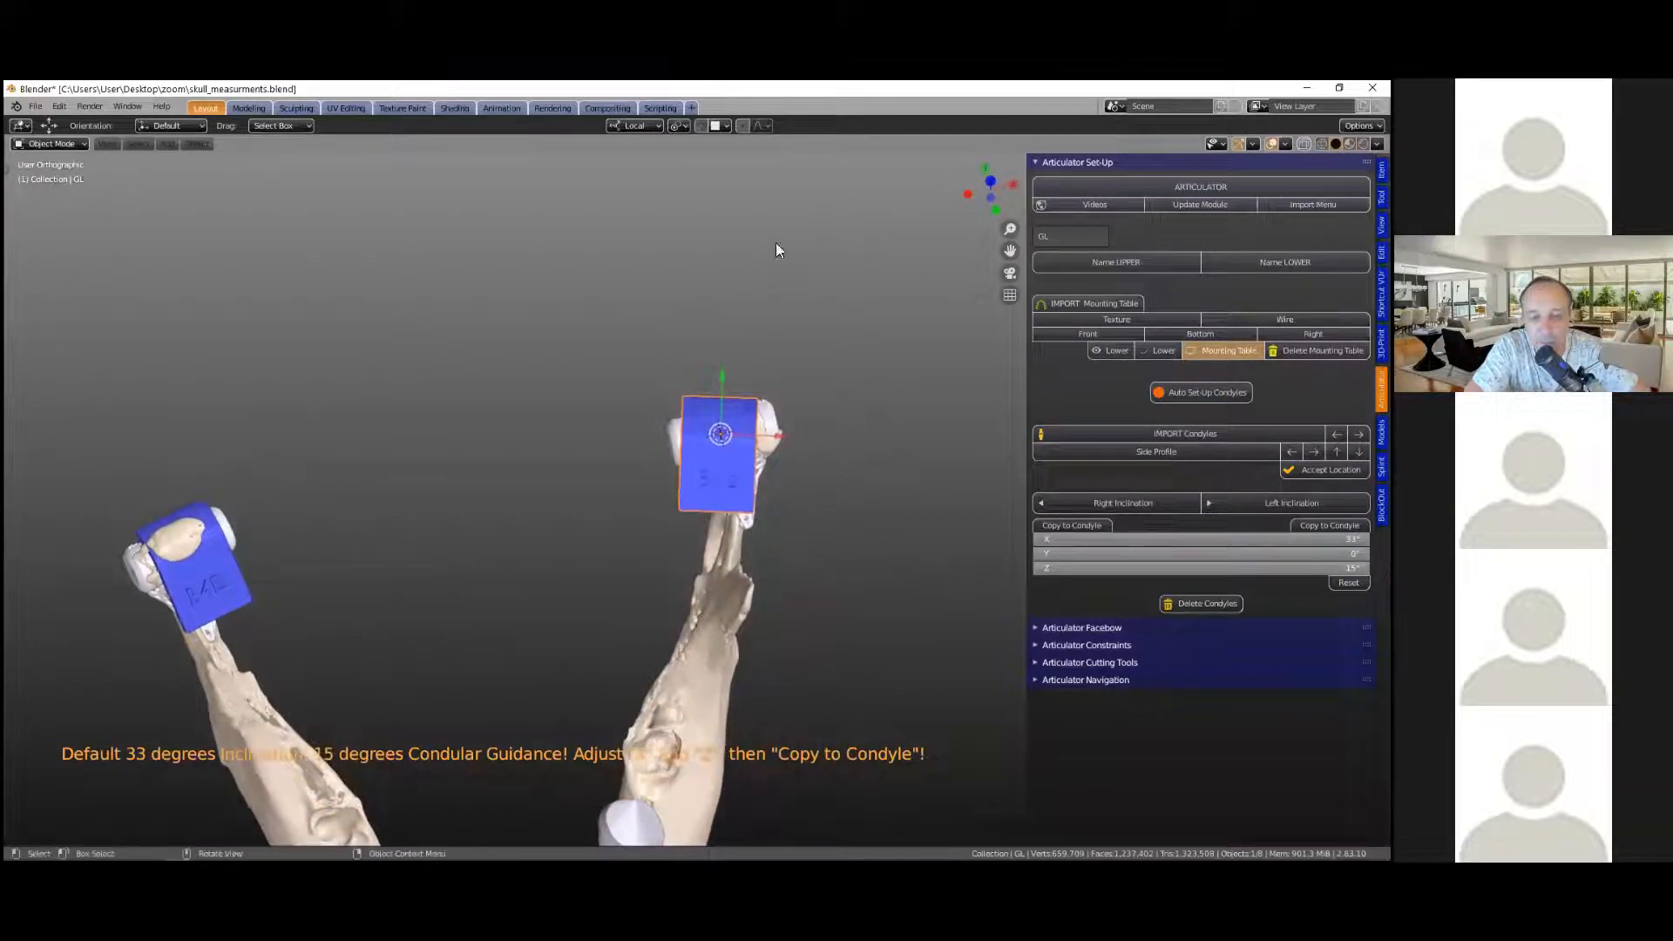
pyautogui.scroll(1, 774, 262)
pyautogui.scroll(1, 758, 454)
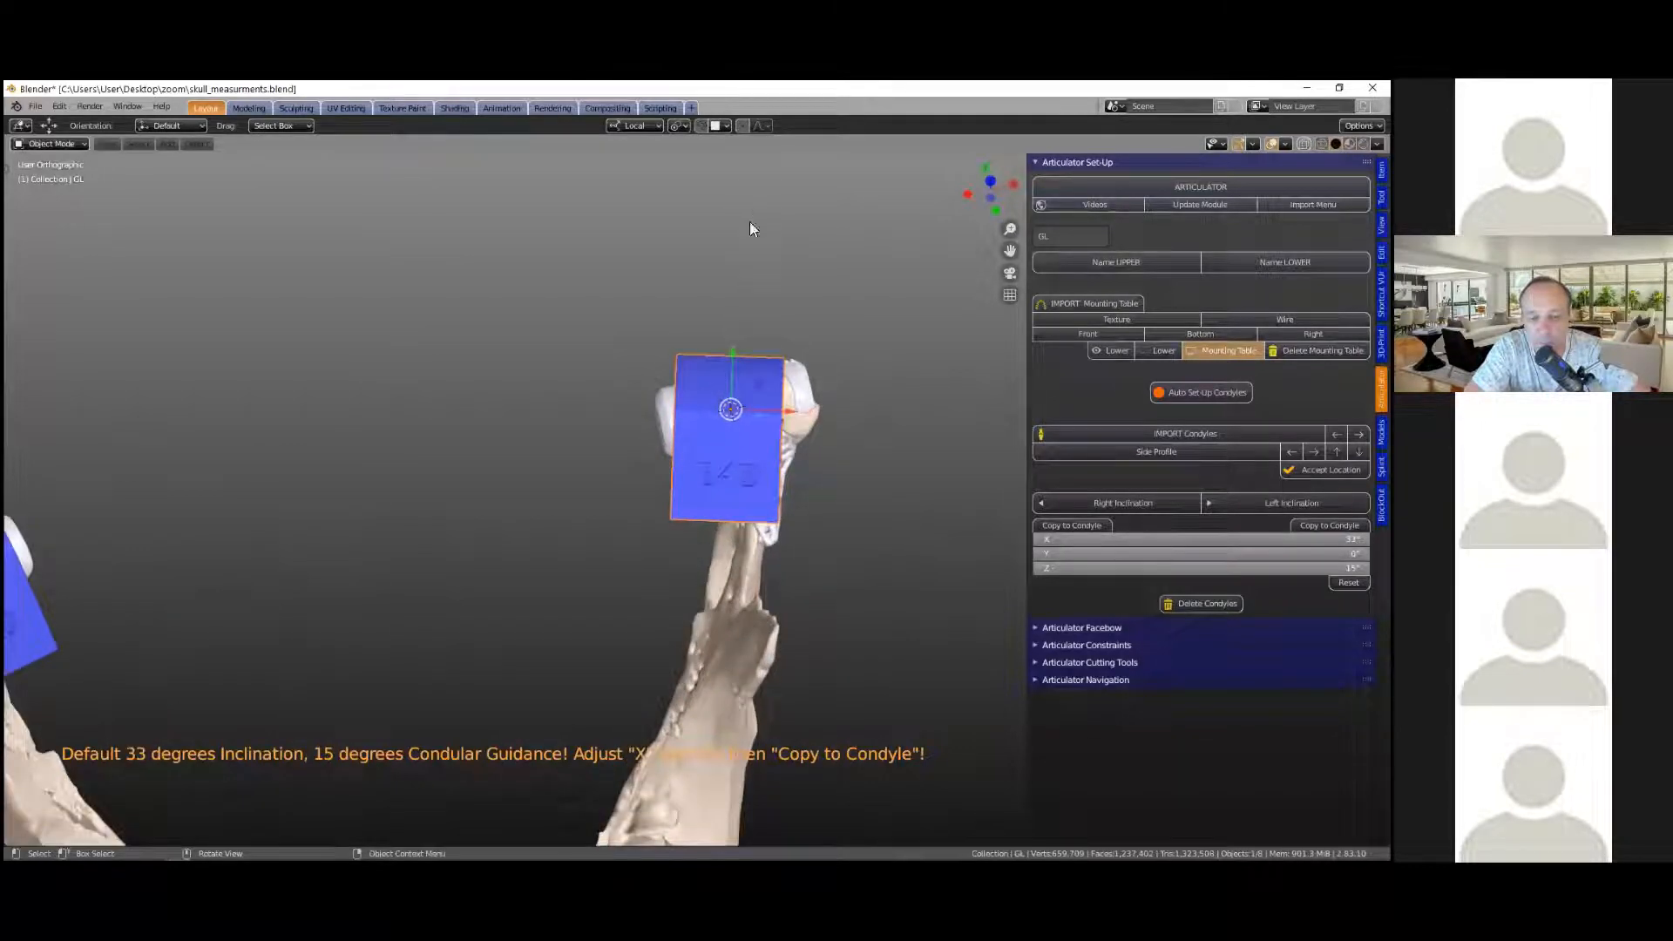
pyautogui.scroll(-2, 749, 694)
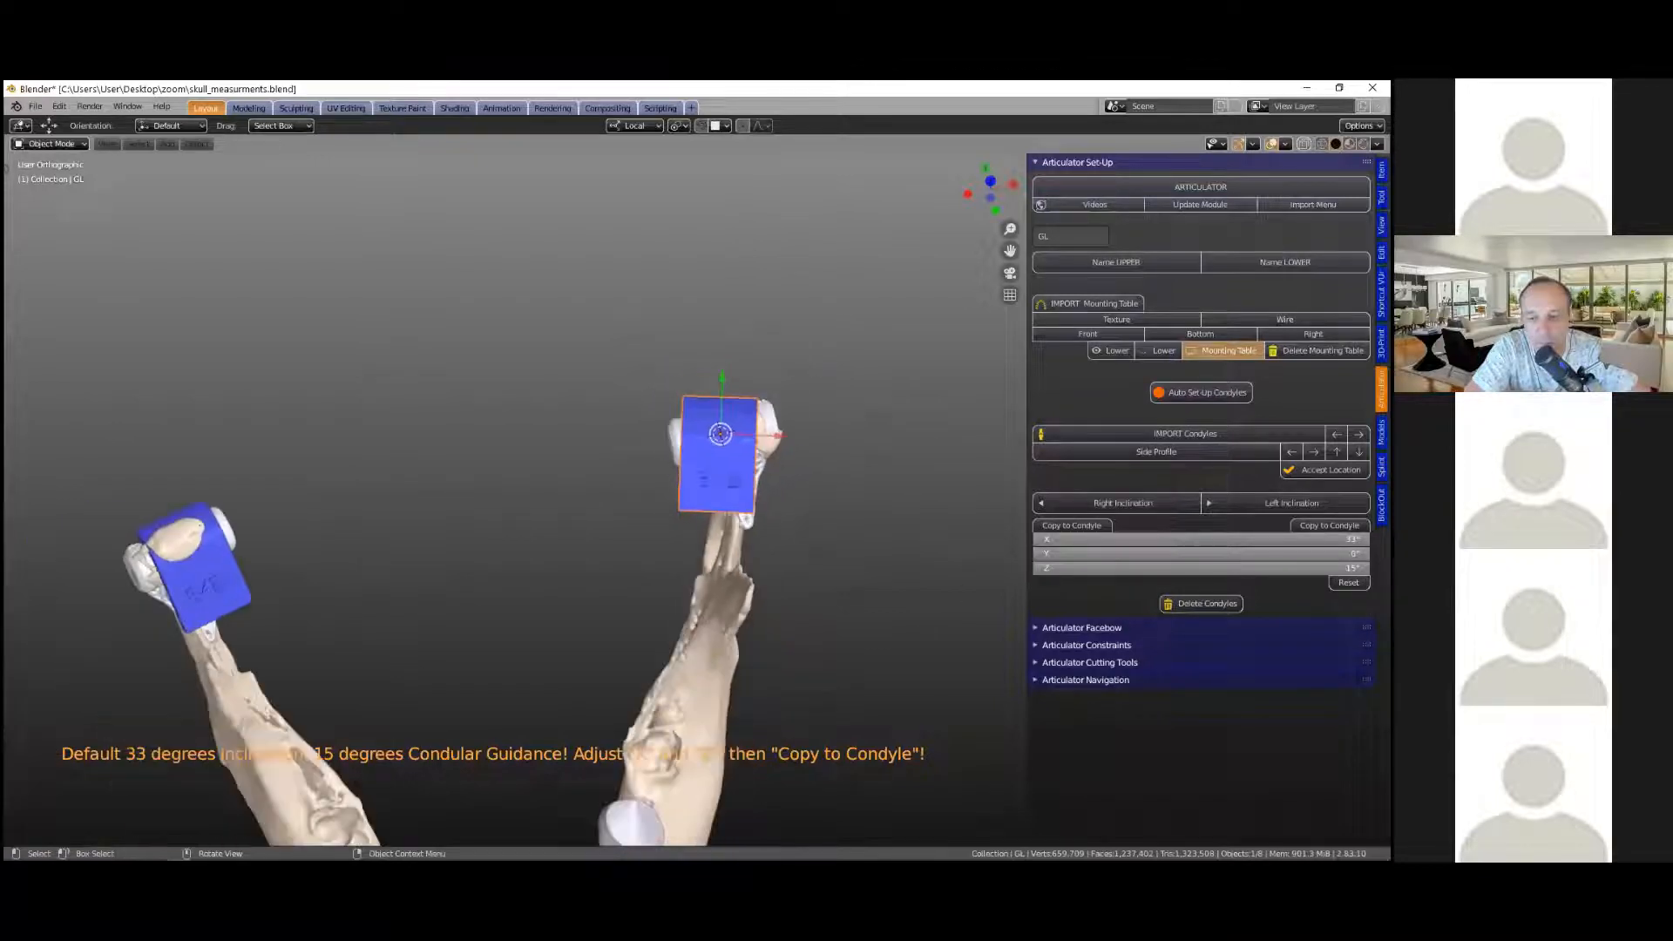
pyautogui.moveTo(1201, 567); pyautogui.dragTo(959, 568)
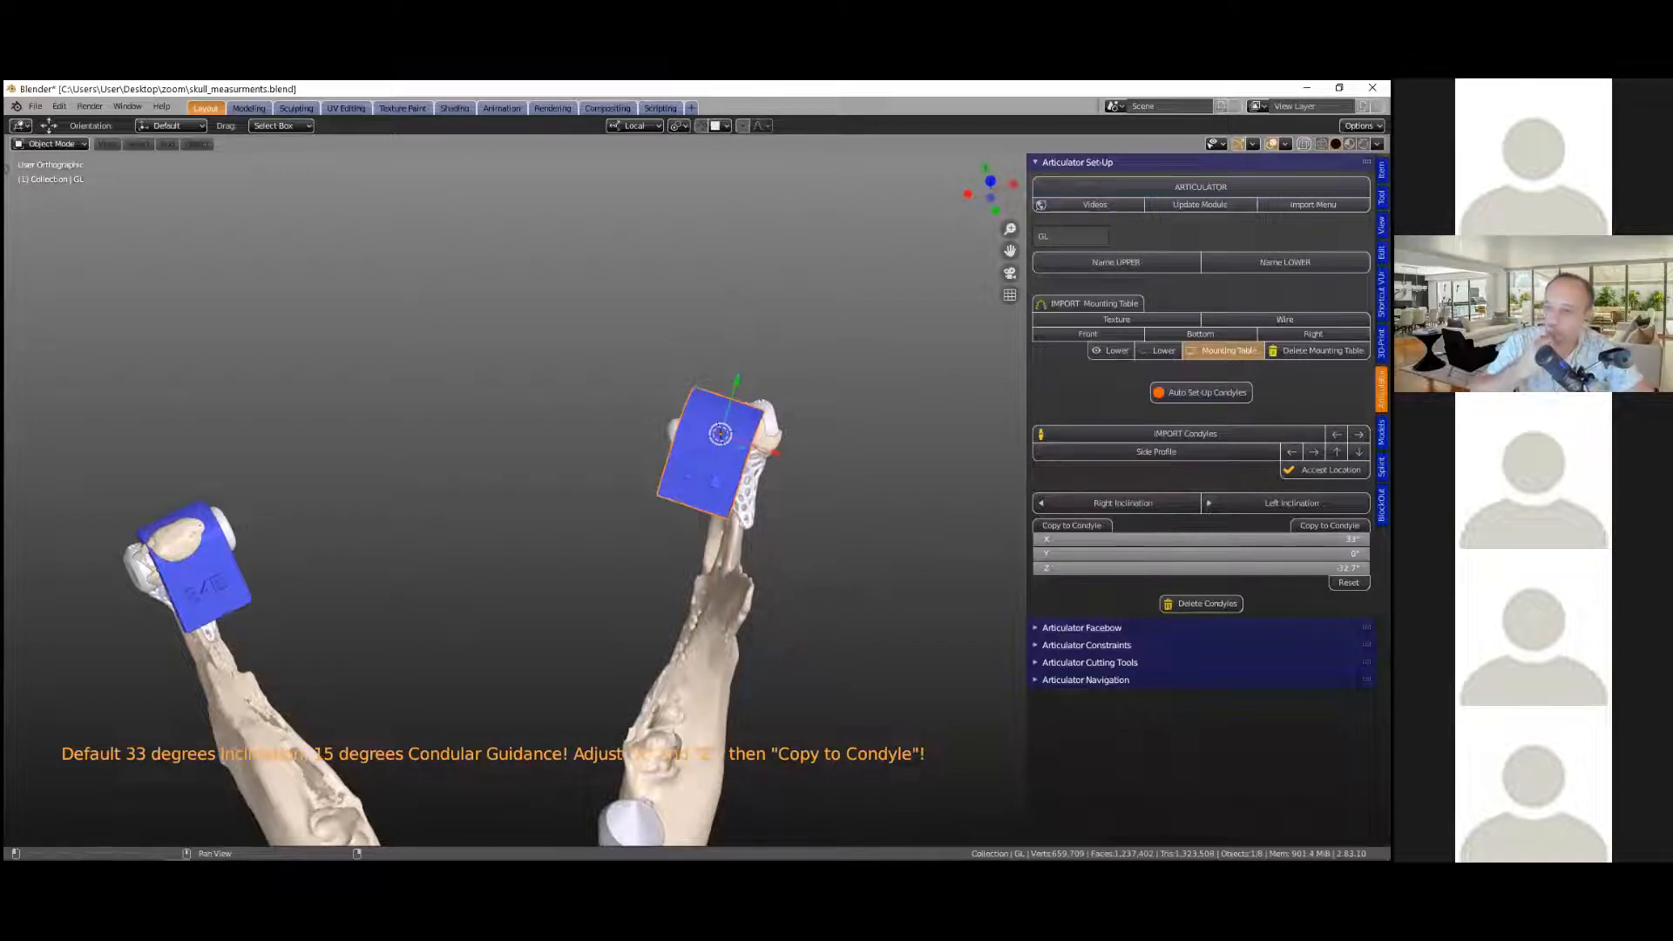
# Step: Set the left guidance plate's Z angle to 15° and copy the left inclination to the condyle
pyautogui.click(1200, 567)
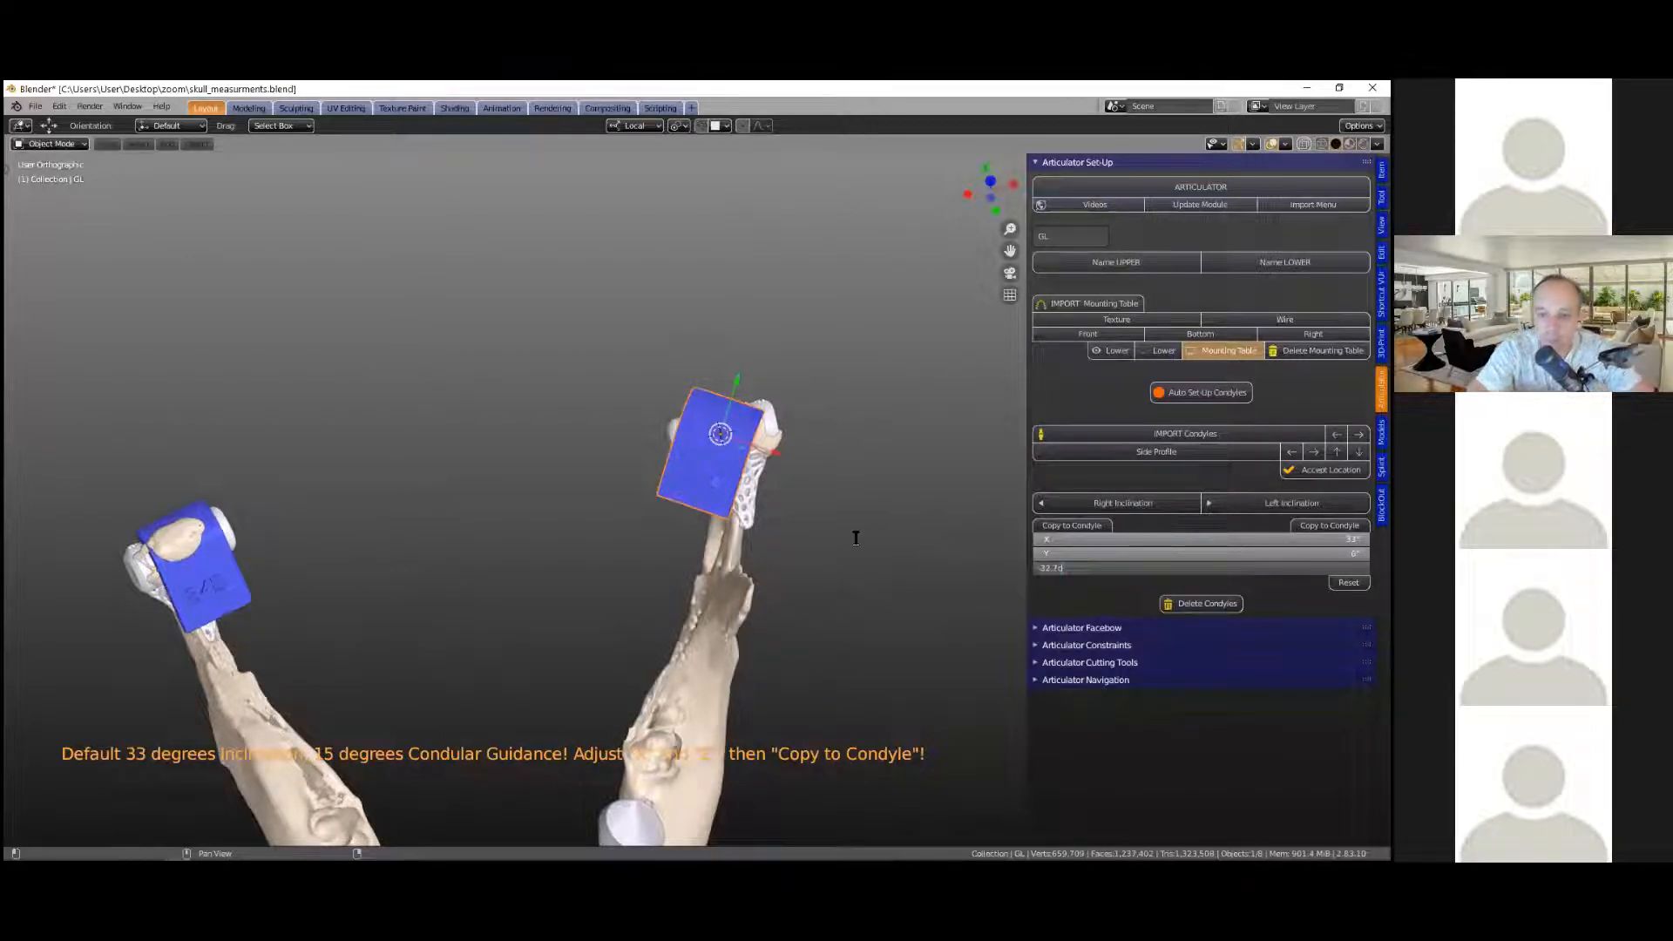
pyautogui.write('15')
pyautogui.press('Return')
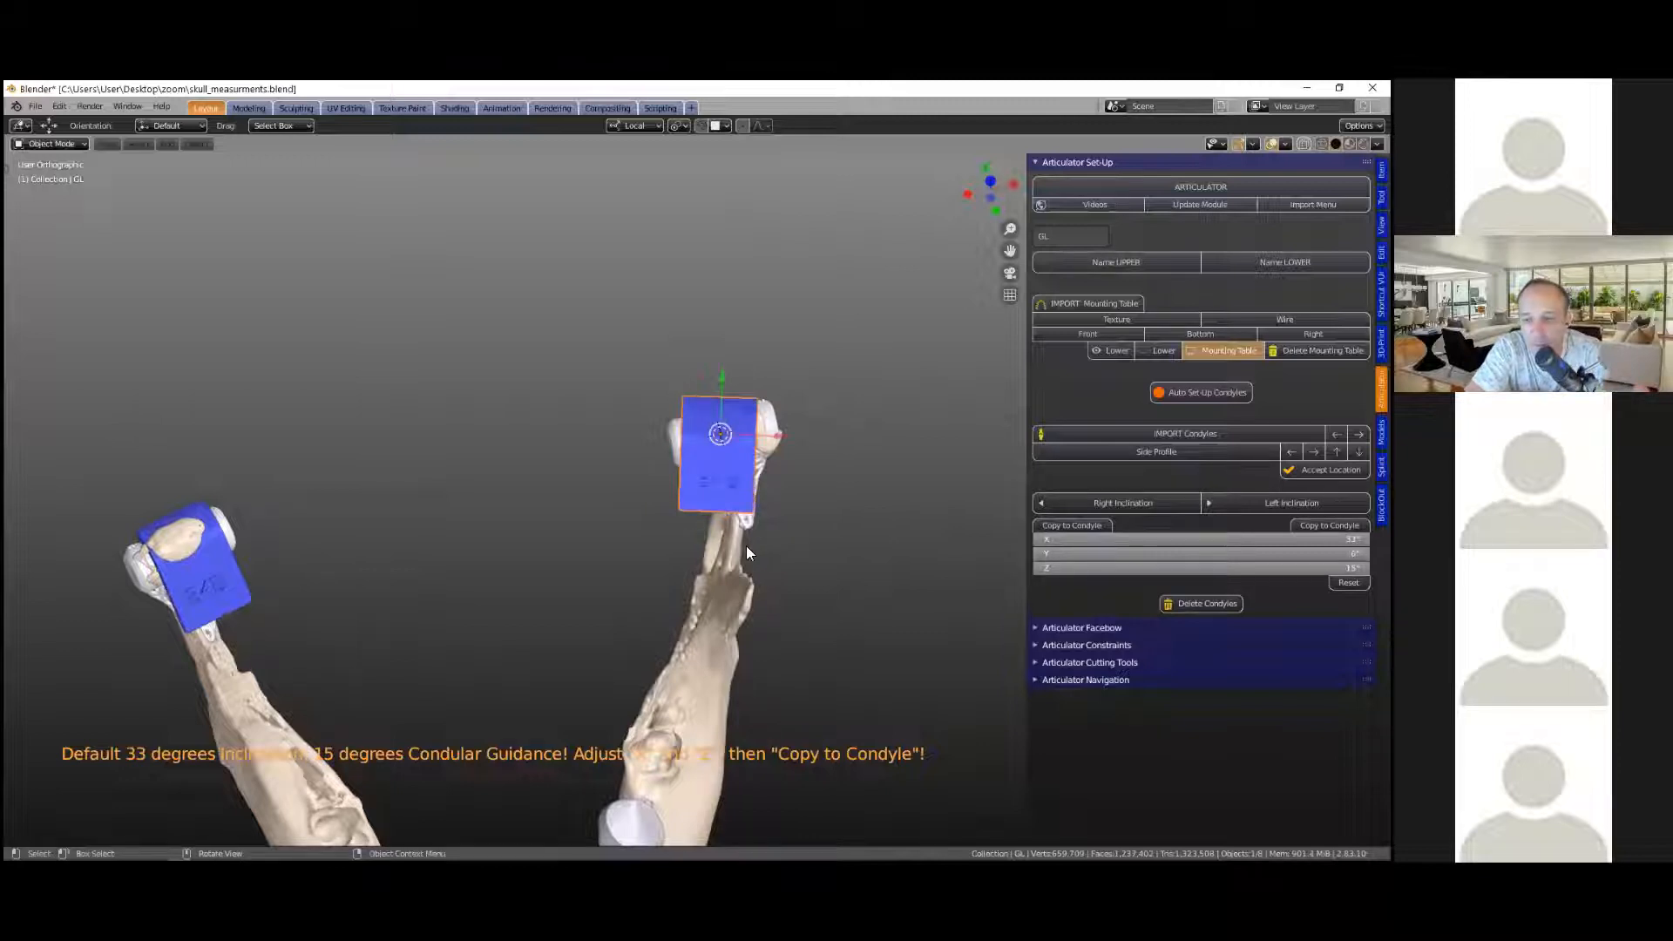
pyautogui.scroll(1, 746, 547)
pyautogui.click(1328, 525)
# Step: Try a steeper X inclination on the left guidance plate and set it back to 33°
pyautogui.moveTo(821, 589); pyautogui.dragTo(863, 633, button='middle')
pyautogui.scroll(2, 828, 562)
pyautogui.moveTo(1201, 539); pyautogui.dragTo(1246, 540)
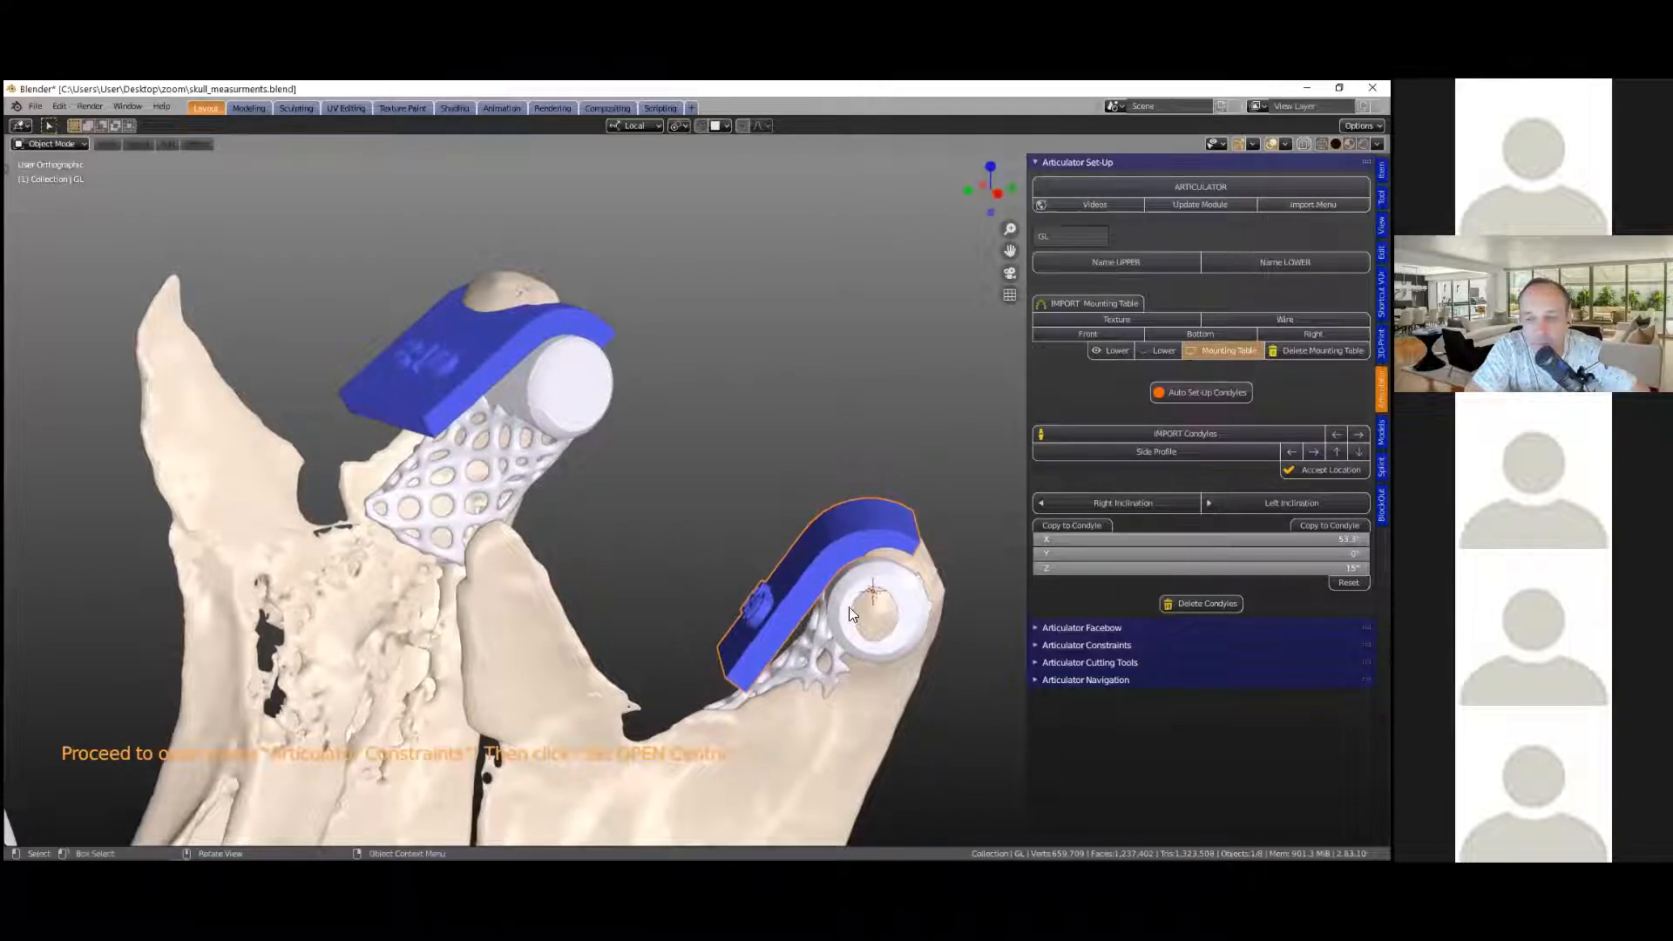
pyautogui.moveTo(855, 610); pyautogui.dragTo(828, 556, button='middle')
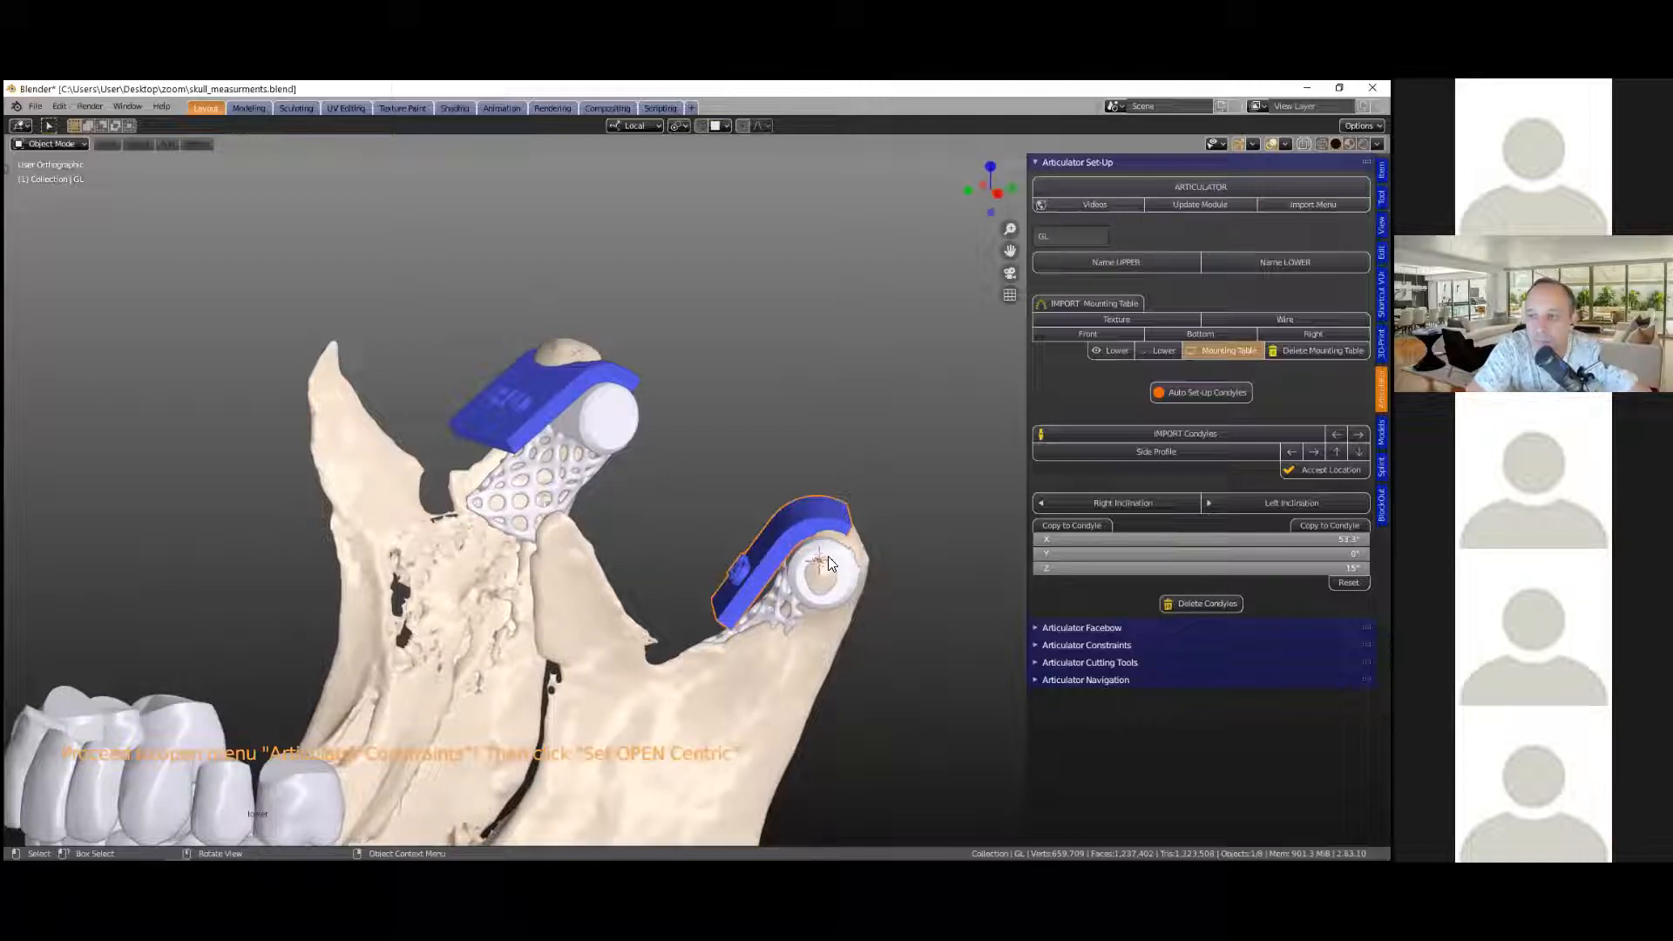
pyautogui.click(1200, 540)
pyautogui.write('35')
pyautogui.press('Return')
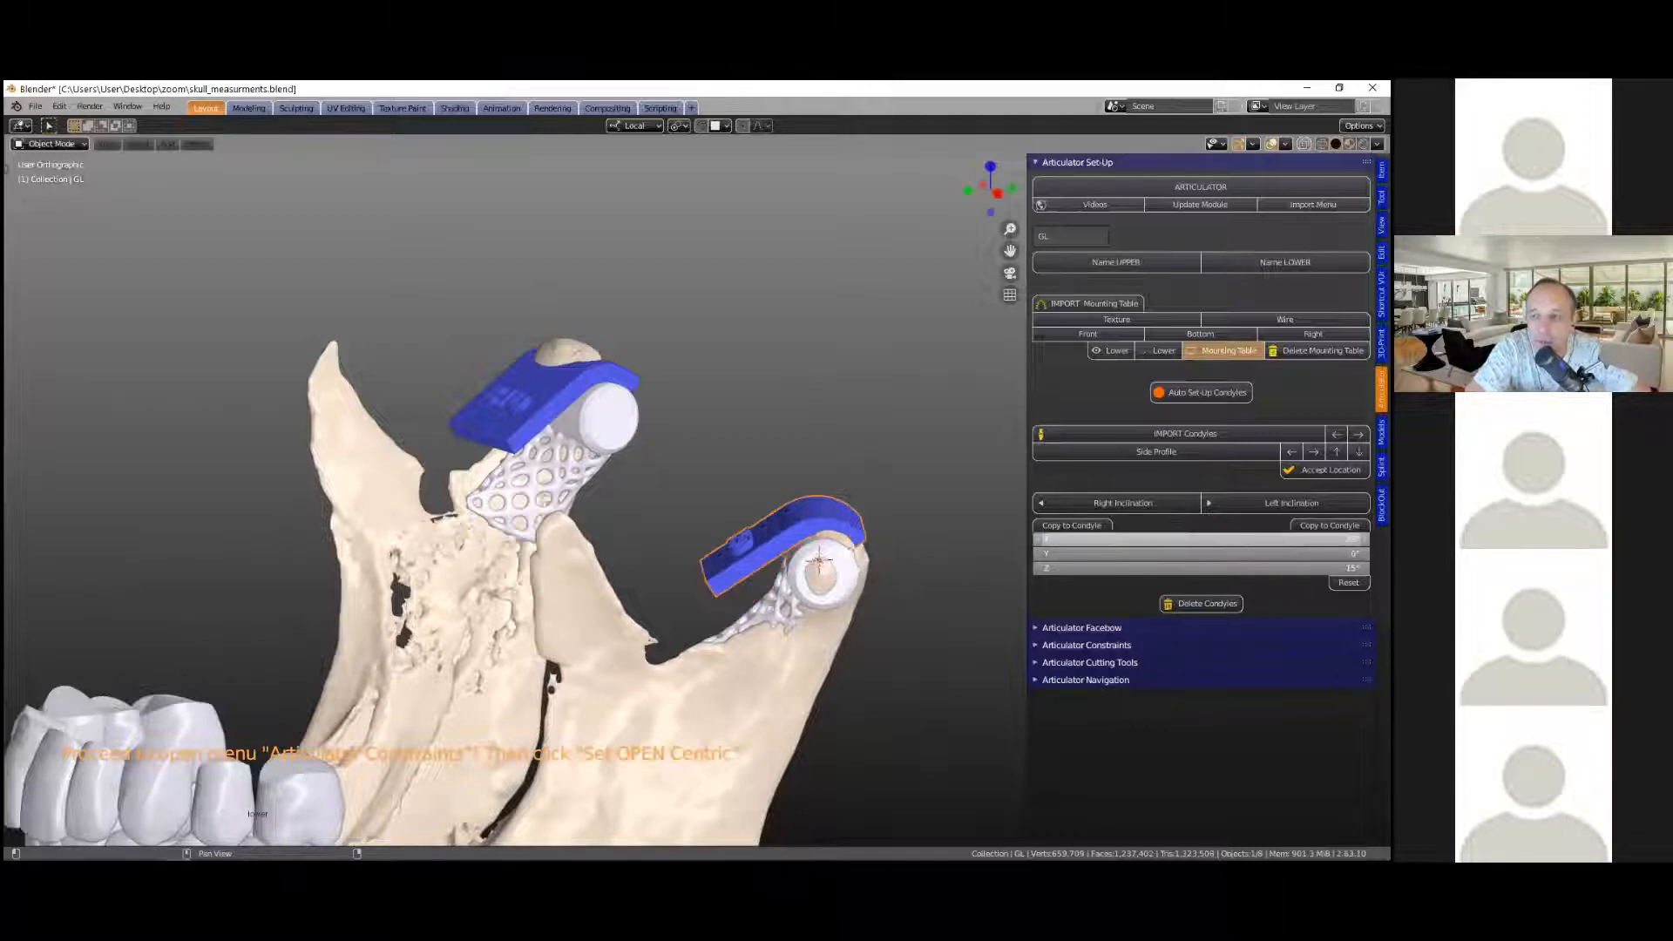
# Step: Try a much flatter X inclination on the left guidance plate and restore the default left inclination
pyautogui.moveTo(781, 552); pyautogui.dragTo(810, 562, button='middle')
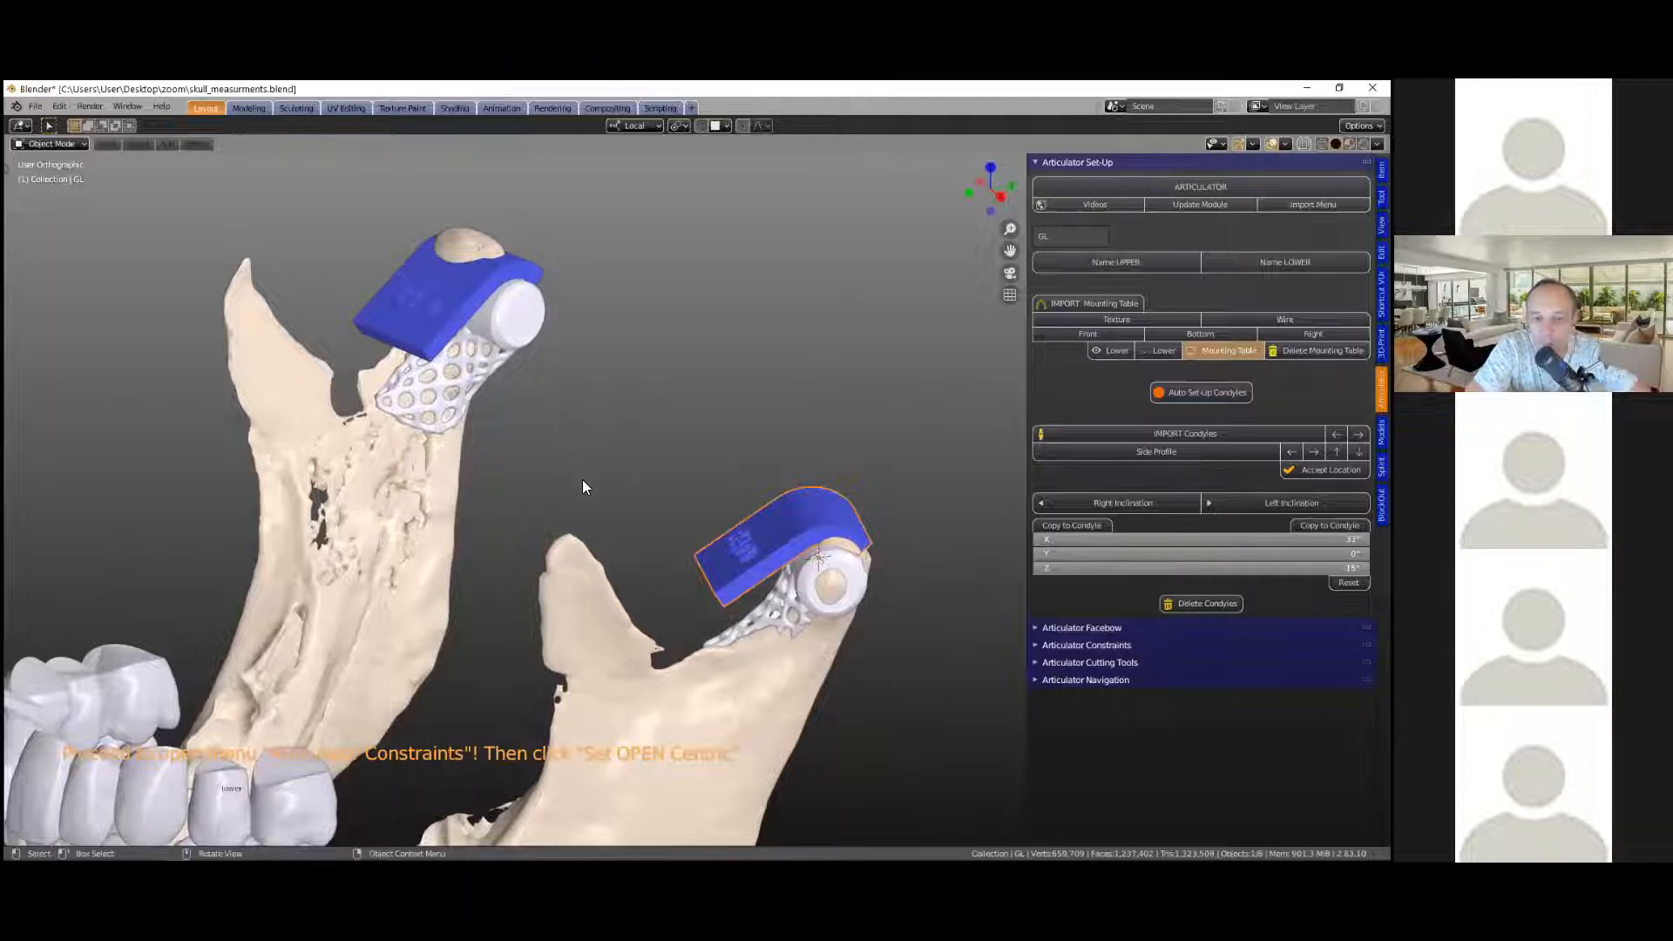
pyautogui.moveTo(570, 534); pyautogui.dragTo(656, 449, button='middle')
pyautogui.scroll(6, 596, 492)
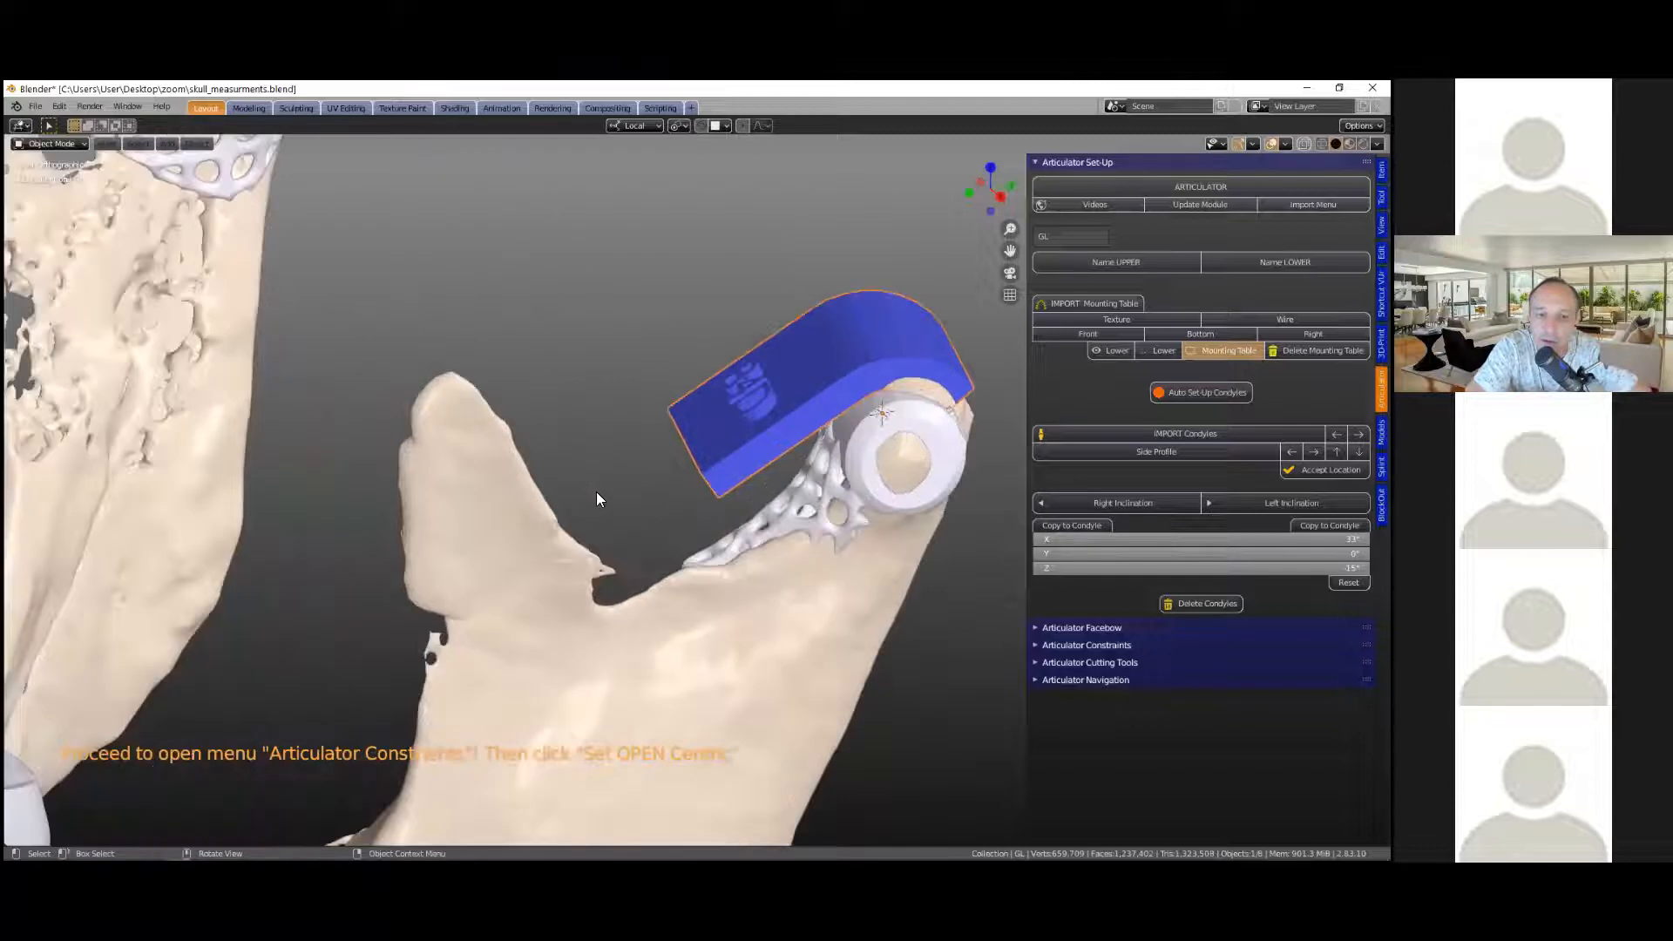
pyautogui.scroll(-1, 596, 492)
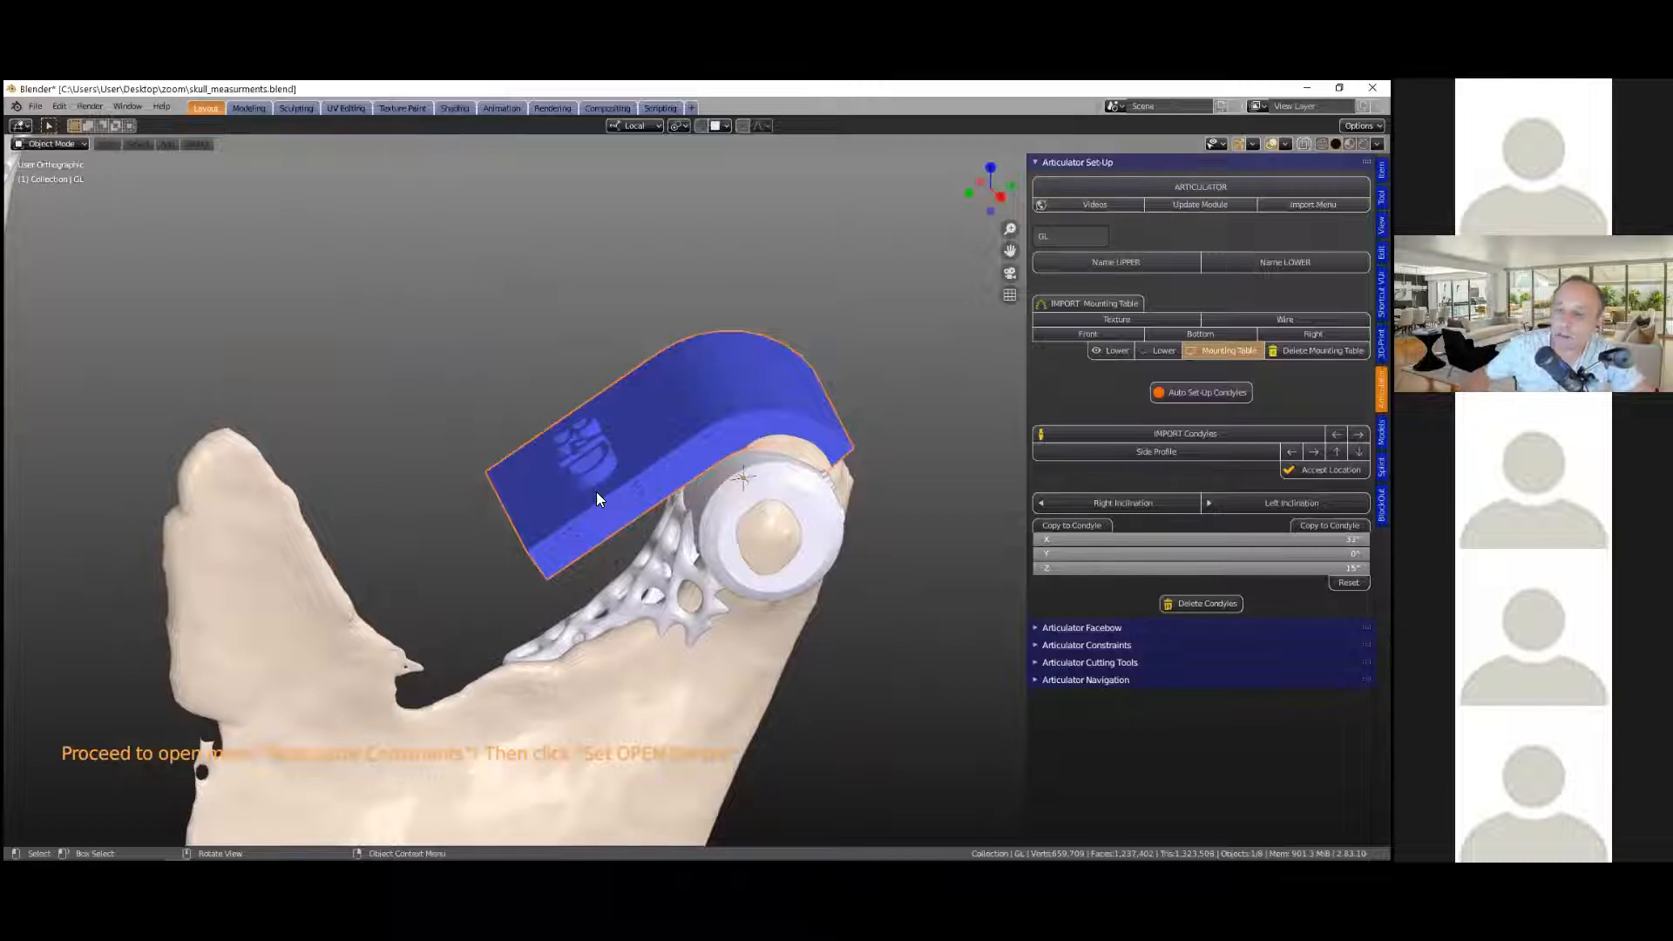
pyautogui.moveTo(1203, 540); pyautogui.dragTo(850, 617)
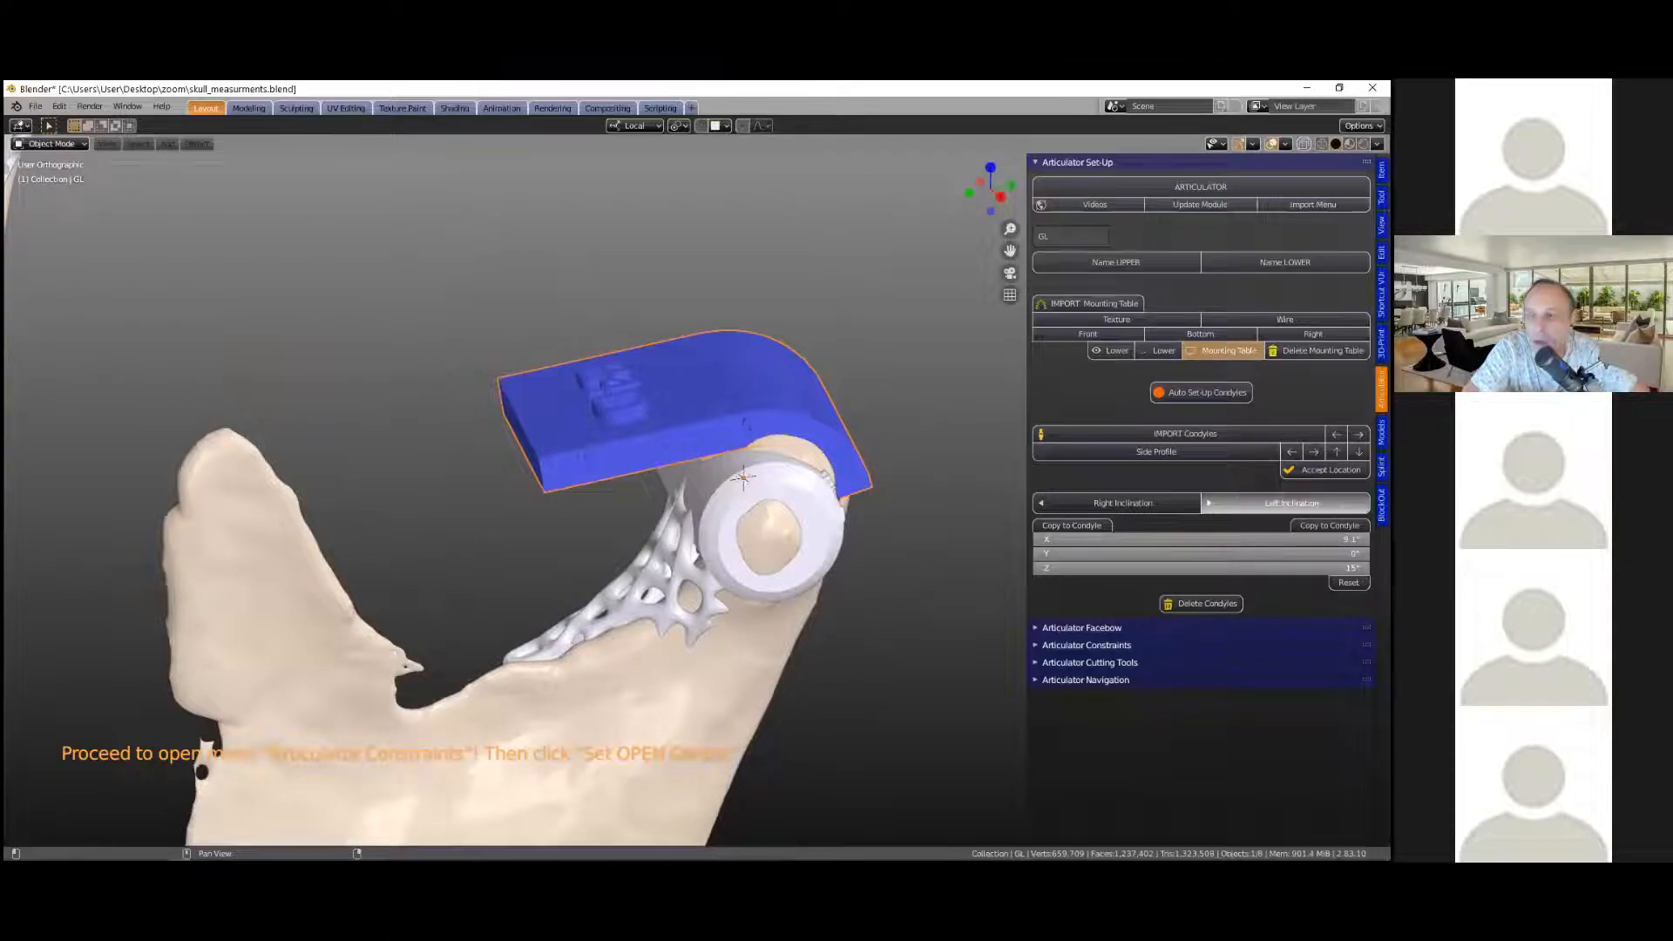
pyautogui.click(1285, 503)
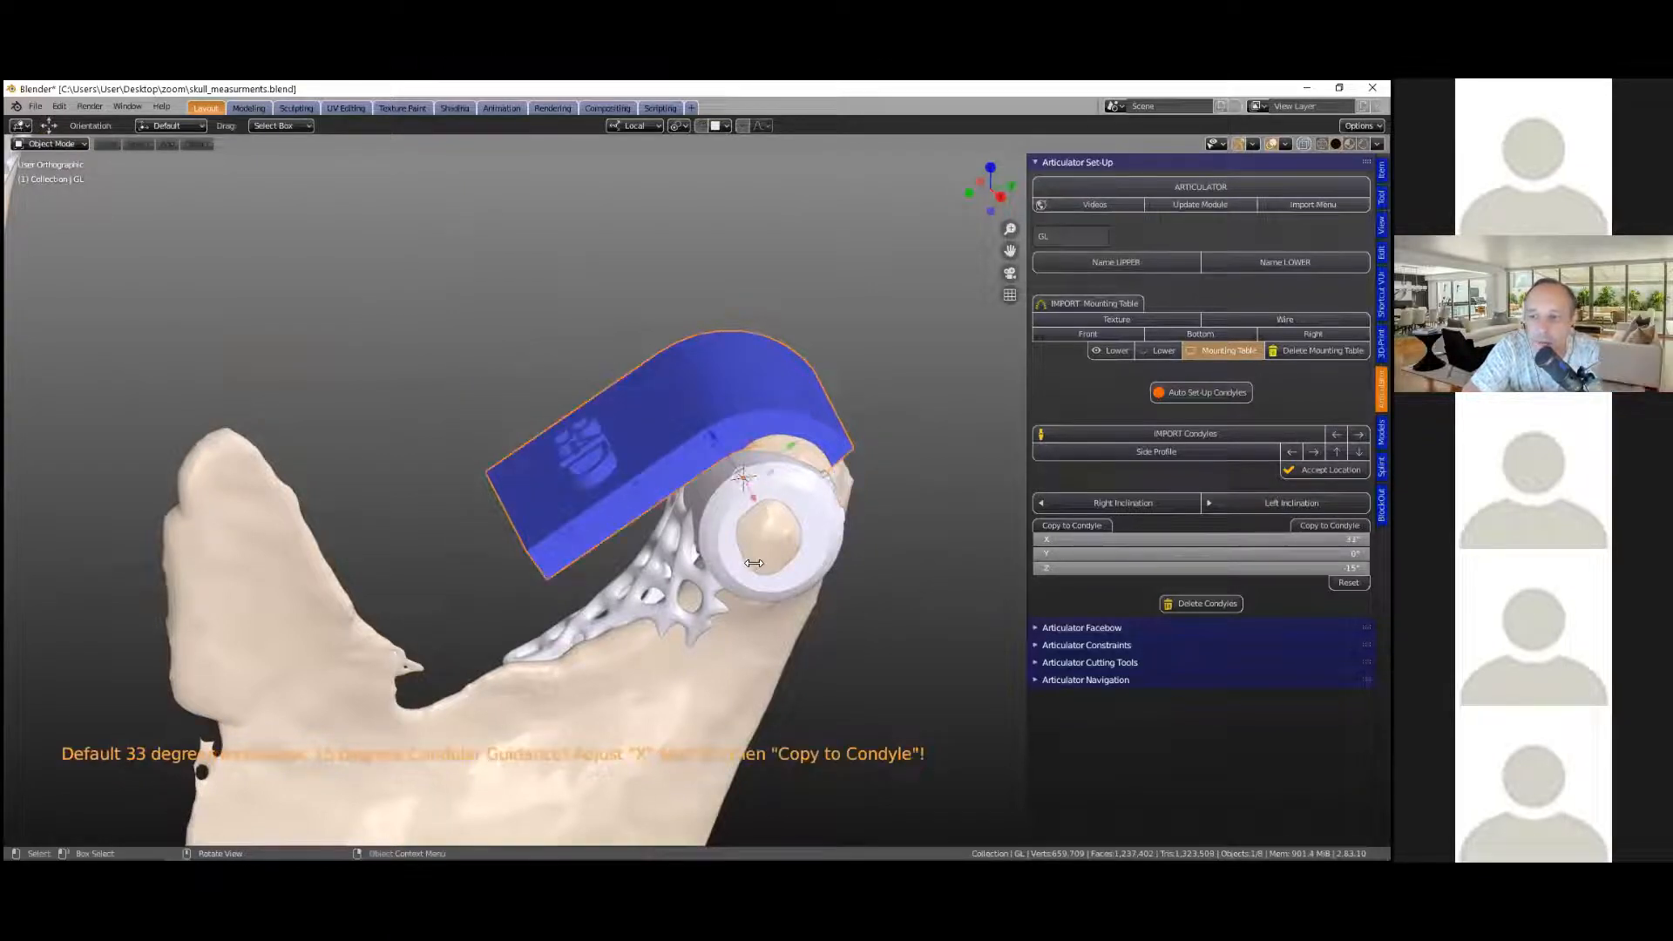
# Step: Examine how the left guidance plate sits over the condyle, from close up out to the whole lower jaw
pyautogui.scroll(-1, 751, 565)
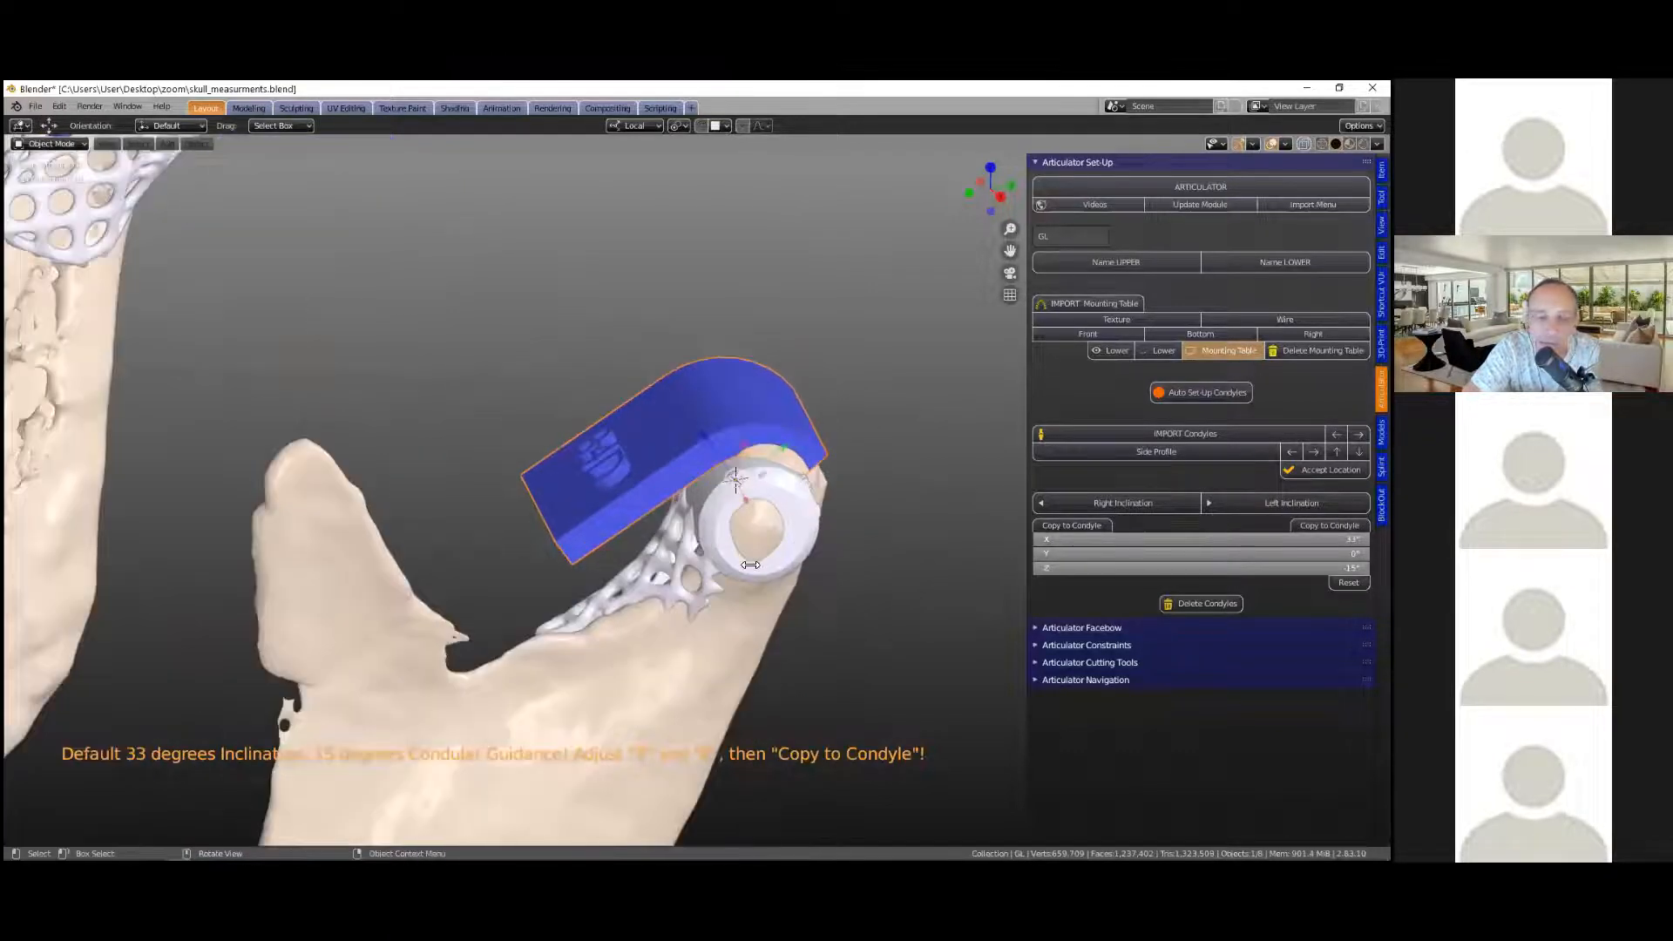
pyautogui.scroll(2, 740, 418)
pyautogui.scroll(2, 658, 455)
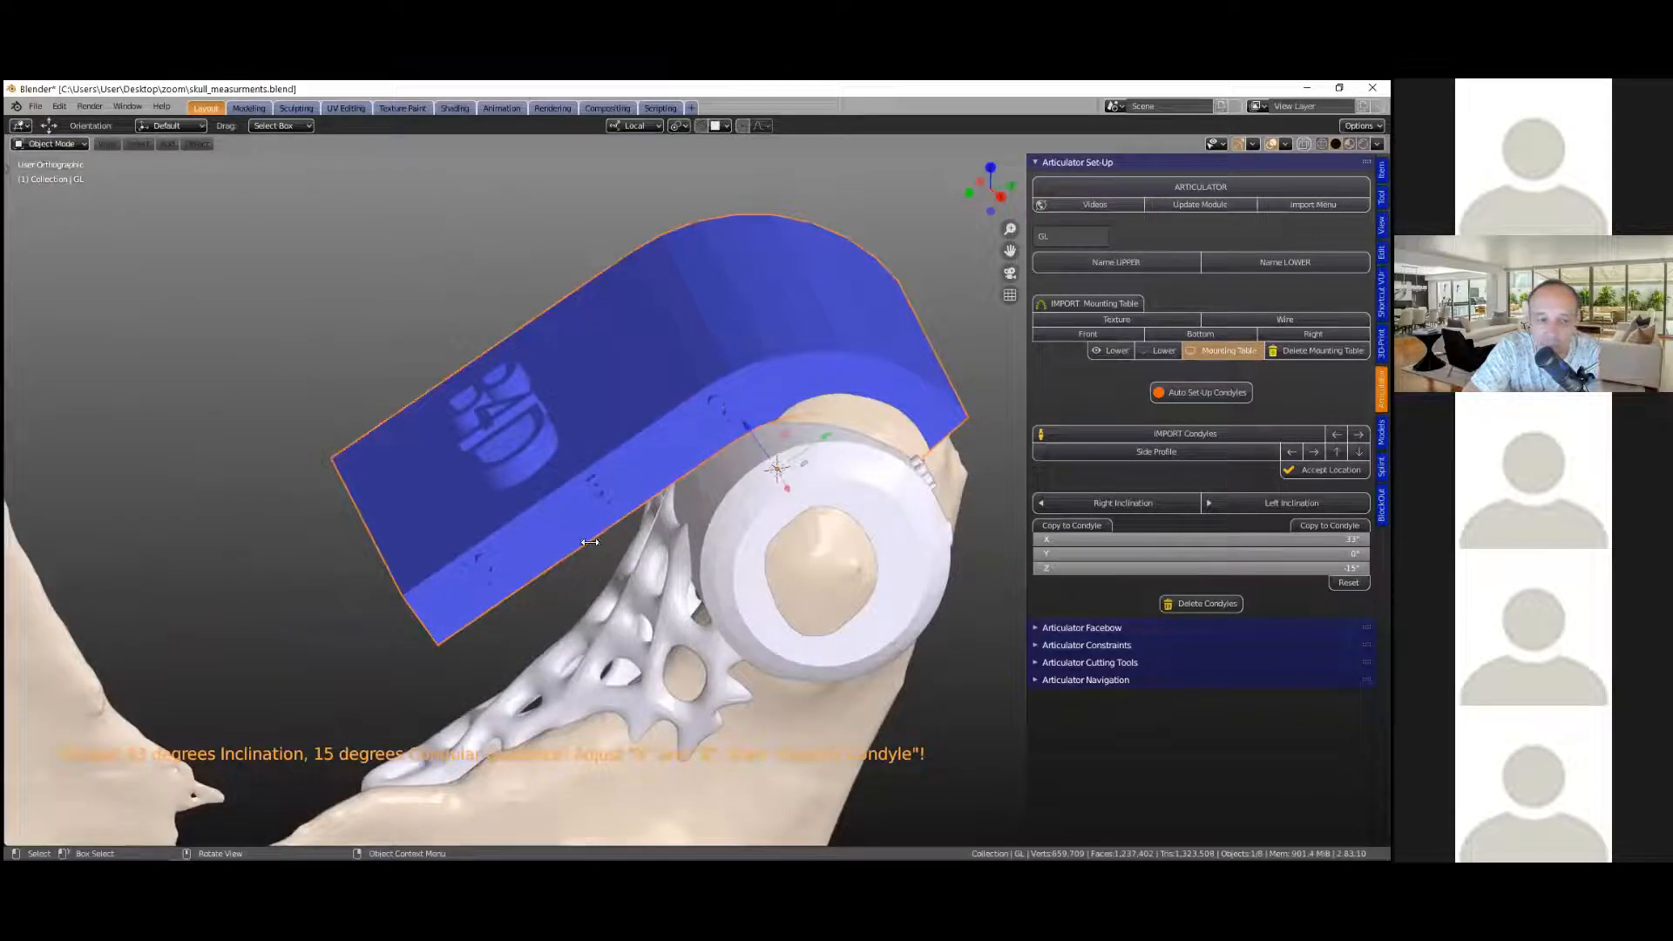
pyautogui.scroll(-1, 798, 591)
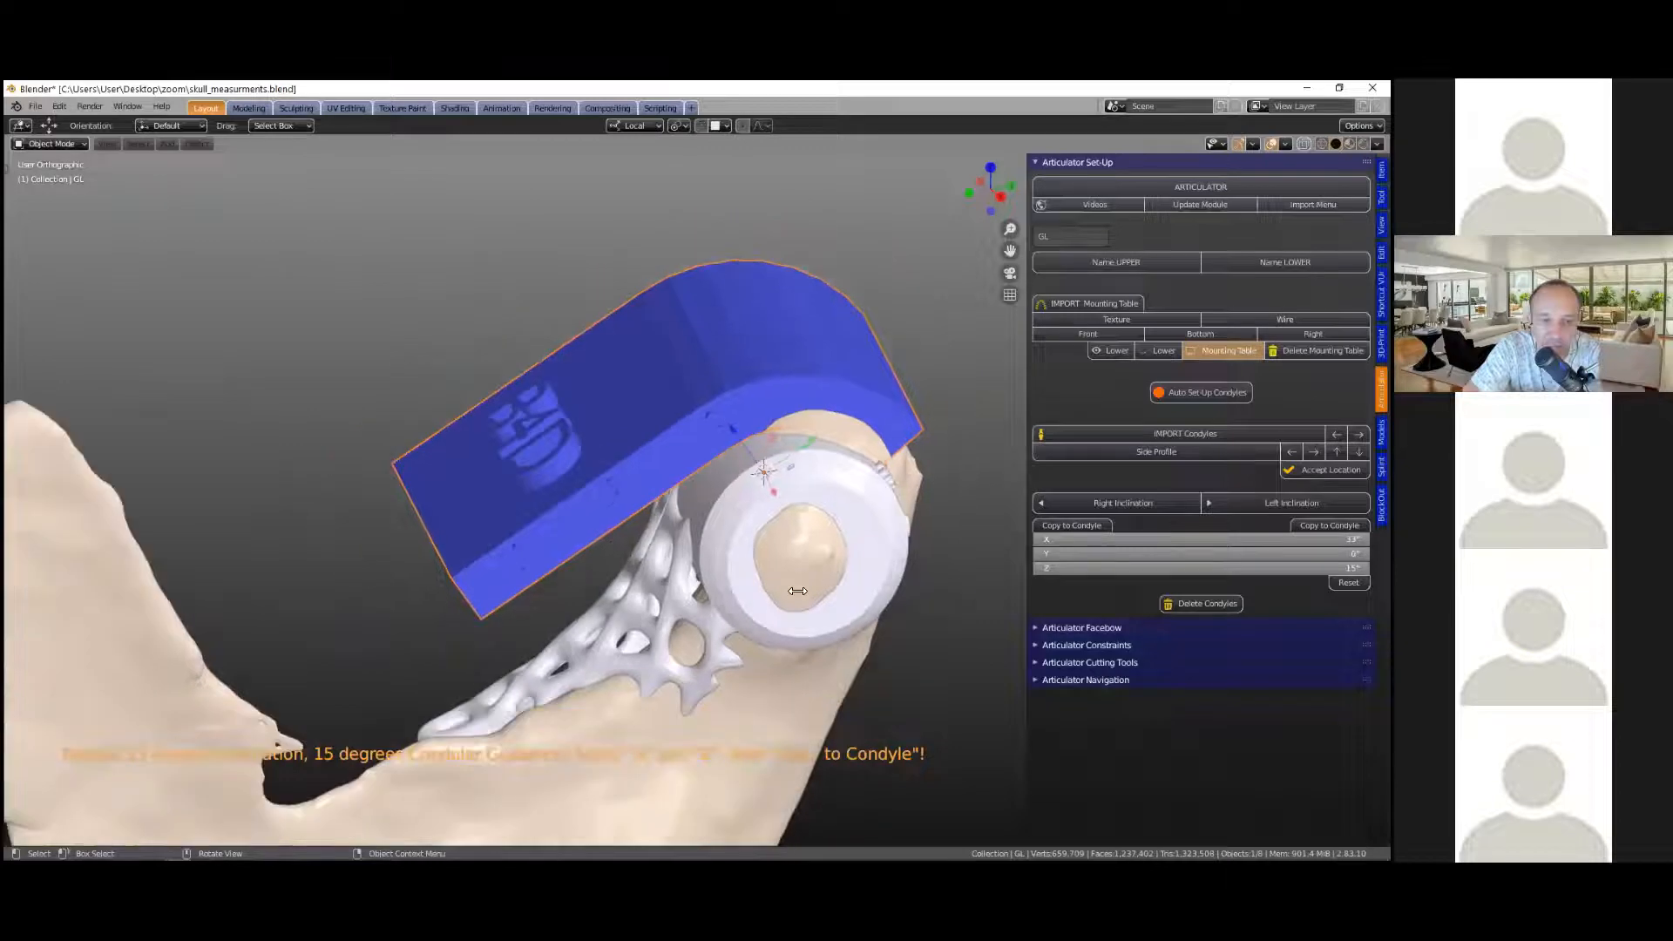
pyautogui.scroll(-1, 741, 567)
pyautogui.scroll(-3, 610, 663)
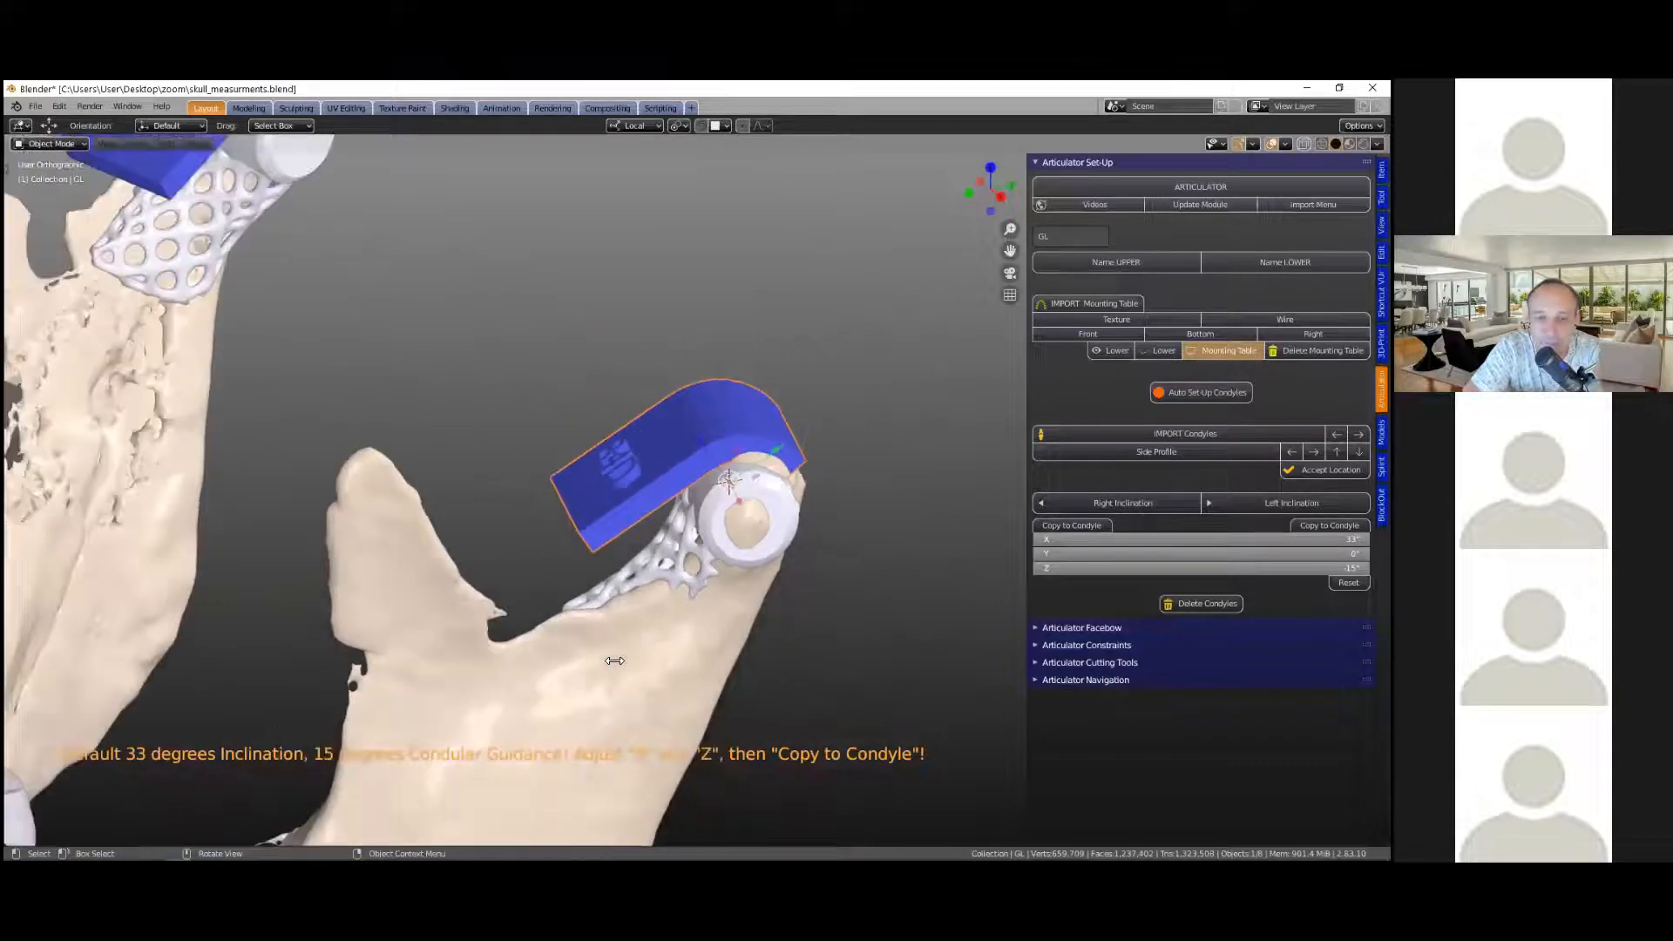
pyautogui.scroll(-2, 614, 661)
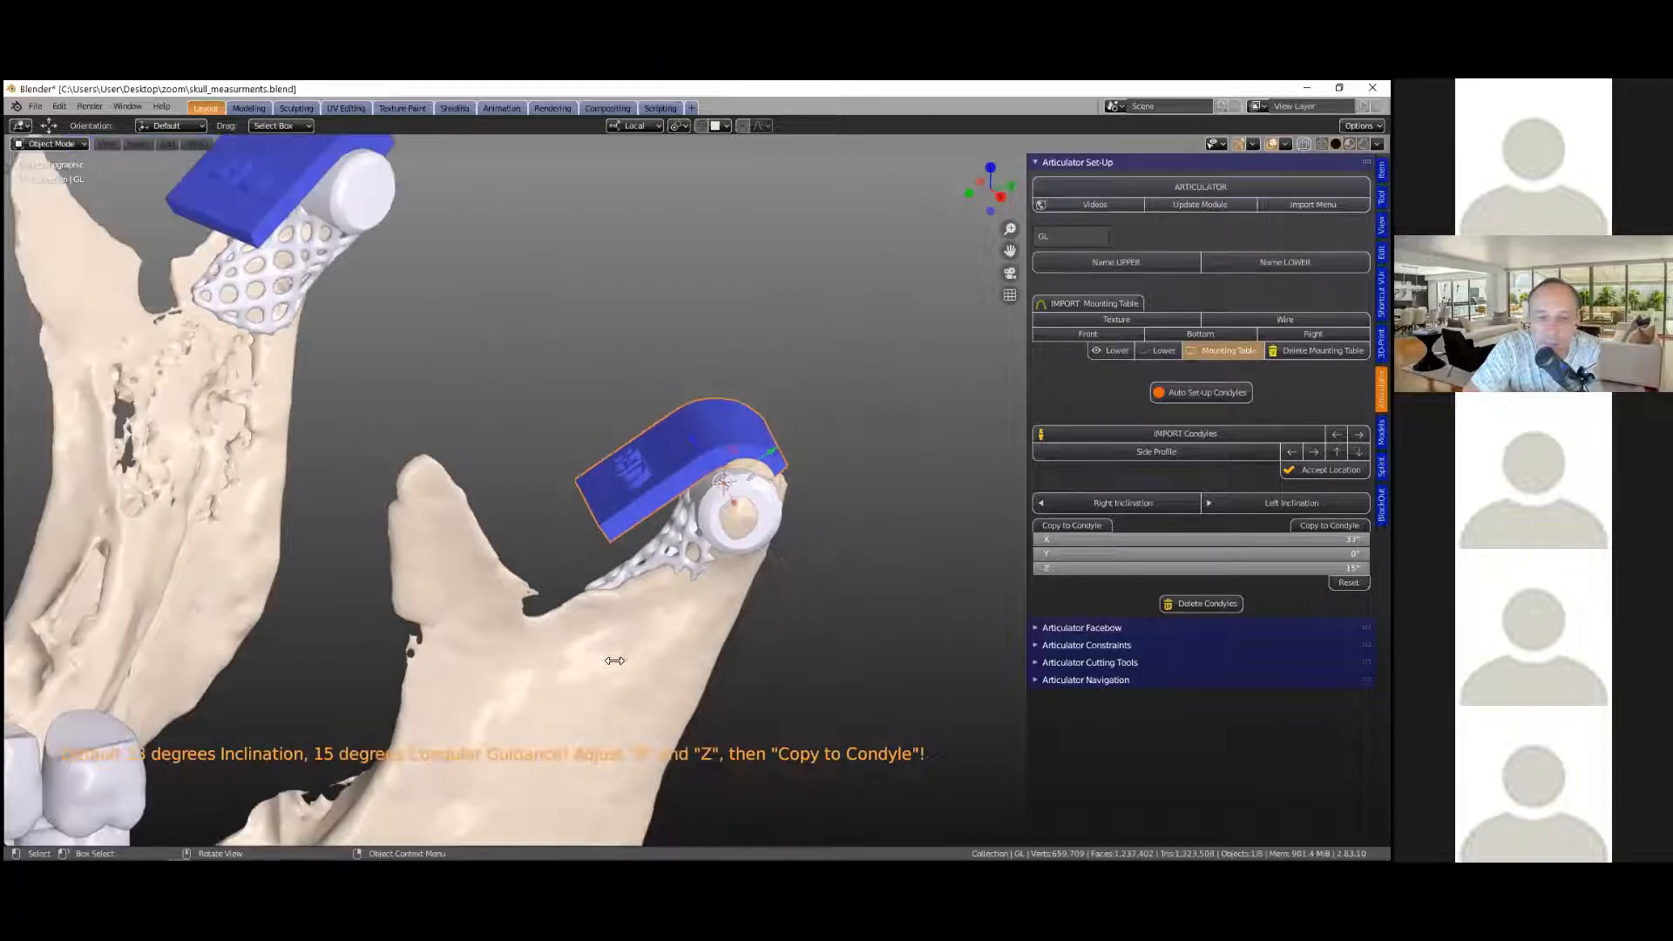
pyautogui.scroll(-5, 611, 661)
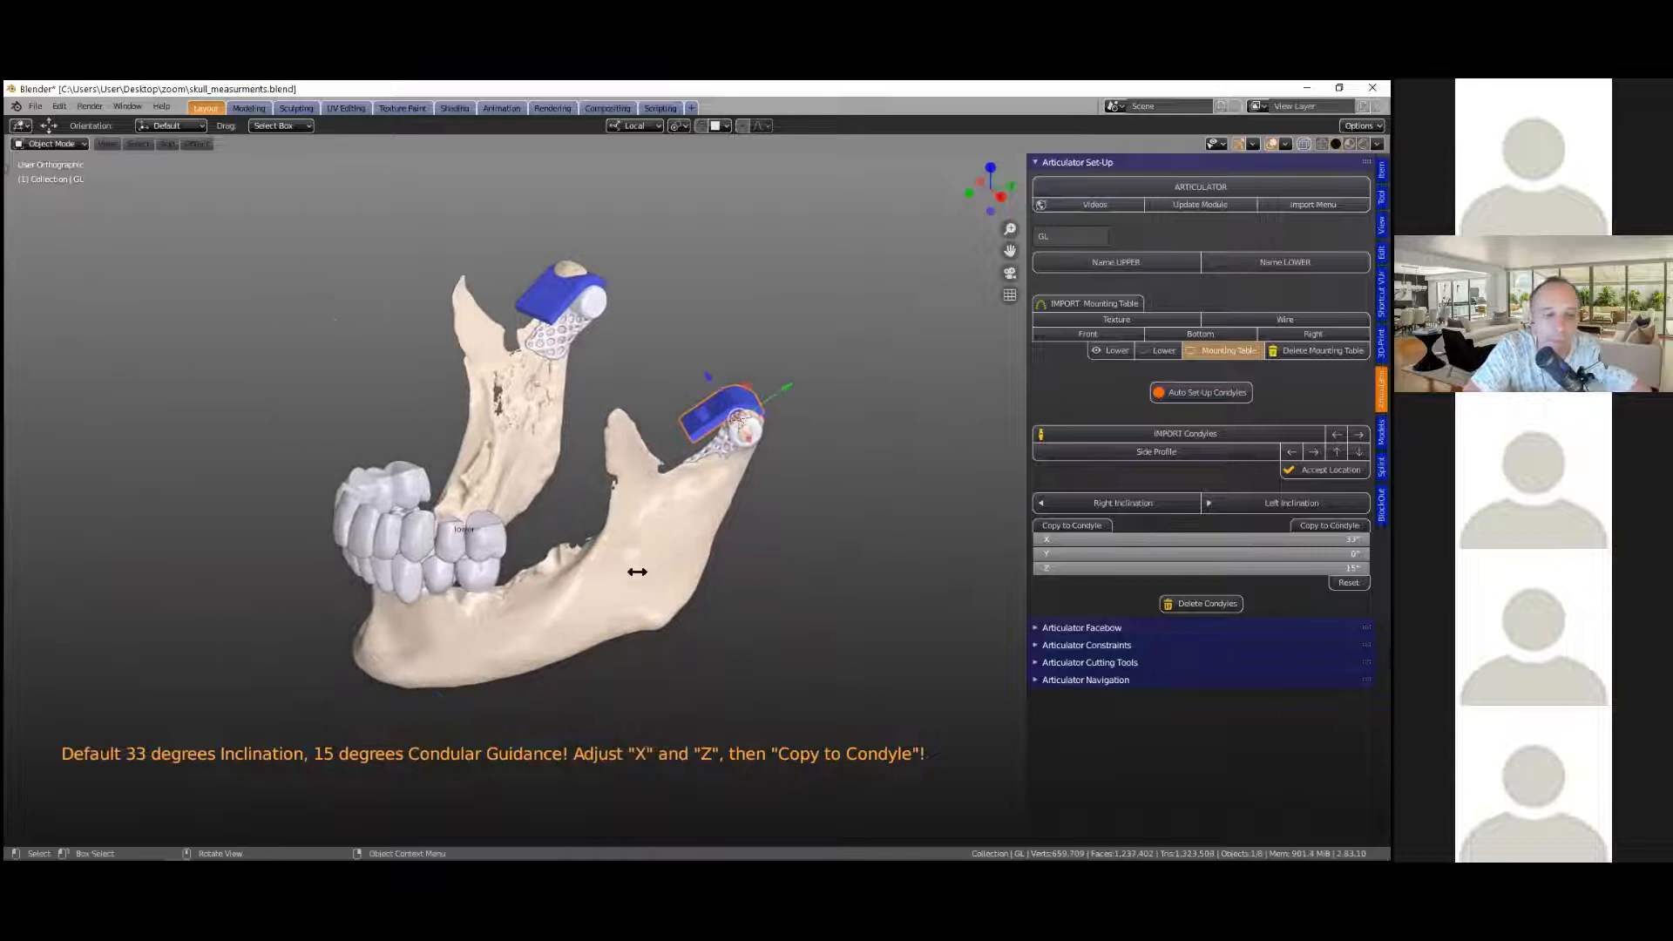
# Step: Unhide the upper skull and switch from the articulator set-up options to the articulator constraints
pyautogui.hotkey('alt', 'h')
pyautogui.moveTo(635, 535); pyautogui.dragTo(898, 441, button='middle')
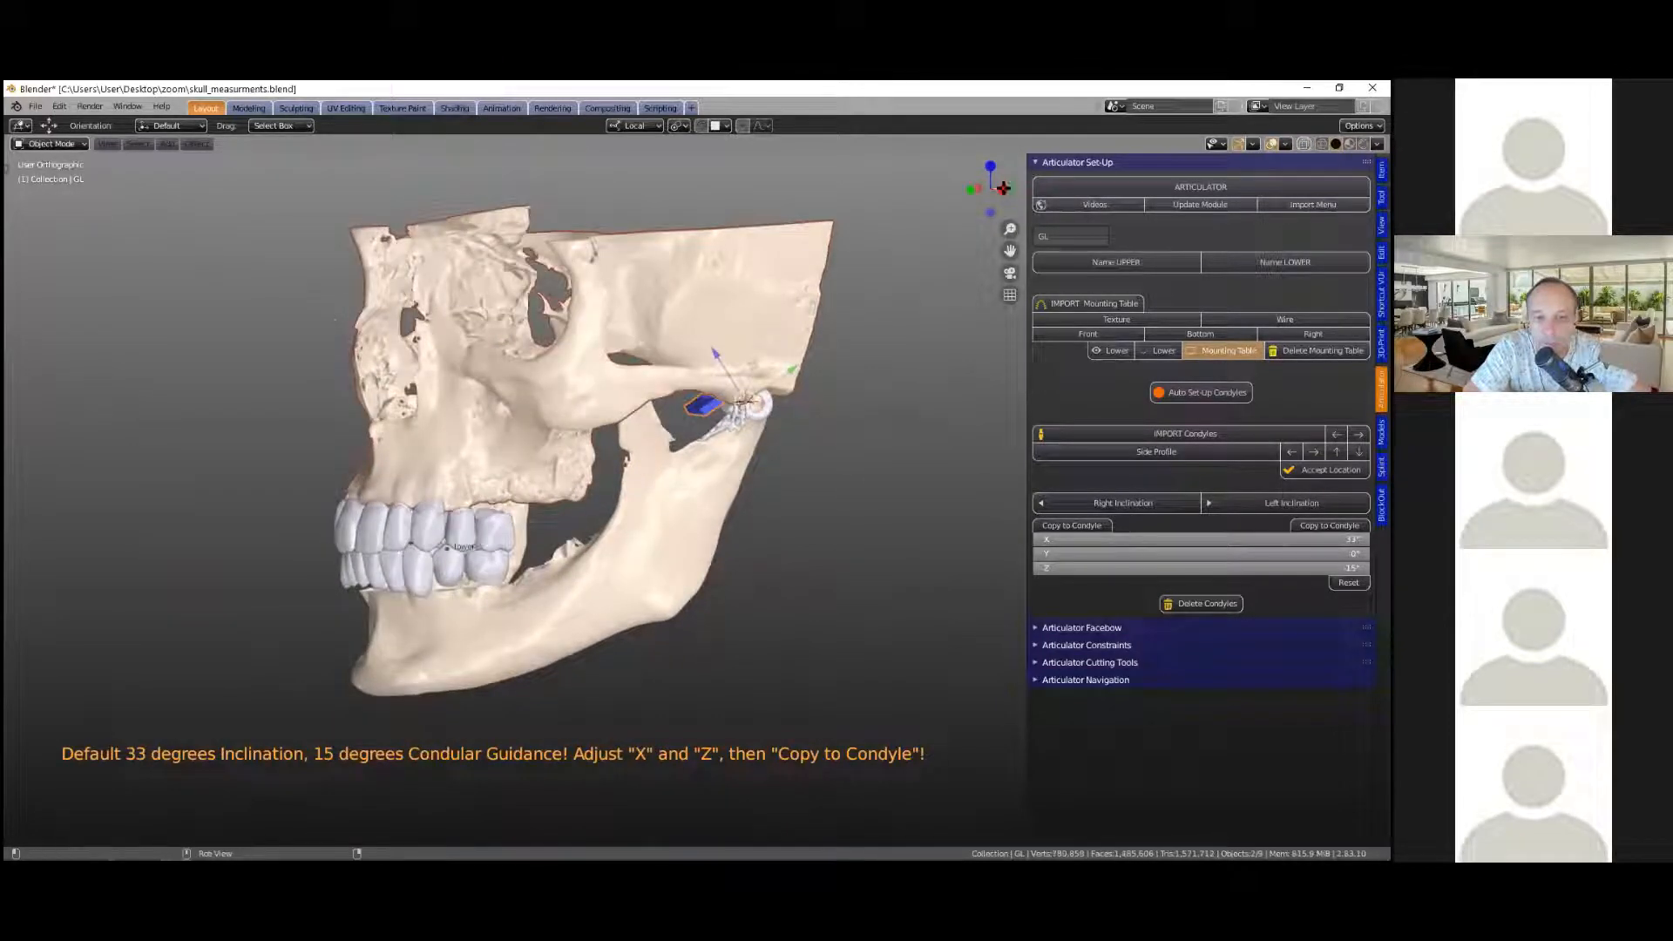
pyautogui.click(1039, 162)
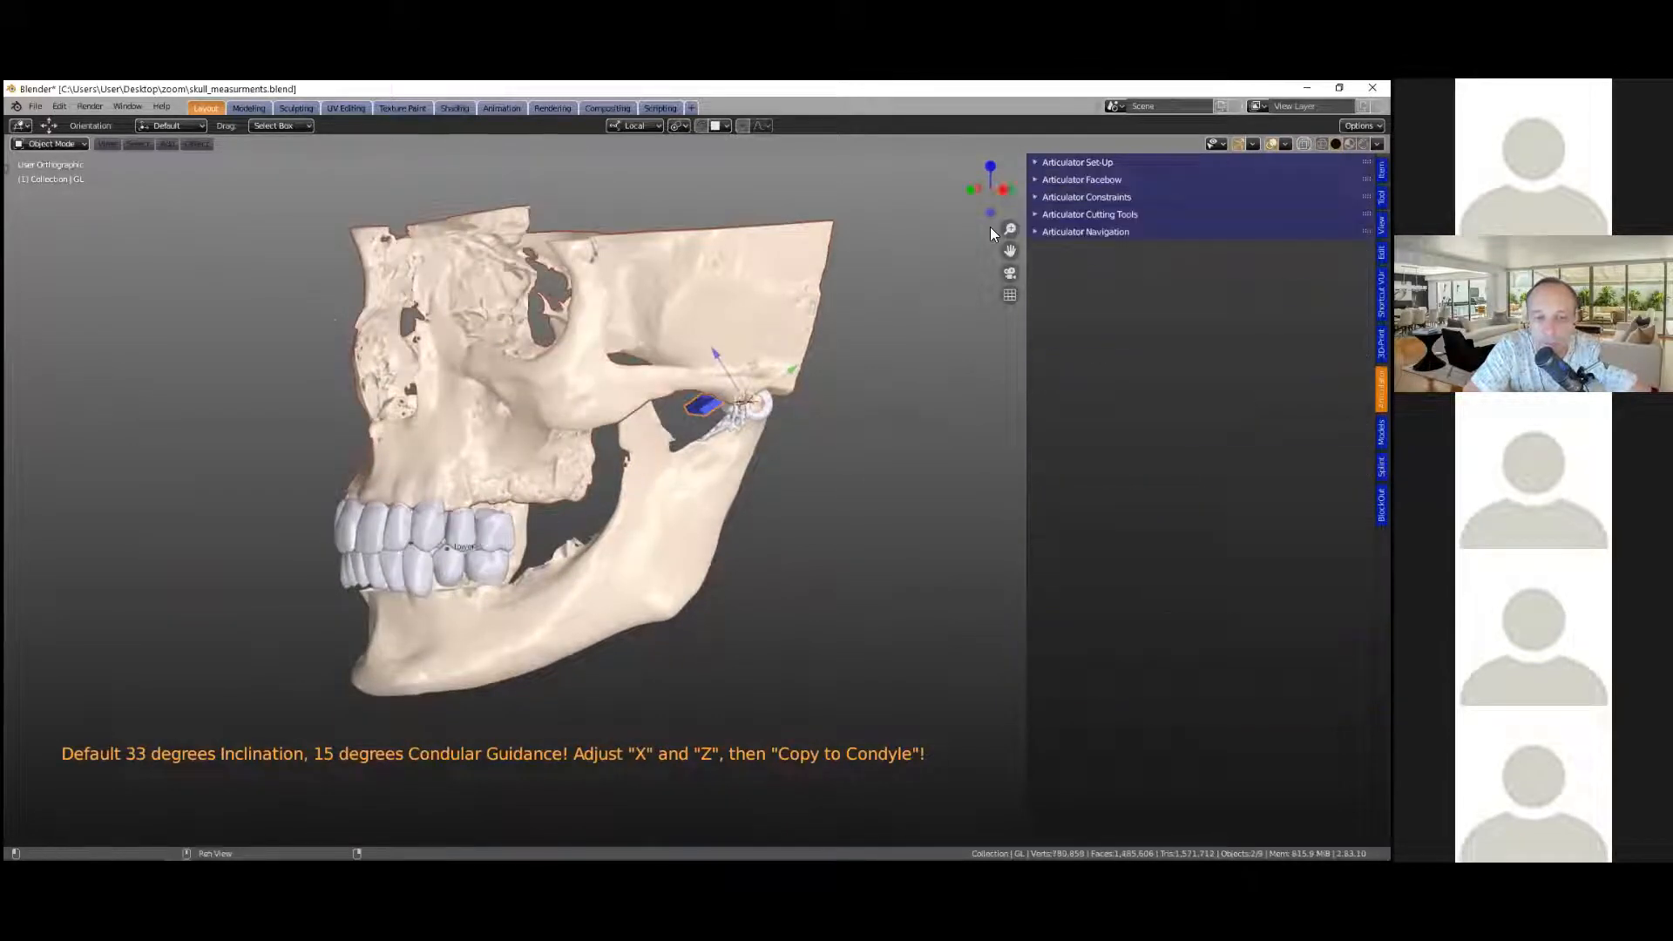
pyautogui.click(1039, 185)
pyautogui.click(1039, 185)
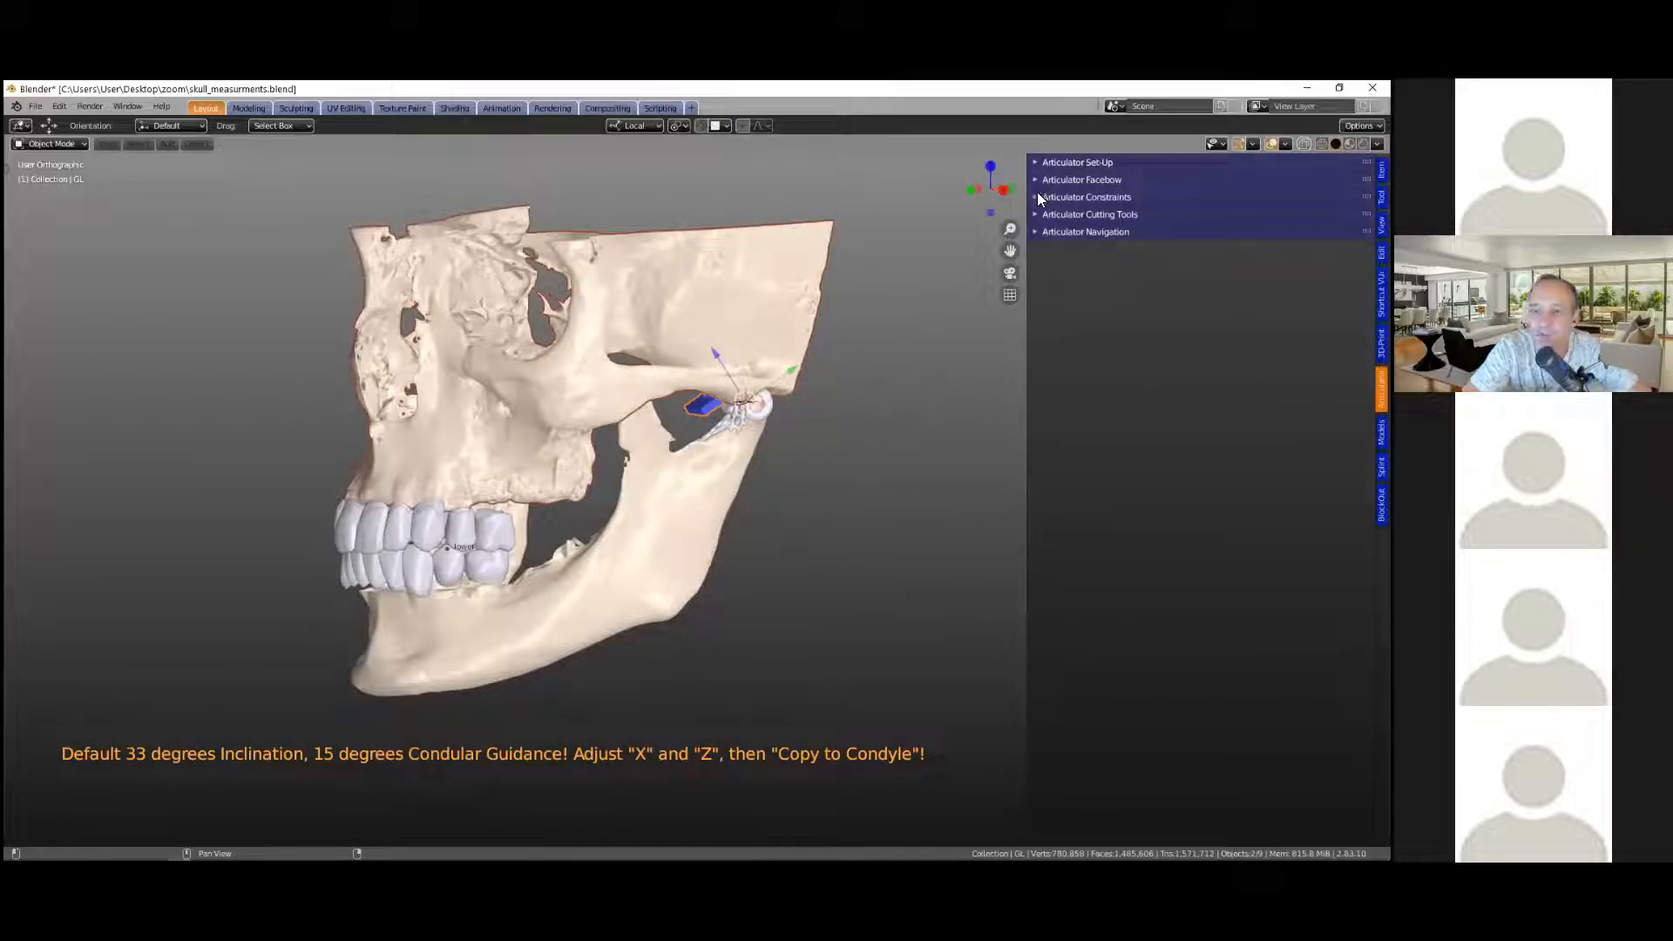
pyautogui.click(1038, 197)
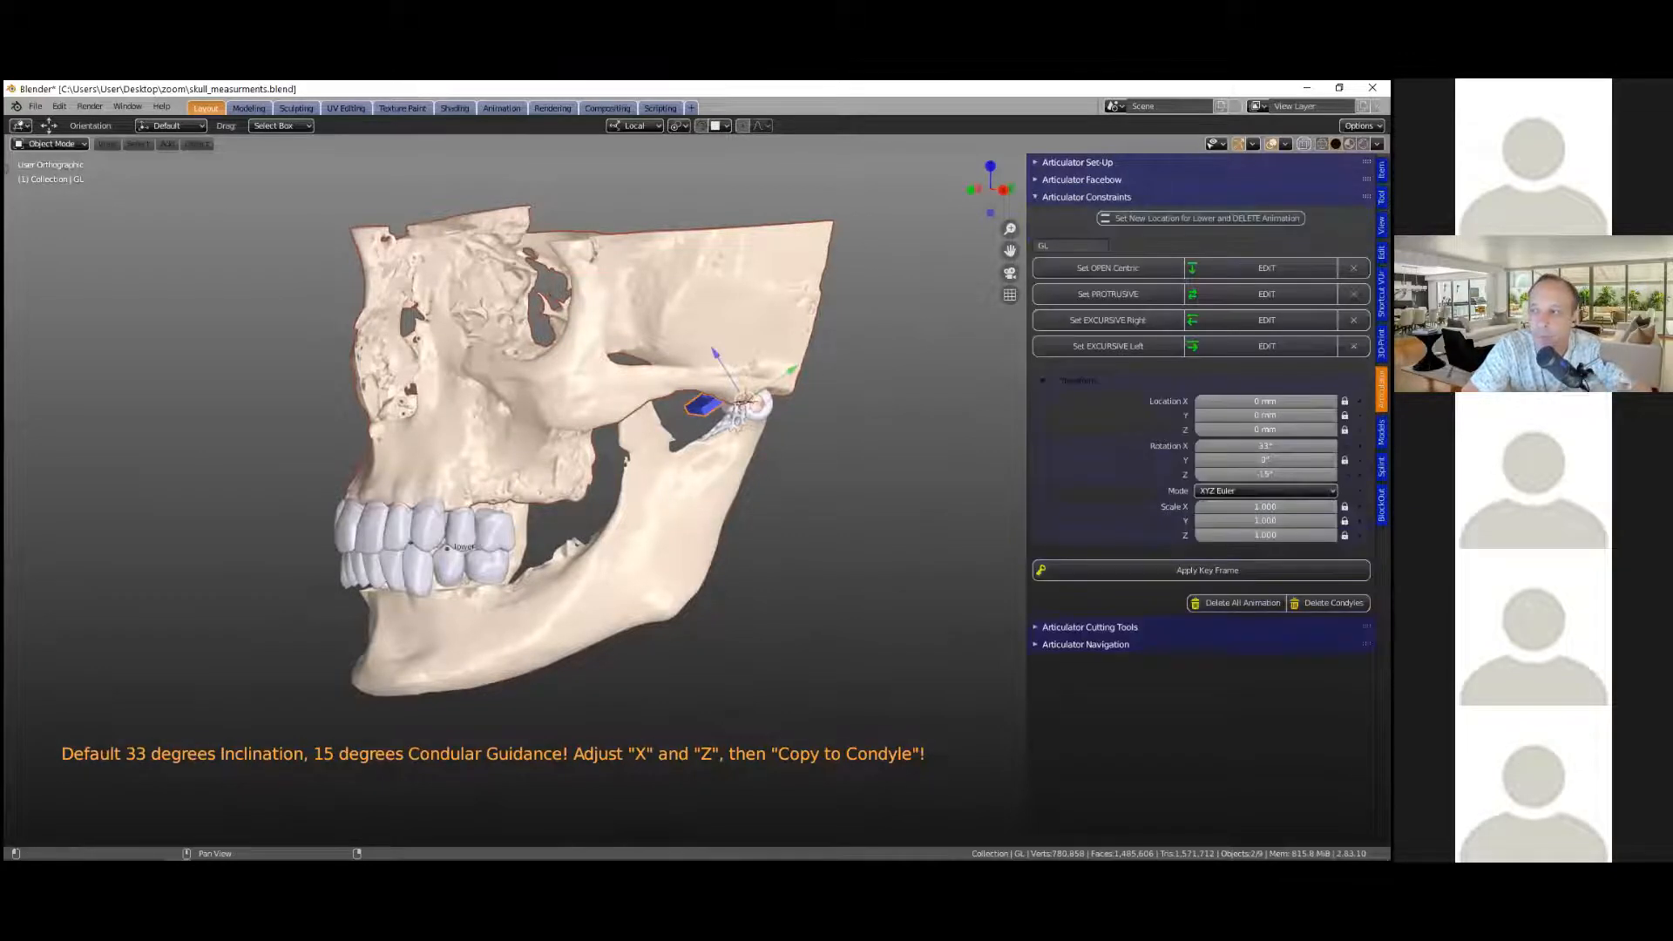
# Step: Set the open centric constraint for the lower jaw and check the resulting control from the side
pyautogui.click(1119, 266)
pyautogui.moveTo(601, 418); pyautogui.dragTo(654, 348, button='middle')
pyautogui.moveTo(527, 344); pyautogui.dragTo(533, 407, button='middle')
pyautogui.scroll(3, 513, 413)
pyautogui.scroll(-3, 513, 413)
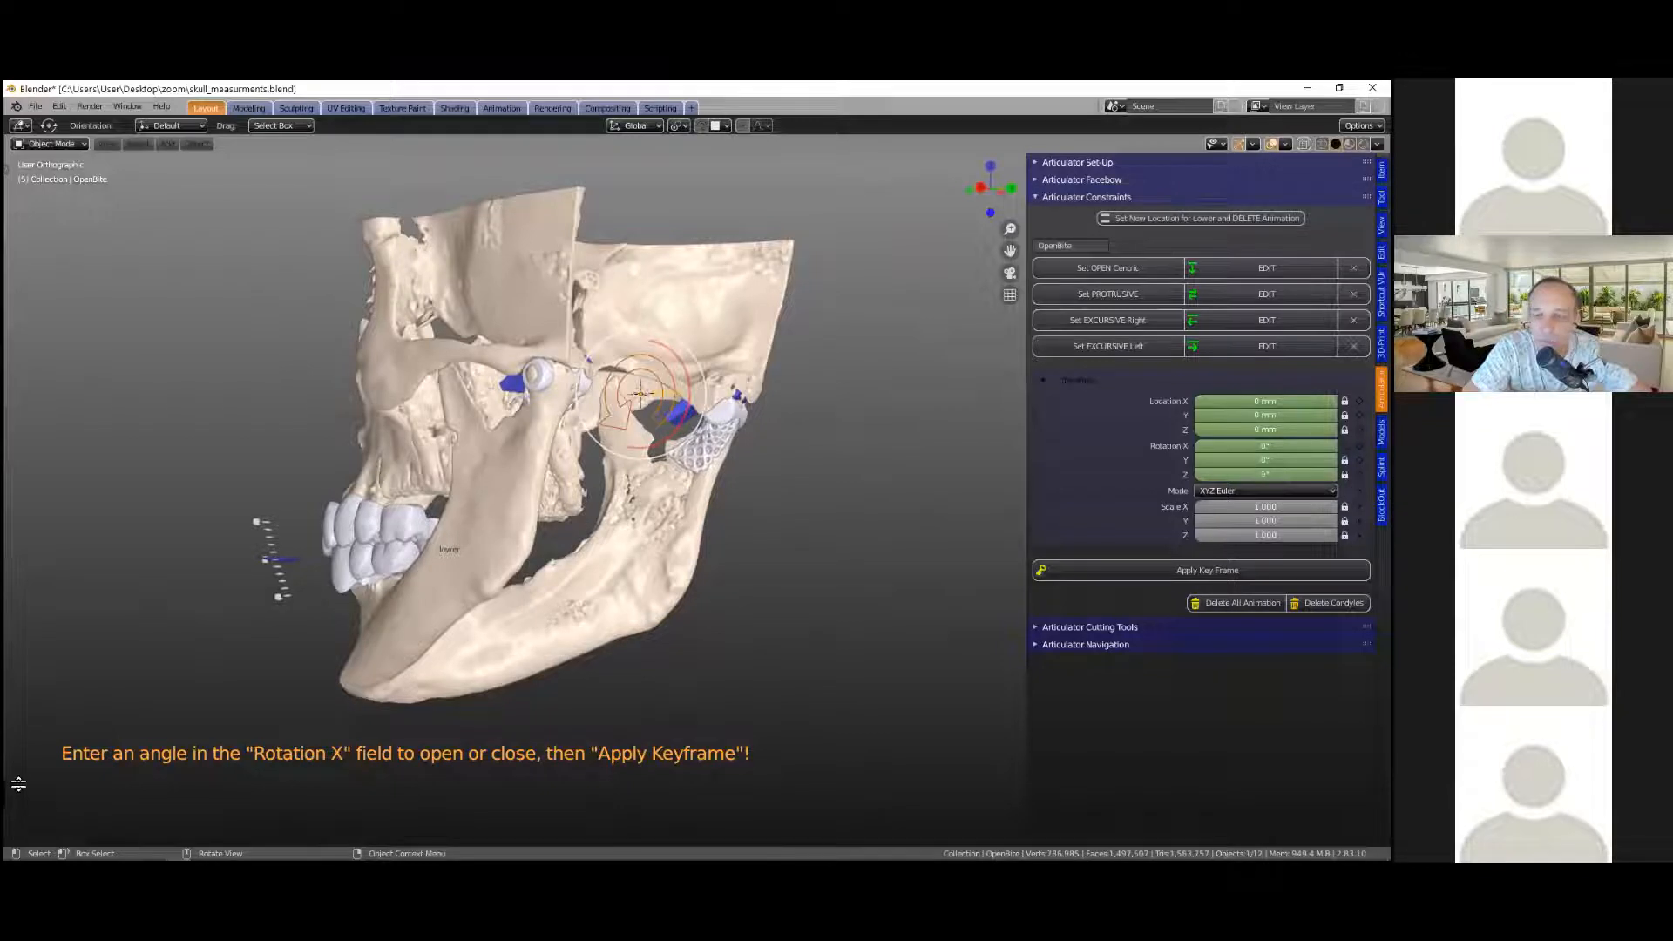
# Step: Split off a new area below the 3D view and make it a Timeline editor
pyautogui.moveTo(7, 843); pyautogui.dragTo(27, 735)
pyautogui.click(24, 746)
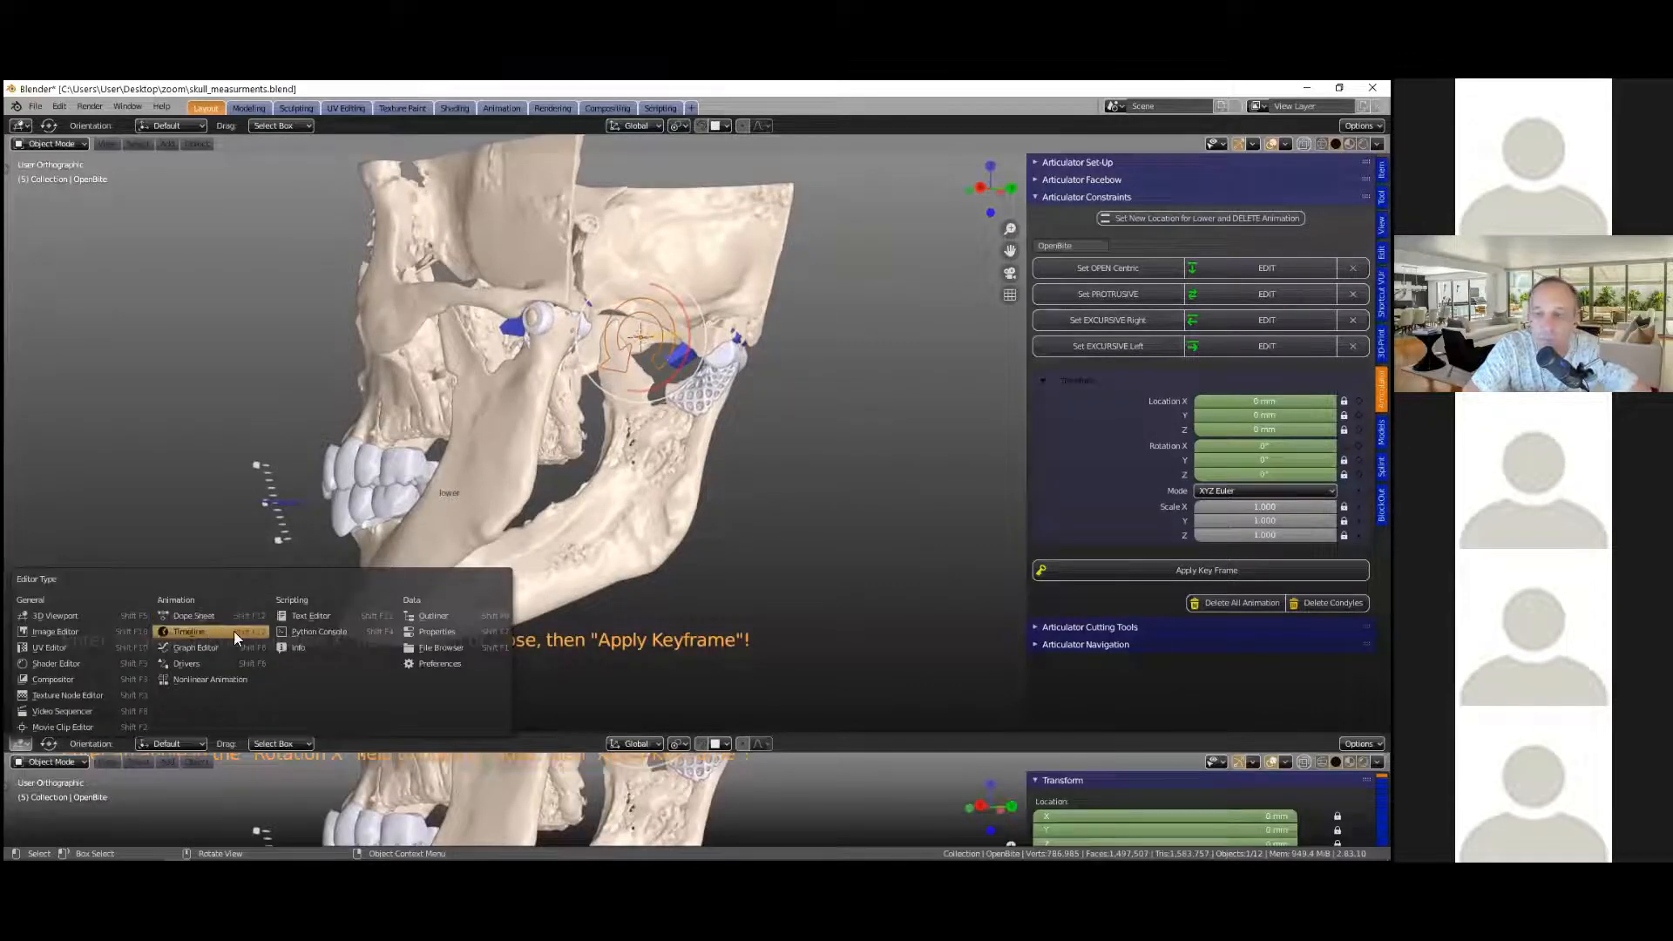
pyautogui.click(233, 631)
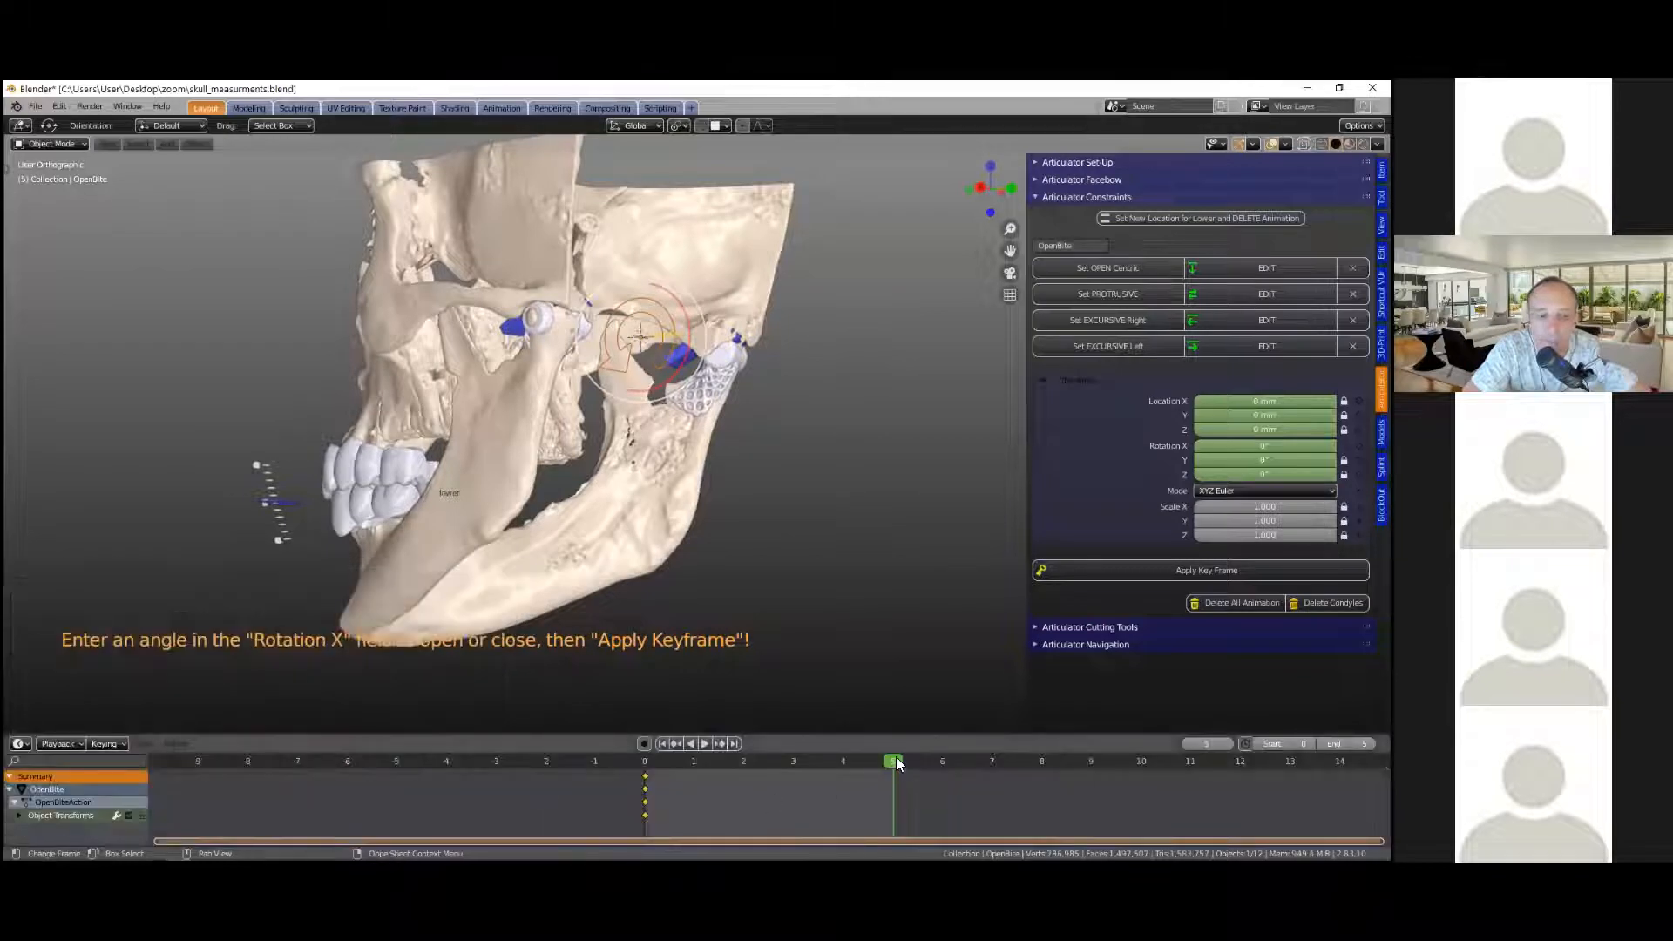
# Step: Try a wide jaw opening by raising the OpenBite X rotation without keying it, scrub the timeline, and return to frame 5
pyautogui.moveTo(605, 497); pyautogui.dragTo(607, 498, button='middle')
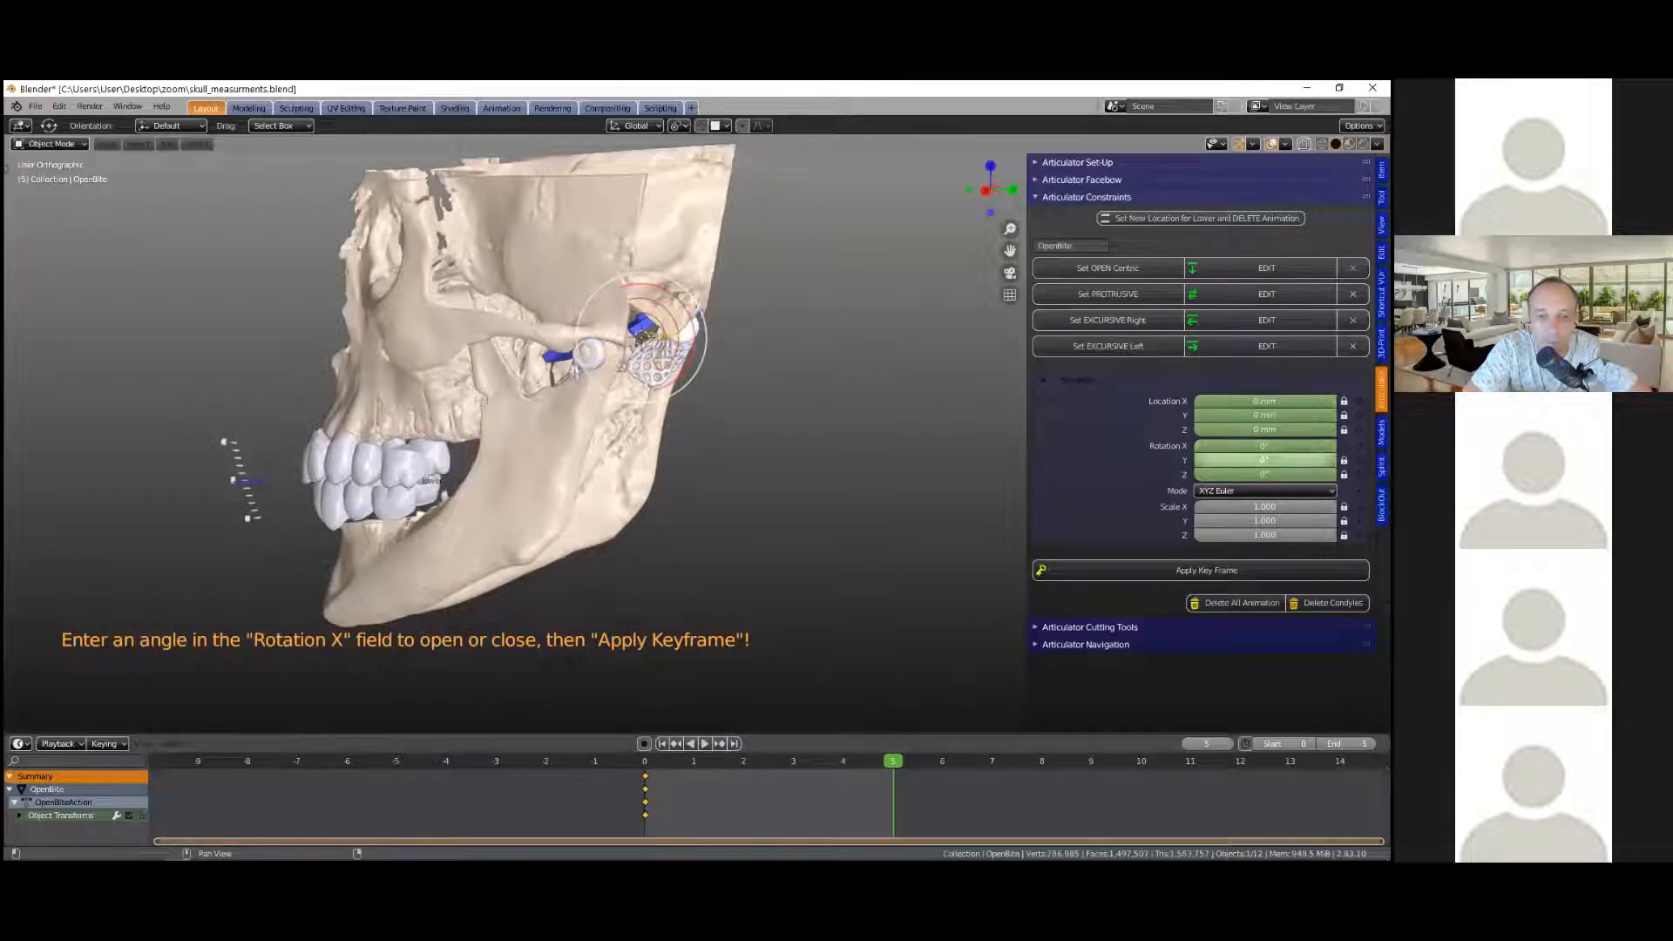
pyautogui.moveTo(1264, 445)
pyautogui.mouseDown()
pyautogui.moveTo(1302, 445)
pyautogui.moveTo(1254, 445)
pyautogui.moveTo(1292, 445)
pyautogui.moveTo(1269, 445)
pyautogui.mouseUp()
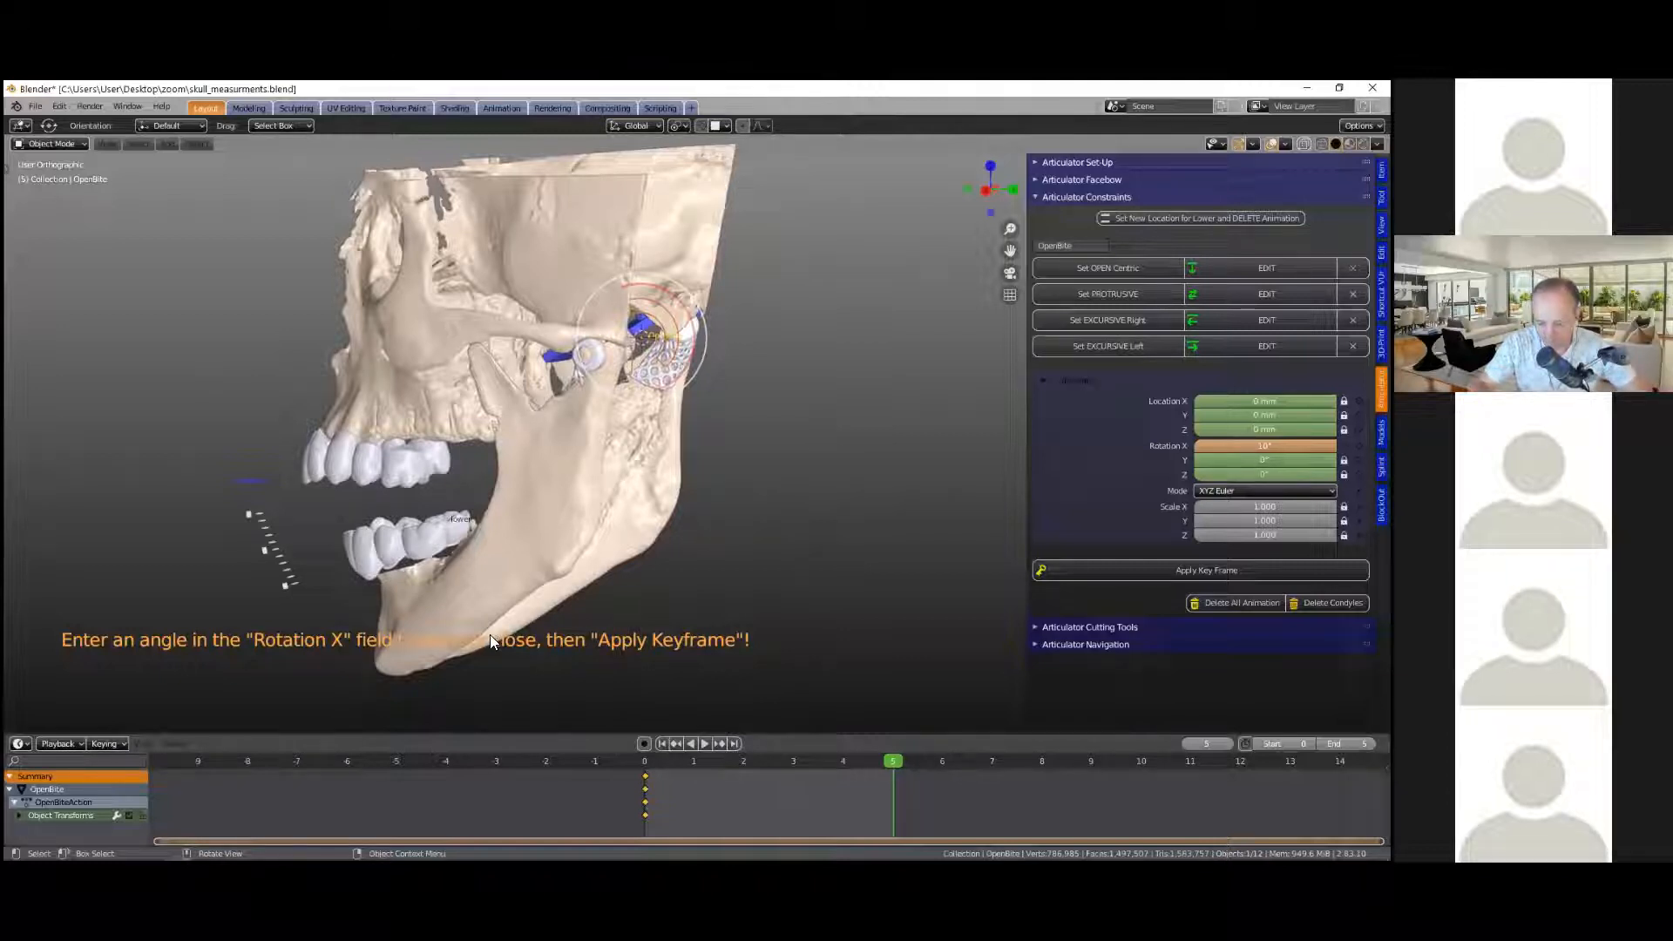
pyautogui.moveTo(893, 765); pyautogui.dragTo(831, 767)
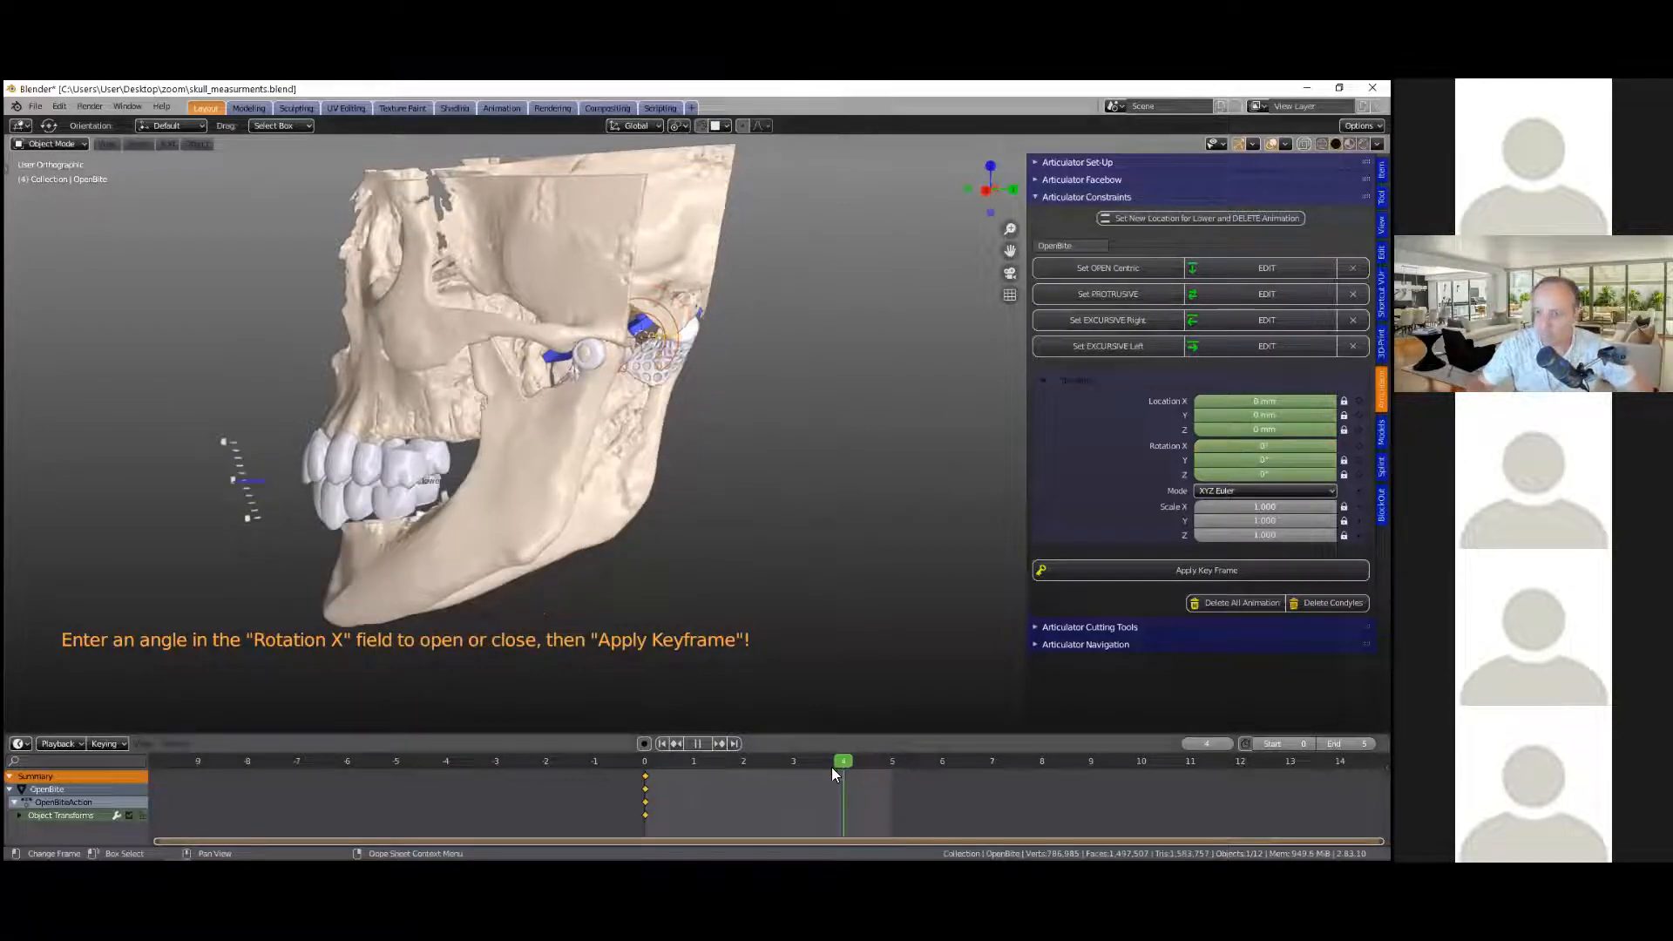
pyautogui.click(878, 758)
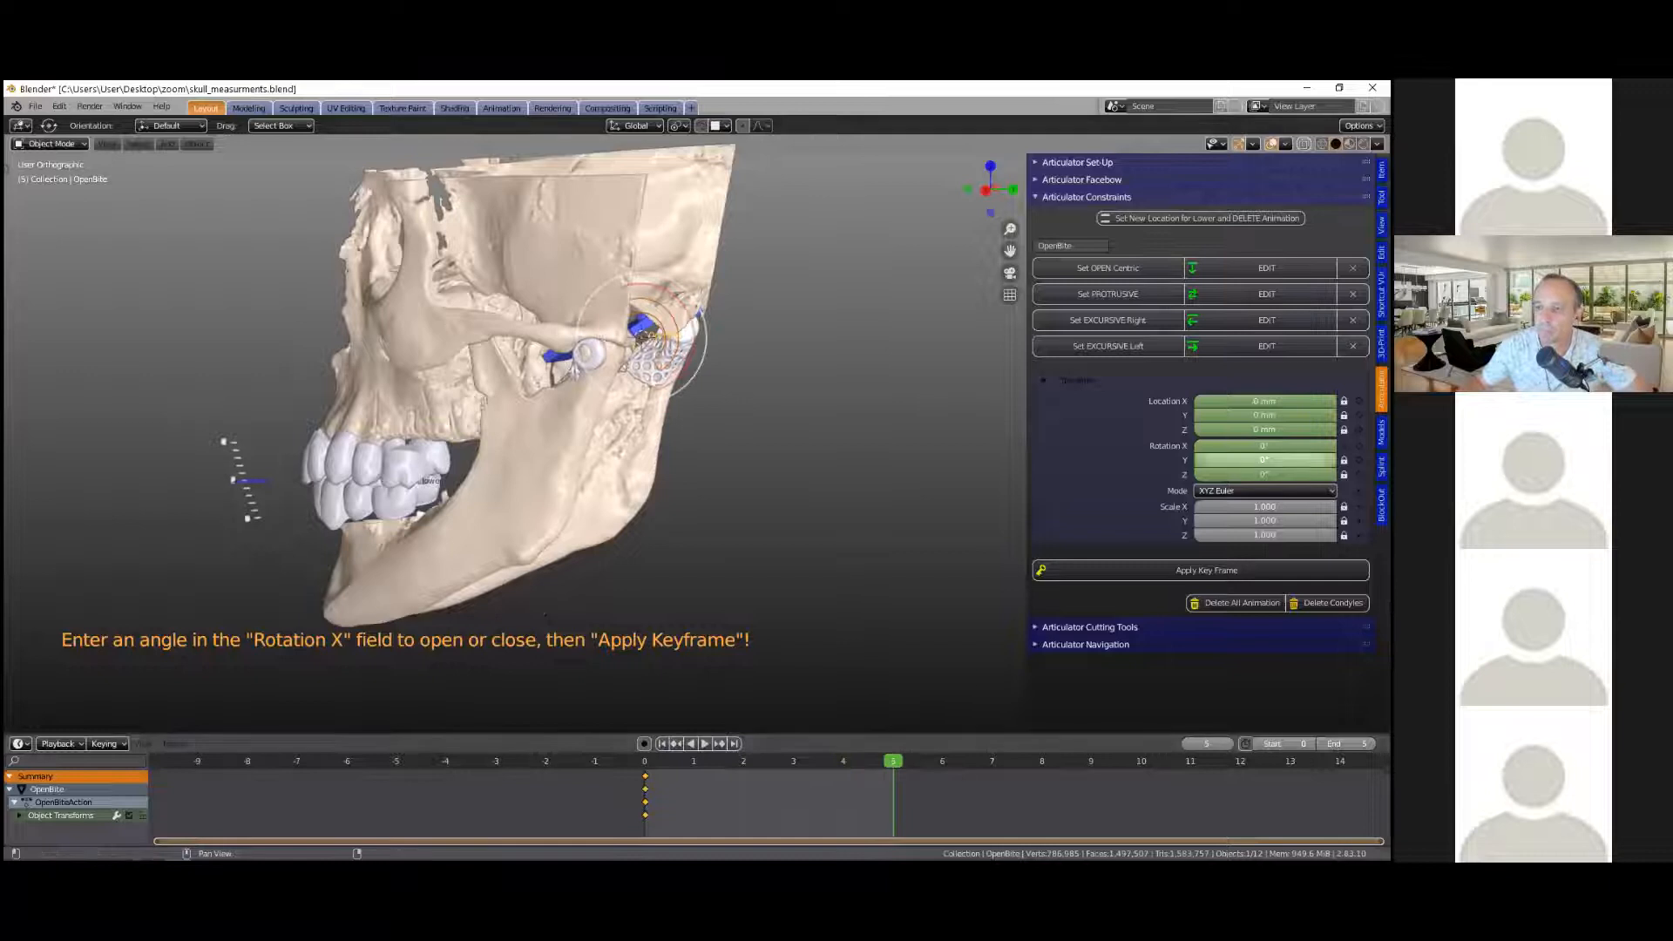
# Step: Set the OpenBite control's X rotation to 2° at frame 5
pyautogui.click(1208, 446)
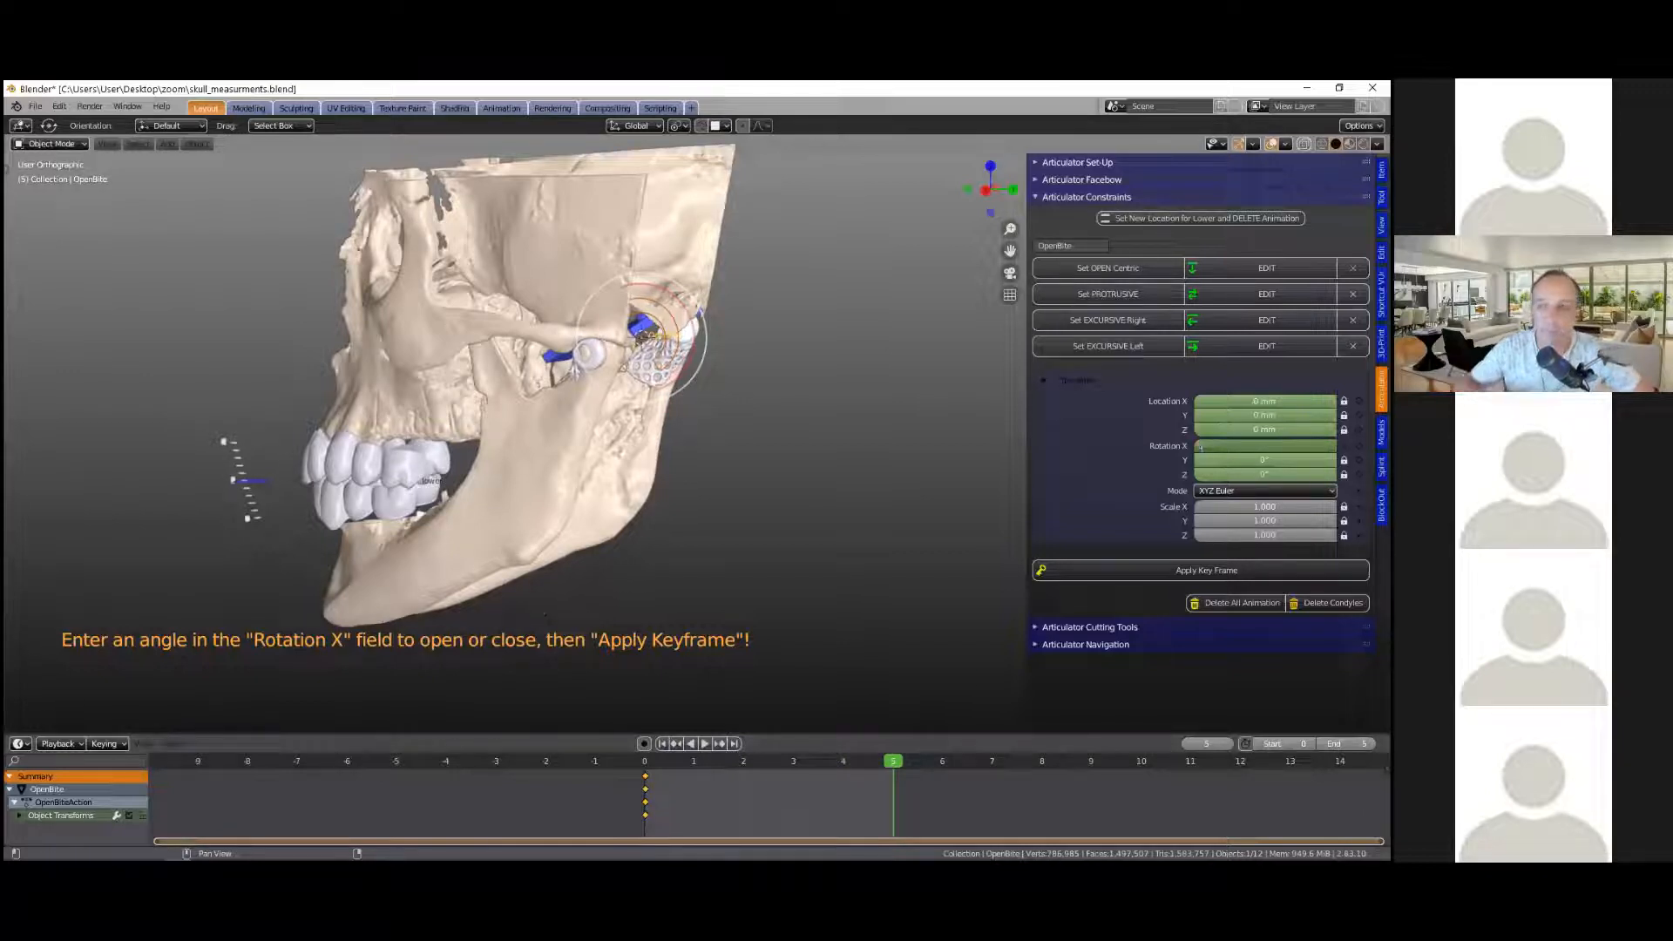
pyautogui.write('2')
pyautogui.press('Return')
# Step: Examine the gap between the upper and lower teeth against the scale in front of the incisors
pyautogui.moveTo(567, 455); pyautogui.dragTo(427, 490, button='middle')
pyautogui.scroll(7, 652, 439)
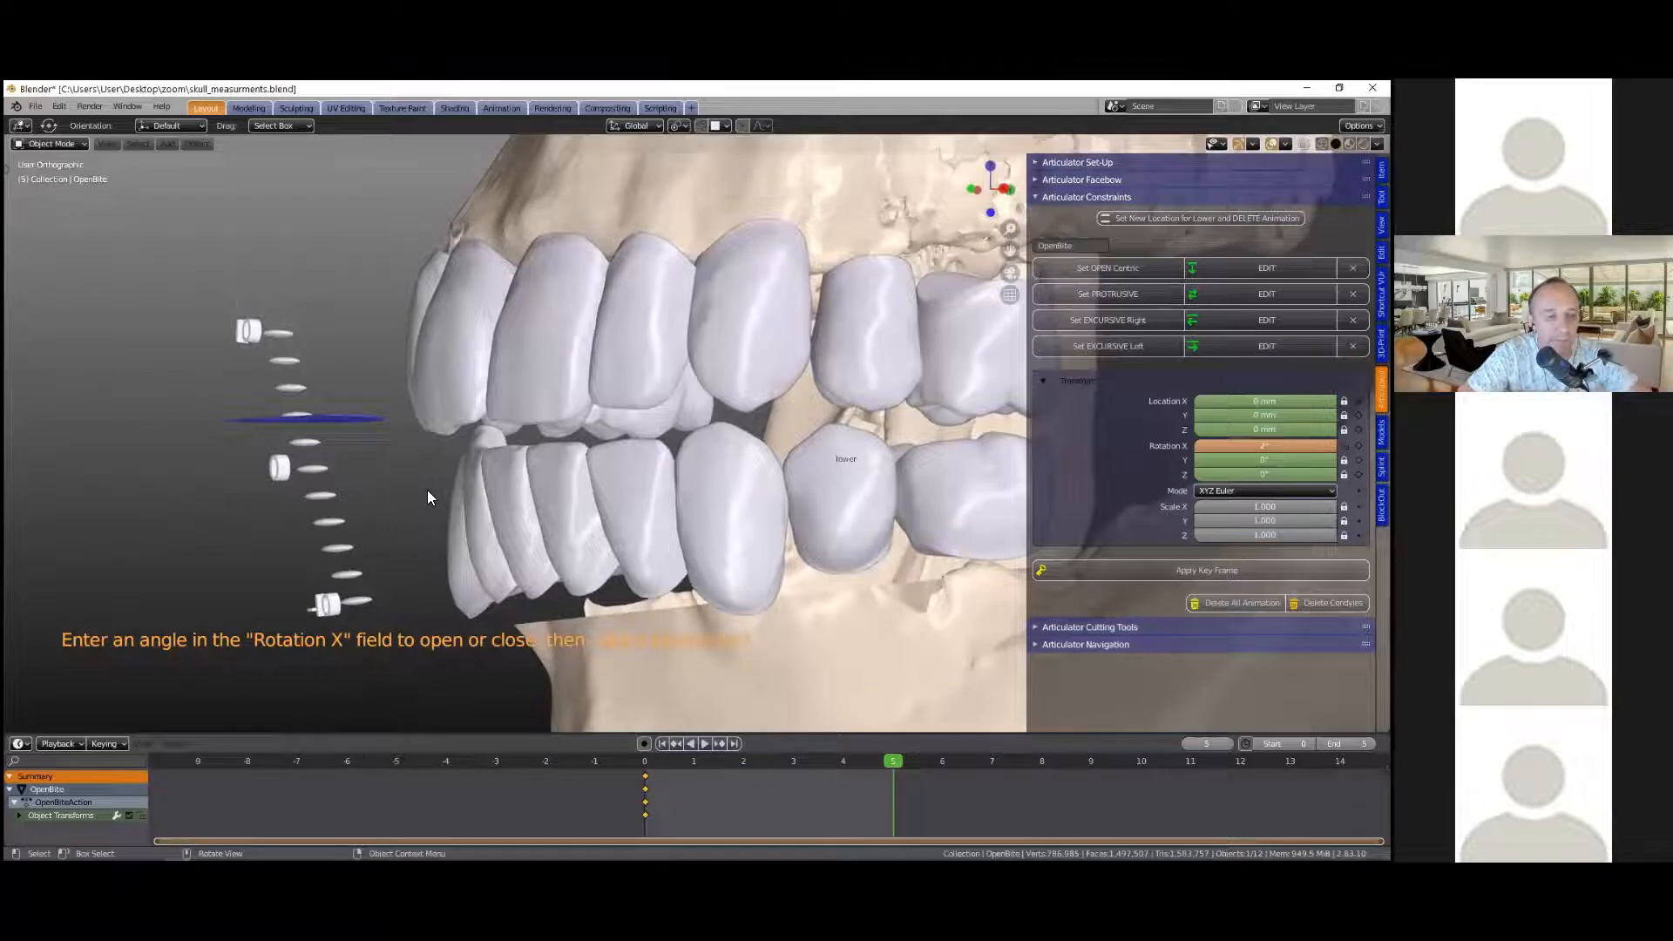
pyautogui.scroll(4, 453, 490)
pyautogui.moveTo(492, 533)
pyautogui.mouseDown(button='middle')
pyautogui.moveTo(488, 294)
pyautogui.moveTo(395, 481)
pyautogui.moveTo(481, 598)
pyautogui.moveTo(507, 545)
pyautogui.mouseUp(button='middle')
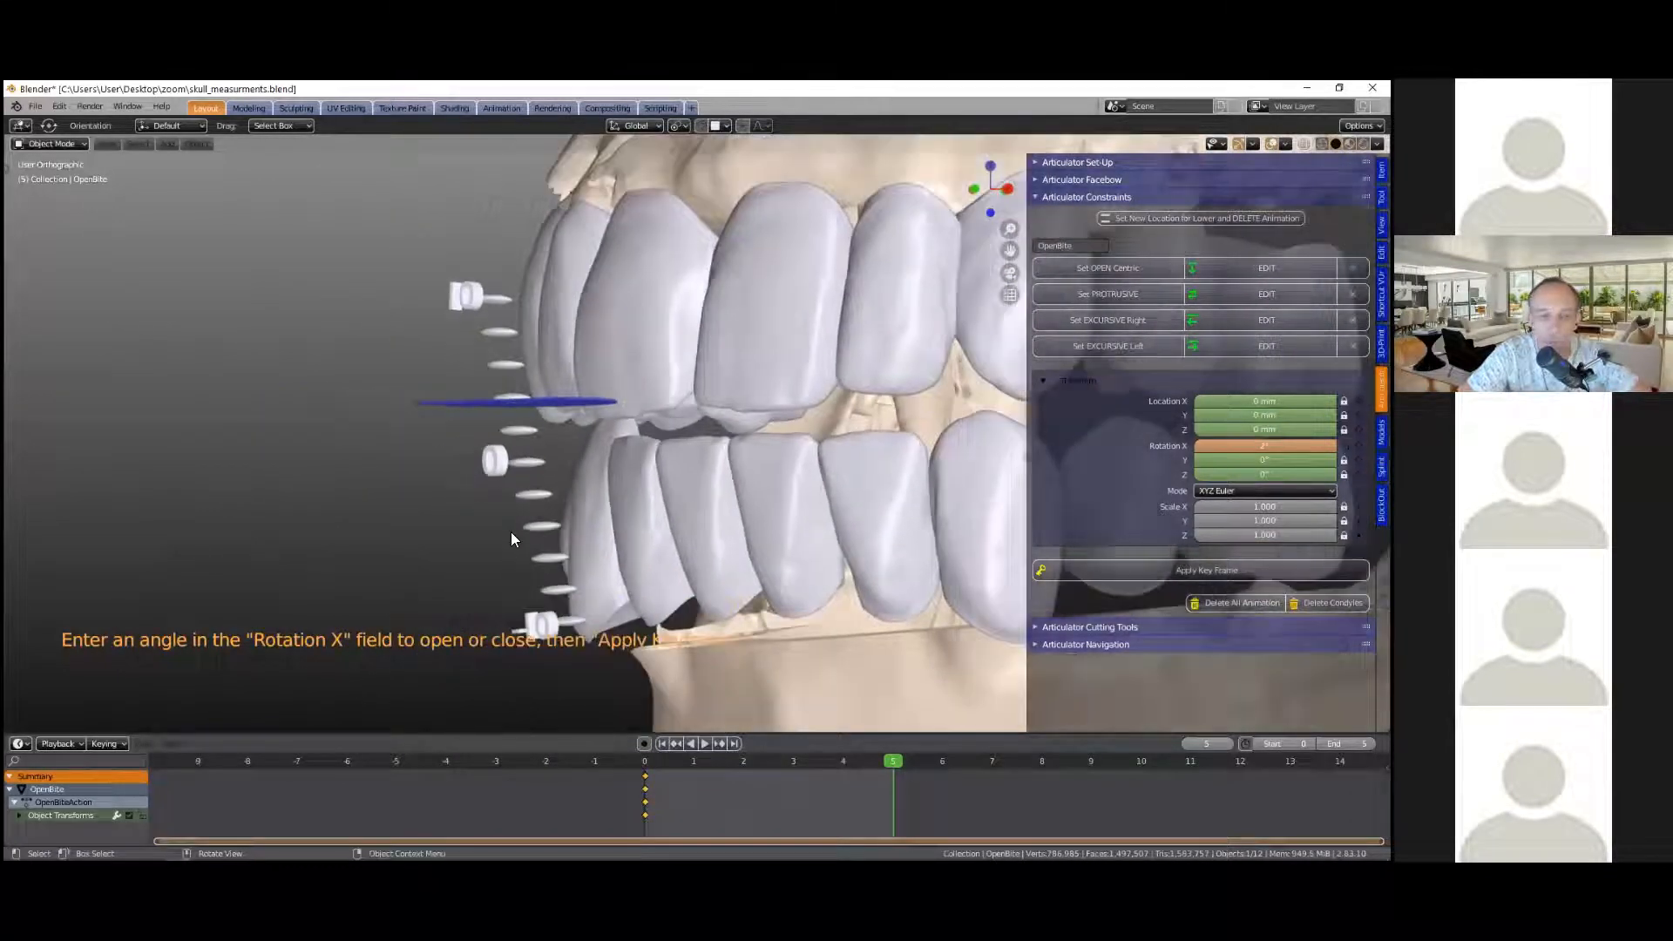
pyautogui.scroll(3, 497, 514)
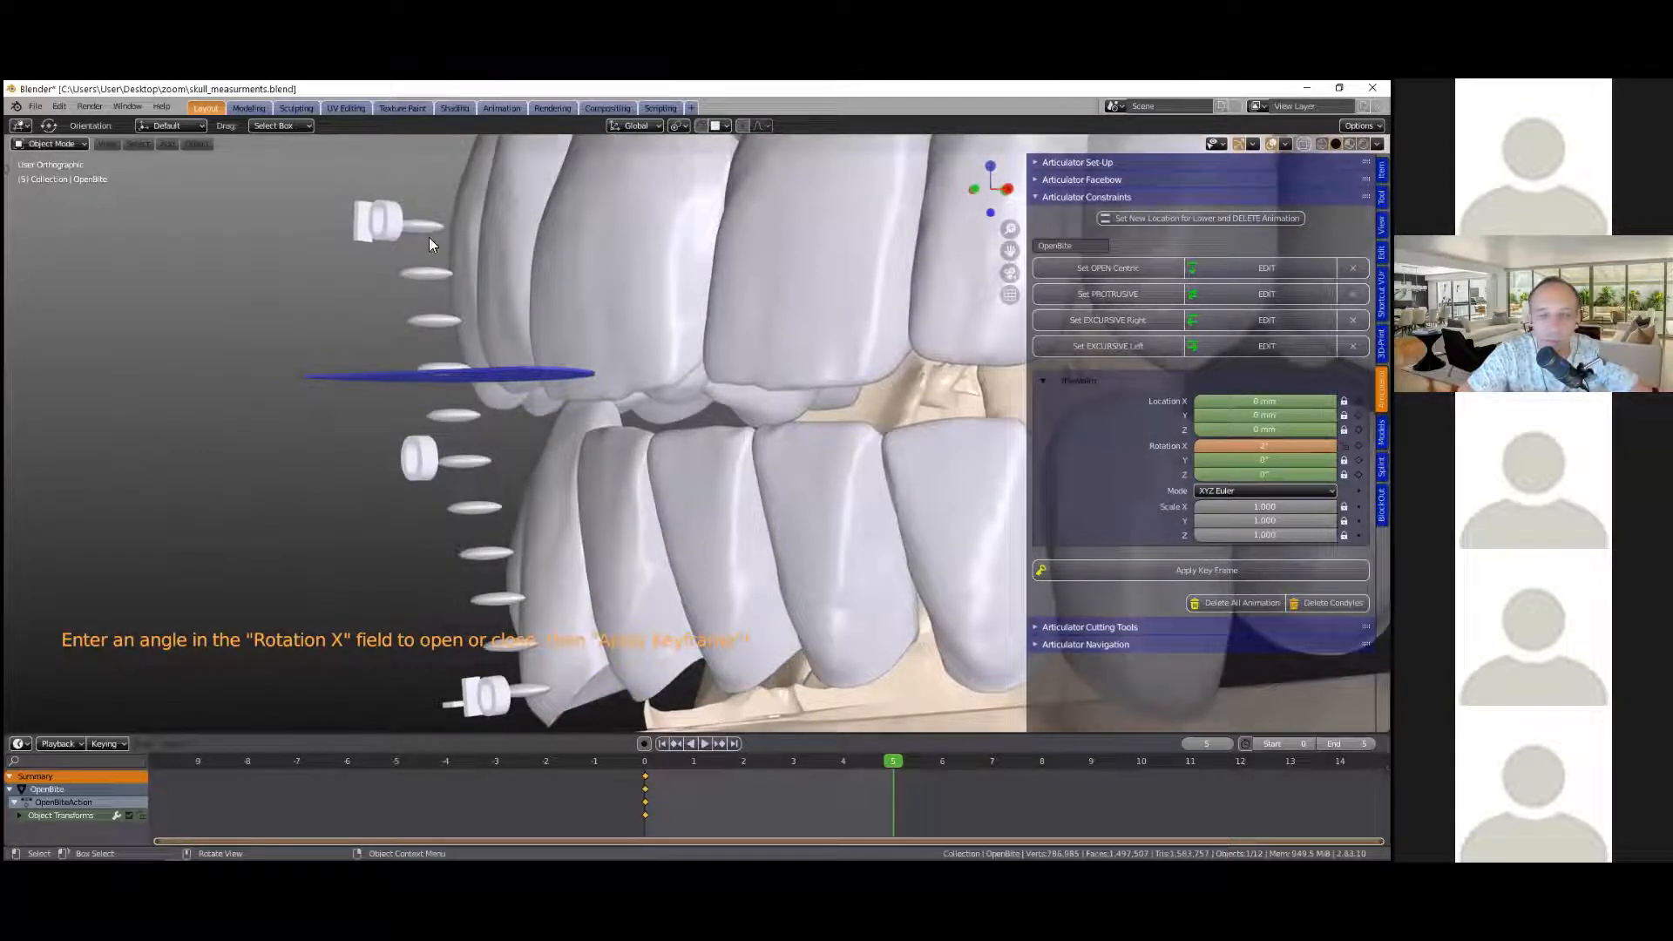
pyautogui.scroll(-4, 647, 433)
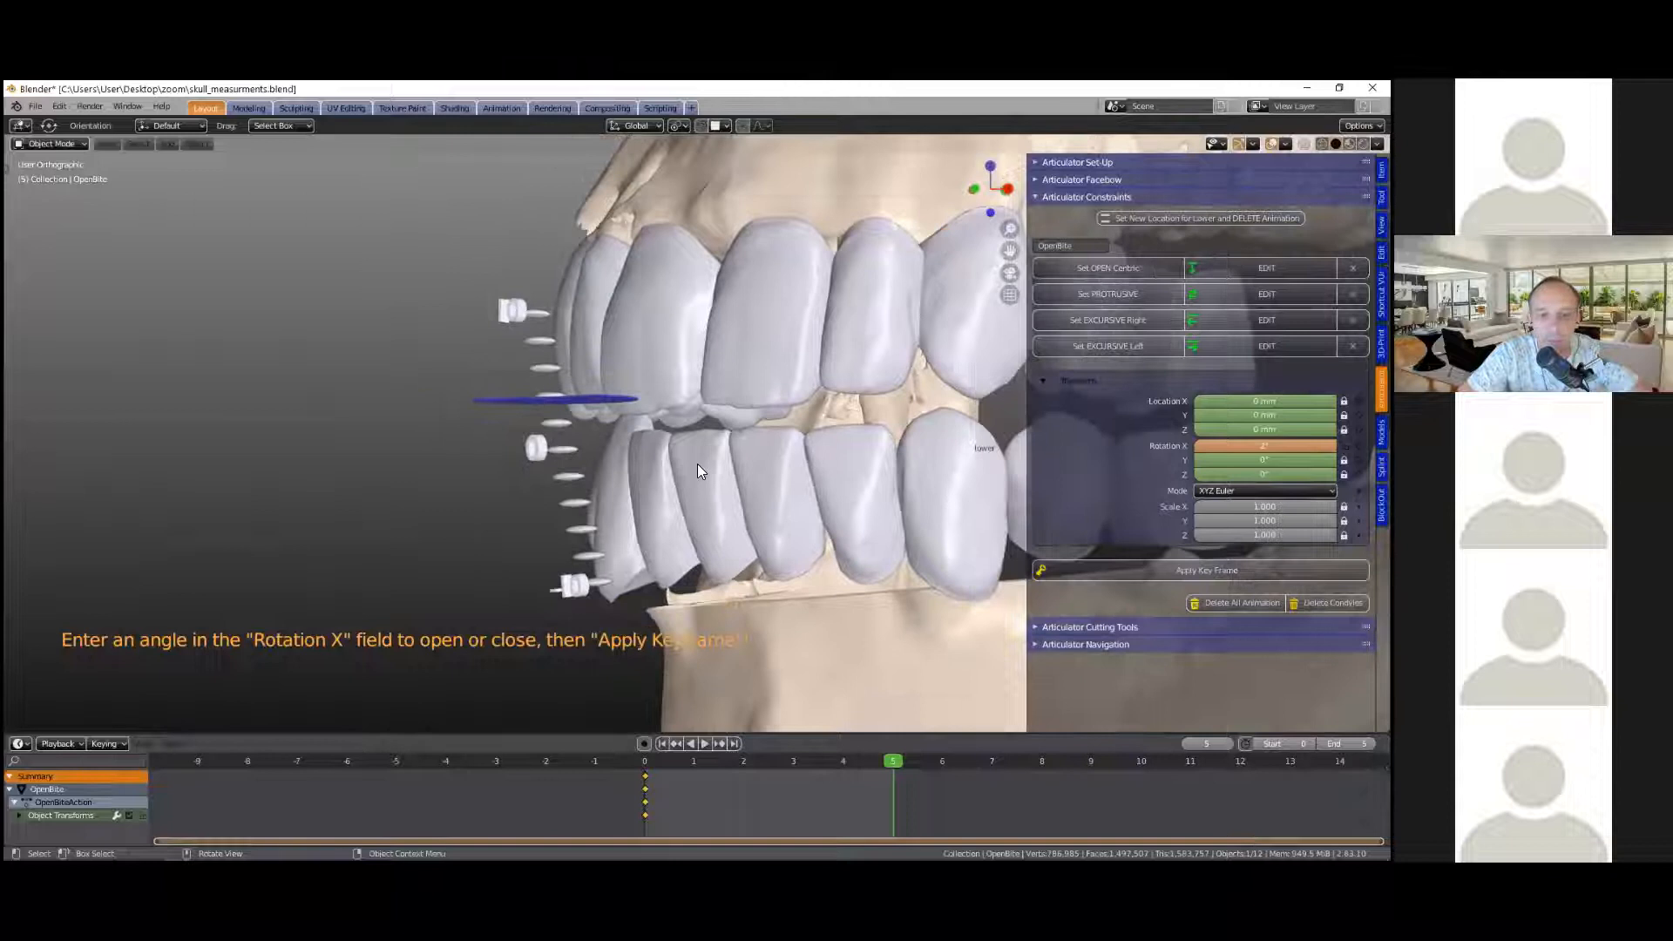
pyautogui.moveTo(666, 457); pyautogui.dragTo(929, 481, button='middle')
pyautogui.press('shift')
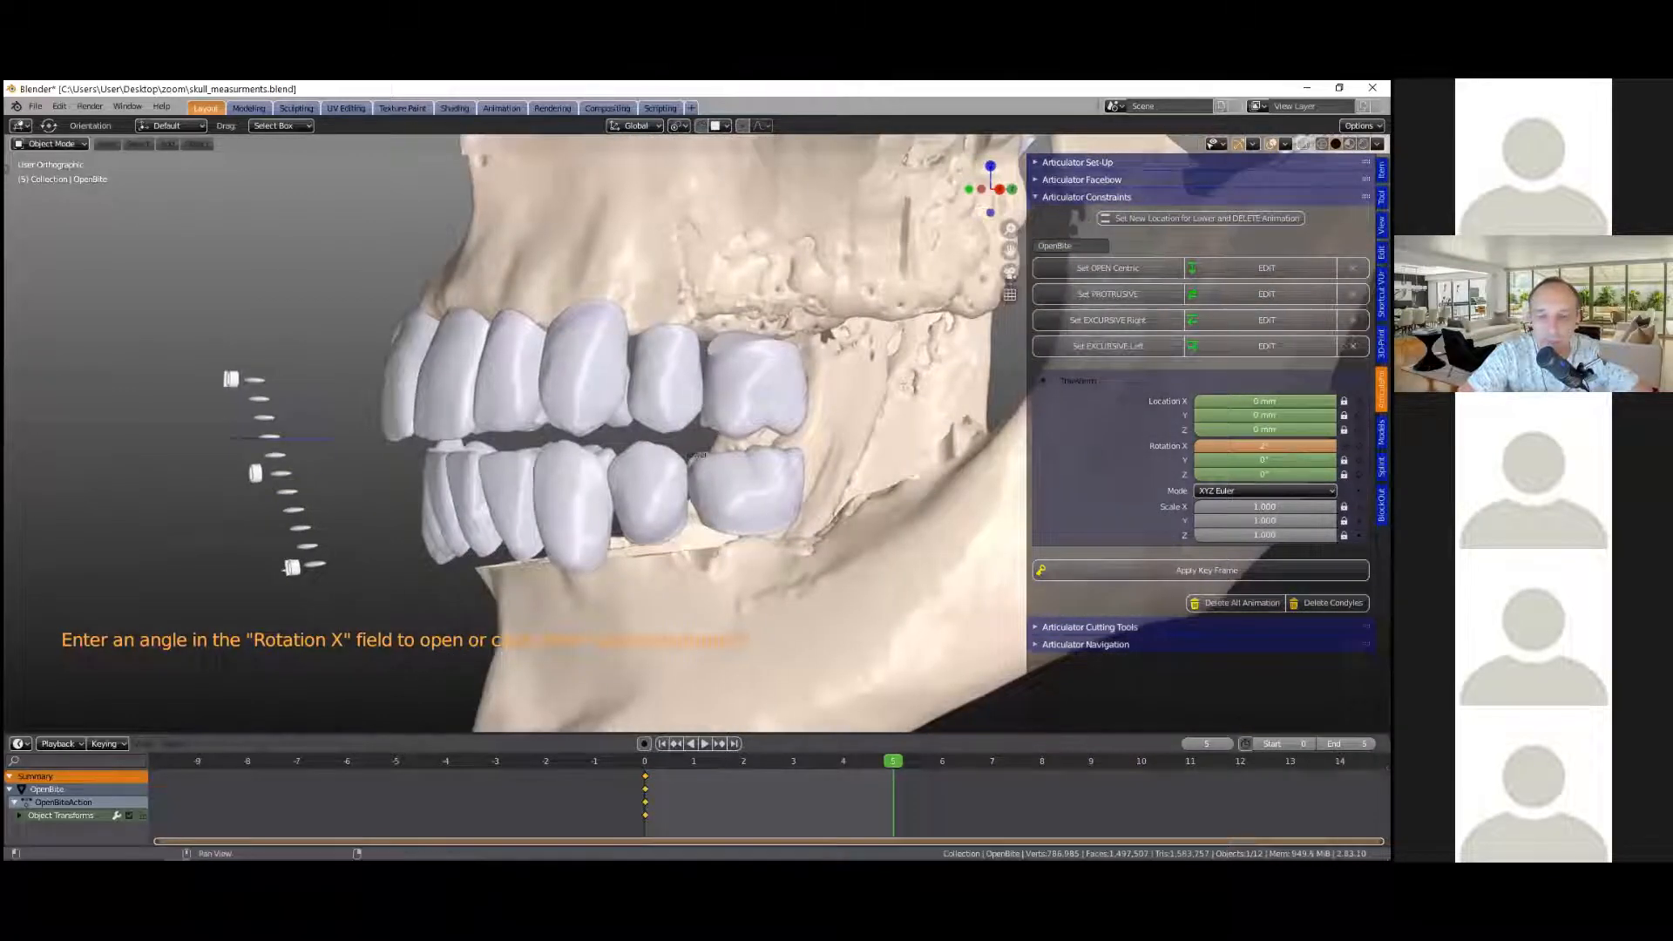
# Step: Apply a key frame for the jaw opening at frame 5 and play the animation
pyautogui.click(1207, 570)
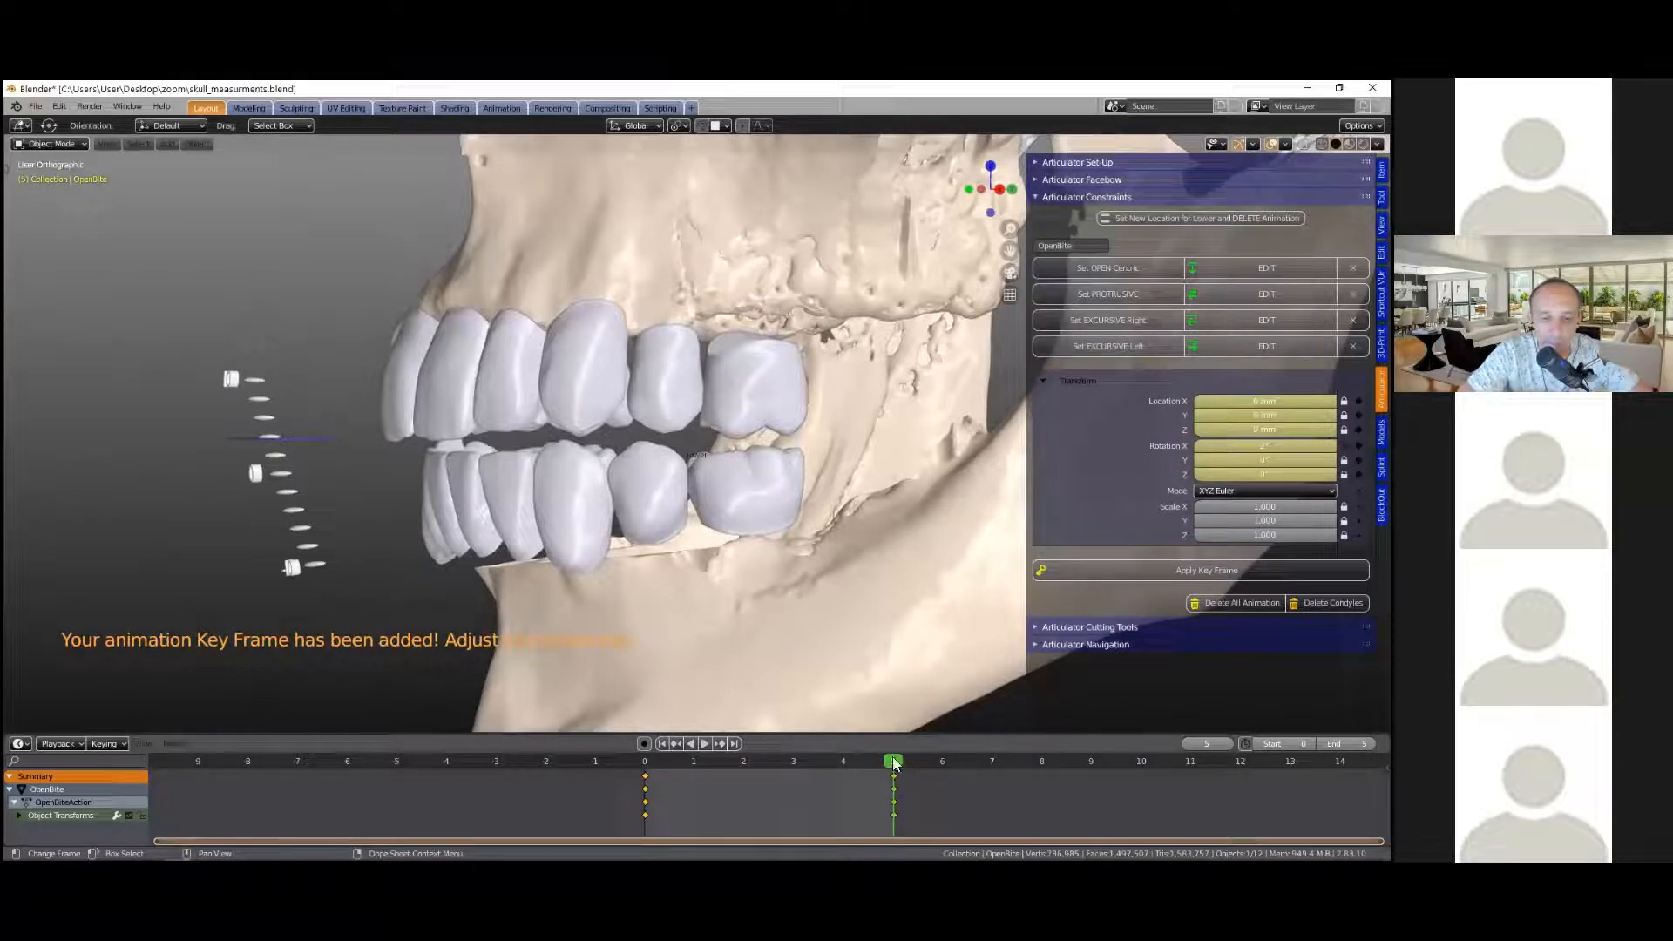
pyautogui.press('space')
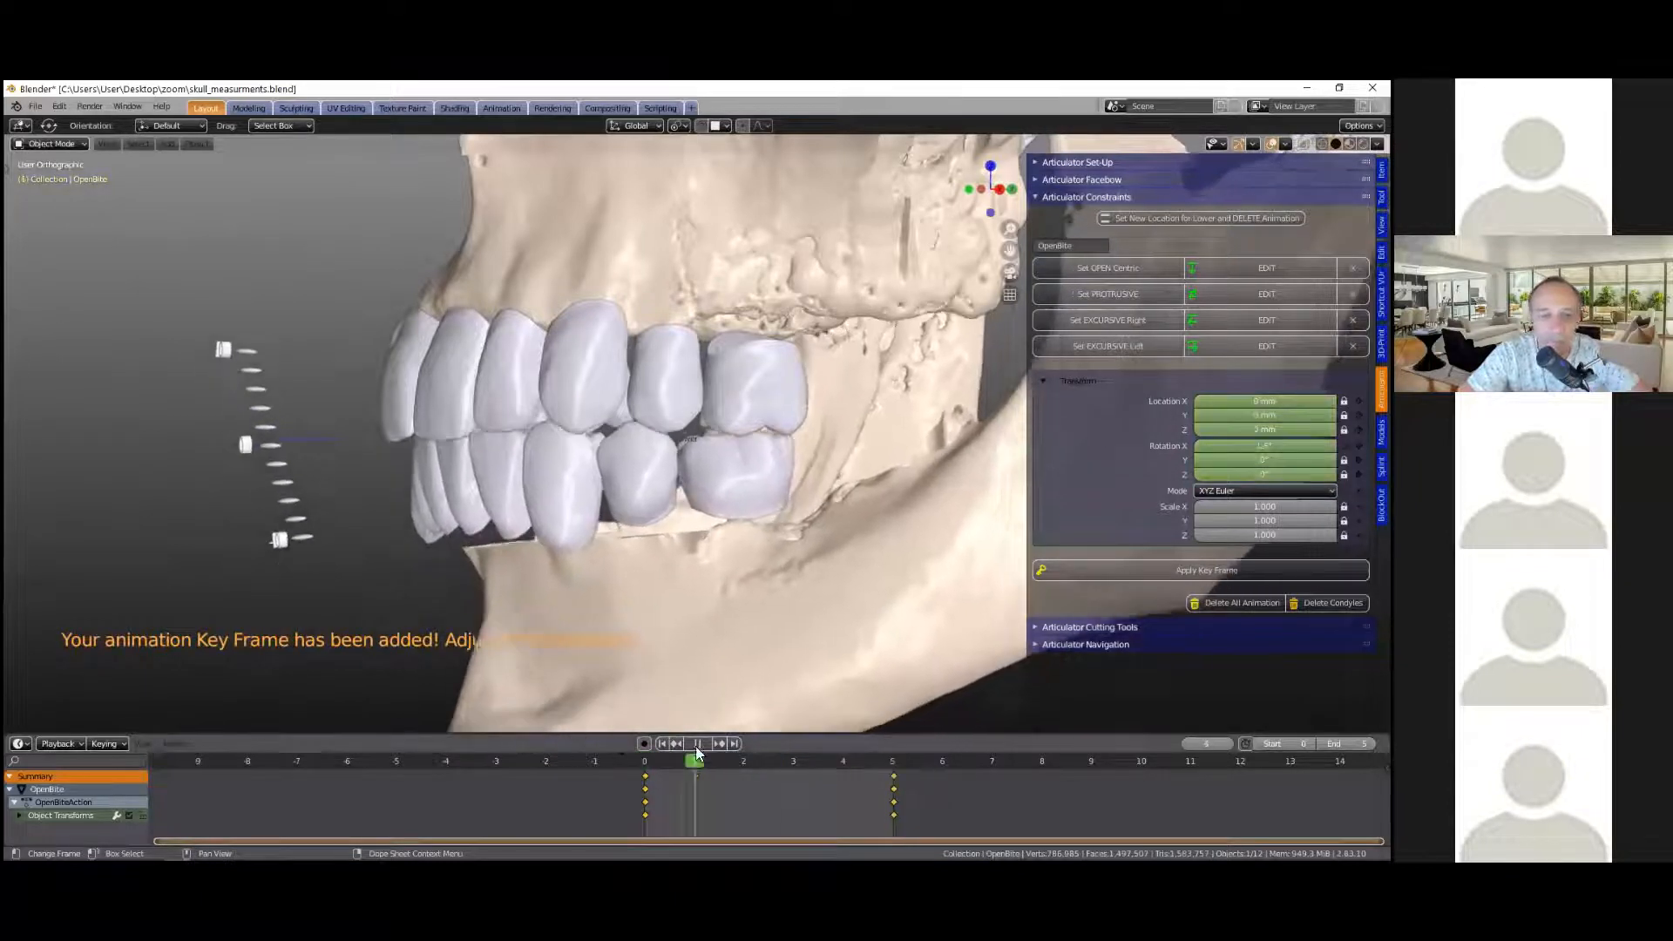
# Step: Stop playback, set up the protrusive movement, move its control forward along the condylar guidance, and slightly adjust the X rotation at frame 5
pyautogui.press('space')
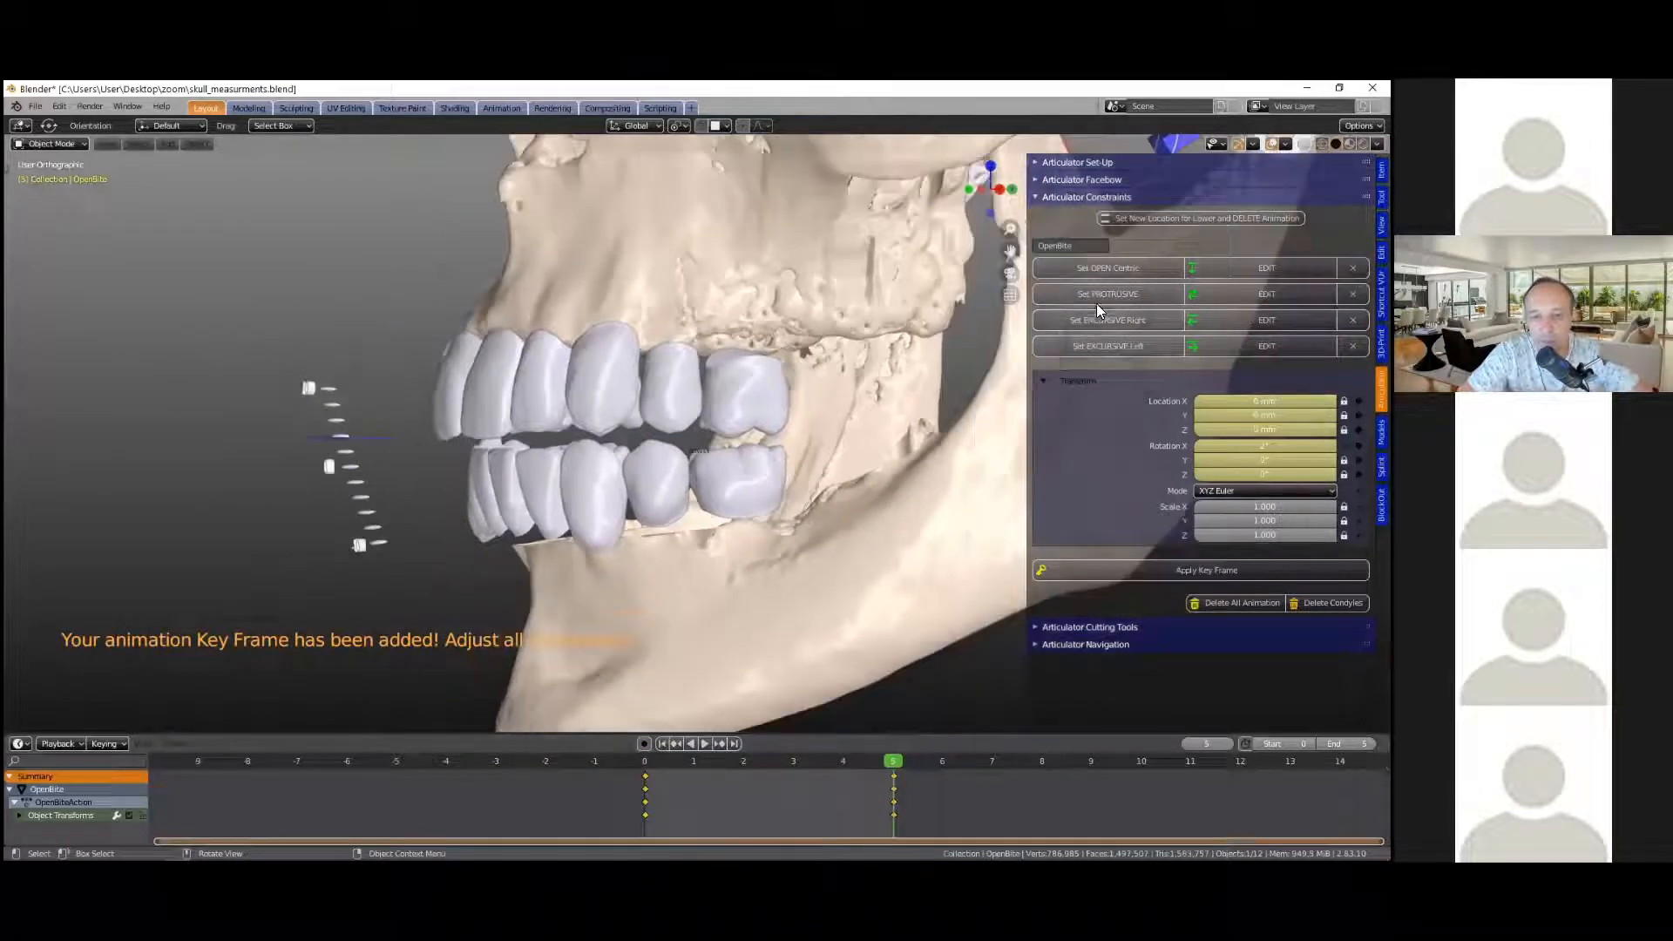
pyautogui.click(1102, 293)
pyautogui.moveTo(902, 397); pyautogui.dragTo(841, 310, button='middle')
pyautogui.moveTo(840, 311); pyautogui.dragTo(819, 321)
pyautogui.moveTo(664, 483); pyautogui.dragTo(728, 493, button='middle')
pyautogui.moveTo(1264, 446); pyautogui.dragTo(1270, 445)
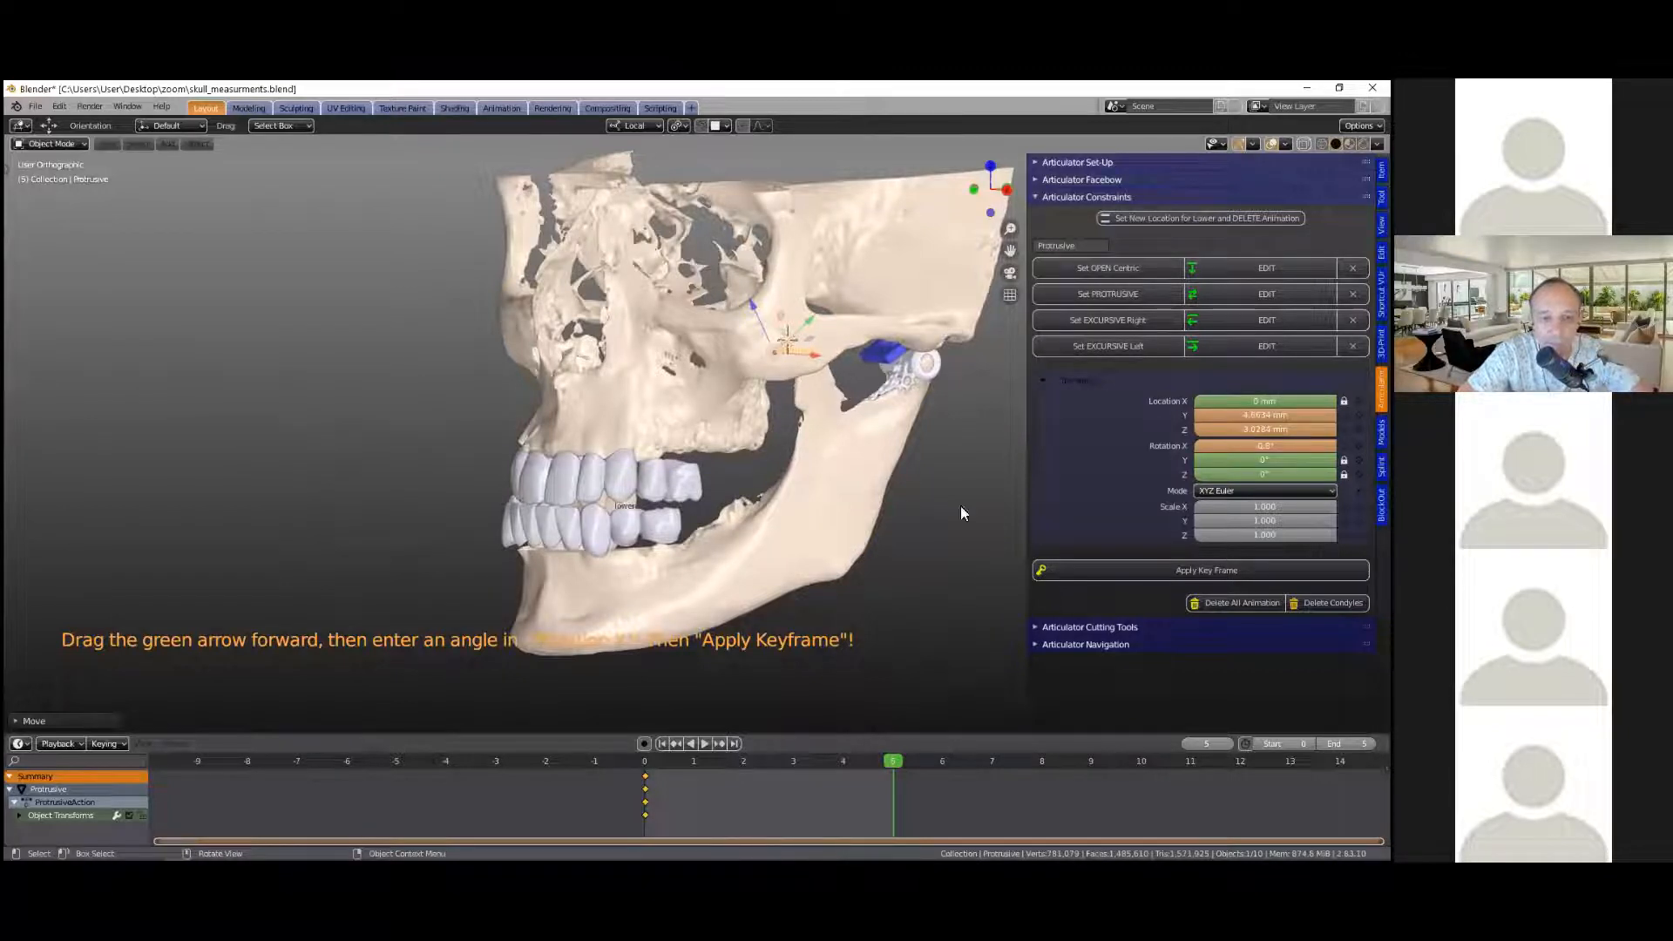
# Step: Apply a key frame for the protrusive movement at frame 5 and play the animation briefly to check it
pyautogui.click(1207, 570)
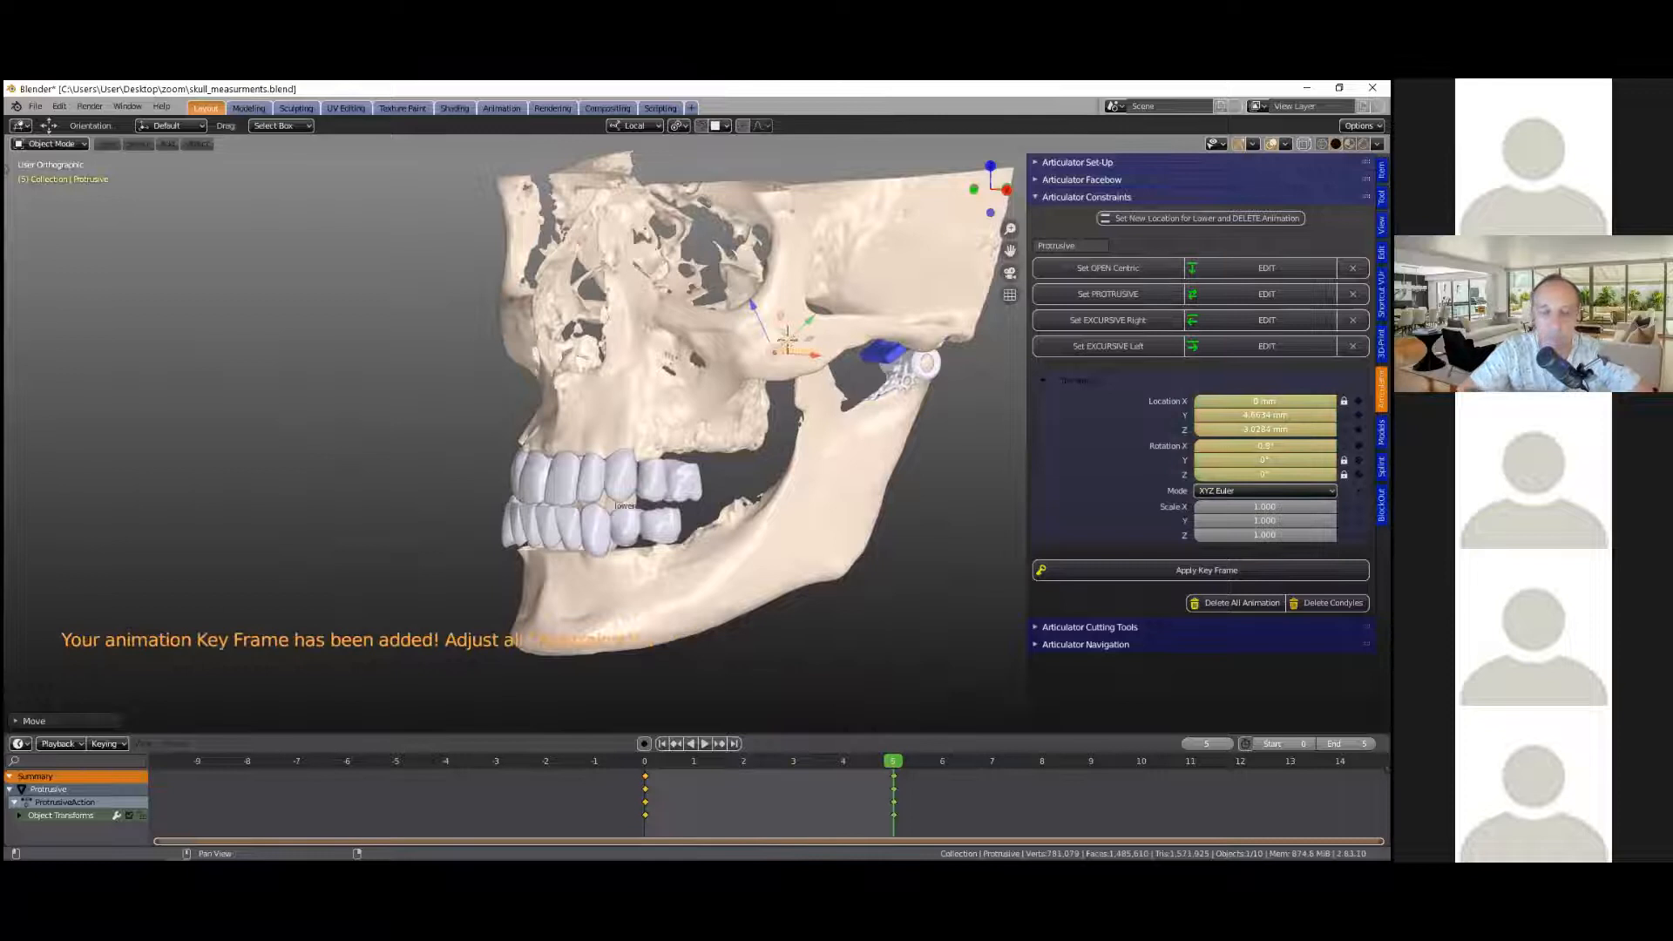
pyautogui.click(704, 743)
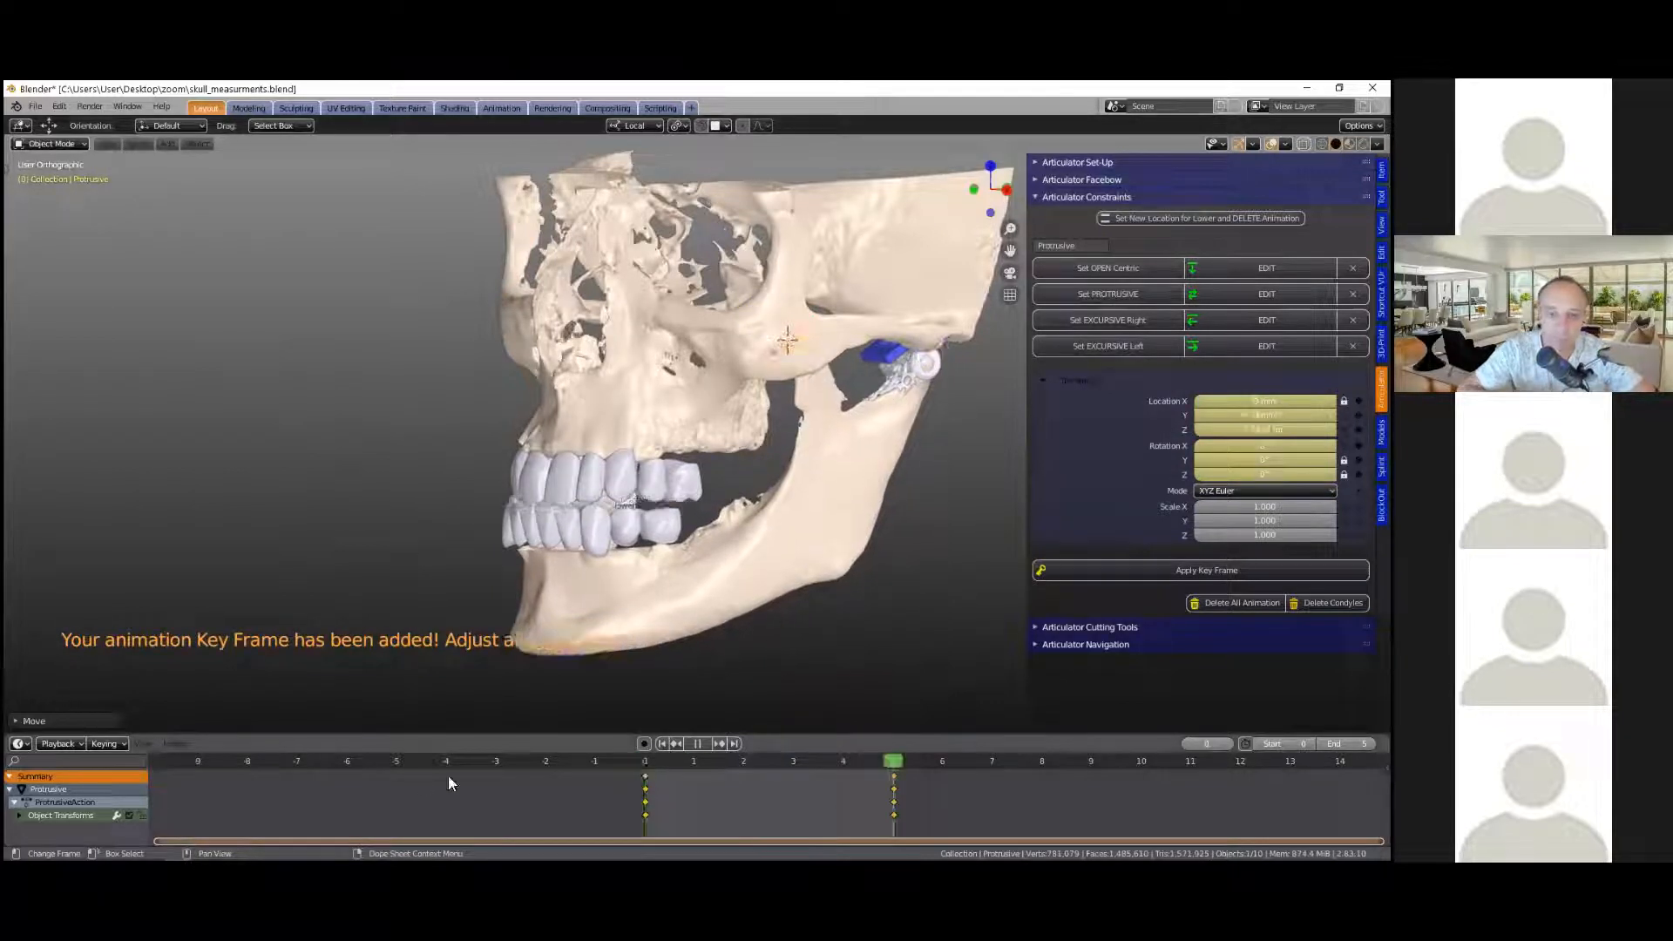
pyautogui.press('space')
pyautogui.moveTo(767, 499); pyautogui.dragTo(835, 484, button='middle')
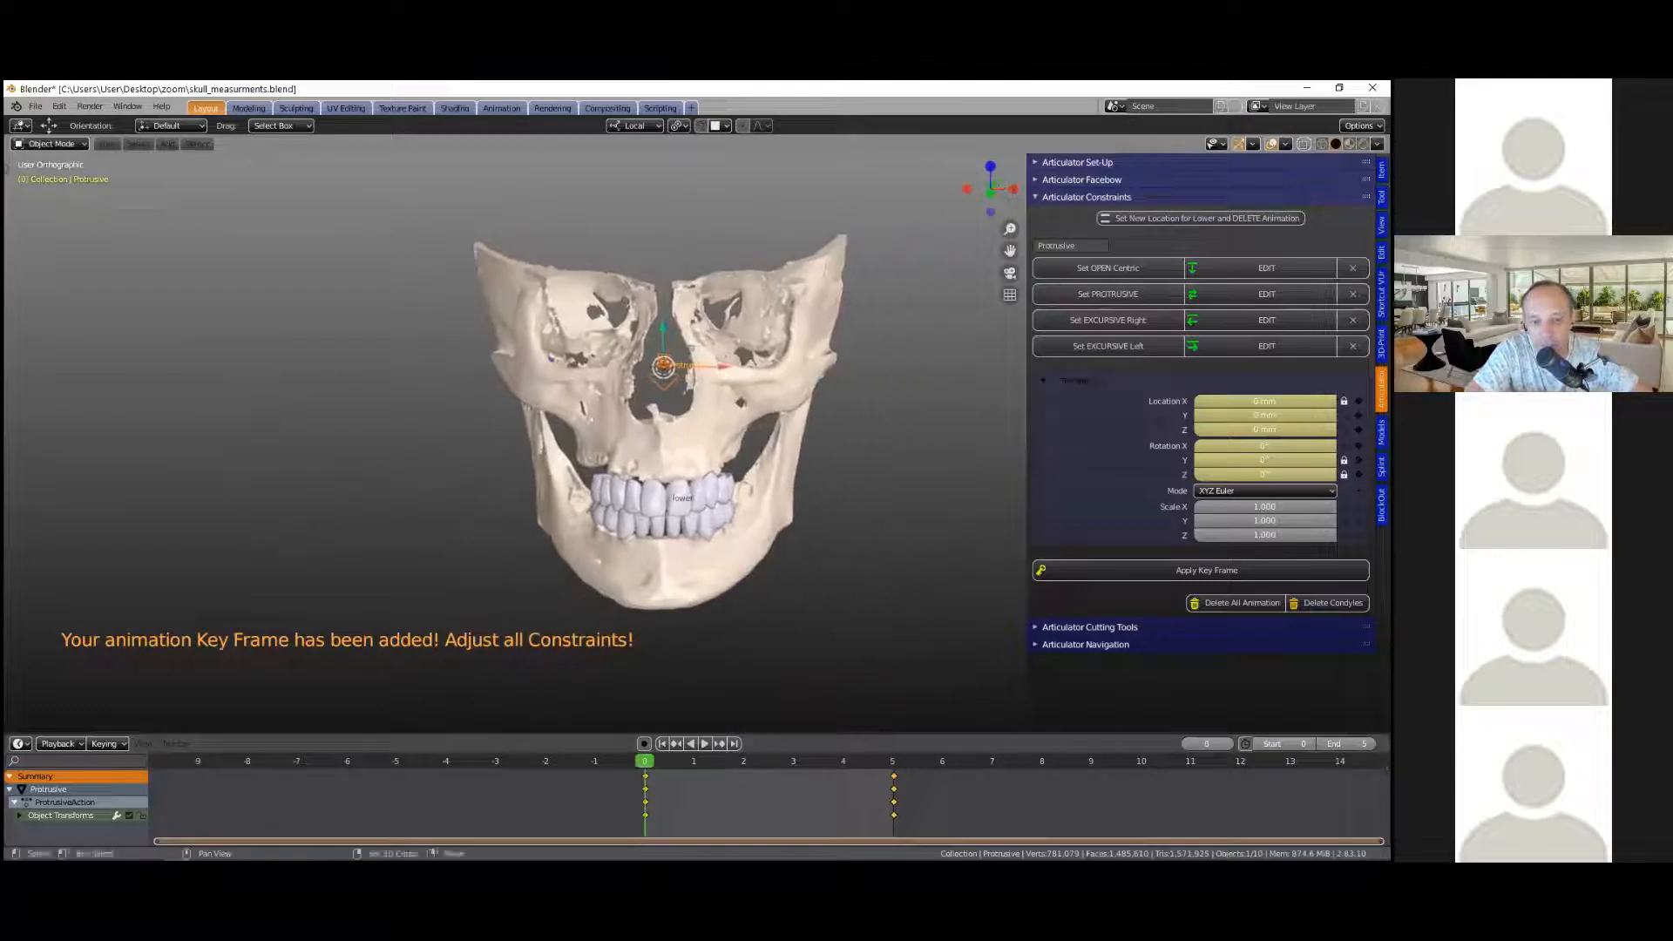
# Step: Set up the right excursive movement at frame 5 with a small negative Z rotation and a slight positive X rotation that separates the teeth
pyautogui.click(1123, 319)
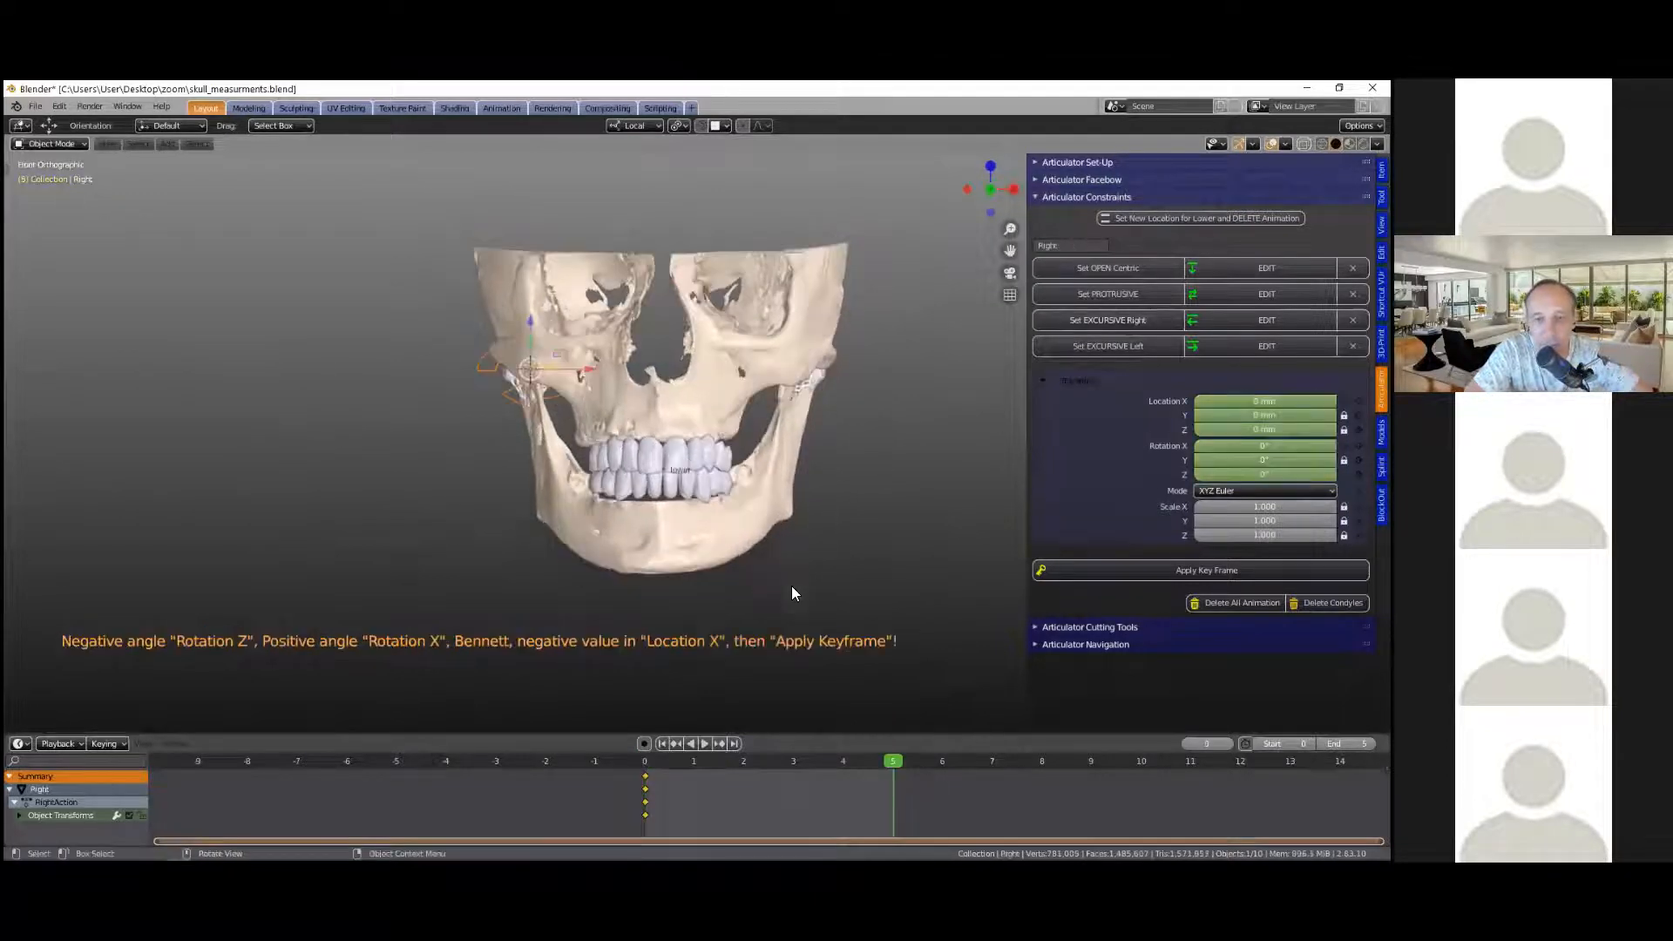
pyautogui.moveTo(1264, 474); pyautogui.dragTo(1248, 474)
pyautogui.scroll(4, 813, 500)
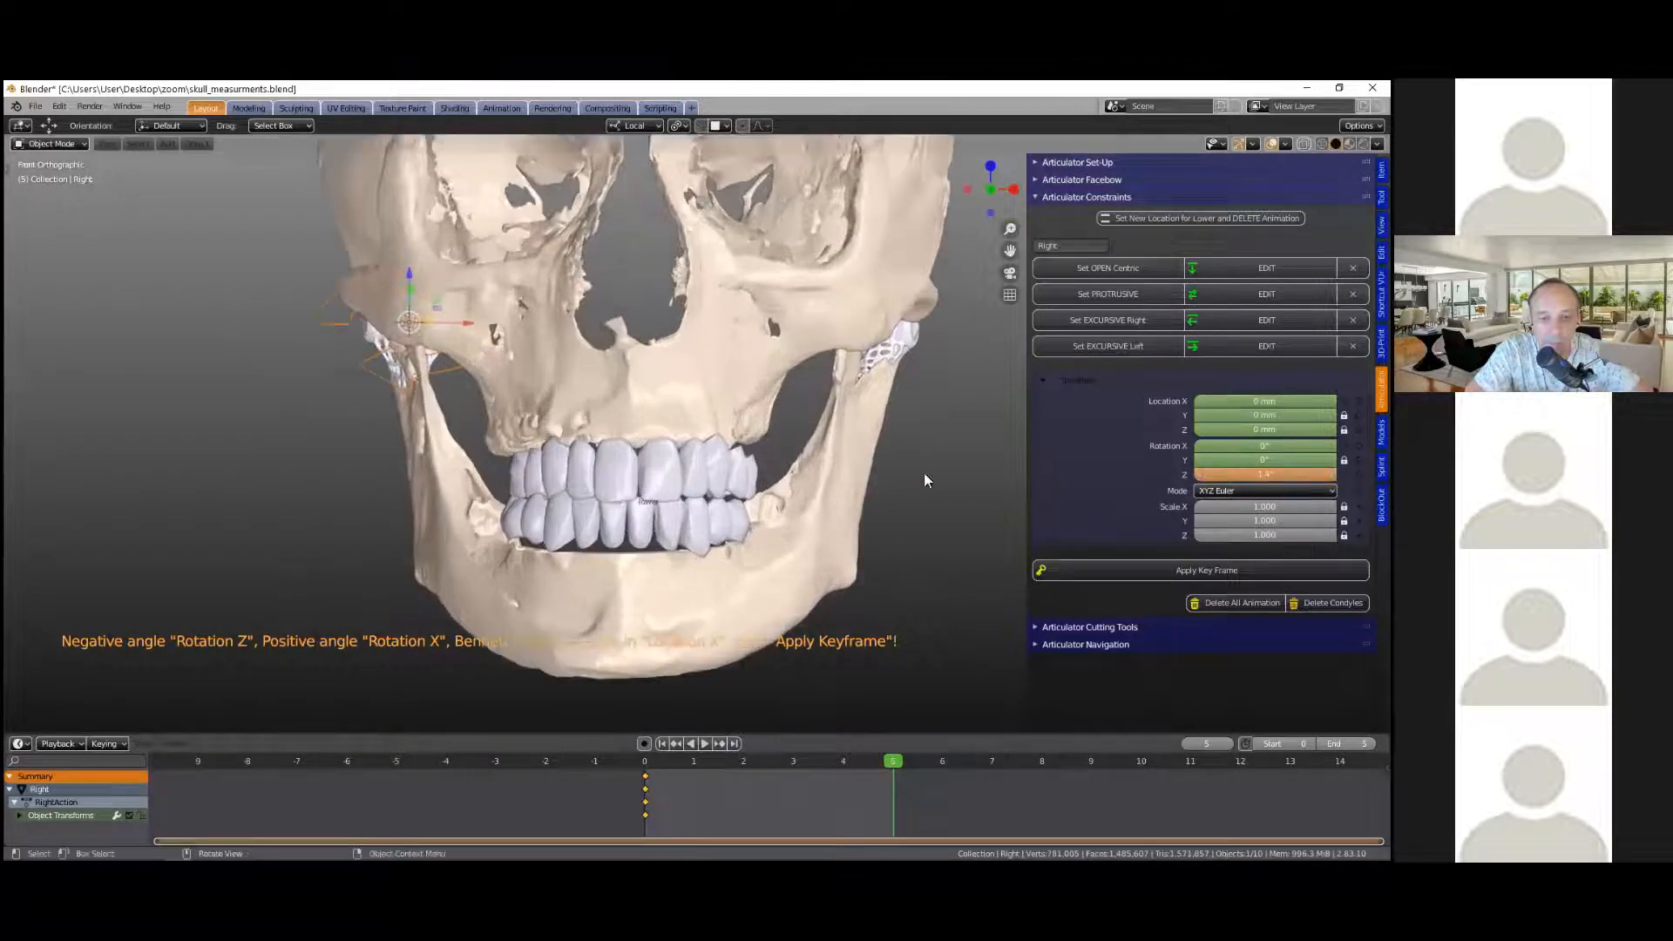
pyautogui.scroll(1, 813, 501)
pyautogui.scroll(1, 700, 429)
pyautogui.moveTo(1264, 445); pyautogui.dragTo(1272, 445)
pyautogui.scroll(-4, 637, 450)
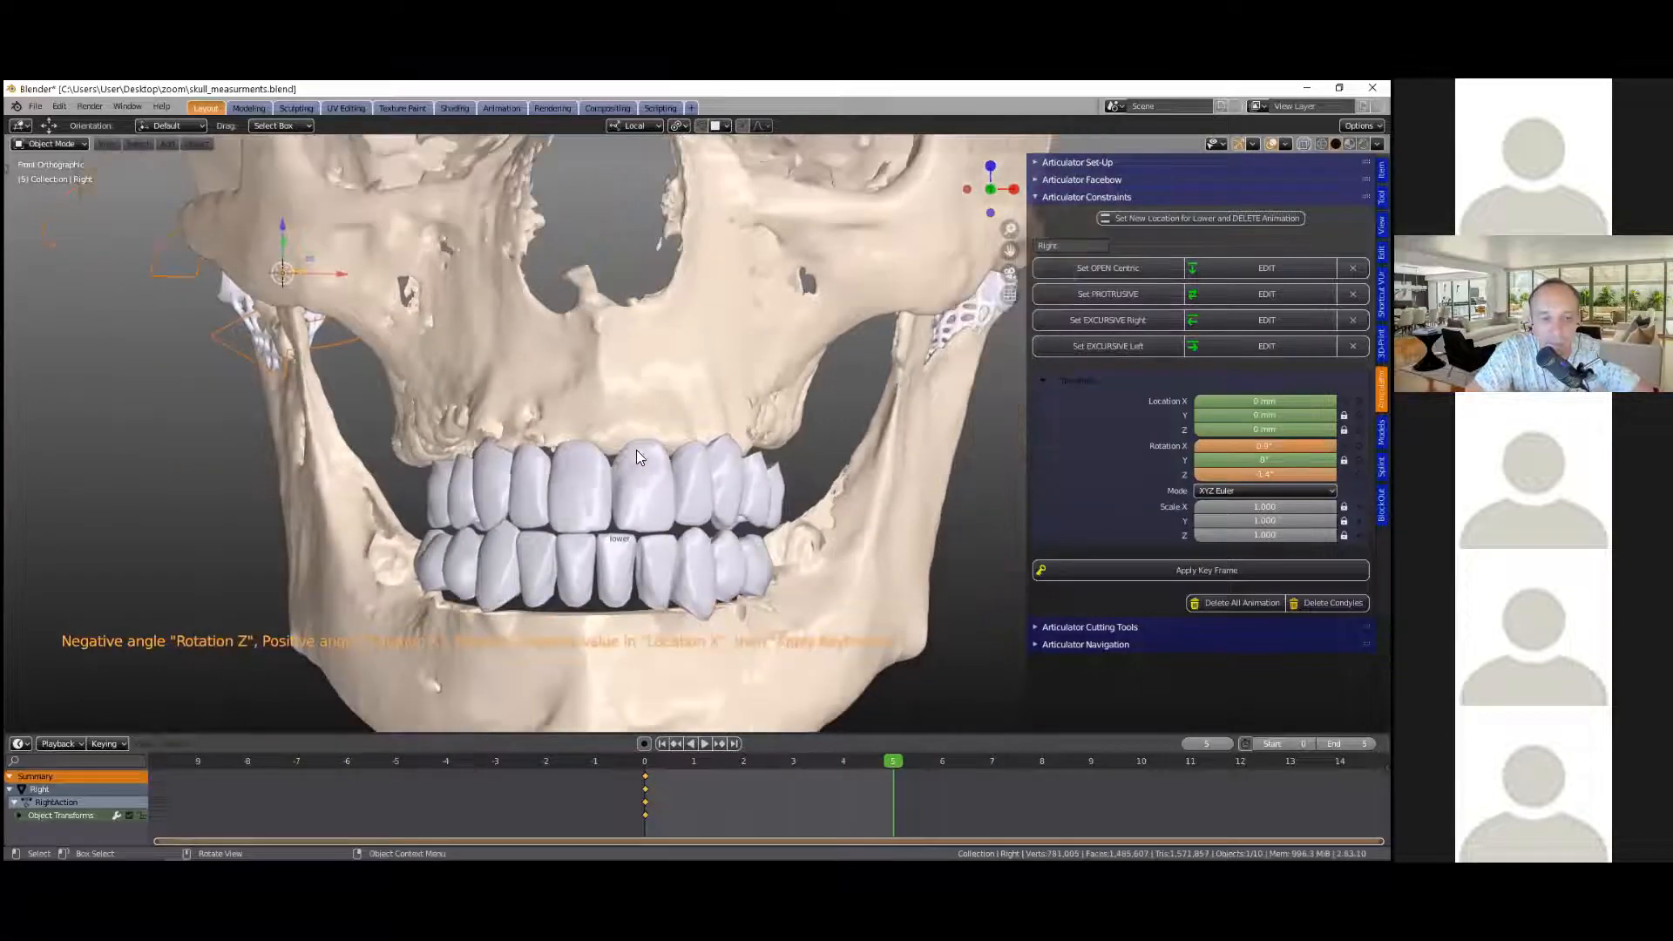
# Step: Set the Right control's X location to -1 mm for the Bennett shift and apply the right excursive key frame
pyautogui.click(1264, 401)
pyautogui.write('1')
pyautogui.press('Return')
pyautogui.moveTo(488, 368); pyautogui.dragTo(610, 365, button='middle')
pyautogui.moveTo(1265, 401); pyautogui.dragTo(1229, 401)
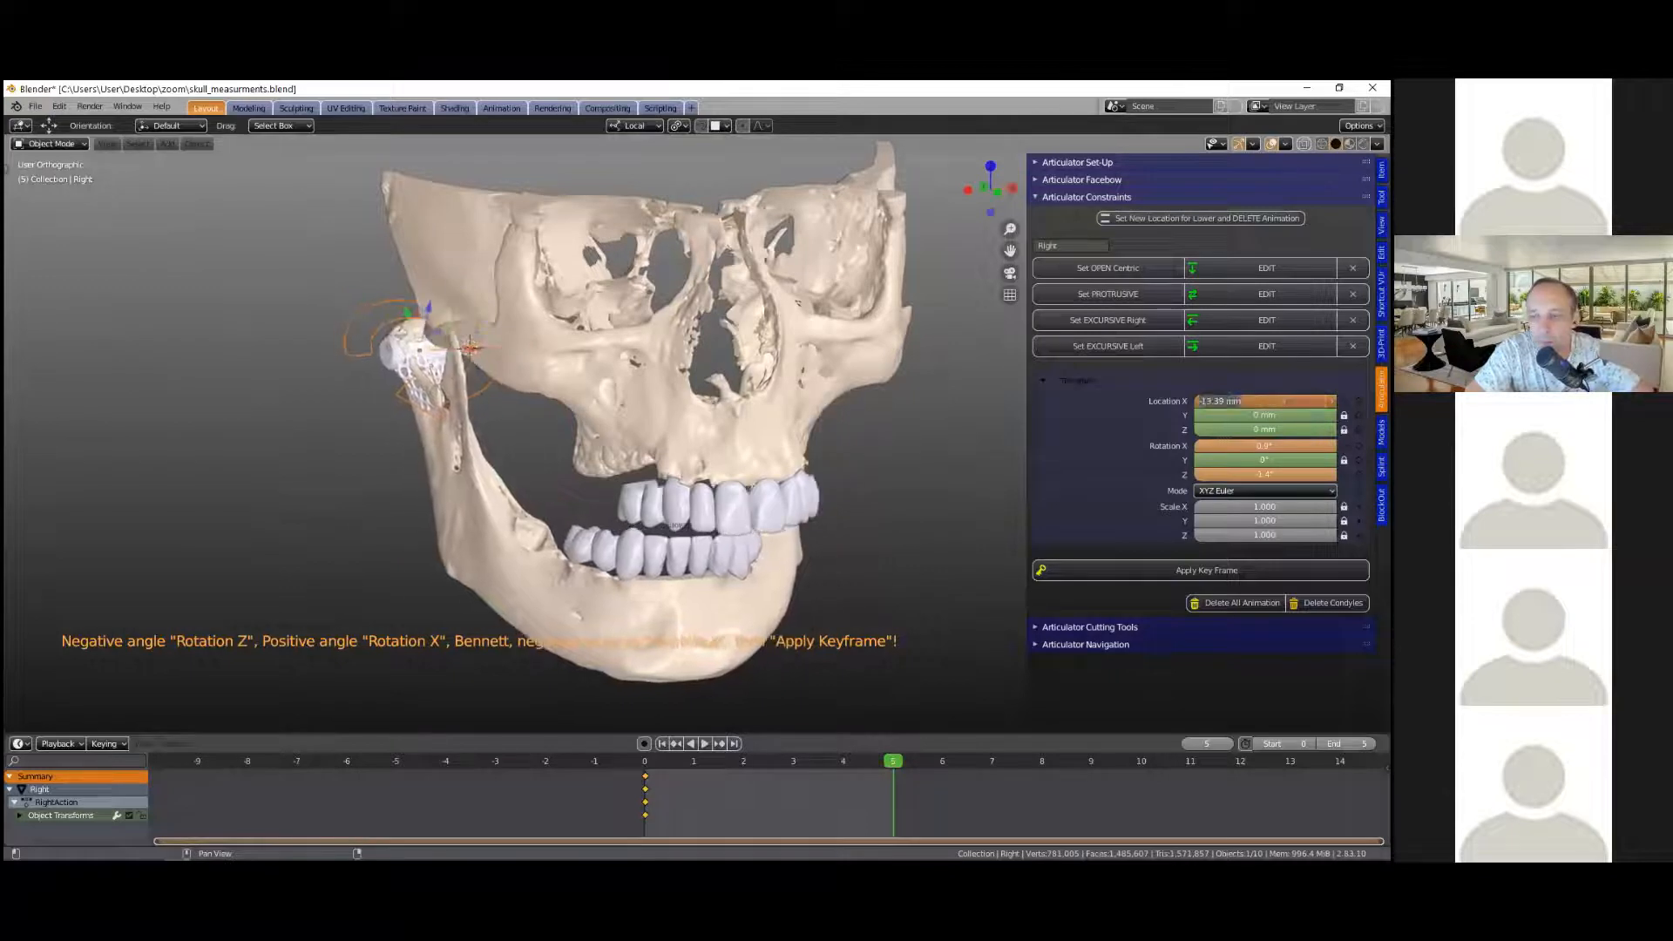
pyautogui.press('Return')
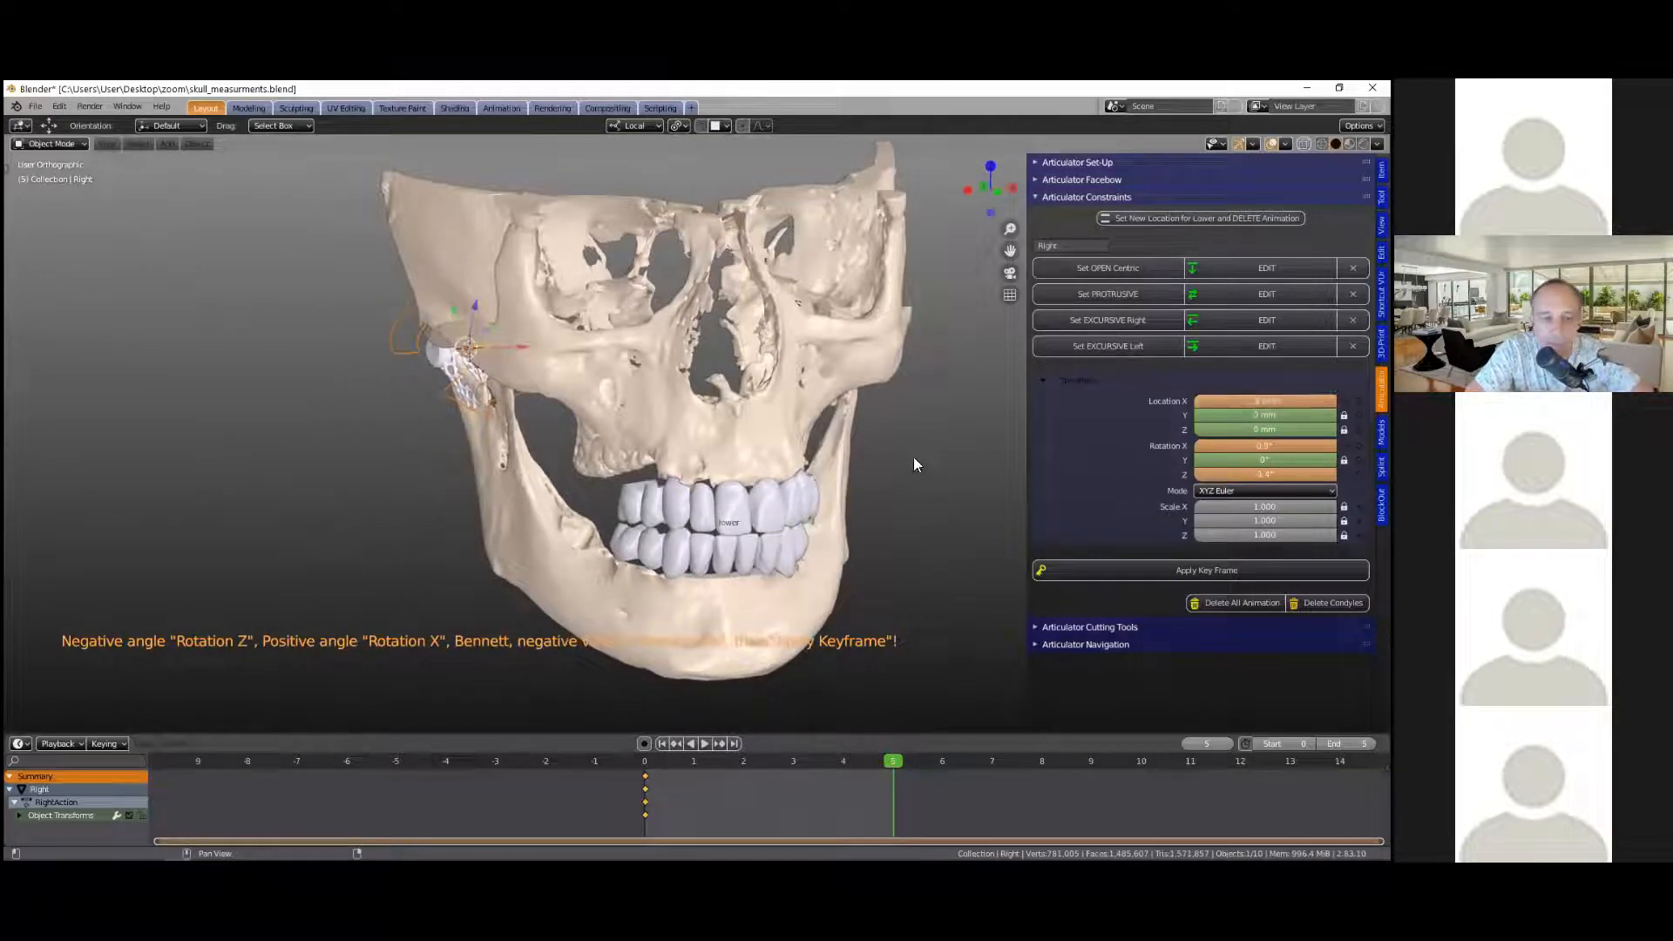
pyautogui.moveTo(992, 536); pyautogui.dragTo(988, 532, button='middle')
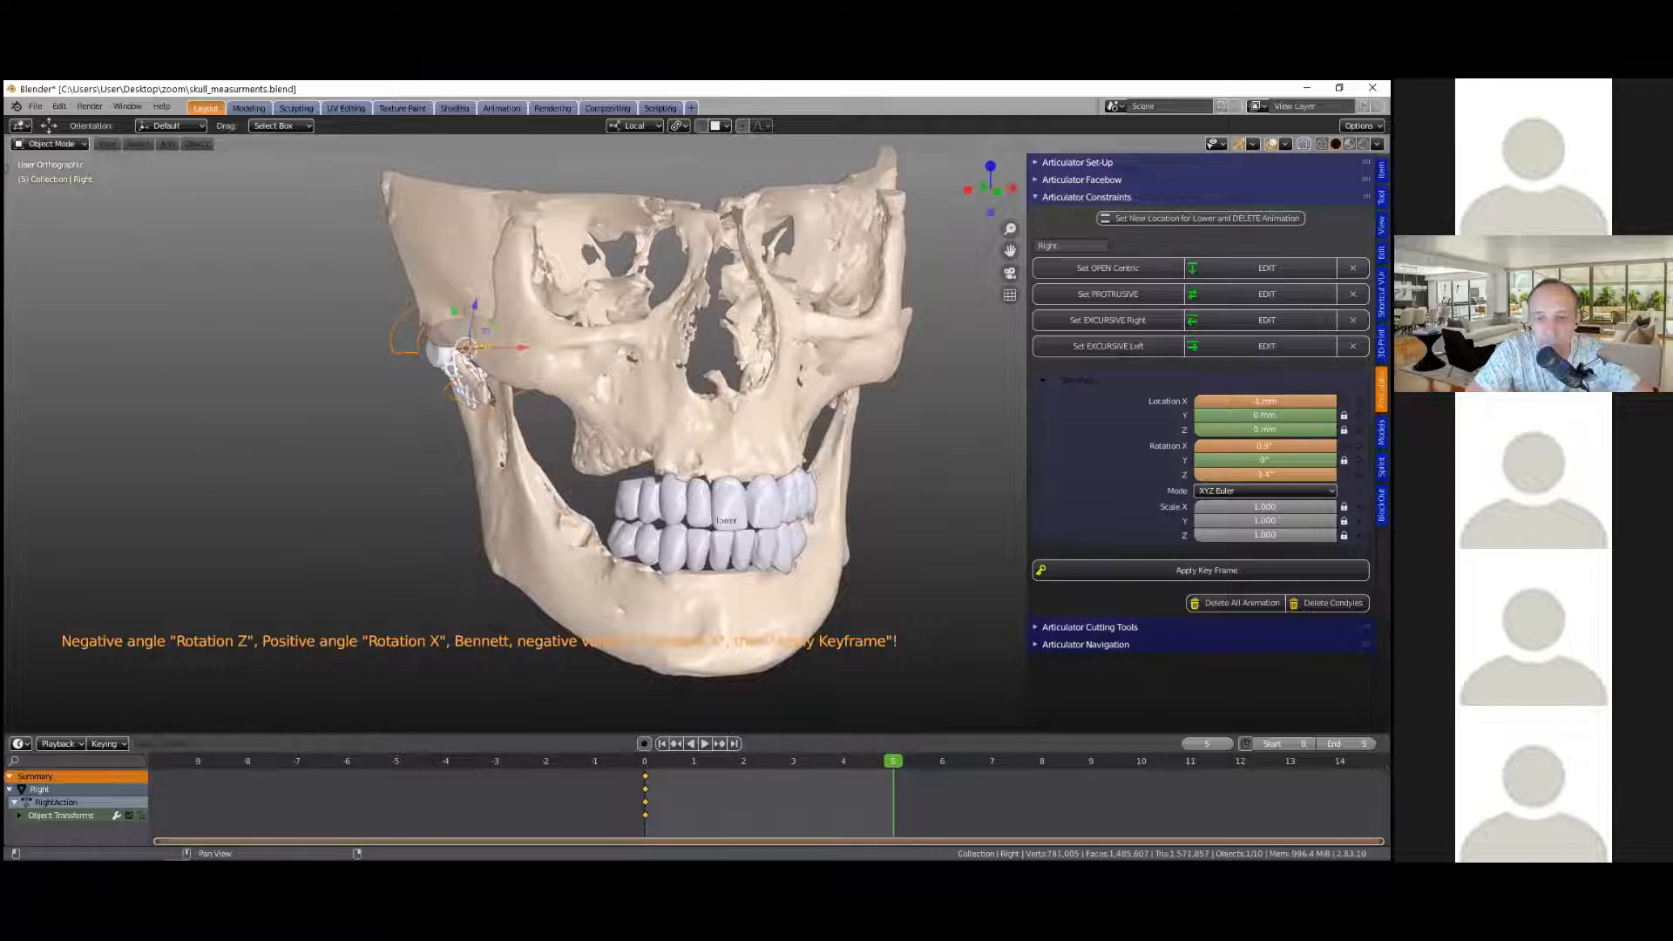
pyautogui.click(1200, 570)
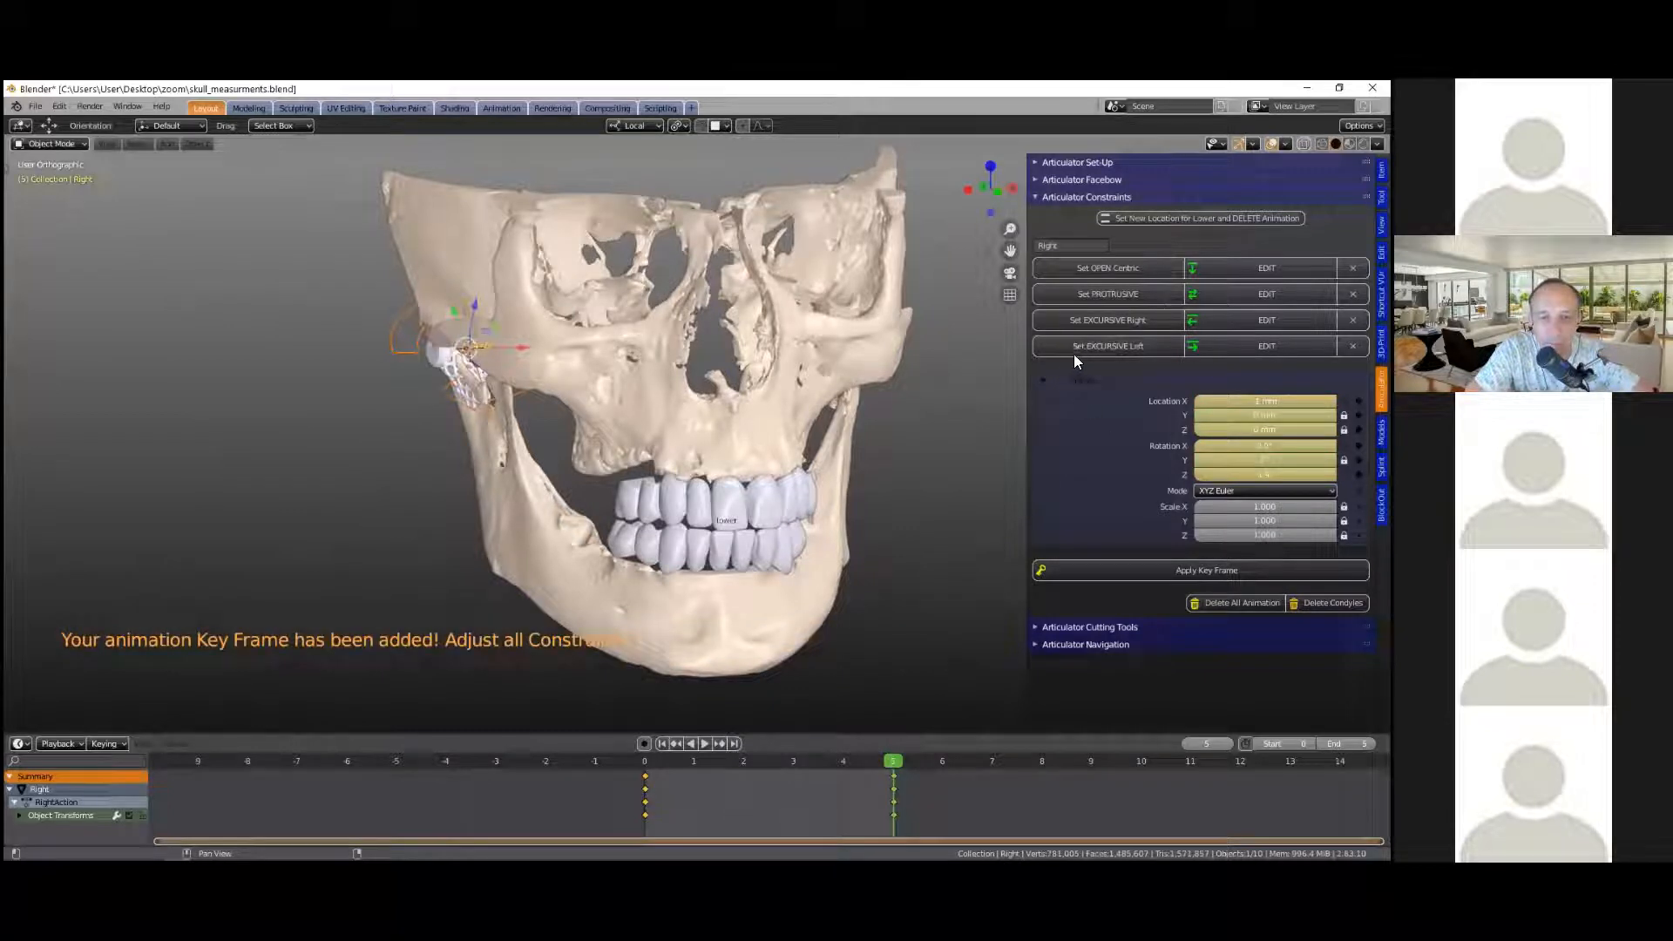
# Step: Set up the left excursive movement and set the Left control's X location to 1 mm for the Bennett shift
pyautogui.click(1098, 346)
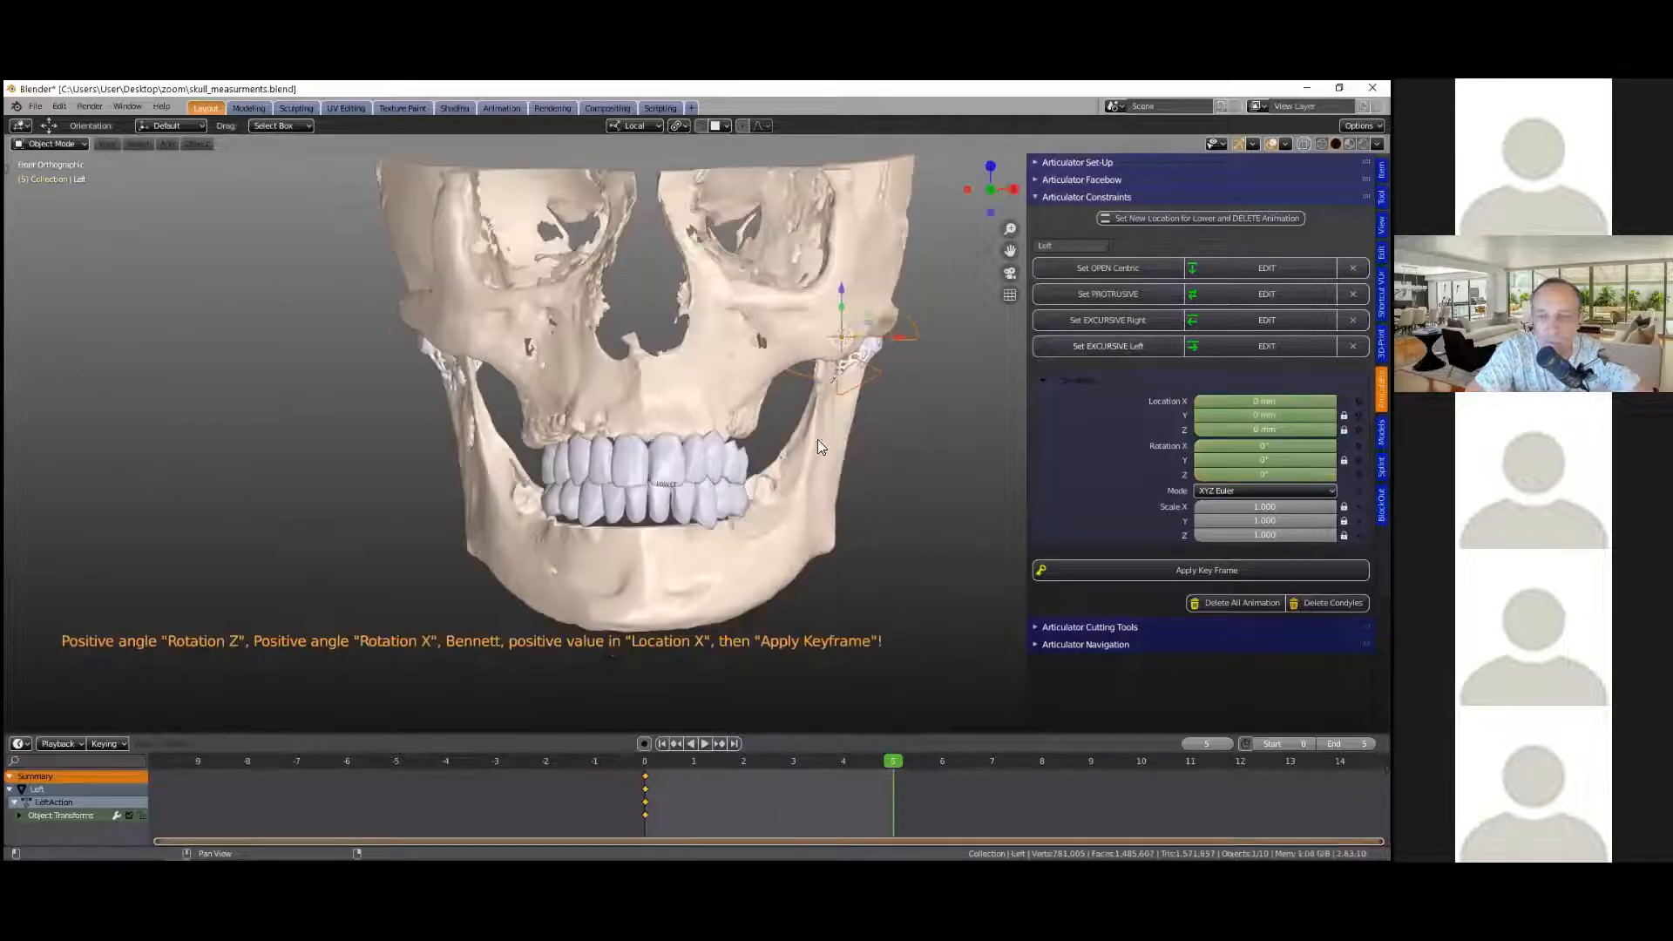
pyautogui.keyDown('shift'); pyautogui.moveTo(666, 483); pyautogui.dragTo(528, 517, button='middle'); pyautogui.keyUp('shift')
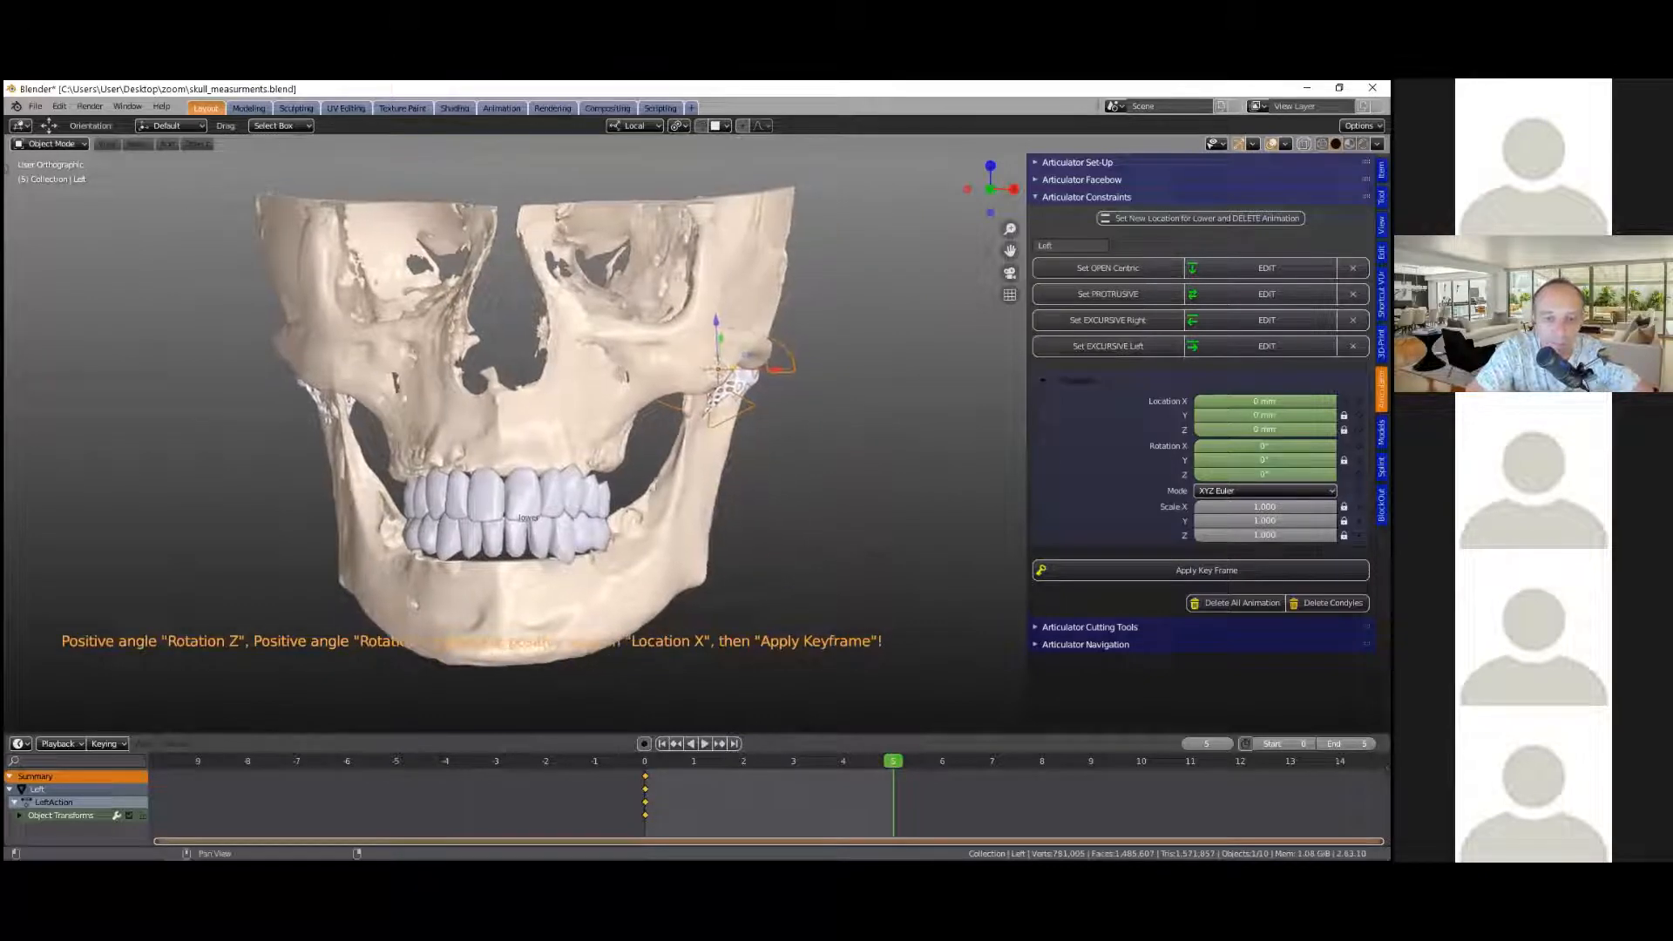
pyautogui.press('Return')
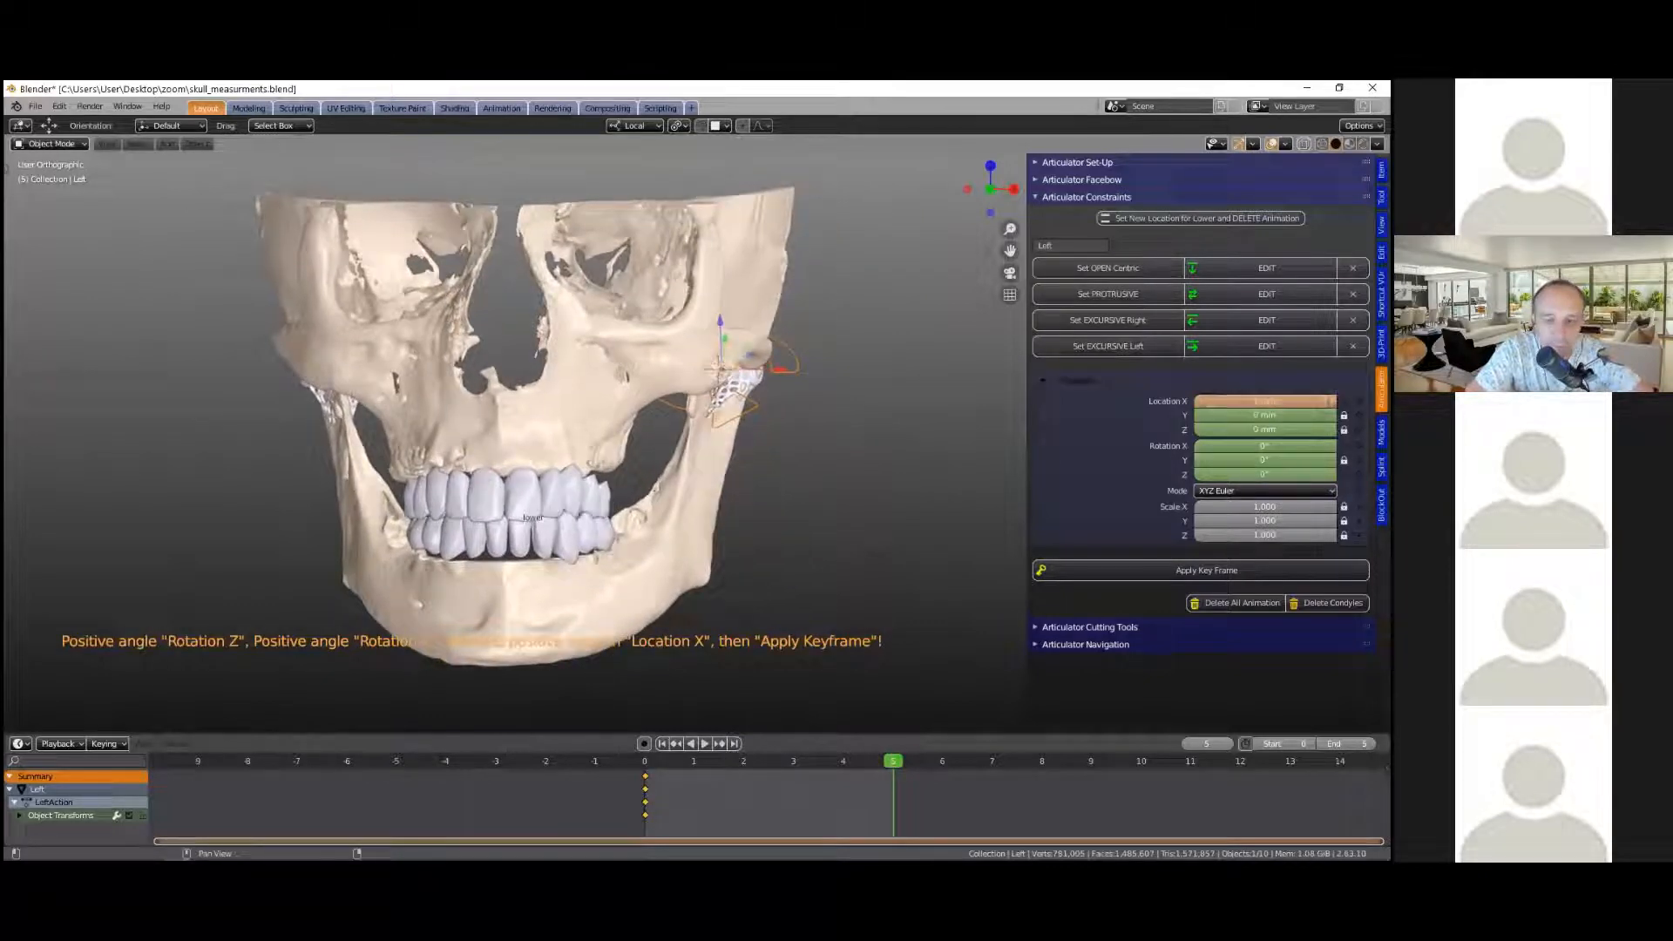
# Step: Give the Left control a small positive Z rotation and apply the left excursive key frame at frame 5
pyautogui.moveTo(1263, 474); pyautogui.dragTo(1299, 474)
pyautogui.scroll(2, 655, 517)
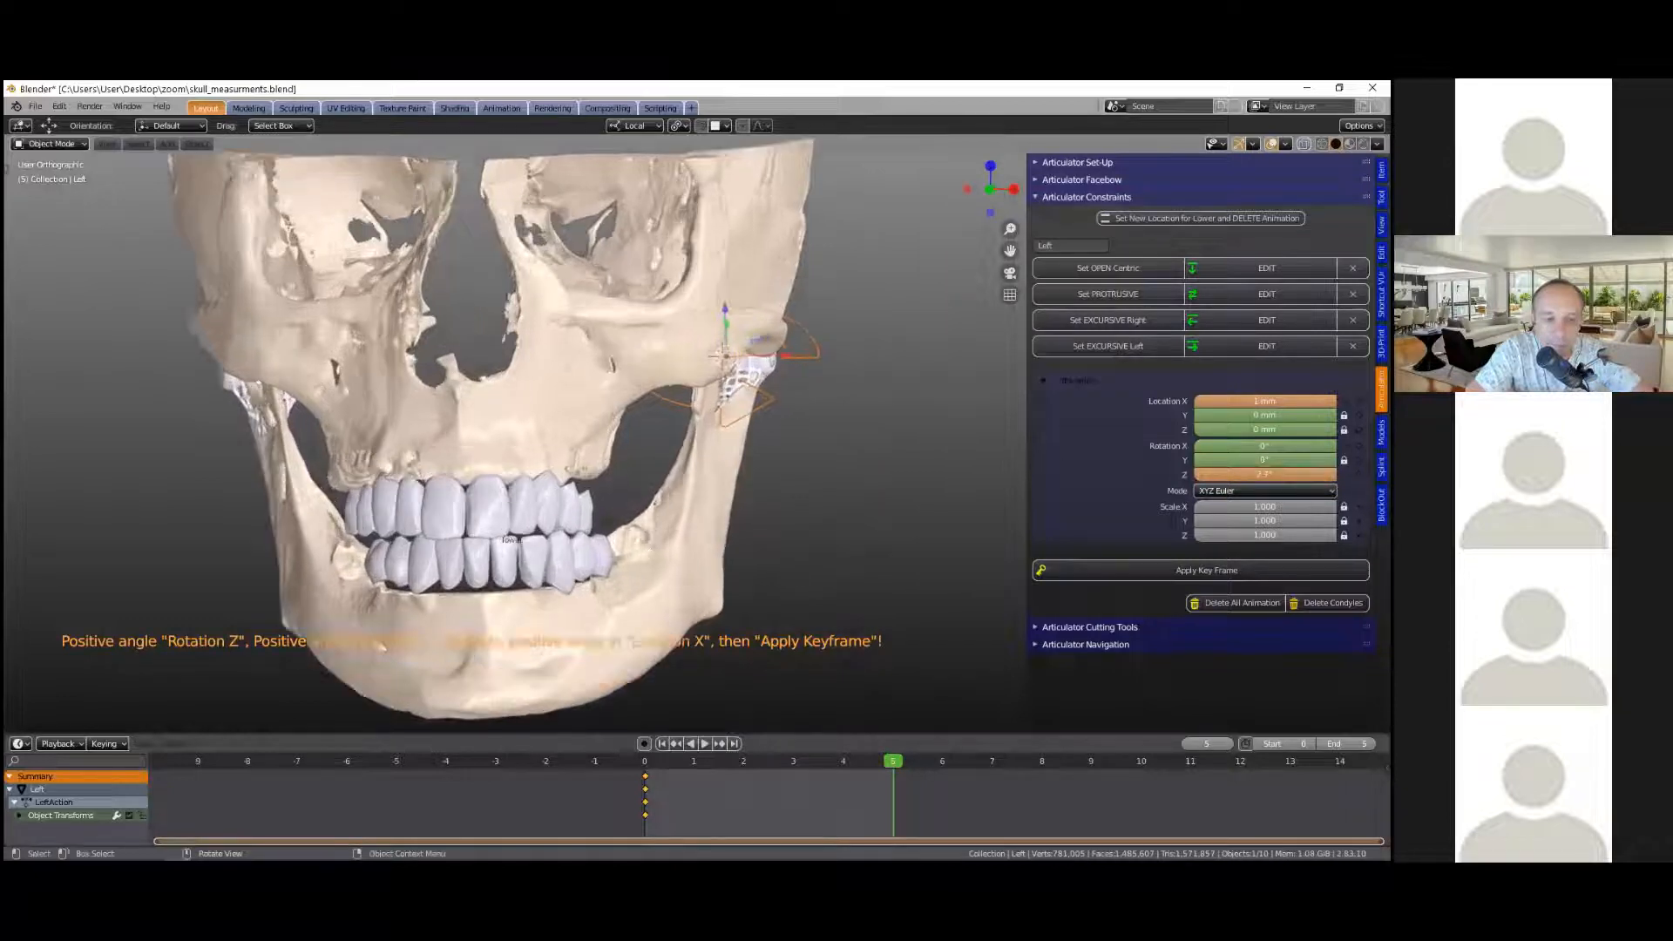
pyautogui.scroll(2, 656, 517)
pyautogui.keyDown('shift'); pyautogui.moveTo(655, 518); pyautogui.dragTo(764, 406, button='middle'); pyautogui.keyUp('shift')
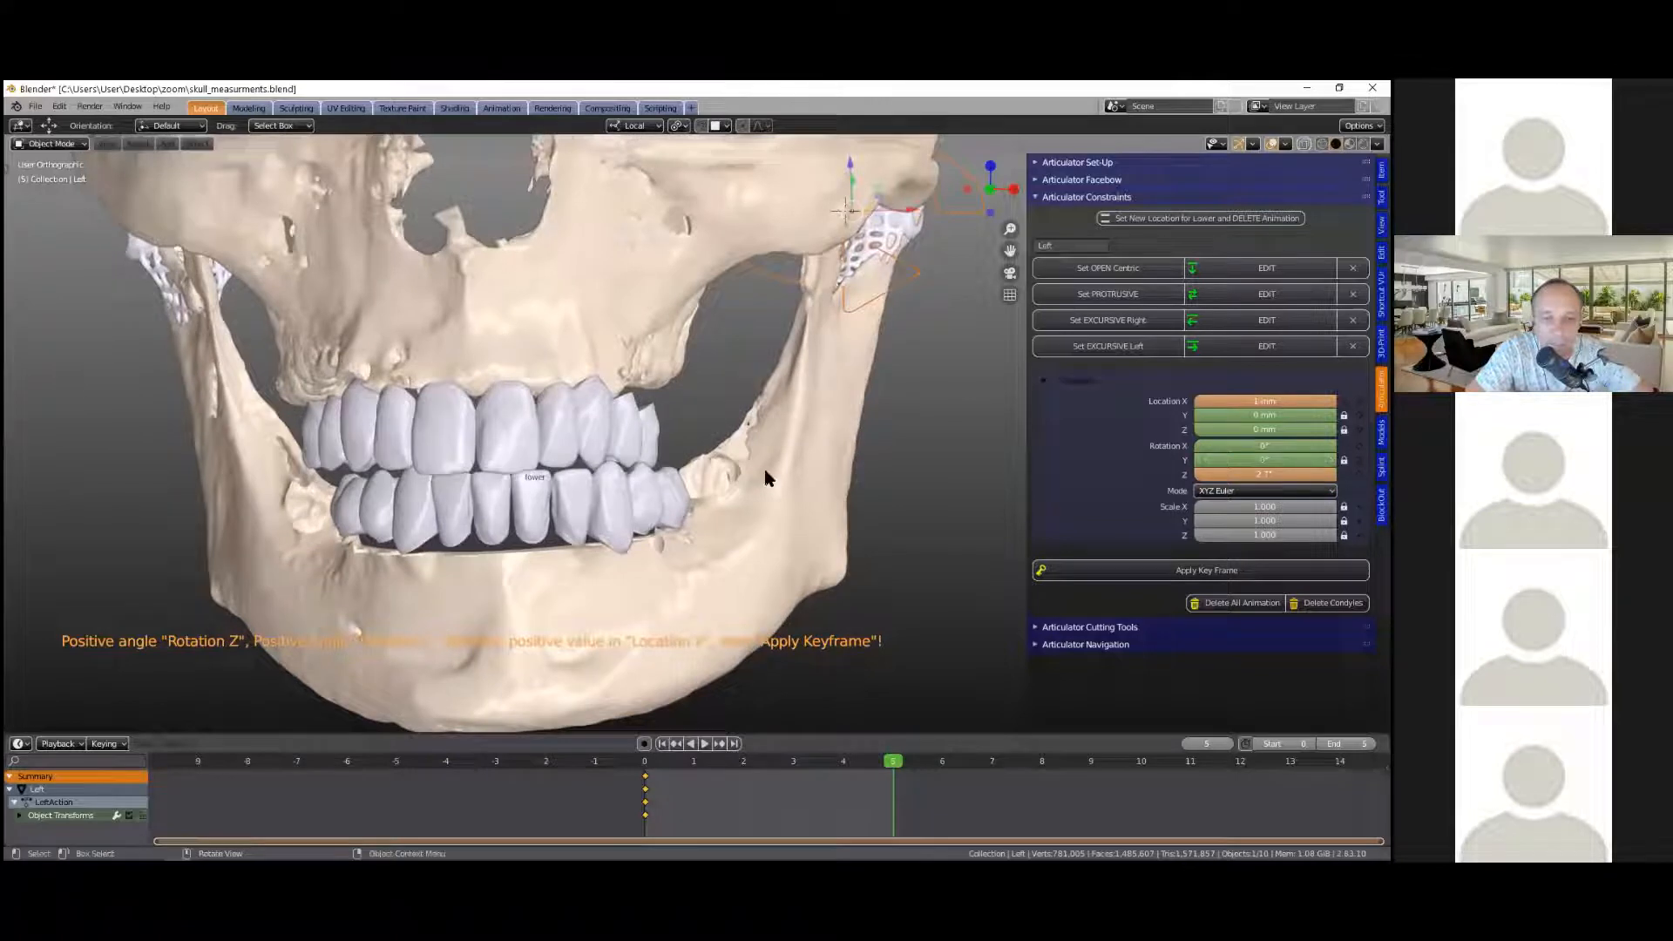
pyautogui.scroll(-3, 766, 477)
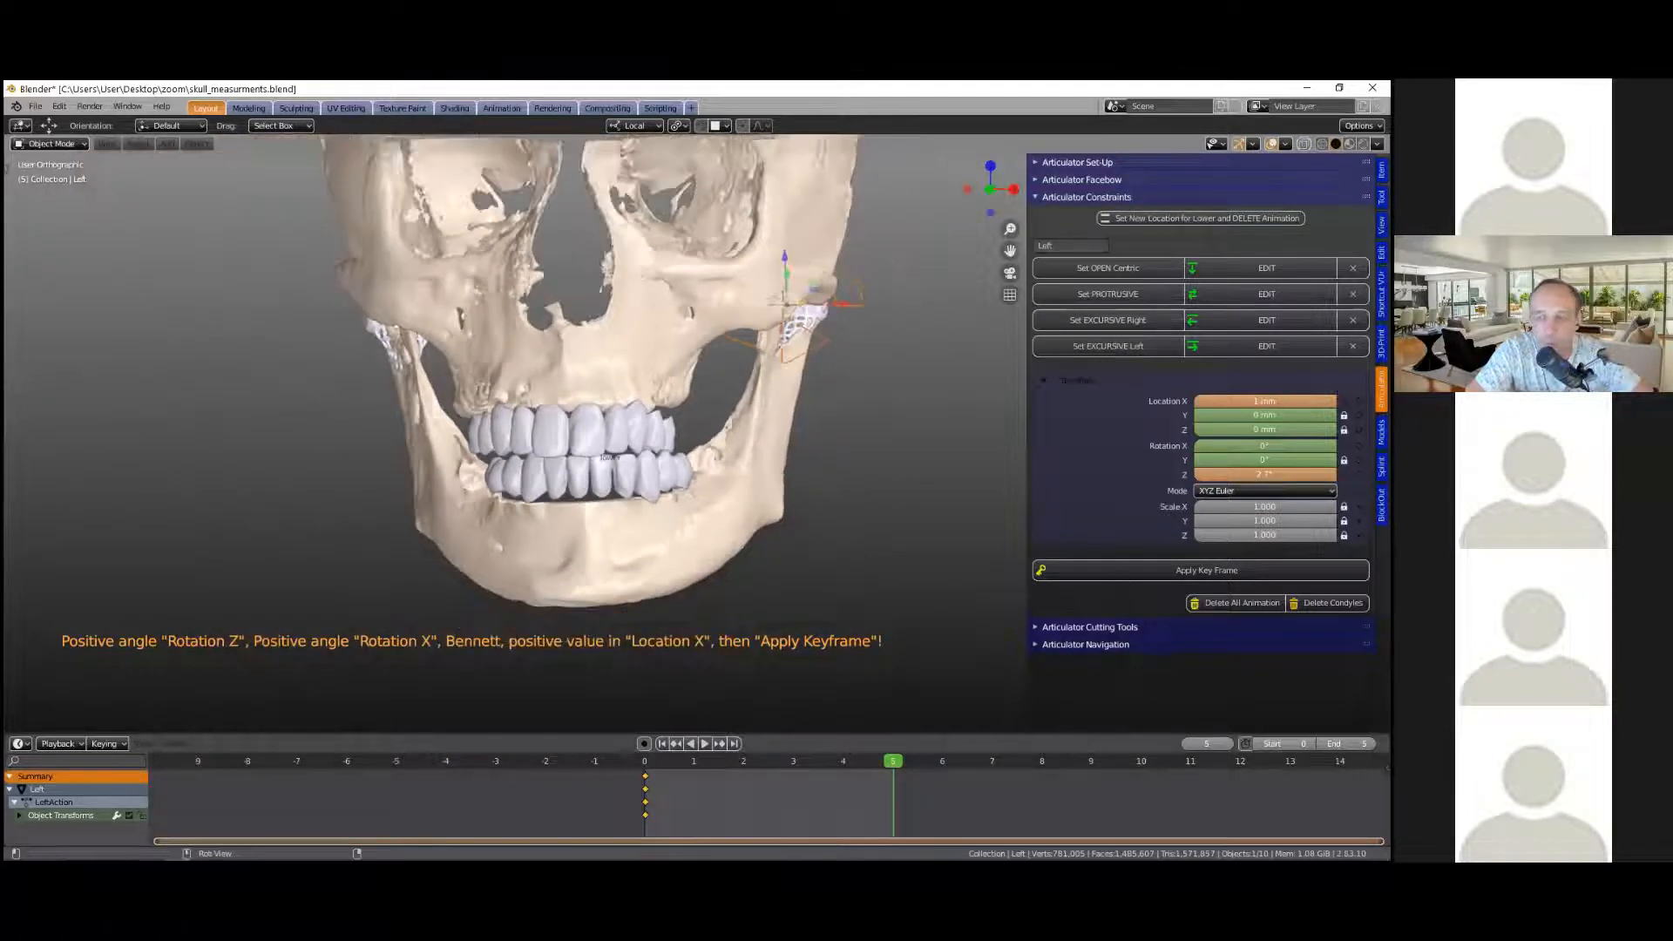
pyautogui.click(1124, 570)
# Step: Play the open centric movement from the articulator navigation tools and examine the condyles and teeth from the side
pyautogui.click(1035, 196)
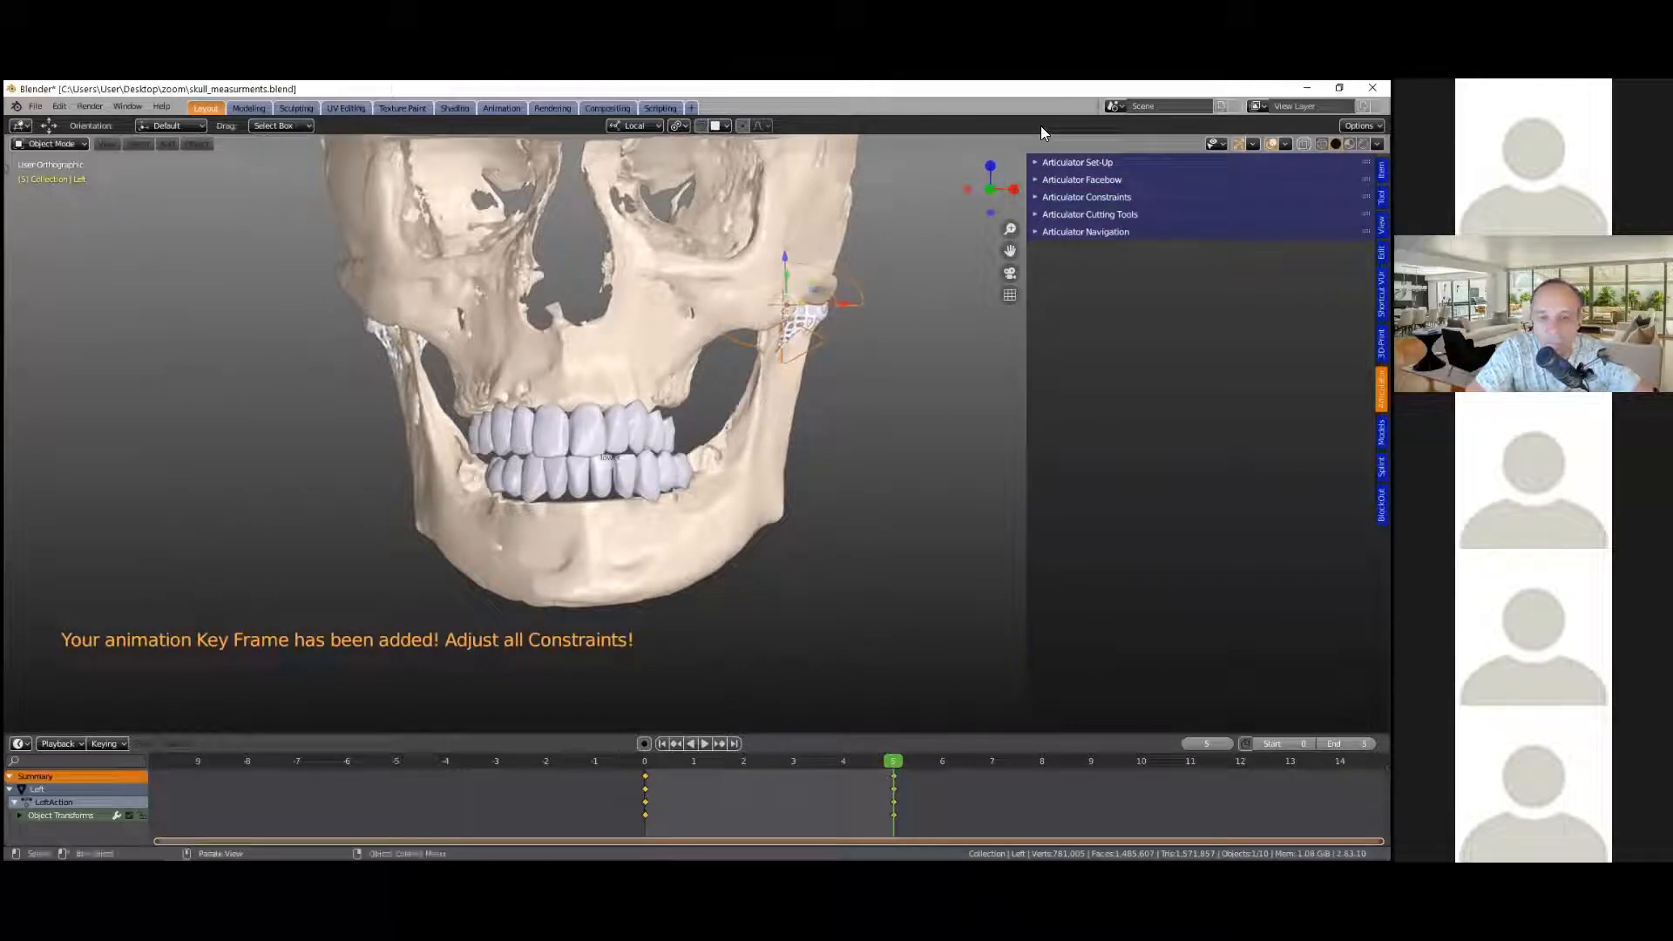
pyautogui.click(1033, 230)
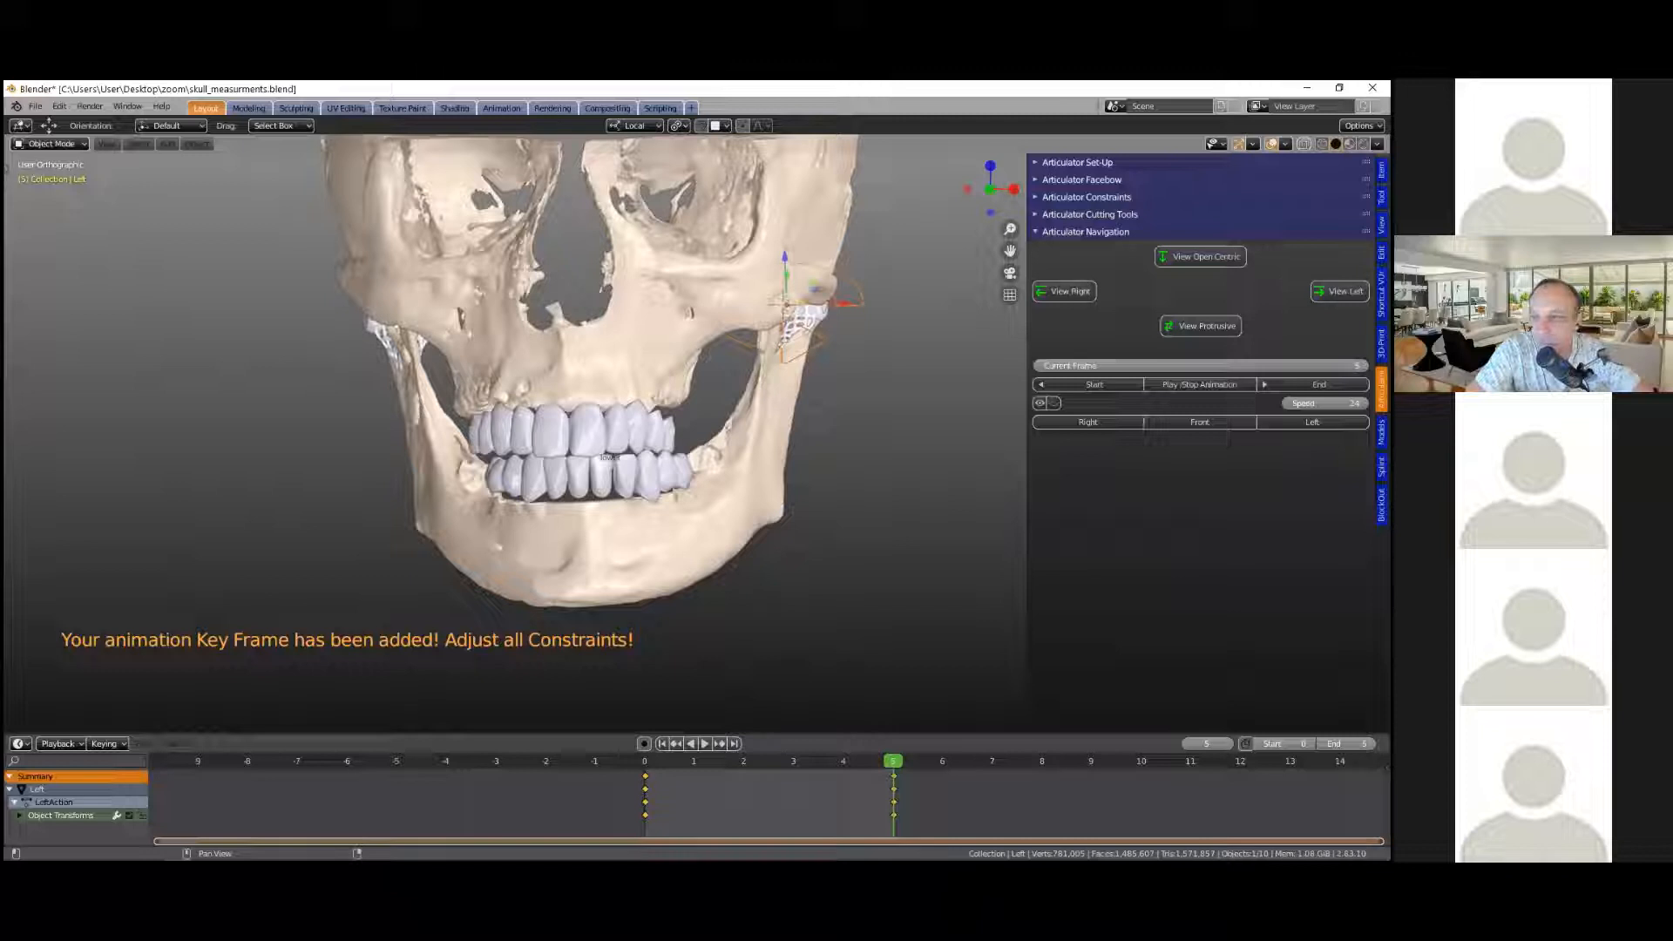
pyautogui.click(1201, 256)
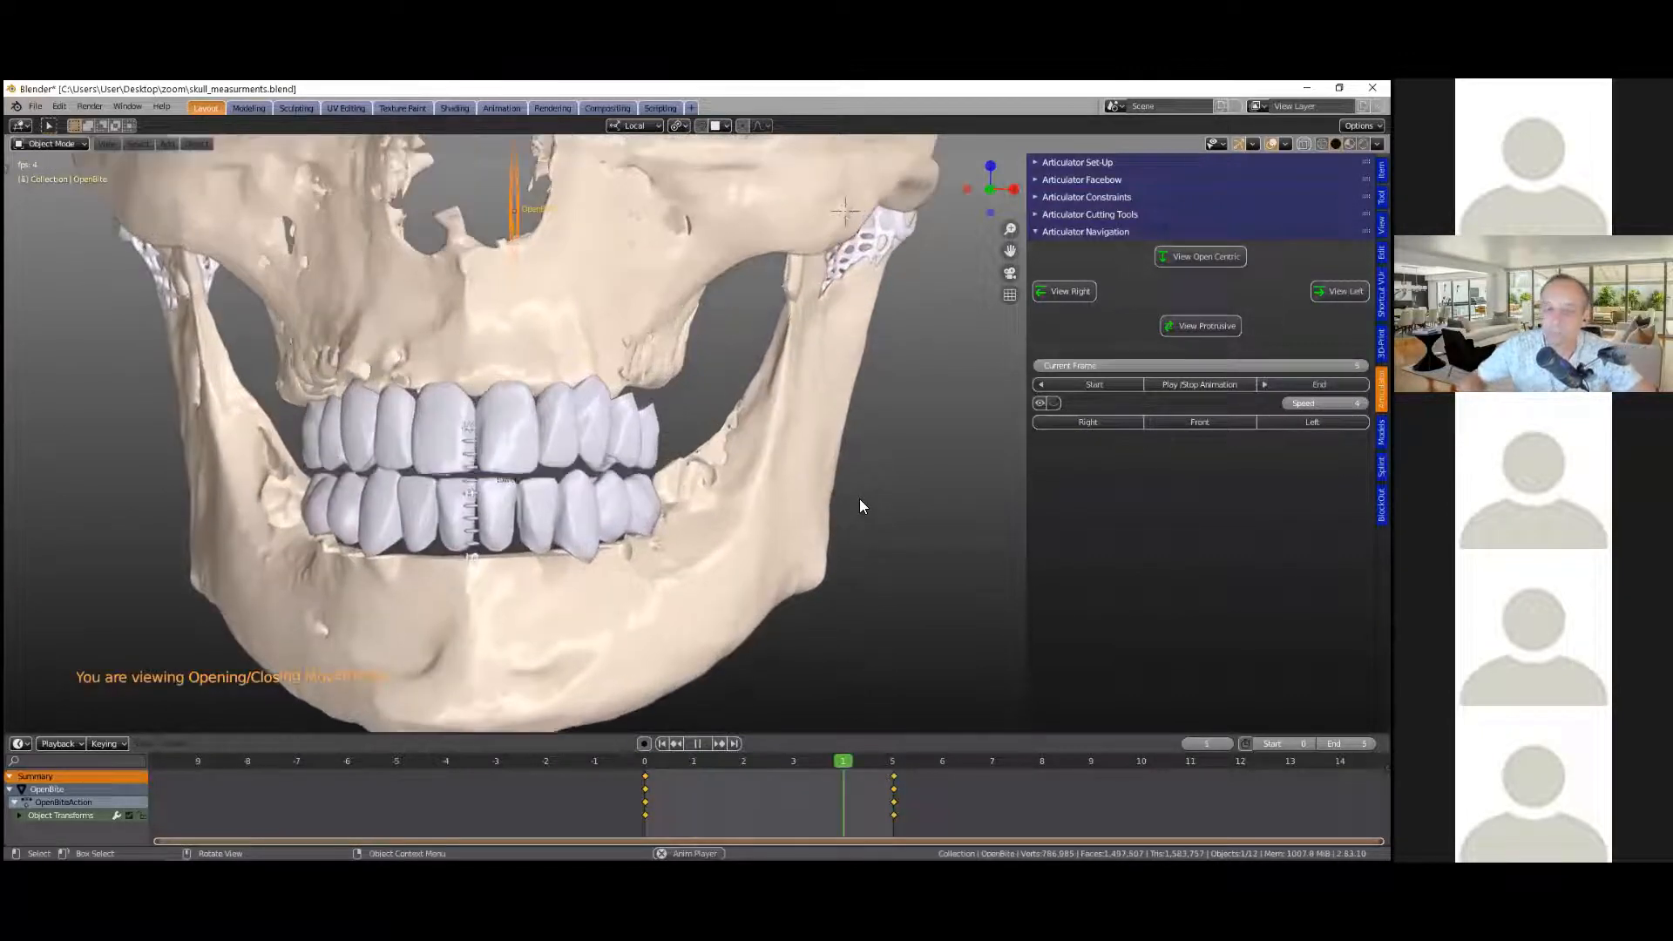
pyautogui.moveTo(860, 505); pyautogui.dragTo(672, 419, button='middle')
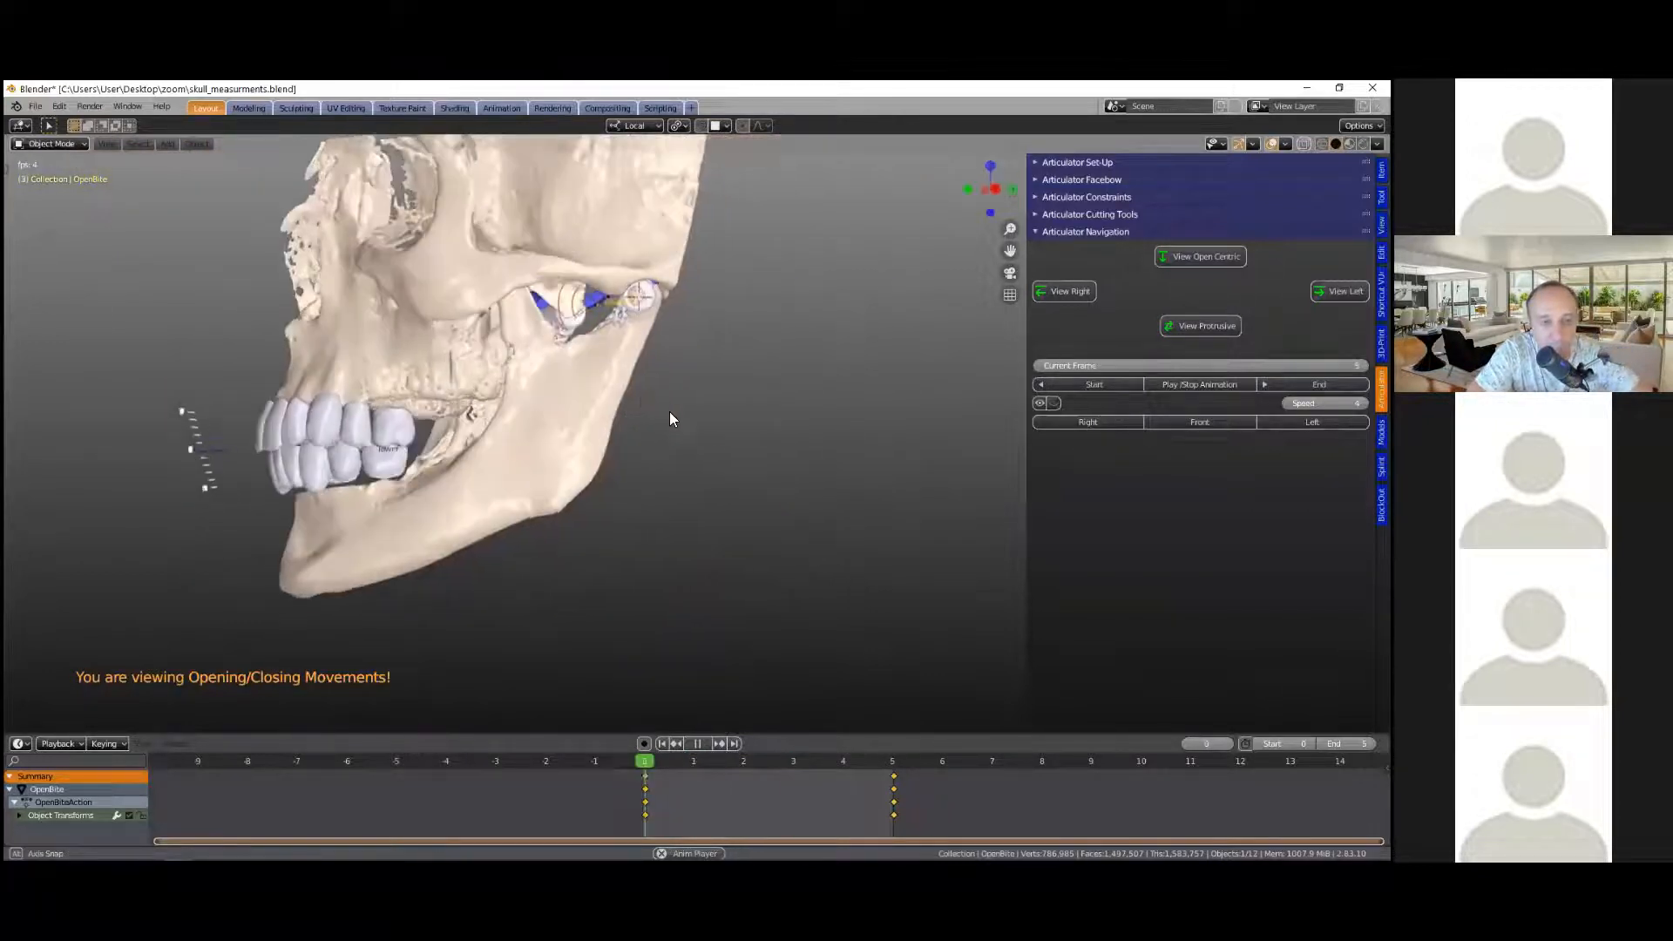
pyautogui.keyDown('shift'); pyautogui.moveTo(784, 532); pyautogui.dragTo(770, 529, button='middle'); pyautogui.keyUp('shift')
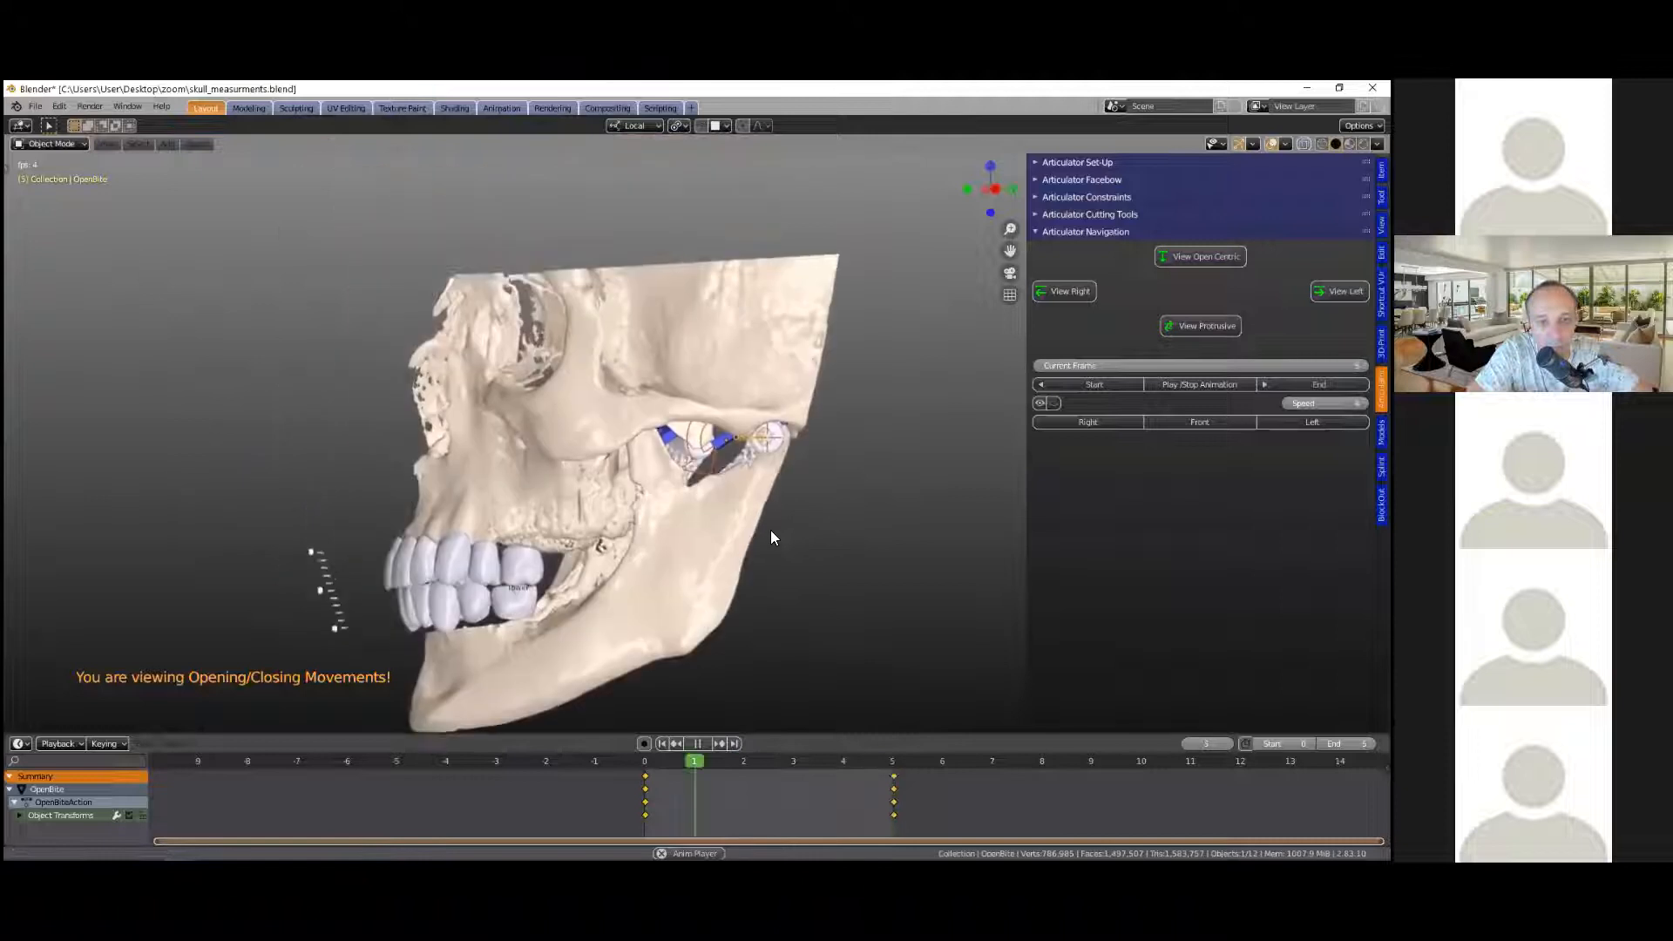
pyautogui.scroll(3, 770, 530)
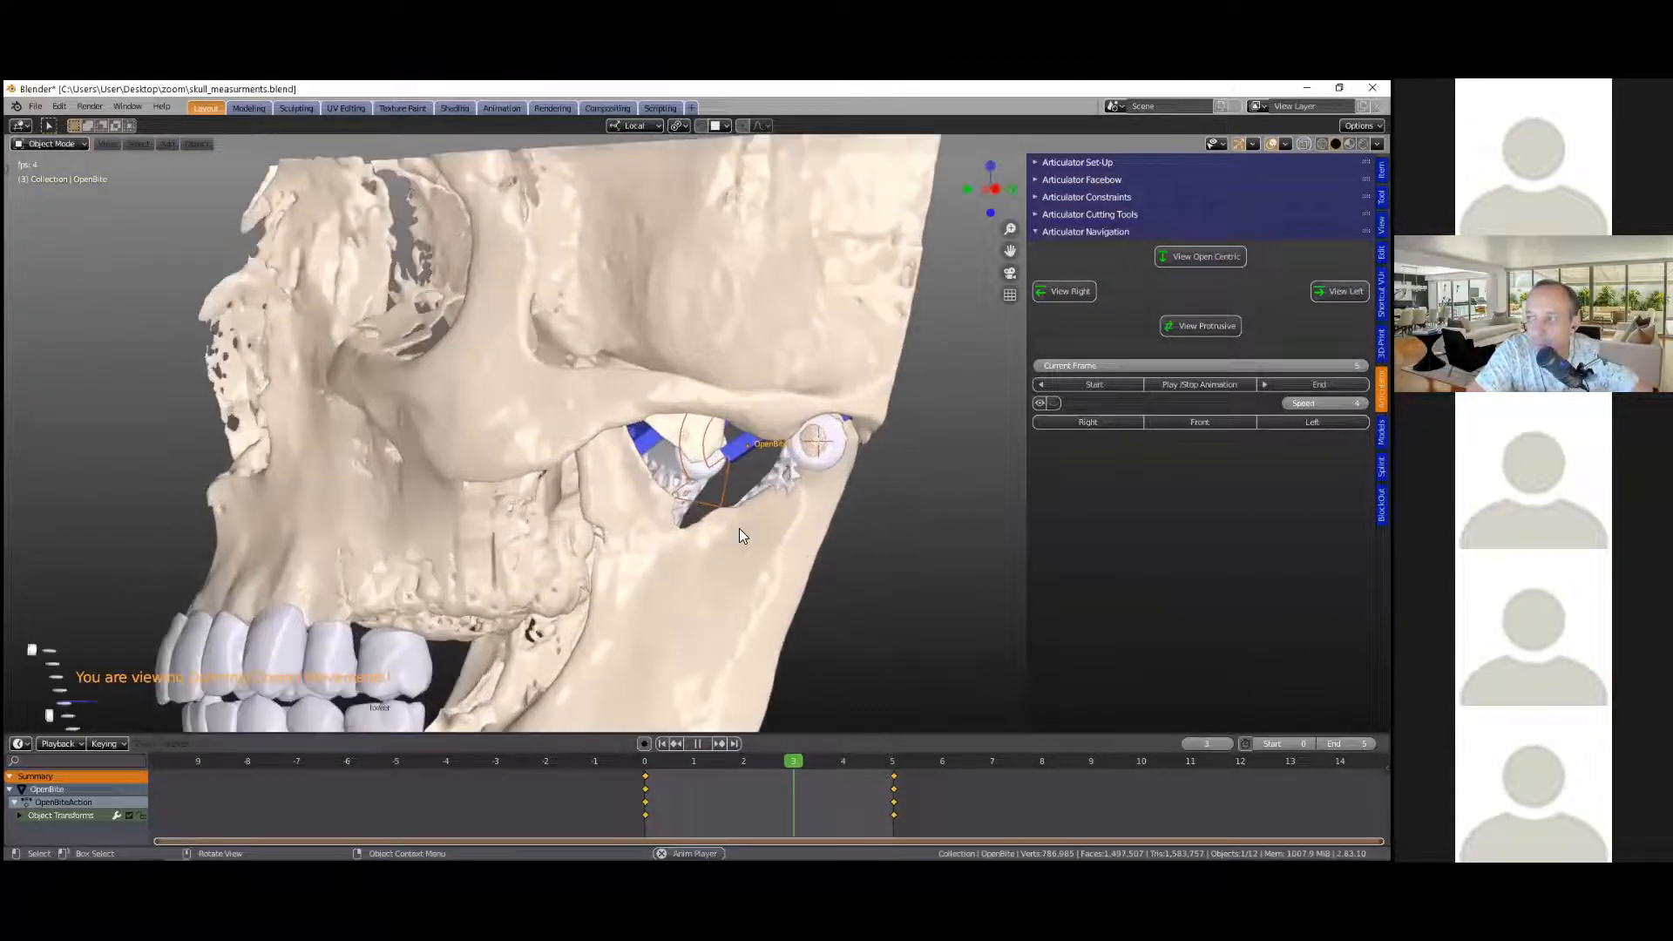
pyautogui.scroll(-3, 776, 488)
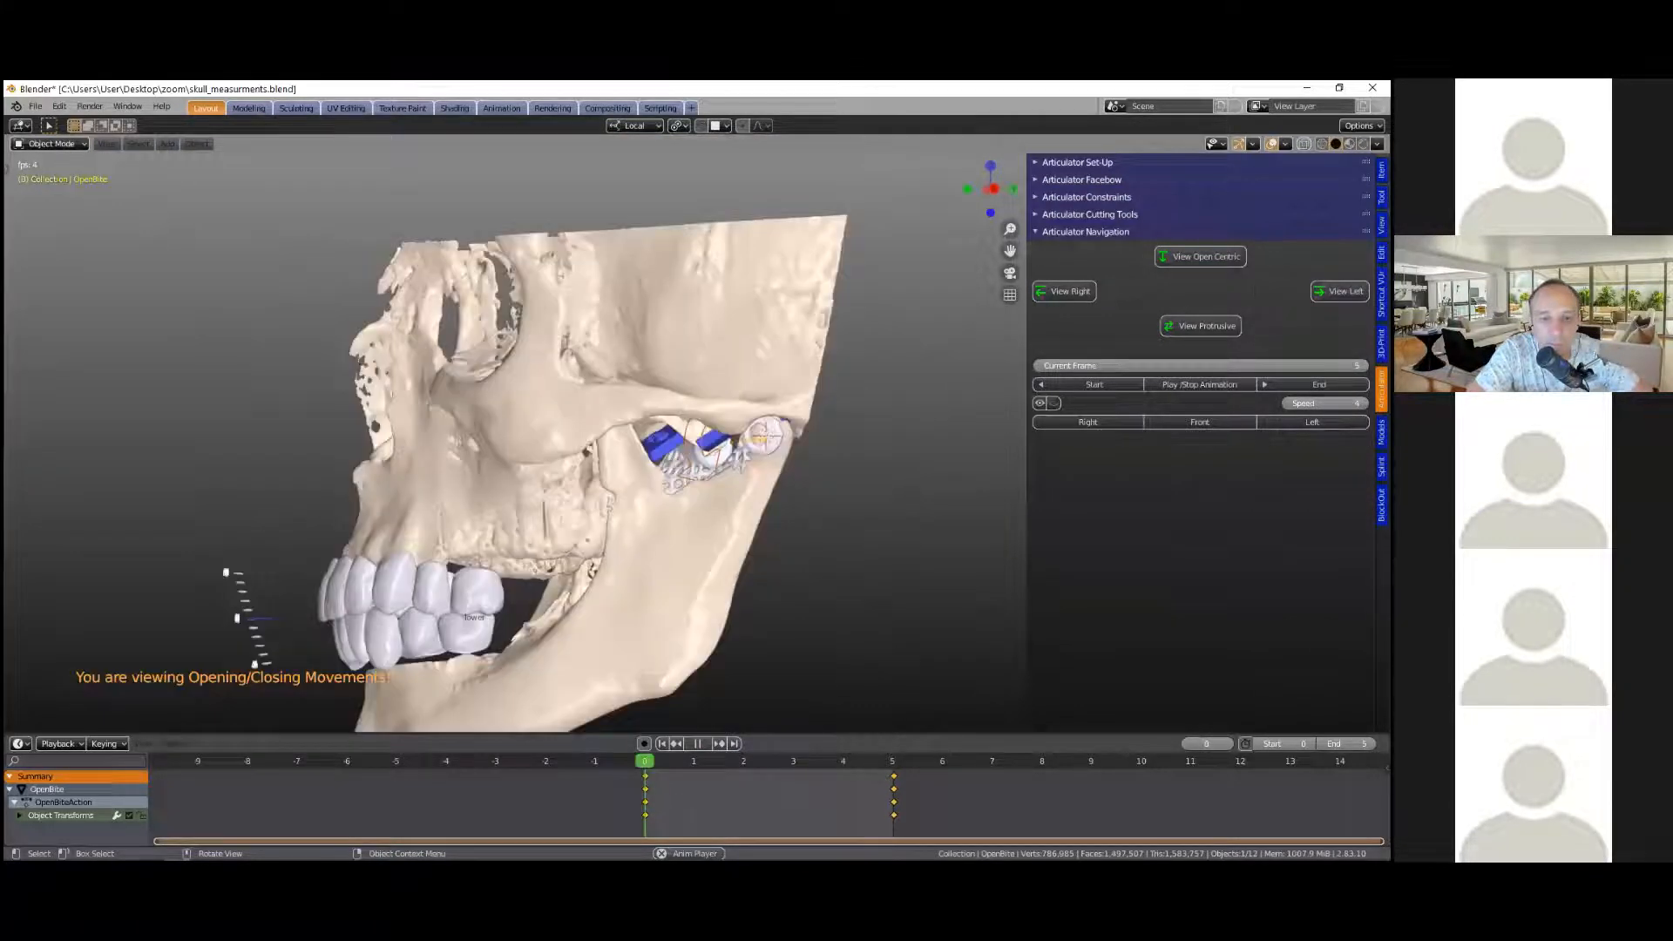
pyautogui.scroll(-3, 746, 462)
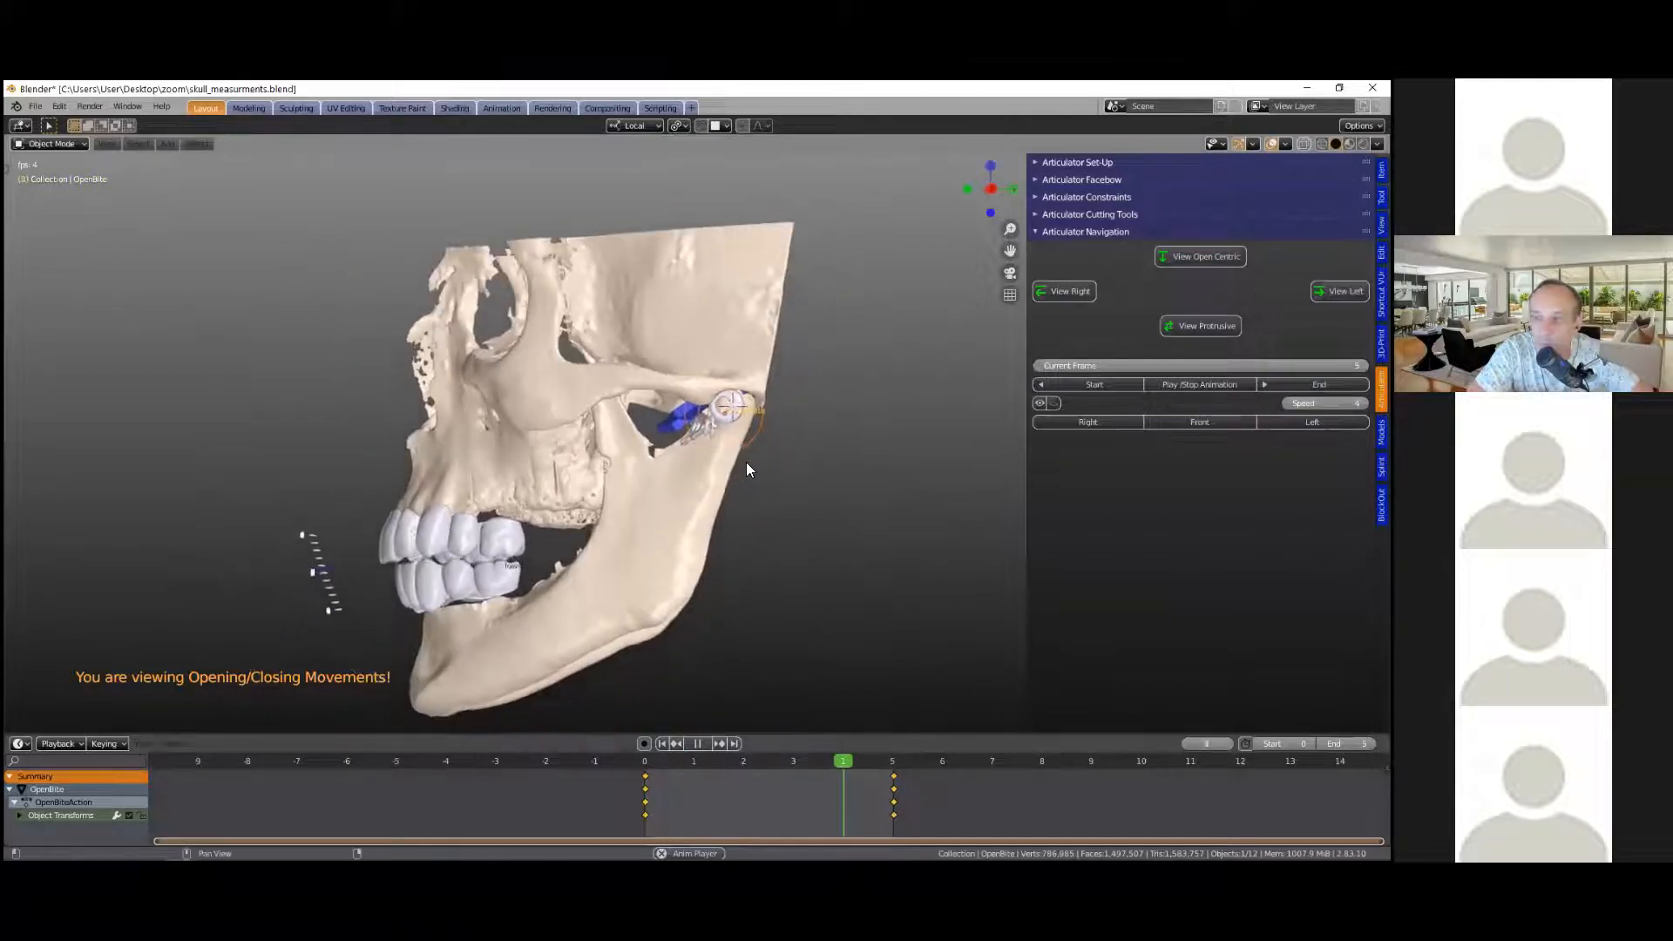
# Step: Play the protrusive movement and examine how the condyles travel along the guidance on both sides of the skull
pyautogui.hotkey('shift', 'p')
pyautogui.scroll(2, 774, 462)
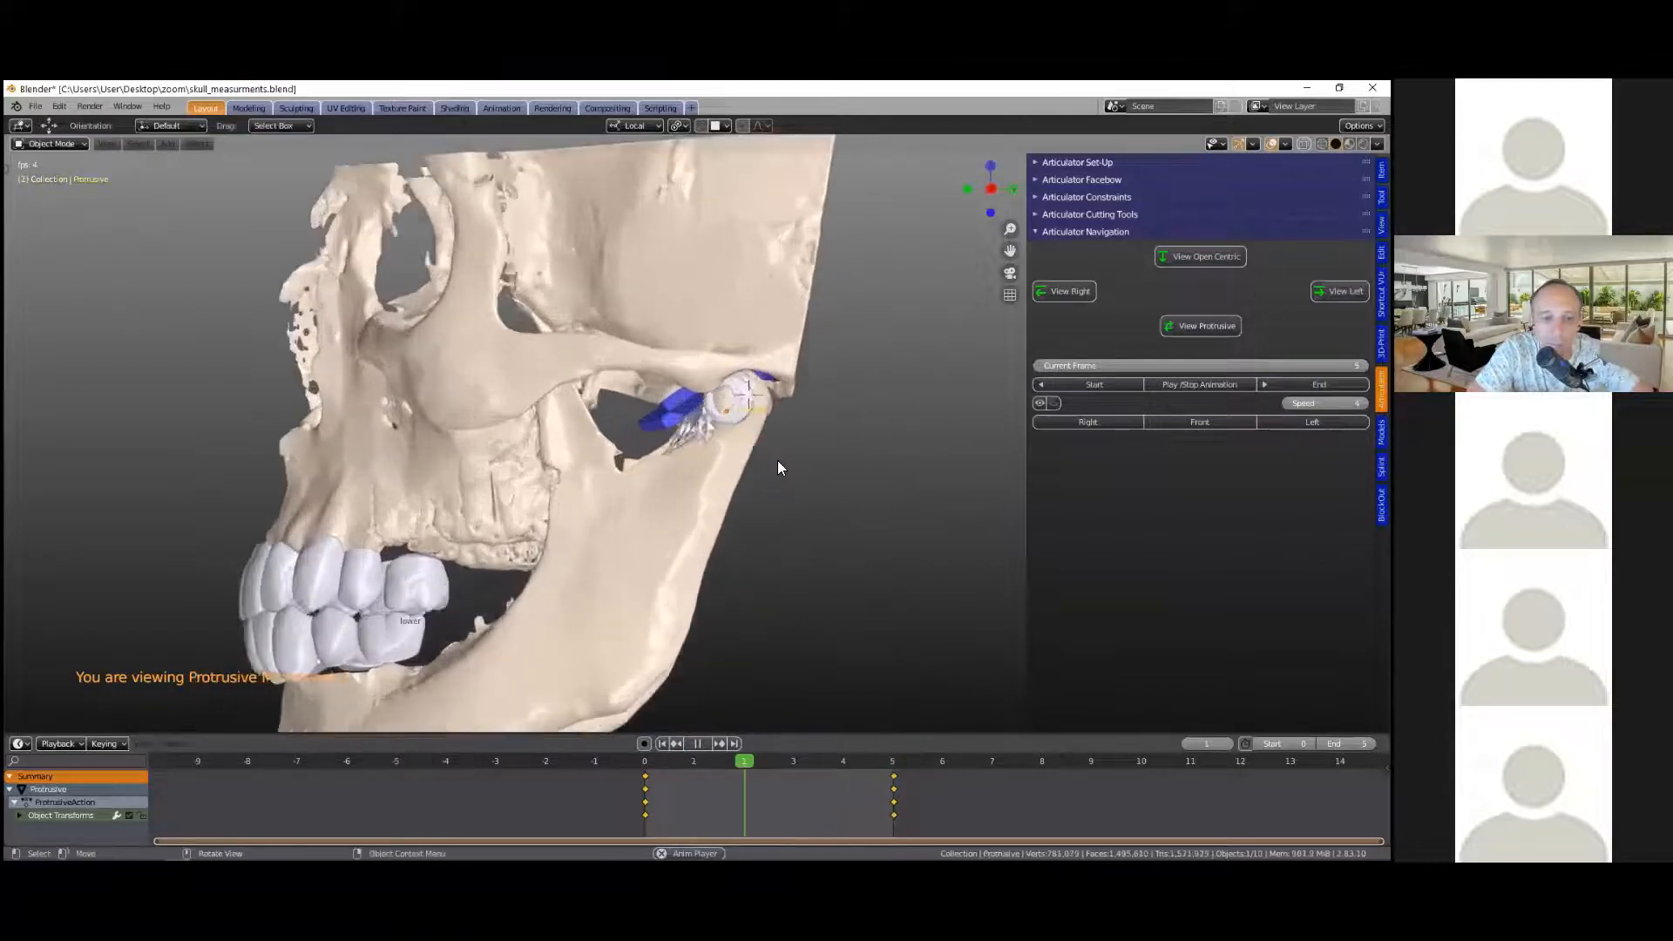
pyautogui.scroll(4, 788, 462)
pyautogui.moveTo(681, 377); pyautogui.dragTo(620, 409, button='middle')
pyautogui.moveTo(502, 487); pyautogui.dragTo(588, 494, button='middle')
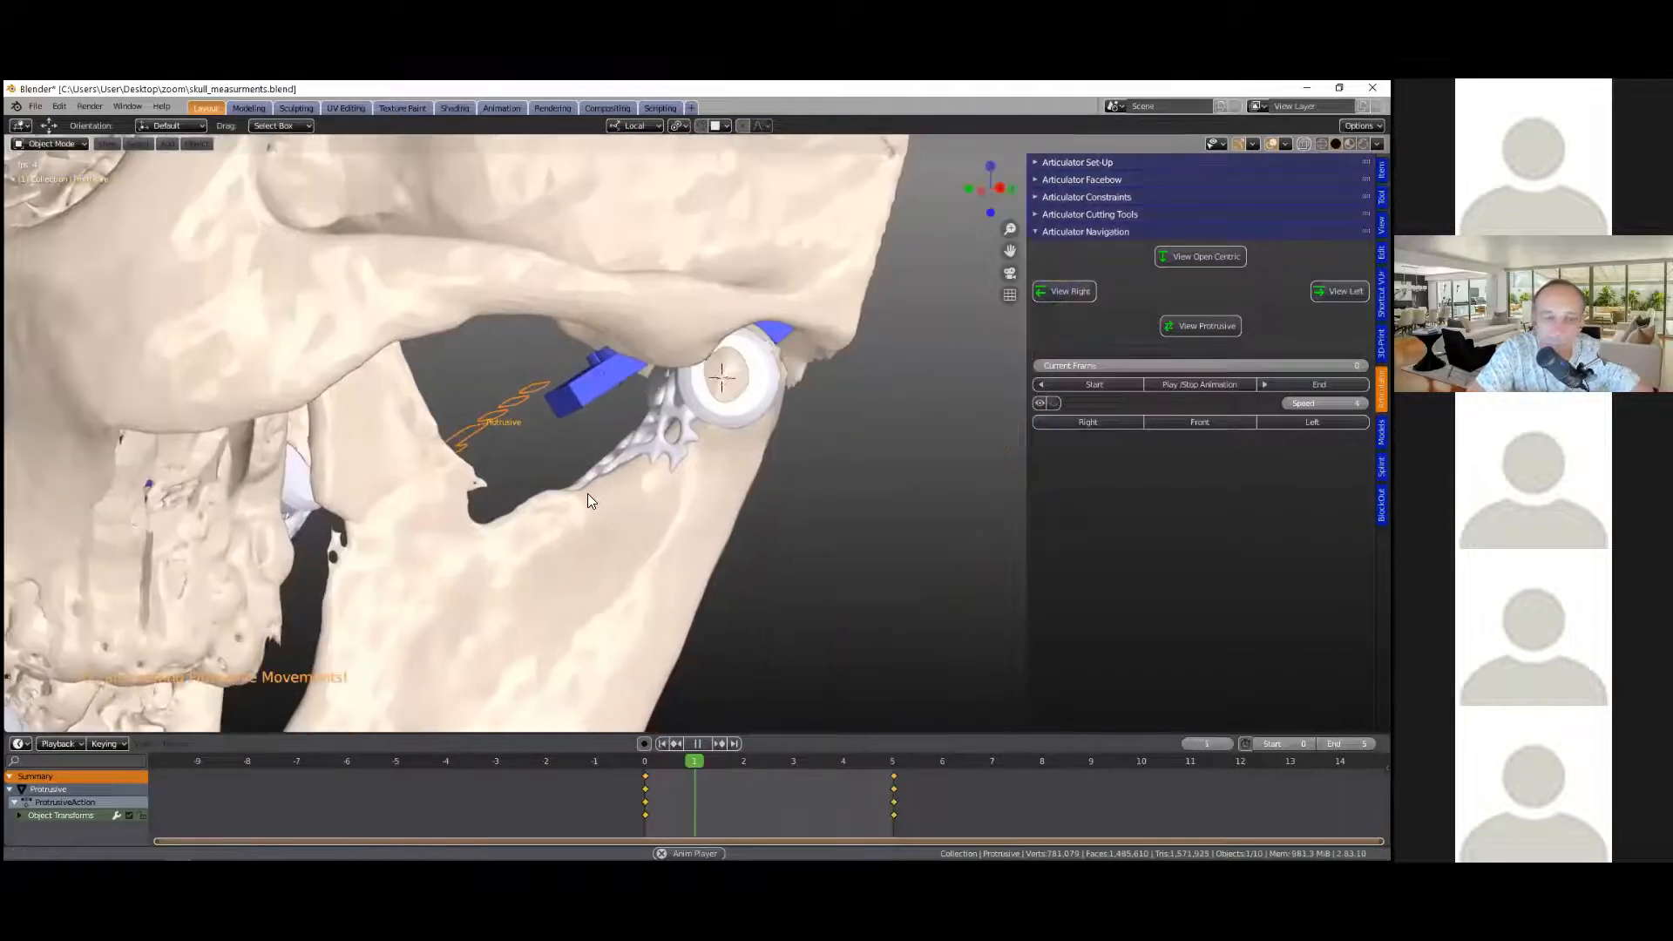
pyautogui.scroll(-8, 586, 494)
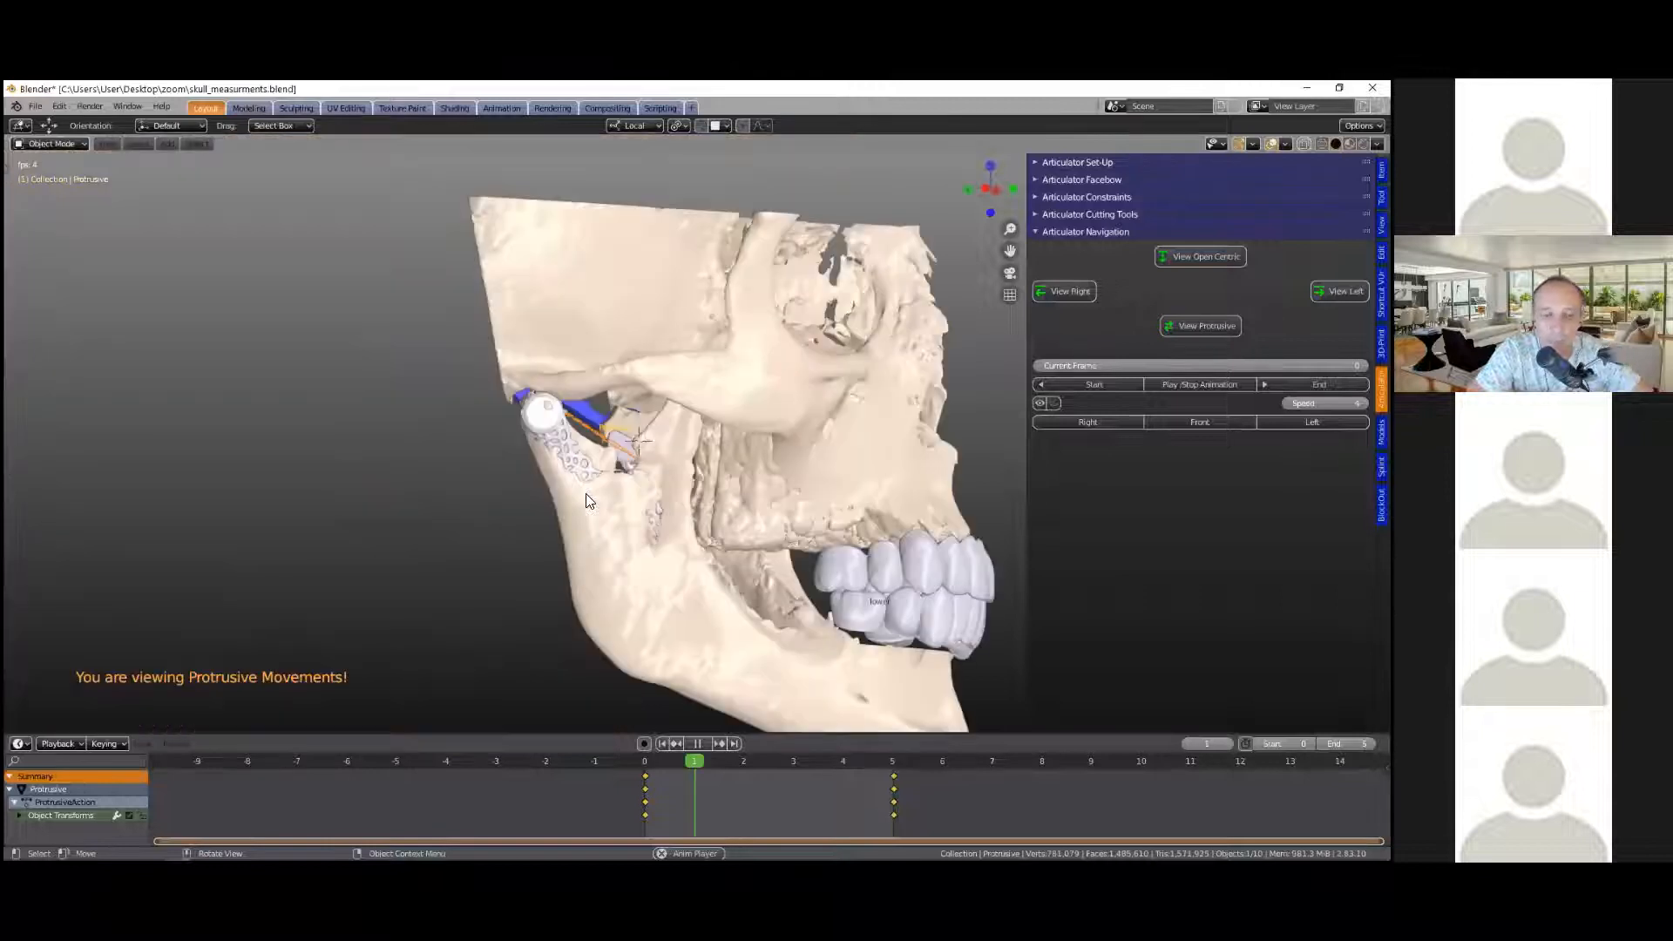
pyautogui.scroll(5, 589, 501)
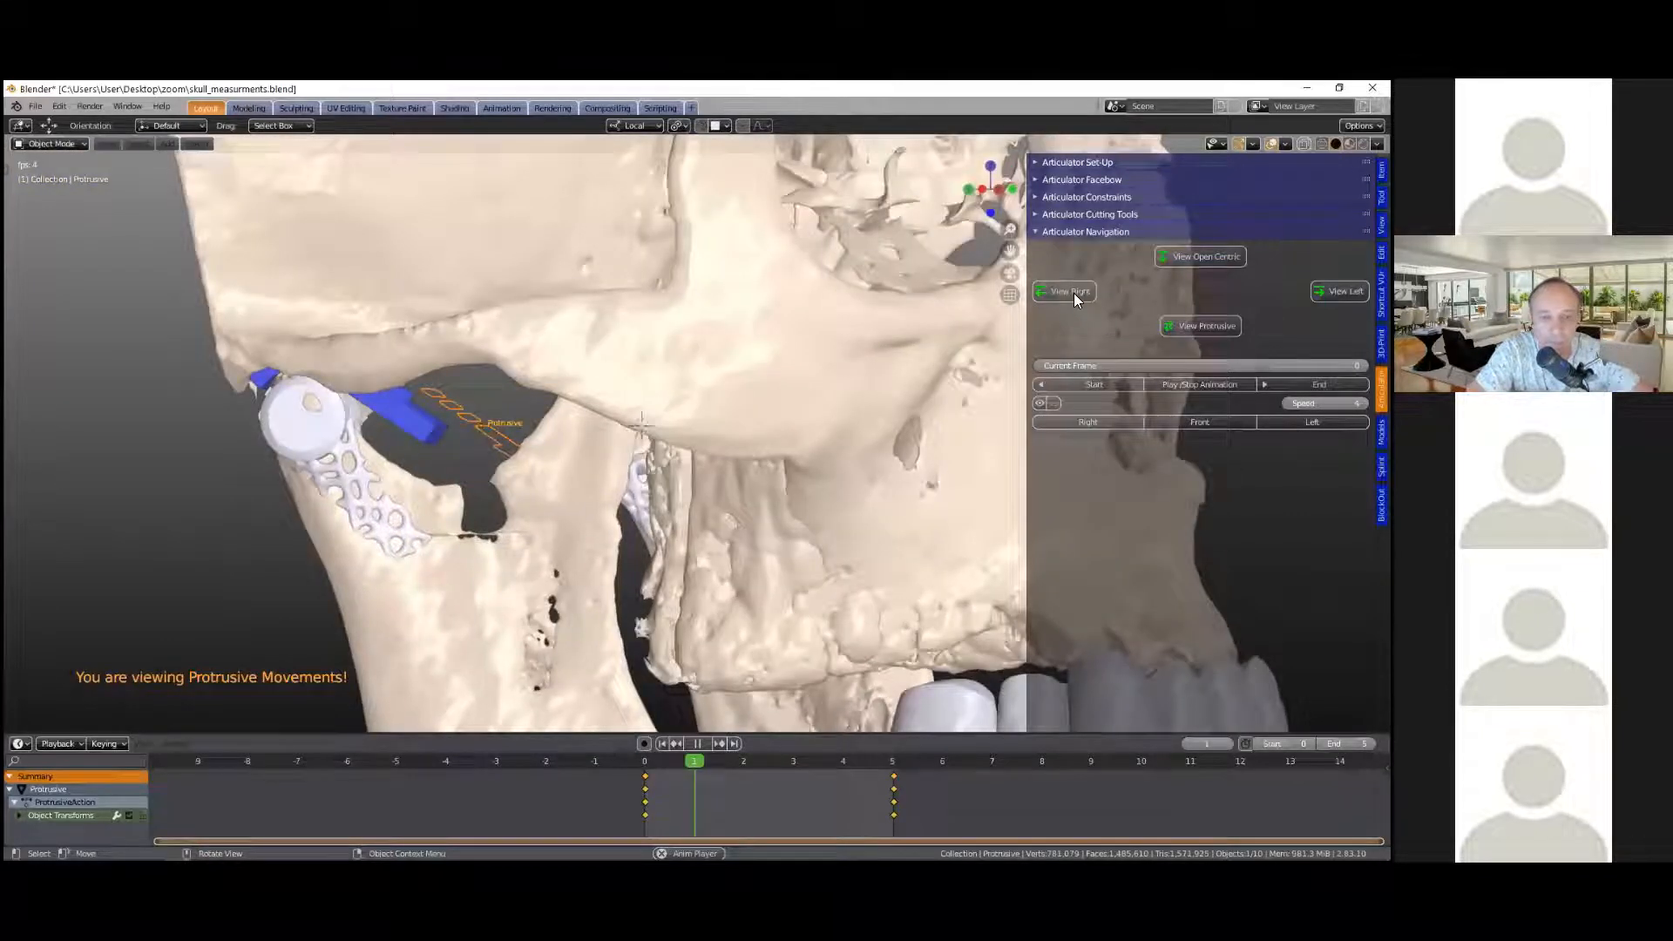
pyautogui.scroll(-5, 800, 417)
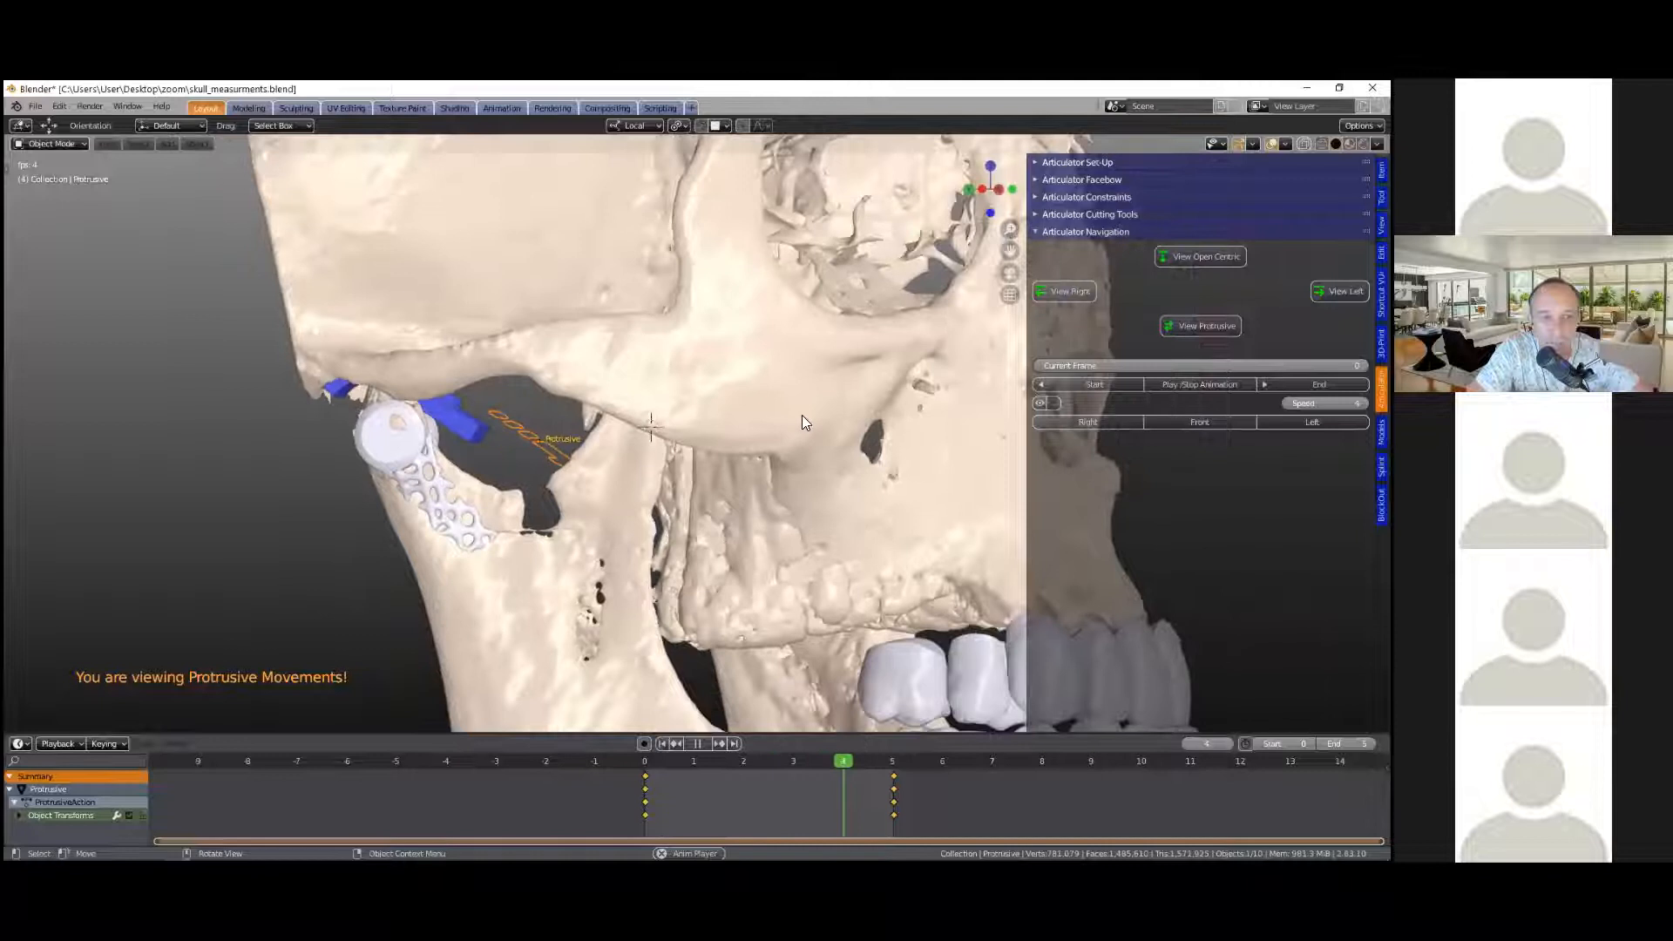
# Step: Play the right excursive movement and examine both condyles against their guidance from the side and front
pyautogui.press('Right')
pyautogui.moveTo(349, 411); pyautogui.dragTo(357, 405, button='middle')
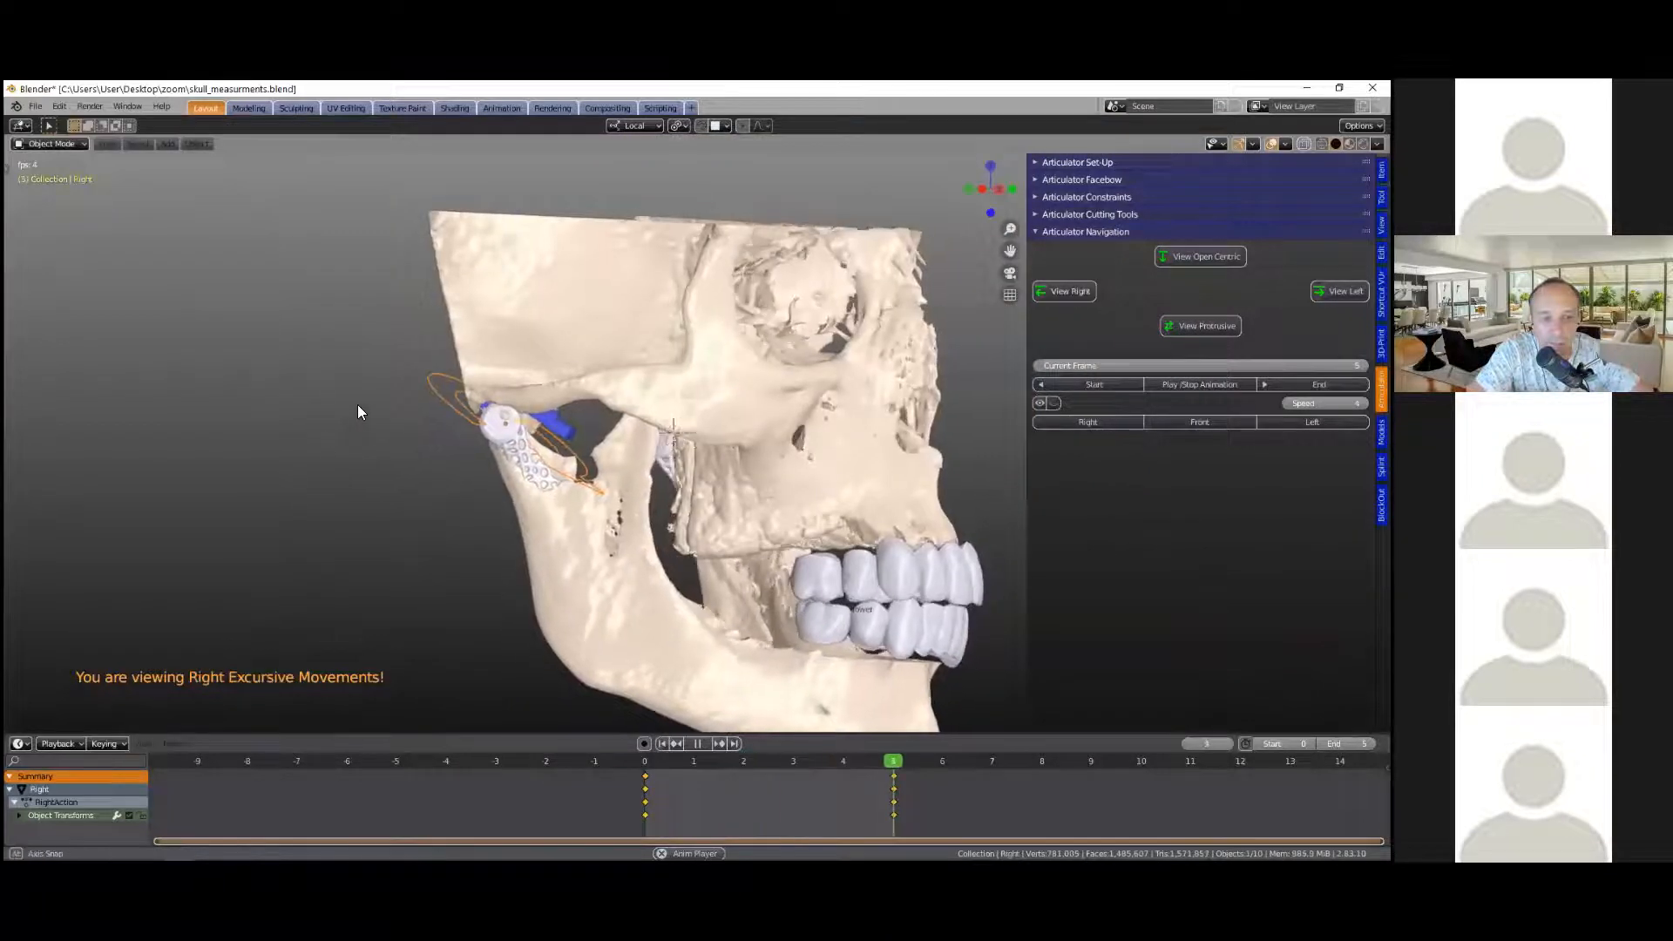
pyautogui.scroll(4, 584, 462)
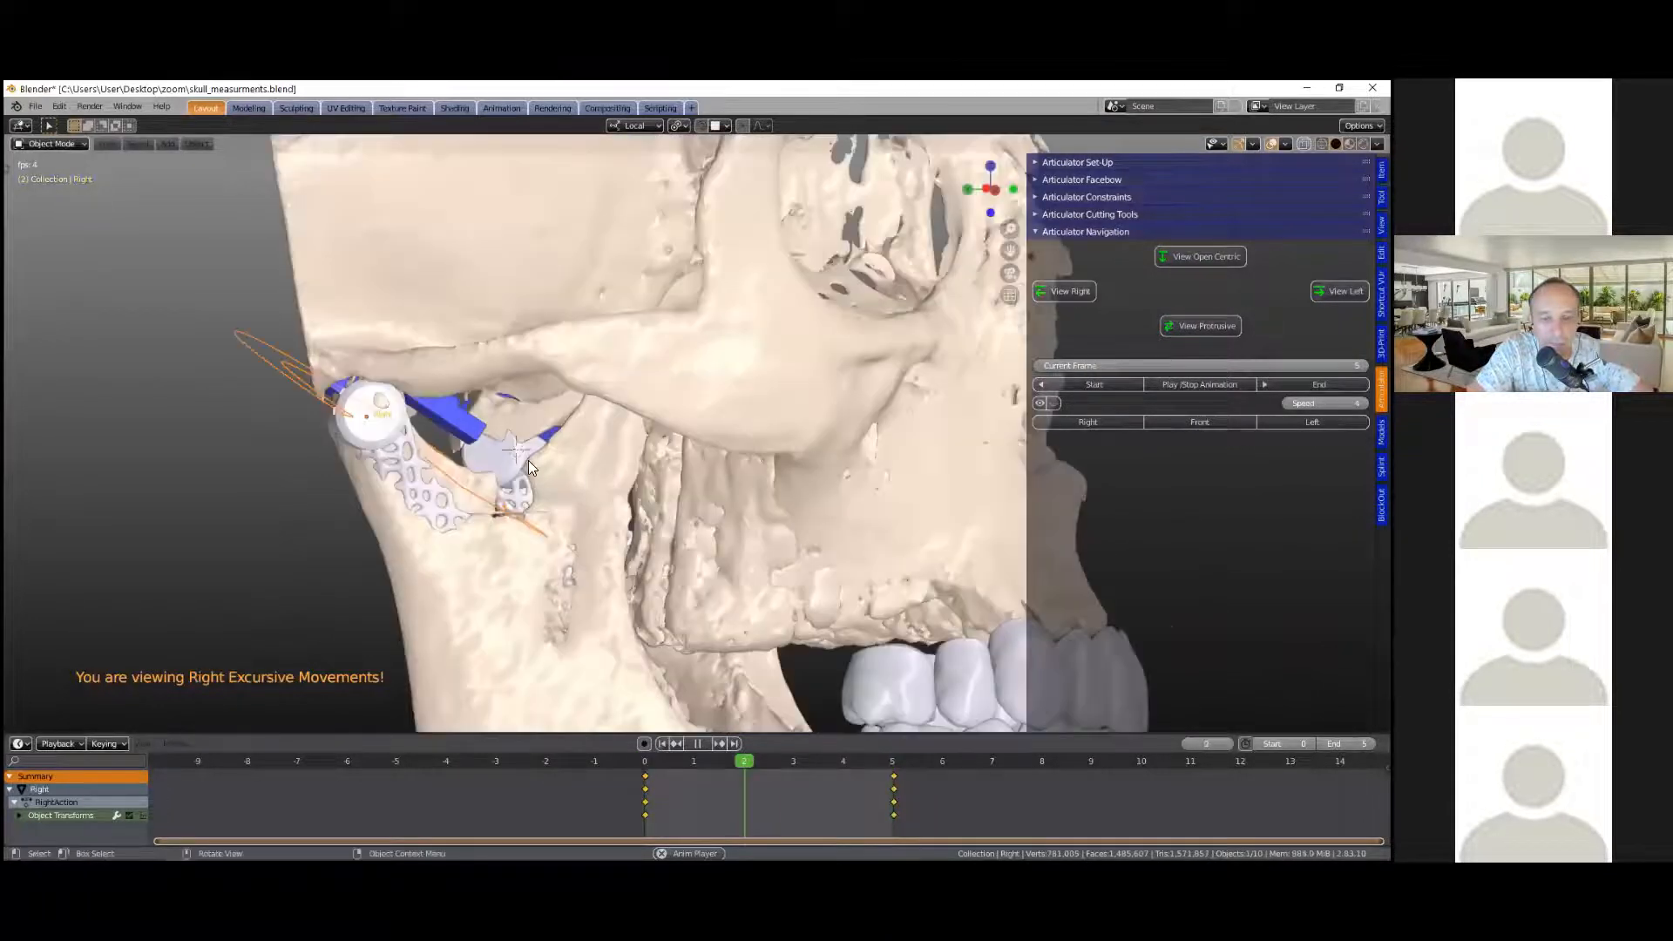
pyautogui.moveTo(528, 458); pyautogui.dragTo(582, 487, button='middle')
pyautogui.scroll(2, 571, 510)
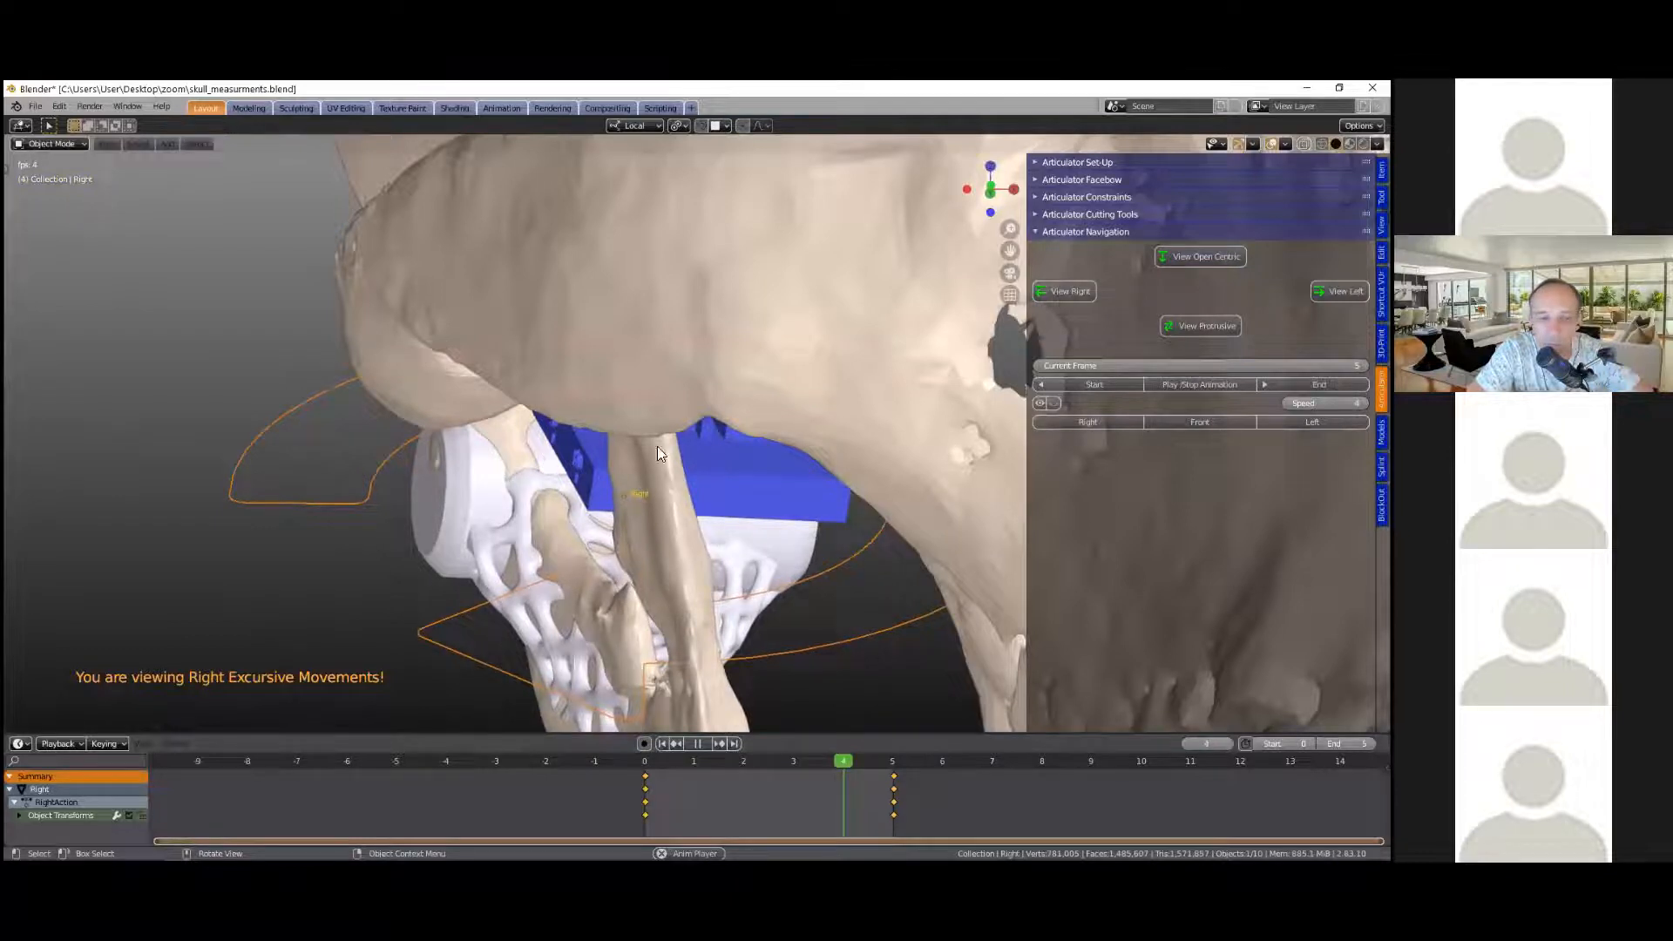
pyautogui.moveTo(891, 413); pyautogui.dragTo(924, 438, button='middle')
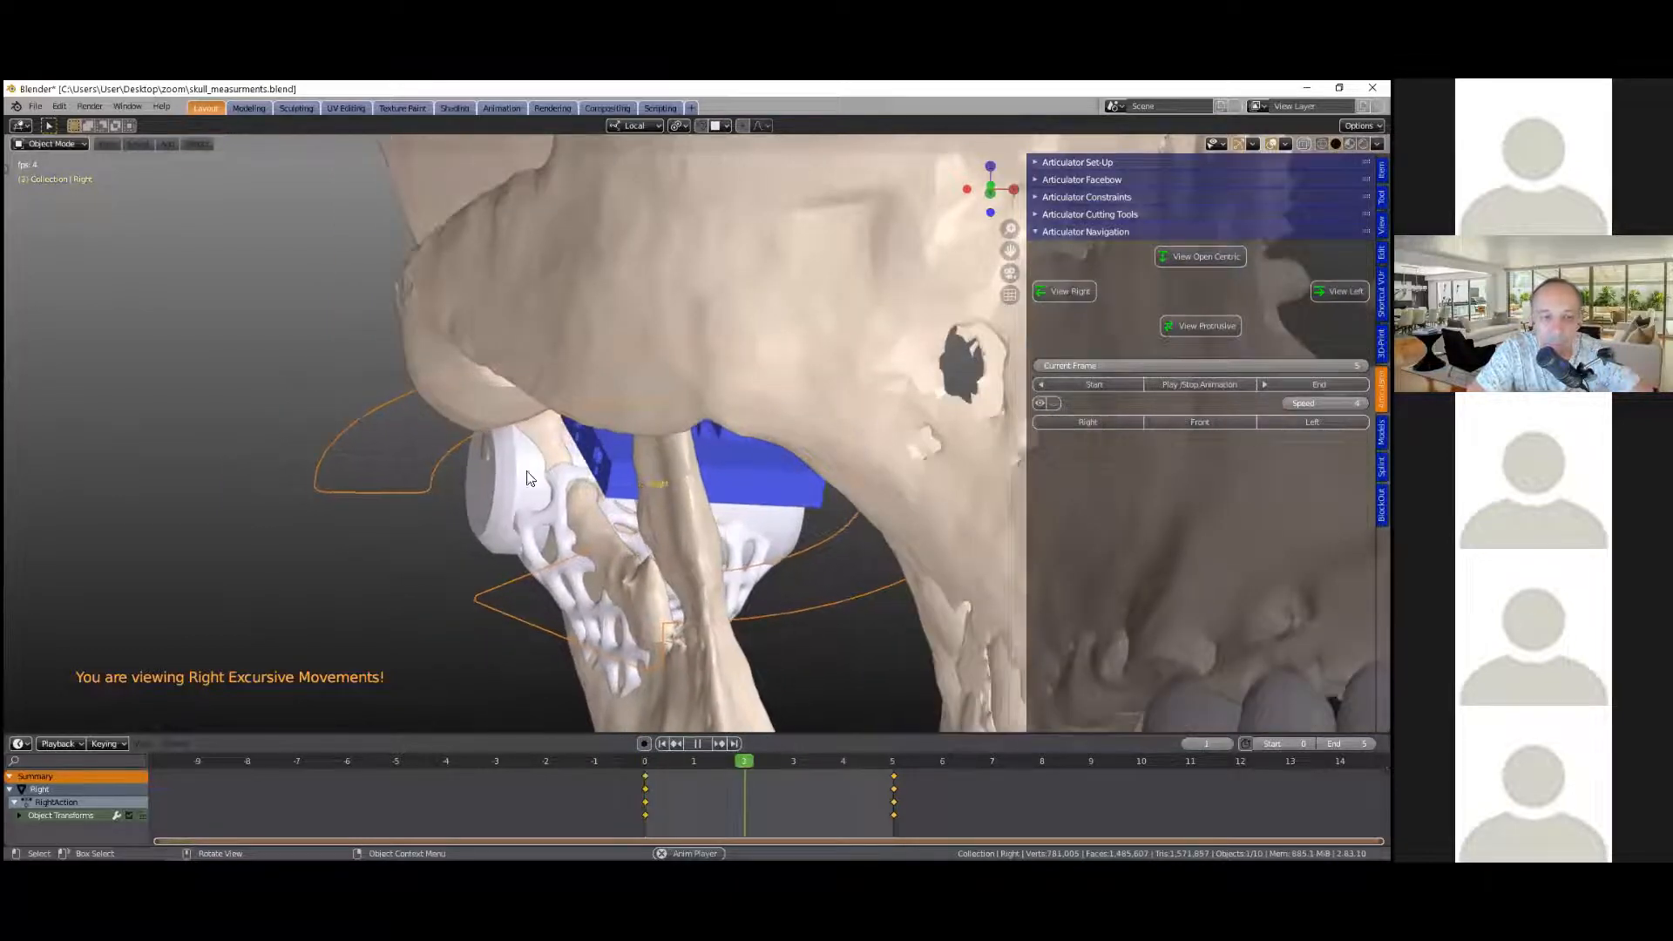
# Step: Play the left excursive movement and examine both condyles against their guidance from the side and front
pyautogui.moveTo(530, 478); pyautogui.dragTo(680, 469, button='middle')
pyautogui.press('Right')
pyautogui.scroll(7, 687, 445)
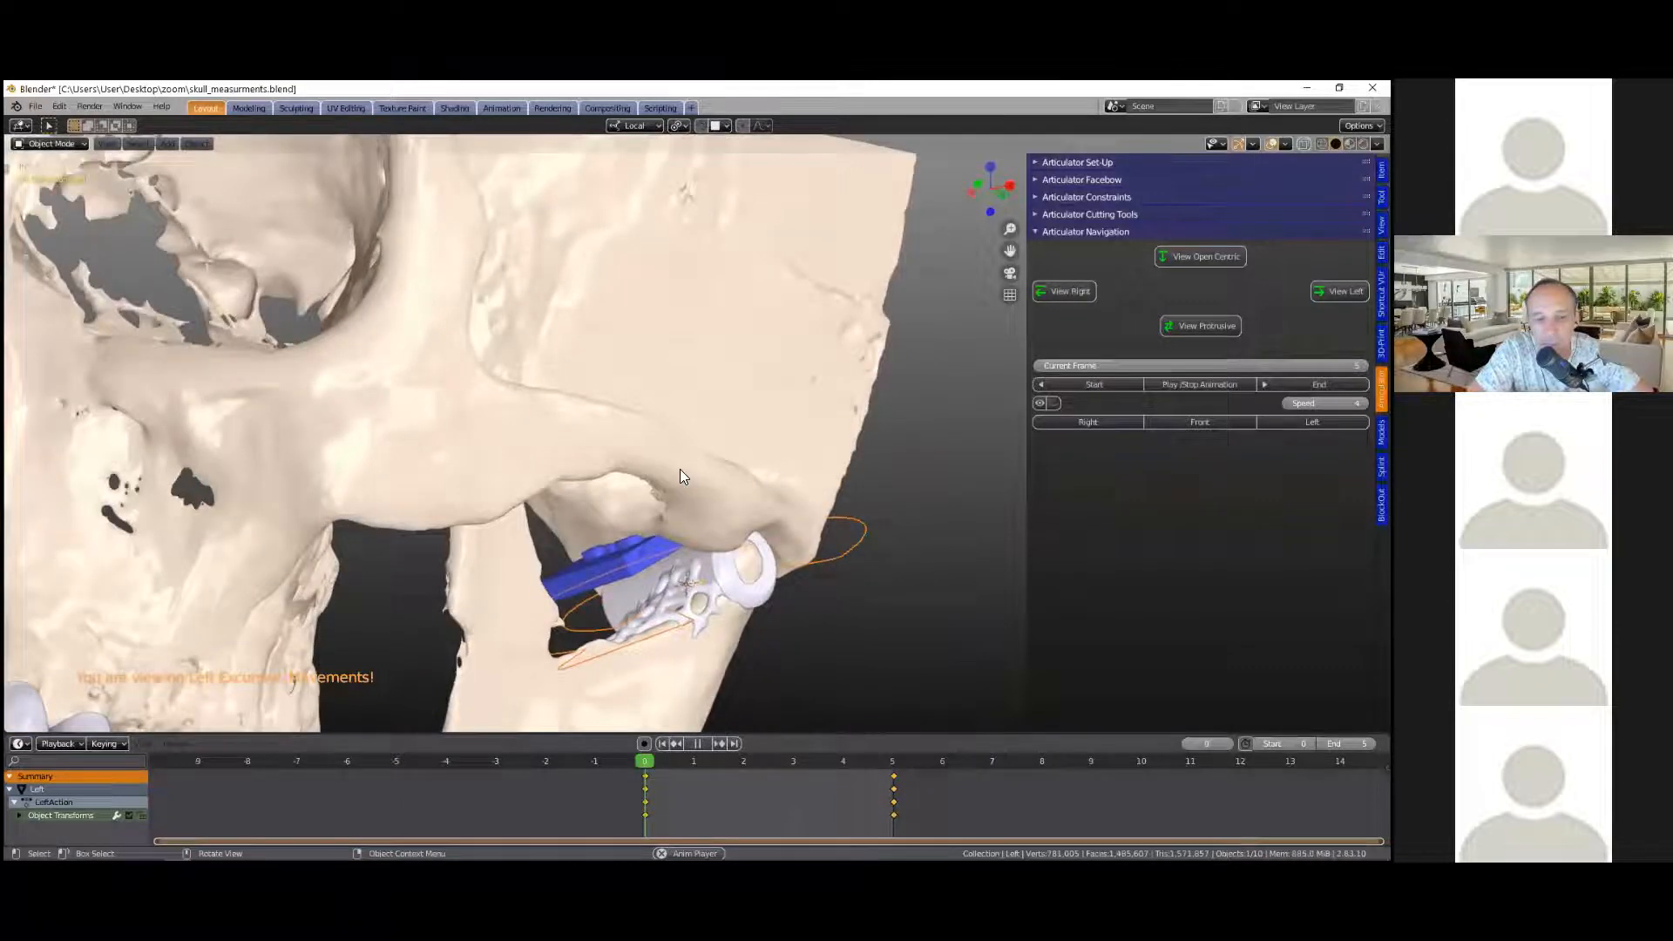
pyautogui.scroll(-4, 680, 469)
pyautogui.moveTo(387, 401); pyautogui.dragTo(769, 464, button='middle')
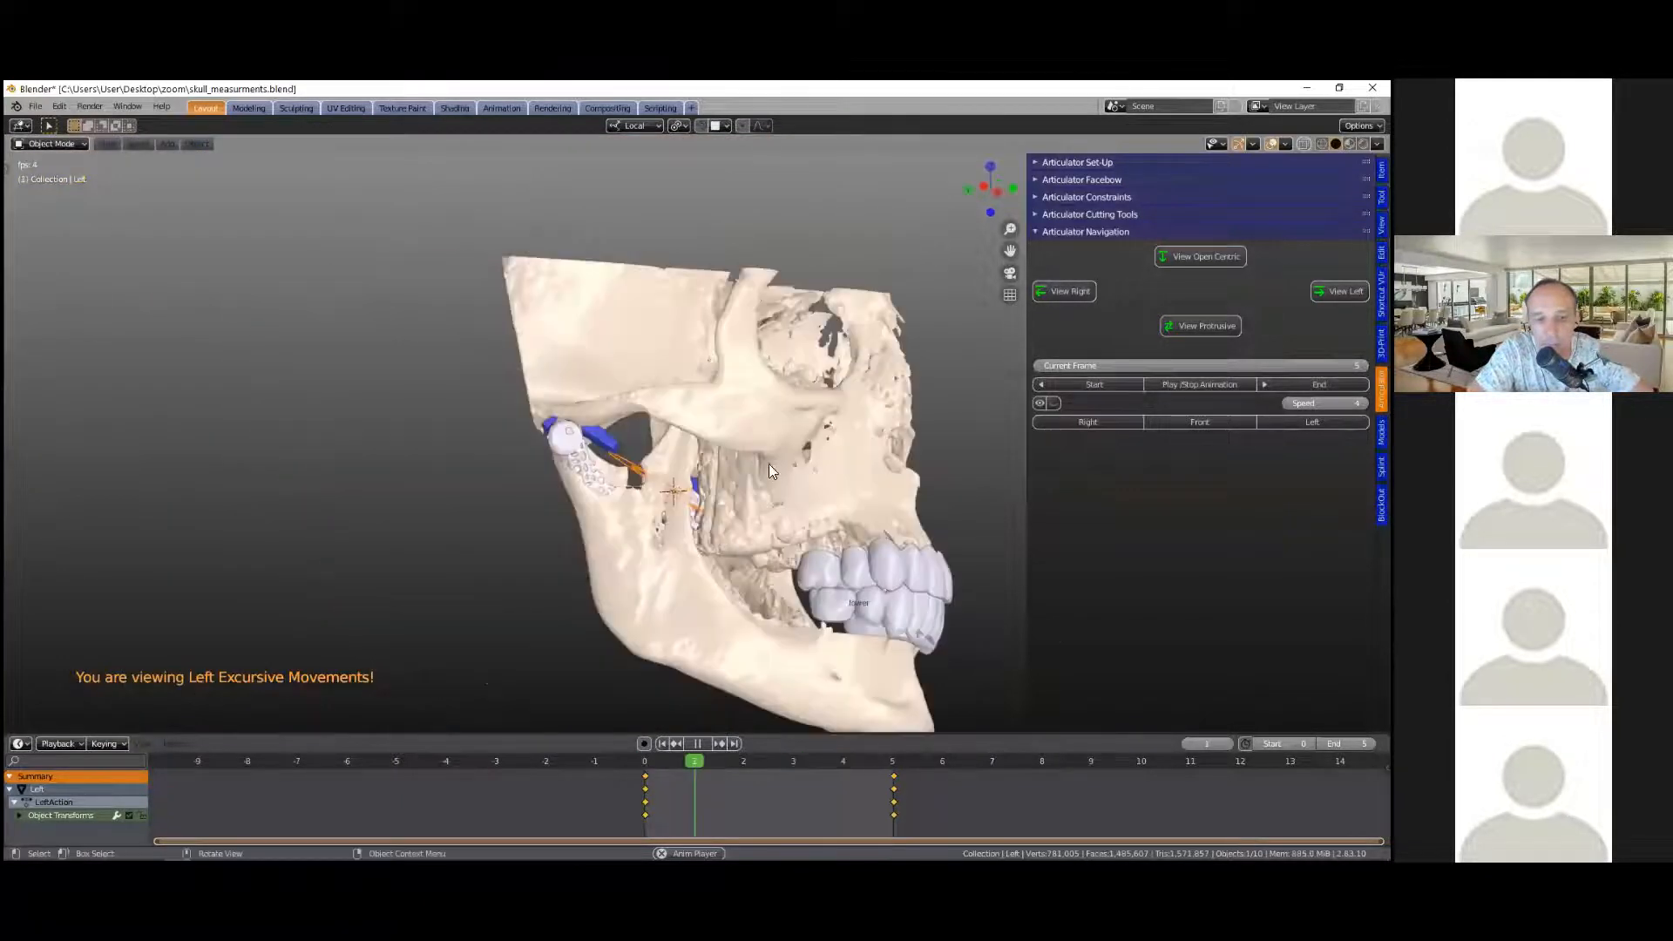
pyautogui.scroll(6, 769, 463)
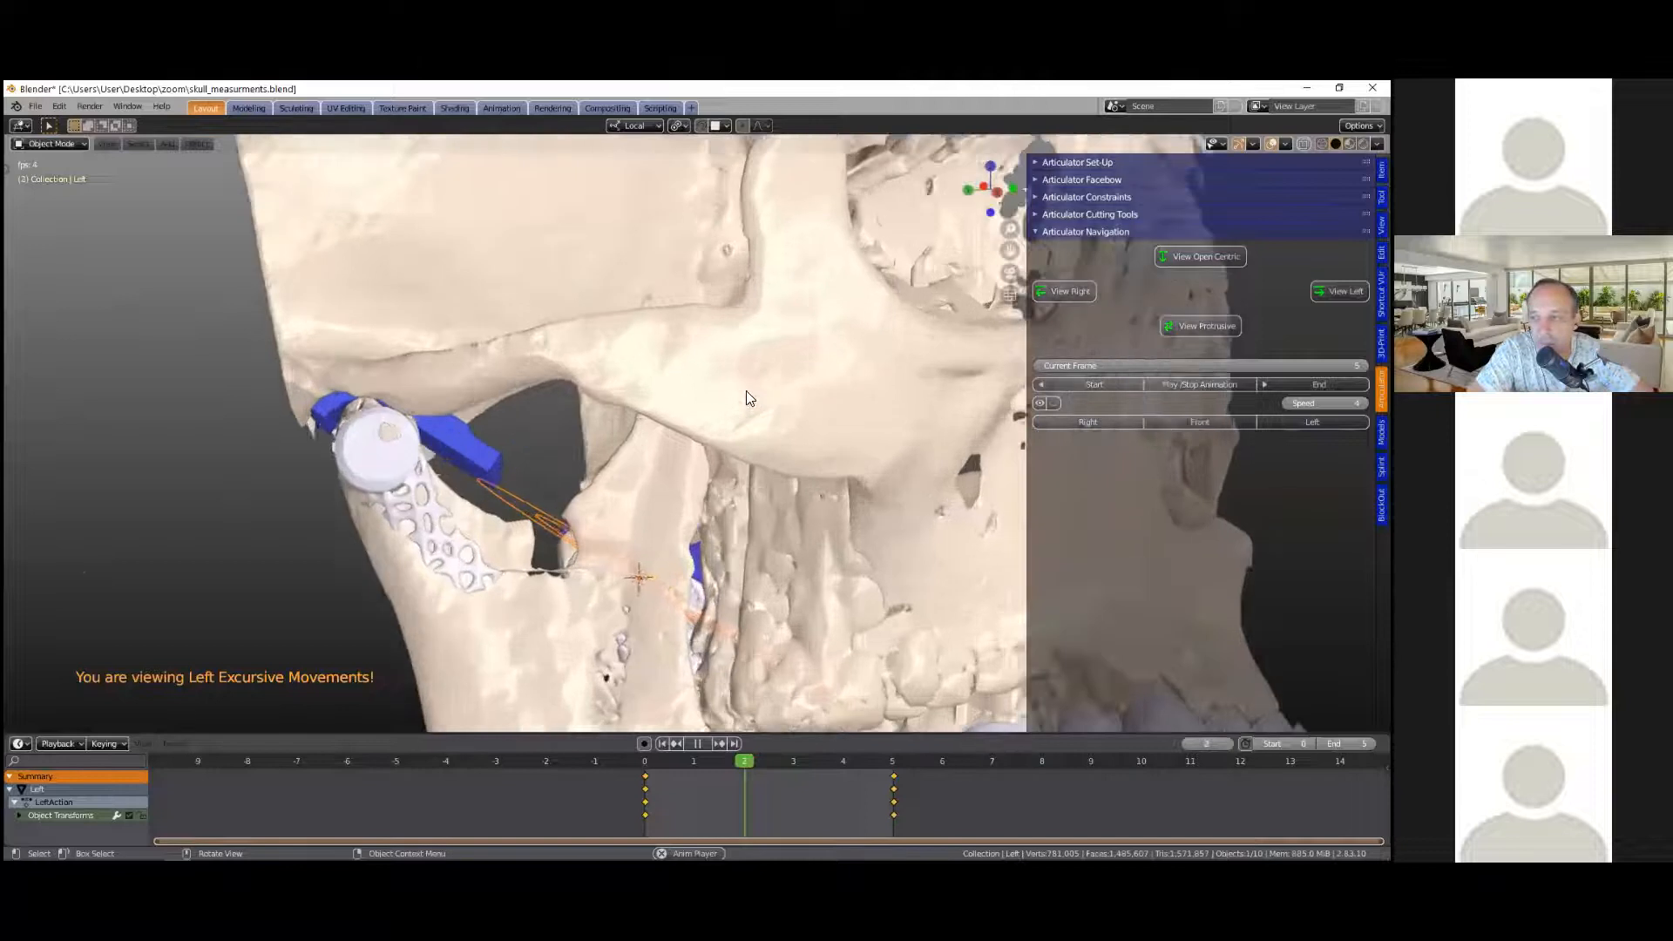
pyautogui.scroll(-8, 746, 391)
pyautogui.moveTo(746, 392); pyautogui.dragTo(747, 393, button='middle')
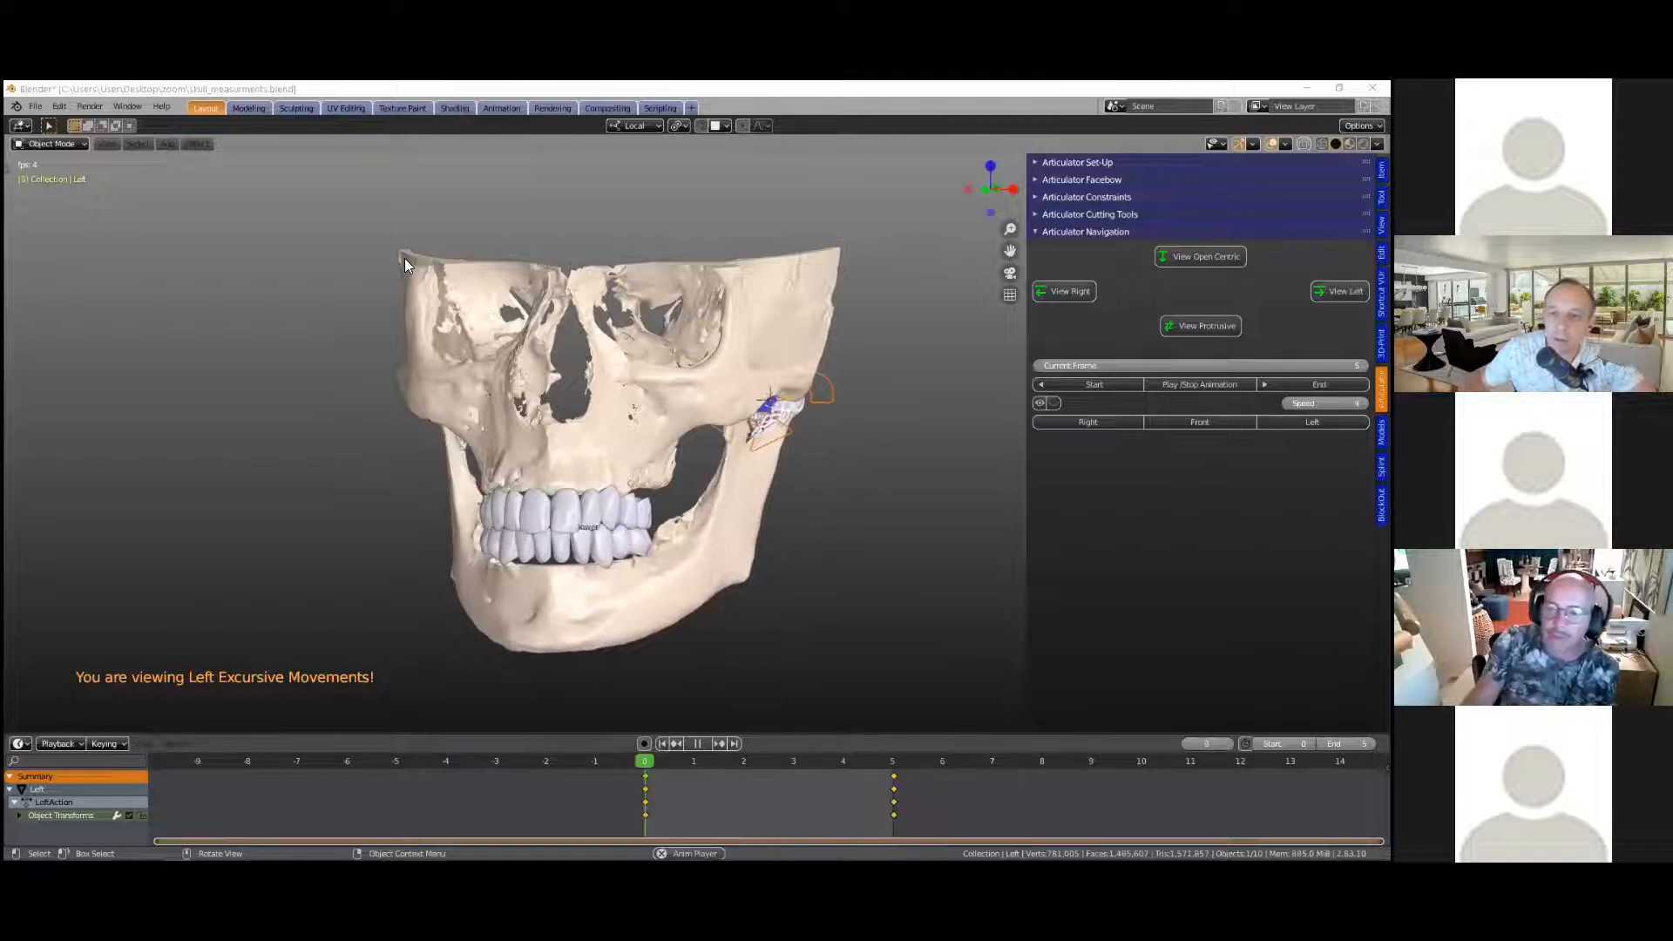
# Step: Stop the left excursive playback, scrub from the start to frame 5 to check the tooth contacts, and replay it briefly
pyautogui.click(700, 746)
pyautogui.moveTo(673, 640); pyautogui.dragTo(718, 600, button='middle')
pyautogui.hotkey('shift', 'Left')
pyautogui.scroll(2, 681, 654)
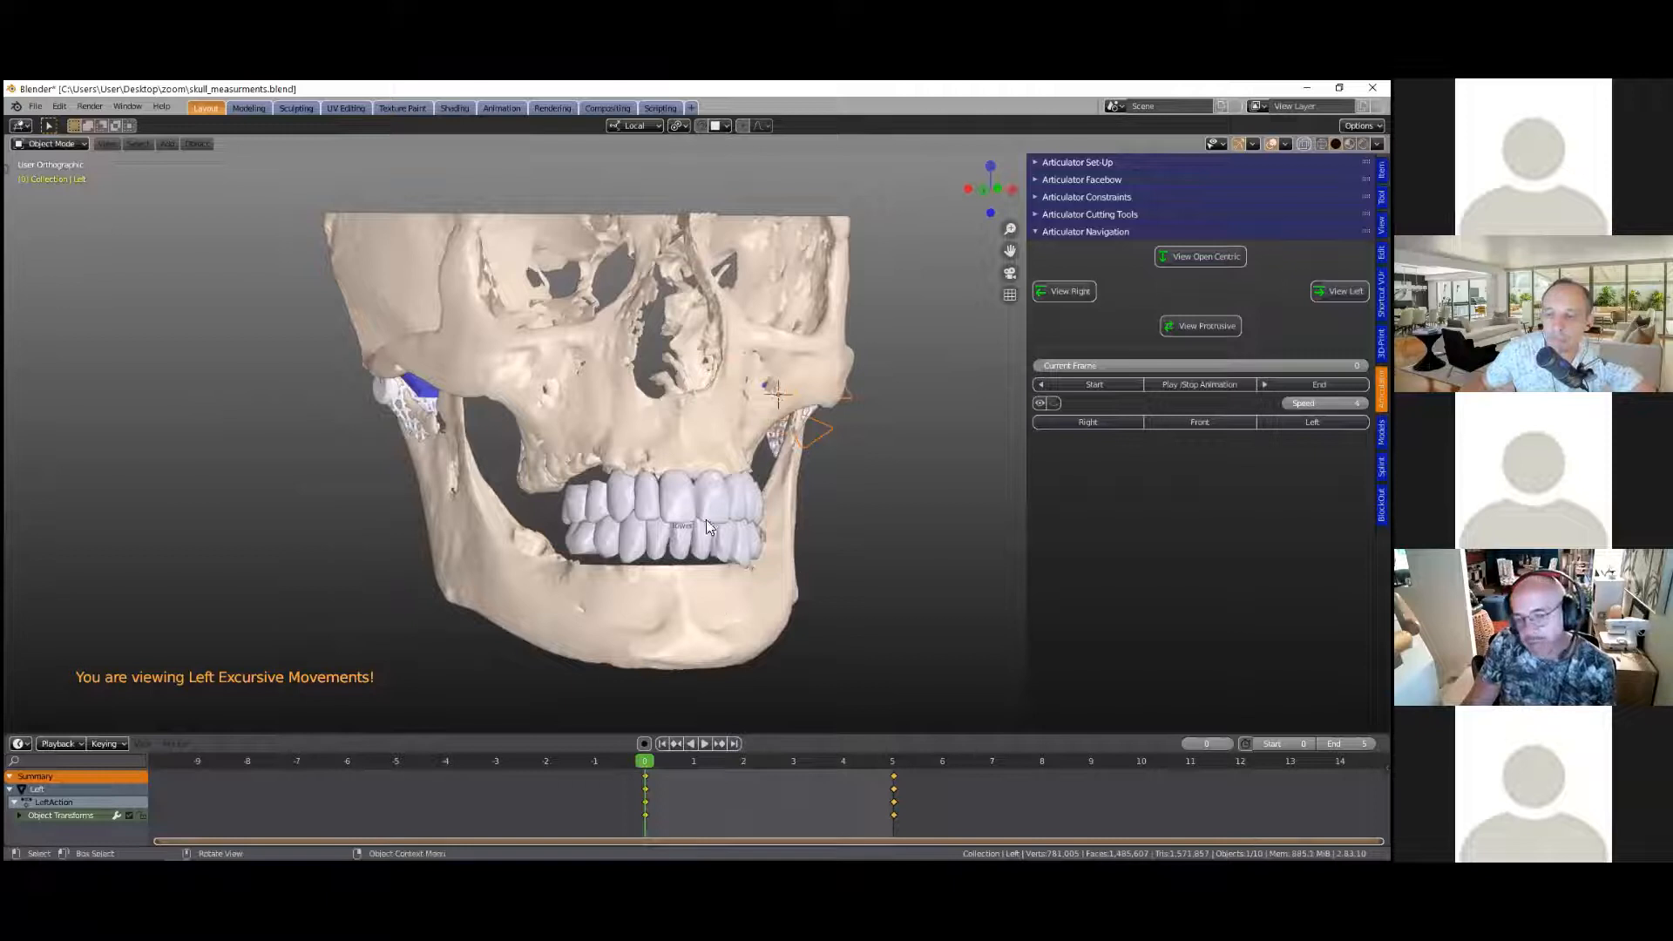
pyautogui.moveTo(734, 530); pyautogui.dragTo(652, 765, button='middle')
pyautogui.moveTo(652, 765); pyautogui.dragTo(884, 734)
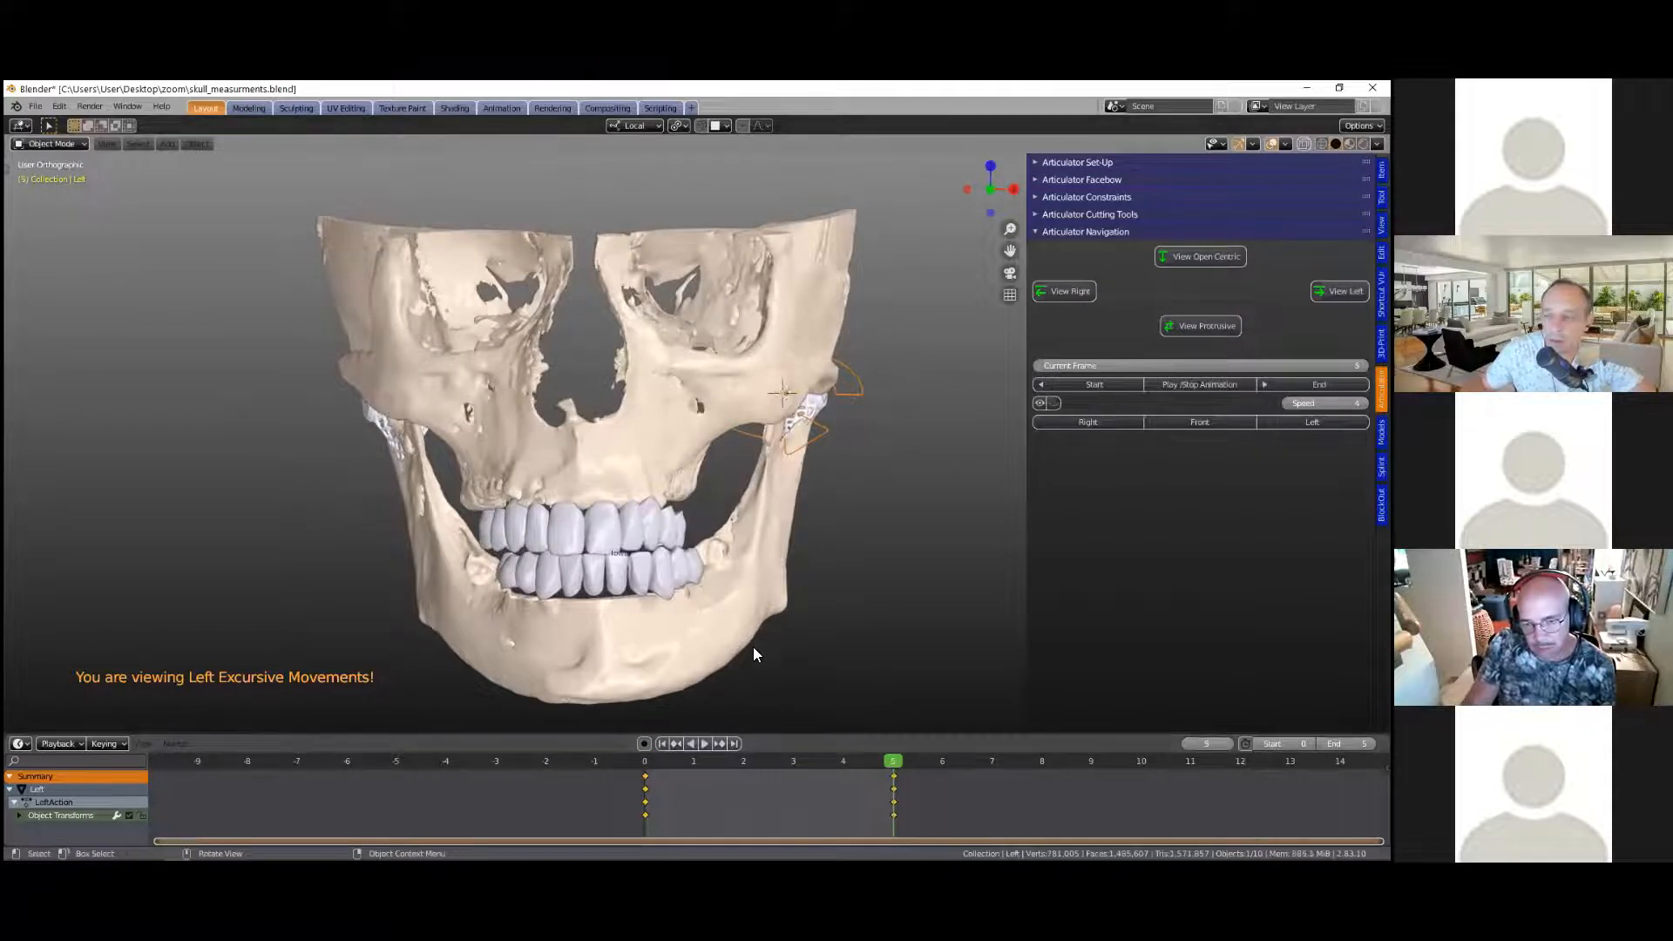
pyautogui.press('space')
pyautogui.press('space')
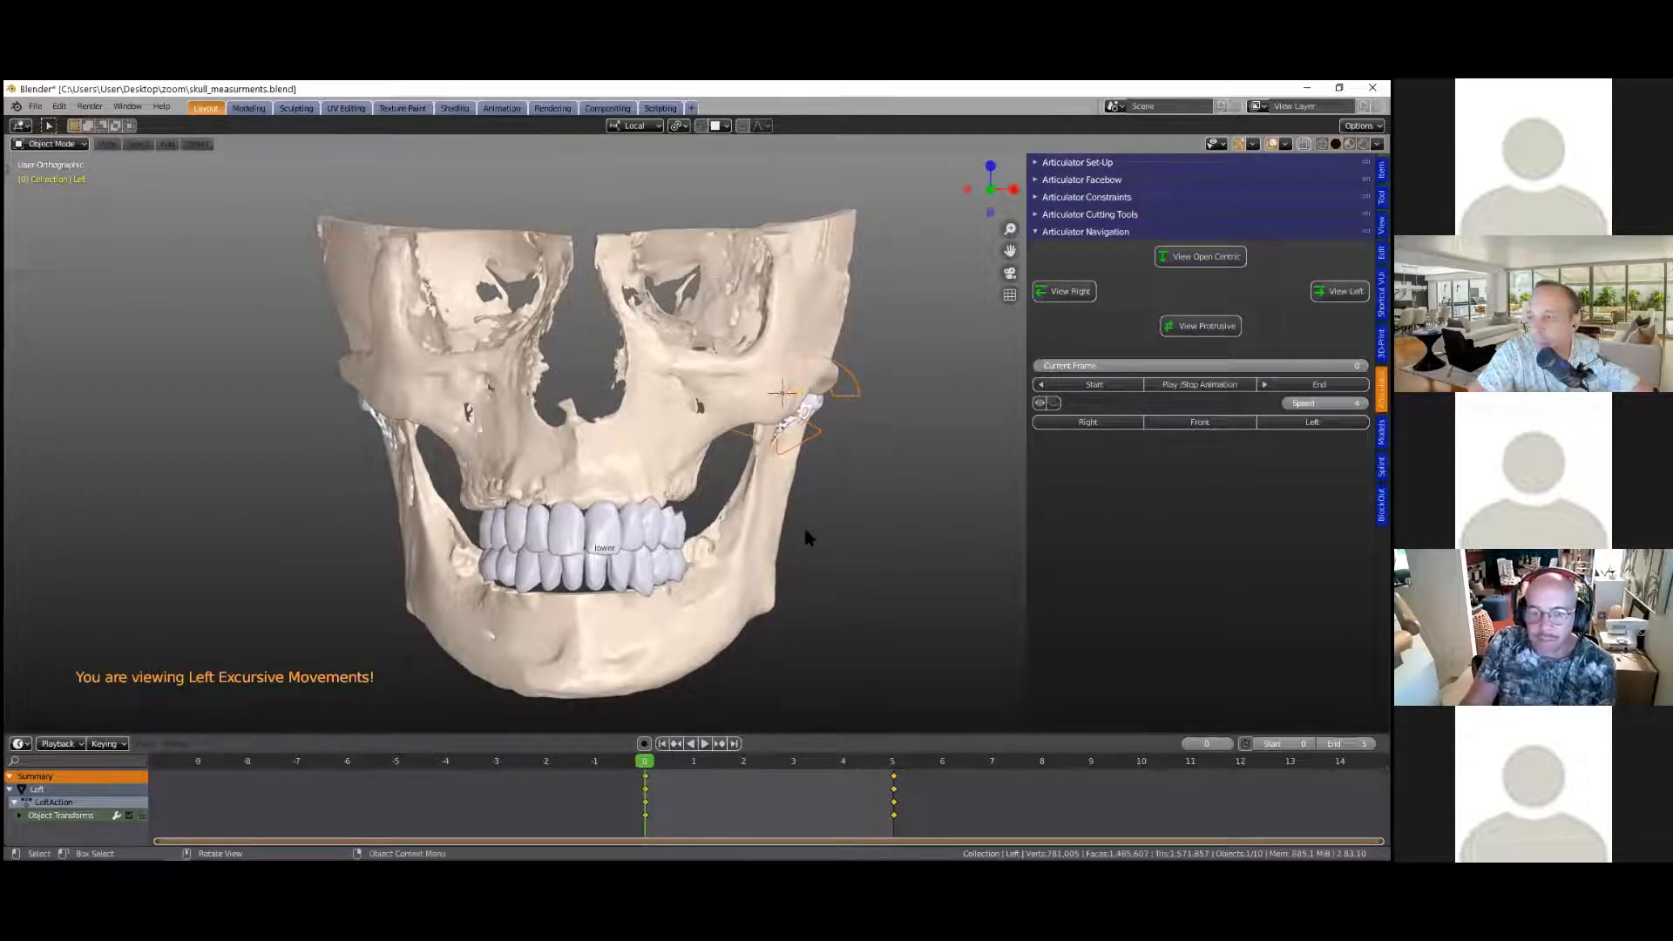
# Step: Voxel remesh the upper teeth with a voxel size of 0.2 mm using the articulator cutting tools
pyautogui.click(600, 526)
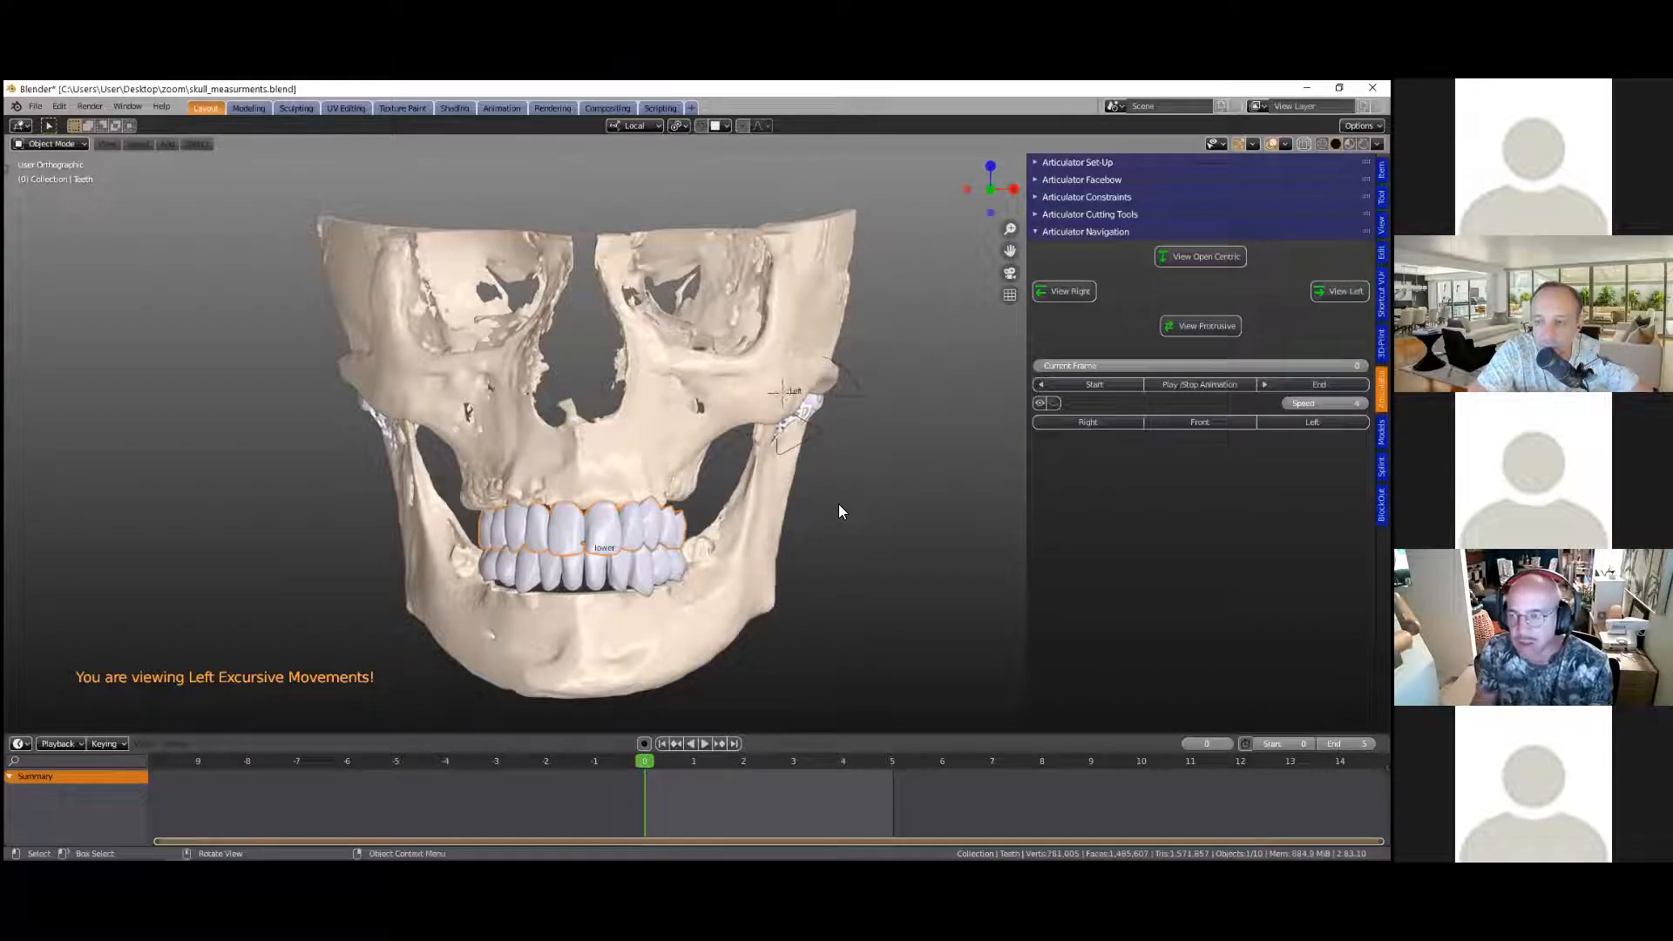
pyautogui.click(1036, 215)
pyautogui.moveTo(605, 569); pyautogui.dragTo(549, 528, button='middle')
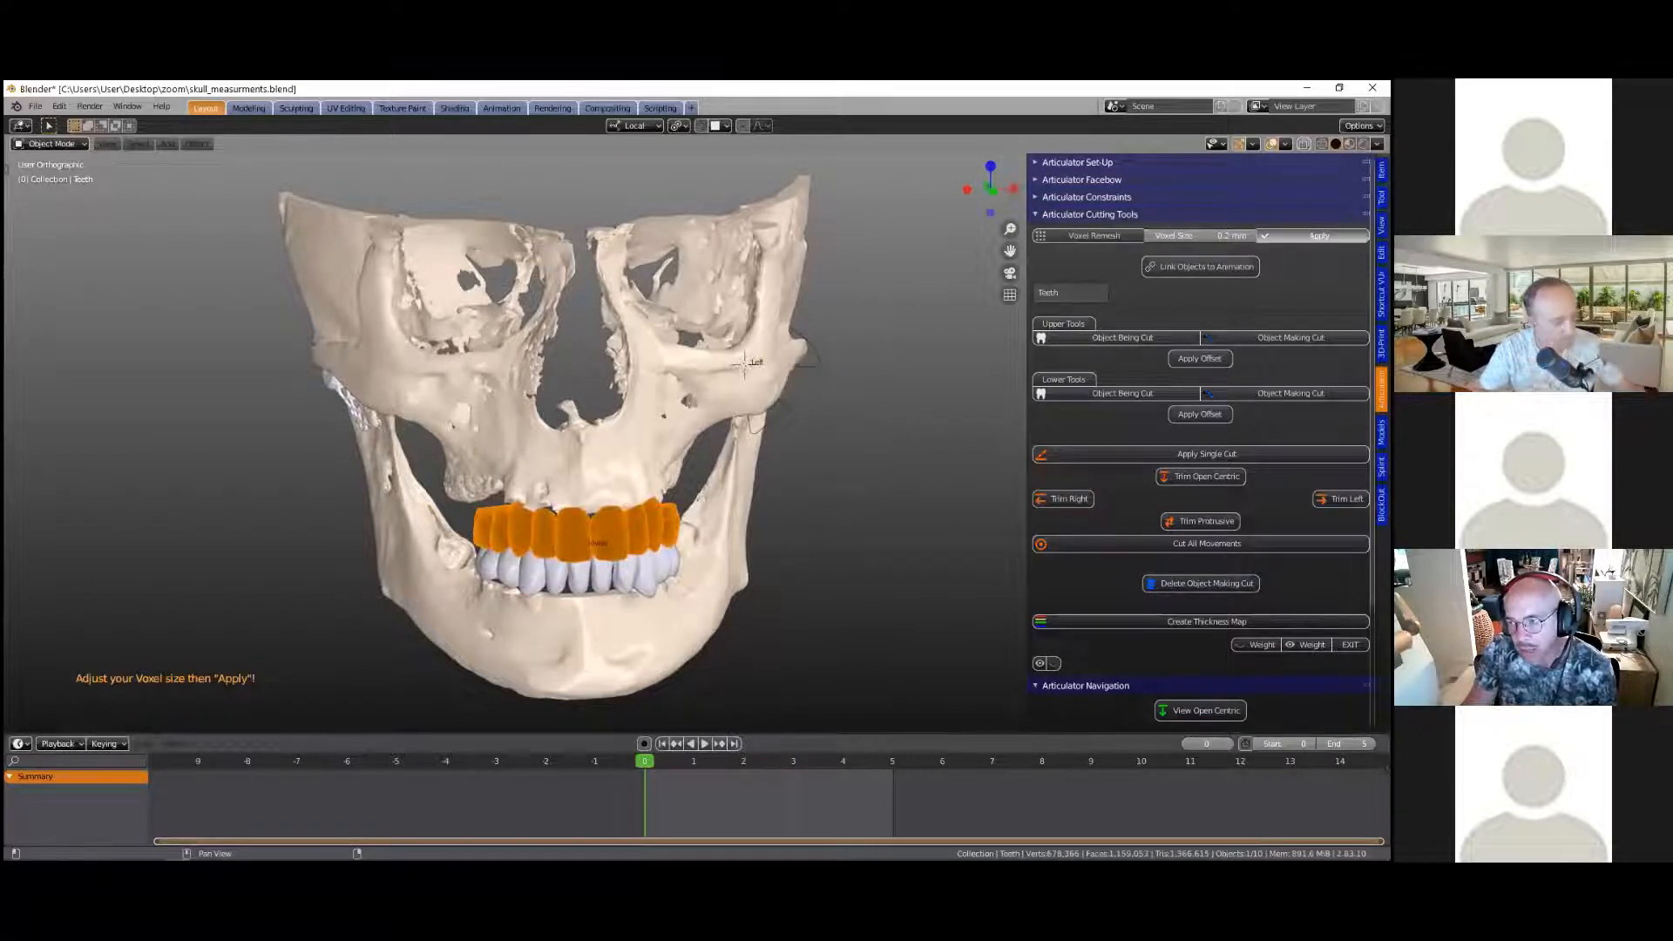
pyautogui.click(1319, 236)
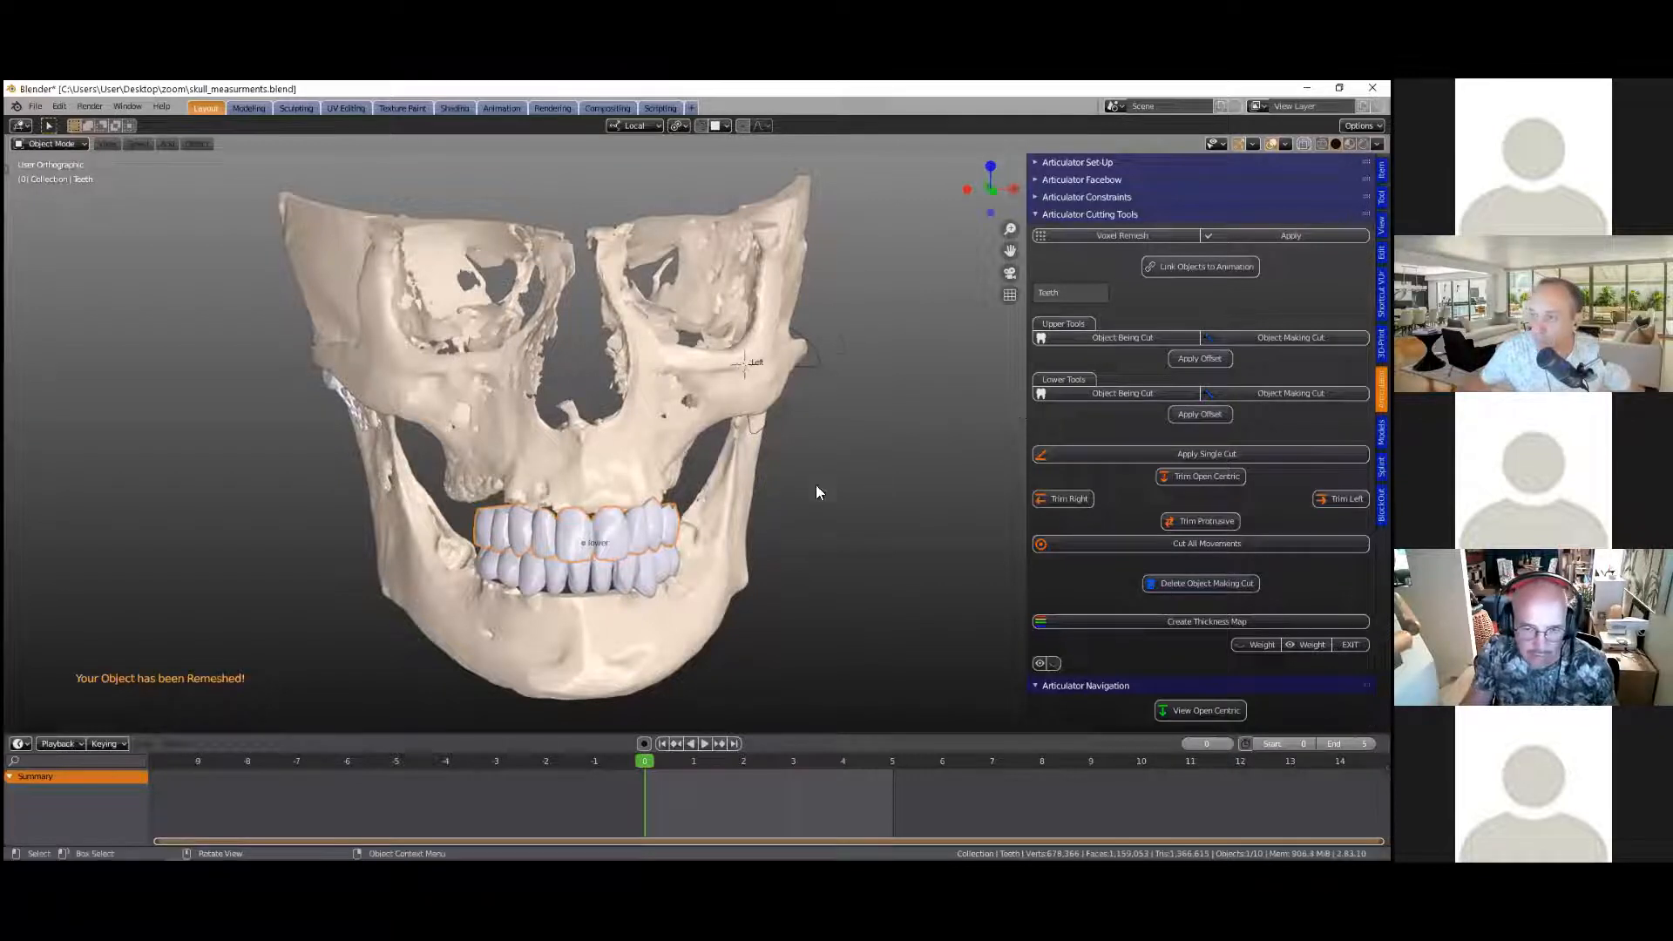
# Step: Inspect the remeshed upper teeth, and voxel remesh the lower teeth with a voxel size of 0.2 mm
pyautogui.scroll(3, 618, 549)
pyautogui.scroll(4, 617, 548)
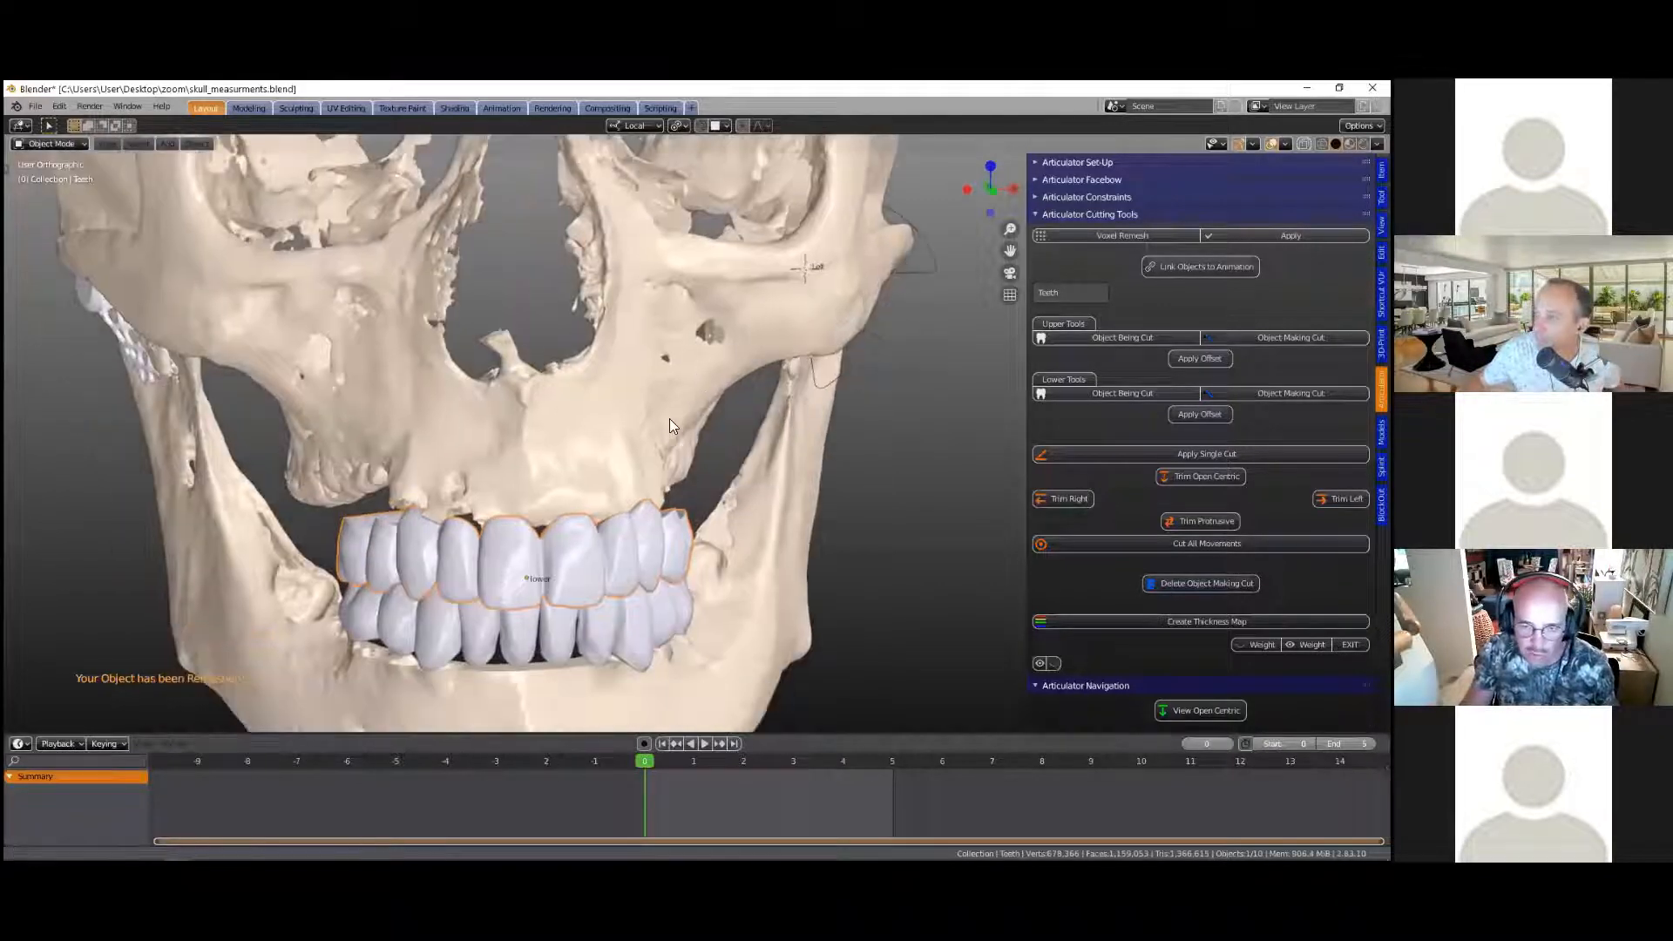
pyautogui.scroll(3, 593, 432)
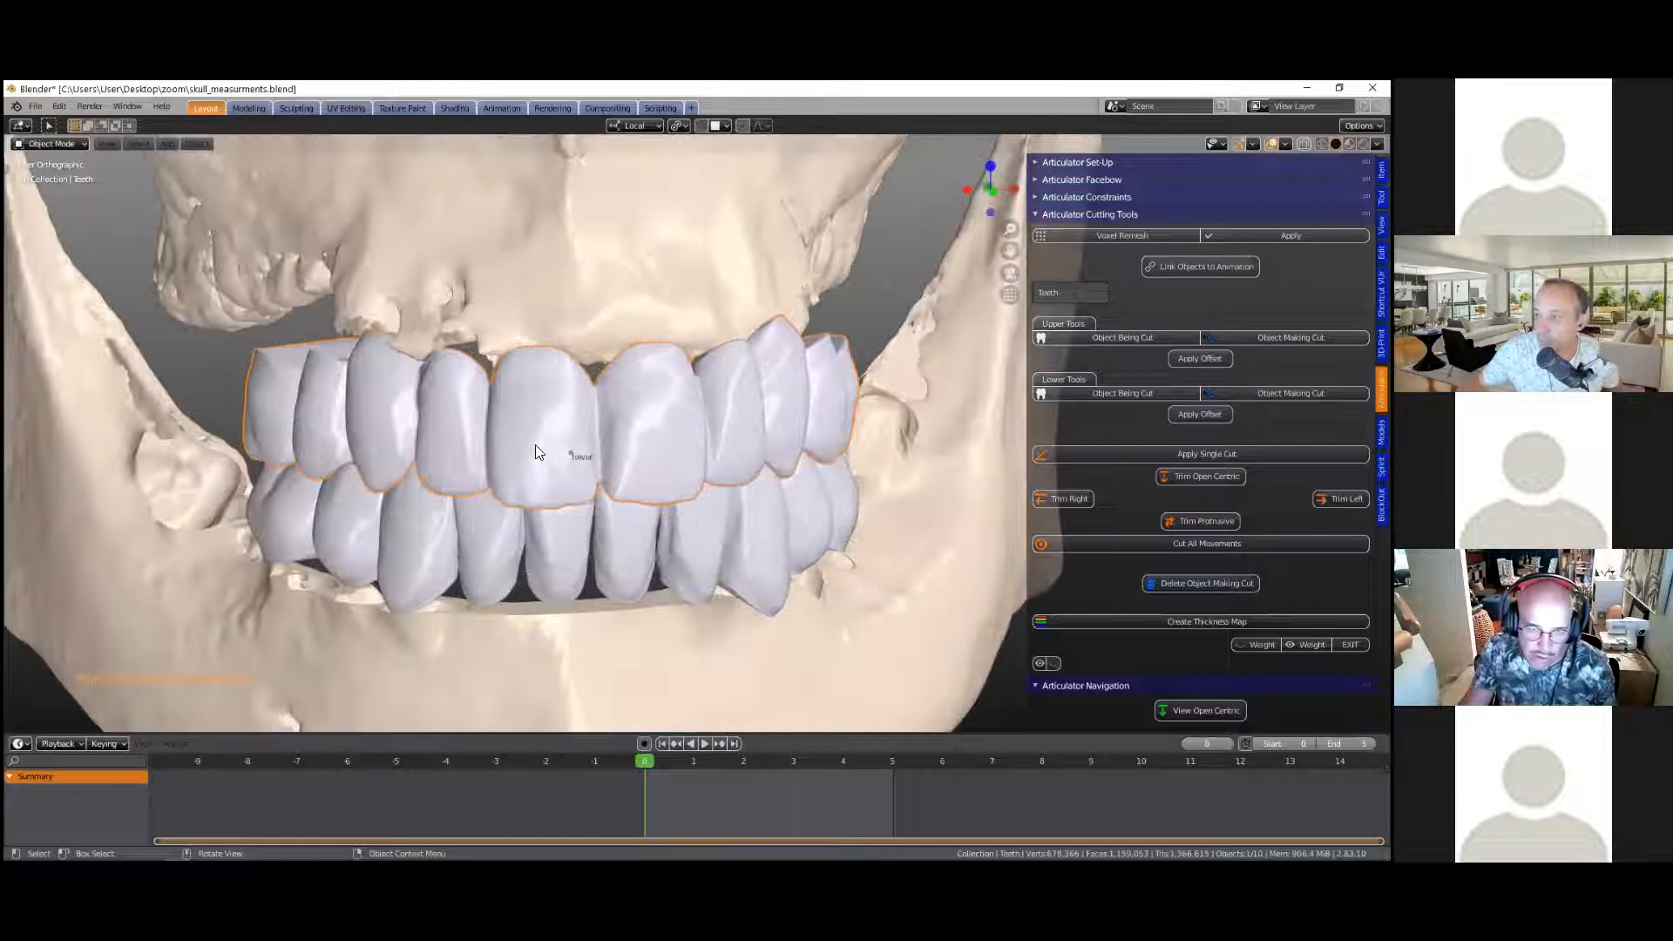
pyautogui.moveTo(484, 392); pyautogui.dragTo(467, 383, button='middle')
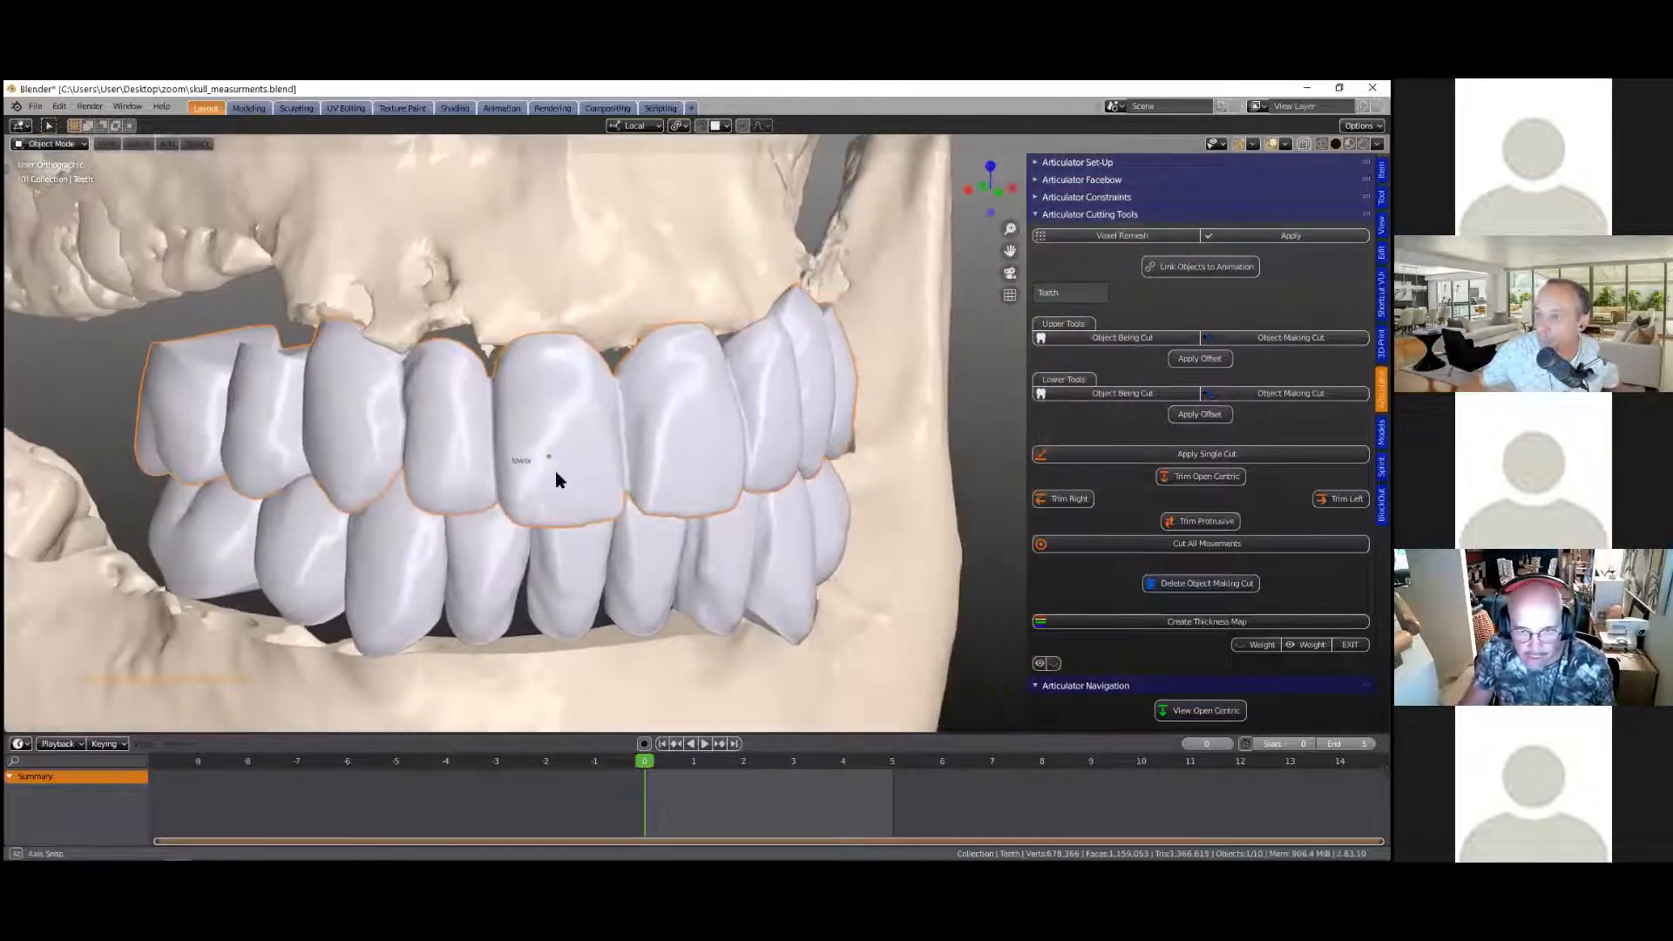
pyautogui.moveTo(500, 453); pyautogui.dragTo(675, 494, button='middle')
pyautogui.scroll(-4, 626, 464)
pyautogui.click(620, 455)
pyautogui.scroll(-3, 620, 455)
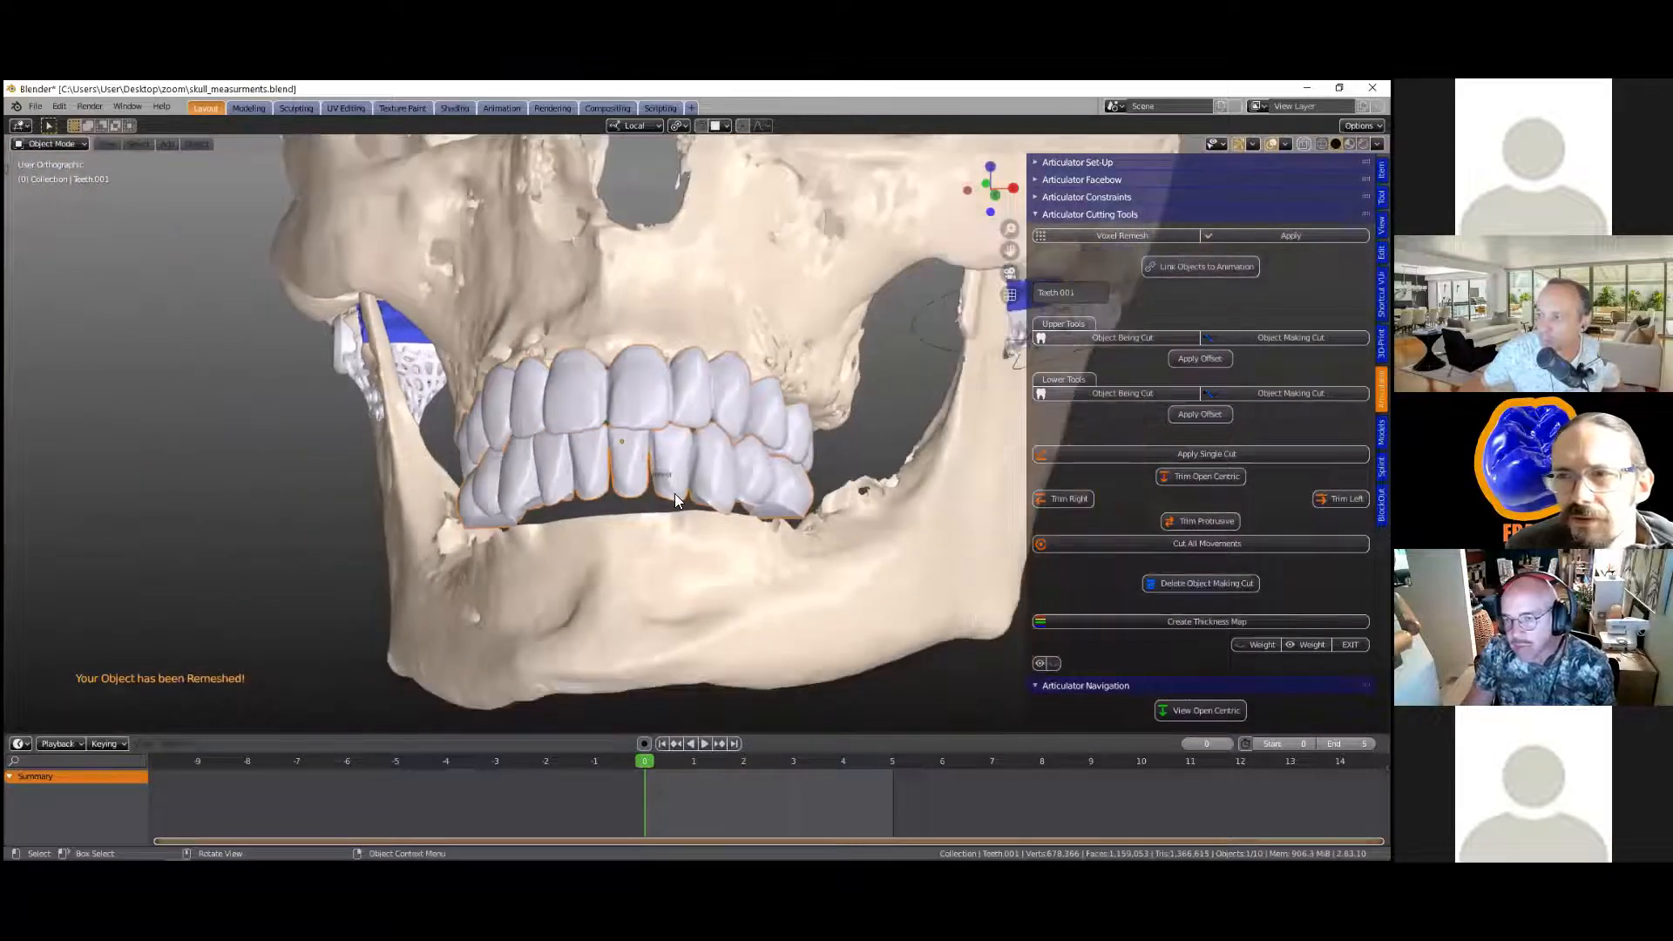
pyautogui.click(1101, 236)
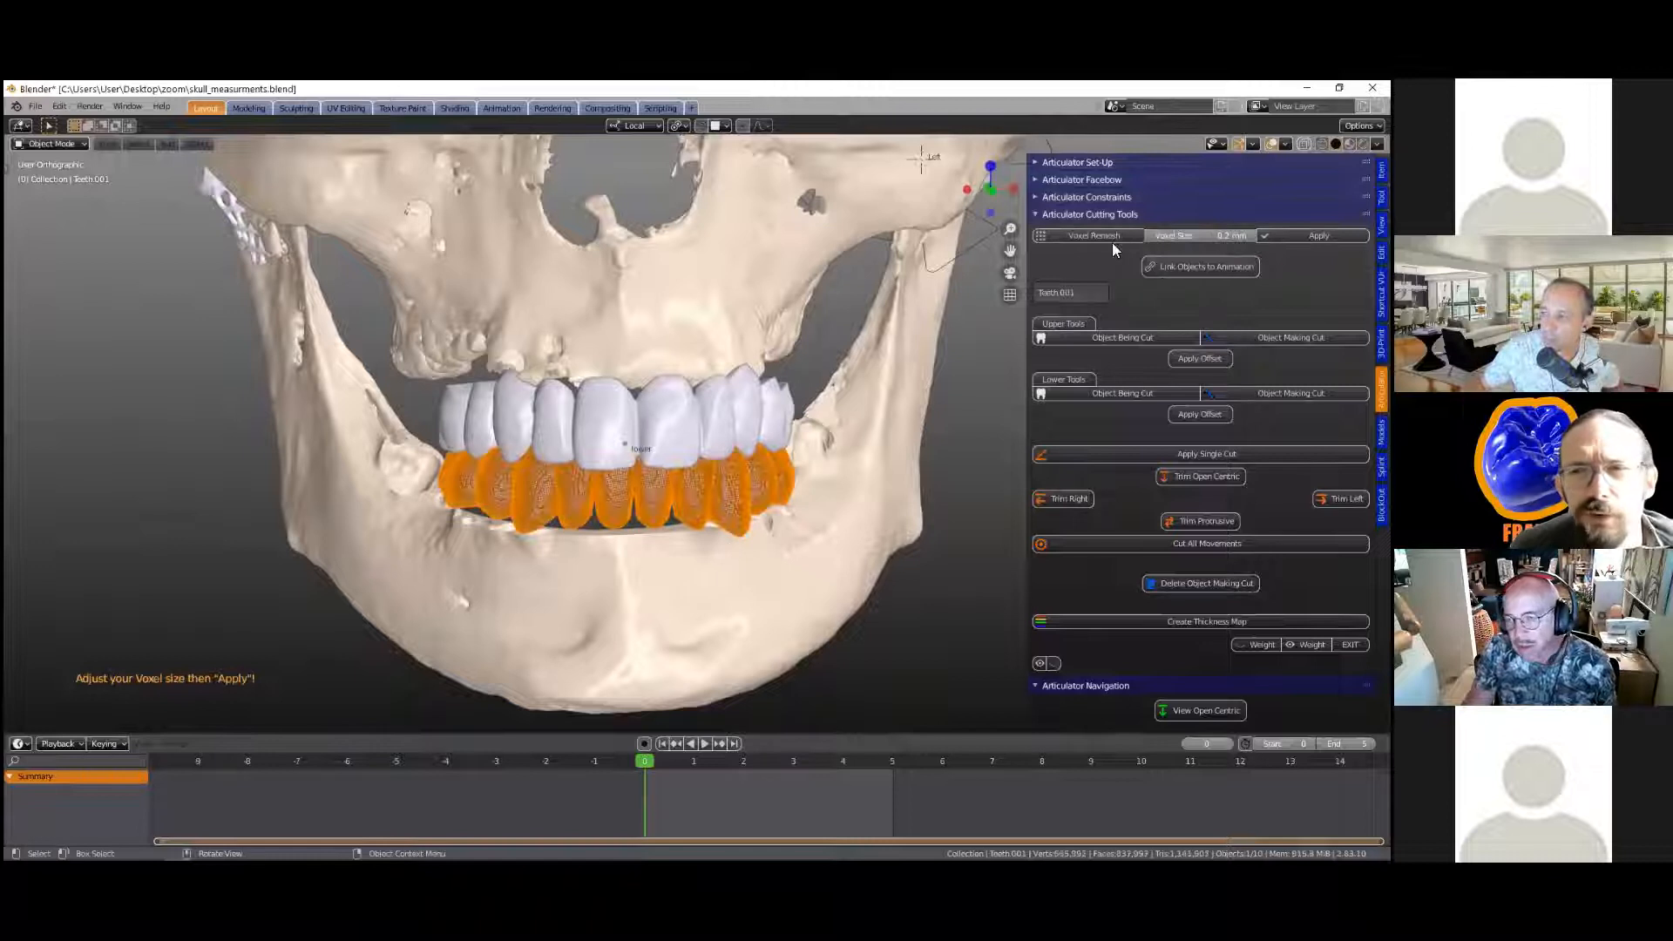
pyautogui.click(1314, 235)
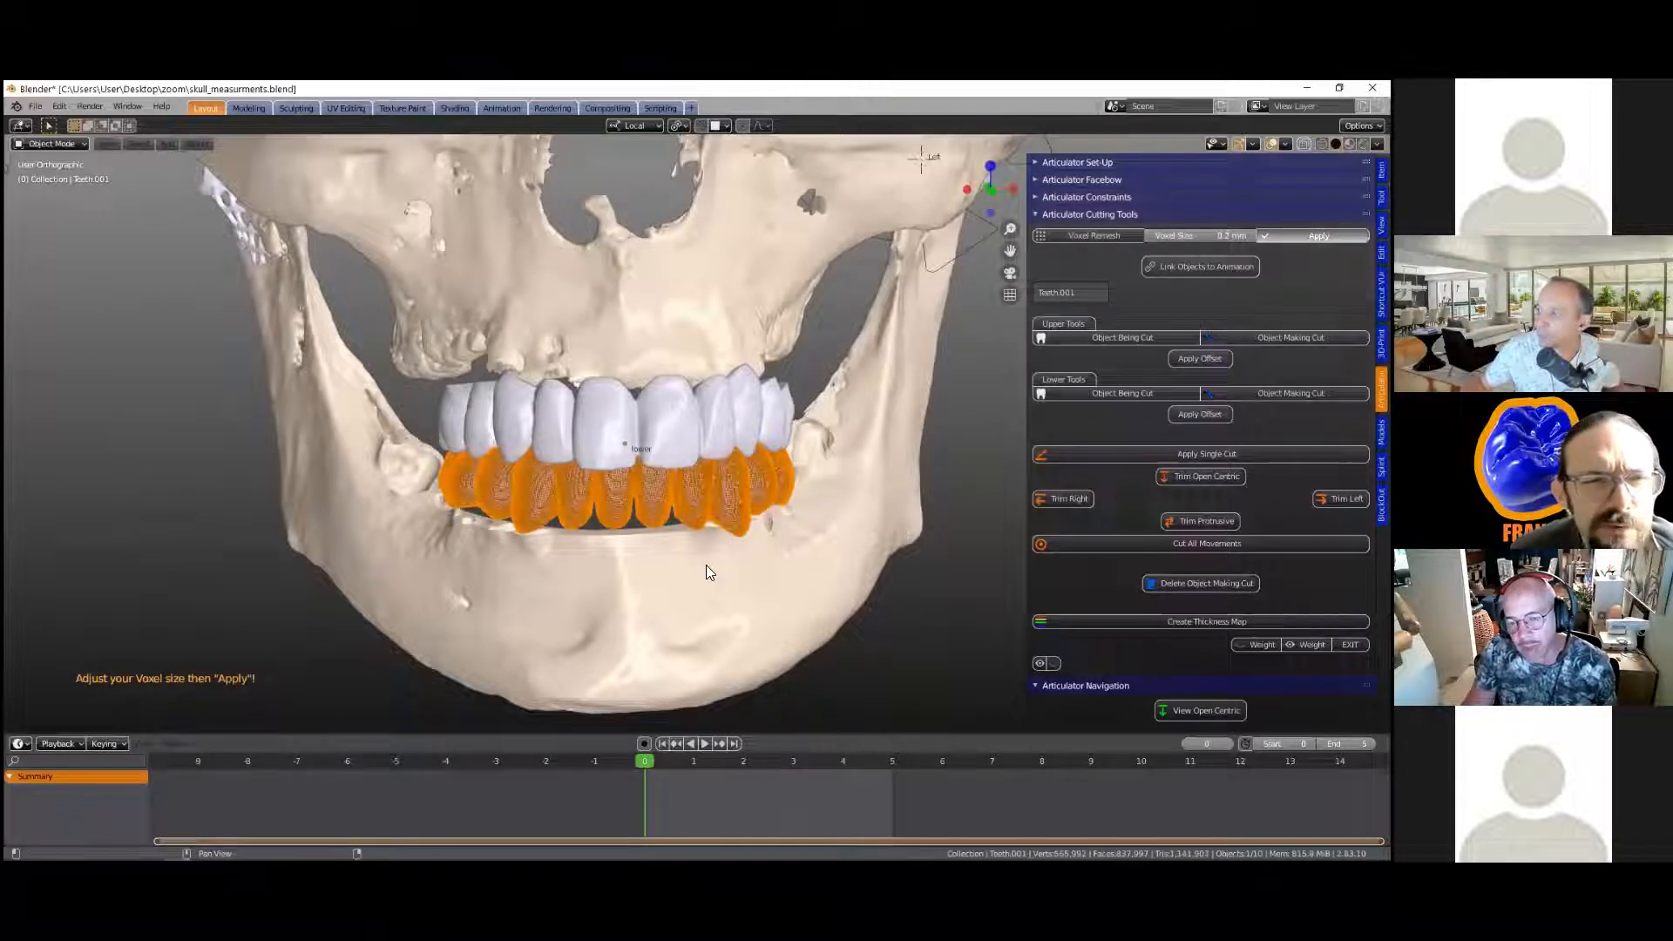
# Step: Designate the upper teeth as the object making the cut in the upper tools and apply the 0.1 mm offset
pyautogui.scroll(3, 706, 571)
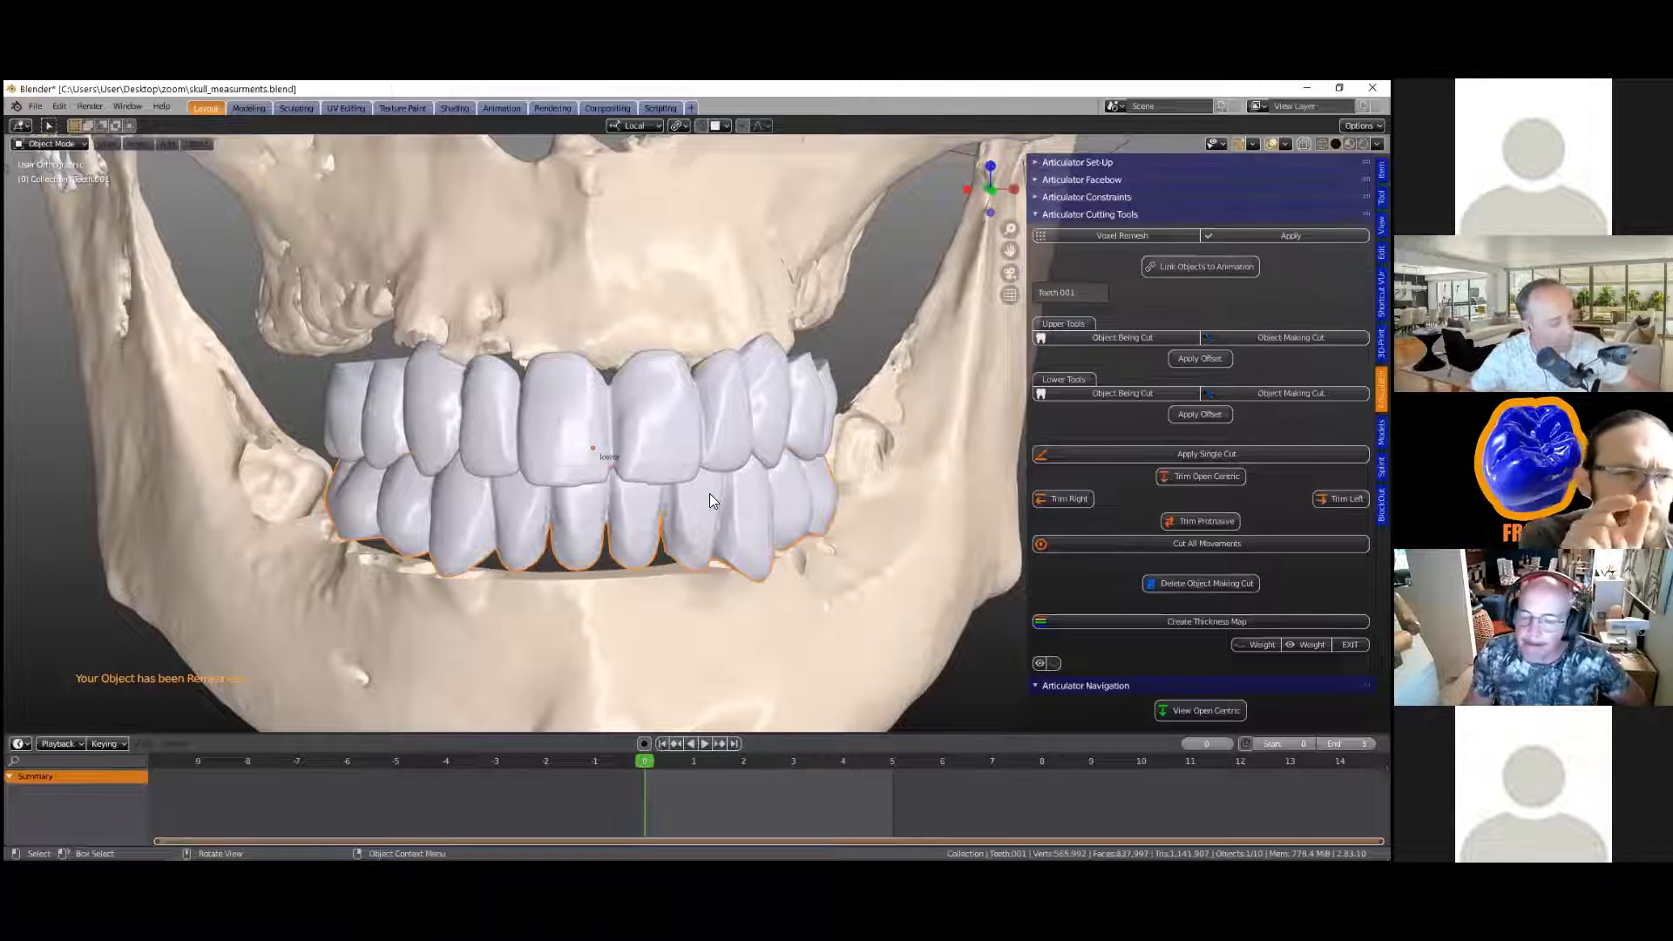
pyautogui.scroll(-1, 709, 493)
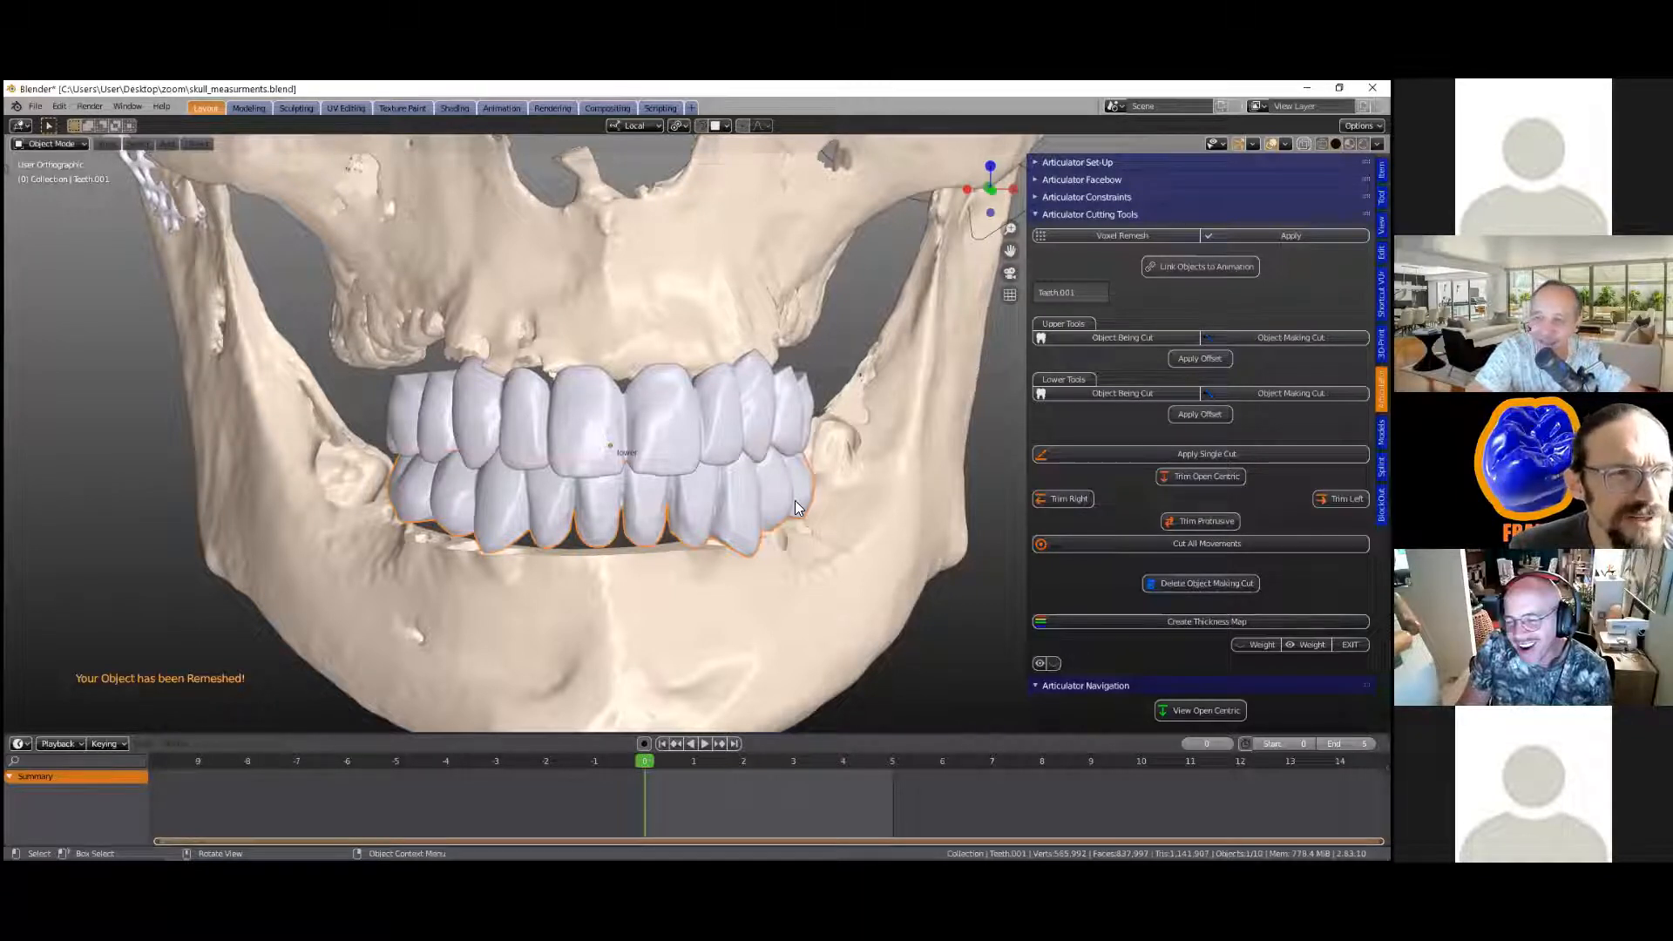
pyautogui.scroll(-2, 793, 502)
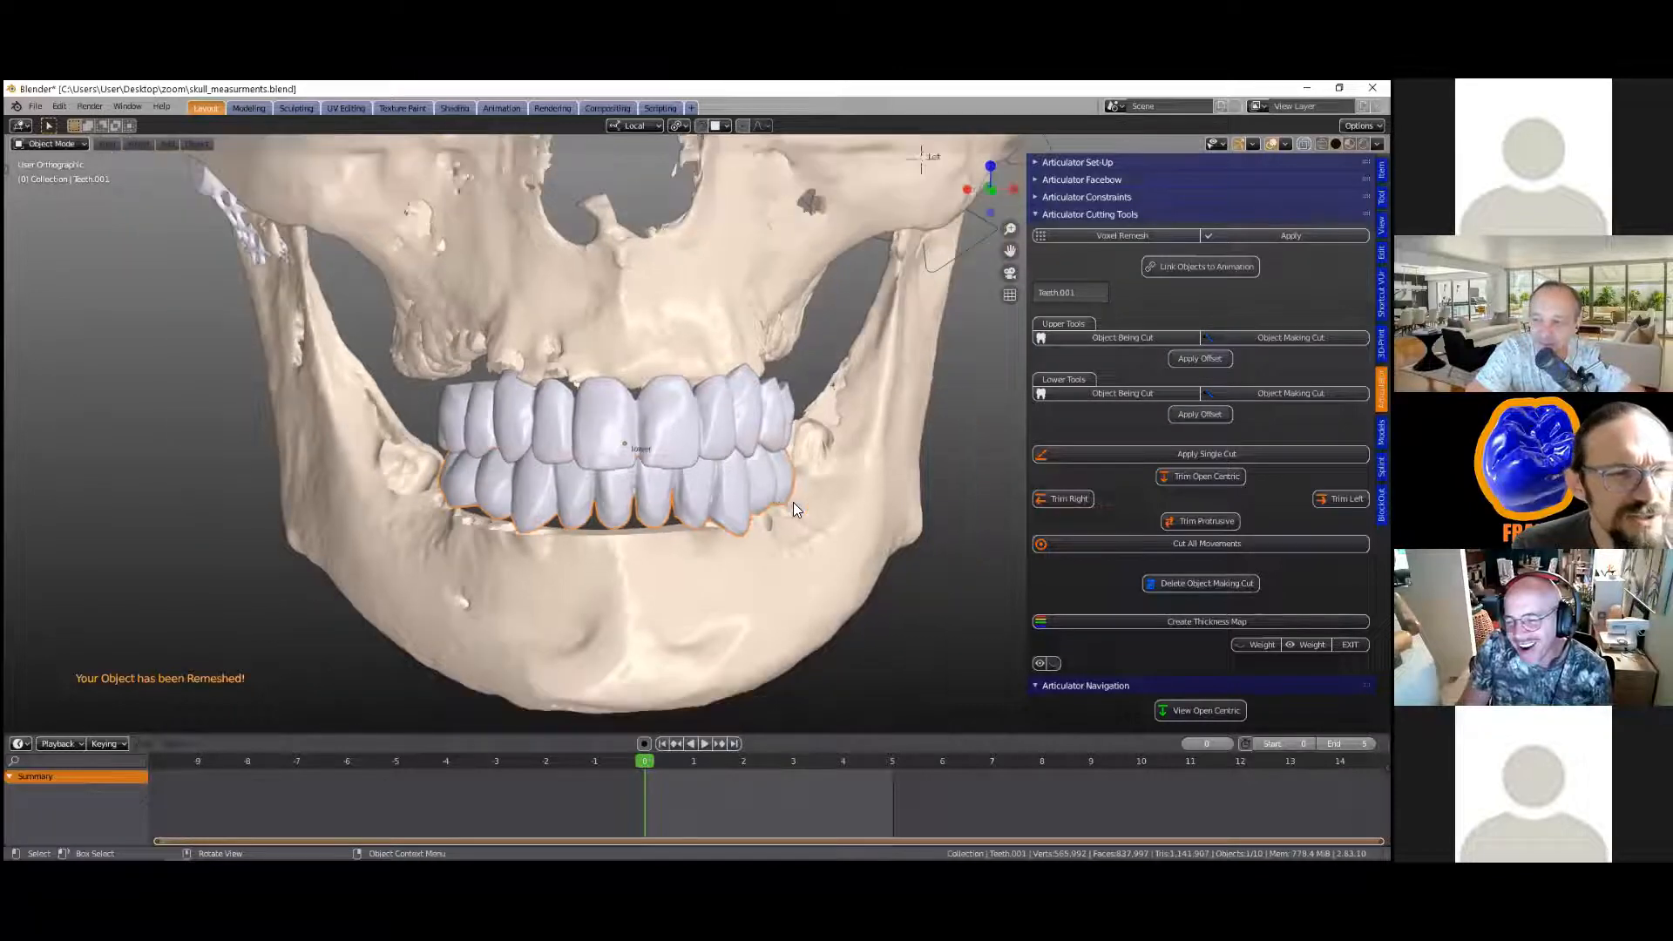
pyautogui.scroll(-1, 1108, 403)
pyautogui.scroll(1, 901, 484)
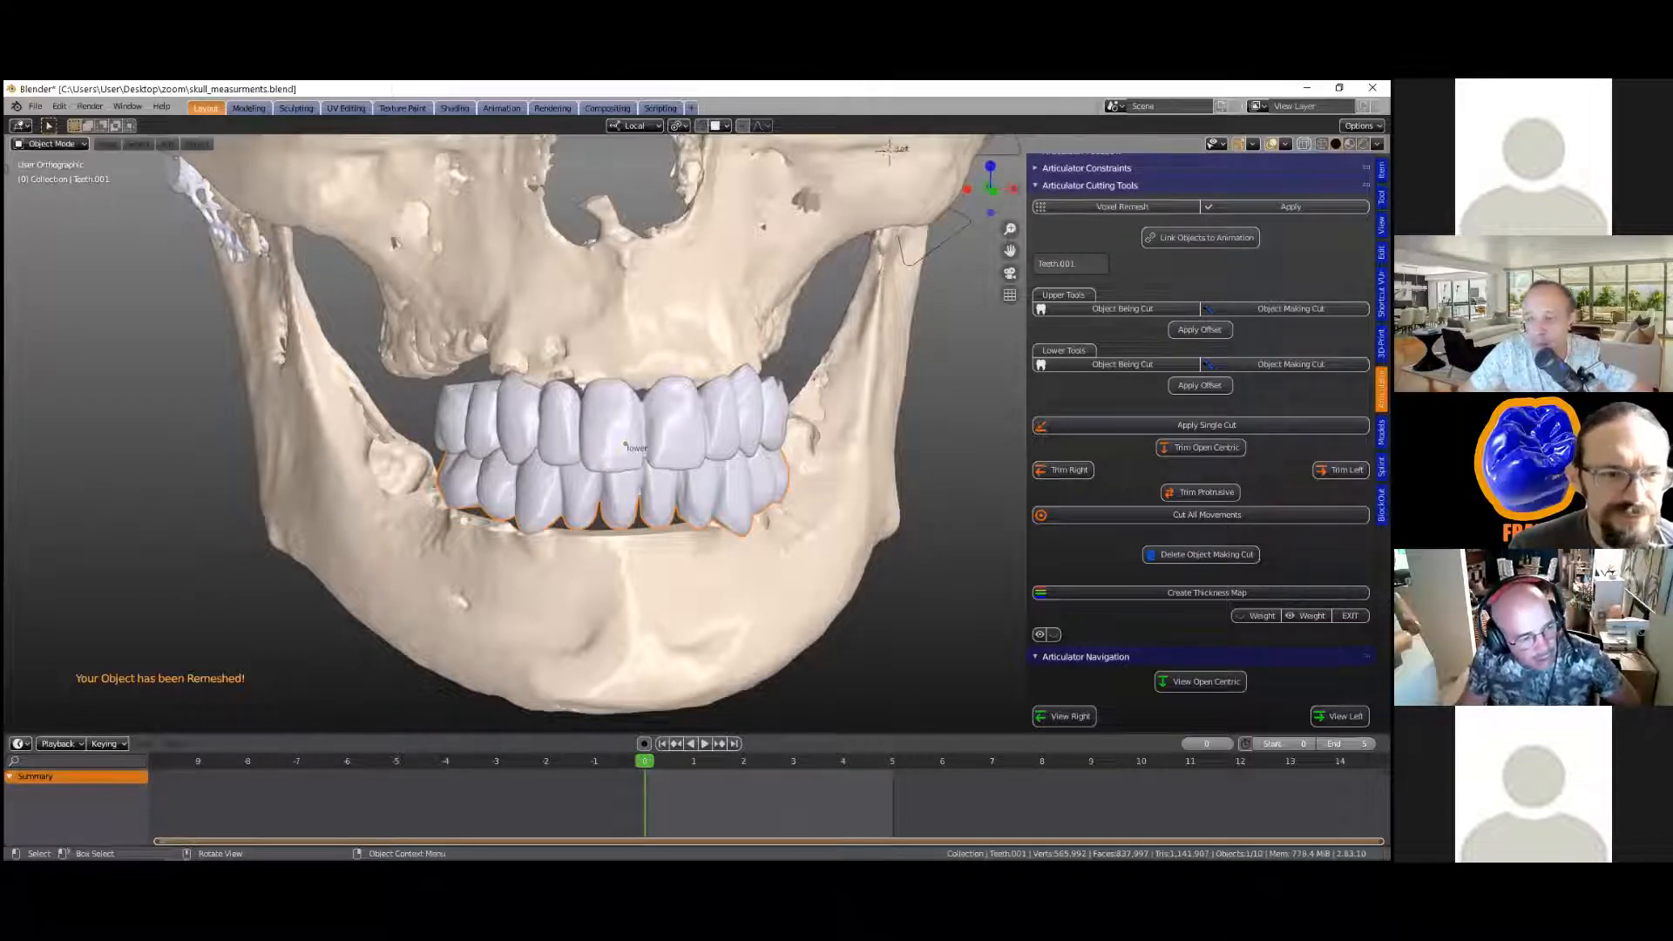
pyautogui.hotkey('alt', 'a')
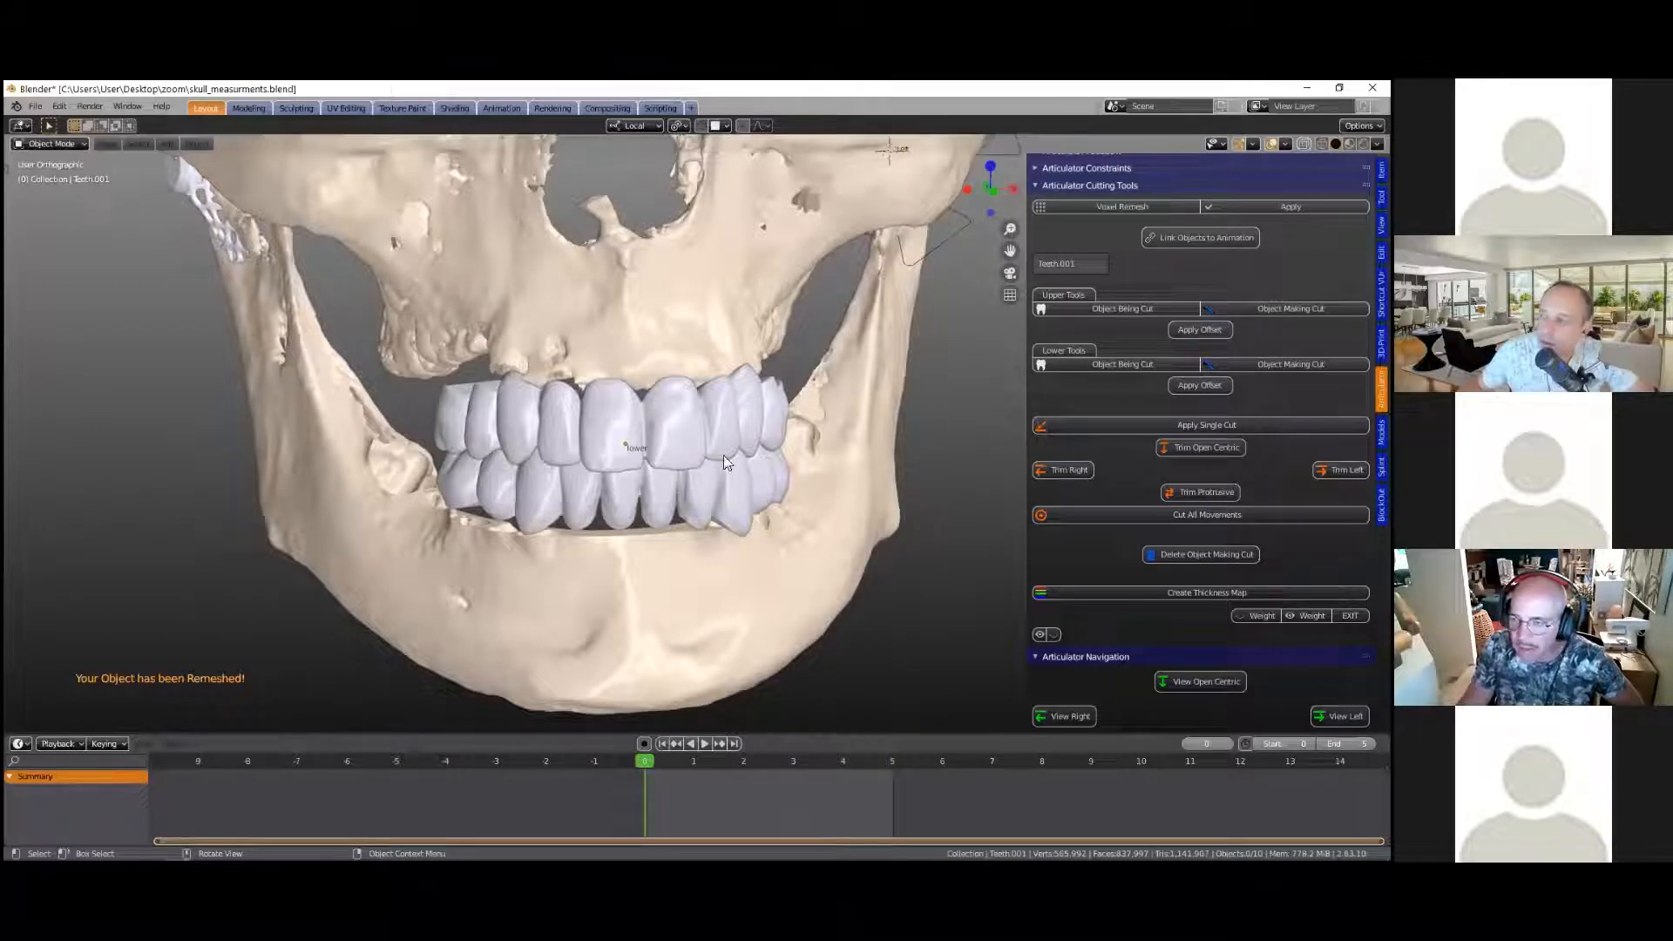
pyautogui.click(667, 439)
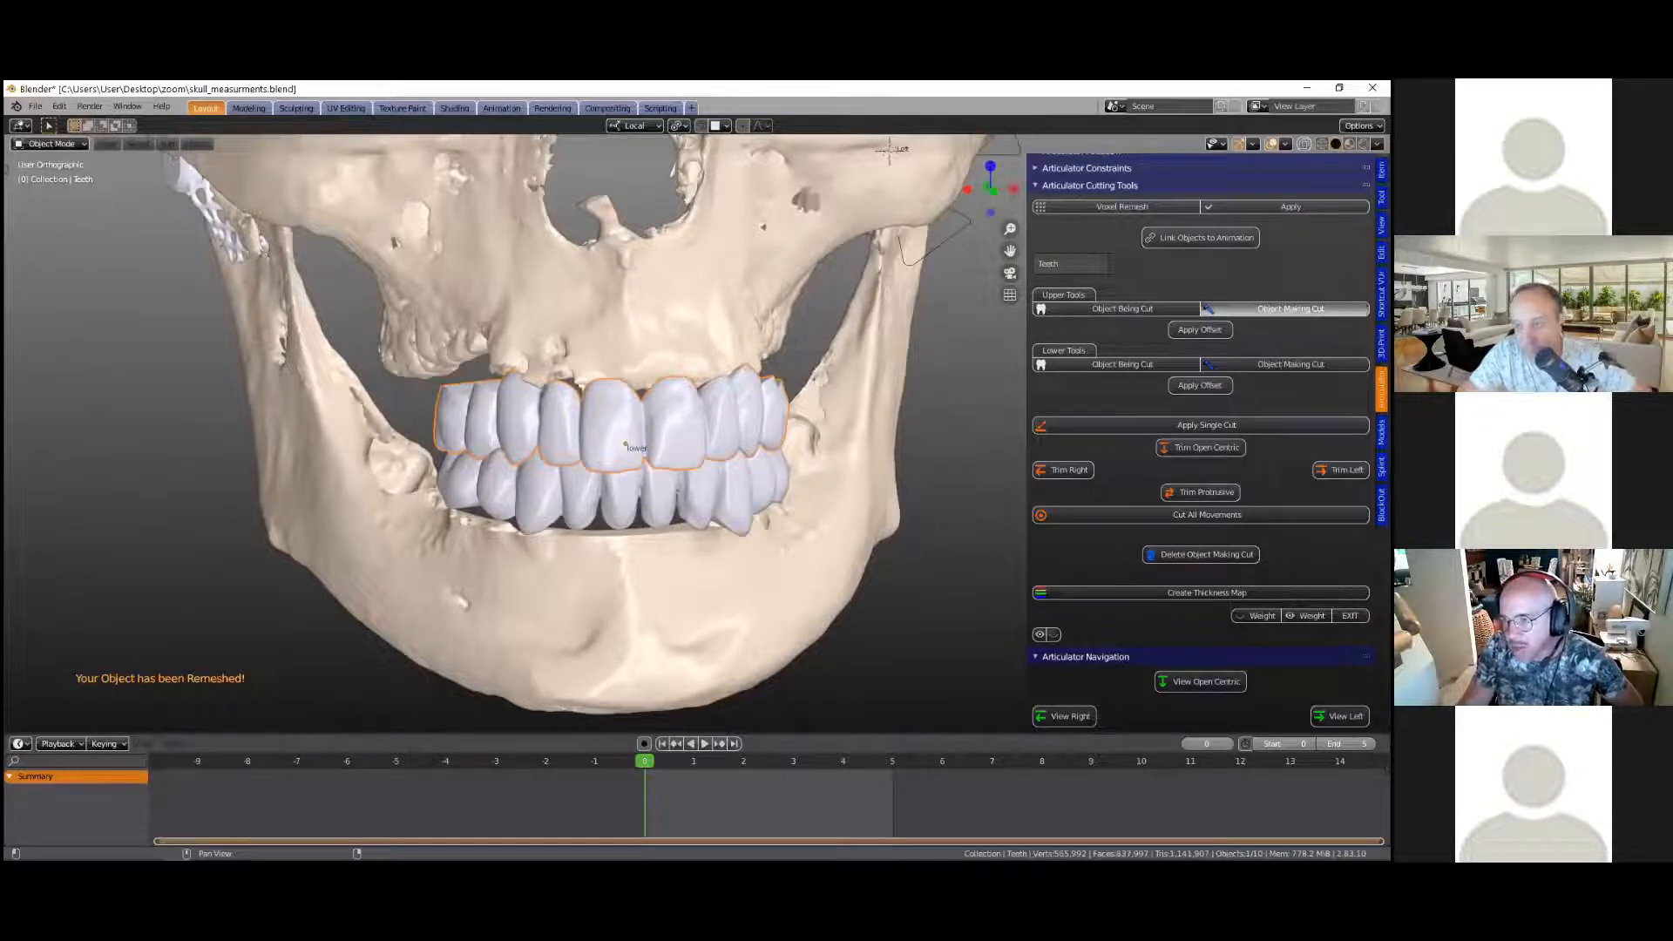
pyautogui.click(1220, 308)
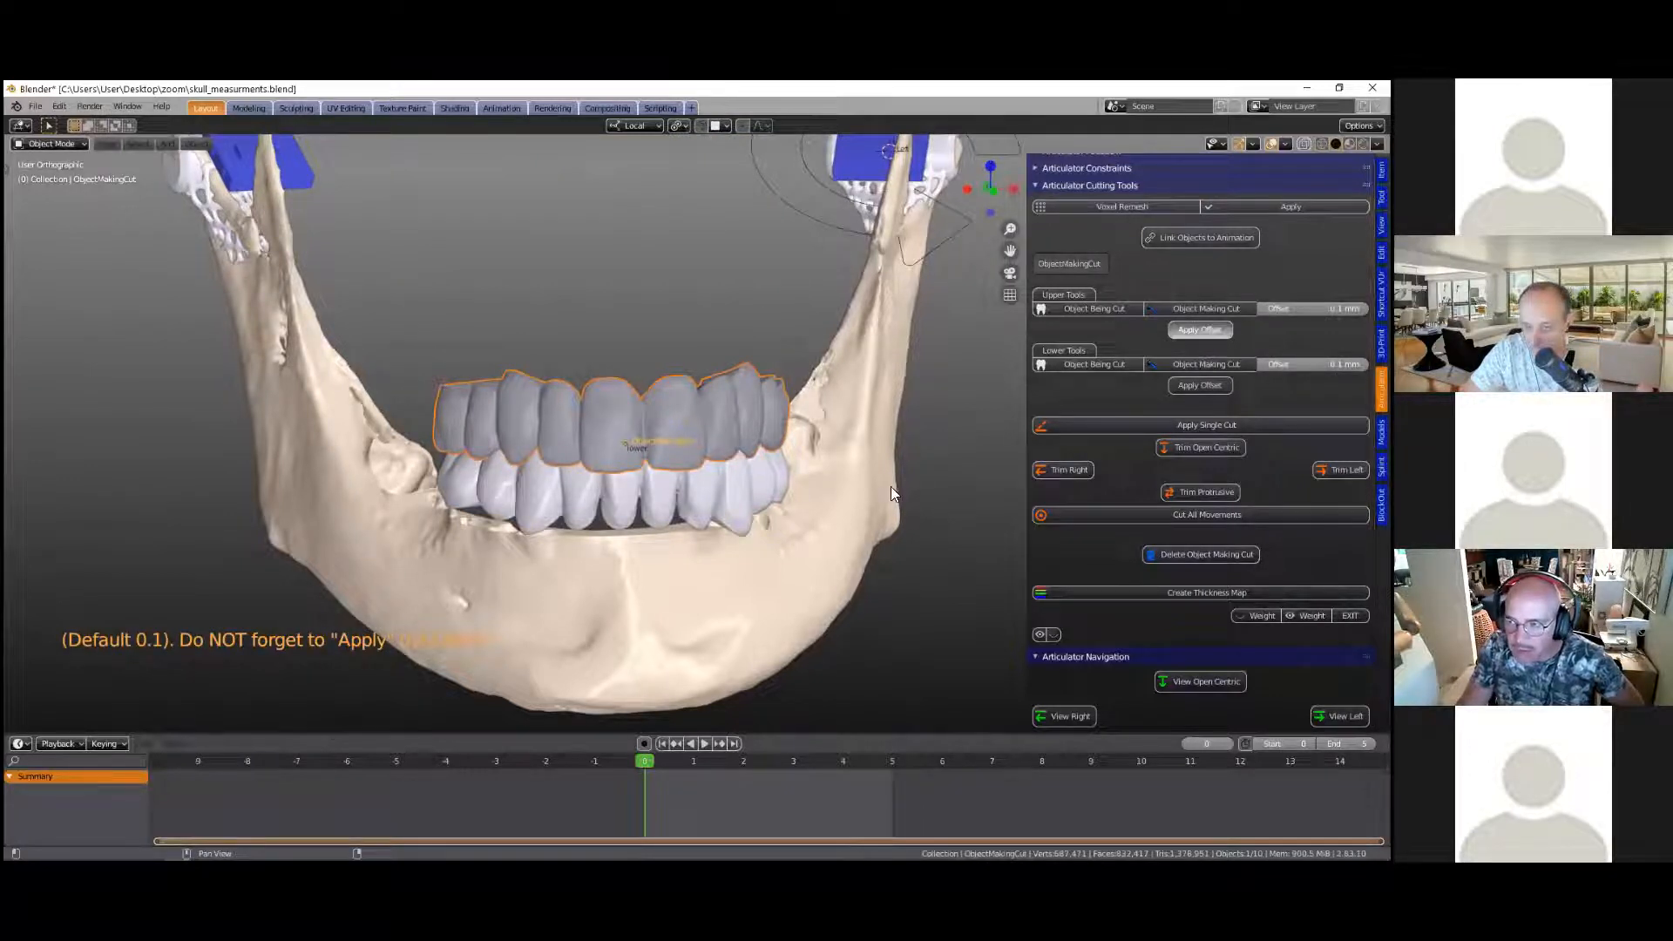
# Step: Designate the lower teeth as the object being cut in the lower tools and cut them with all jaw movements
pyautogui.click(657, 501)
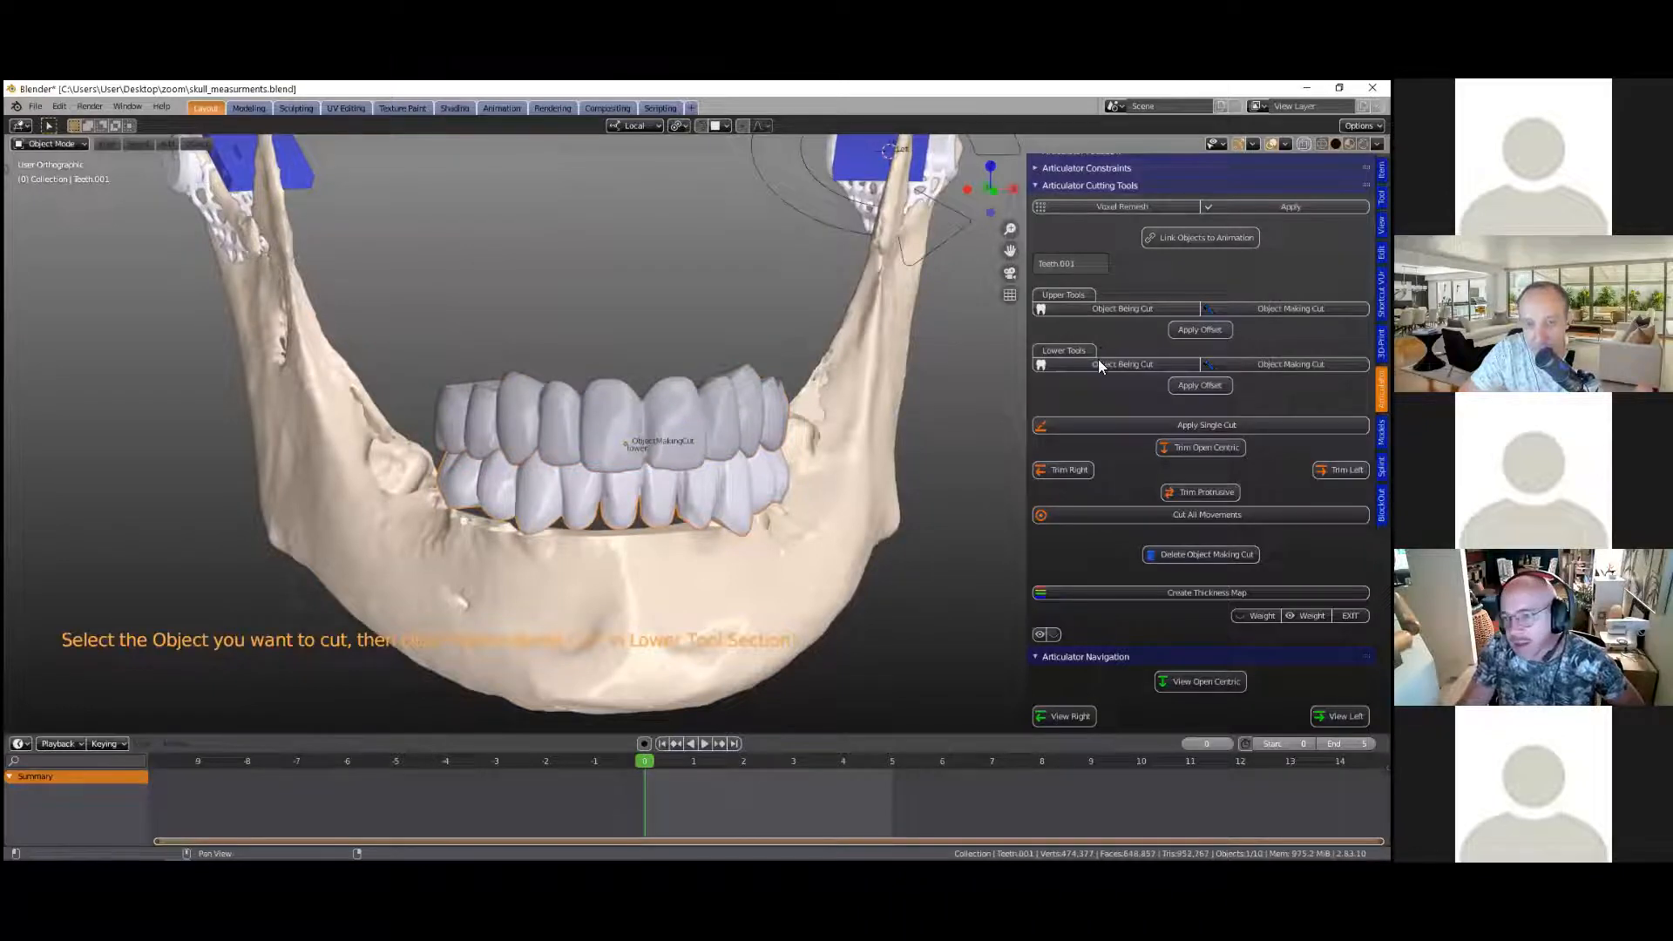
pyautogui.click(1107, 365)
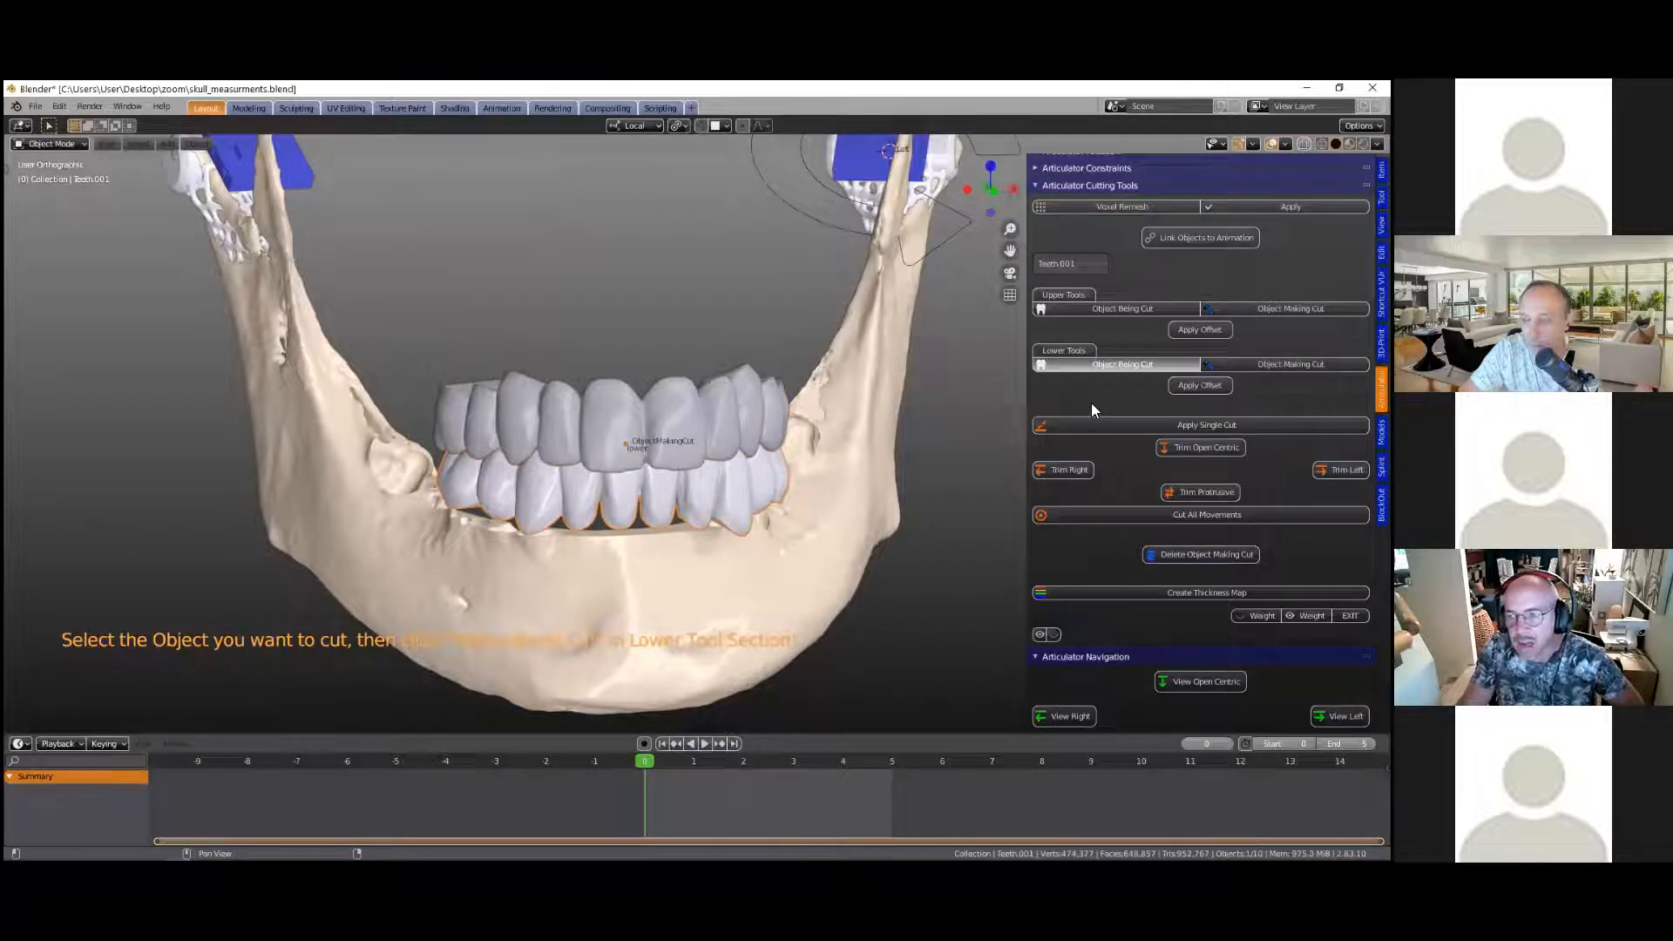
pyautogui.scroll(-2, 1090, 441)
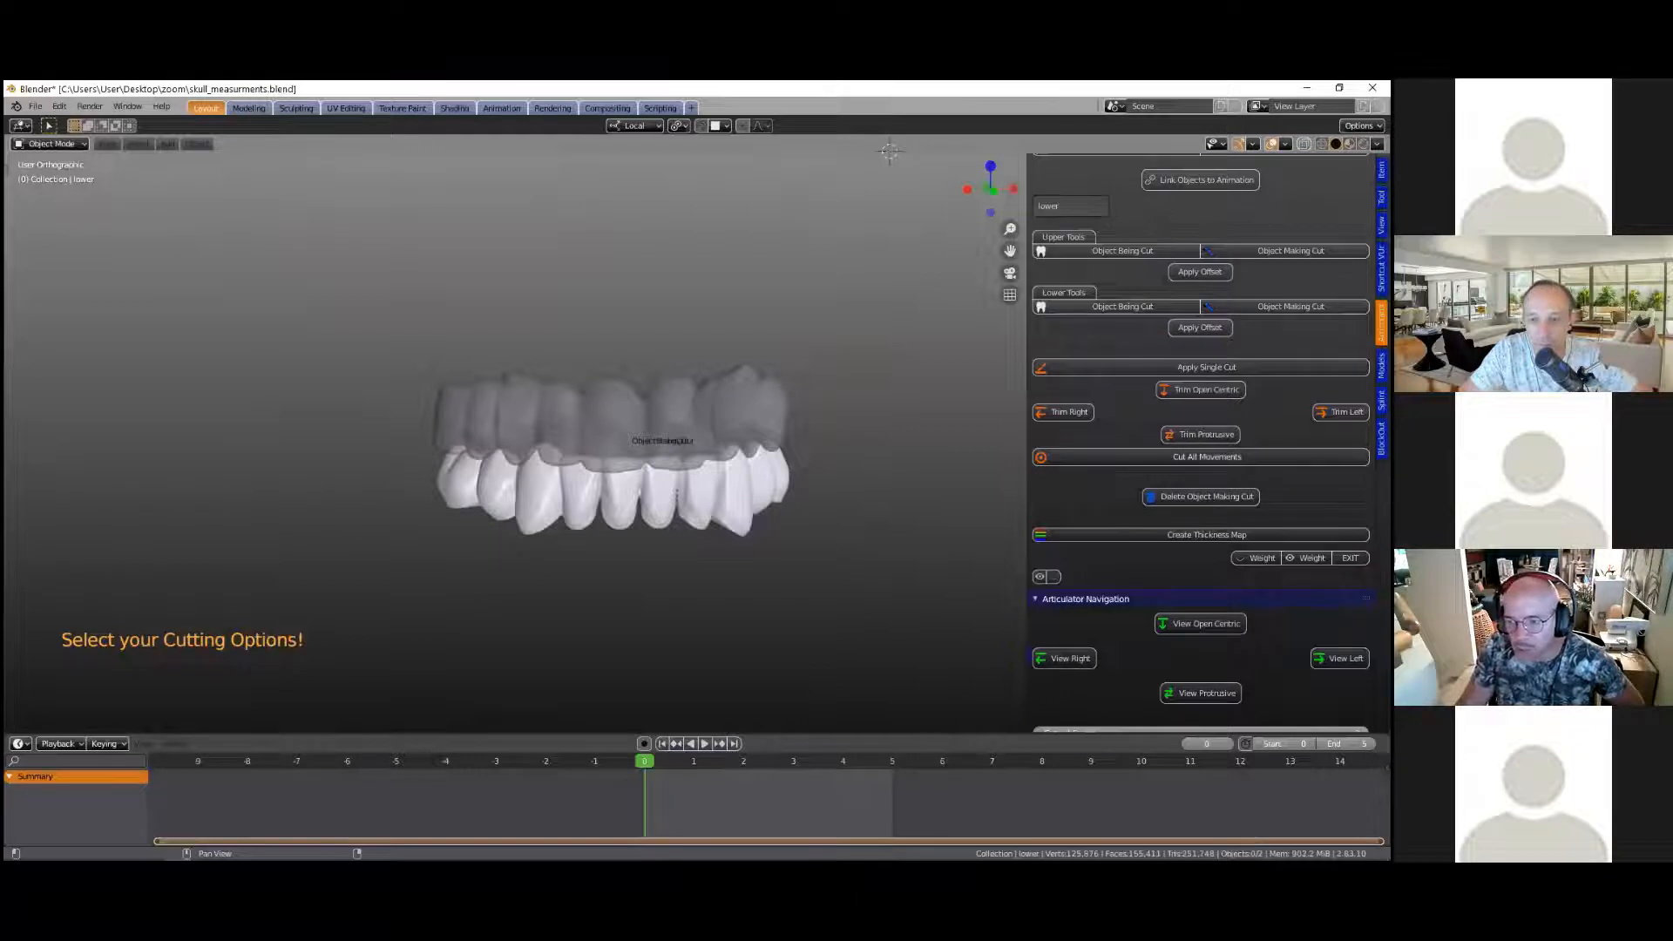
pyautogui.click(1206, 457)
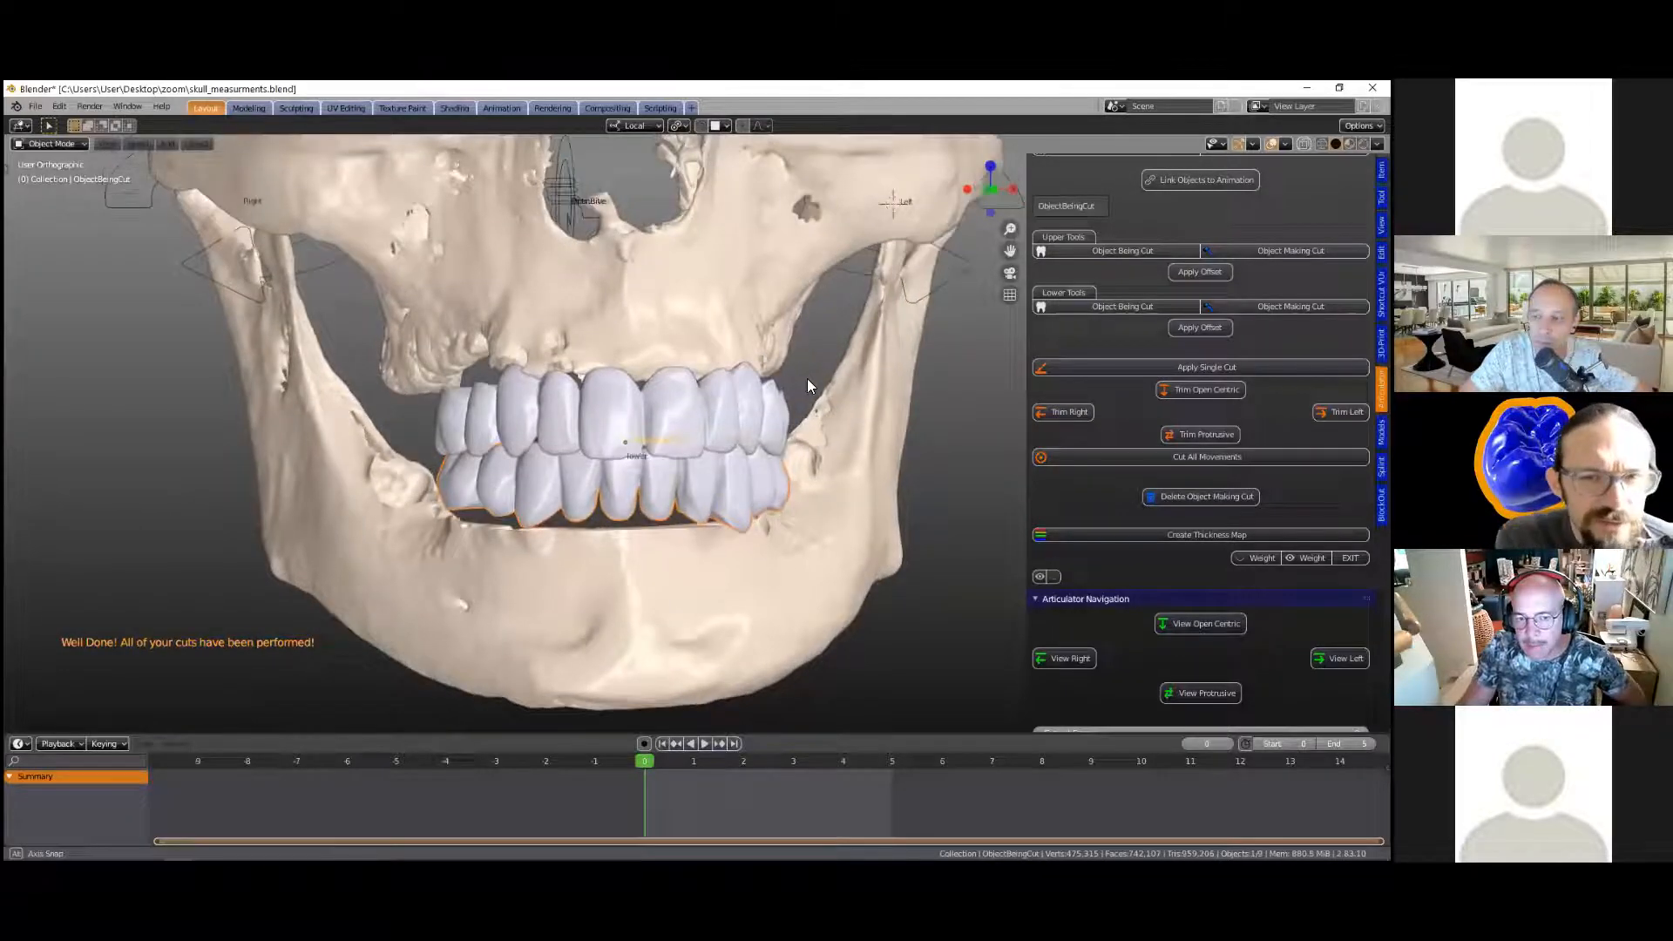
# Step: Check the cut dentition from the side and front, and hide the upper teeth and upper skull to expose the lower arch
pyautogui.moveTo(800, 400); pyautogui.dragTo(598, 468, button='middle')
pyautogui.scroll(2, 568, 430)
pyautogui.scroll(1, 568, 431)
pyautogui.moveTo(562, 406); pyautogui.dragTo(686, 418, button='middle')
pyautogui.scroll(-5, 721, 453)
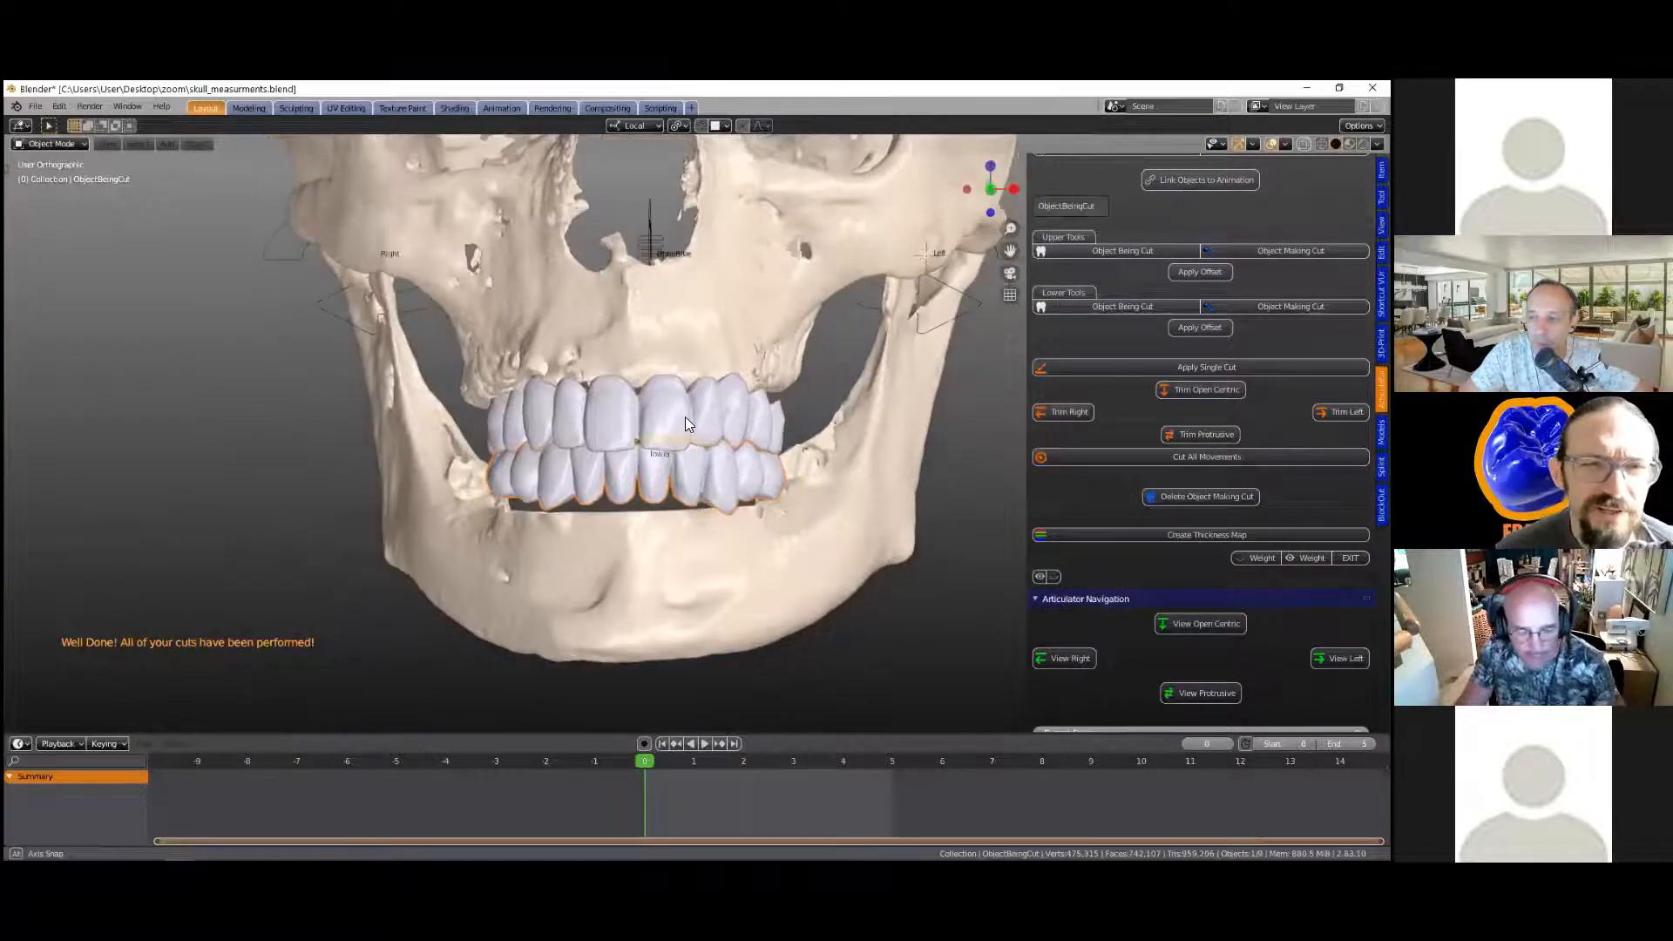
pyautogui.click(686, 418)
pyautogui.press('h')
pyautogui.click(684, 333)
pyautogui.press('h')
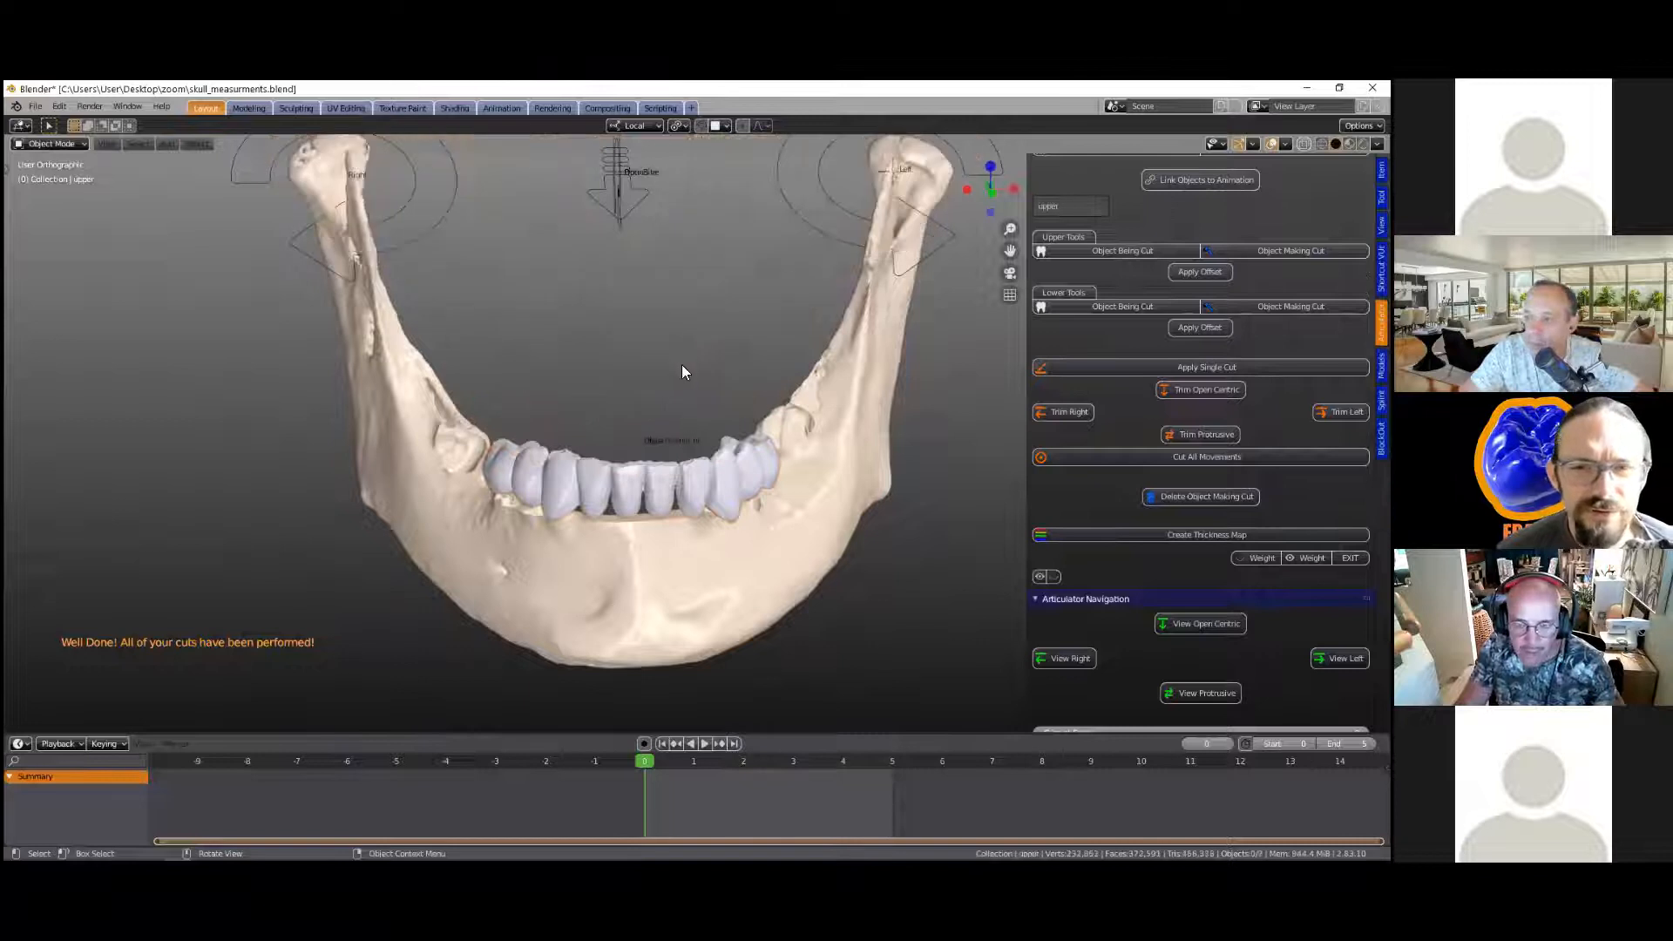
# Step: Examine the trimmed incisal edges and cusps of the lower teeth from the front and above
pyautogui.scroll(2, 677, 460)
pyautogui.scroll(1, 676, 460)
pyautogui.moveTo(675, 471); pyautogui.dragTo(674, 506, button='middle')
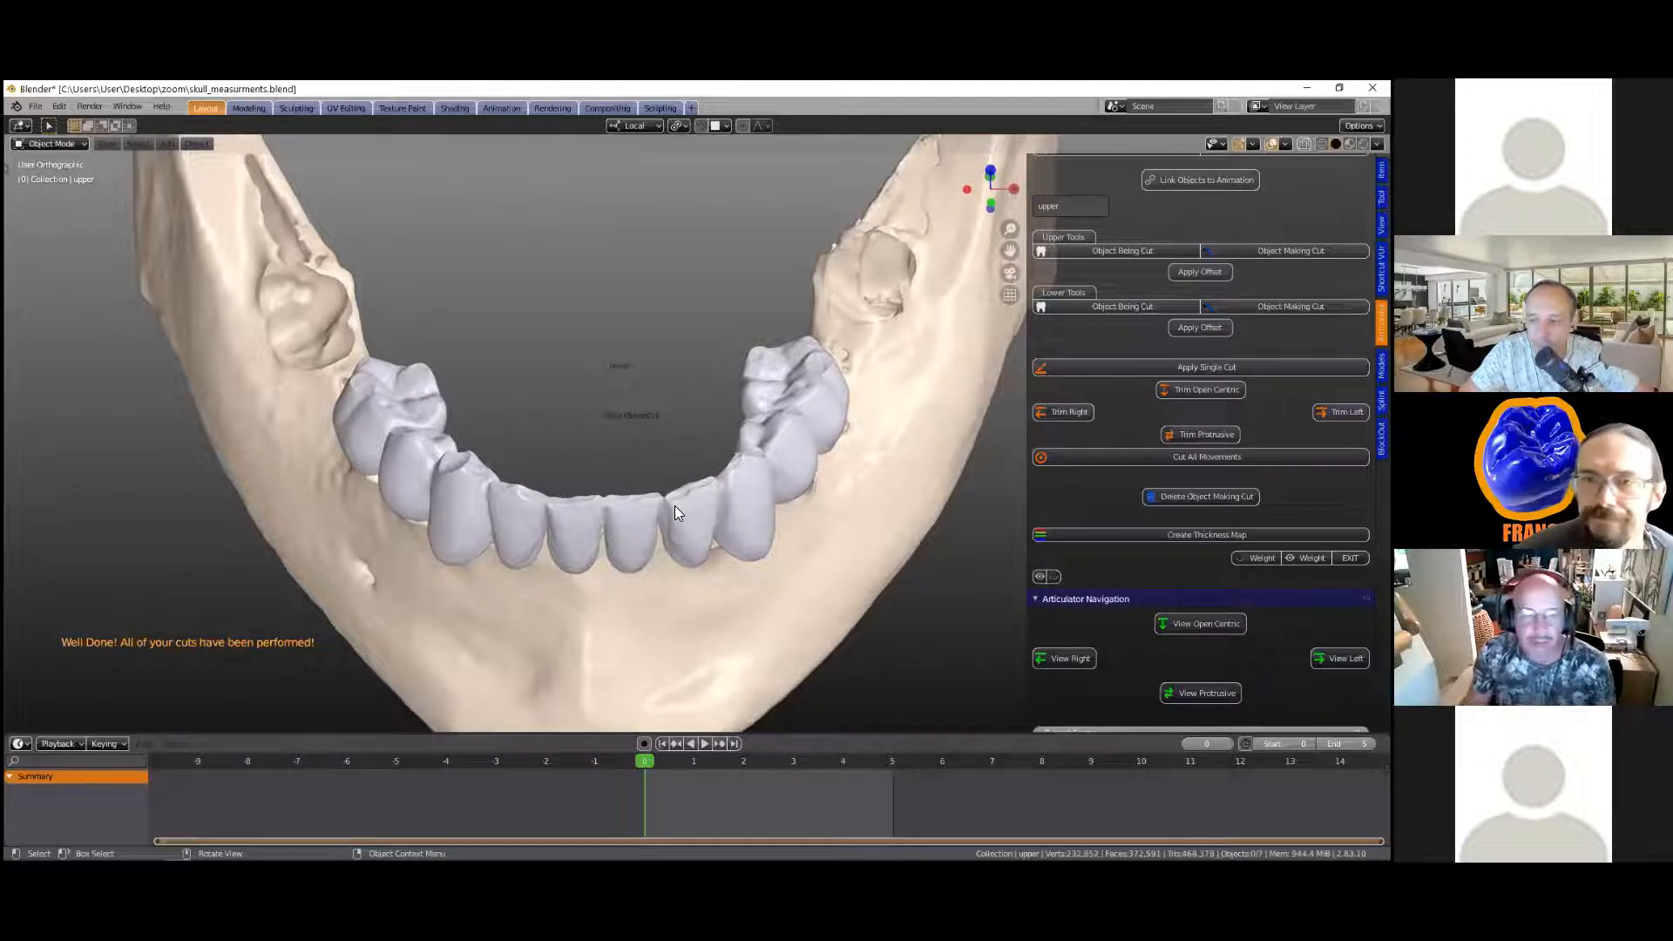
pyautogui.moveTo(570, 514)
pyautogui.mouseDown(button='middle')
pyautogui.moveTo(571, 577)
pyautogui.moveTo(558, 523)
pyautogui.mouseUp(button='middle')
pyautogui.scroll(5, 558, 520)
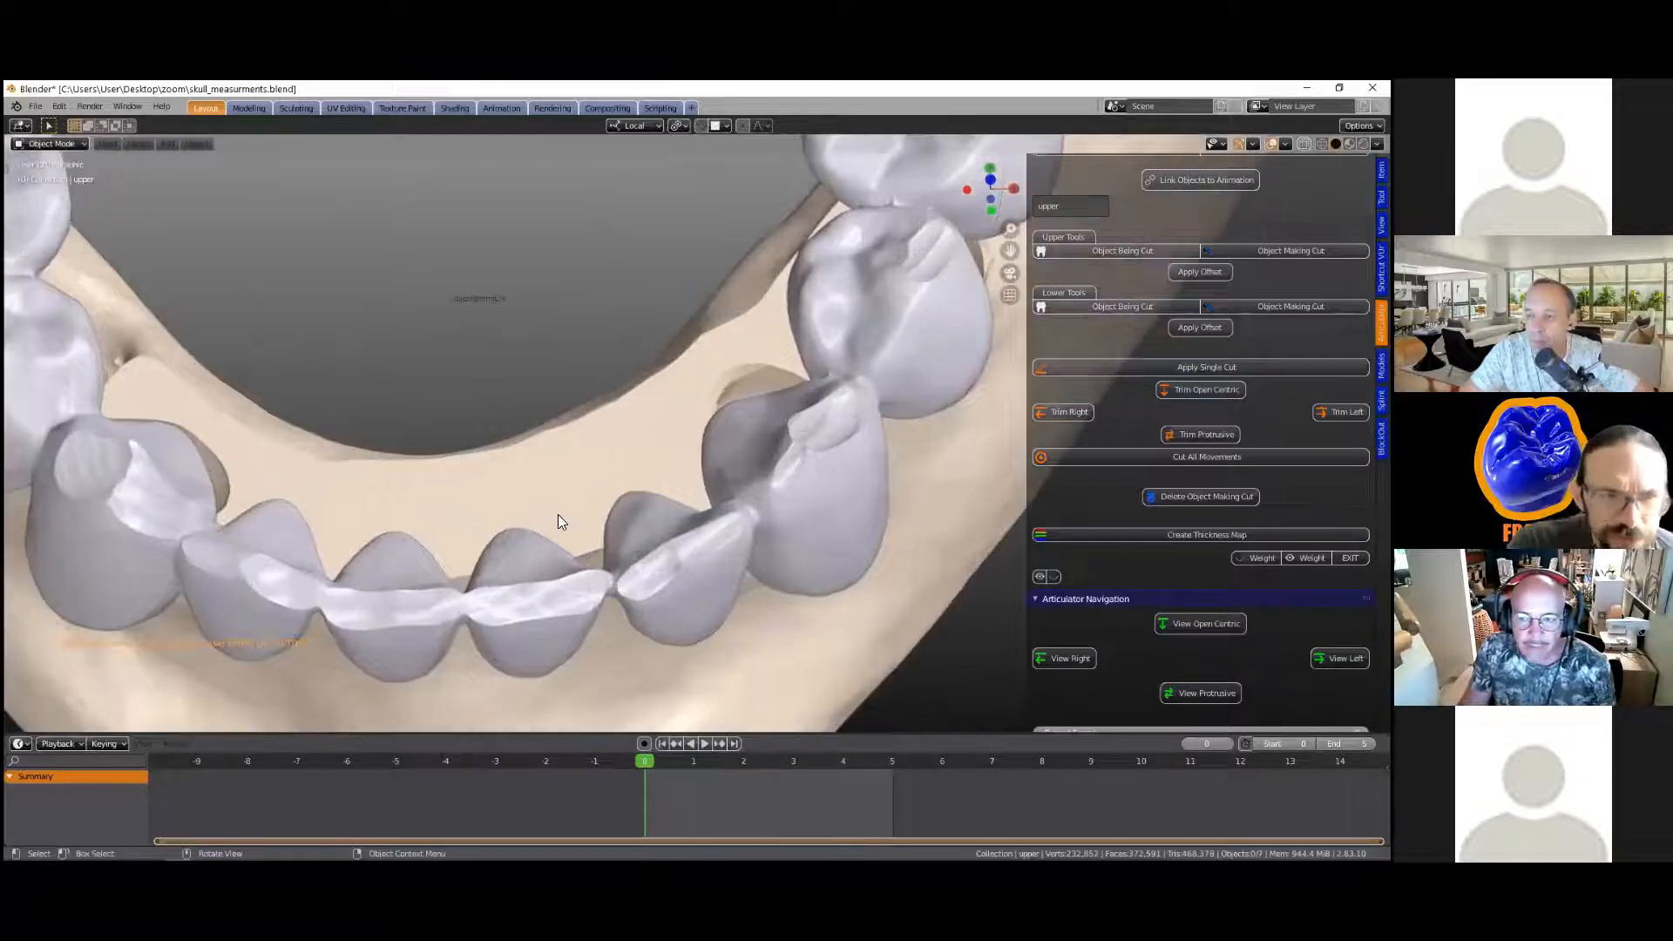
pyautogui.scroll(-1, 558, 514)
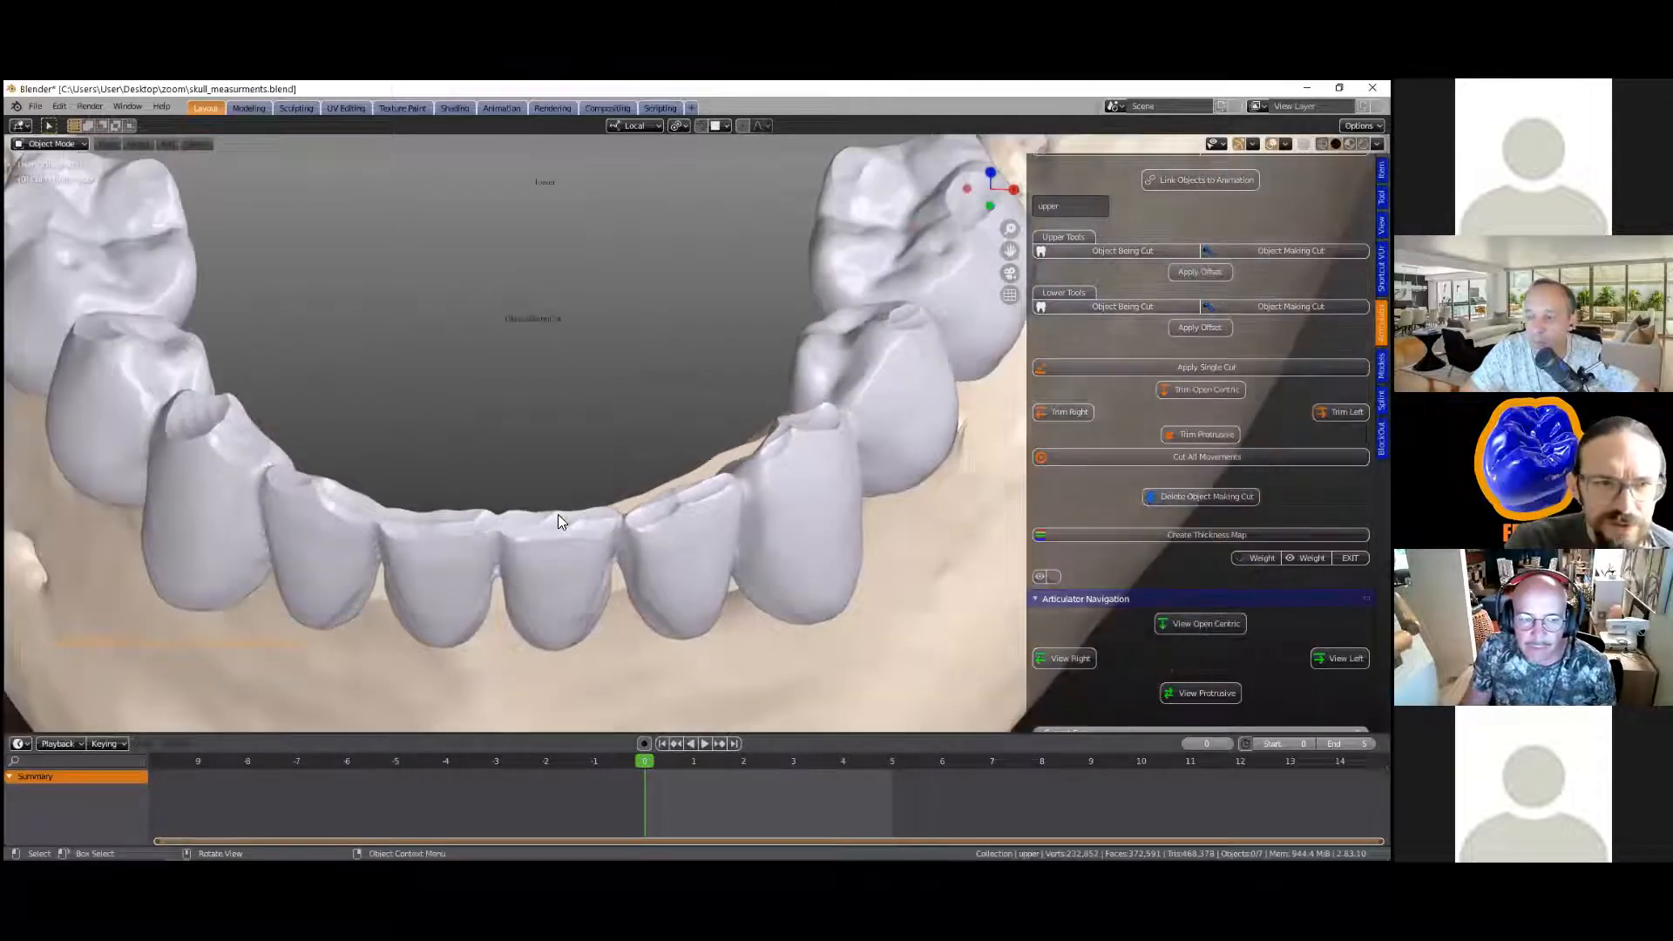
pyautogui.scroll(-2, 558, 516)
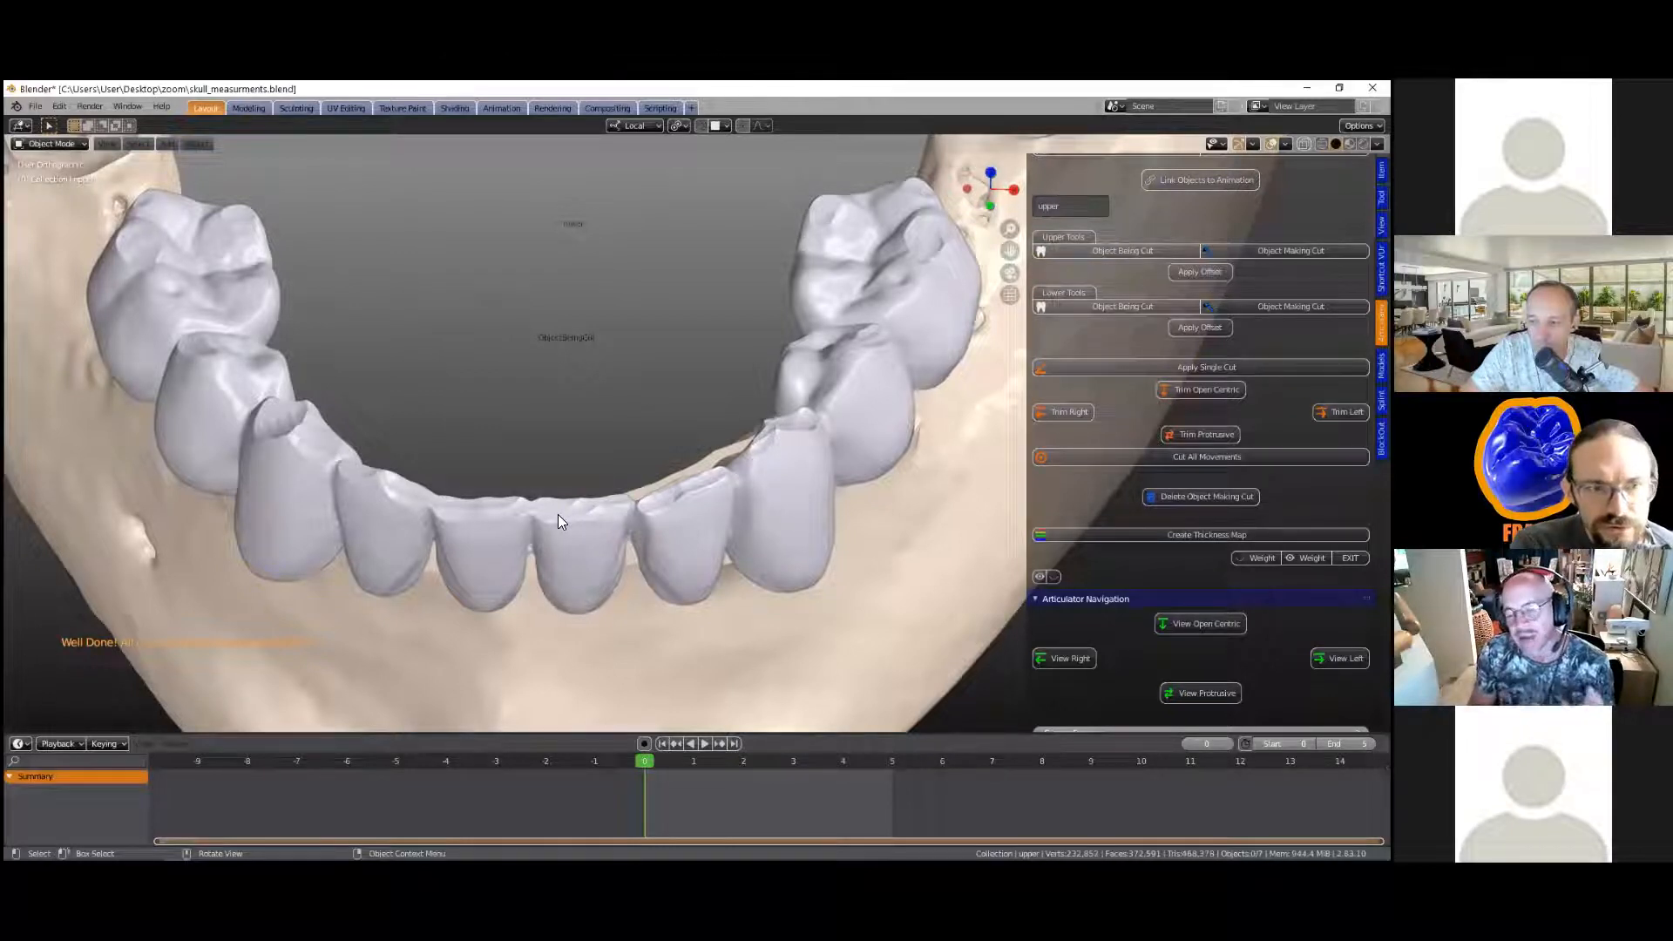
# Step: Examine the cut canine and incisor surfaces from the inner side of the lower arch, and unhide the upper skull and teeth
pyautogui.moveTo(607, 429); pyautogui.dragTo(657, 485, button='middle')
pyautogui.scroll(2, 641, 485)
pyautogui.scroll(2, 610, 480)
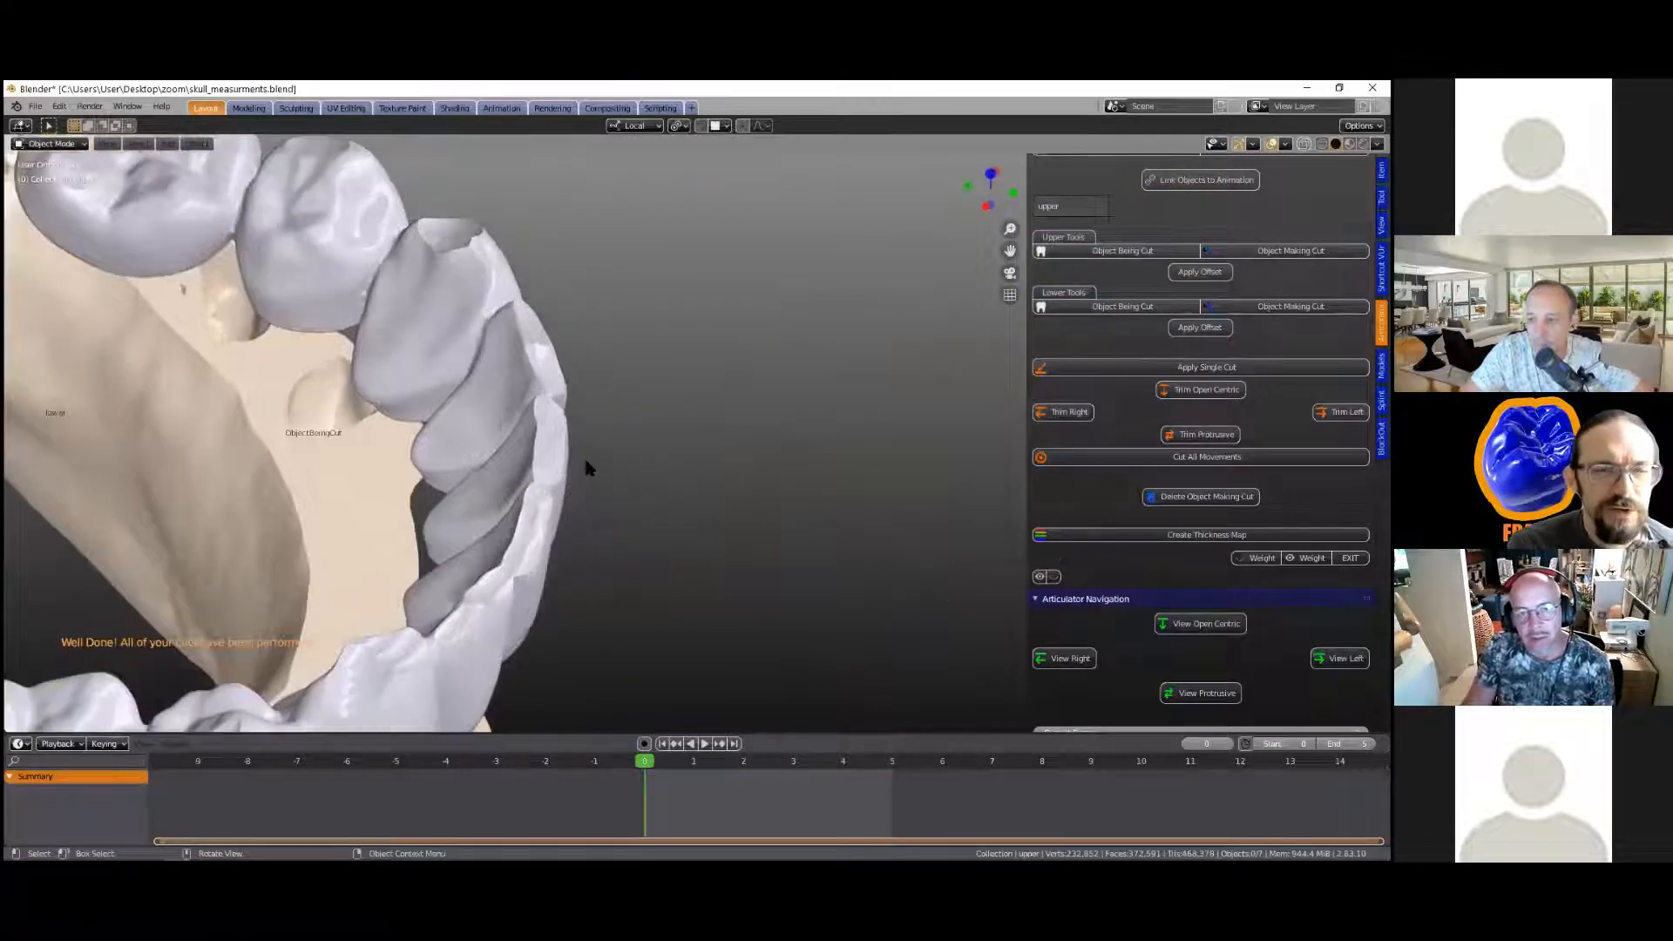
pyautogui.moveTo(549, 457)
pyautogui.mouseDown(button='middle')
pyautogui.moveTo(491, 446)
pyautogui.moveTo(520, 462)
pyautogui.mouseUp(button='middle')
pyautogui.scroll(-1, 519, 462)
pyautogui.scroll(-2, 535, 530)
pyautogui.moveTo(535, 530); pyautogui.dragTo(570, 451, button='middle')
pyautogui.hotkey('alt', 'h')
pyautogui.scroll(1, 602, 397)
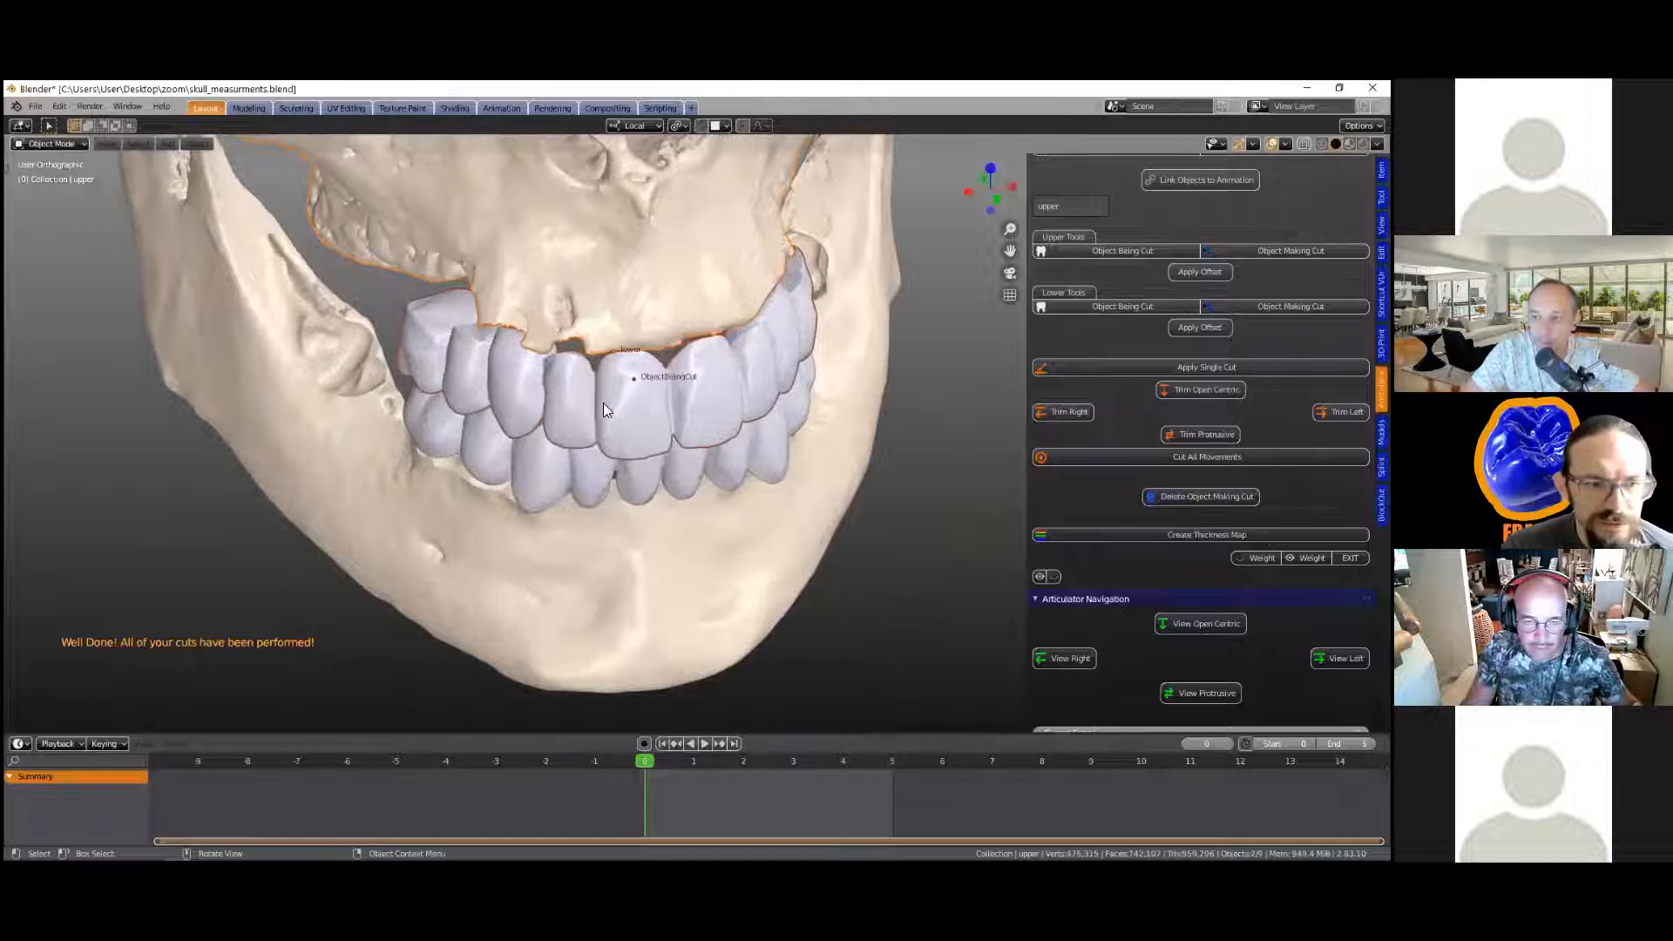
# Step: Clip the view to a thin vertical cross-section through the upper and lower canines
pyautogui.scroll(1, 607, 455)
pyautogui.keyDown('alt'); pyautogui.moveTo(631, 453); pyautogui.dragTo(656, 389, button='middle'); pyautogui.keyUp('alt')
pyautogui.scroll(1, 639, 183)
pyautogui.press('b')
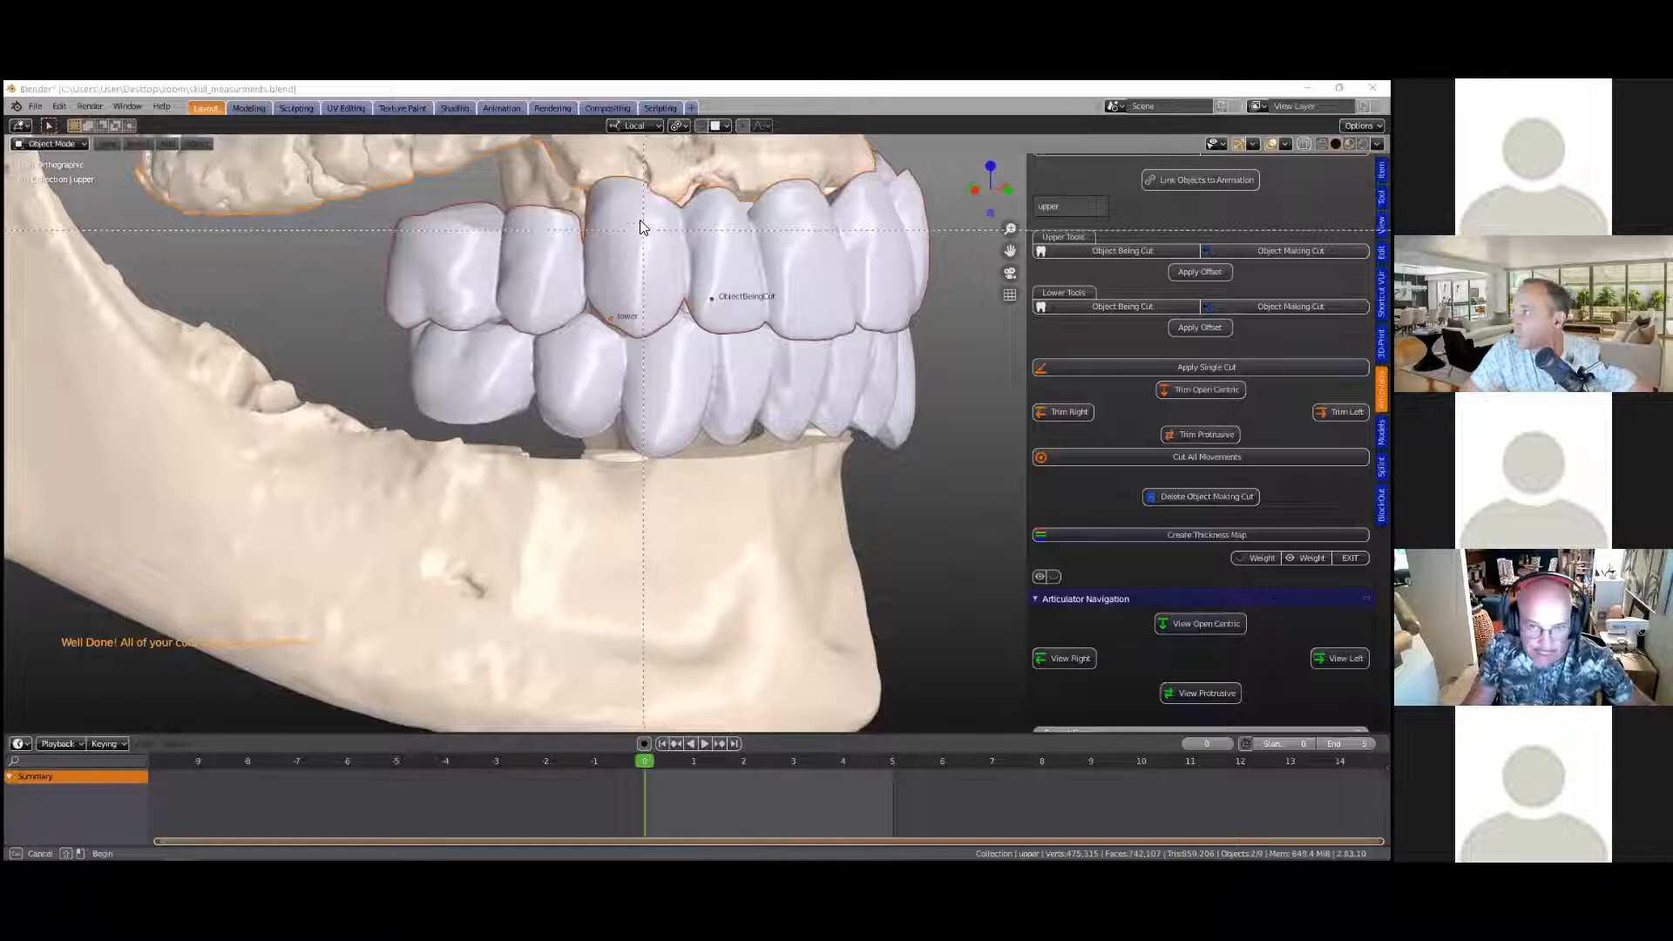
pyautogui.moveTo(639, 519); pyautogui.dragTo(500, 511, button='middle')
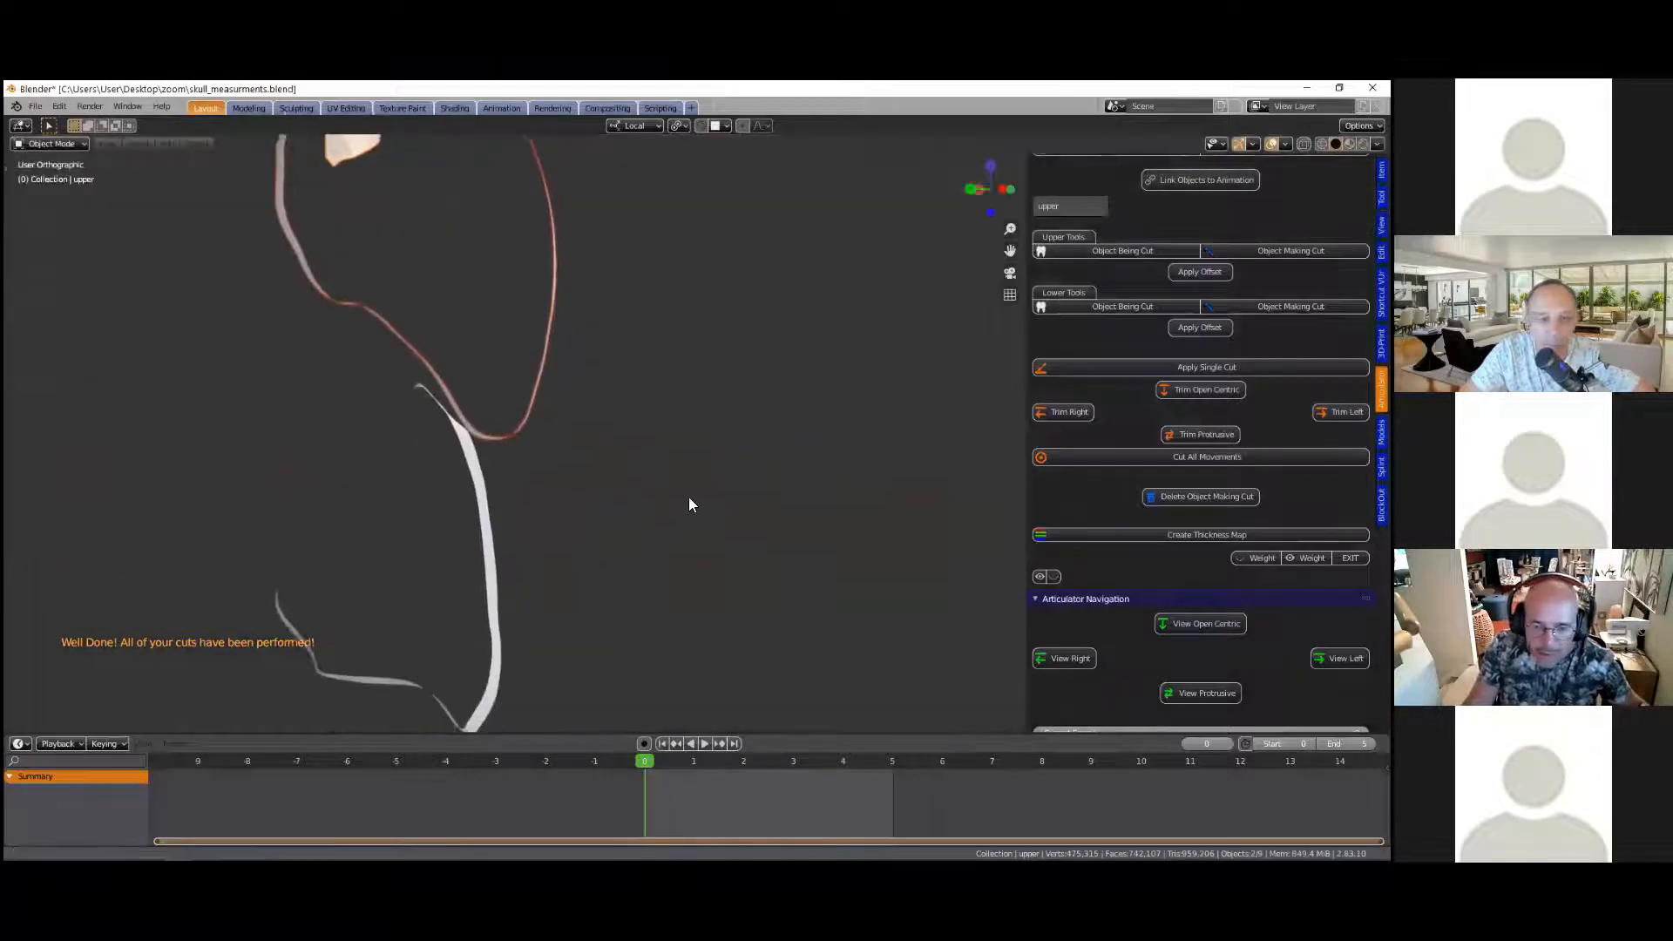
# Step: Play the left and right excursive movements and watch the sectioned lower tooth slide against the upper one
pyautogui.press('space')
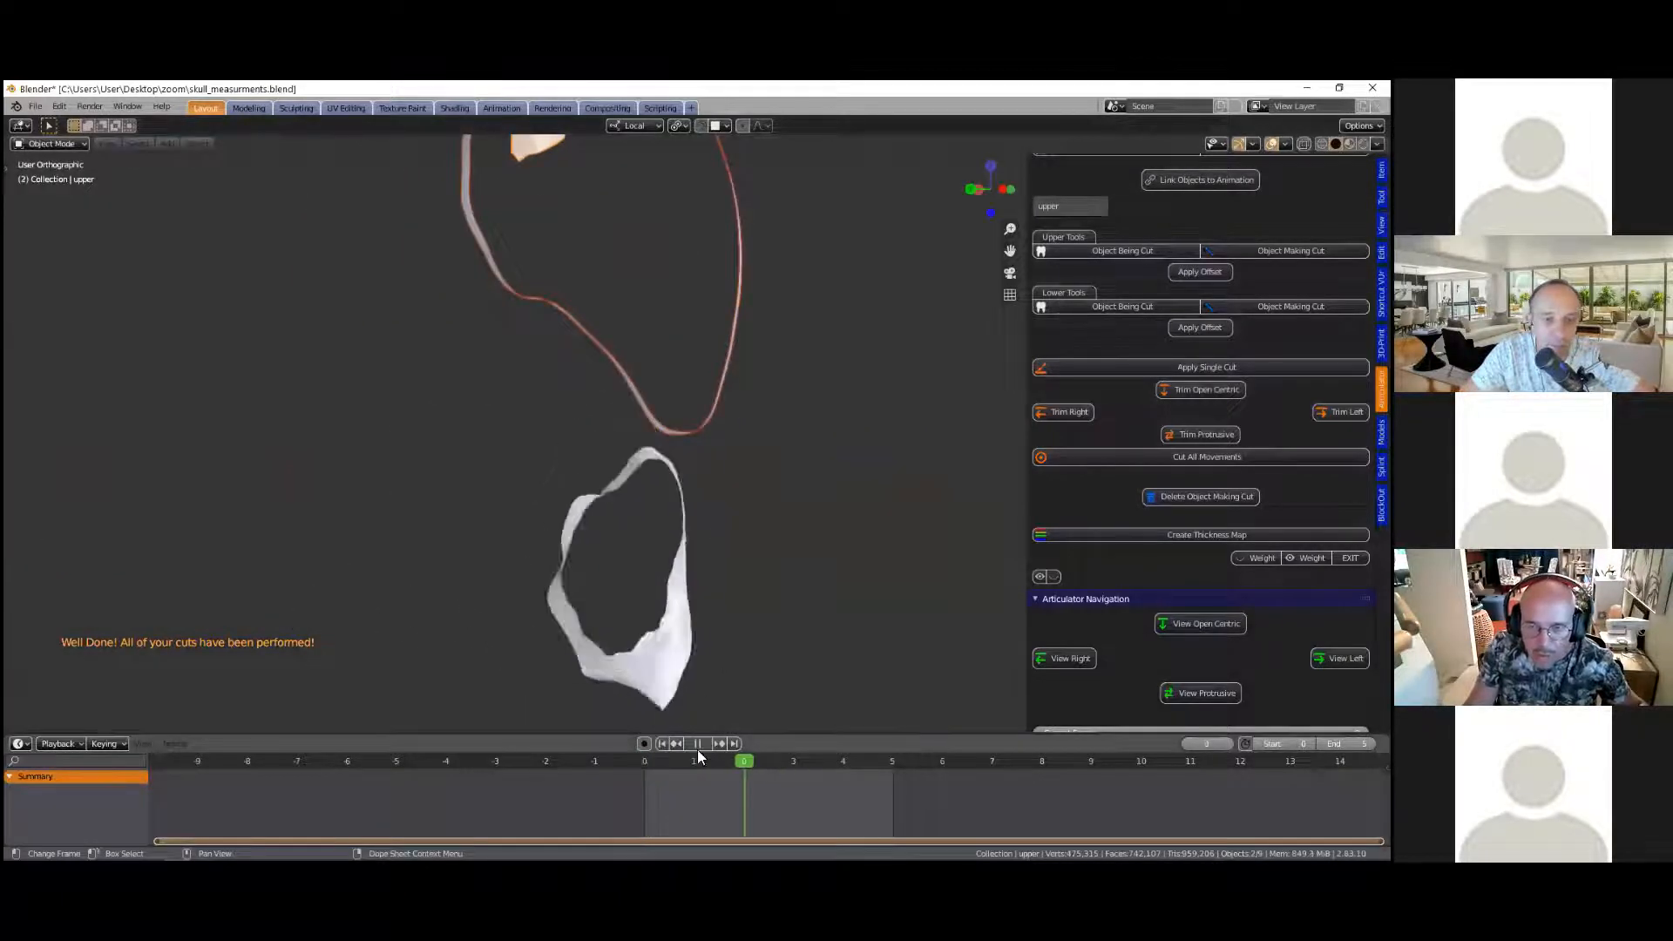
pyautogui.click(697, 744)
pyautogui.click(1340, 658)
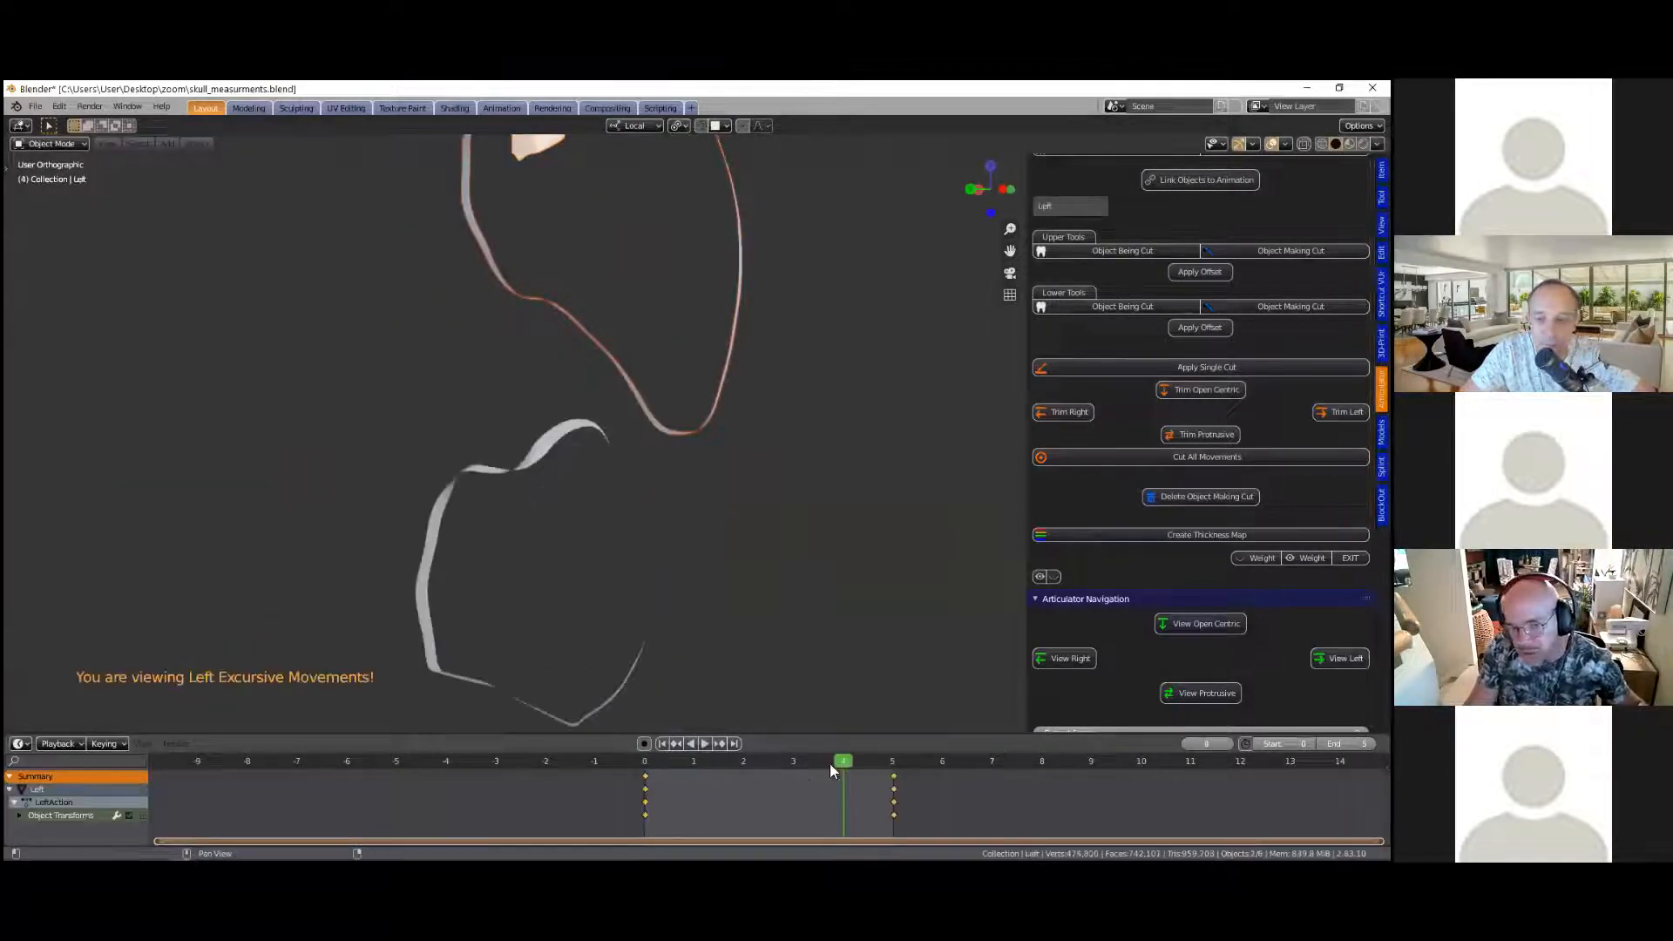
pyautogui.click(698, 743)
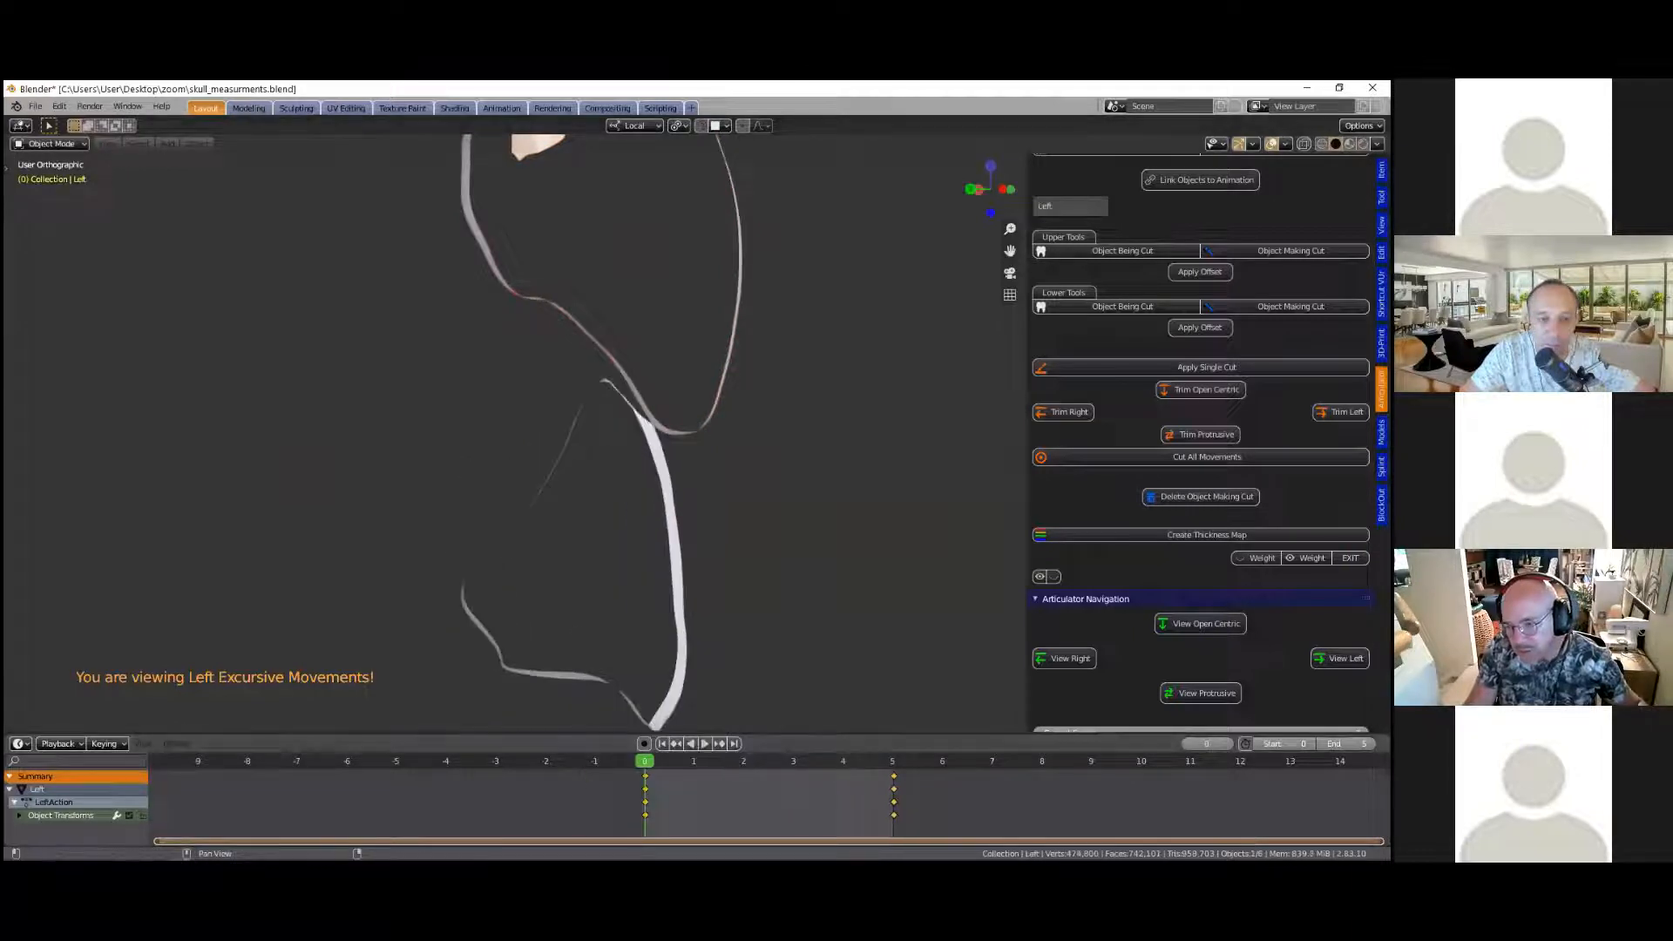
pyautogui.click(1074, 659)
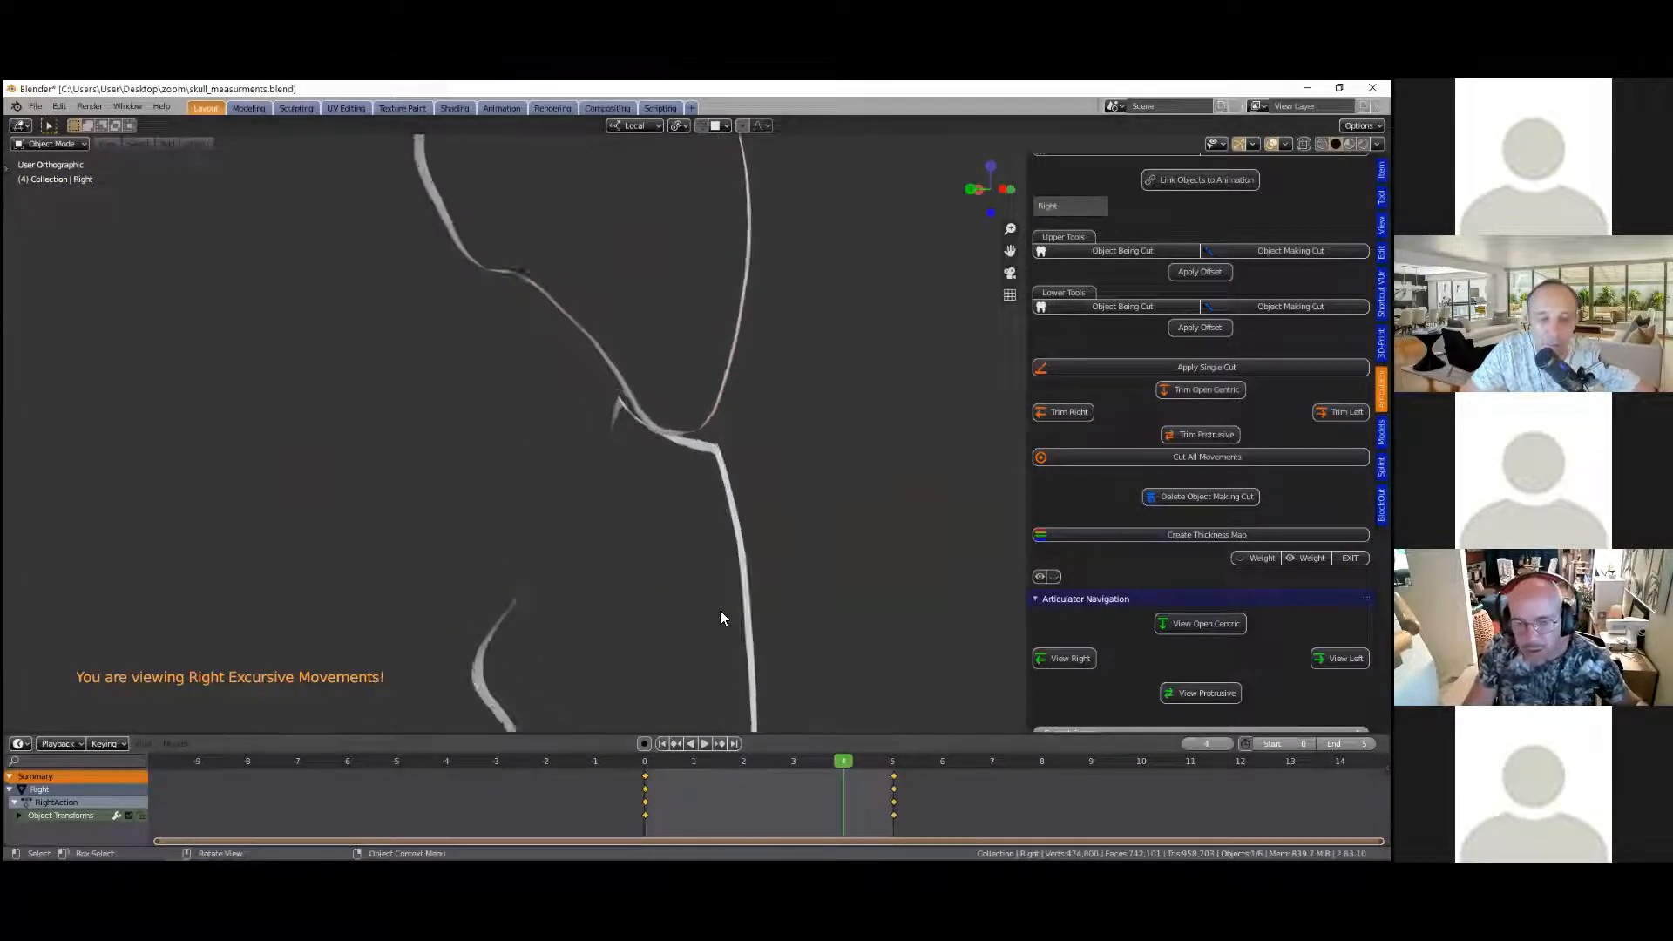
pyautogui.click(705, 744)
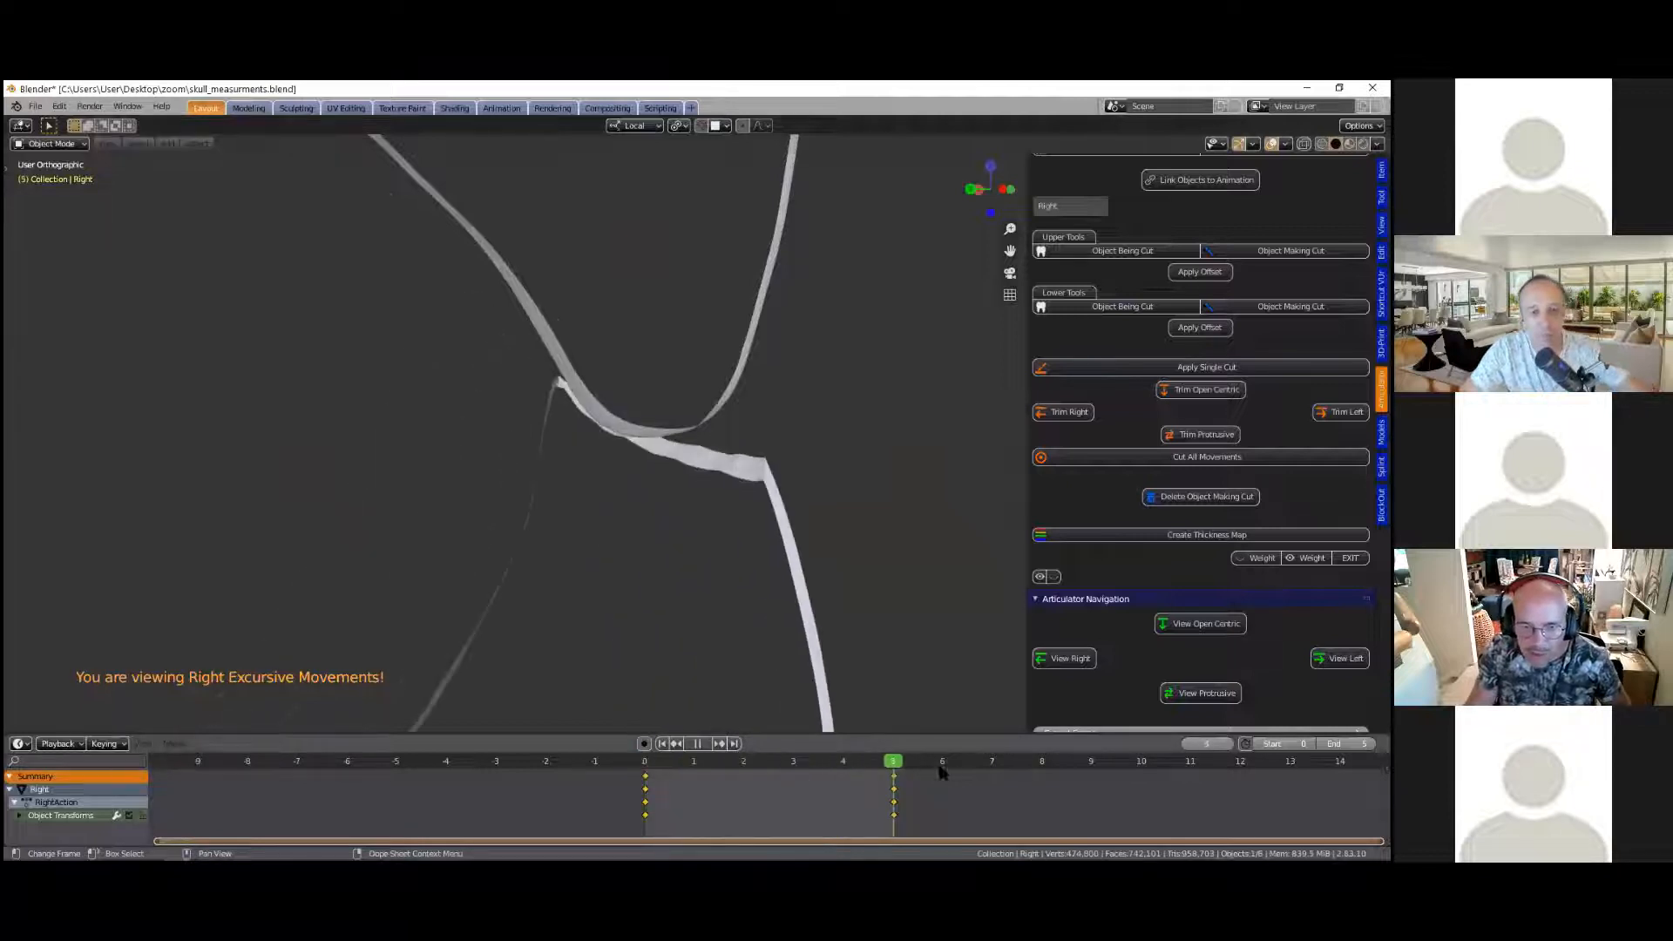
# Step: Select the upper teeth and examine the contact between both sectioned teeth at frame 5 of the right excursion
pyautogui.keyDown('shift'); pyautogui.moveTo(723, 431); pyautogui.dragTo(719, 660, button='middle'); pyautogui.keyUp('shift')
pyautogui.keyDown('shift'); pyautogui.moveTo(614, 575); pyautogui.dragTo(321, 369, button='middle'); pyautogui.keyUp('shift')
pyautogui.click(668, 336)
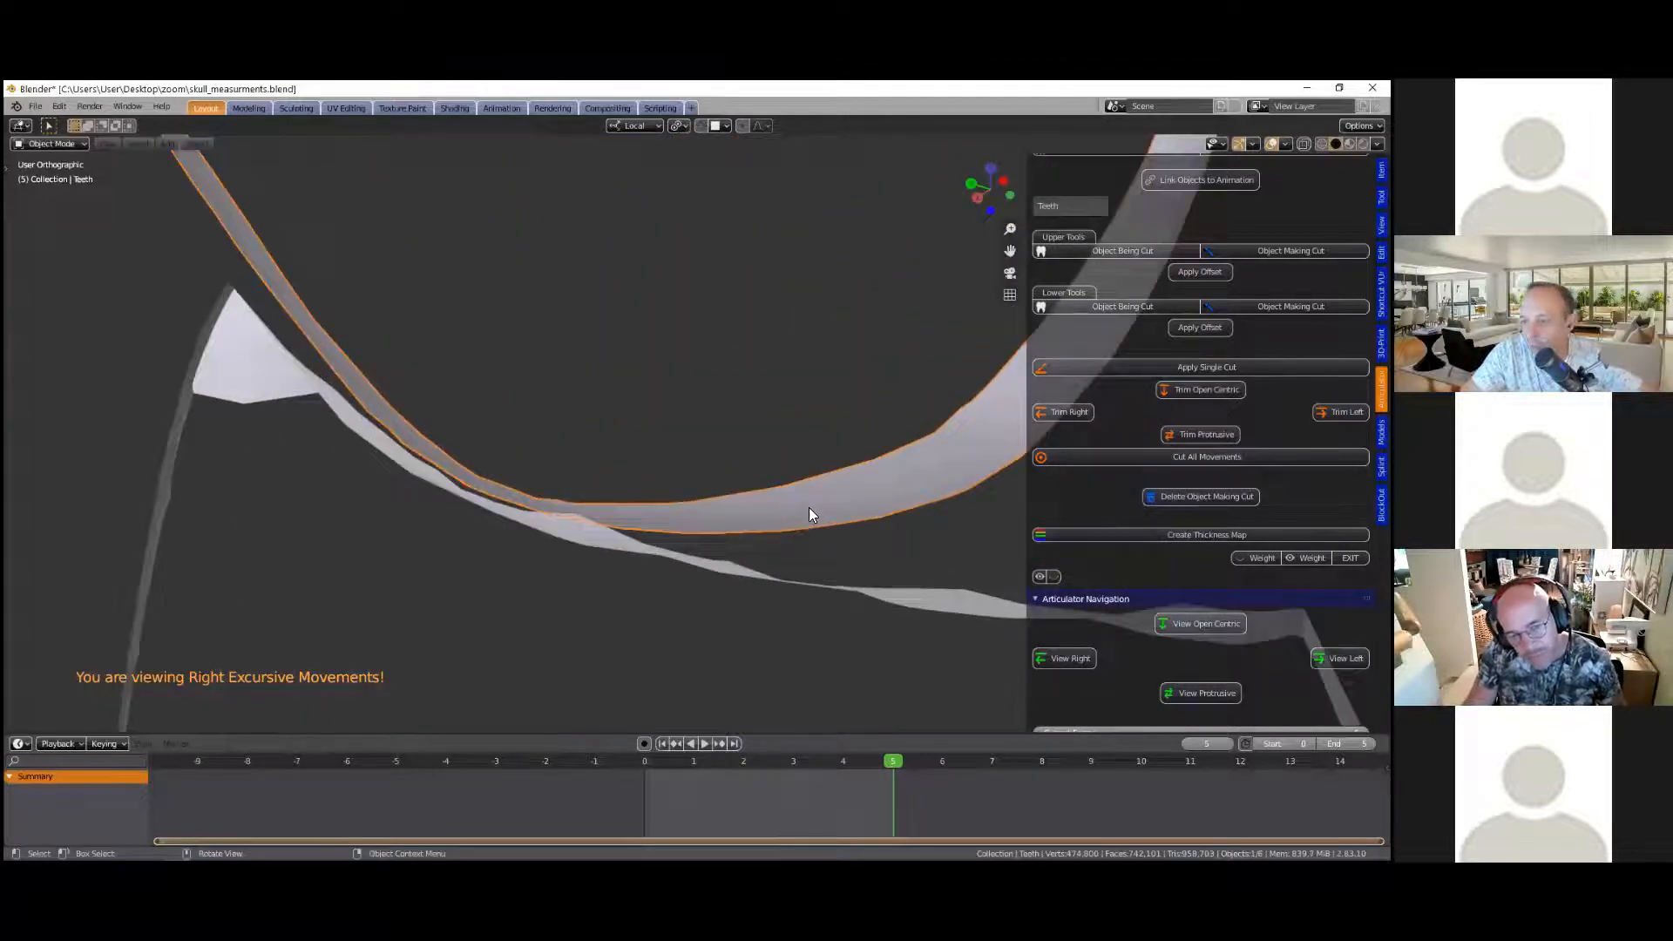
pyautogui.scroll(-1, 809, 508)
pyautogui.scroll(-5, 809, 507)
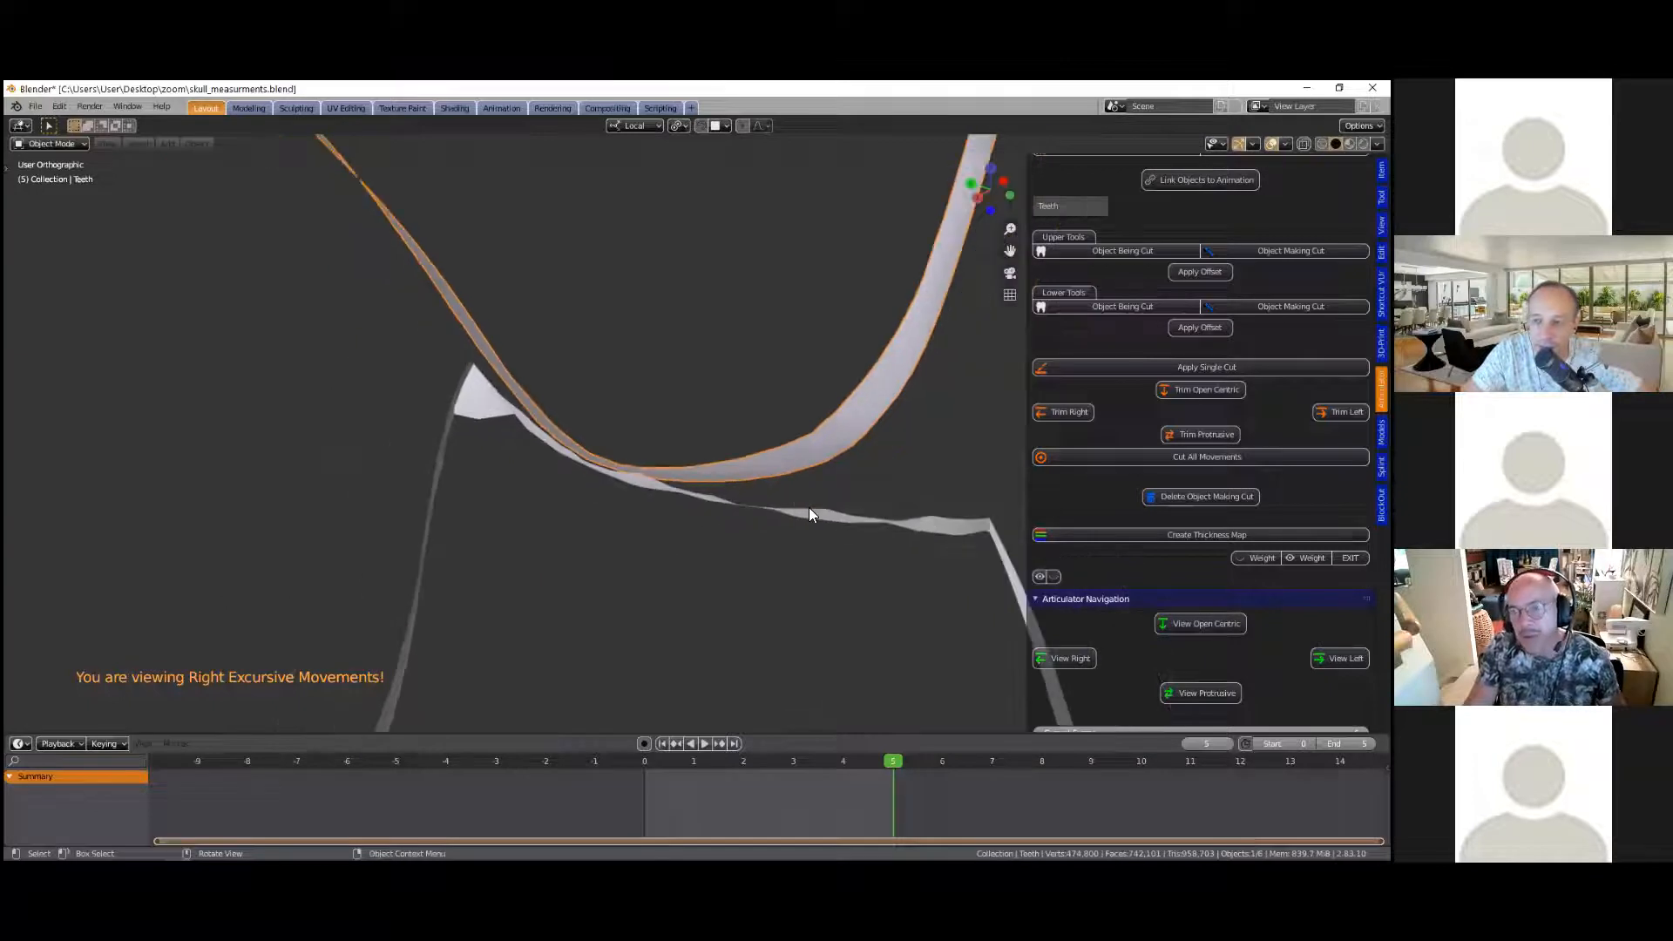
pyautogui.scroll(-1, 809, 507)
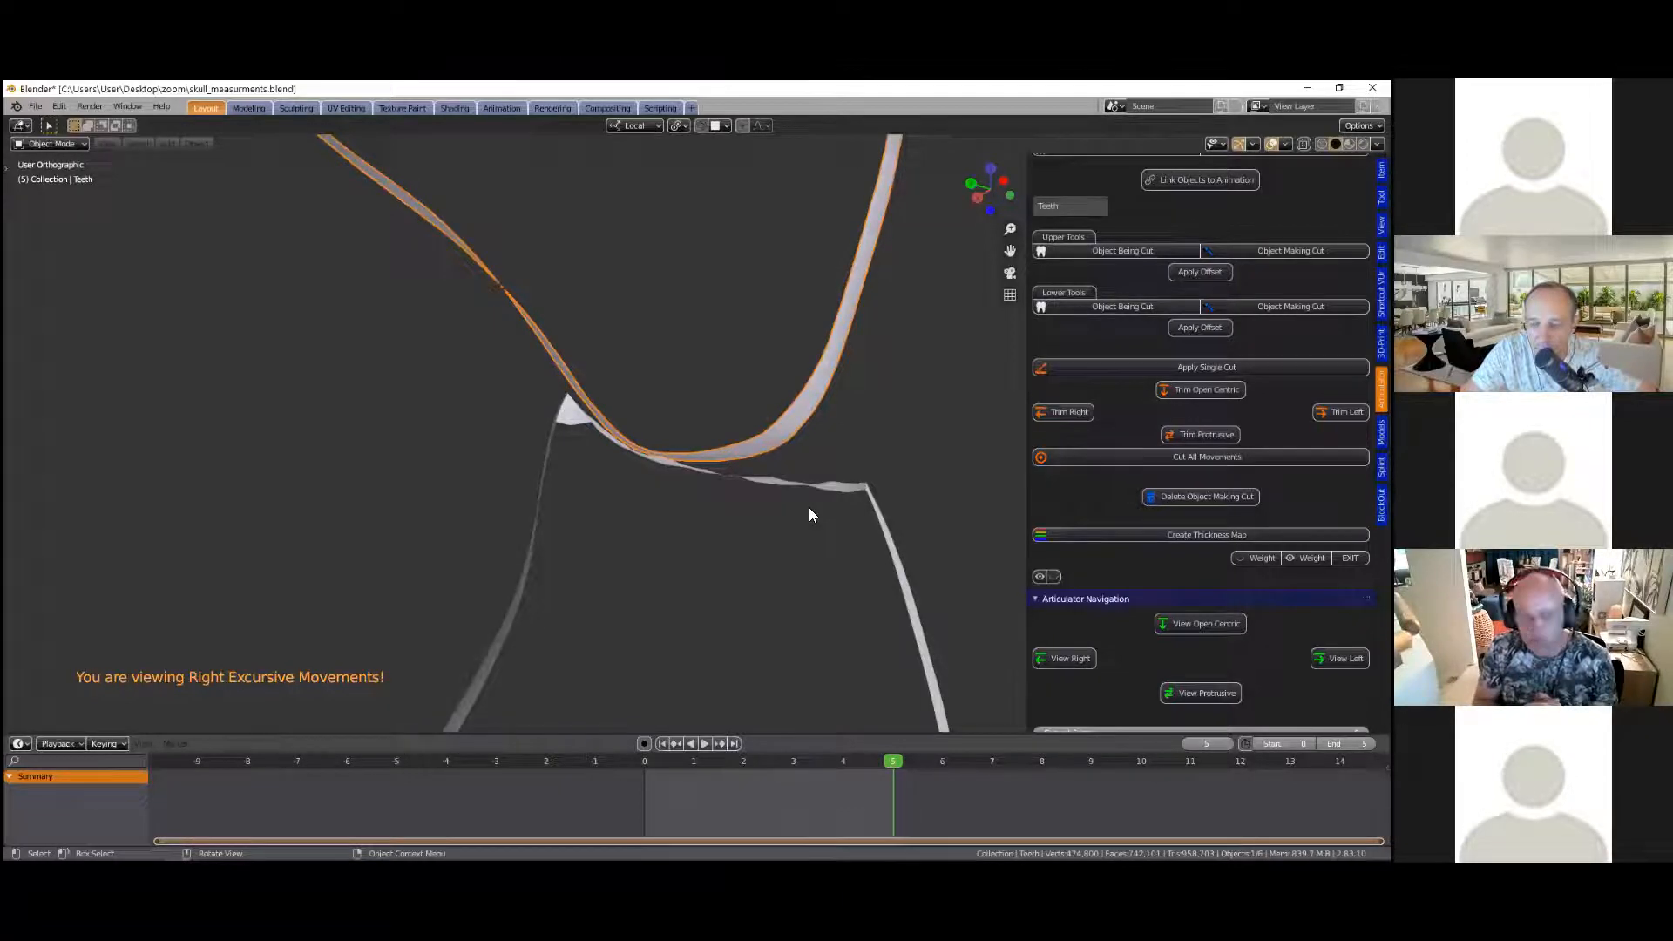
# Step: Clear the clipping region and bring the whole skull back into view
pyautogui.hotkey('alt', 'b')
pyautogui.scroll(-6, 794, 491)
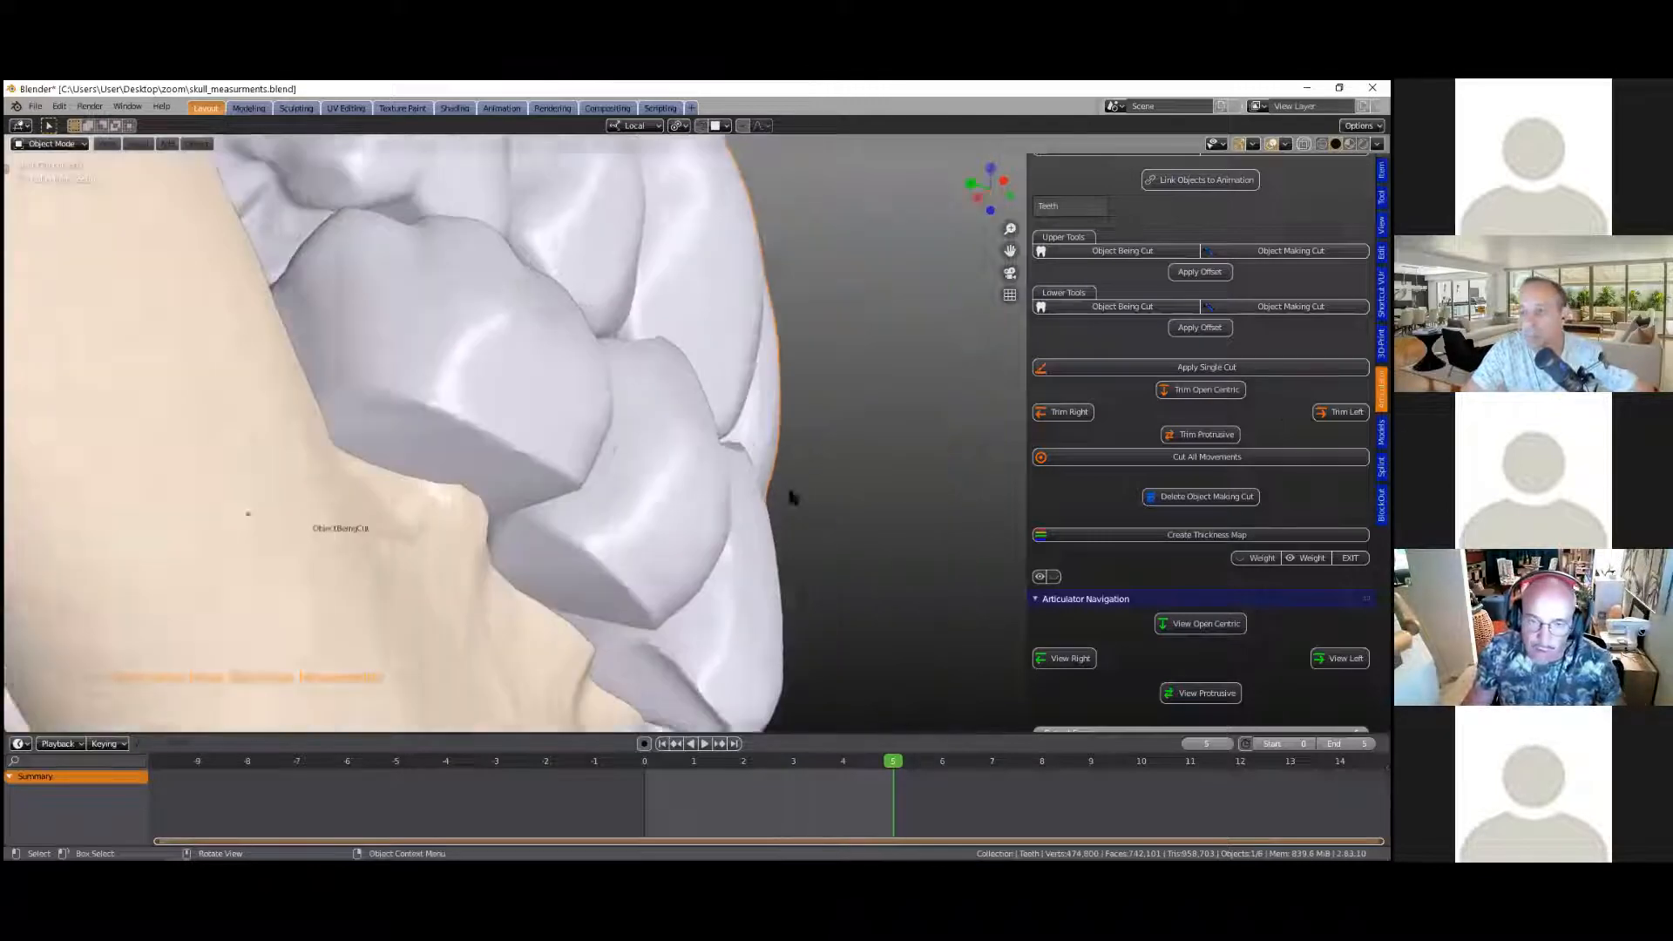
pyautogui.scroll(-5, 787, 482)
pyautogui.moveTo(476, 593); pyautogui.dragTo(122, 202, button='middle')
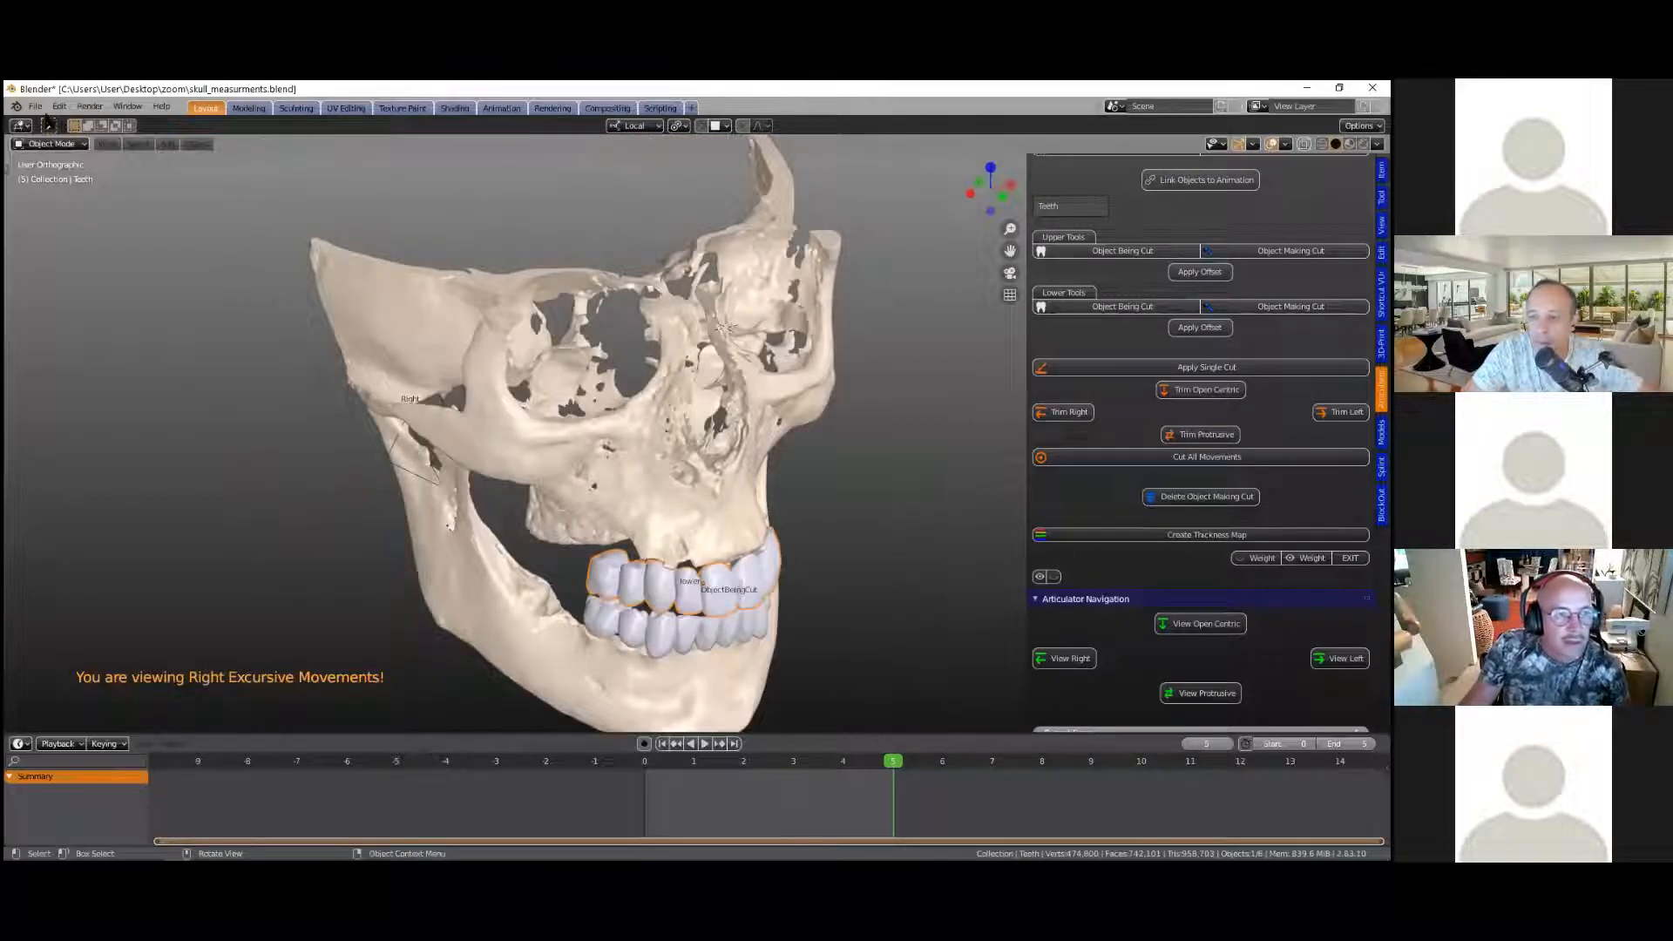
# Step: Open the patient-named dental cast file without saving the changes to the skull file
pyautogui.click(39, 108)
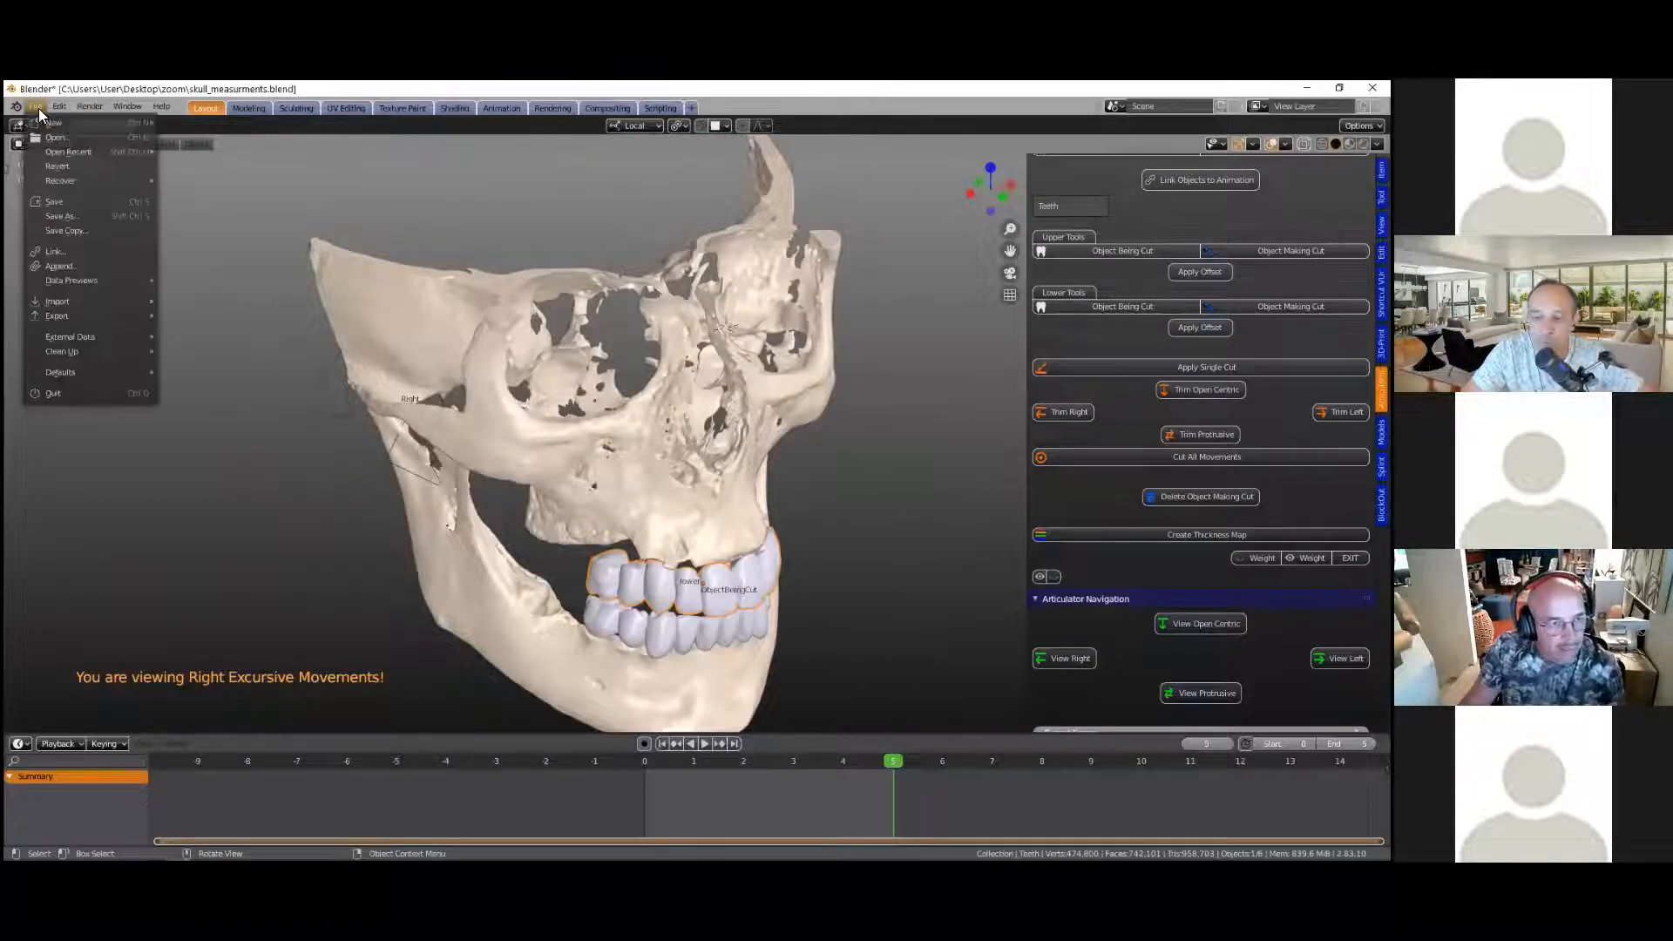
pyautogui.moveTo(49, 185)
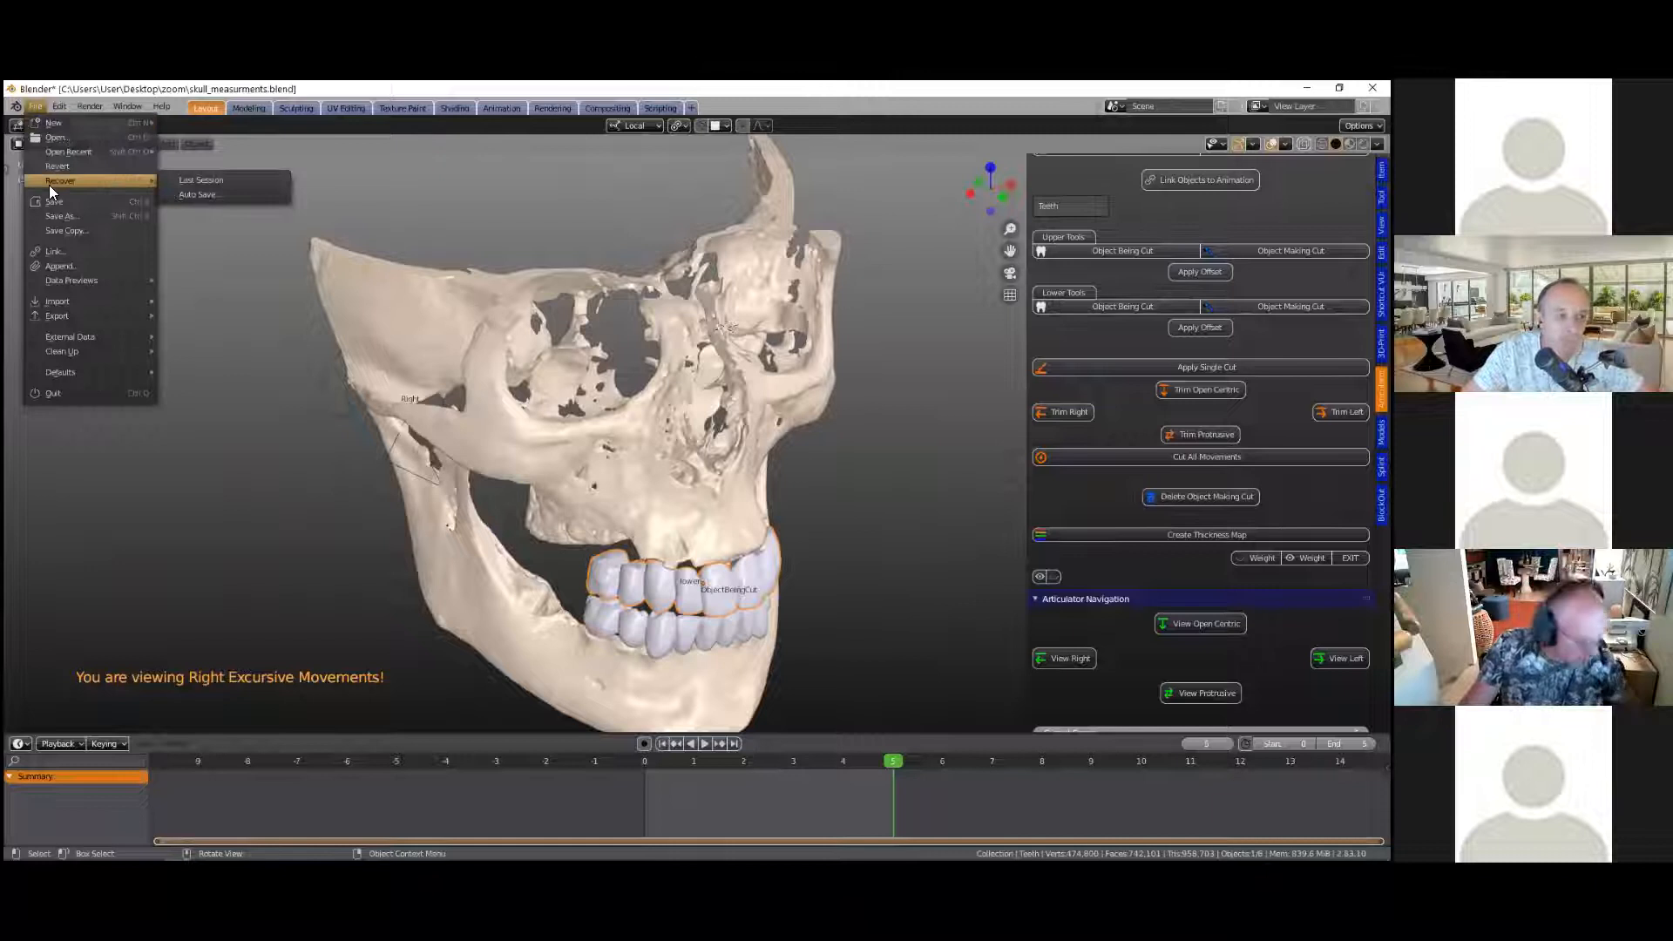
pyautogui.click(64, 138)
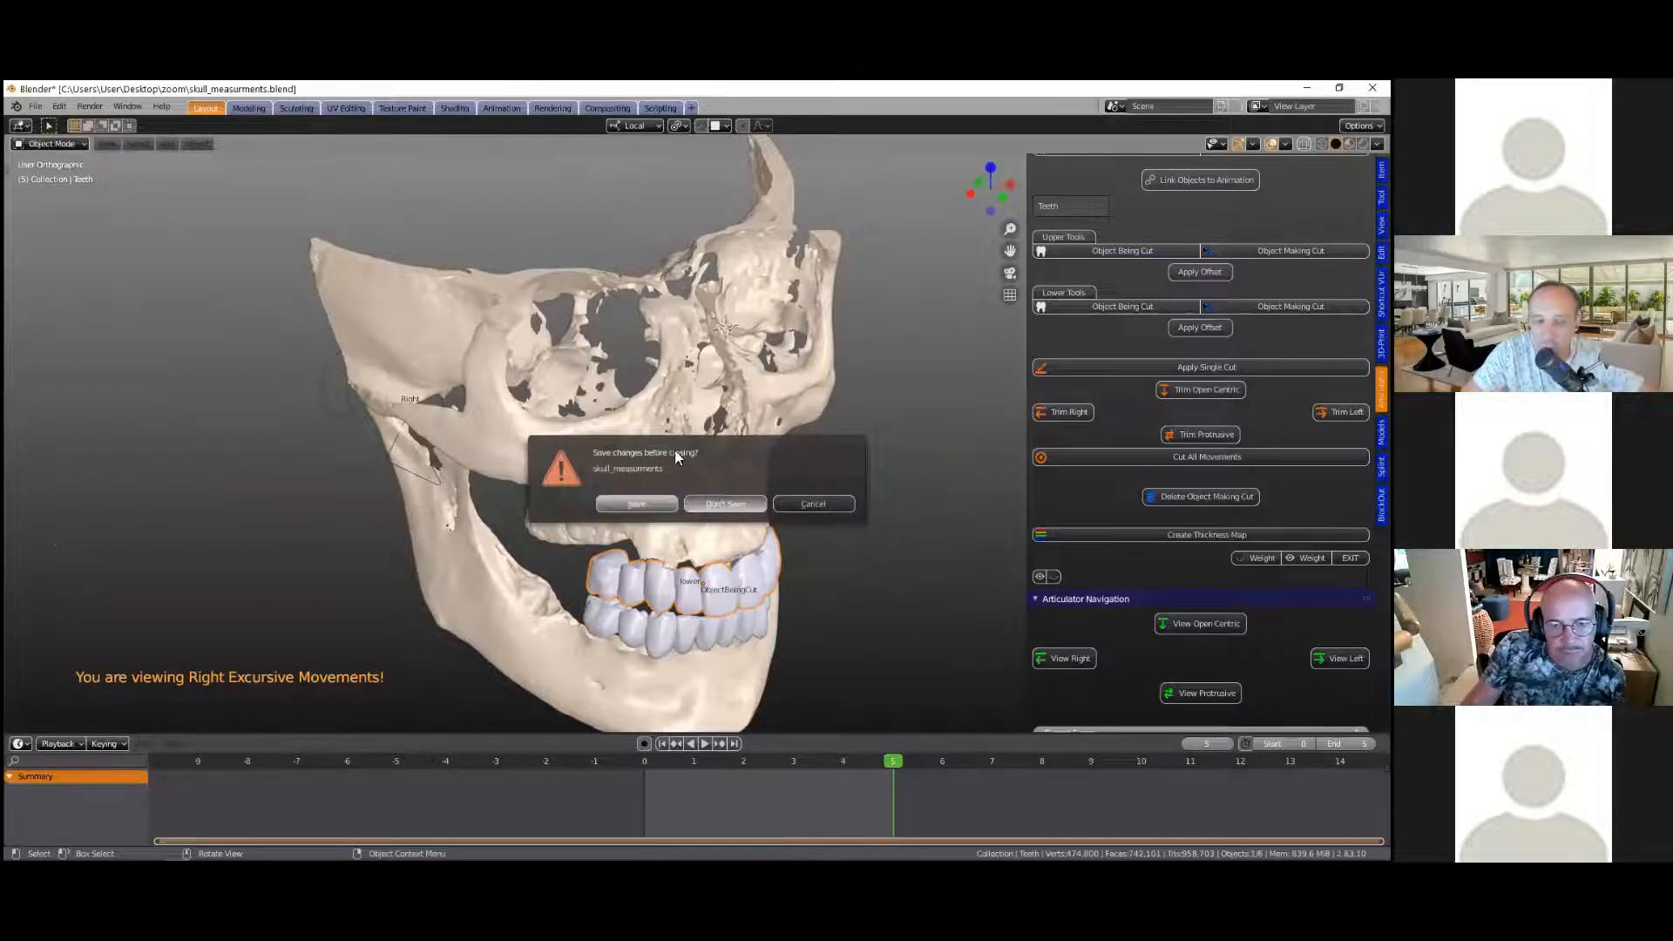
pyautogui.click(724, 504)
pyautogui.click(530, 355)
pyautogui.doubleClick(530, 355)
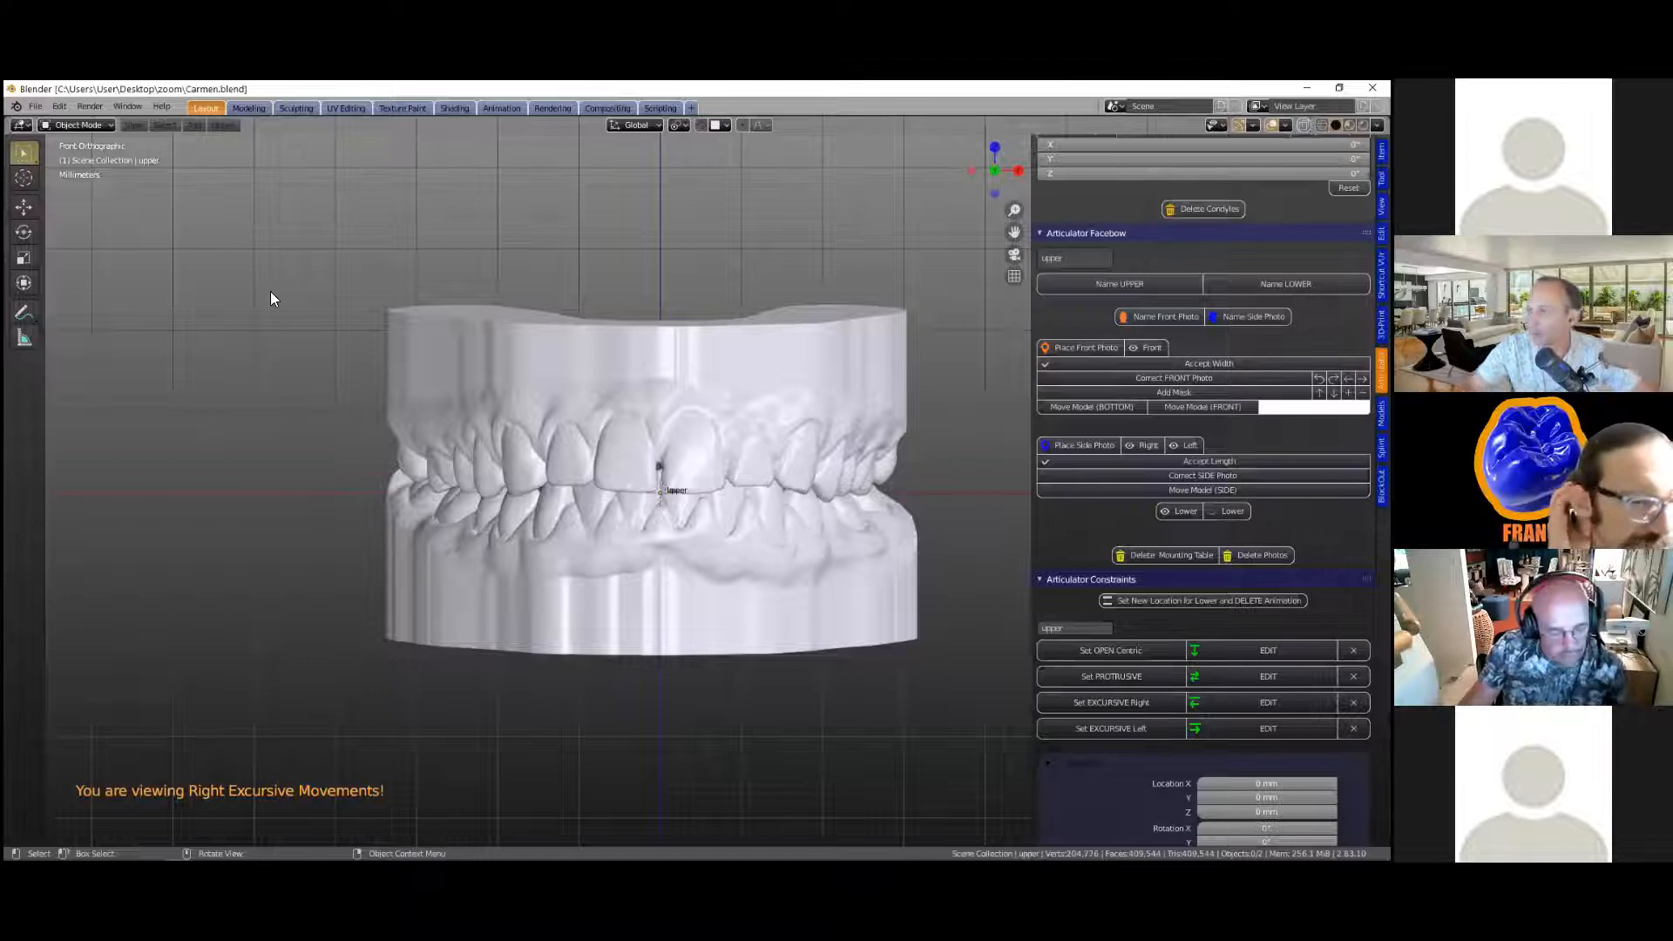
# Step: Hide the viewport tools and collapse all the articulator sections, from Set-Up to Navigation
pyautogui.press('t')
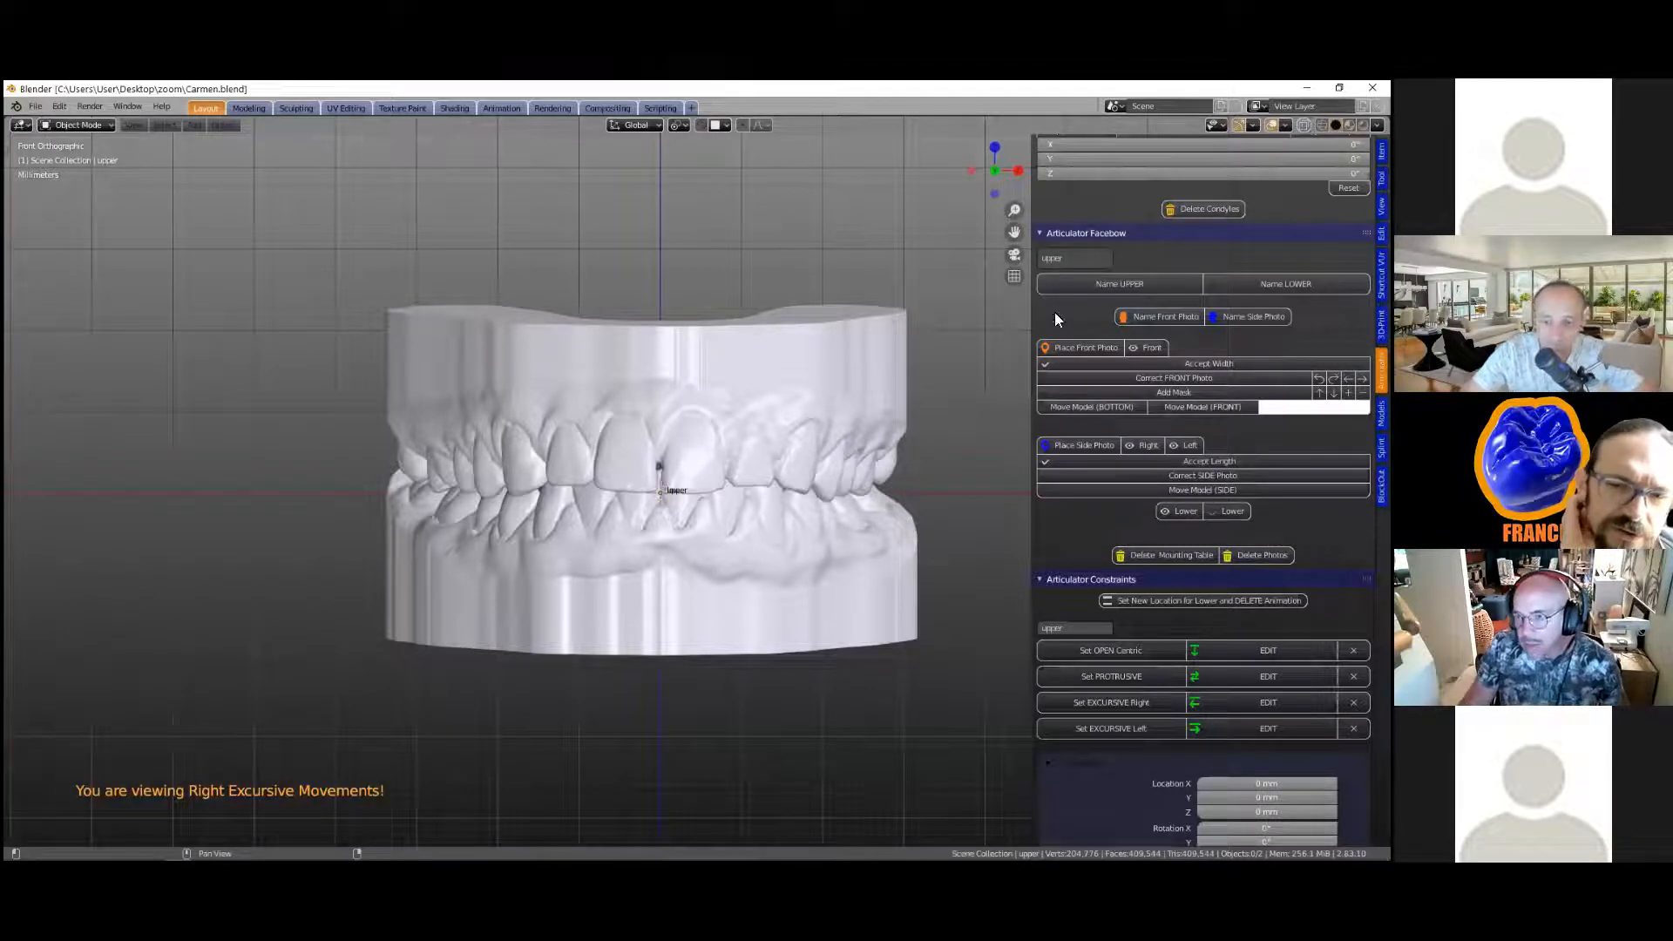
pyautogui.scroll(10, 1092, 261)
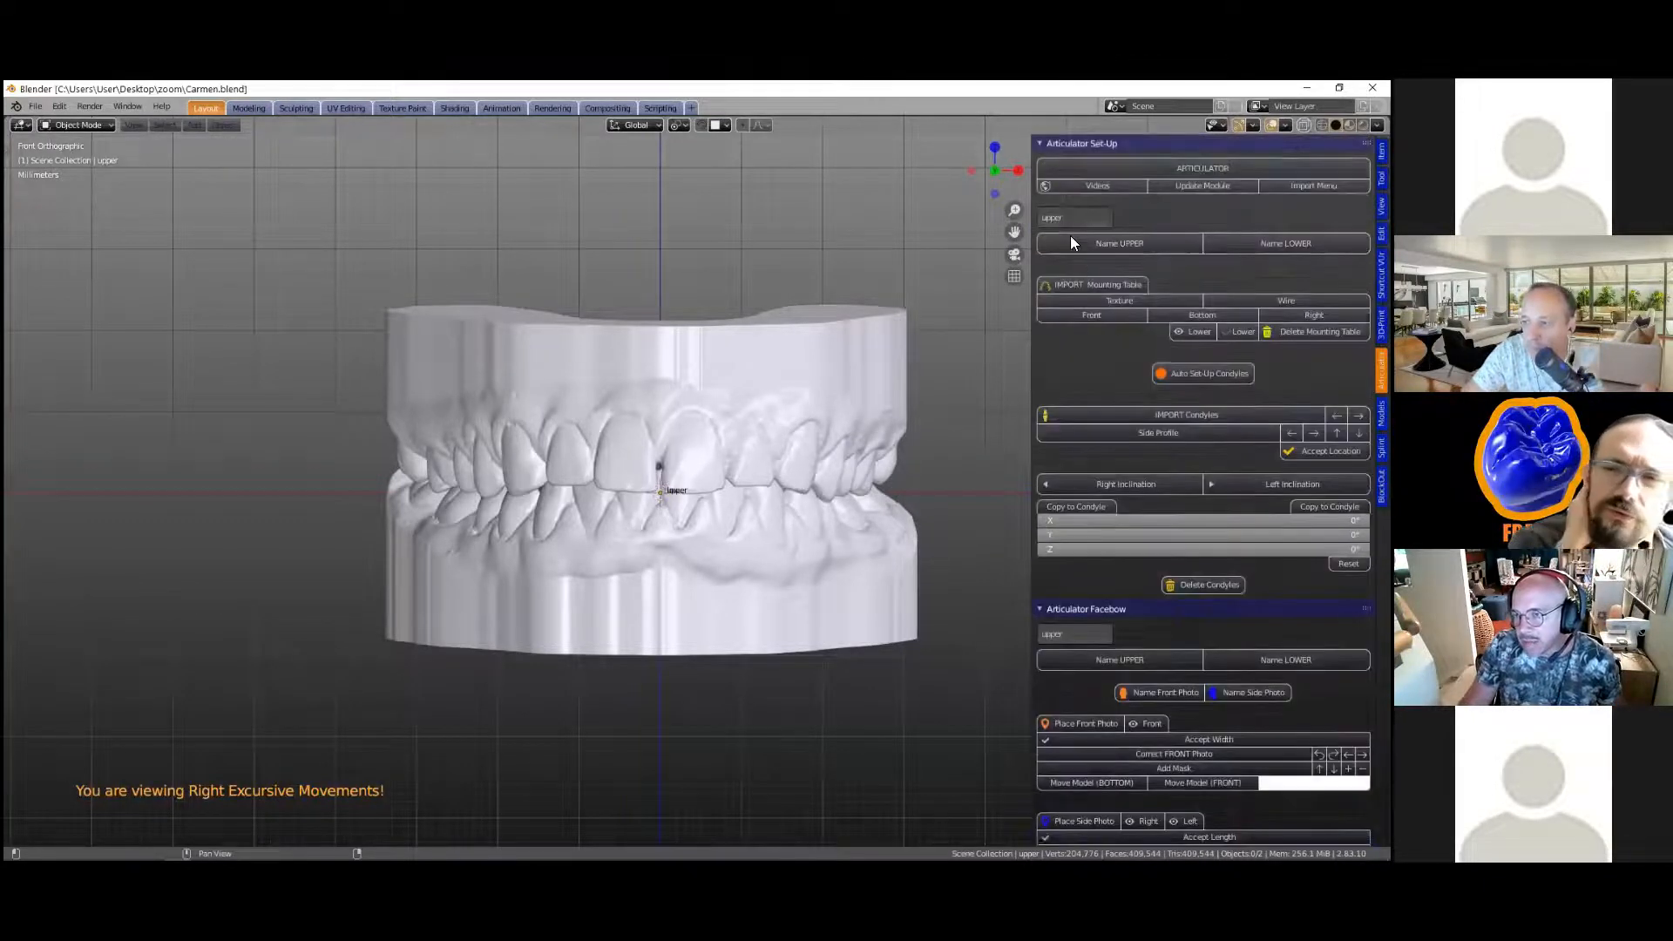
pyautogui.click(1044, 147)
pyautogui.click(1042, 160)
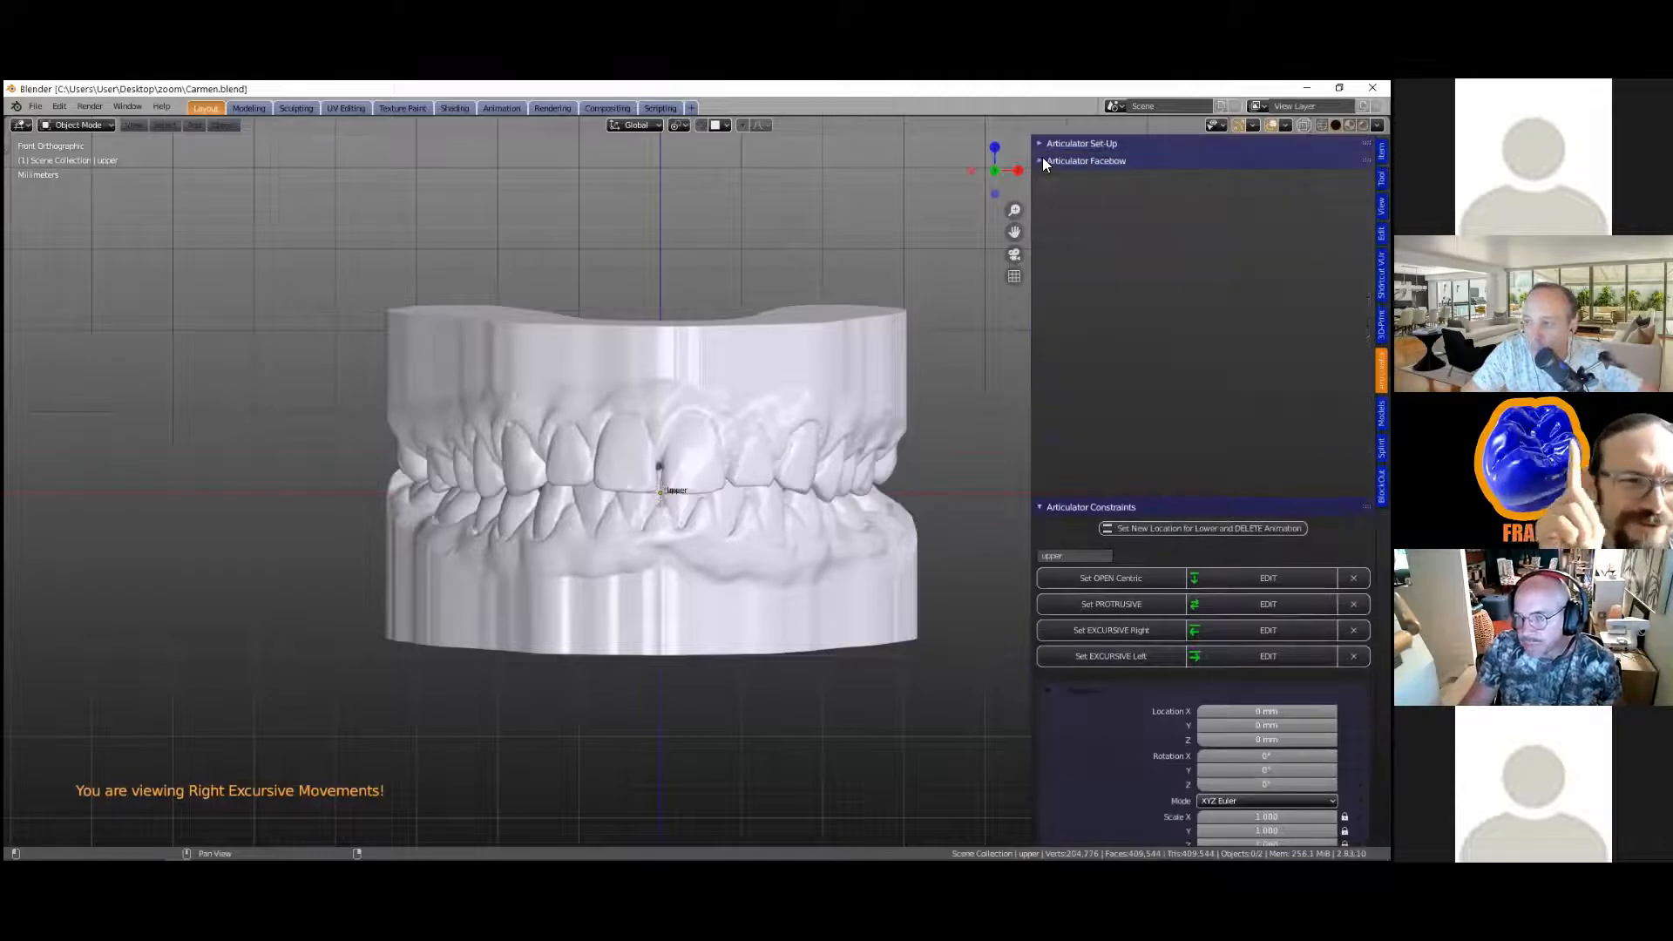
pyautogui.click(1046, 178)
pyautogui.click(1044, 178)
pyautogui.click(1044, 196)
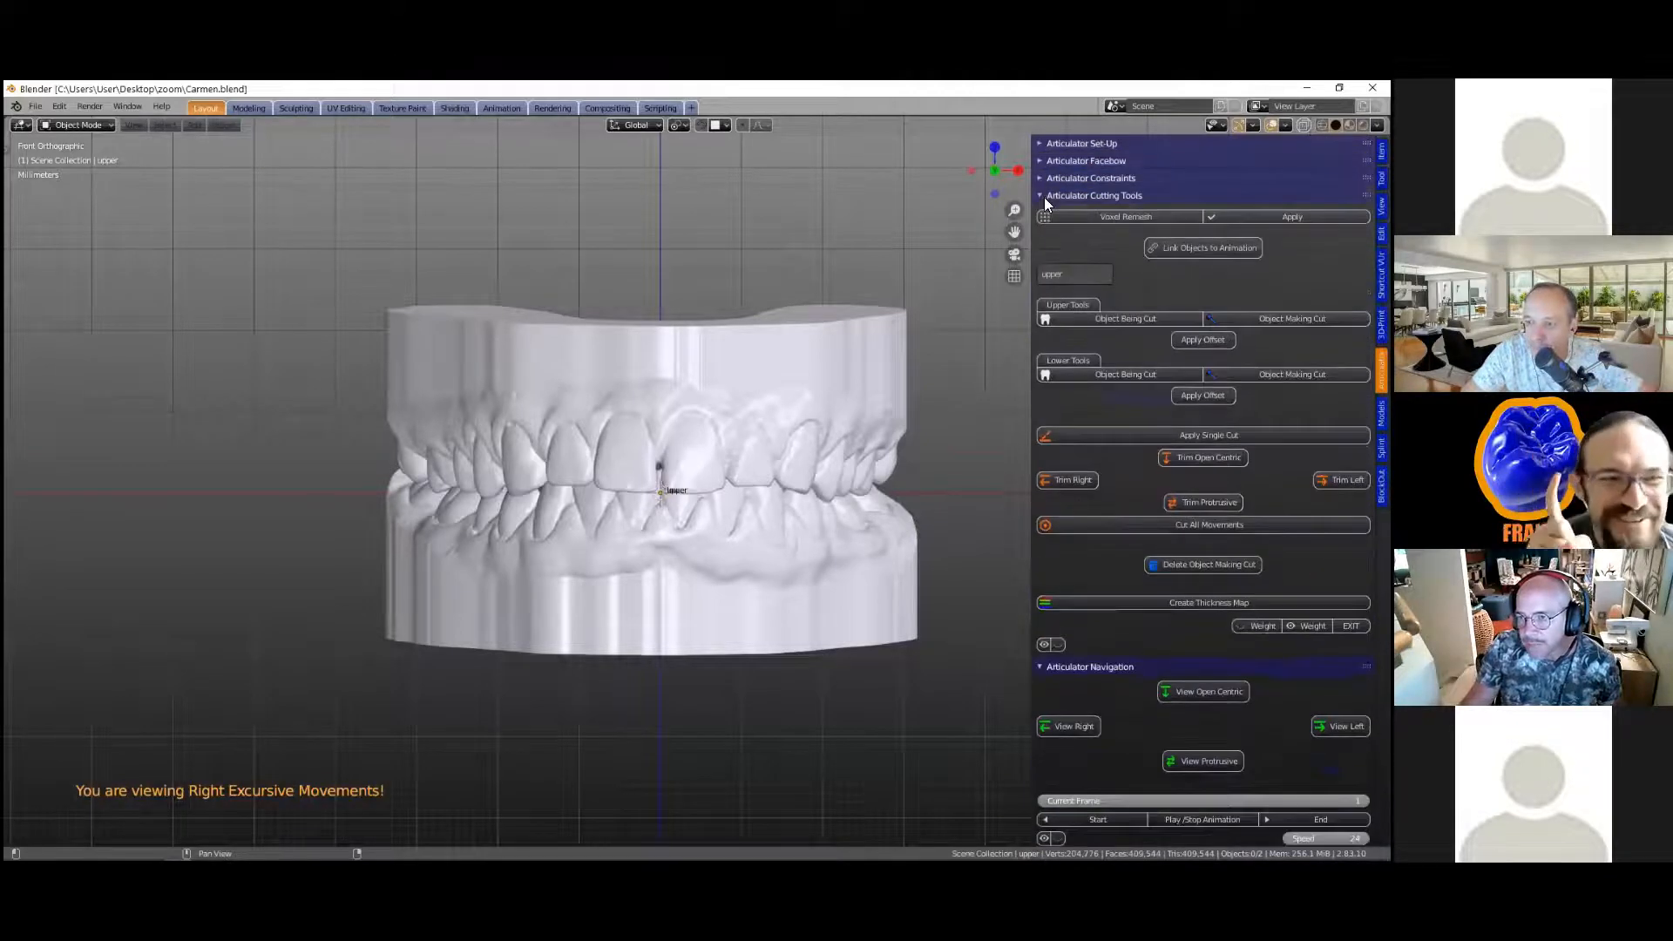
pyautogui.click(1044, 213)
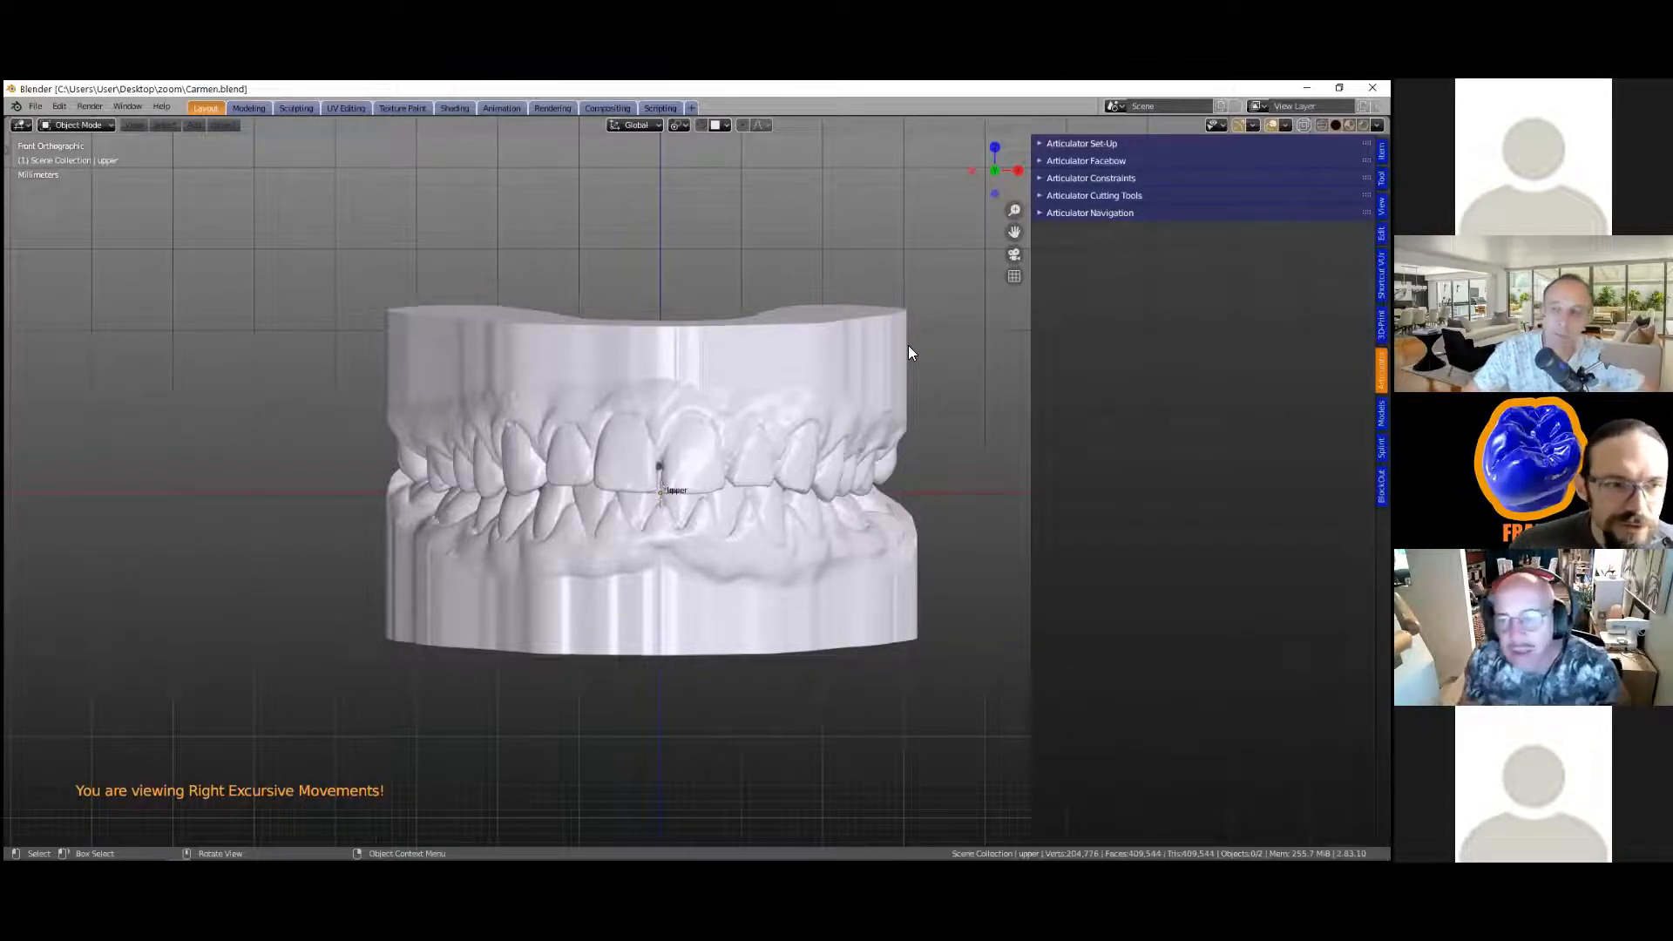
# Step: Expand the Articulator Facebow options and name the upper cast as the upper model
pyautogui.click(1041, 161)
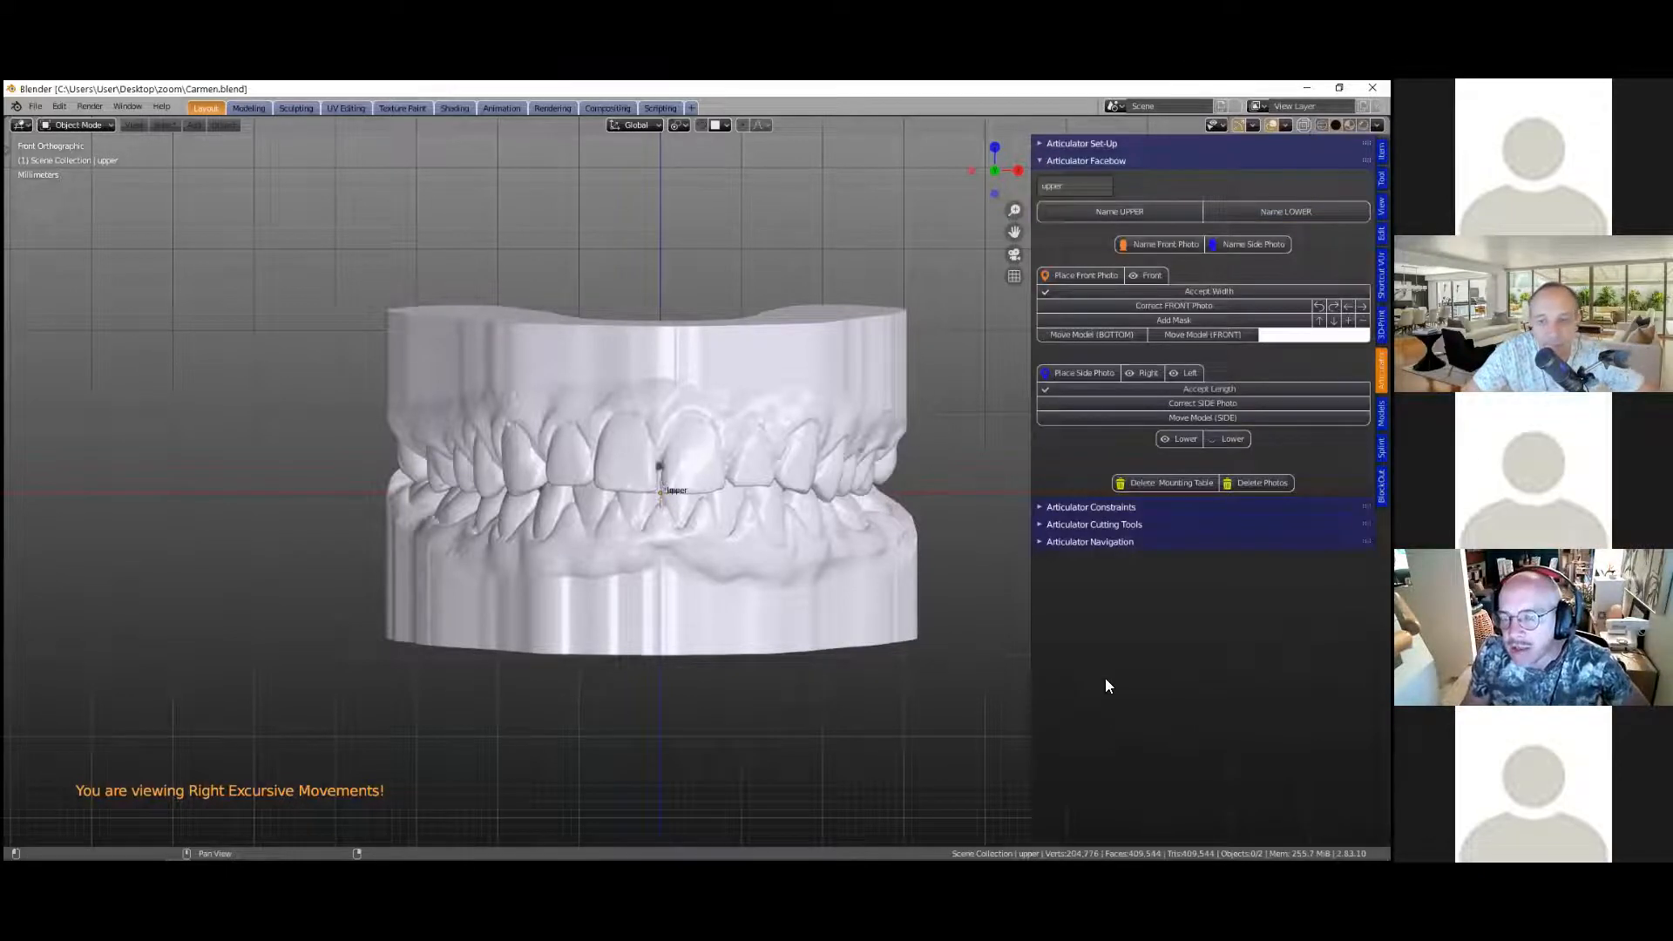
pyautogui.click(744, 360)
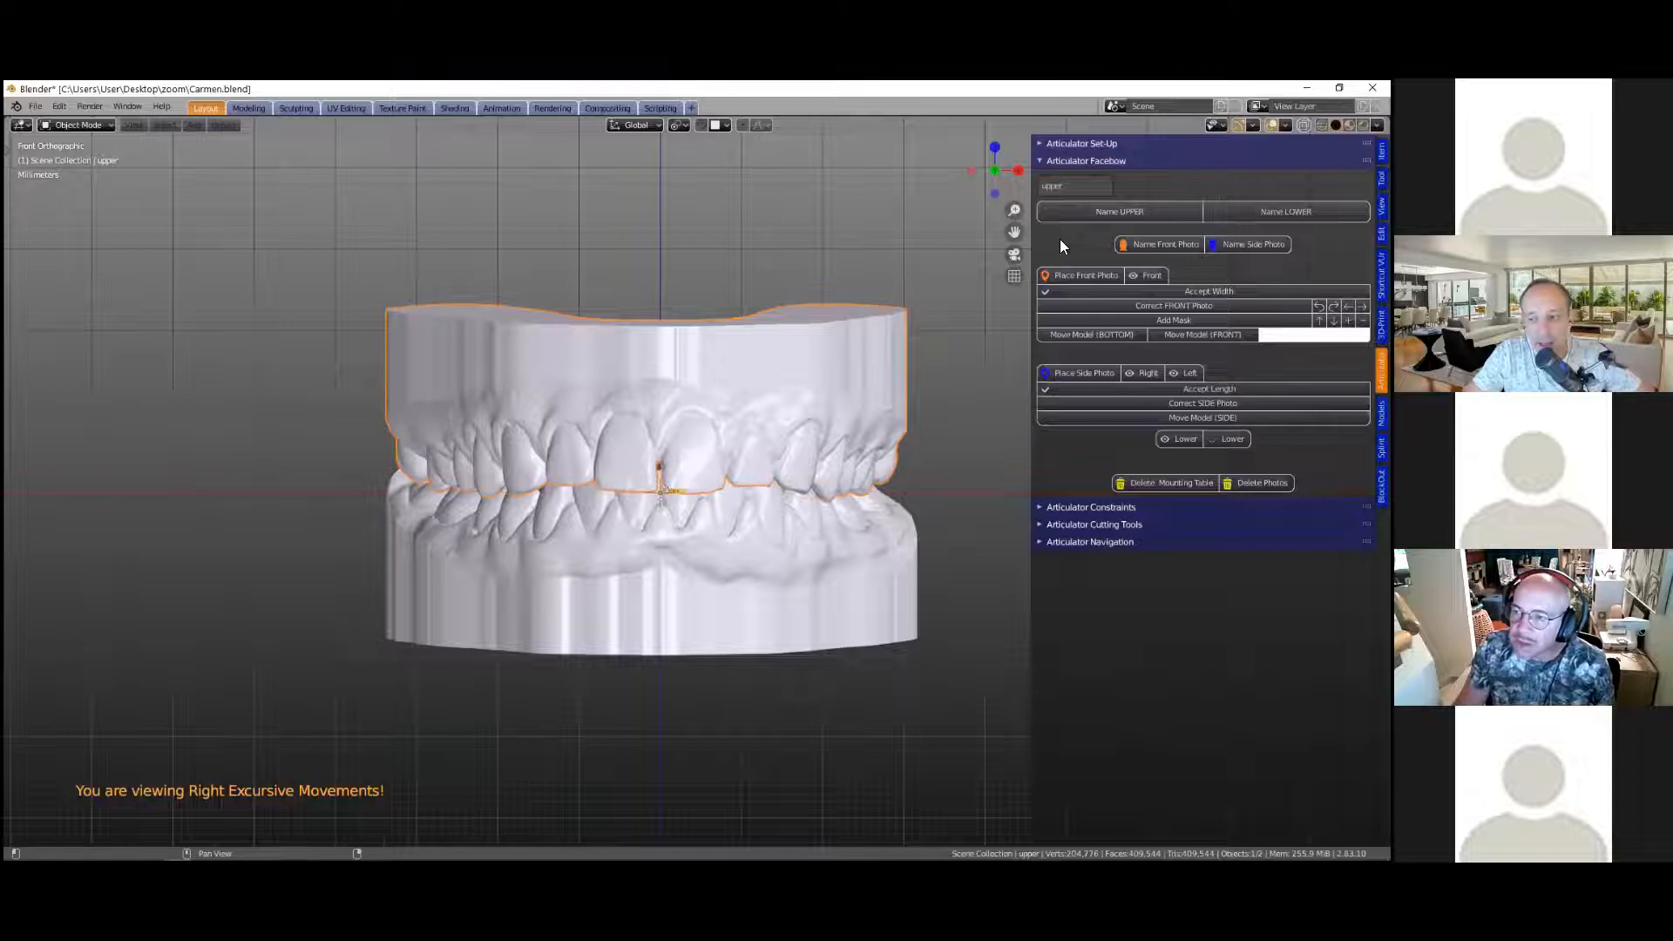
pyautogui.click(1113, 211)
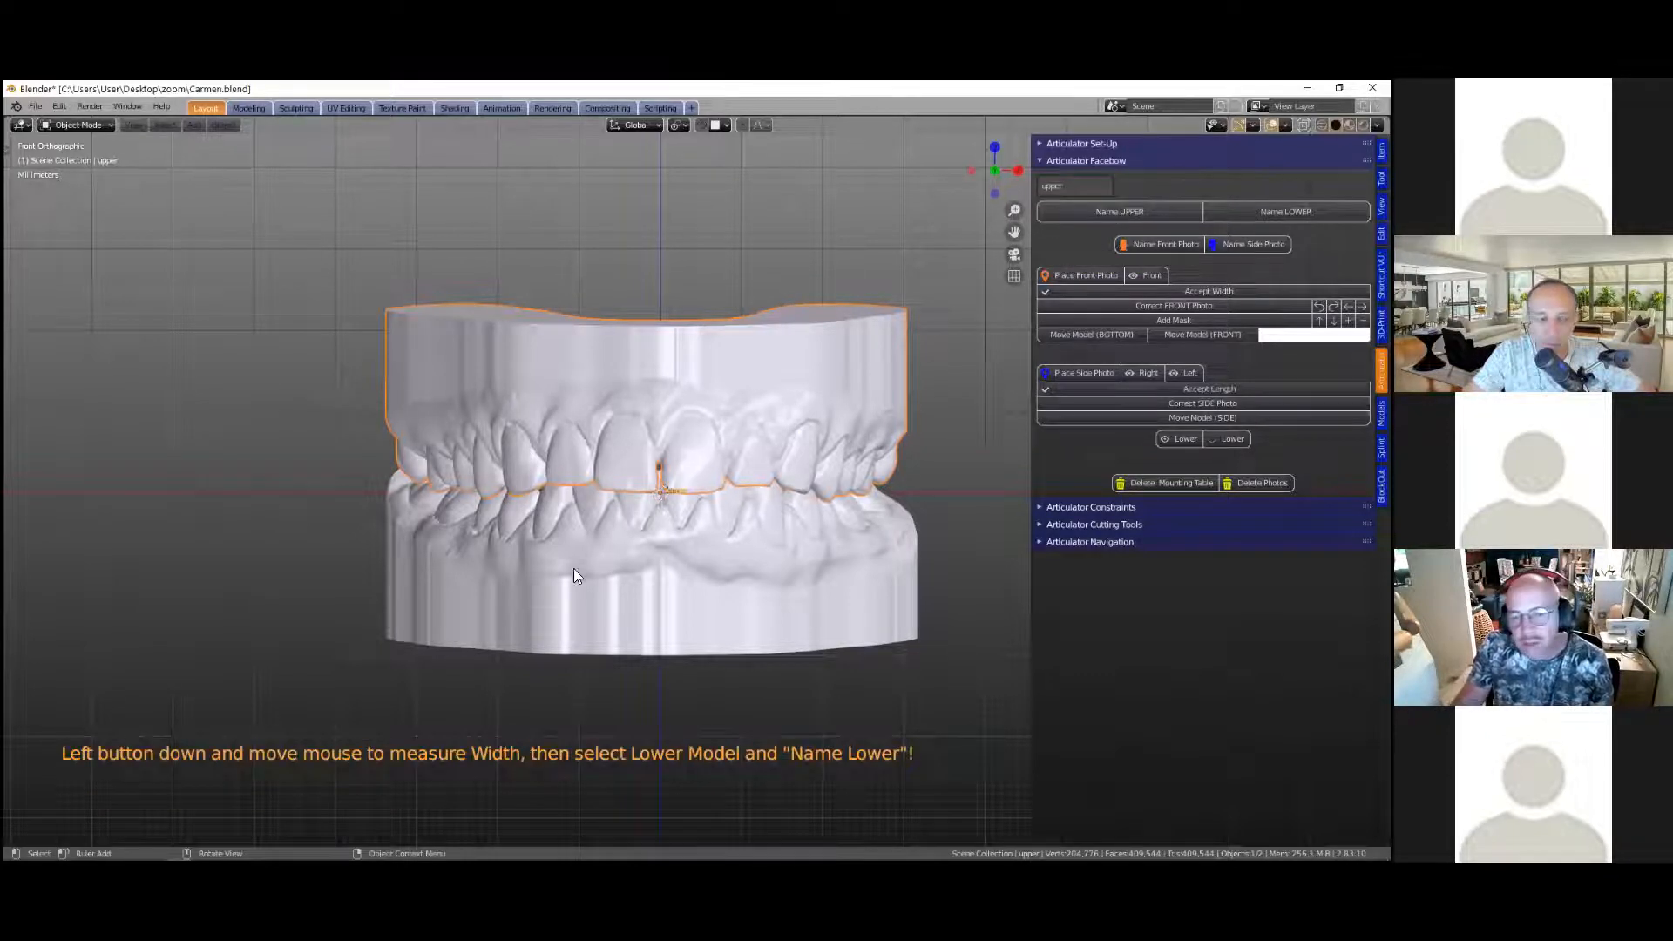
# Step: Draw a width ruler about 28 mm long across the four upper incisors, between the outer edges of the lateral incisors
pyautogui.scroll(1, 566, 561)
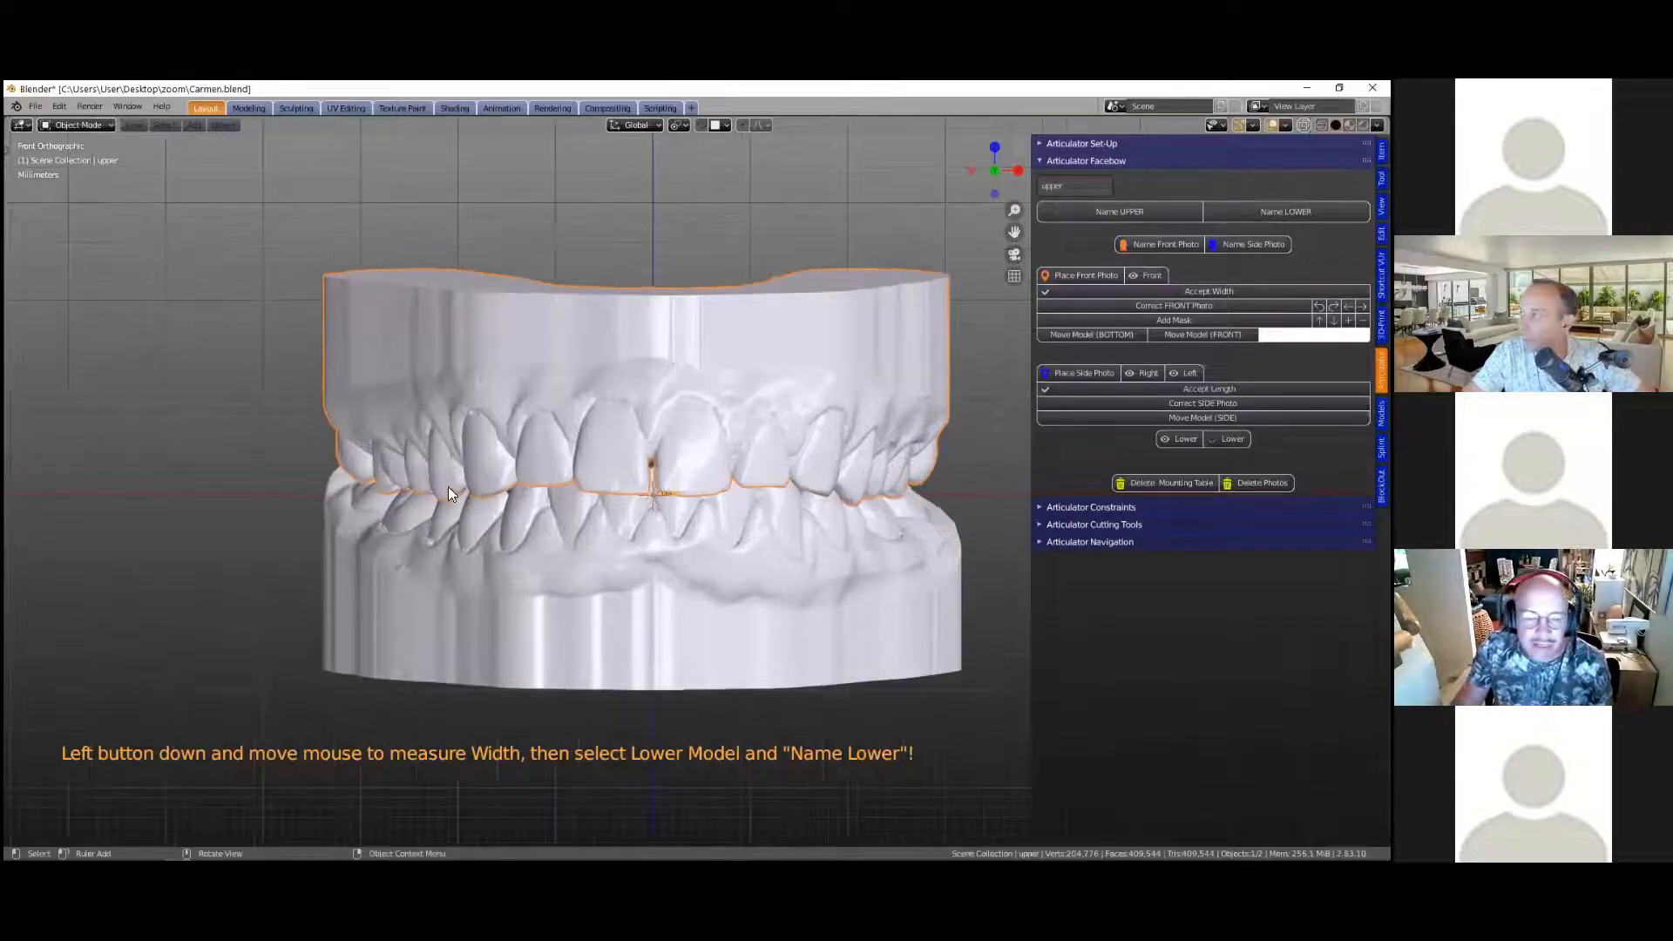
pyautogui.scroll(1, 438, 462)
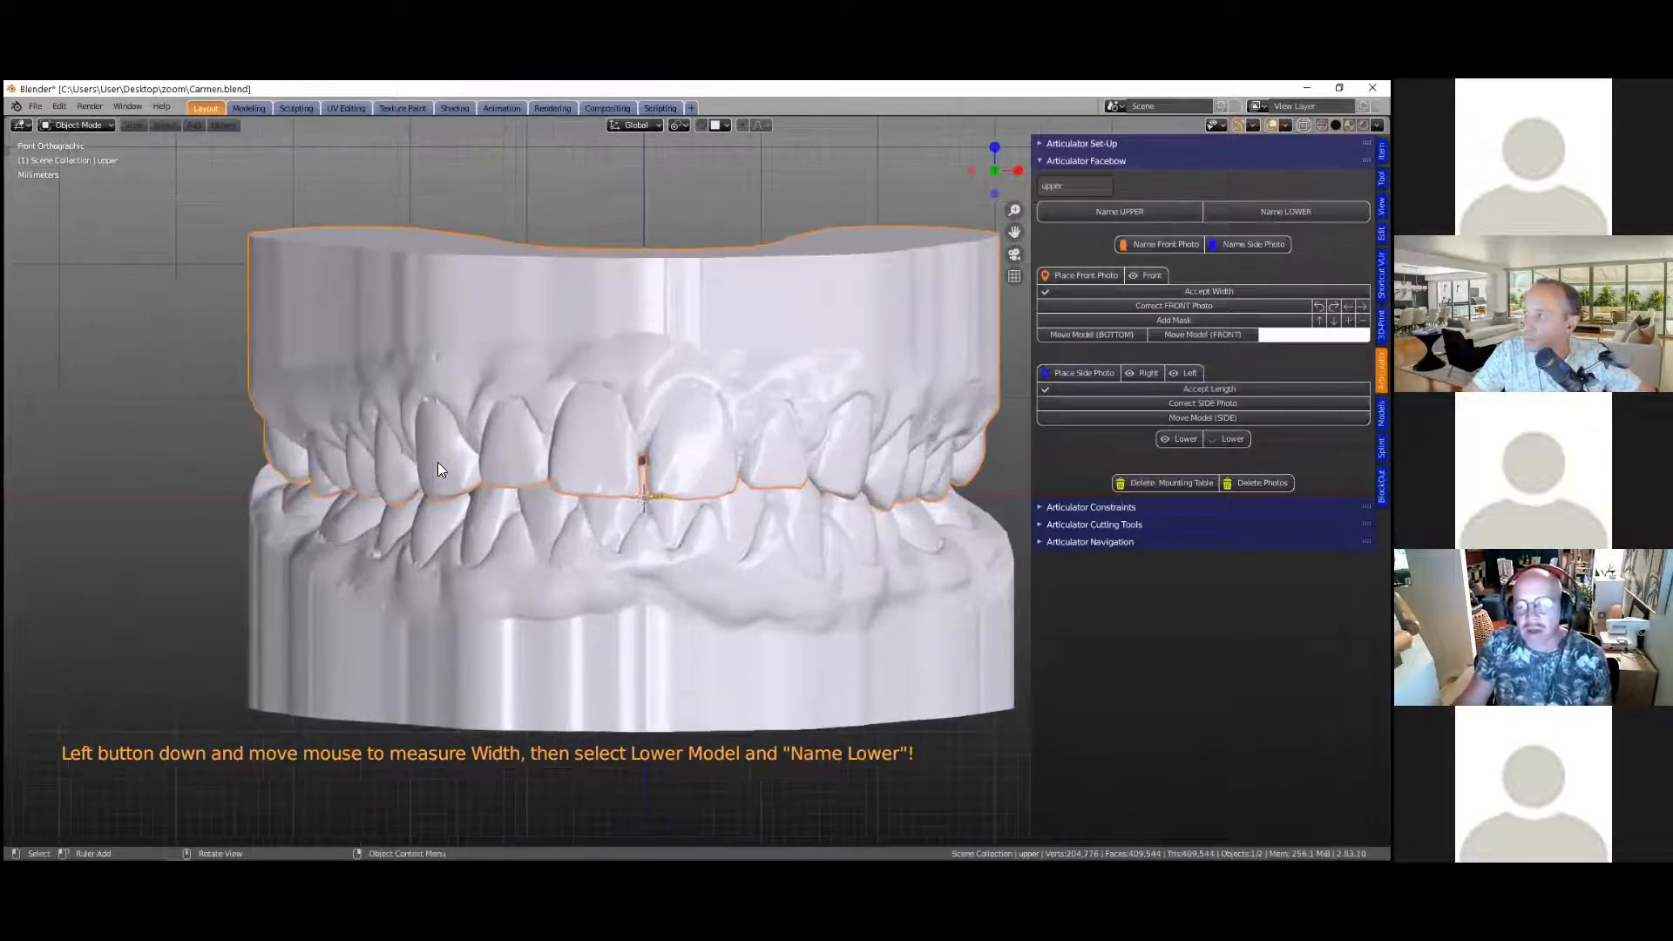
pyautogui.scroll(1, 437, 462)
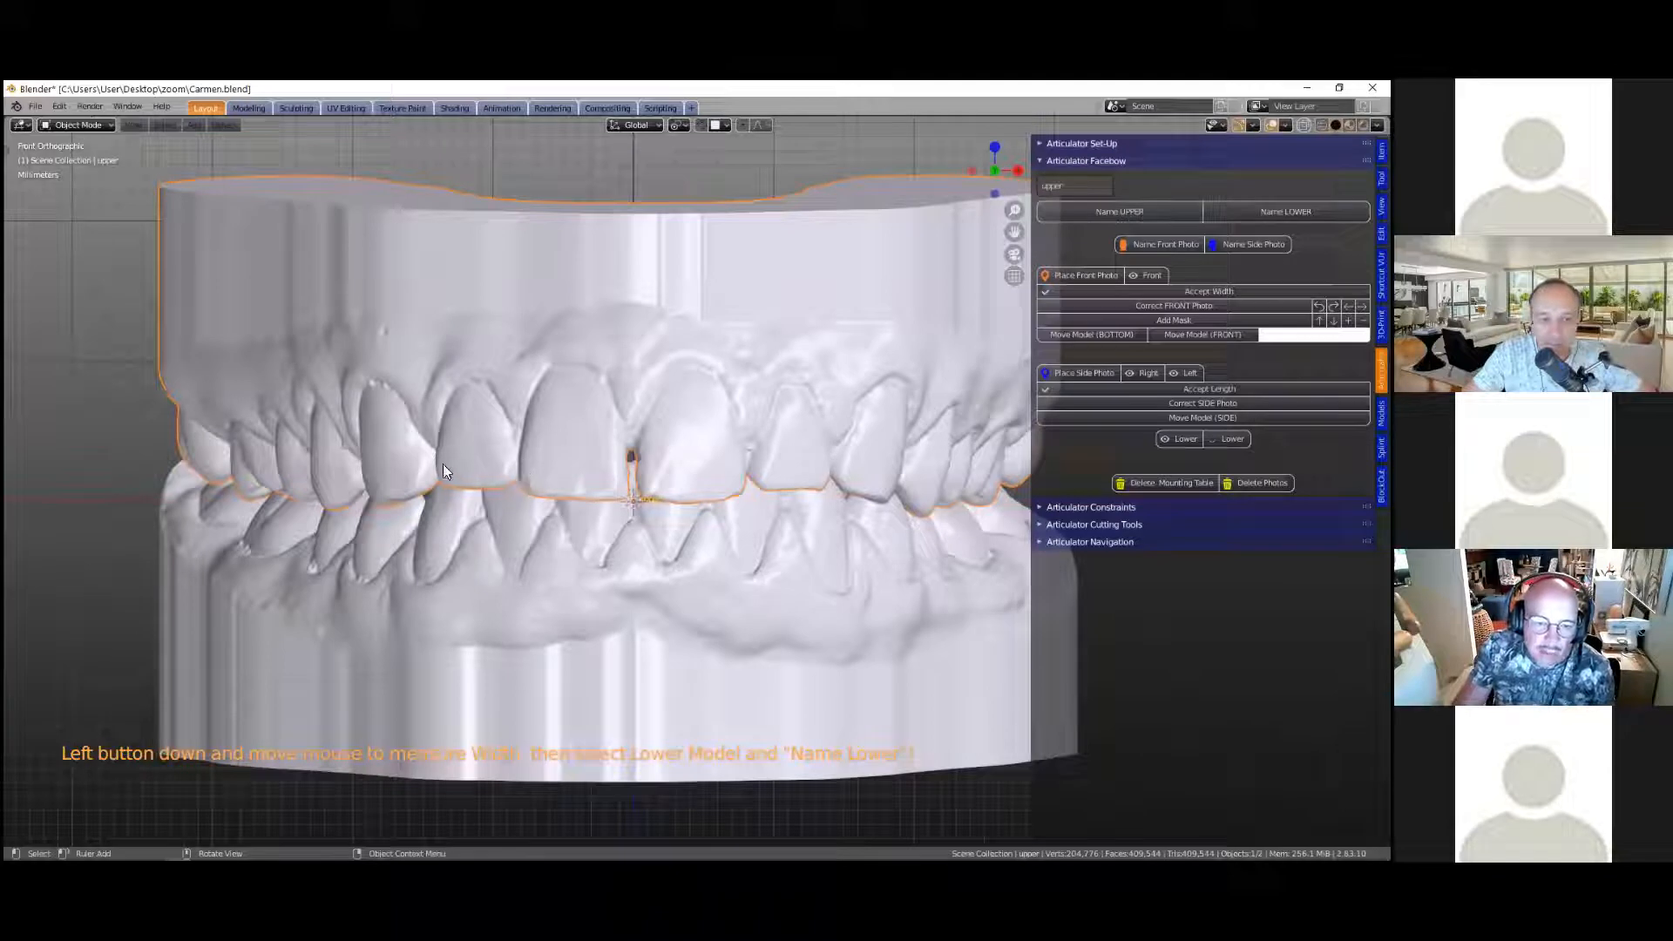
pyautogui.moveTo(434, 464); pyautogui.dragTo(828, 463)
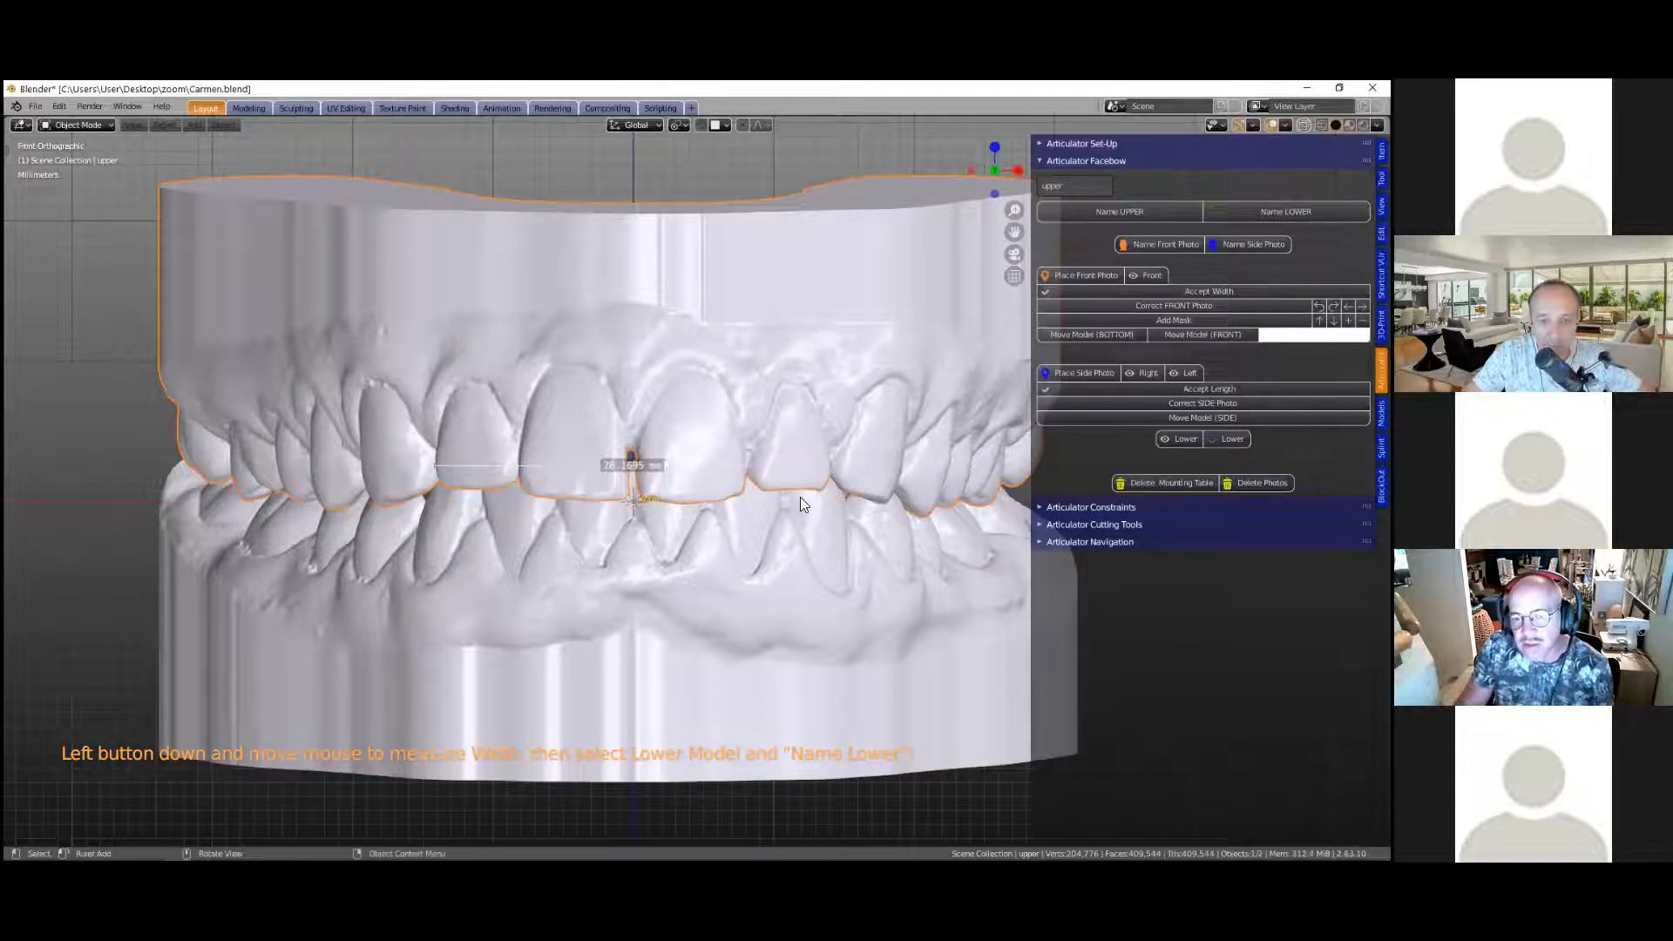
# Step: Try the width ruler's ends at different heights on the lateral incisors and at the midline between the central incisors
pyautogui.scroll(2, 800, 497)
pyautogui.scroll(2, 871, 459)
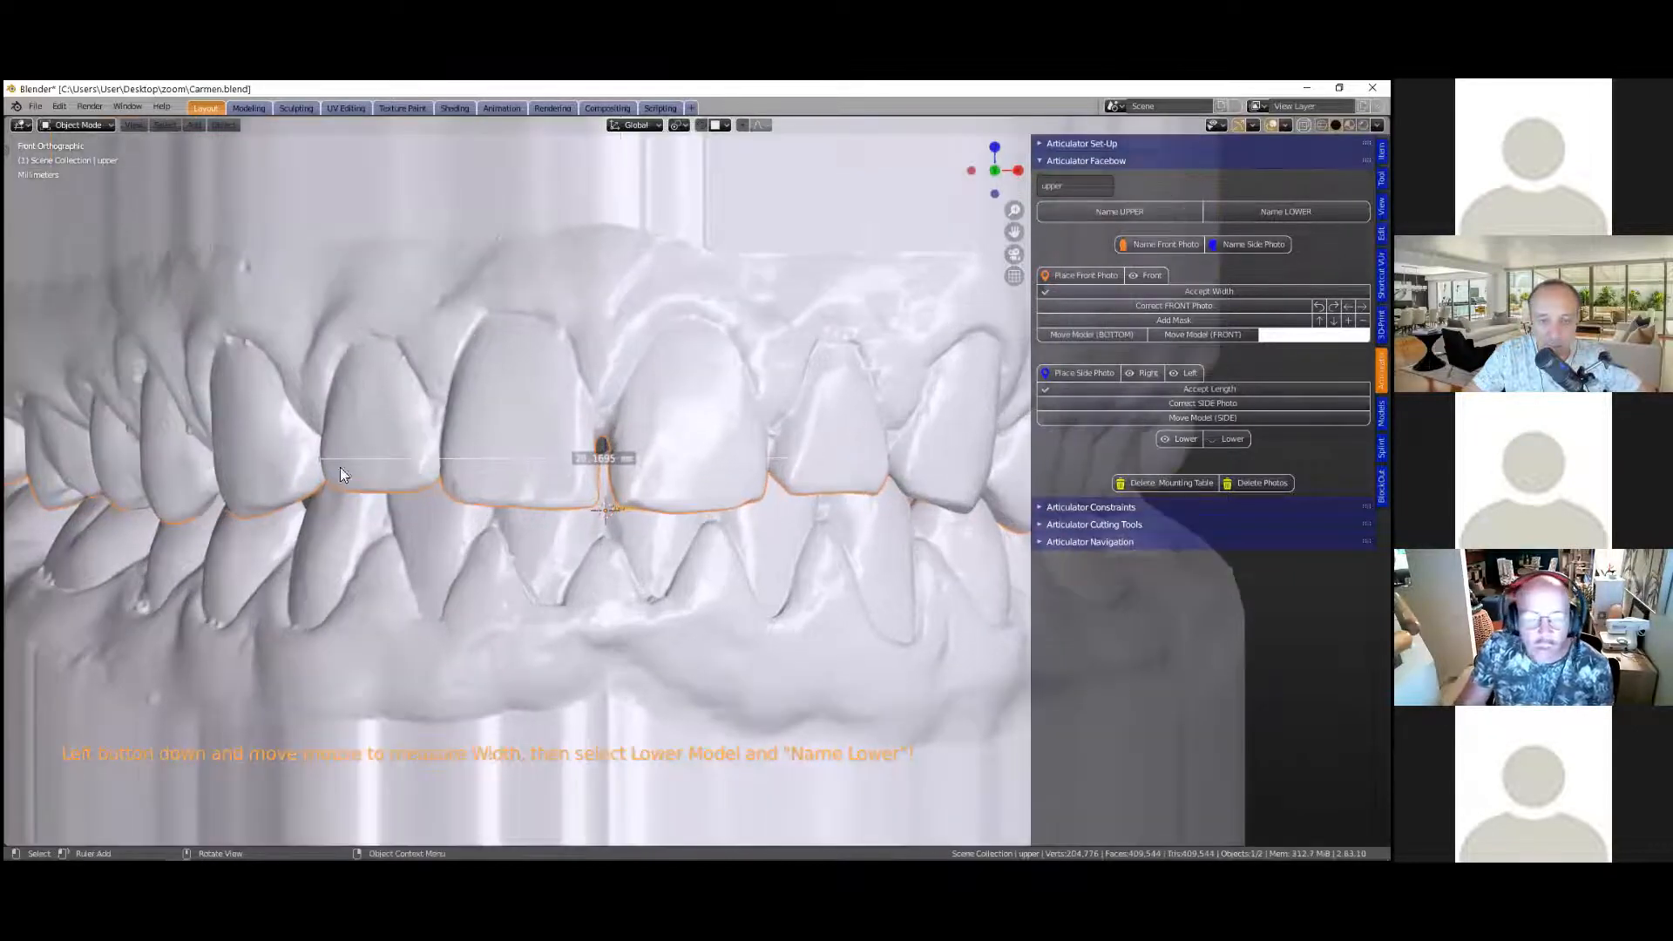
pyautogui.moveTo(326, 459); pyautogui.dragTo(323, 459)
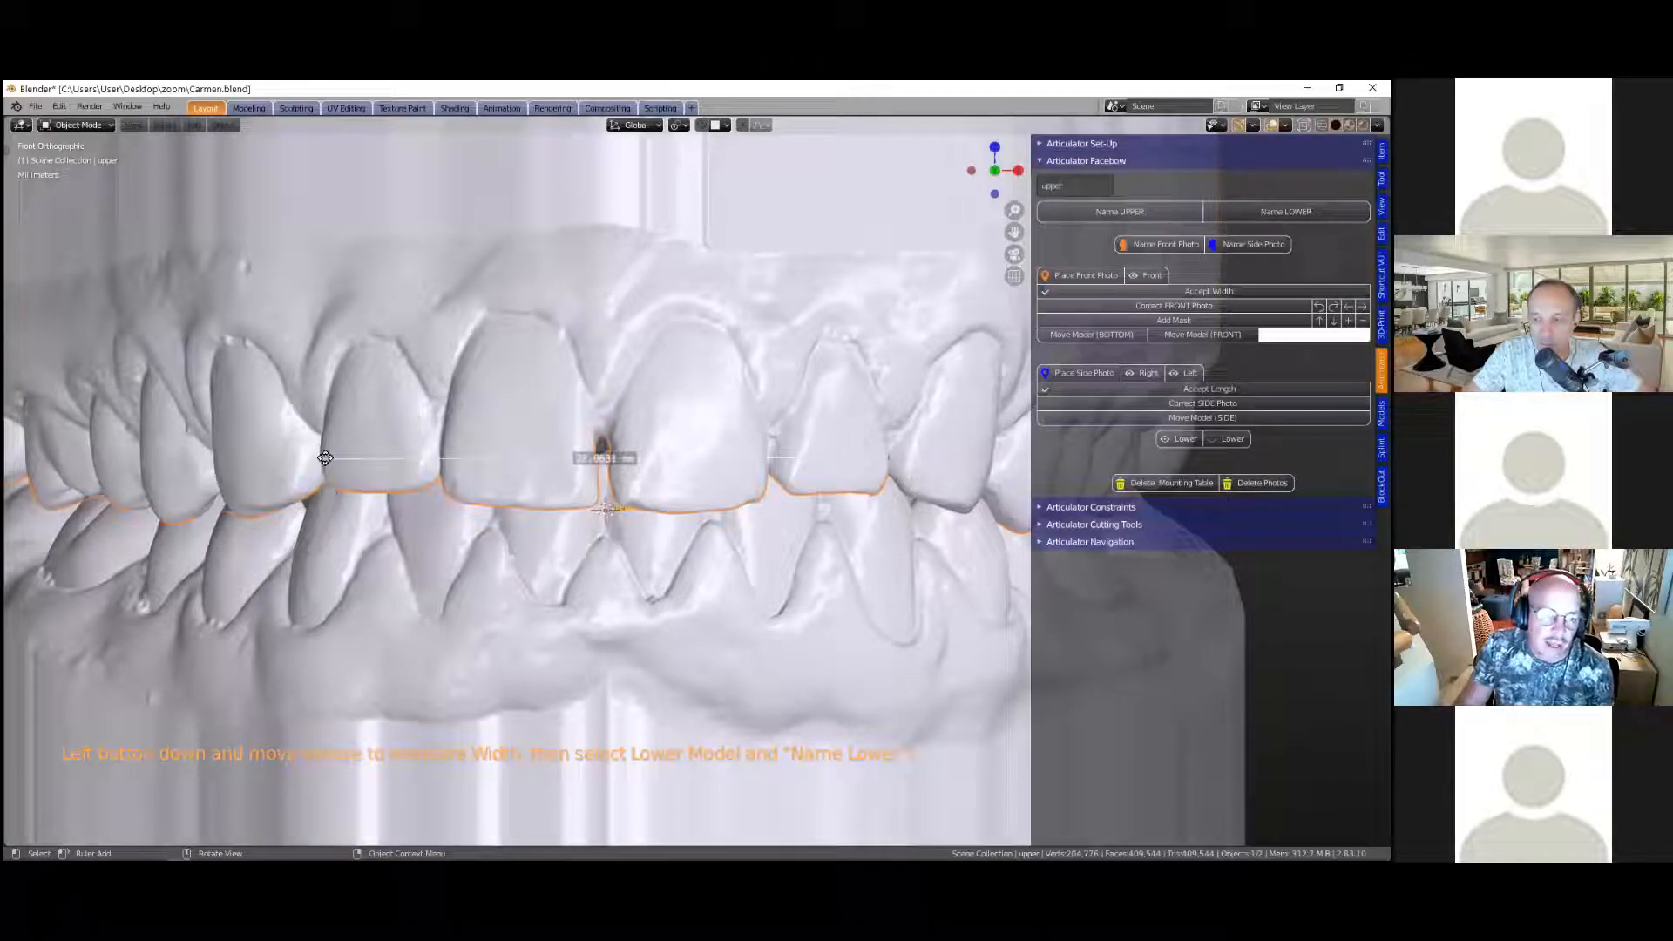
pyautogui.moveTo(325, 458); pyautogui.dragTo(328, 481)
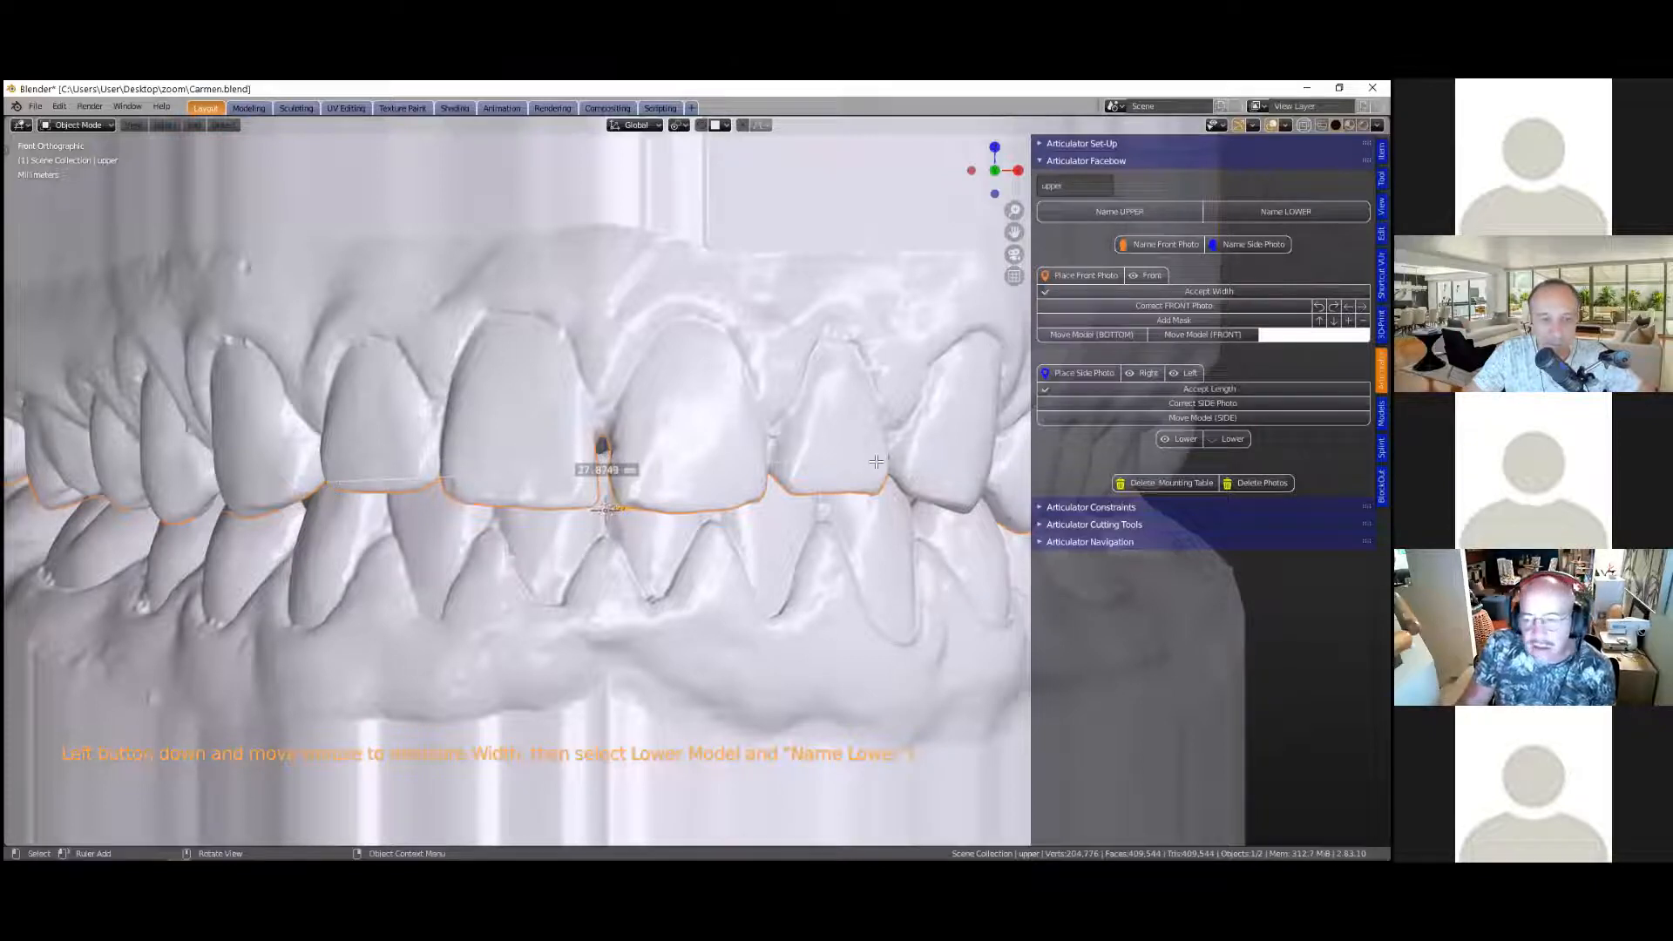
pyautogui.moveTo(889, 461); pyautogui.dragTo(892, 468)
pyautogui.moveTo(892, 473); pyautogui.dragTo(892, 433)
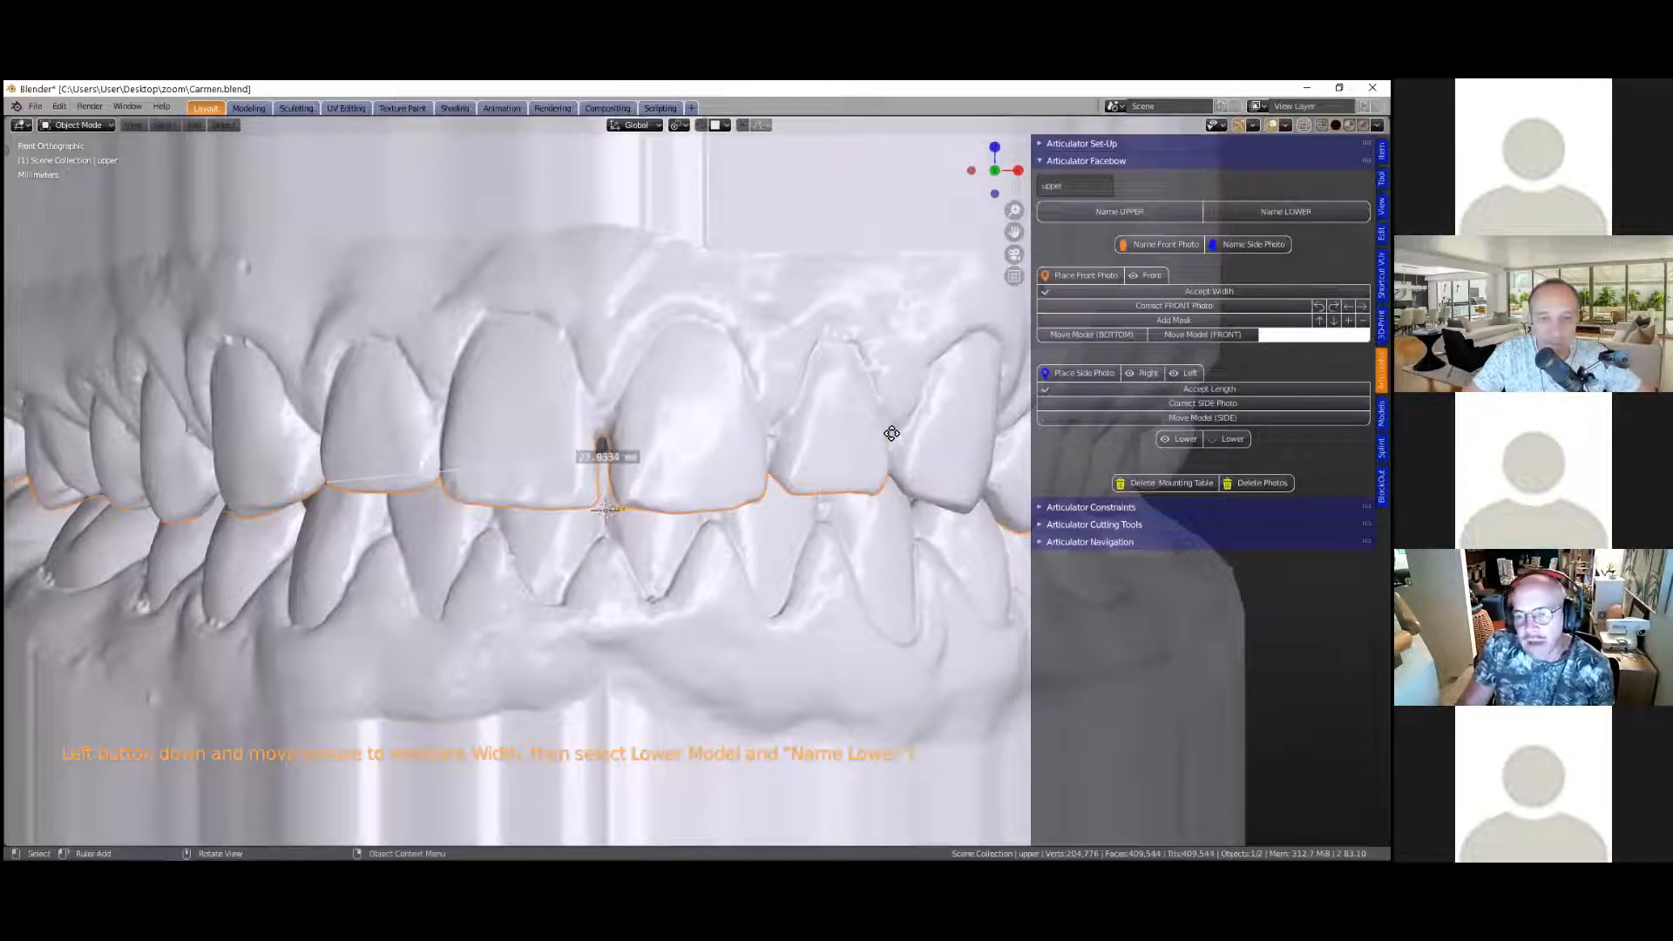
pyautogui.moveTo(325, 481); pyautogui.dragTo(322, 428)
pyautogui.moveTo(890, 430); pyautogui.dragTo(603, 464)
# Step: Reset the width ruler to span the outer edges of both upper lateral incisors, about 28 mm
pyautogui.moveTo(324, 430)
pyautogui.mouseDown()
pyautogui.moveTo(445, 467)
pyautogui.moveTo(323, 454)
pyautogui.mouseUp()
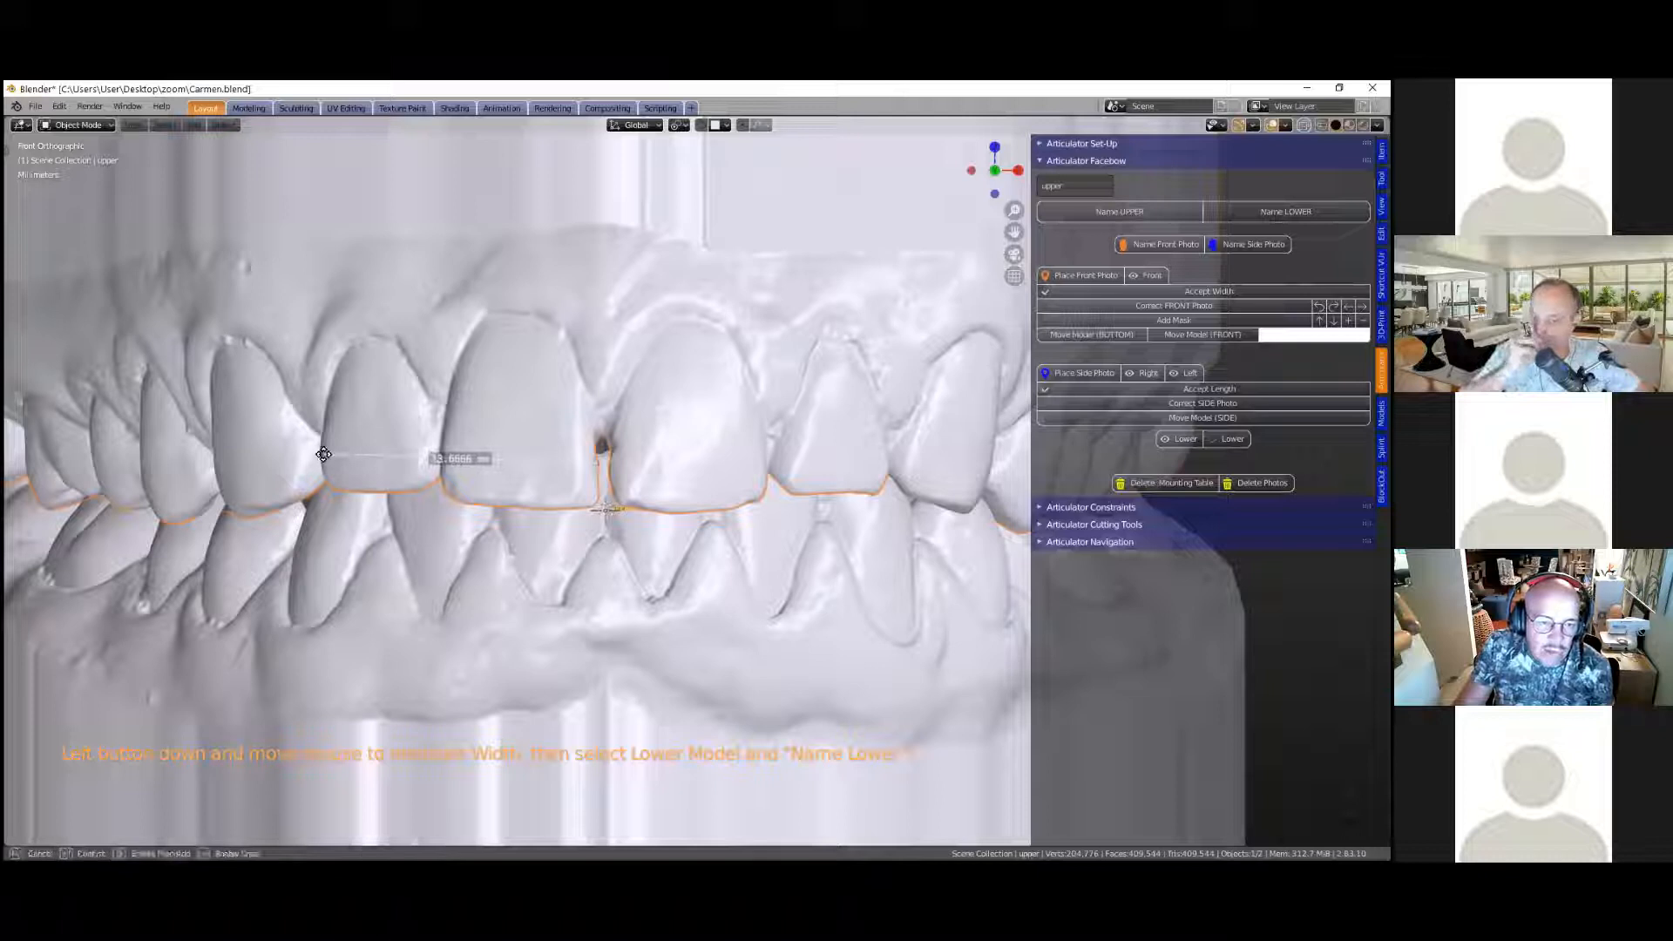
pyautogui.moveTo(596, 460); pyautogui.dragTo(890, 454)
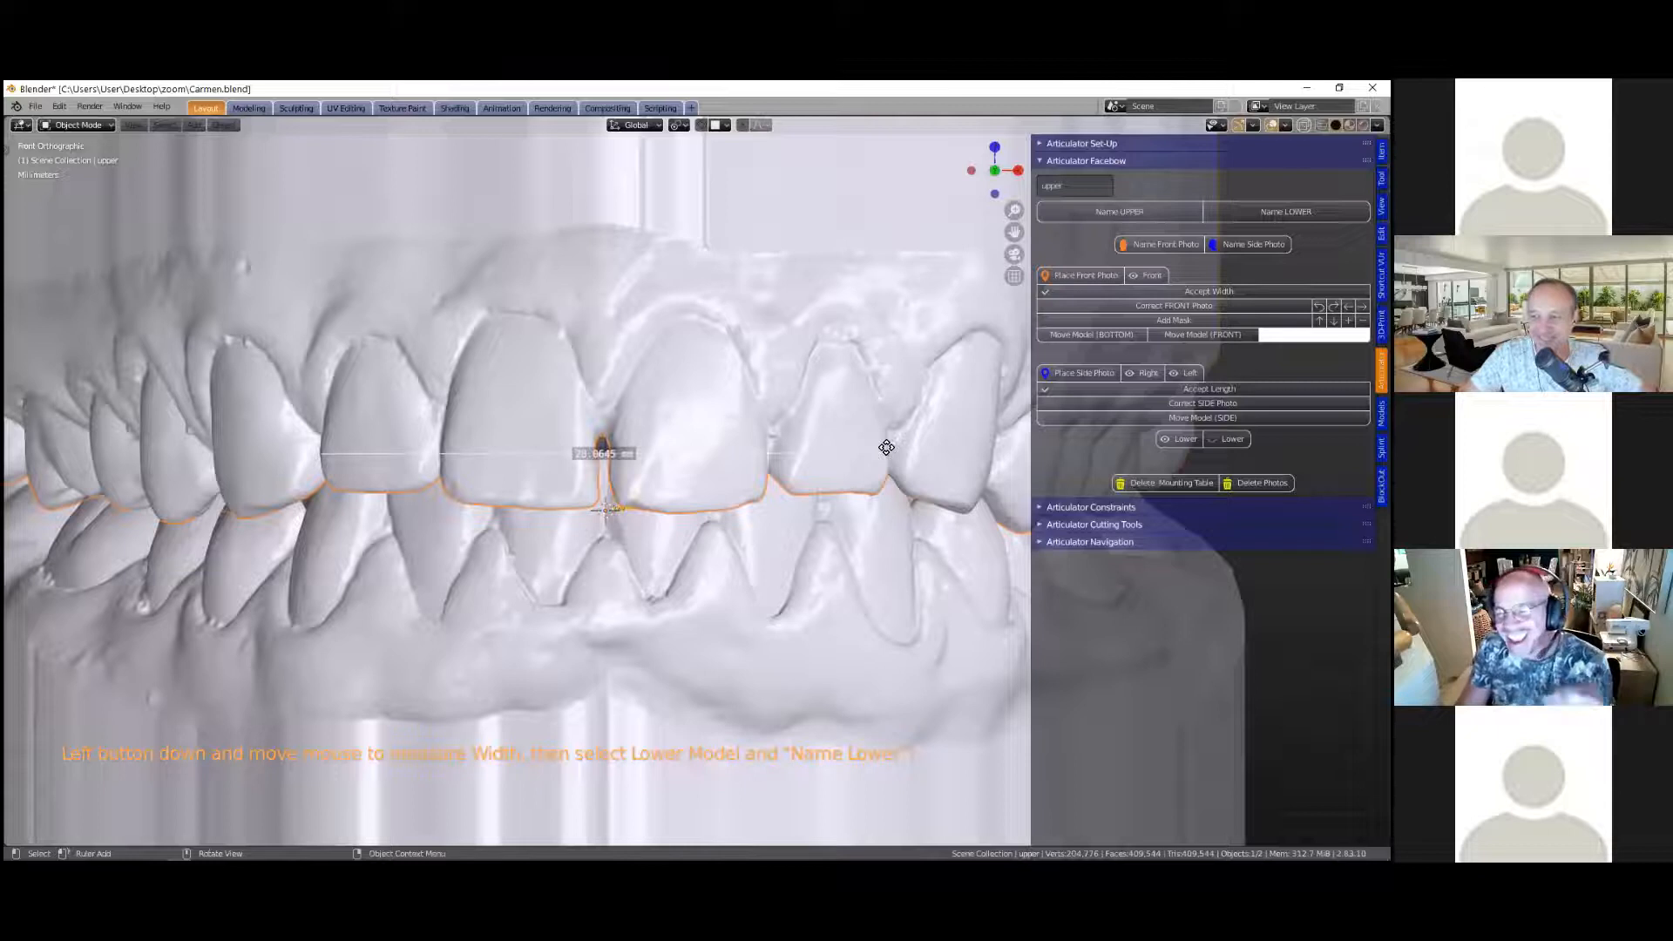
pyautogui.moveTo(889, 455); pyautogui.dragTo(887, 464)
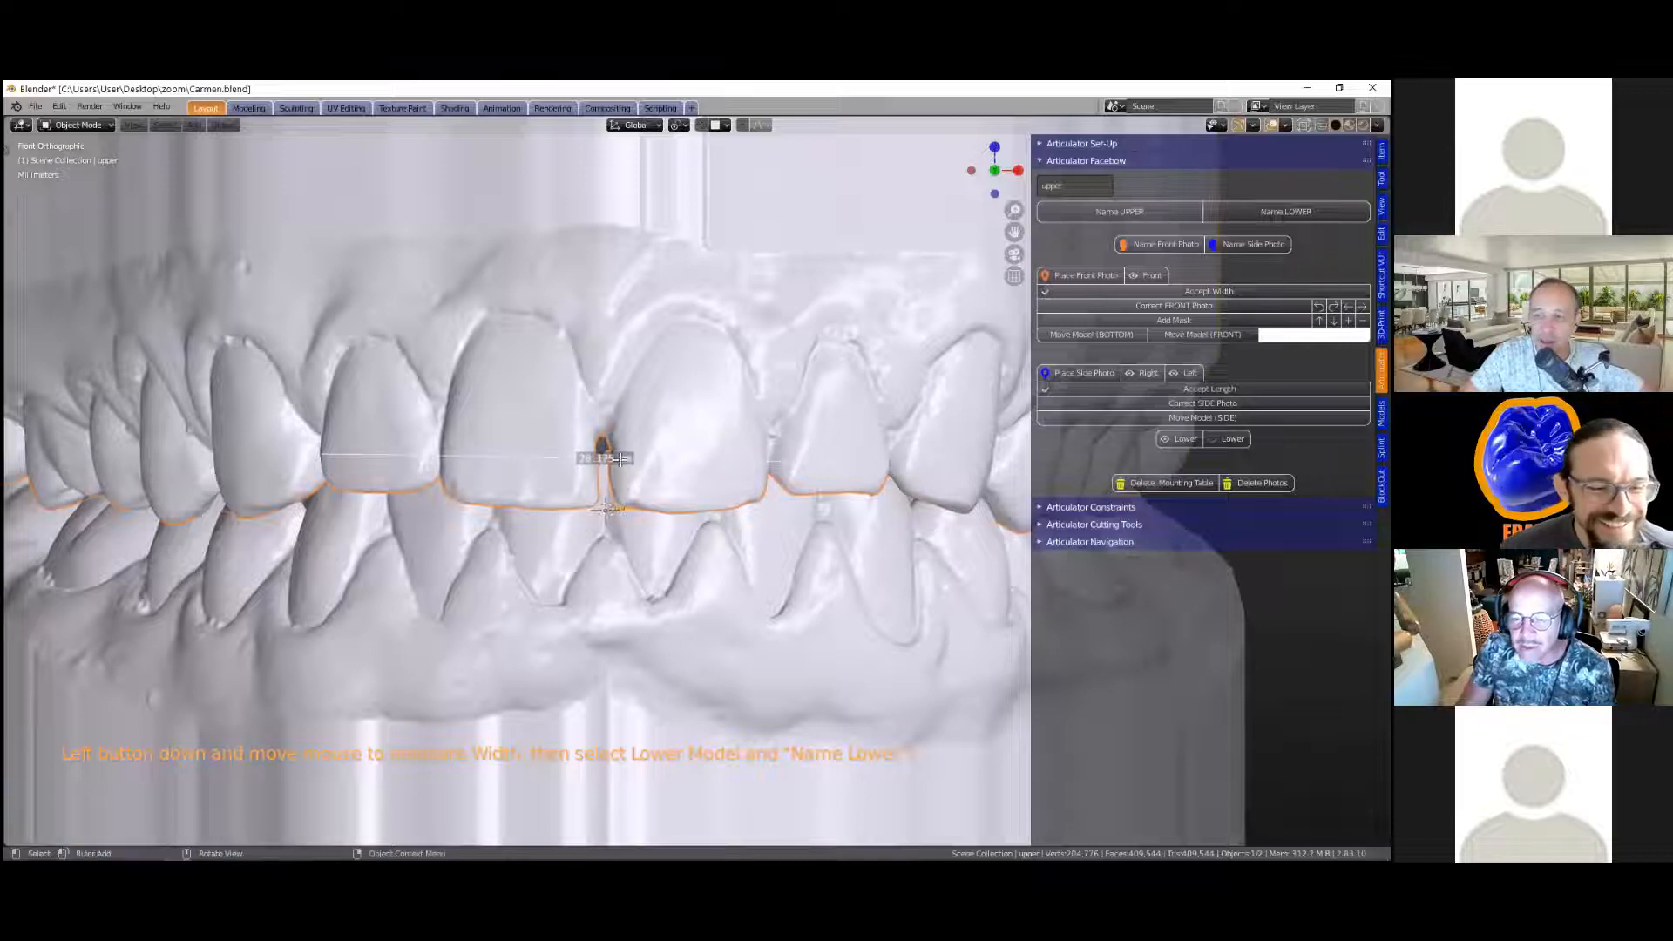
# Step: Shift the width ruler's end on the lateral incisor for a width of about 28.06 mm, and name the lower cast as the lower model
pyautogui.moveTo(323, 454); pyautogui.dragTo(323, 465)
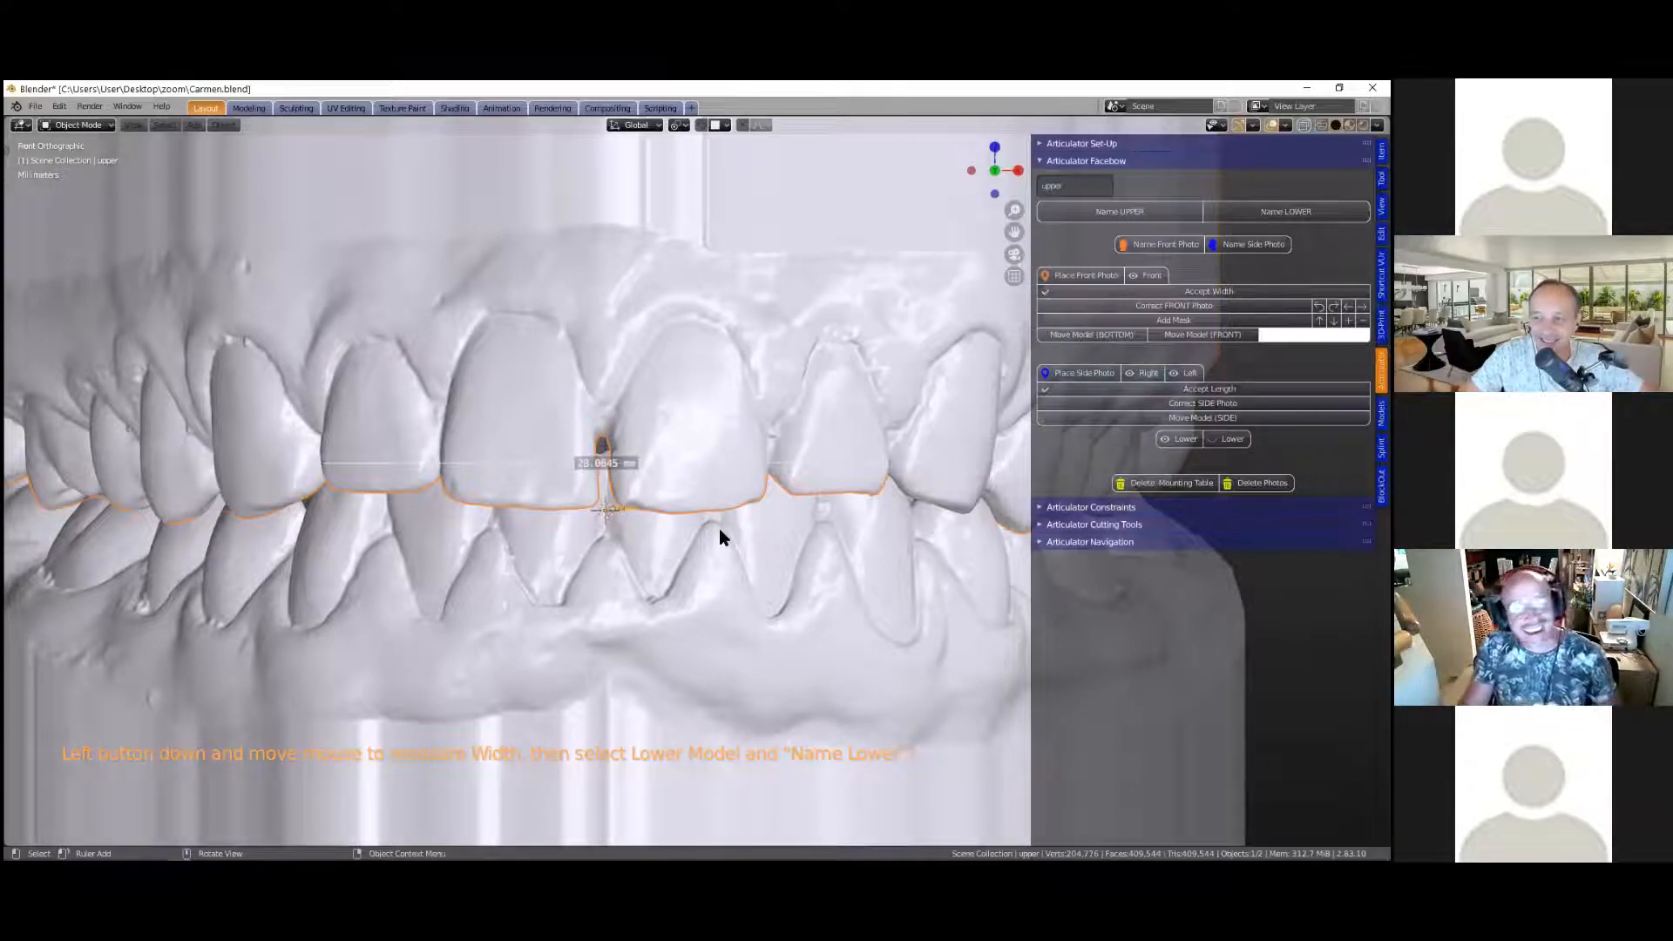
pyautogui.scroll(-1, 838, 507)
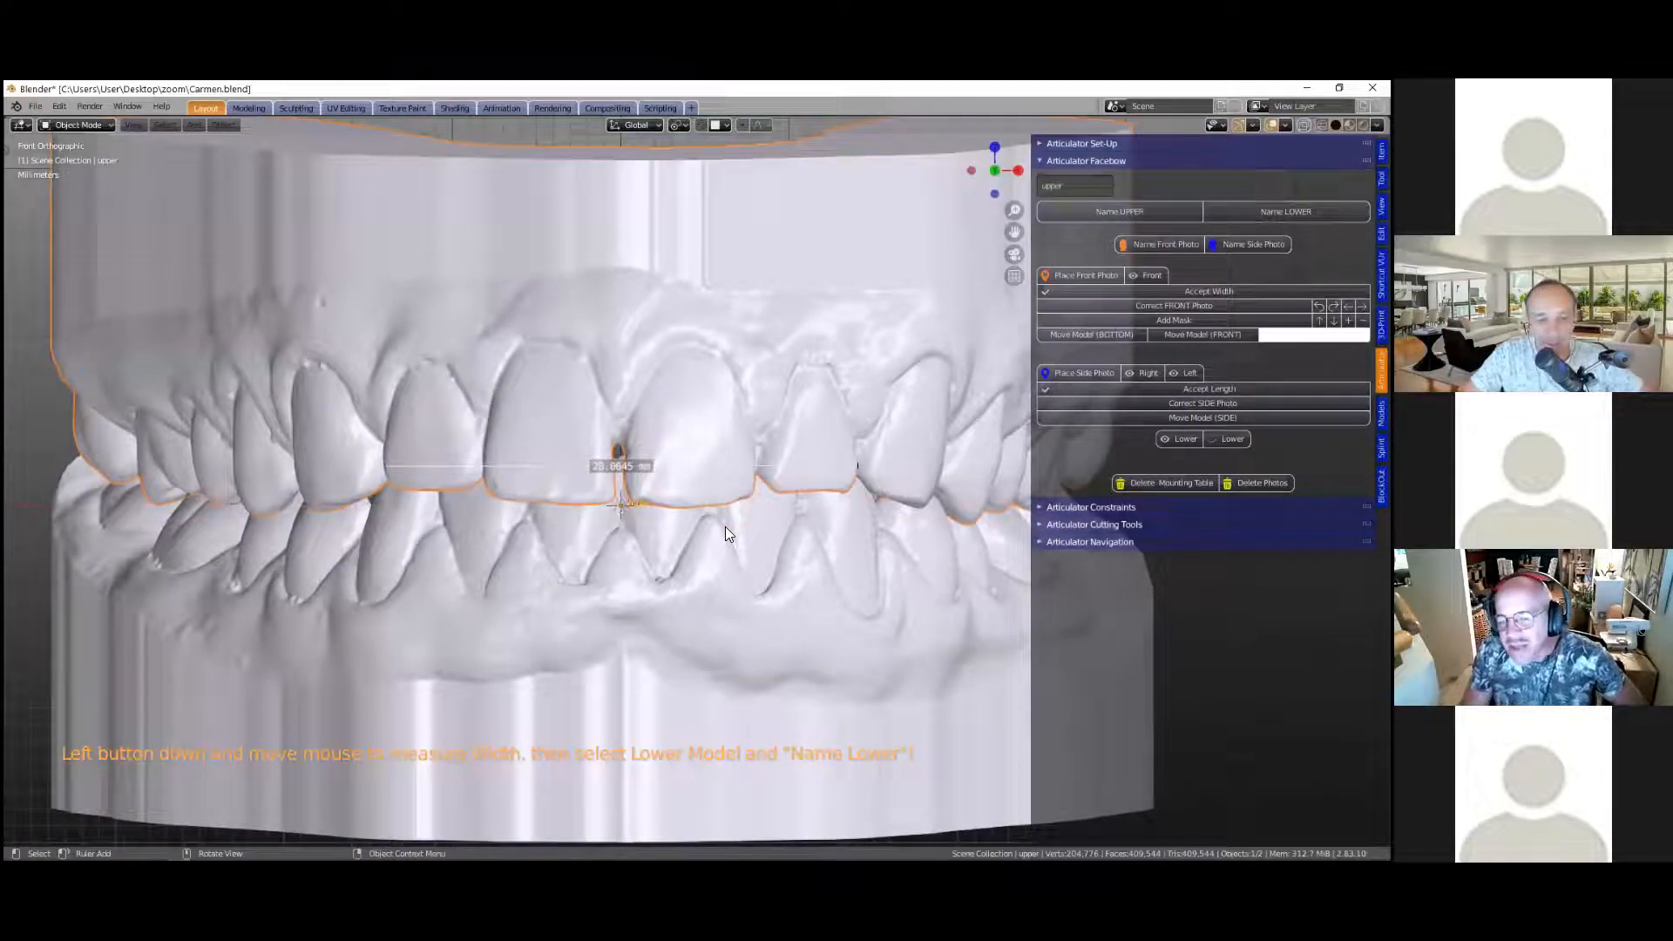
pyautogui.click(695, 638)
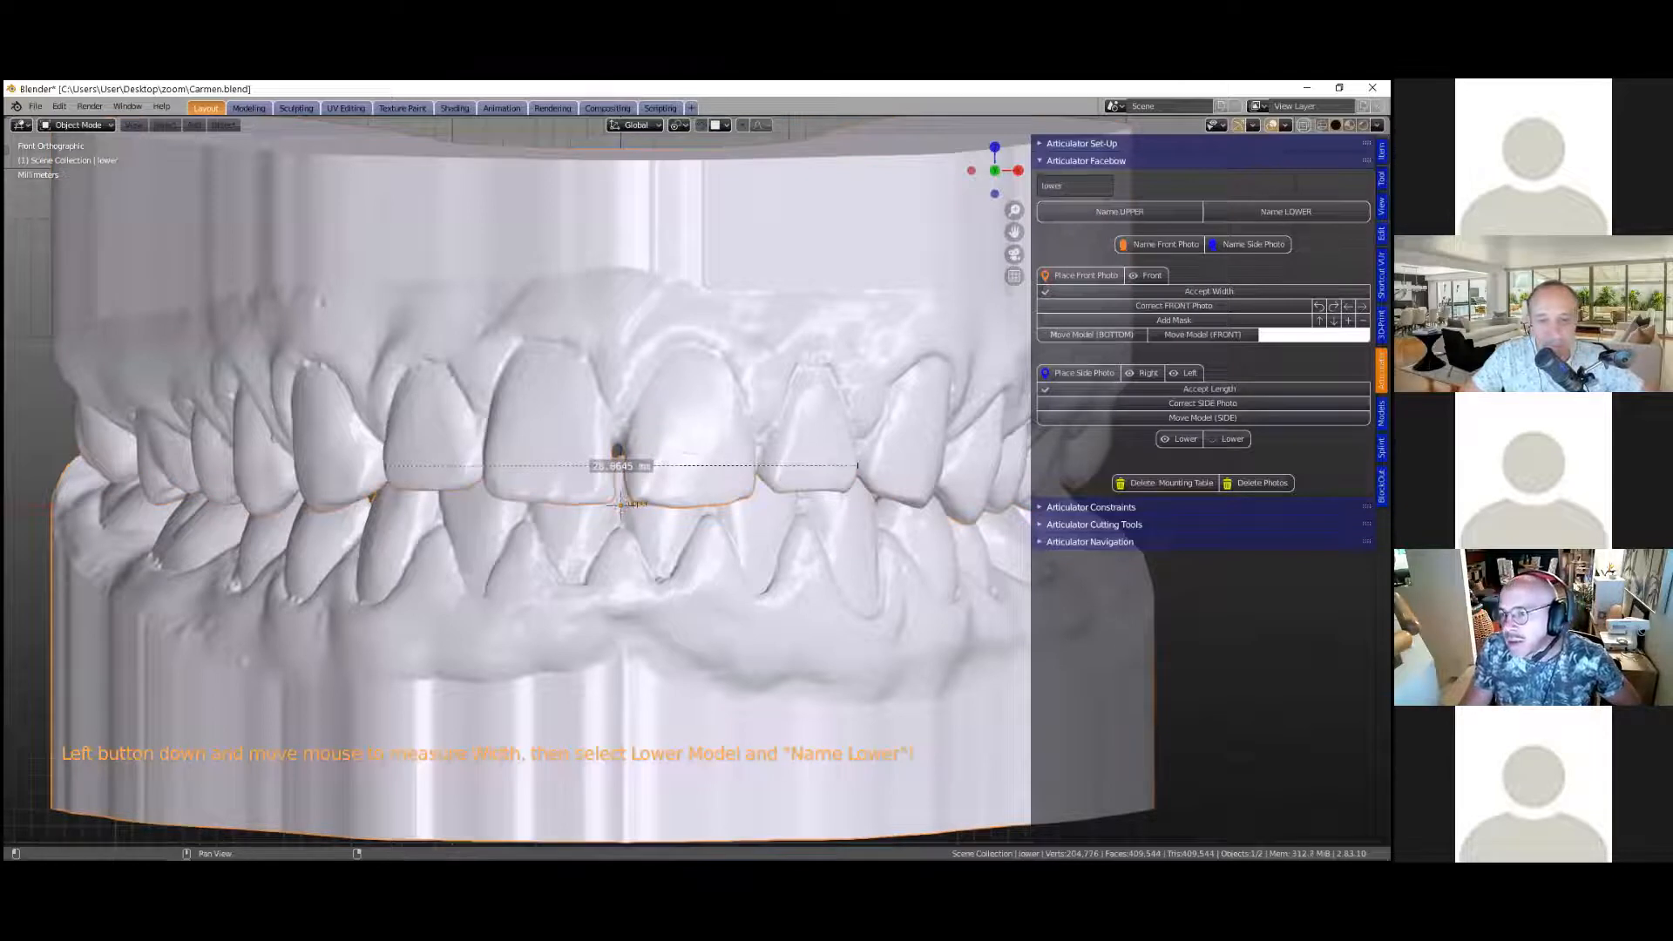
pyautogui.click(1285, 212)
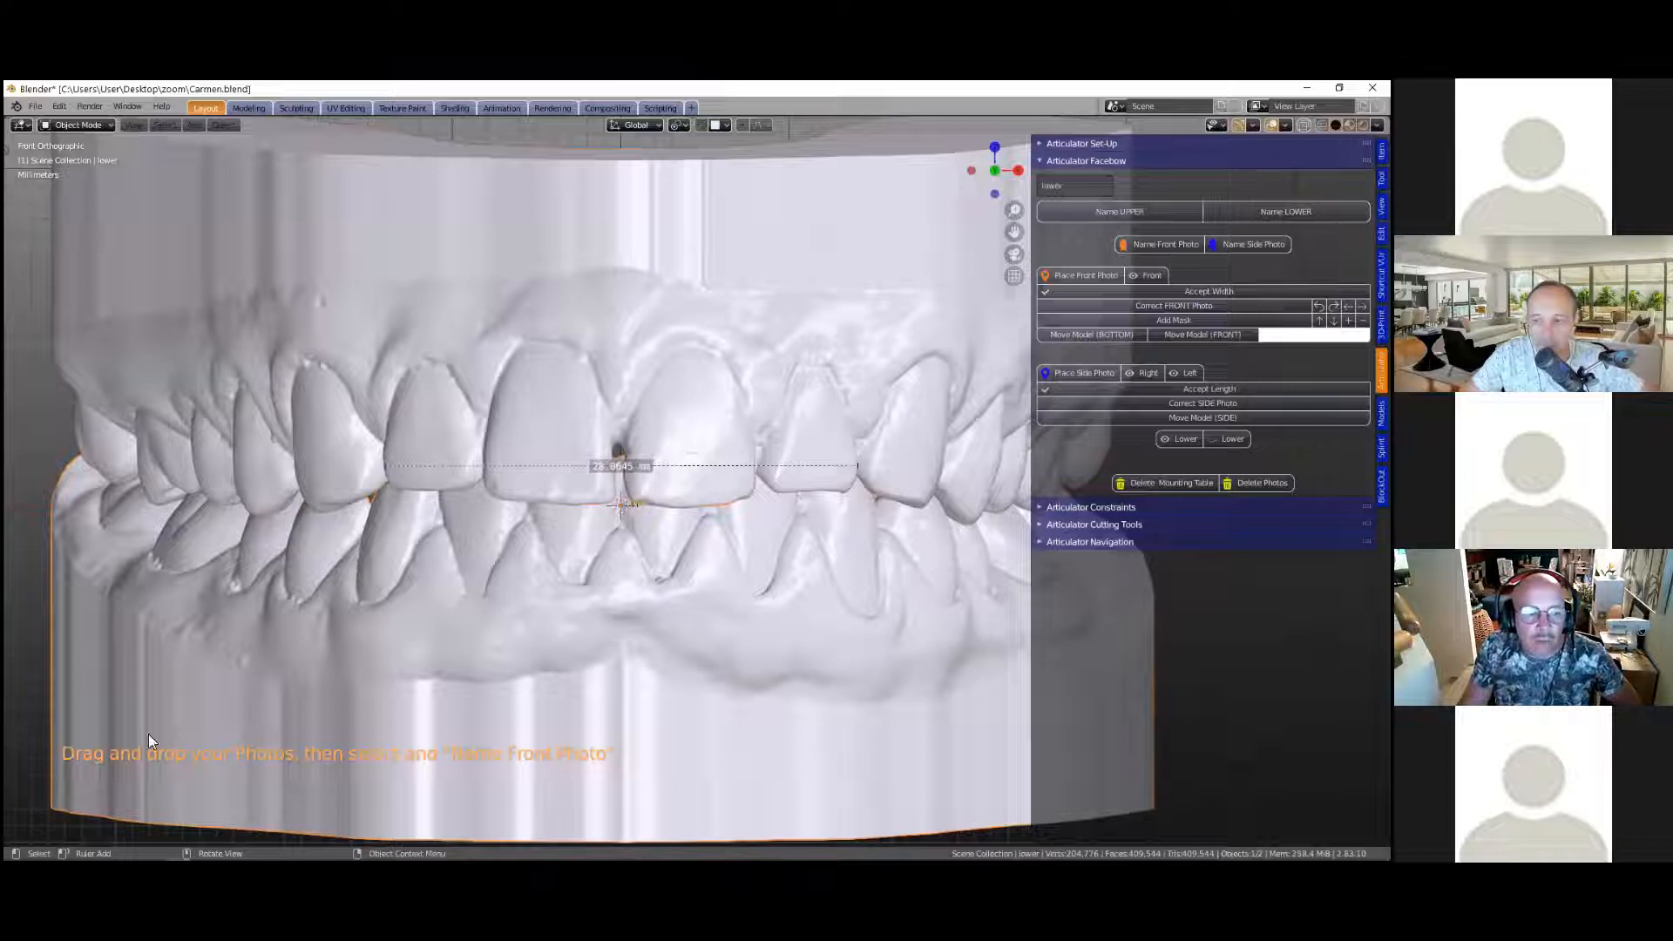
# Step: Import the patient's front and side face photos, and name them as the front photo and the side photo
pyautogui.scroll(-2, 168, 665)
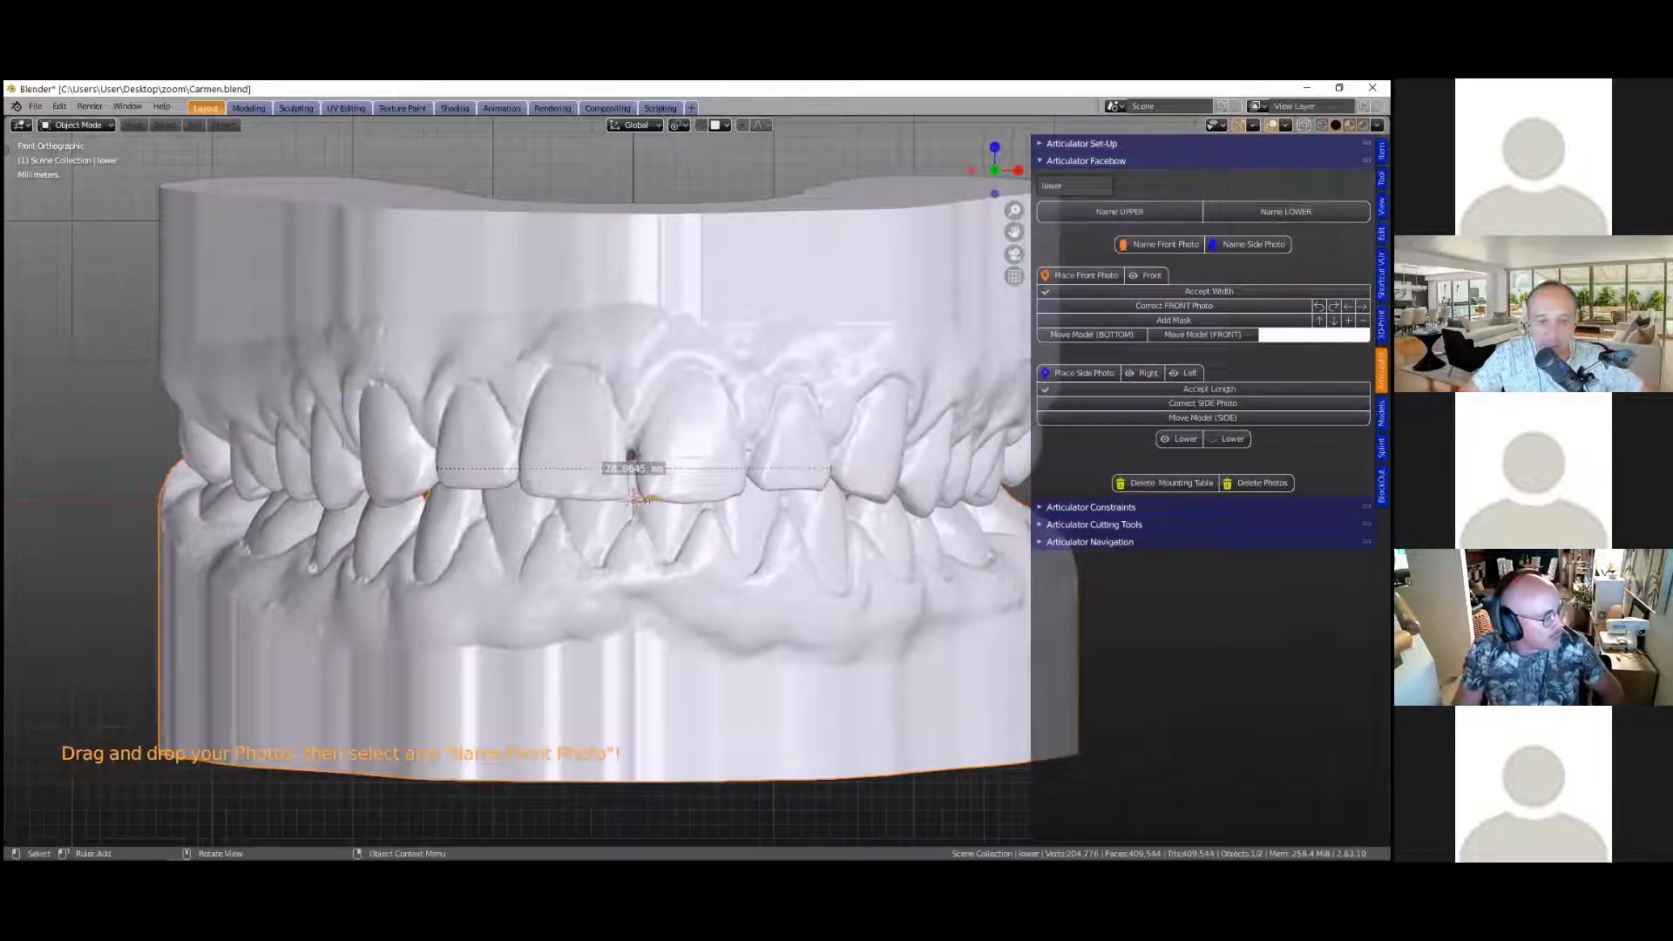
pyautogui.scroll(-2, 167, 666)
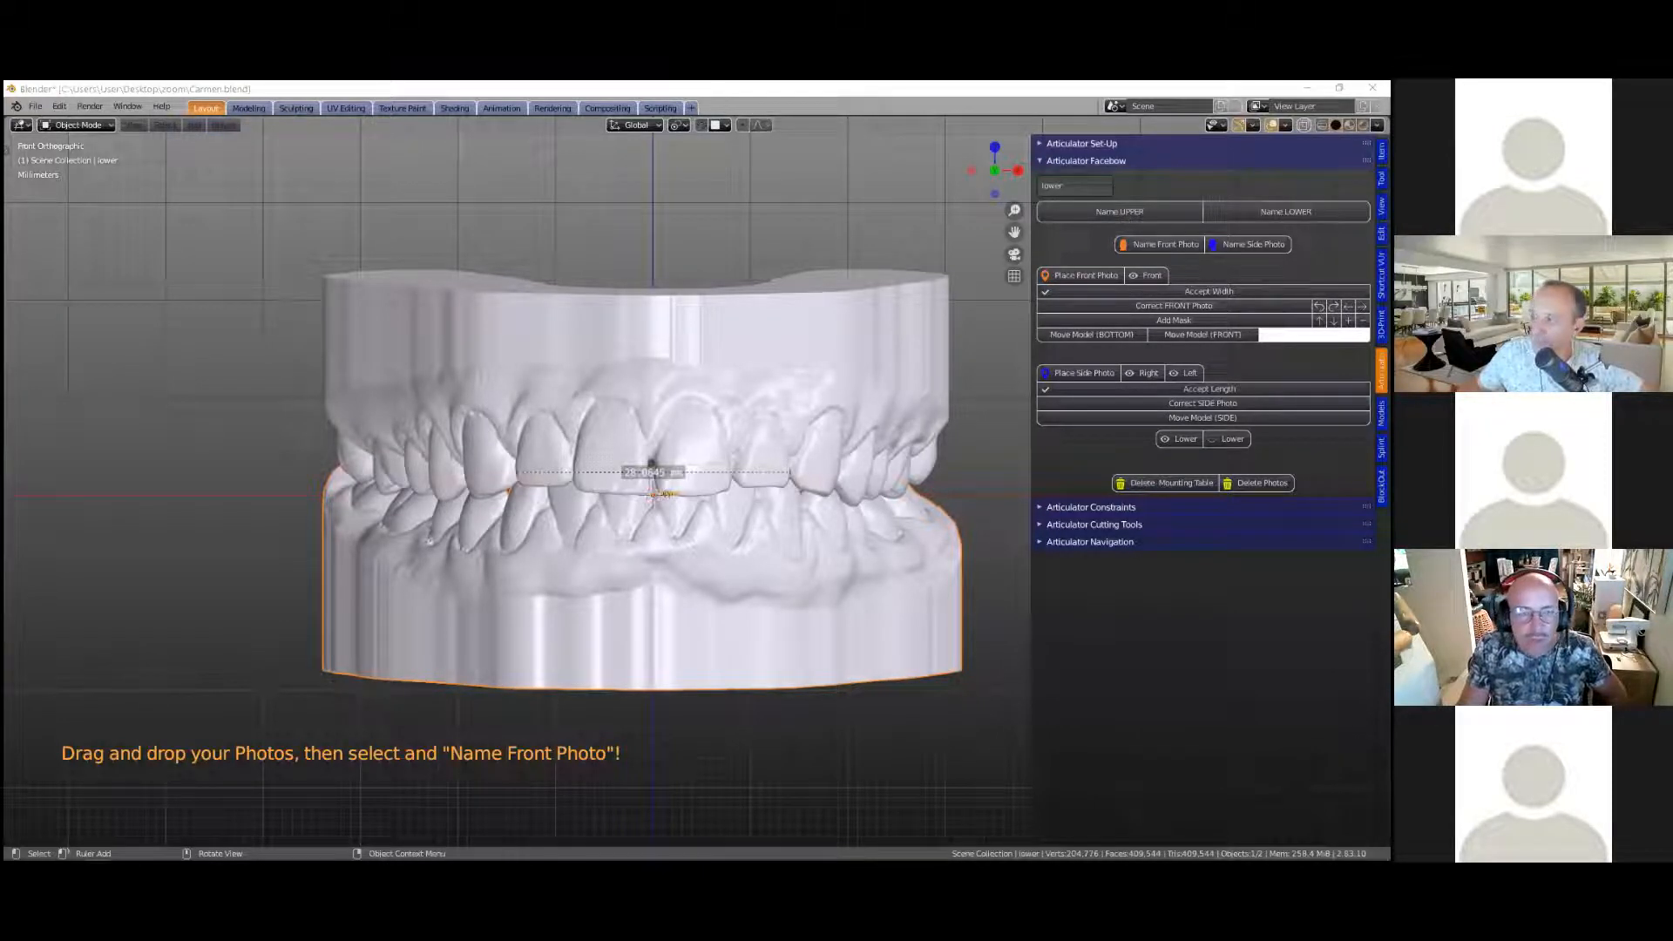
pyautogui.moveTo(129, 223); pyautogui.dragTo(267, 185)
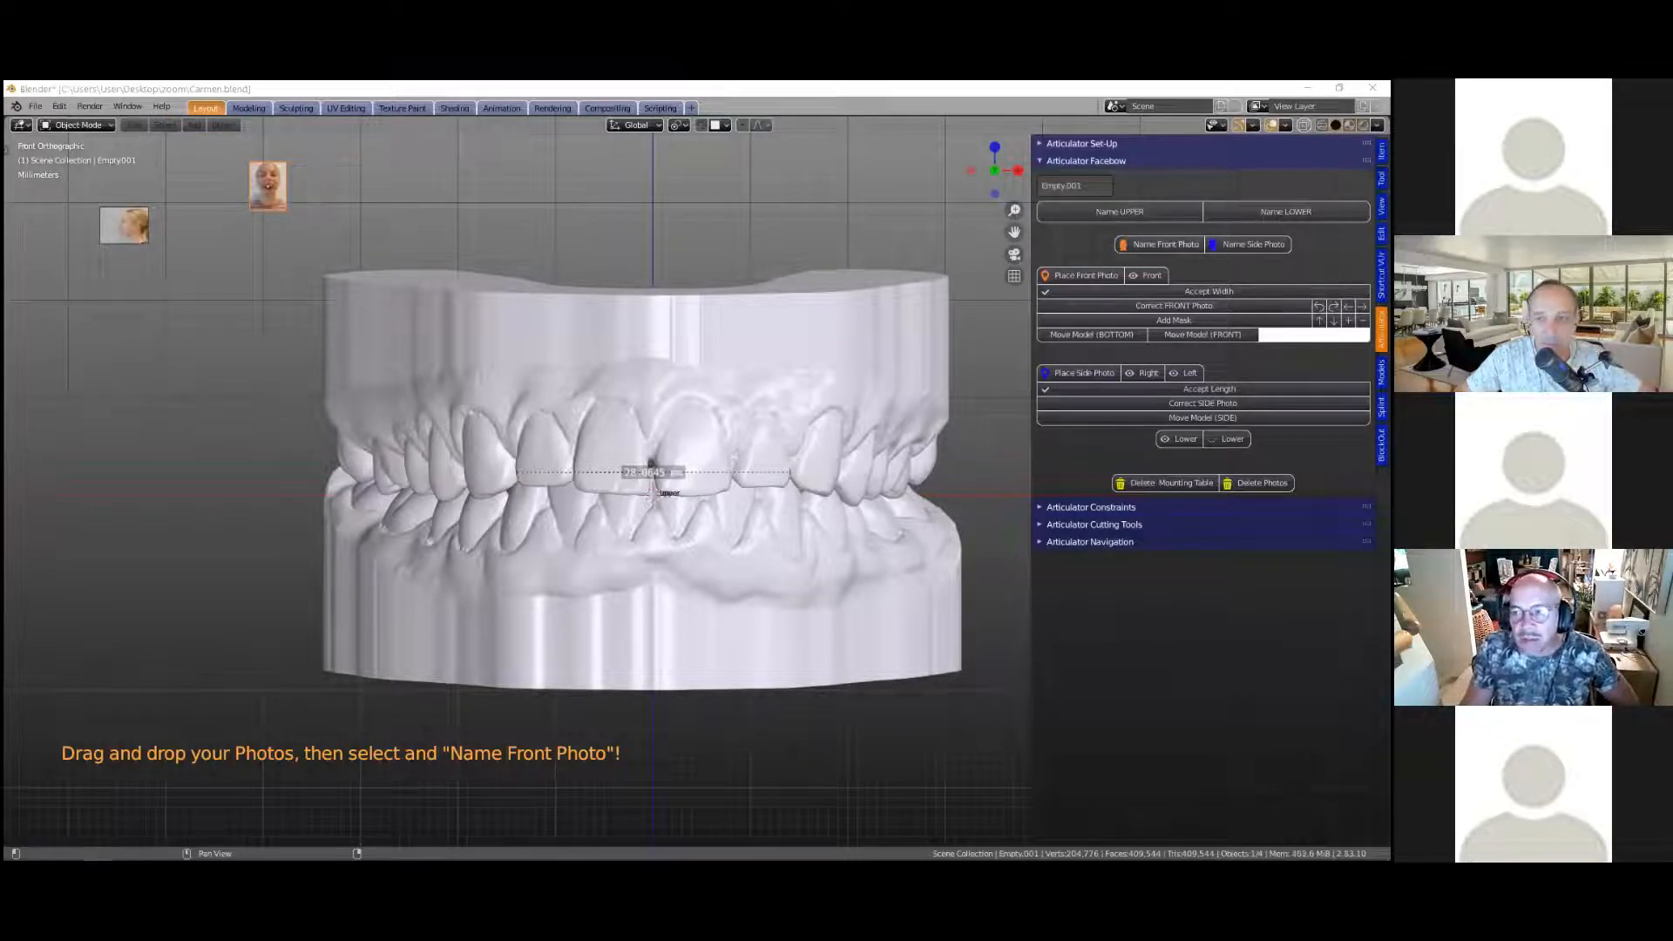
pyautogui.click(1159, 244)
pyautogui.click(117, 227)
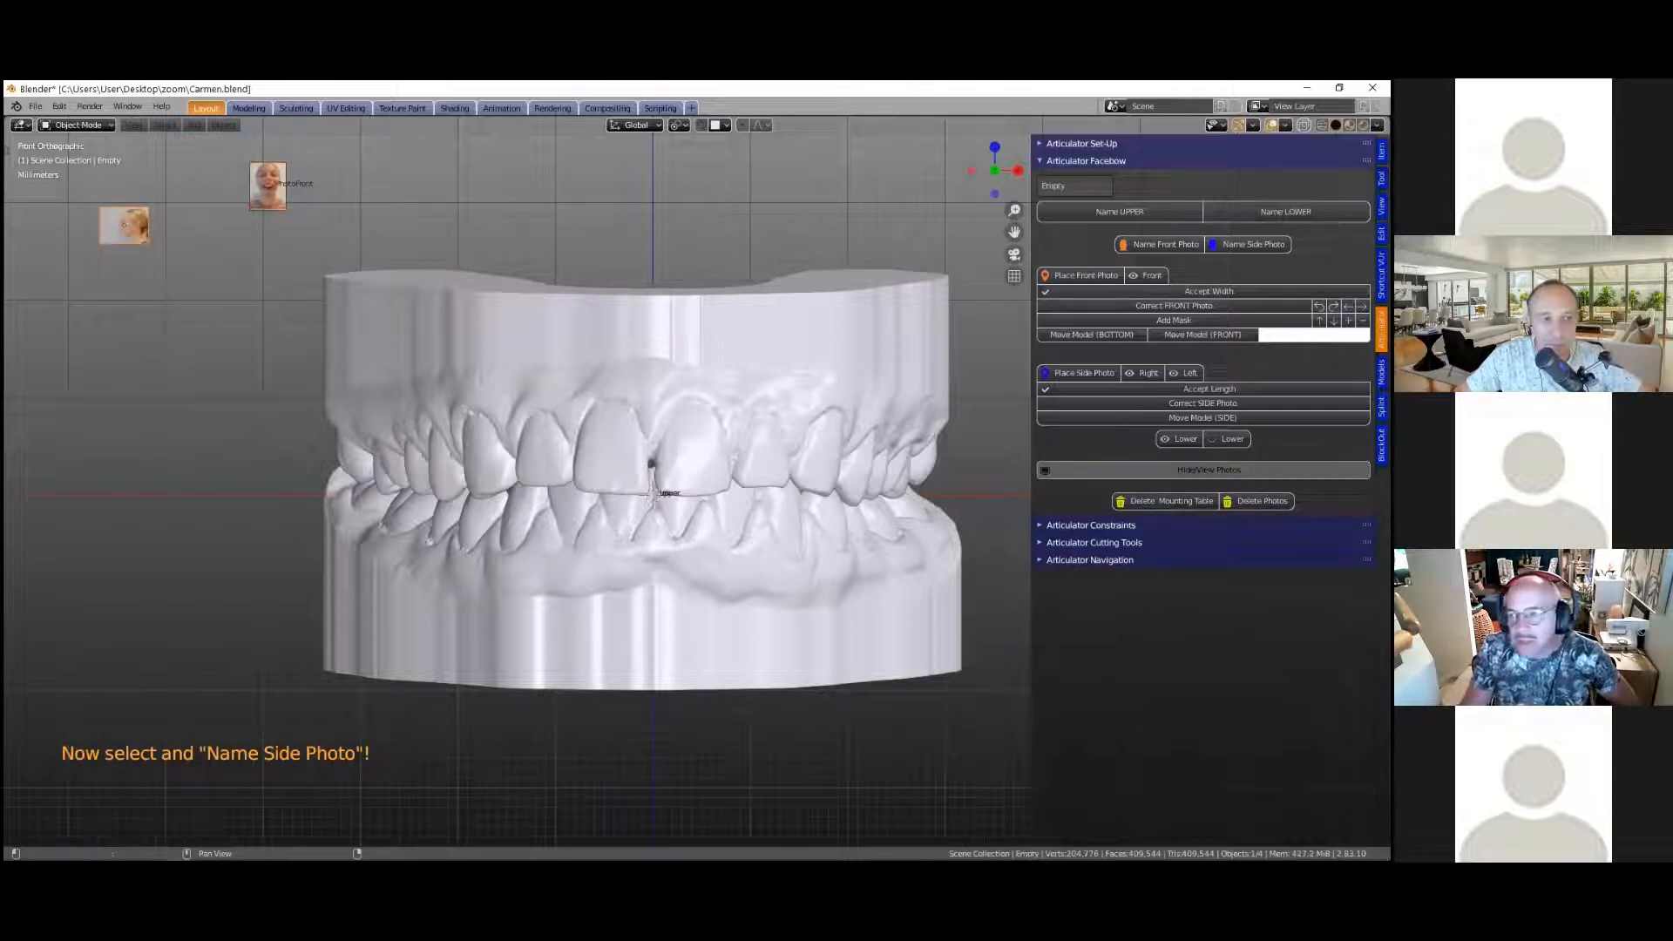
pyautogui.click(1253, 244)
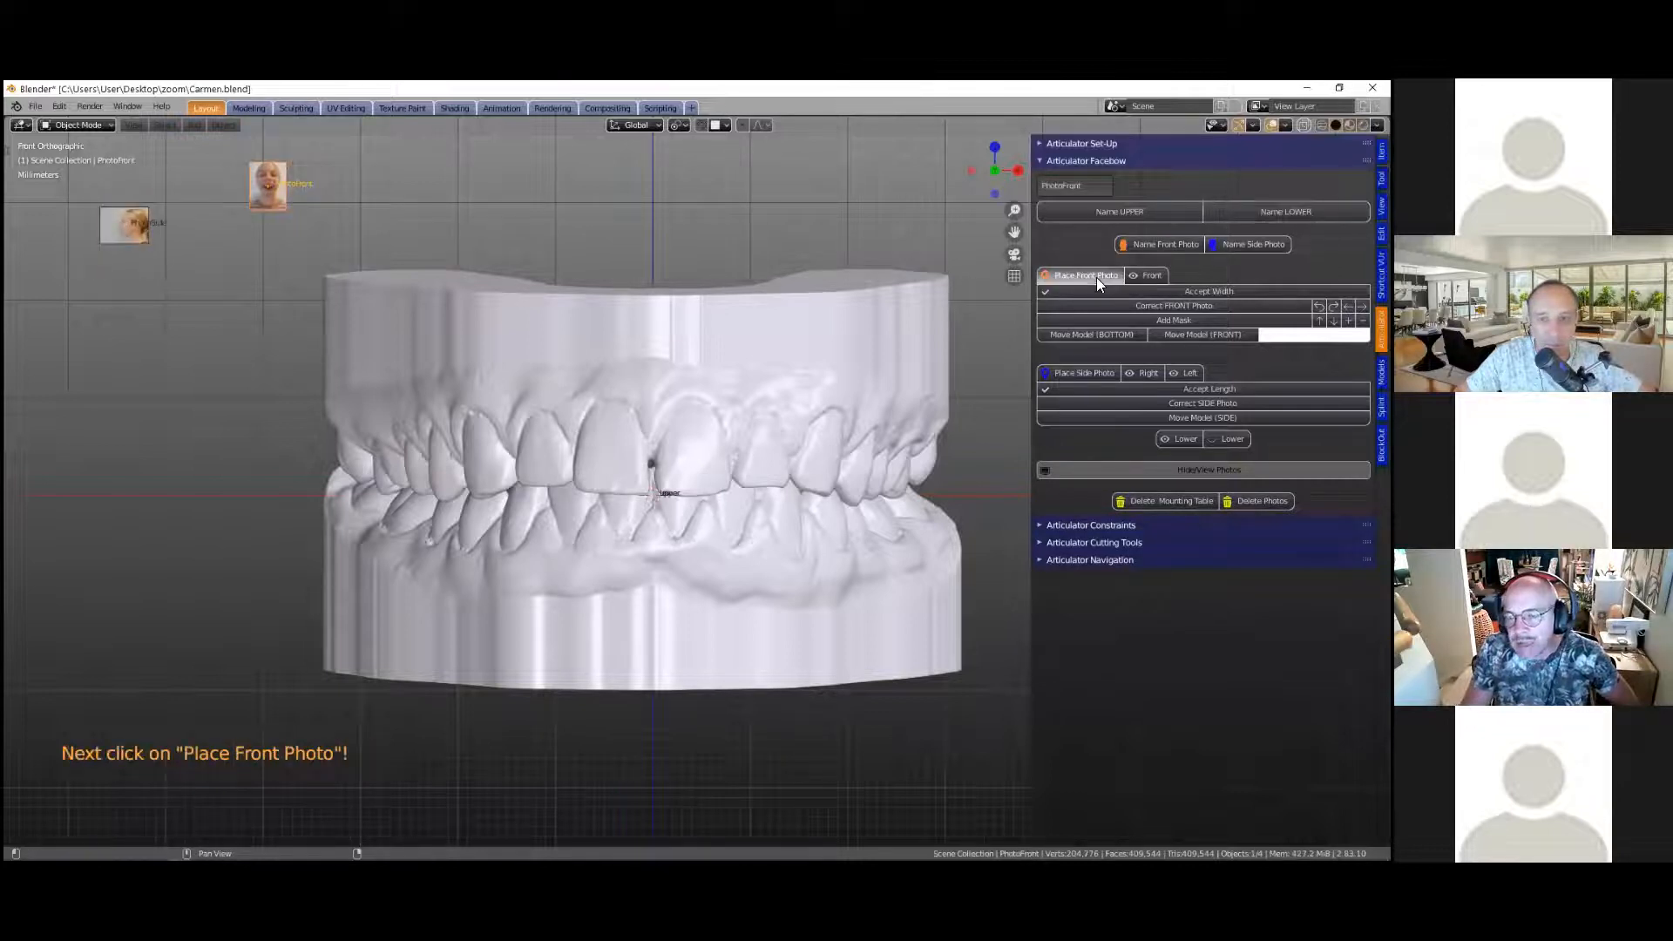
# Step: Place the front photo over the casts, and inspect the upper incisors against the width measurement
pyautogui.click(1095, 278)
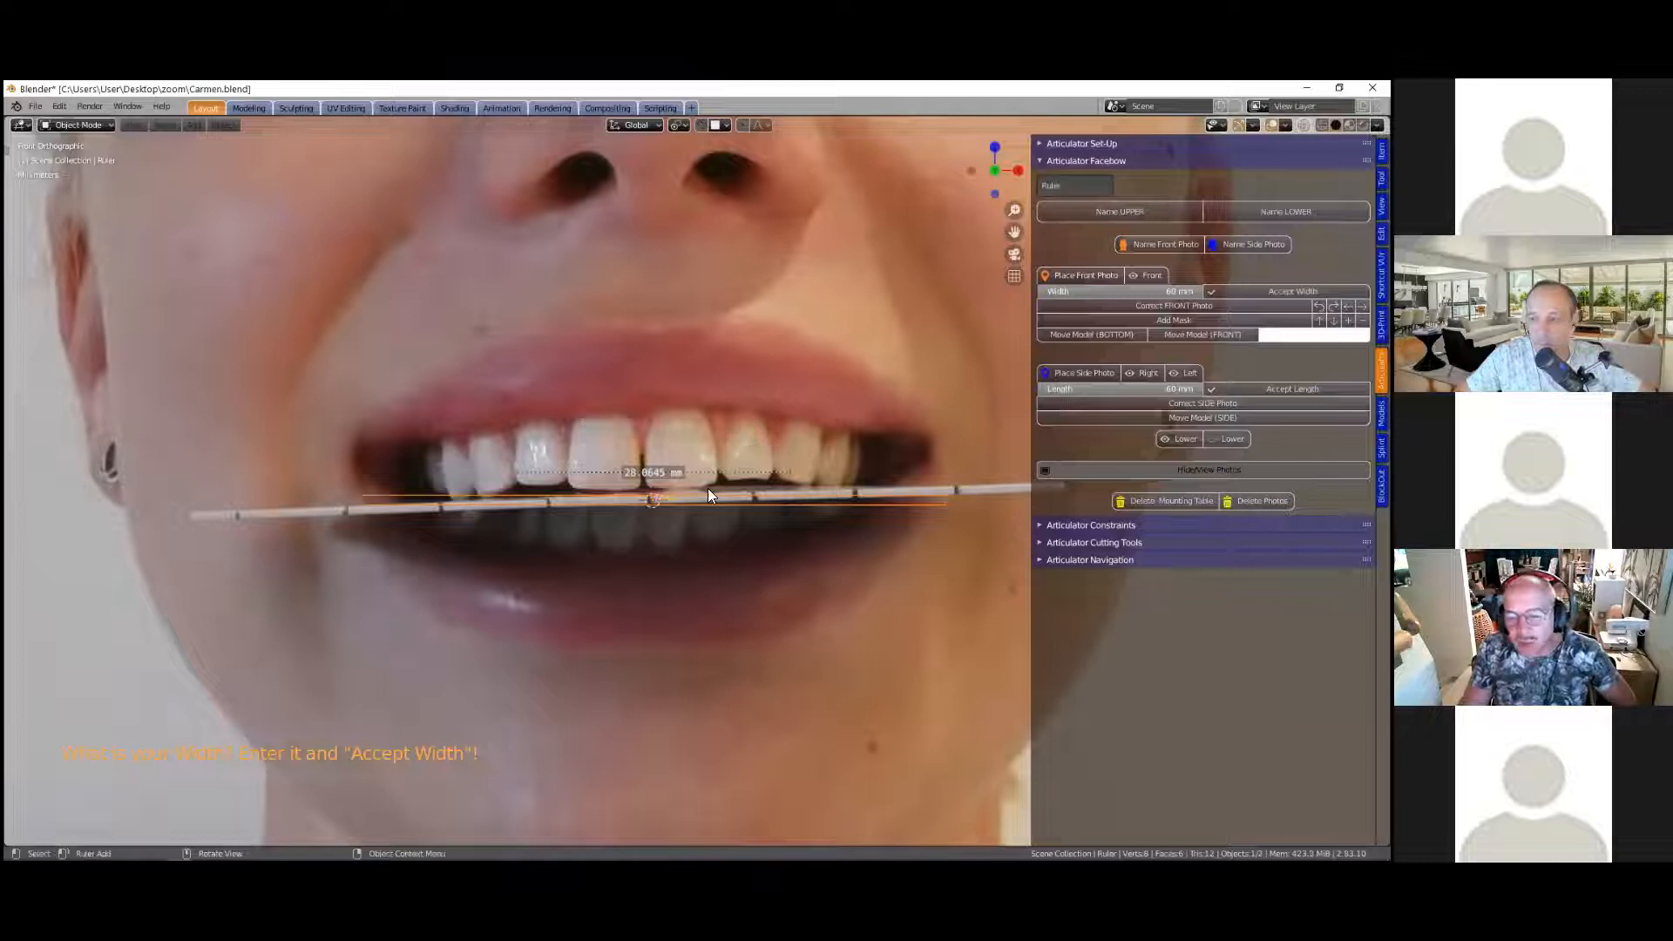
pyautogui.scroll(3, 701, 488)
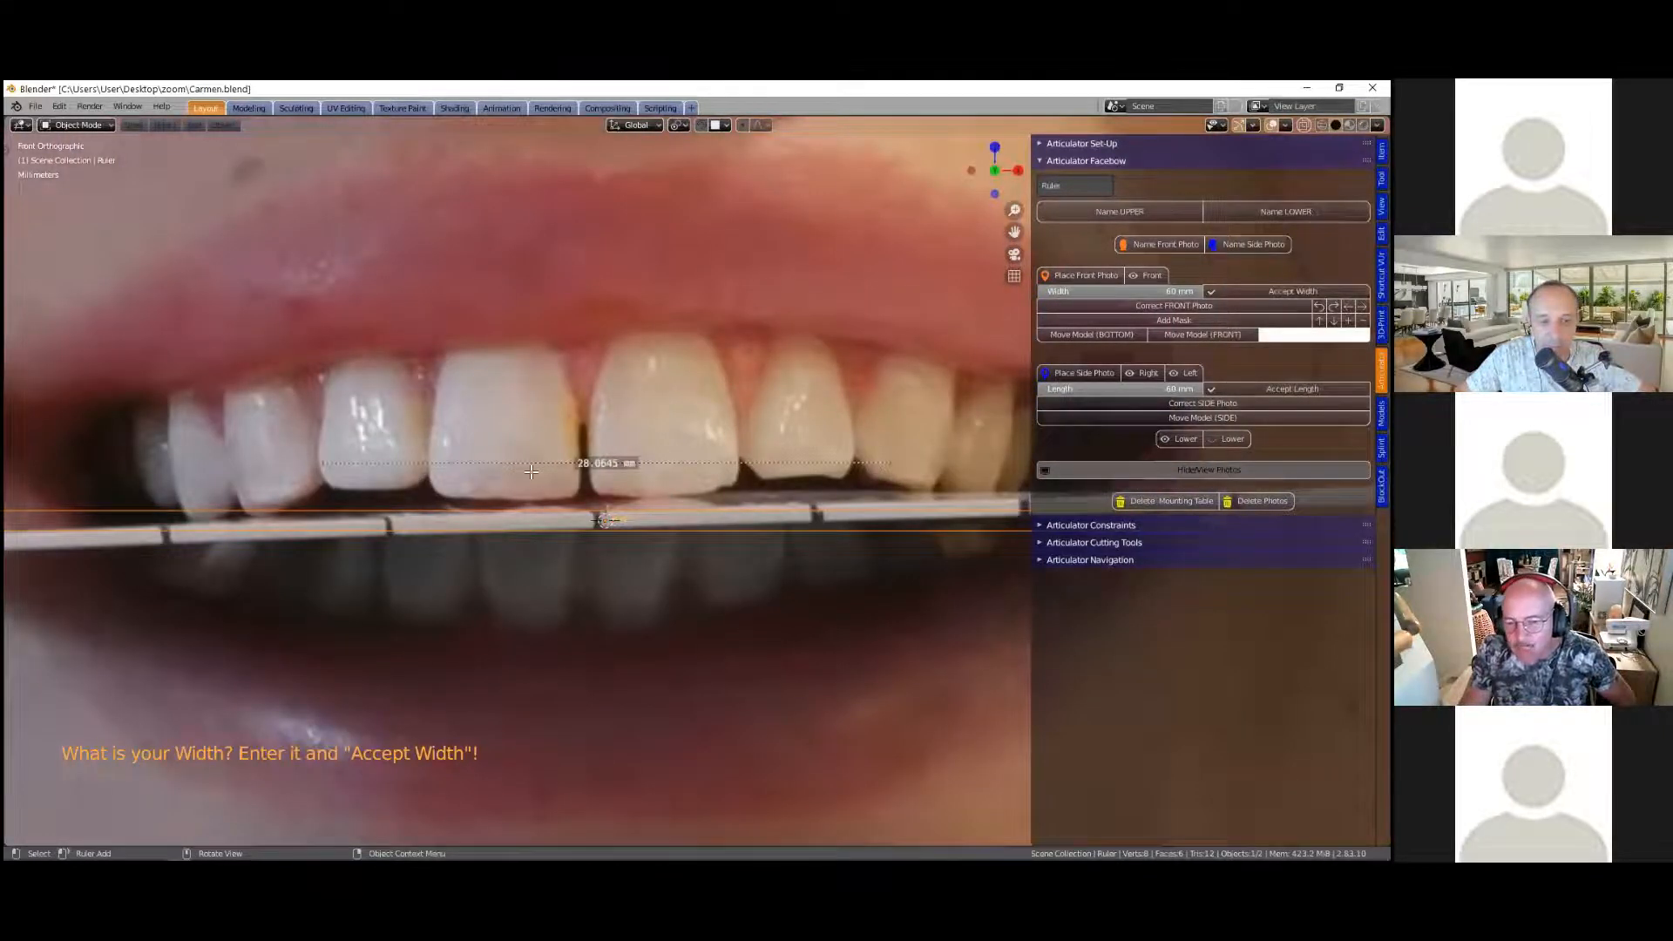
pyautogui.scroll(-2, 671, 549)
pyautogui.scroll(-1, 662, 547)
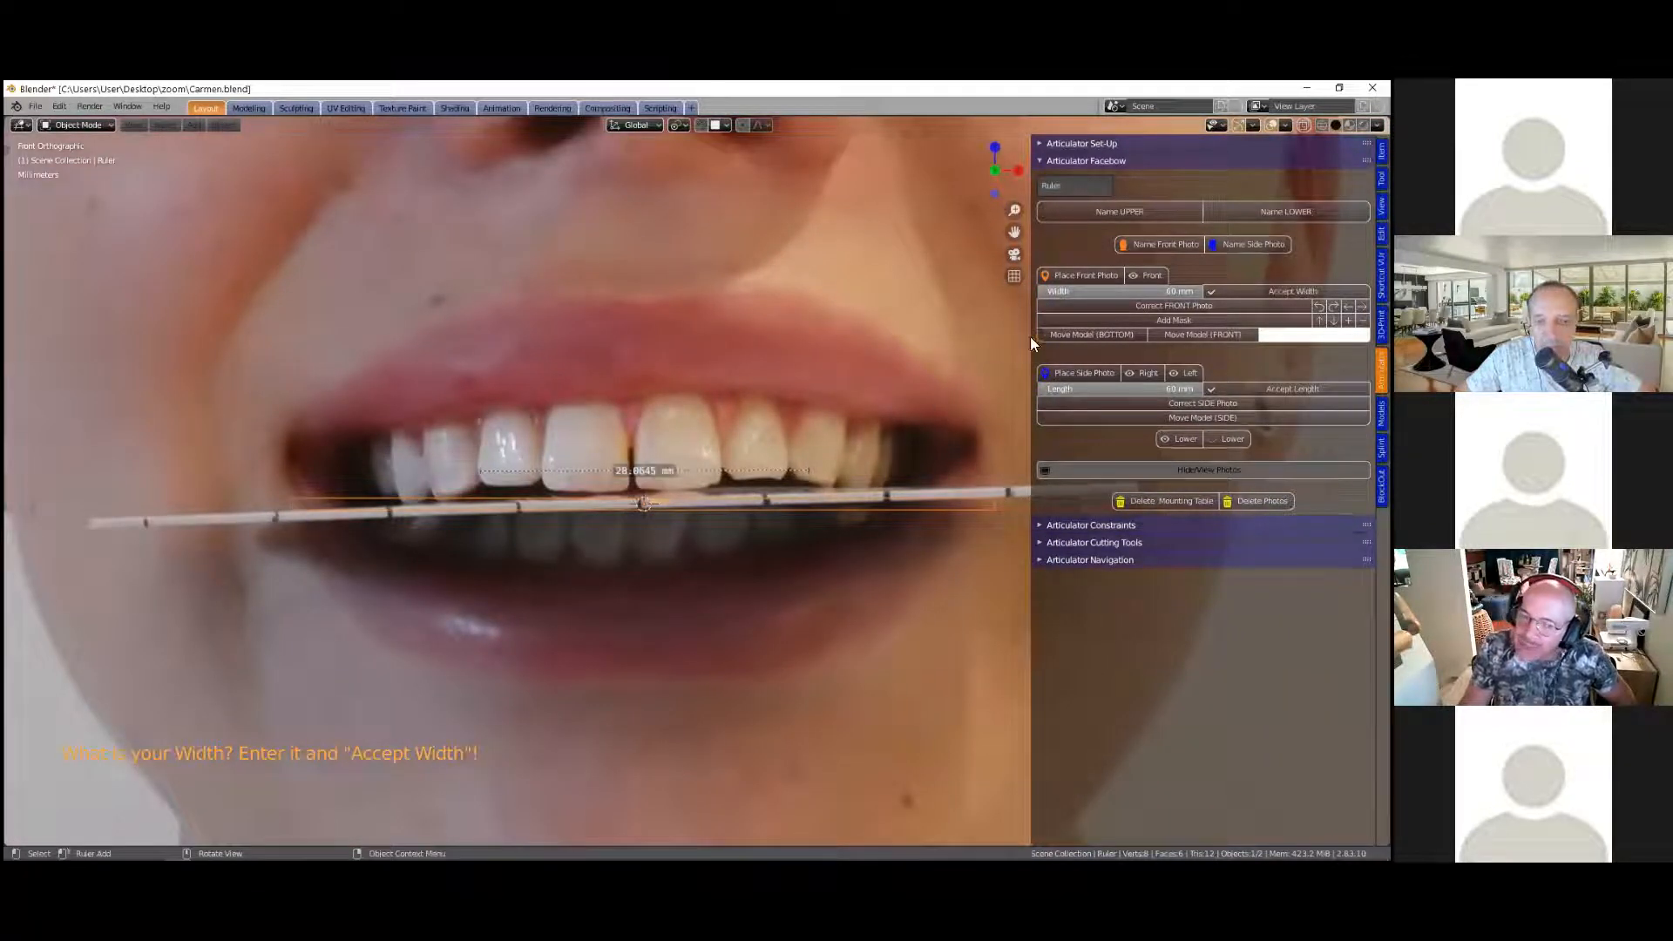
# Step: Set the front photo ruler's width to 28.06 mm and accept it
pyautogui.click(1111, 291)
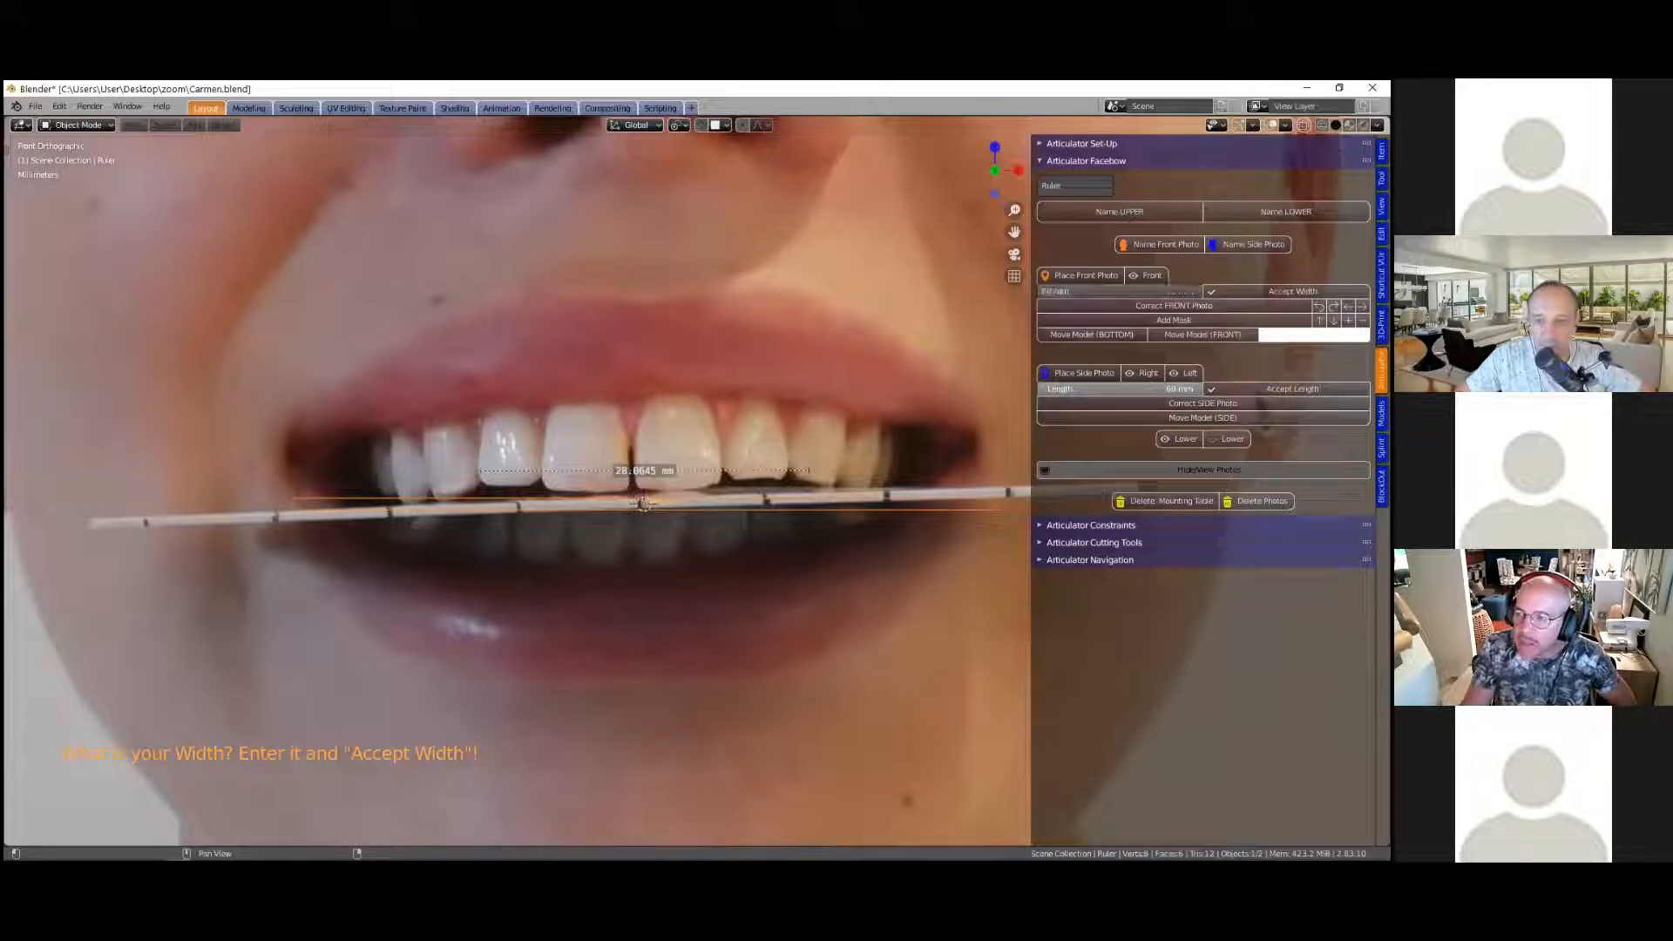
pyautogui.write('3')
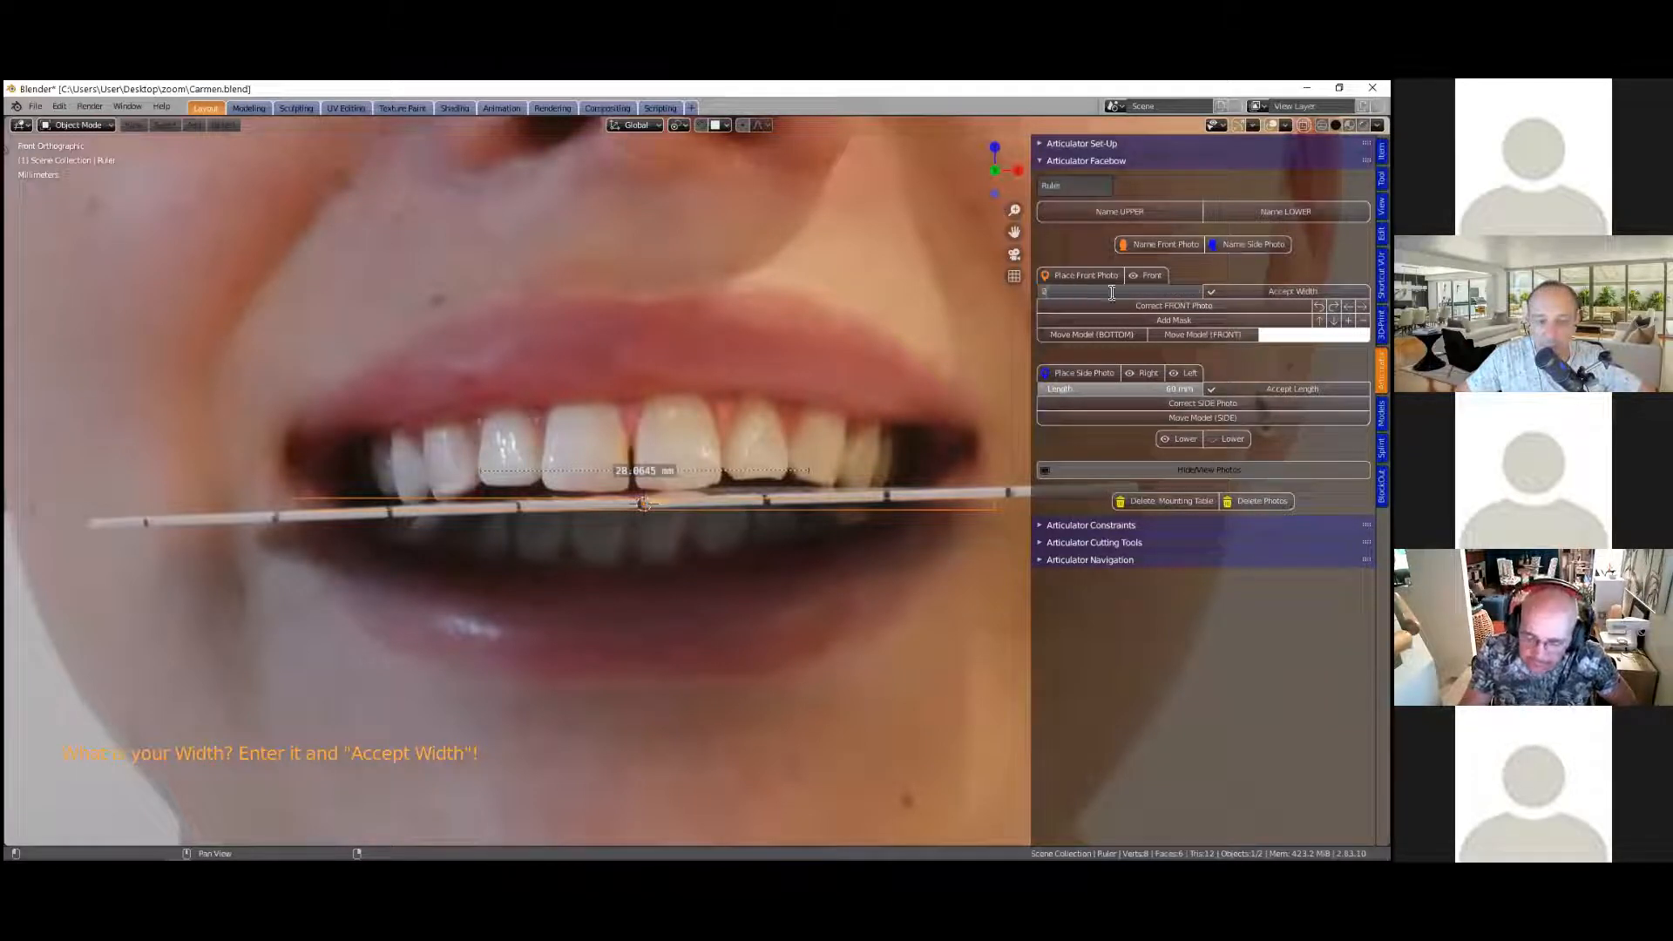
pyautogui.write('8.06')
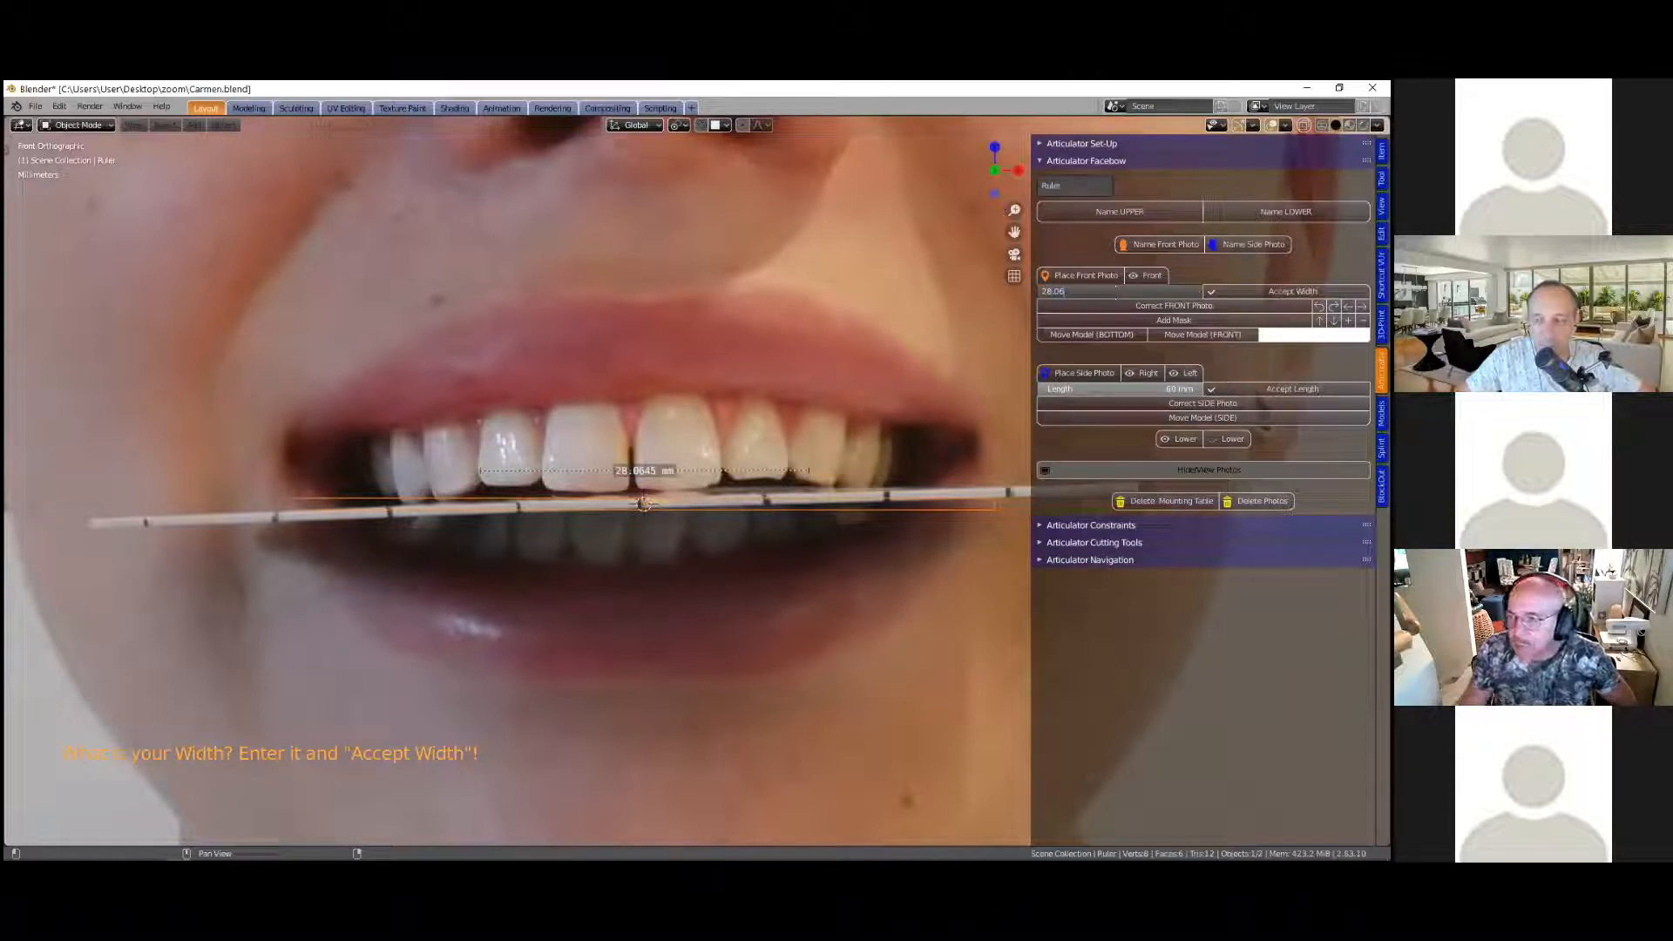
pyautogui.press('Return')
pyautogui.click(1292, 291)
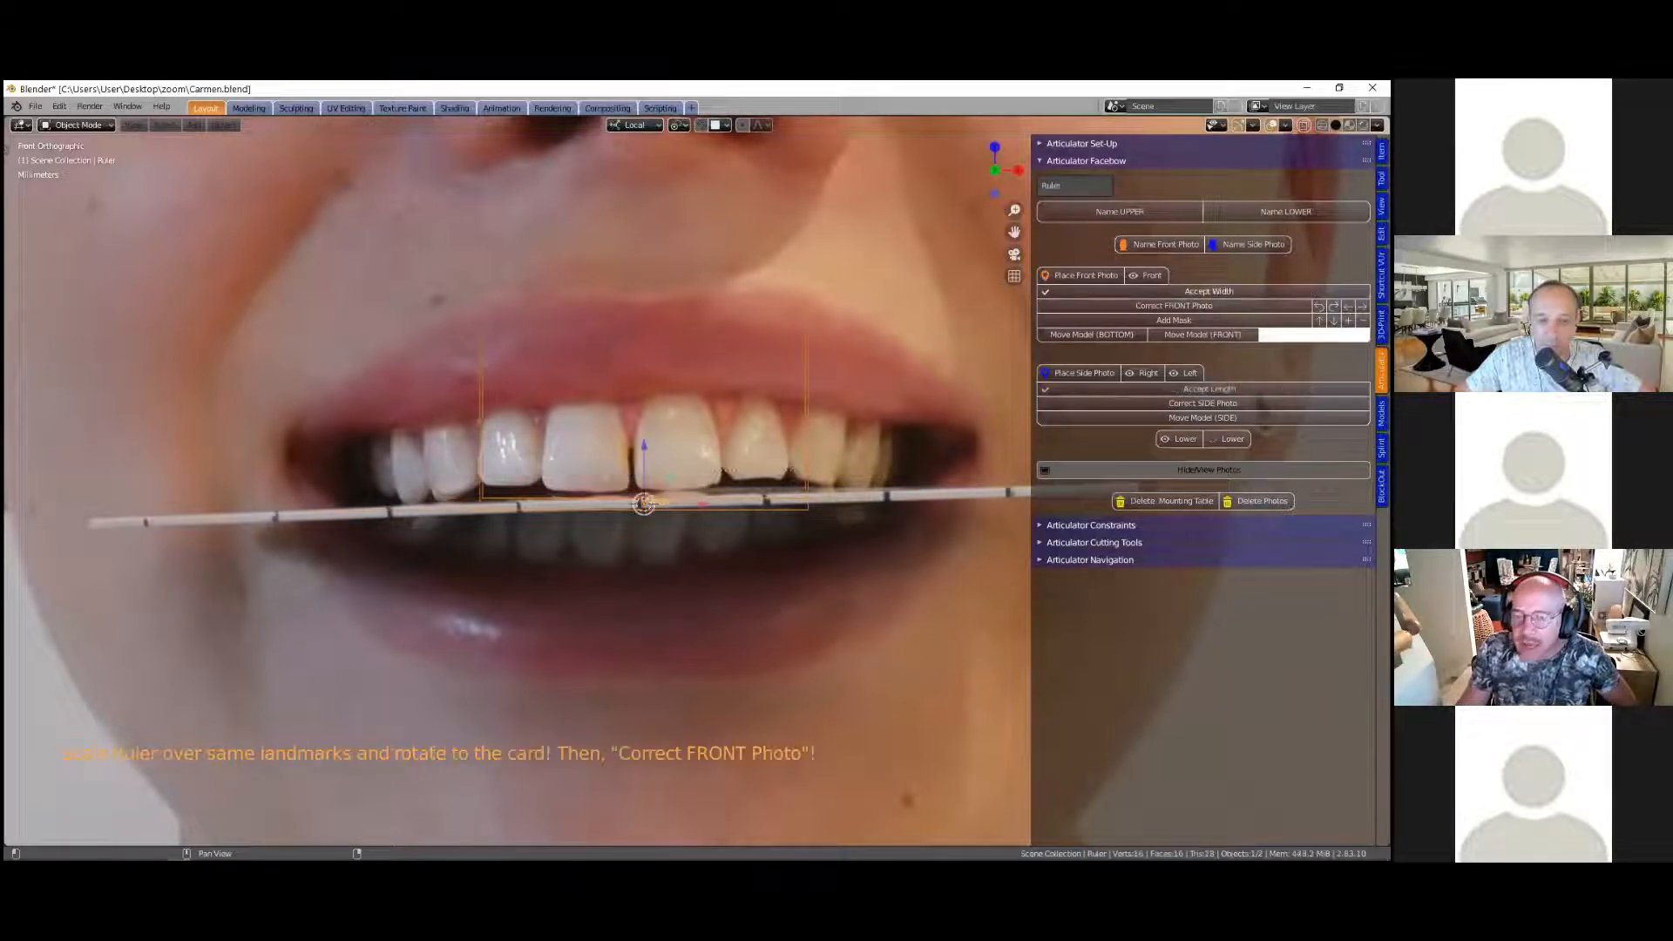
# Step: Scale the ruler down slightly over the upper incisors and rotate it to match the tilt of the card between the teeth
pyautogui.scroll(2, 755, 530)
pyautogui.scroll(-2, 755, 530)
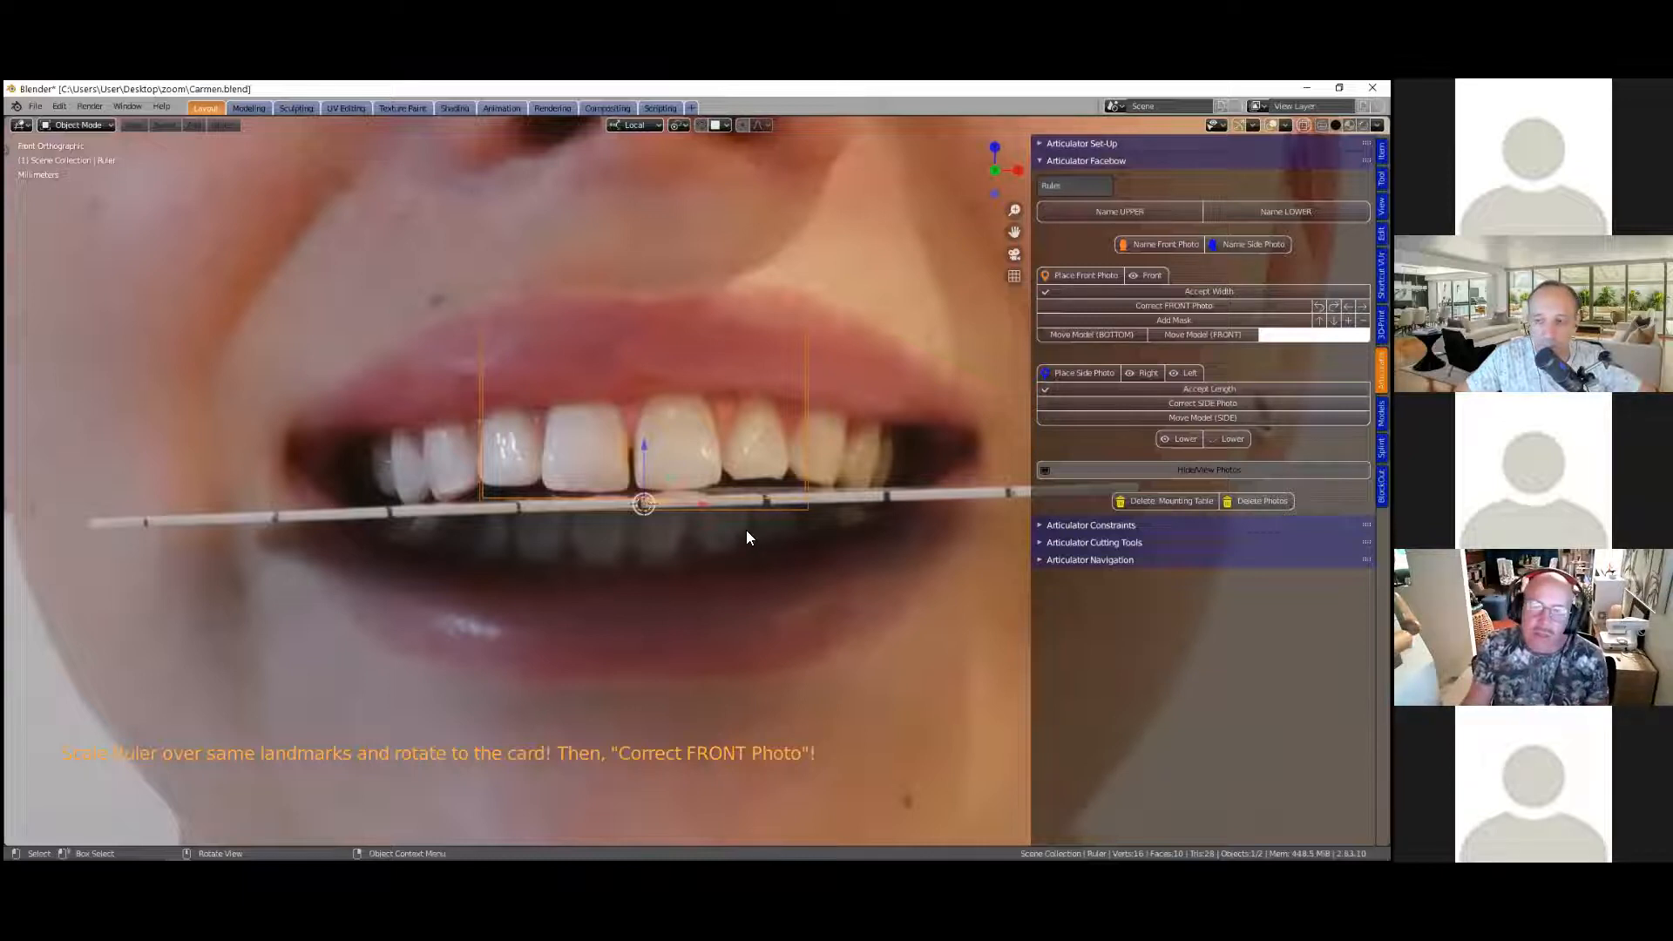
pyautogui.scroll(1, 849, 500)
pyautogui.press('s')
pyautogui.click(844, 532)
pyautogui.scroll(1, 835, 541)
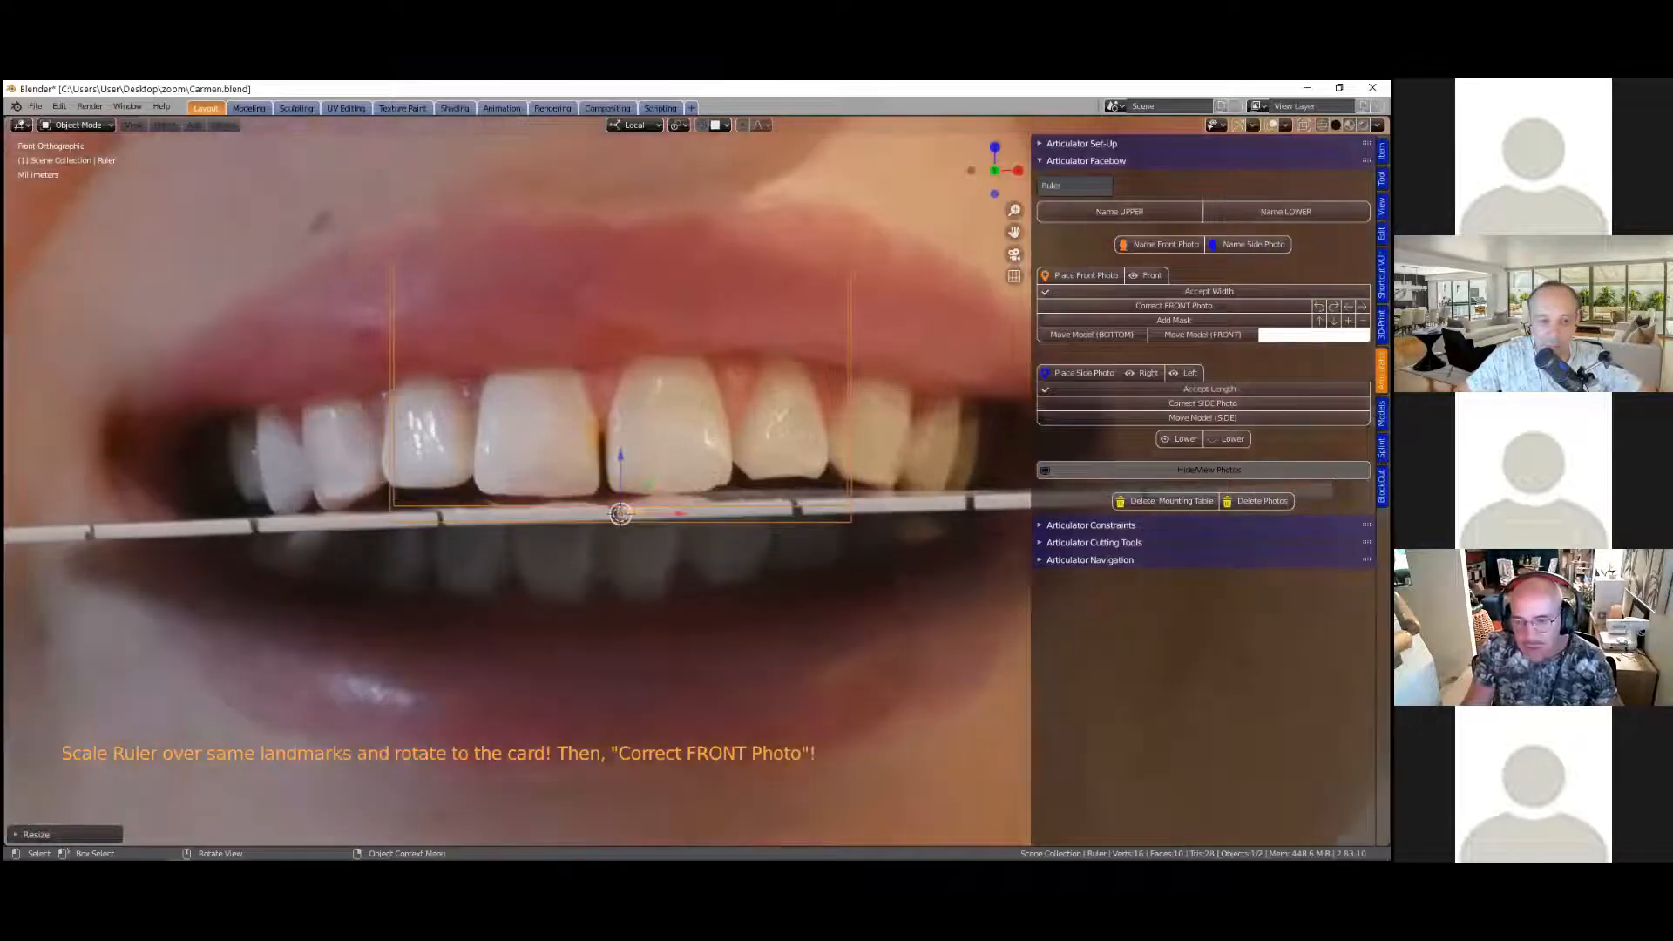
pyautogui.scroll(-1, 845, 538)
pyautogui.press('r')
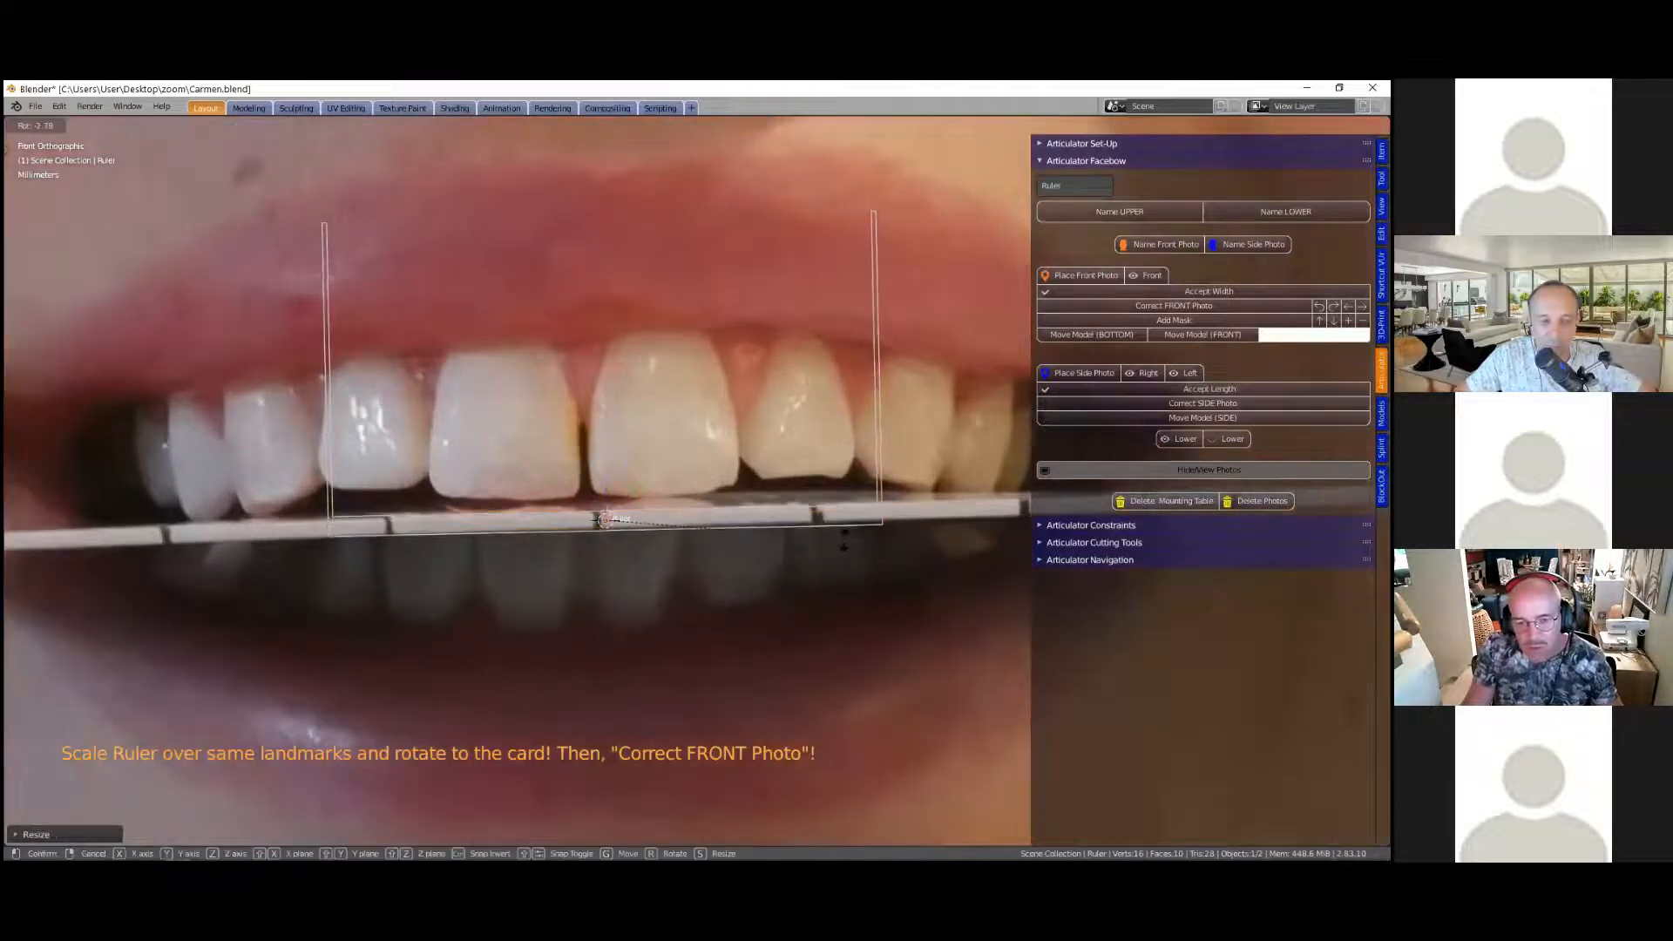
pyautogui.click(699, 536)
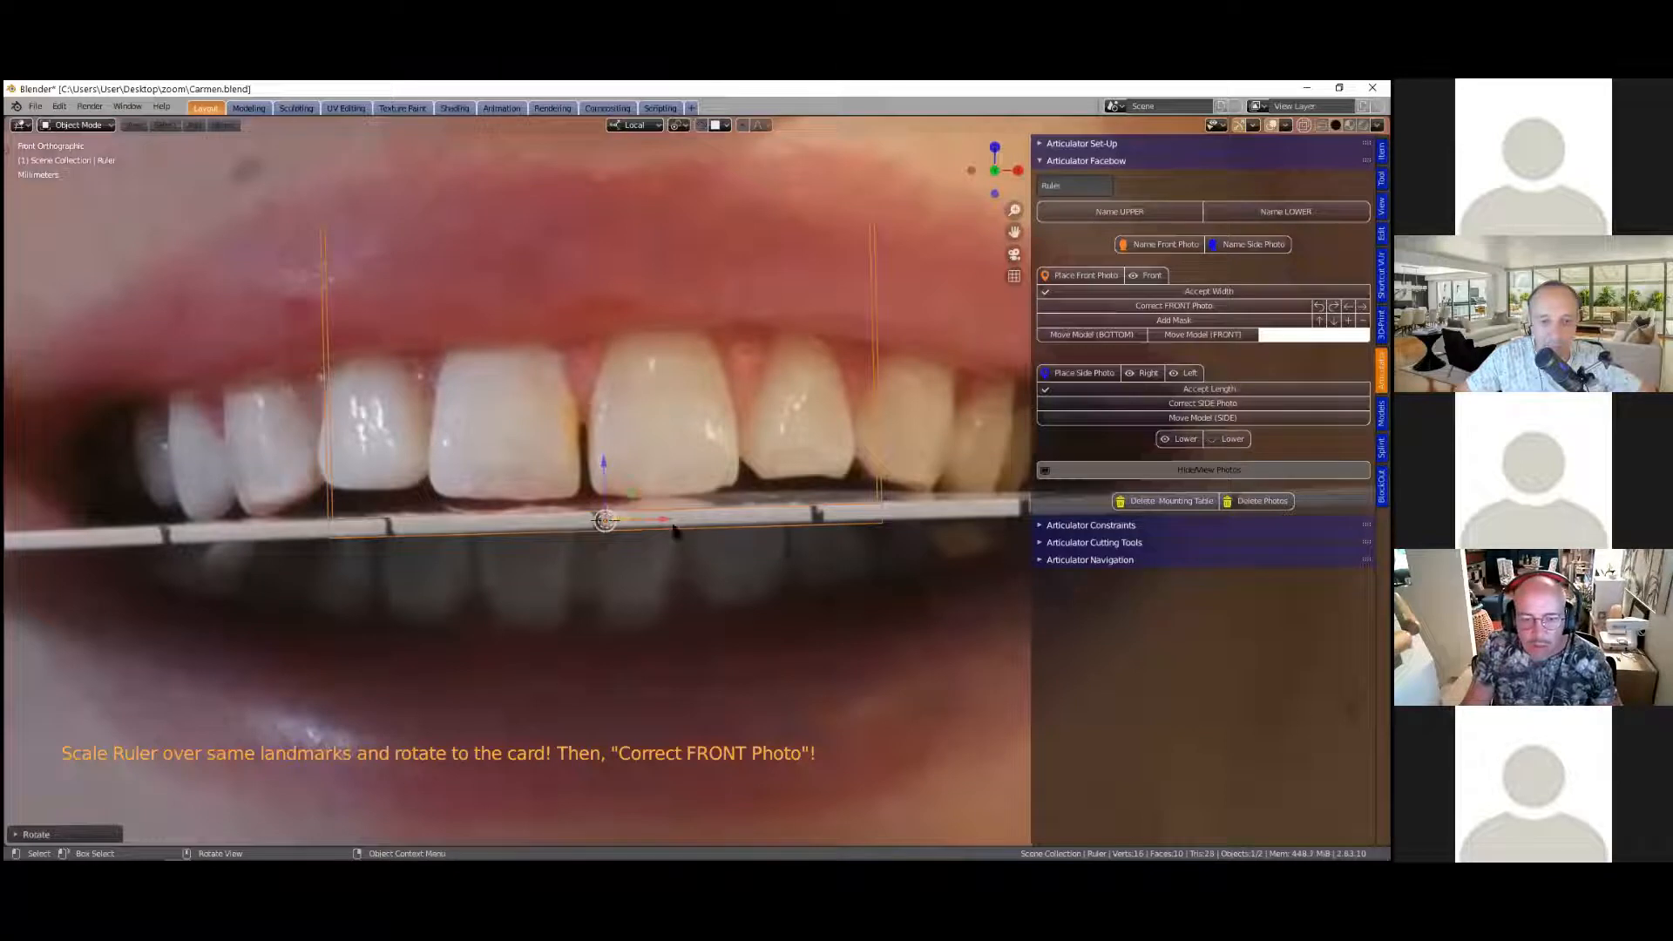
# Step: Move the ruler sideways over the four upper incisors, refine its tilt, and shrink it towards the lateral incisors' outer edges
pyautogui.press('g')
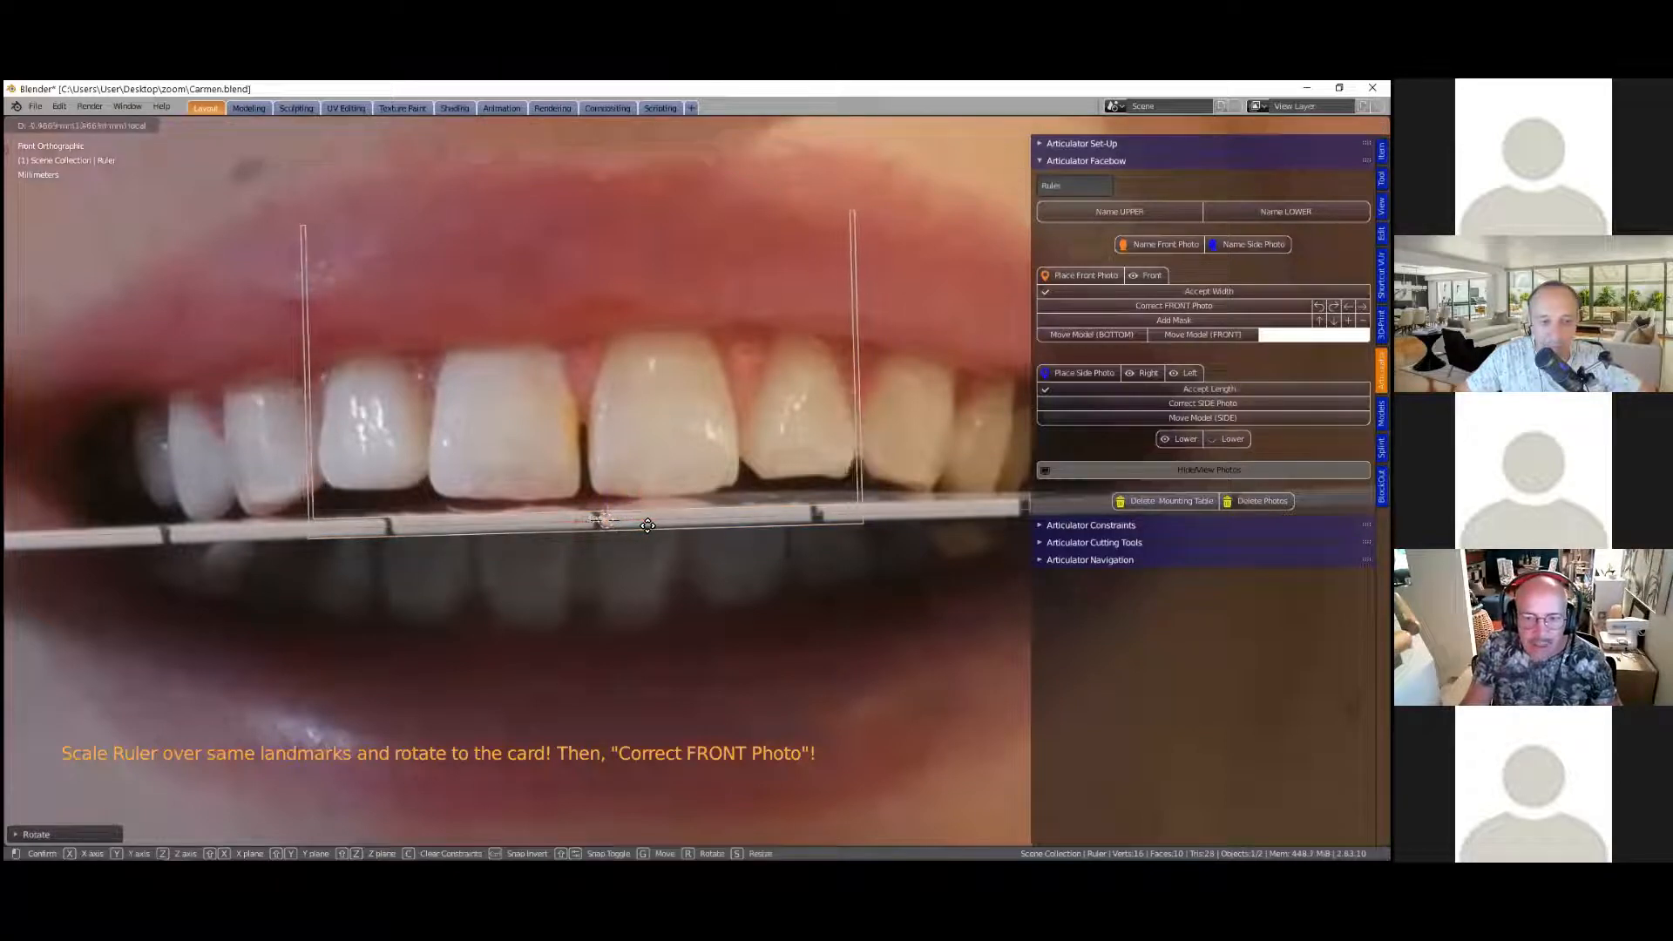
pyautogui.click(661, 525)
pyautogui.press('r')
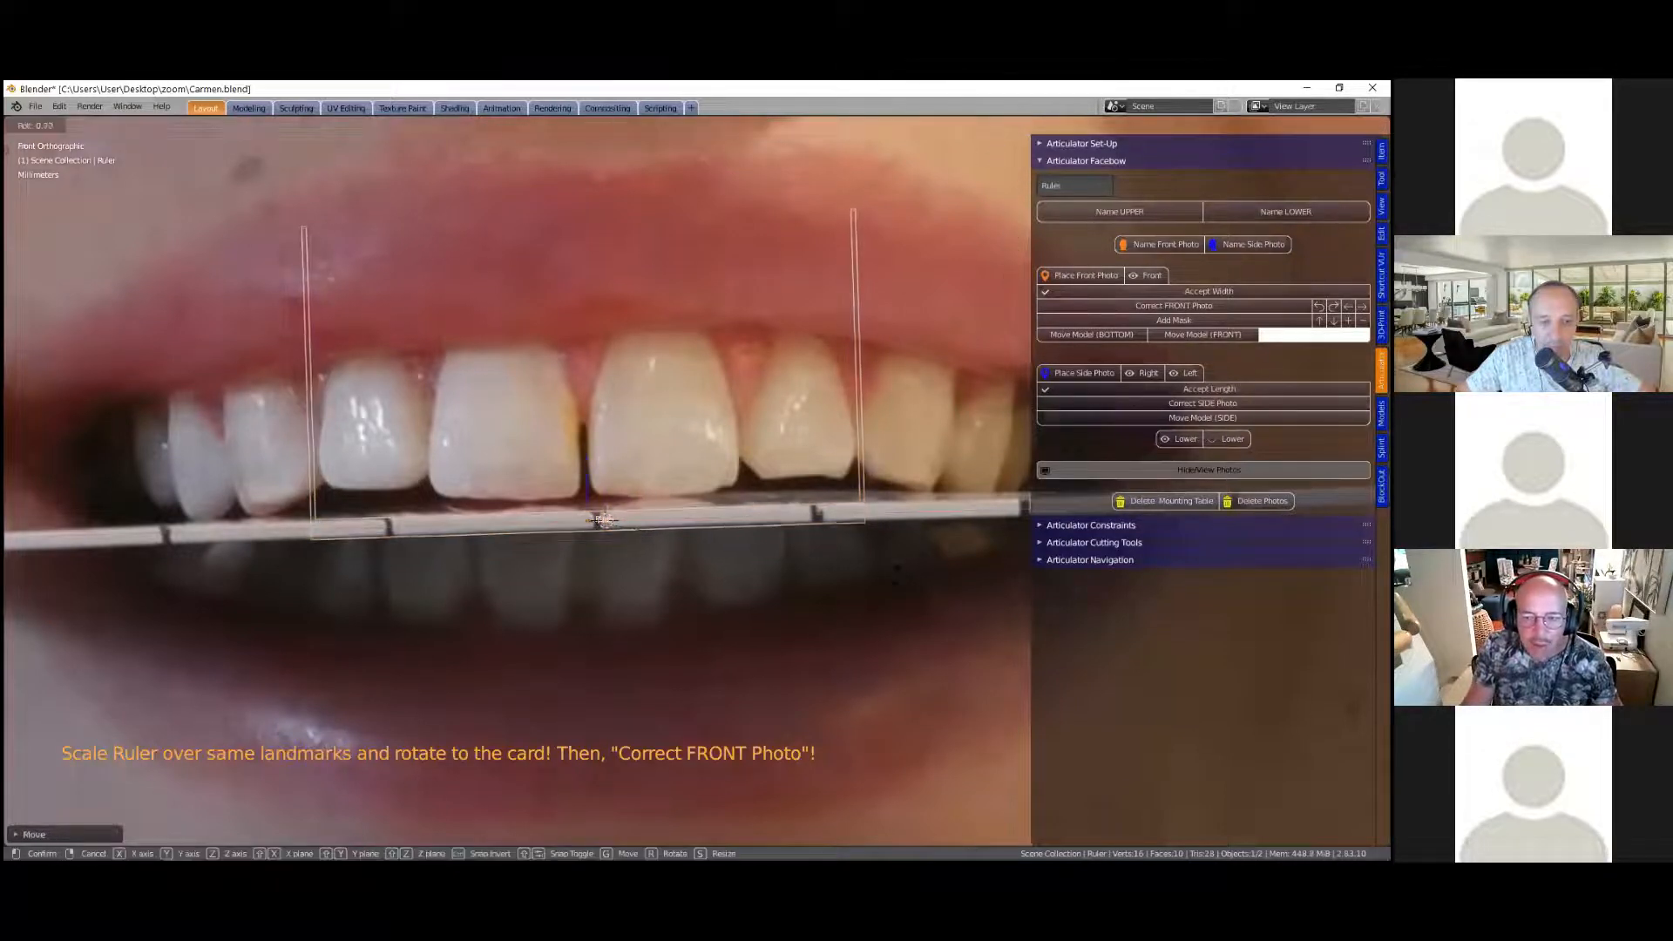
pyautogui.click(887, 577)
pyautogui.press('s')
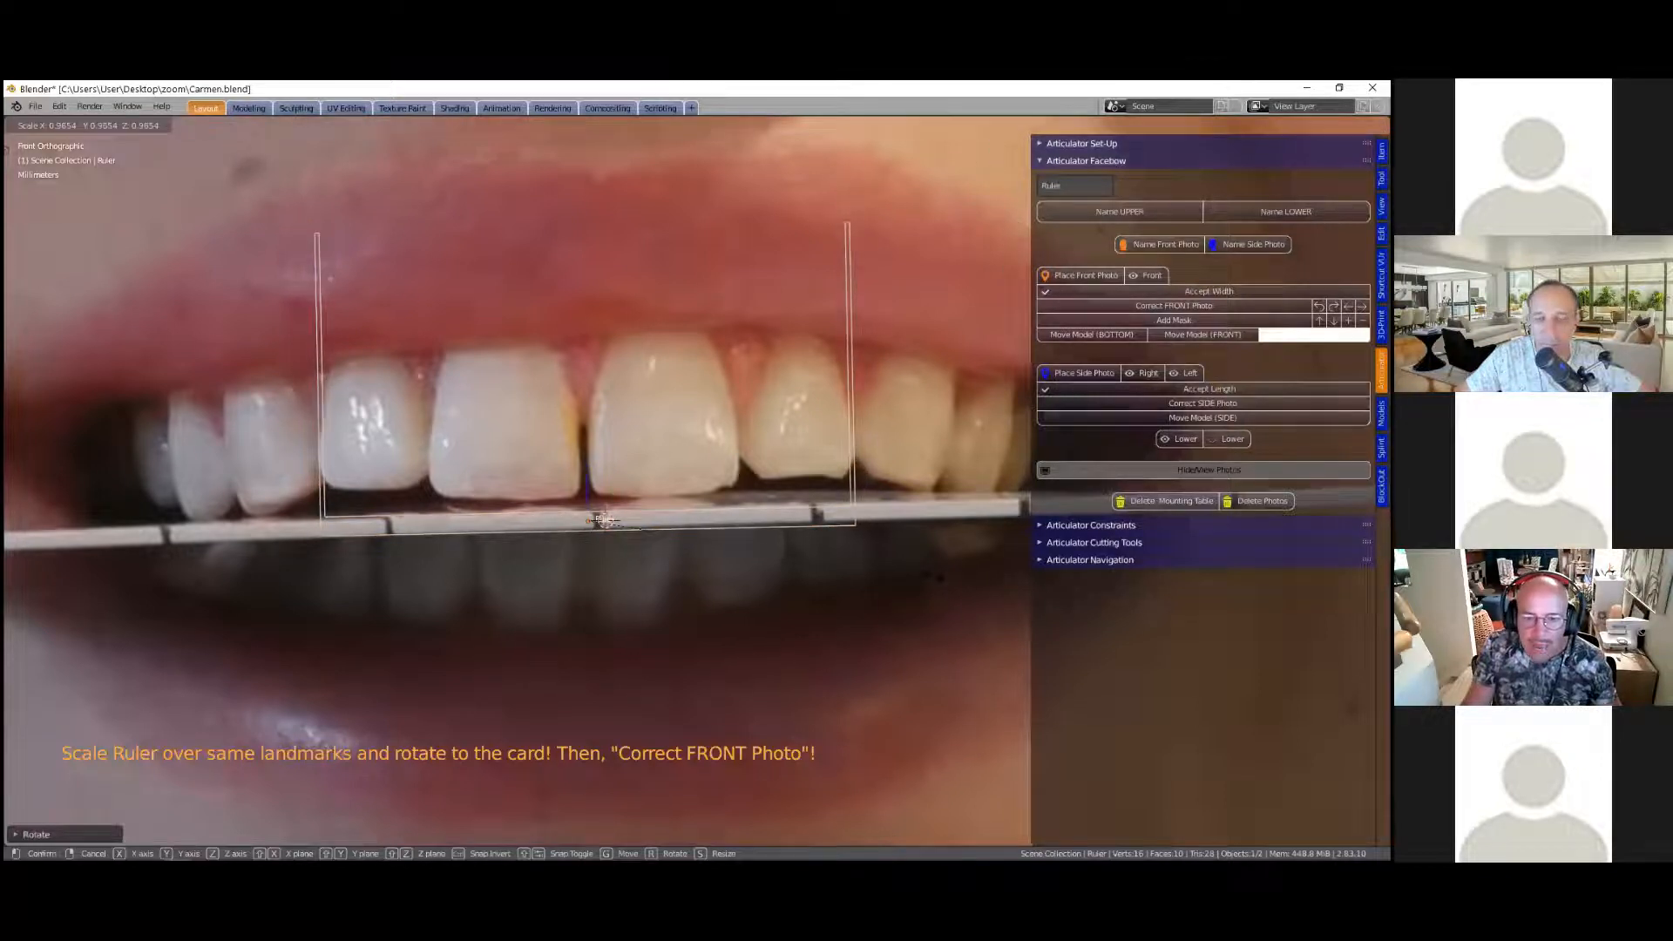
pyautogui.click(934, 577)
# Step: Fine-tune the ruler's position and tilt so its uprights meet both lateral incisors' outer edges and its base follows the card
pyautogui.moveTo(650, 520); pyautogui.dragTo(653, 521)
pyautogui.press('r')
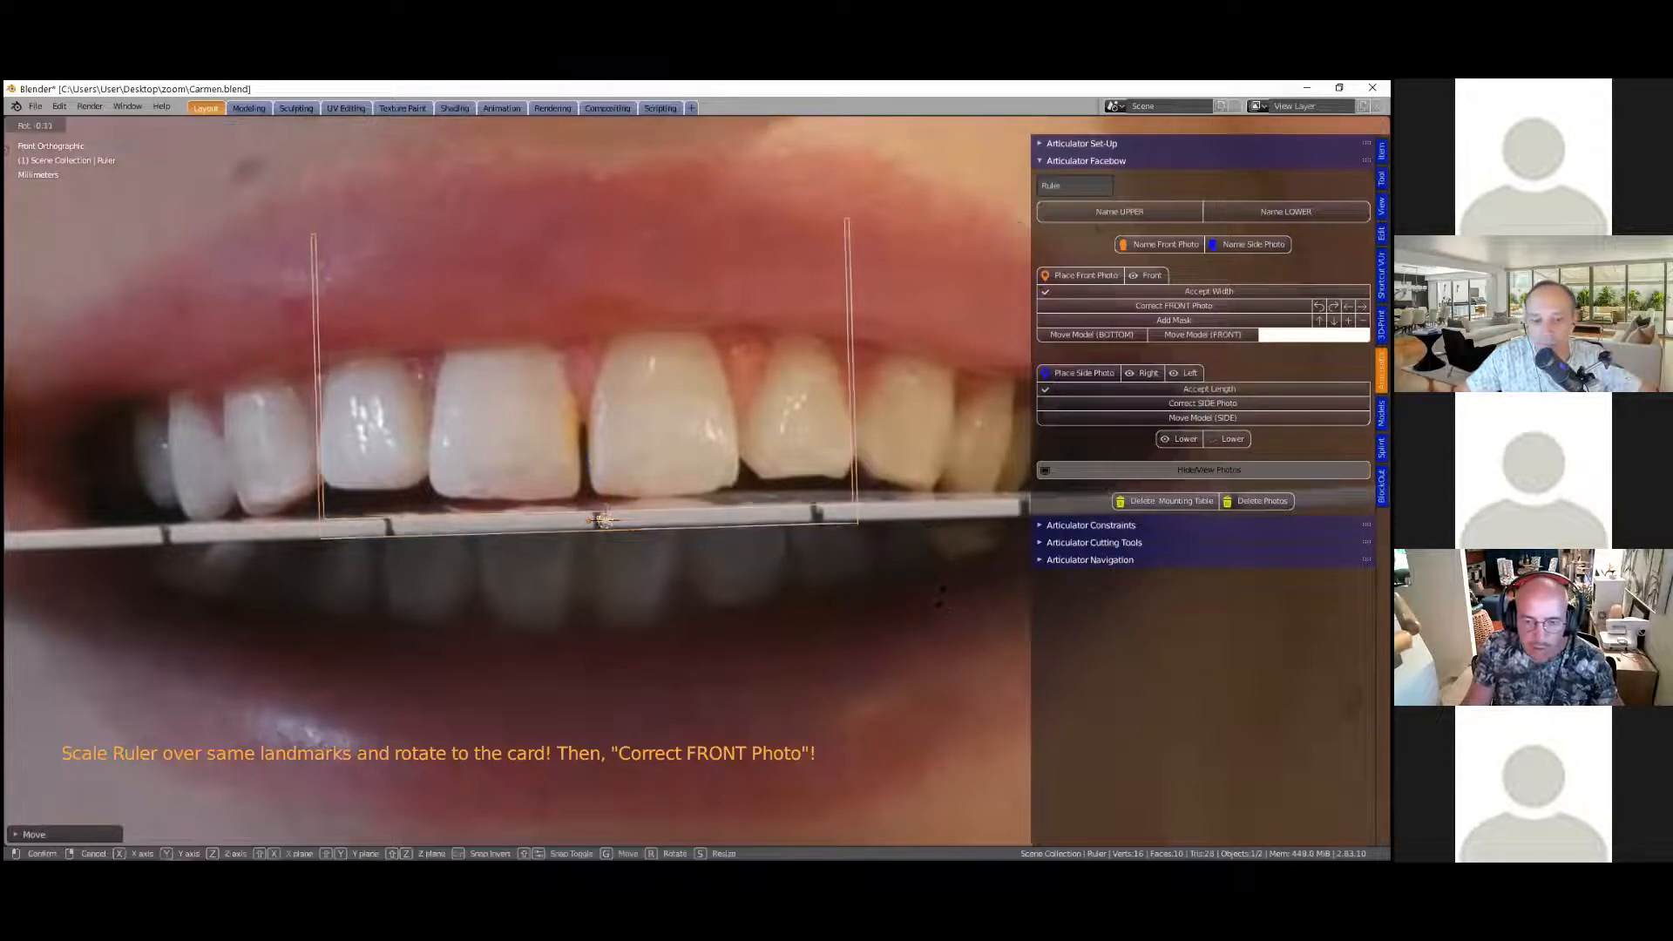
pyautogui.click(939, 593)
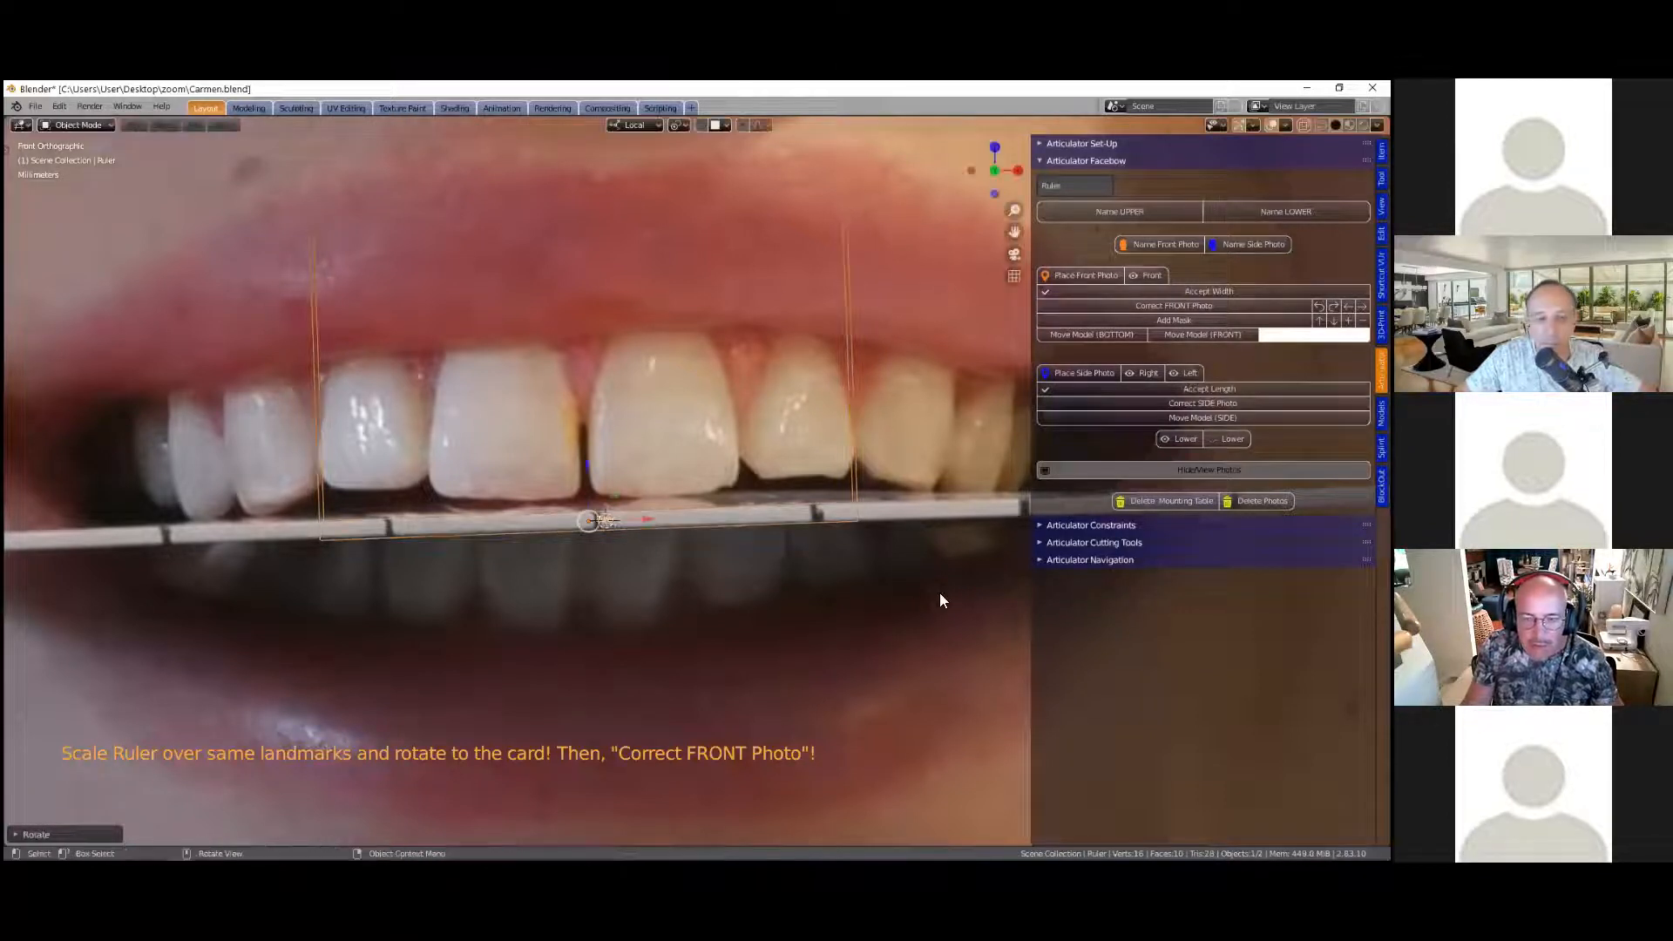
pyautogui.press('s')
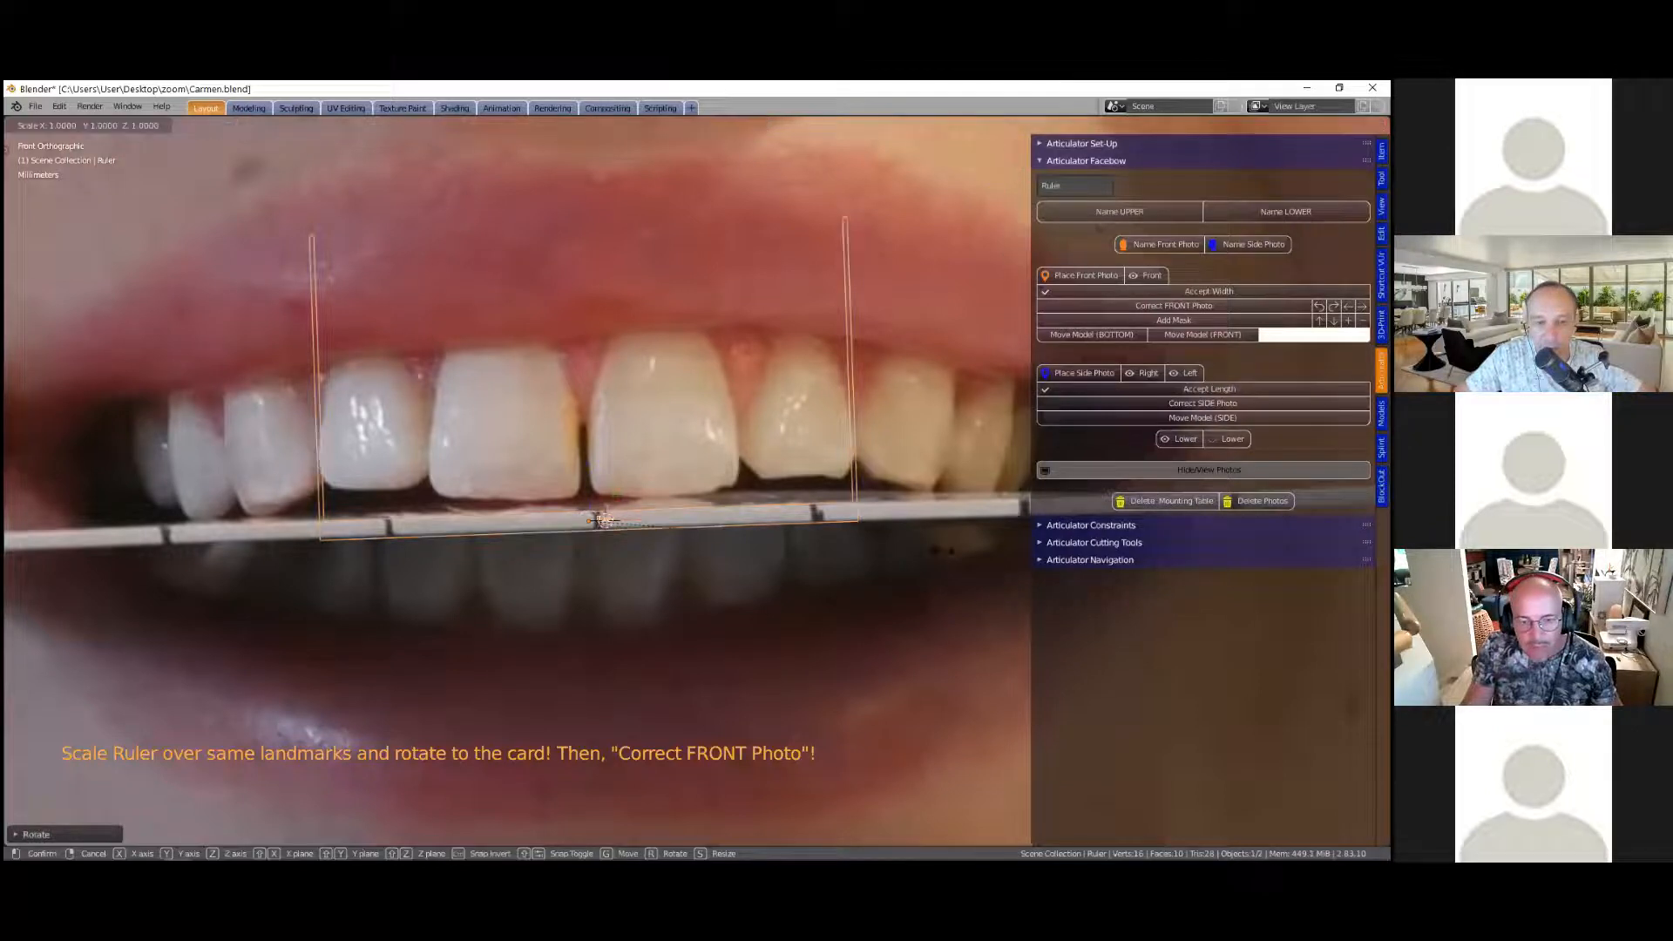
pyautogui.click(945, 551)
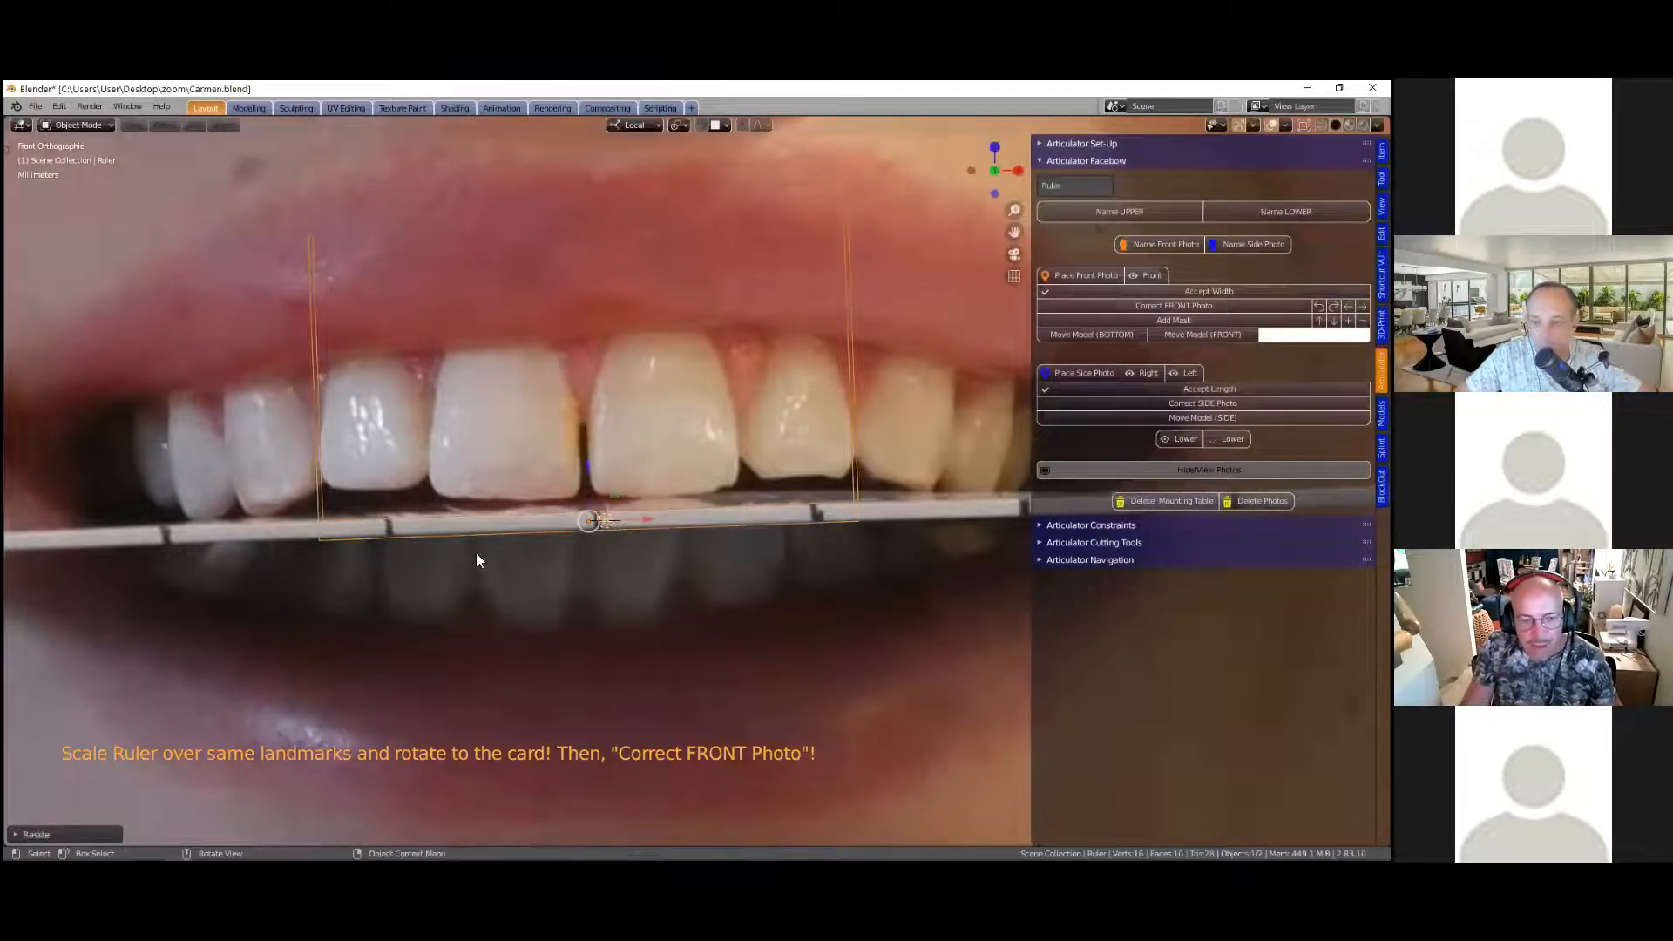
pyautogui.scroll(-1, 174, 542)
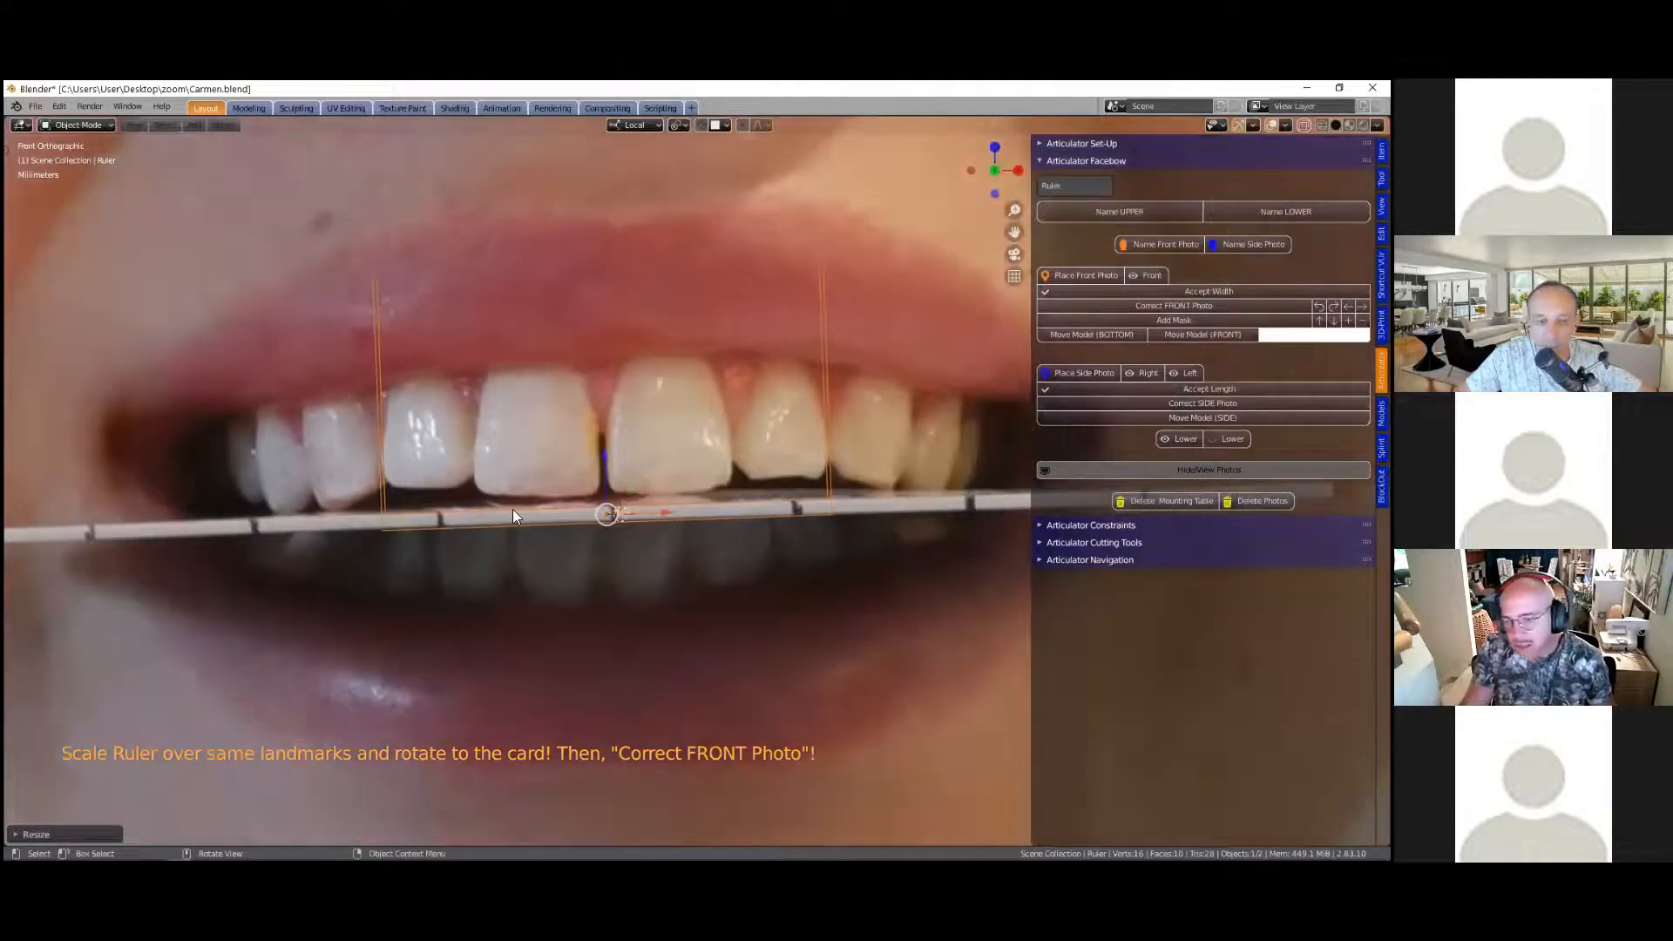
pyautogui.scroll(-1, 513, 509)
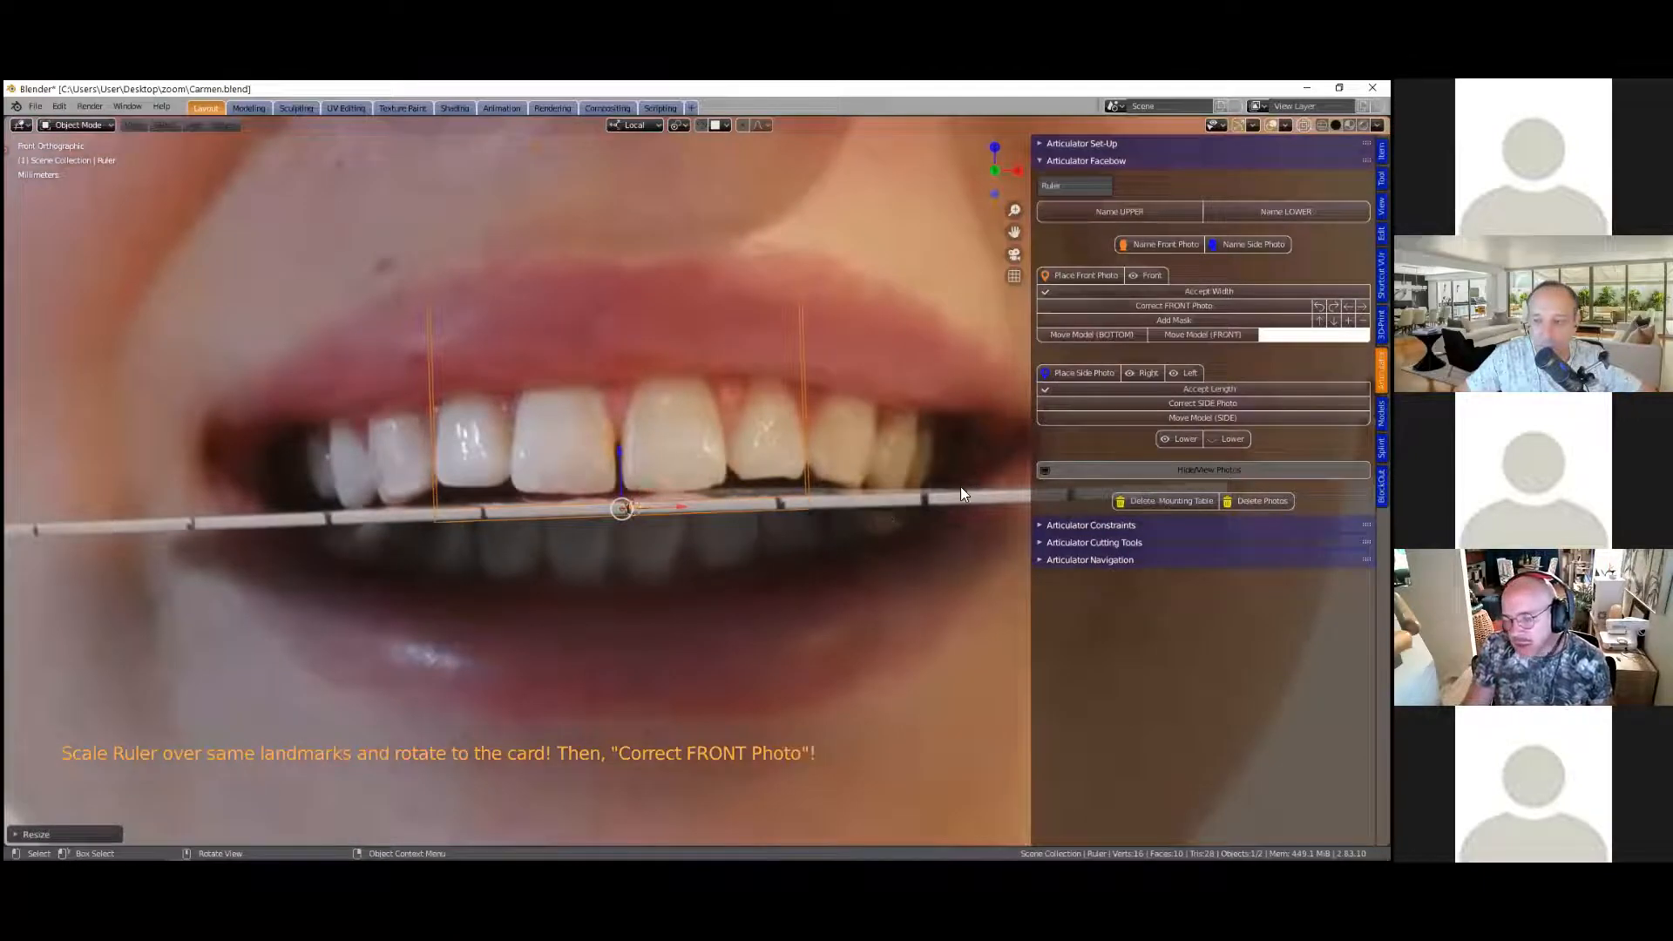
pyautogui.scroll(-1, 960, 488)
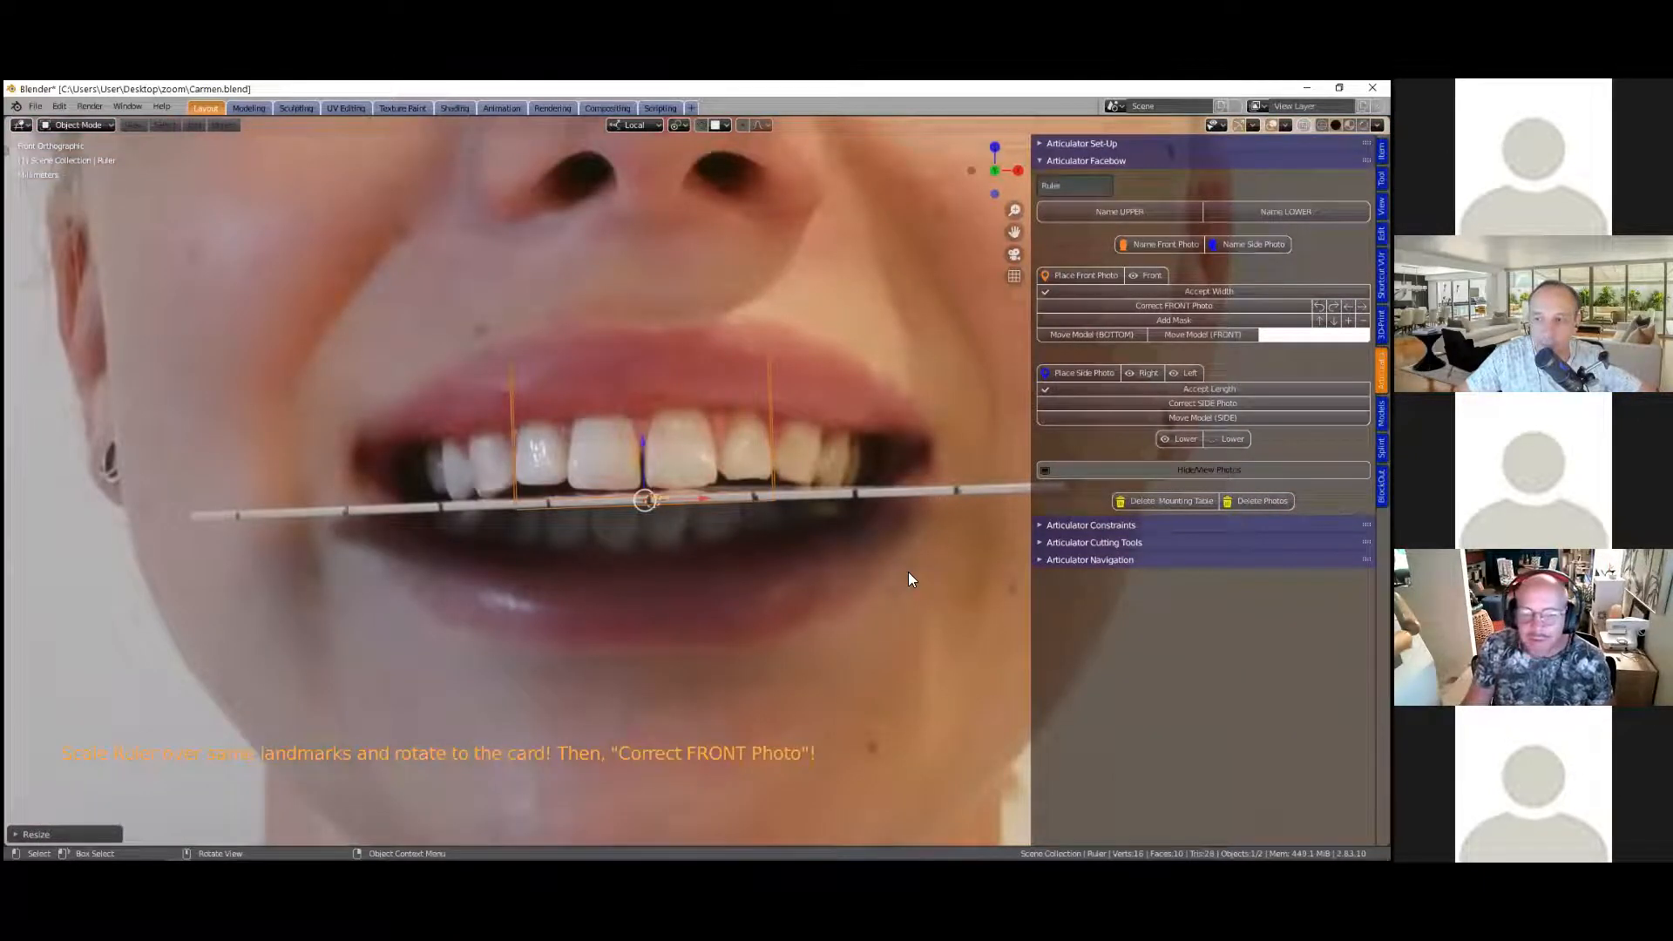
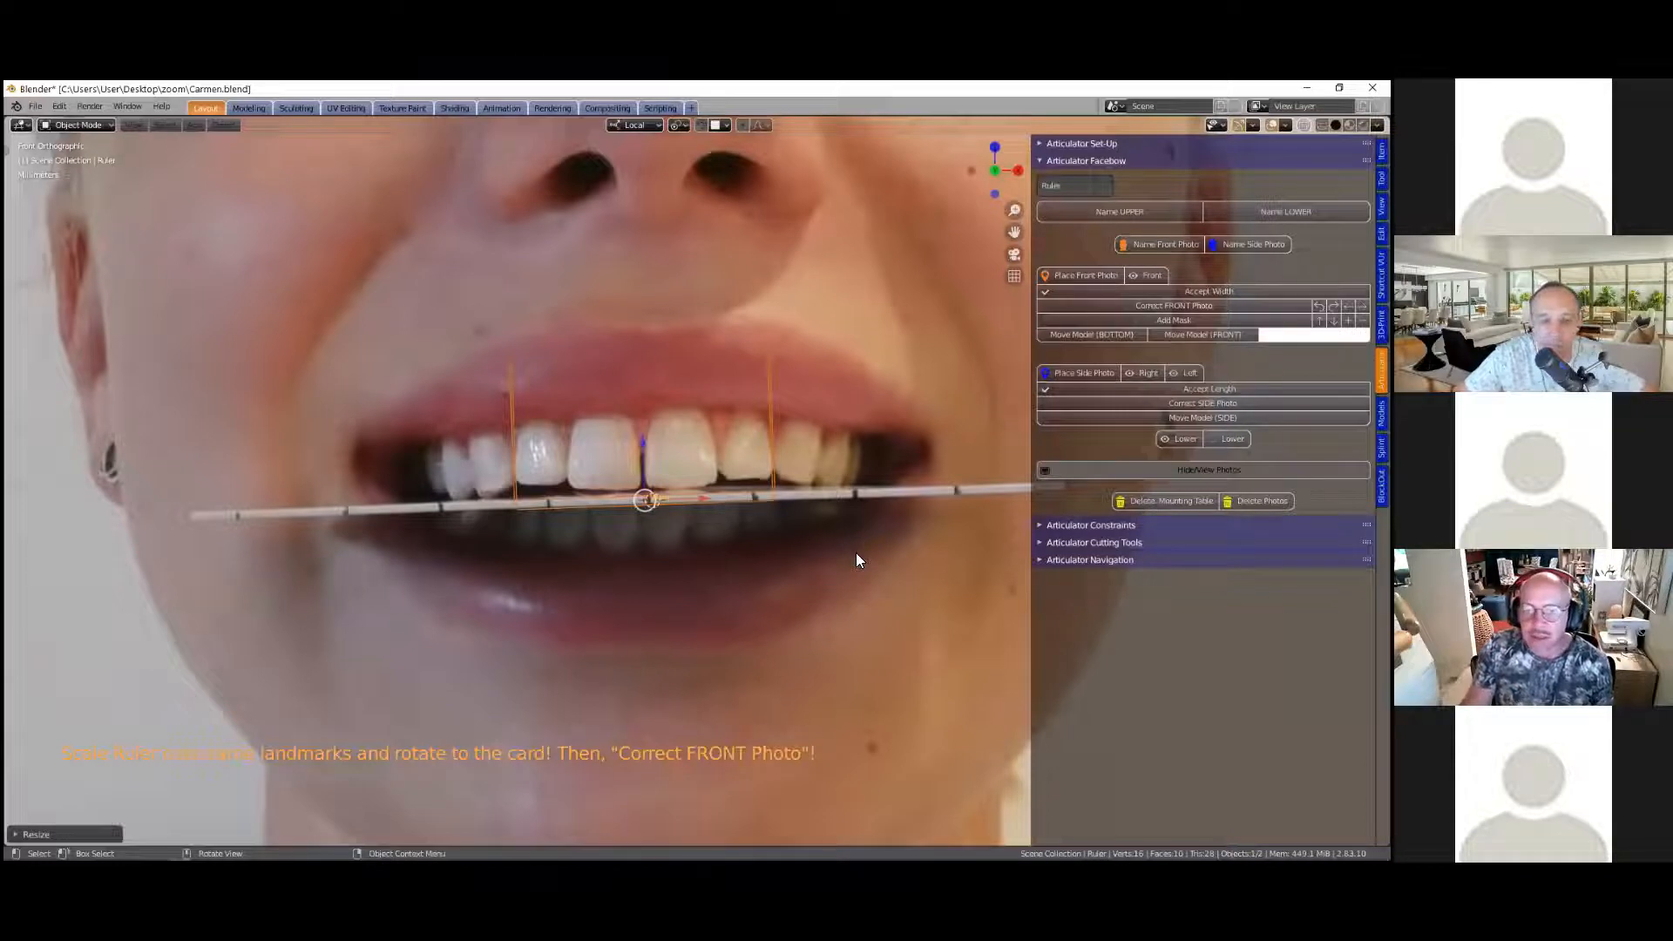
# Step: Correct the front photo using the aligned ruler, and widen the sidebar with the whole face in view
pyautogui.click(1174, 305)
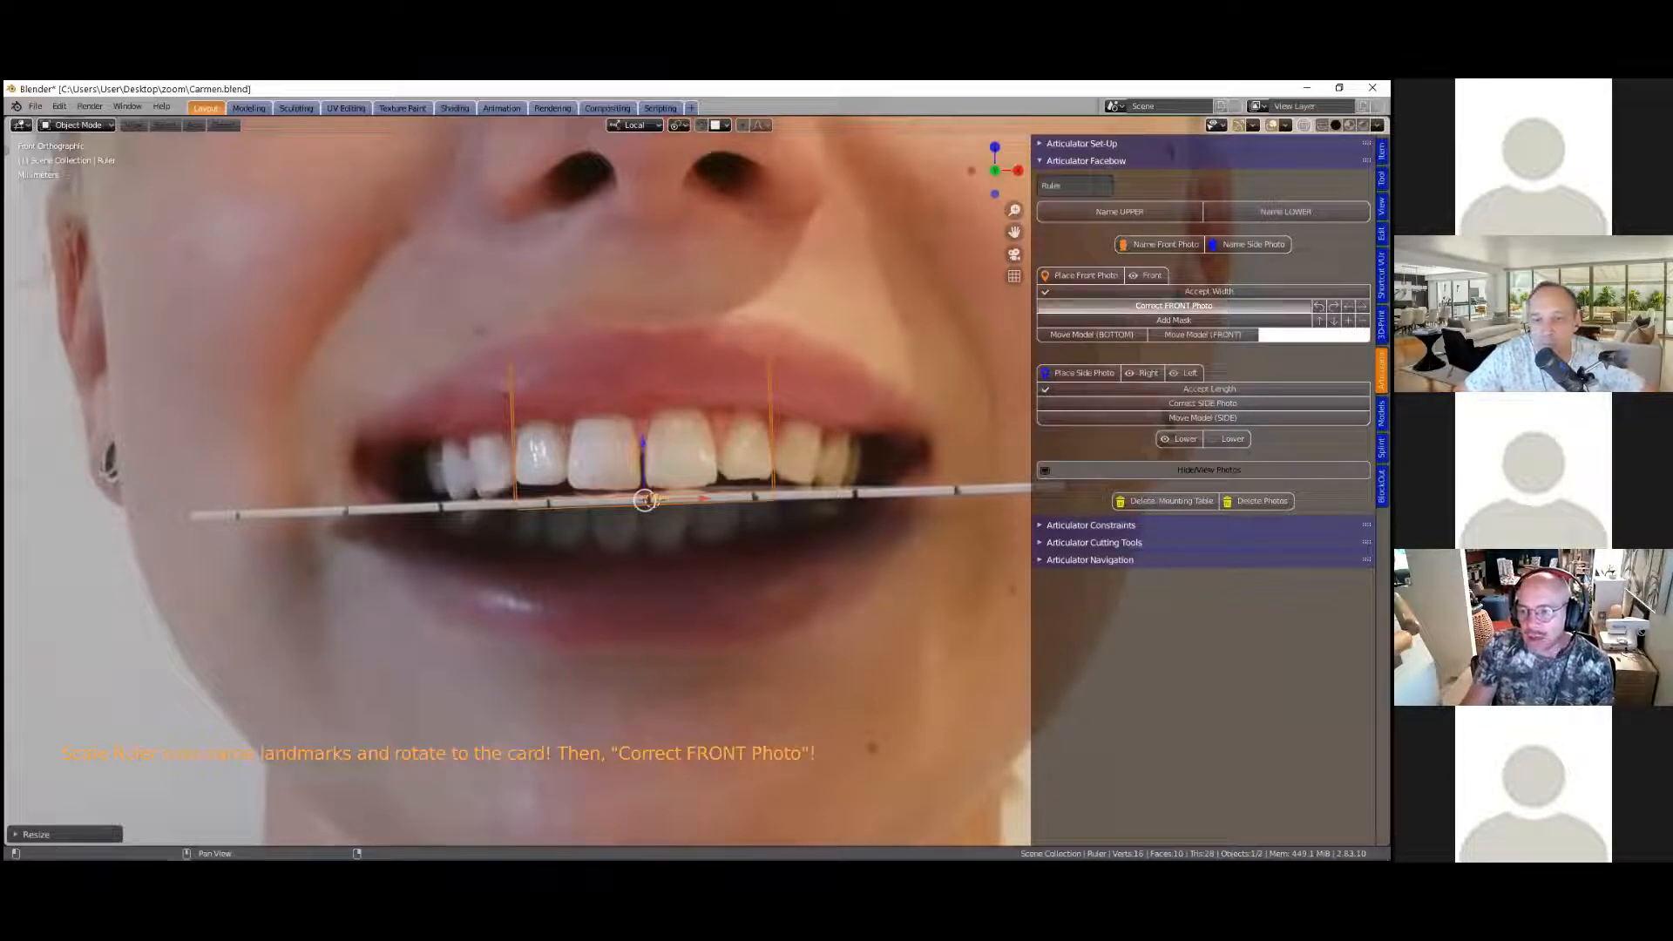
pyautogui.scroll(-6, 873, 428)
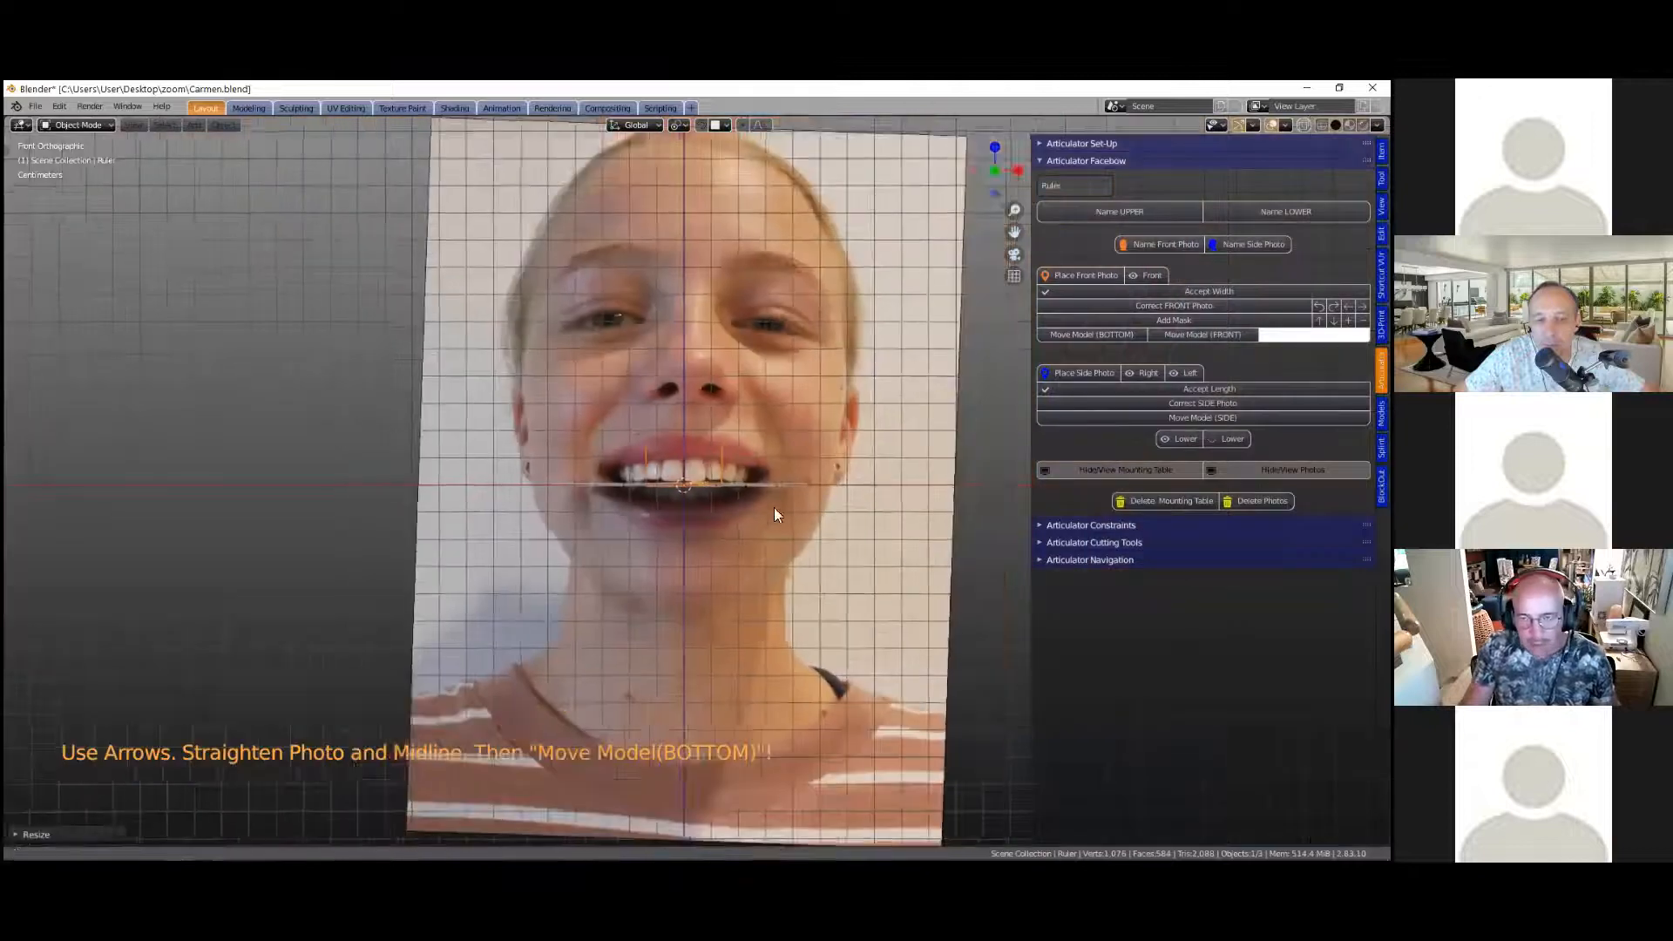
pyautogui.keyDown('shift'); pyautogui.moveTo(774, 507); pyautogui.dragTo(750, 532, button='middle'); pyautogui.keyUp('shift')
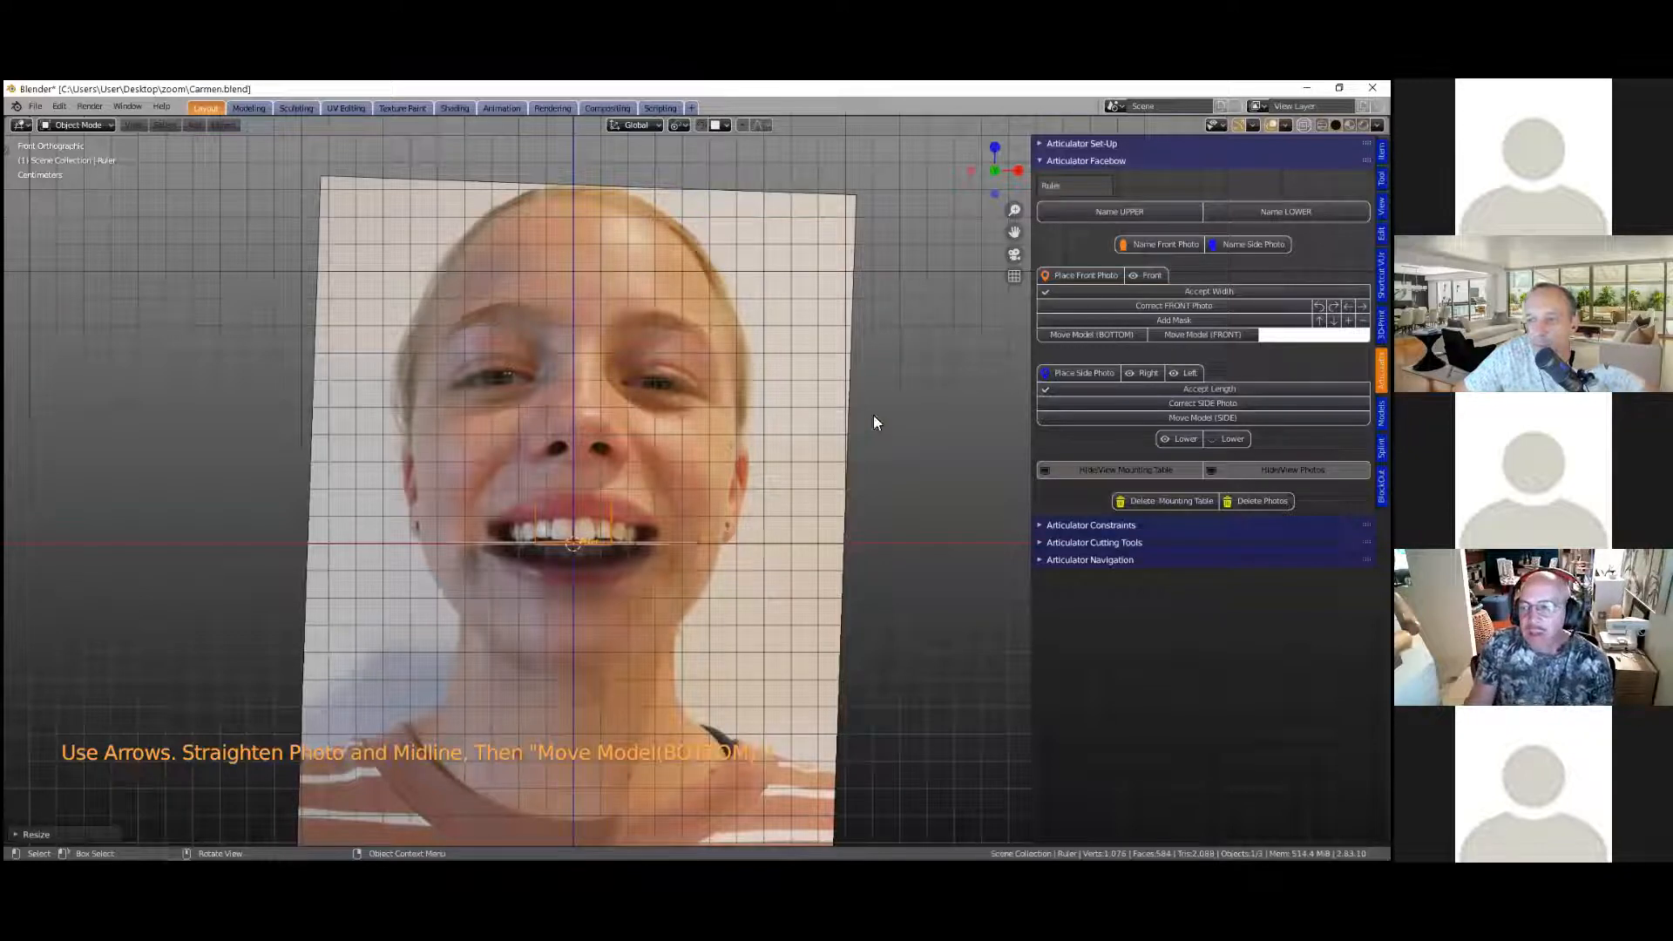
pyautogui.moveTo(1031, 392); pyautogui.dragTo(937, 394)
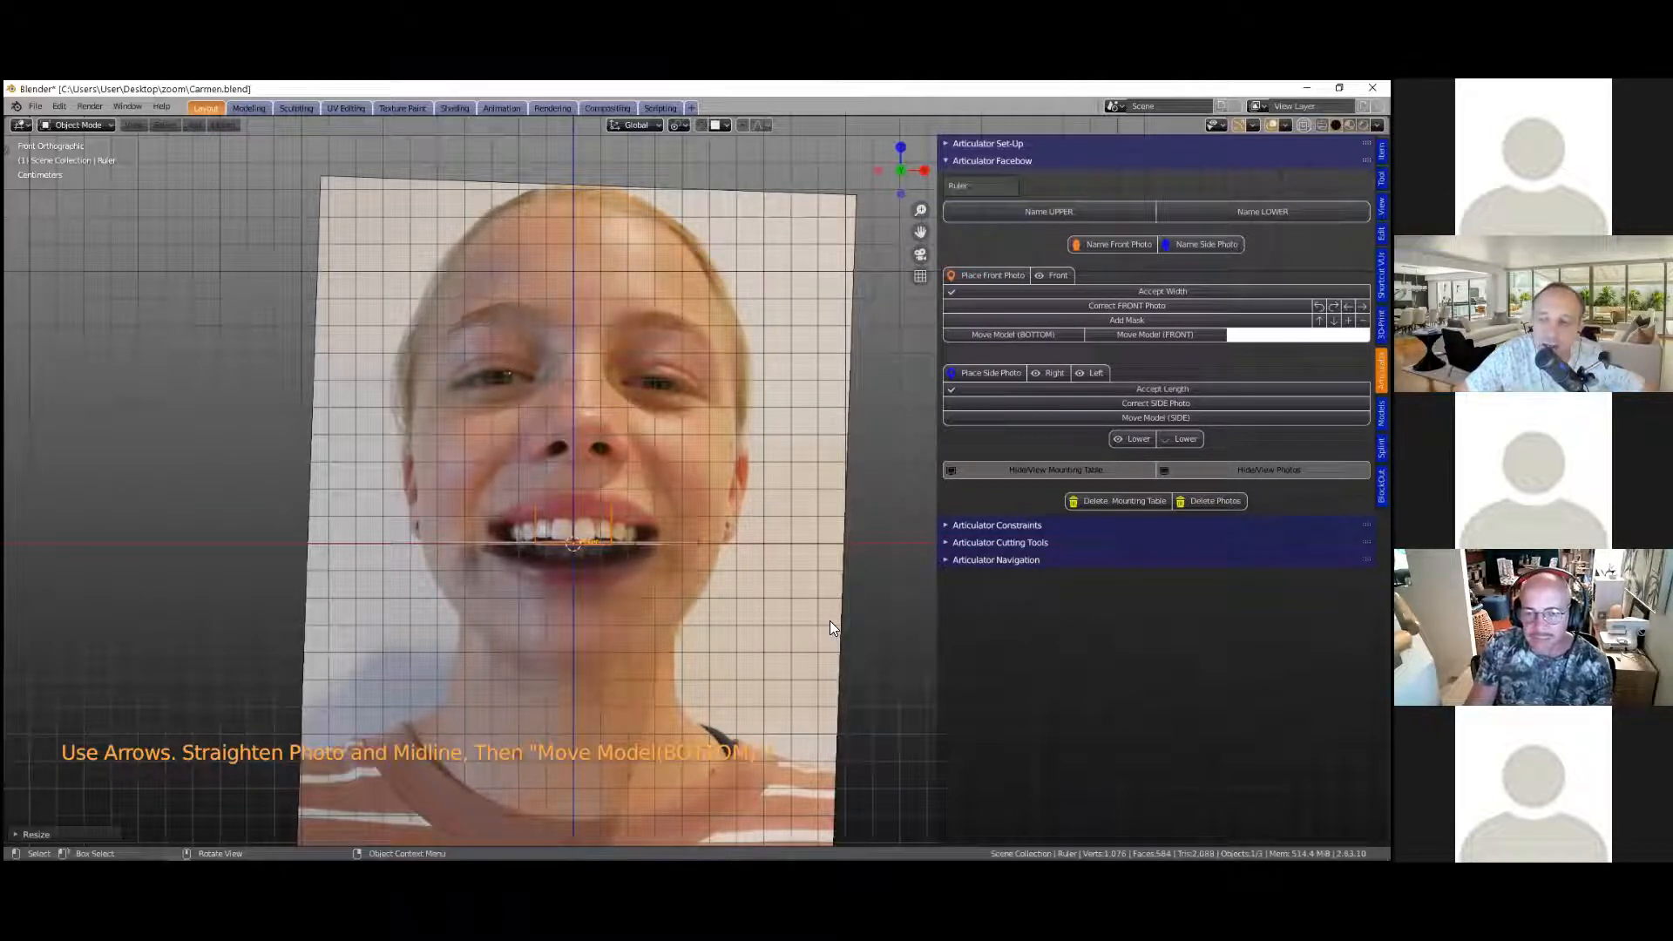
# Step: Examine the corrected front photo with the ruler and mounting table from the front and from both oblique sides
pyautogui.scroll(1, 830, 621)
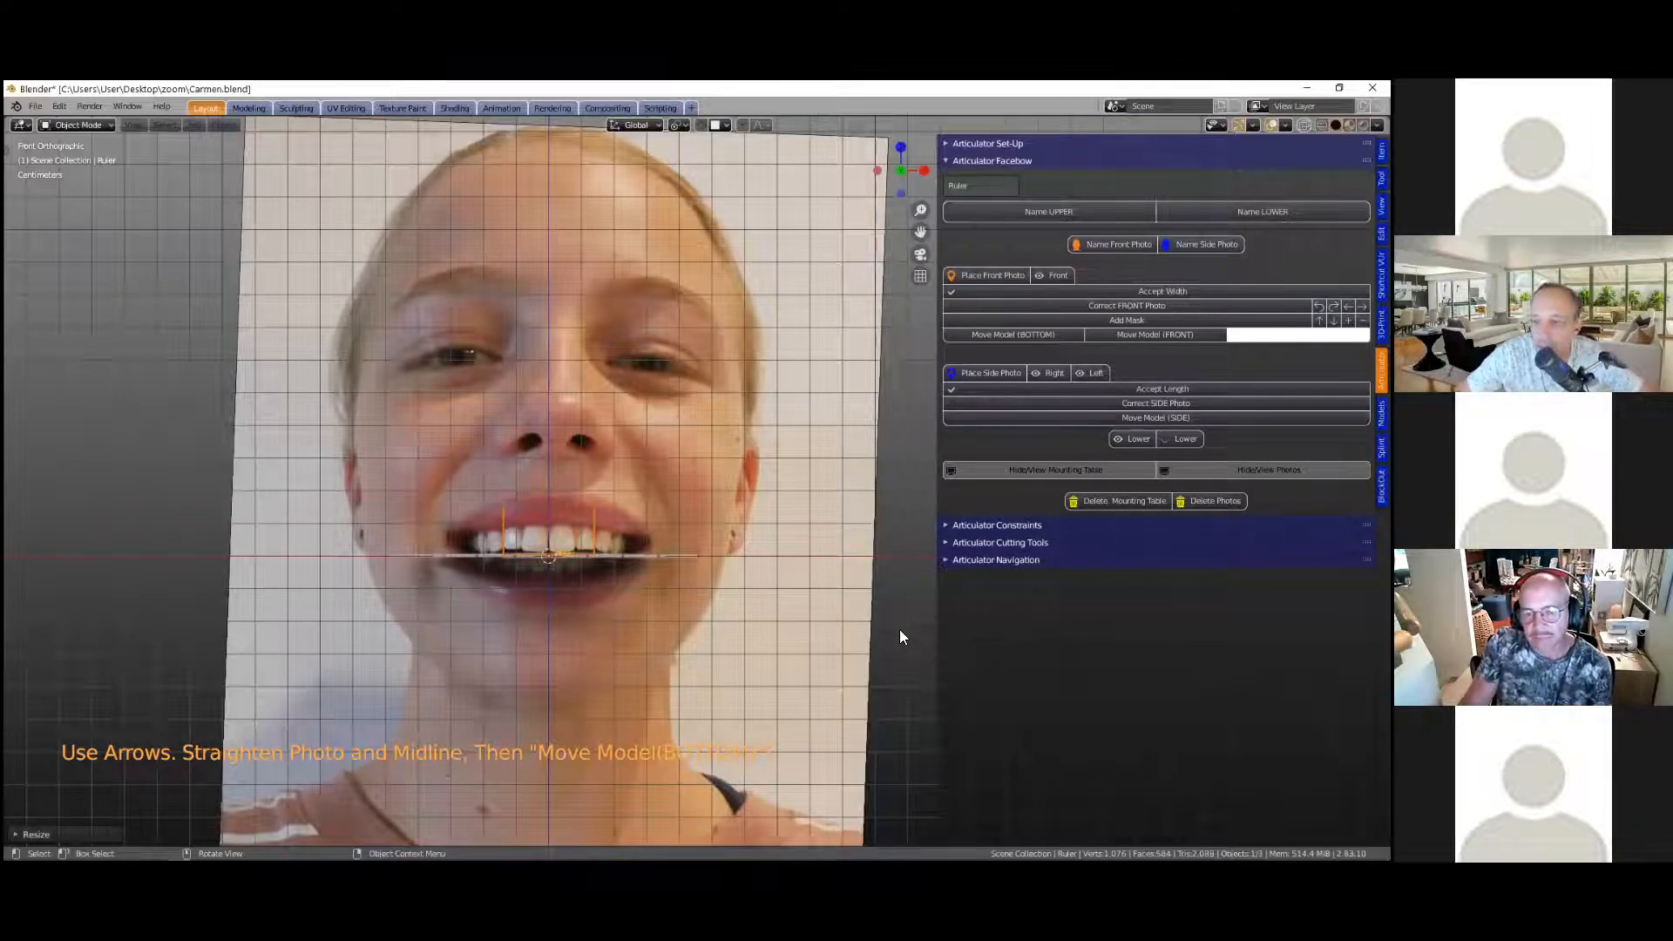
pyautogui.scroll(-1, 899, 629)
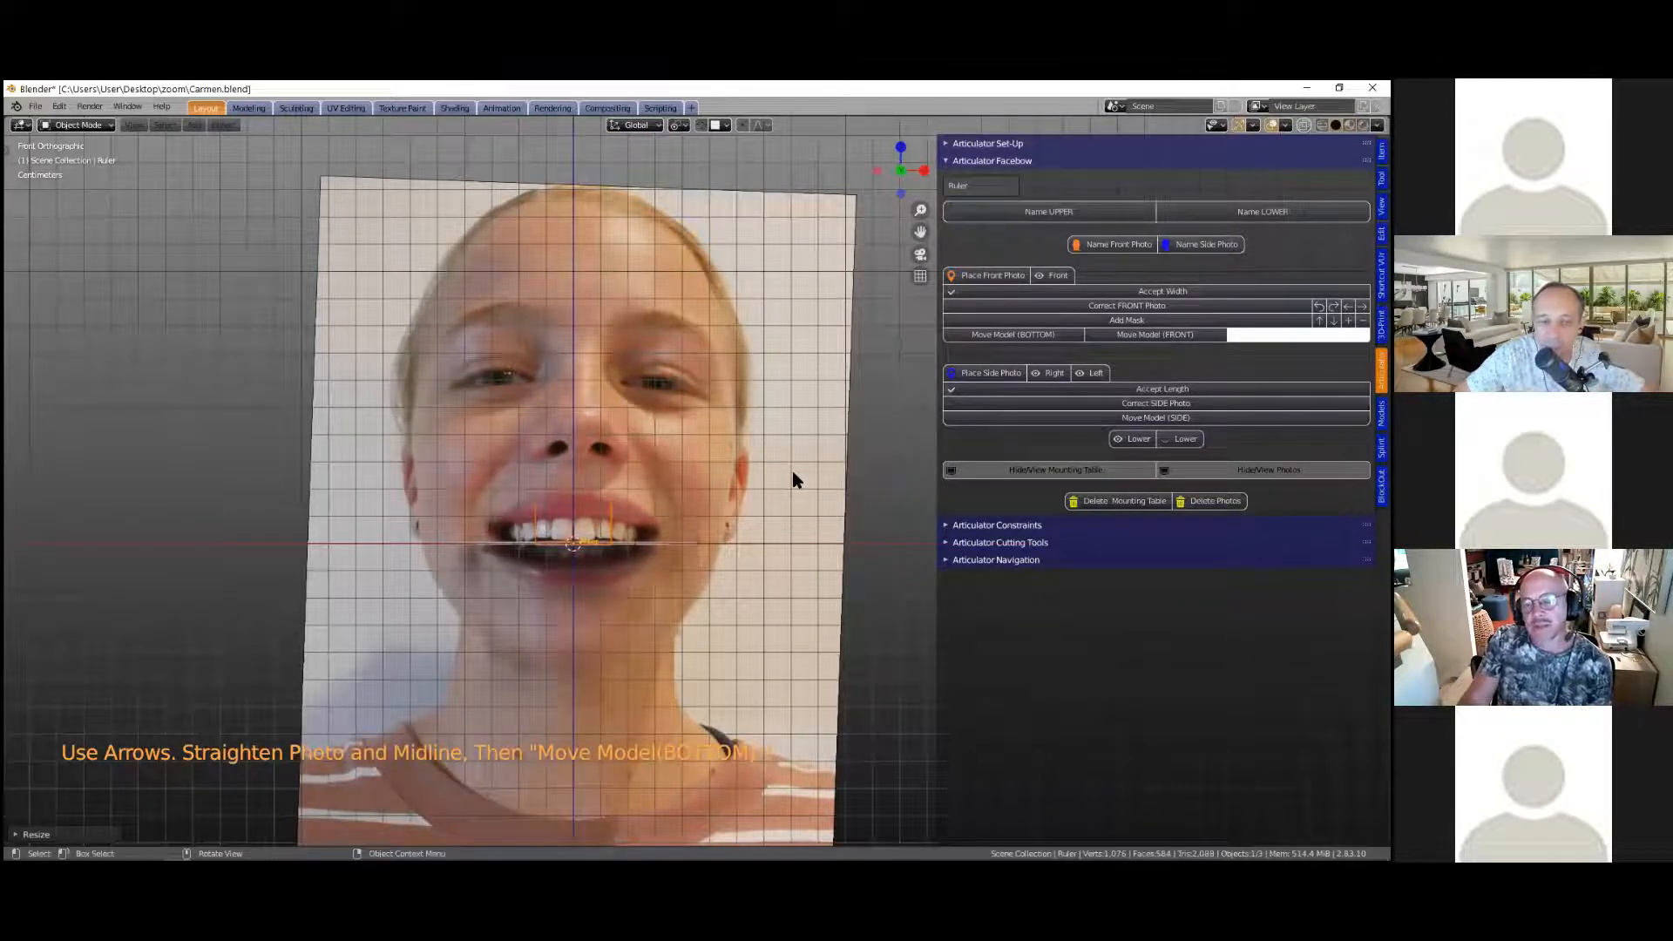
pyautogui.scroll(3, 483, 393)
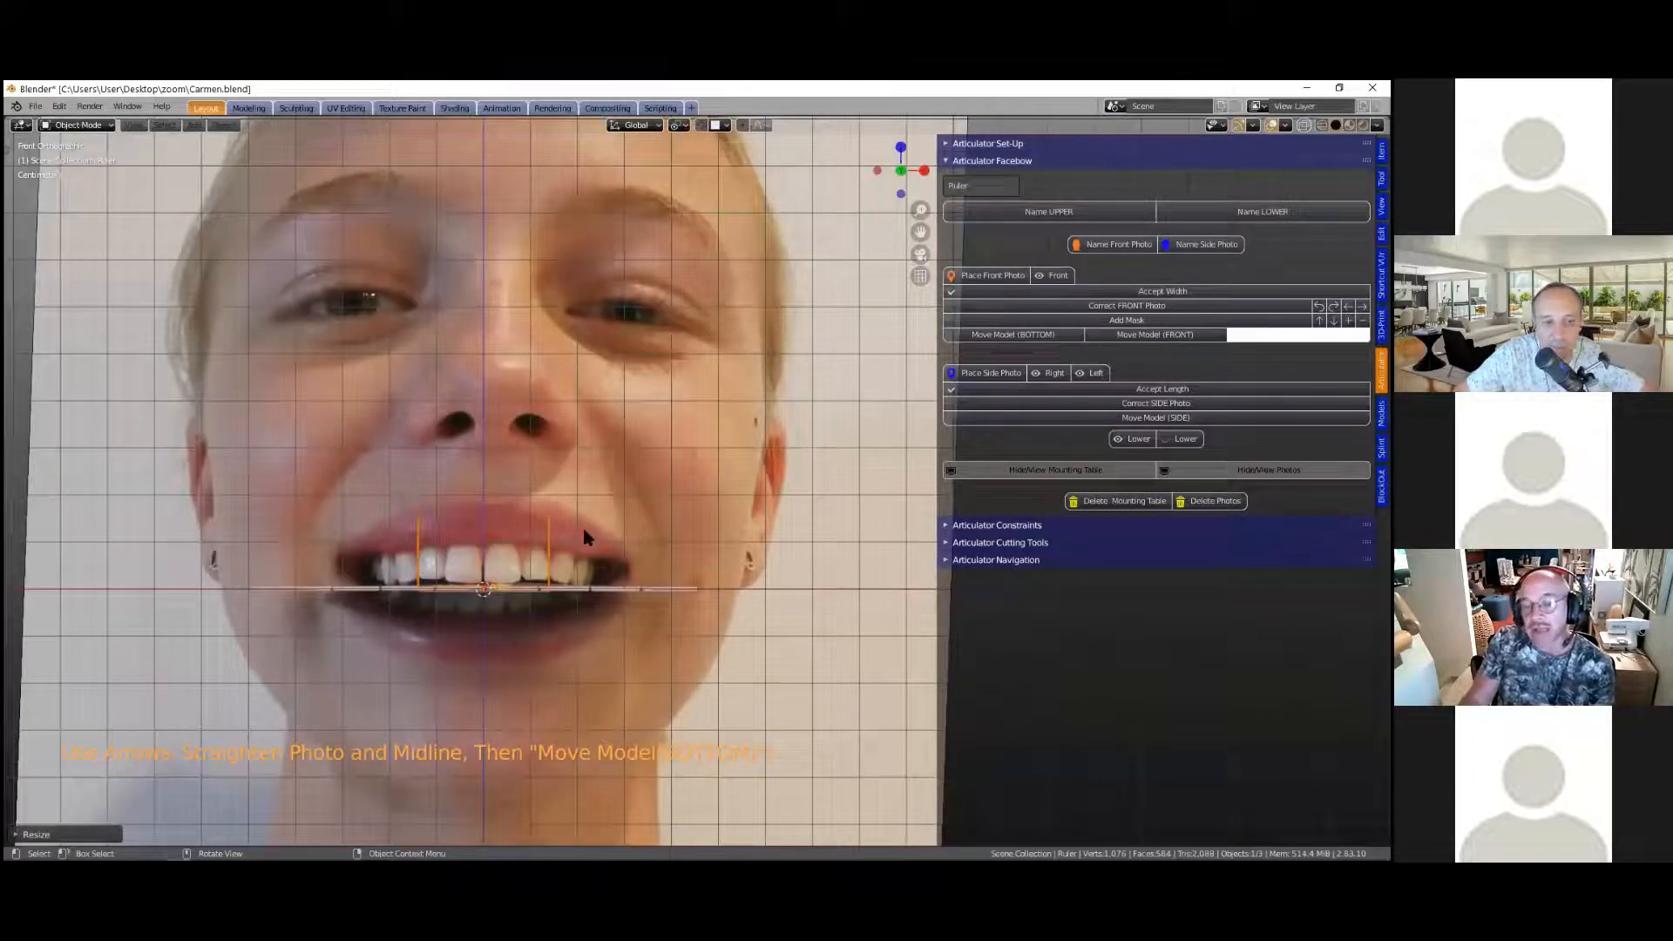
pyautogui.scroll(-1, 583, 529)
pyautogui.scroll(-1, 639, 551)
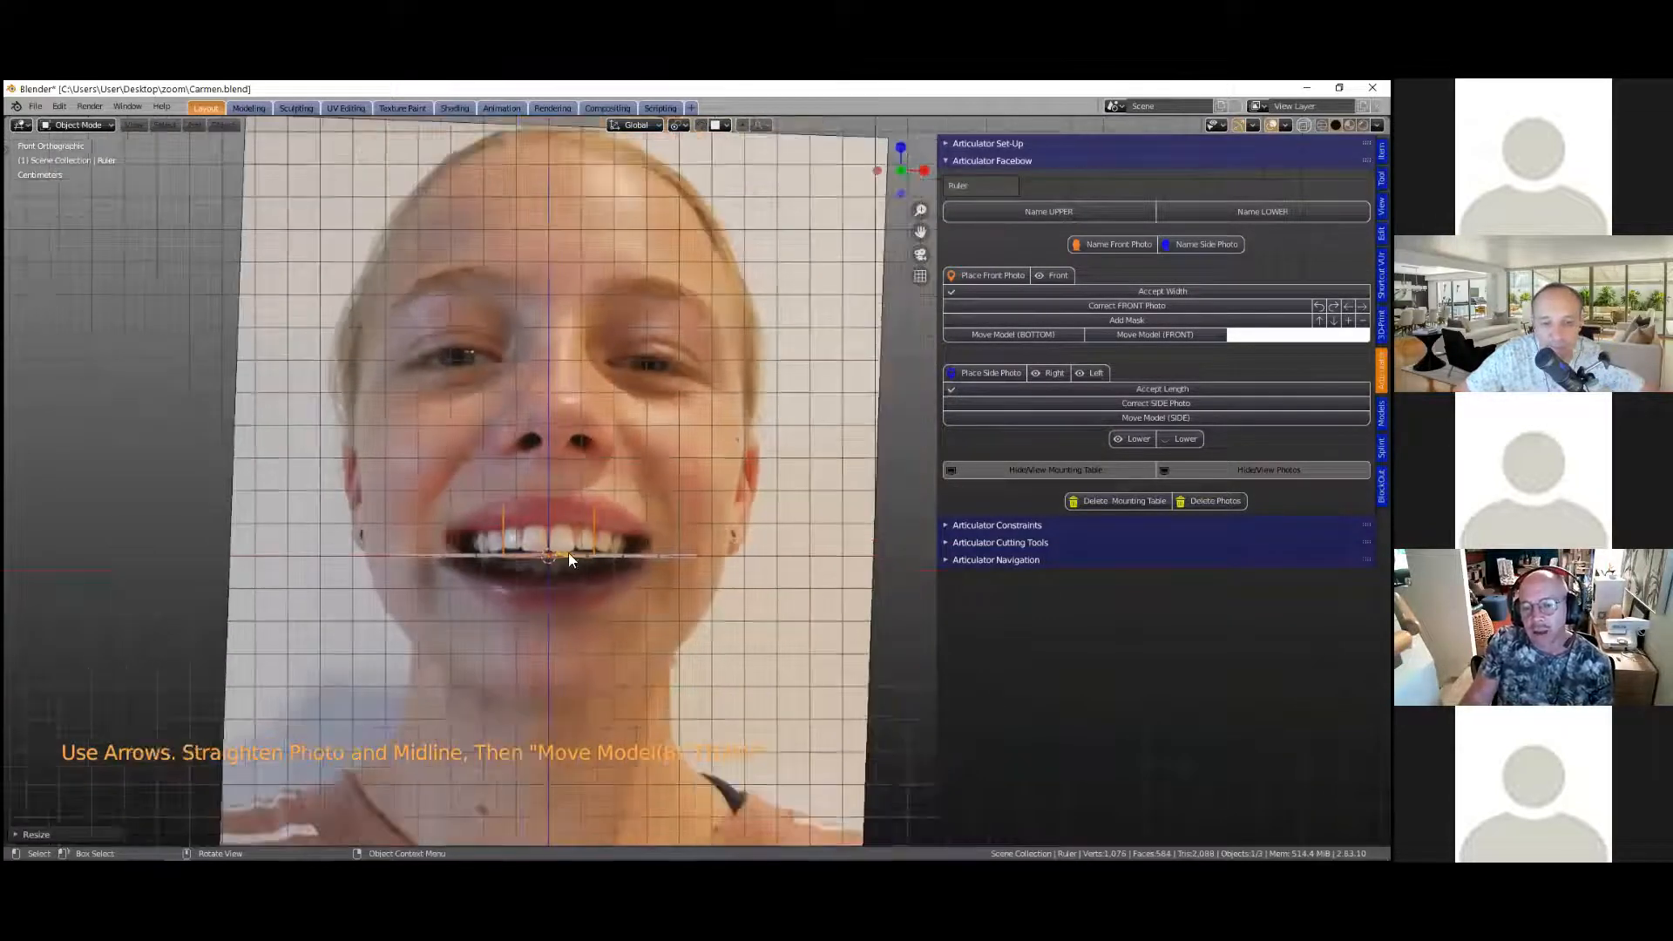
pyautogui.scroll(-1, 650, 587)
pyautogui.moveTo(481, 593); pyautogui.dragTo(458, 340, button='middle')
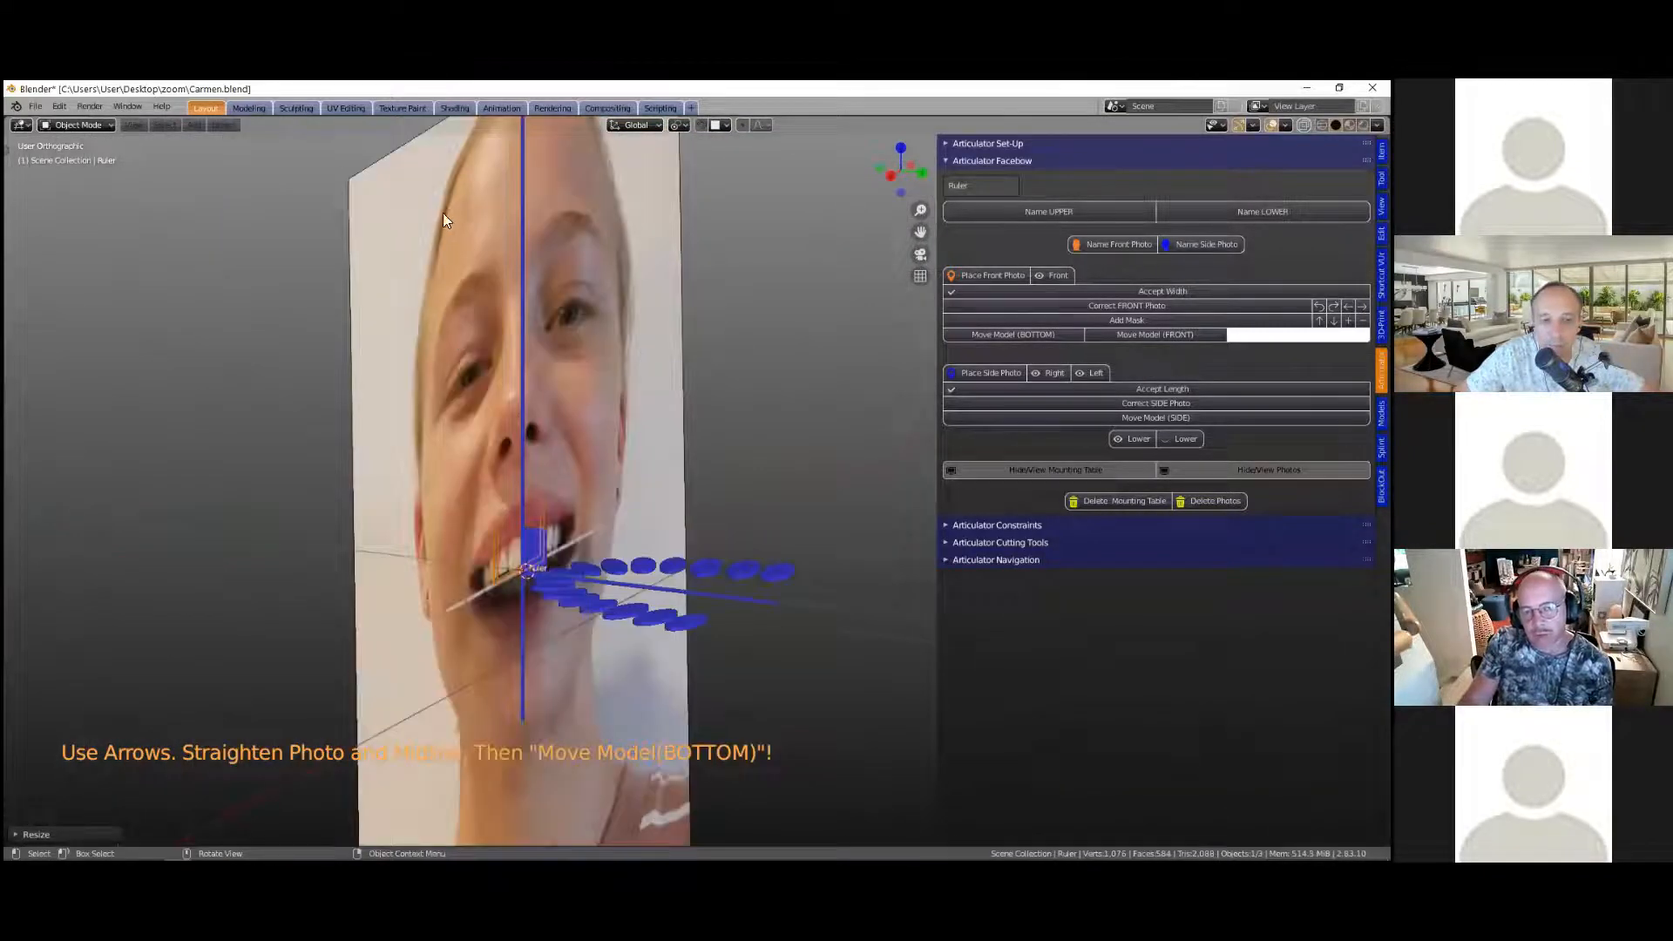
pyautogui.scroll(3, 419, 272)
pyautogui.scroll(-3, 387, 472)
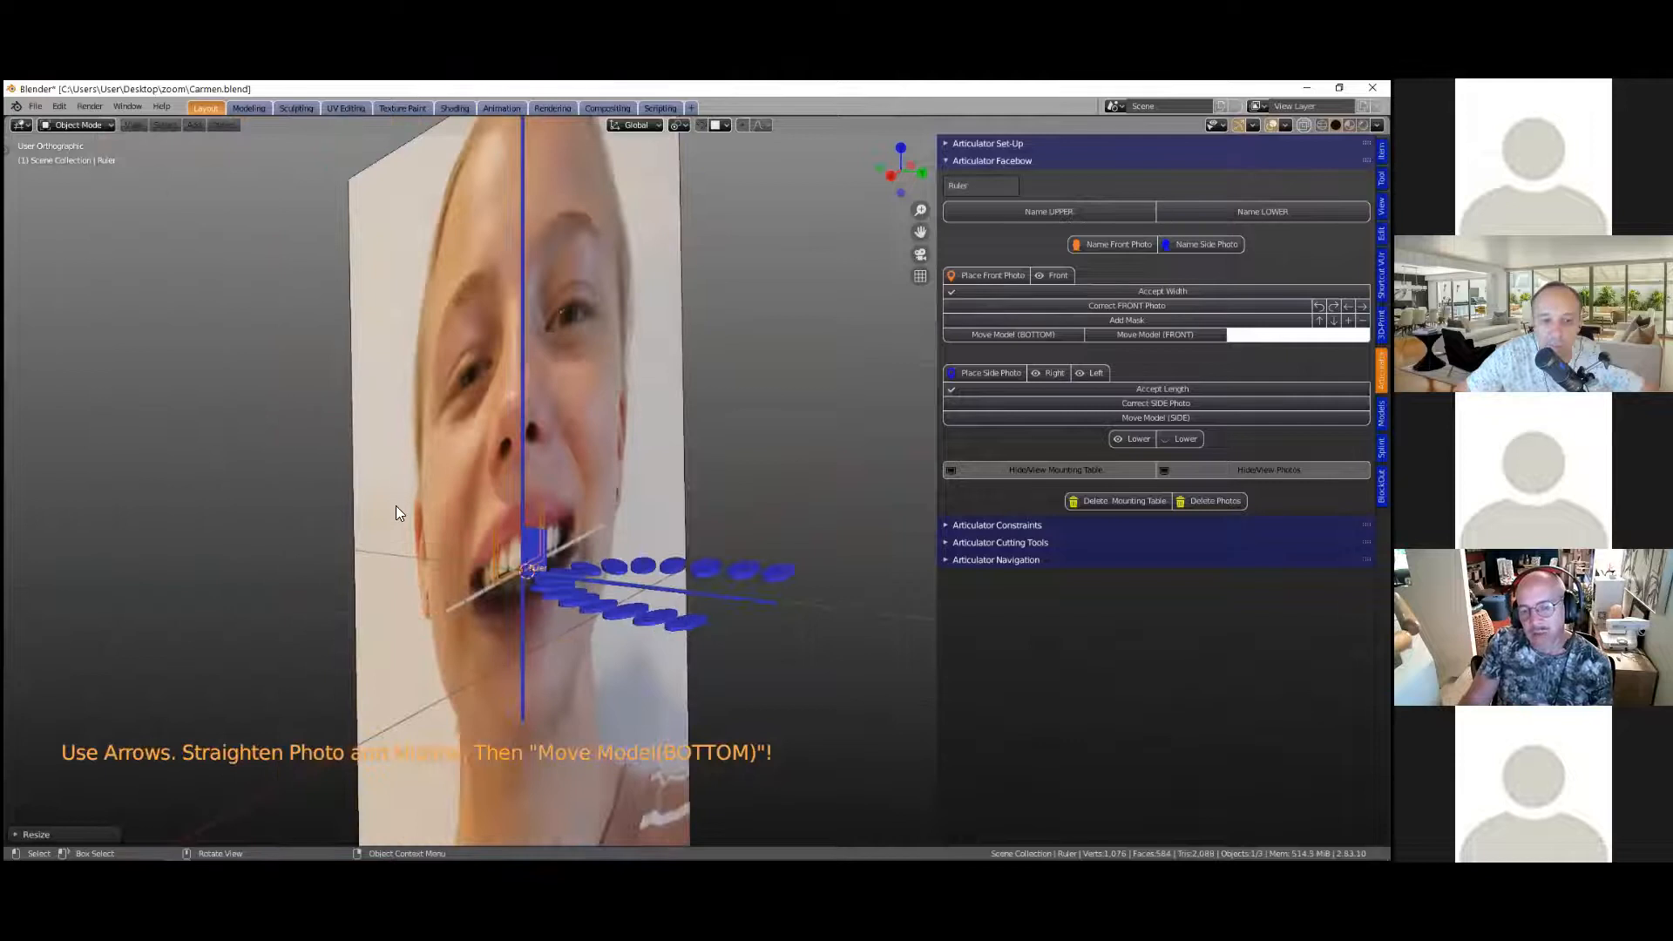
pyautogui.moveTo(308, 542); pyautogui.dragTo(807, 426, button='middle')
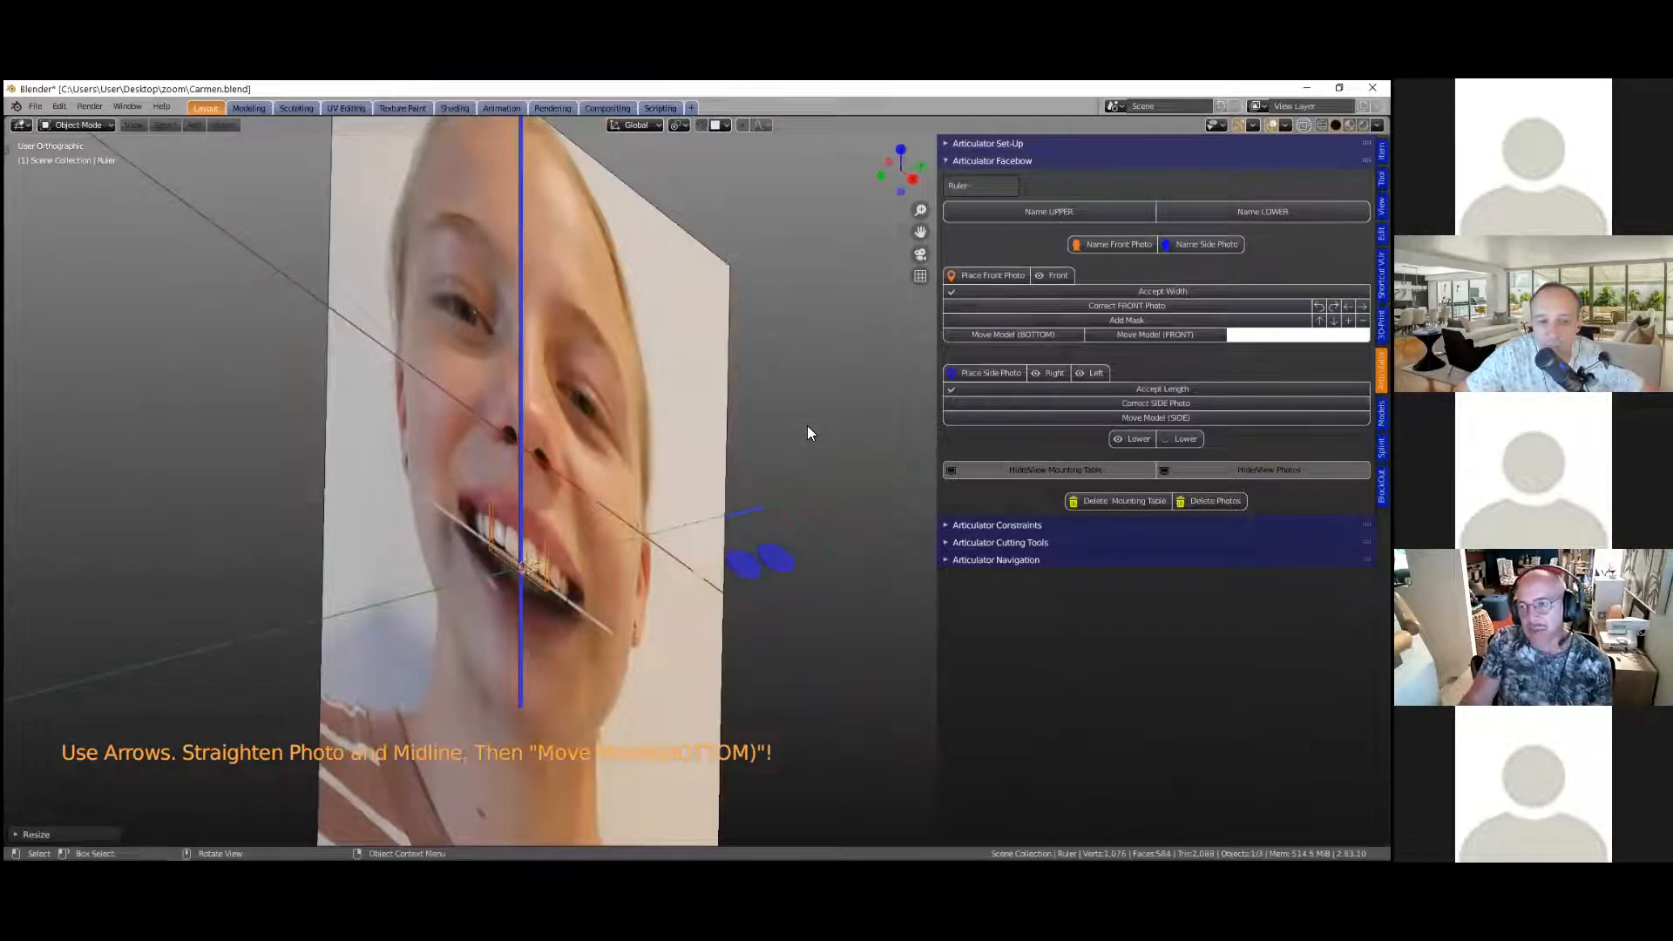
pyautogui.click(1058, 275)
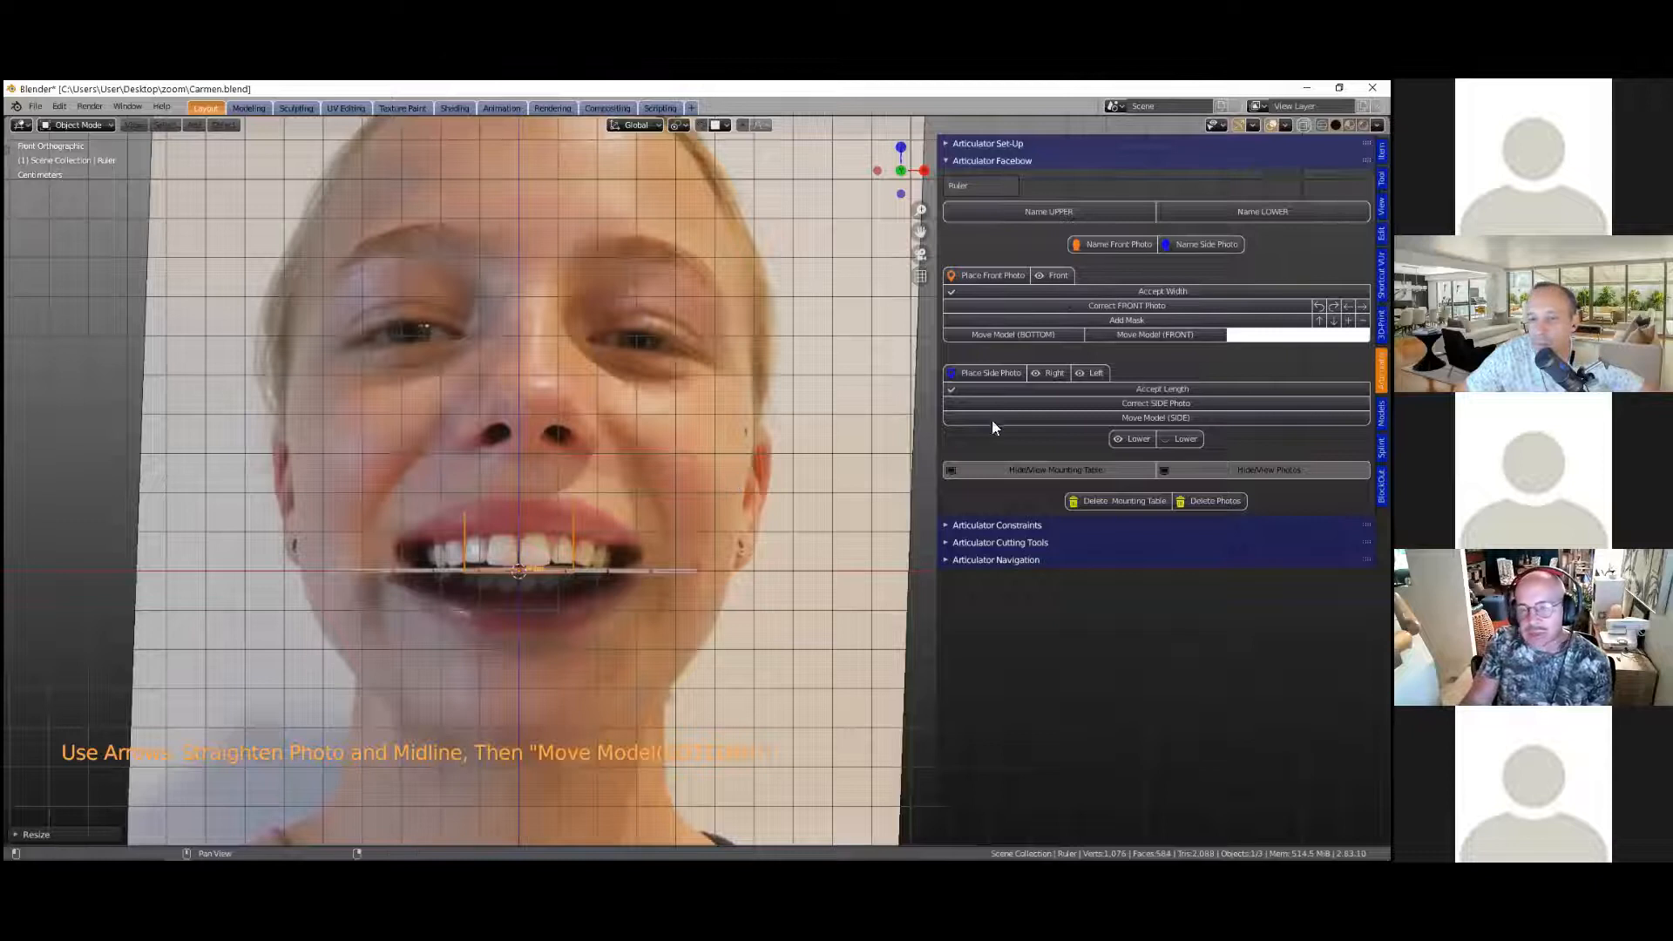
pyautogui.scroll(-1, 739, 466)
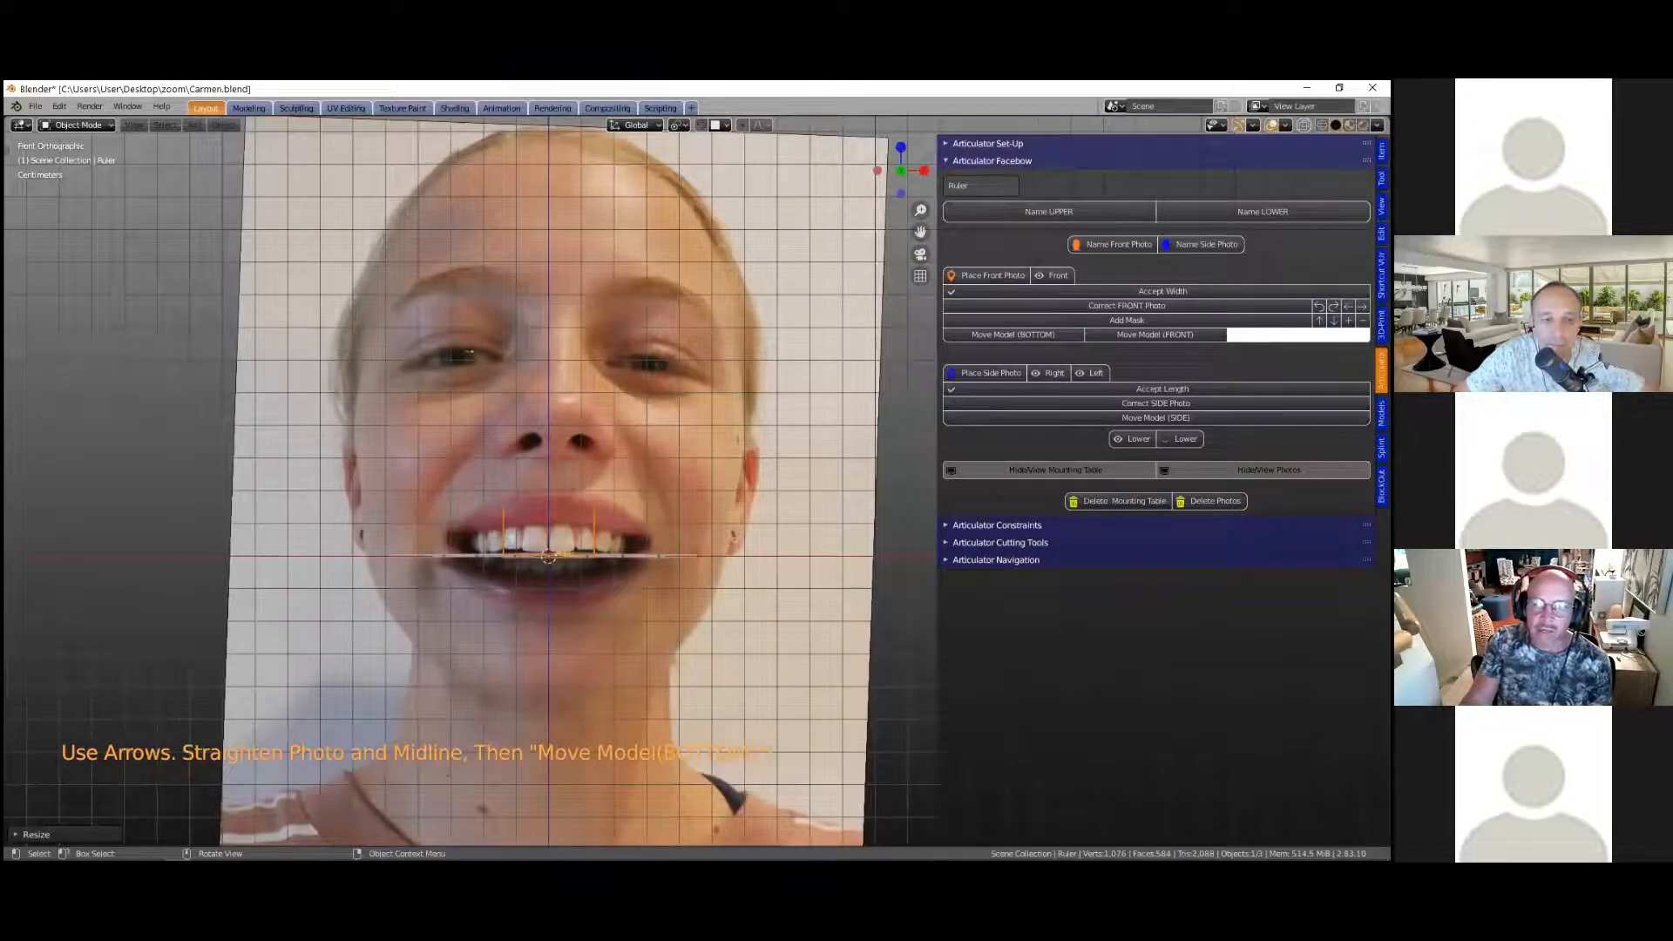
pyautogui.scroll(-1, 697, 467)
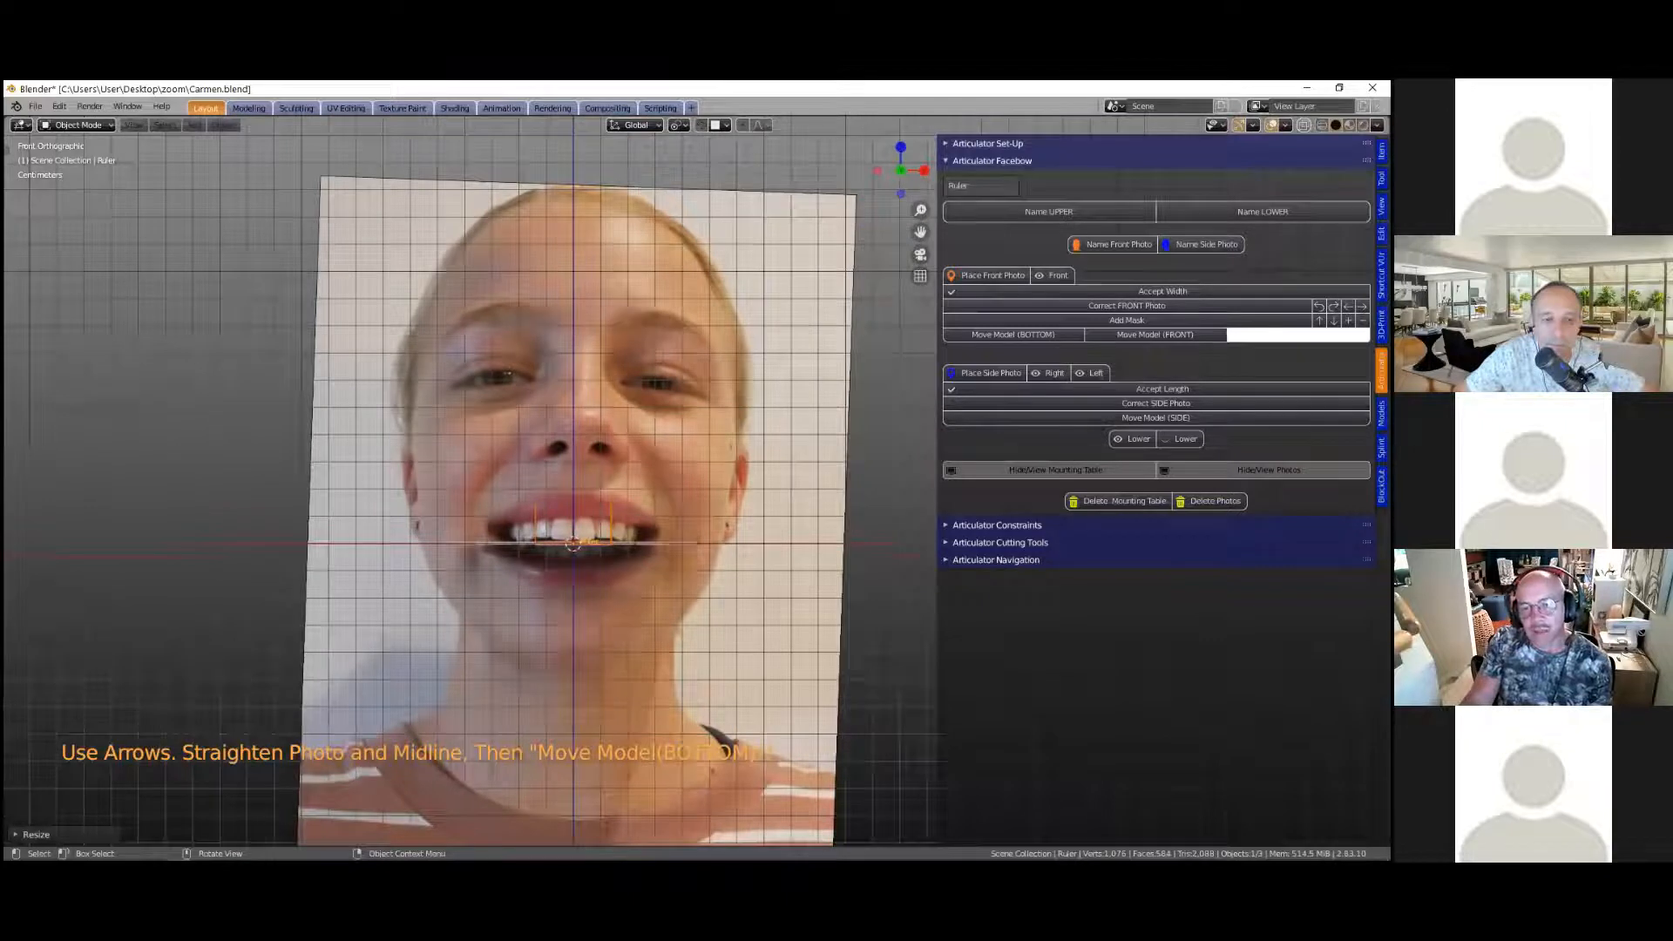
# Step: Rotate the front photo counterclockwise in small increments until its edges are upright and the eyes are level
pyautogui.click(1318, 306)
pyautogui.click(1319, 306)
pyautogui.click(1318, 306)
pyautogui.click(1319, 306)
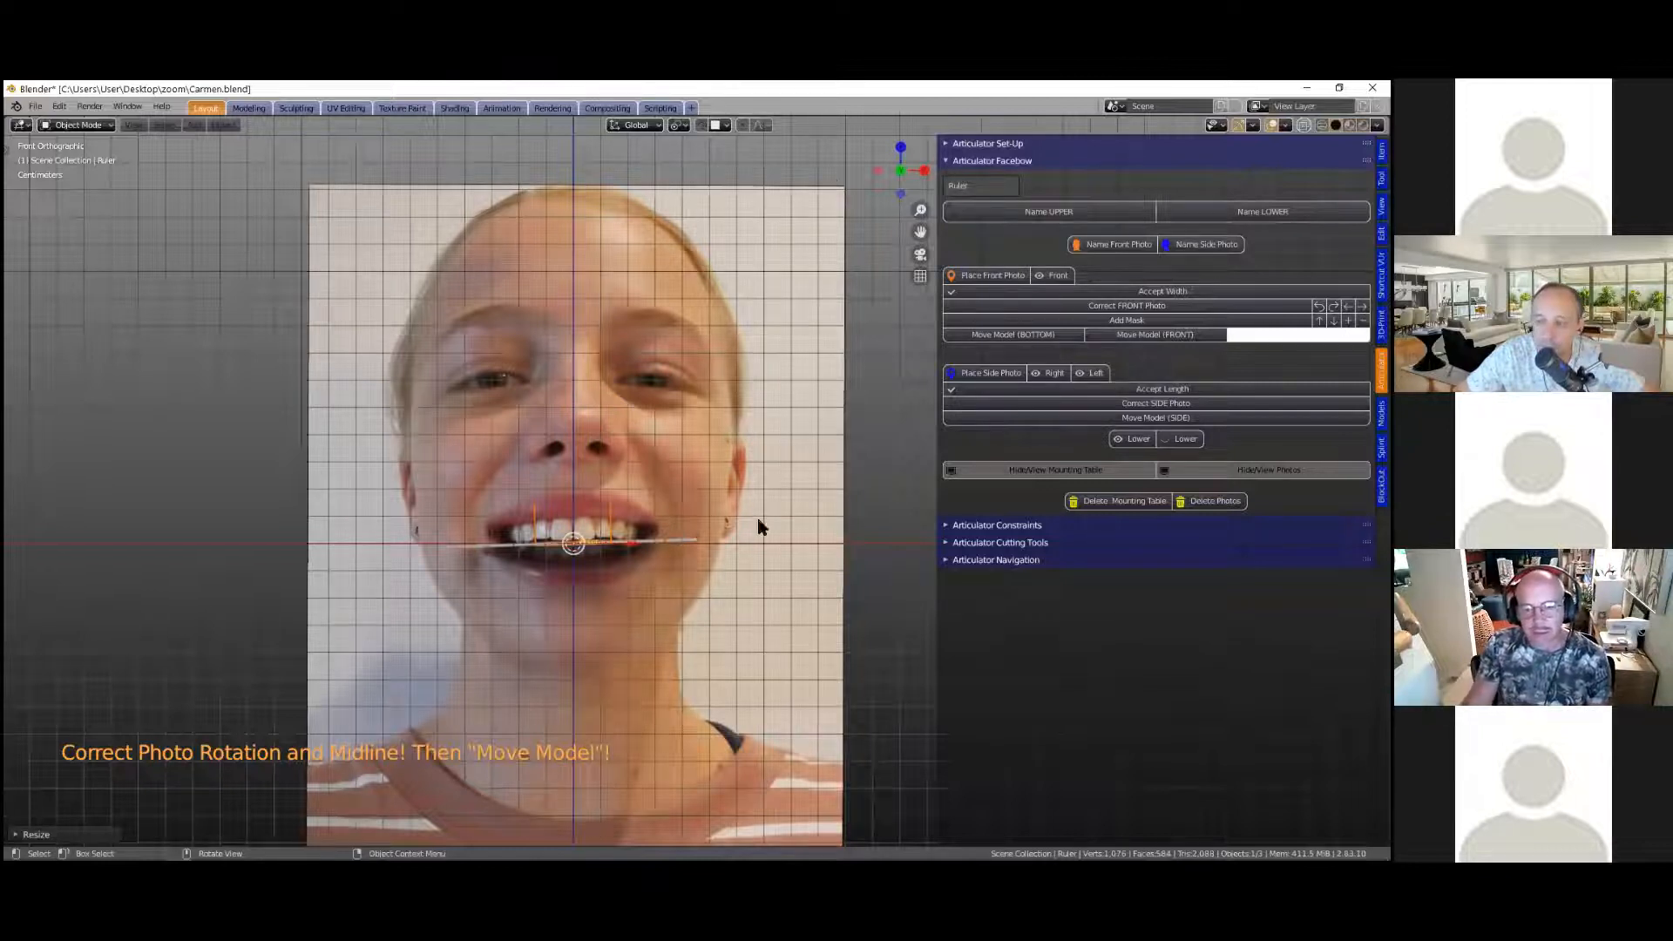
# Step: Examine how the nose and upper central incisors line up with the vertical midline axis on the straightened photo
pyautogui.scroll(3, 758, 529)
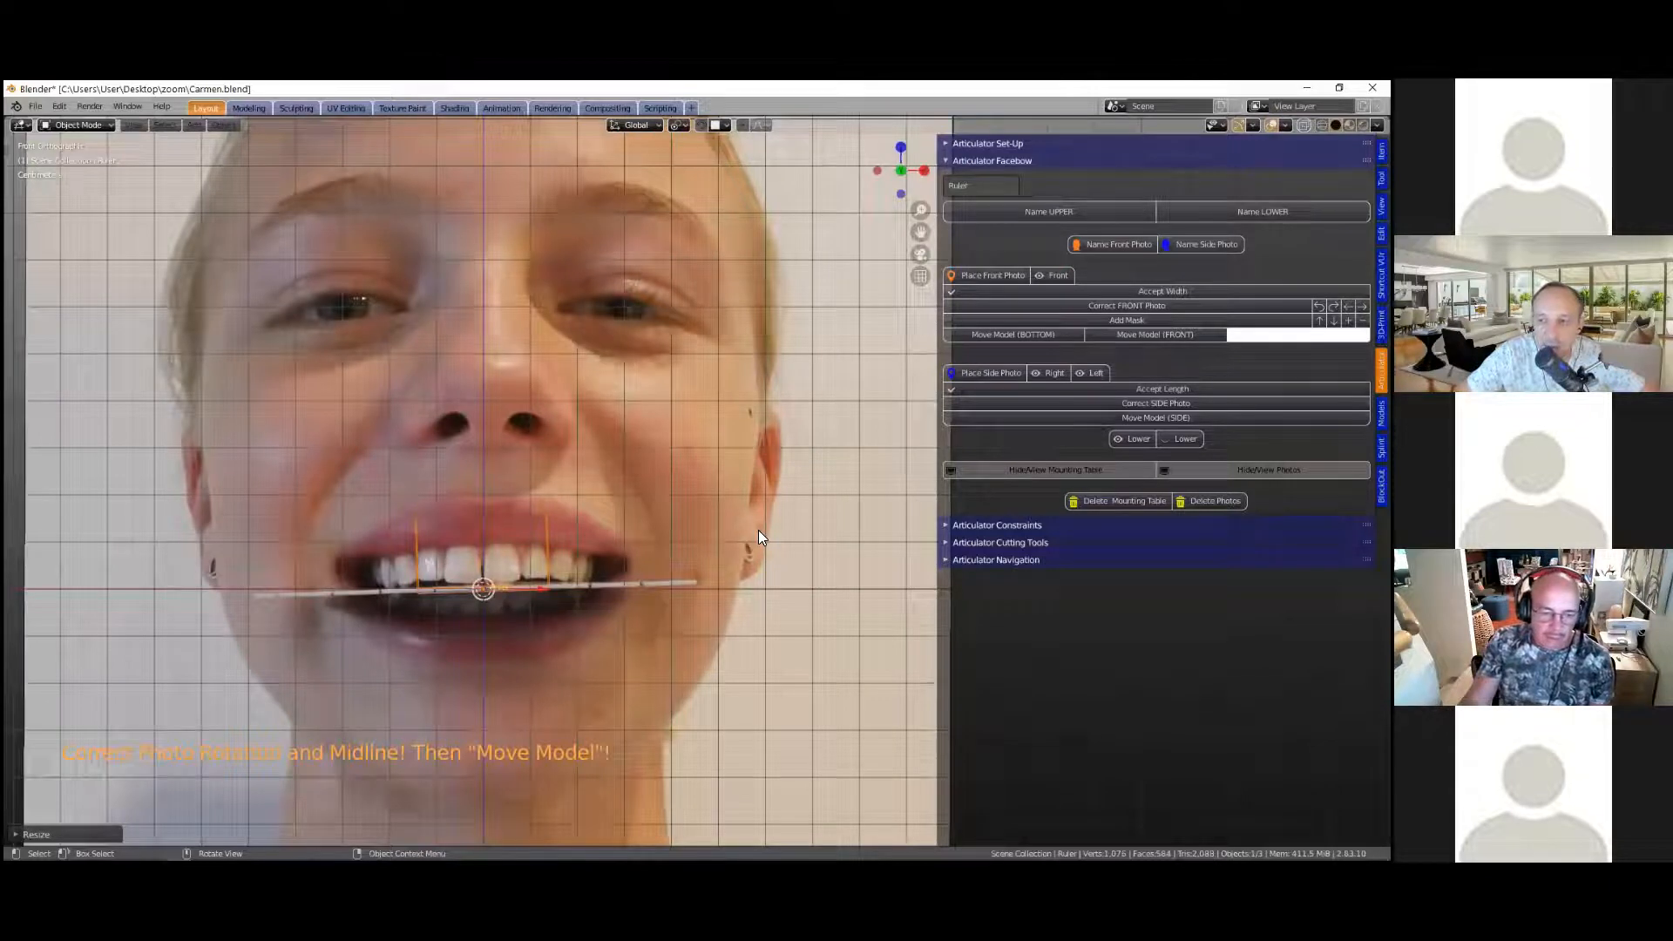
pyautogui.scroll(1, 758, 531)
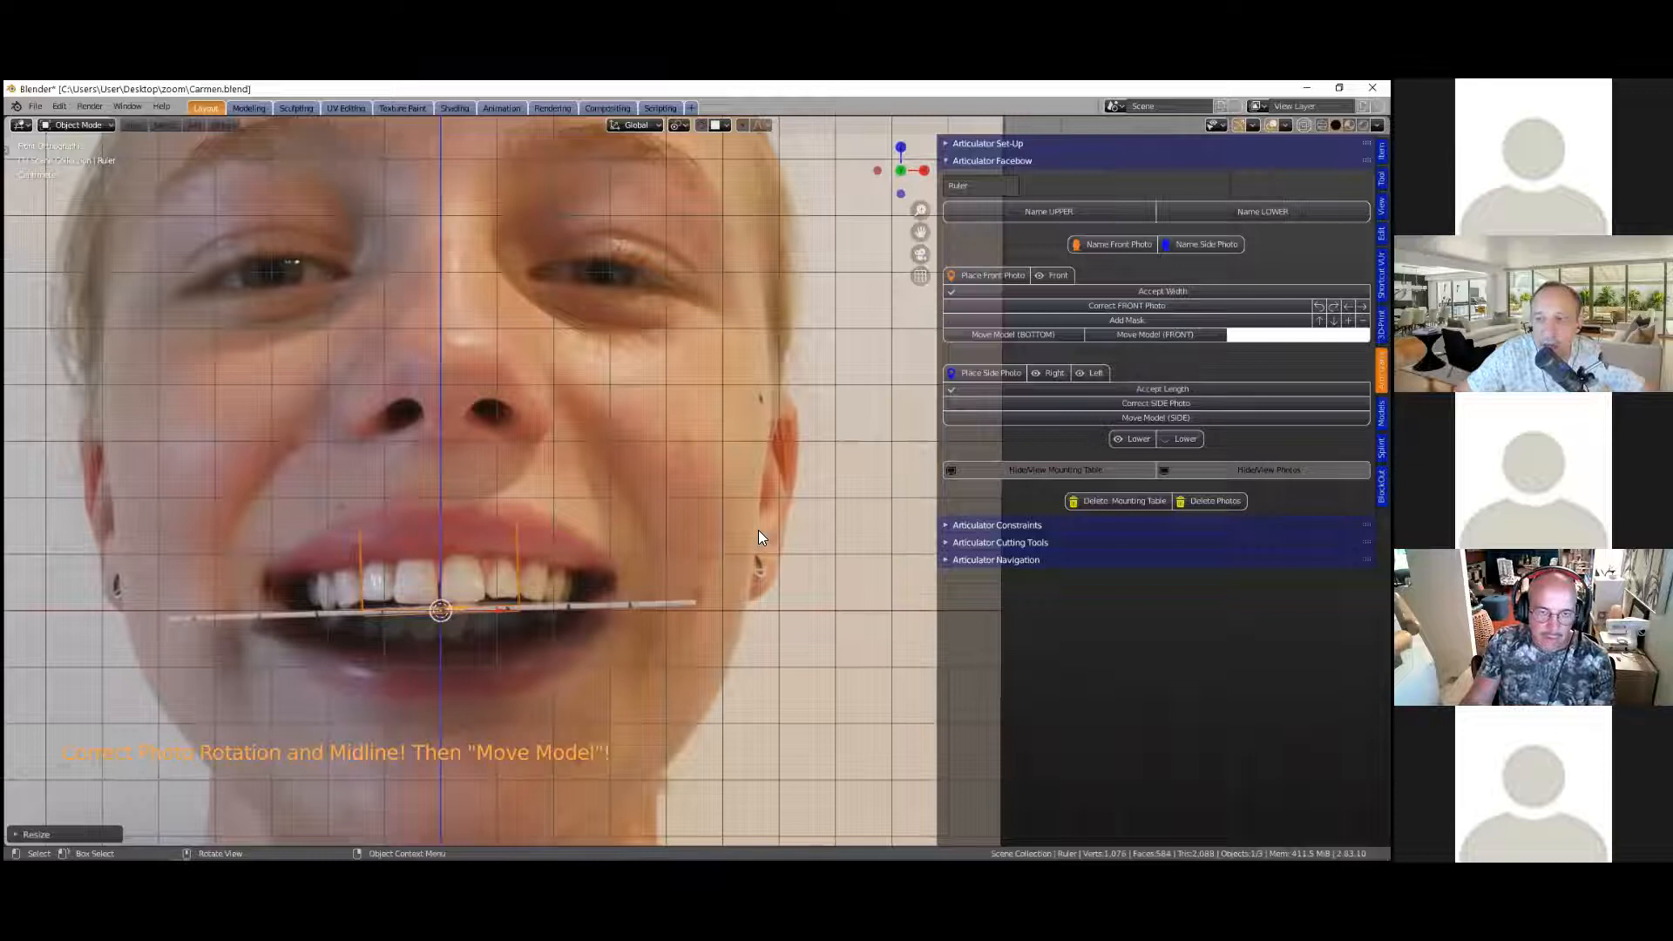
pyautogui.scroll(1, 758, 534)
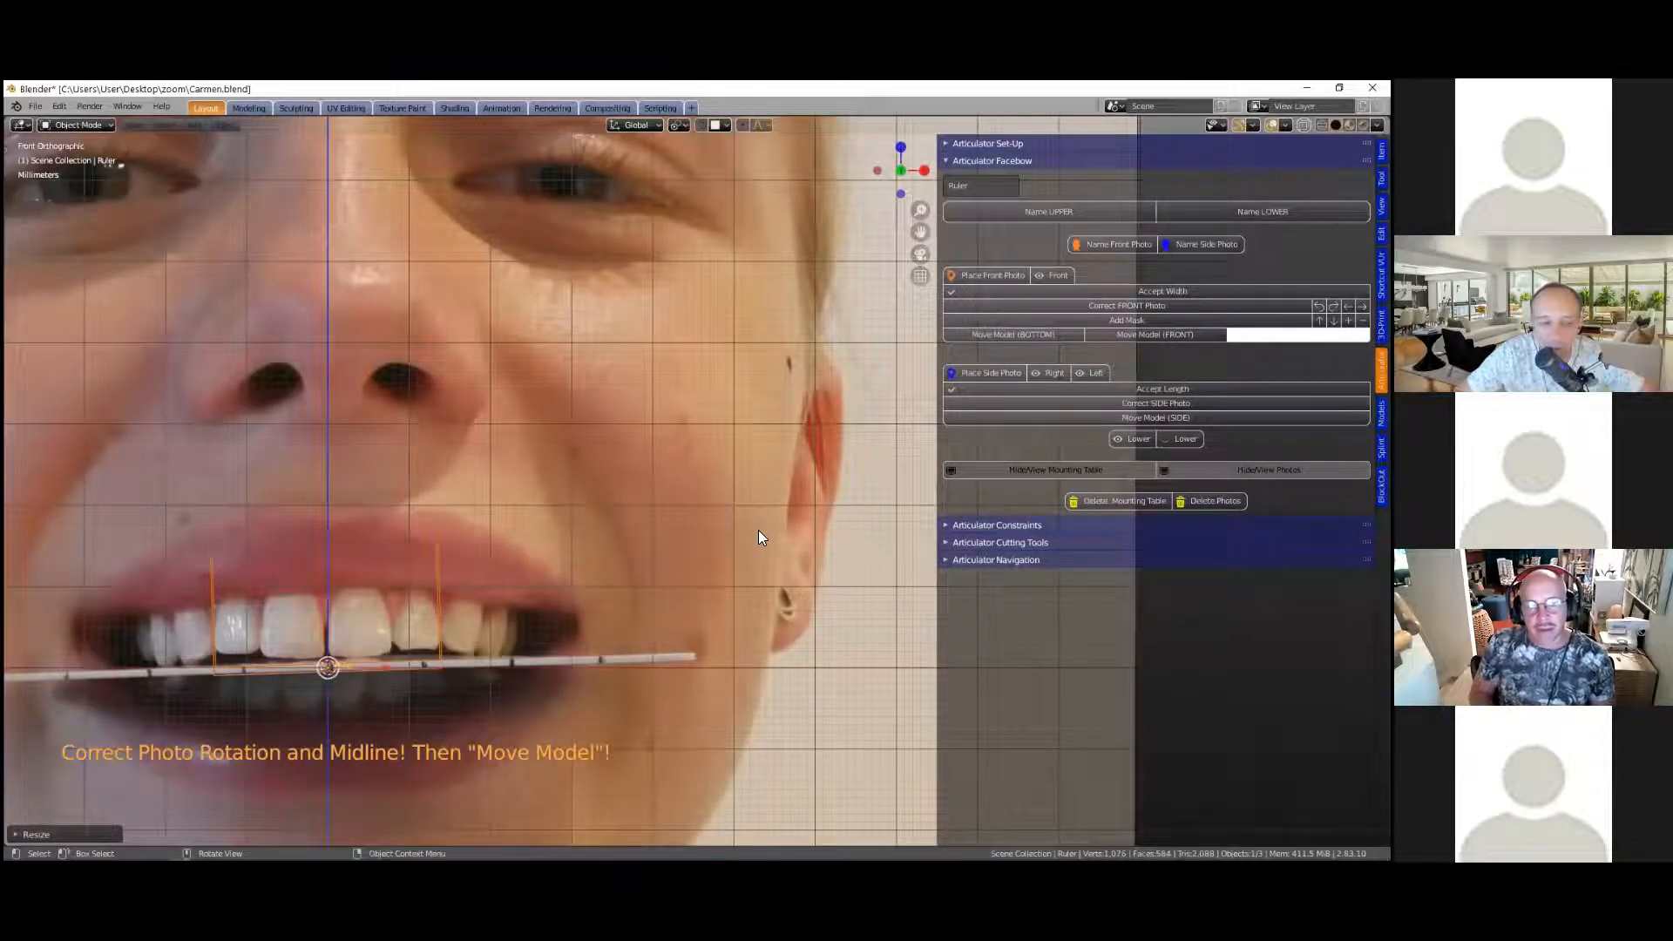
pyautogui.scroll(-1, 758, 531)
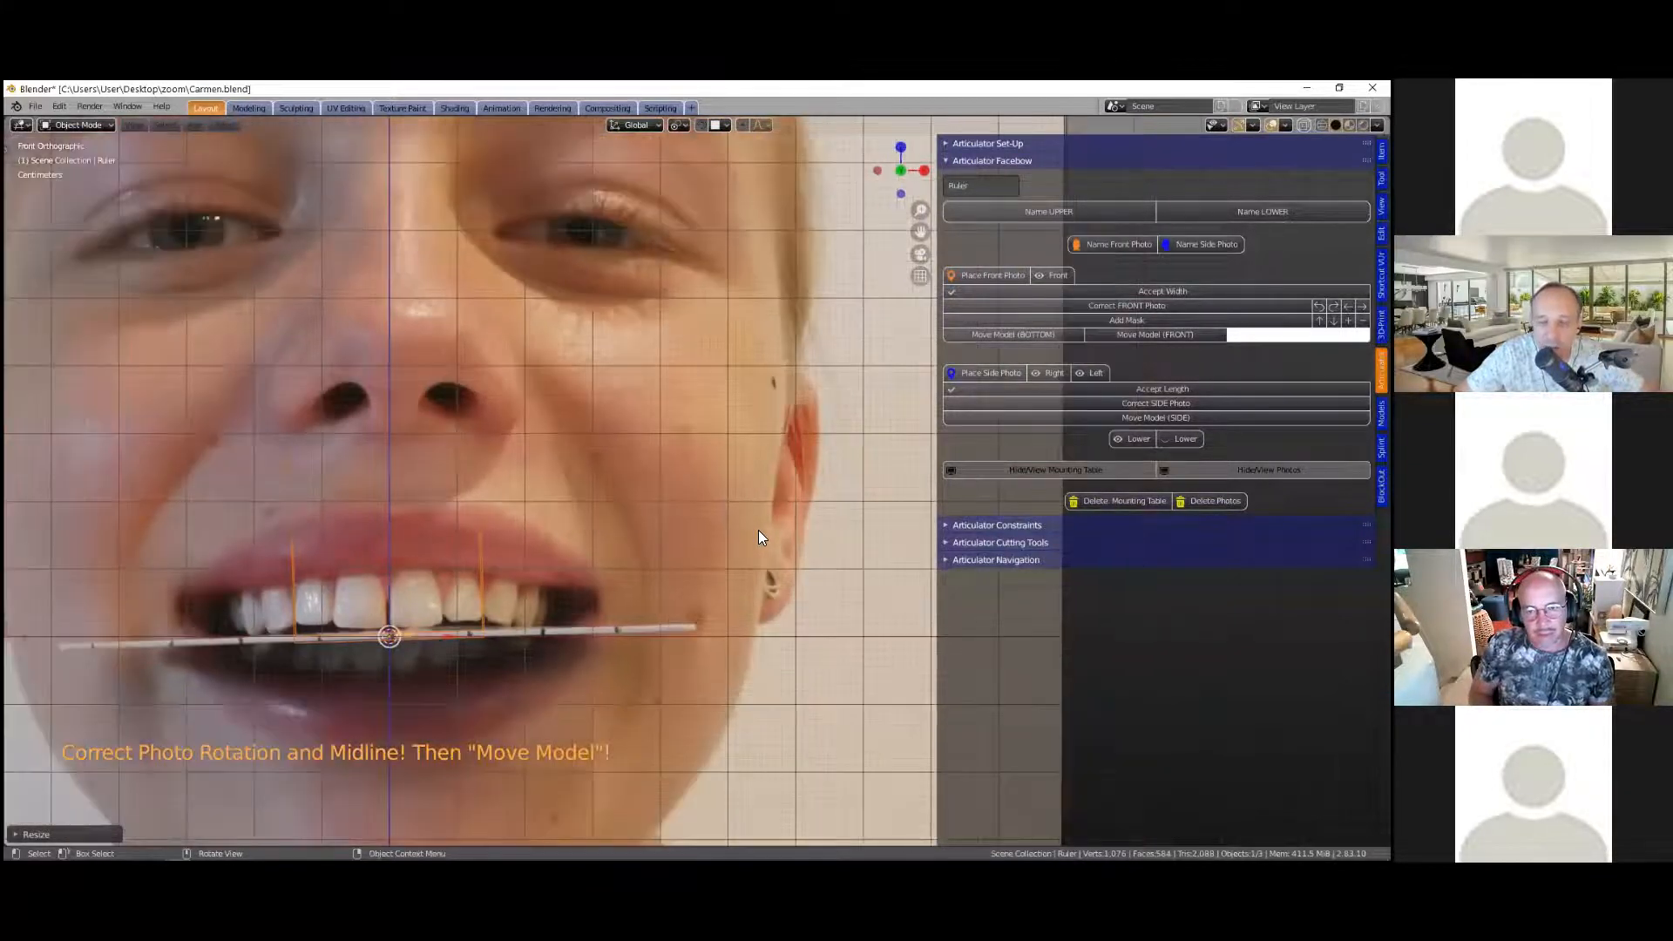
pyautogui.scroll(-1, 758, 532)
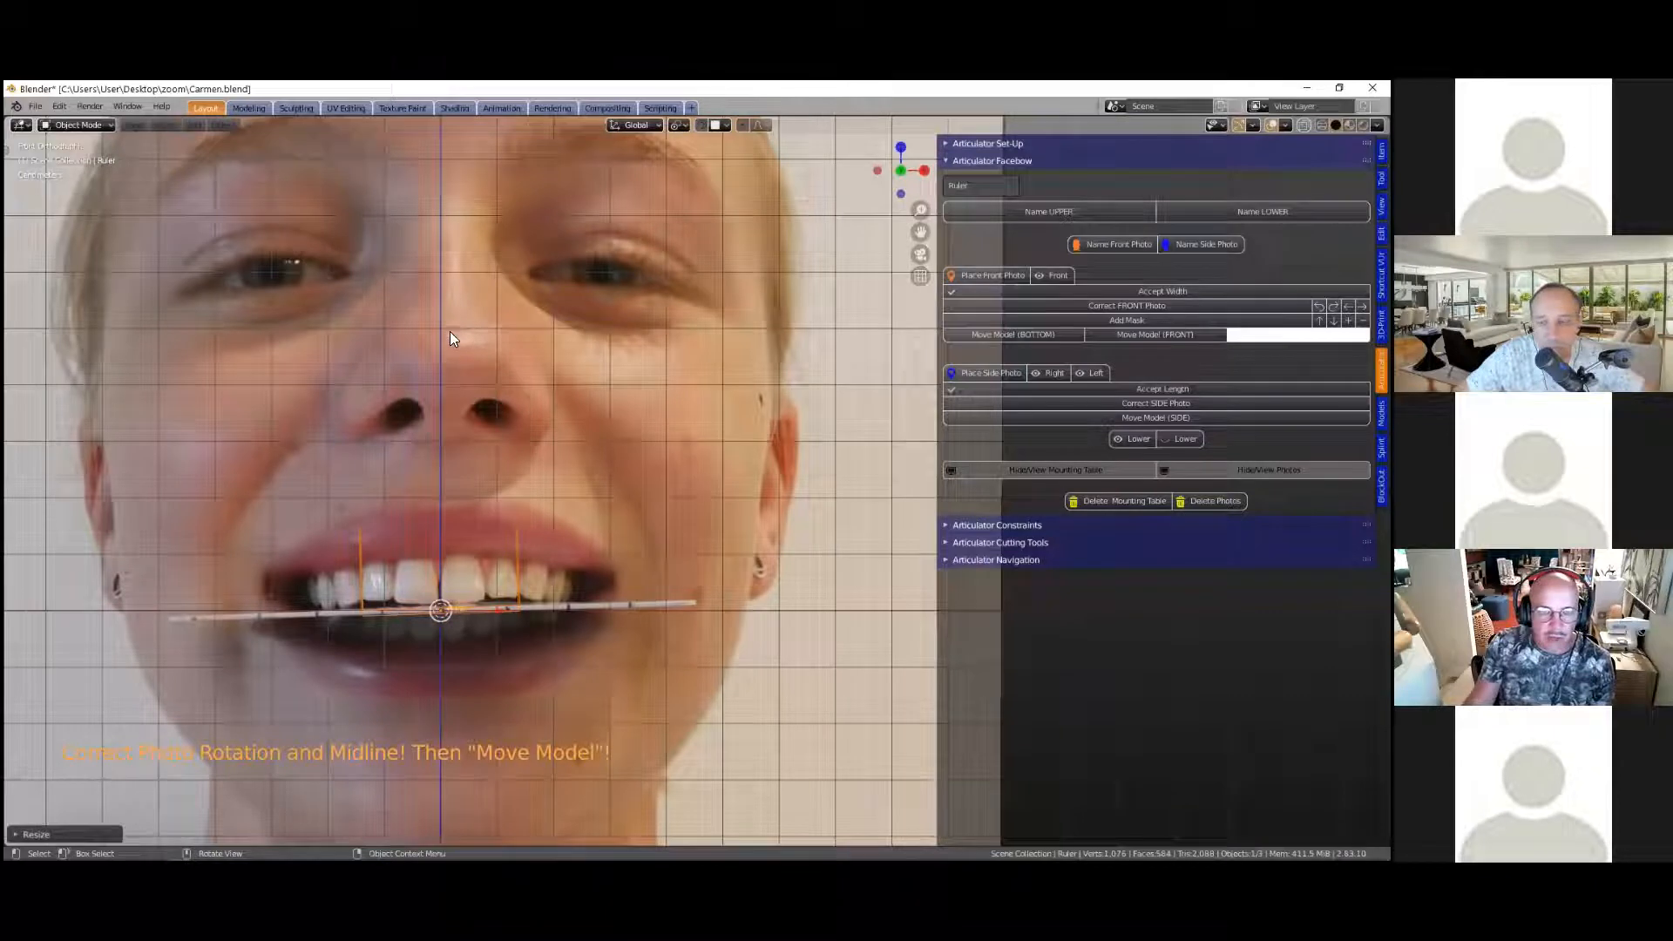
pyautogui.scroll(-1, 450, 331)
pyautogui.scroll(1, 389, 433)
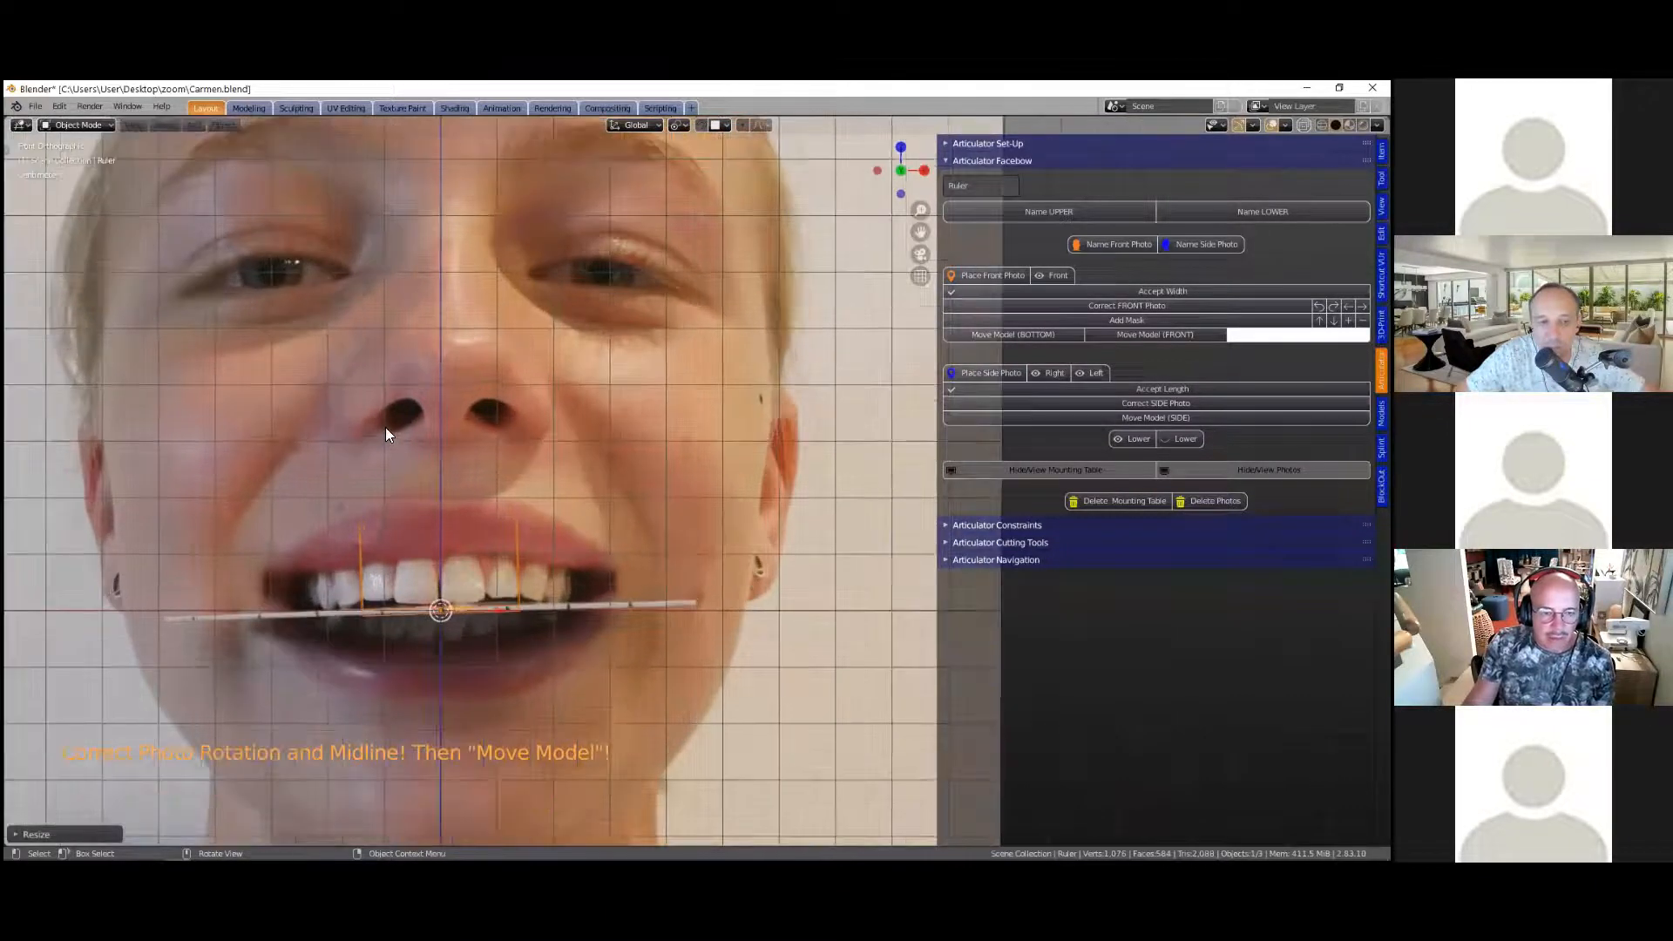
pyautogui.scroll(1, 397, 497)
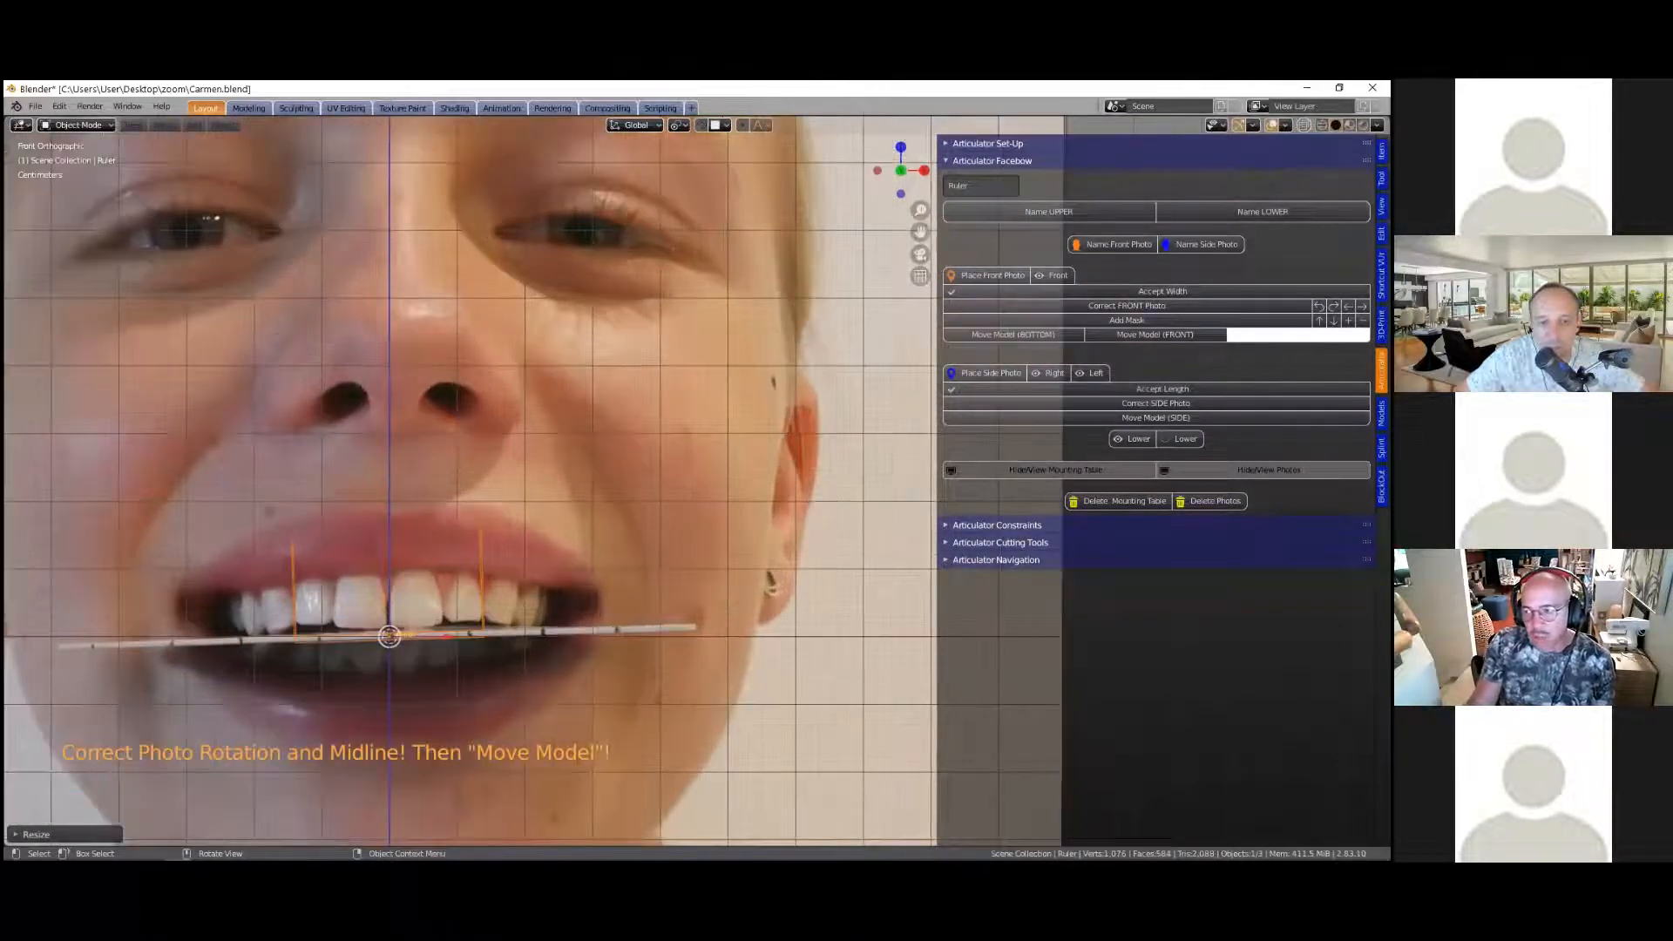
# Step: Try nudging the front photo sideways against the midline, and shift it back to its starting position
pyautogui.hotkey('shift', 'Left')
pyautogui.hotkey('shift', 'Left')
pyautogui.hotkey('shift', 'Left')
pyautogui.hotkey('shift', 'Left')
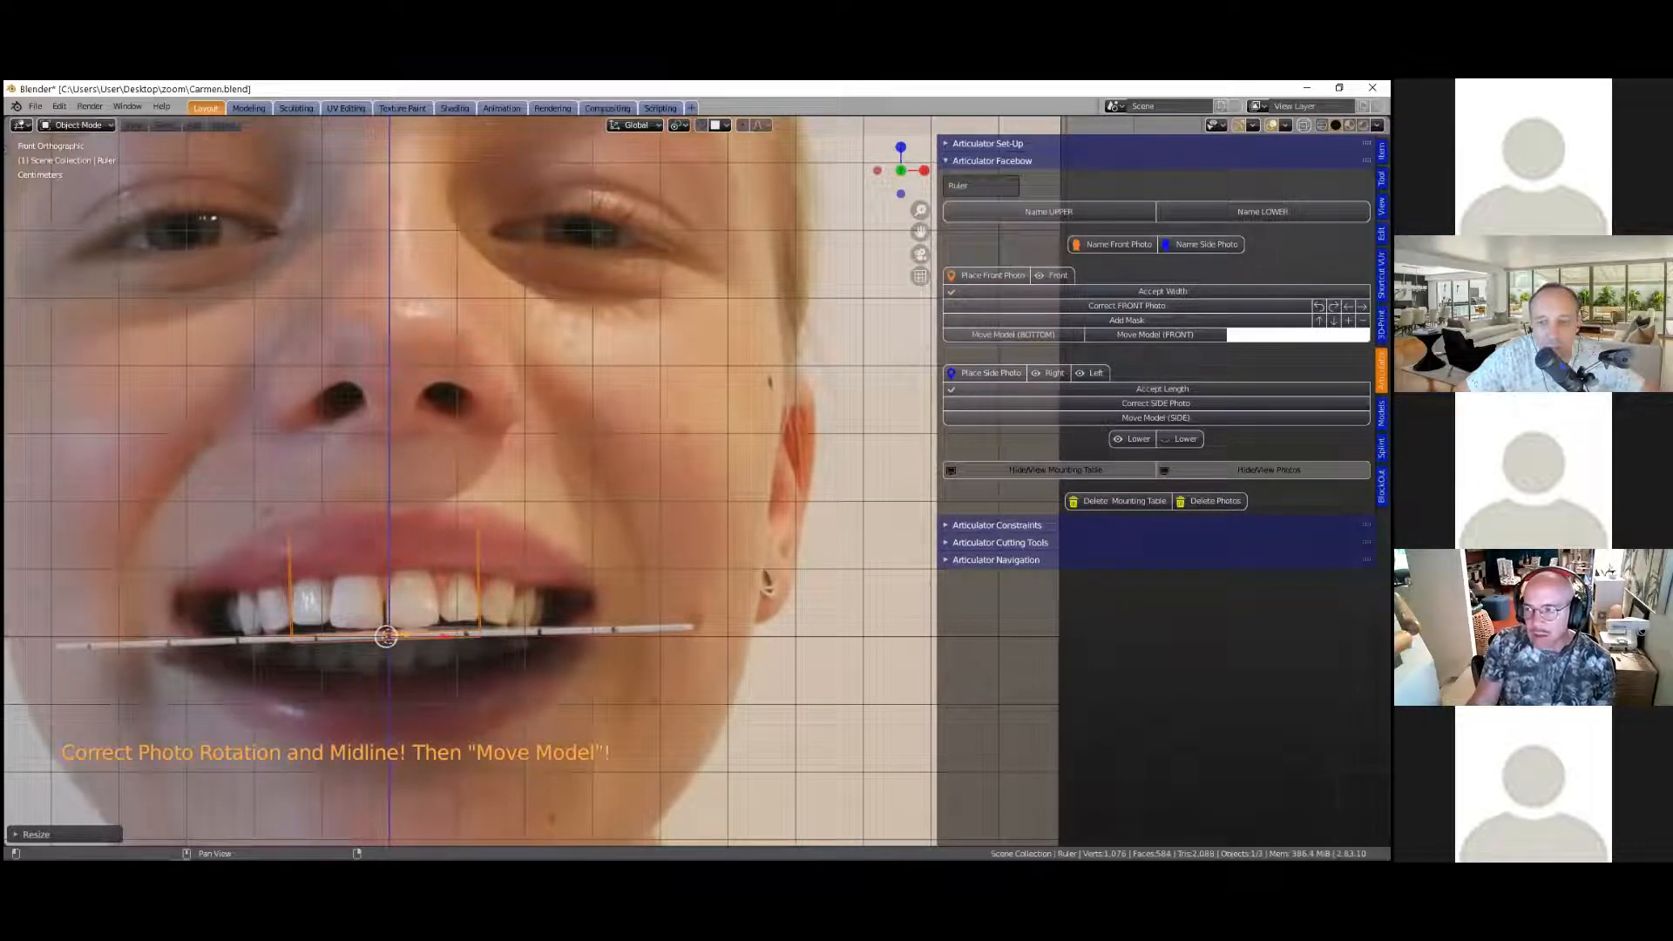
pyautogui.click(1361, 306)
pyautogui.click(1361, 306)
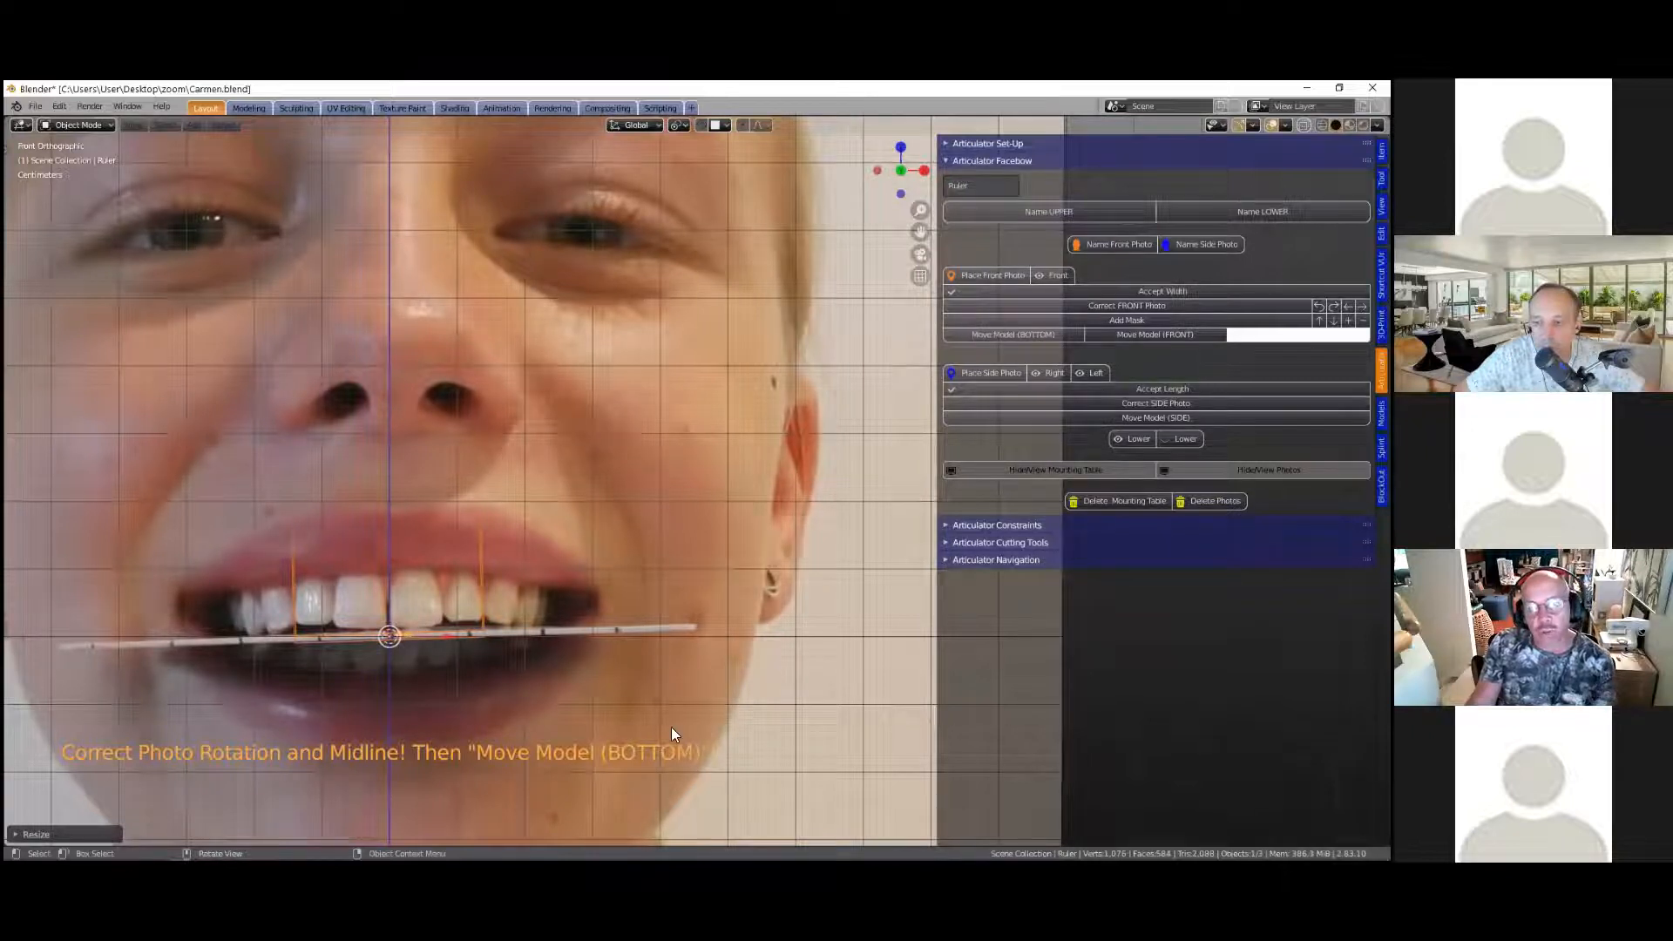
# Step: Add the face mask over the front photo and check its fit to the pupils, nose and midline
pyautogui.scroll(-2, 671, 729)
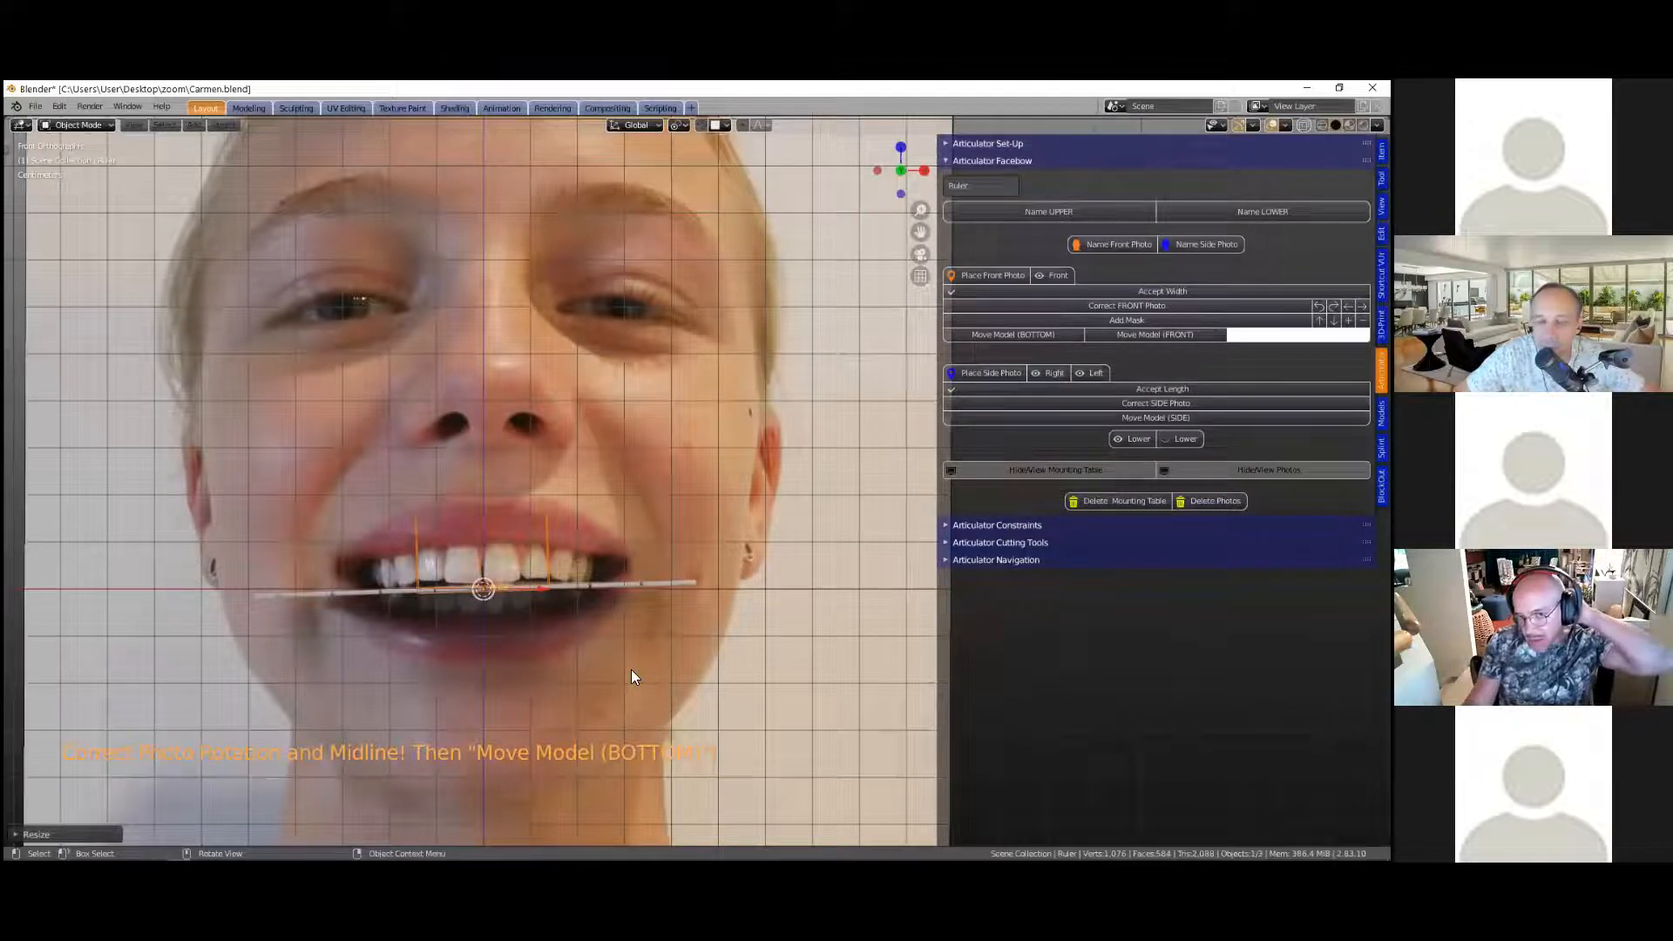
pyautogui.scroll(-1, 706, 544)
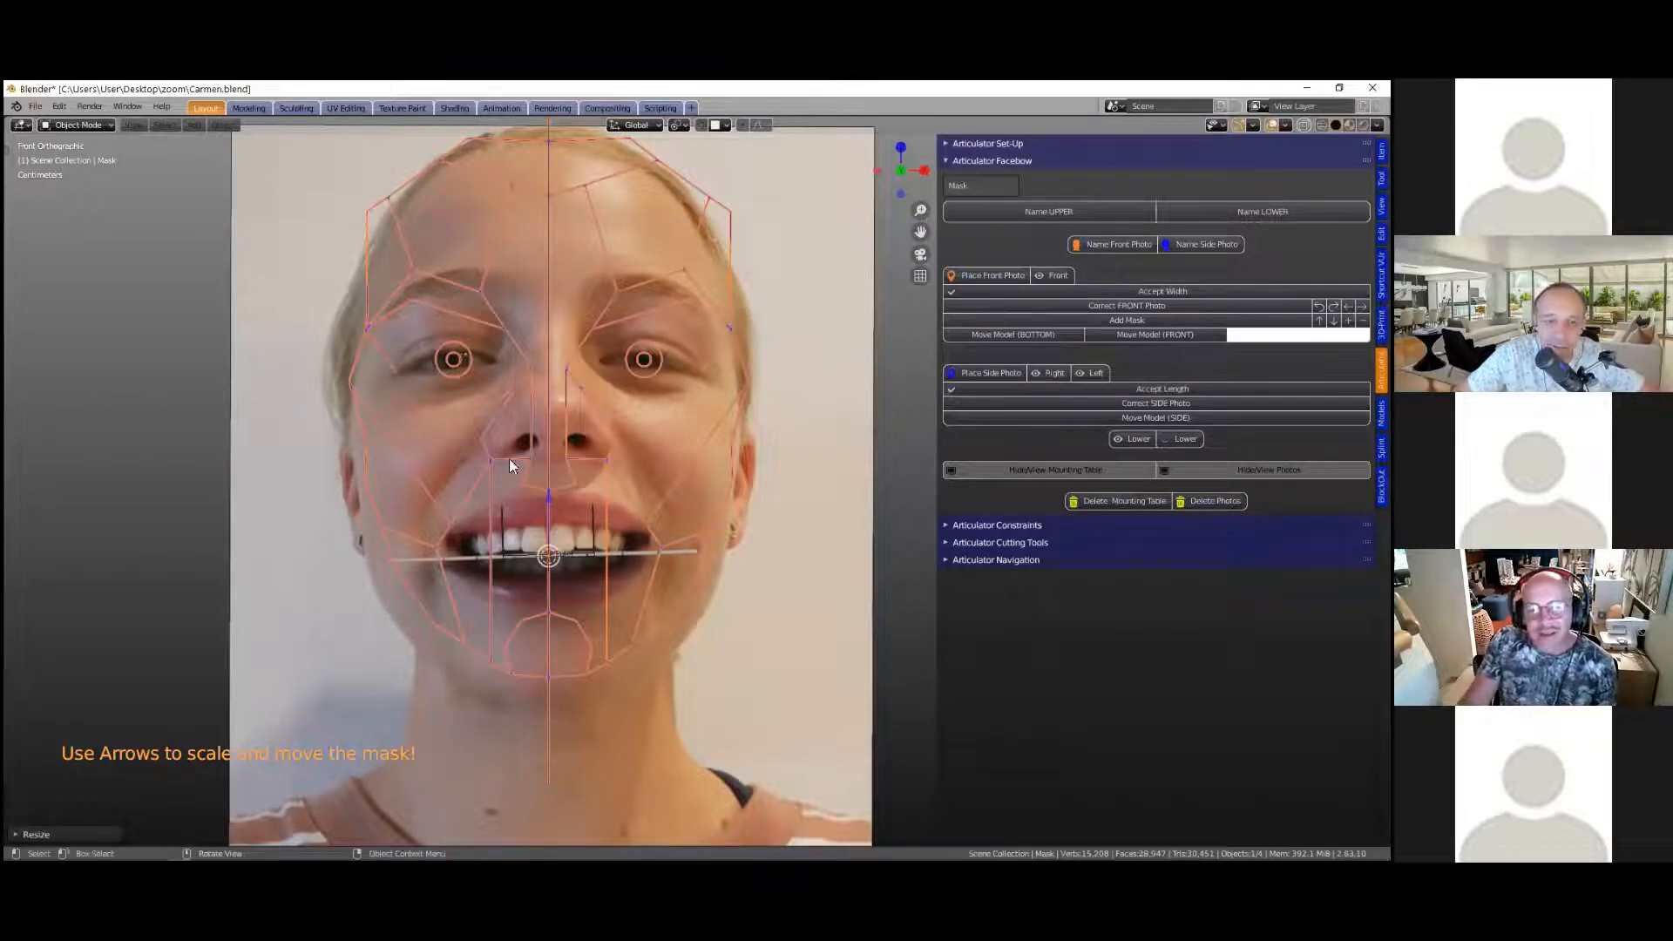
pyautogui.scroll(5, 460, 386)
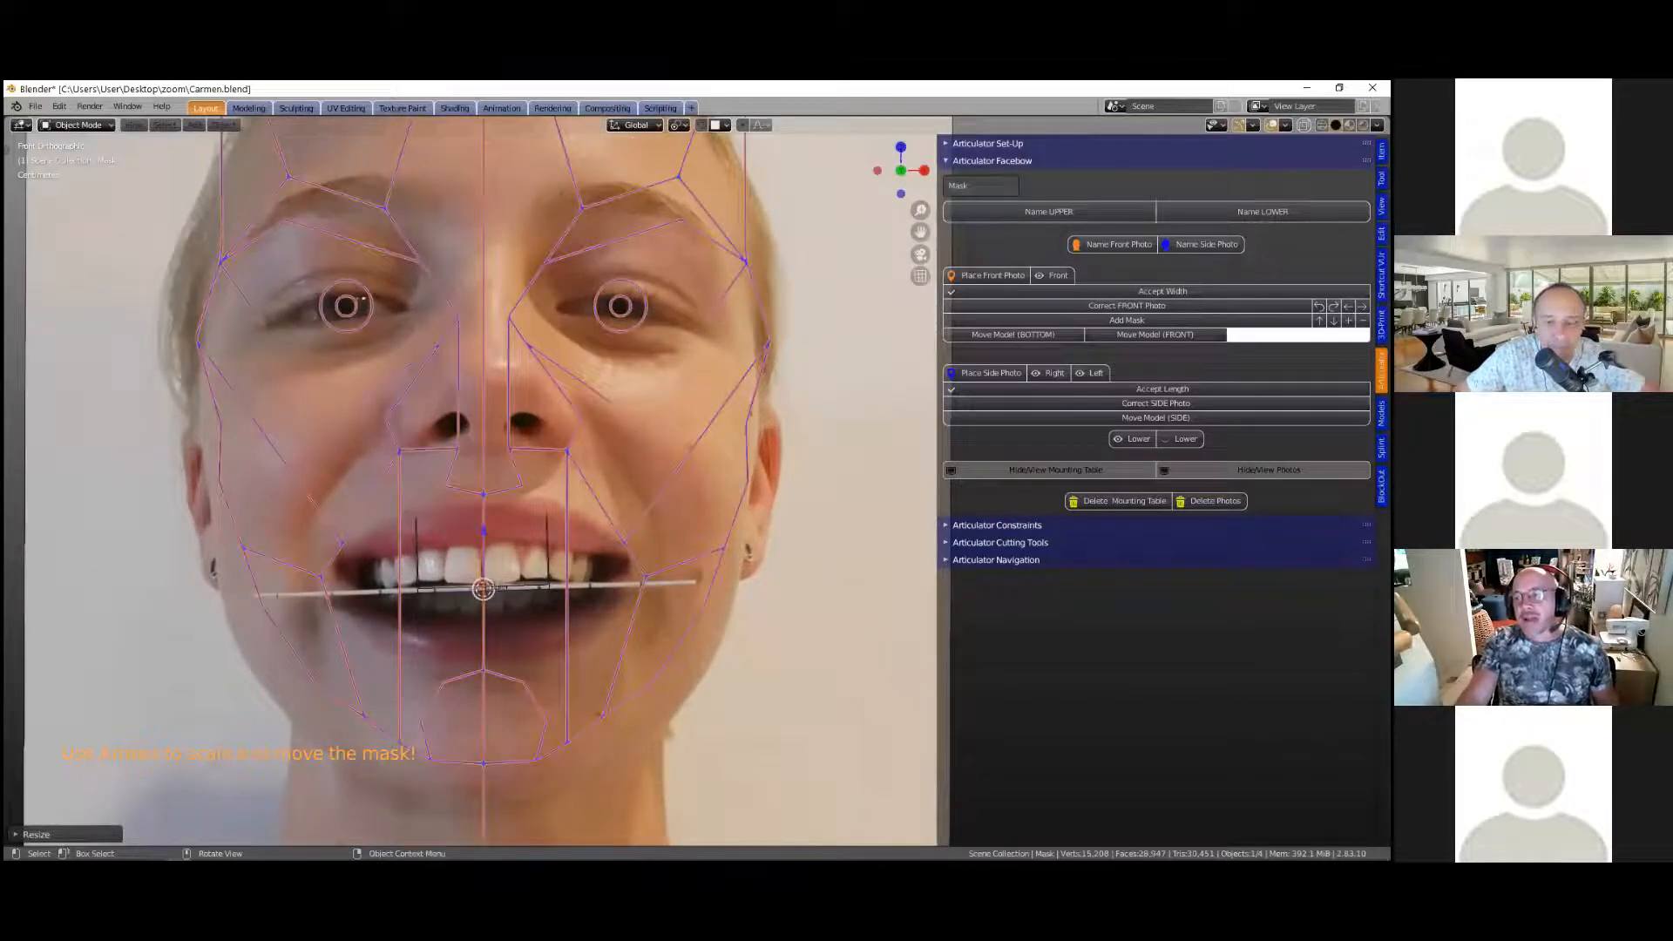
pyautogui.scroll(1, 460, 385)
pyautogui.scroll(-1, 460, 385)
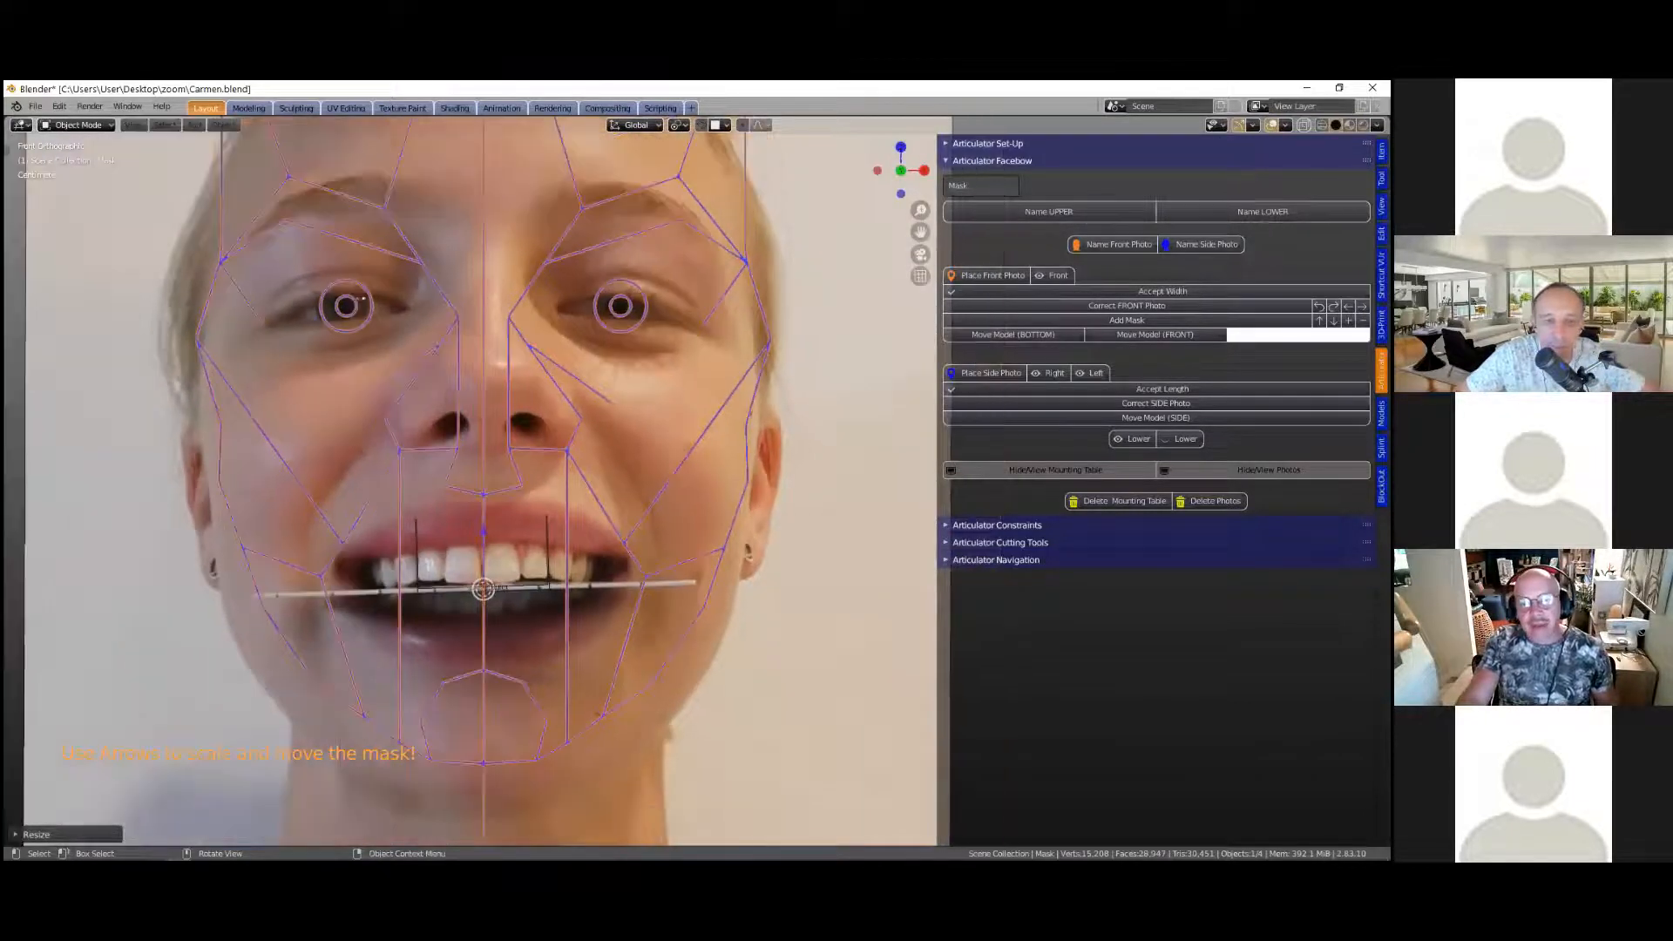
pyautogui.scroll(-1, 460, 385)
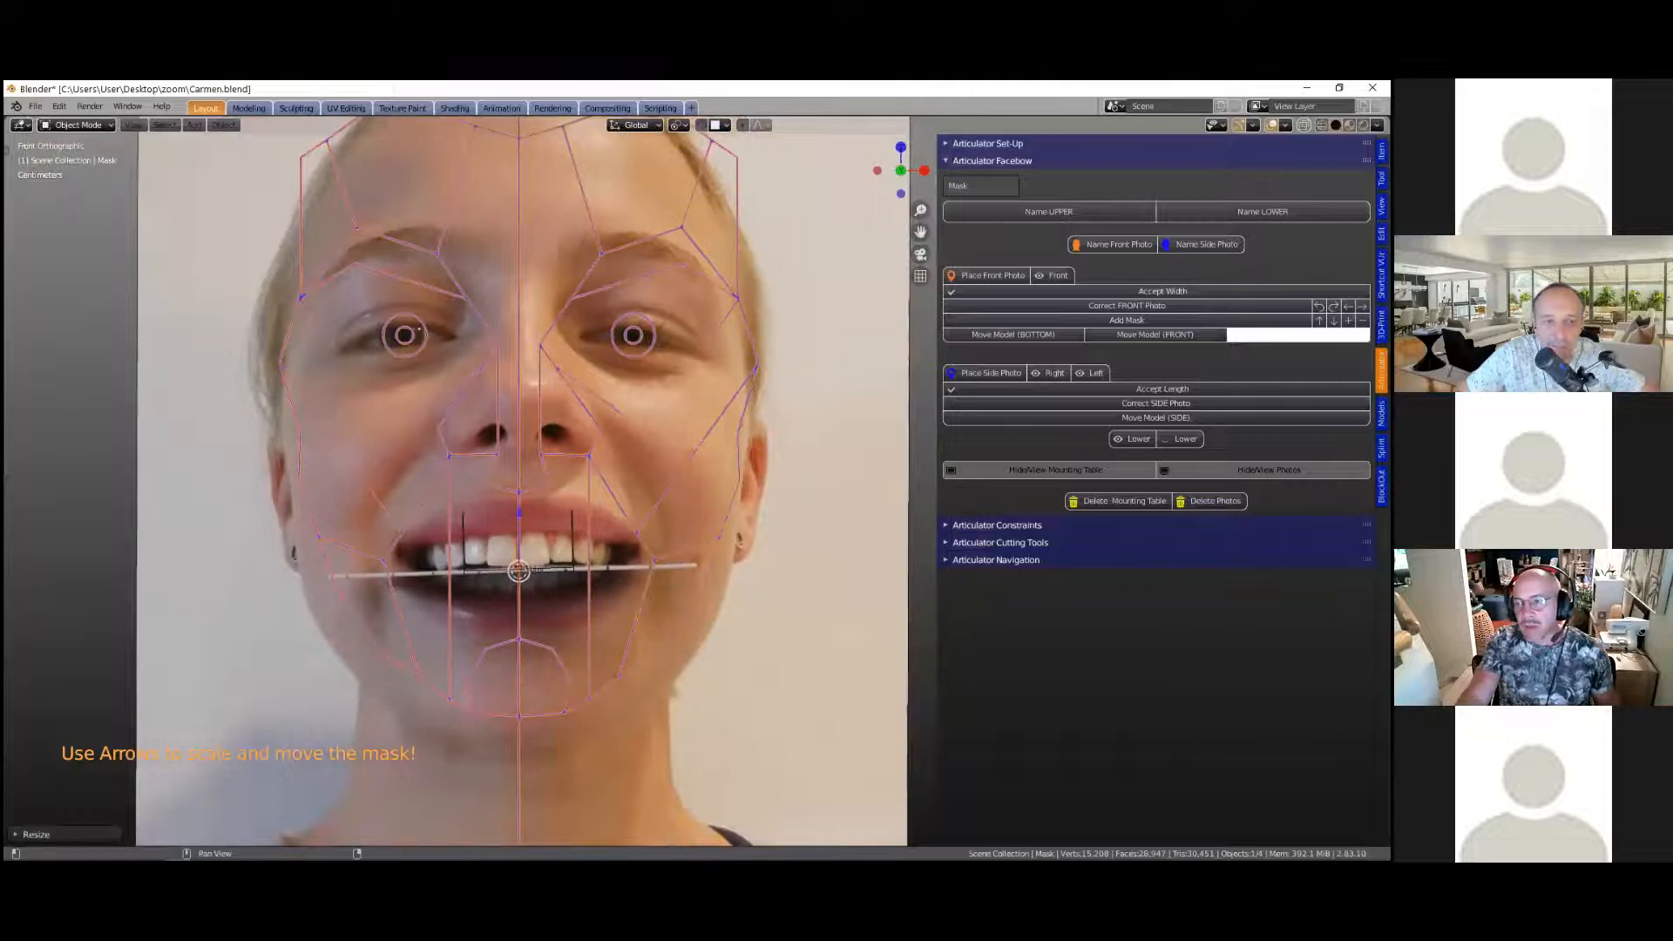
# Step: Try enlarging the face mask in small increments, and undo the last scaling steps
pyautogui.click(1349, 320)
pyautogui.click(1348, 320)
pyautogui.click(1348, 321)
pyautogui.click(1349, 320)
pyautogui.click(1348, 321)
pyautogui.click(1348, 320)
pyautogui.click(1348, 321)
pyautogui.click(1348, 321)
pyautogui.hotkey('ctrl', 'z')
pyautogui.hotkey('ctrl', 'z')
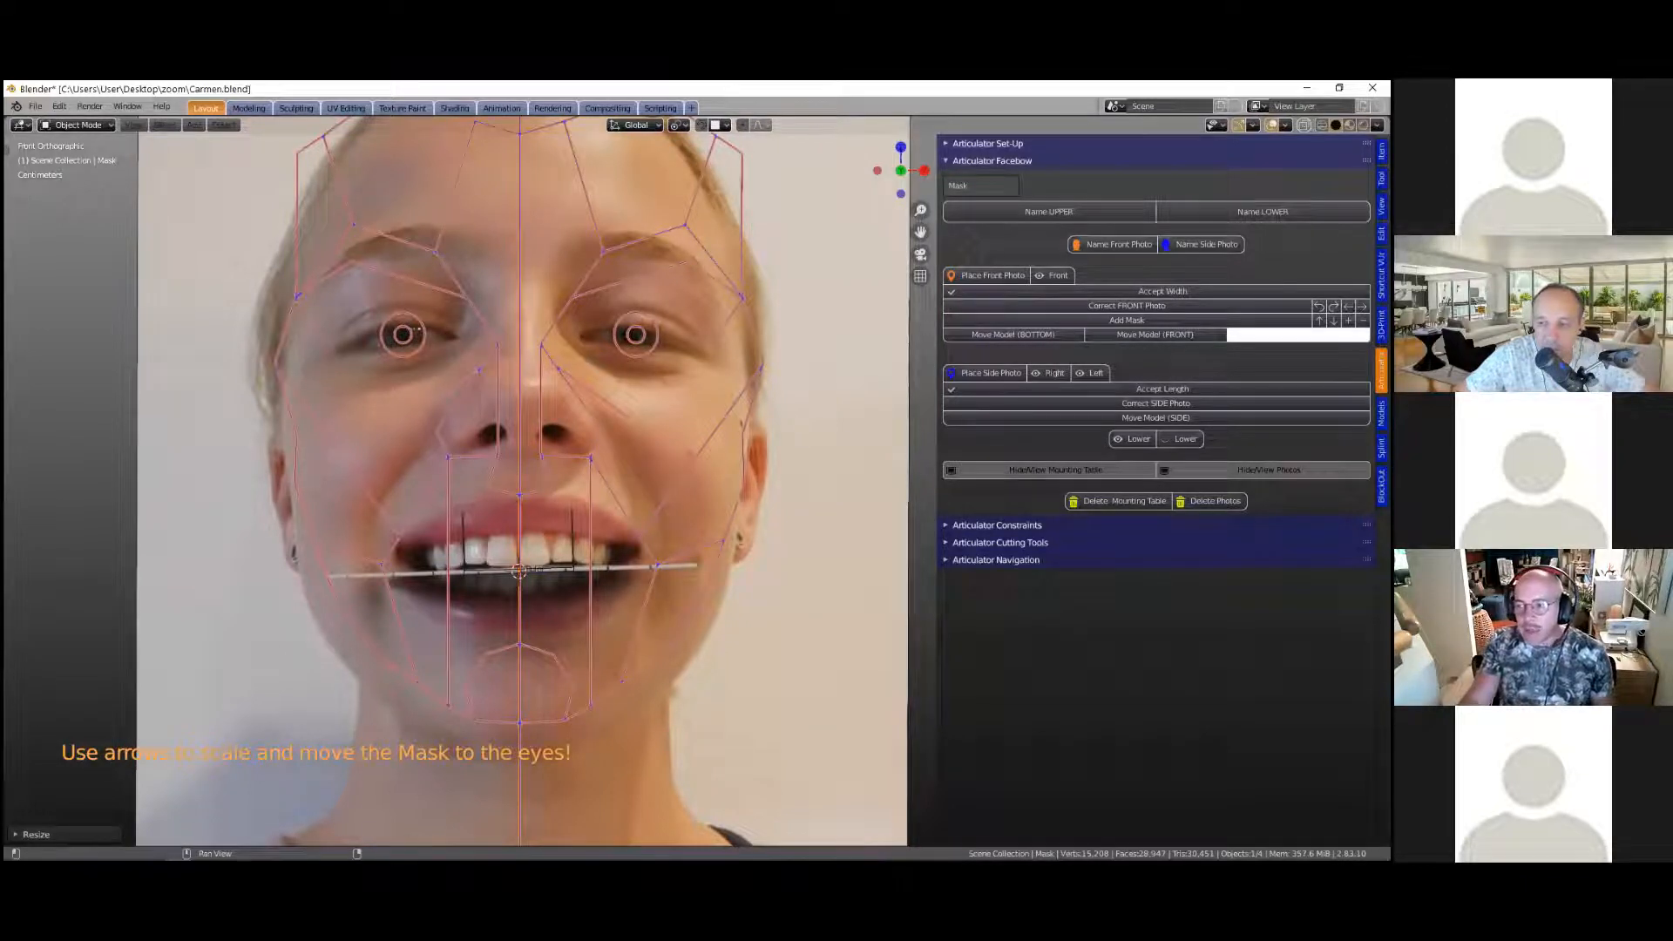
# Step: Try scaling the face mask down and back up in small increments around the pupils
pyautogui.click(1363, 320)
pyautogui.click(1363, 320)
pyautogui.click(1363, 321)
pyautogui.click(1364, 320)
pyautogui.click(1363, 321)
pyautogui.click(1363, 321)
pyautogui.click(1348, 321)
pyautogui.click(1348, 321)
pyautogui.click(1348, 321)
pyautogui.click(1348, 320)
# Step: Try shifting the face mask up and down, and restore its default placement by adding the mask again
pyautogui.click(1319, 320)
pyautogui.click(1319, 321)
pyautogui.click(1319, 321)
pyautogui.click(1335, 321)
pyautogui.click(1334, 320)
pyautogui.click(1334, 320)
pyautogui.click(1334, 321)
pyautogui.click(1127, 321)
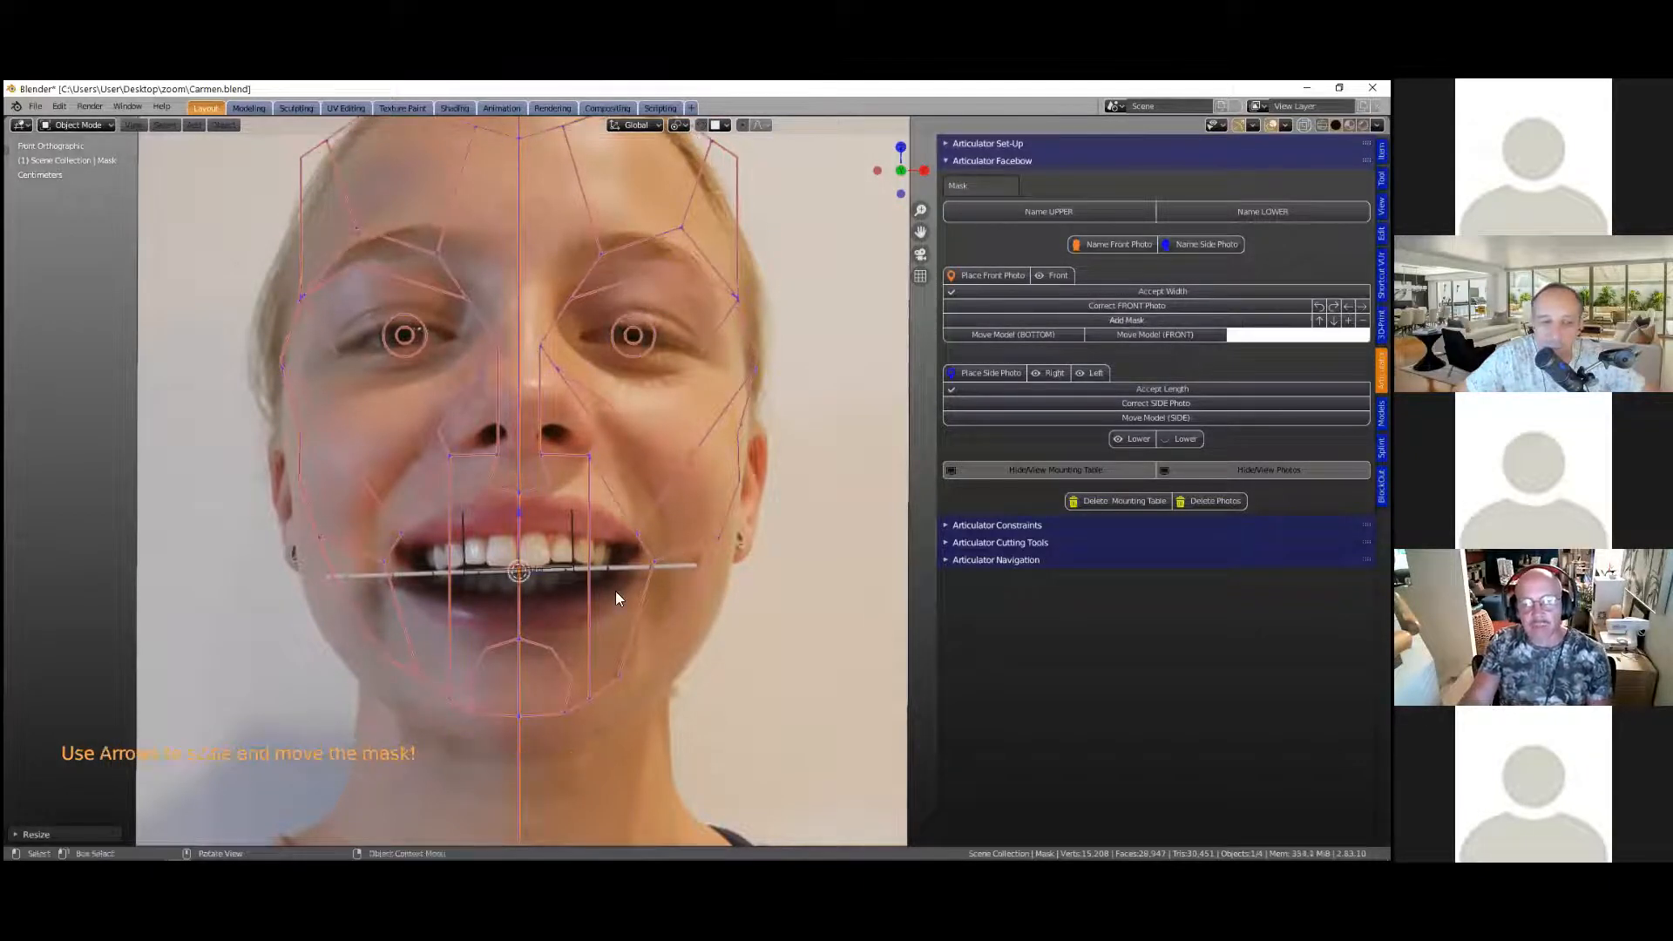
# Step: Run Move Model (BOTTOM), and move the upper cast slightly to position its central incisors at the stopper on the mounting table's midline
pyautogui.scroll(-1, 615, 591)
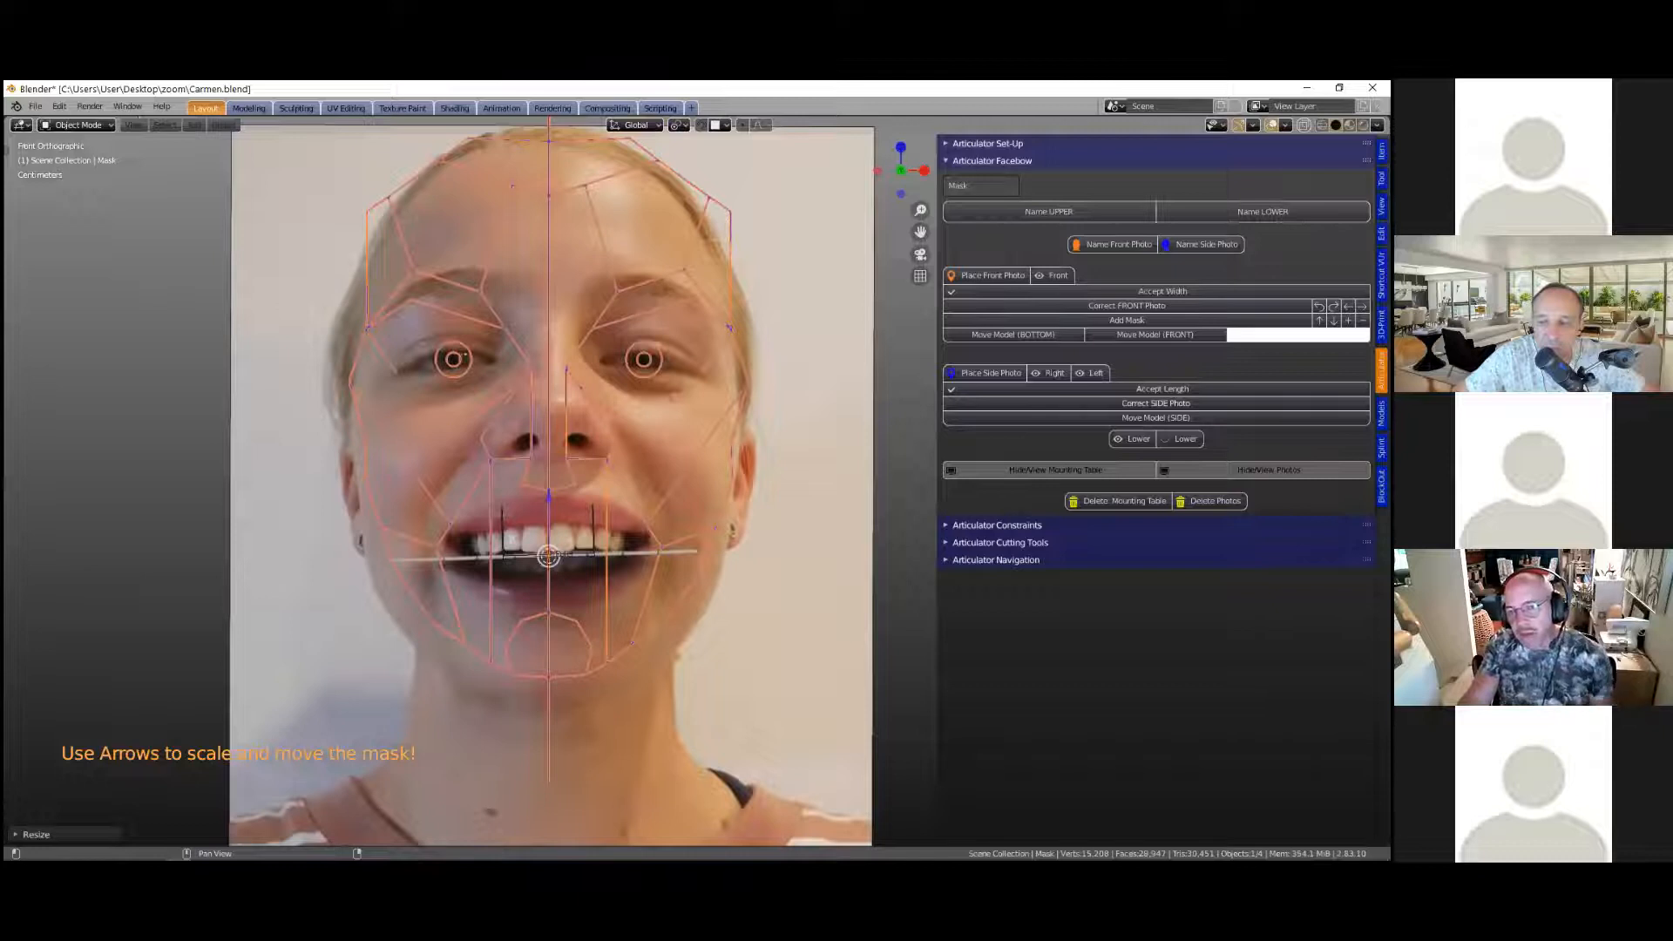
pyautogui.click(1009, 340)
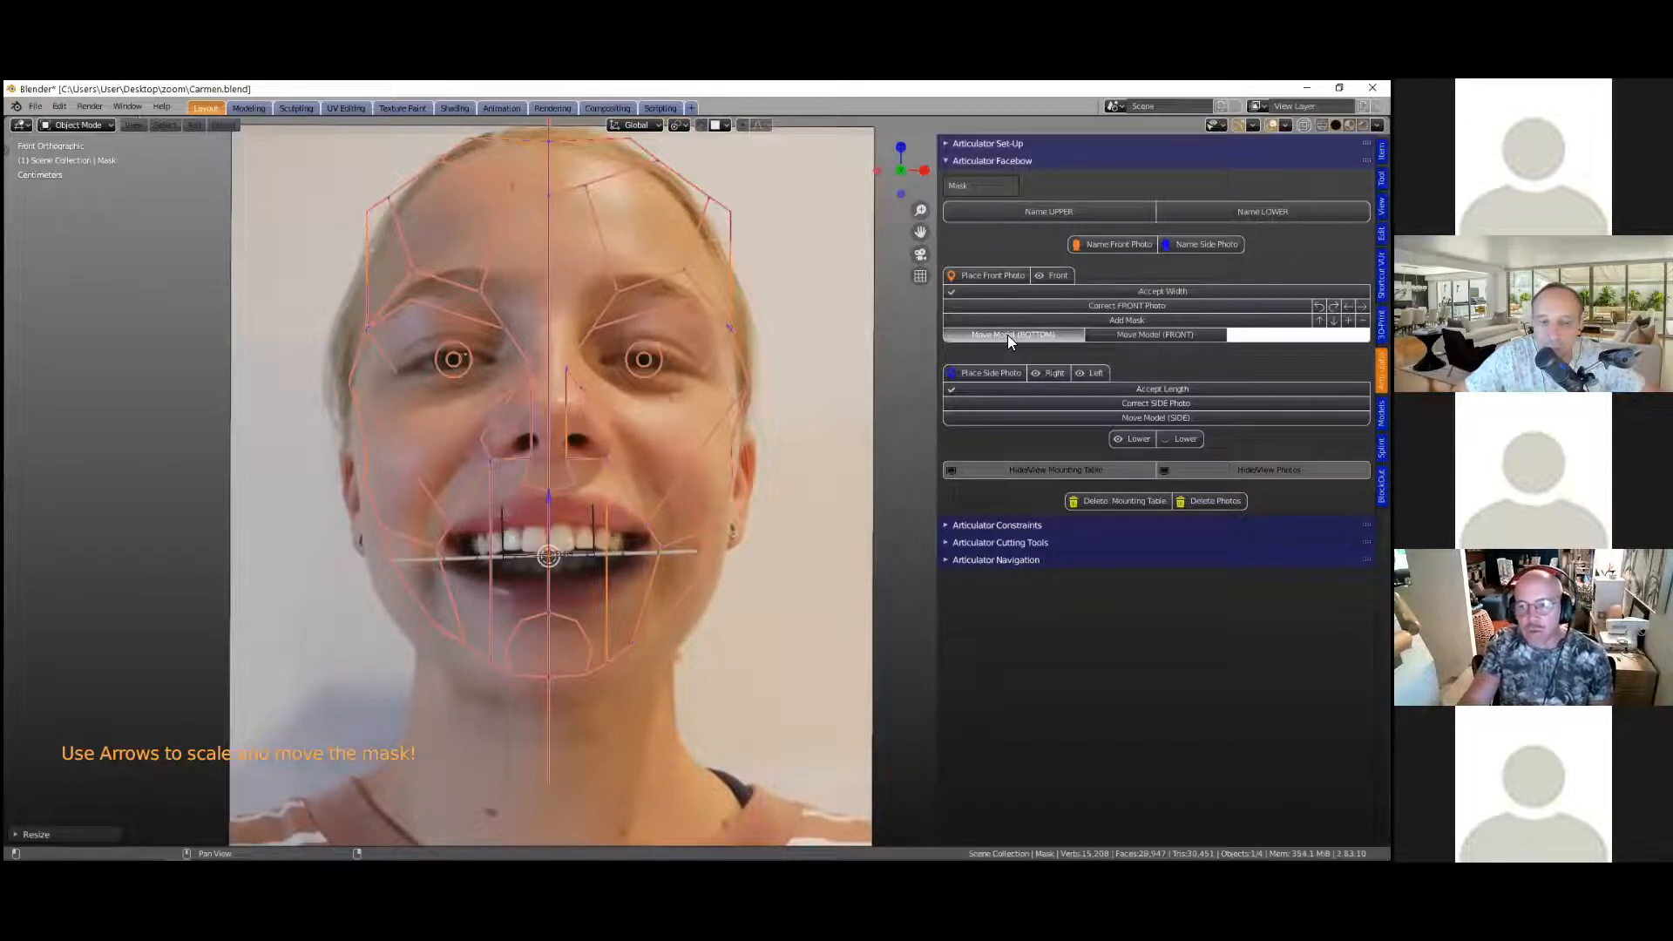
pyautogui.scroll(2, 586, 589)
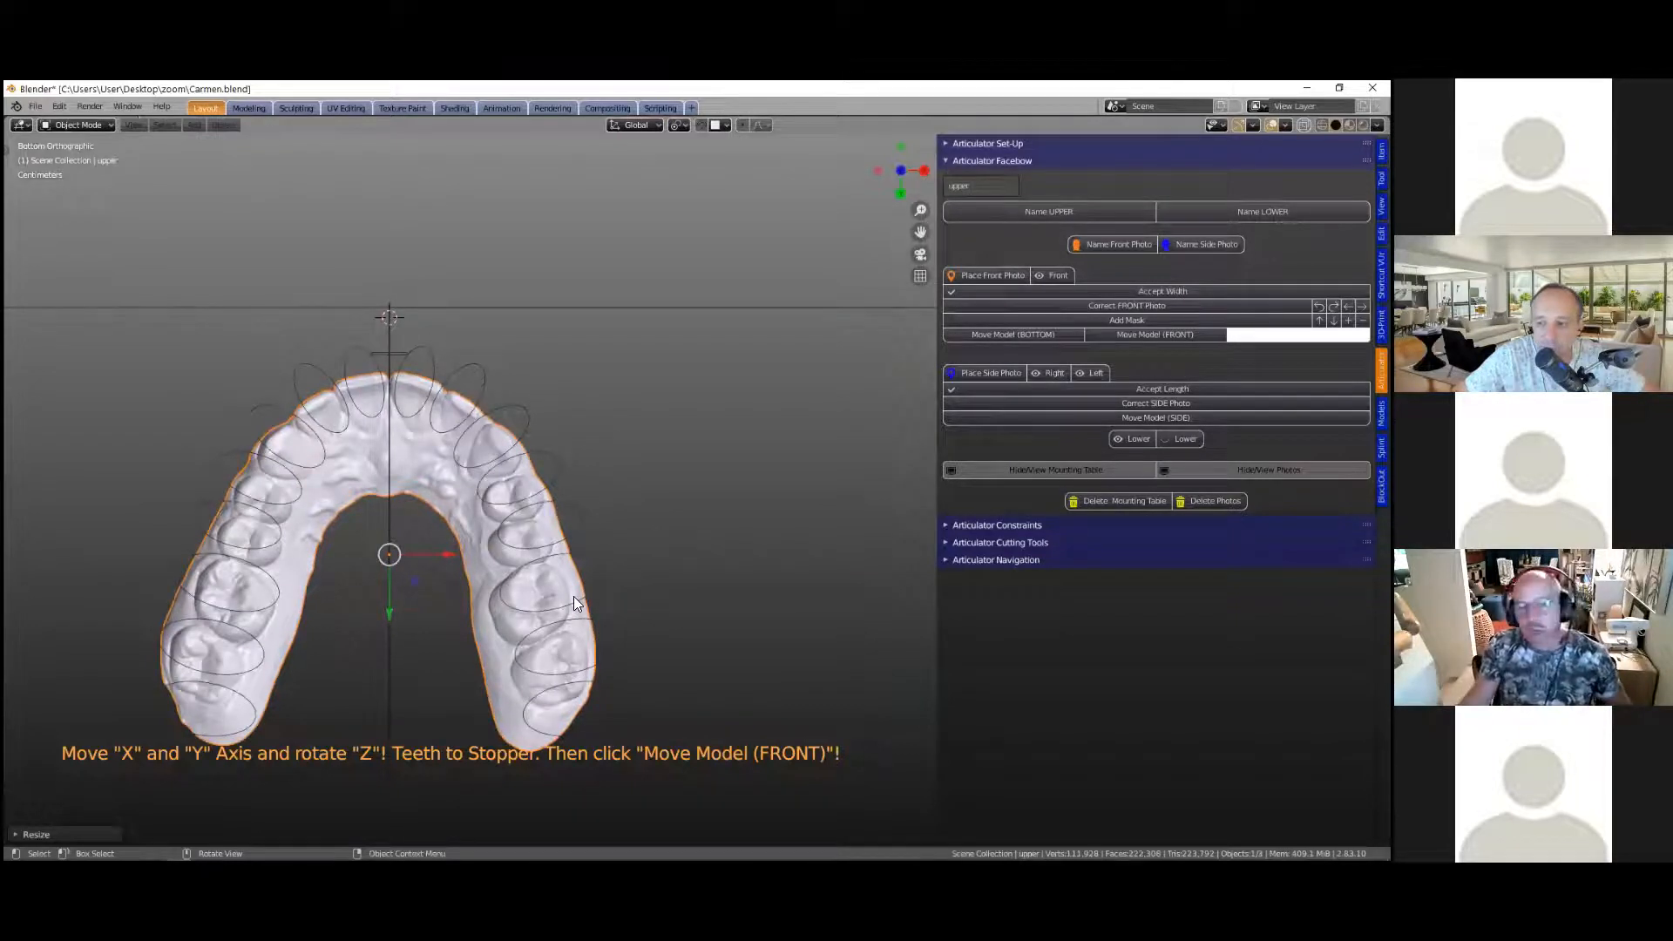
pyautogui.keyDown('shift'); pyautogui.moveTo(546, 523); pyautogui.dragTo(737, 495, button='middle'); pyautogui.keyUp('shift')
pyautogui.moveTo(582, 577); pyautogui.dragTo(583, 558)
pyautogui.scroll(1, 582, 558)
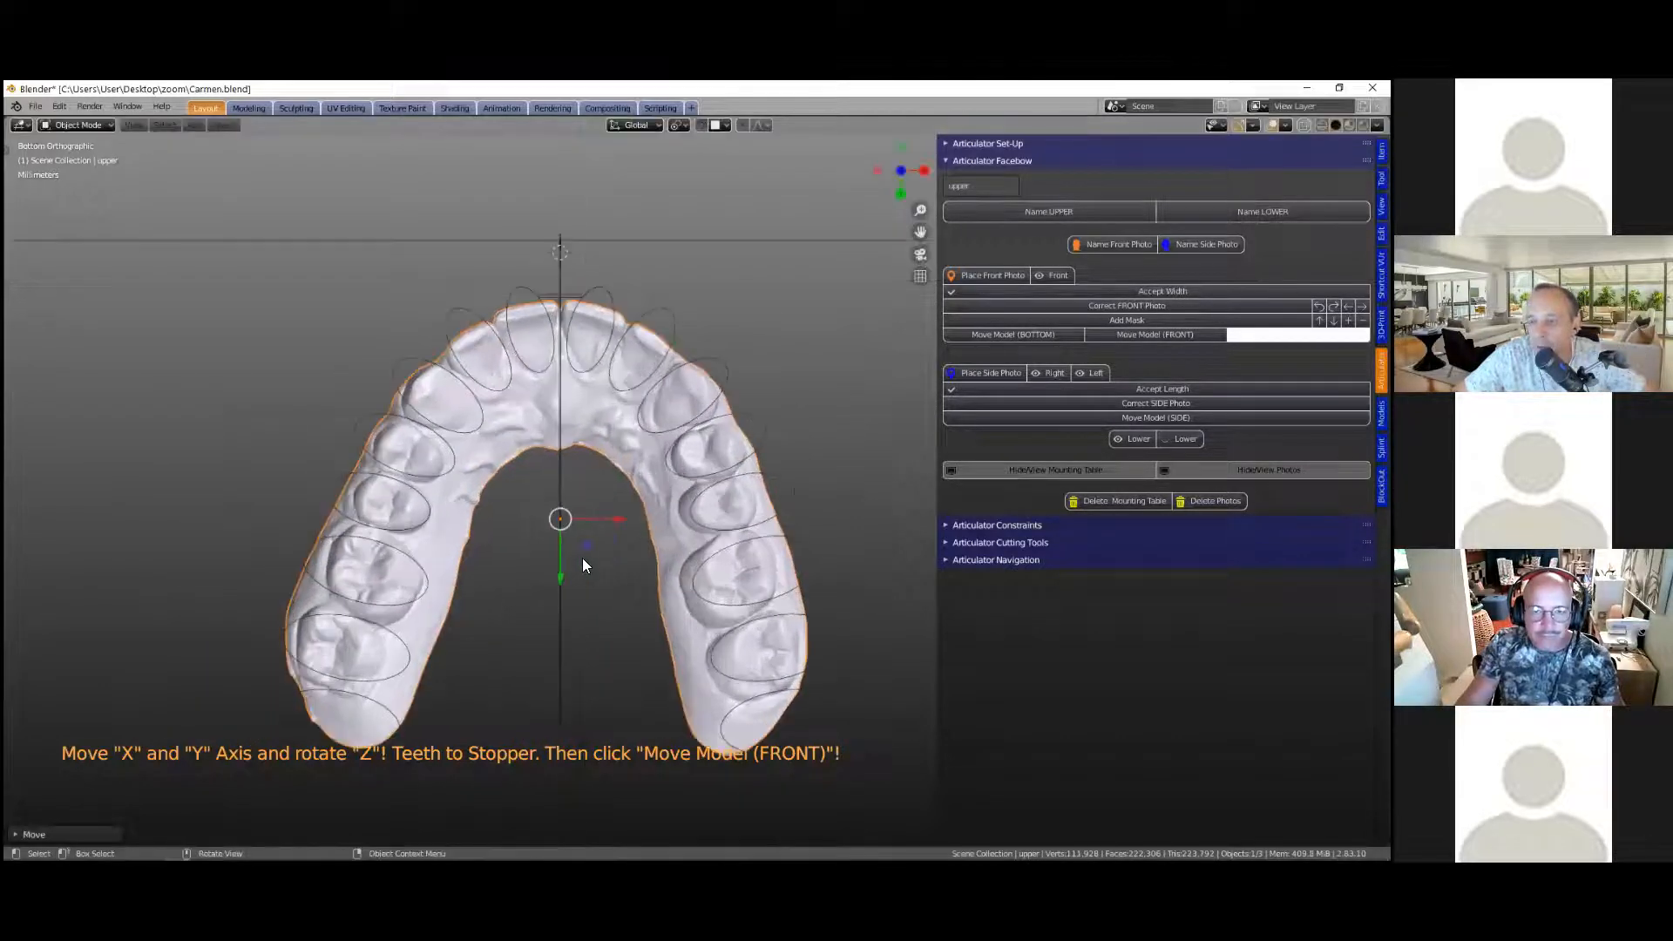
pyautogui.scroll(2, 582, 560)
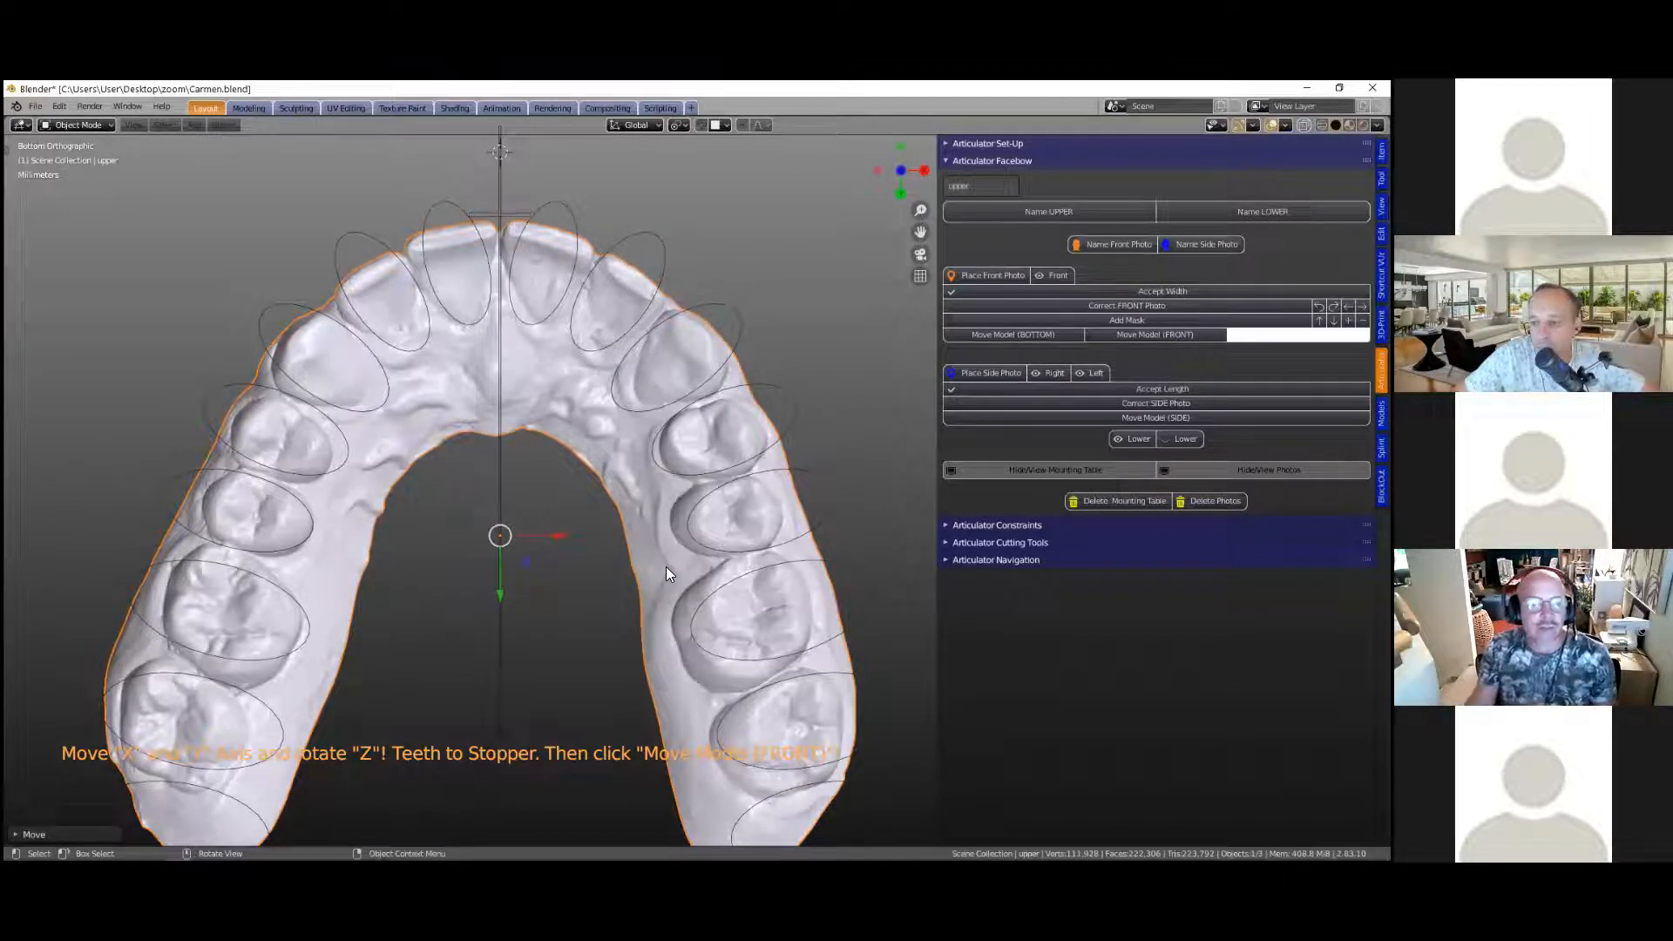
pyautogui.scroll(-2, 666, 564)
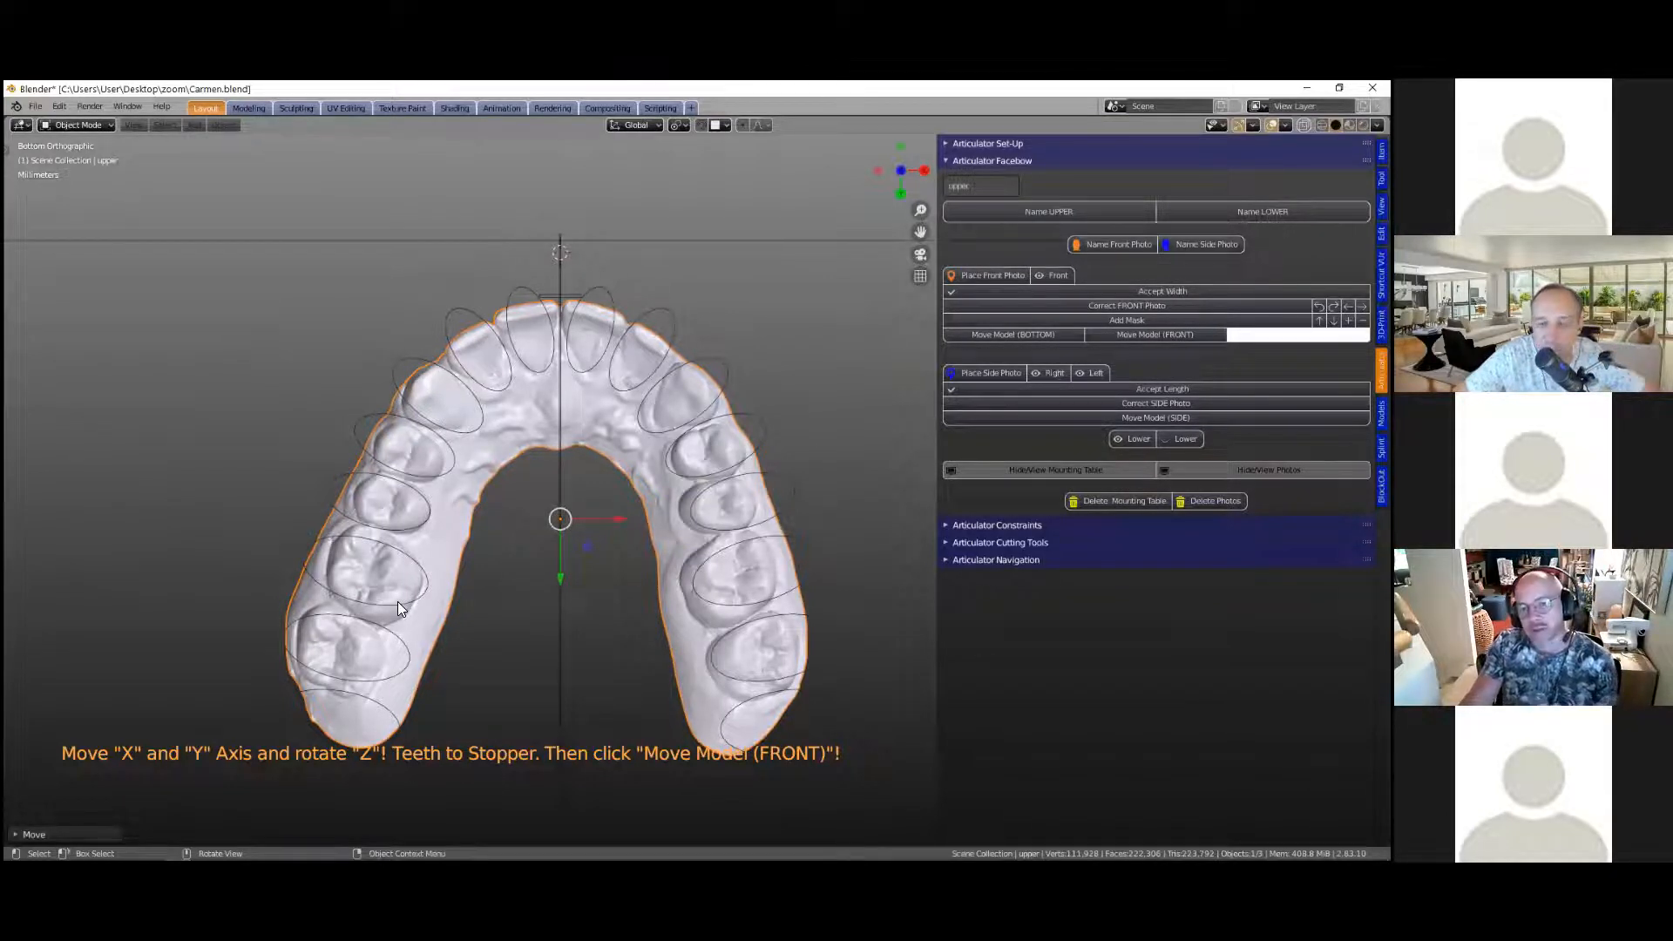
pyautogui.scroll(1, 398, 604)
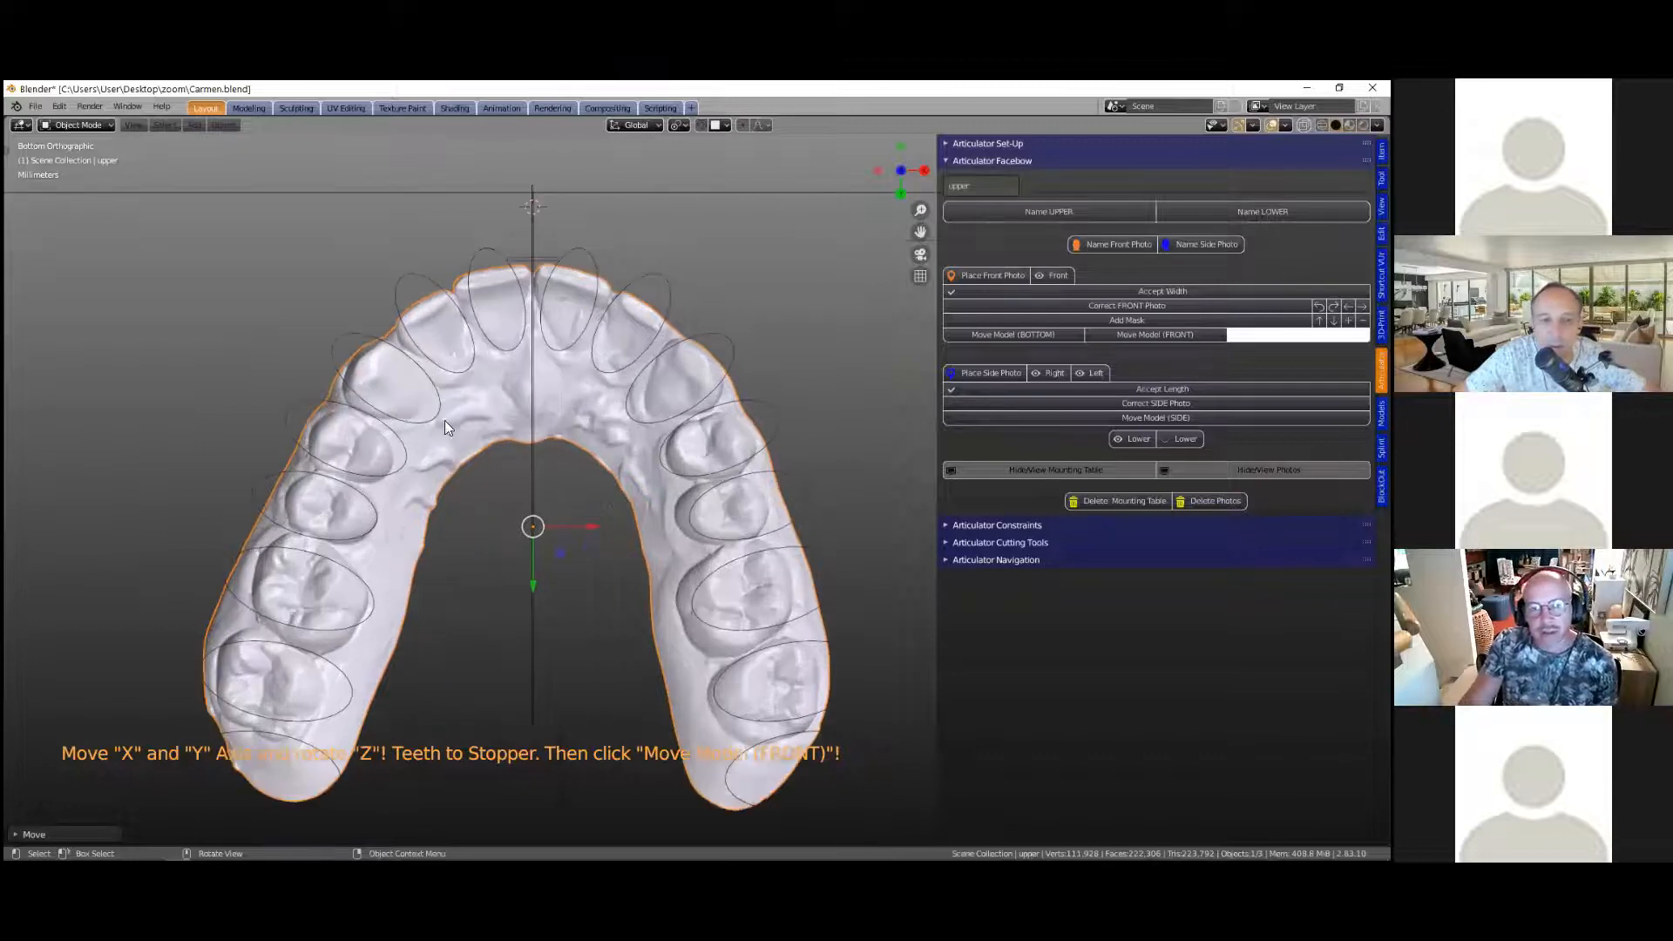
pyautogui.keyDown('shift'); pyautogui.moveTo(584, 253); pyautogui.dragTo(577, 727, button='middle'); pyautogui.keyUp('shift')
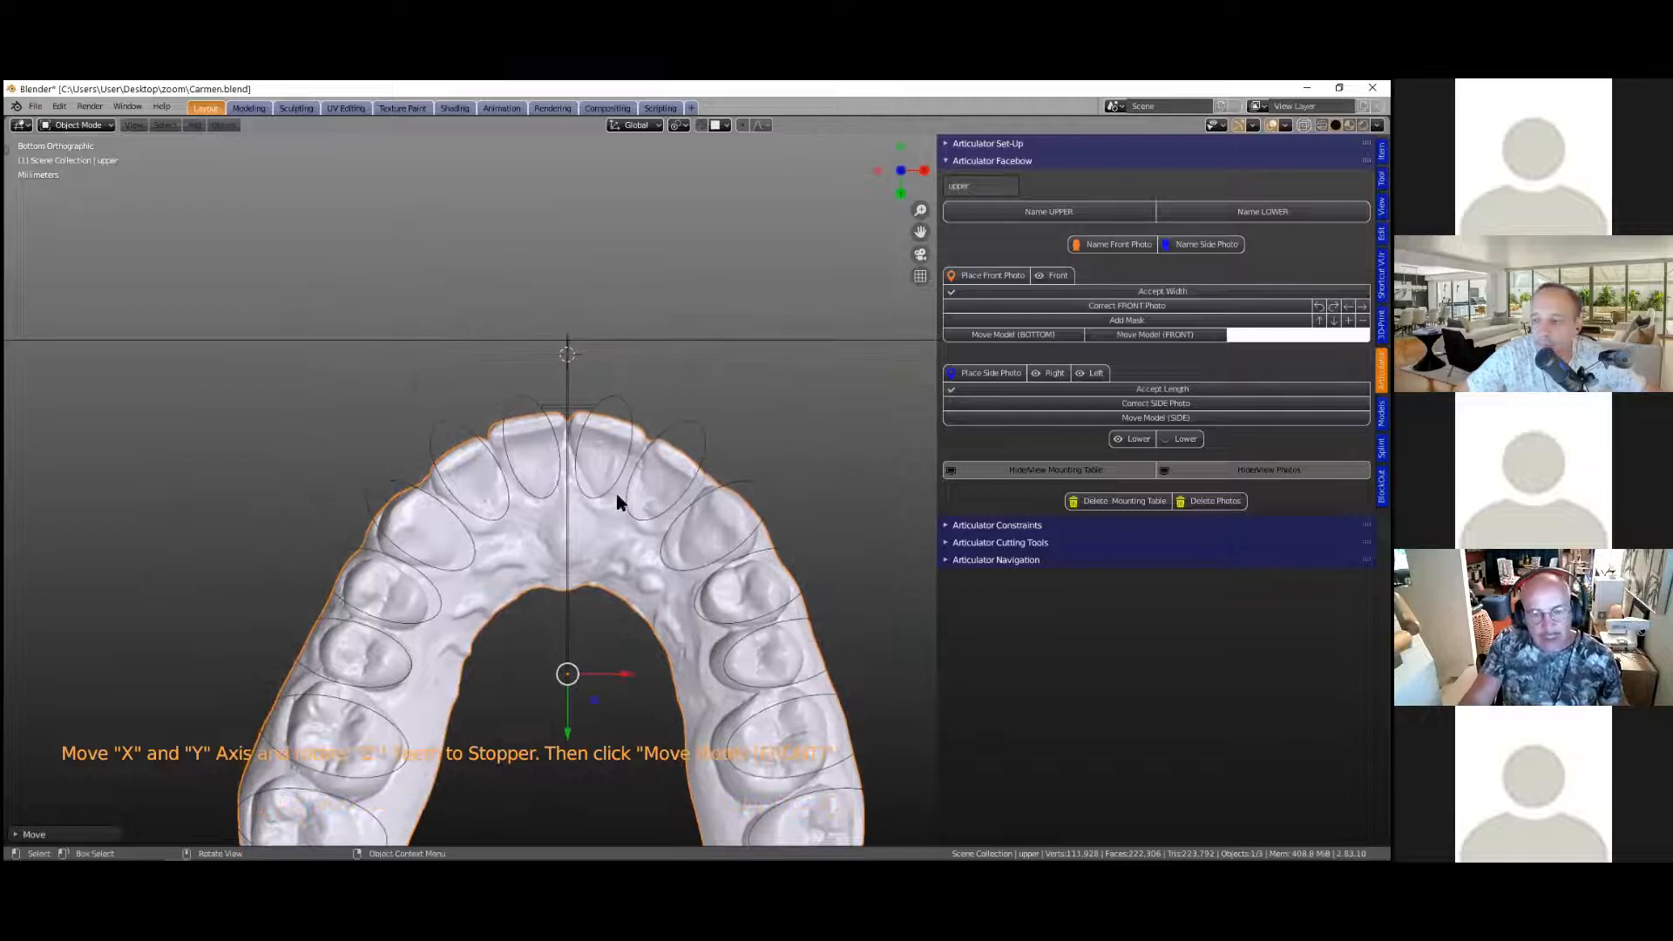
# Step: Rotate the upper cast slightly and shift it along the X axis to center its incisors on the mounting table's midline
pyautogui.scroll(3, 615, 494)
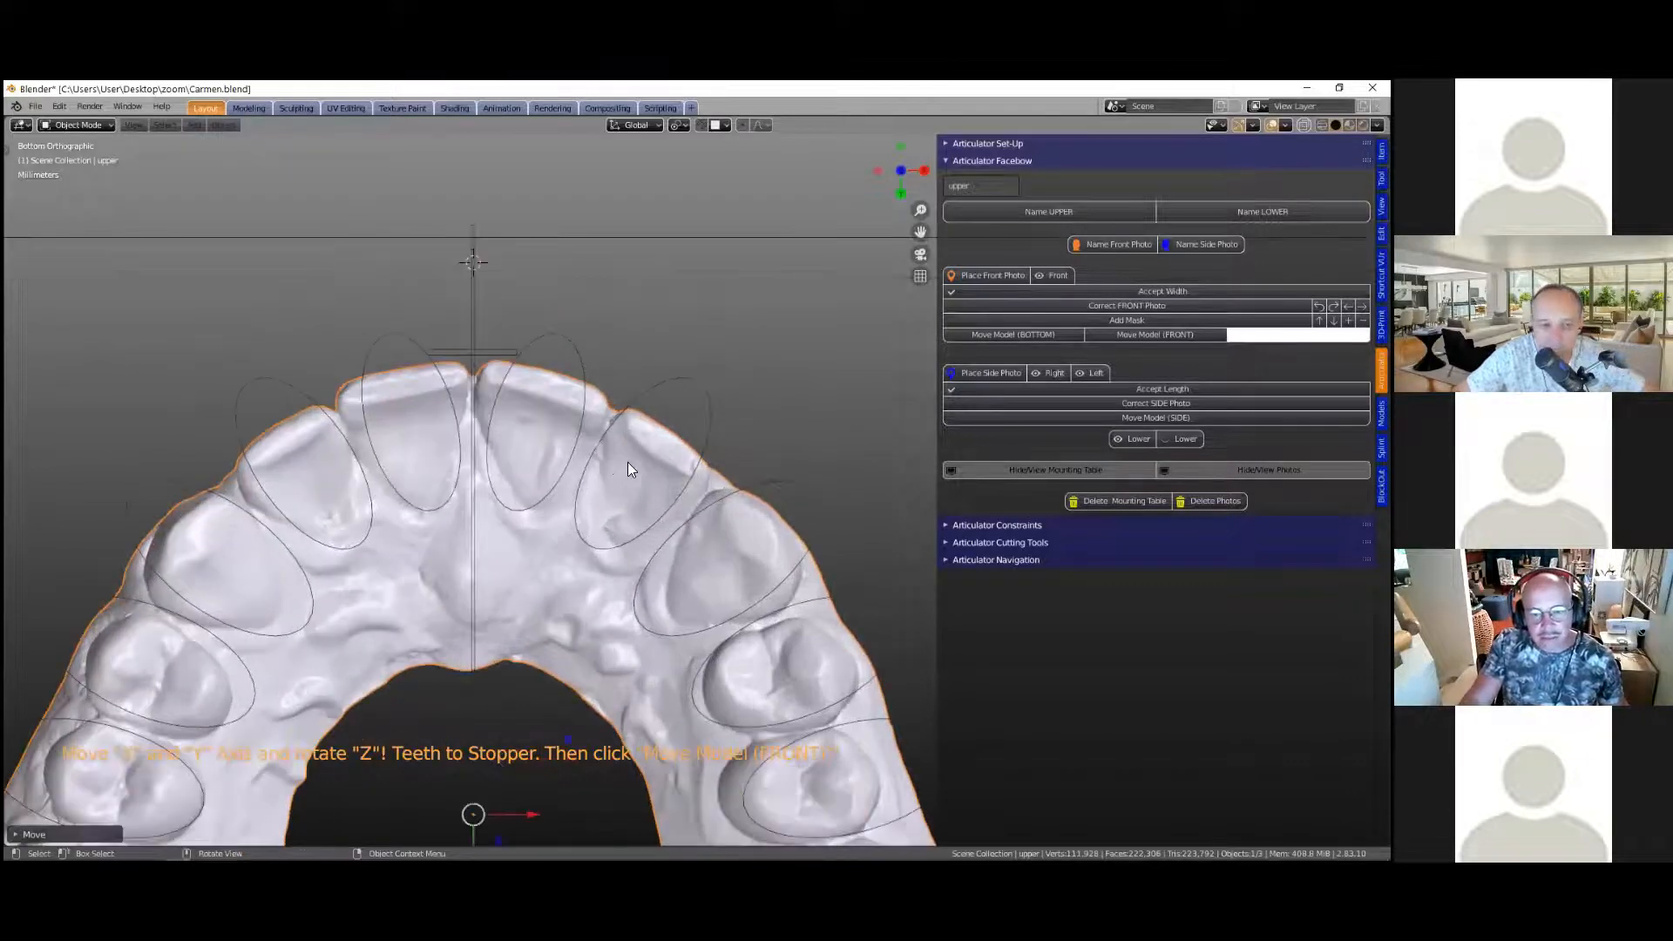
pyautogui.scroll(2, 628, 462)
pyautogui.keyDown('shift'); pyautogui.moveTo(635, 481); pyautogui.dragTo(636, 488, button='middle'); pyautogui.keyUp('shift')
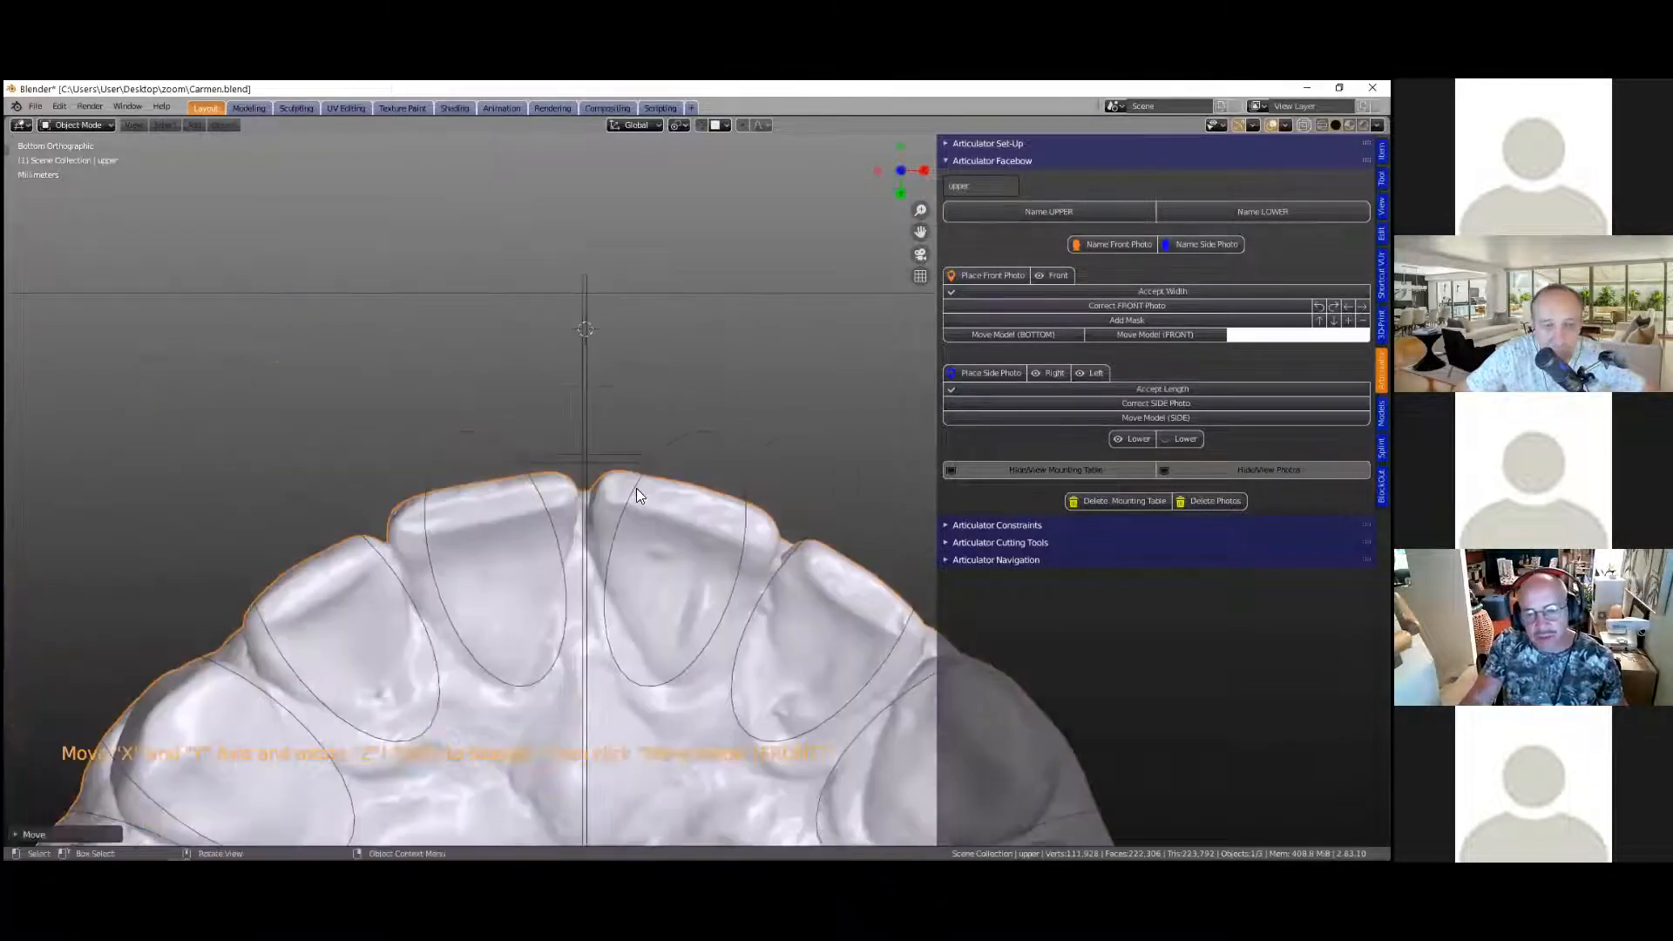
pyautogui.scroll(-1, 591, 462)
pyautogui.scroll(-3, 591, 465)
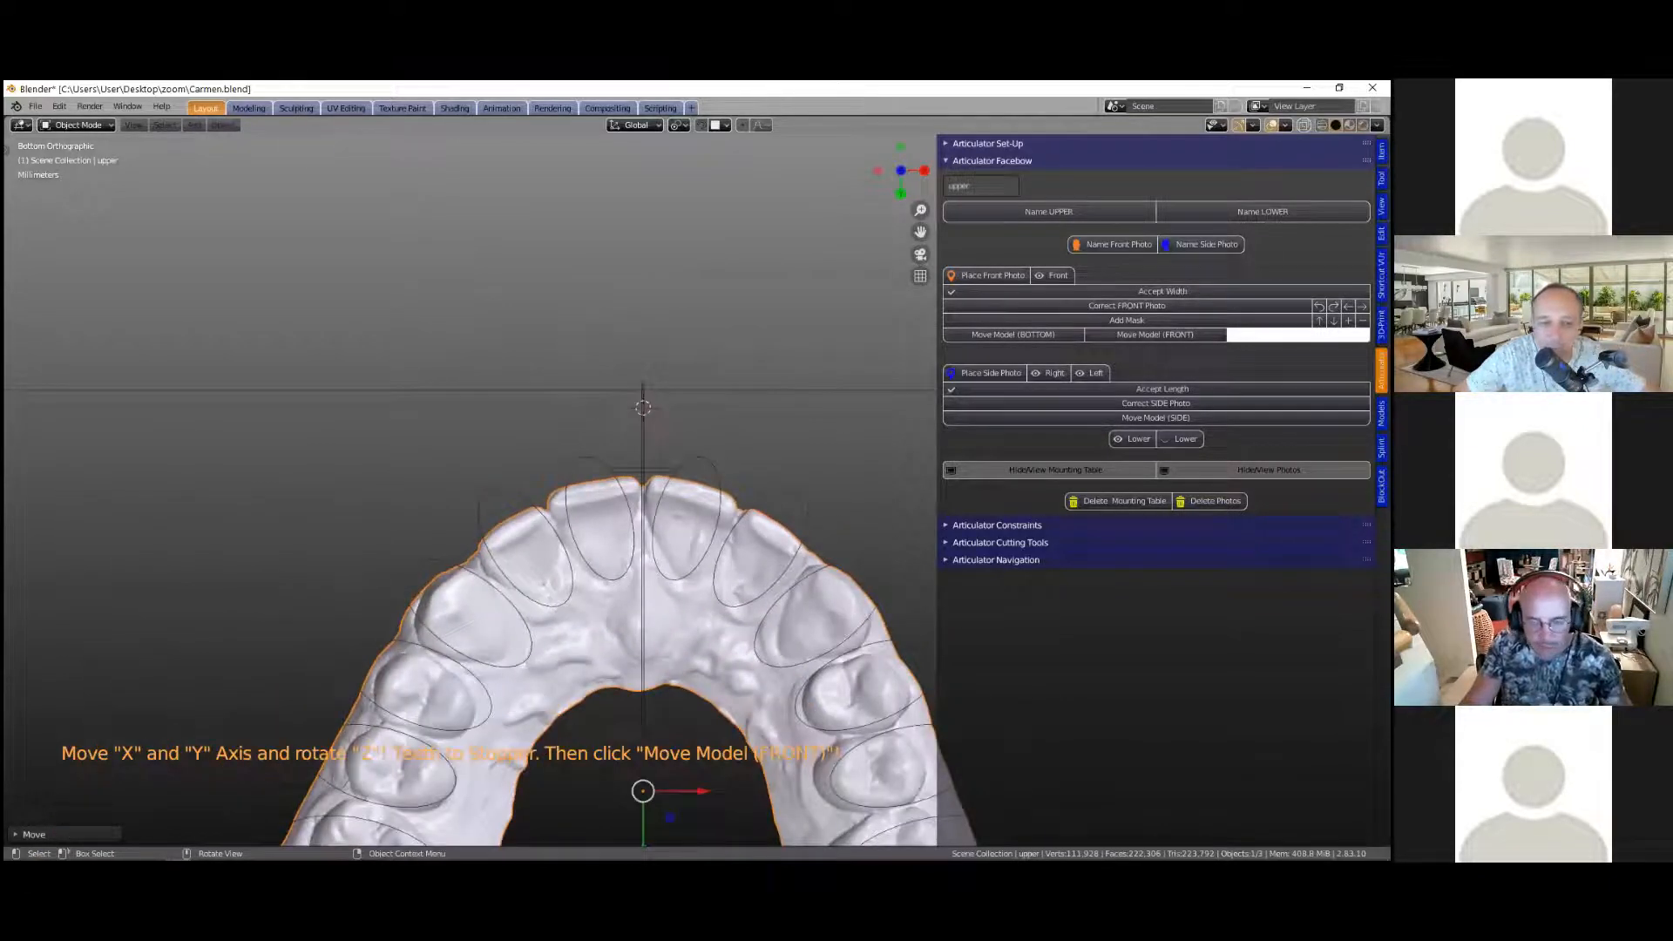
pyautogui.scroll(-3, 833, 504)
pyautogui.keyDown('shift'); pyautogui.moveTo(692, 642); pyautogui.dragTo(631, 550, button='middle'); pyautogui.keyUp('shift')
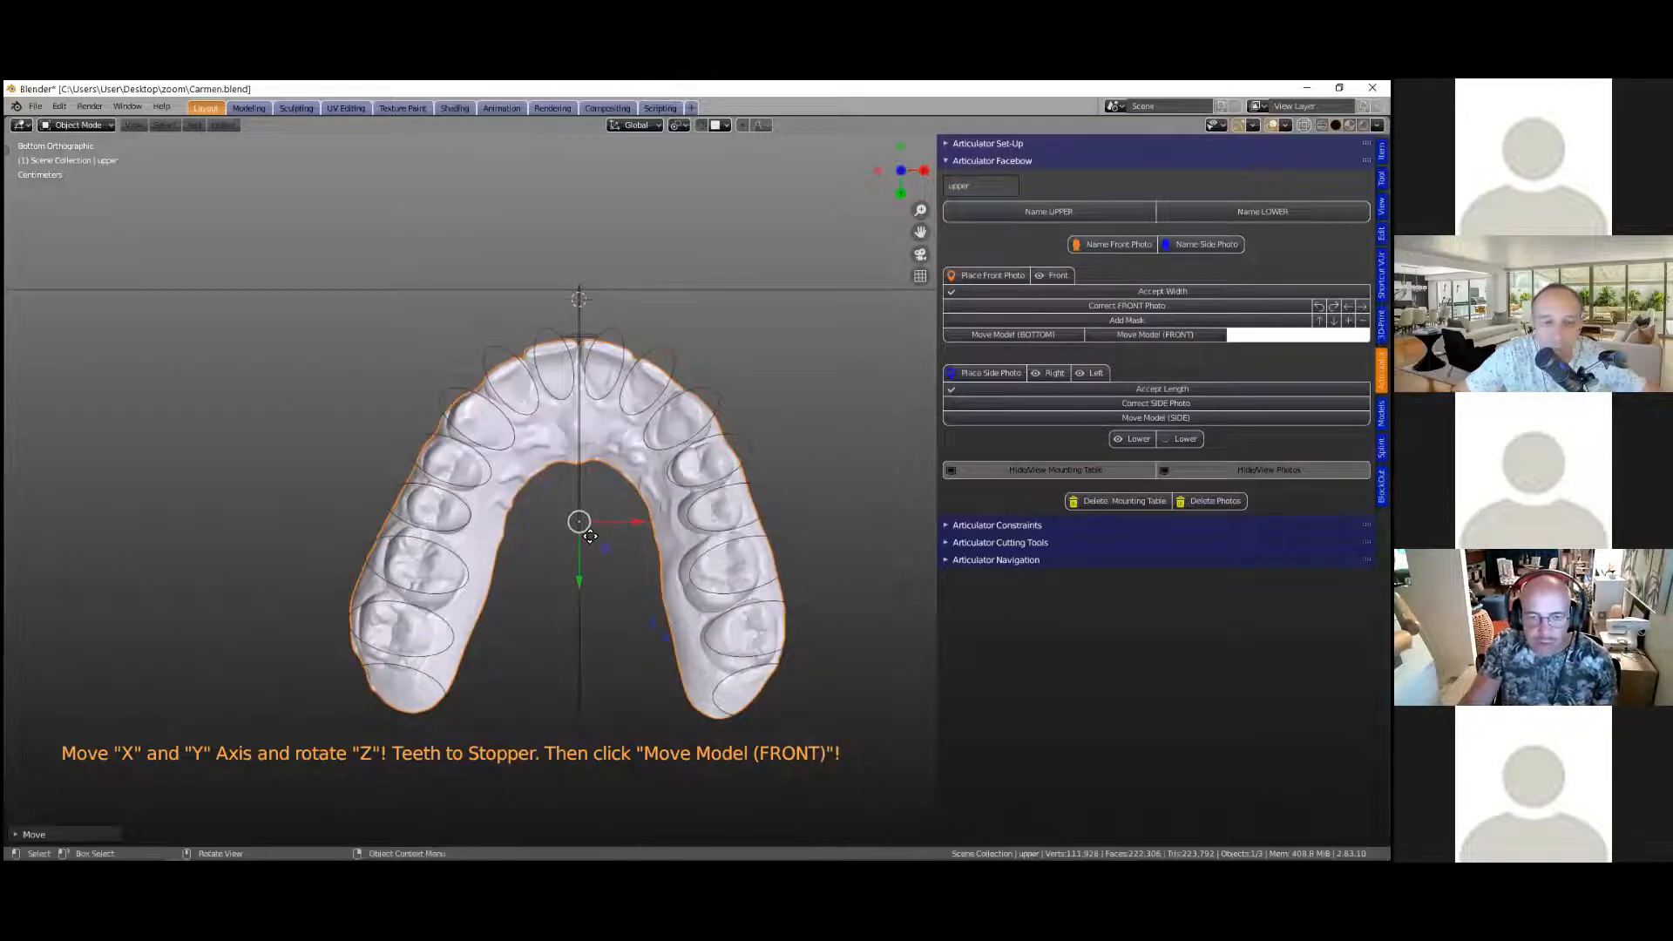
pyautogui.scroll(2, 572, 470)
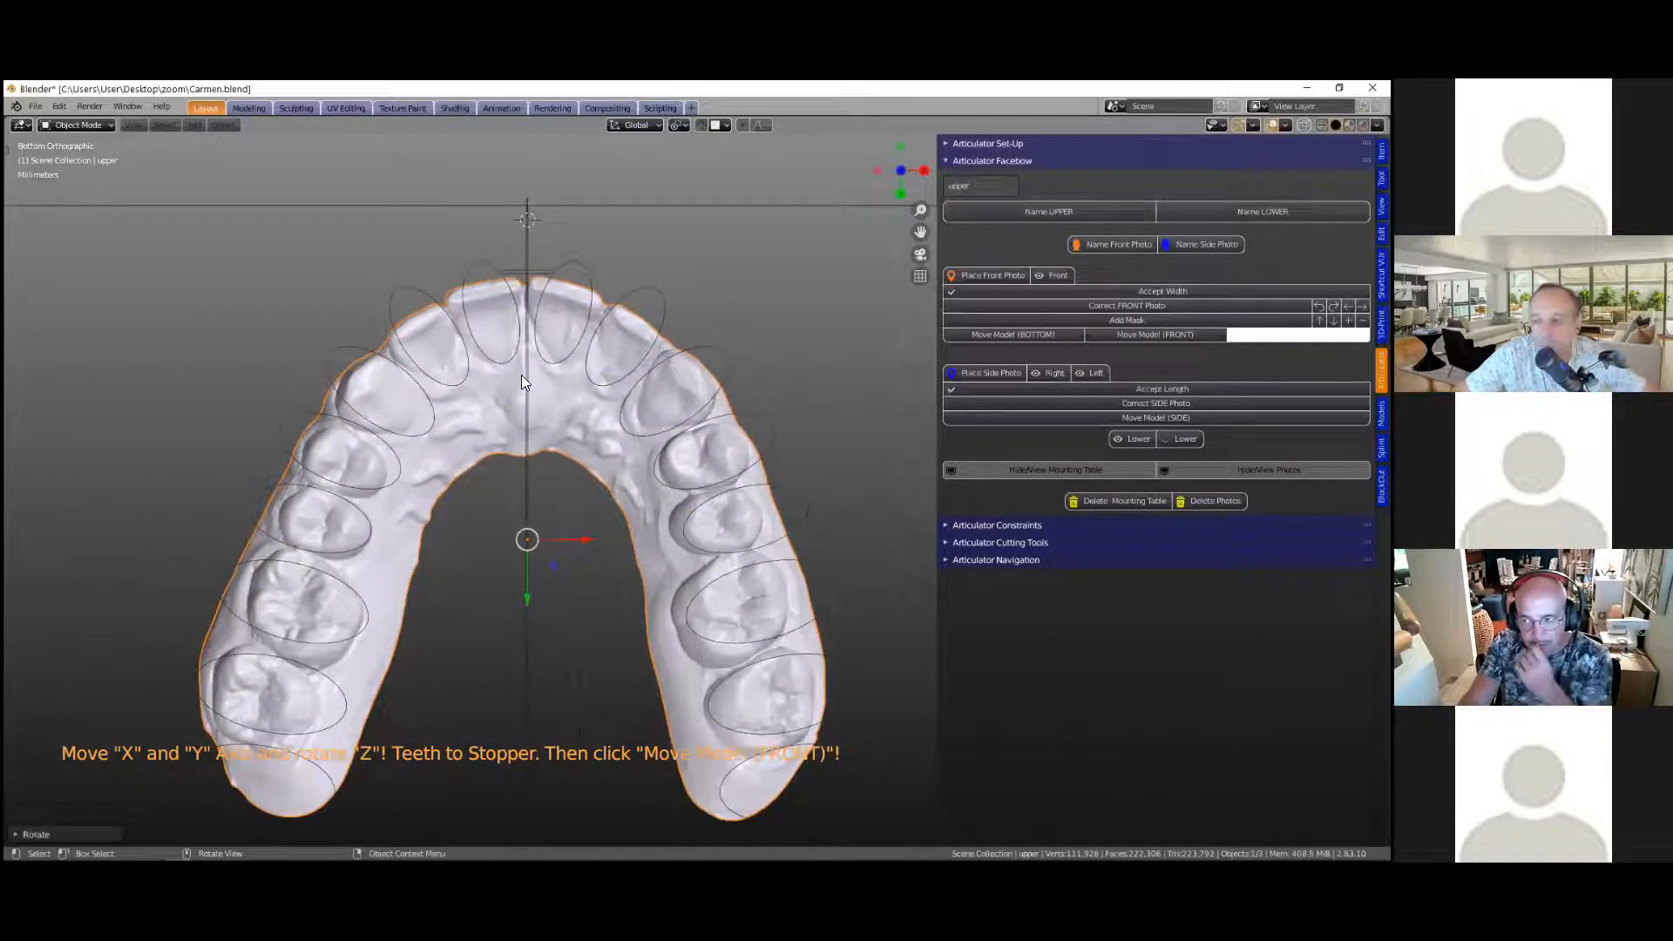
pyautogui.press('g')
pyautogui.press('x')
pyautogui.press('Return')
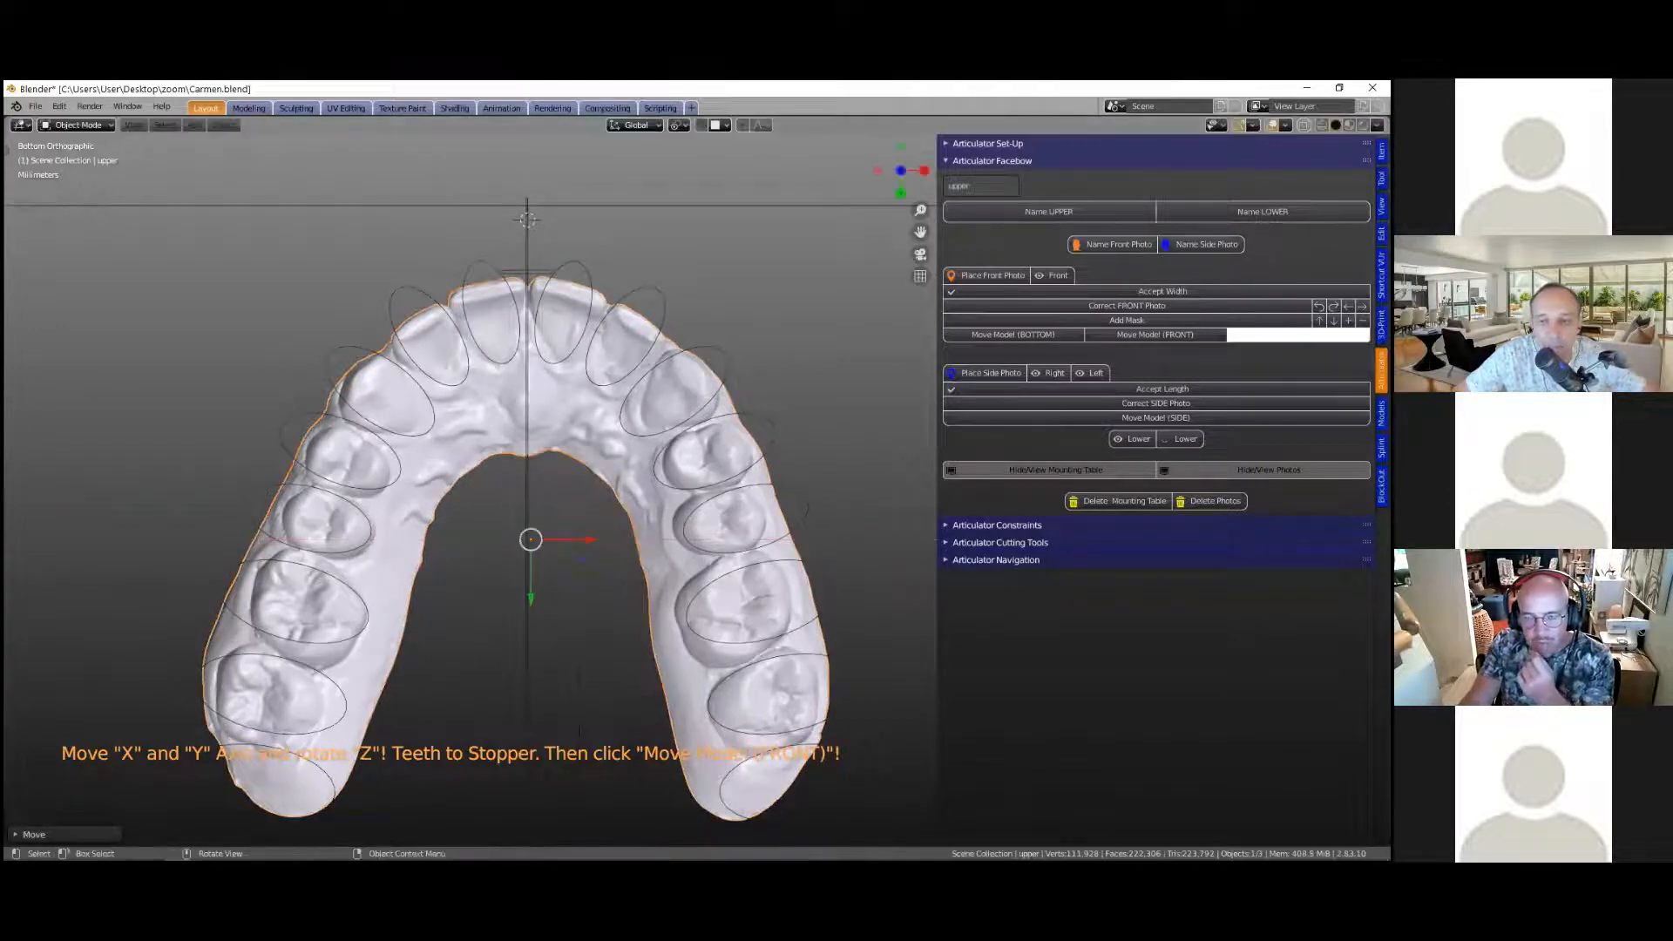
# Step: Run Move Model (FRONT), and raise the upper cast about 1 mm along the Z axis to match the front photo's teeth
pyautogui.scroll(2, 571, 645)
pyautogui.scroll(-2, 558, 682)
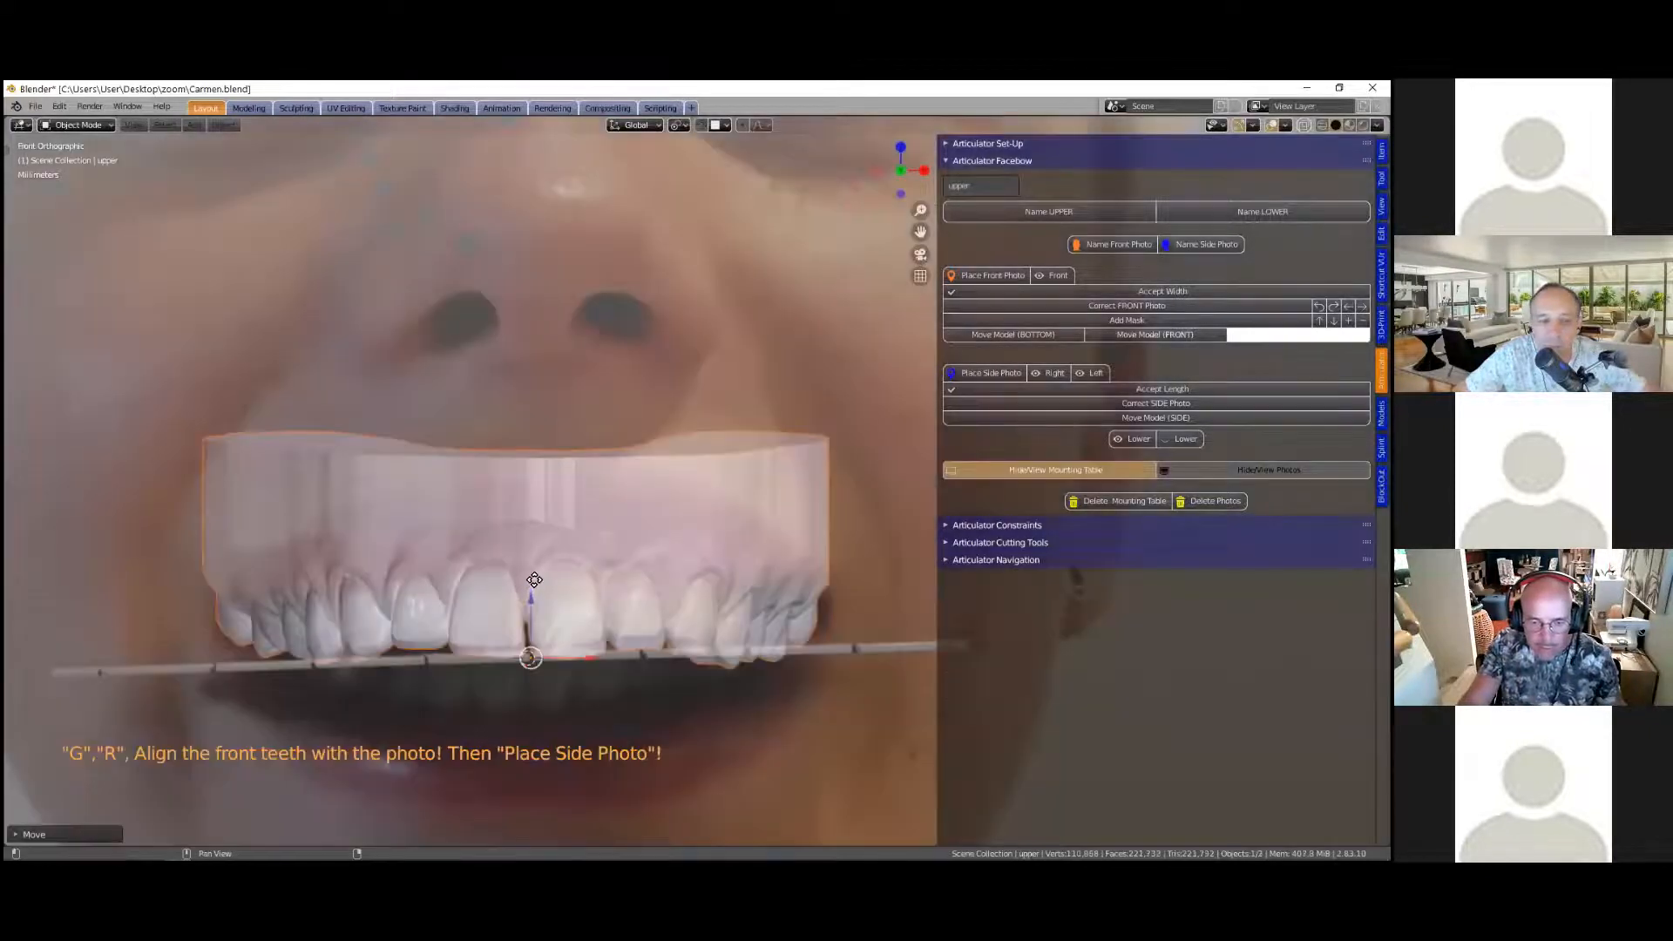
pyautogui.press('g')
pyautogui.press('z')
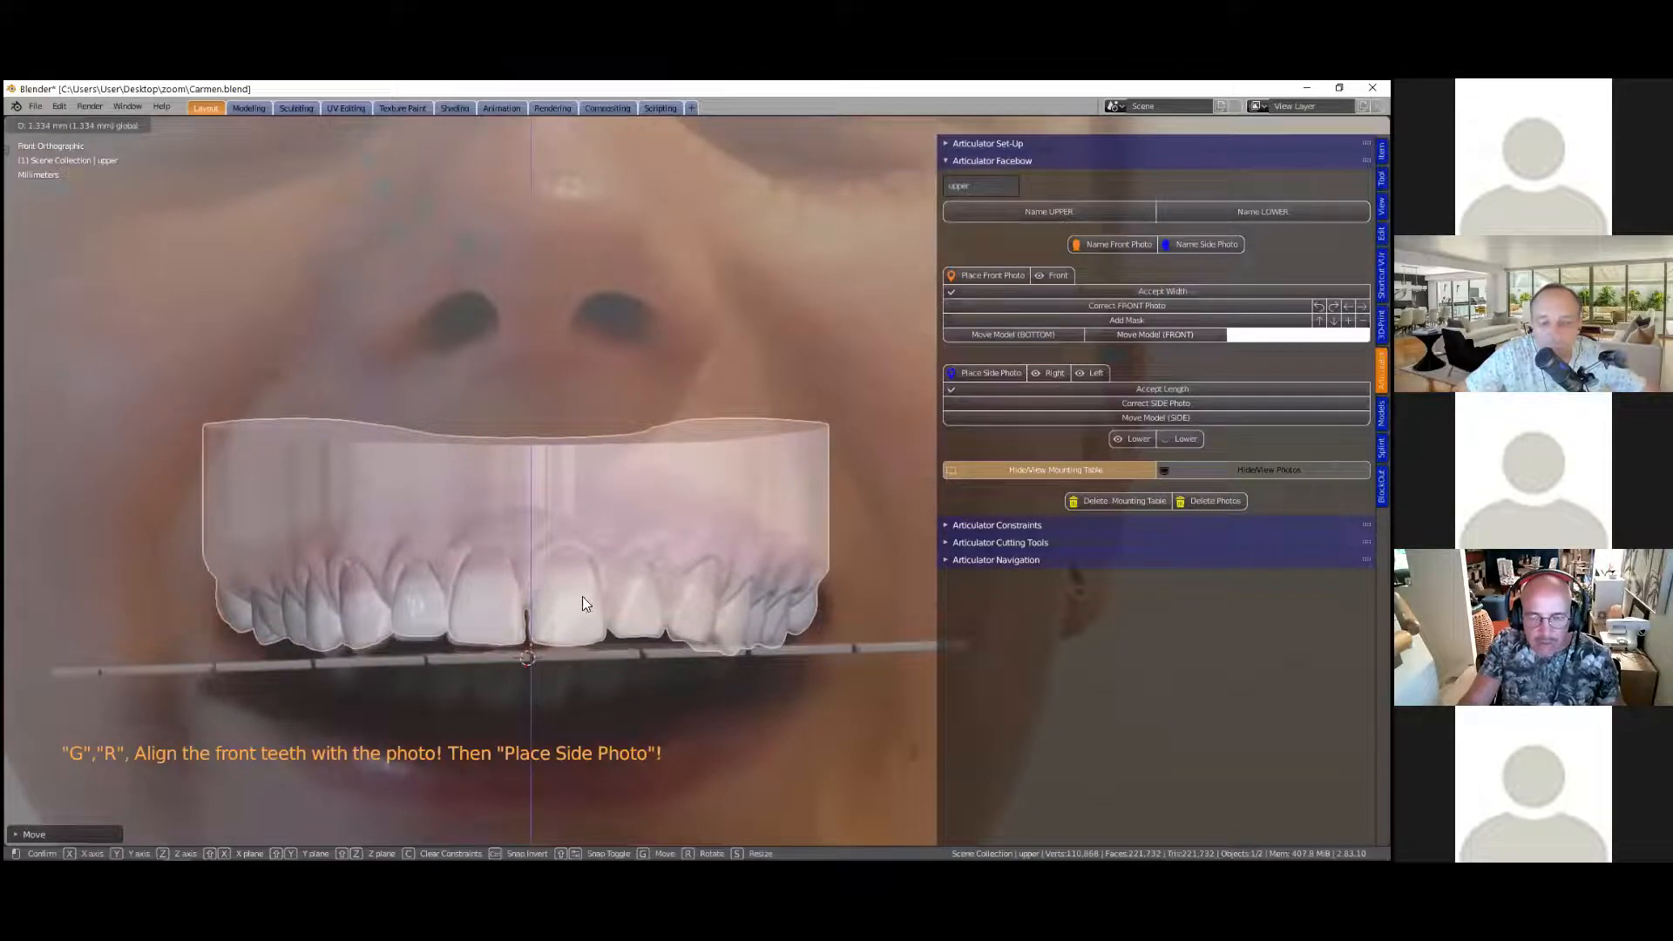
pyautogui.click(594, 612)
pyautogui.scroll(1, 610, 573)
pyautogui.scroll(1, 689, 443)
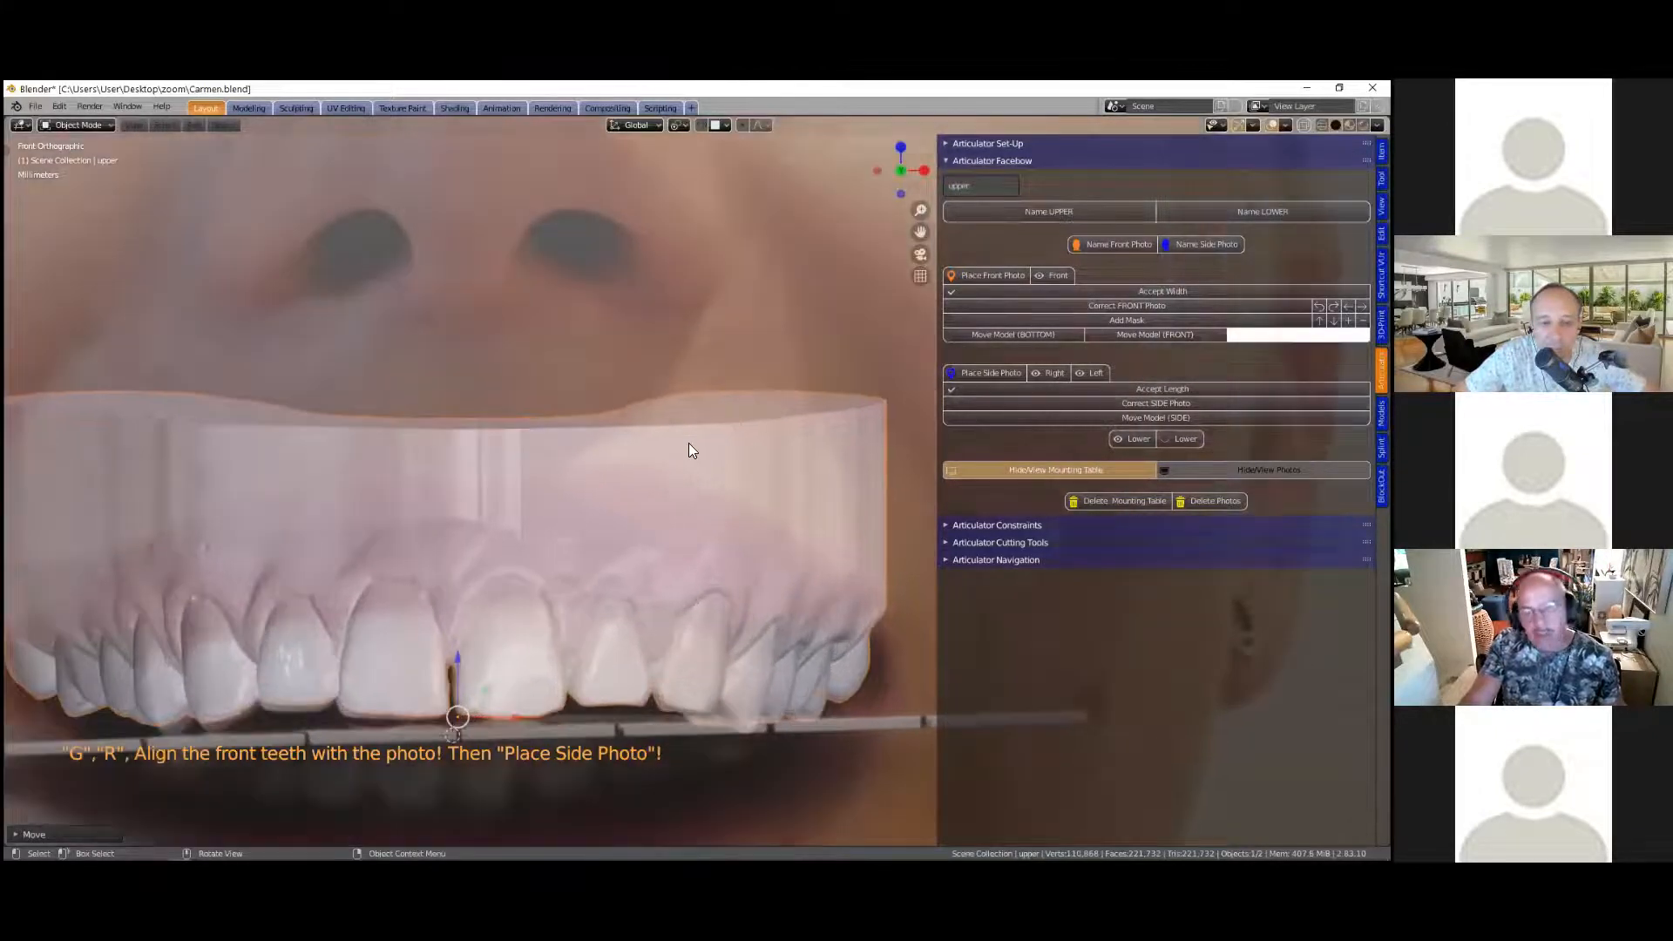
pyautogui.keyDown('shift'); pyautogui.moveTo(689, 442); pyautogui.dragTo(781, 276, button='middle'); pyautogui.keyUp('shift')
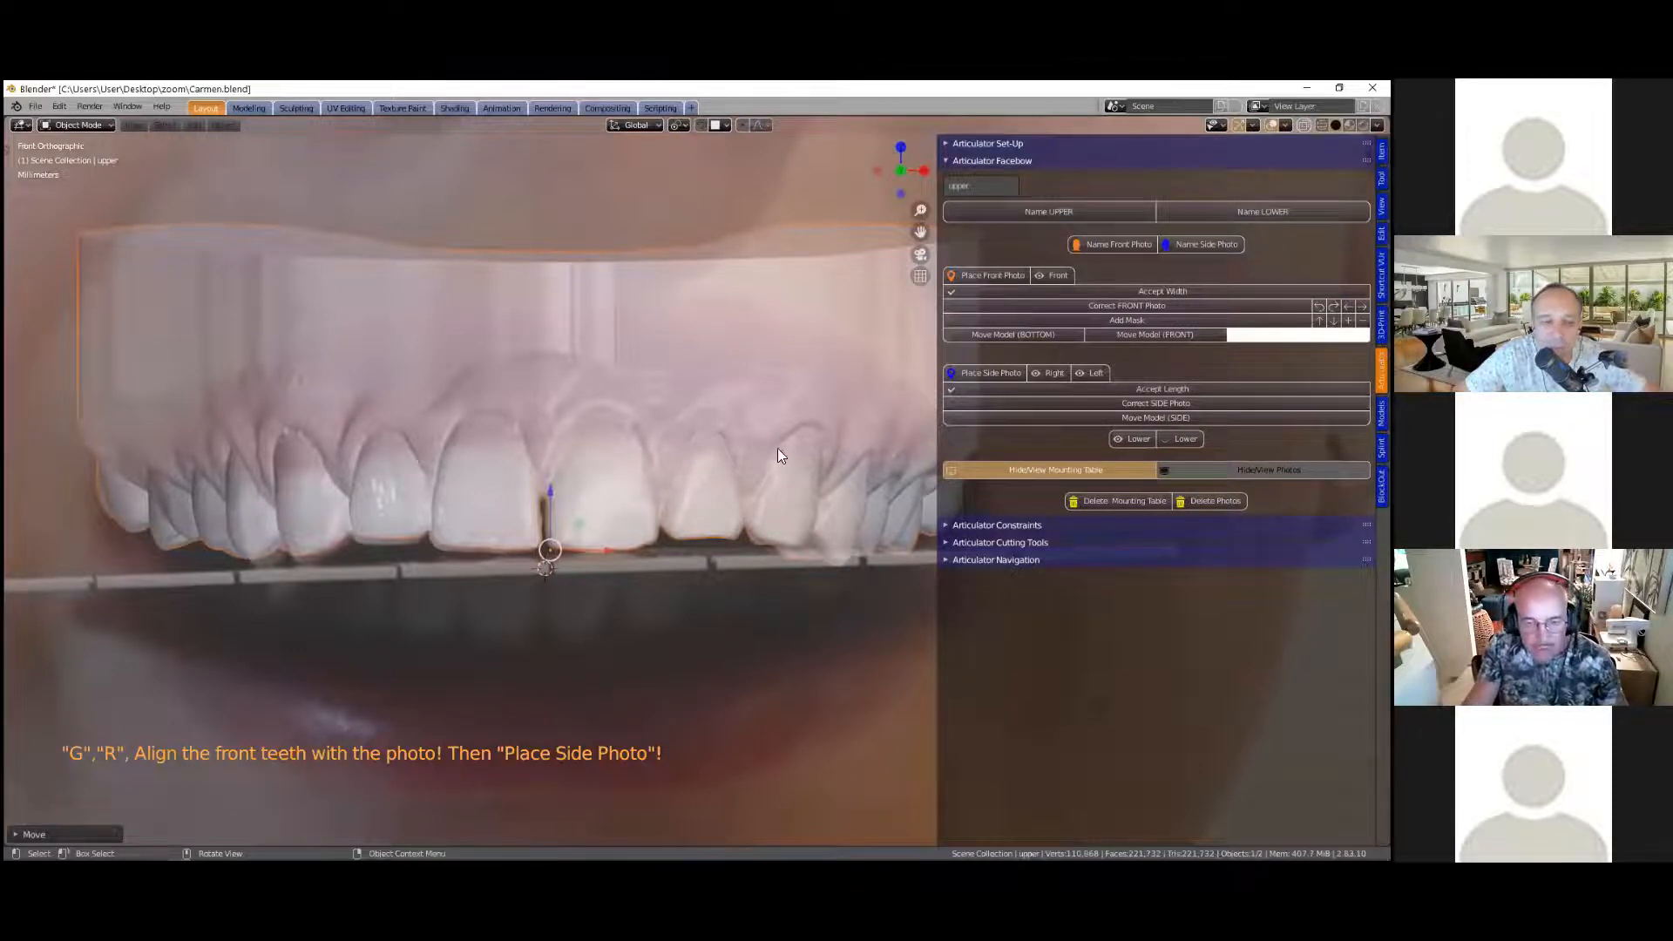
# Step: Rotate and move the upper dental model so its front teeth line up with the teeth in the front photo
pyautogui.press('r')
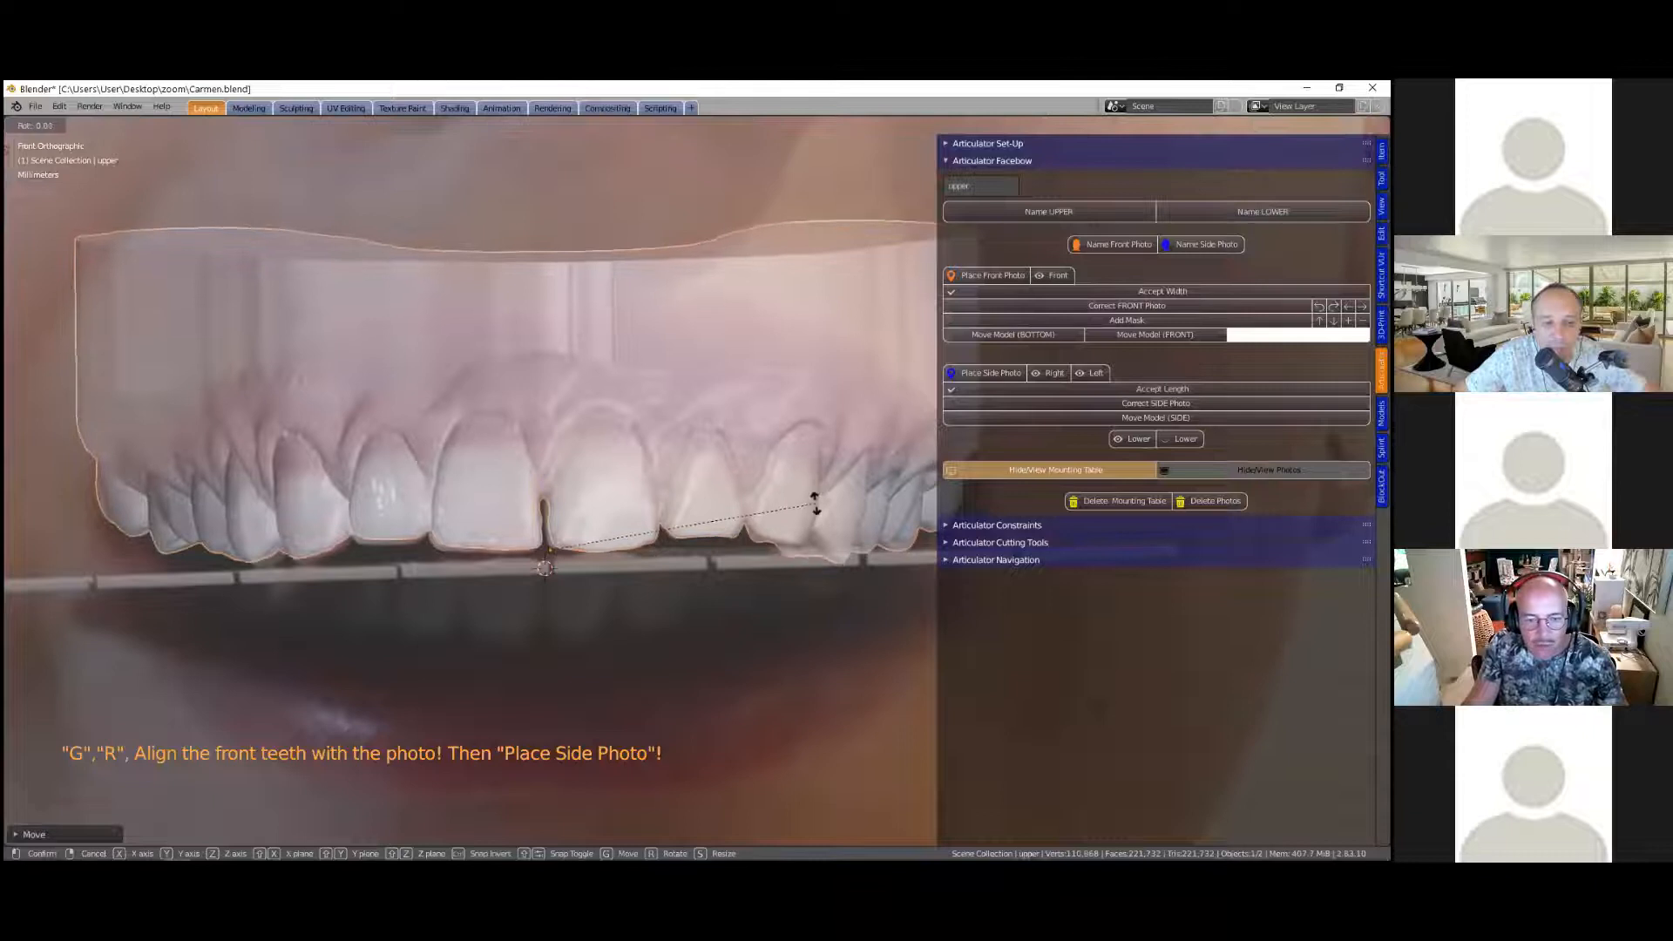
pyautogui.click(605, 543)
pyautogui.press('g')
pyautogui.click(597, 546)
pyautogui.press('r')
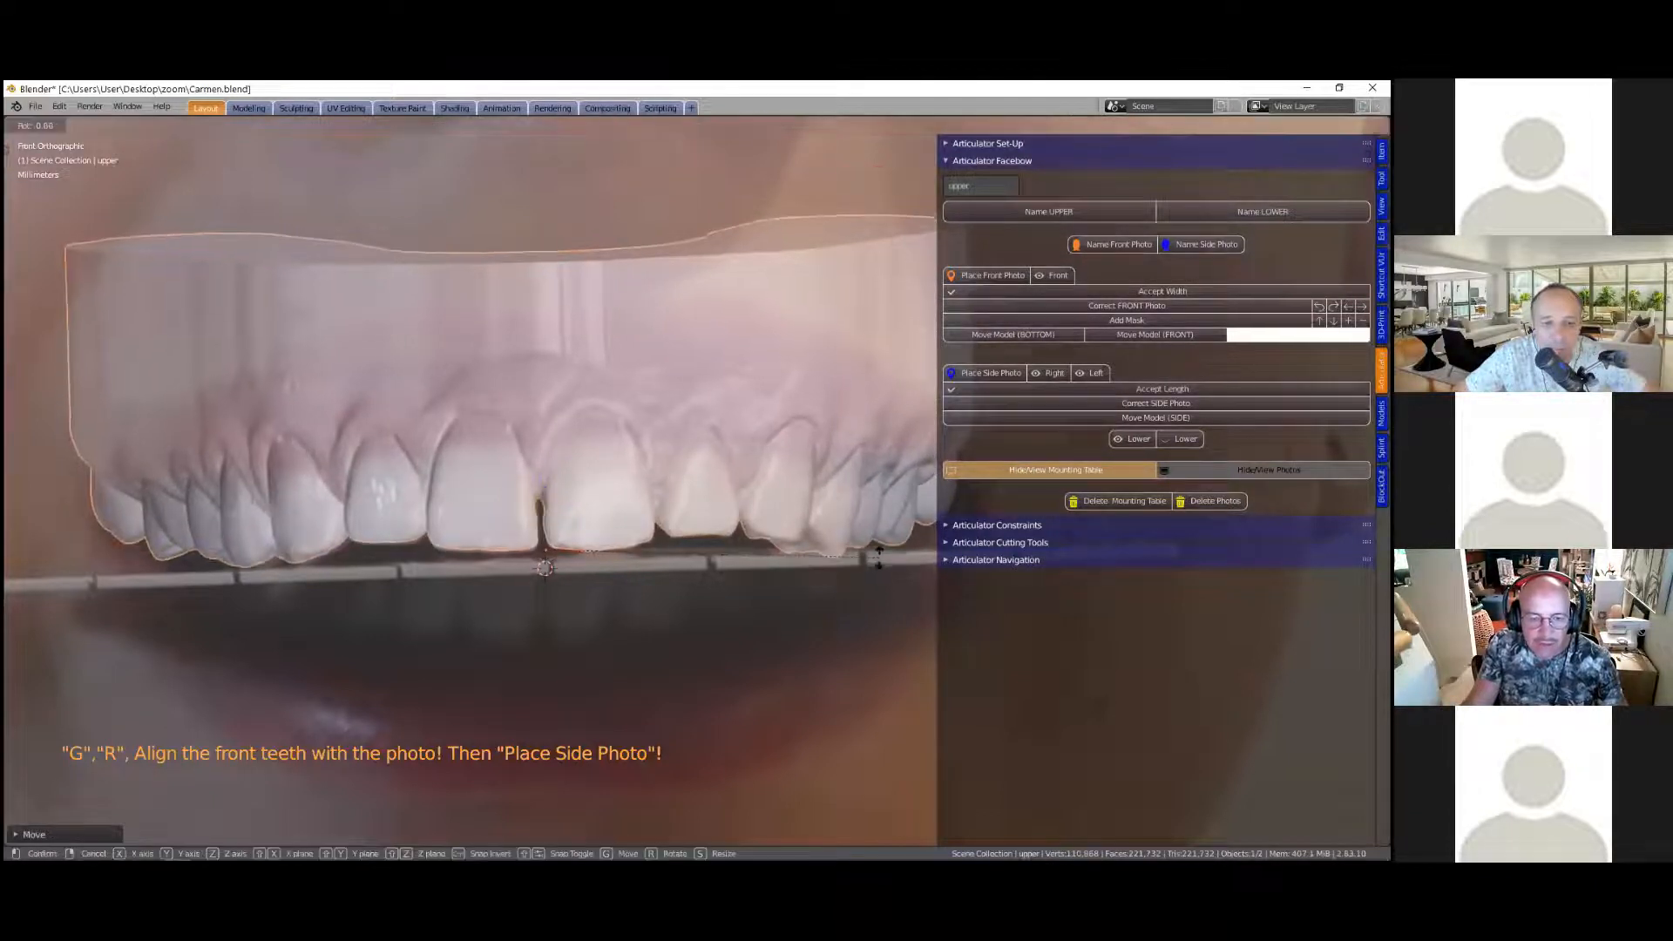
pyautogui.click(877, 556)
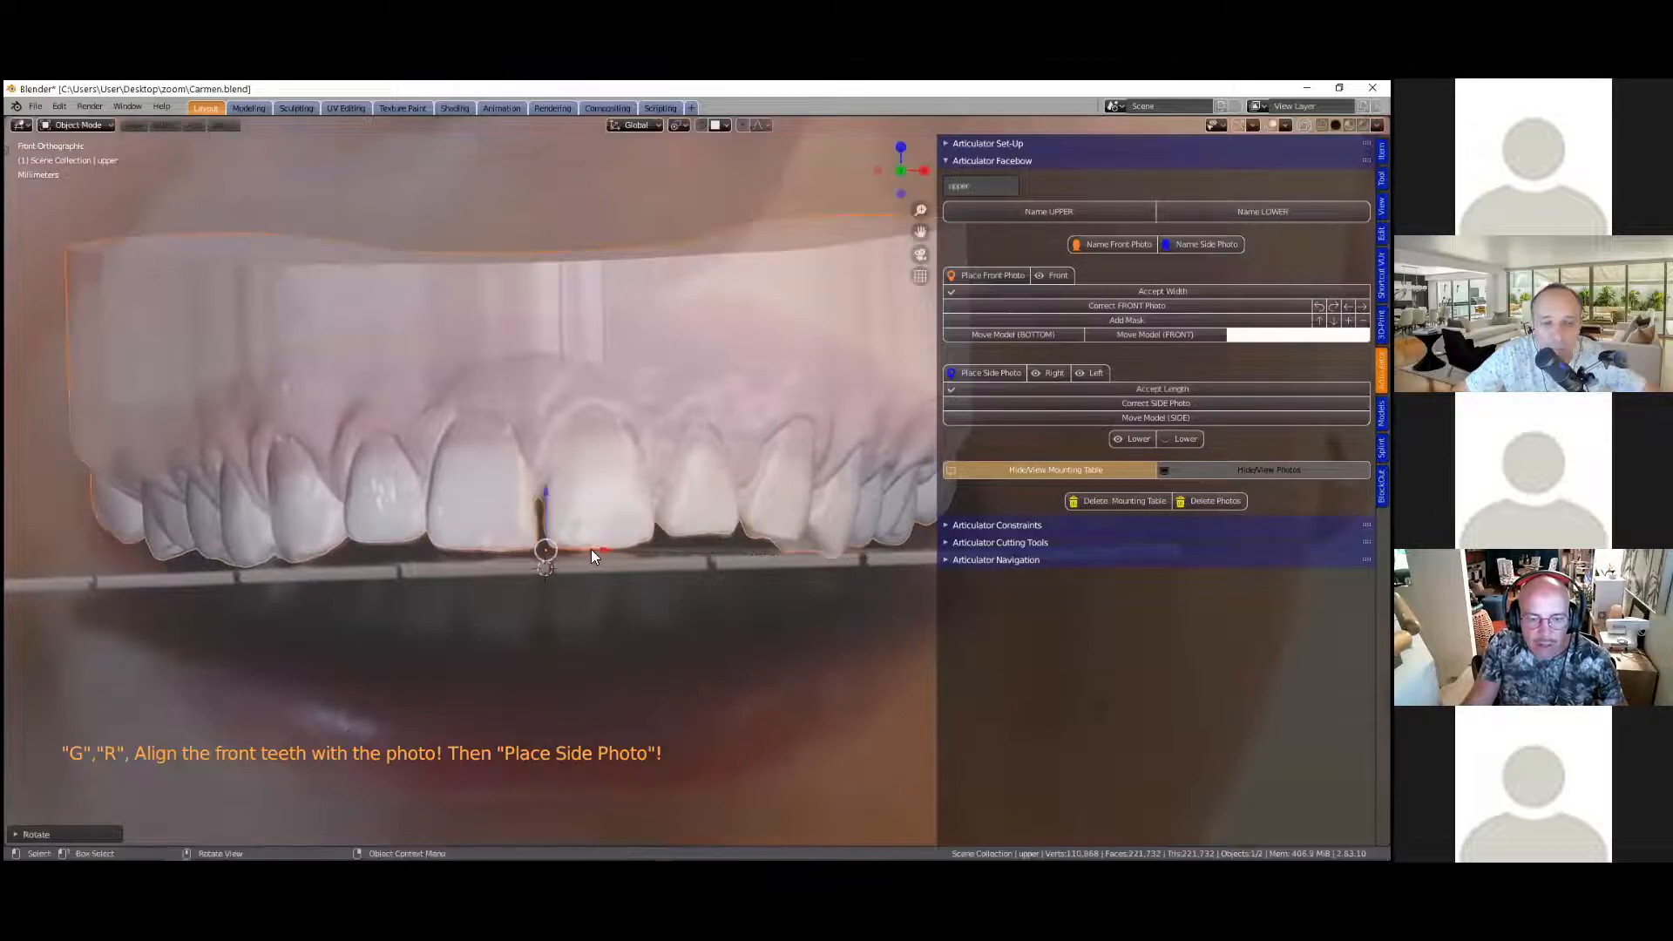
pyautogui.press('g')
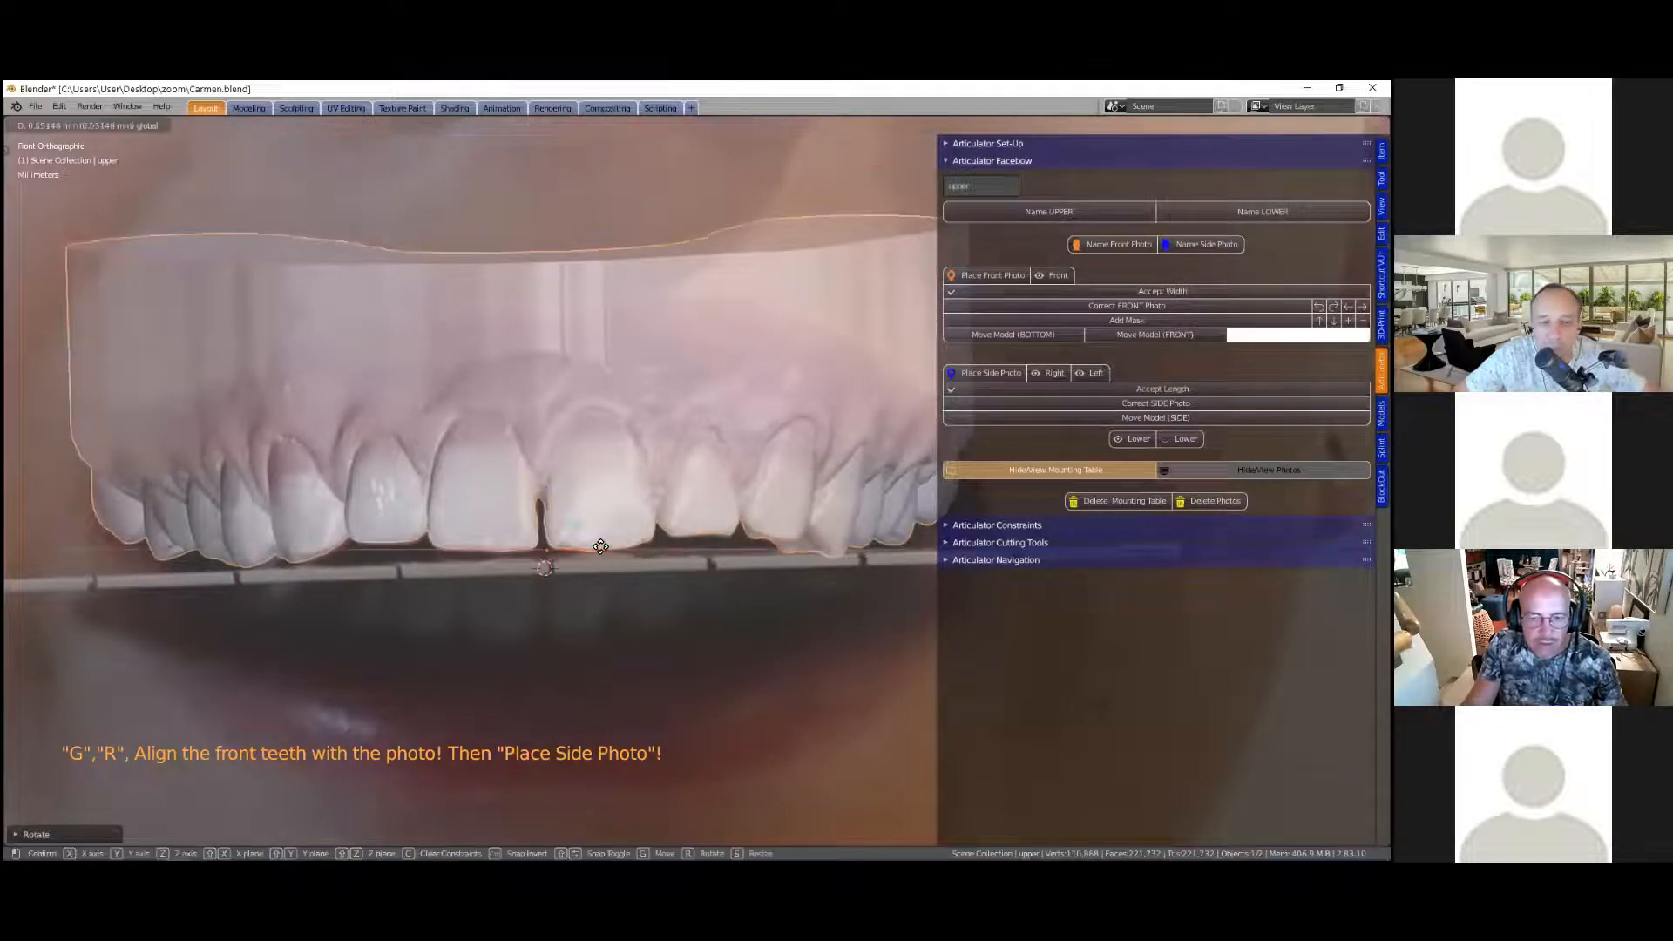
pyautogui.click(601, 549)
# Step: Examine the upper model's fit over the front photo, both close up at the teeth and against the whole face
pyautogui.scroll(-1, 659, 649)
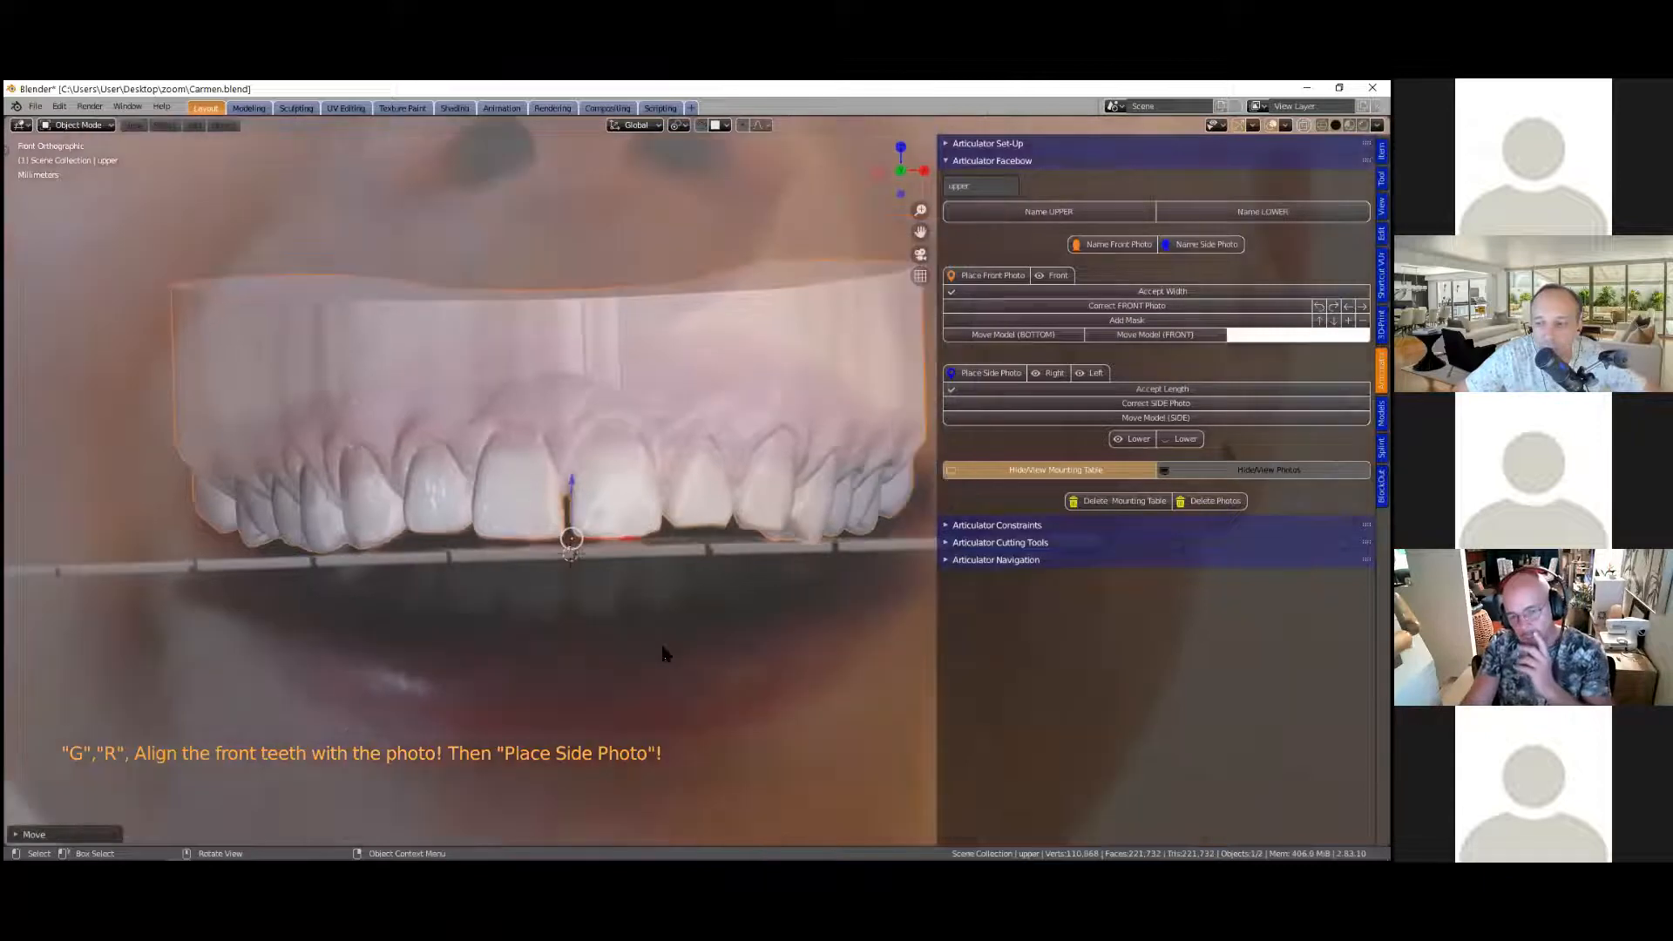
pyautogui.scroll(-1, 662, 653)
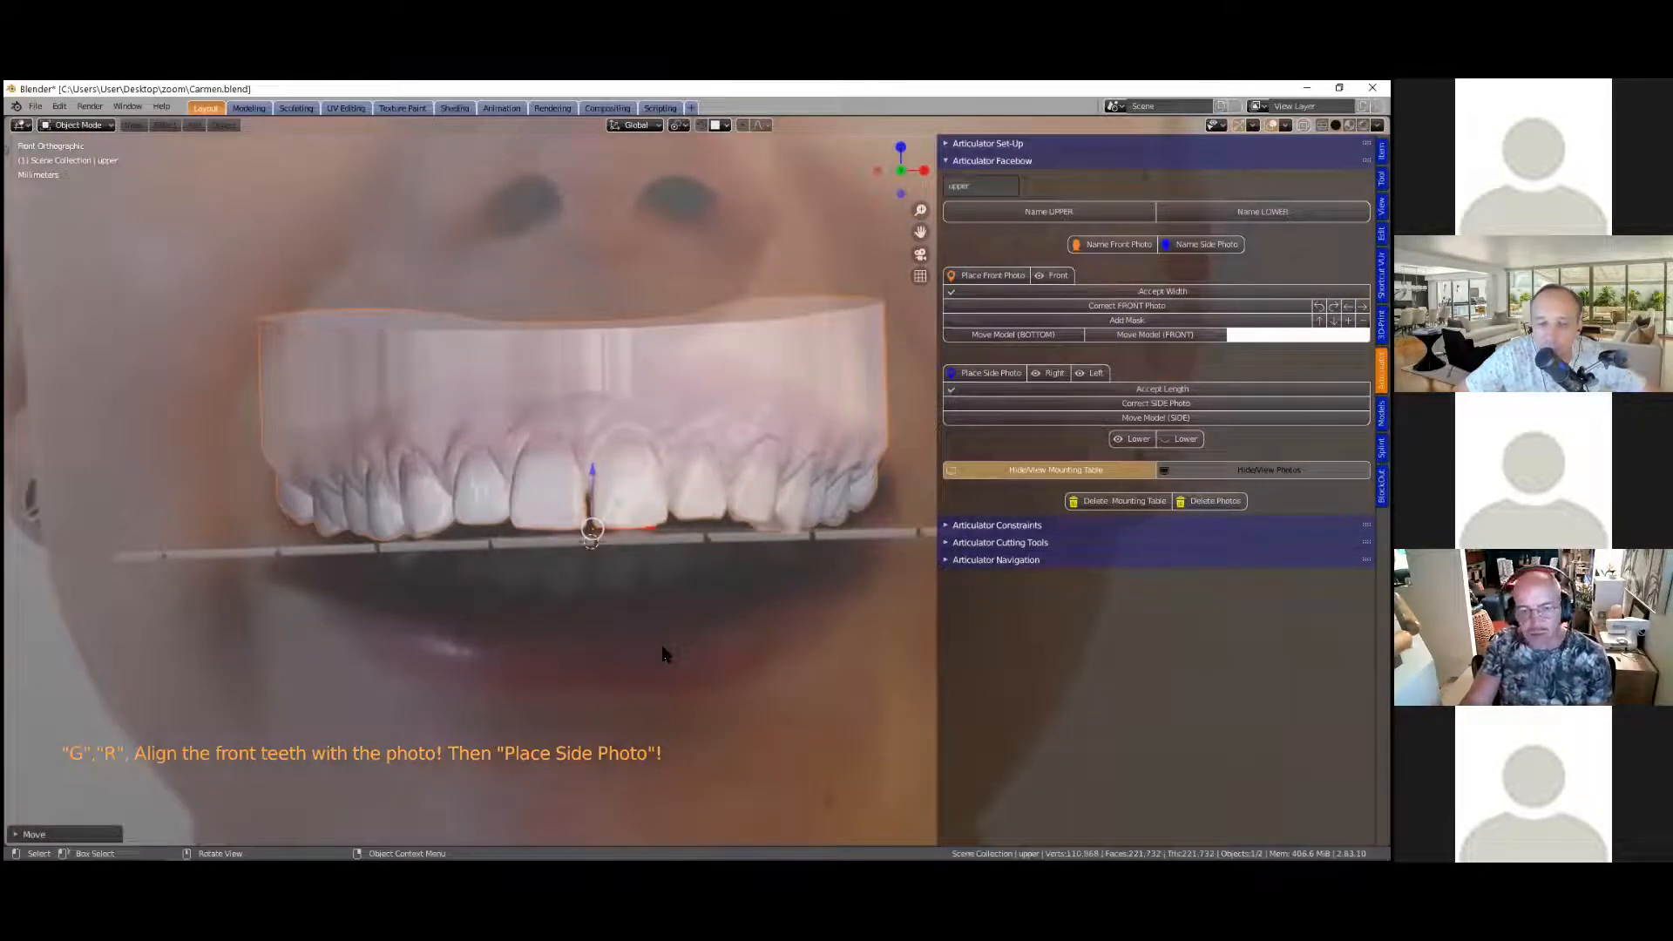
pyautogui.scroll(-1, 662, 654)
pyautogui.scroll(-1, 662, 653)
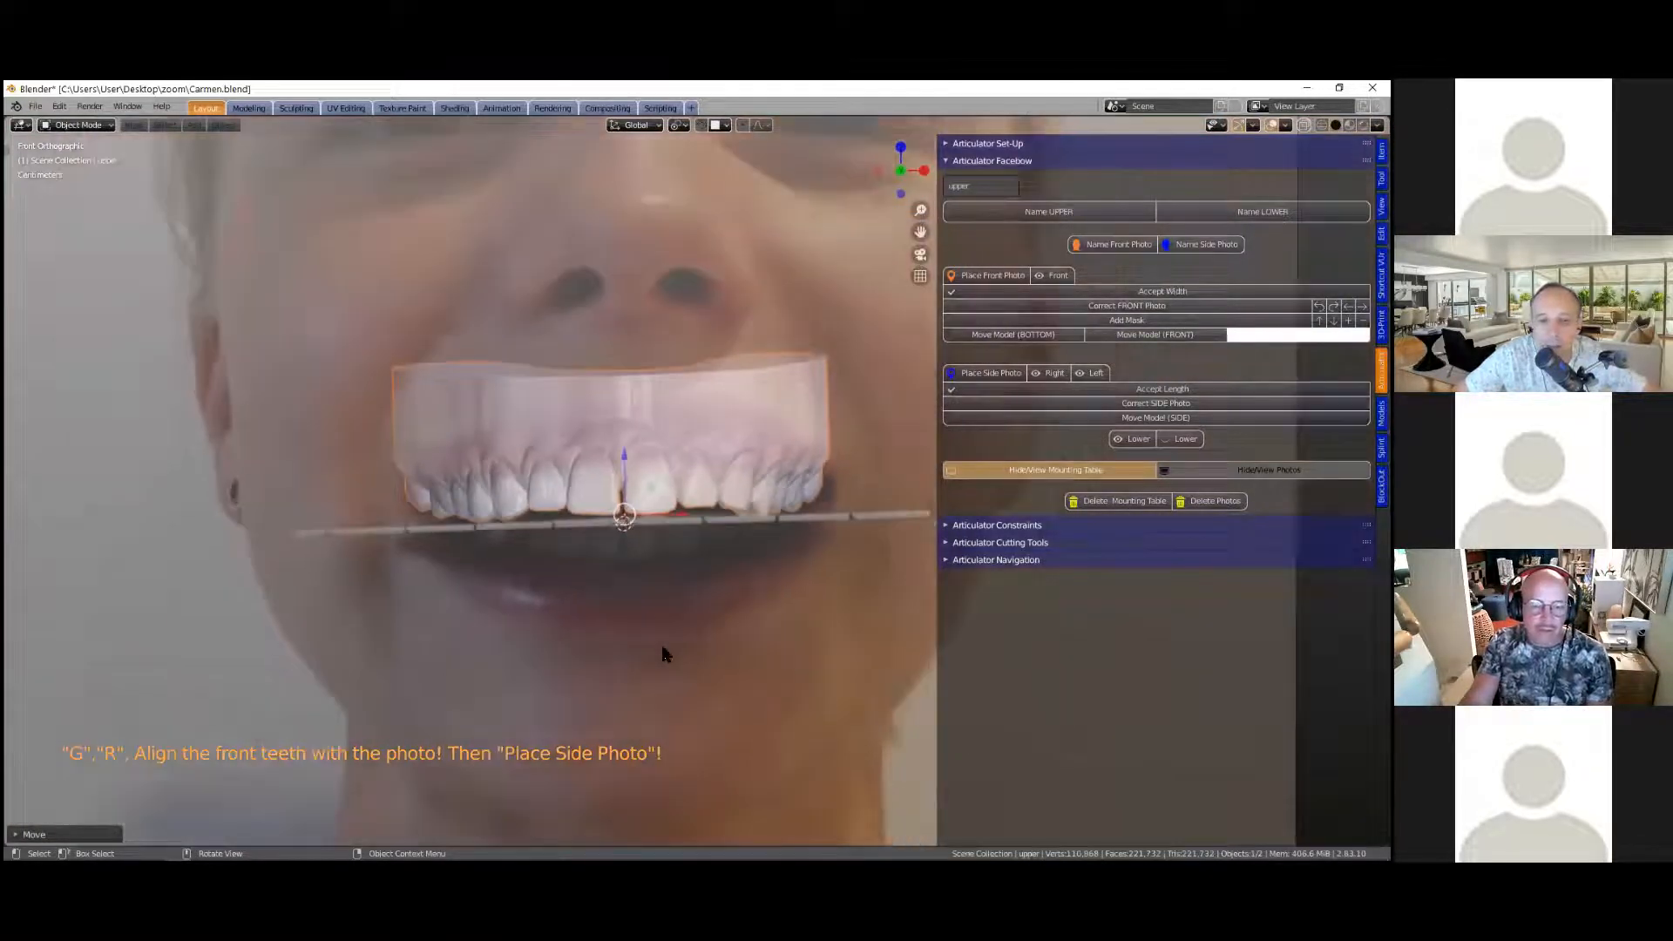
pyautogui.scroll(1, 662, 654)
pyautogui.scroll(1, 662, 654)
pyautogui.scroll(1, 662, 653)
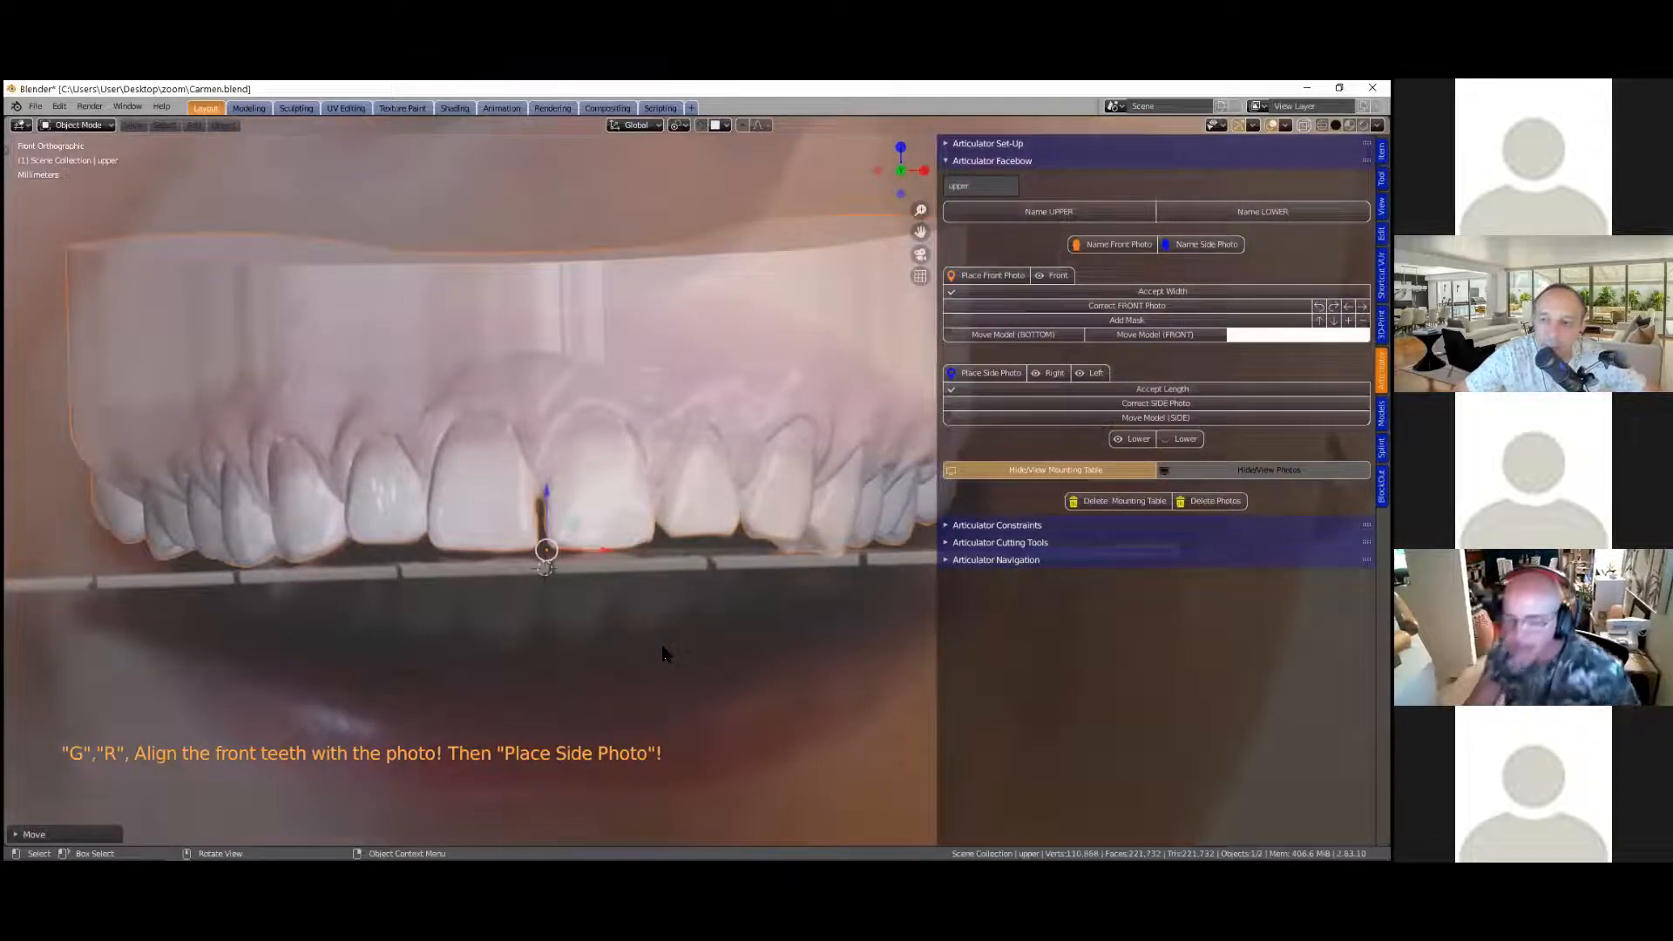
pyautogui.scroll(-1, 663, 654)
pyautogui.scroll(-1, 662, 654)
pyautogui.scroll(-1, 662, 653)
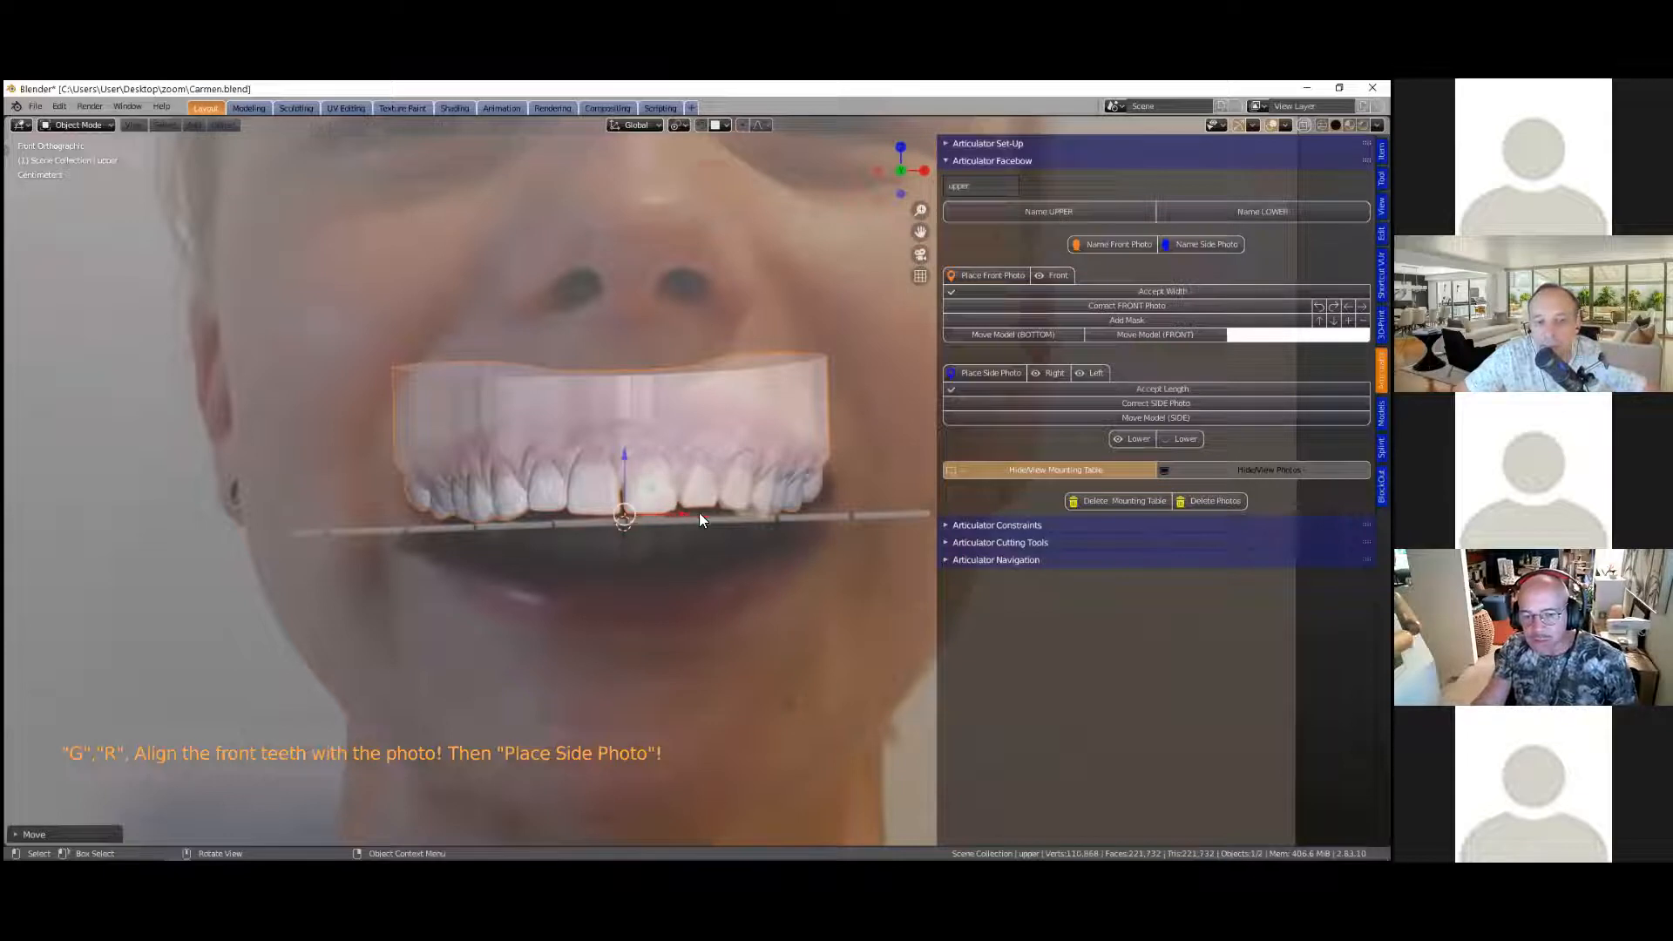
pyautogui.scroll(2, 663, 623)
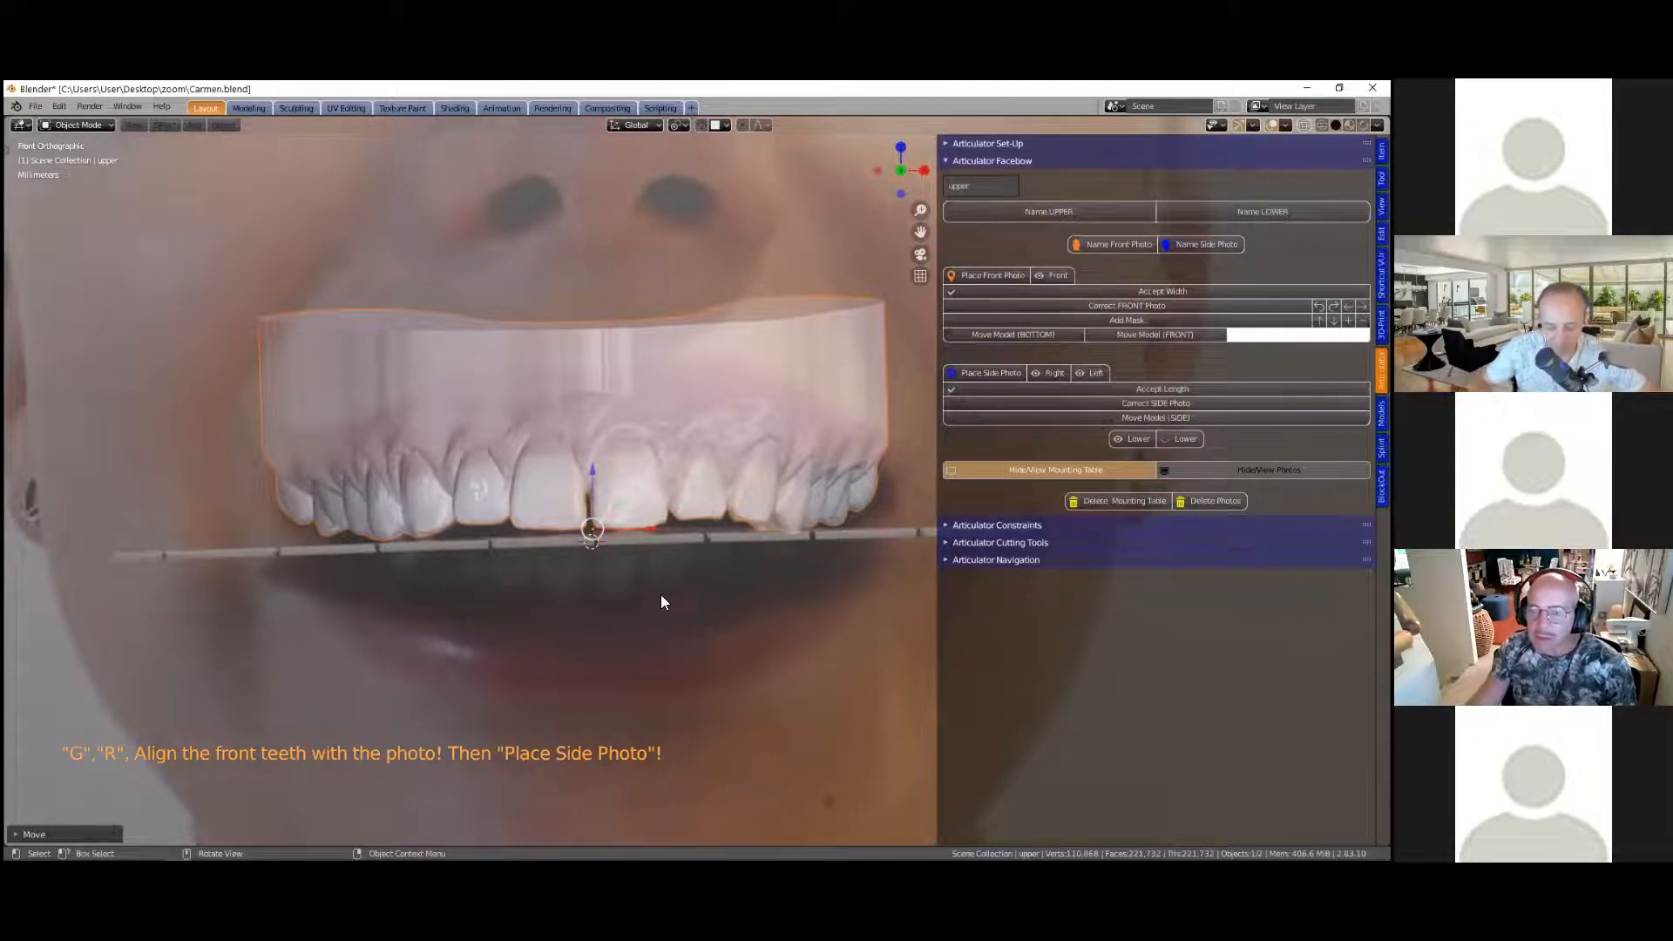
pyautogui.scroll(-1, 660, 595)
pyautogui.scroll(-1, 661, 594)
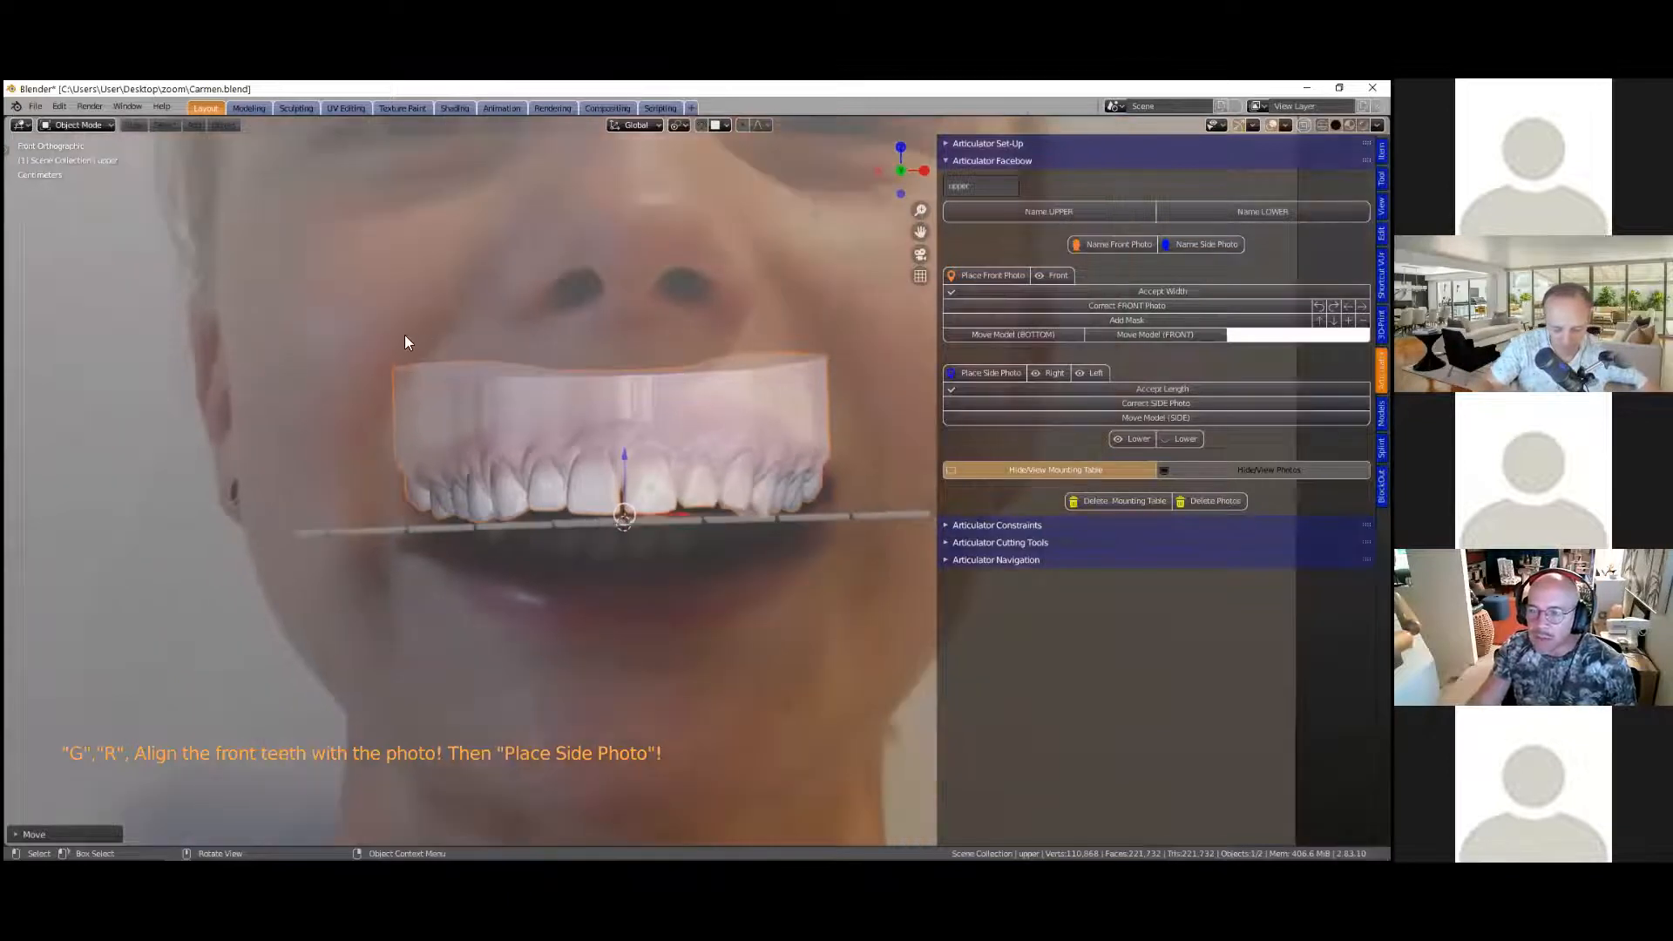
# Step: Select the front face photo and raise the alpha of its color so it shows more strongly over the model
pyautogui.scroll(-1, 404, 336)
pyautogui.click(377, 329)
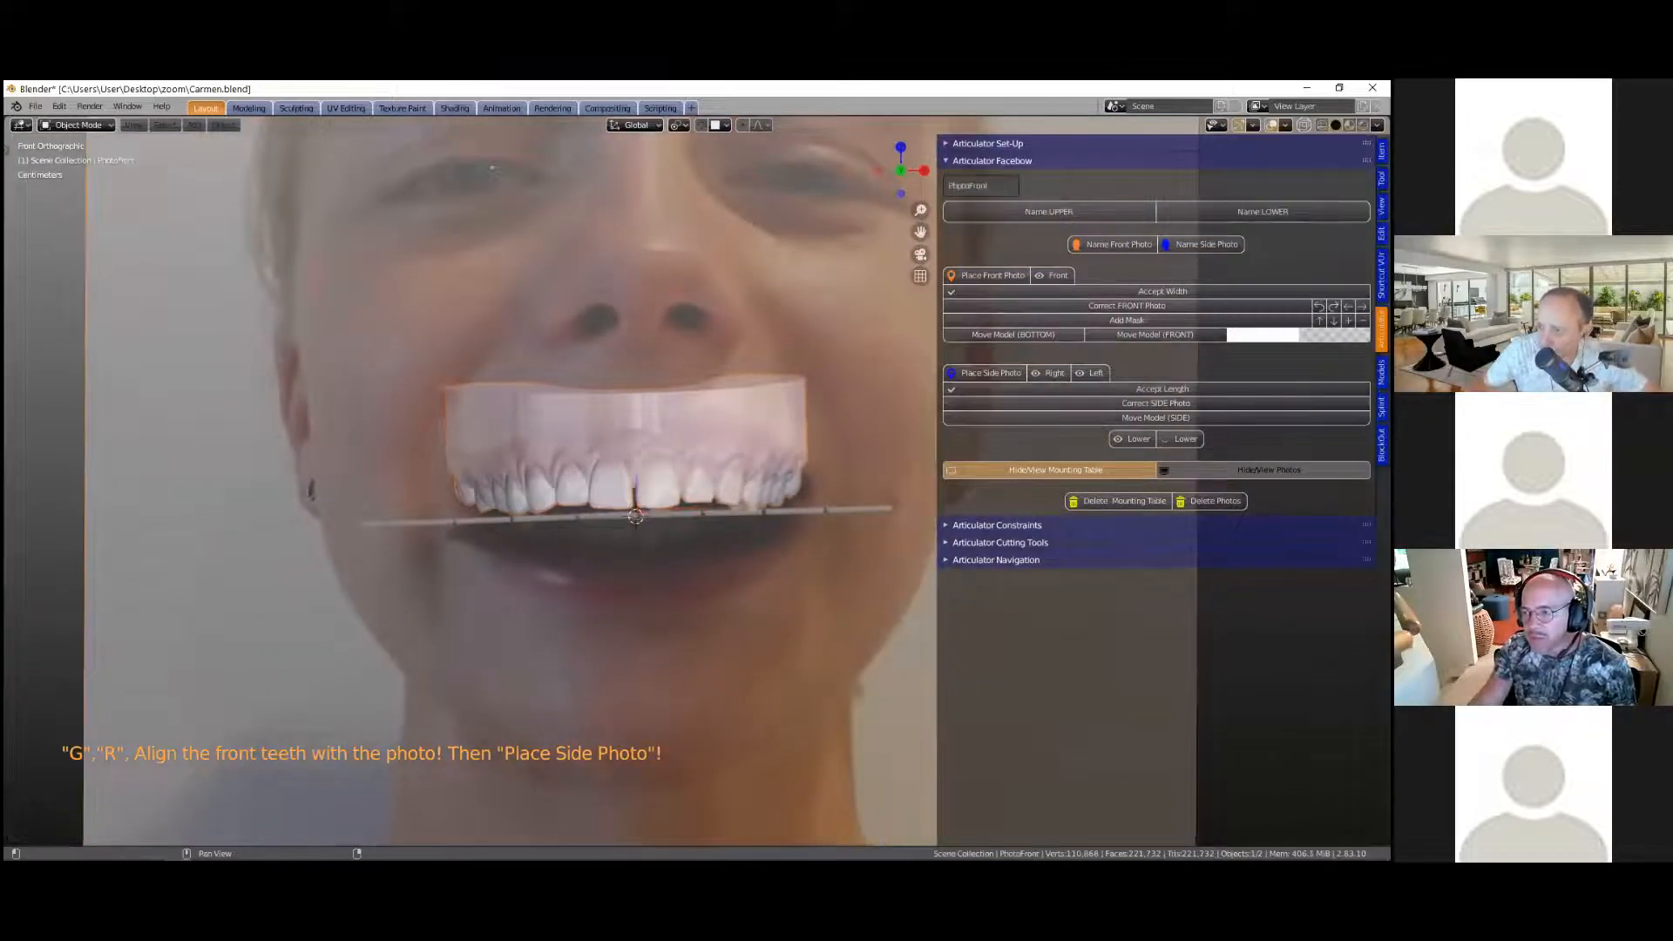
pyautogui.click(1298, 335)
pyautogui.moveTo(1293, 312)
pyautogui.mouseDown()
pyautogui.moveTo(1340, 313)
pyautogui.moveTo(1242, 312)
pyautogui.moveTo(1313, 313)
pyautogui.mouseUp()
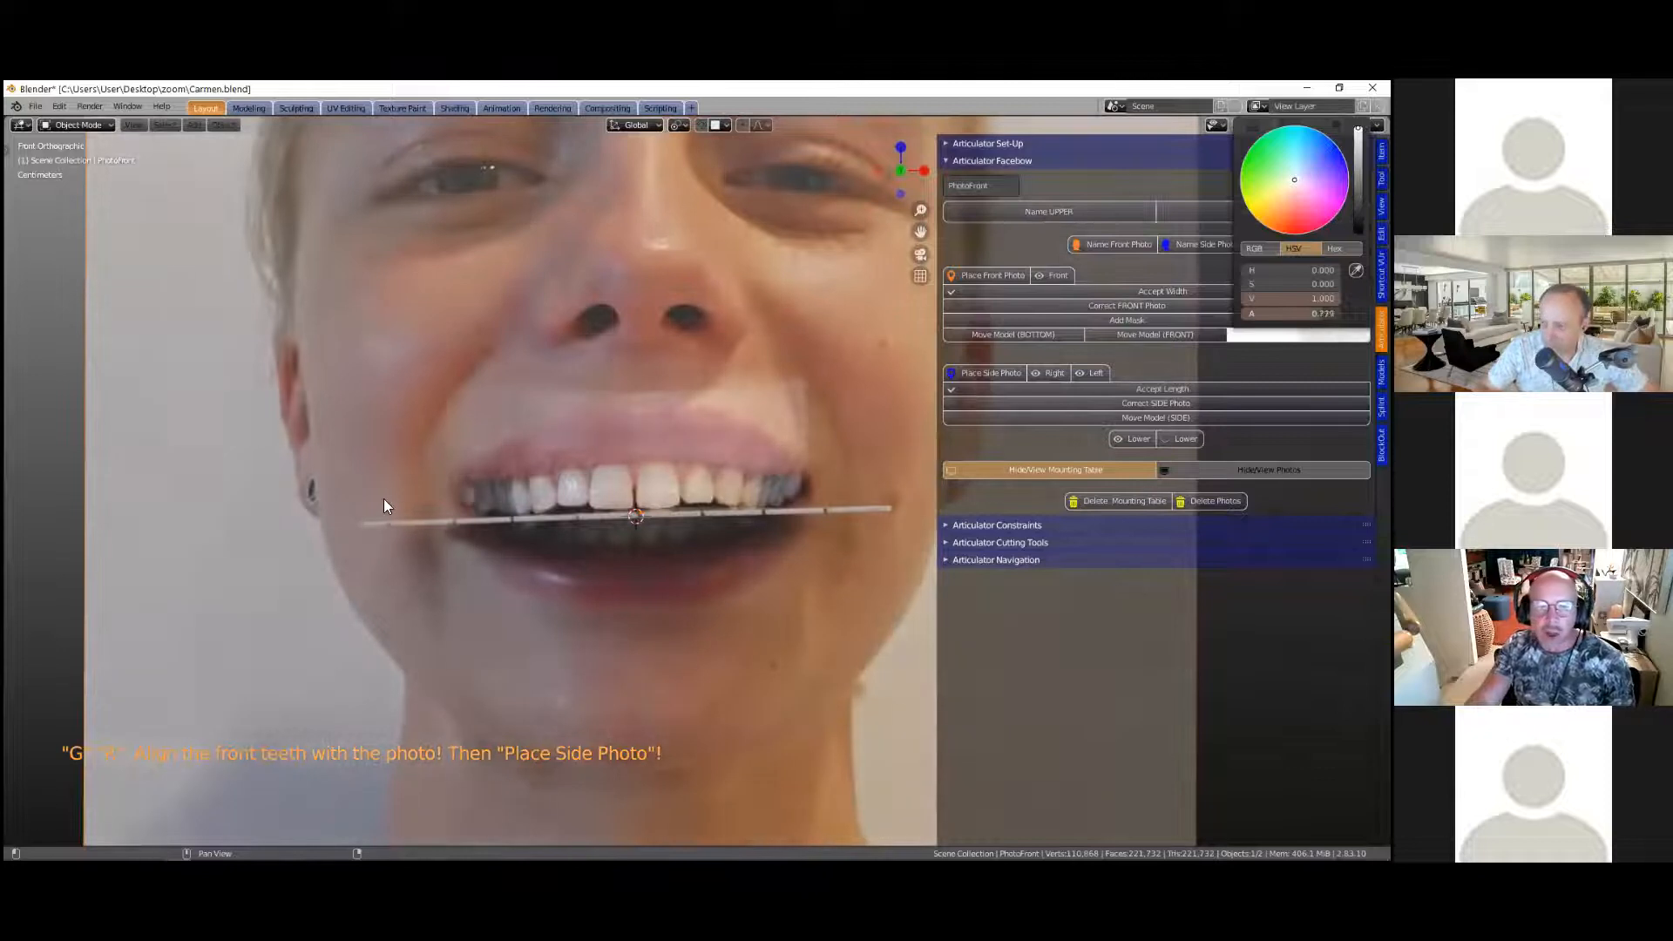
# Step: Place the side photo for the profile view and accept the length of its measuring bar
pyautogui.scroll(-2, 702, 466)
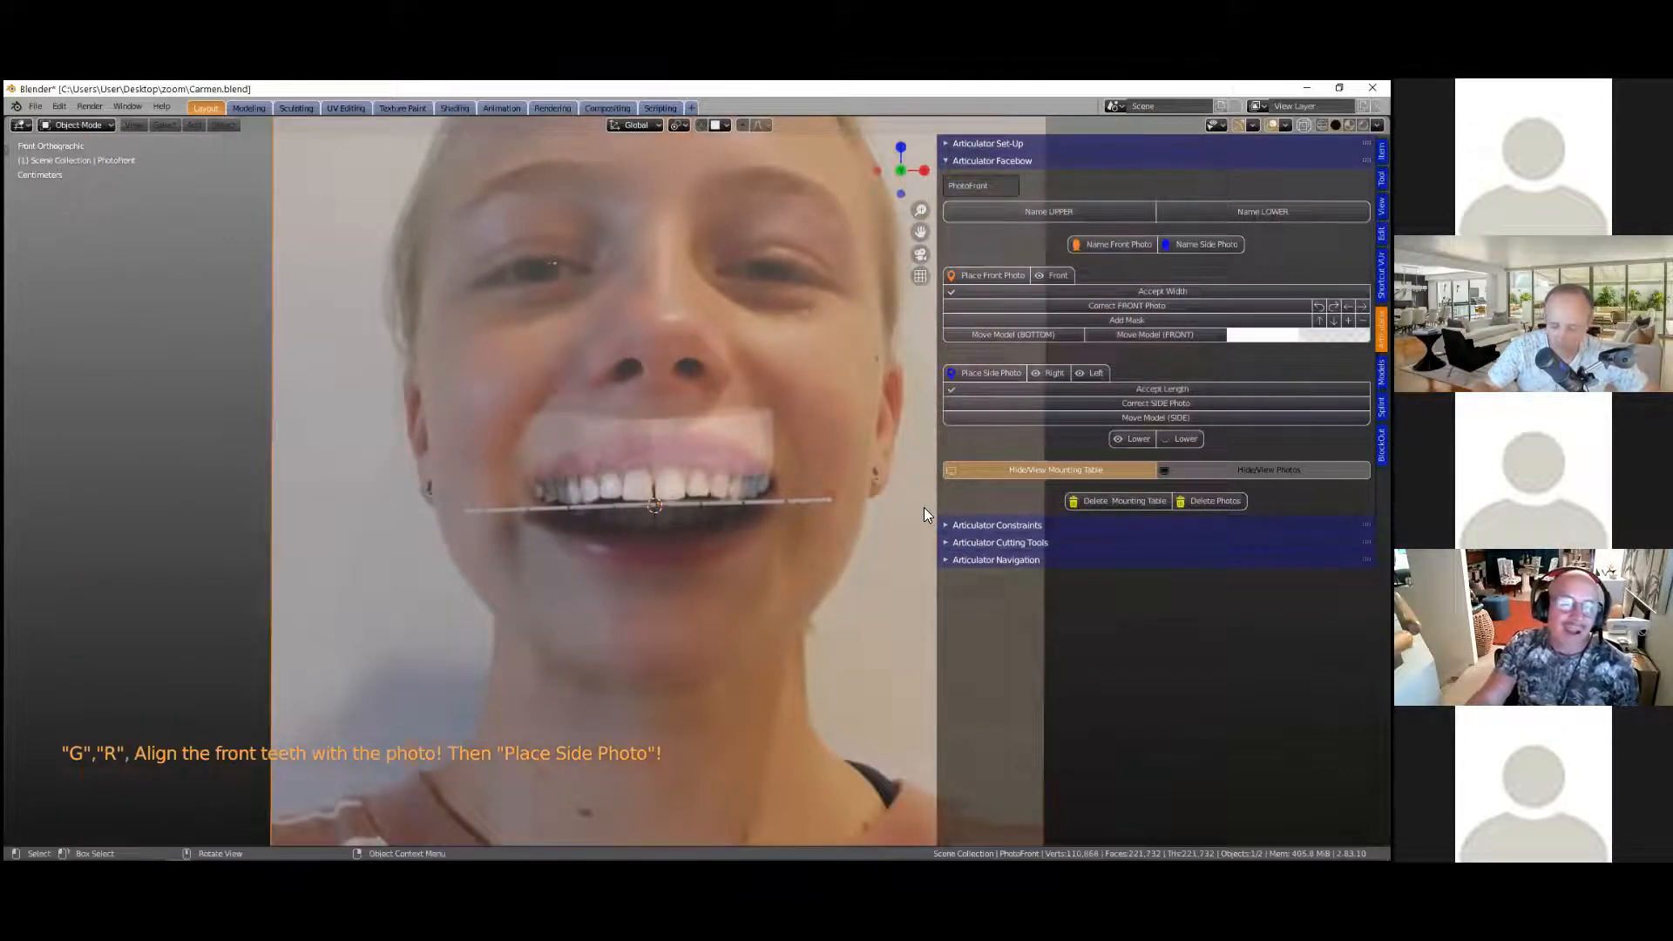
pyautogui.scroll(2, 466, 524)
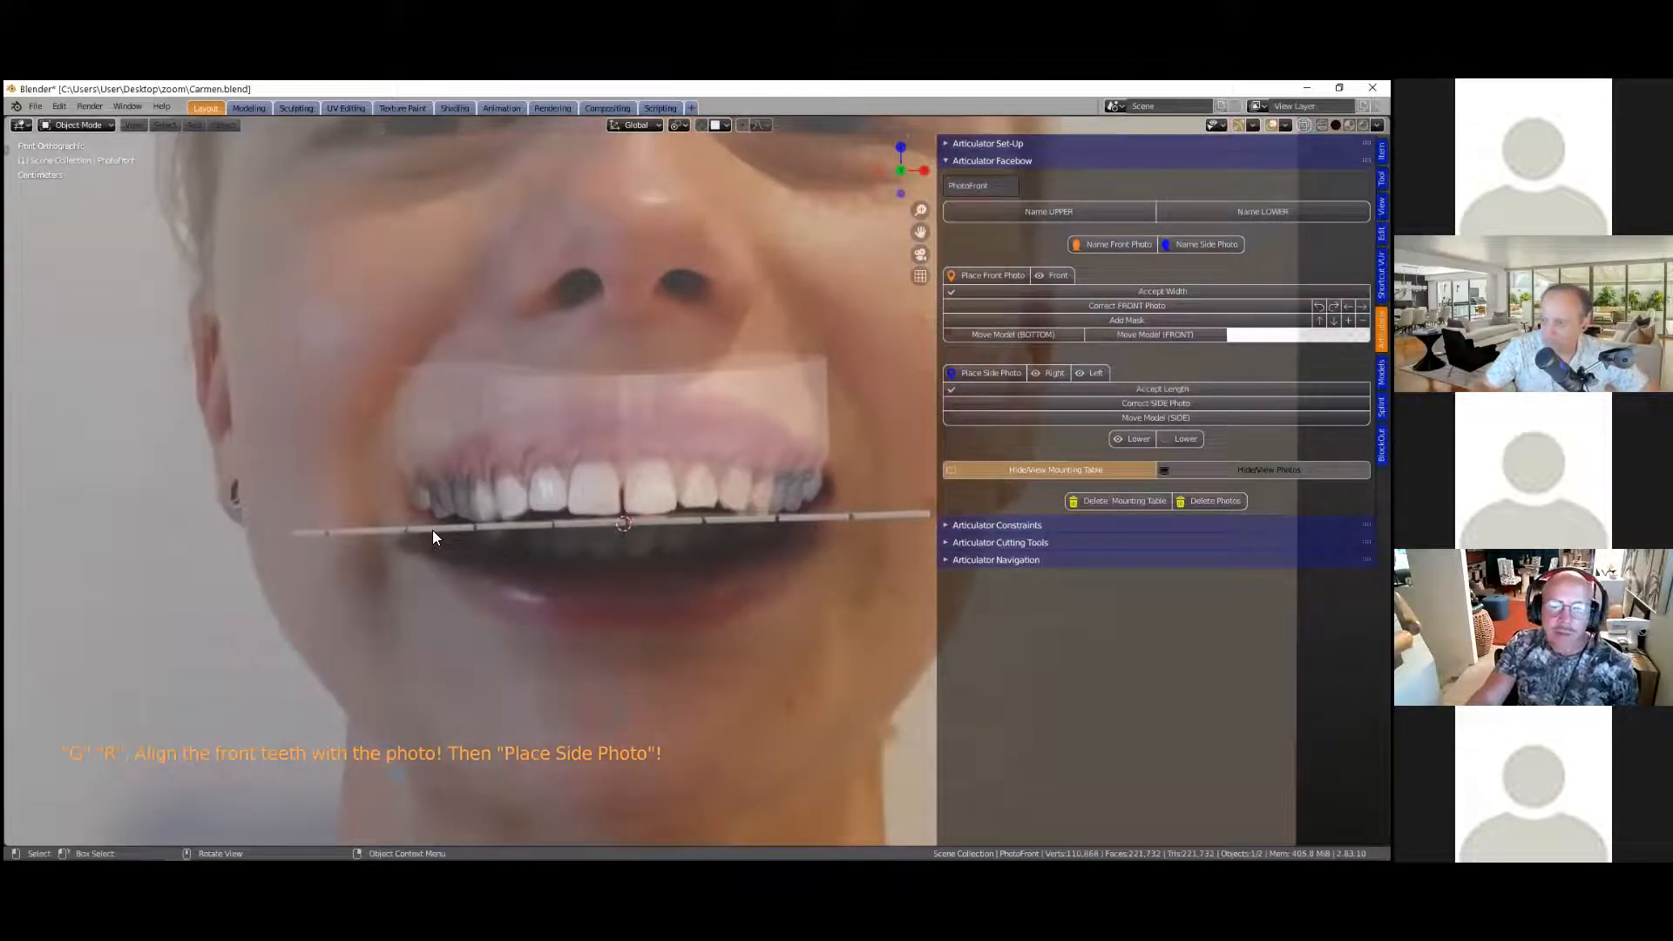
pyautogui.scroll(1, 432, 530)
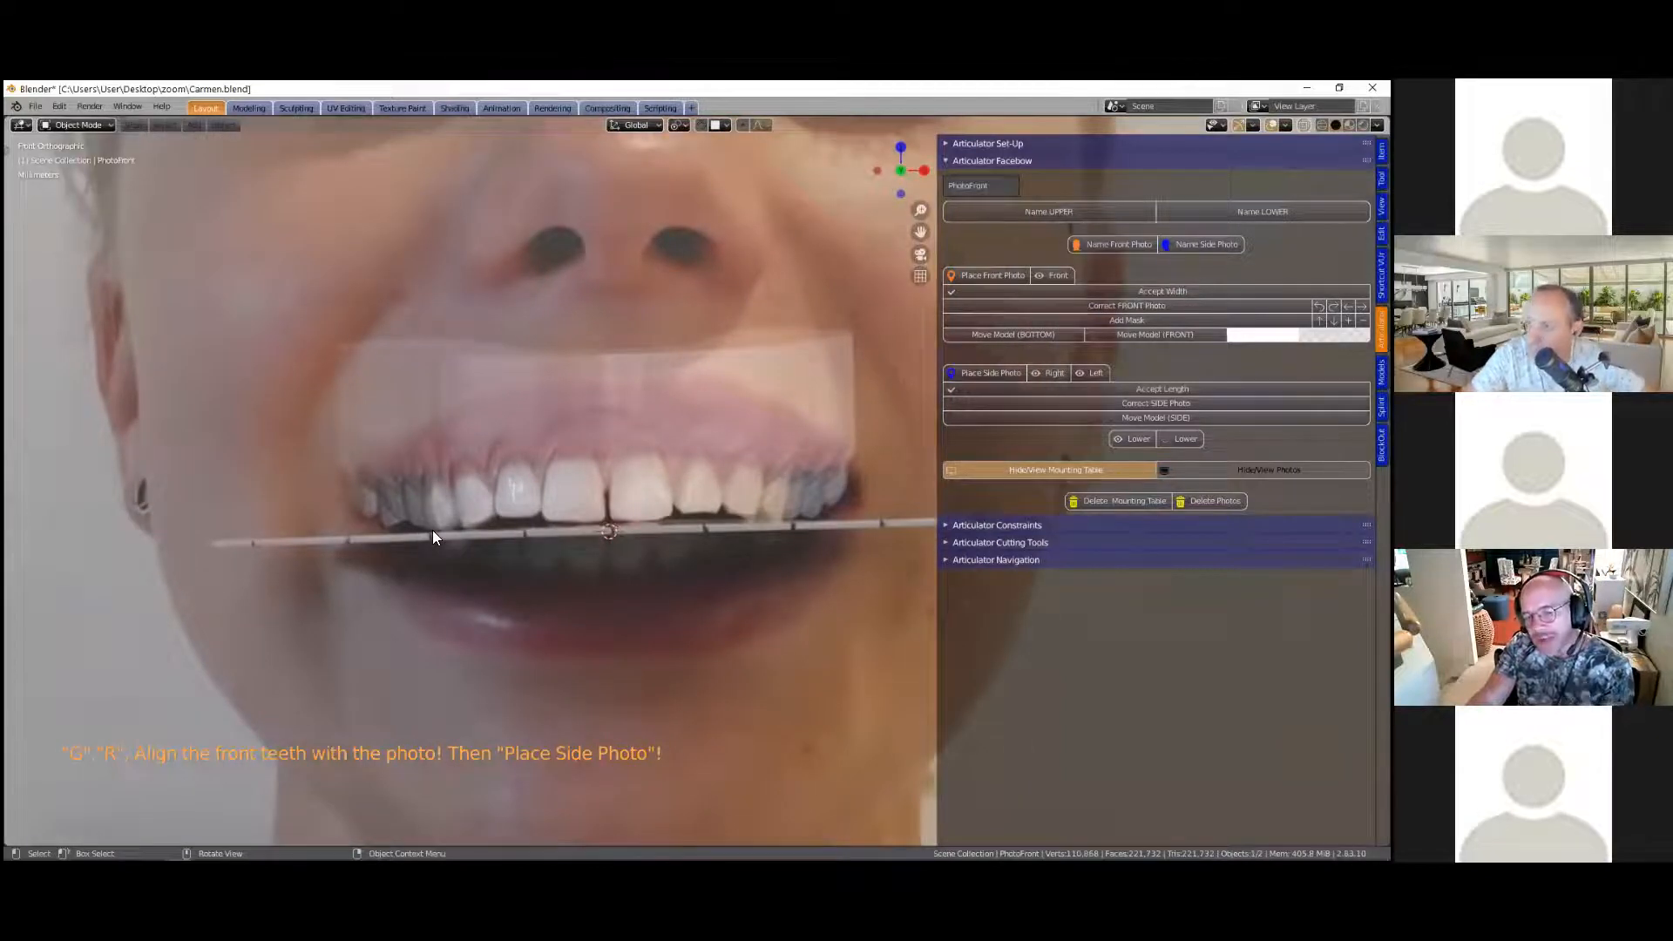
pyautogui.scroll(-1, 433, 530)
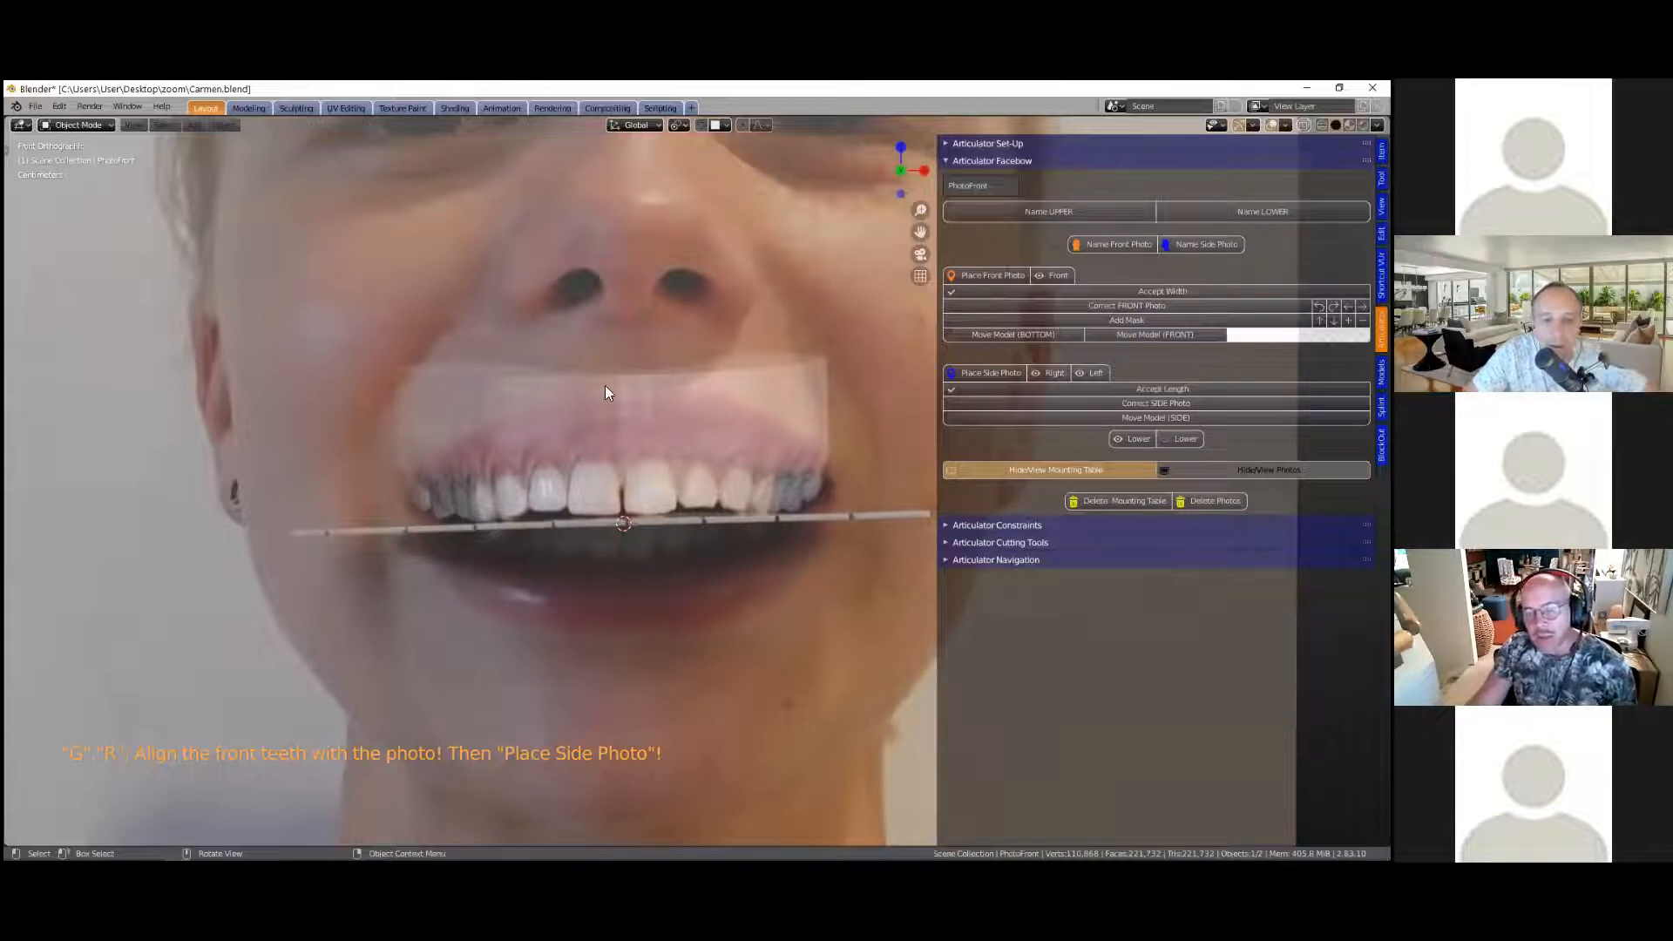
pyautogui.scroll(-2, 605, 386)
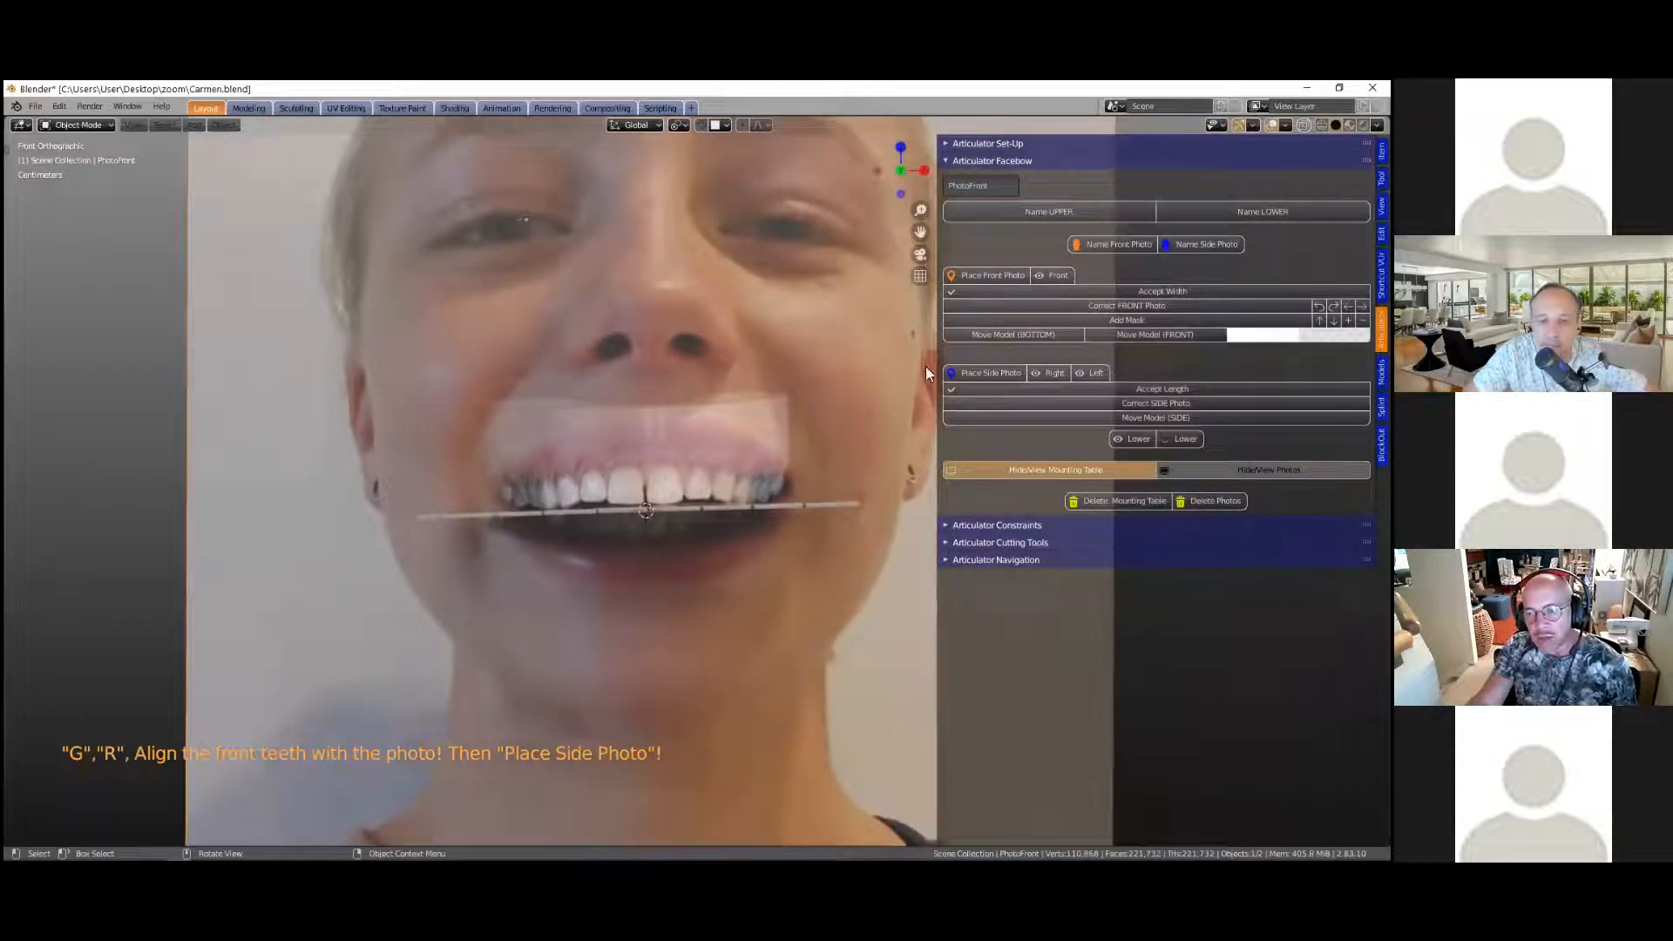
pyautogui.click(986, 375)
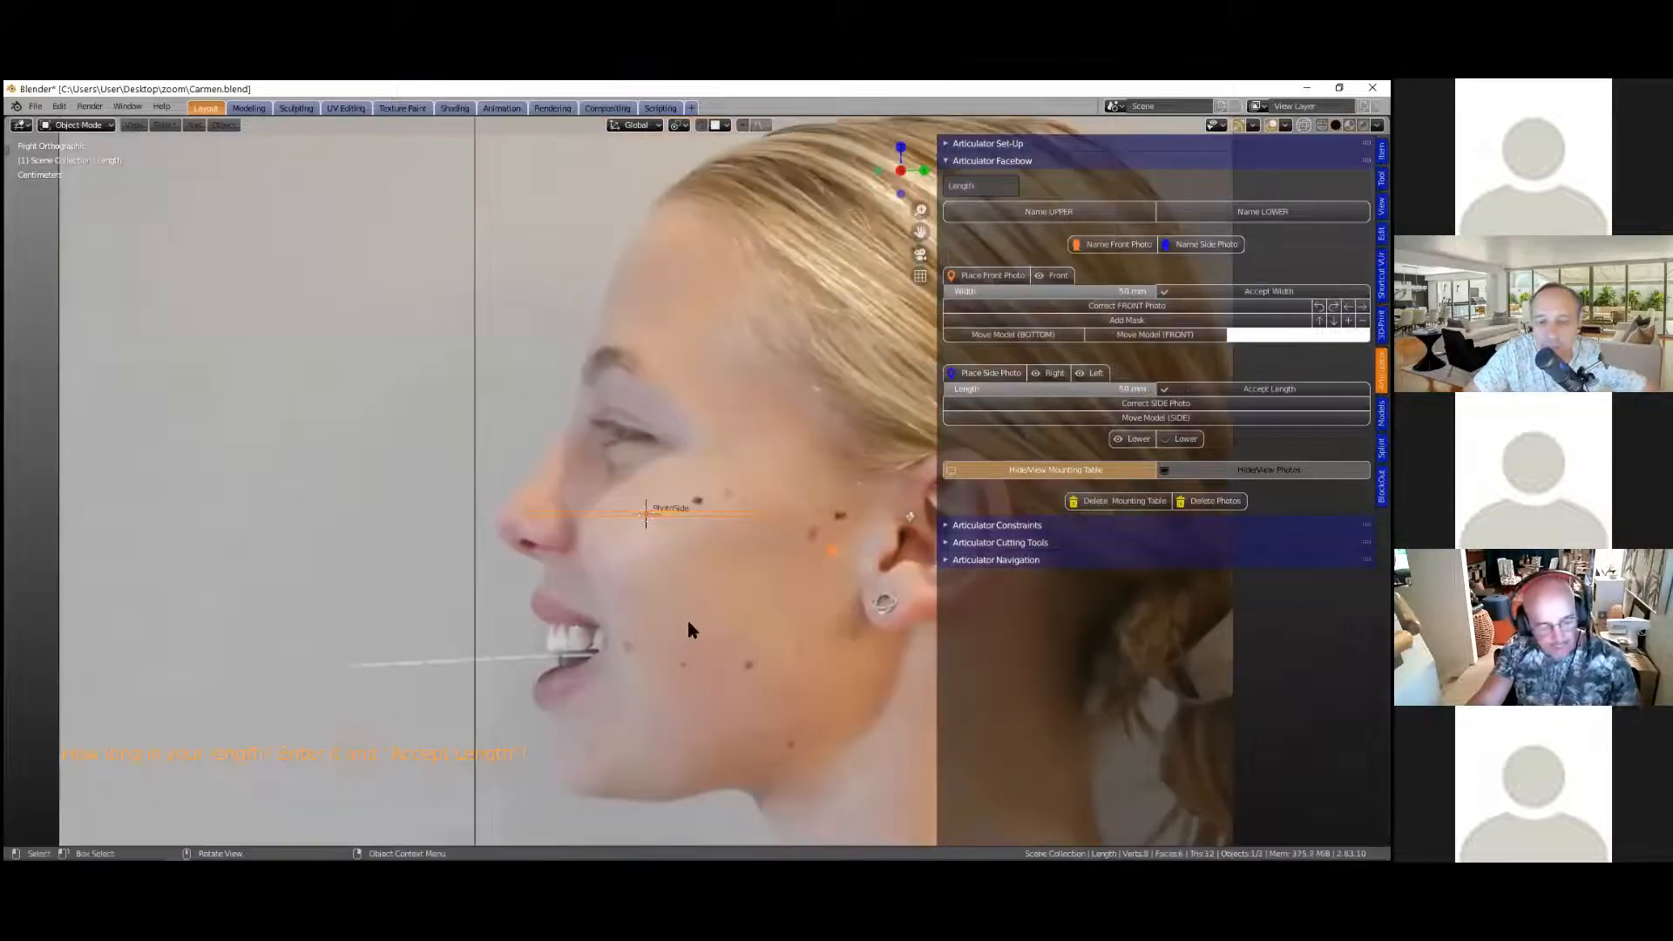
pyautogui.keyDown('shift'); pyautogui.moveTo(710, 585); pyautogui.dragTo(731, 450, button='middle'); pyautogui.keyUp('shift')
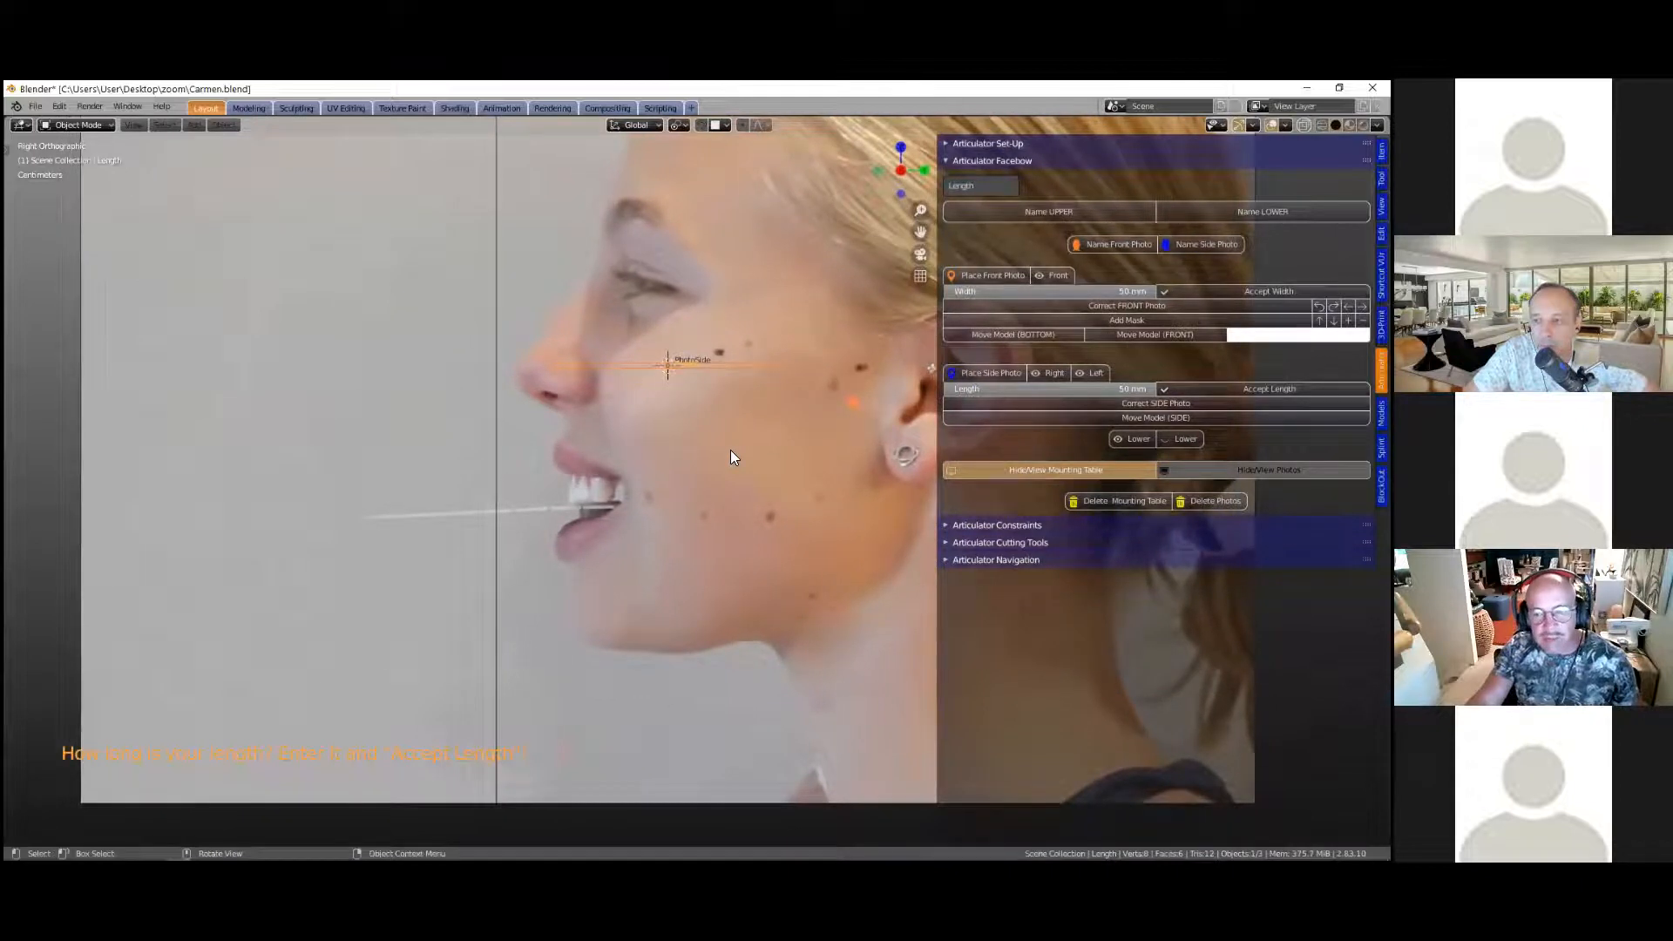
pyautogui.scroll(2, 731, 451)
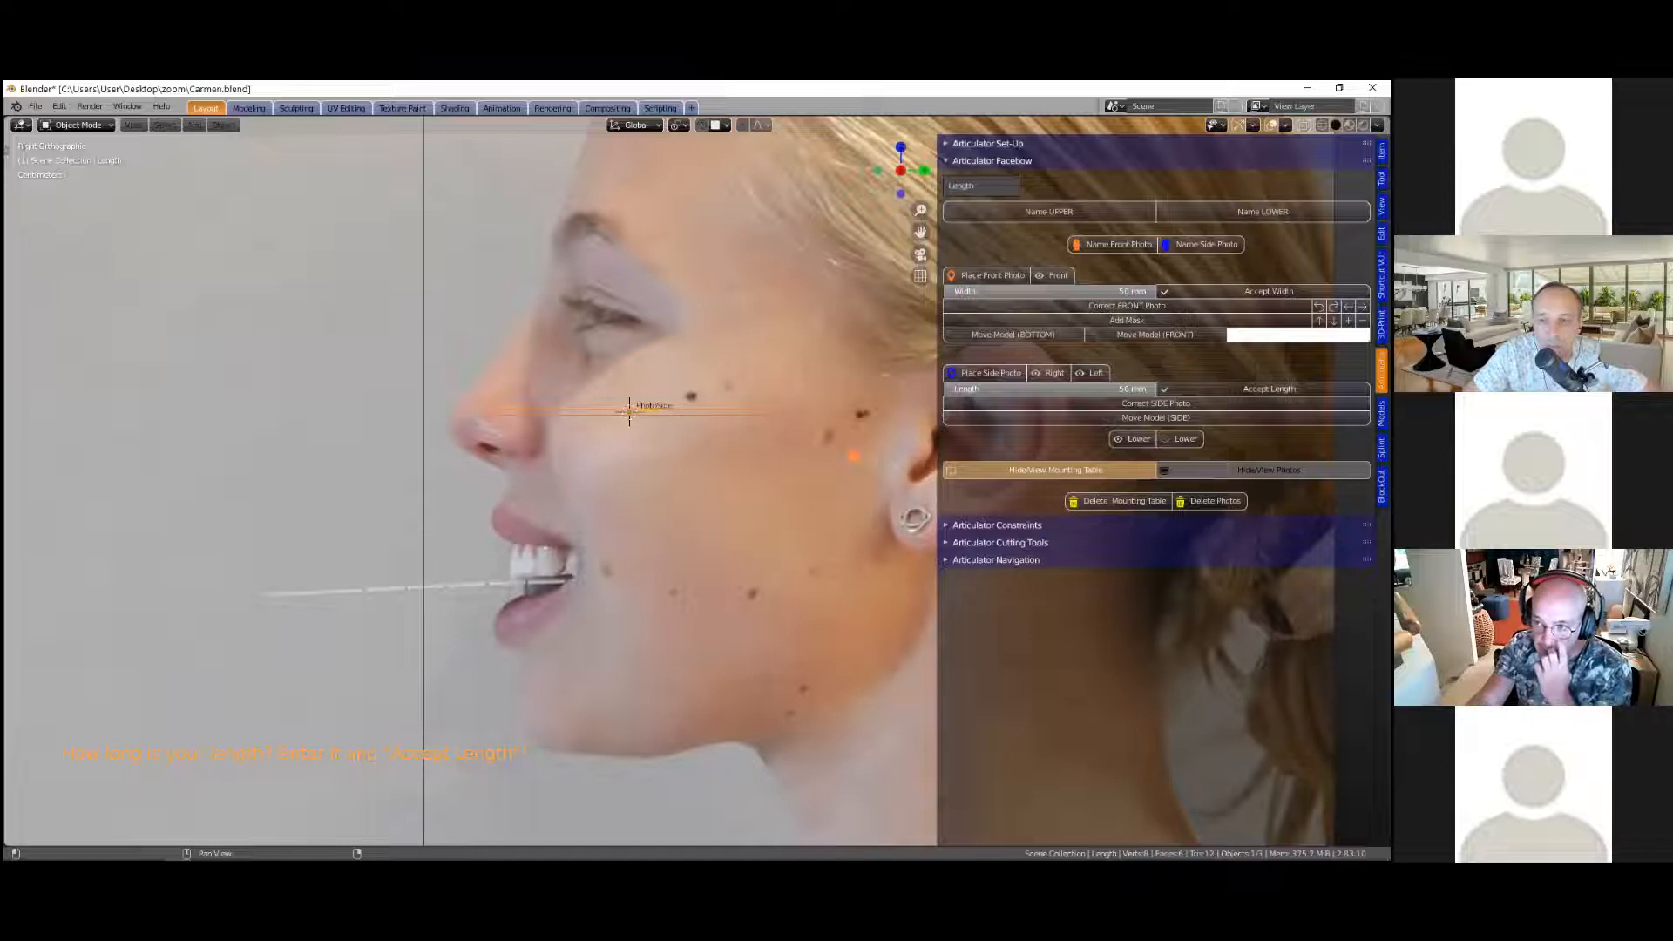
pyautogui.click(1268, 388)
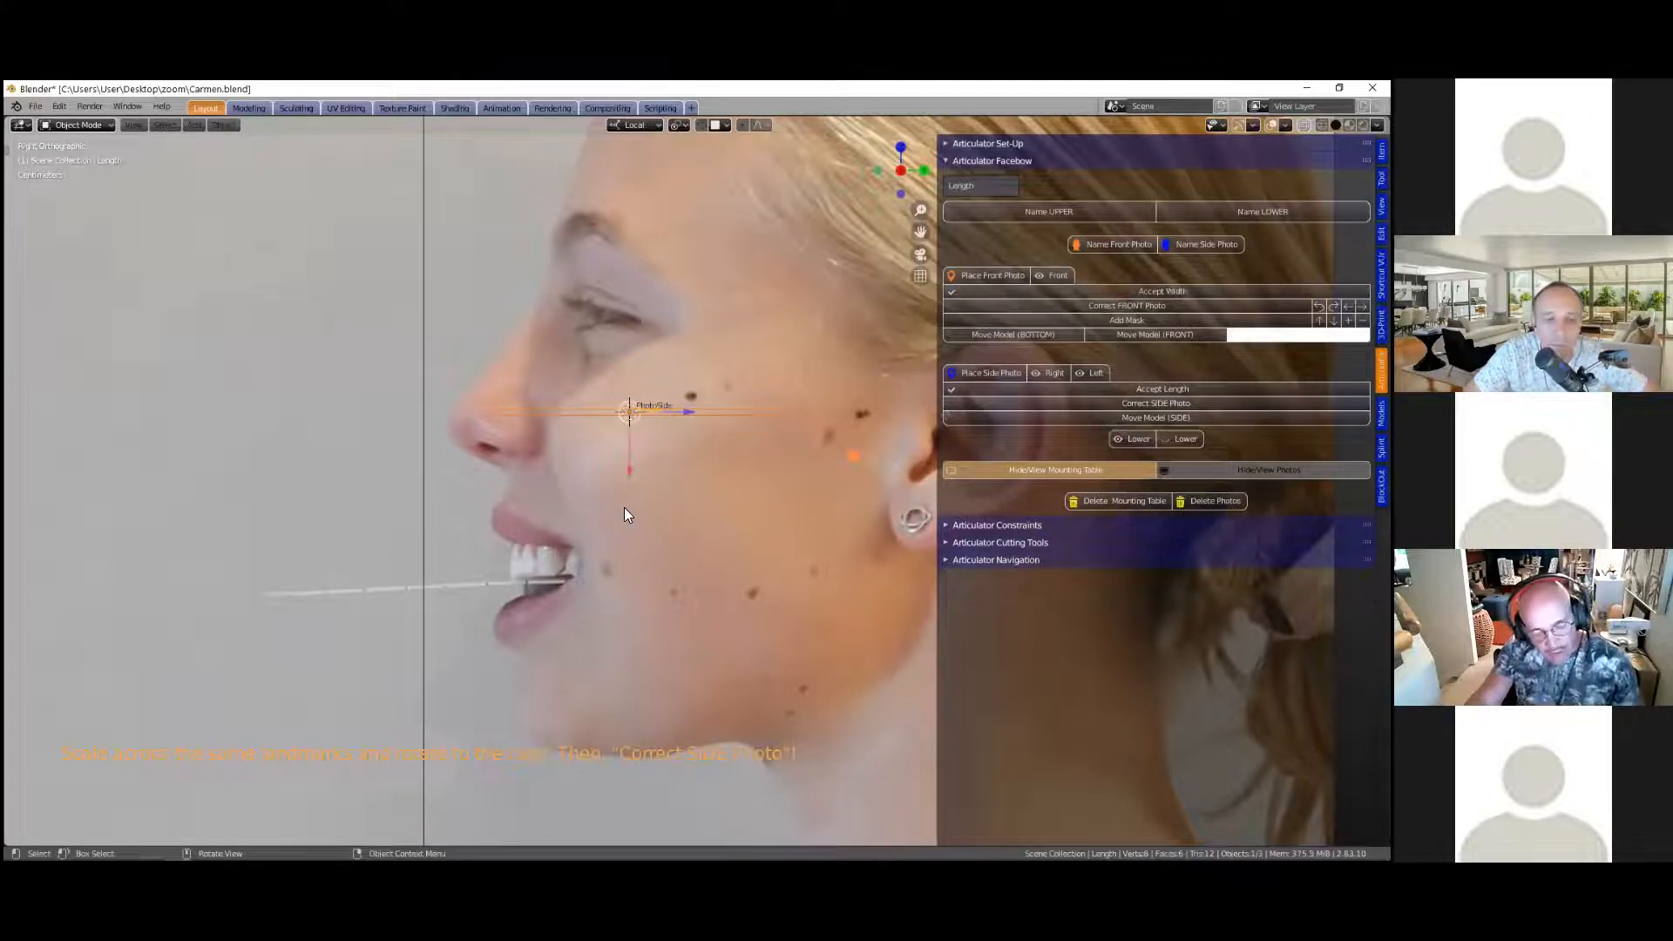
# Step: Move the length bar from the cheek down to the card in front of the mouth and scale it down
pyautogui.moveTo(692, 419); pyautogui.dragTo(696, 334)
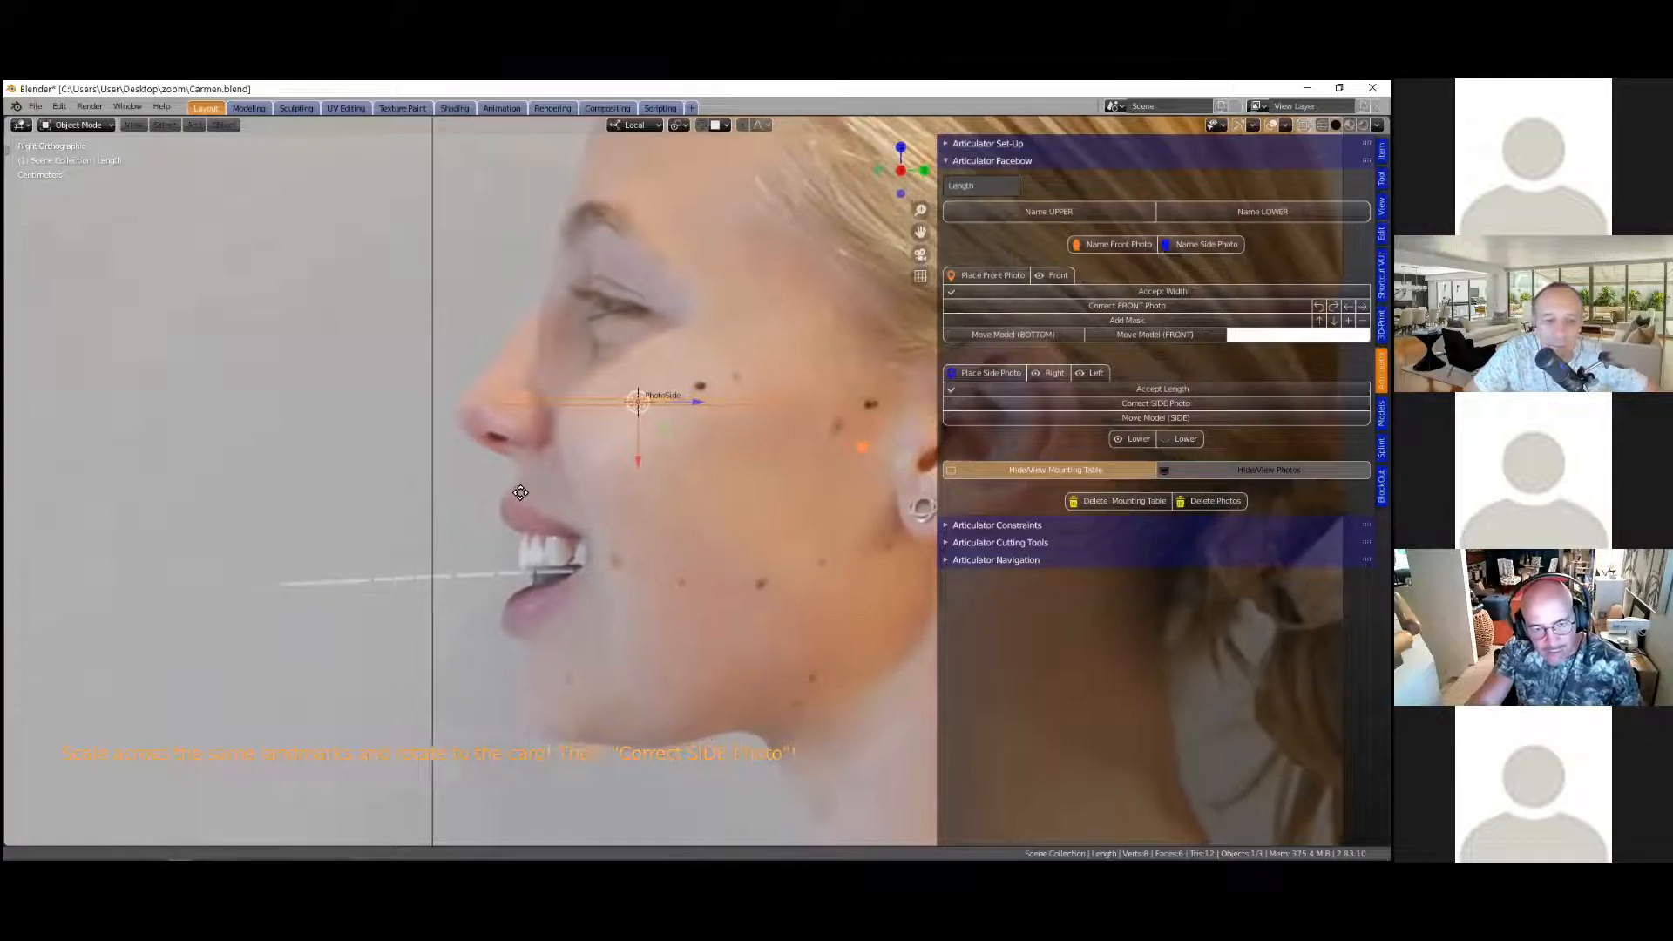
pyautogui.keyDown('shift'); pyautogui.moveTo(452, 626); pyautogui.dragTo(544, 507, button='middle'); pyautogui.keyUp('shift')
pyautogui.press('g')
pyautogui.click(718, 485)
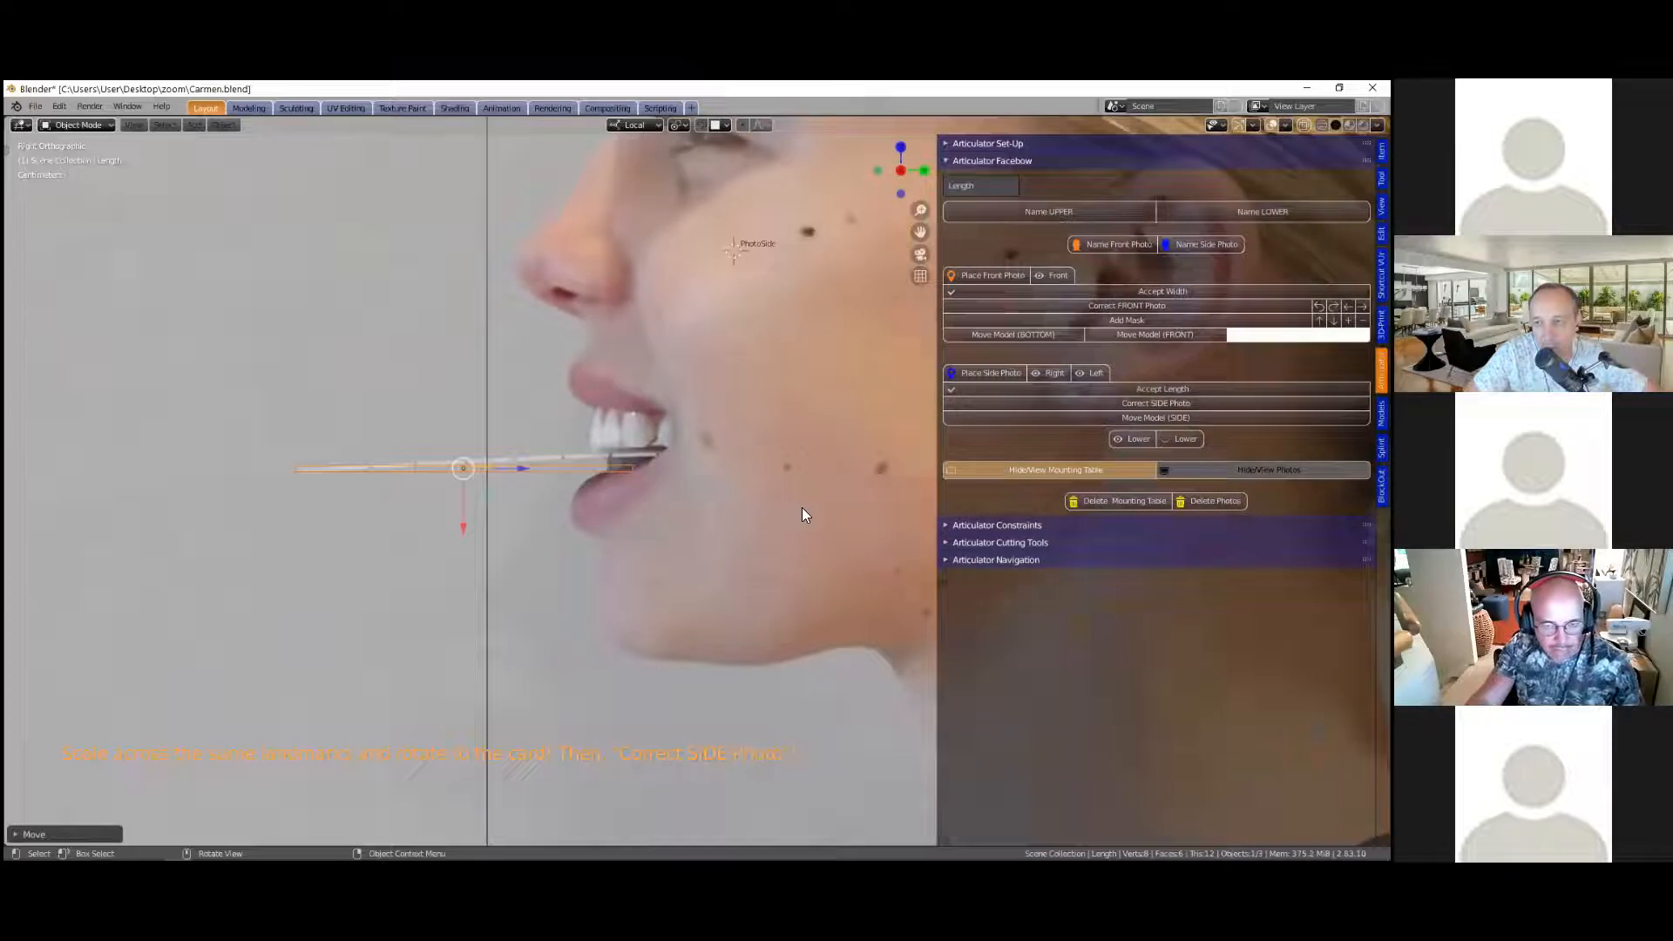
pyautogui.scroll(2, 790, 514)
pyautogui.scroll(1, 789, 521)
pyautogui.press('s')
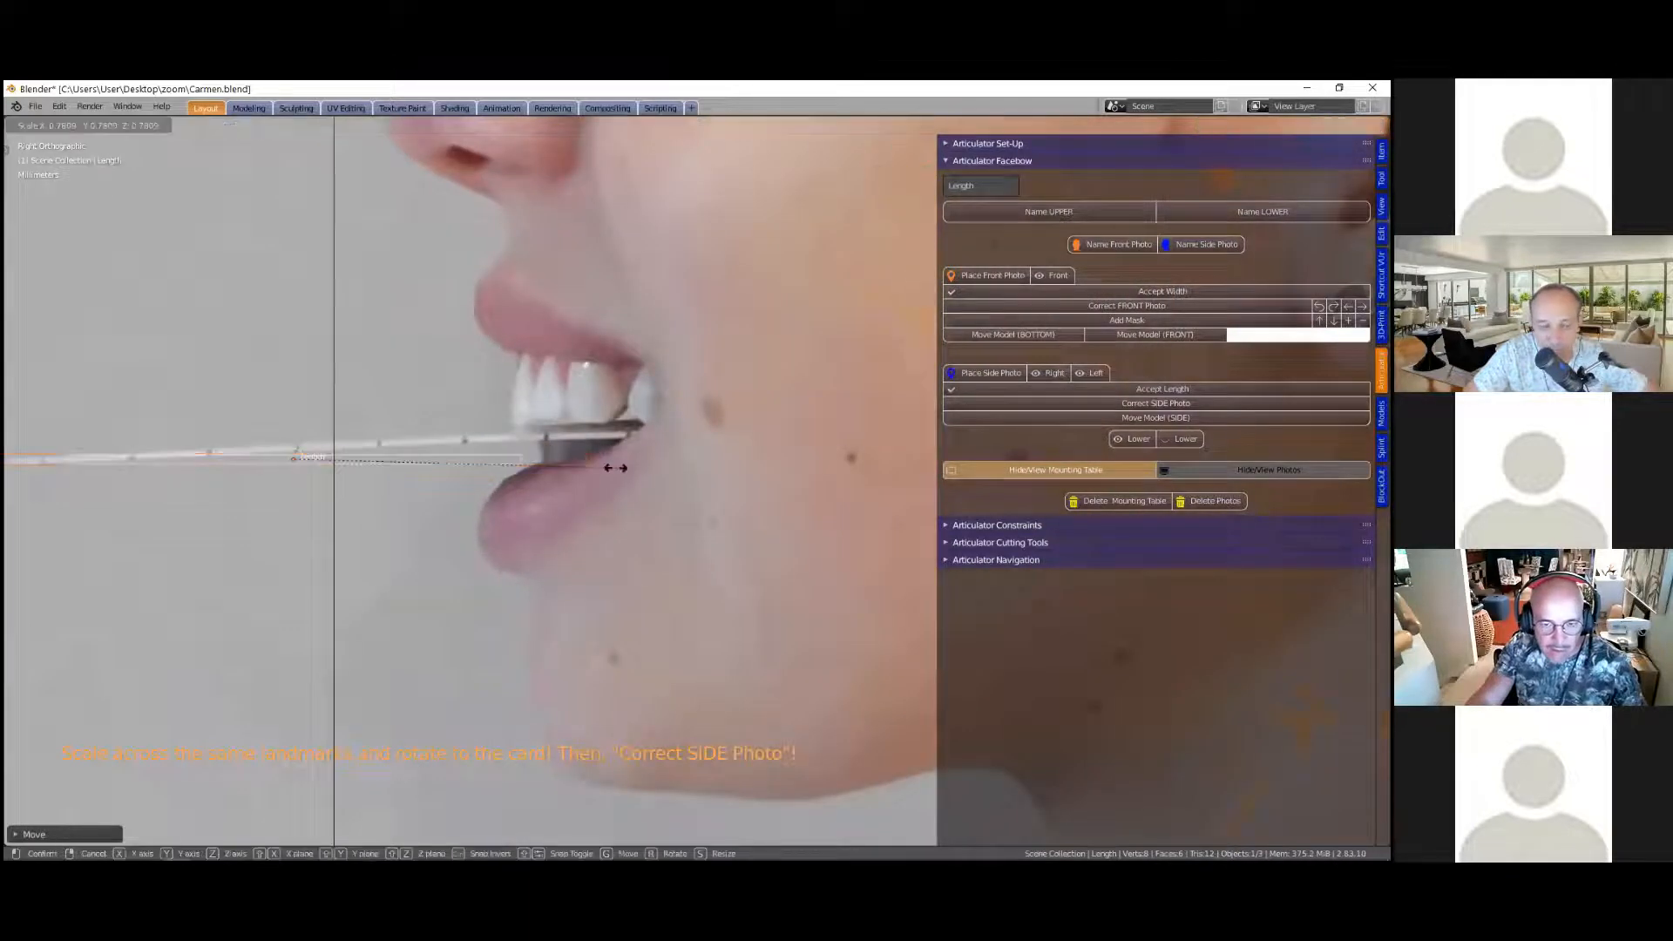
pyautogui.click(616, 468)
# Step: Rotate the length bar to follow the slope of the card, resizing it and moving it up onto the card
pyautogui.keyDown('shift'); pyautogui.moveTo(387, 430); pyautogui.dragTo(548, 470, button='middle'); pyautogui.keyUp('shift')
pyautogui.press('r')
pyautogui.click(579, 457)
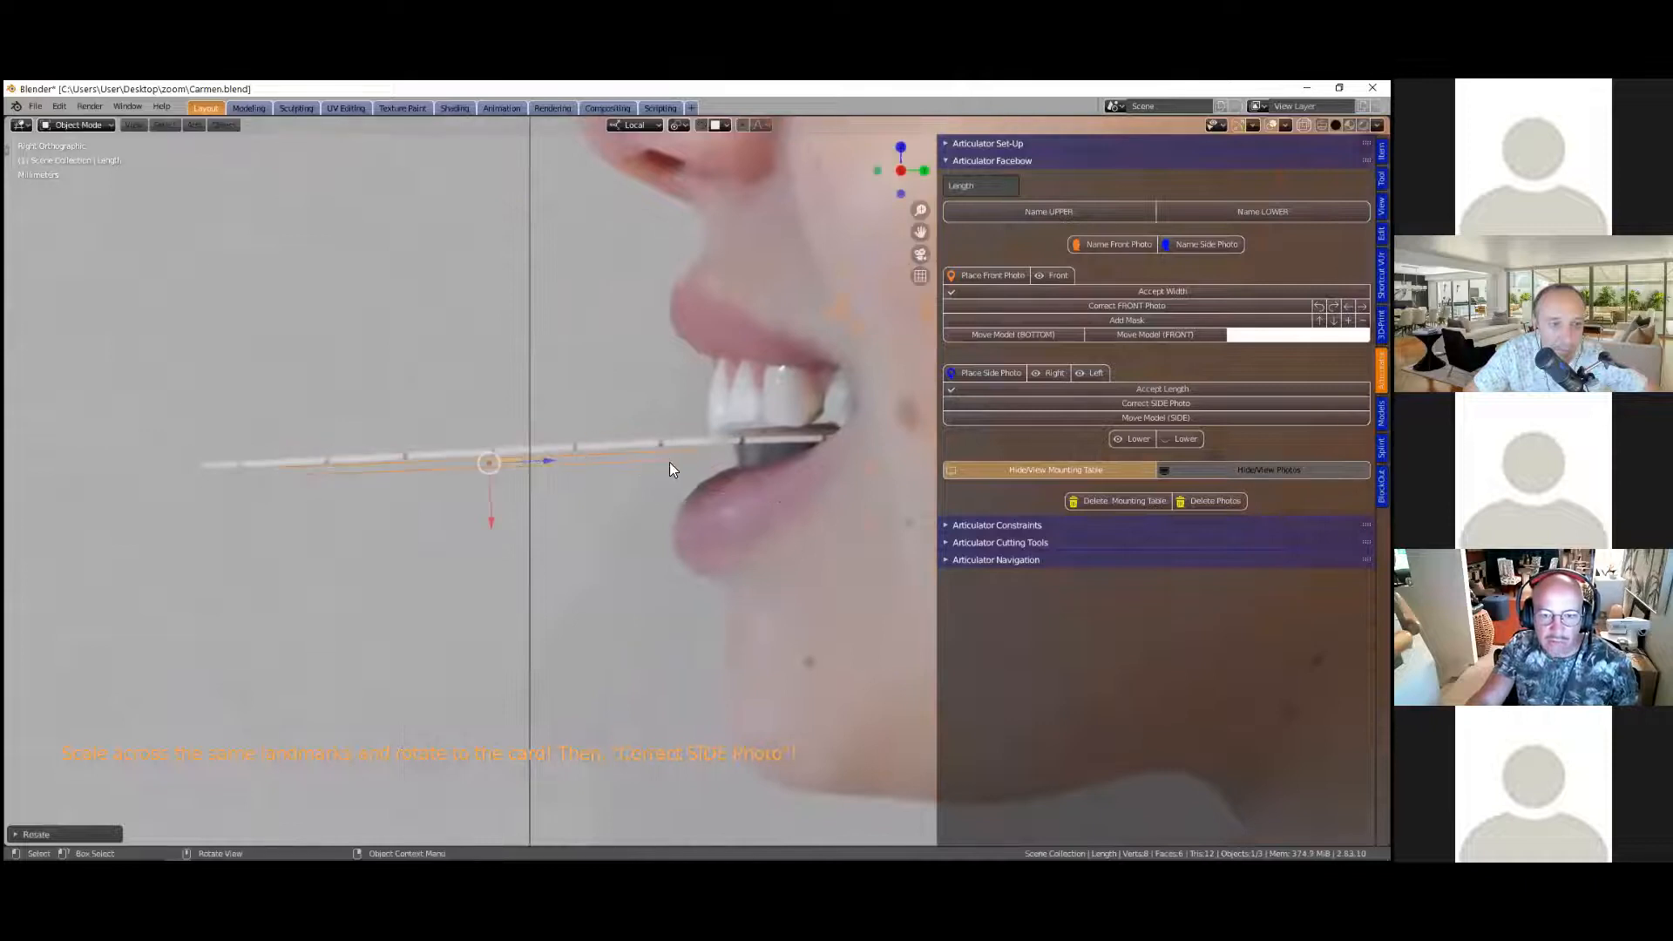
pyautogui.press('s')
pyautogui.click(741, 491)
pyautogui.press('g')
pyautogui.click(463, 486)
# Step: Scale down the length bar and shift it along the card, turning it to match the card's angle
pyautogui.press('s')
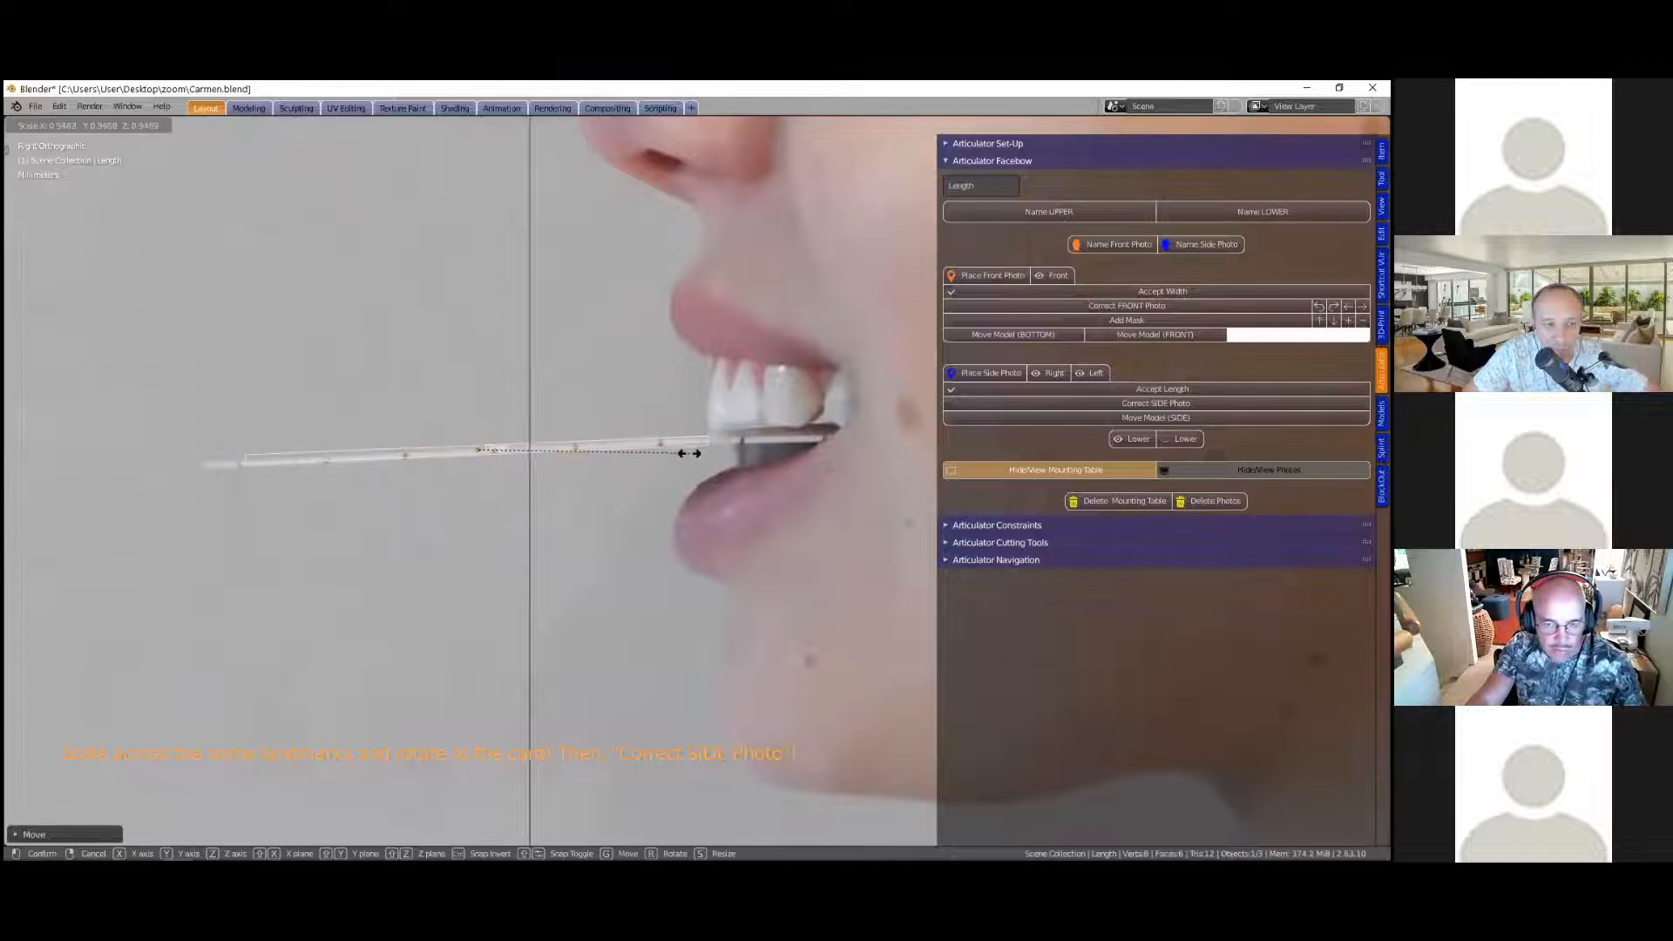
pyautogui.click(677, 452)
pyautogui.press('g')
pyautogui.click(606, 447)
pyautogui.press('r')
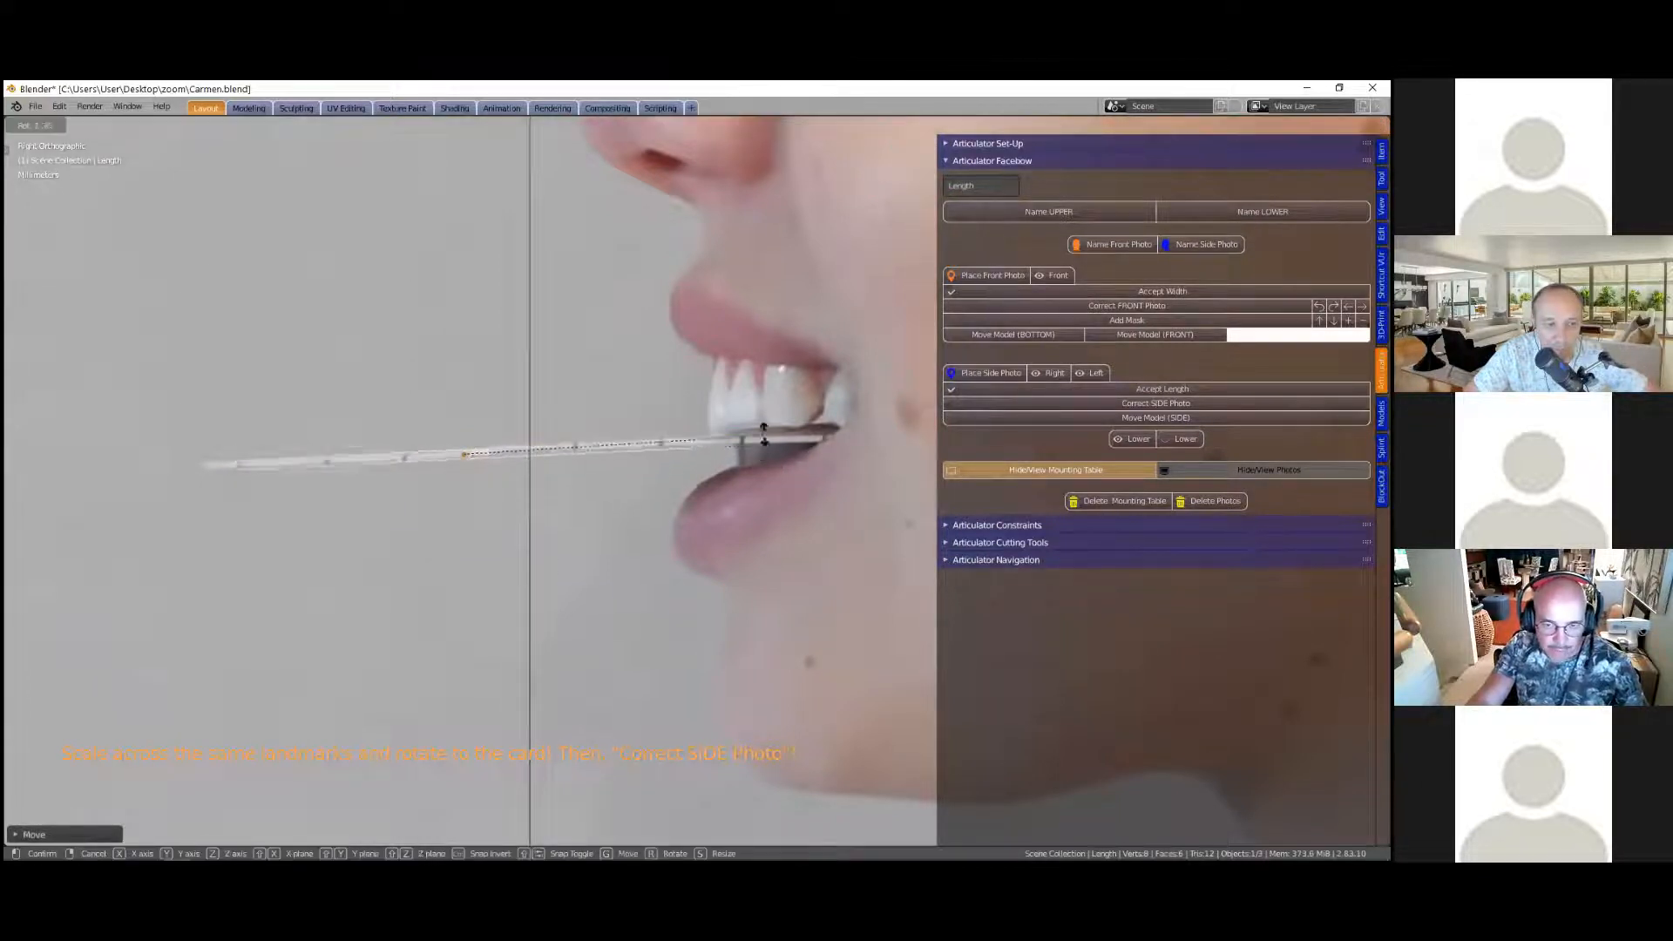
pyautogui.click(784, 452)
# Step: Refine the length bar's size and position so its ends approach the tick marks on the card
pyautogui.press('s')
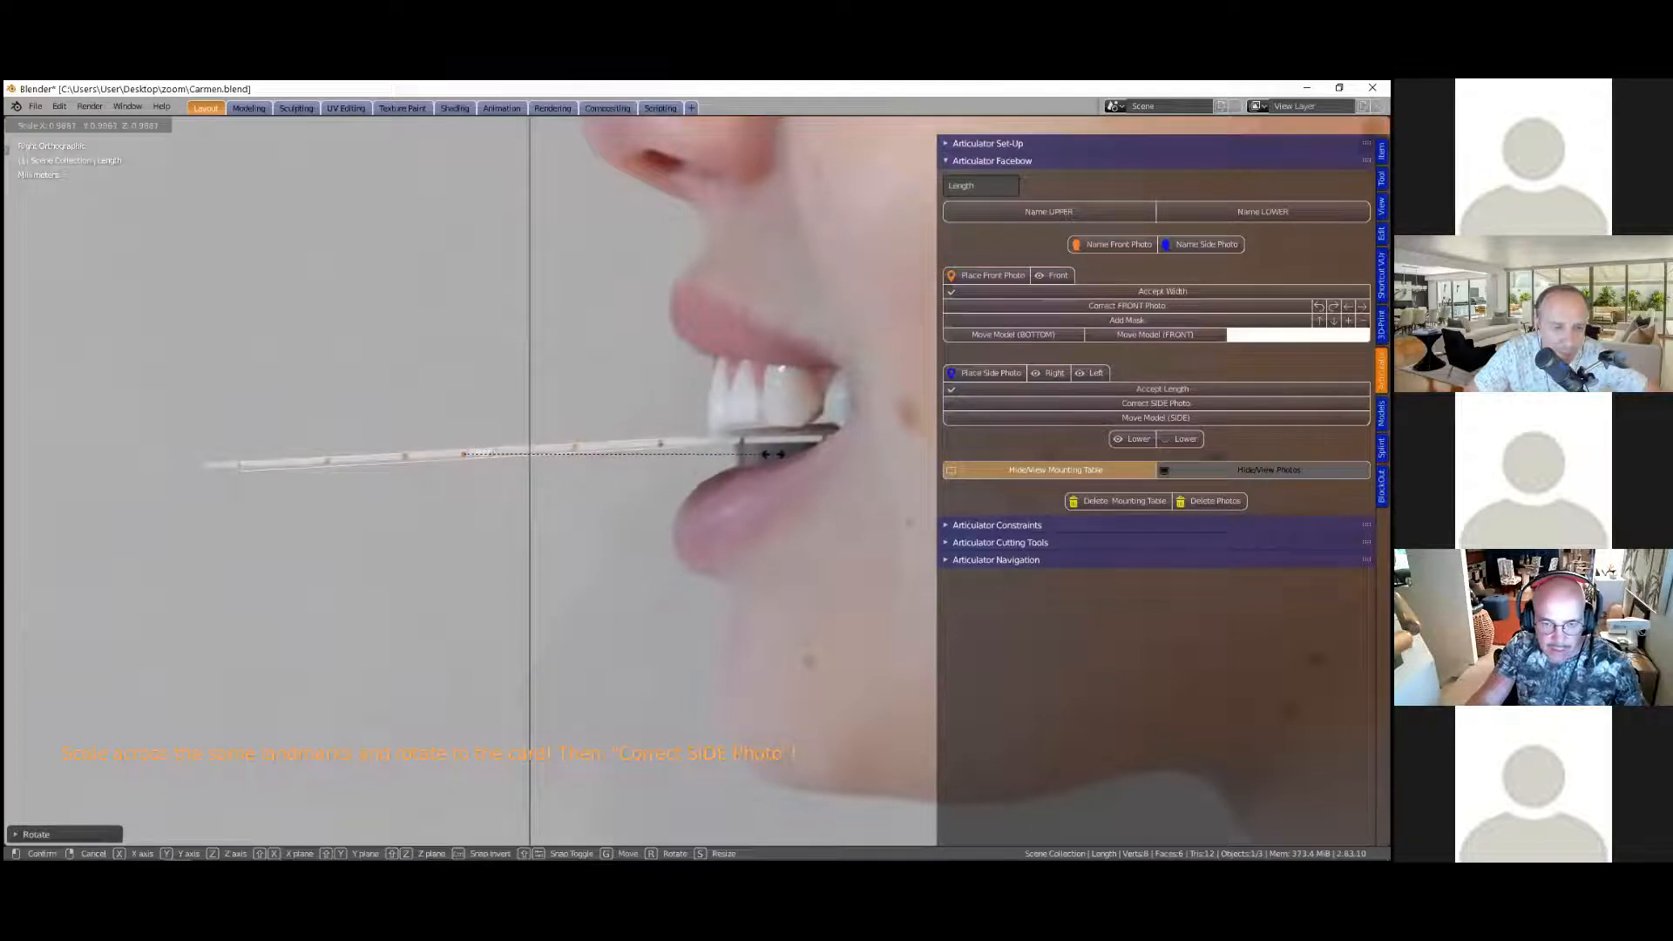
pyautogui.click(767, 455)
pyautogui.press('g')
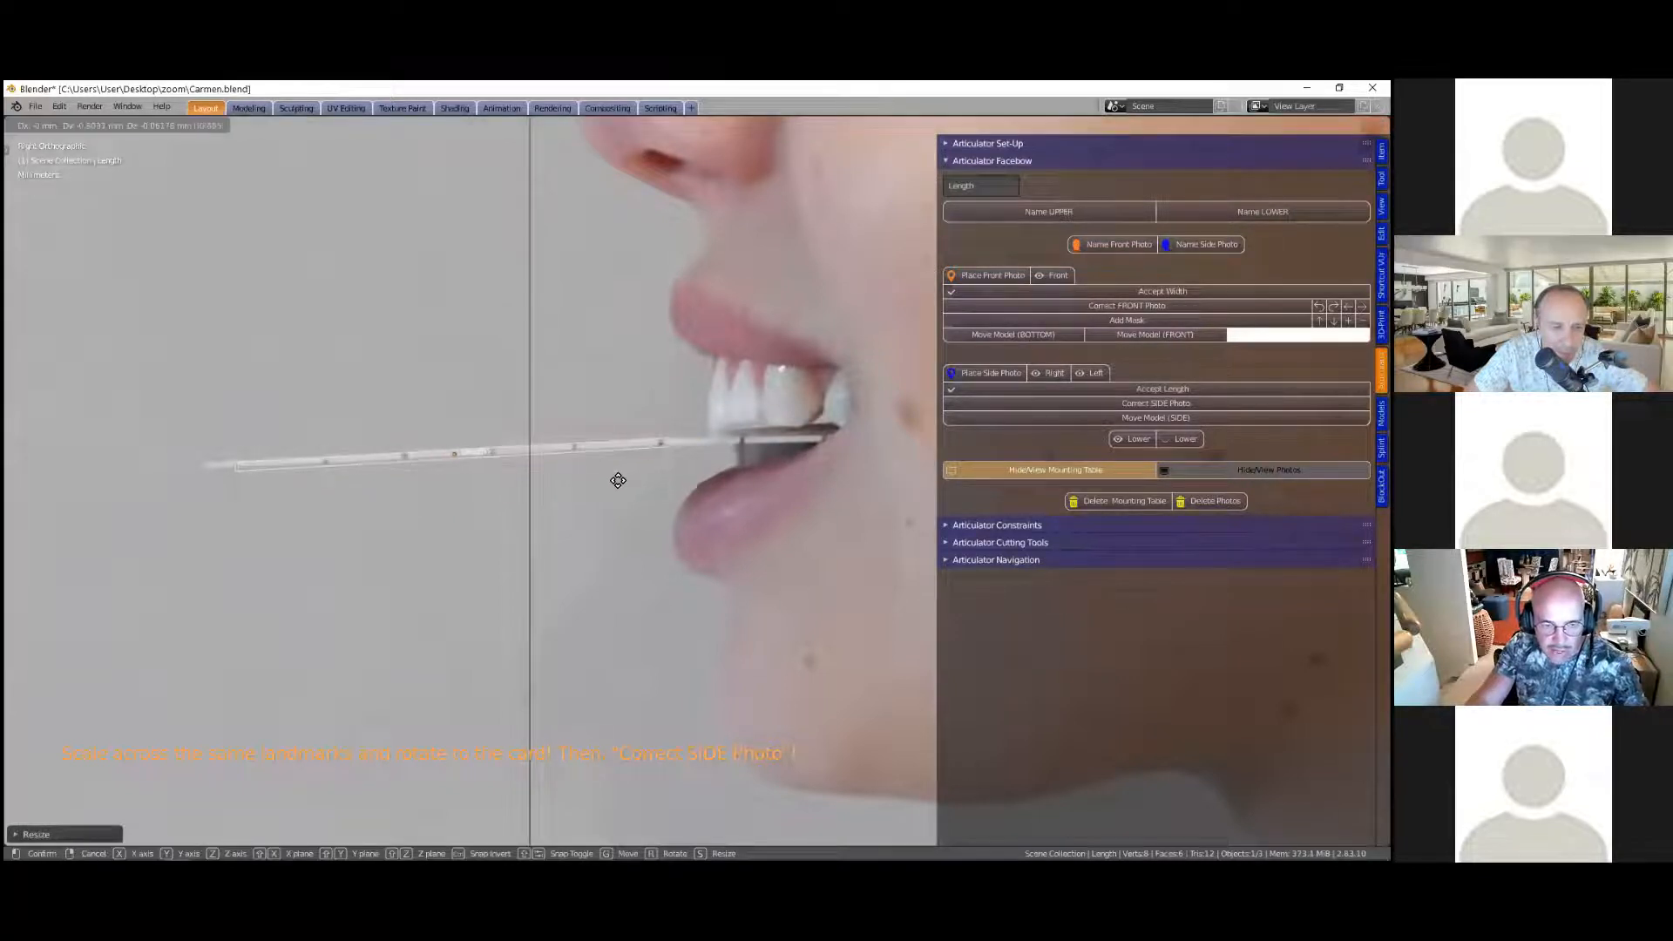
pyautogui.click(621, 477)
pyautogui.press('s')
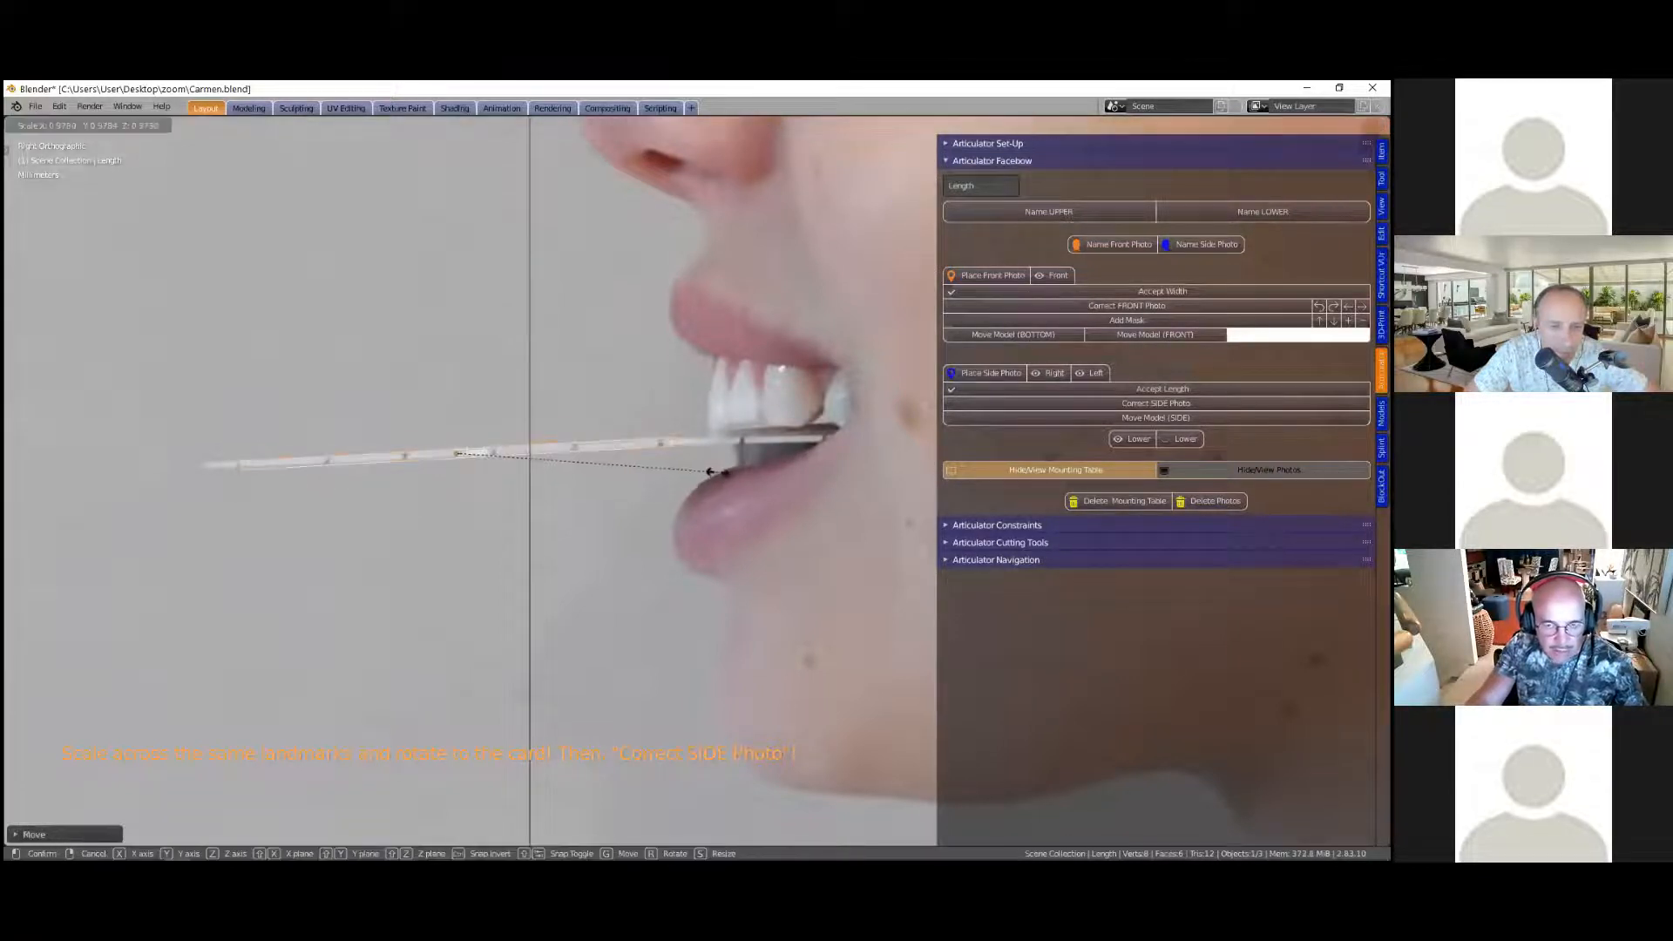
pyautogui.click(558, 474)
pyautogui.press('g')
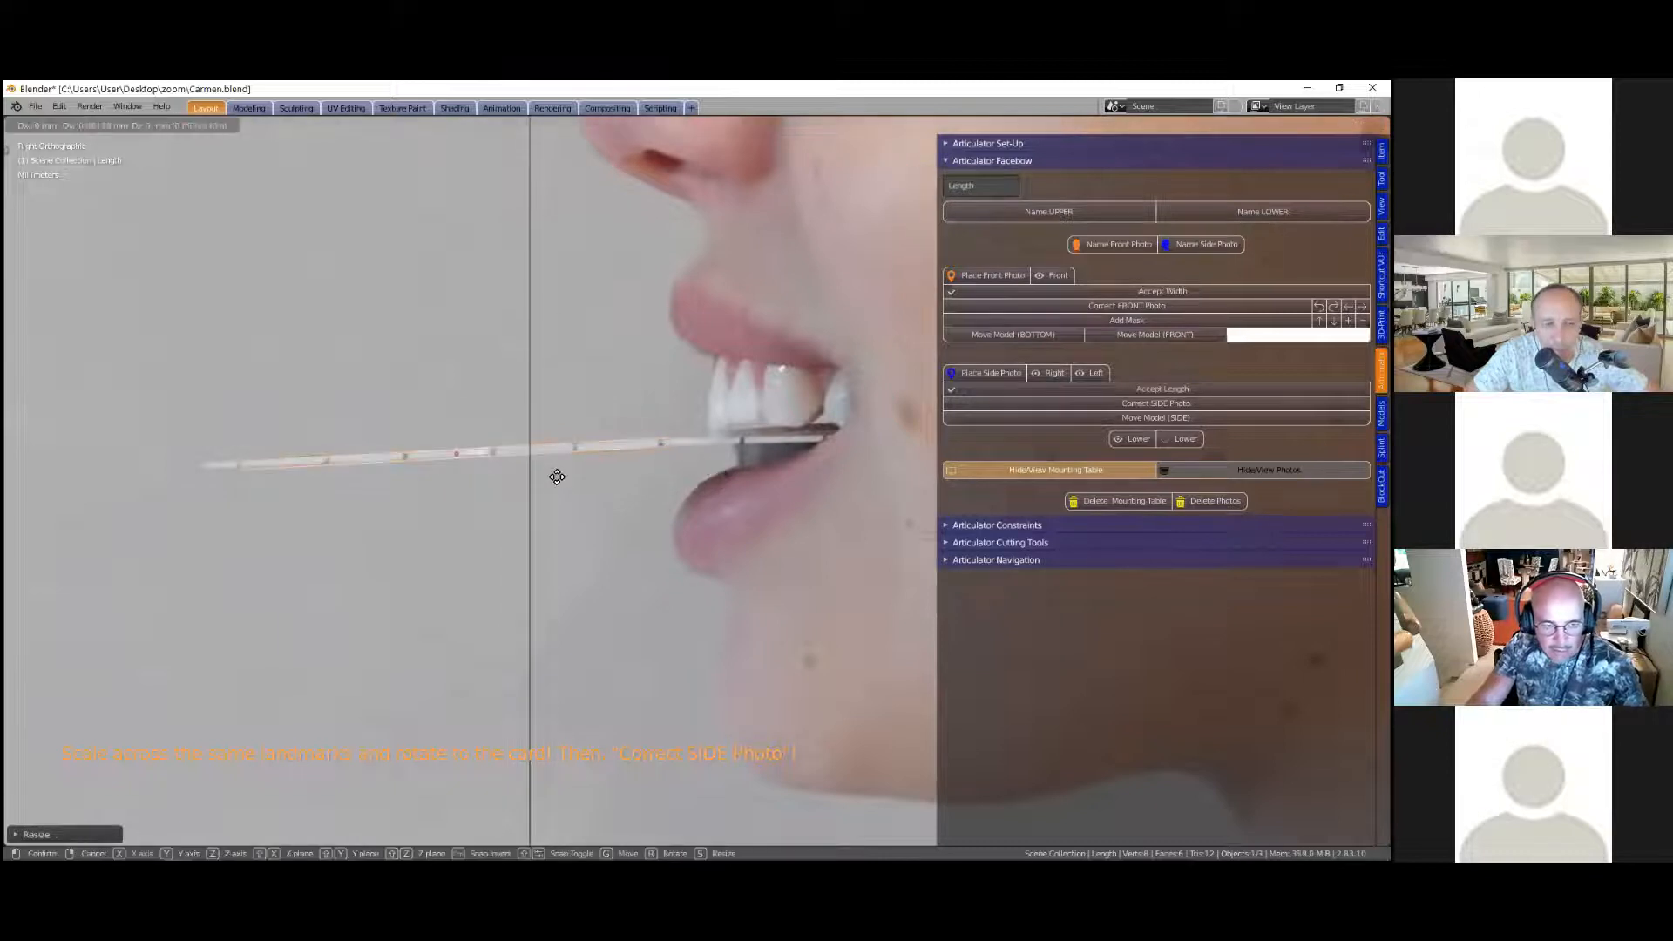
pyautogui.click(551, 476)
# Step: Fine-tune the length bar's rotation and scale until it matches the card's angle and tick marks
pyautogui.press('r')
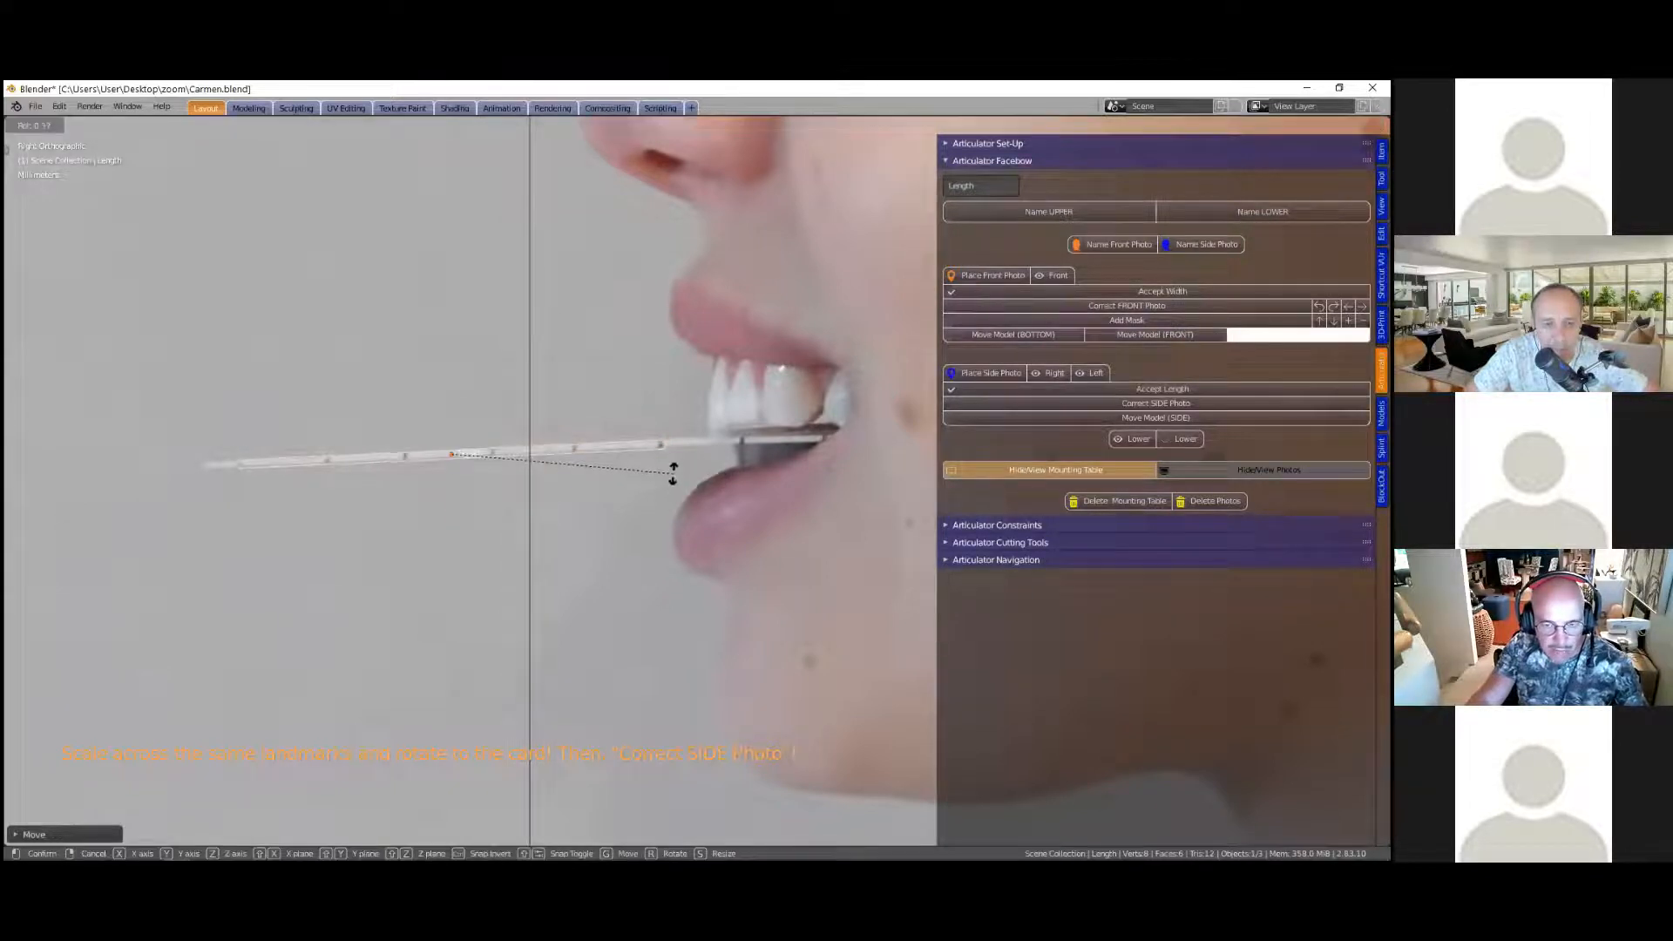
pyautogui.click(688, 466)
pyautogui.press('s')
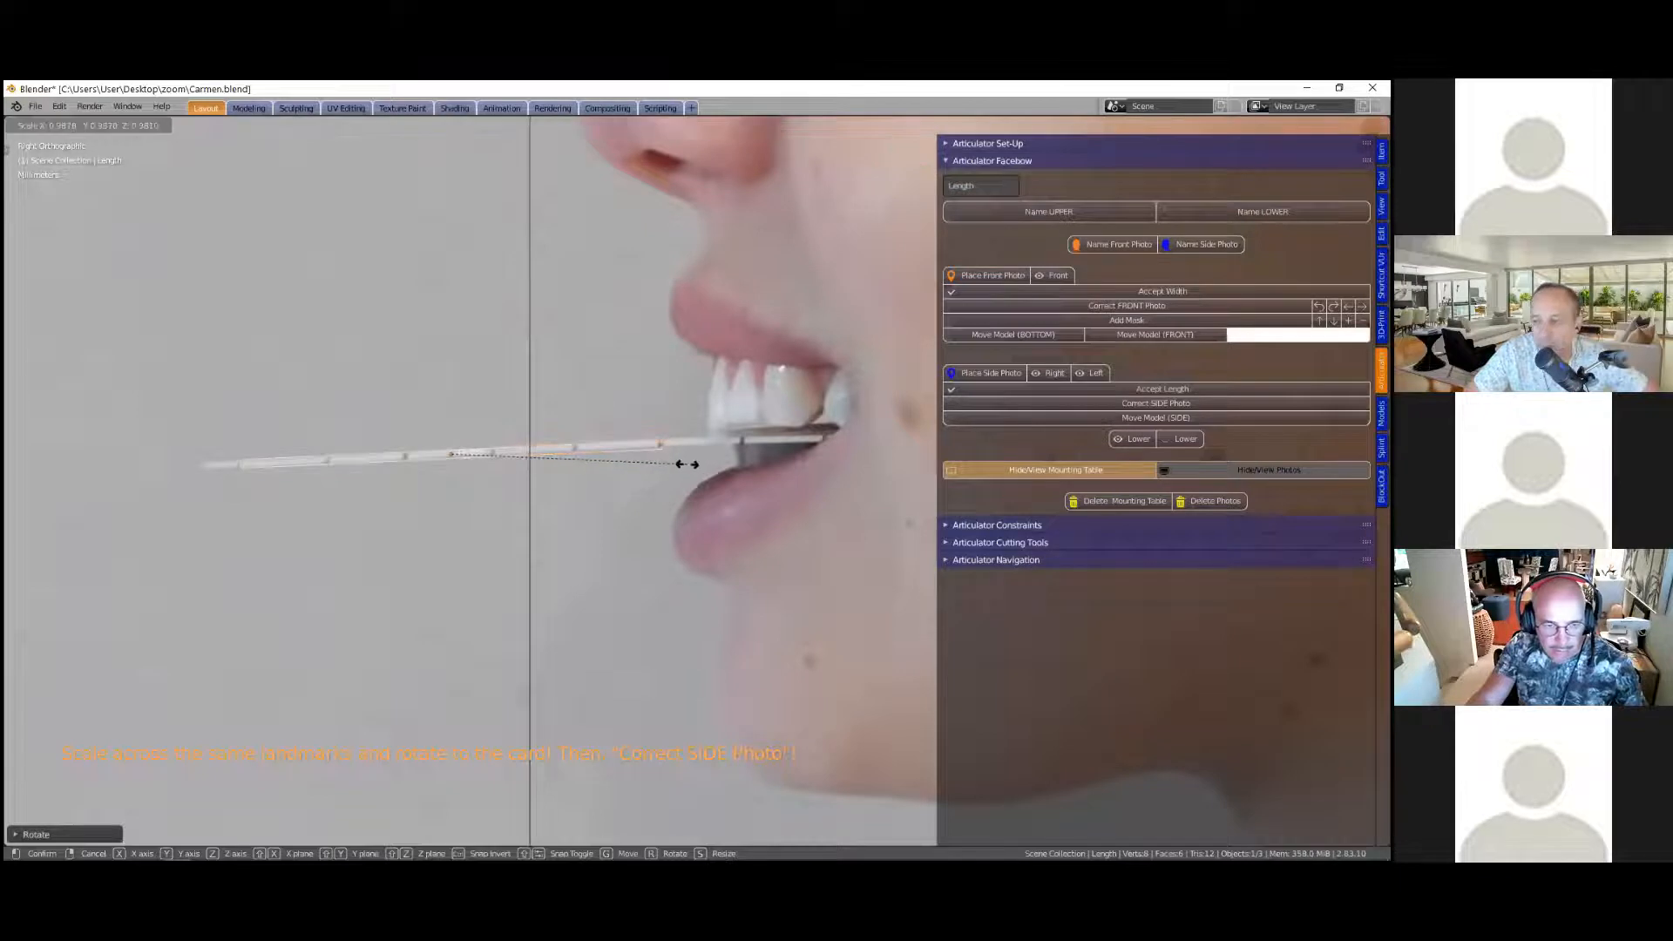
pyautogui.click(688, 463)
pyautogui.scroll(2, 609, 471)
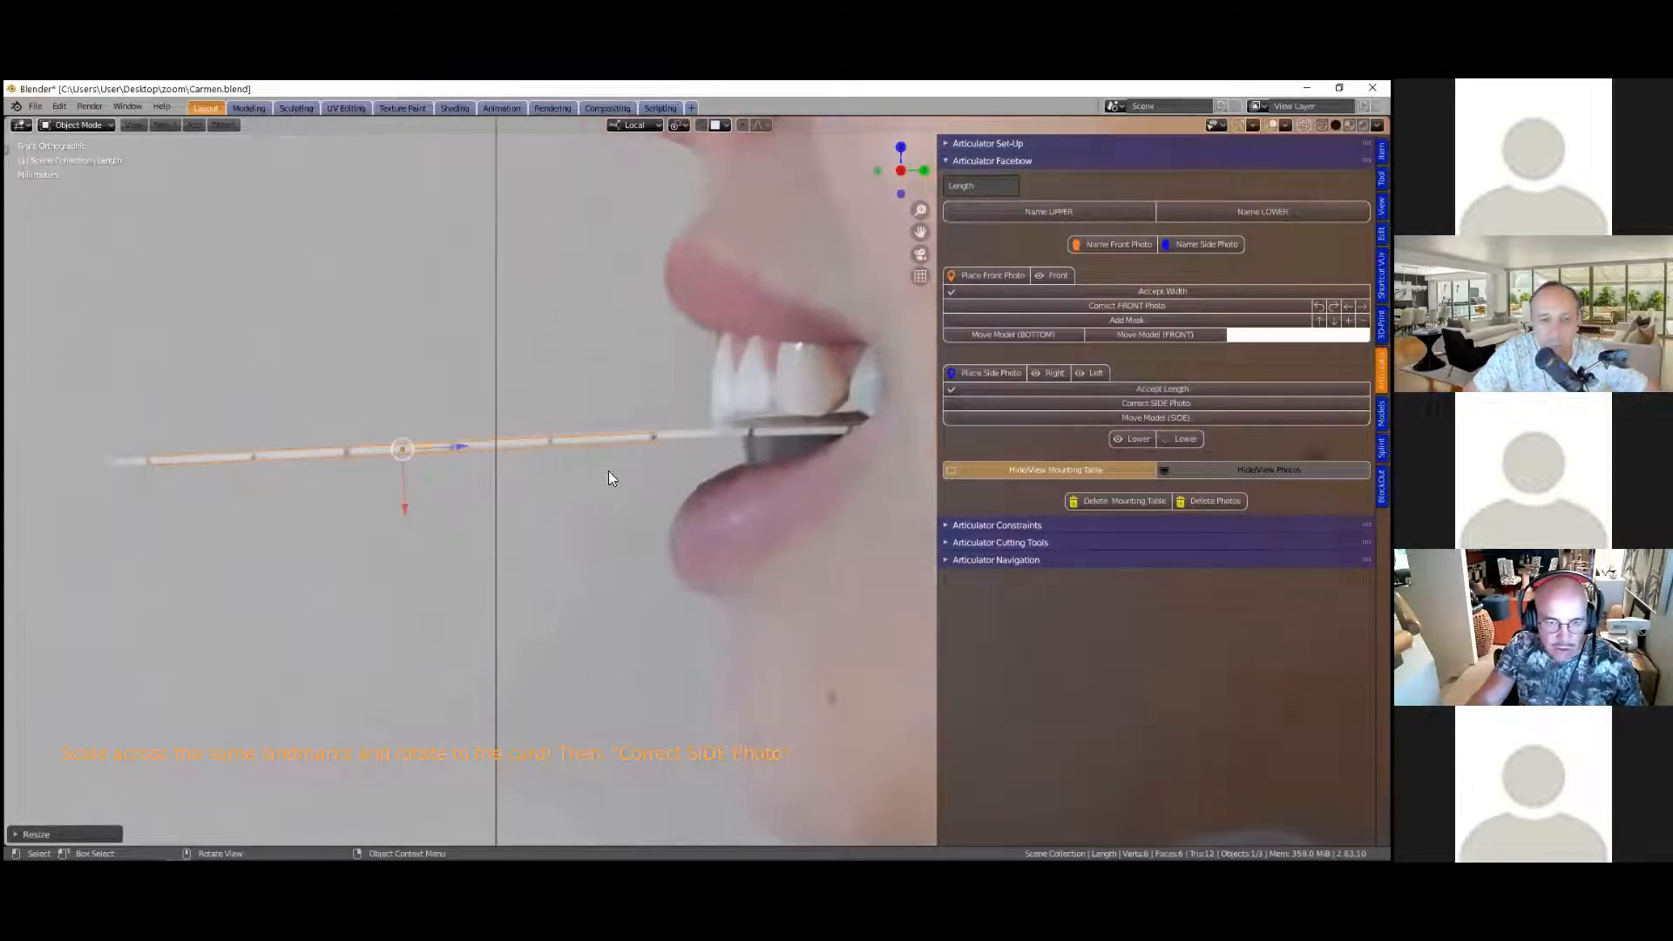
# Step: Nudge the length bar onto the card's tick marks and correct the side photo from its length
pyautogui.scroll(3, 540, 450)
pyautogui.press('g')
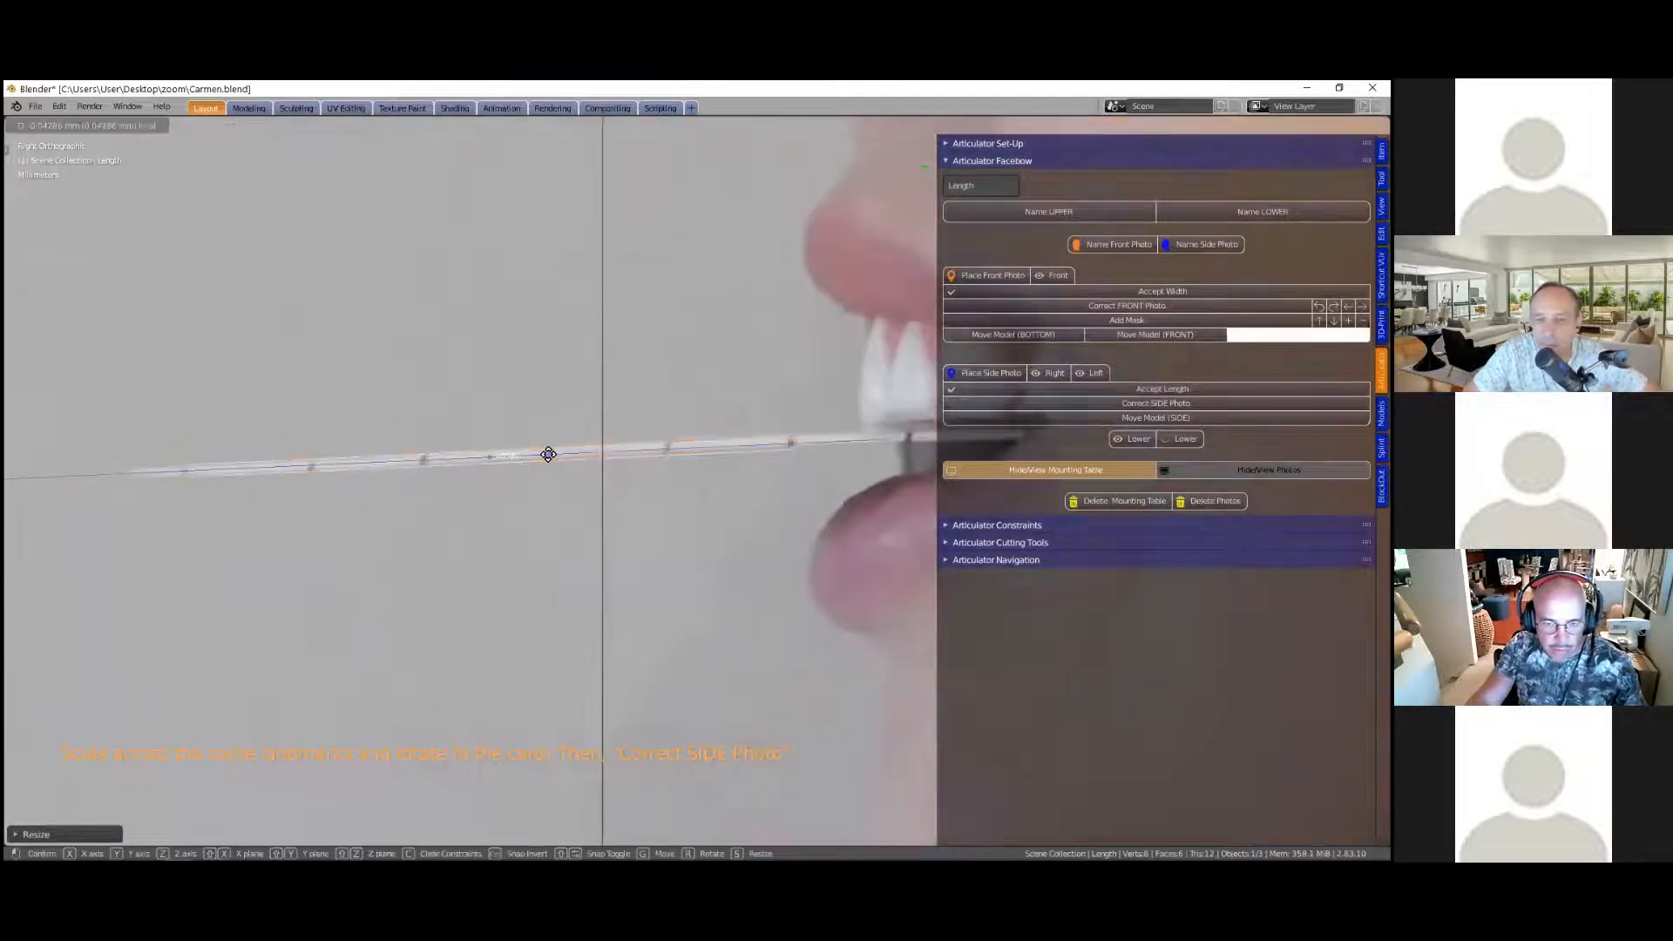
pyautogui.moveTo(544, 456); pyautogui.dragTo(543, 456)
pyautogui.scroll(-1, 366, 504)
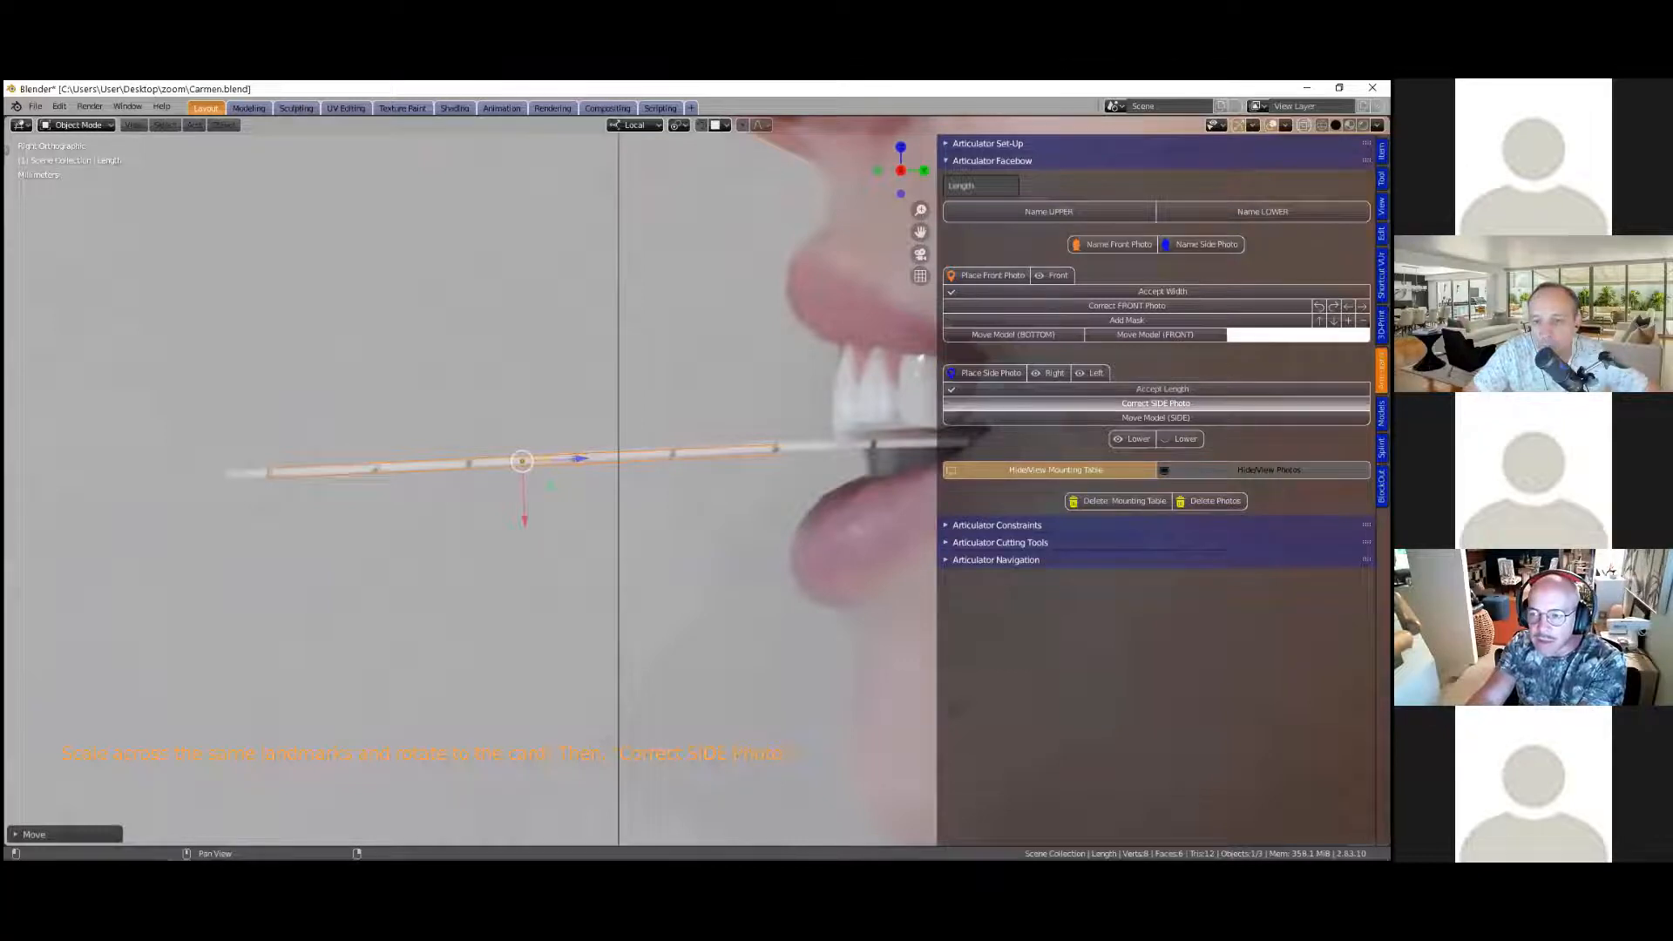
pyautogui.click(1156, 403)
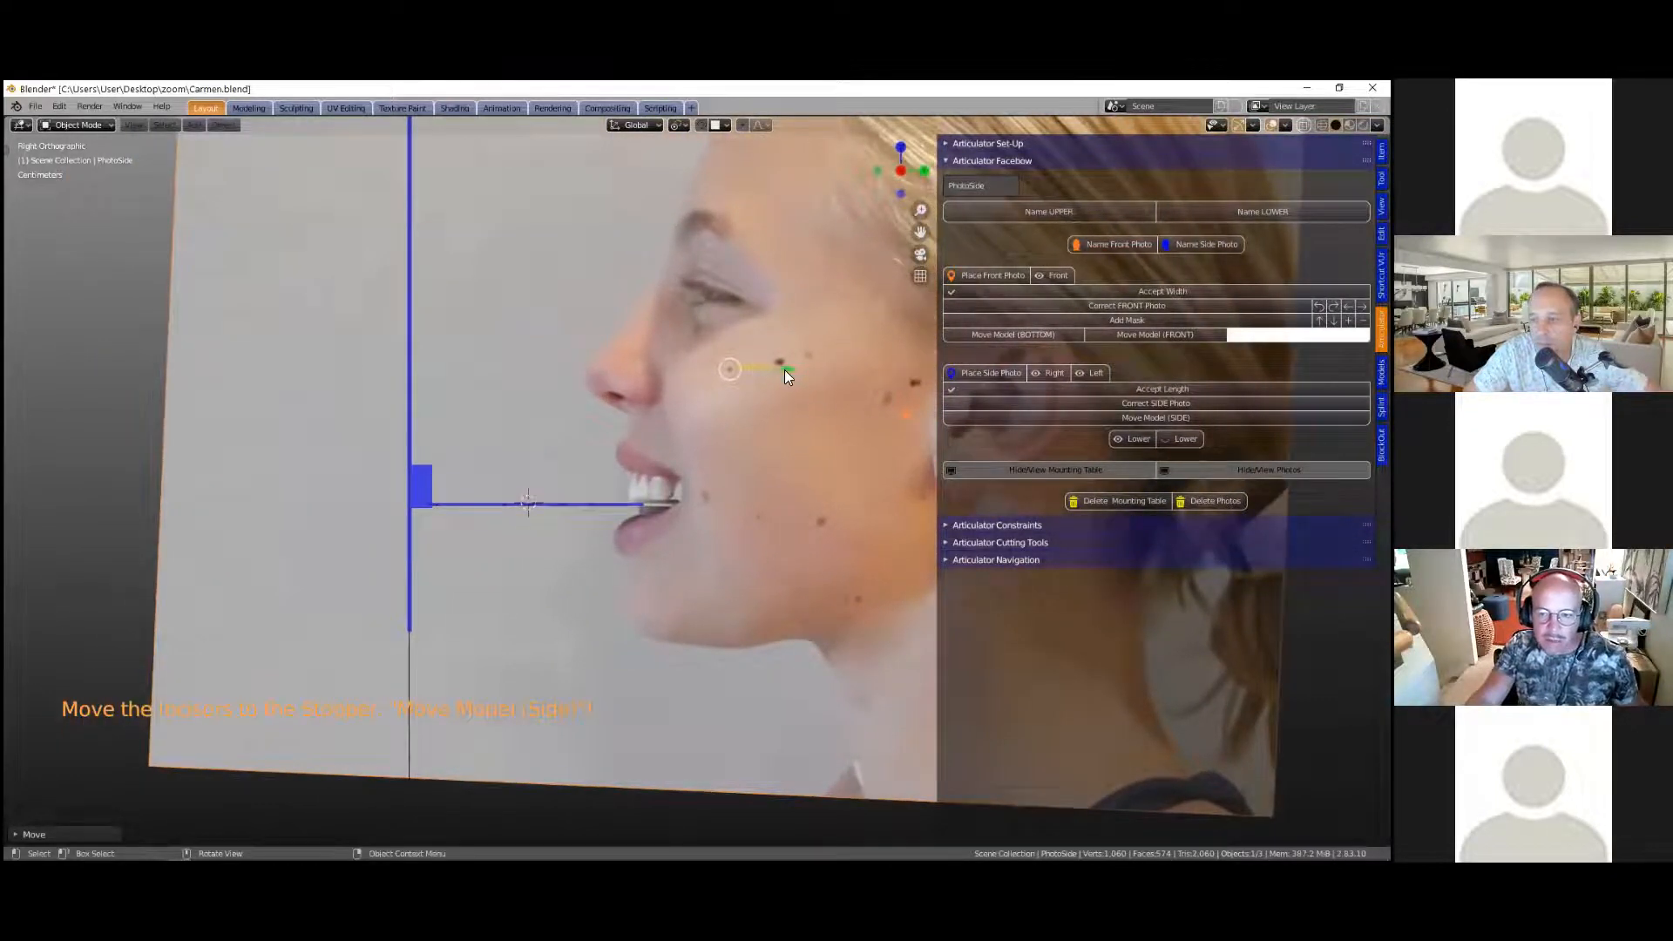
# Step: Slide the side photo horizontally until the incisors meet the mounting table's stopper, and bring in the upper model with Move Model (SIDE)
pyautogui.moveTo(786, 373); pyautogui.dragTo(574, 438)
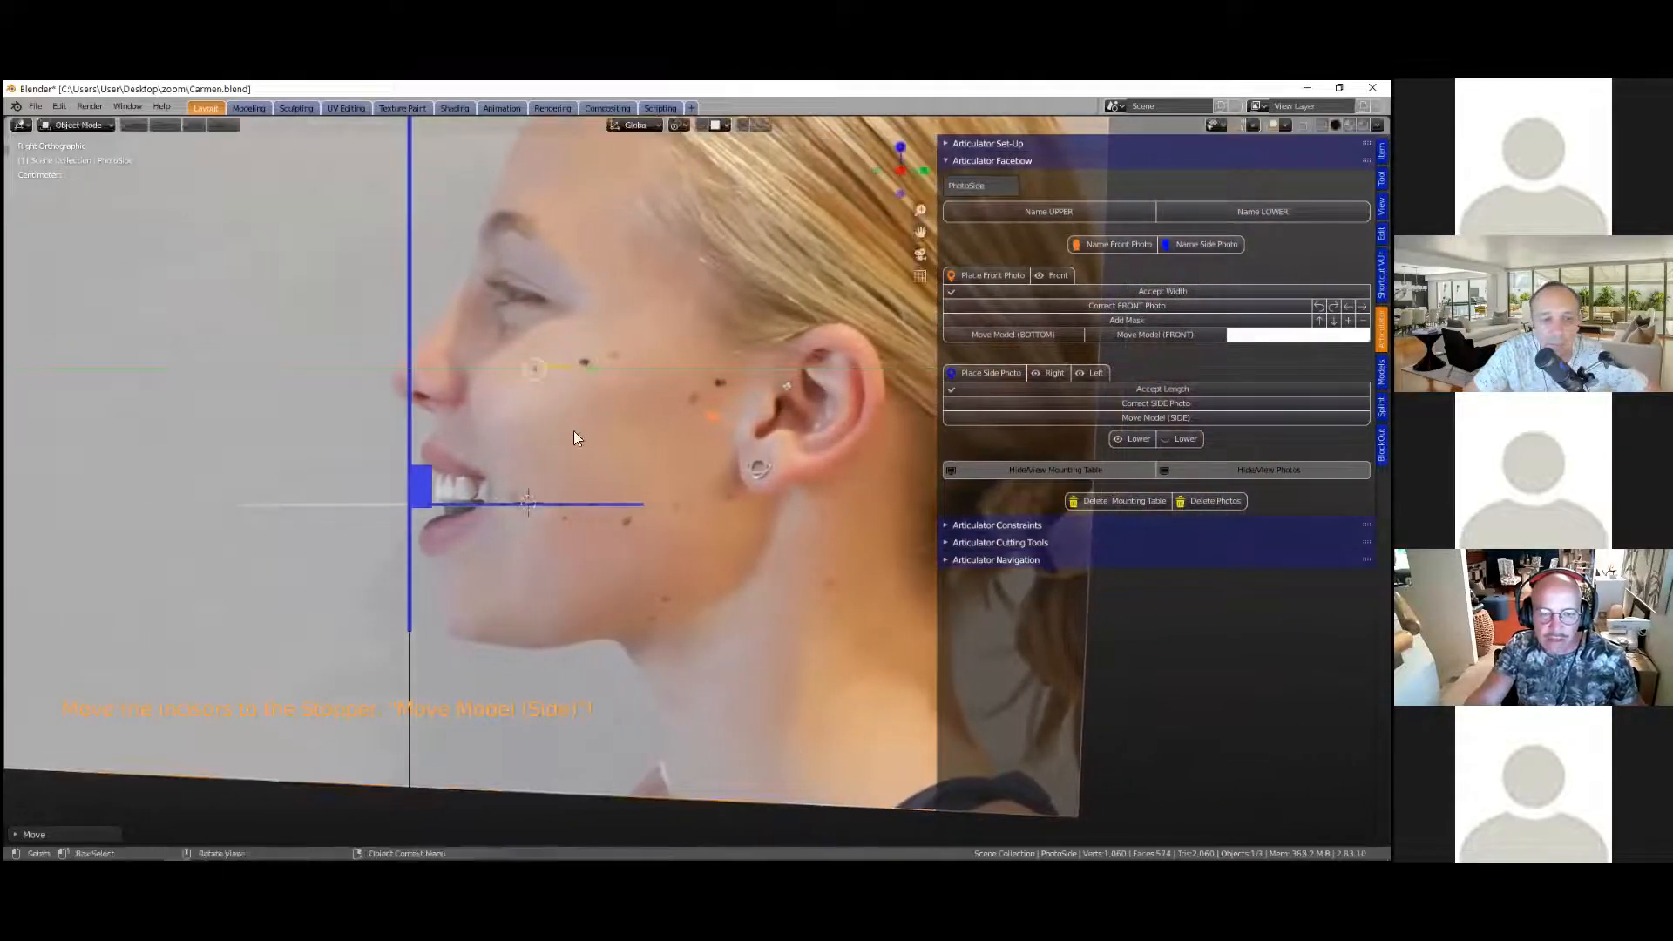
pyautogui.scroll(5, 432, 488)
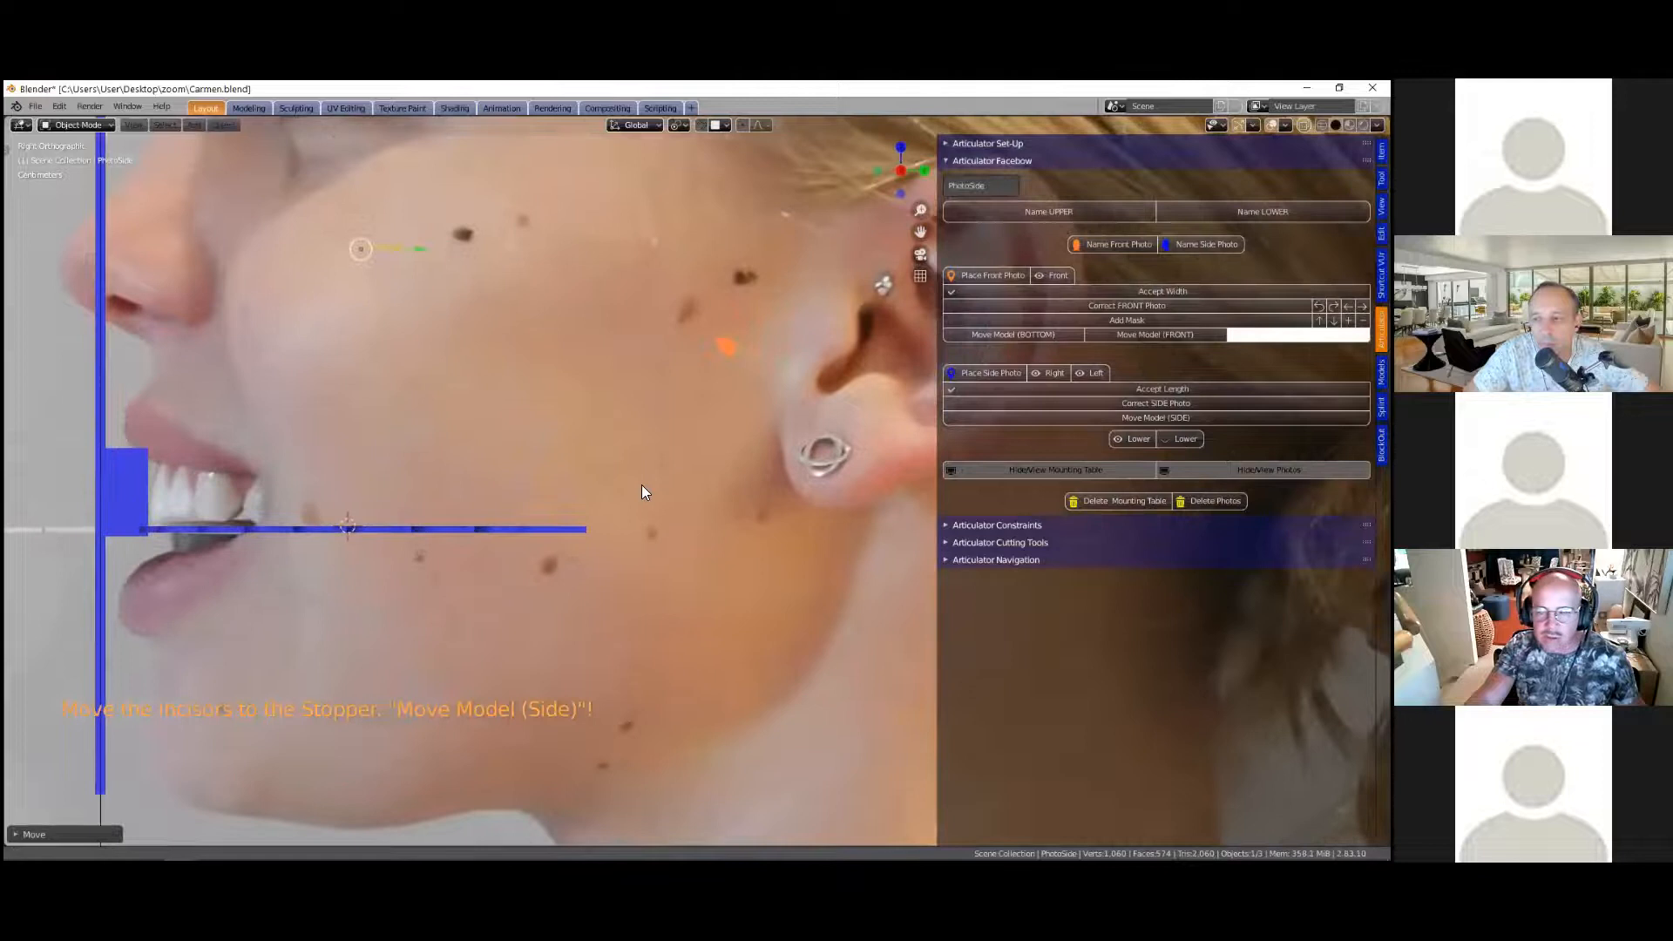
pyautogui.keyDown('shift'); pyautogui.moveTo(642, 484); pyautogui.dragTo(855, 478, button='middle'); pyautogui.keyUp('shift')
pyautogui.scroll(-2, 1061, 415)
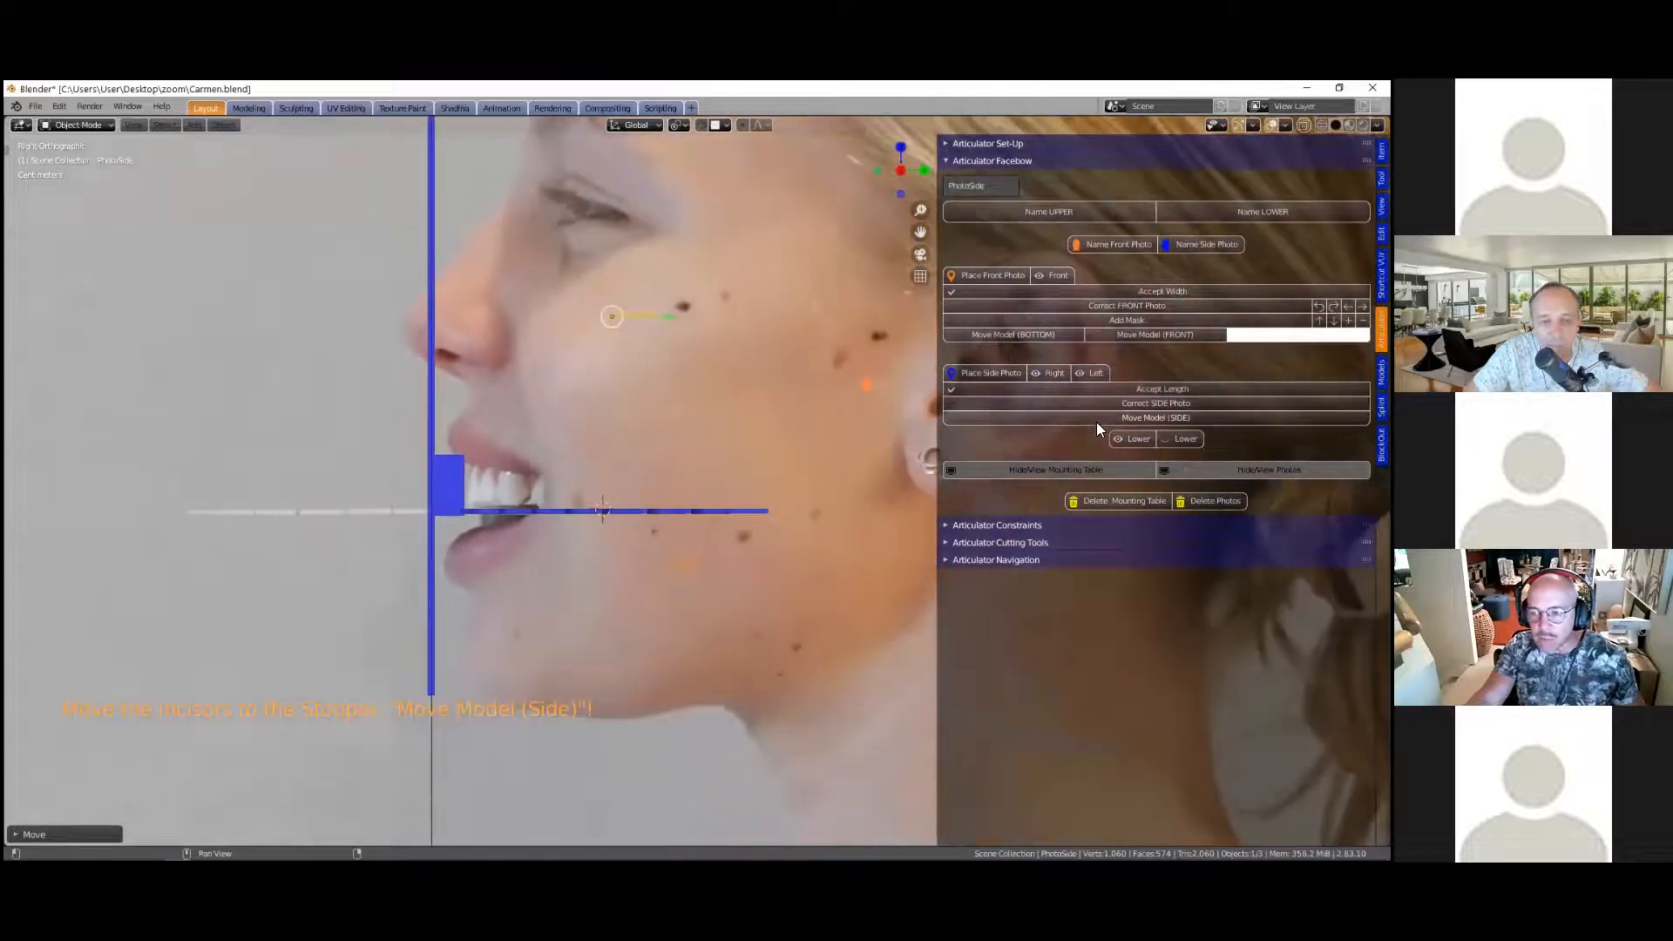
pyautogui.click(1097, 421)
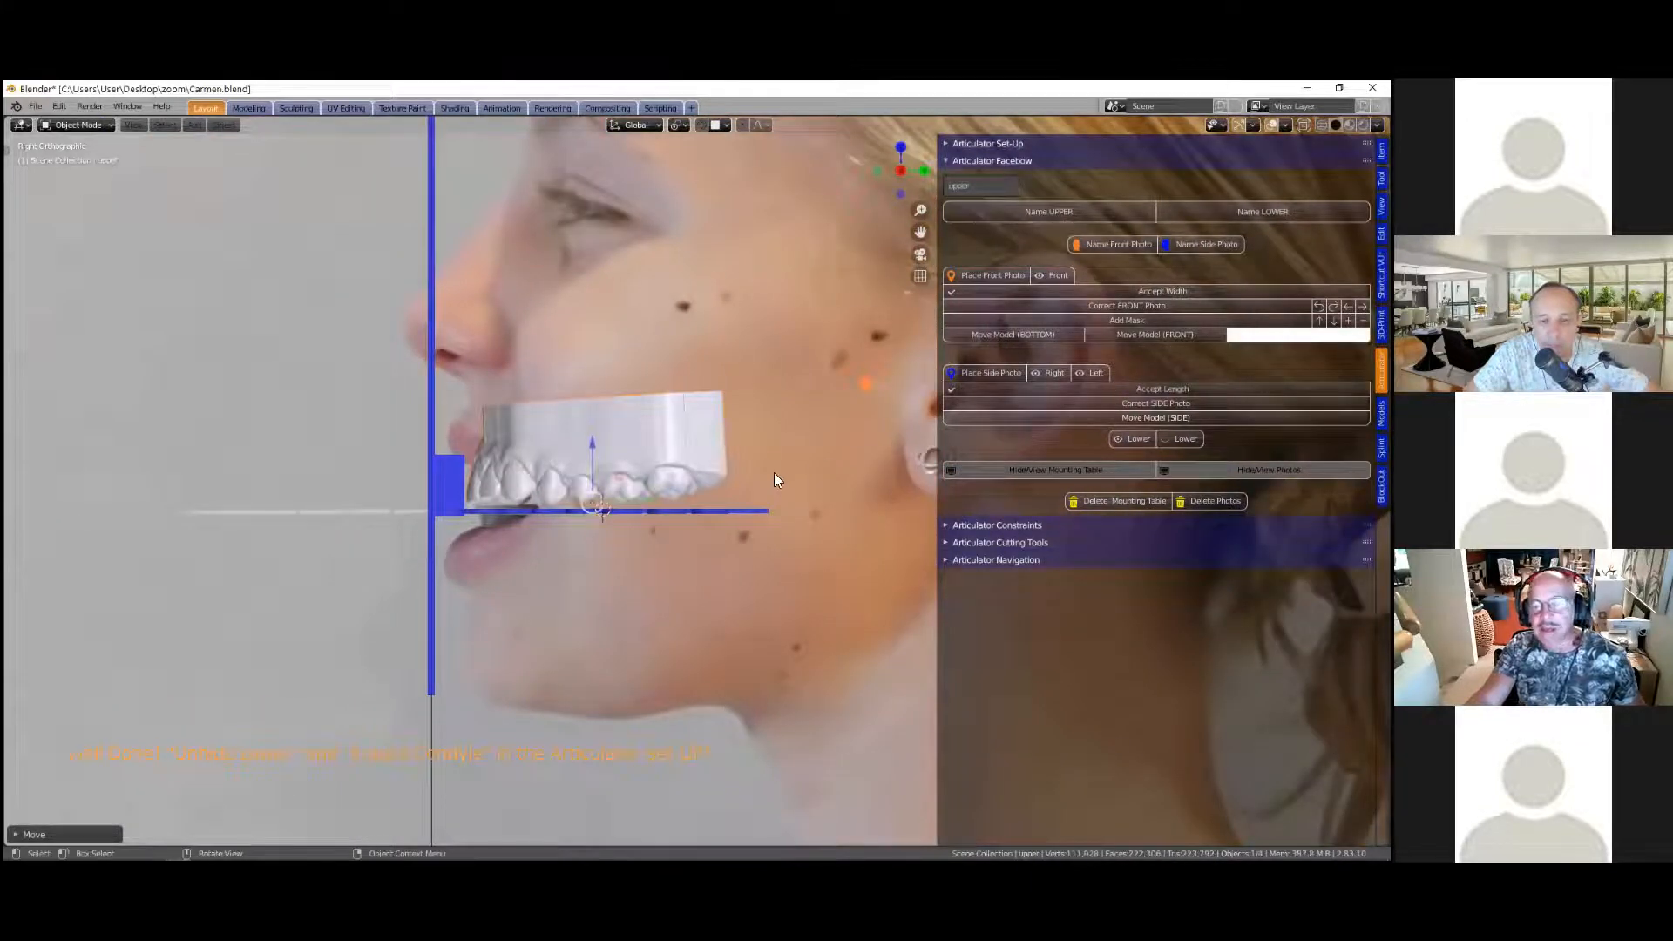
# Step: Display the lower model and inspect both arches against the side and front photos
pyautogui.scroll(-1, 774, 473)
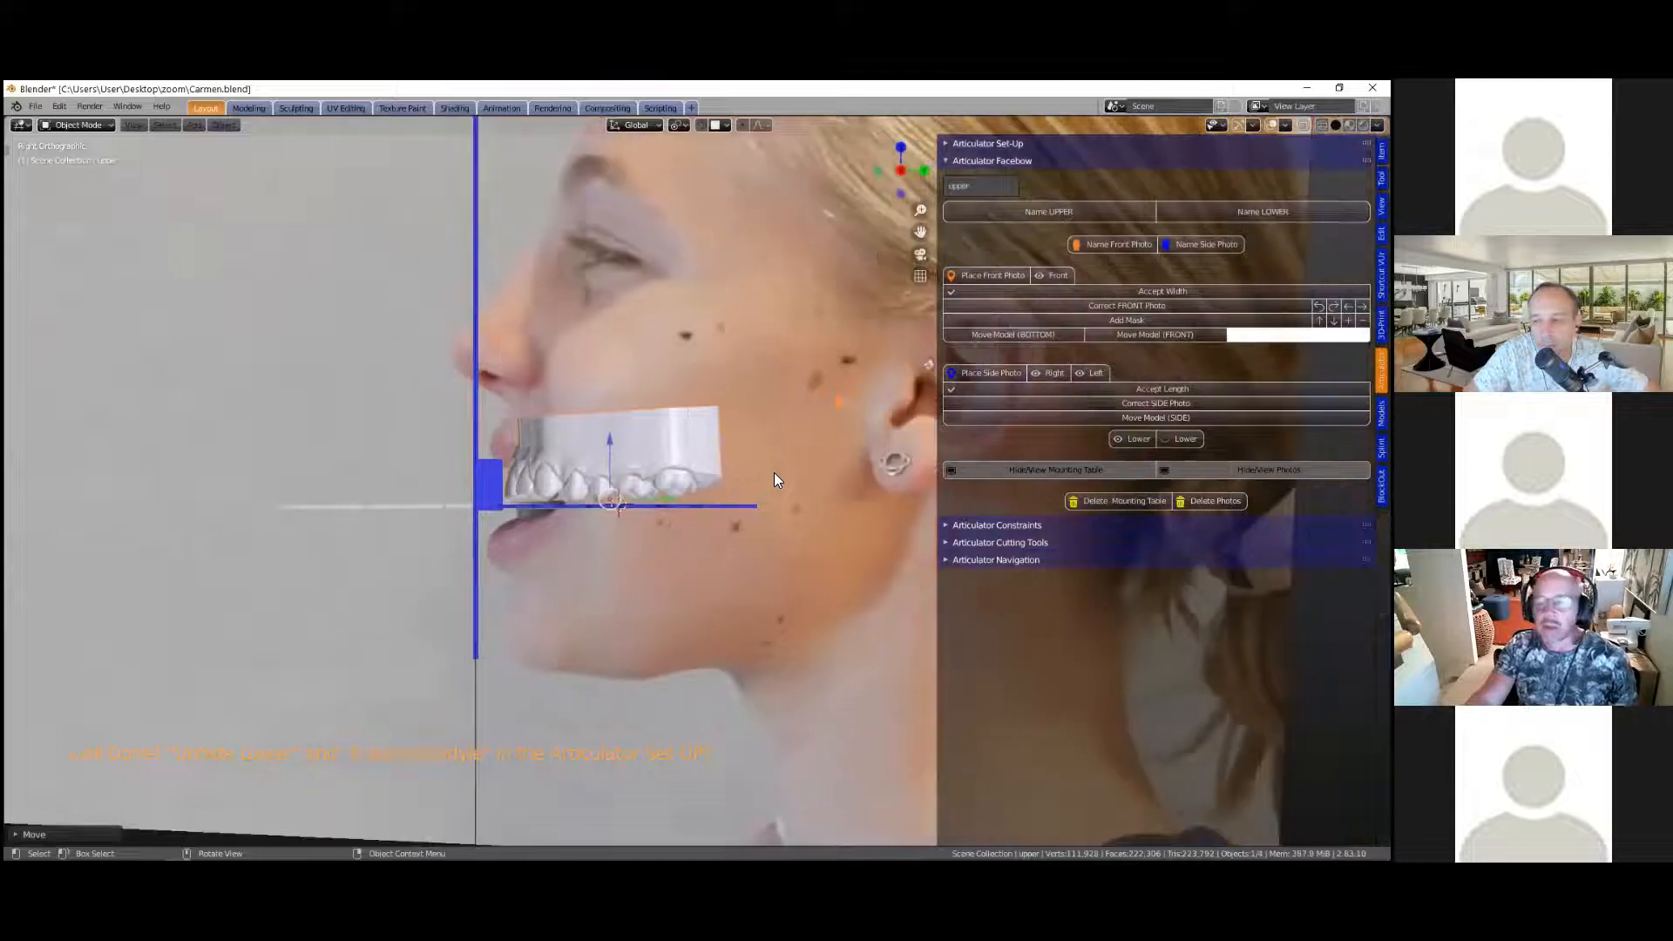
pyautogui.scroll(-1, 773, 472)
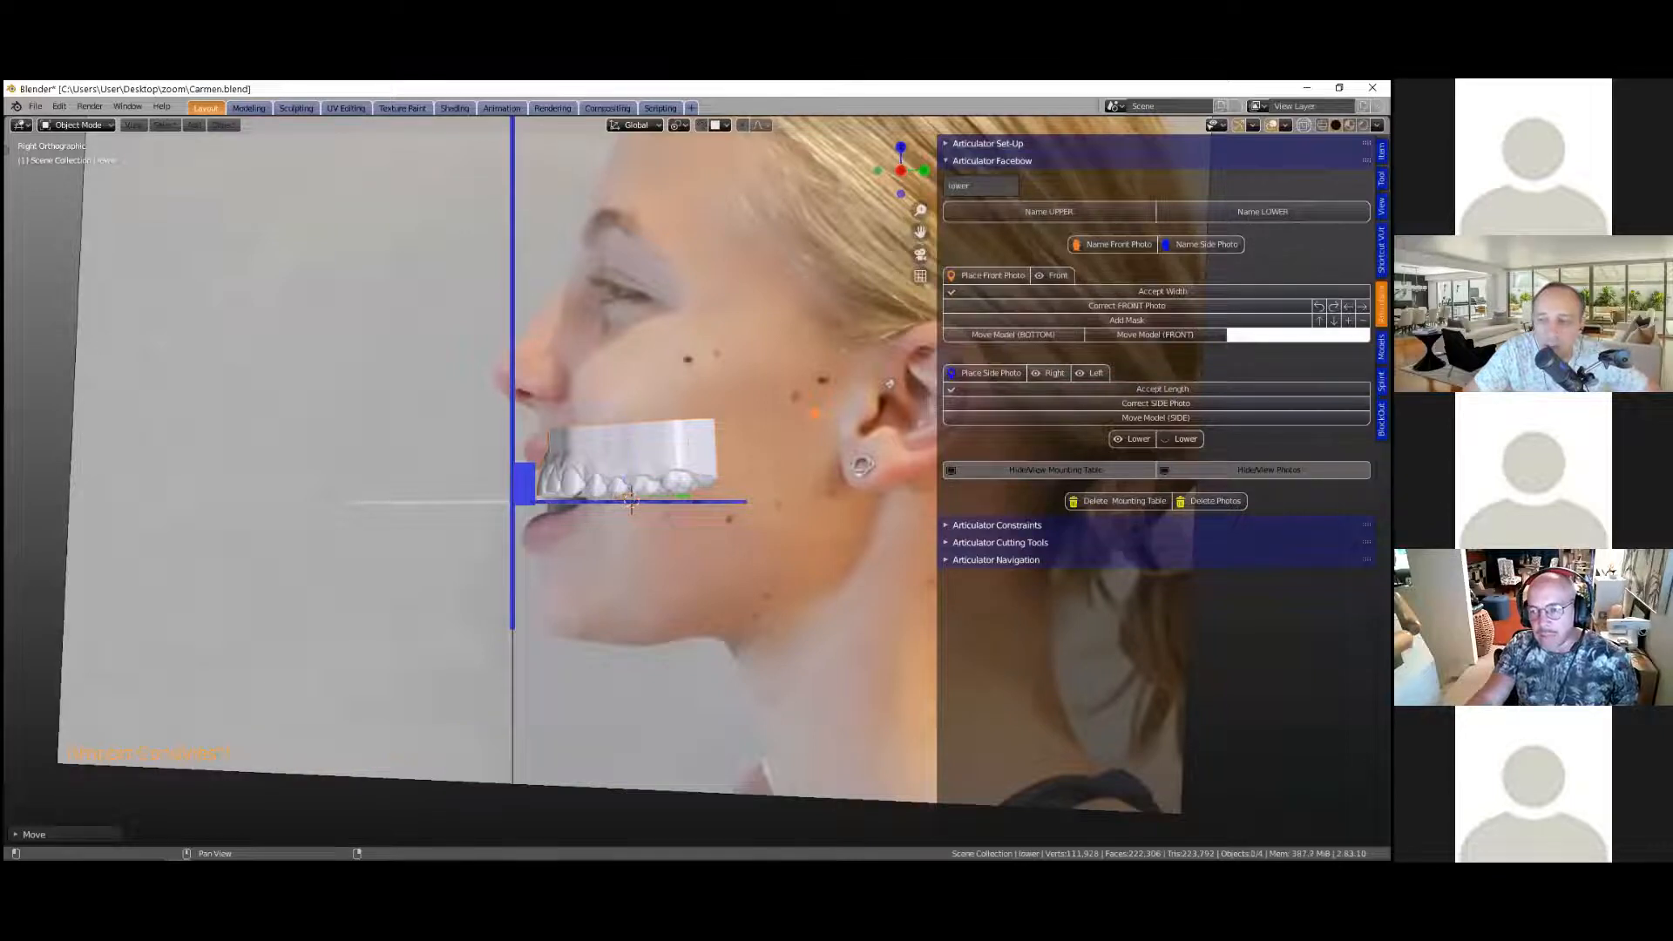
pyautogui.click(1185, 438)
pyautogui.scroll(2, 748, 514)
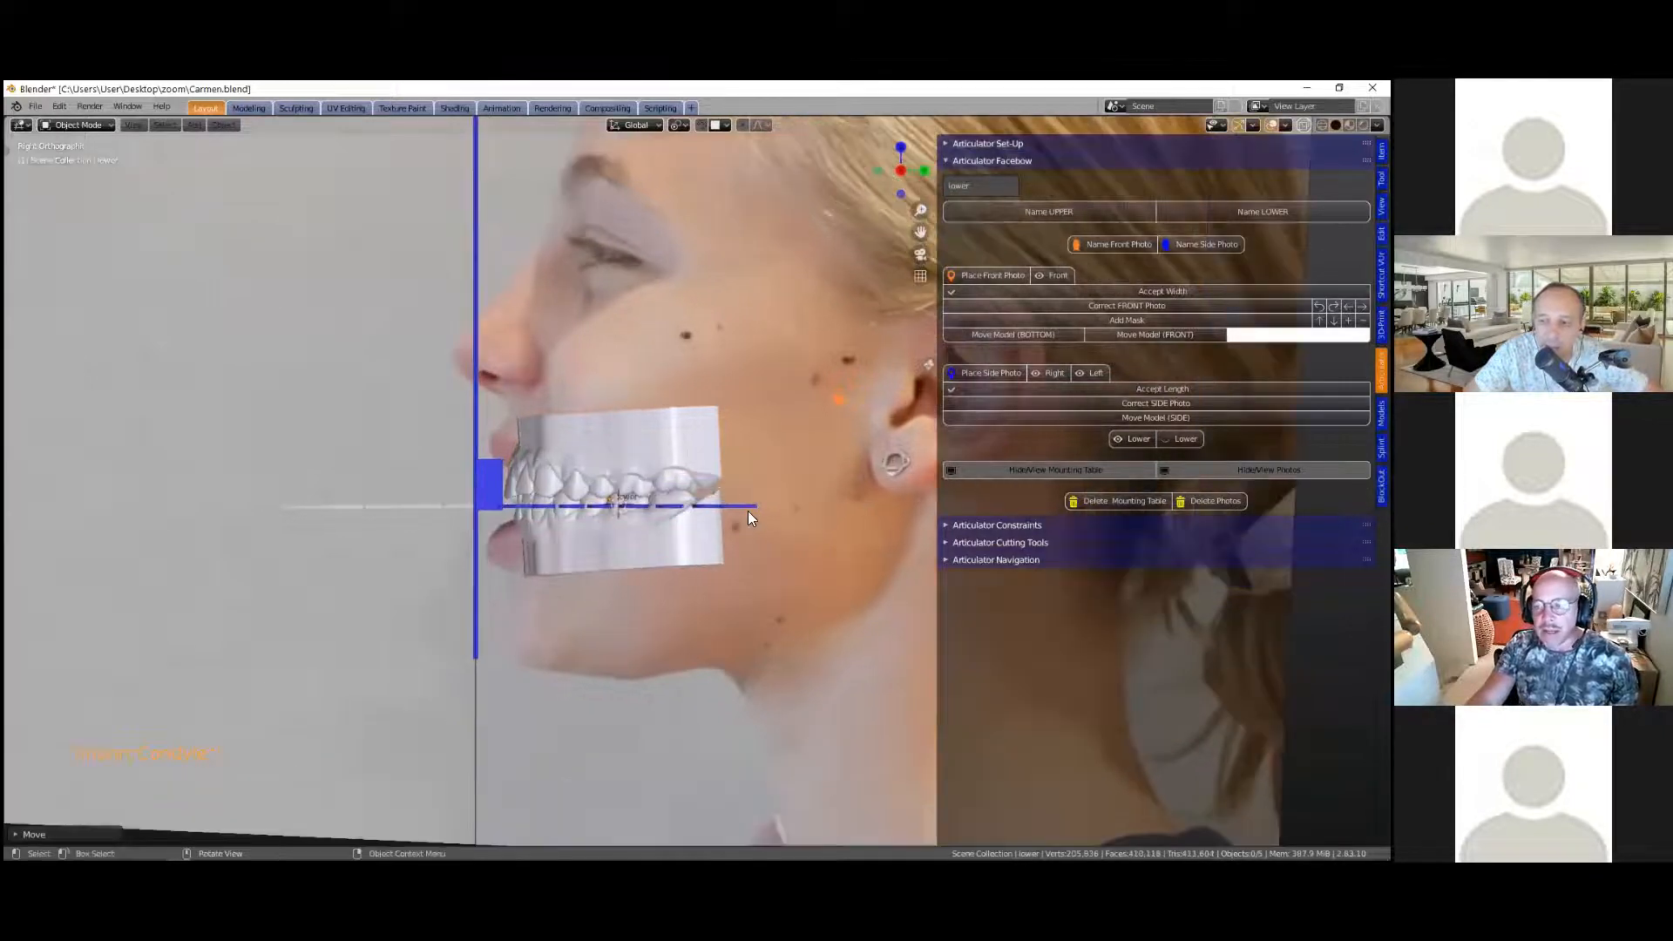
pyautogui.scroll(-3, 673, 517)
pyautogui.moveTo(595, 528); pyautogui.dragTo(739, 491, button='middle')
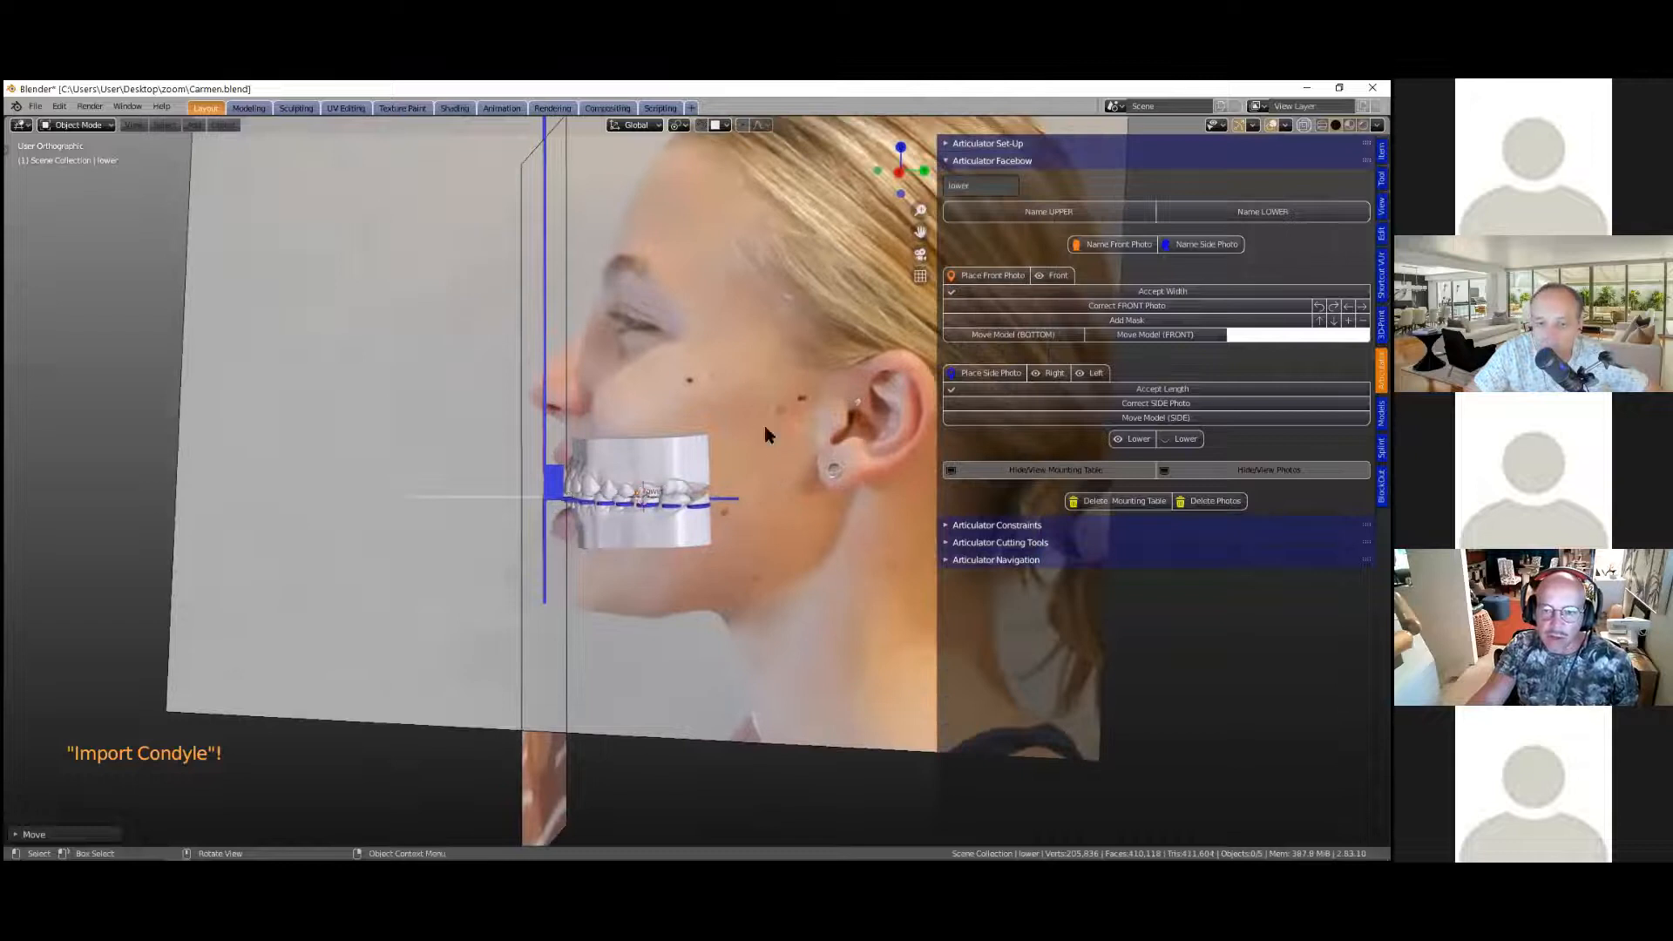
pyautogui.scroll(-1, 767, 466)
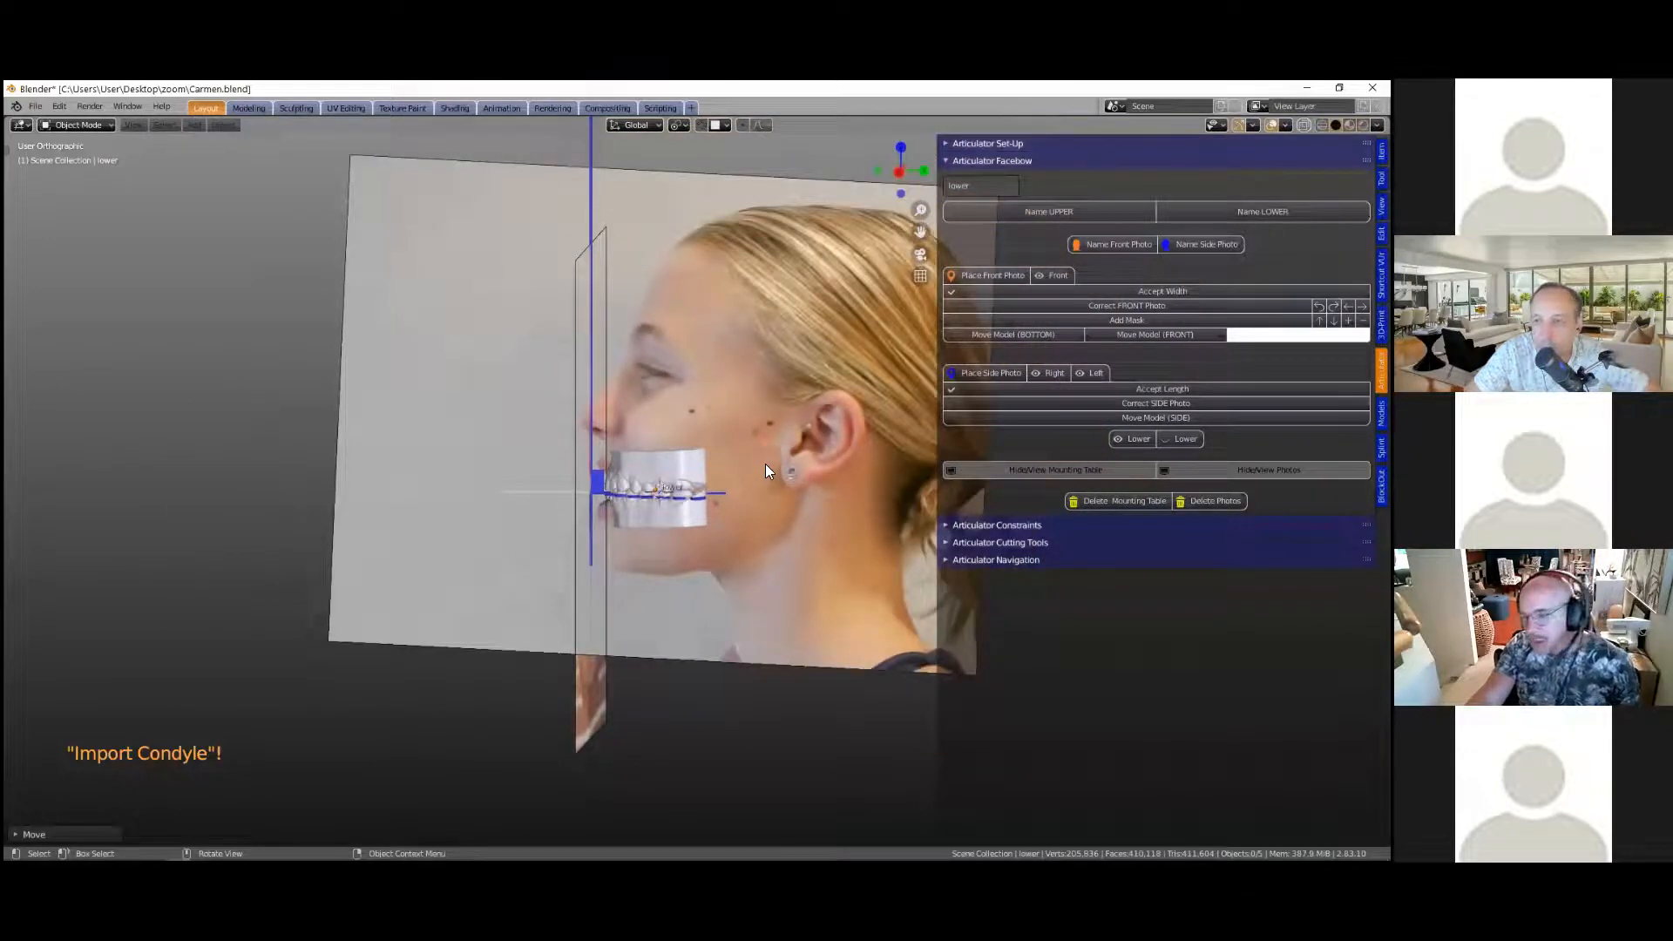
pyautogui.moveTo(691, 520); pyautogui.dragTo(788, 403, button='middle')
pyautogui.scroll(2, 743, 524)
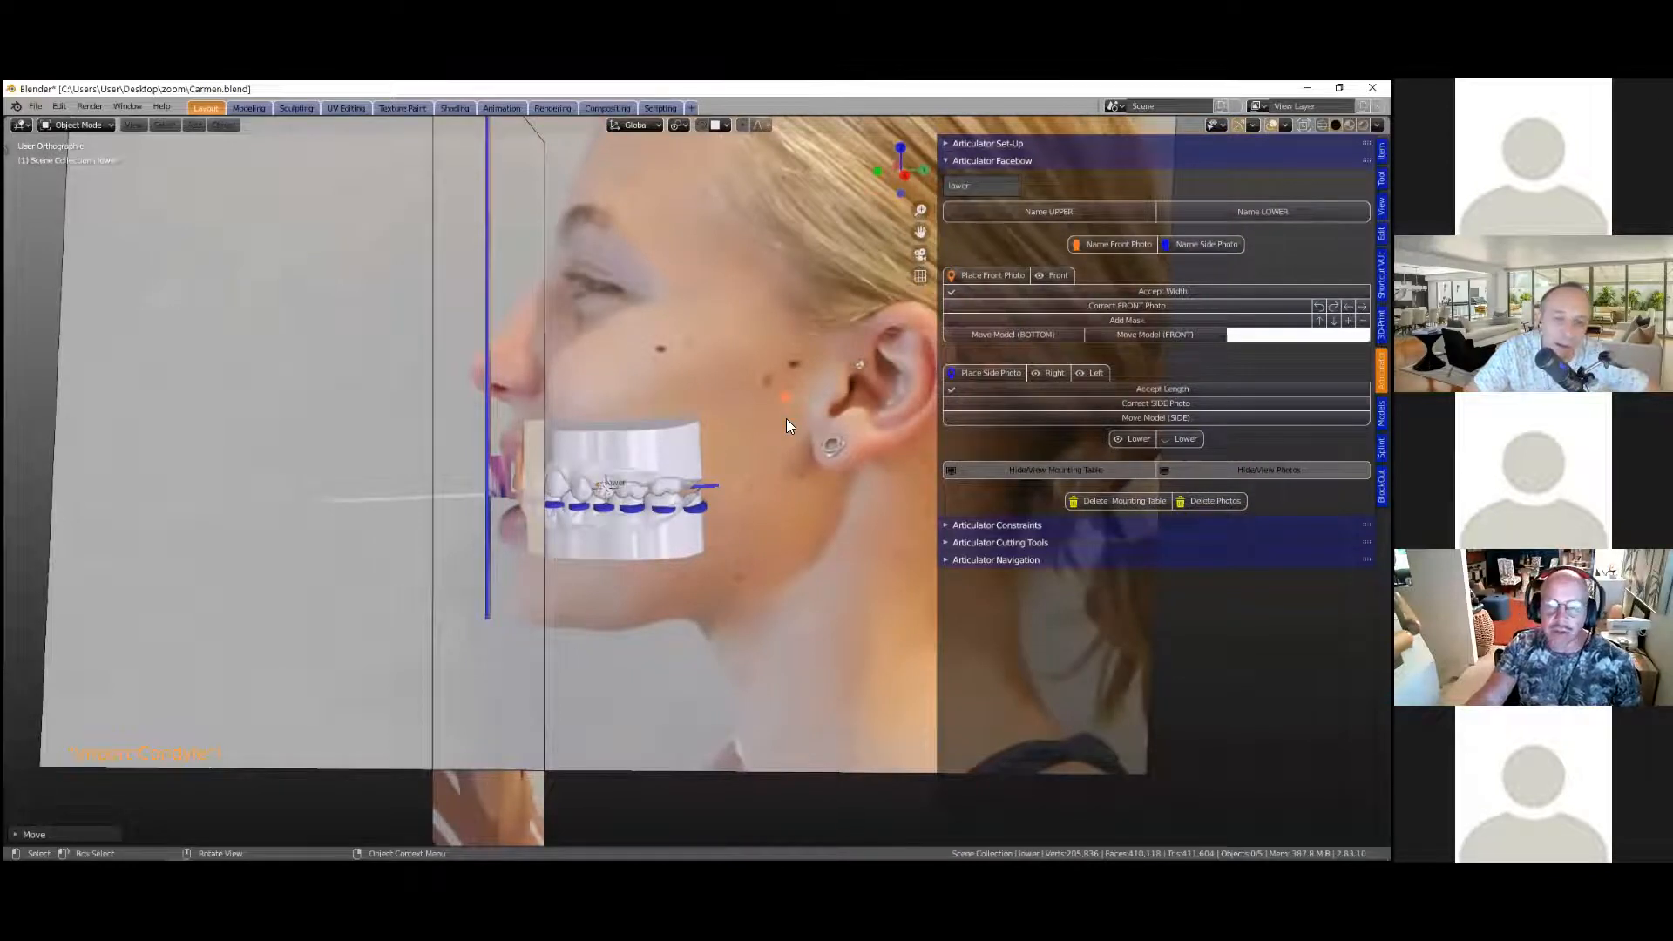
pyautogui.moveTo(770, 420)
pyautogui.mouseDown(button='middle')
pyautogui.moveTo(736, 416)
pyautogui.moveTo(791, 413)
pyautogui.moveTo(789, 432)
pyautogui.mouseUp(button='middle')
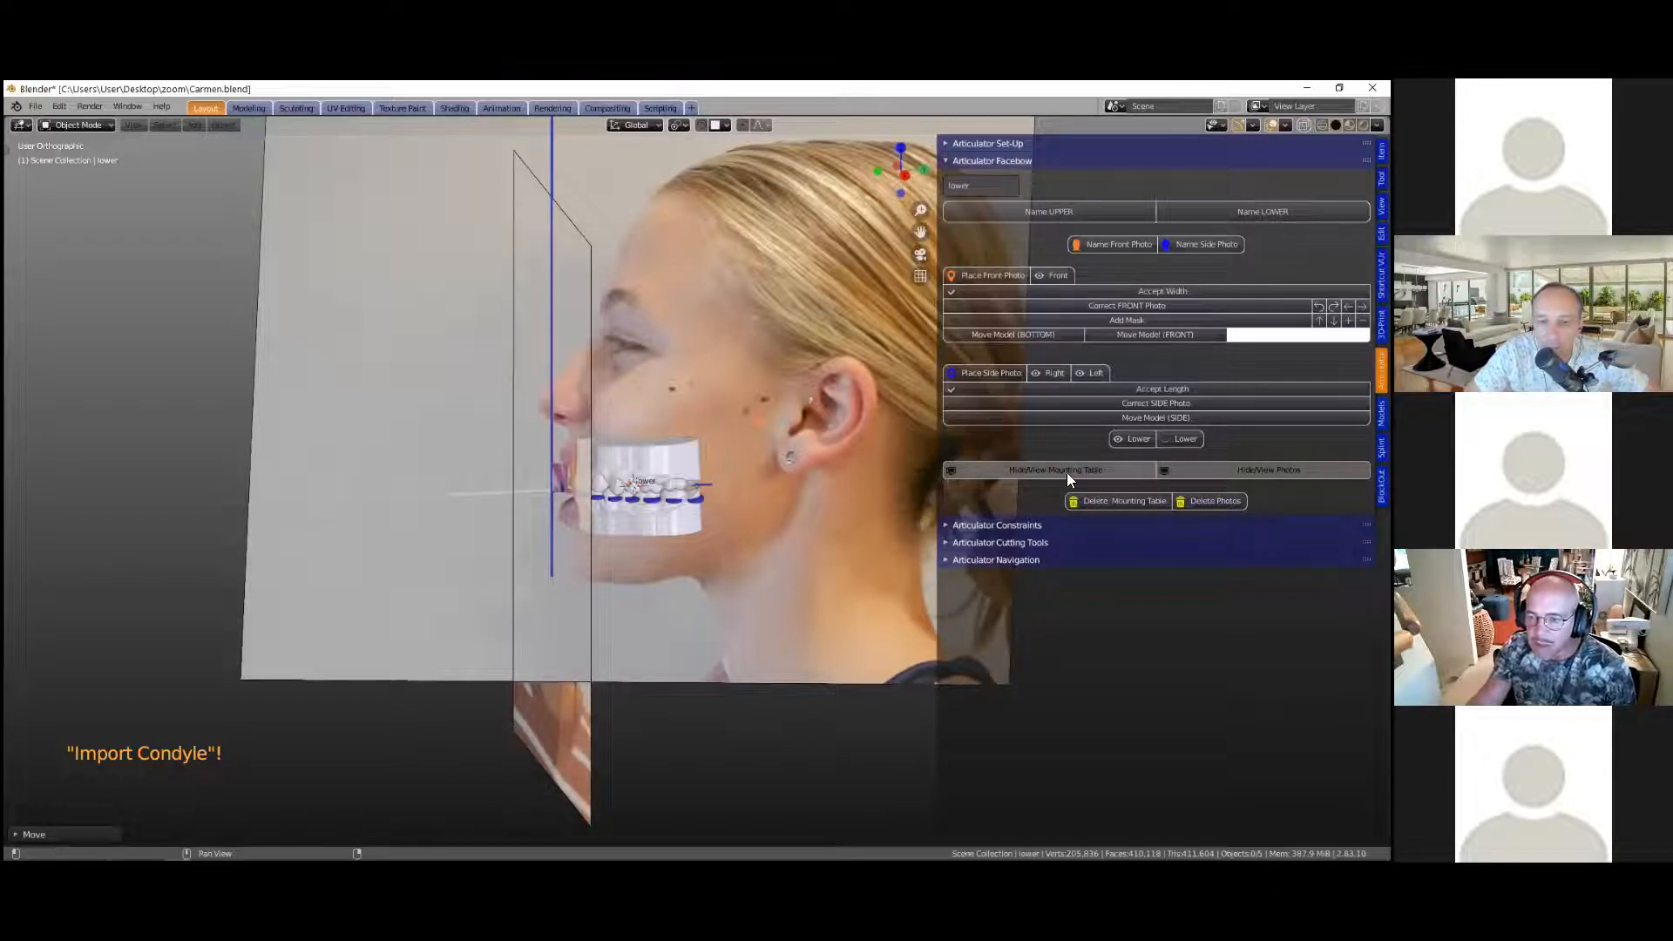
# Step: Toggle the photos off and on again, and hide the mounting table
pyautogui.click(1230, 470)
pyautogui.click(1231, 470)
pyautogui.click(1090, 468)
pyautogui.click(1089, 468)
pyautogui.click(1089, 468)
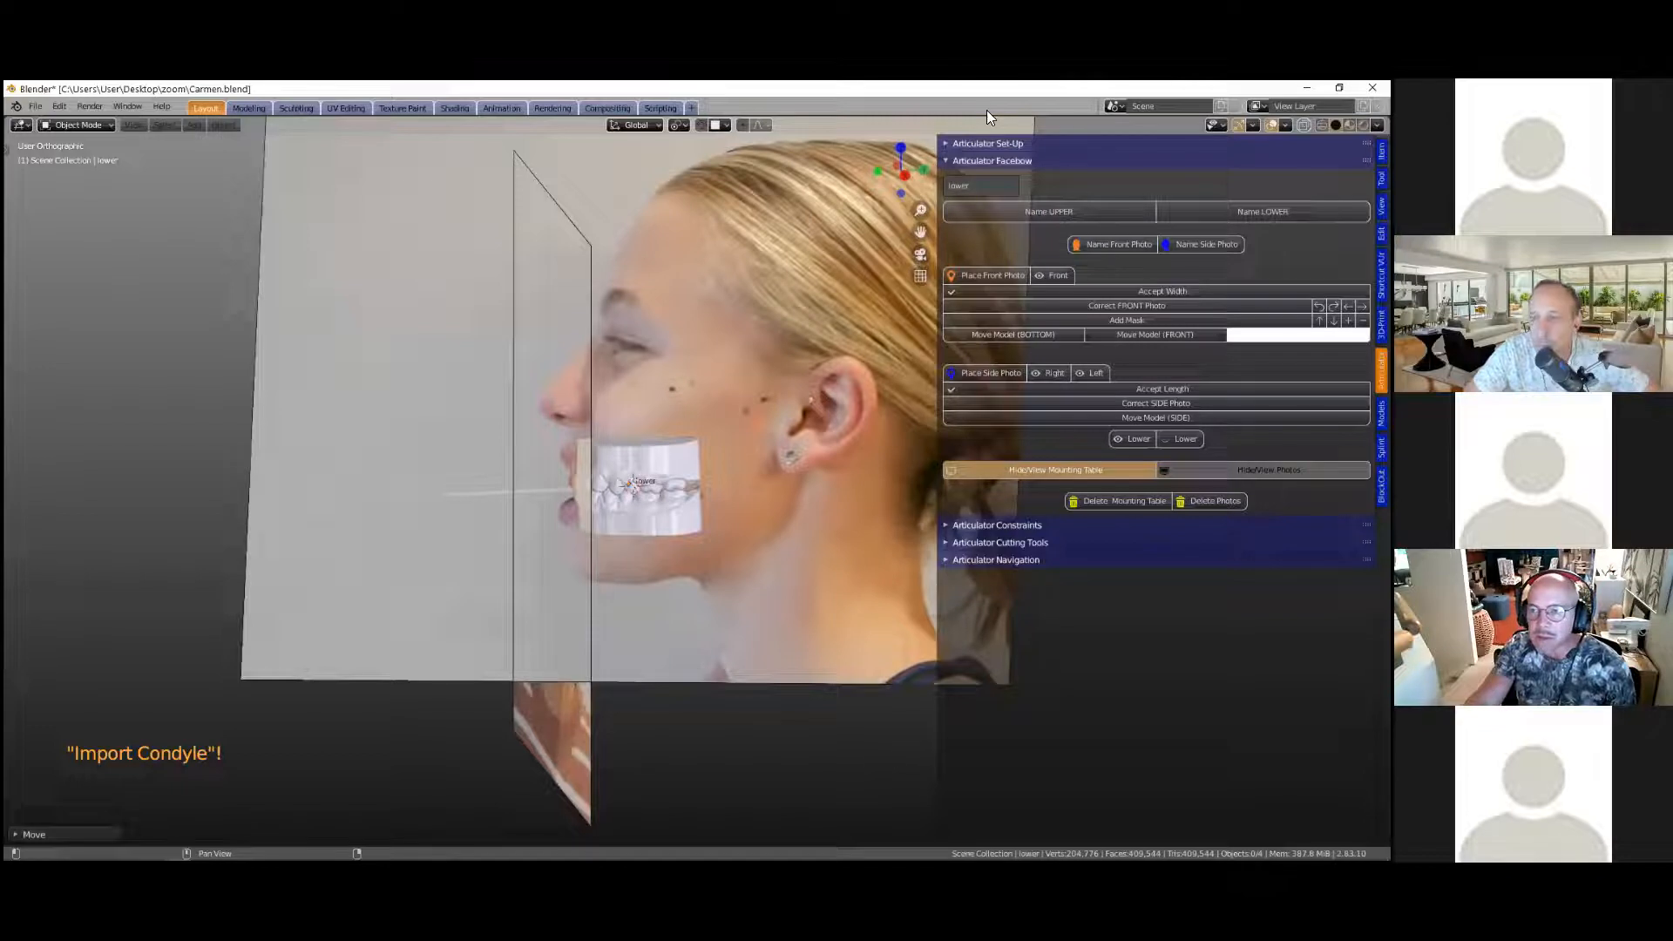
# Step: Narrow the sidebar, expand the Articulator Set-Up tools and import the condyles
pyautogui.moveTo(937, 514); pyautogui.dragTo(1049, 279)
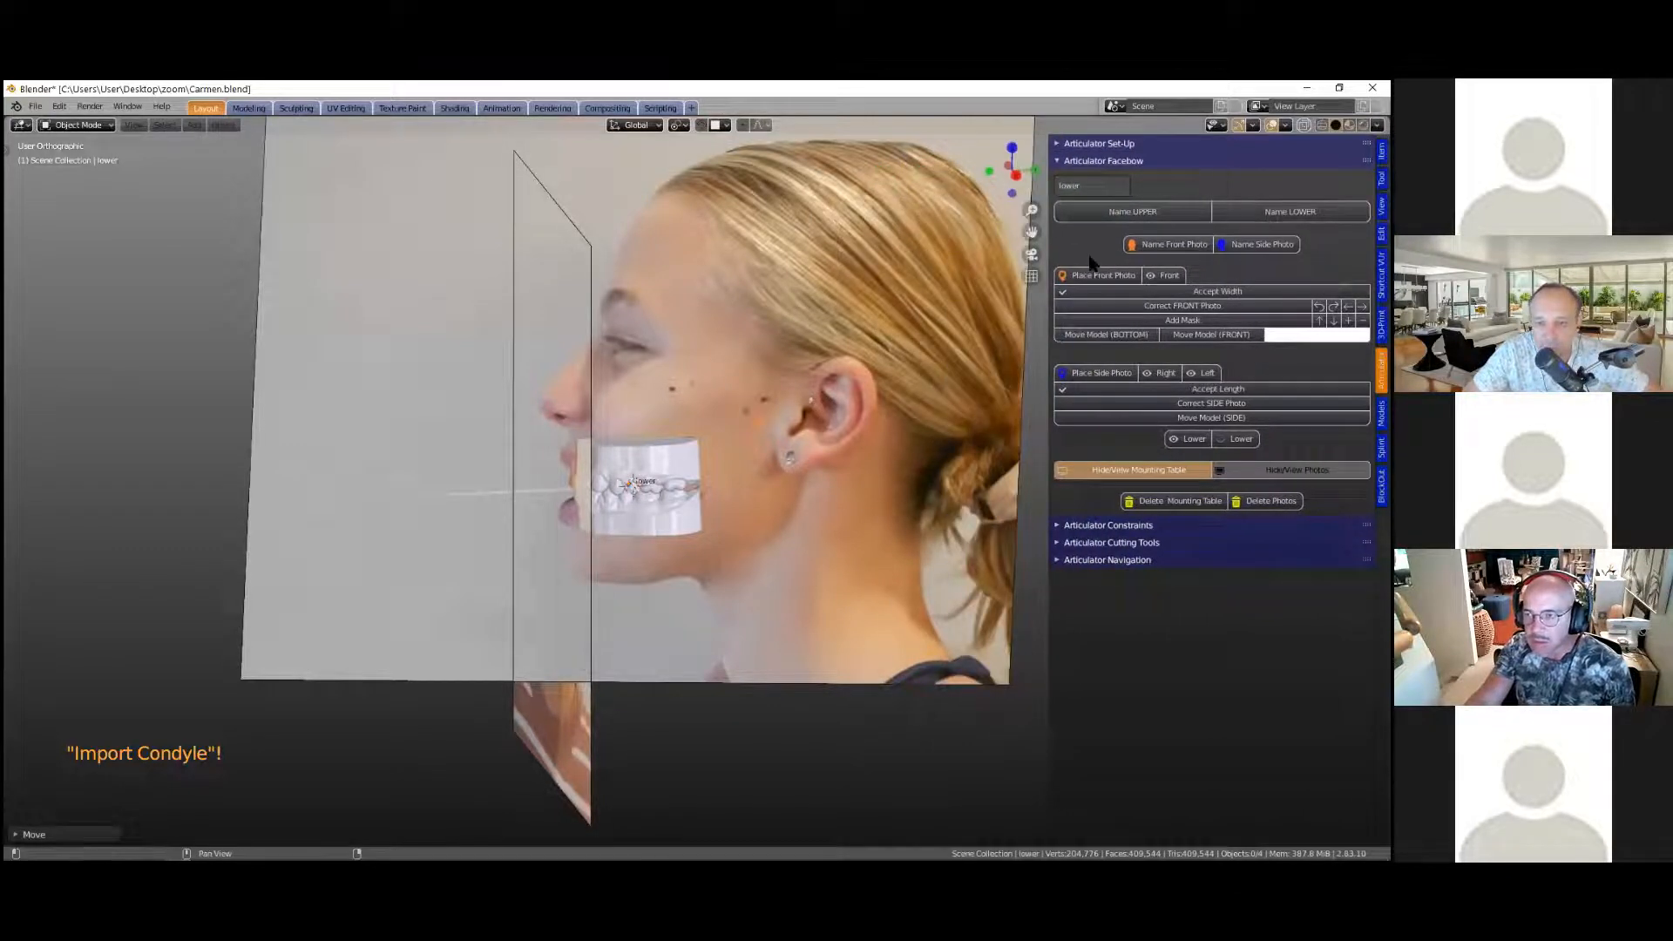
pyautogui.click(1057, 143)
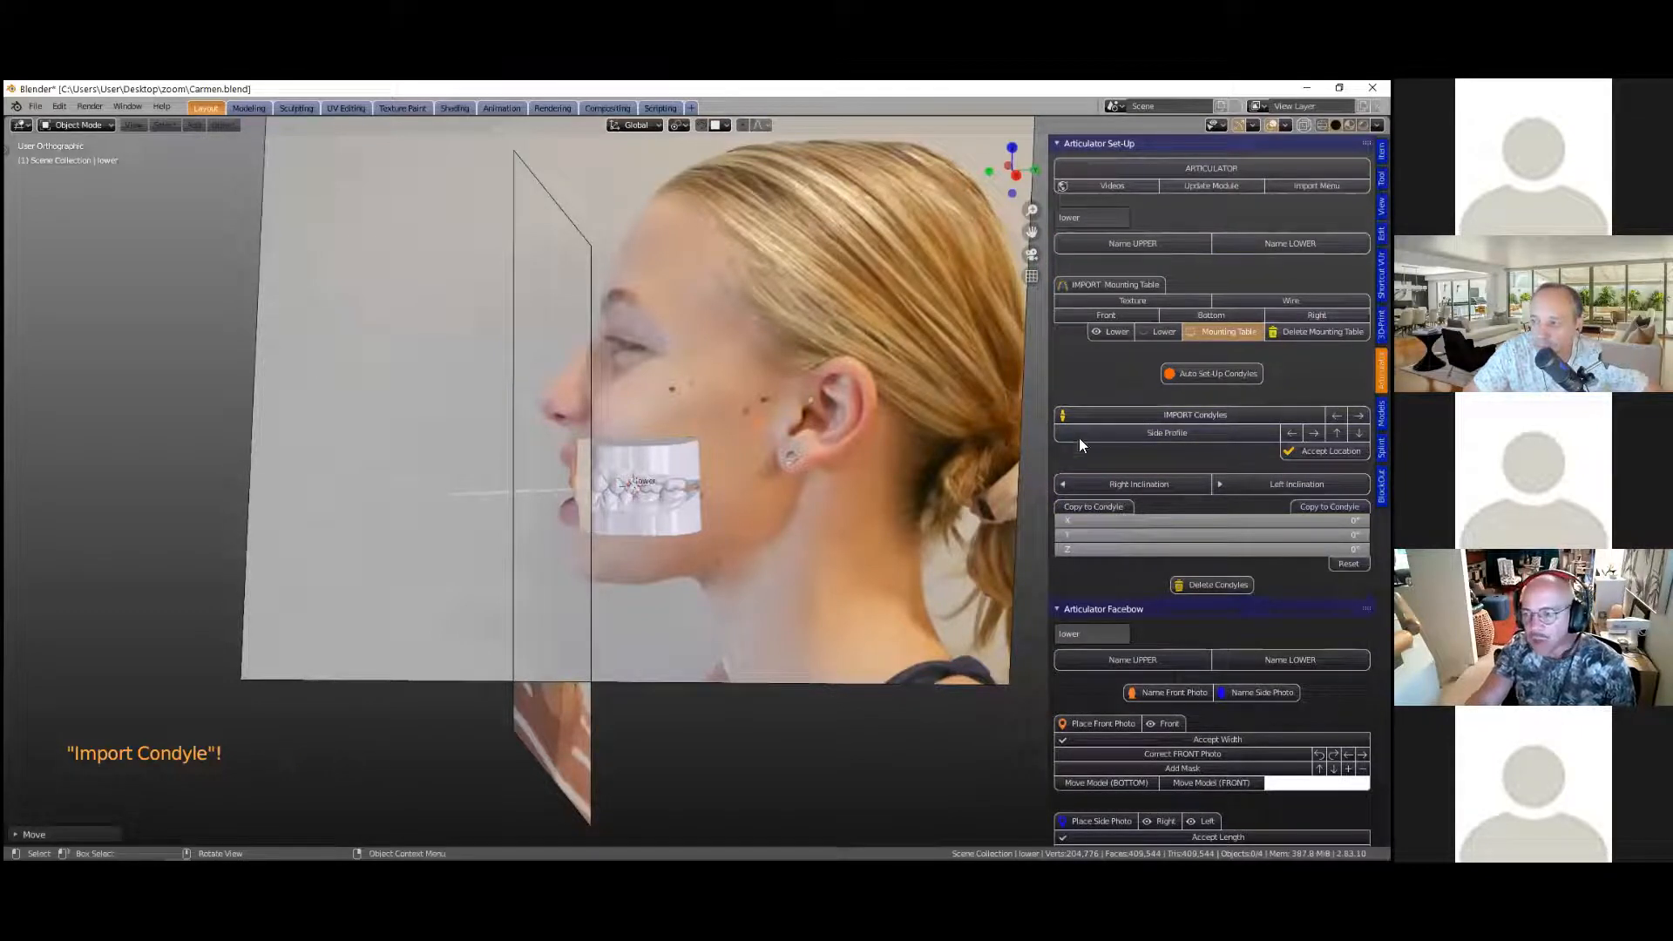
pyautogui.click(1130, 415)
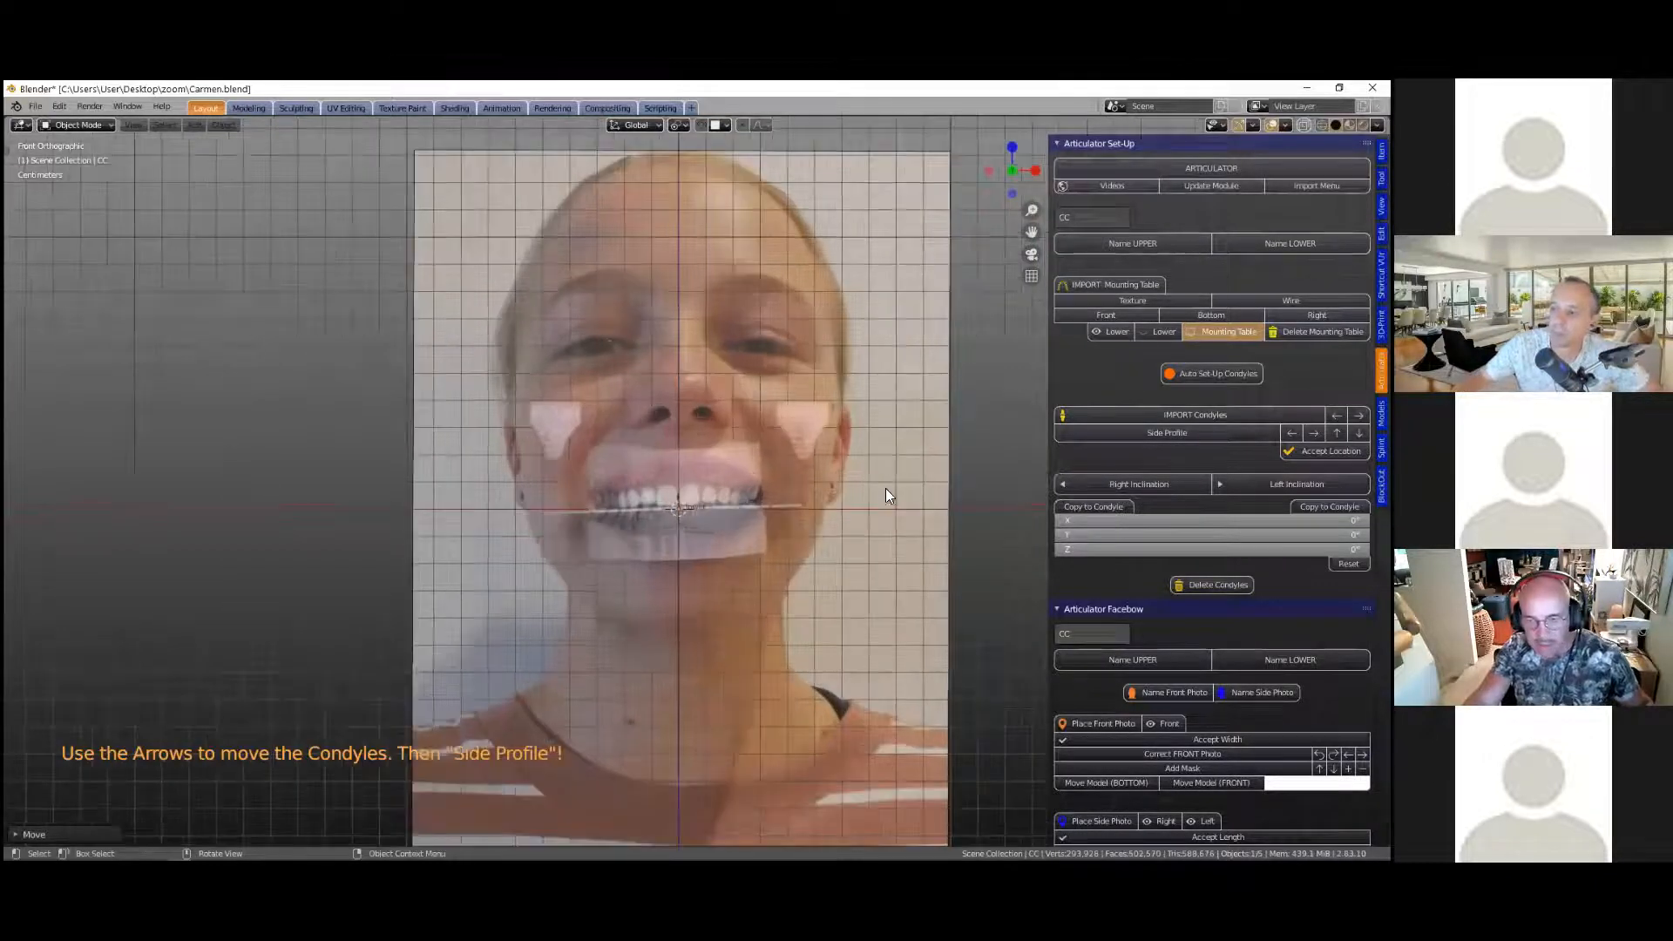
# Step: Move the condyles three increments outward toward the sides of the face in the front photo
pyautogui.scroll(1, 693, 505)
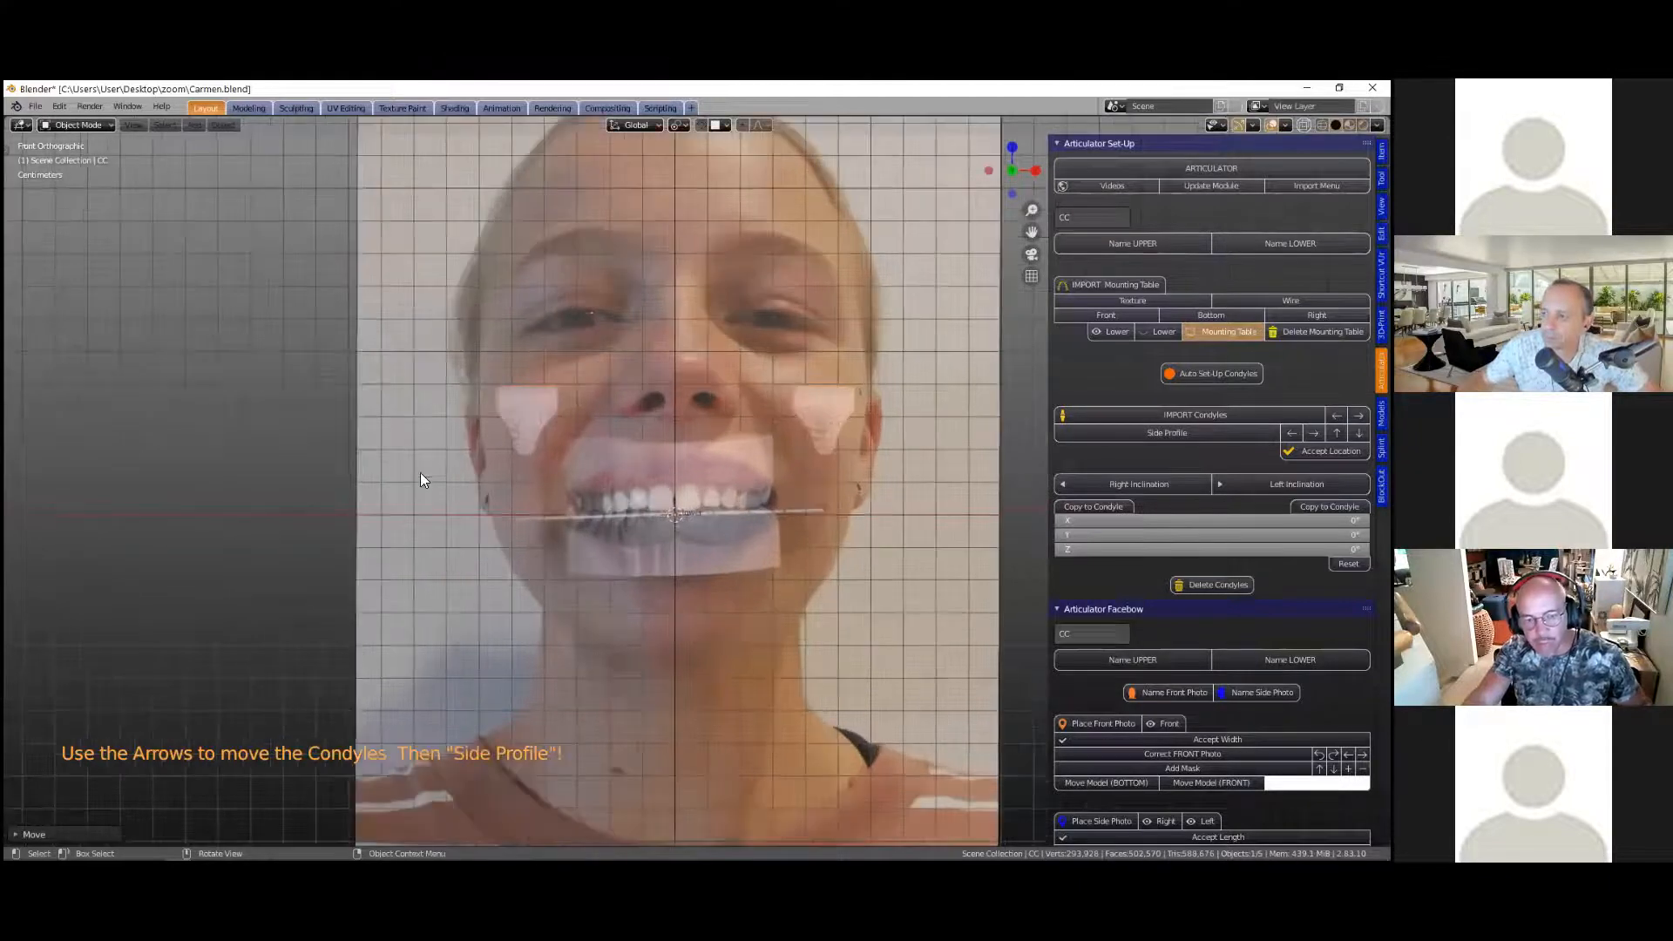
pyautogui.scroll(3, 859, 488)
pyautogui.keyDown('shift'); pyautogui.moveTo(874, 451); pyautogui.dragTo(769, 545, button='middle'); pyautogui.keyUp('shift')
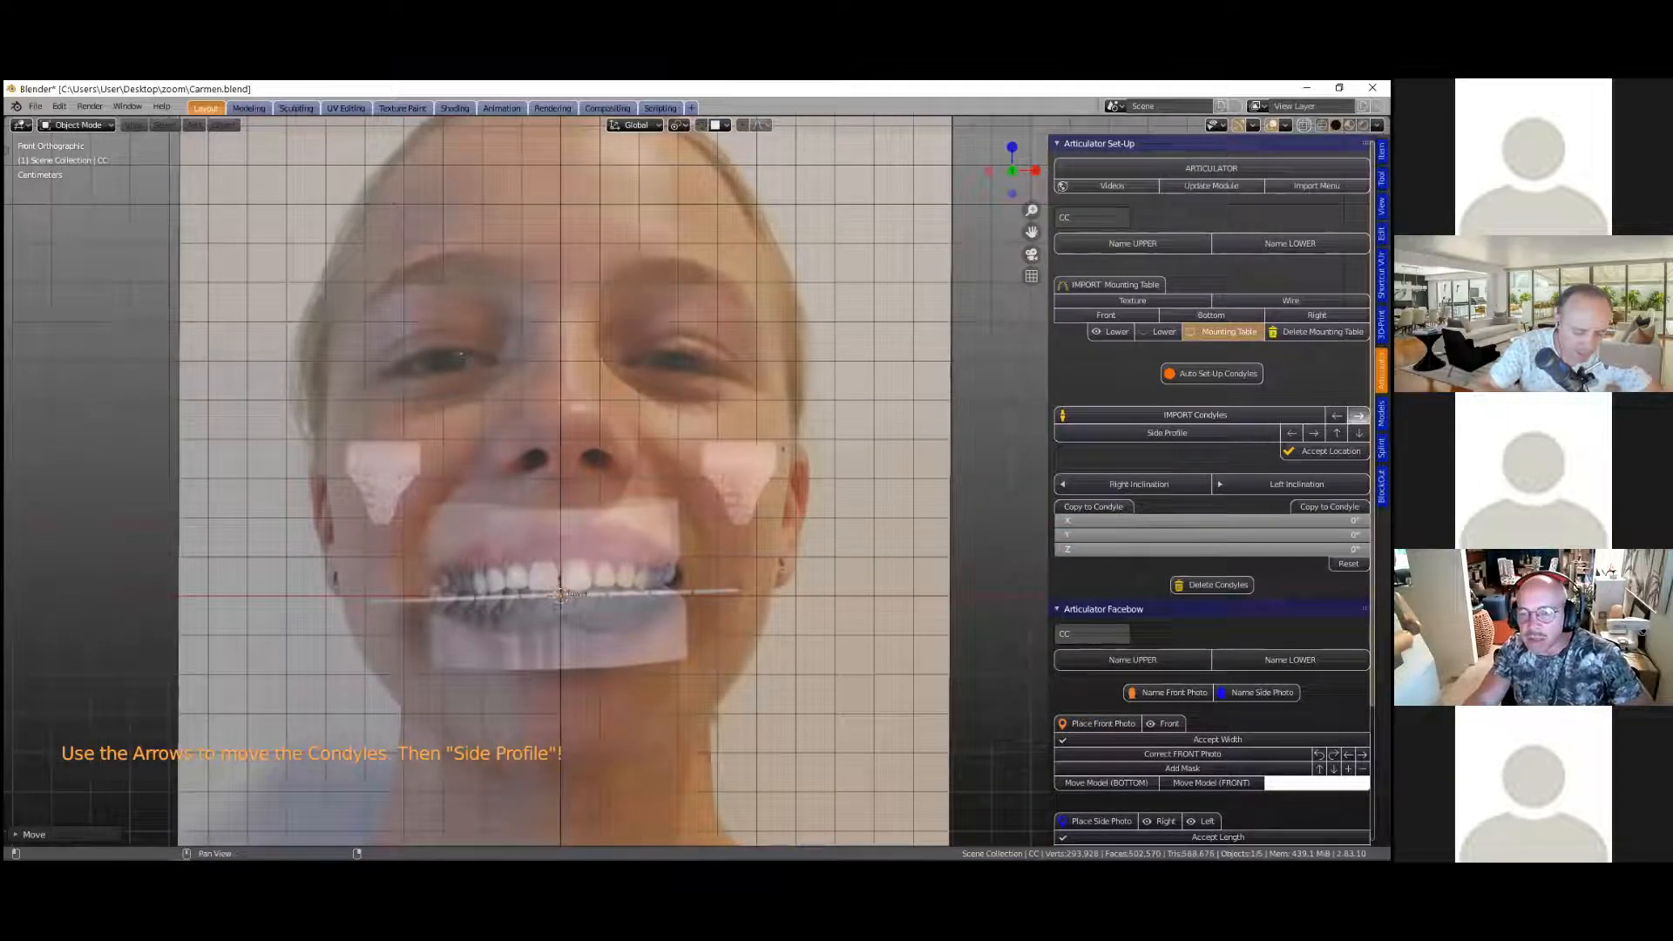
pyautogui.click(1358, 416)
pyautogui.click(1358, 416)
pyautogui.click(1359, 416)
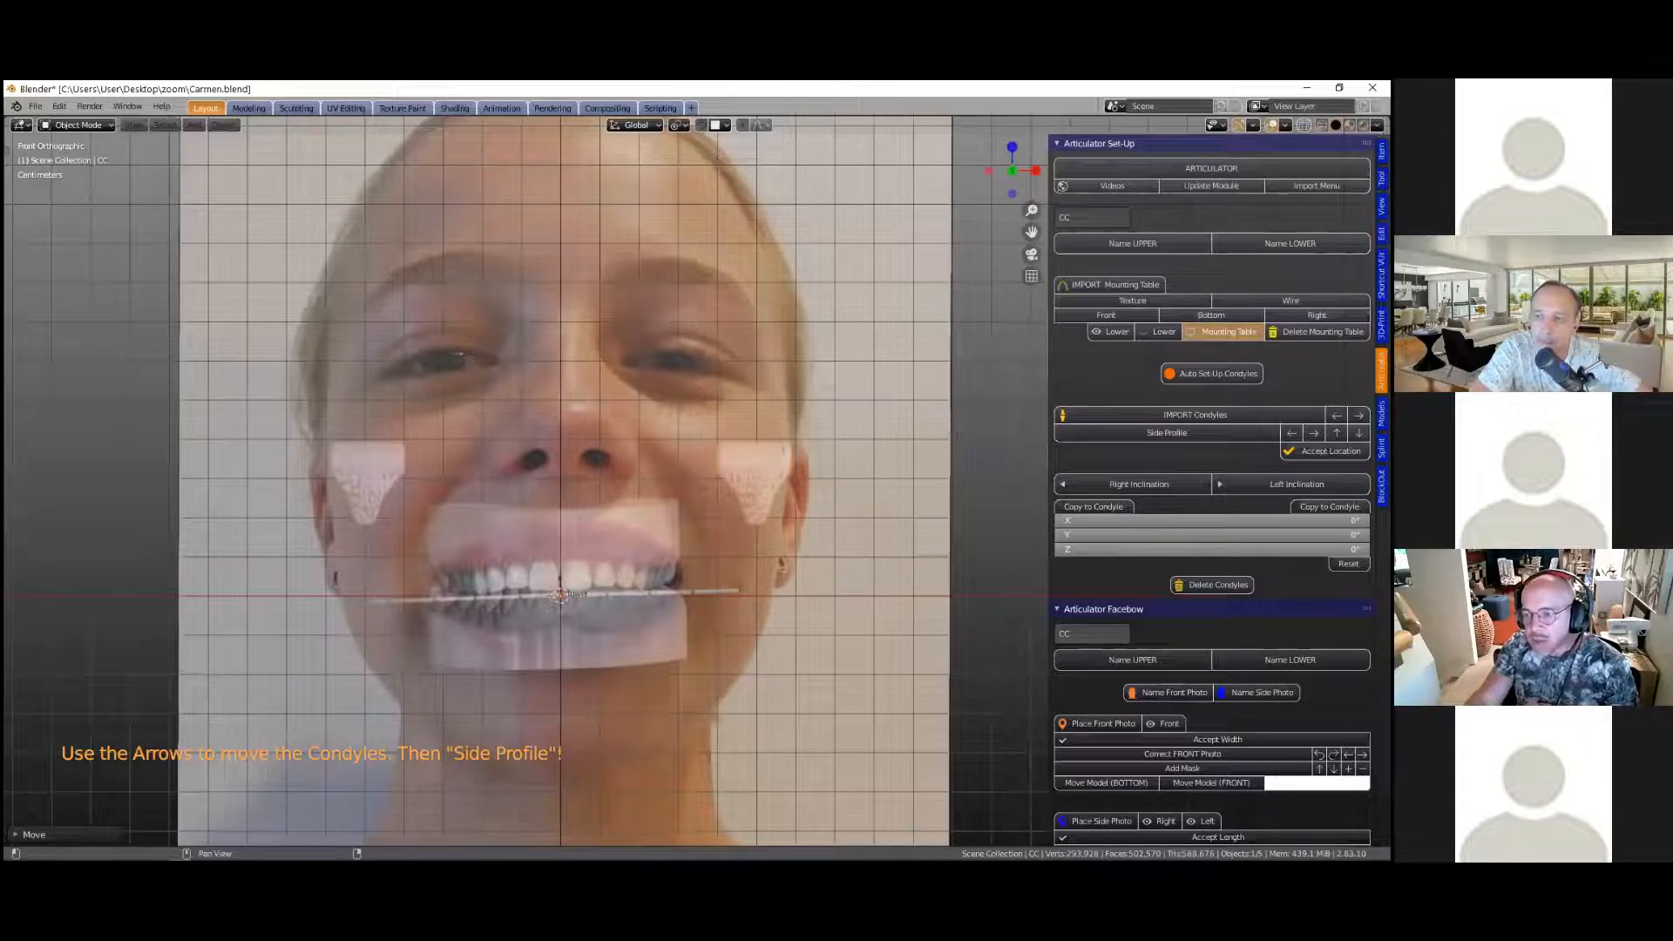
# Step: Switch to the condyles' side profile and move them up and forward, away from the ear
pyautogui.click(1167, 433)
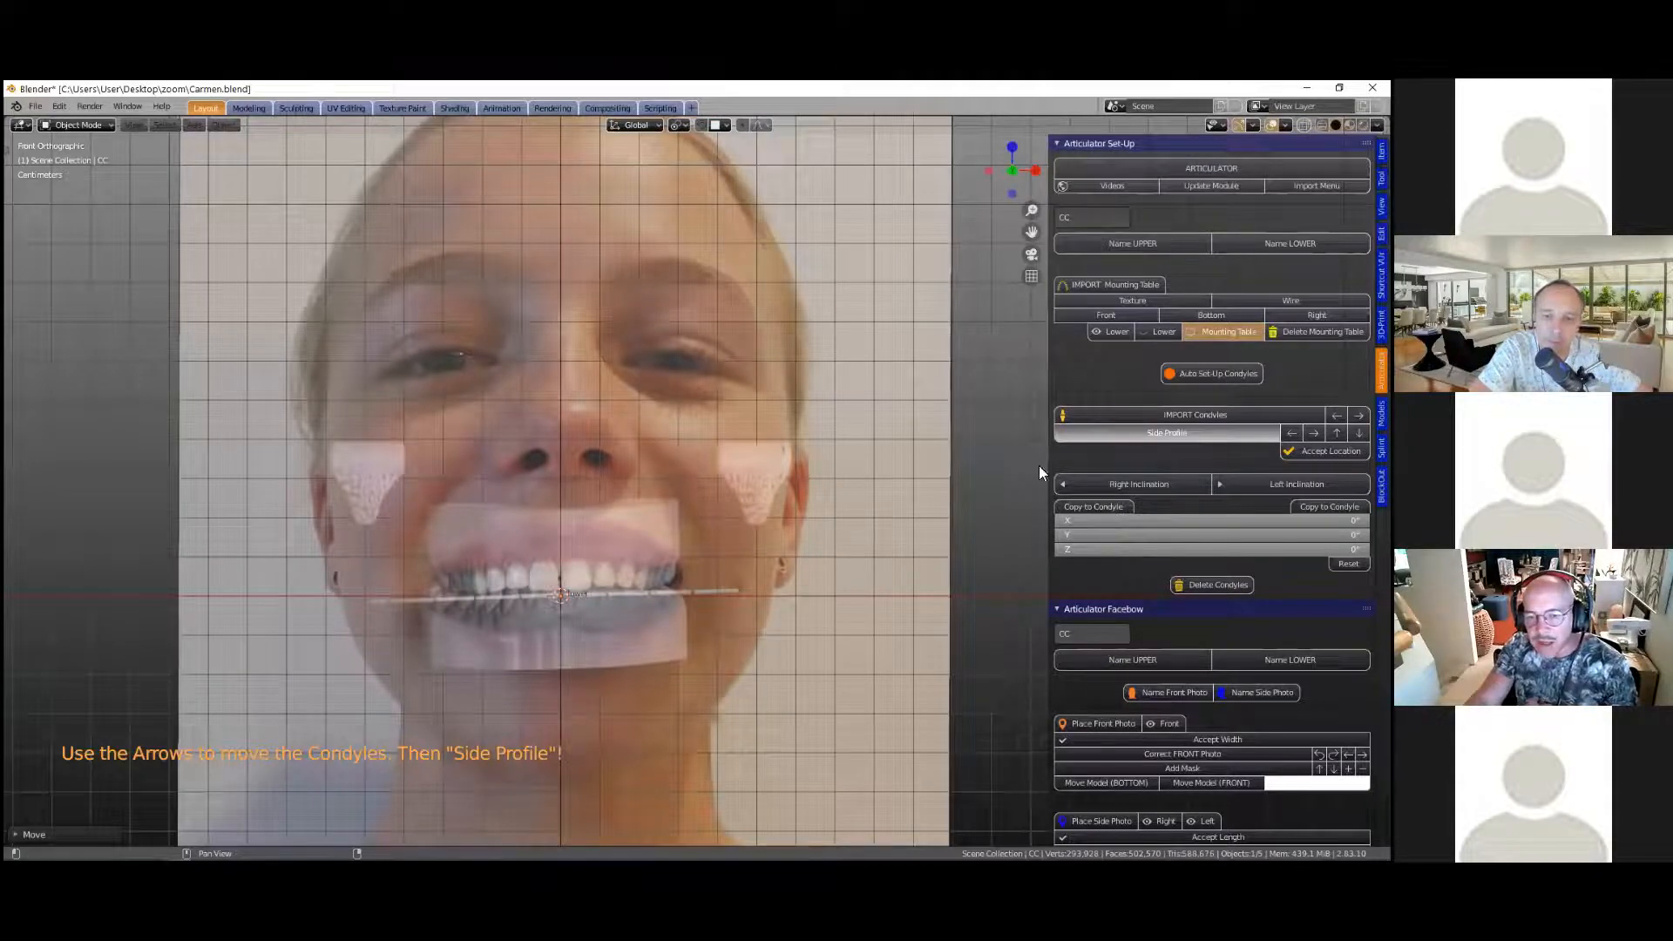
pyautogui.keyDown('shift'); pyautogui.moveTo(724, 482); pyautogui.dragTo(697, 402, button='middle'); pyautogui.keyUp('shift')
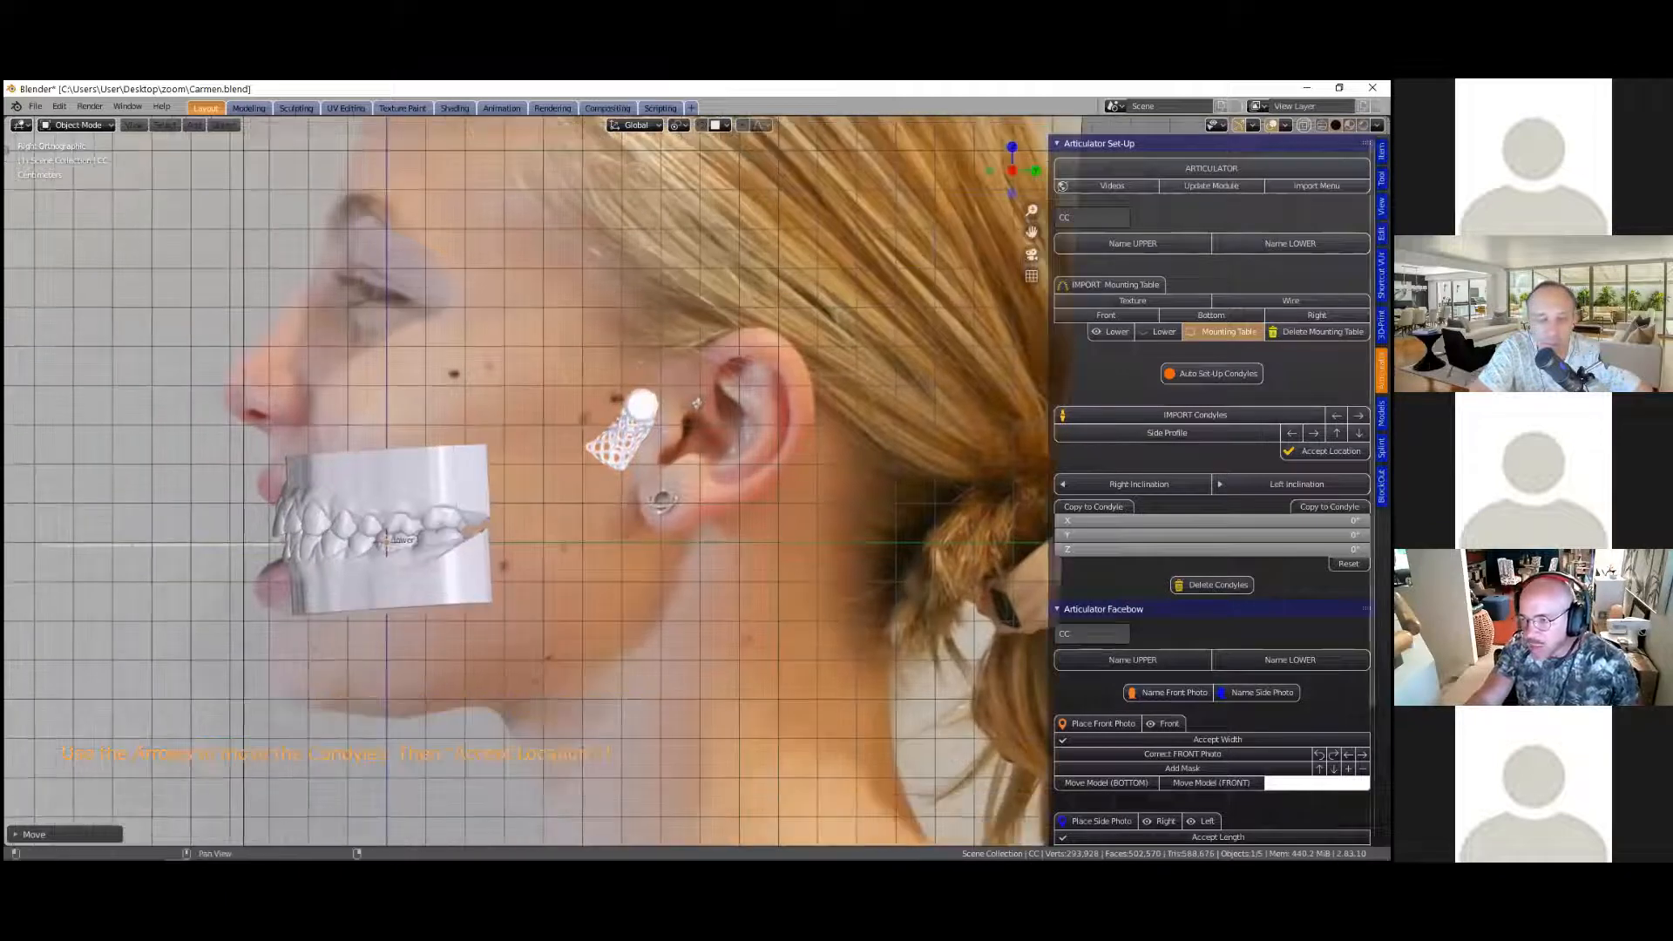
pyautogui.click(1336, 434)
pyautogui.click(1336, 433)
pyautogui.click(1336, 433)
pyautogui.click(1336, 433)
pyautogui.click(1336, 434)
pyautogui.click(1336, 434)
pyautogui.click(1336, 433)
pyautogui.click(1336, 433)
pyautogui.click(1291, 433)
pyautogui.click(1291, 433)
pyautogui.click(1292, 433)
pyautogui.click(1292, 433)
pyautogui.click(1292, 433)
pyautogui.click(1291, 433)
pyautogui.click(1292, 433)
pyautogui.click(1291, 433)
pyautogui.click(1292, 434)
pyautogui.click(1292, 433)
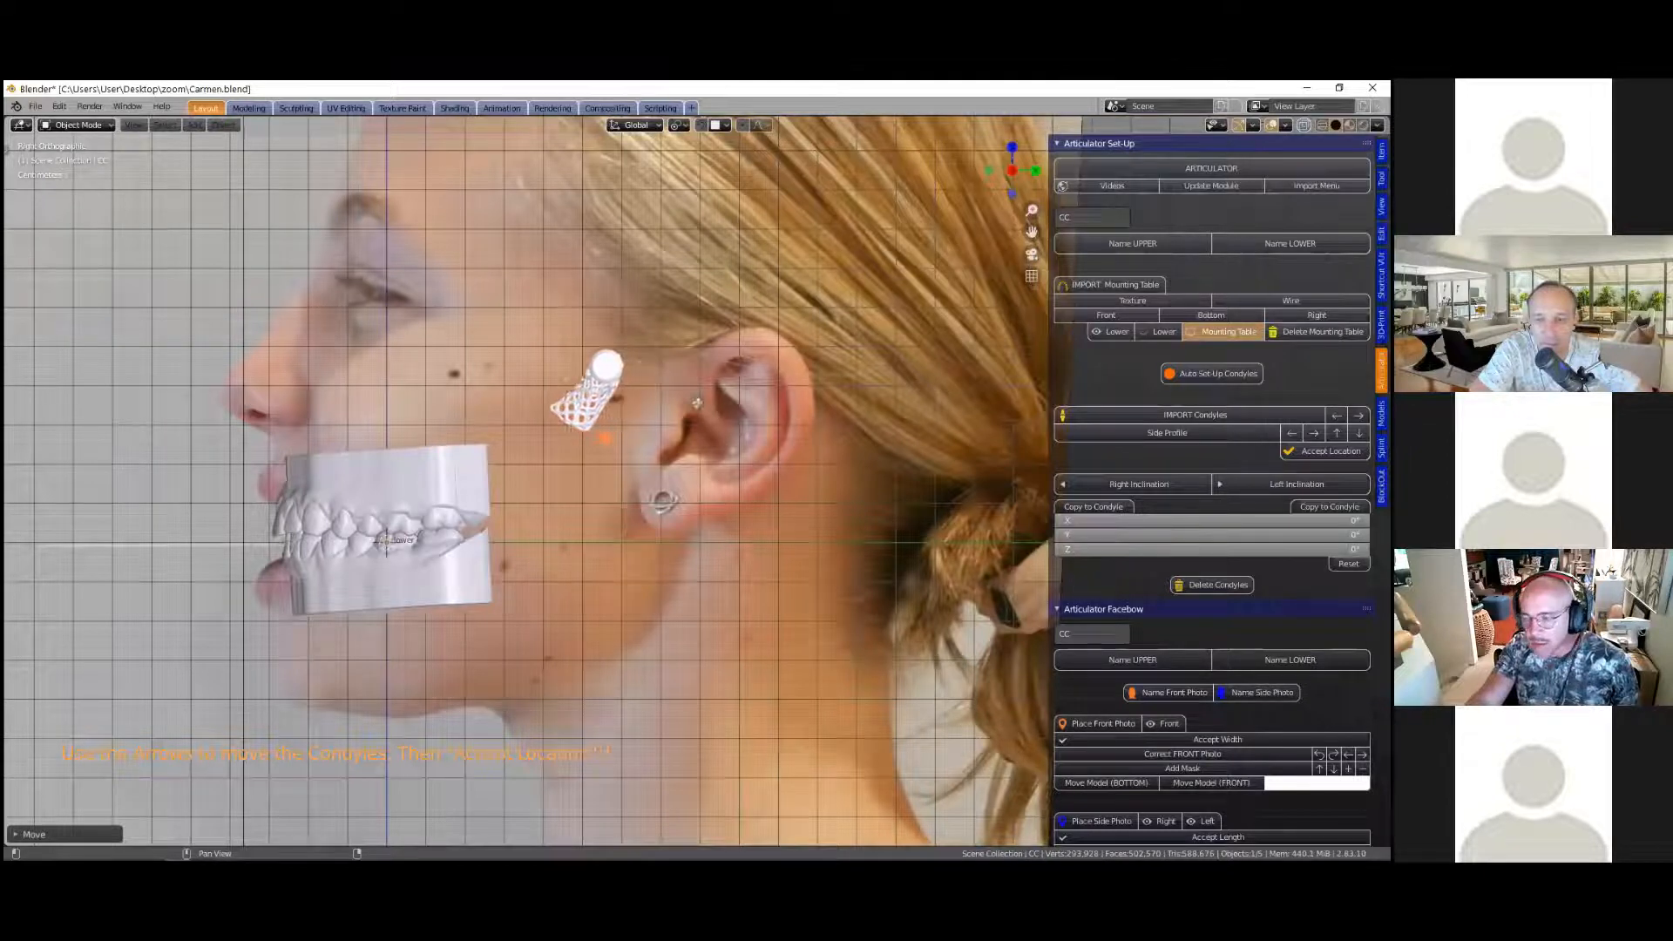
# Step: Lower the condyles to just in front of the earlobe, shift them slightly backward and accept their location
pyautogui.click(1358, 433)
pyautogui.click(1358, 433)
pyautogui.click(1359, 433)
pyautogui.click(1359, 433)
pyautogui.click(1358, 433)
pyautogui.click(1359, 433)
pyautogui.click(1359, 434)
pyautogui.click(1359, 433)
pyautogui.click(1358, 433)
pyautogui.click(1359, 433)
pyautogui.click(1359, 433)
pyautogui.click(1358, 433)
pyautogui.click(1359, 434)
pyautogui.click(1358, 433)
pyautogui.click(1358, 434)
pyautogui.click(1359, 434)
pyautogui.click(1359, 433)
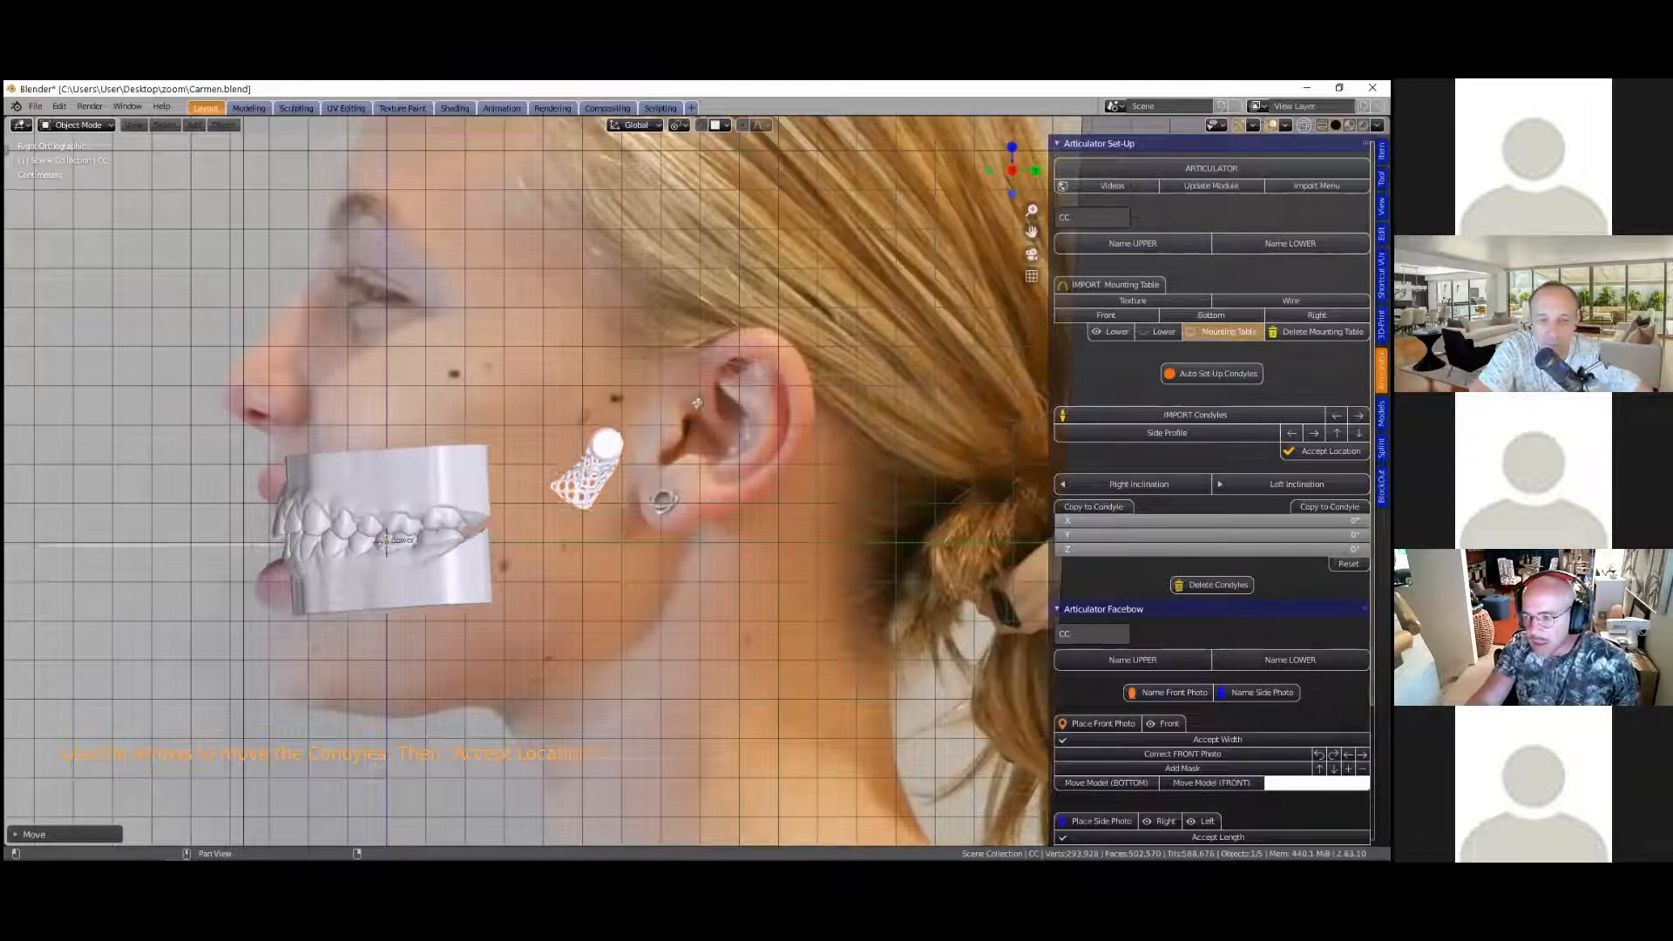
pyautogui.click(1314, 433)
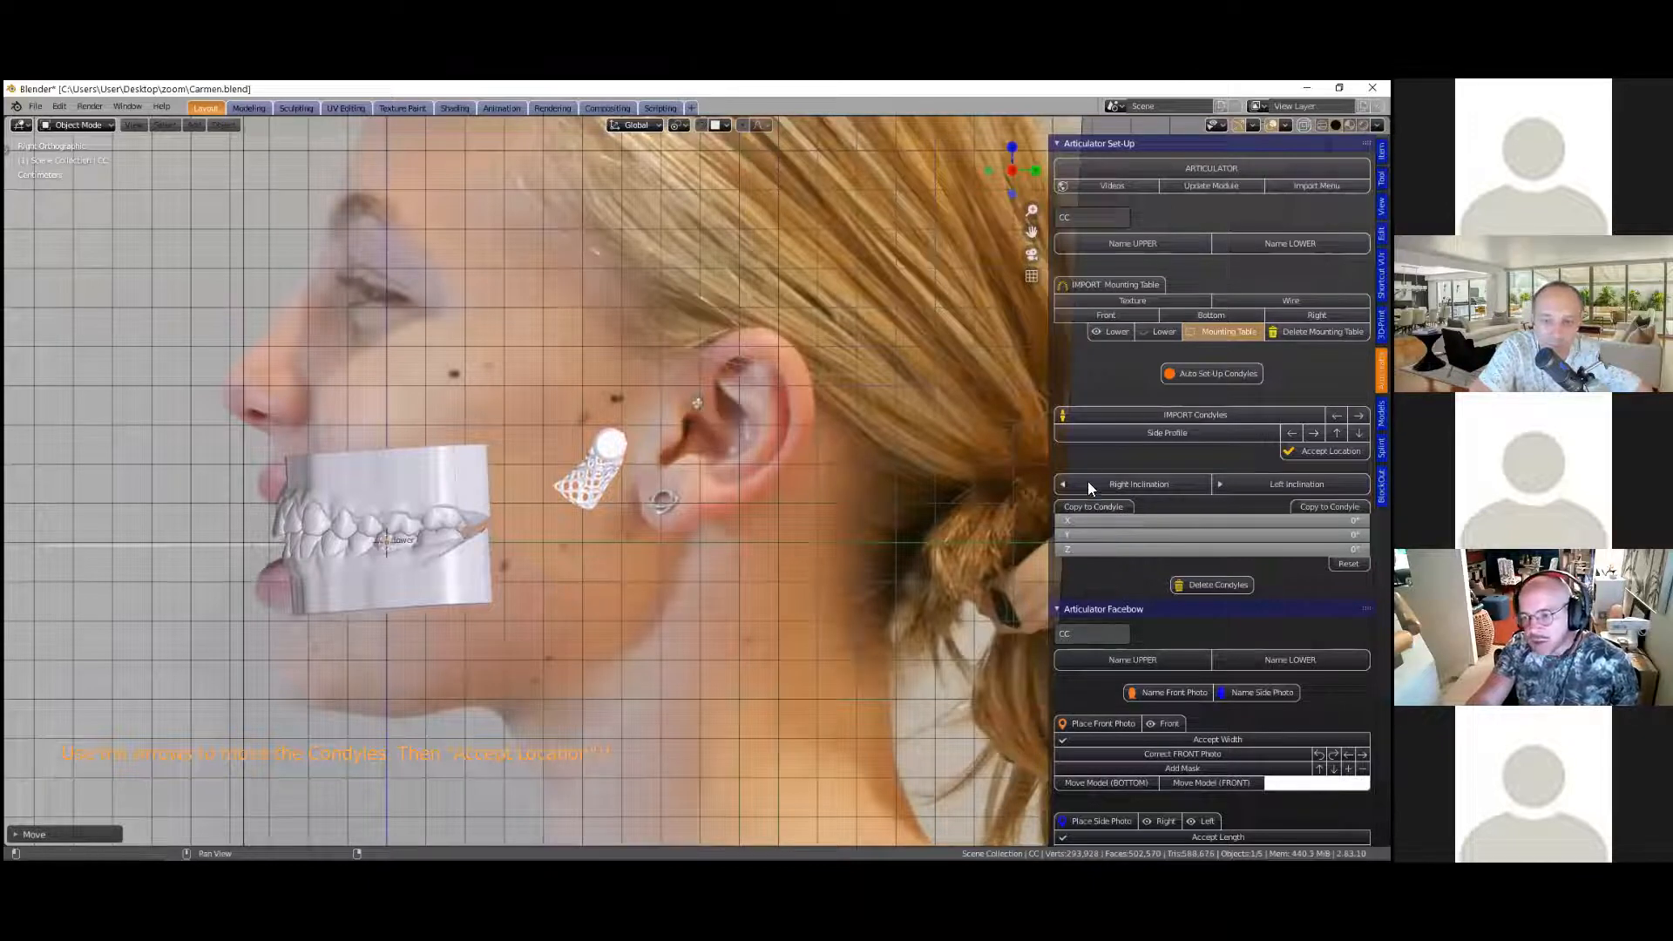
pyautogui.click(1324, 451)
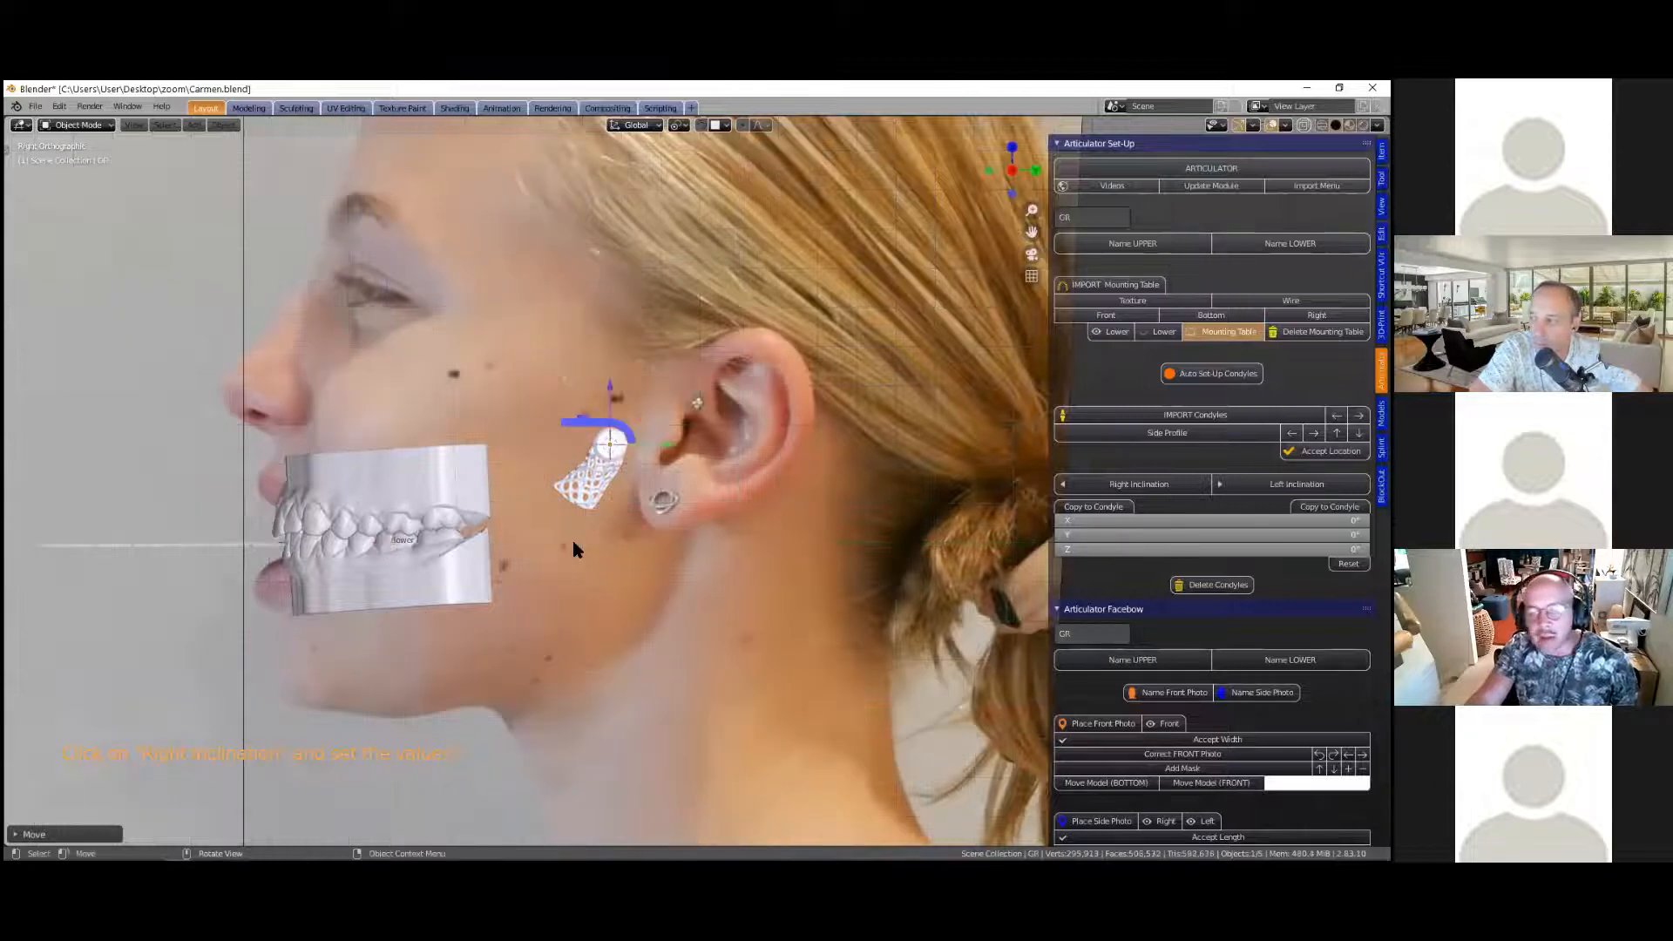
# Step: Apply the default right inclination to the guide plate above the right condyle
pyautogui.moveTo(571, 543); pyautogui.dragTo(672, 563, button='middle')
pyautogui.scroll(2, 593, 563)
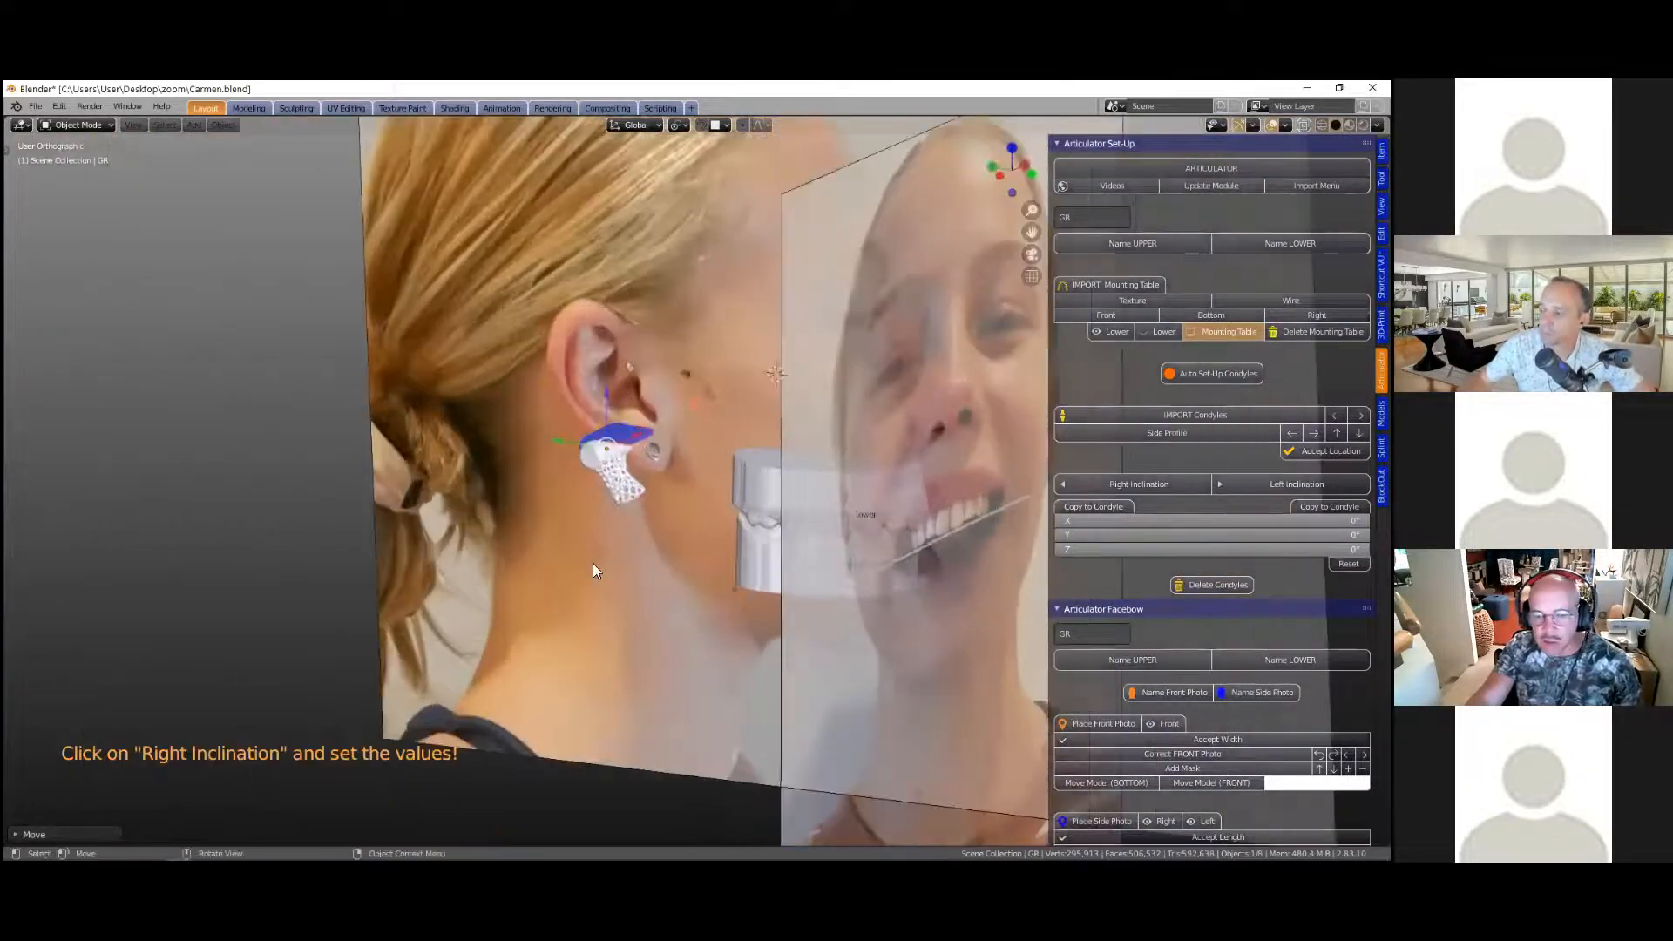
pyautogui.scroll(4, 613, 556)
pyautogui.moveTo(624, 537); pyautogui.dragTo(582, 524, button='middle')
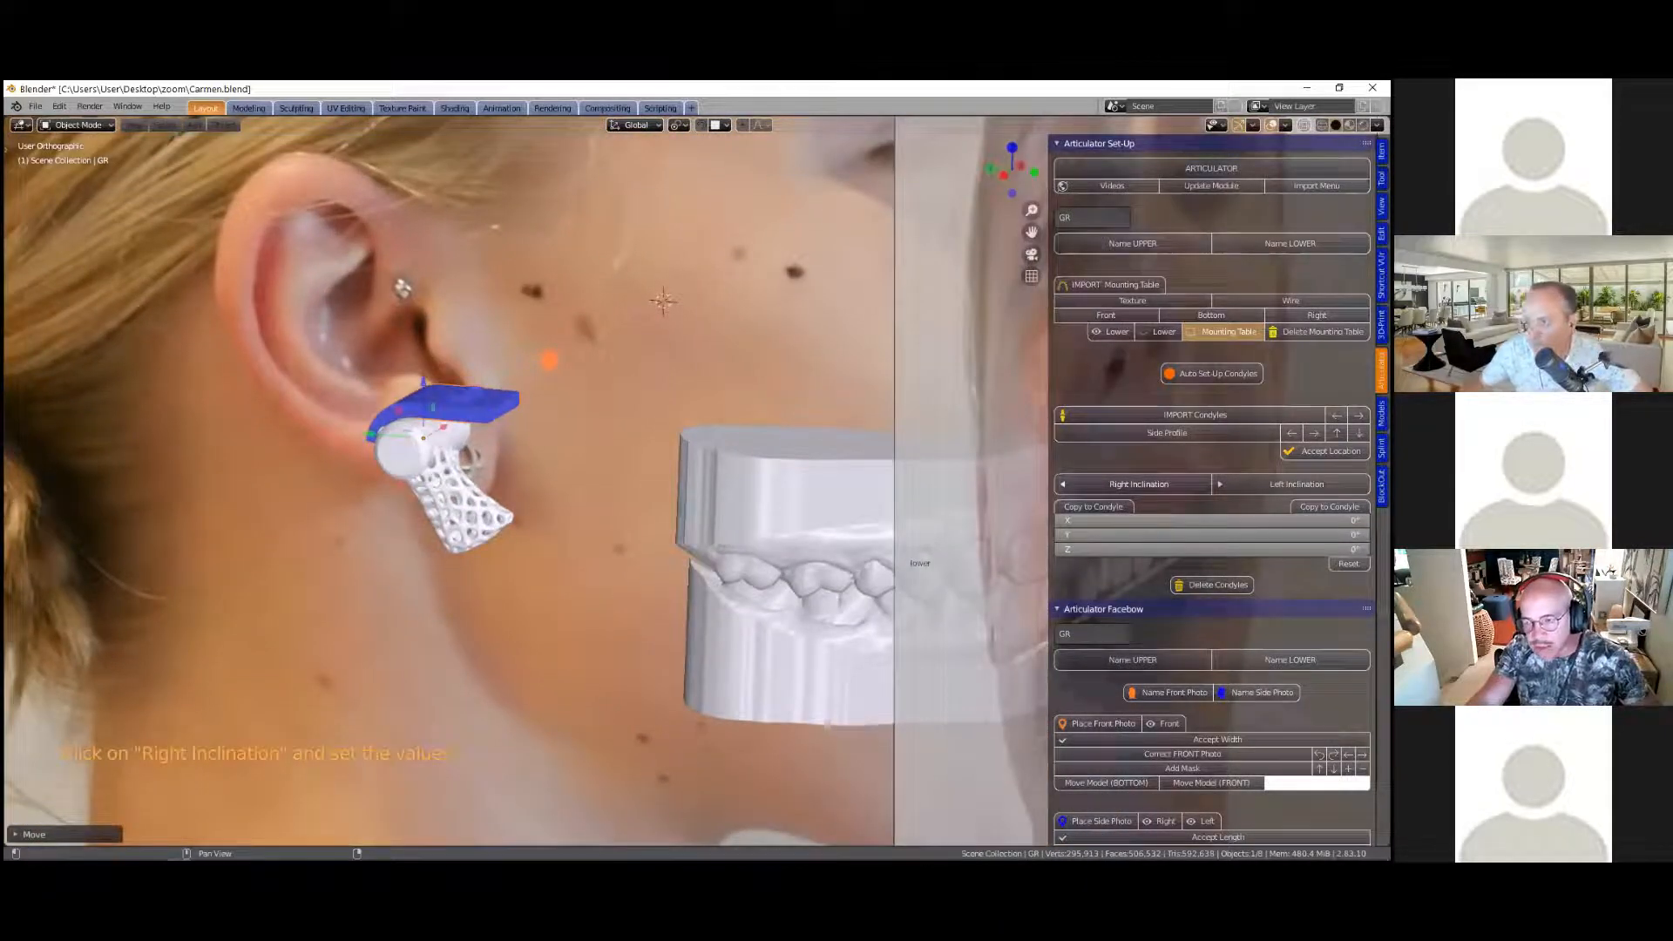
pyautogui.click(1139, 484)
# Step: Try a different X inclination for the right condylar guide, and undo the adjustment
pyautogui.moveTo(1211, 520)
pyautogui.mouseDown()
pyautogui.moveTo(1159, 521)
pyautogui.moveTo(1219, 520)
pyautogui.mouseUp()
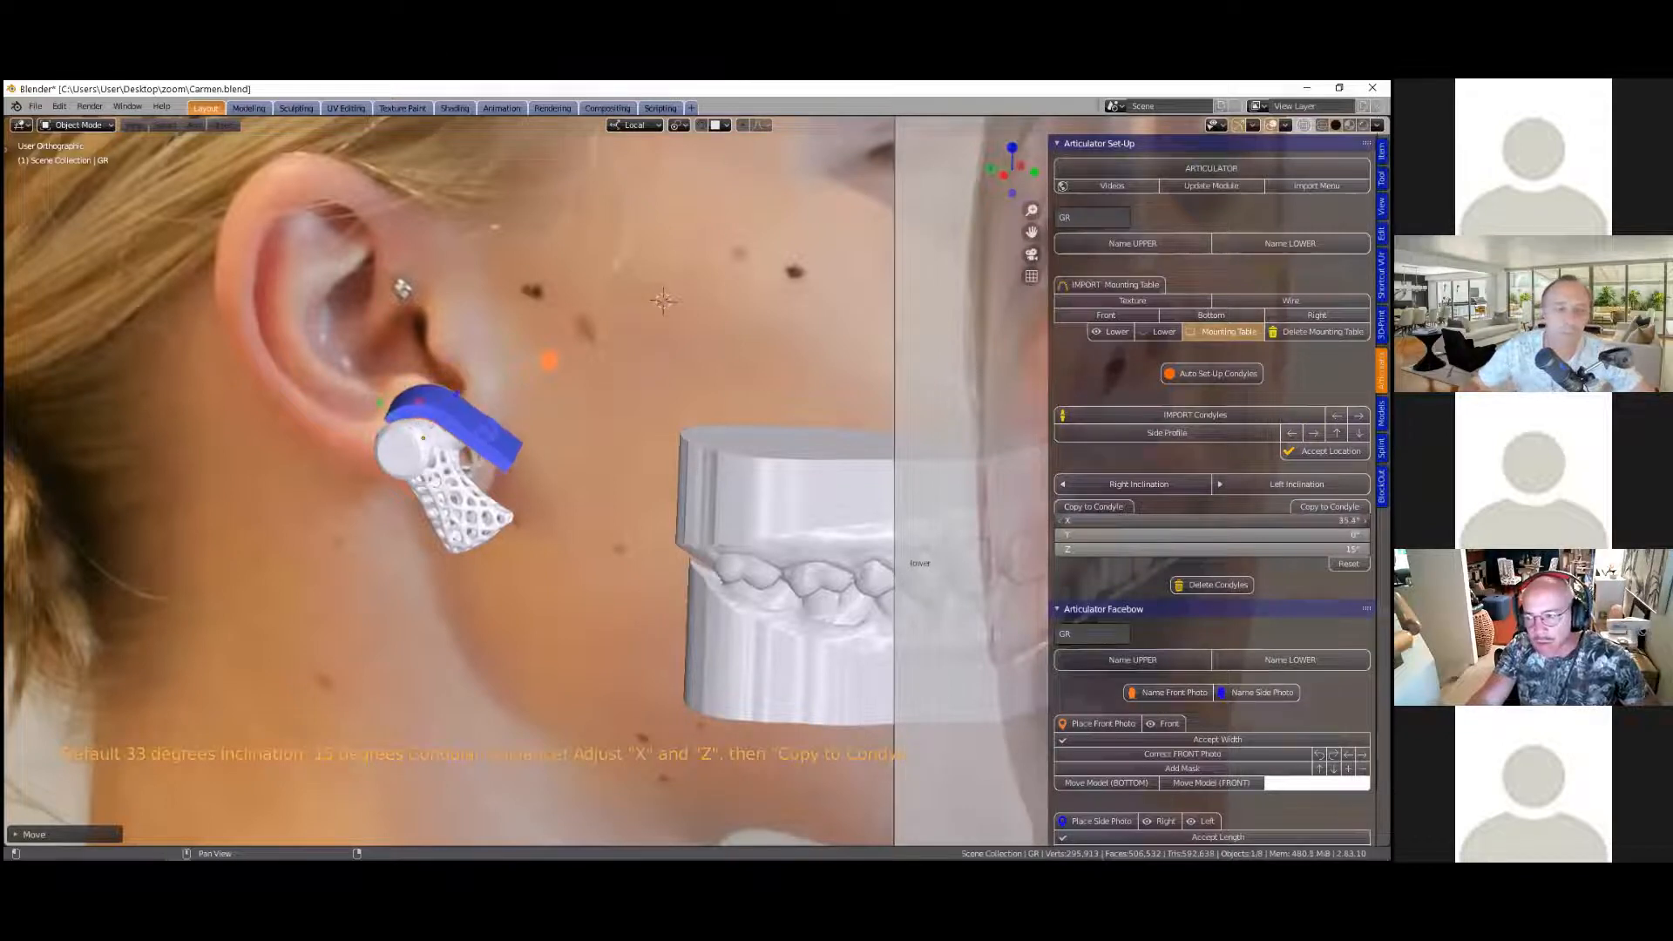
pyautogui.moveTo(578, 613); pyautogui.dragTo(792, 605, button='middle')
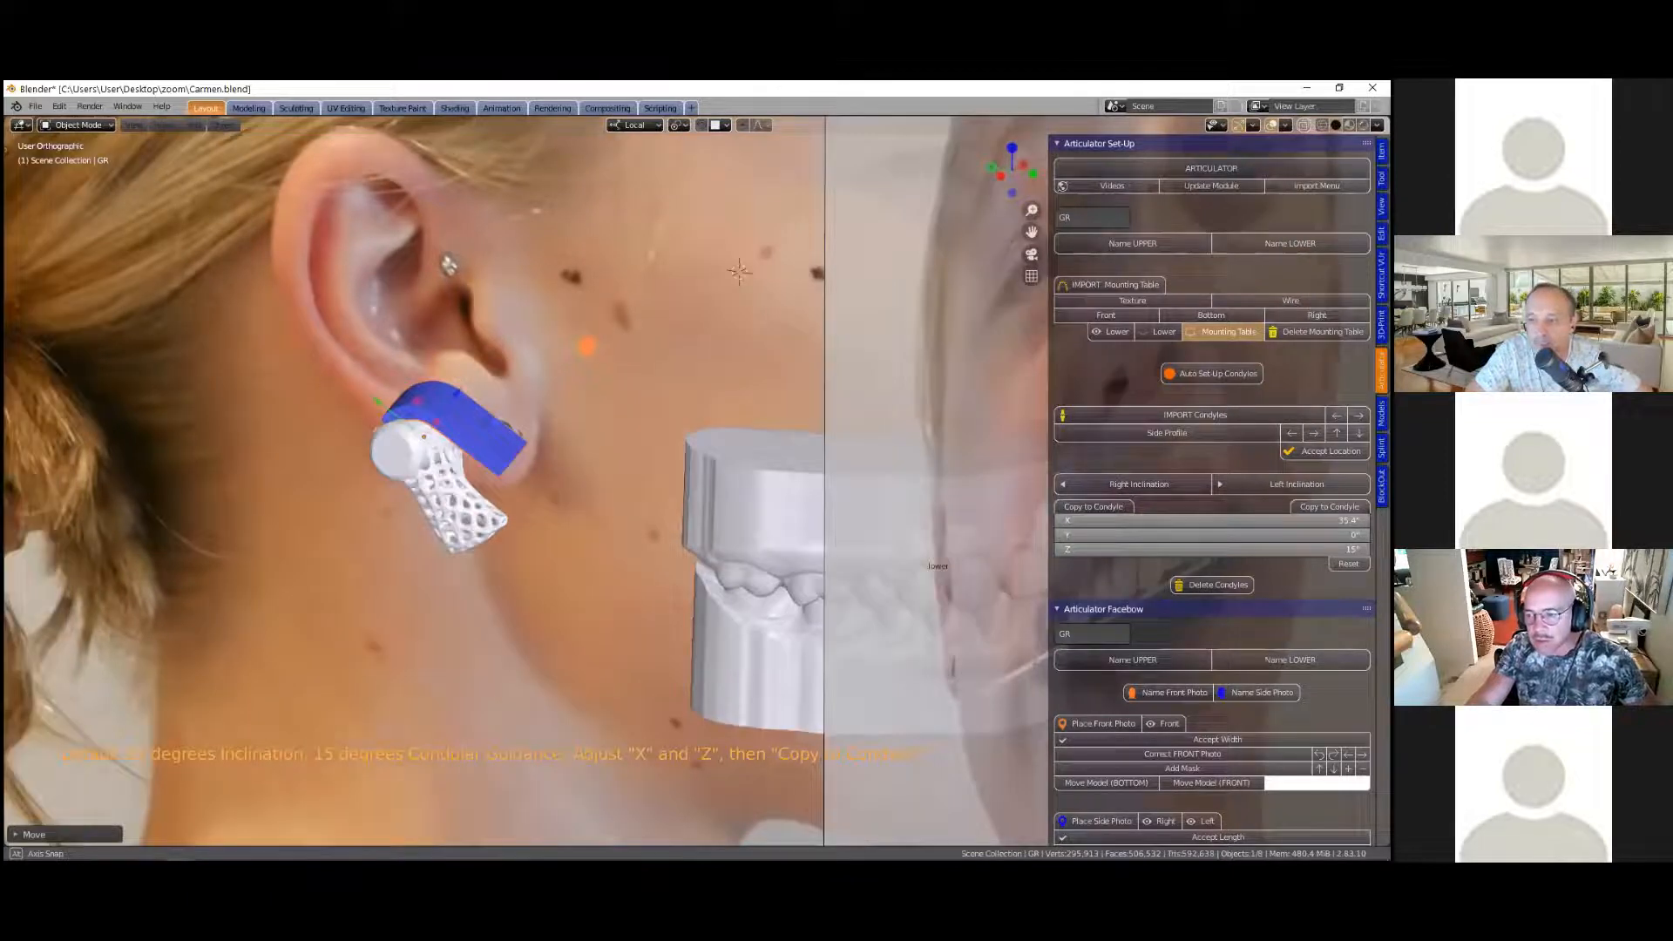
pyautogui.moveTo(500, 534); pyautogui.dragTo(465, 537, button='middle')
pyautogui.hotkey('ctrl', 'z')
pyautogui.hotkey('ctrl', 'z')
pyautogui.hotkey('ctrl', 'z')
pyautogui.hotkey('ctrl', 'z')
pyautogui.hotkey('ctrl', 'z')
pyautogui.hotkey('ctrl', 'z')
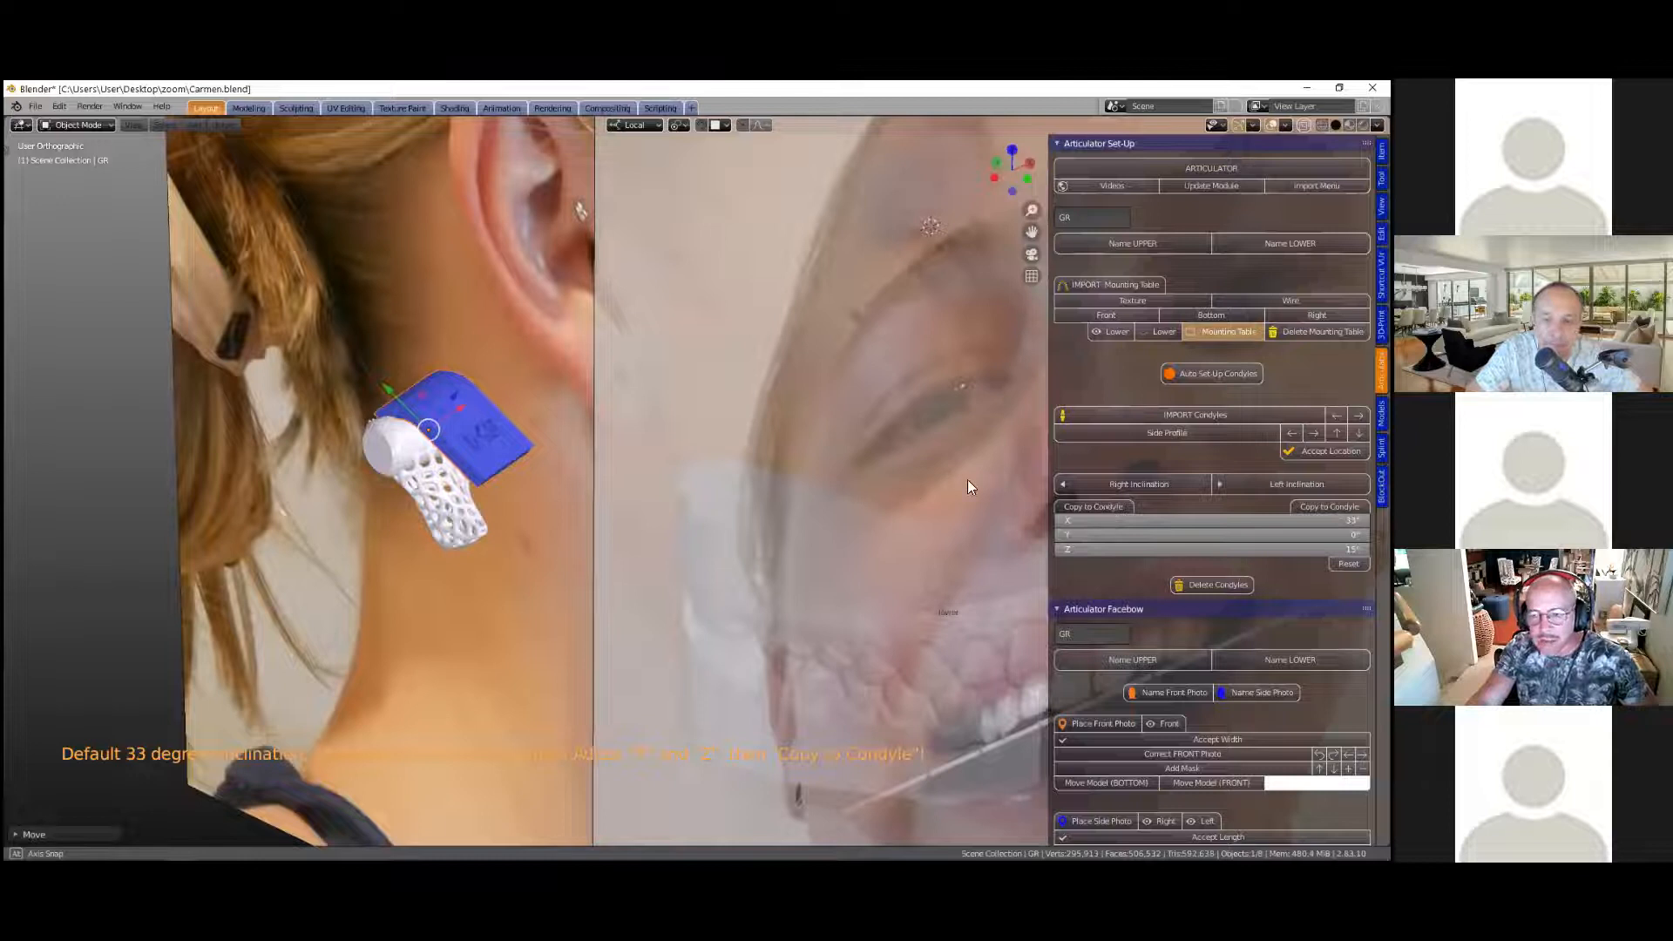
# Step: Copy the 33° inclination and 15° guidance to the right condyle, and apply the default left inclination
pyautogui.moveTo(967, 479); pyautogui.dragTo(994, 477, button='middle')
pyautogui.moveTo(609, 494); pyautogui.dragTo(704, 471, button='middle')
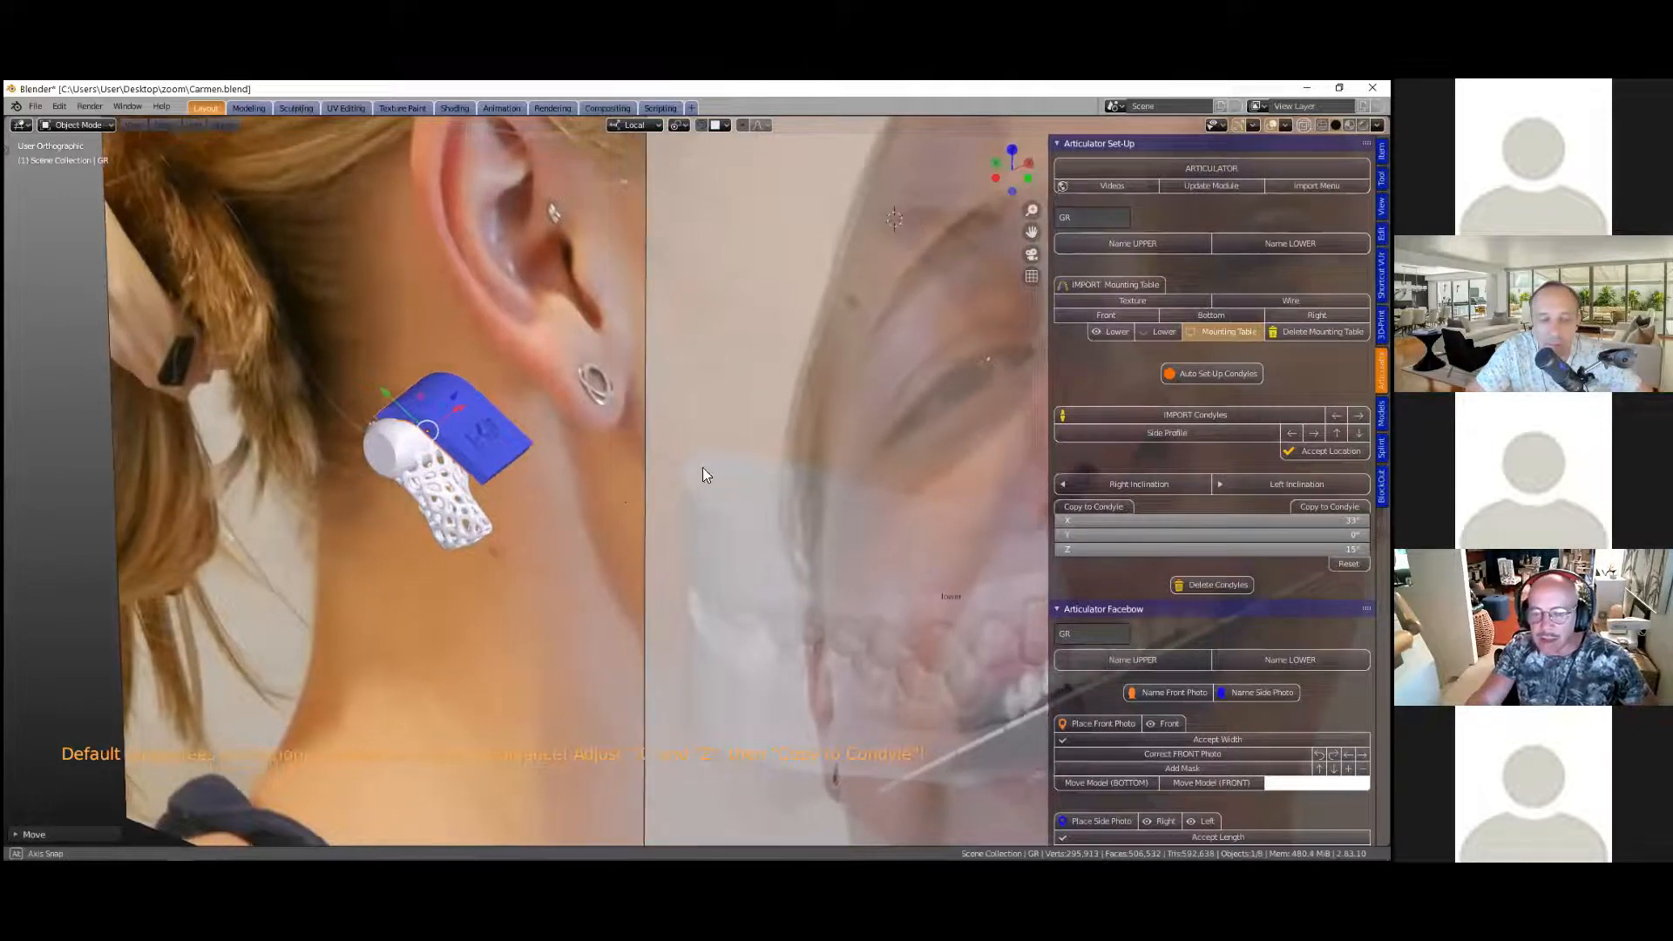
pyautogui.moveTo(478, 490); pyautogui.dragTo(922, 490, button='middle')
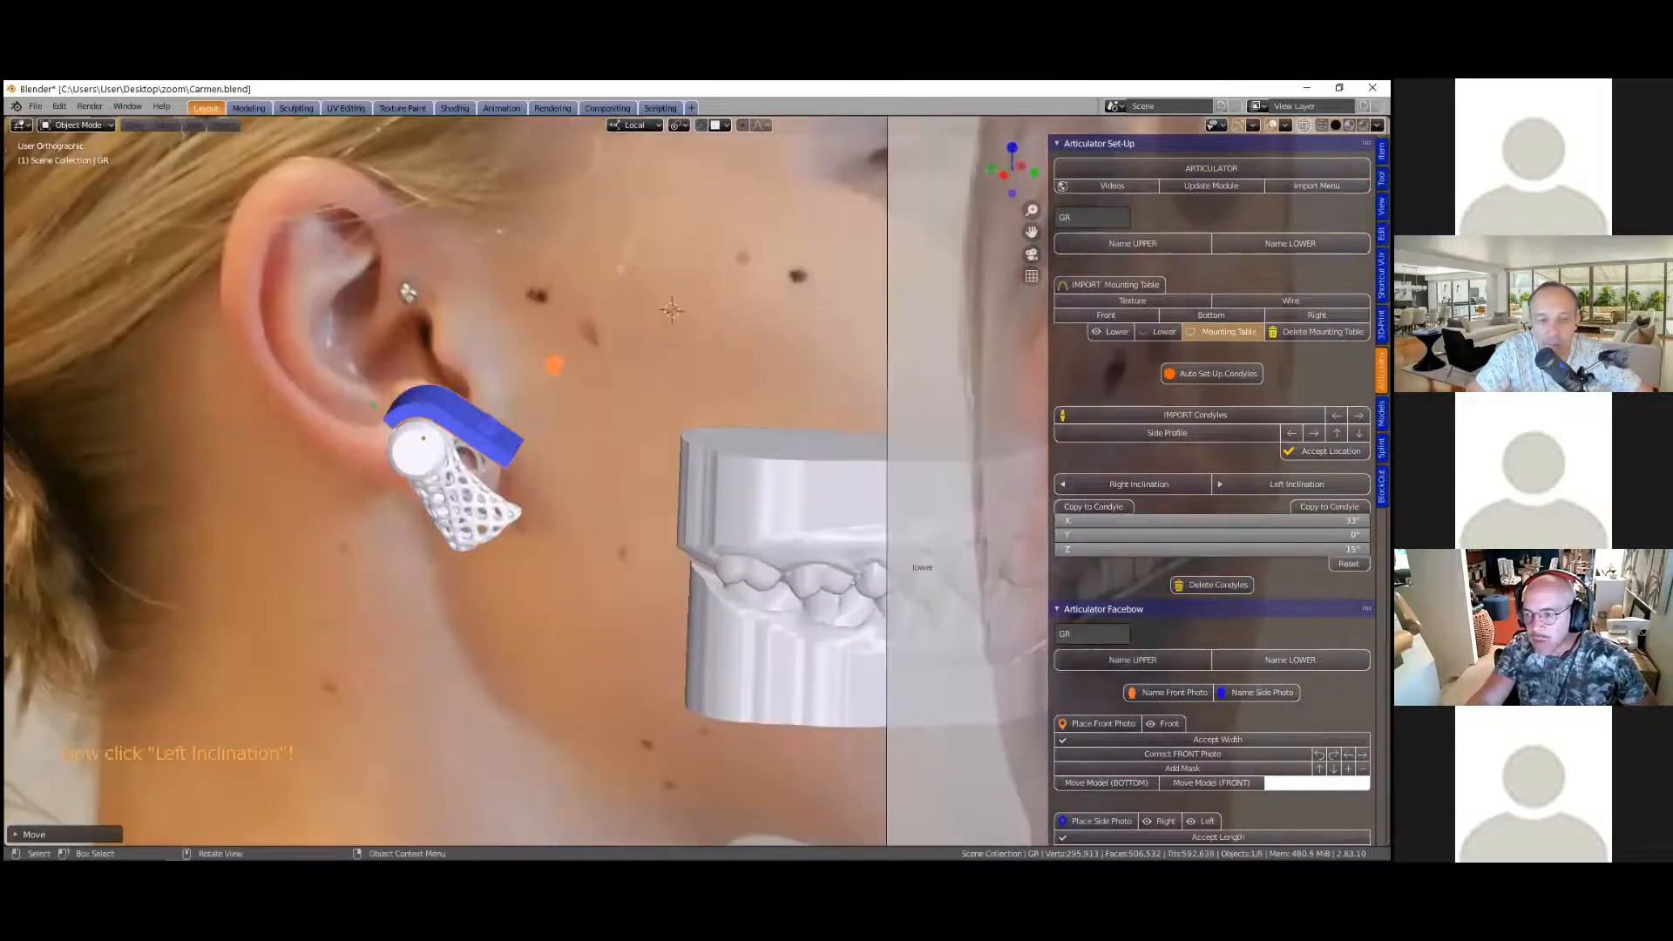
pyautogui.moveTo(736, 481); pyautogui.dragTo(582, 441, button='middle')
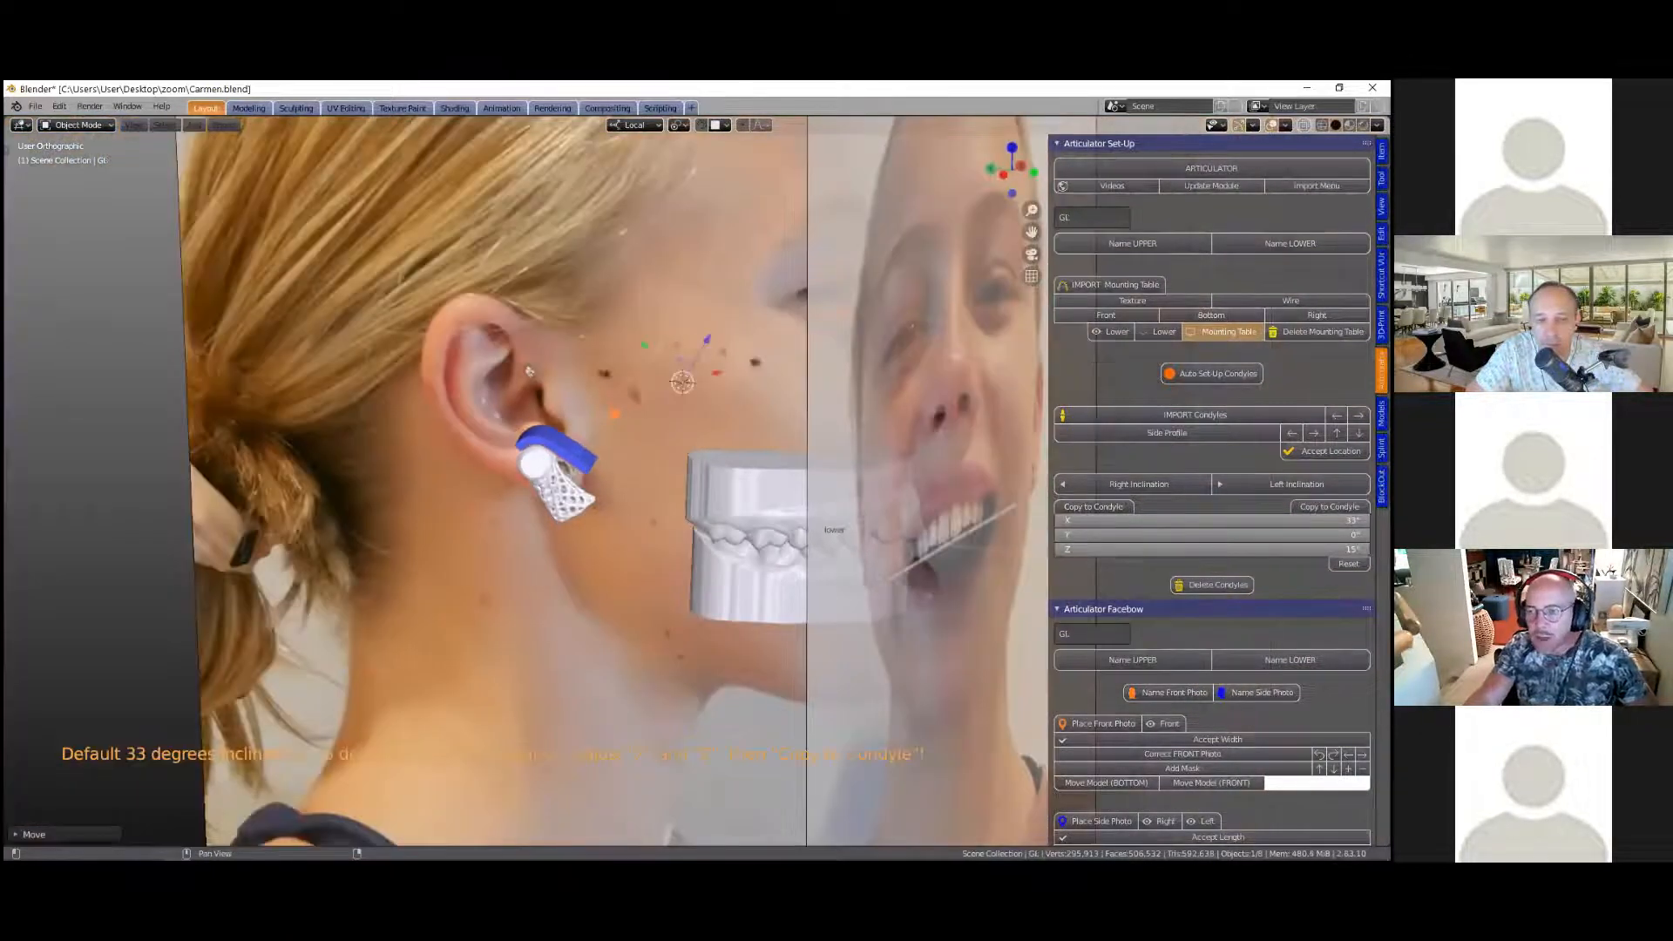
# Step: Start the open centric constraint for the lower model in the articulator constraints and check the condyle from the side
pyautogui.scroll(-1, 1058, 155)
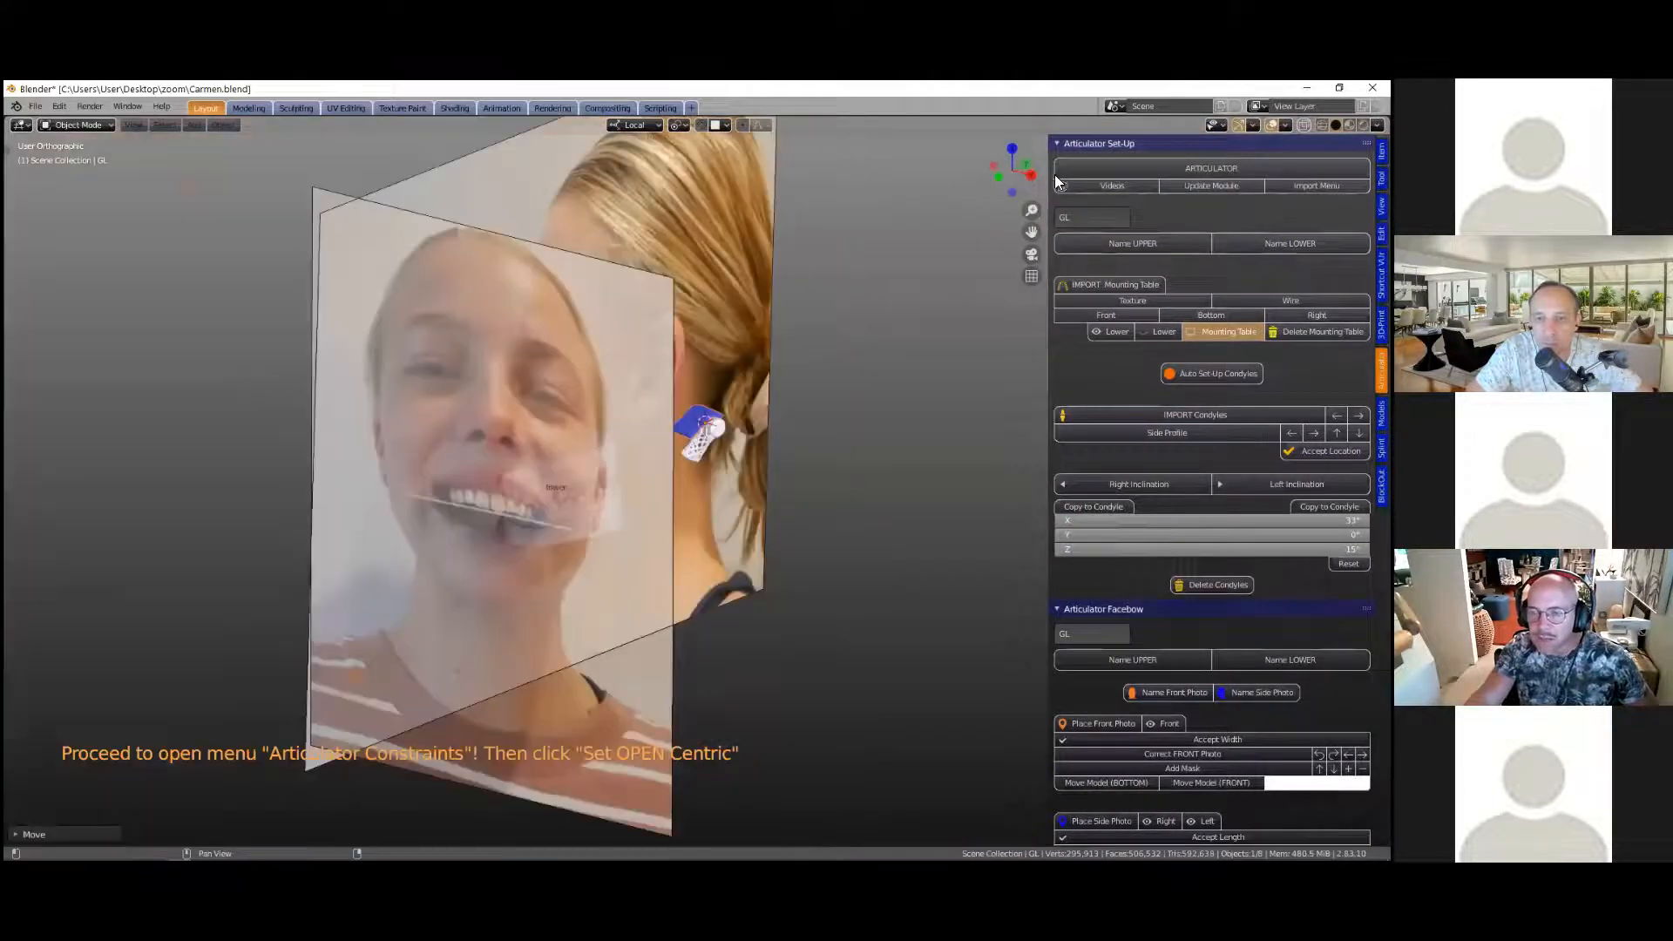
pyautogui.moveTo(868, 400); pyautogui.dragTo(814, 397, button='middle')
pyautogui.moveTo(959, 282); pyautogui.dragTo(1114, 244, button='middle')
pyautogui.keyDown('shift'); pyautogui.moveTo(666, 382); pyautogui.dragTo(637, 358, button='middle'); pyautogui.keyUp('shift')
pyautogui.moveTo(692, 300); pyautogui.dragTo(730, 554, button='middle')
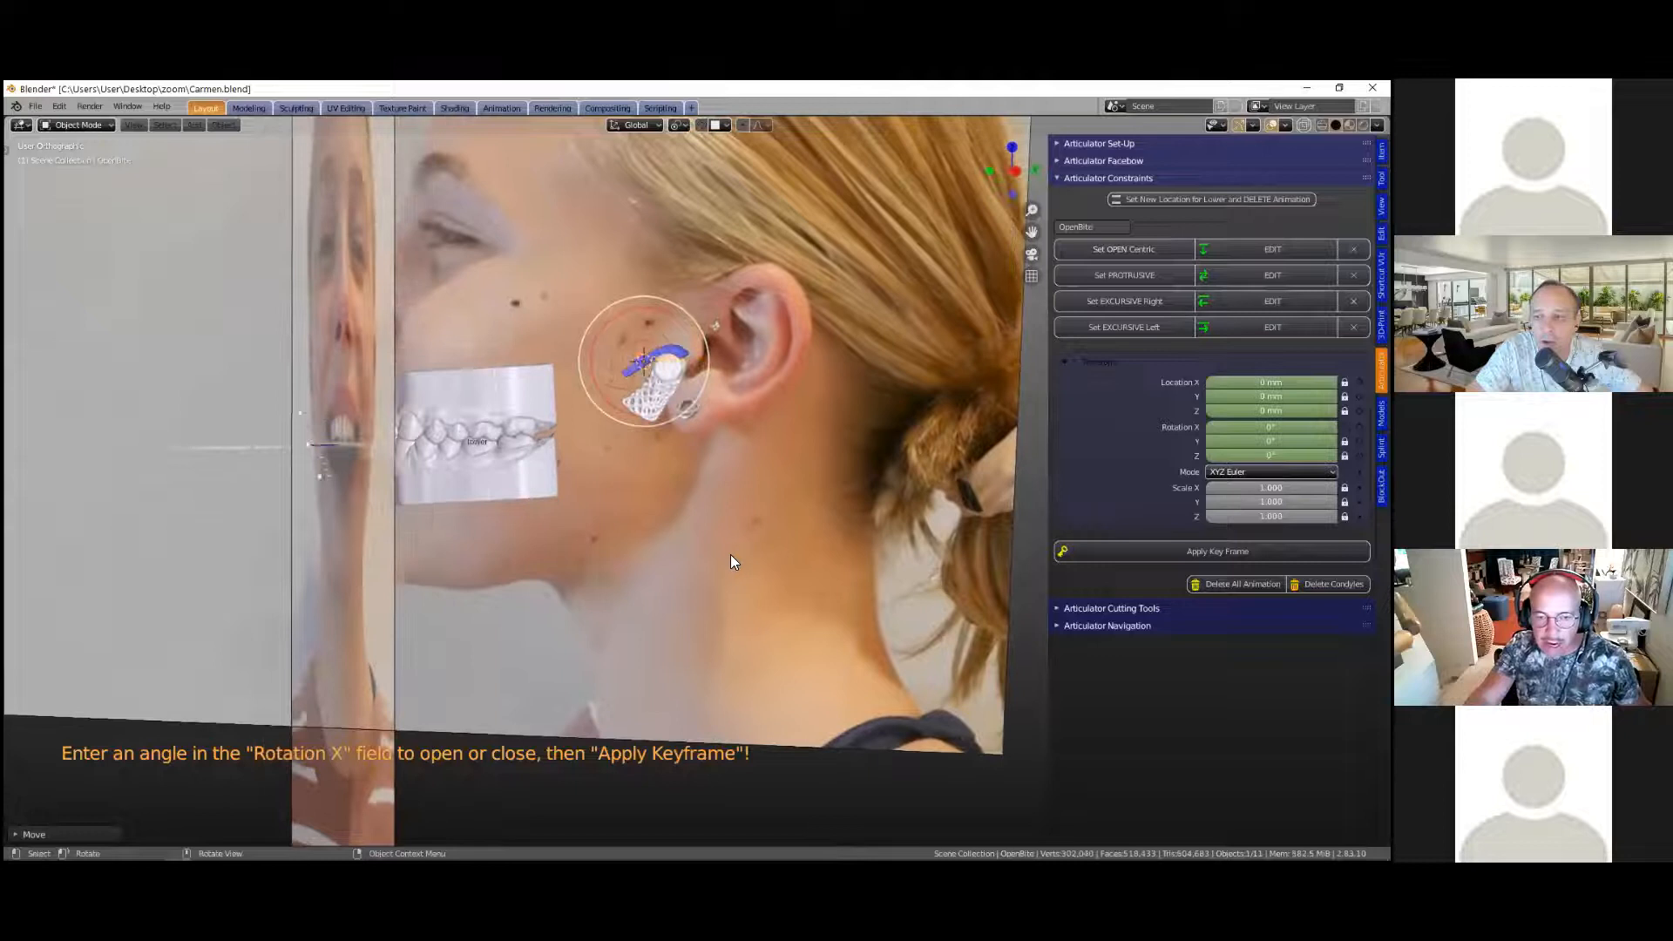
pyautogui.scroll(4, 740, 547)
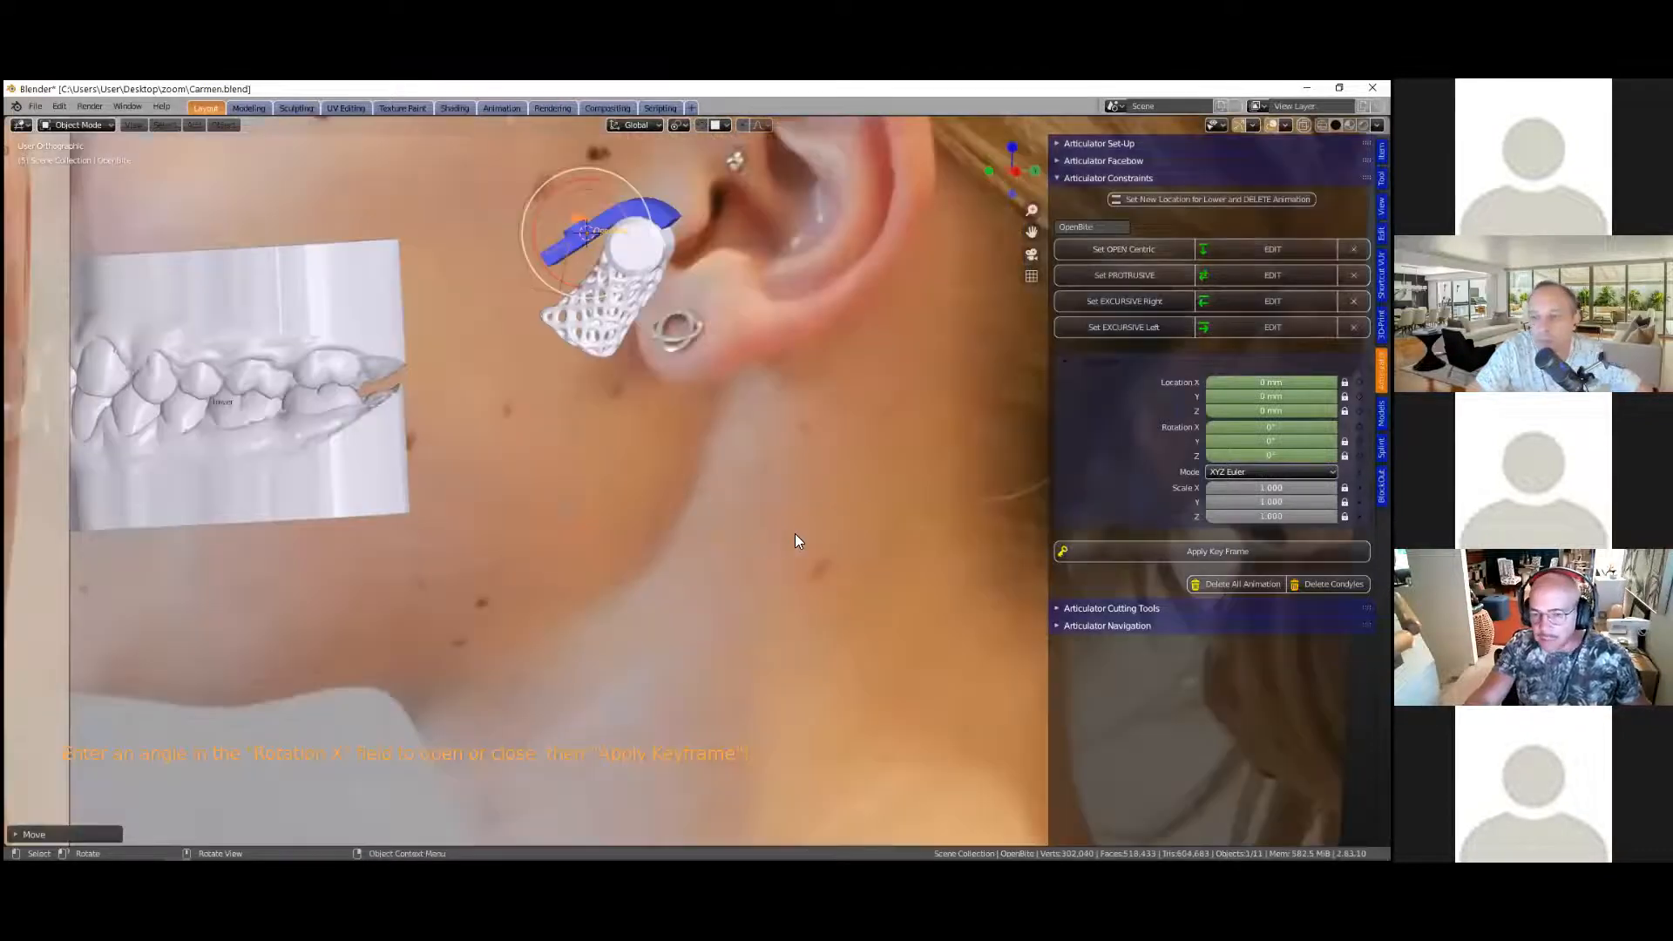
pyautogui.keyDown('shift'); pyautogui.moveTo(795, 531); pyautogui.dragTo(820, 616, button='middle'); pyautogui.keyUp('shift')
pyautogui.scroll(-2, 795, 532)
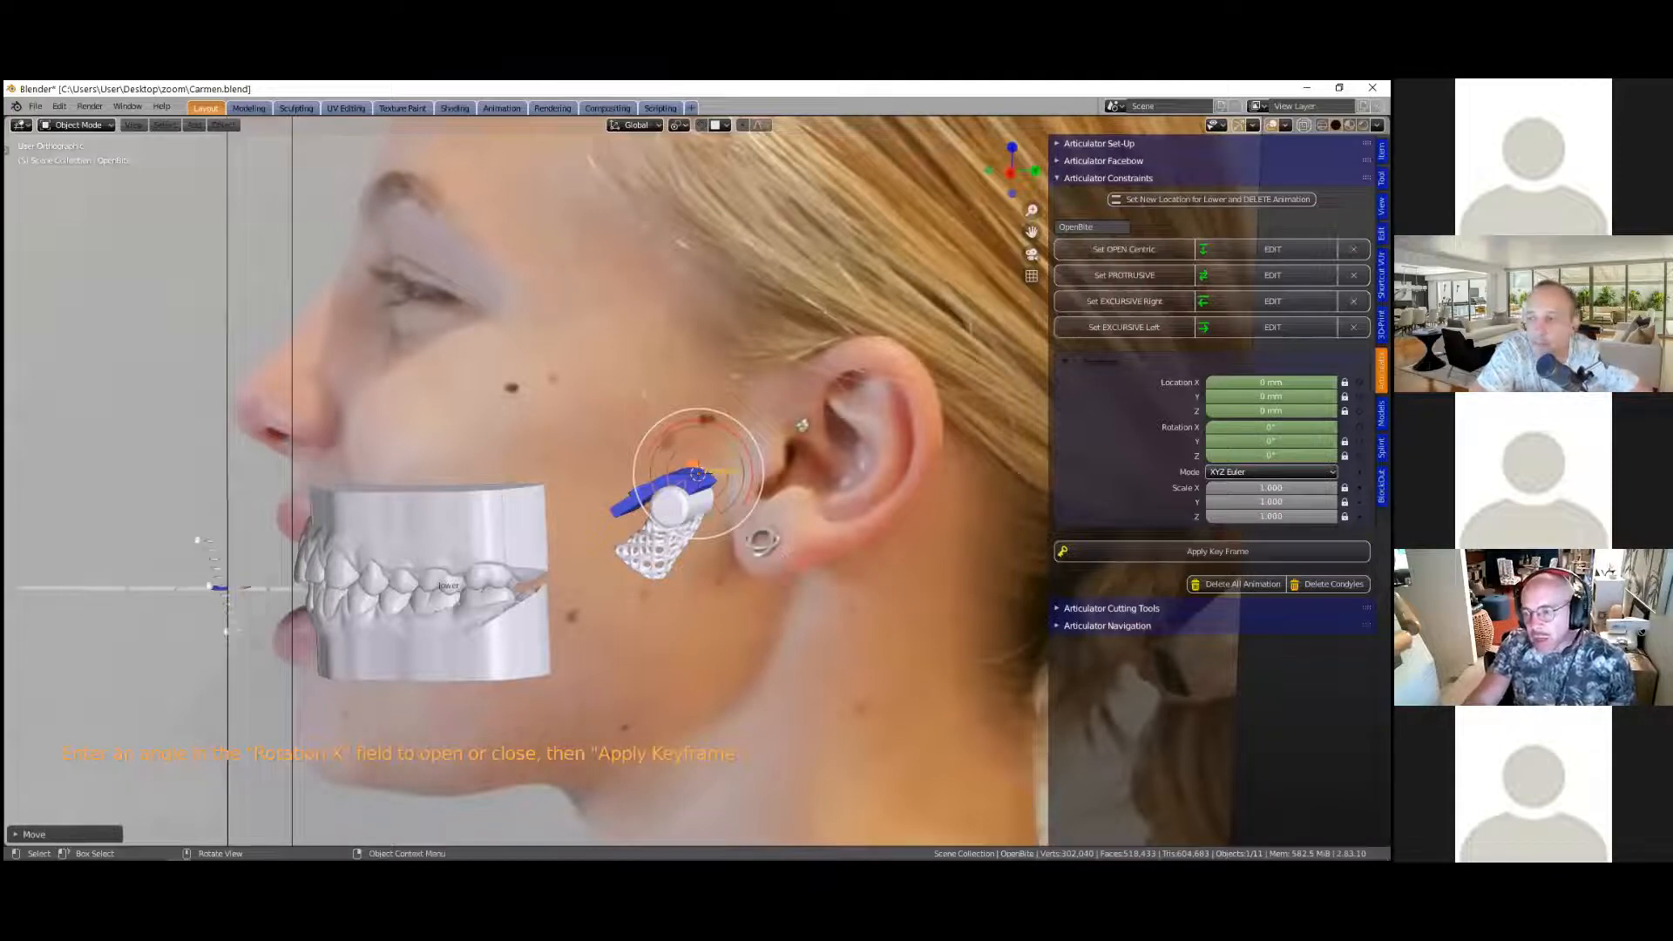
# Step: Open the bite by setting the open centric X rotation to 3°, and apply the key frame
pyautogui.moveTo(1271, 427)
pyautogui.mouseDown()
pyautogui.moveTo(1313, 427)
pyautogui.moveTo(1281, 427)
pyautogui.mouseUp()
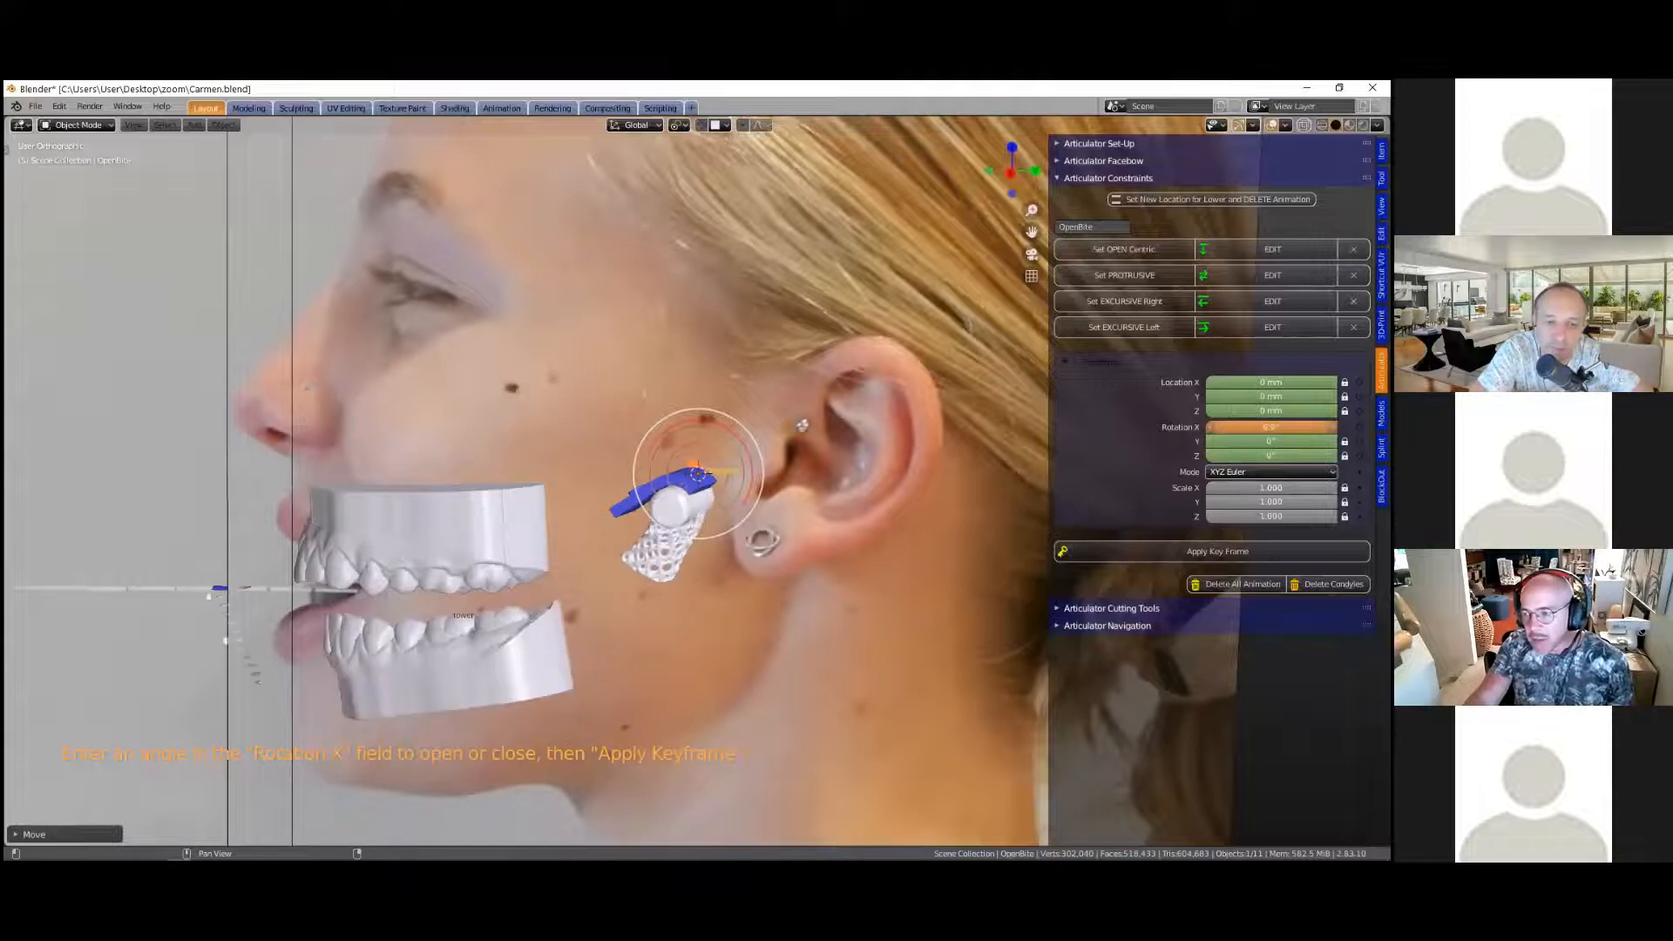
pyautogui.click(1270, 427)
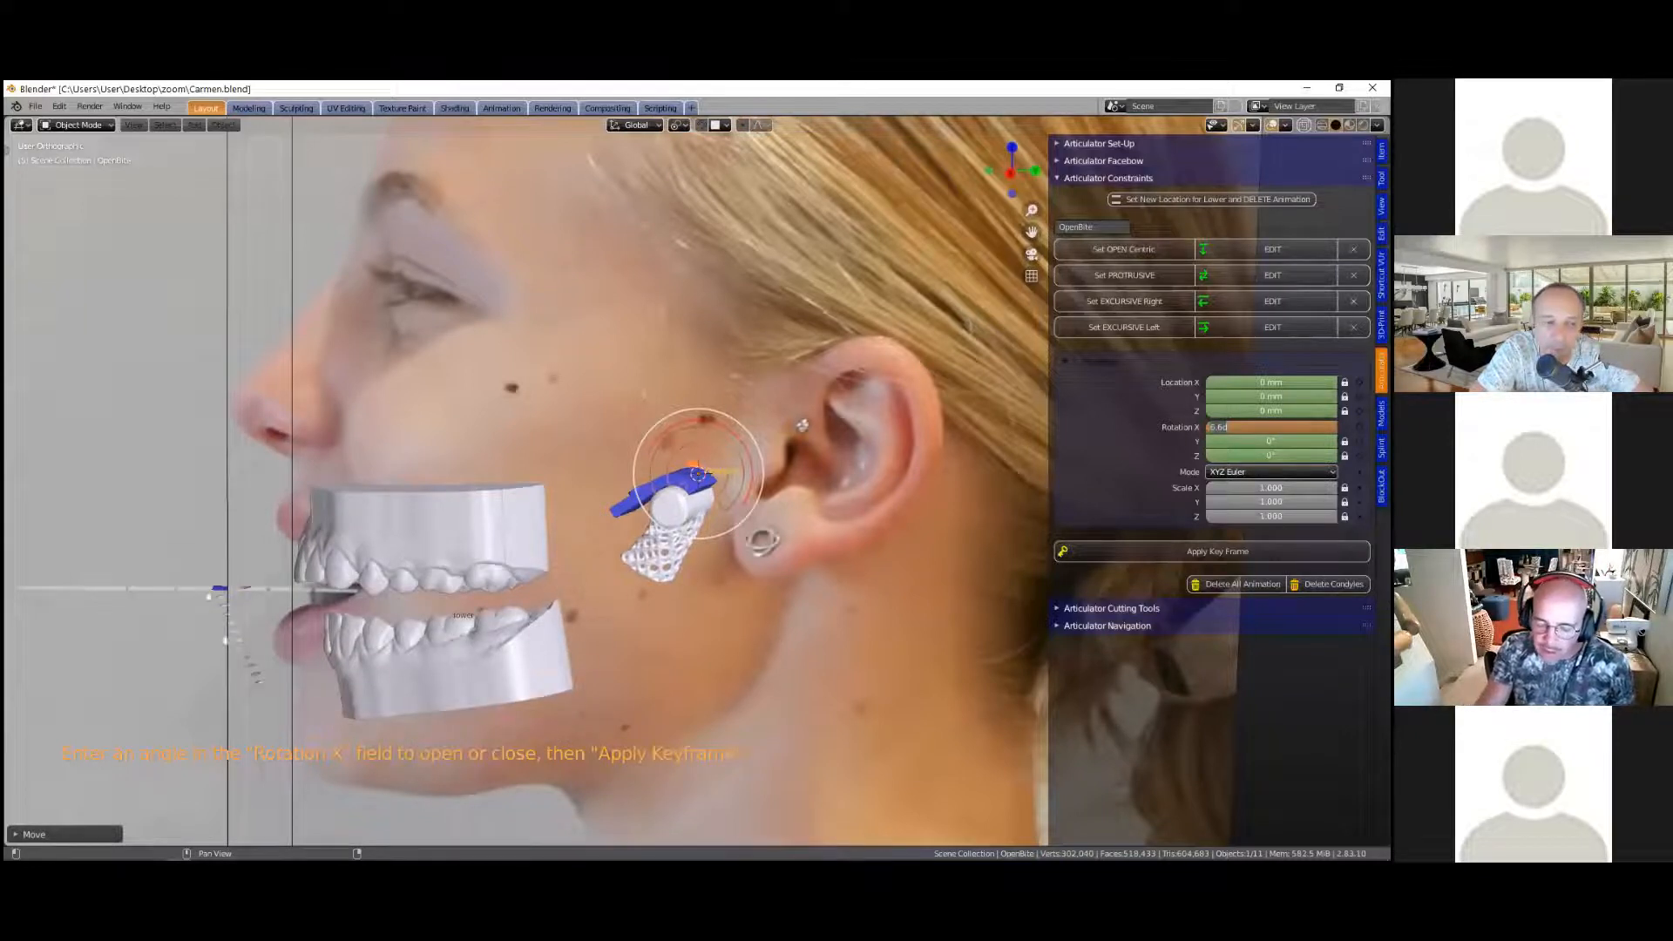
pyautogui.press('BackSpace')
pyautogui.write('3')
pyautogui.press('Return')
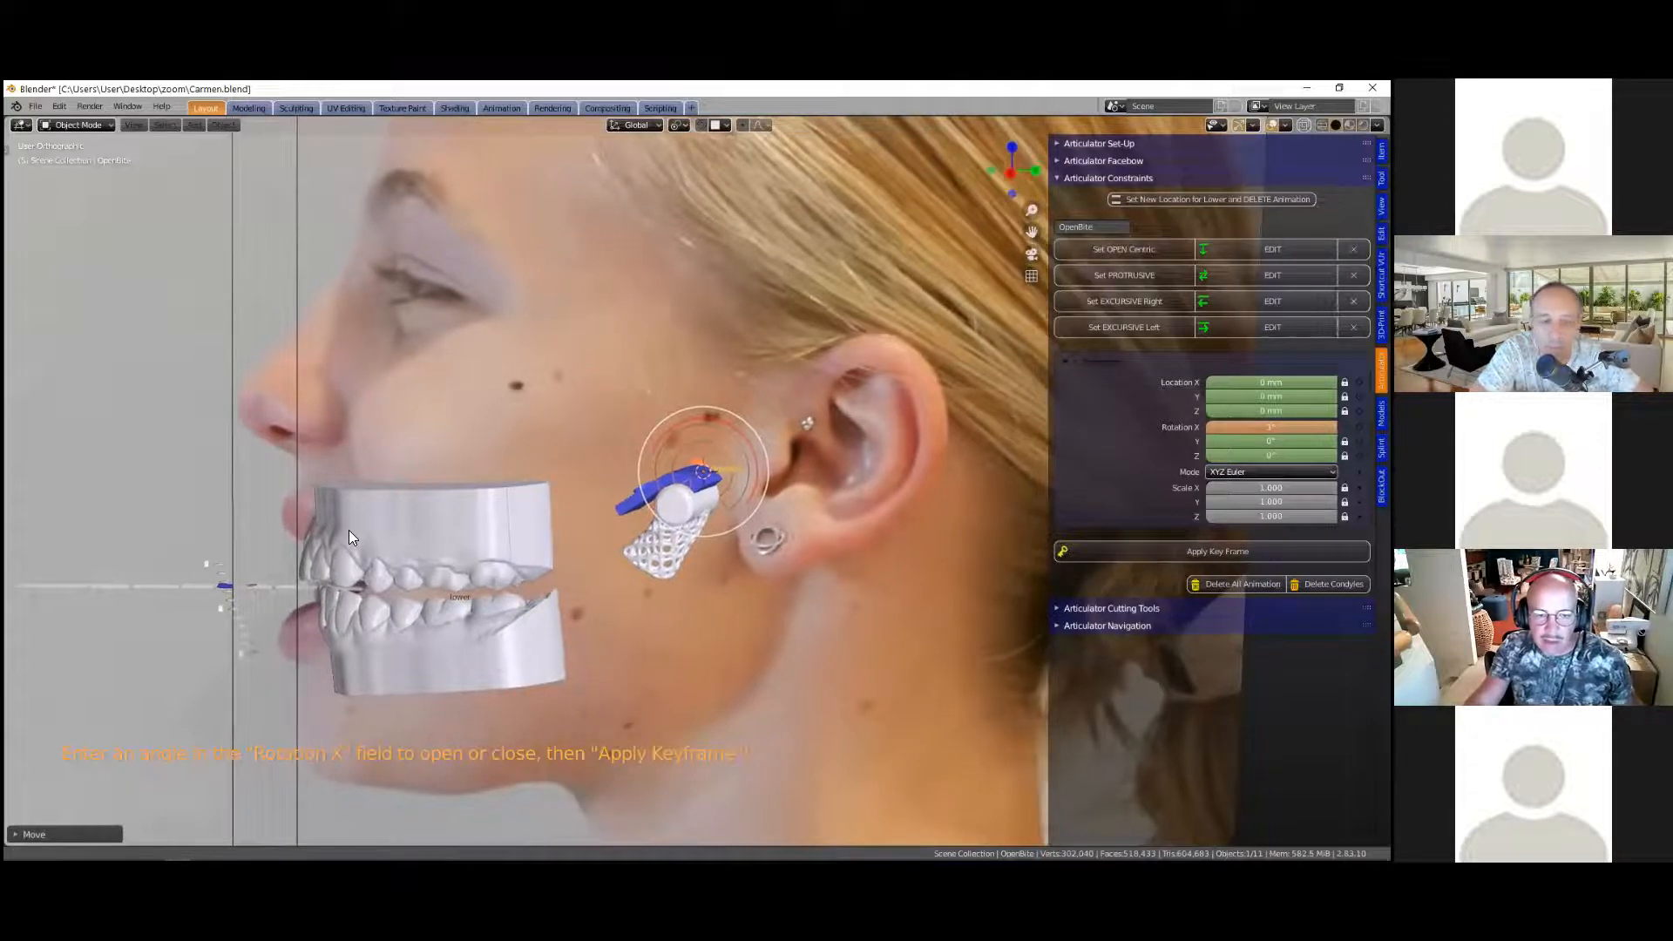
pyautogui.keyDown('shift'); pyautogui.moveTo(349, 530); pyautogui.dragTo(503, 411, button='middle'); pyautogui.keyUp('shift')
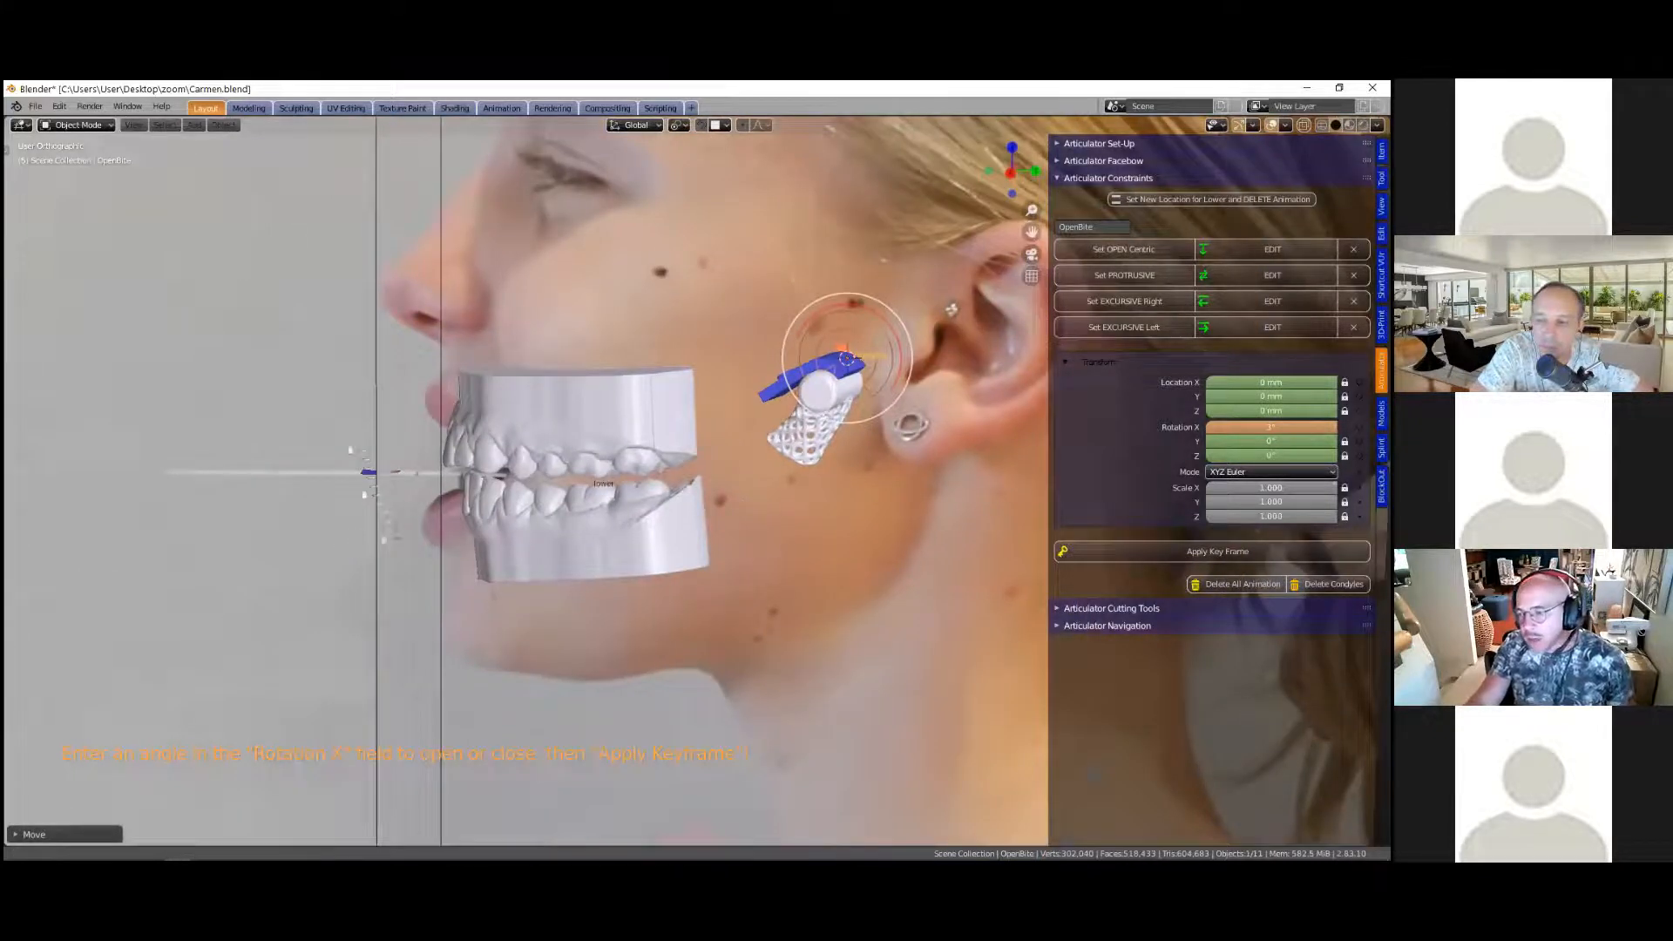
pyautogui.scroll(1, 872, 325)
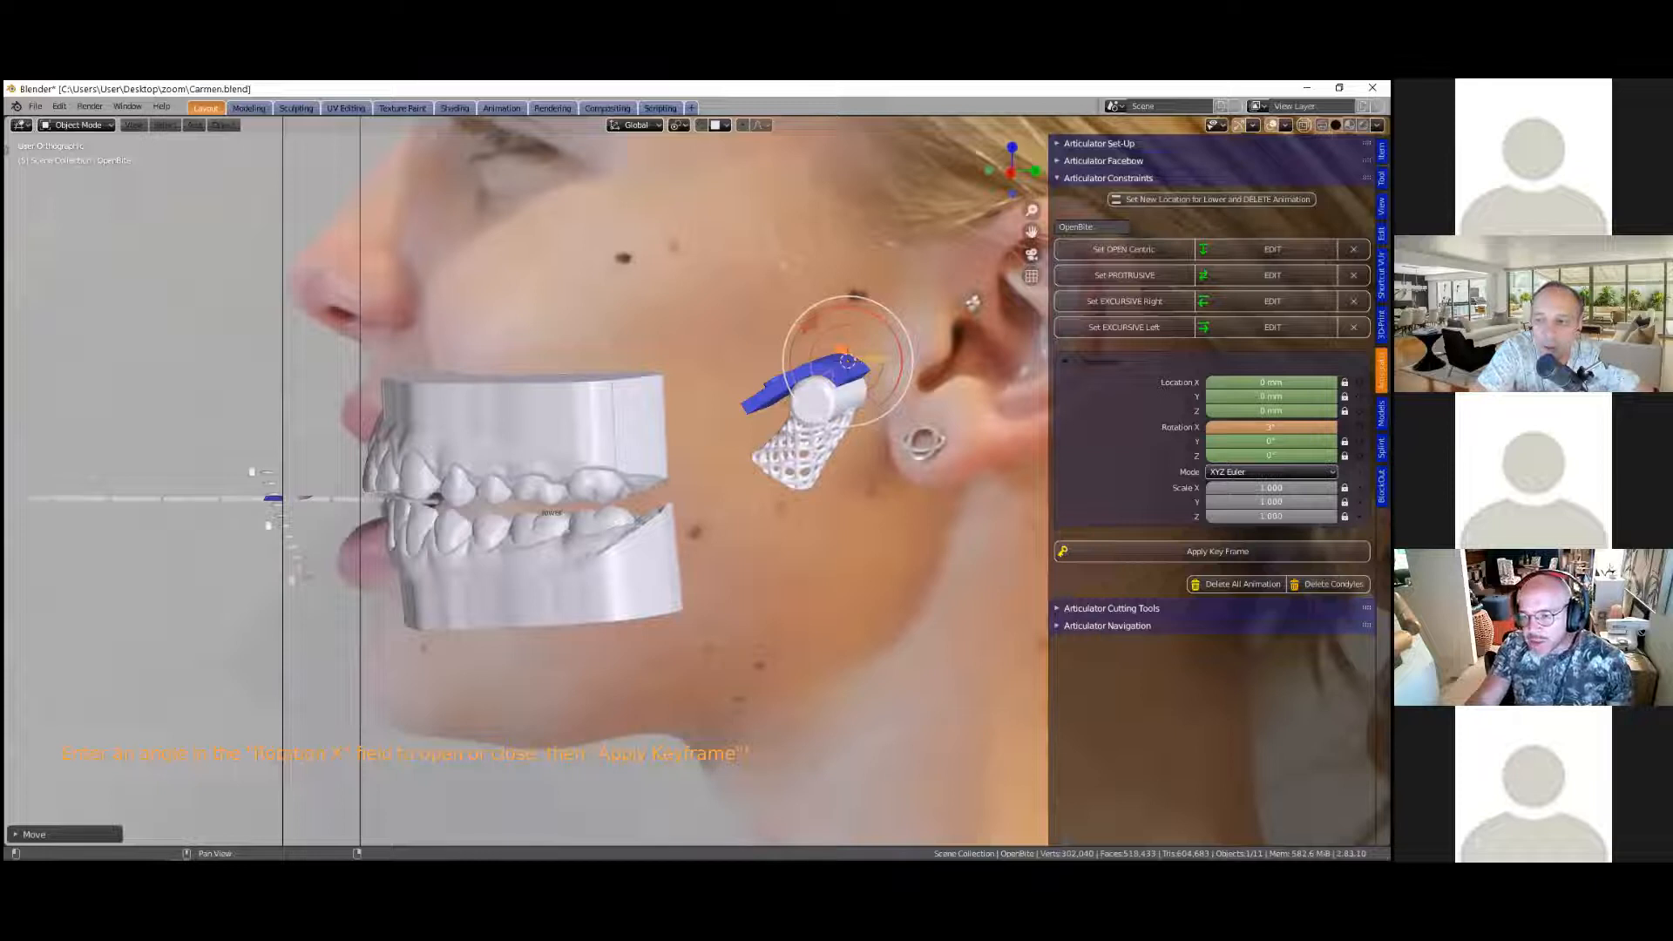
pyautogui.click(1058, 549)
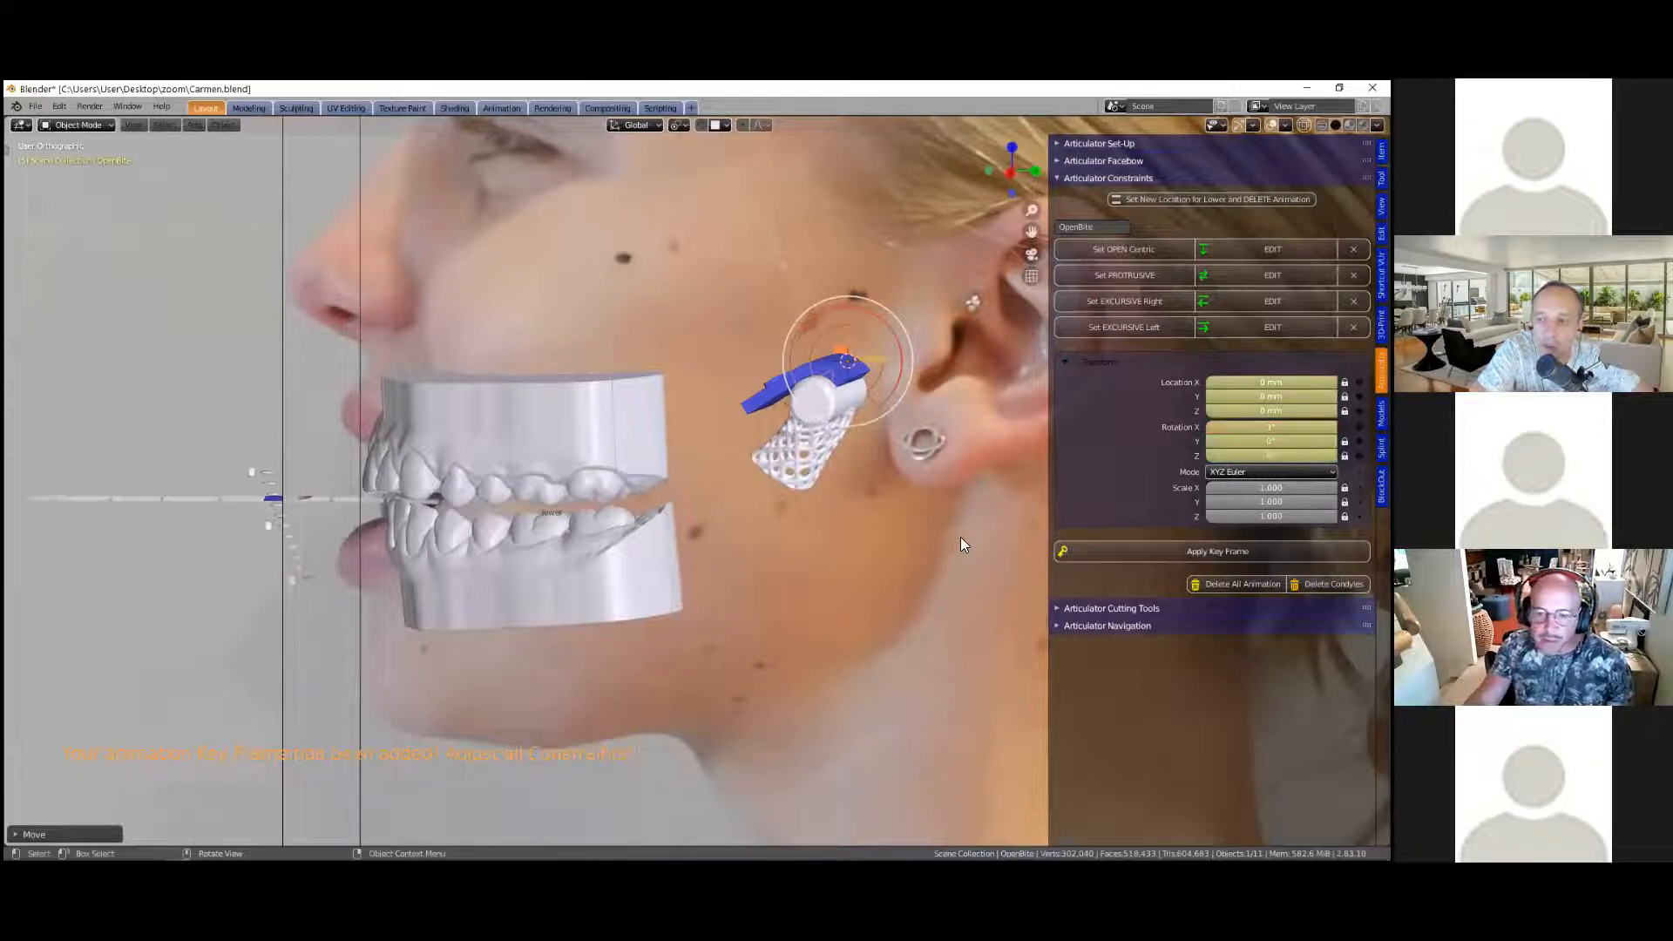
# Step: Create the protrusive constraint by sliding the lower jaw forward, opening it slightly with X rotation, and applying the key frame
pyautogui.scroll(-1, 951, 539)
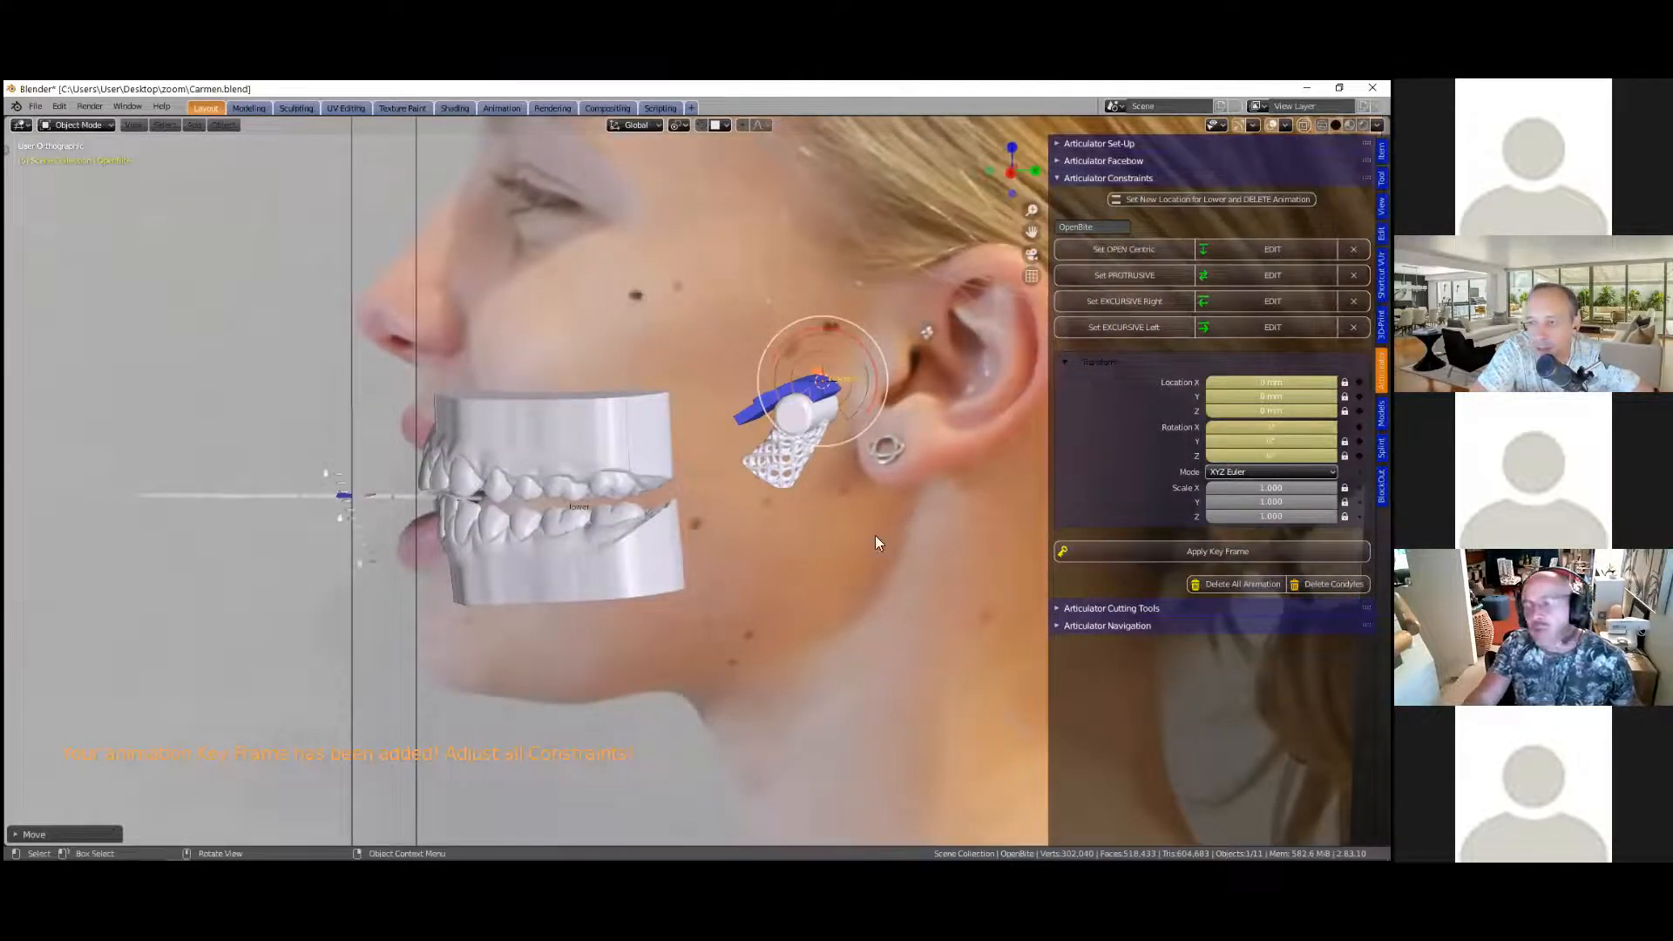
pyautogui.scroll(-2, 869, 542)
pyautogui.moveTo(870, 542); pyautogui.dragTo(841, 556, button='middle')
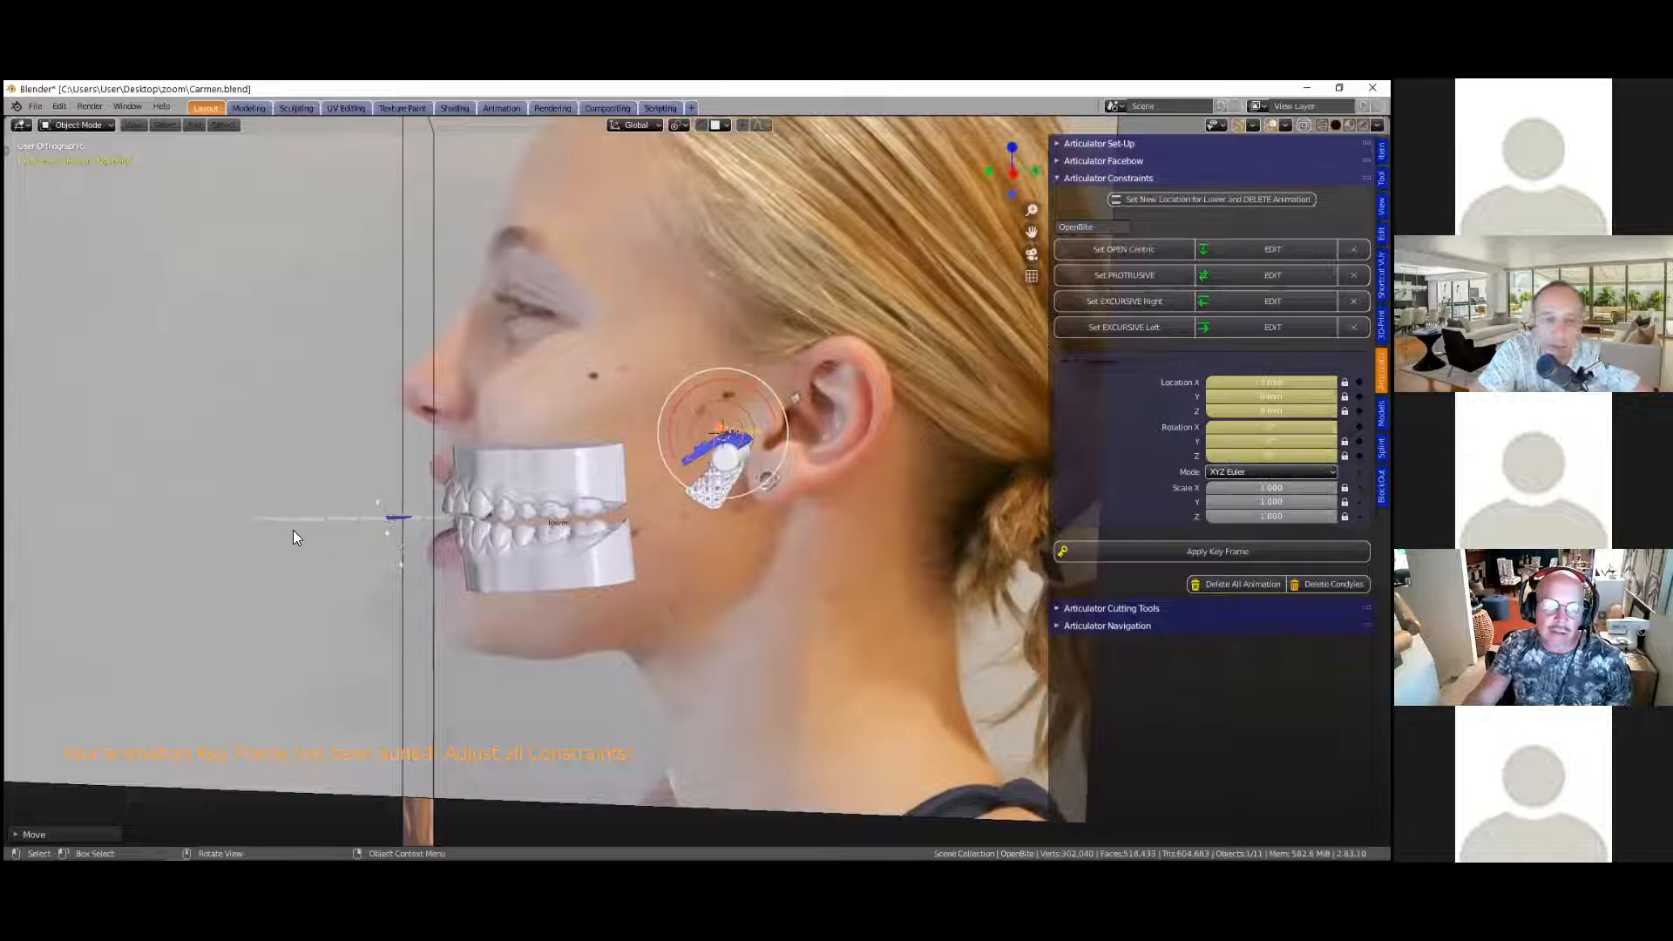
pyautogui.scroll(1, 292, 528)
pyautogui.scroll(1, 622, 541)
pyautogui.moveTo(618, 554); pyautogui.dragTo(620, 556, button='middle')
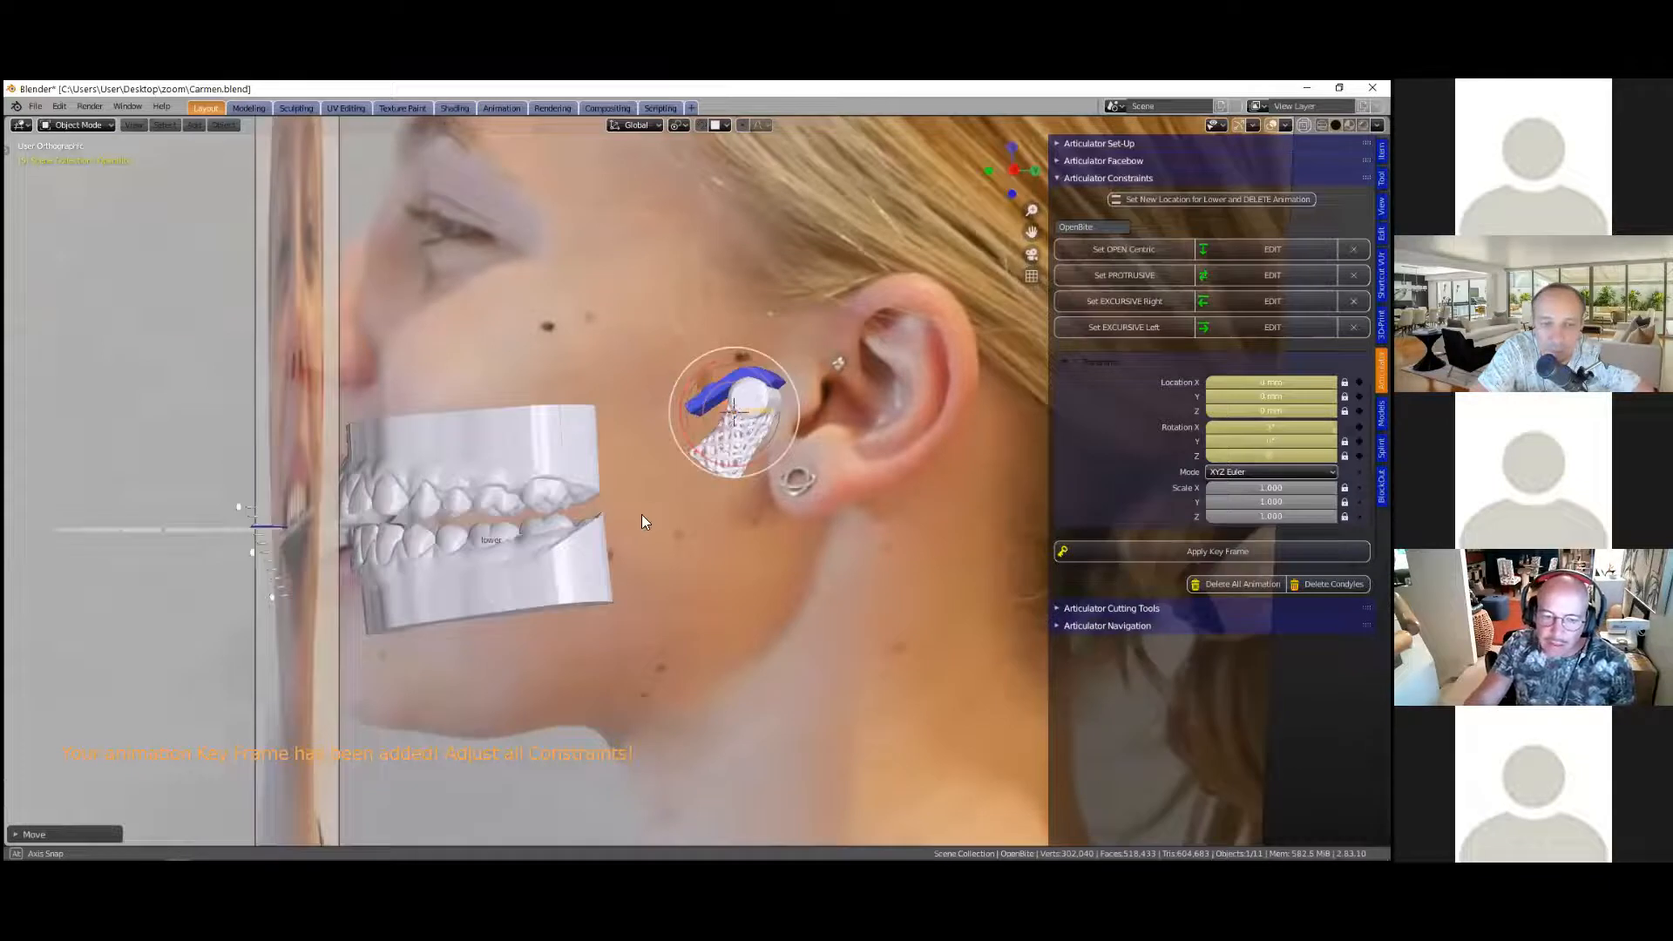
pyautogui.scroll(-1, 642, 514)
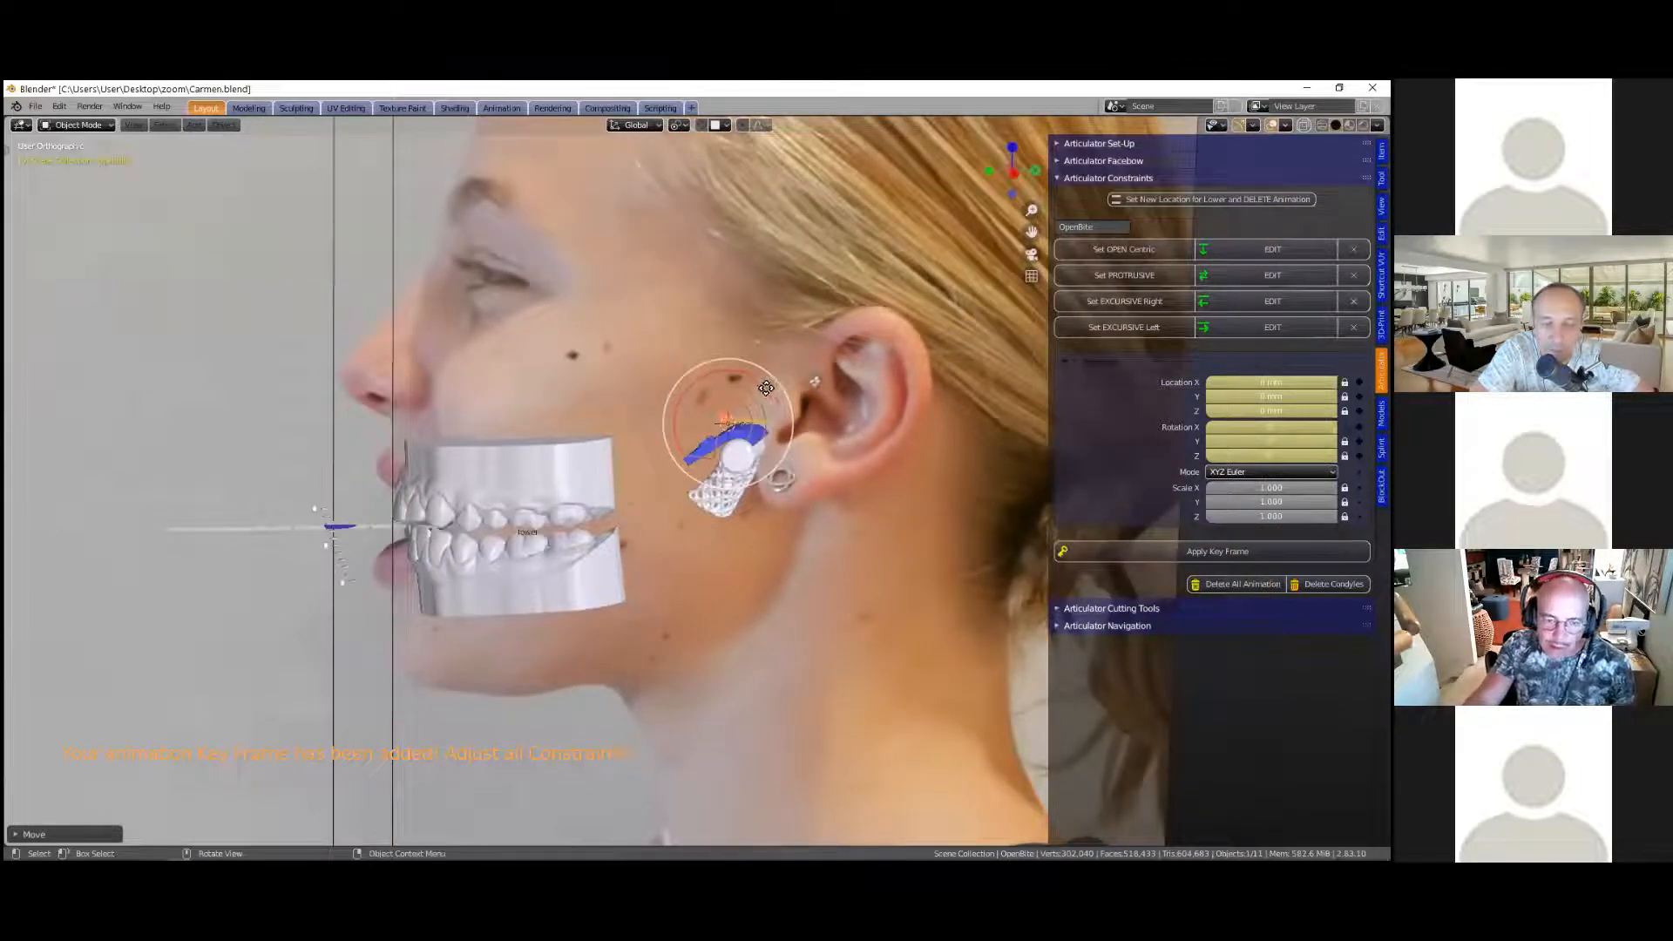
pyautogui.moveTo(765, 387); pyautogui.dragTo(759, 392, button='middle')
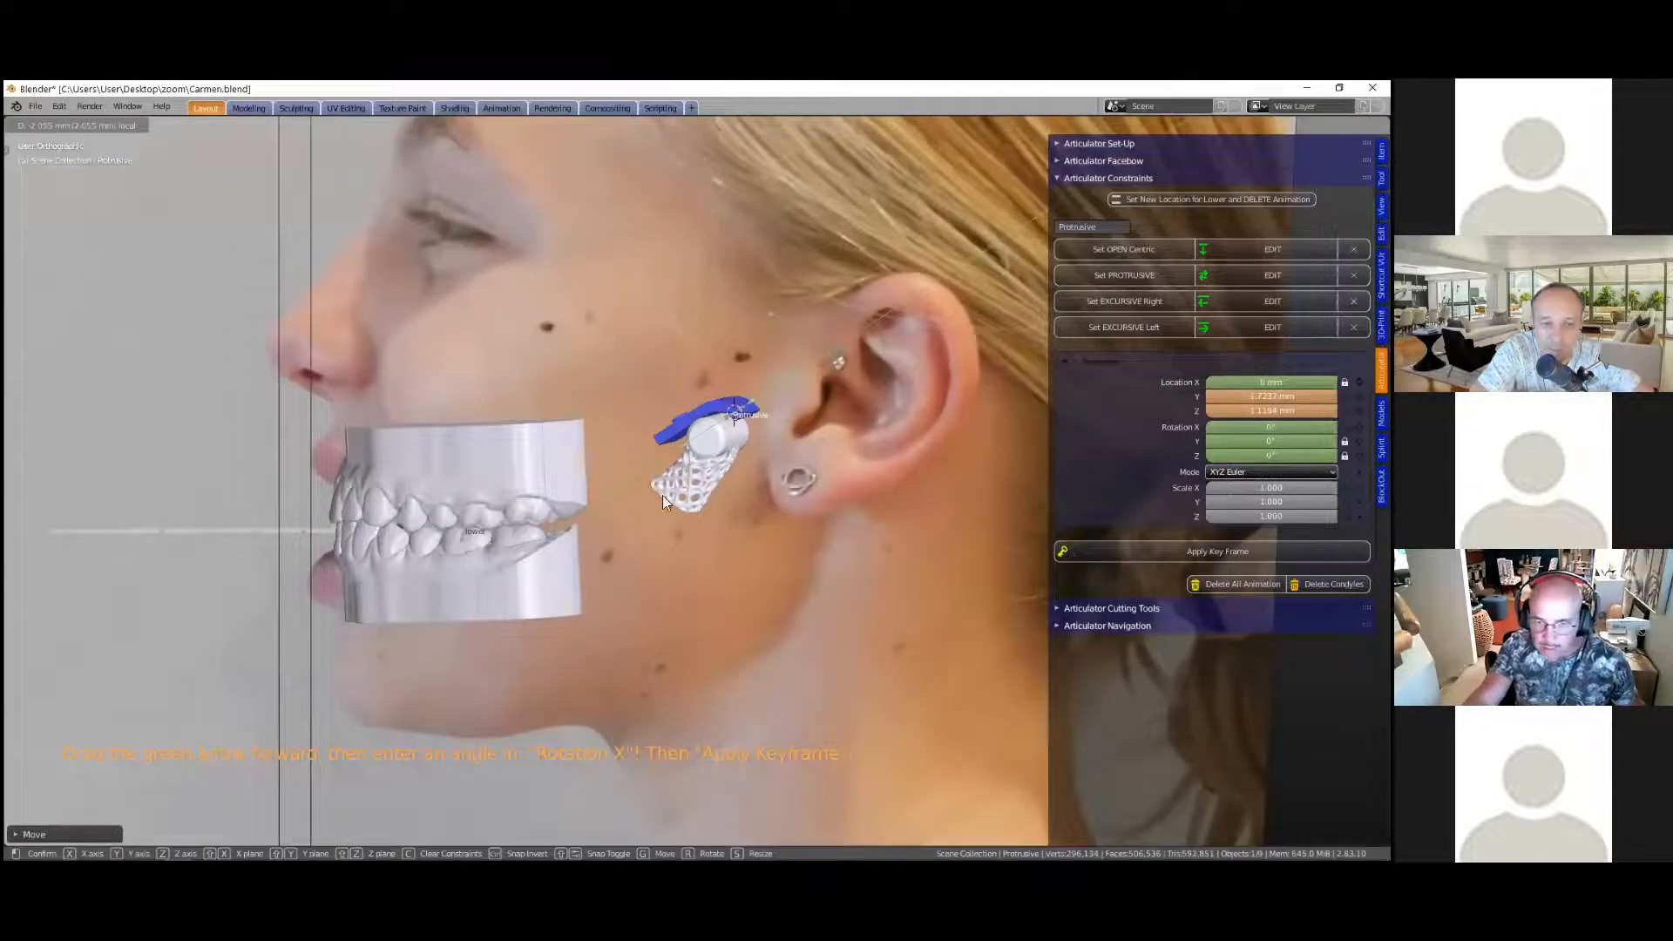
pyautogui.click(640, 502)
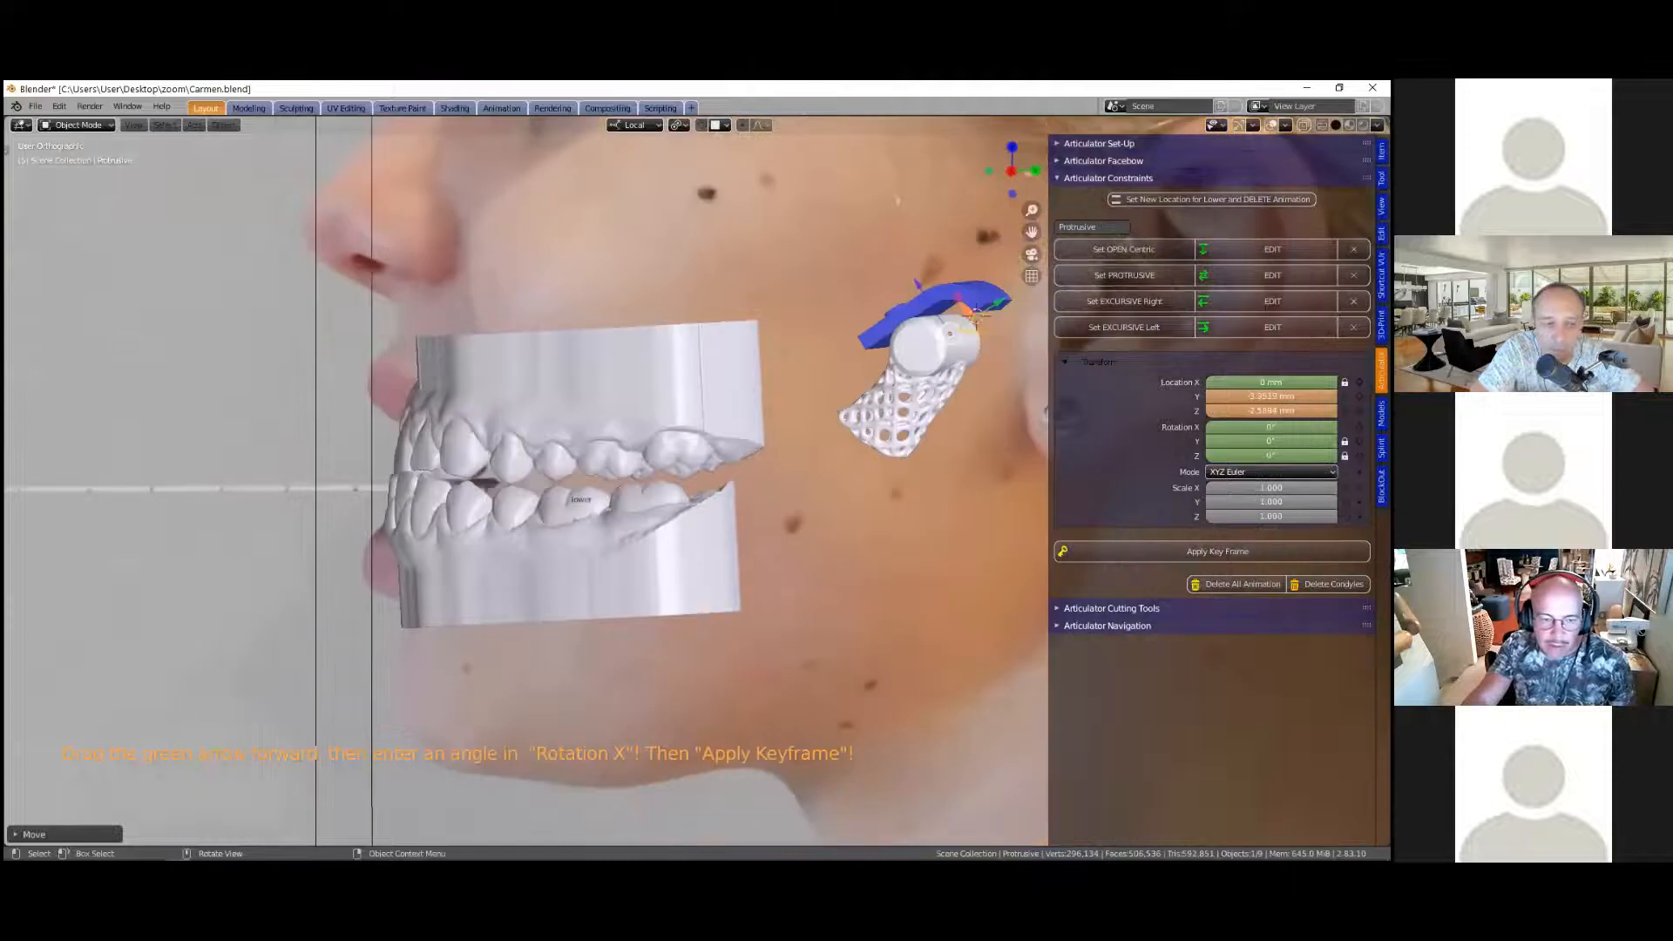
pyautogui.moveTo(1271, 428); pyautogui.dragTo(1278, 427)
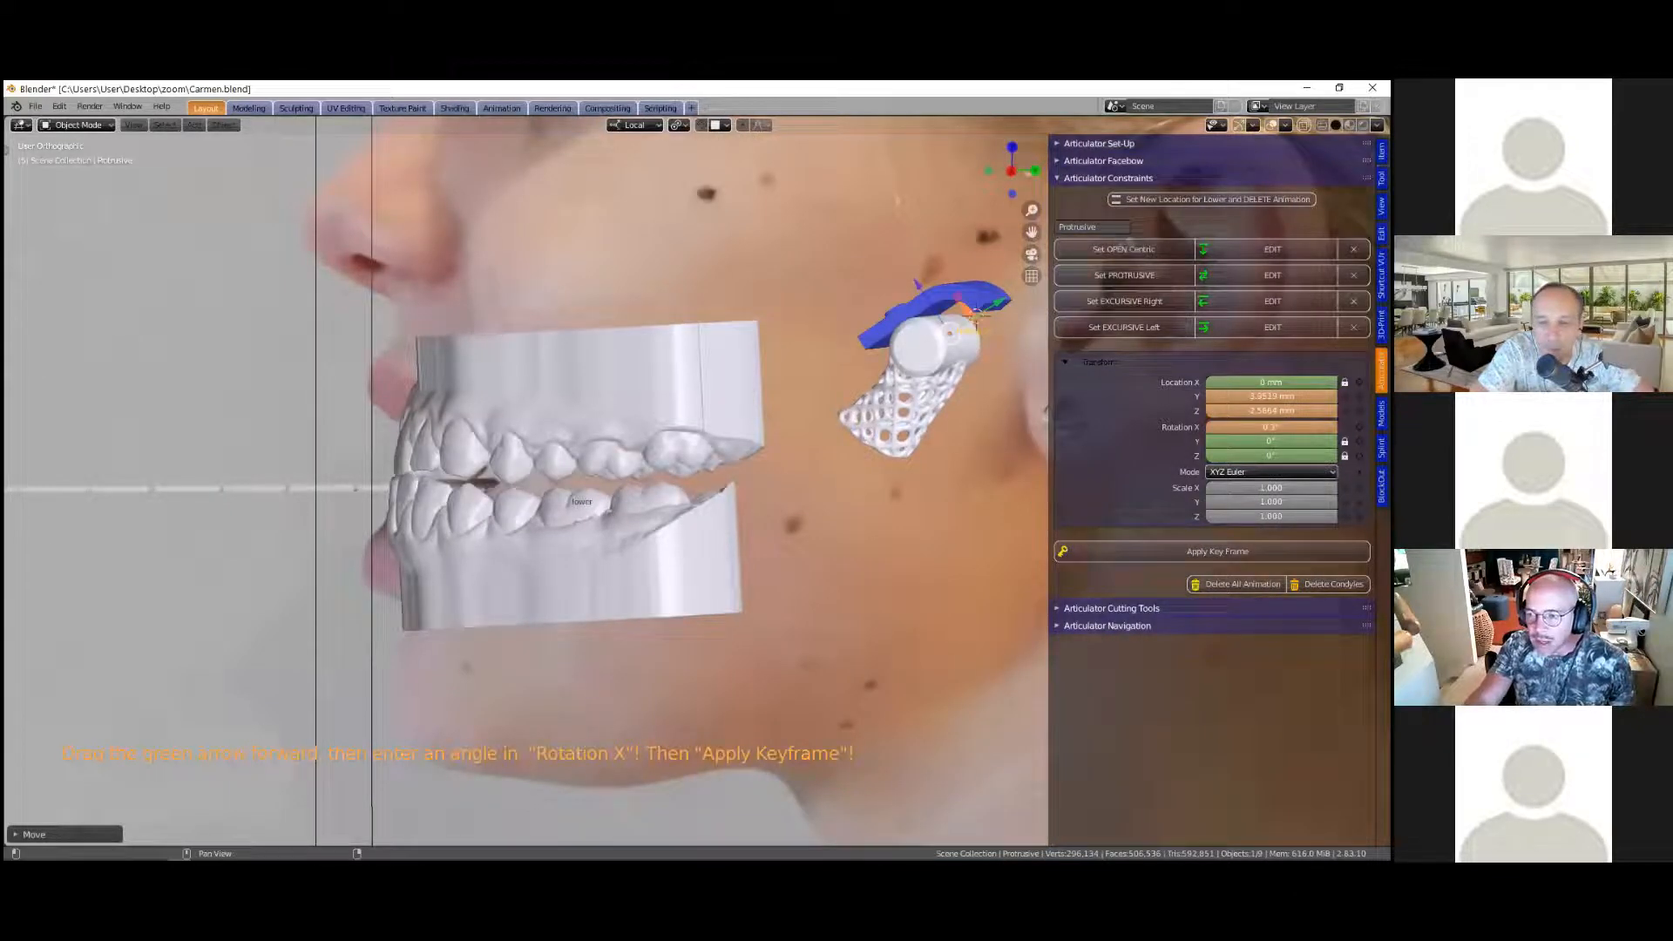
pyautogui.click(1217, 551)
# Step: Start the right excursive constraint with a Bennett shift of -1 mm in X location and a negative Z rotation
pyautogui.click(1097, 301)
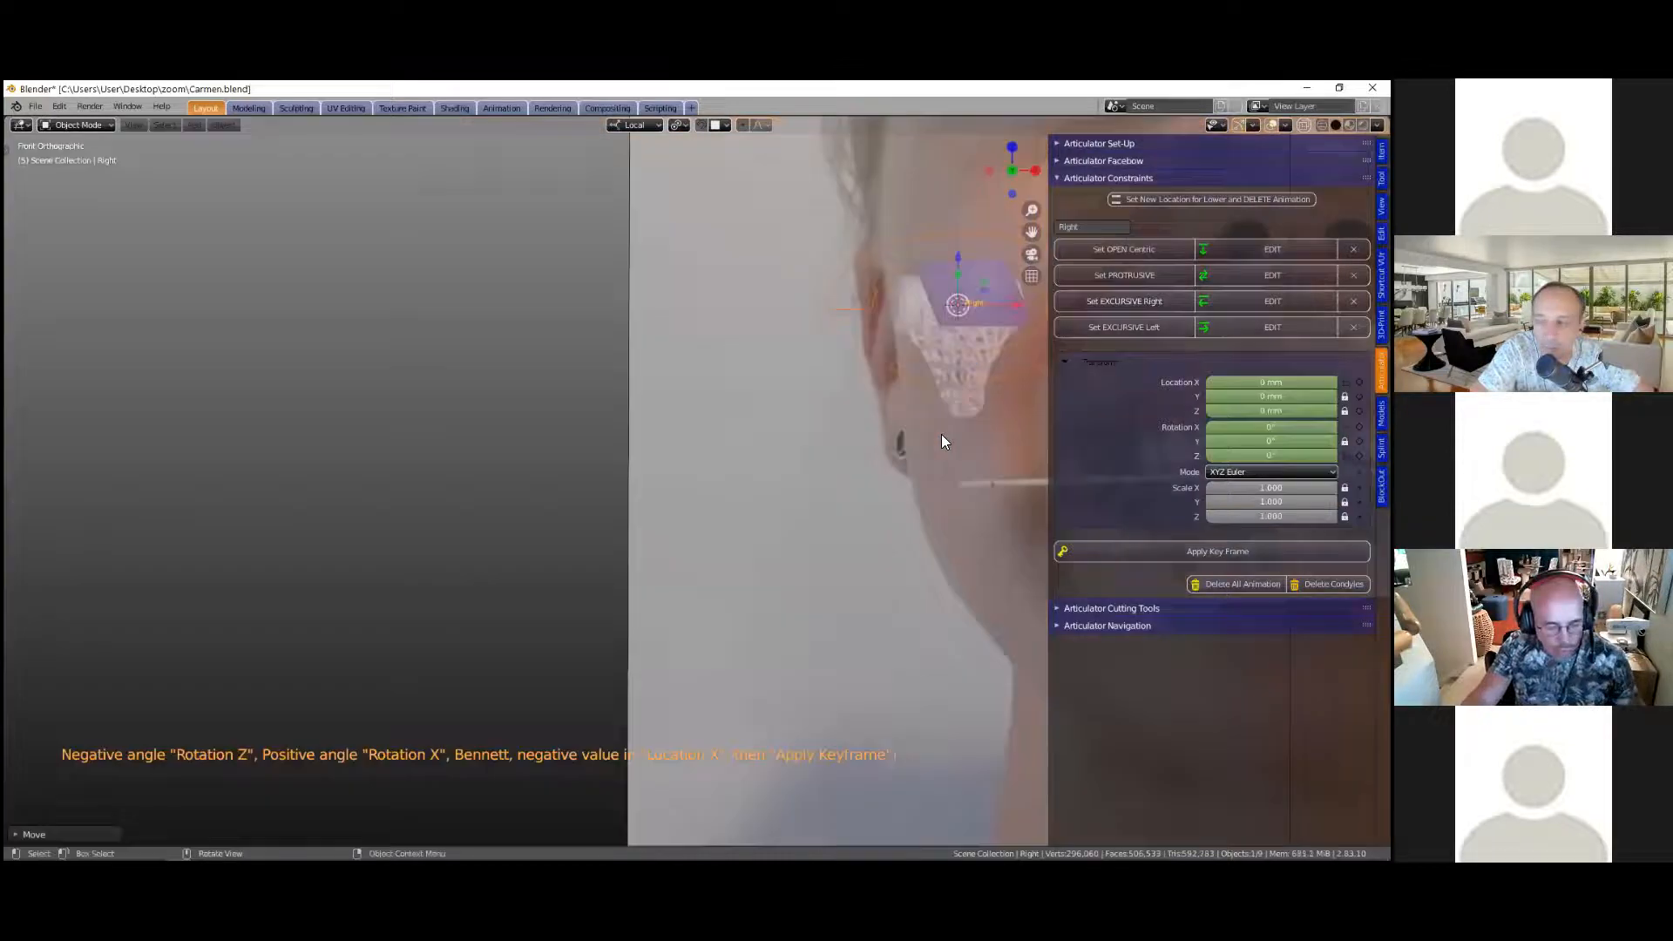
pyautogui.keyDown('shift'); pyautogui.moveTo(833, 416); pyautogui.dragTo(274, 463, button='middle'); pyautogui.keyUp('shift')
pyautogui.write('-')
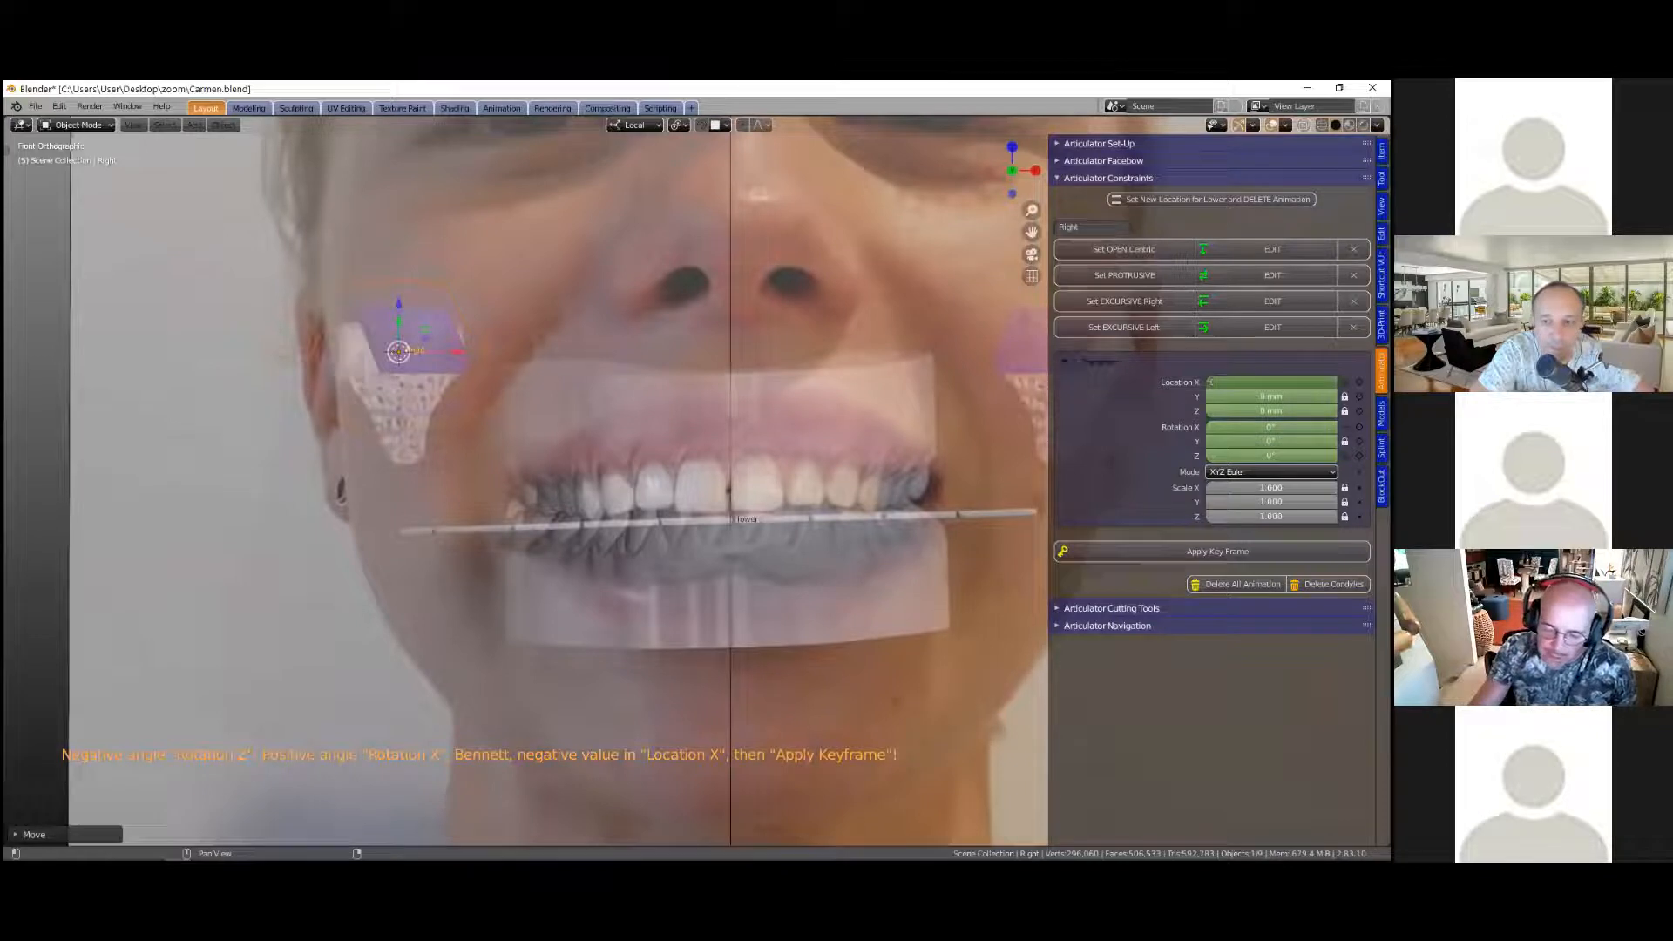
pyautogui.write('1')
pyautogui.press('Return')
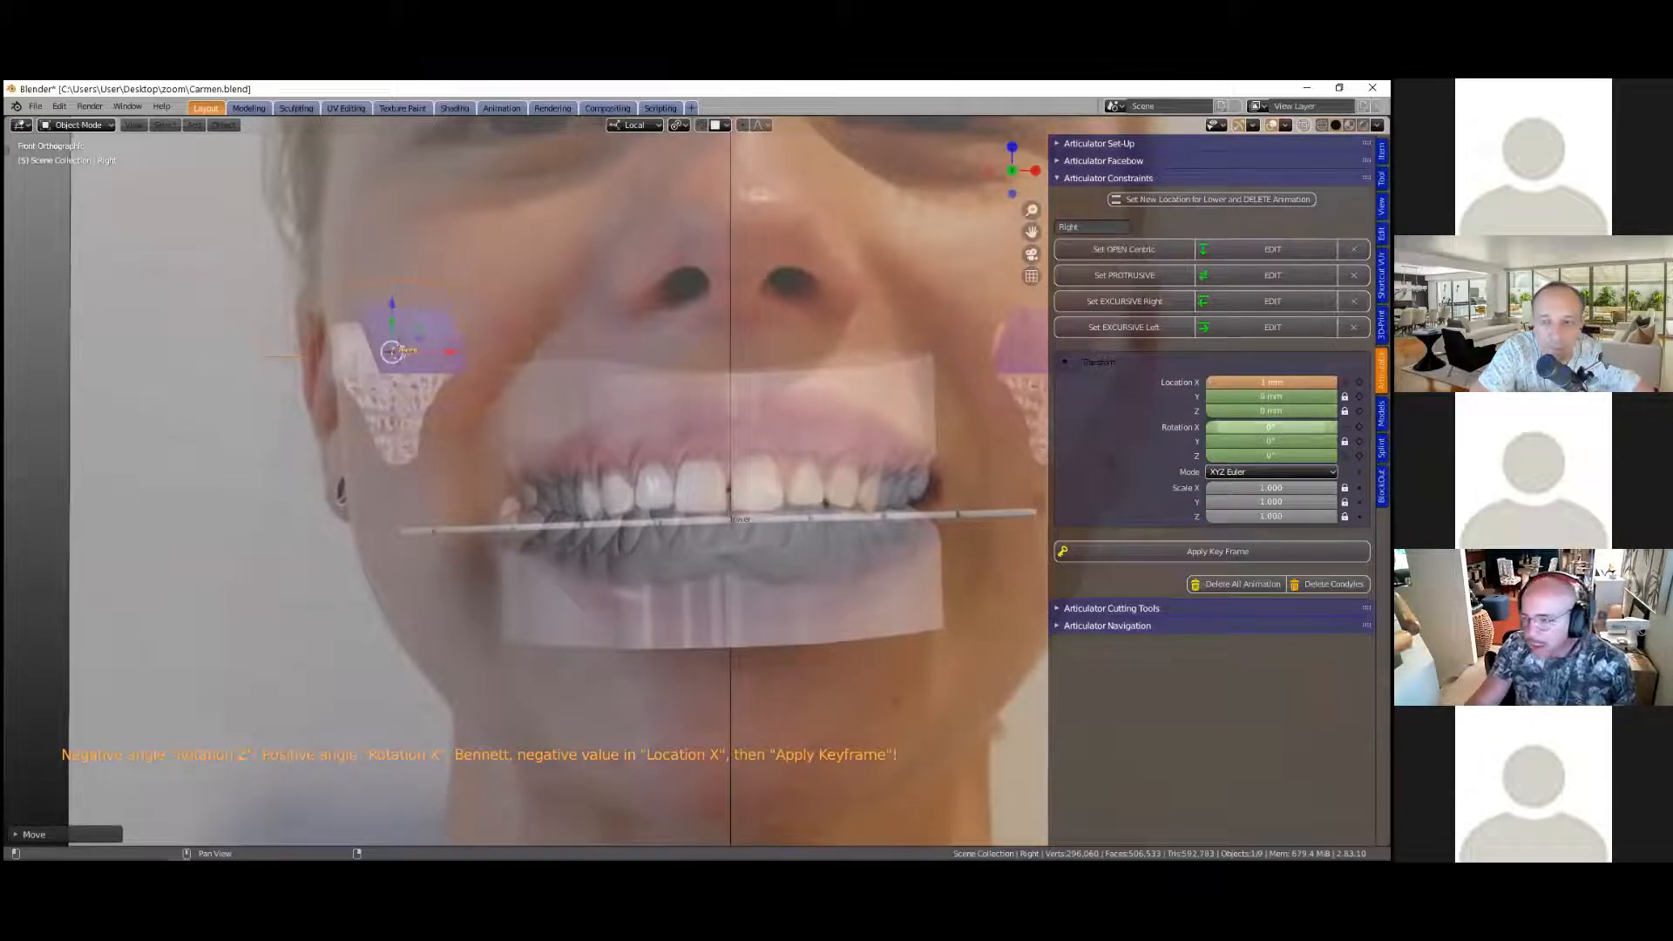
pyautogui.moveTo(1271, 455); pyautogui.dragTo(1237, 455)
pyautogui.moveTo(753, 505); pyautogui.dragTo(812, 485, button='middle')
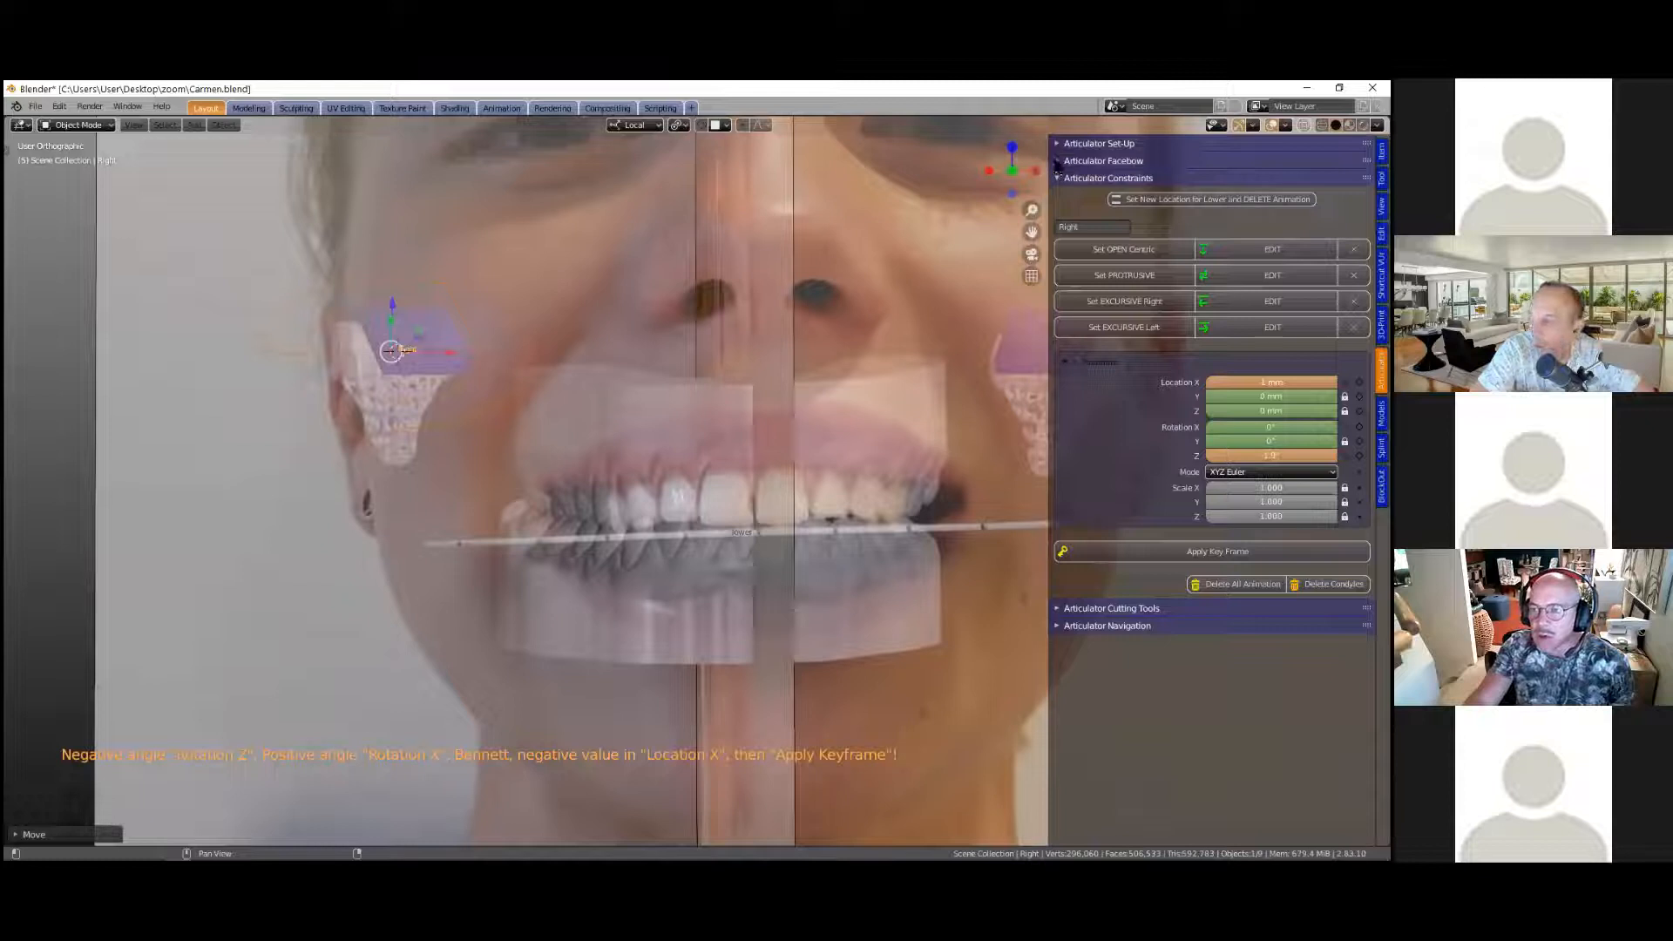
# Step: Hide the face photos so only the dental models and condyles are displayed, and return to the constraint settings
pyautogui.click(1059, 162)
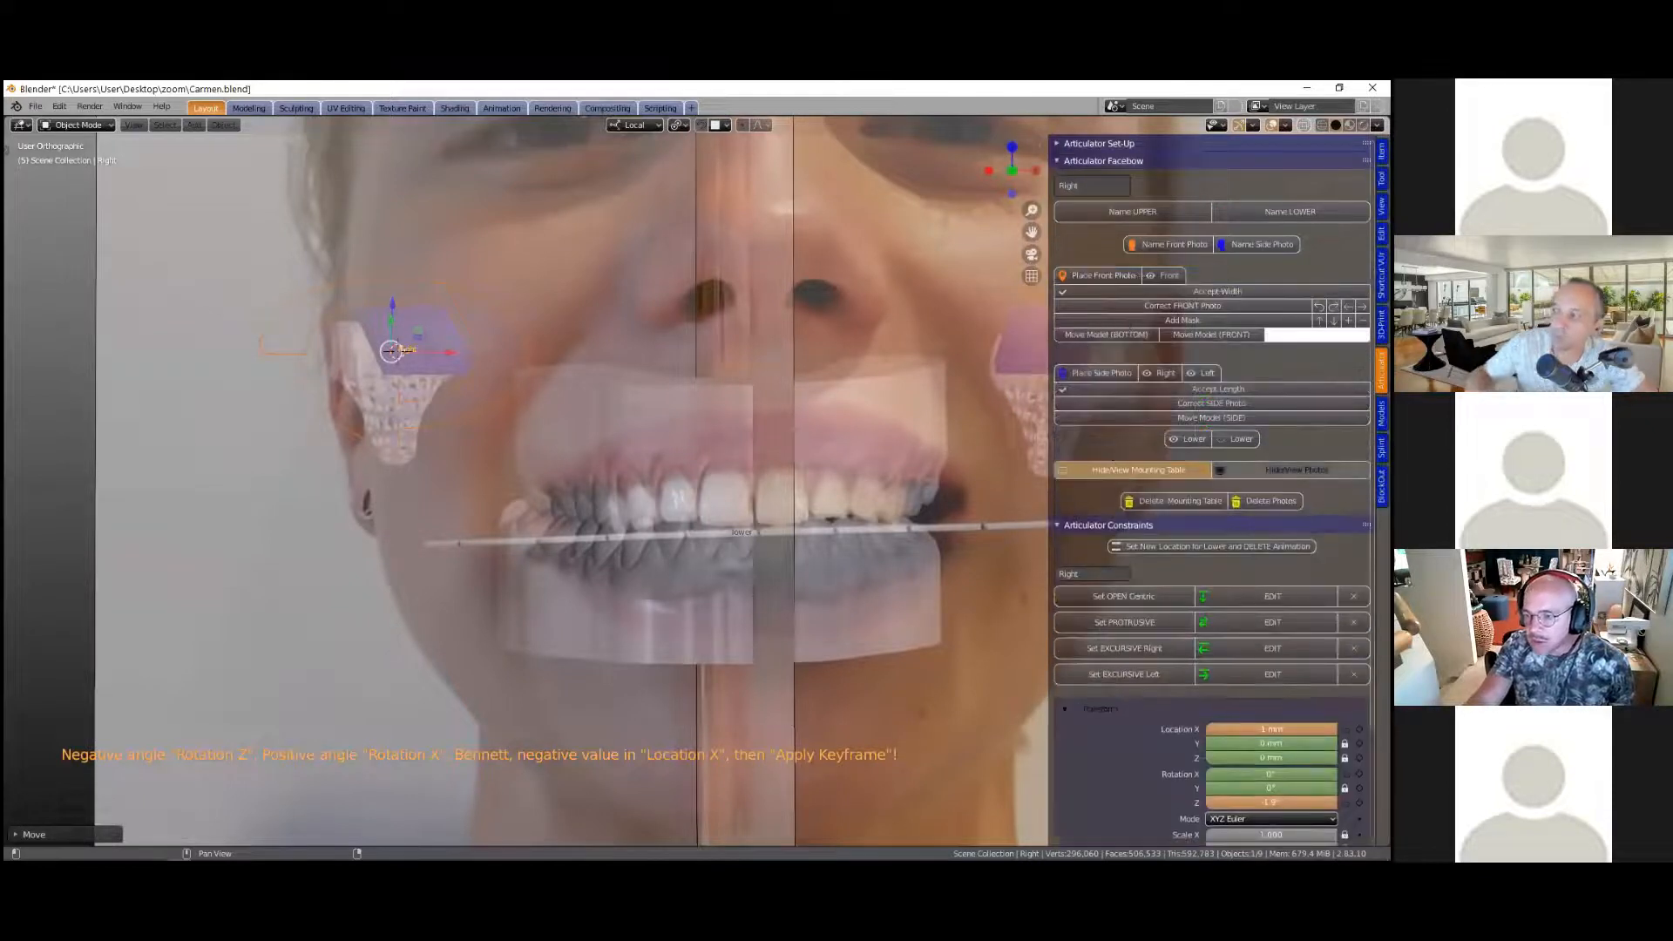
pyautogui.click(1290, 470)
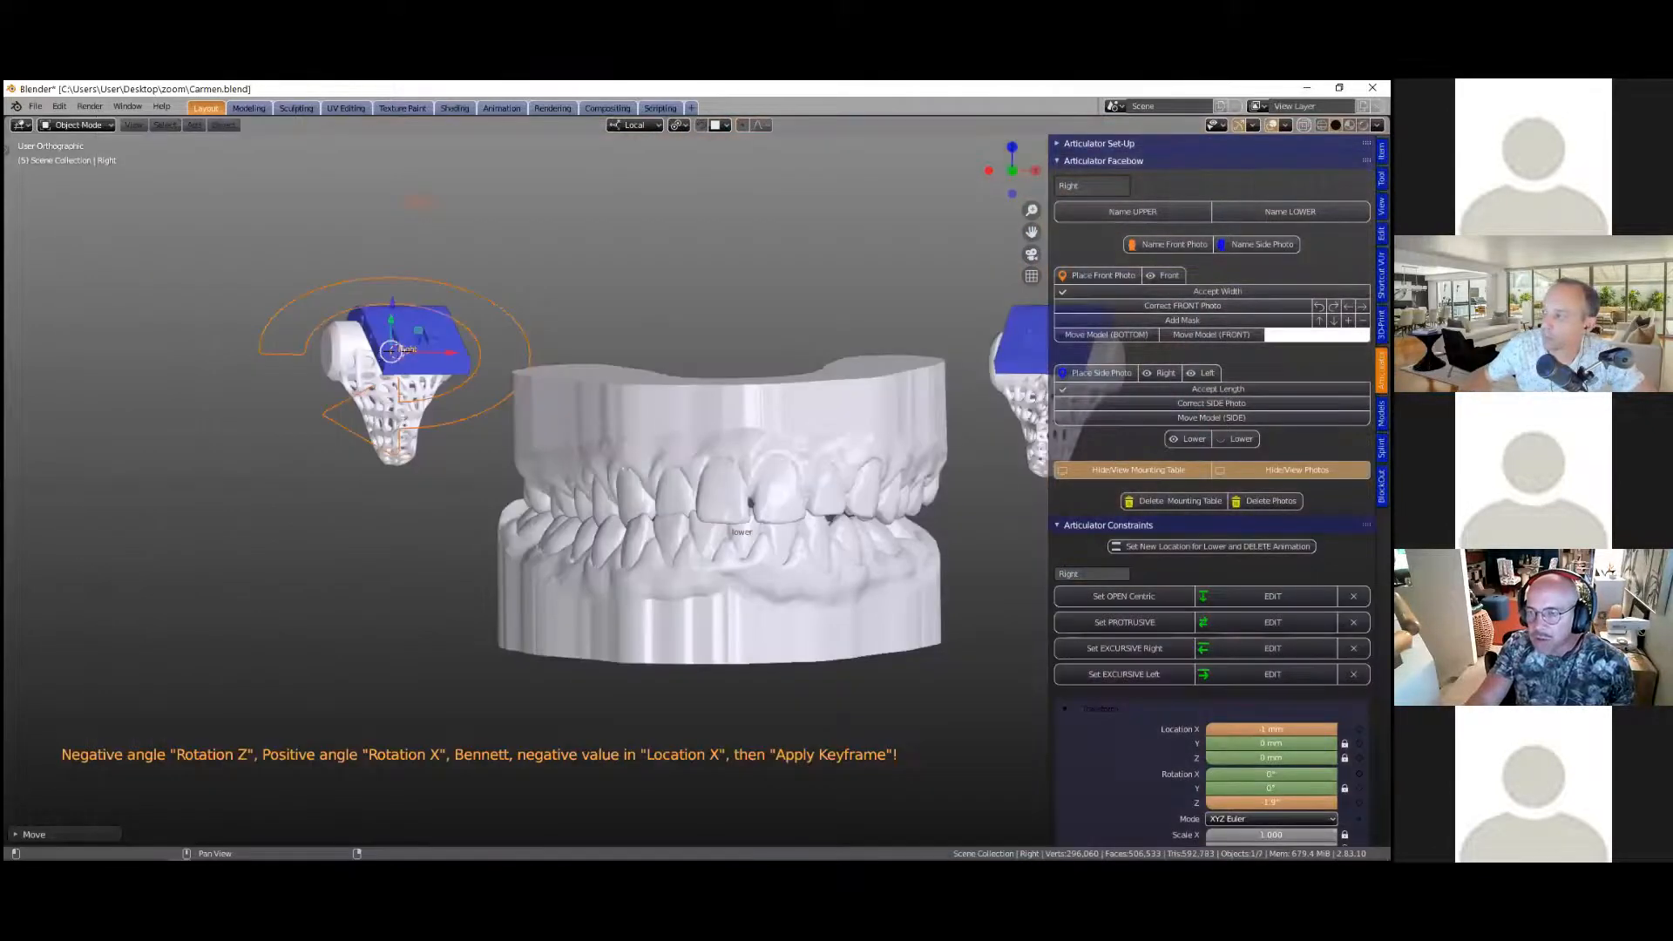
pyautogui.click(1057, 162)
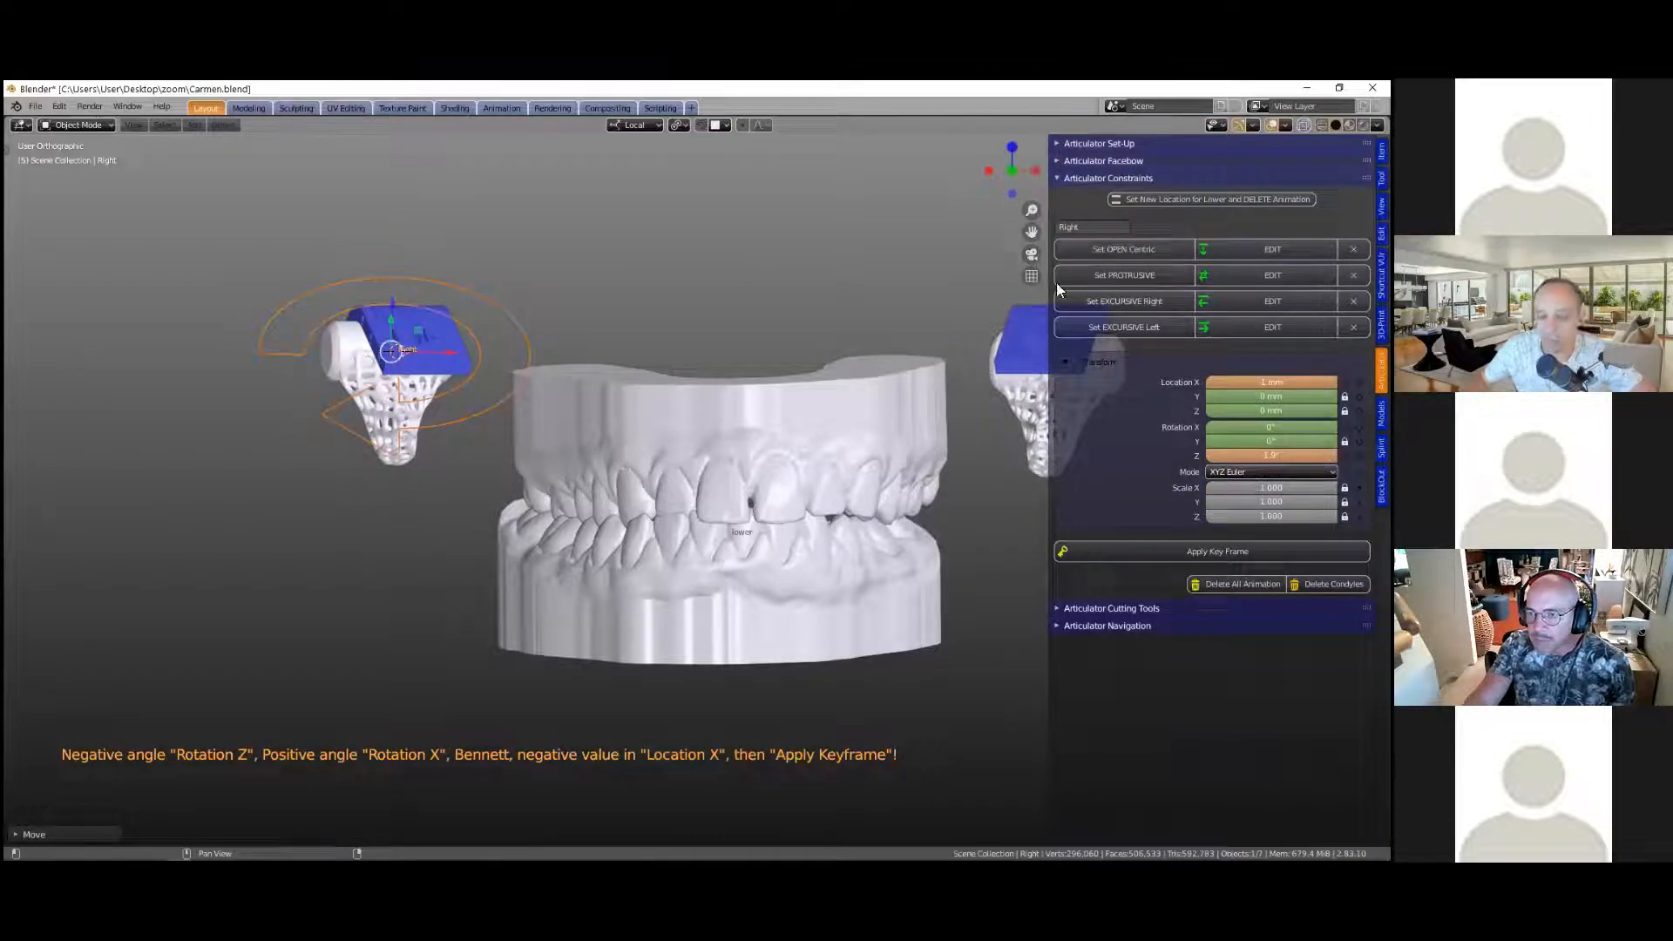
# Step: Reduce the right excursion's Z rotation to about -0.9° and add a slight positive X rotation to separate the teeth
pyautogui.moveTo(1272, 455); pyautogui.dragTo(1299, 455)
pyautogui.scroll(1, 908, 489)
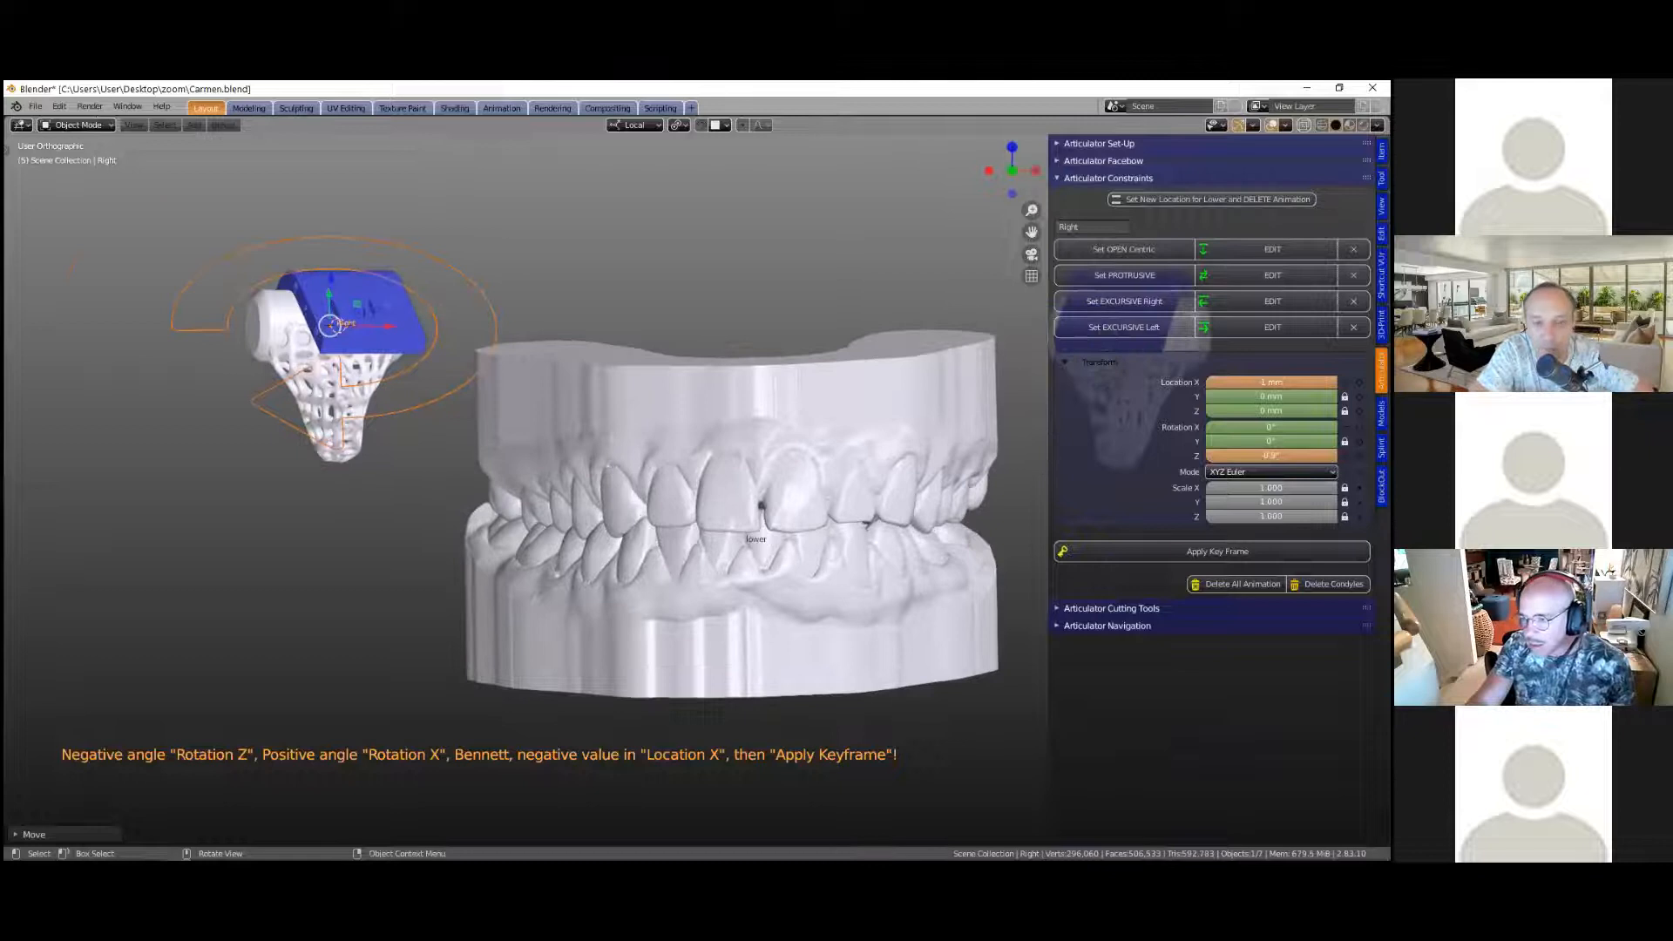
pyautogui.scroll(1, 706, 584)
pyautogui.scroll(1, 714, 471)
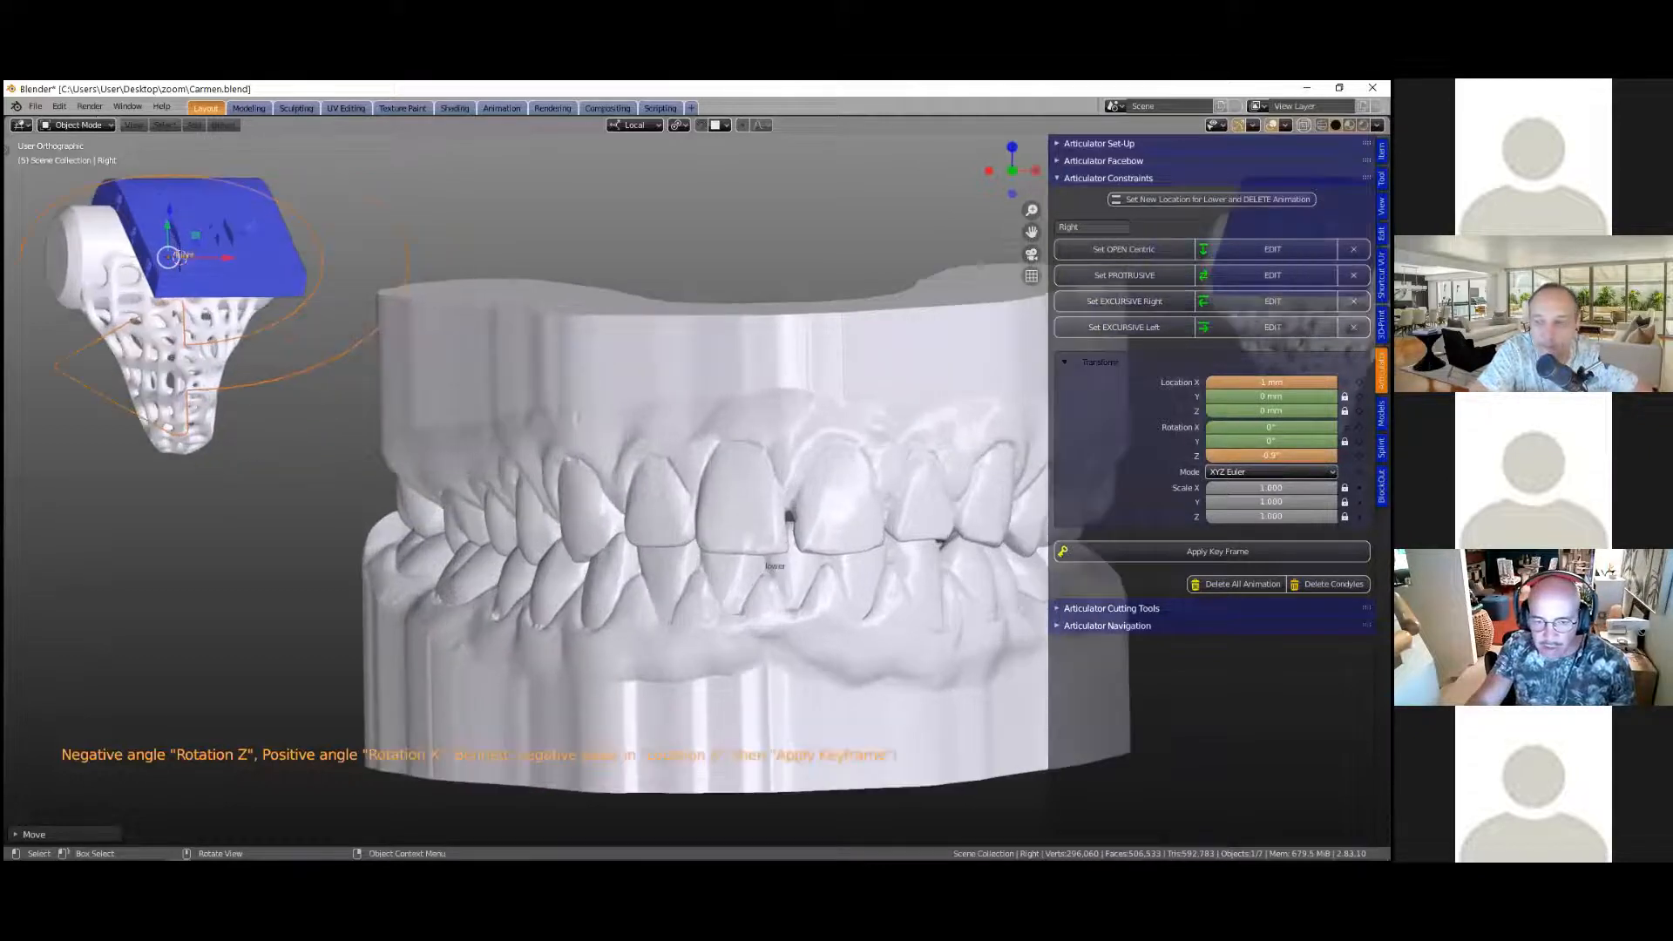
pyautogui.scroll(1, 736, 514)
pyautogui.moveTo(1271, 427); pyautogui.dragTo(1354, 427)
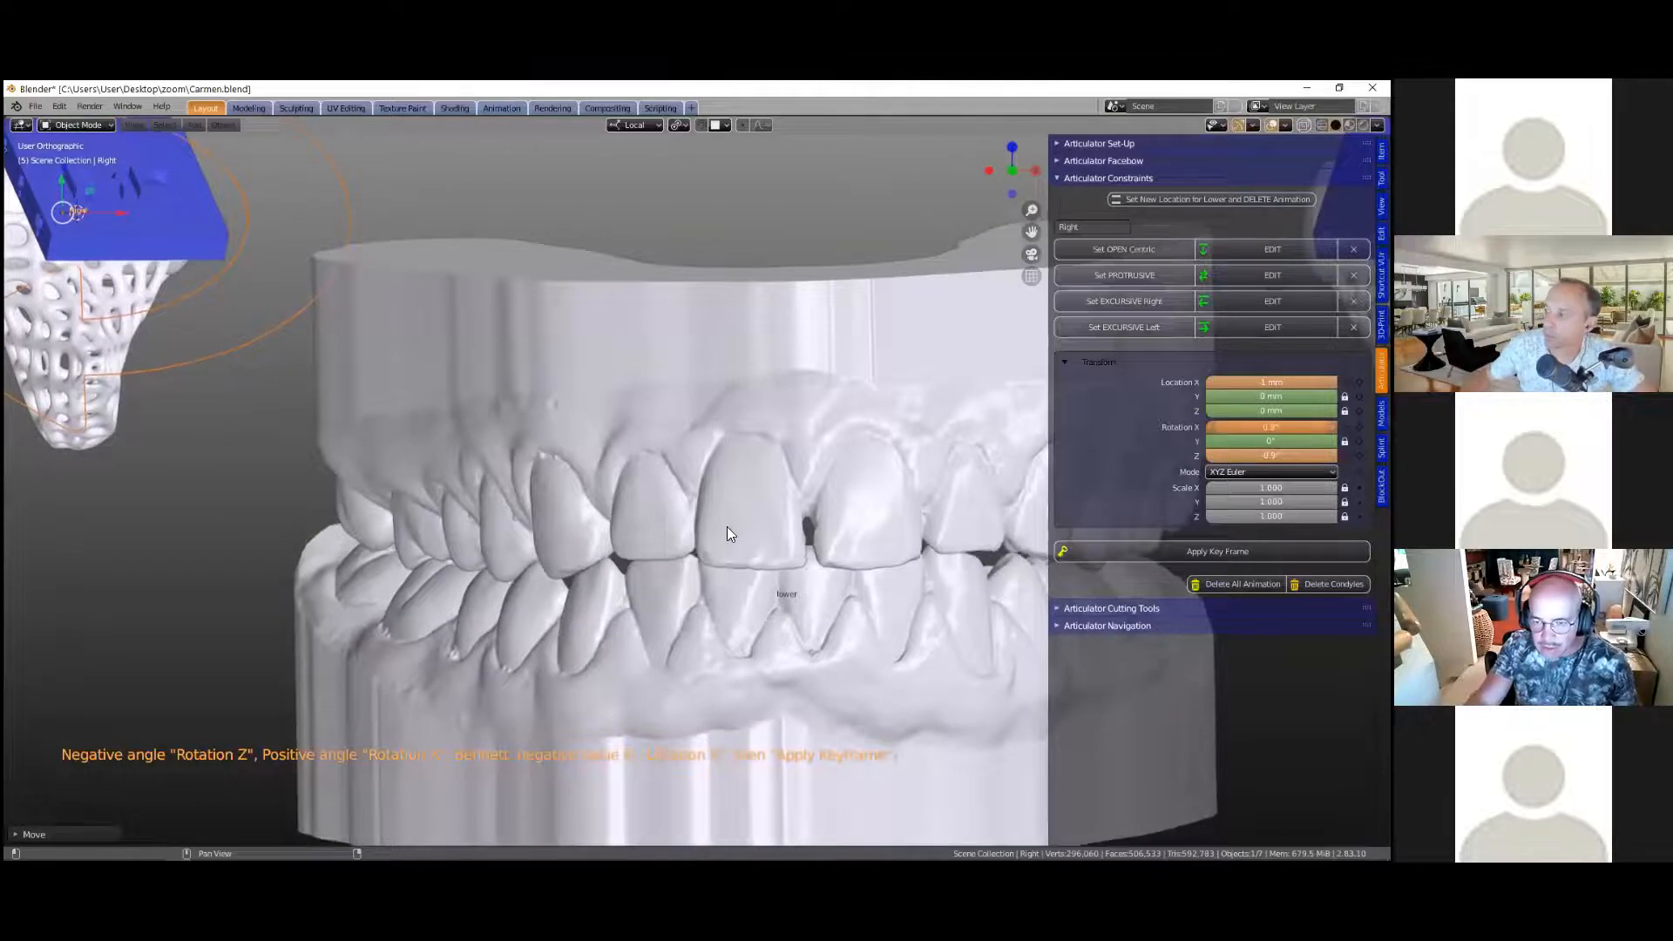
# Step: Examine the contacts between upper and lower teeth around the right canine and molars
pyautogui.scroll(1, 730, 533)
pyautogui.moveTo(742, 525)
pyautogui.mouseDown(button='middle')
pyautogui.moveTo(629, 512)
pyautogui.moveTo(717, 534)
pyautogui.mouseUp(button='middle')
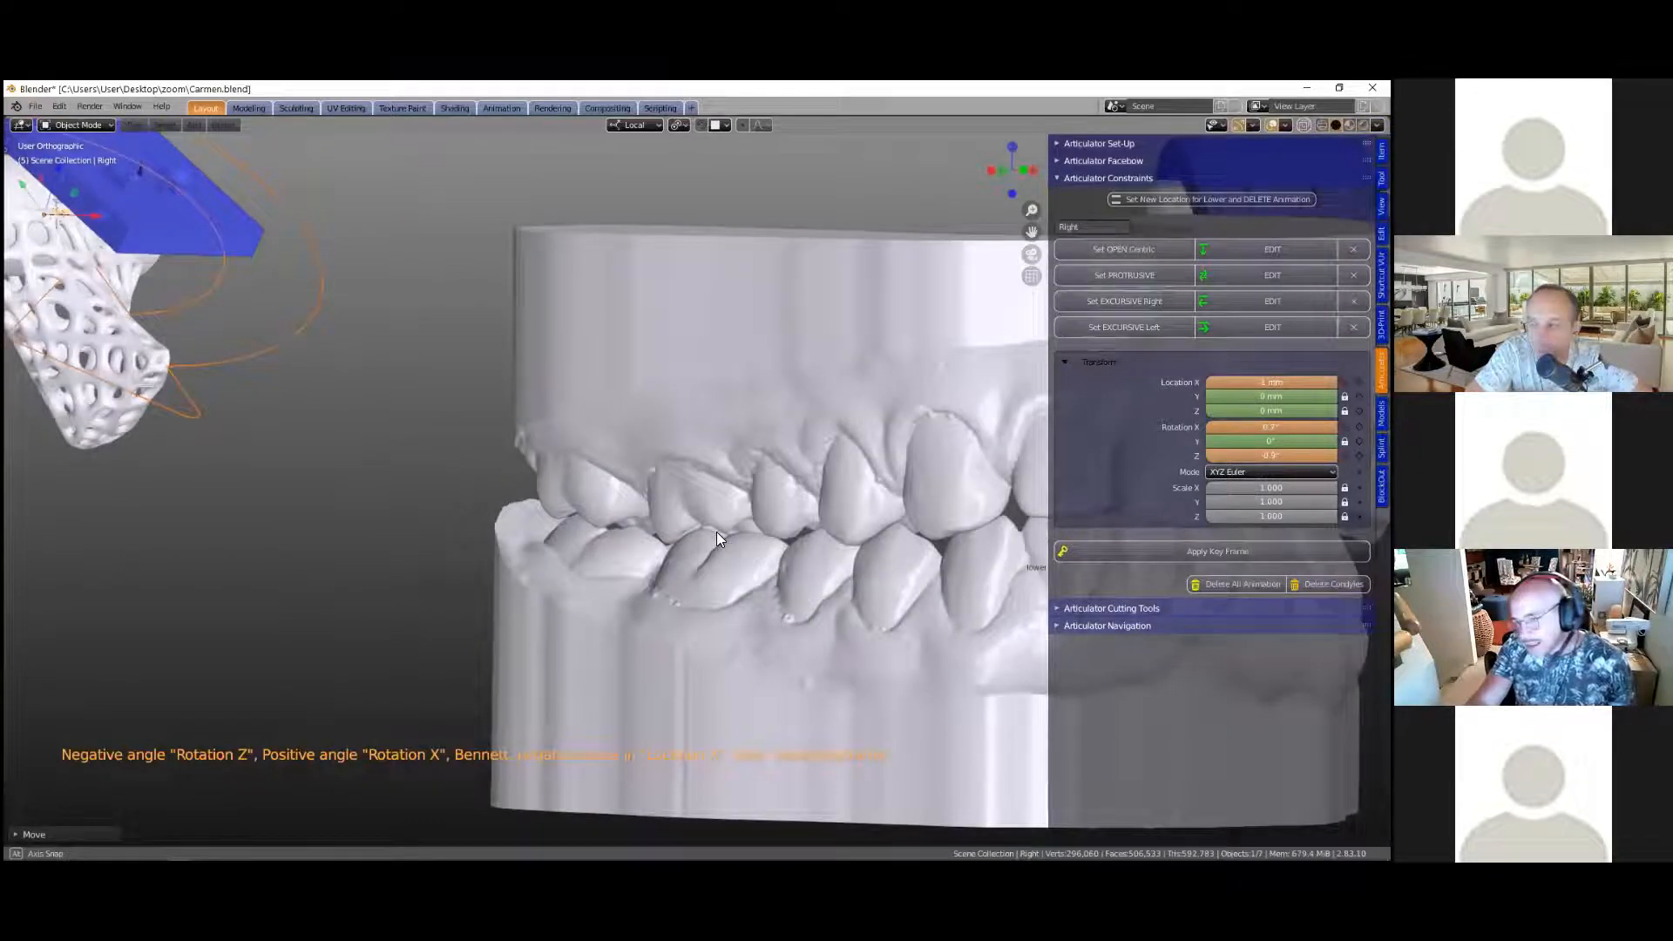
pyautogui.scroll(8, 717, 534)
pyautogui.scroll(-2, 716, 534)
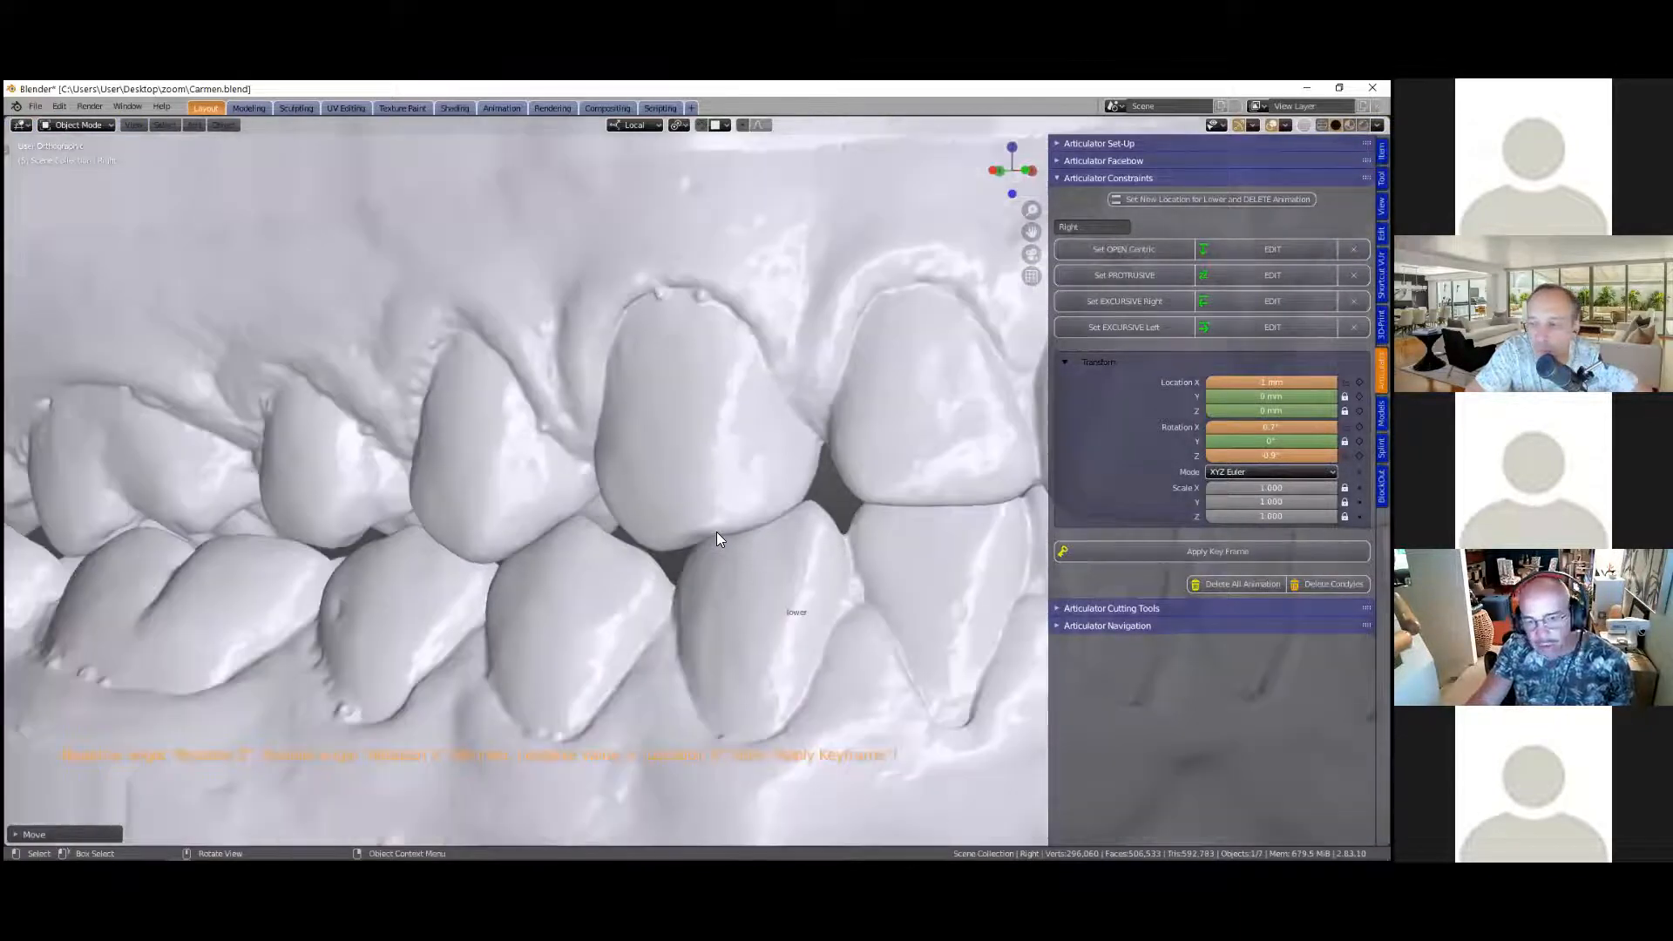
pyautogui.scroll(-3, 716, 538)
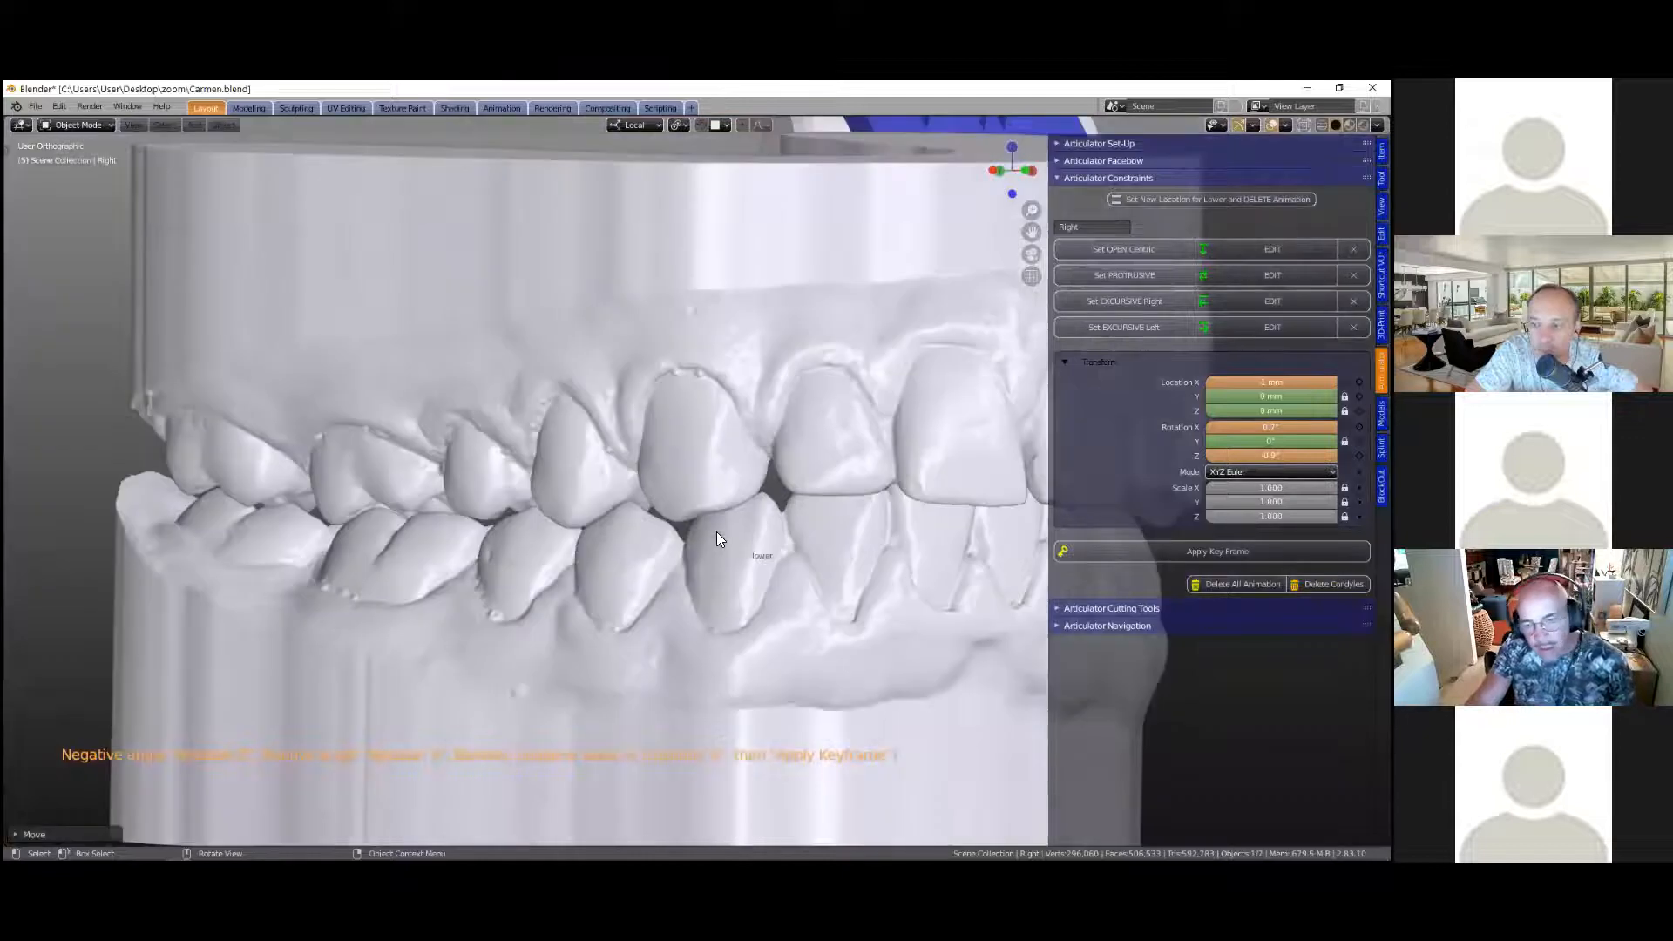
pyautogui.scroll(-2, 716, 533)
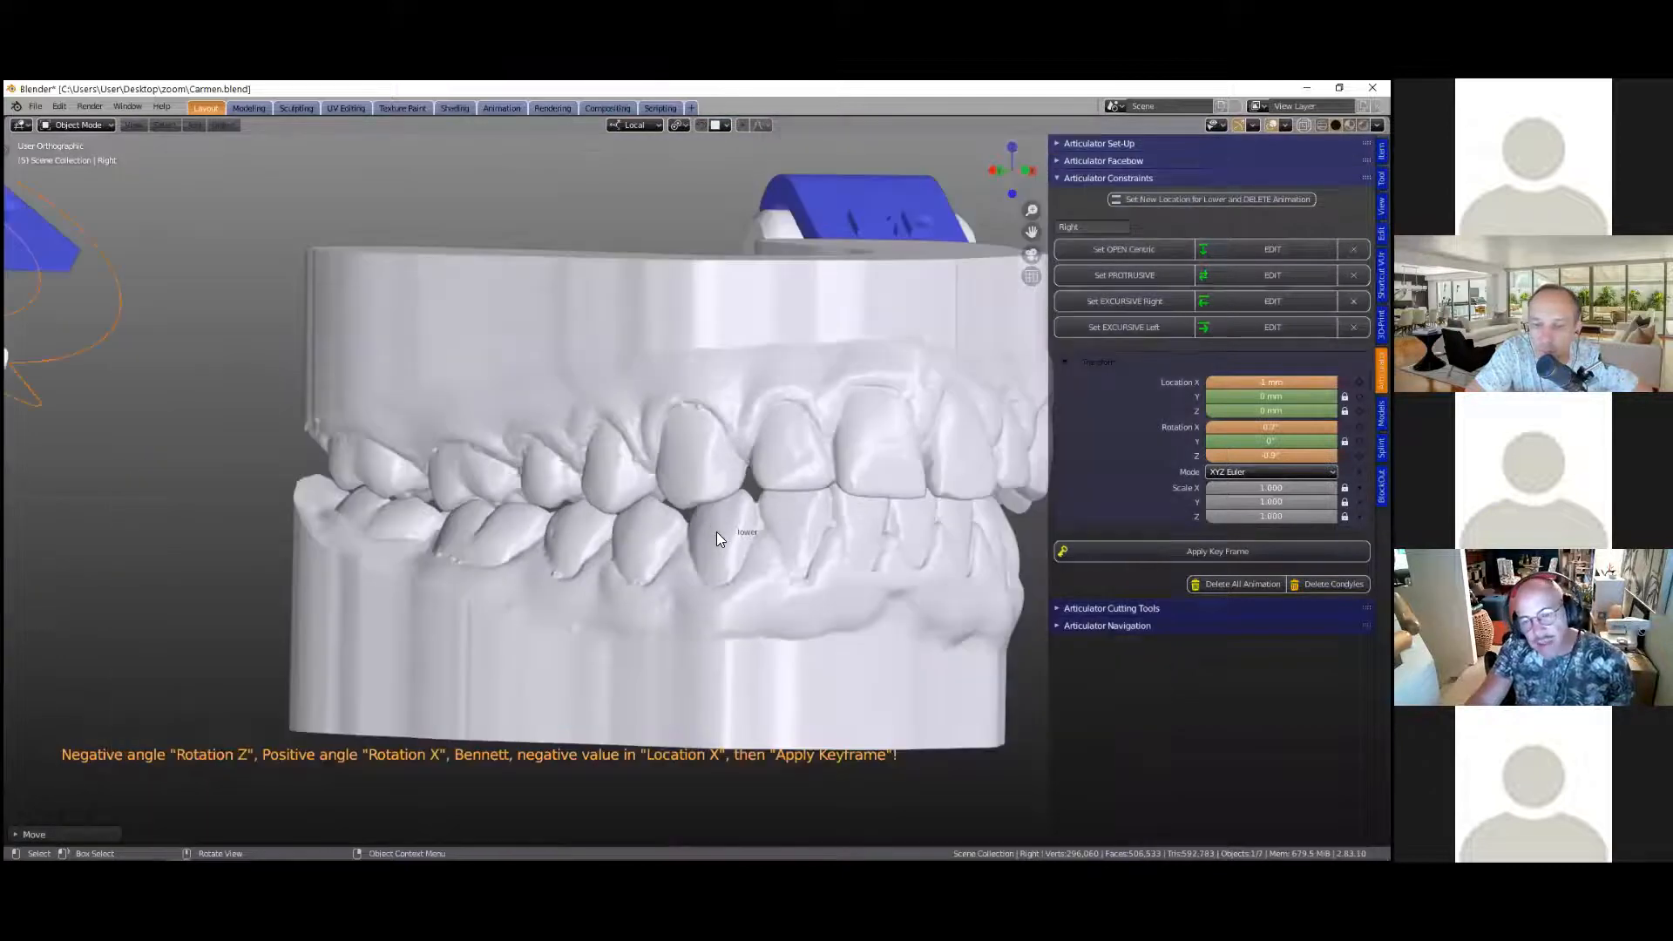
pyautogui.scroll(-2, 717, 532)
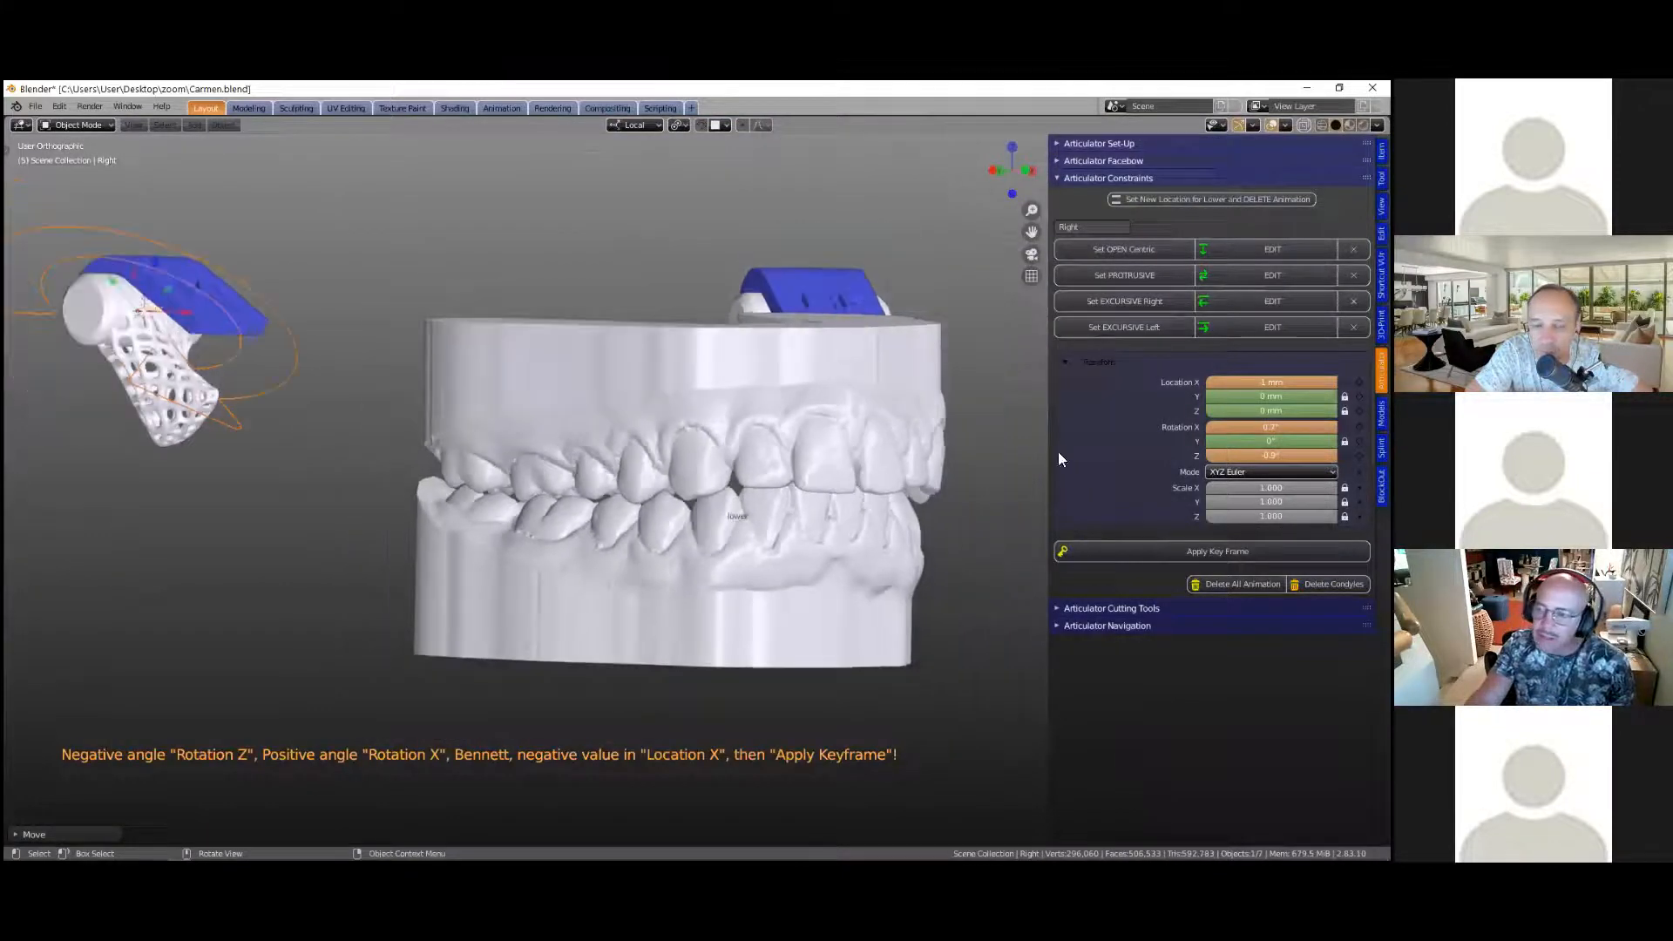
# Step: Set the right excursion's X location to 0 mm and check the tooth contacts around the right canine
pyautogui.click(1270, 382)
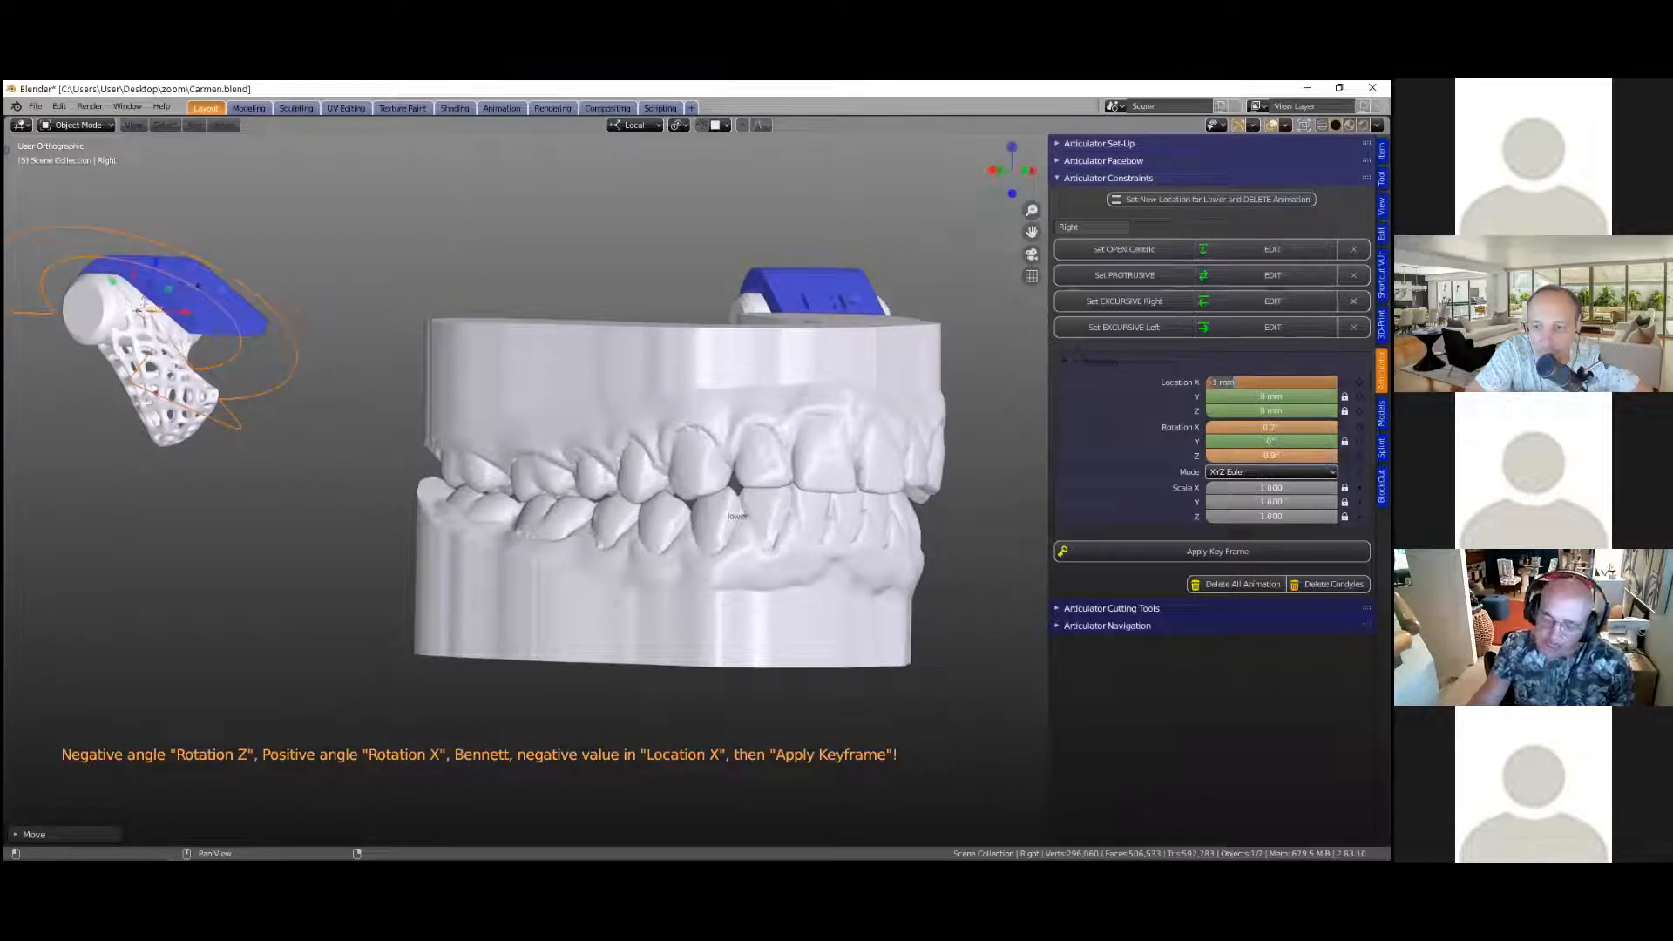
pyautogui.write('0')
pyautogui.press('Return')
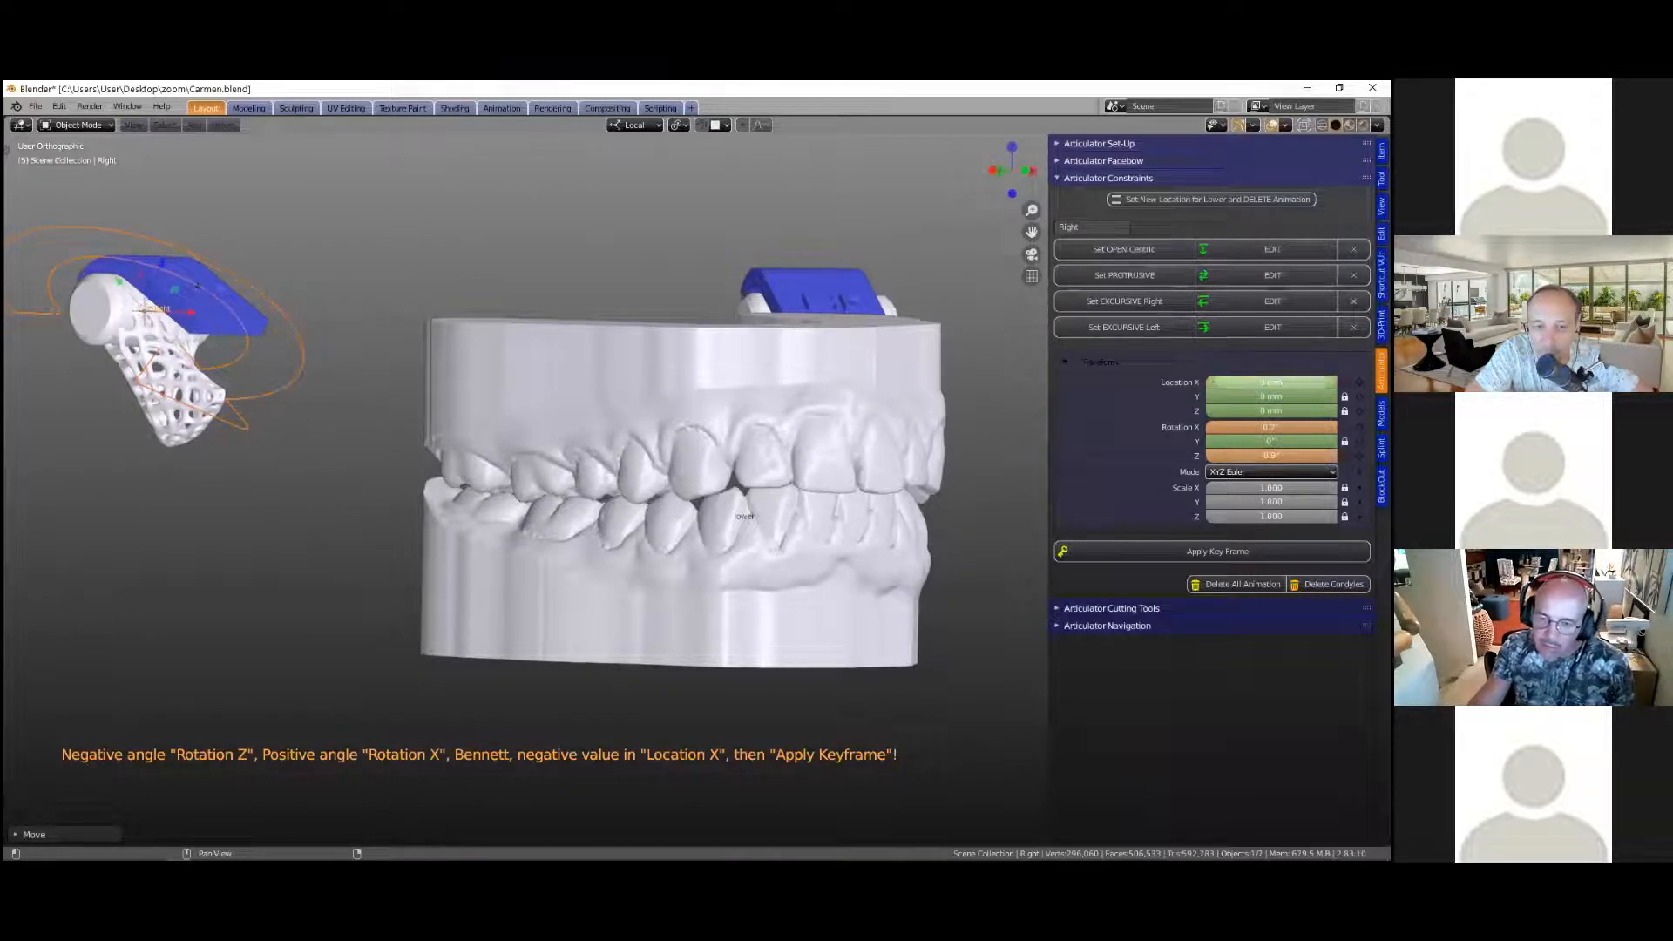
pyautogui.scroll(2, 612, 532)
pyautogui.scroll(3, 627, 538)
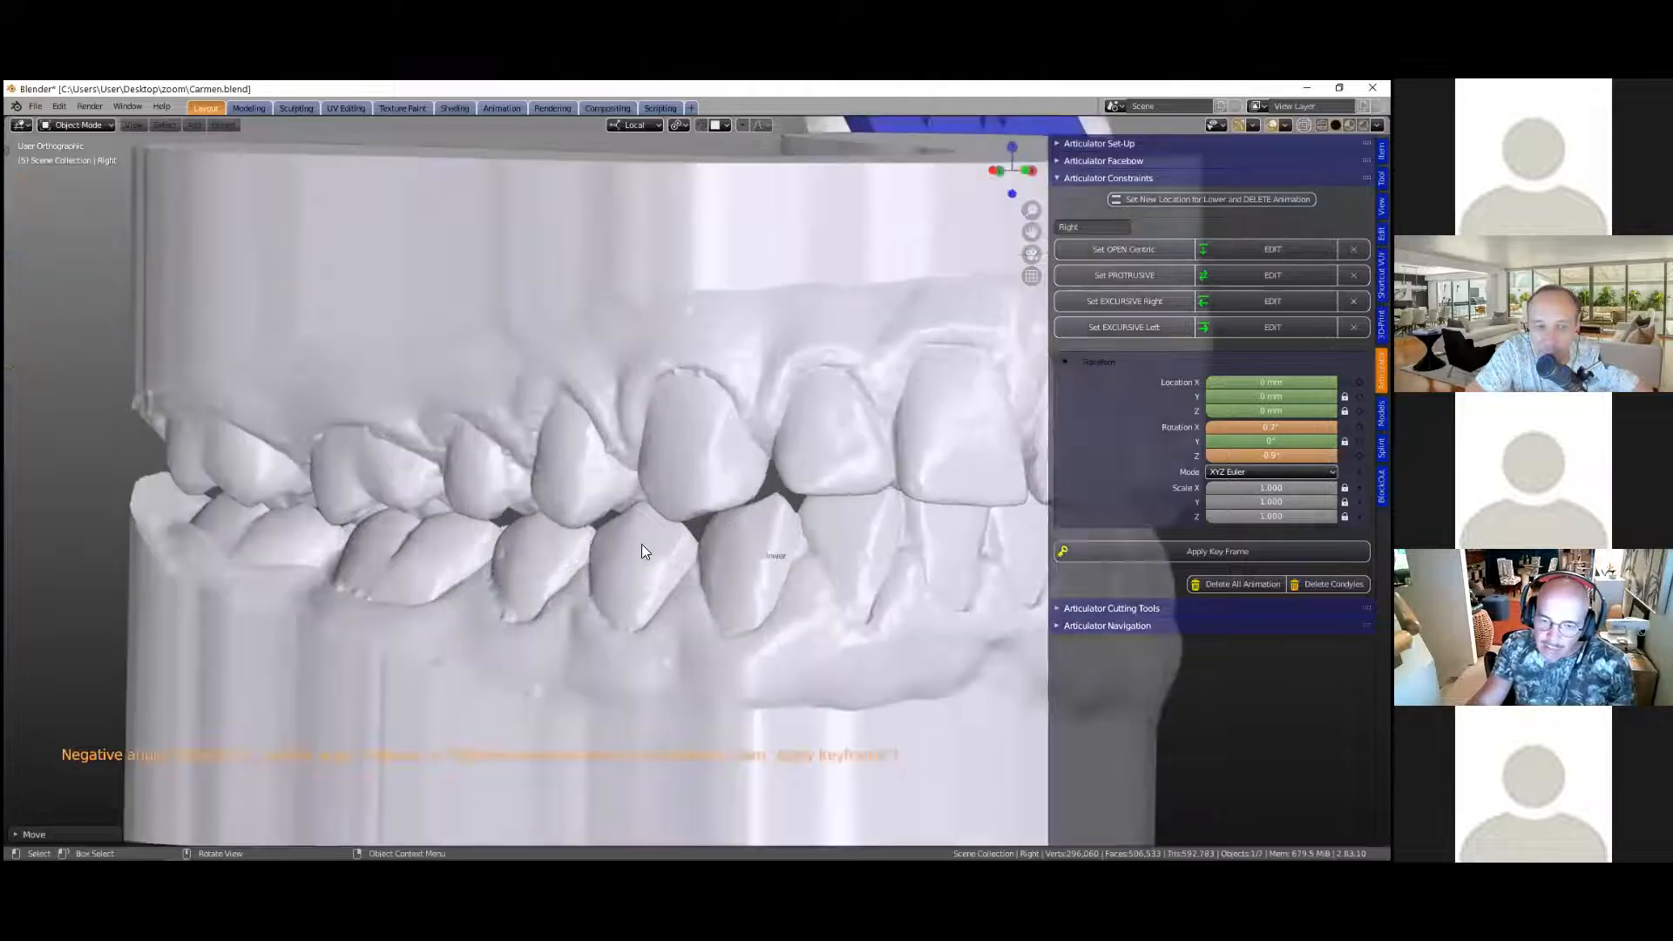
# Step: Change the right excursion's Z rotation to about -2° and set its X location to -1 mm while checking the canine contact
pyautogui.scroll(1, 641, 544)
pyautogui.scroll(2, 642, 544)
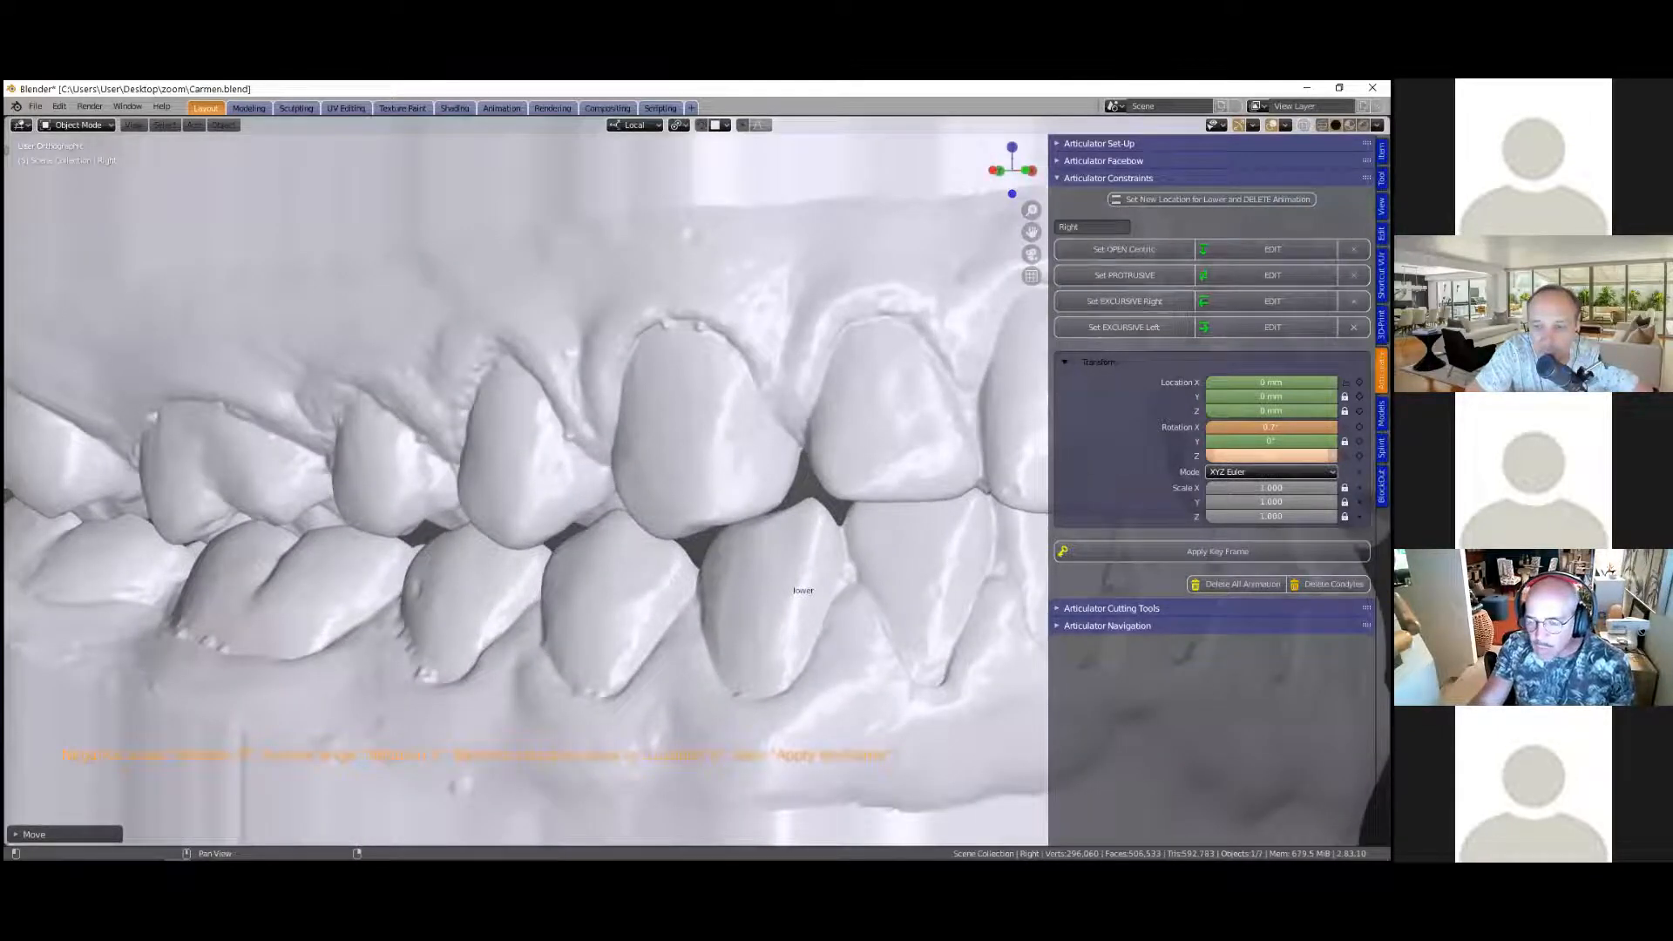
pyautogui.moveTo(1272, 456); pyautogui.dragTo(1255, 456)
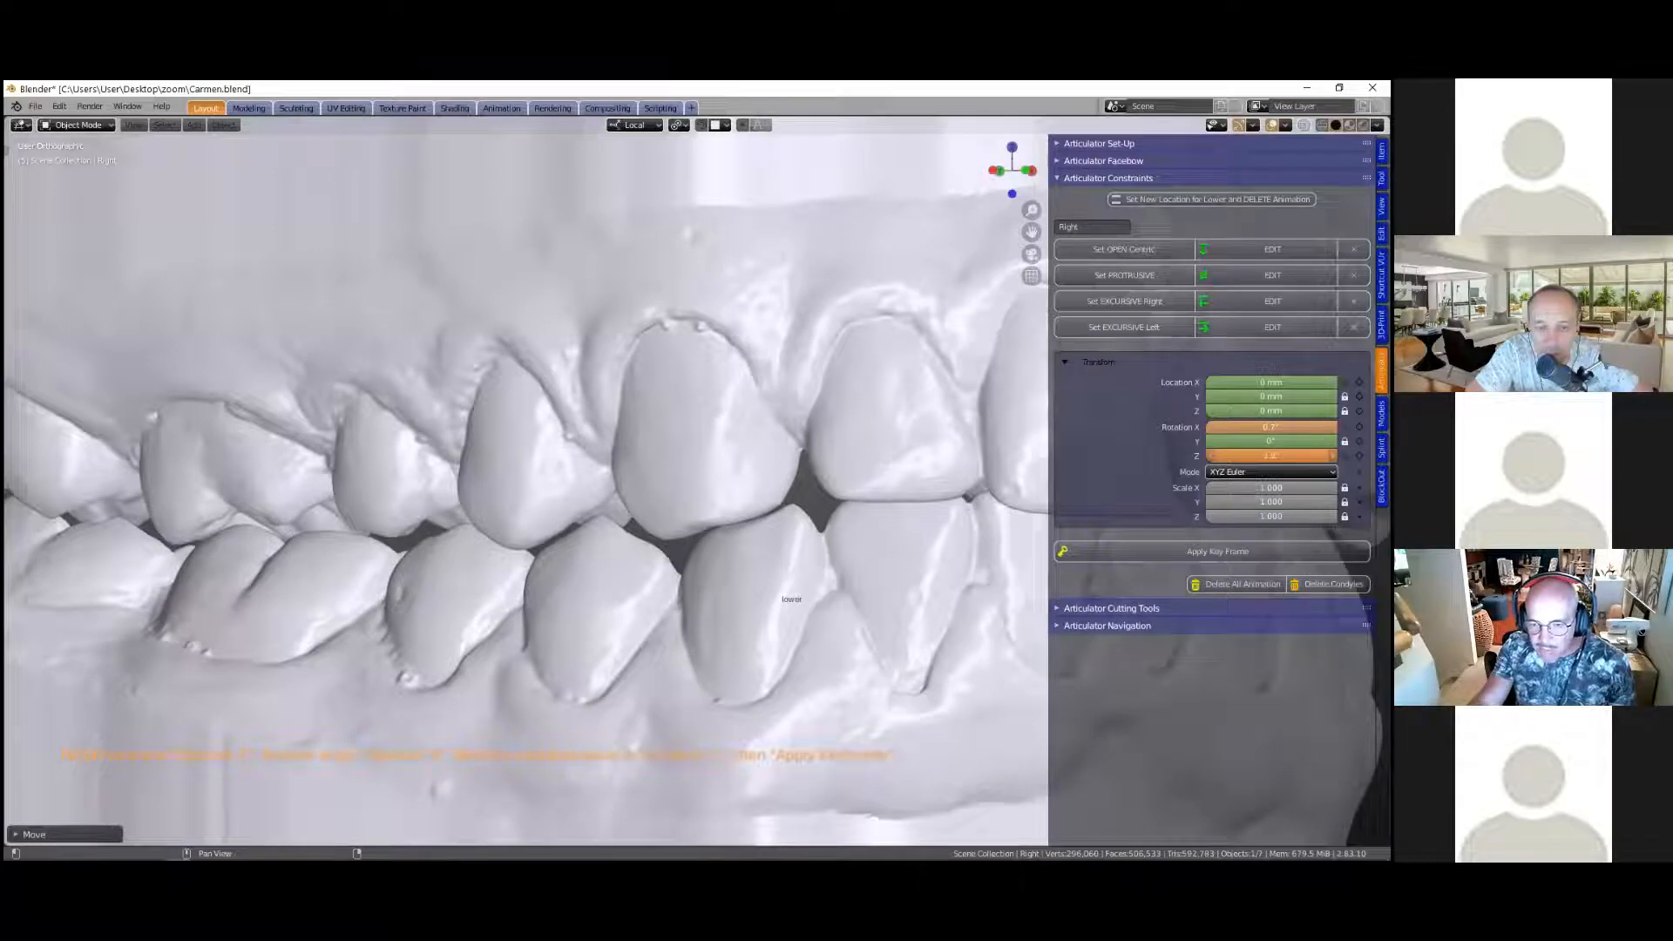
pyautogui.moveTo(1255, 456); pyautogui.dragTo(1241, 456)
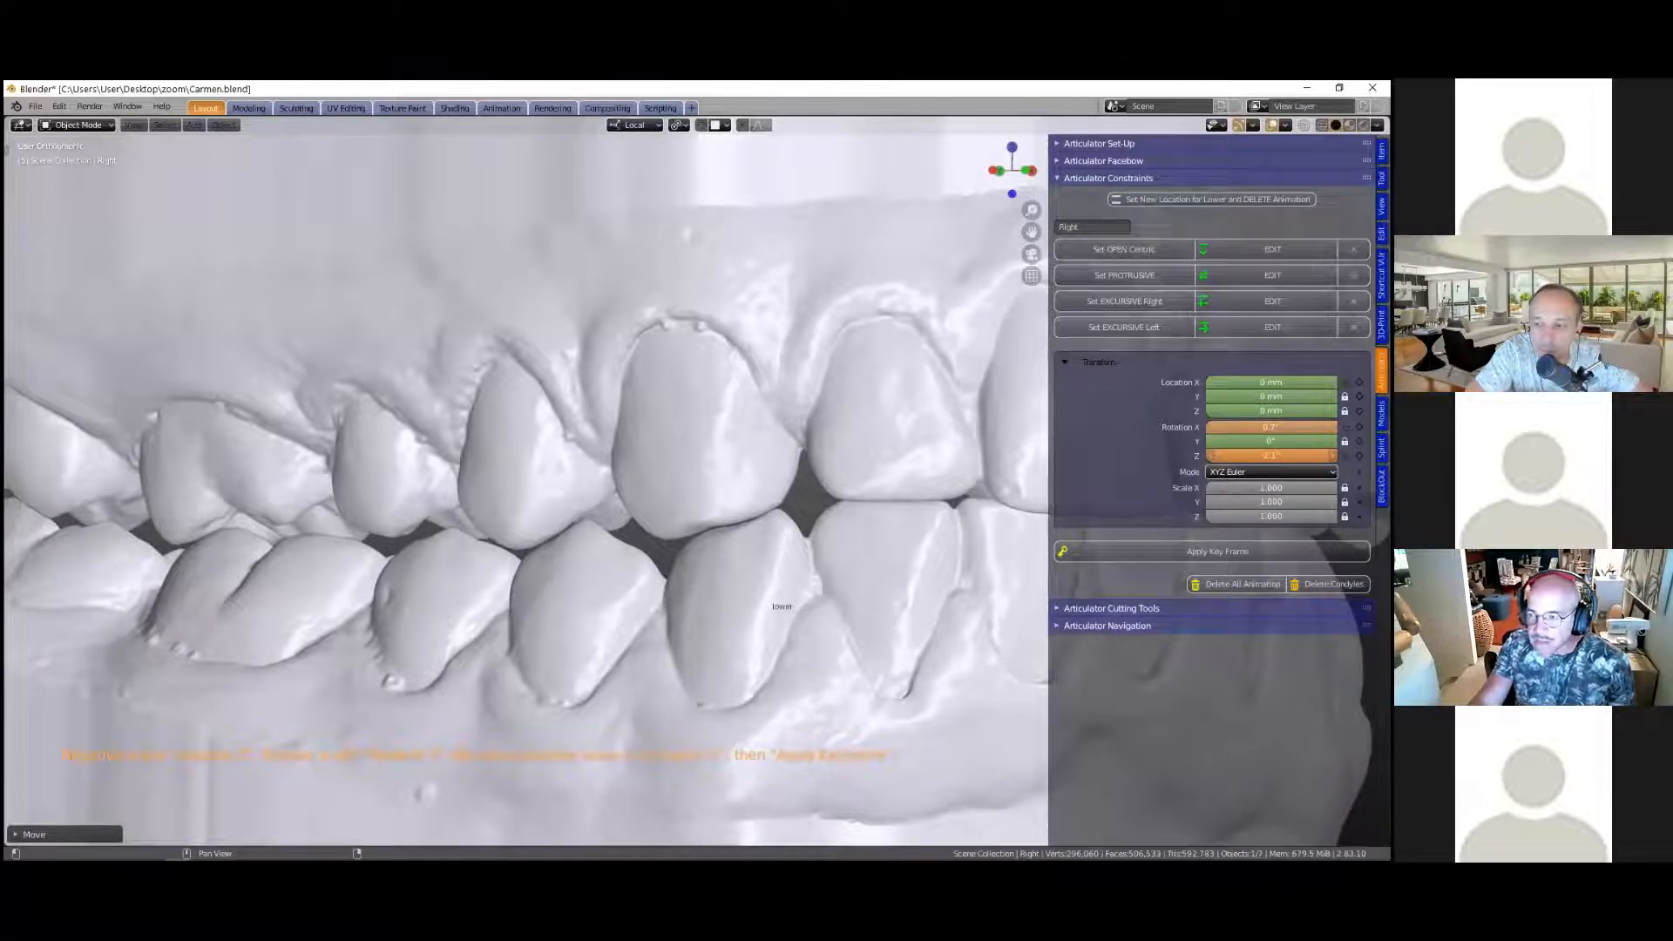
pyautogui.moveTo(1241, 456); pyautogui.dragTo(1243, 456)
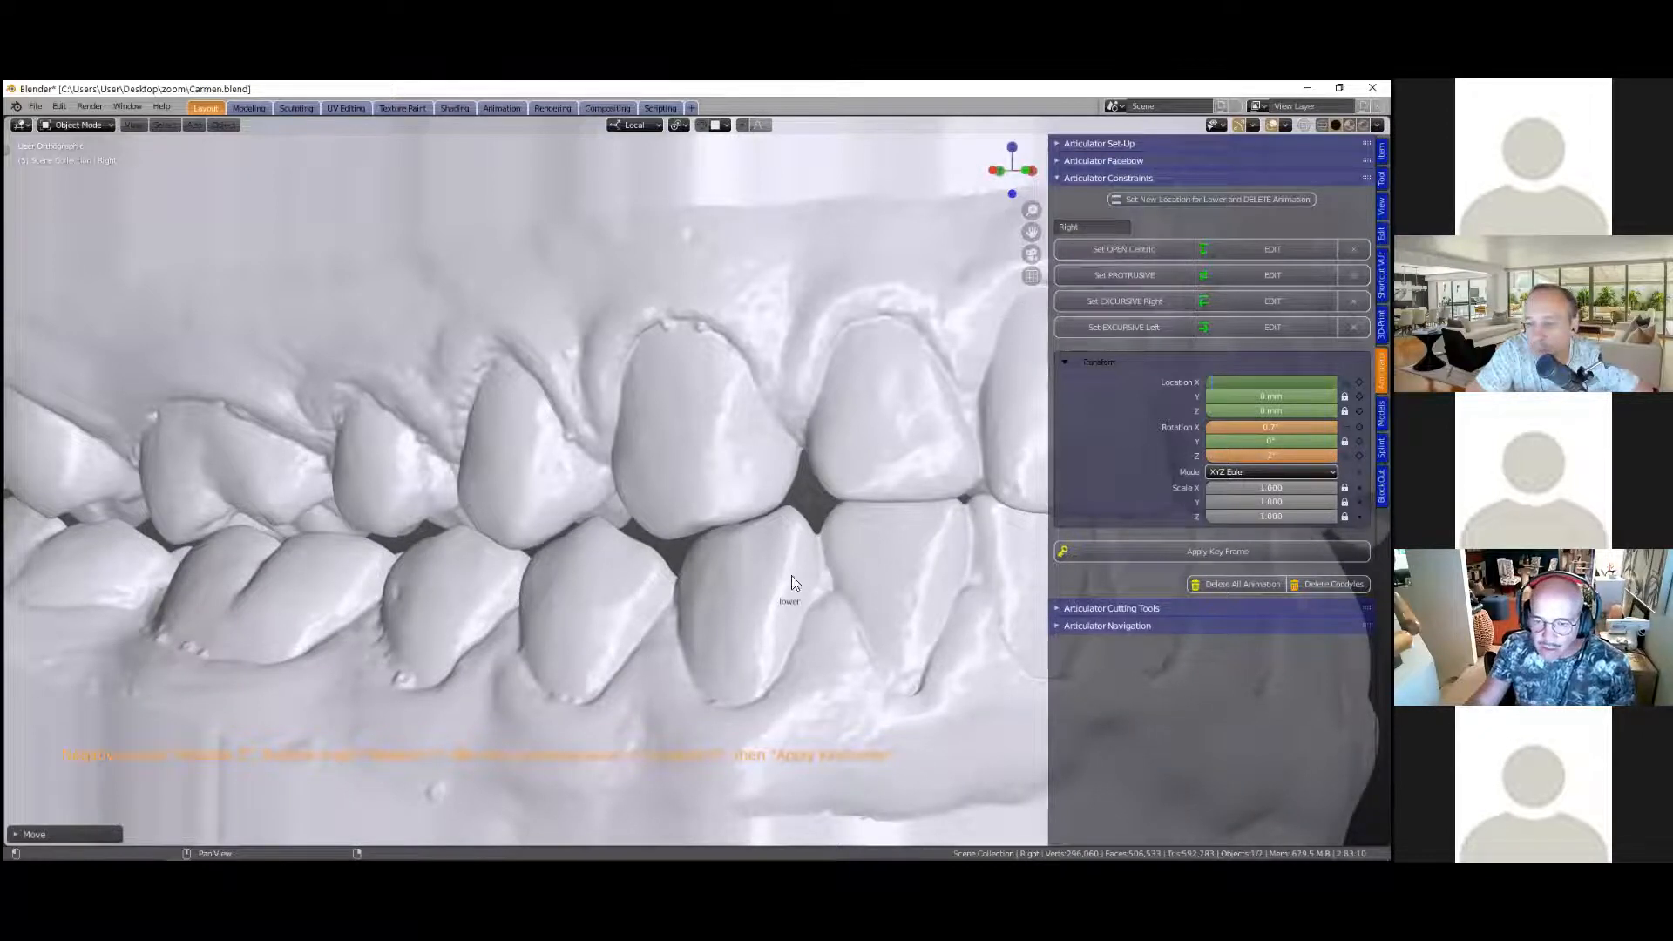
pyautogui.write('-1')
pyautogui.press('Return')
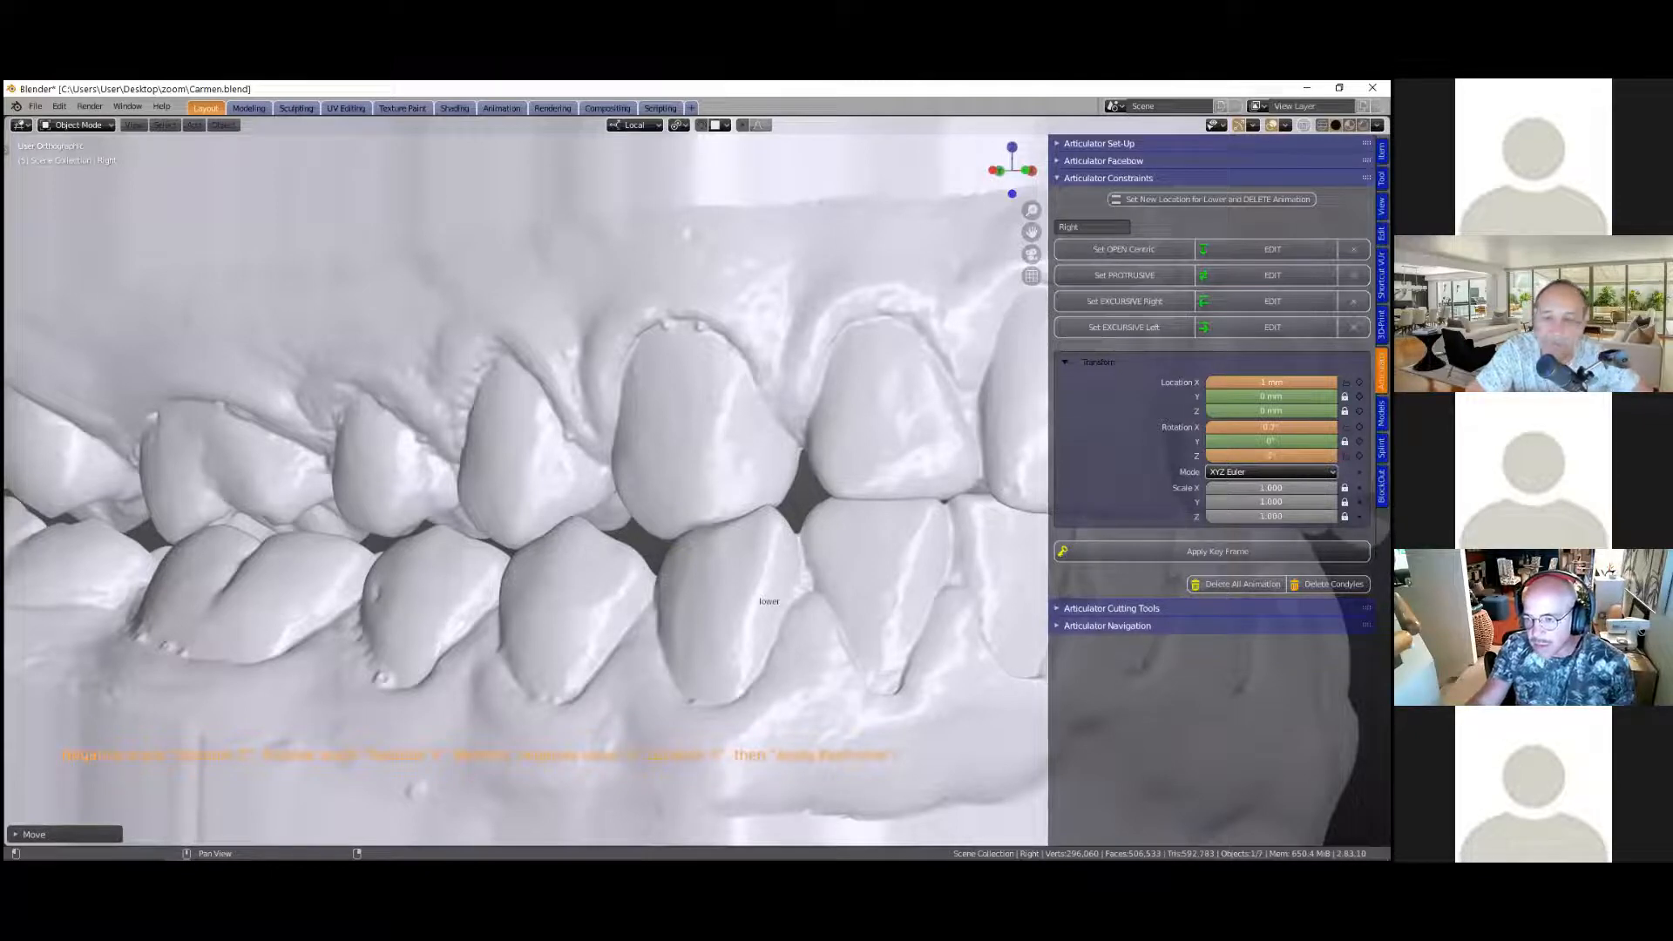
# Step: Set up the left excursion with an X location of 1 mm, a Z rotation of about 1.4° and a slight positive X rotation
pyautogui.scroll(-2, 725, 510)
pyautogui.moveTo(975, 419); pyautogui.dragTo(975, 419, button='middle')
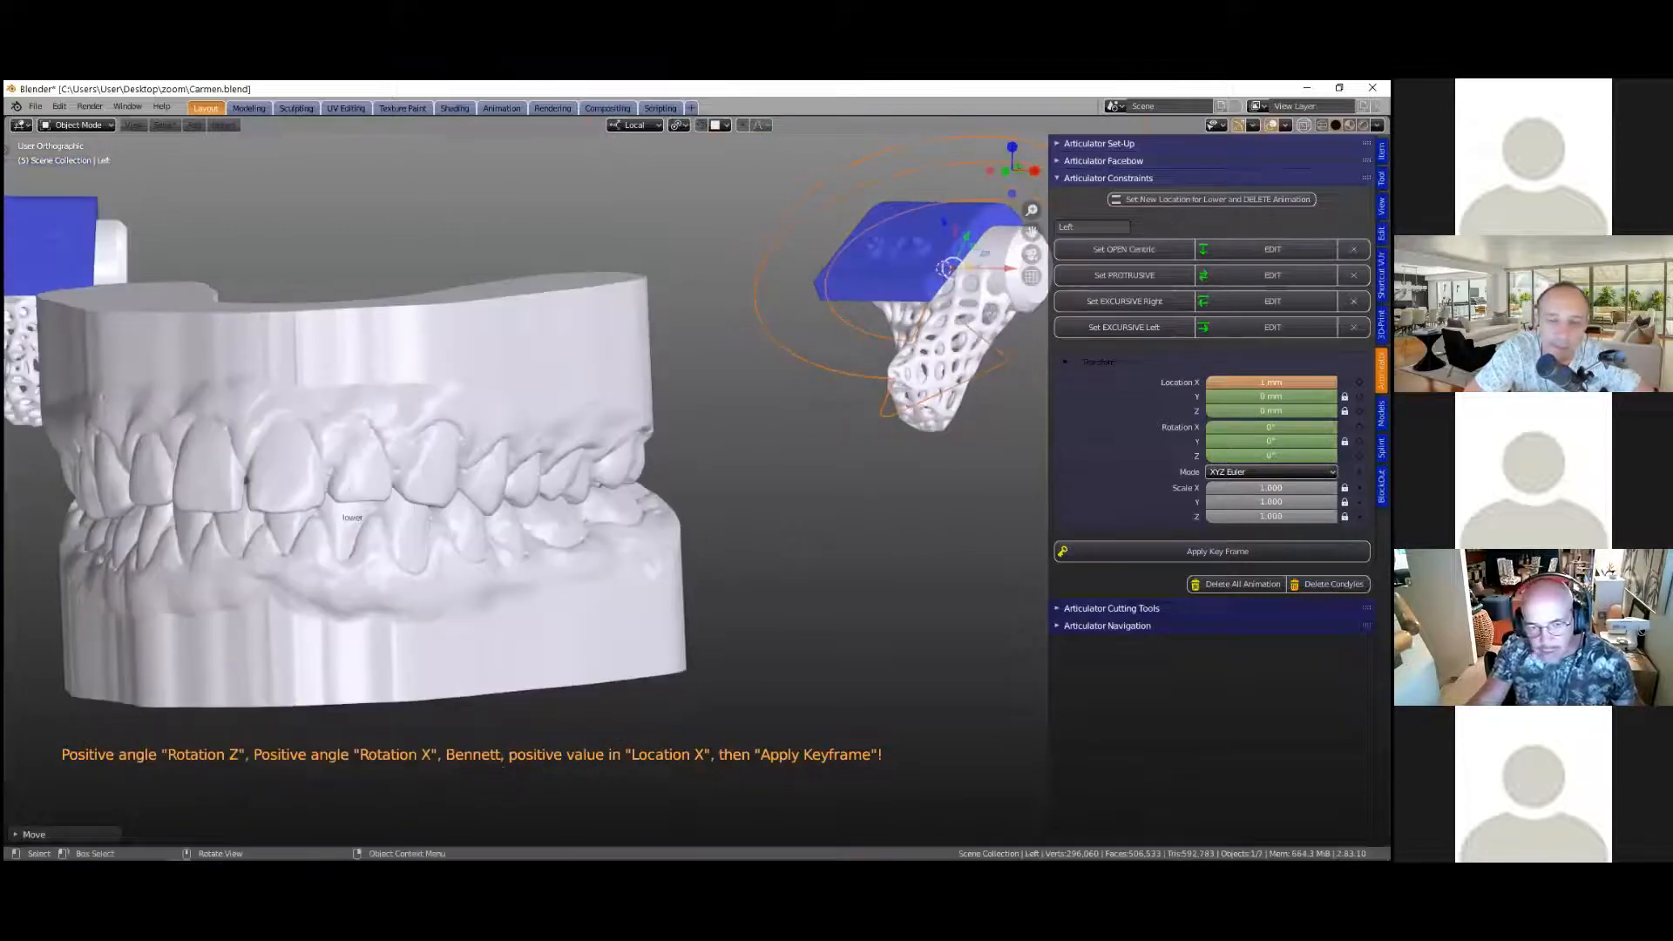
pyautogui.scroll(2, 684, 497)
pyautogui.keyDown('shift'); pyautogui.moveTo(684, 497); pyautogui.dragTo(896, 497, button='middle'); pyautogui.keyUp('shift')
pyautogui.moveTo(1271, 456); pyautogui.dragTo(1288, 427)
pyautogui.moveTo(847, 479); pyautogui.dragTo(824, 490, button='middle')
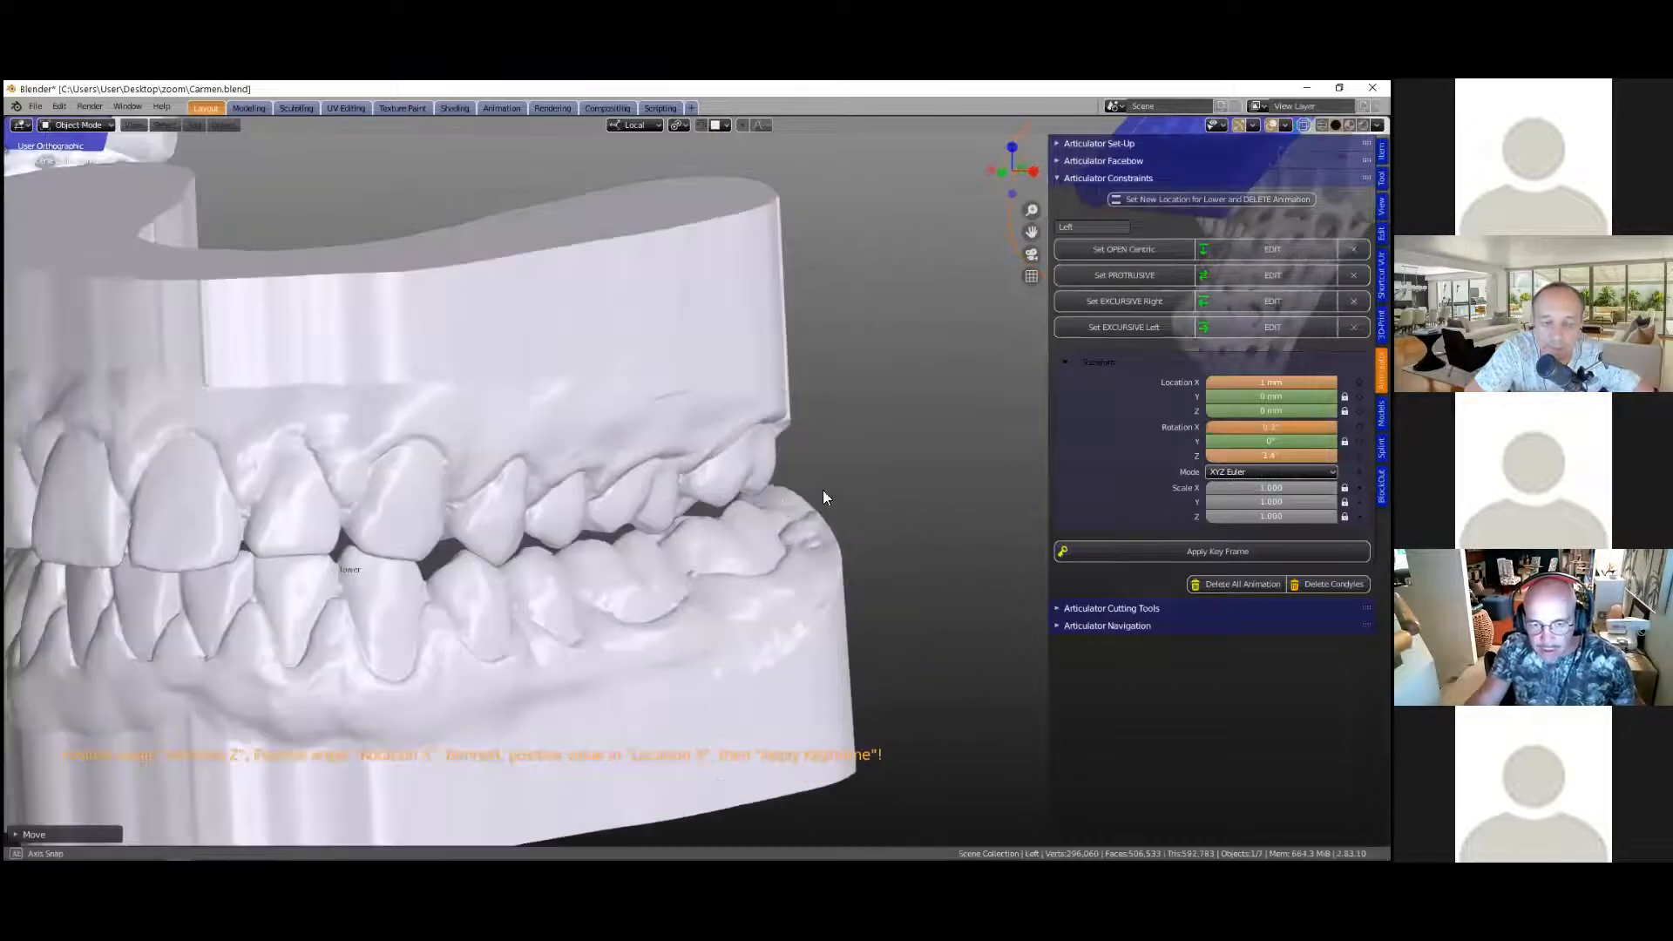
# Step: Refine the left excursion's X rotation to 1° at the left canine contact and apply the key frame
pyautogui.moveTo(730, 531); pyautogui.dragTo(1008, 462, button='middle')
pyautogui.scroll(4, 698, 480)
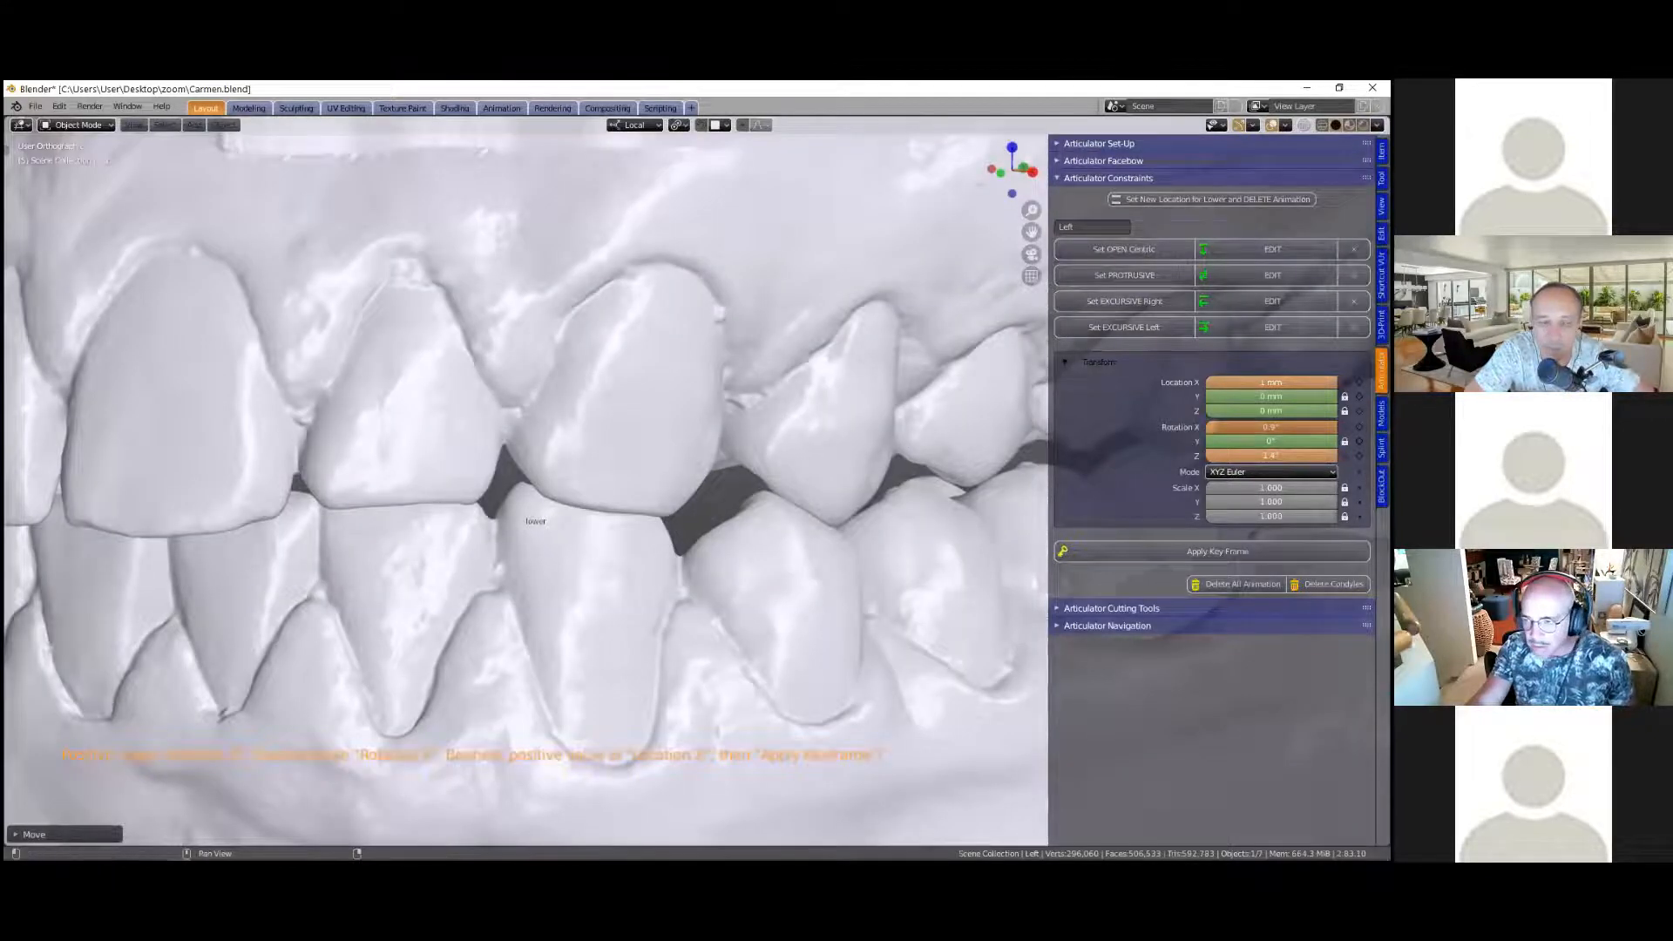
pyautogui.moveTo(1271, 427); pyautogui.dragTo(1264, 427)
pyautogui.click(1332, 427)
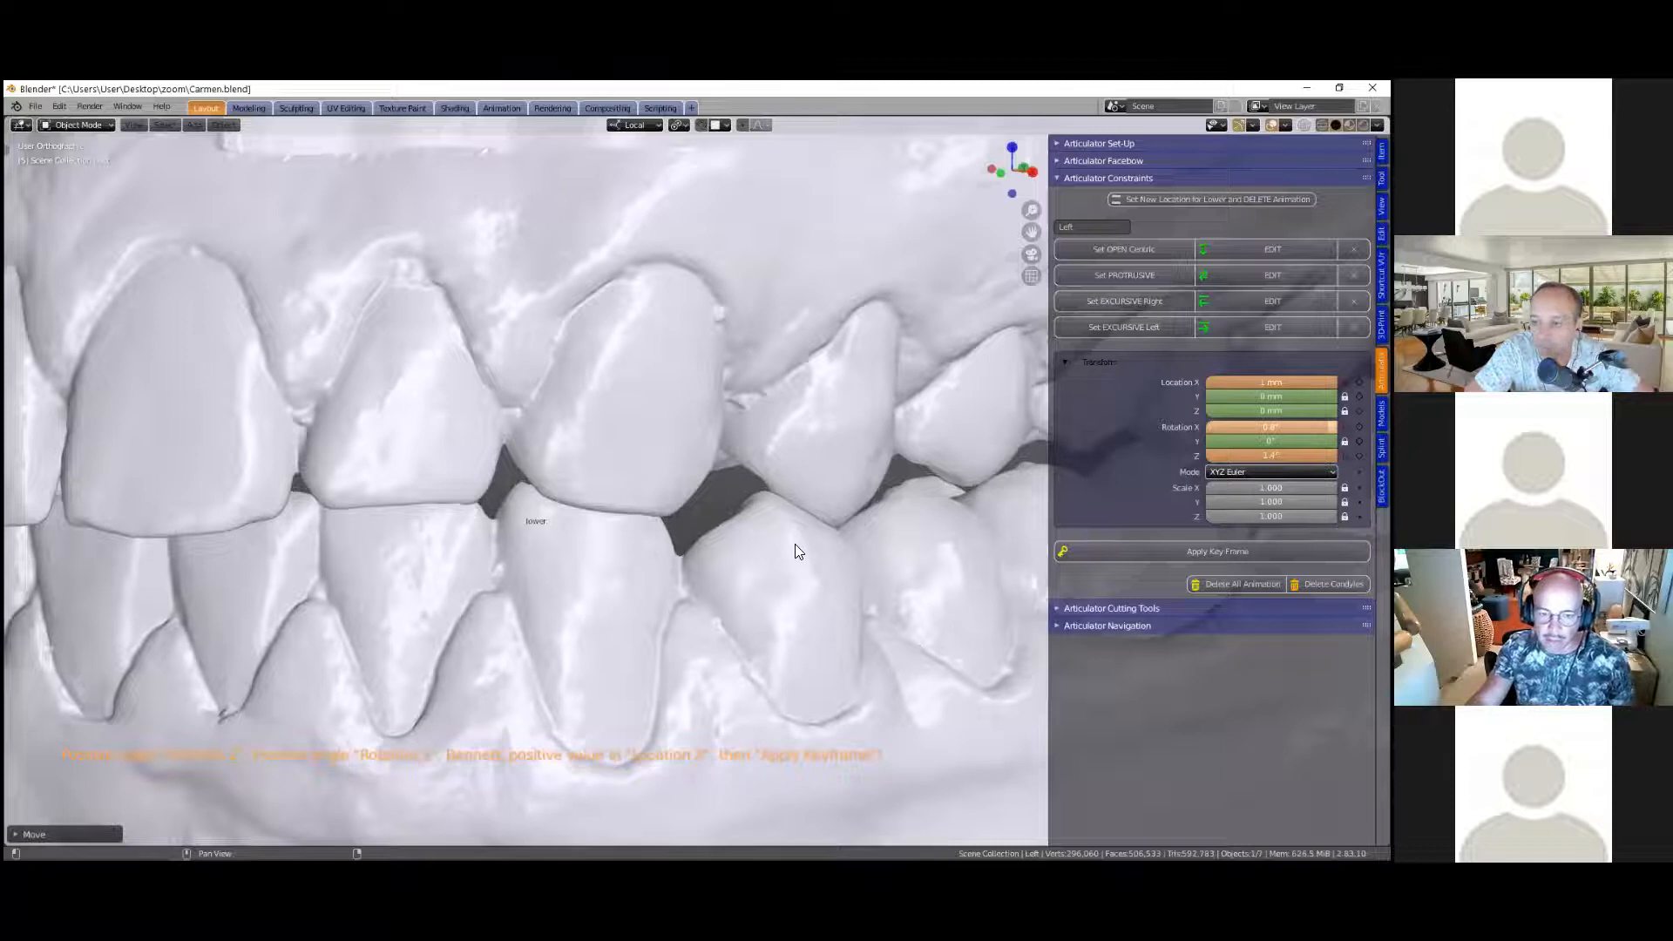
pyautogui.click(1331, 427)
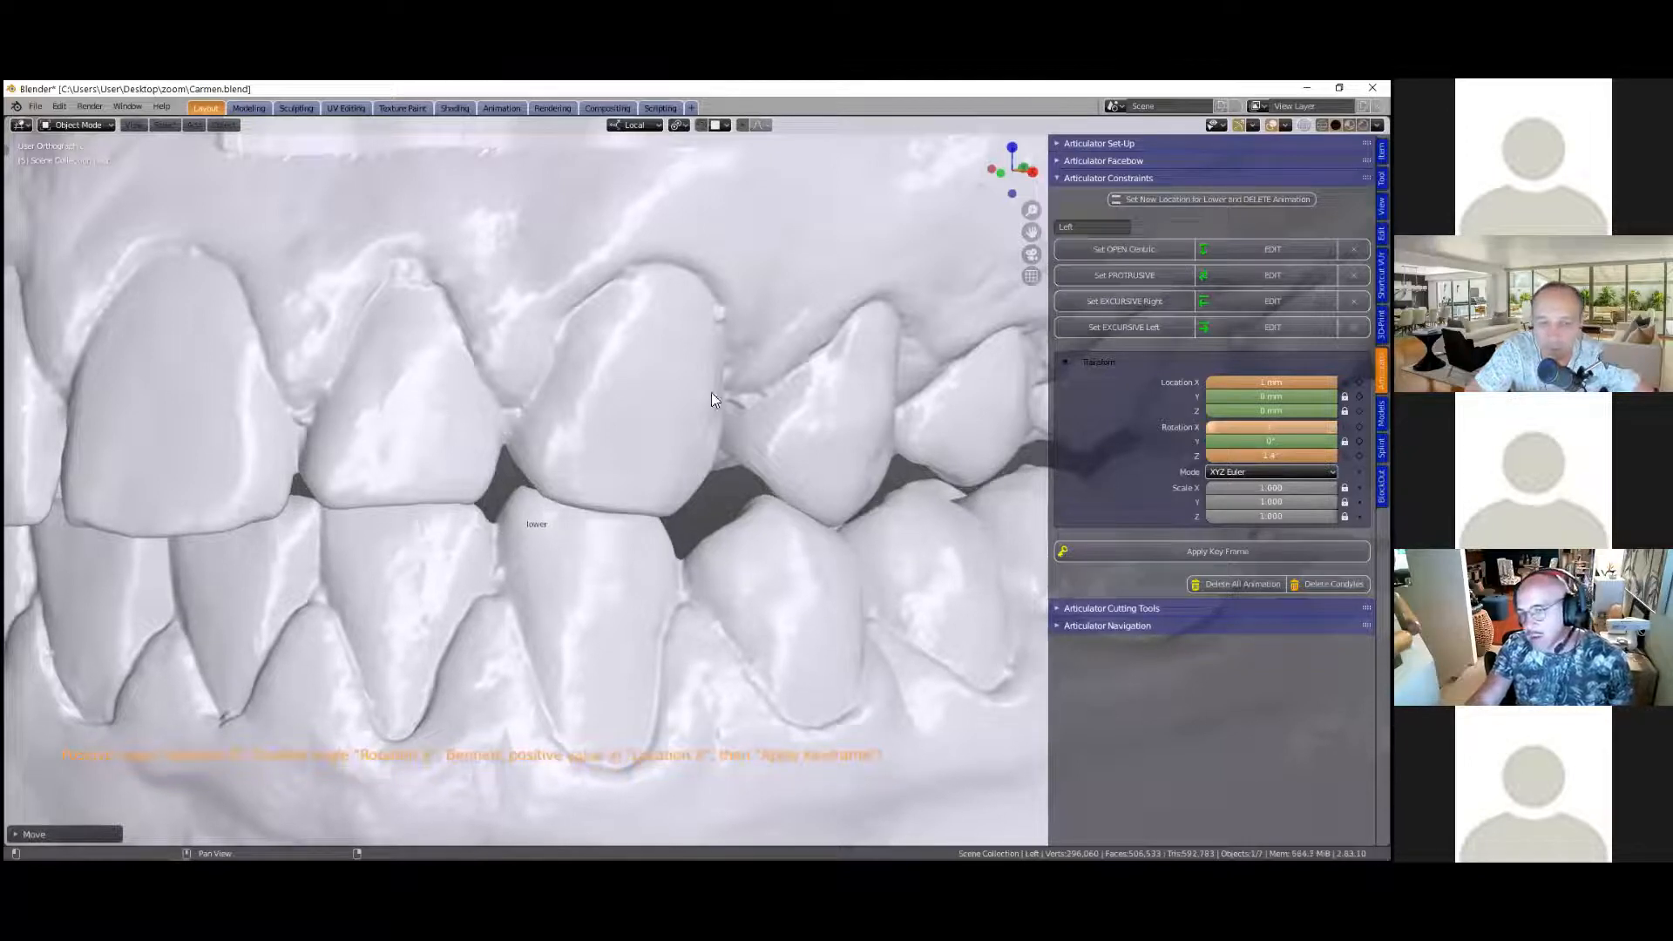
pyautogui.scroll(-2, 820, 432)
pyautogui.moveTo(819, 432); pyautogui.dragTo(825, 478, button='middle')
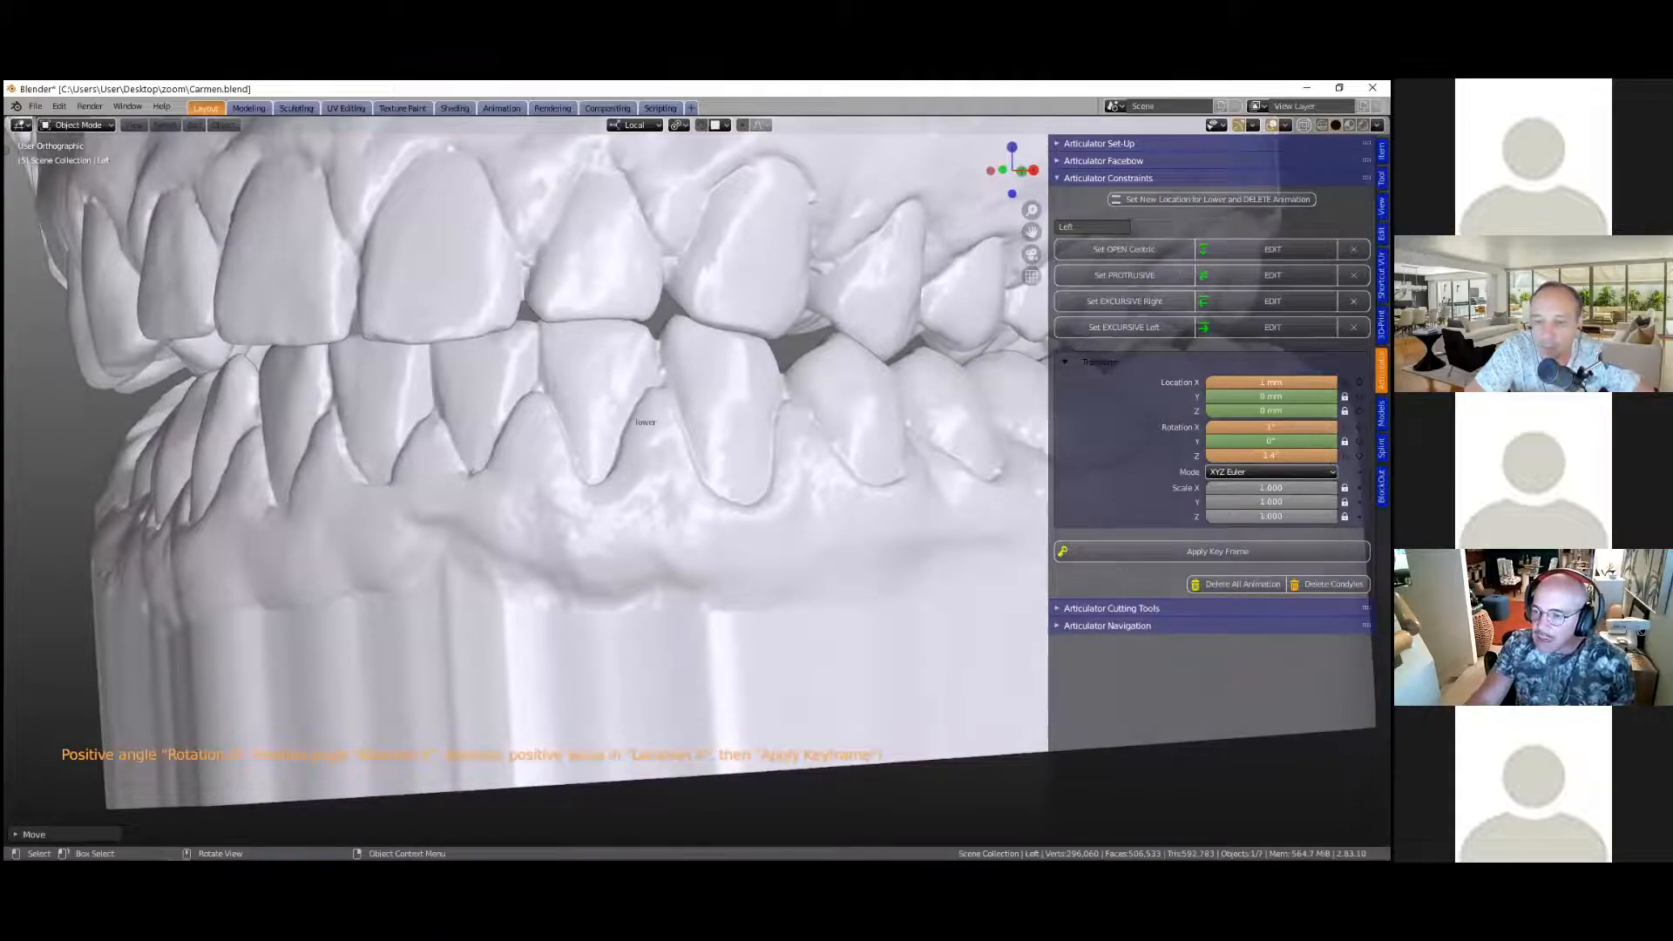
pyautogui.scroll(-2, 697, 481)
pyautogui.click(1212, 550)
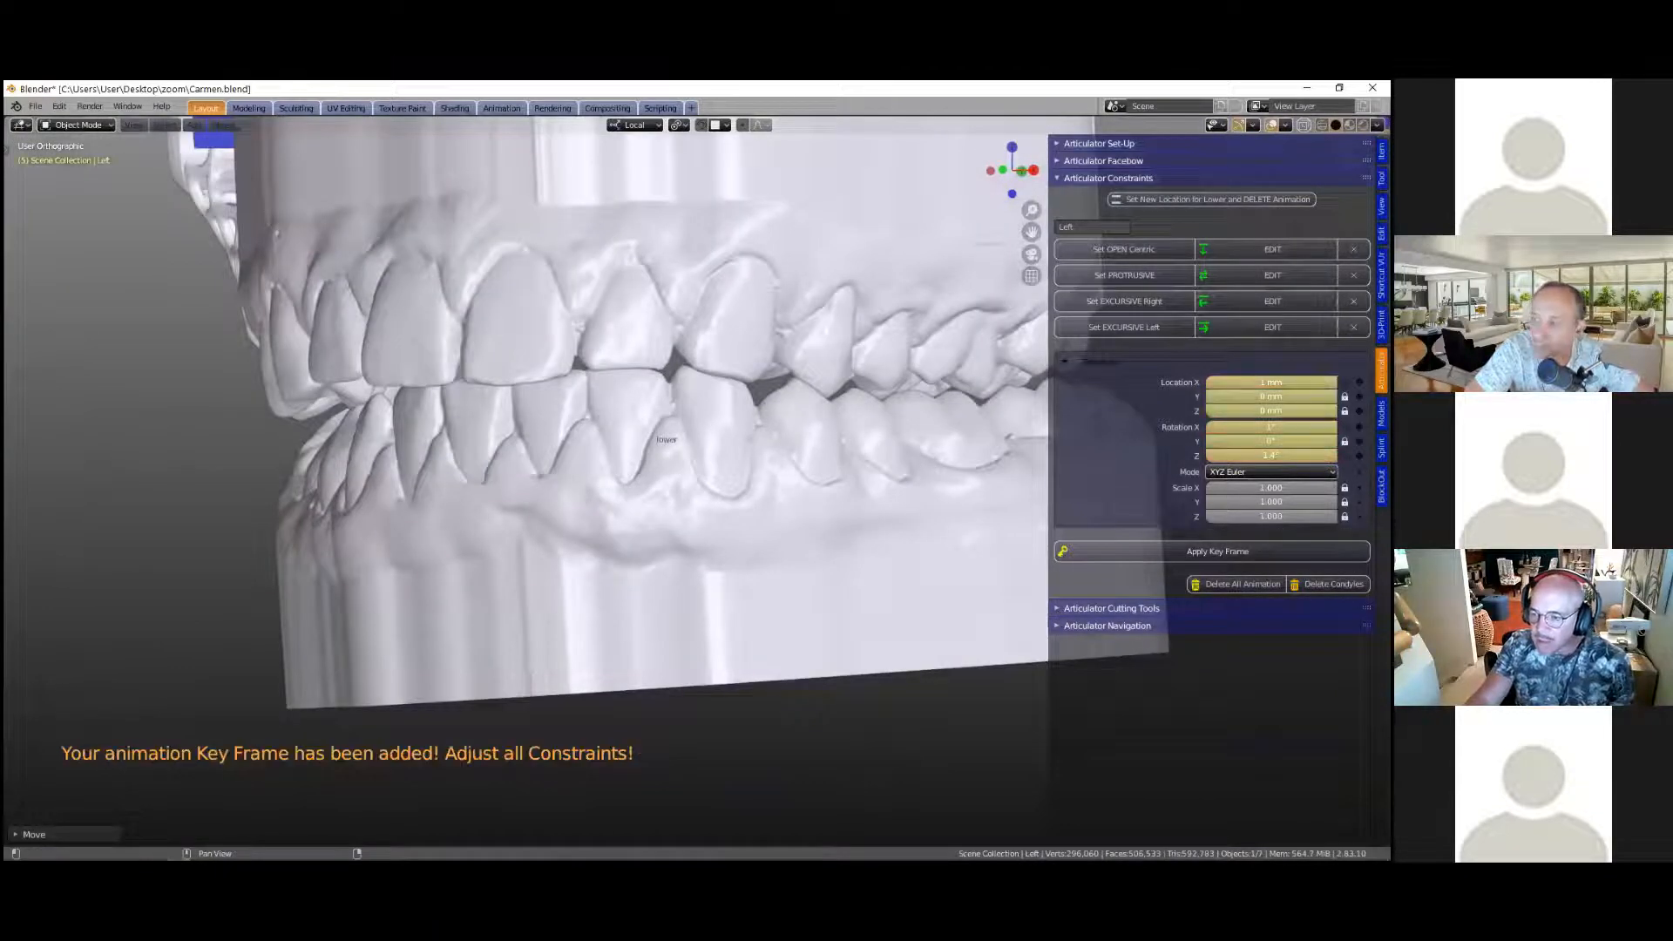
# Step: Play the protrusive movement and watch the models and condyles from the front
pyautogui.click(1107, 626)
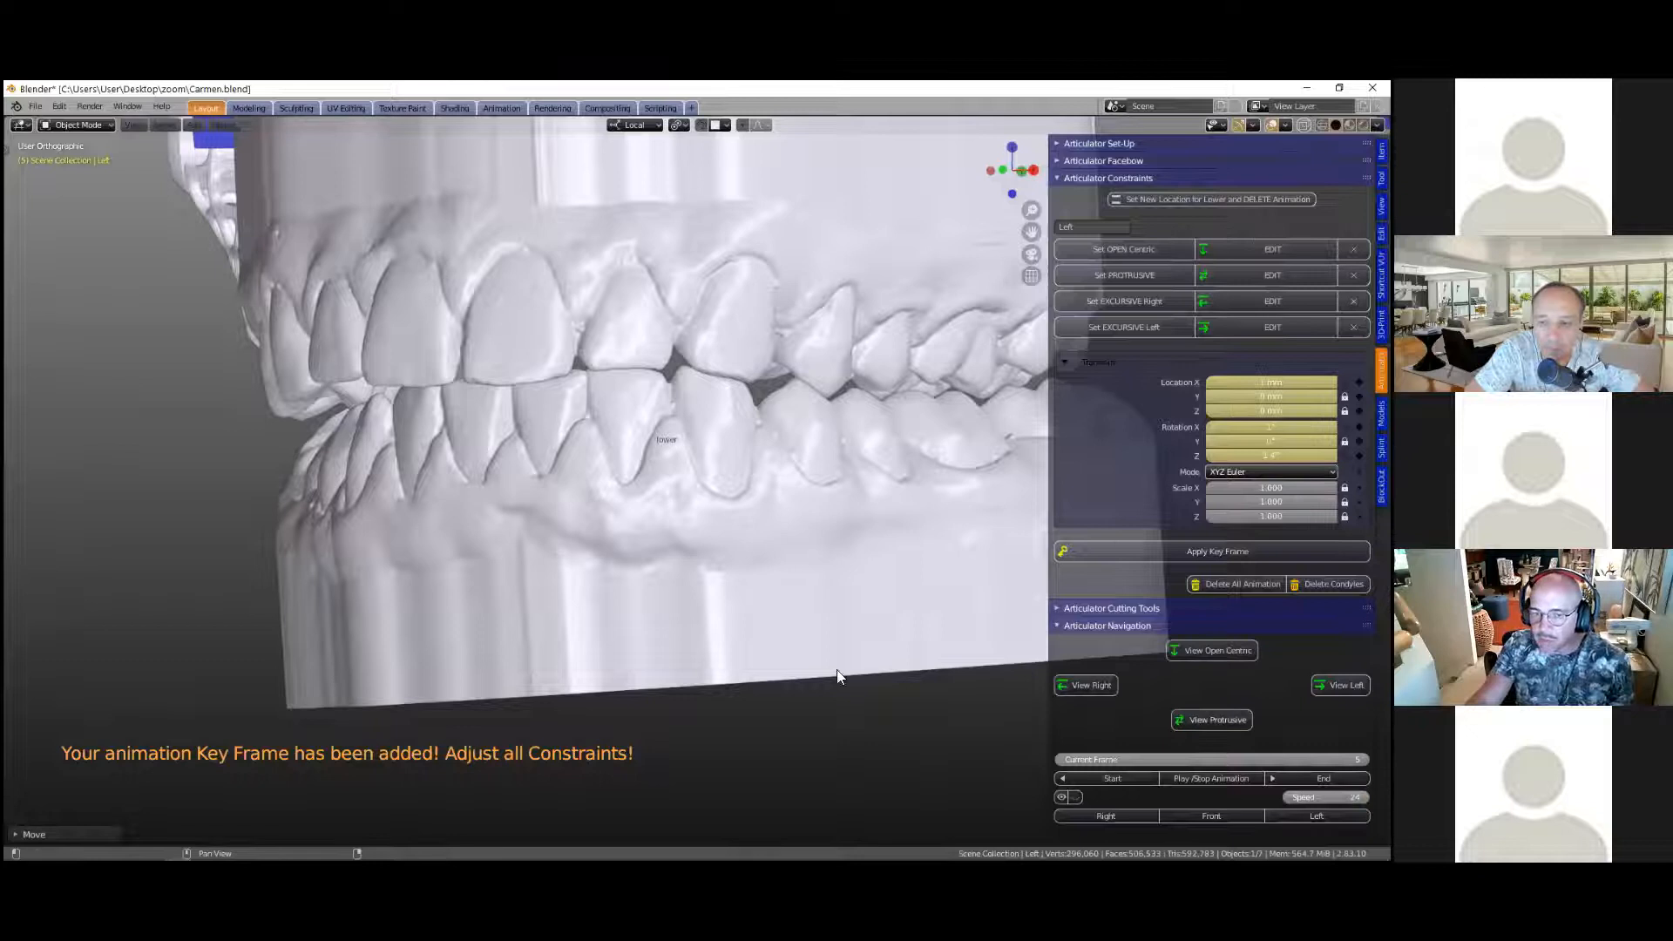
pyautogui.click(1211, 720)
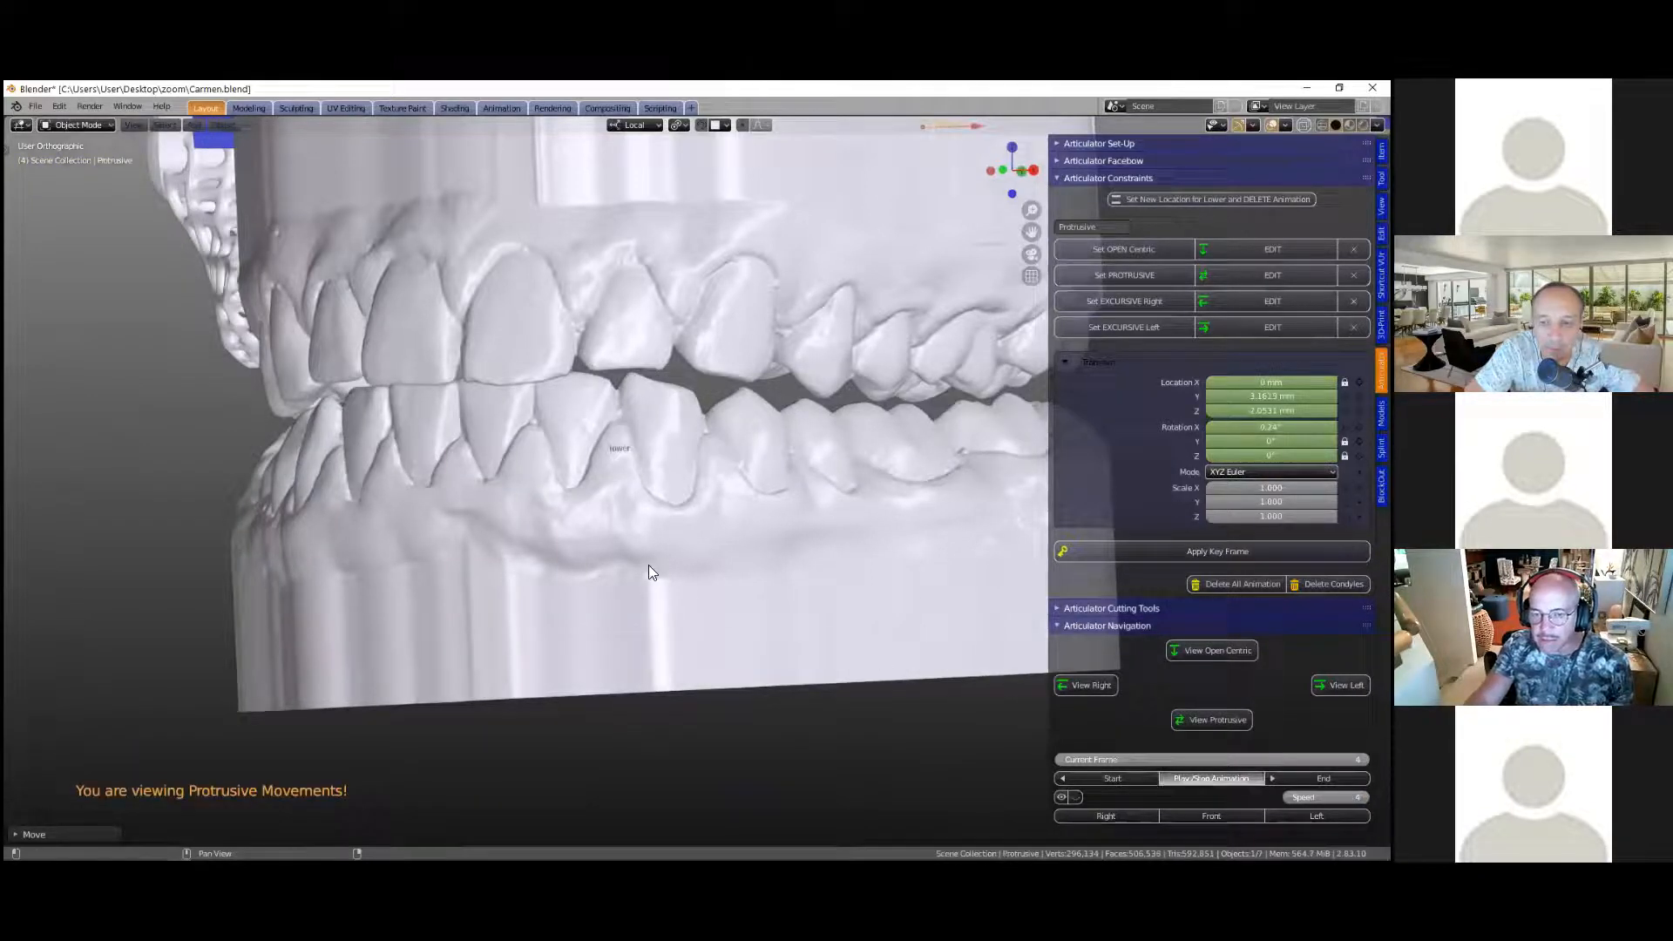
pyautogui.scroll(-5, 648, 573)
pyautogui.keyDown('shift'); pyautogui.moveTo(806, 567); pyautogui.dragTo(560, 641, button='middle'); pyautogui.keyUp('shift')
pyautogui.scroll(1, 527, 638)
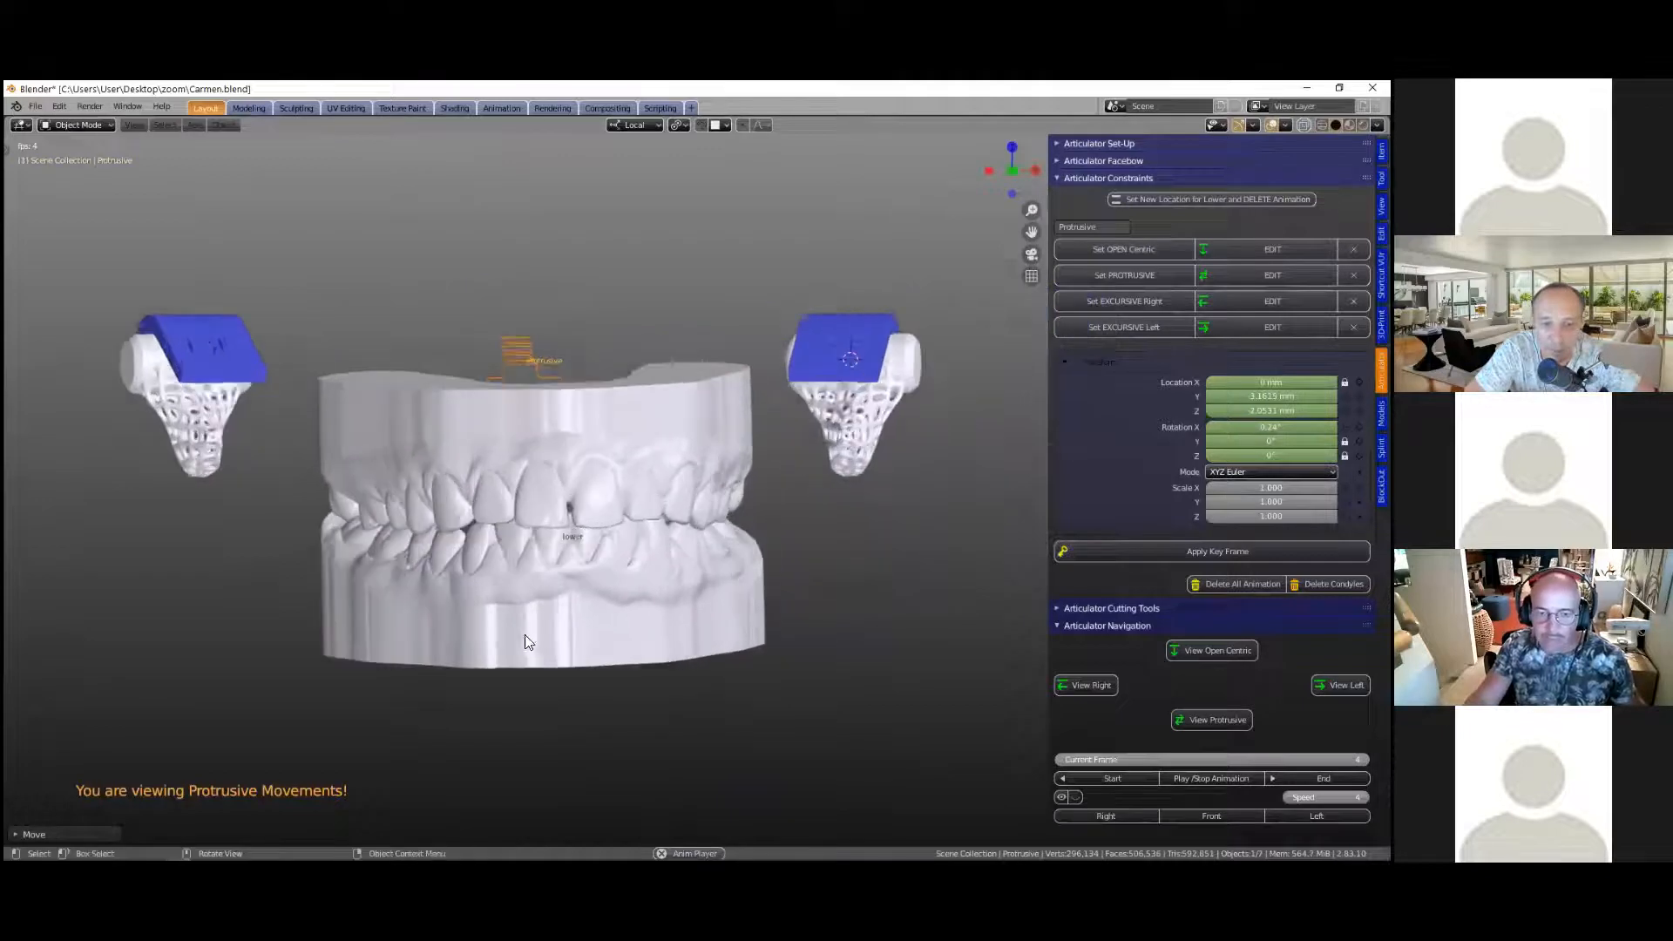
pyautogui.scroll(1, 527, 642)
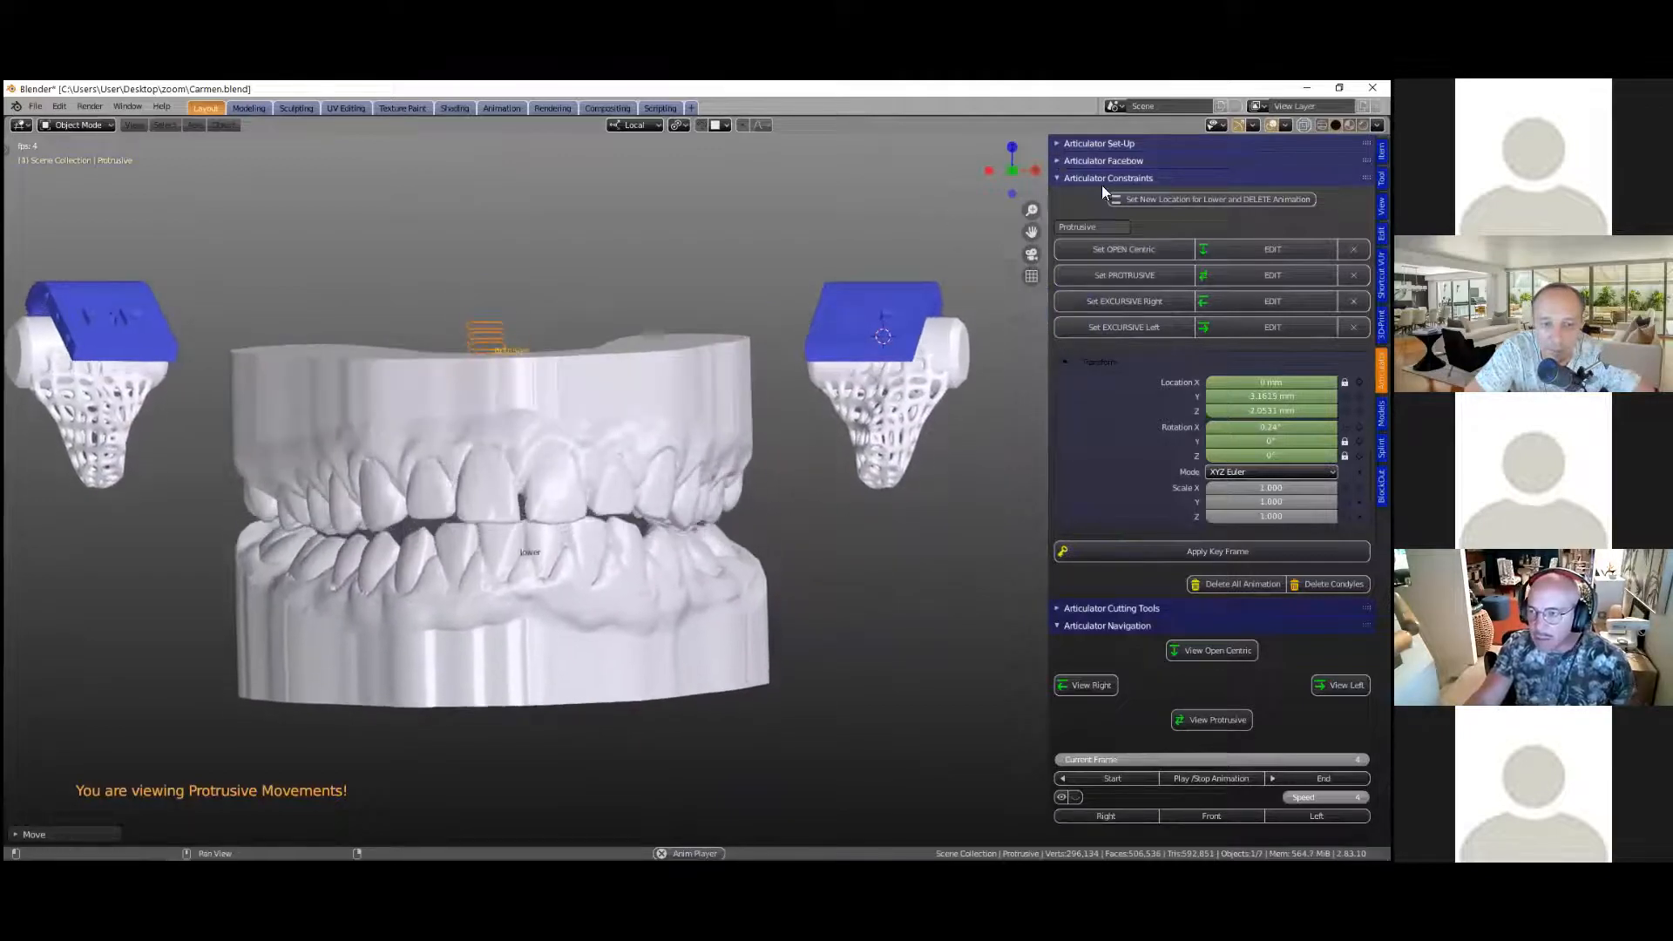
# Step: Show the face photos and play the right and left excursive movements over the patient's face
pyautogui.click(1104, 160)
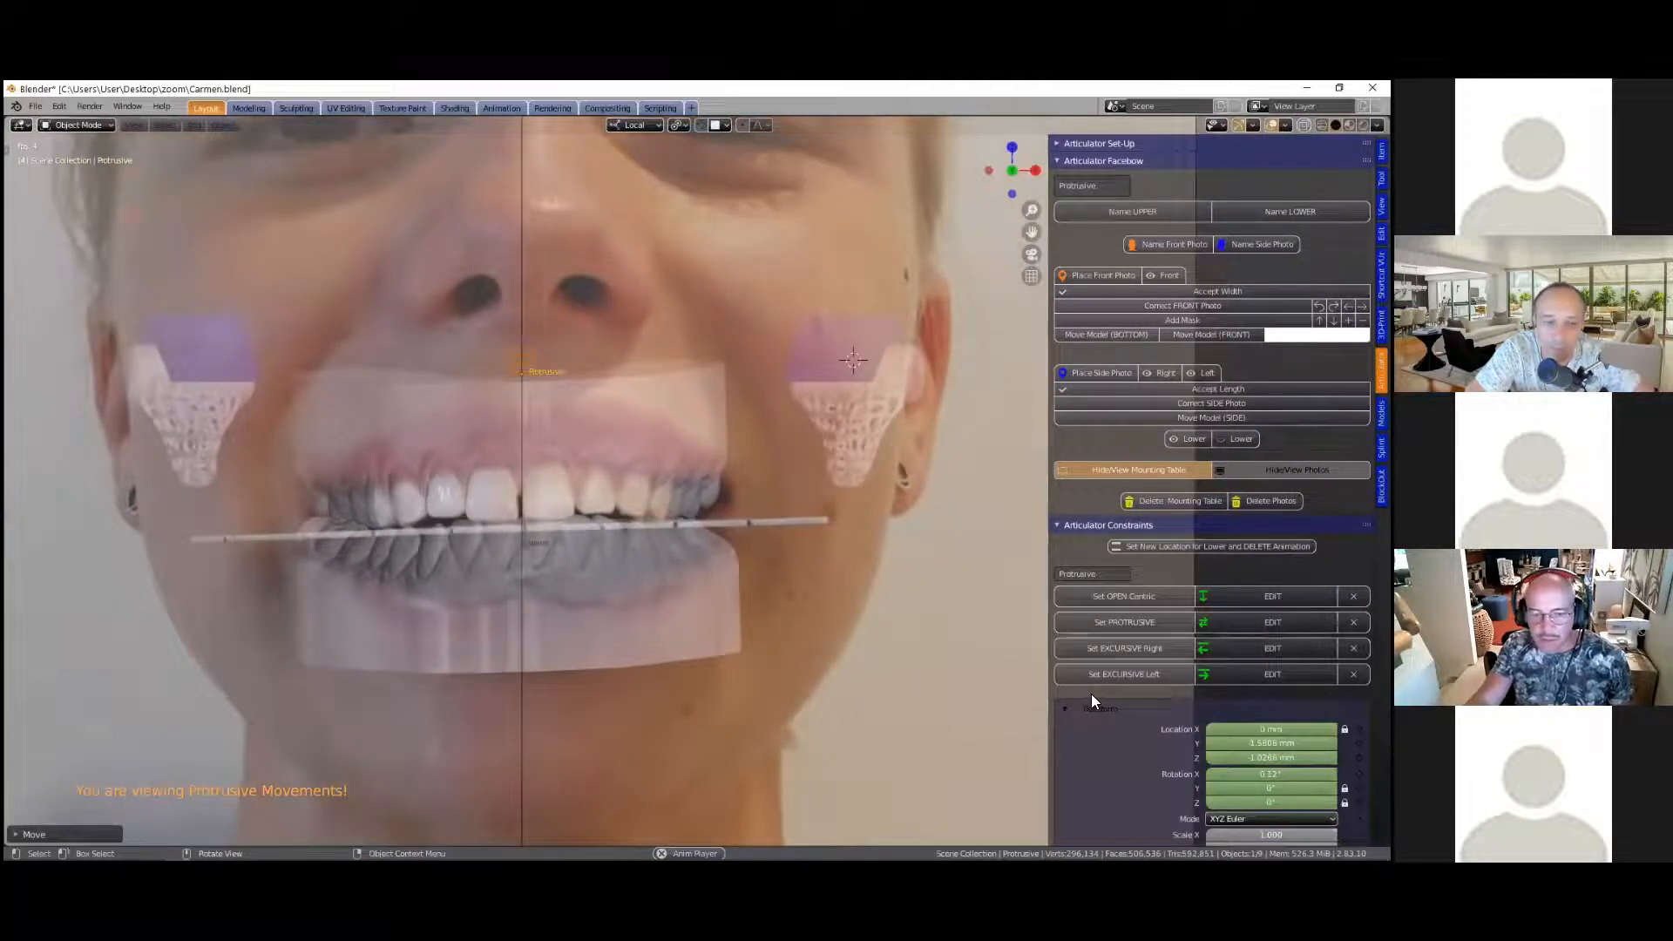
pyautogui.scroll(-8, 1078, 697)
pyautogui.click(1086, 703)
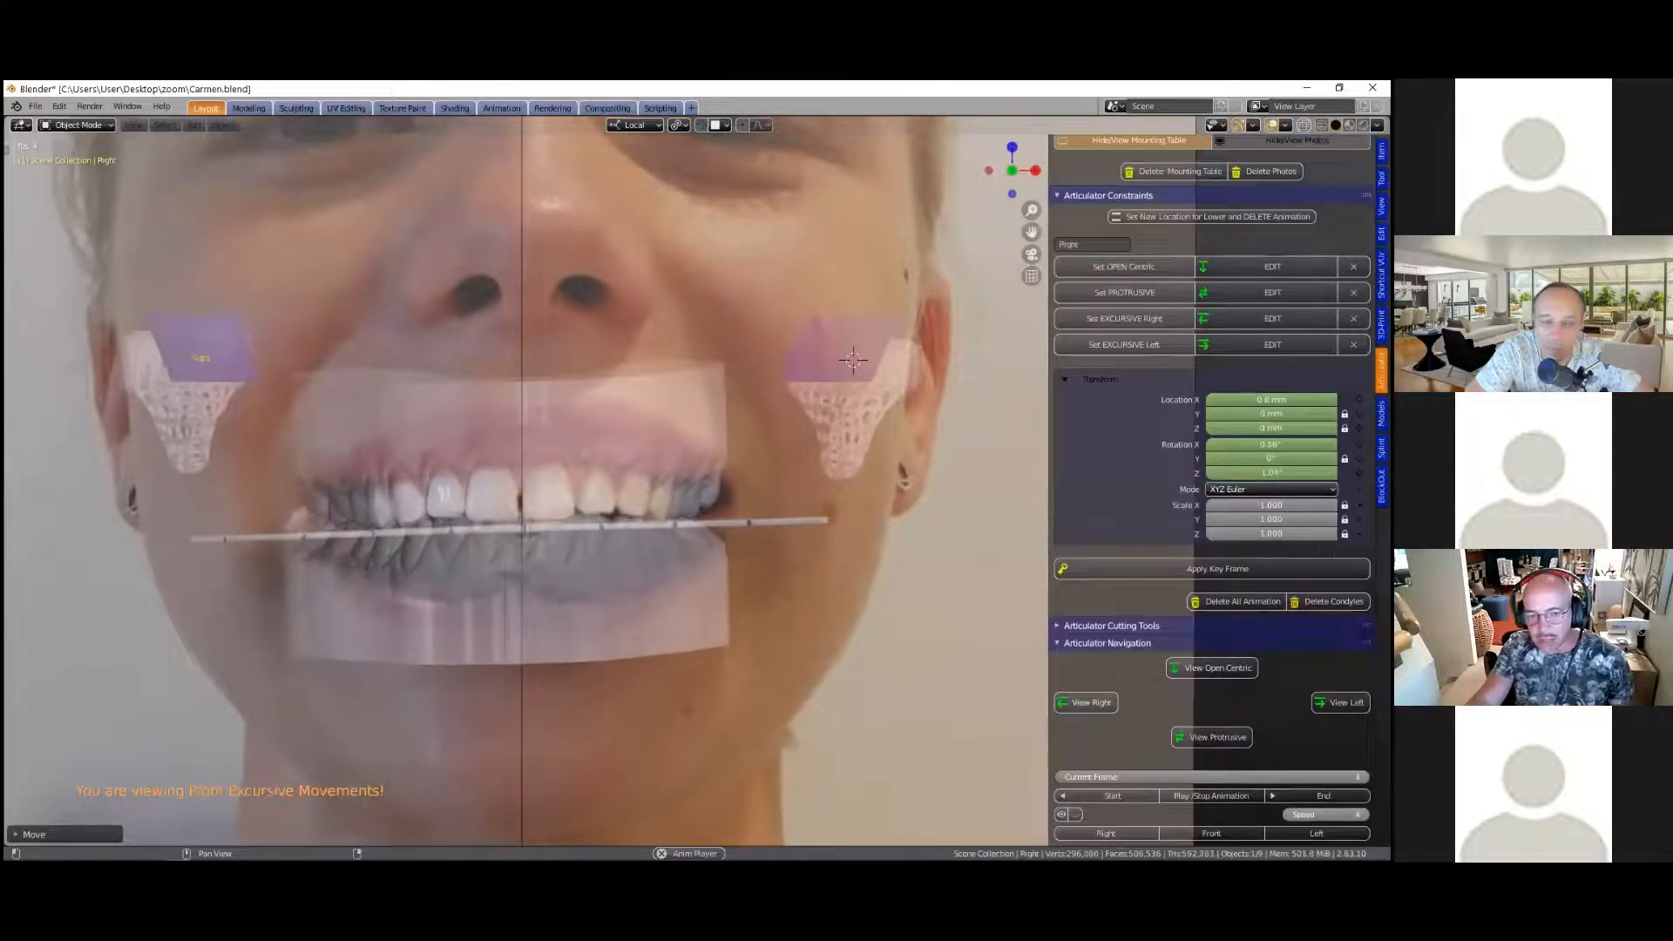
pyautogui.click(1340, 703)
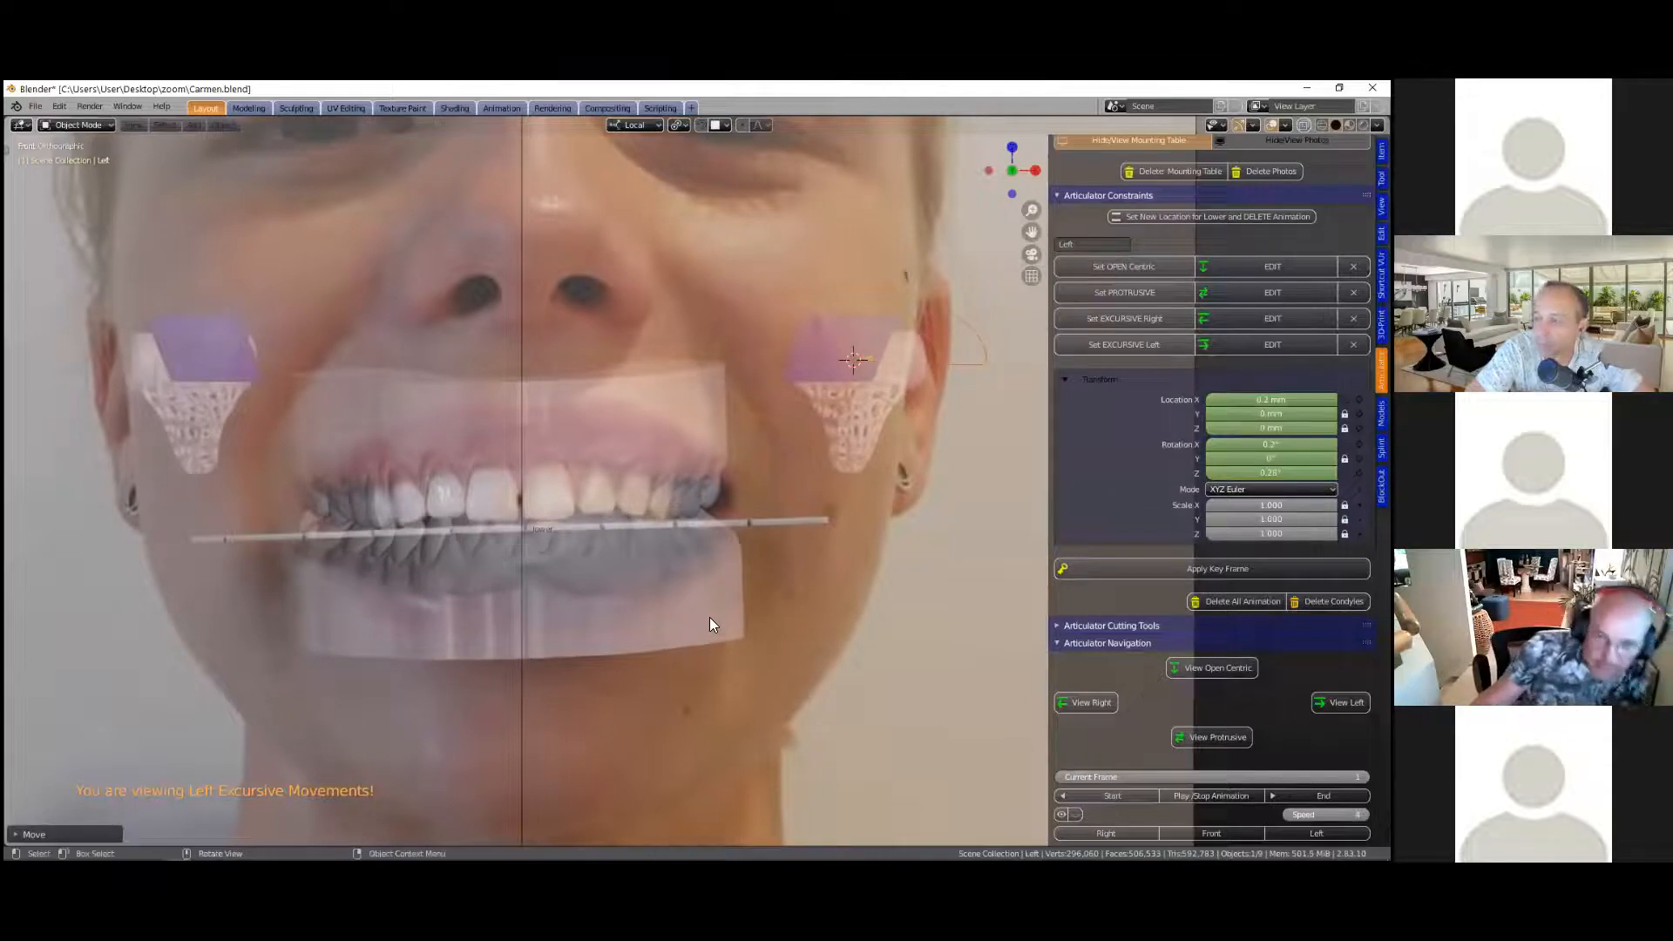
pyautogui.scroll(-1, 709, 617)
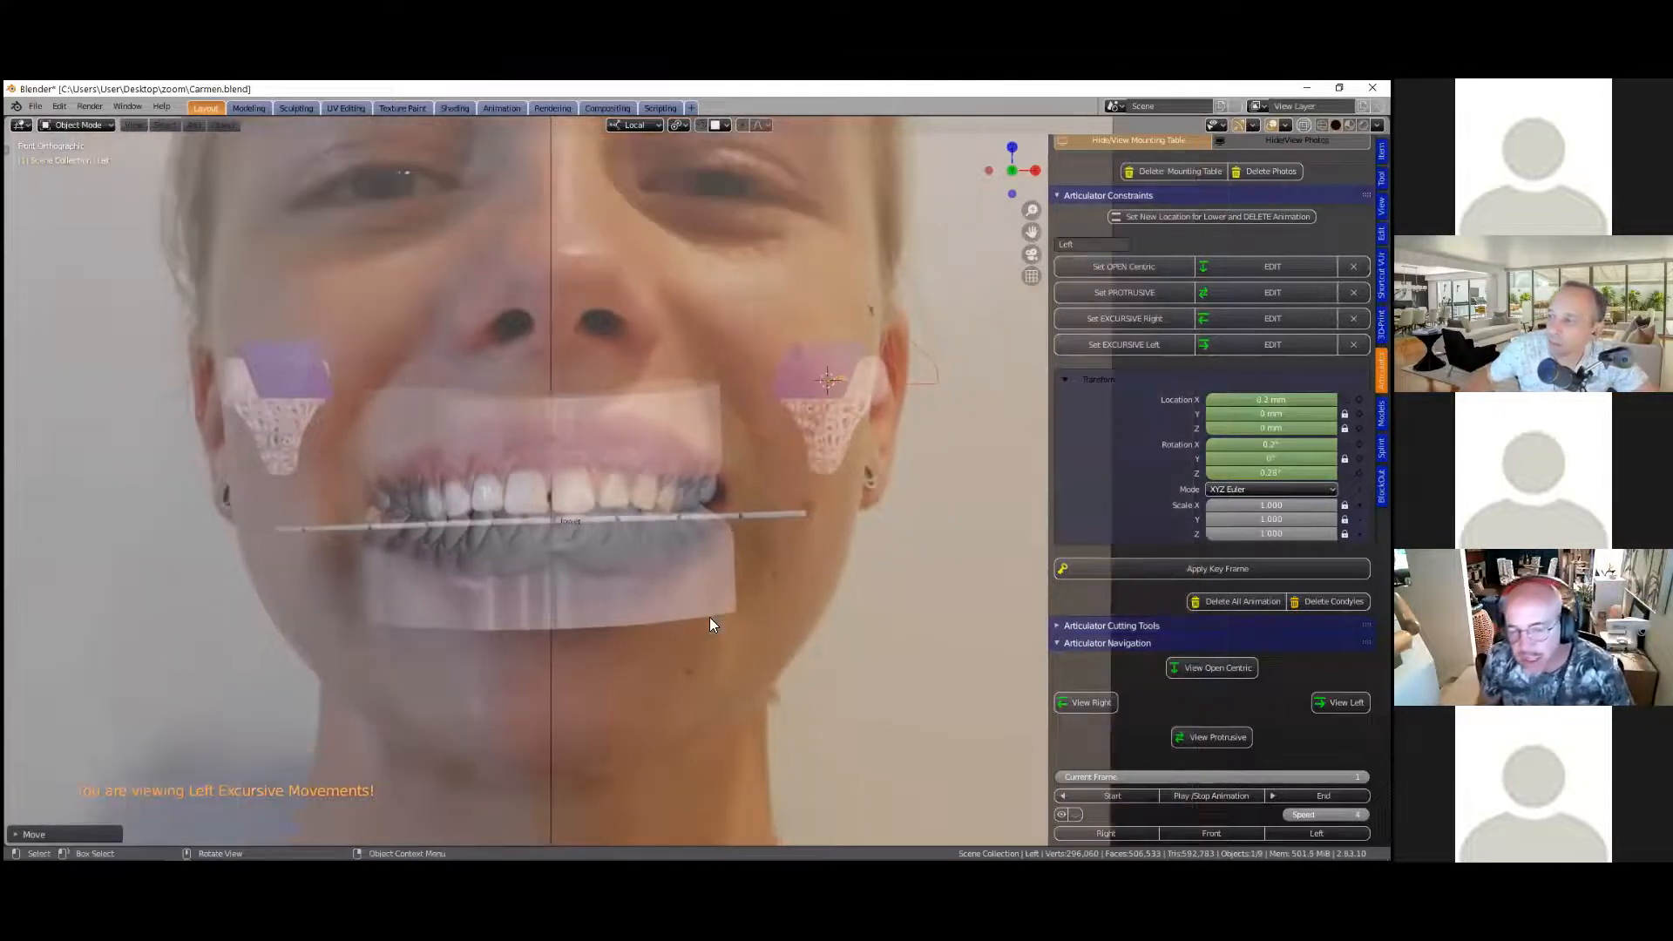
pyautogui.scroll(-1, 710, 617)
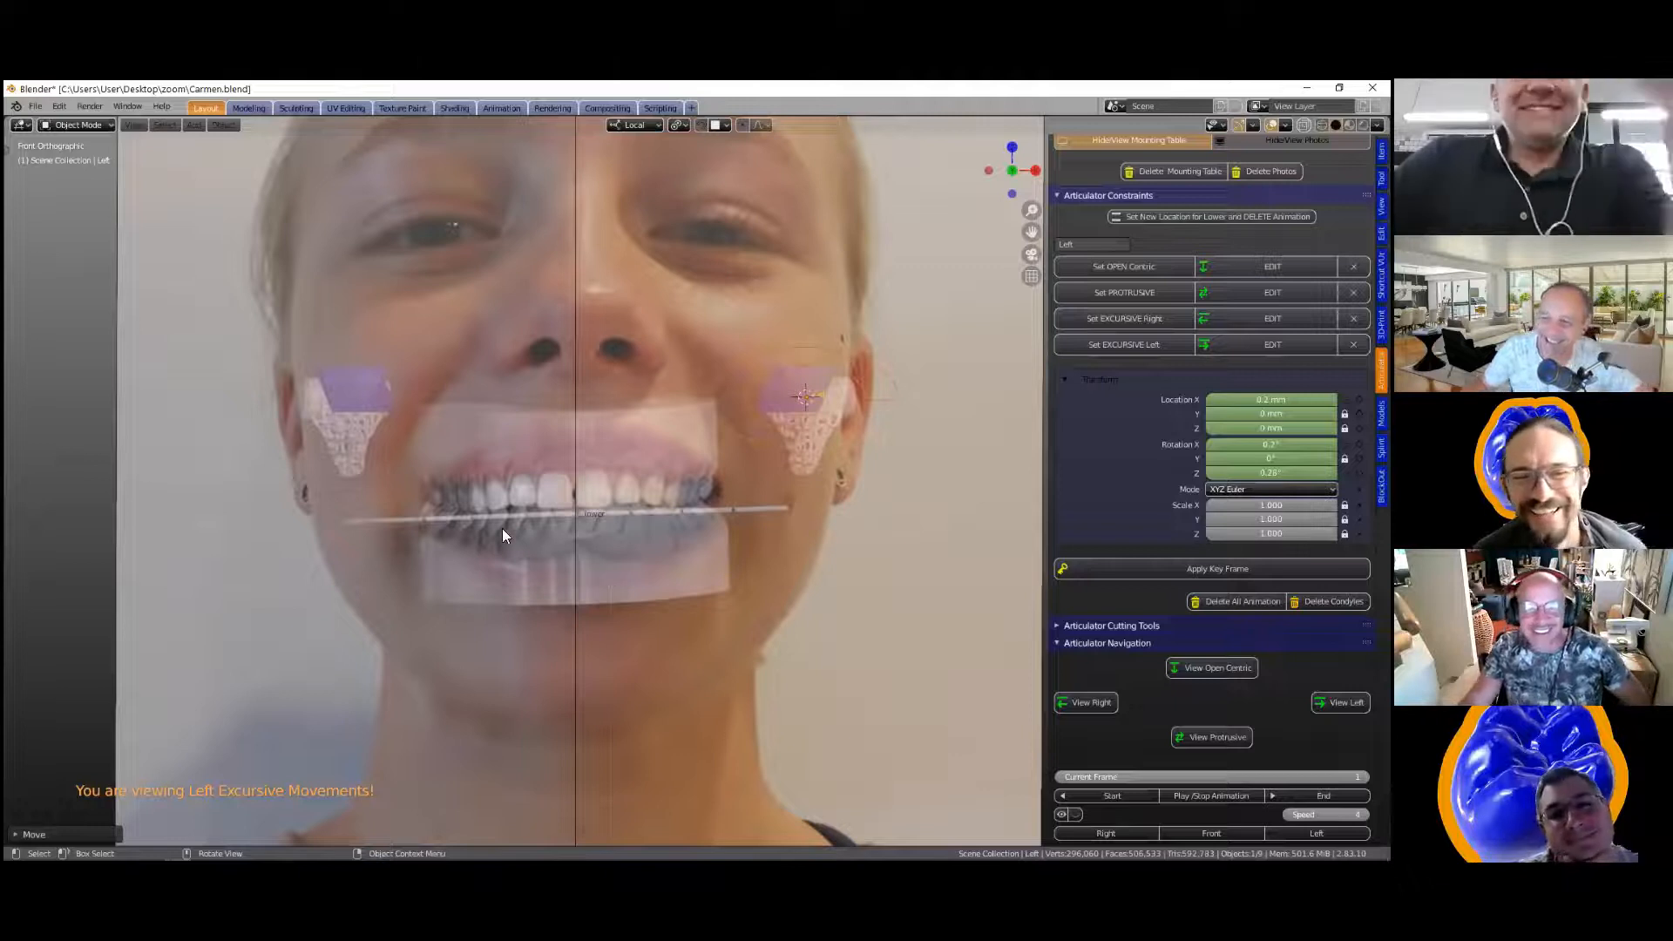
pyautogui.scroll(-3, 617, 539)
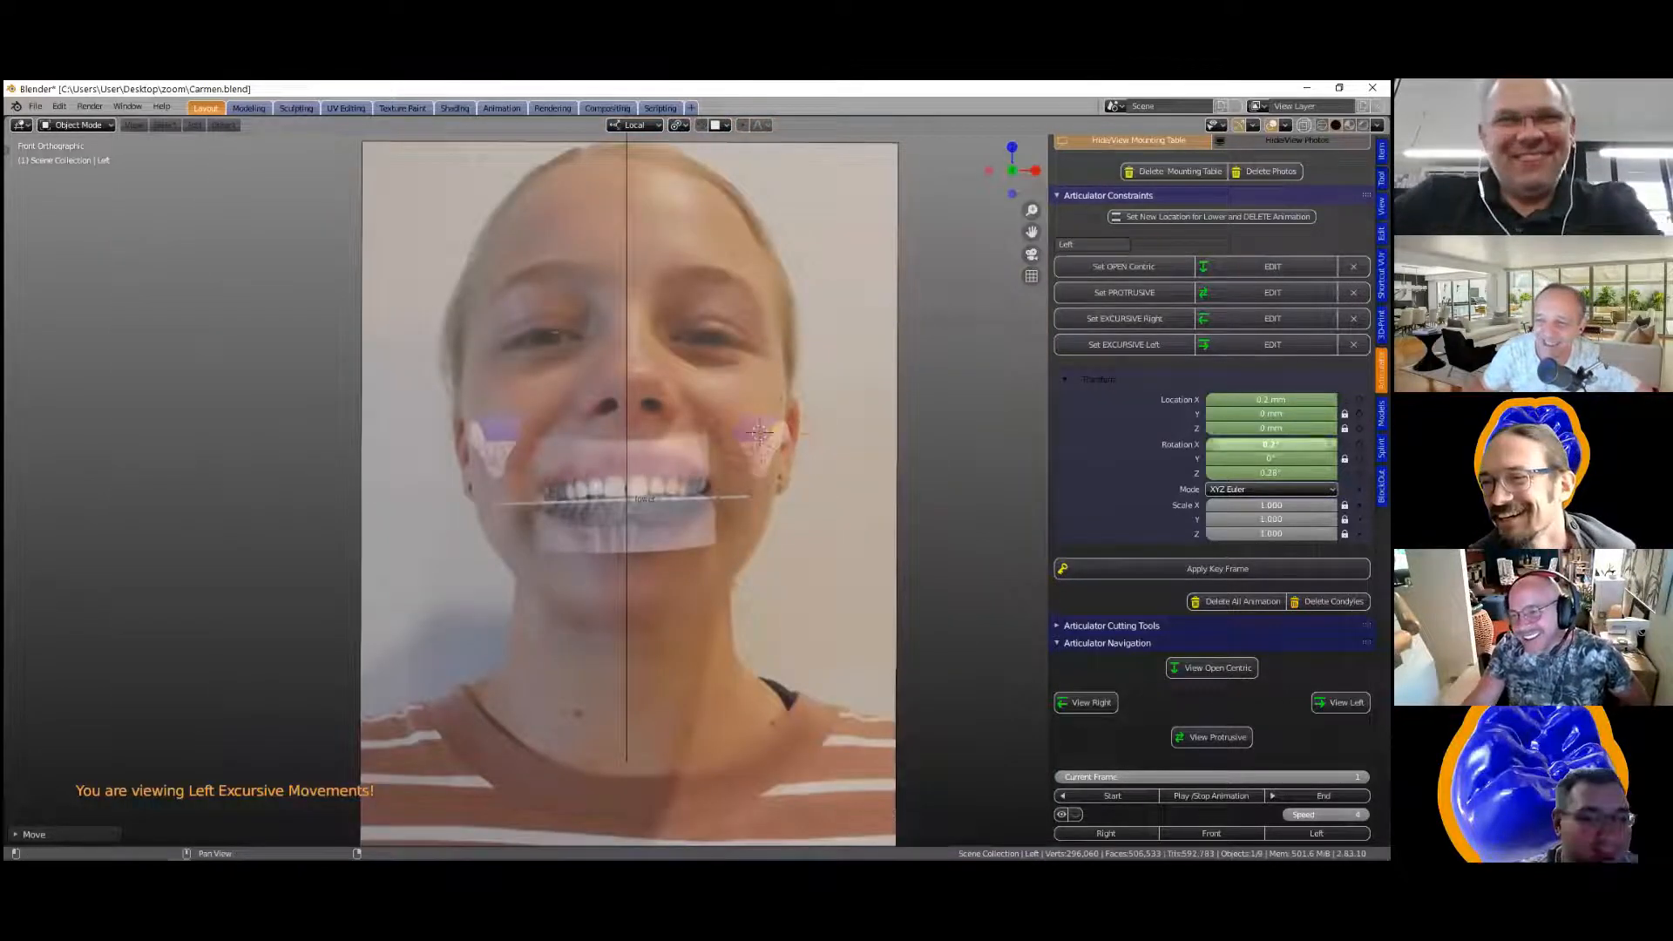
pyautogui.scroll(5, 1268, 445)
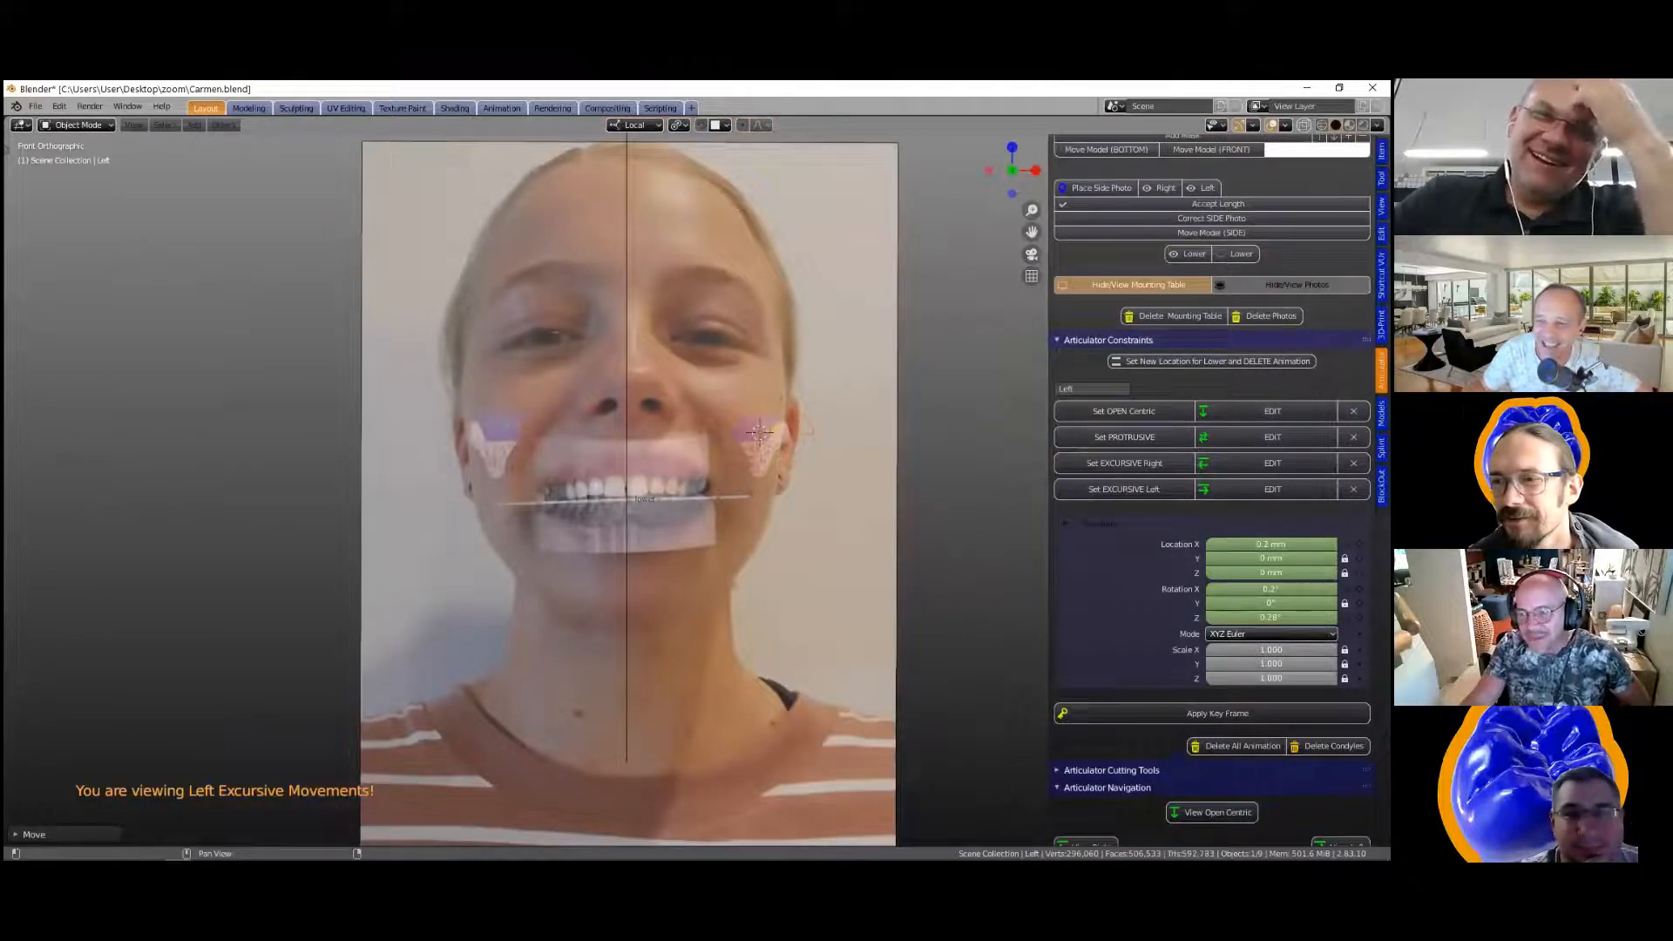
# Step: Hide the face photos and view the models and condyles from the front, right and left sides
pyautogui.click(1297, 284)
pyautogui.scroll(4, 849, 495)
pyautogui.moveTo(849, 497); pyautogui.dragTo(649, 519, button='middle')
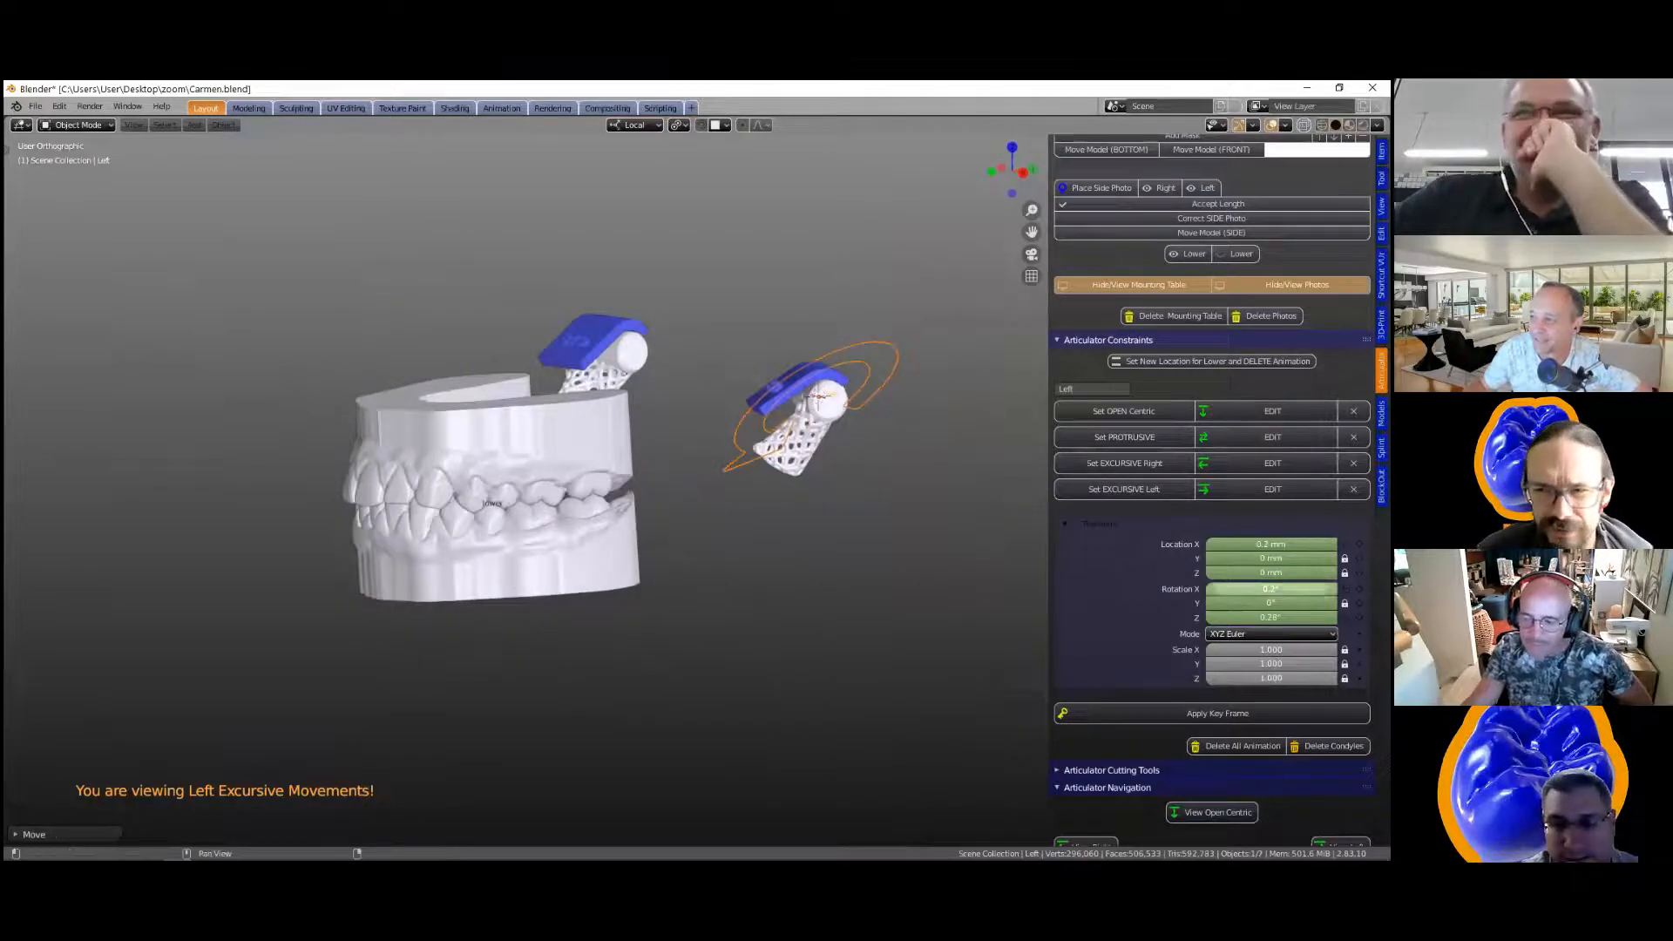
pyautogui.scroll(-4, 1212, 523)
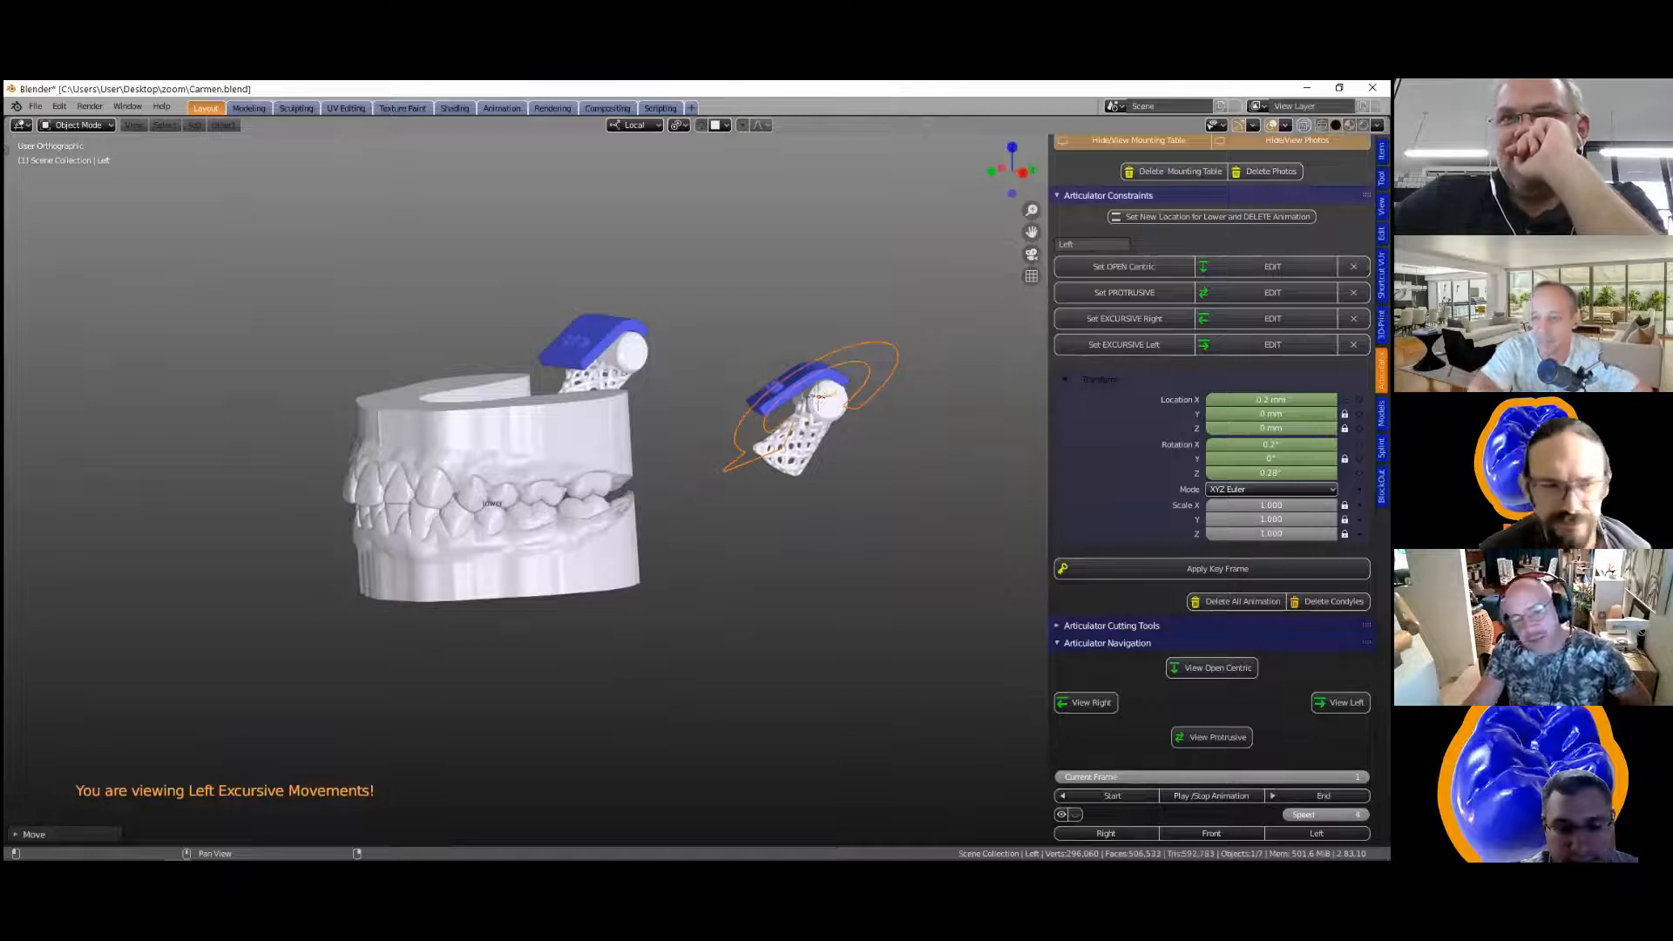
pyautogui.click(1212, 833)
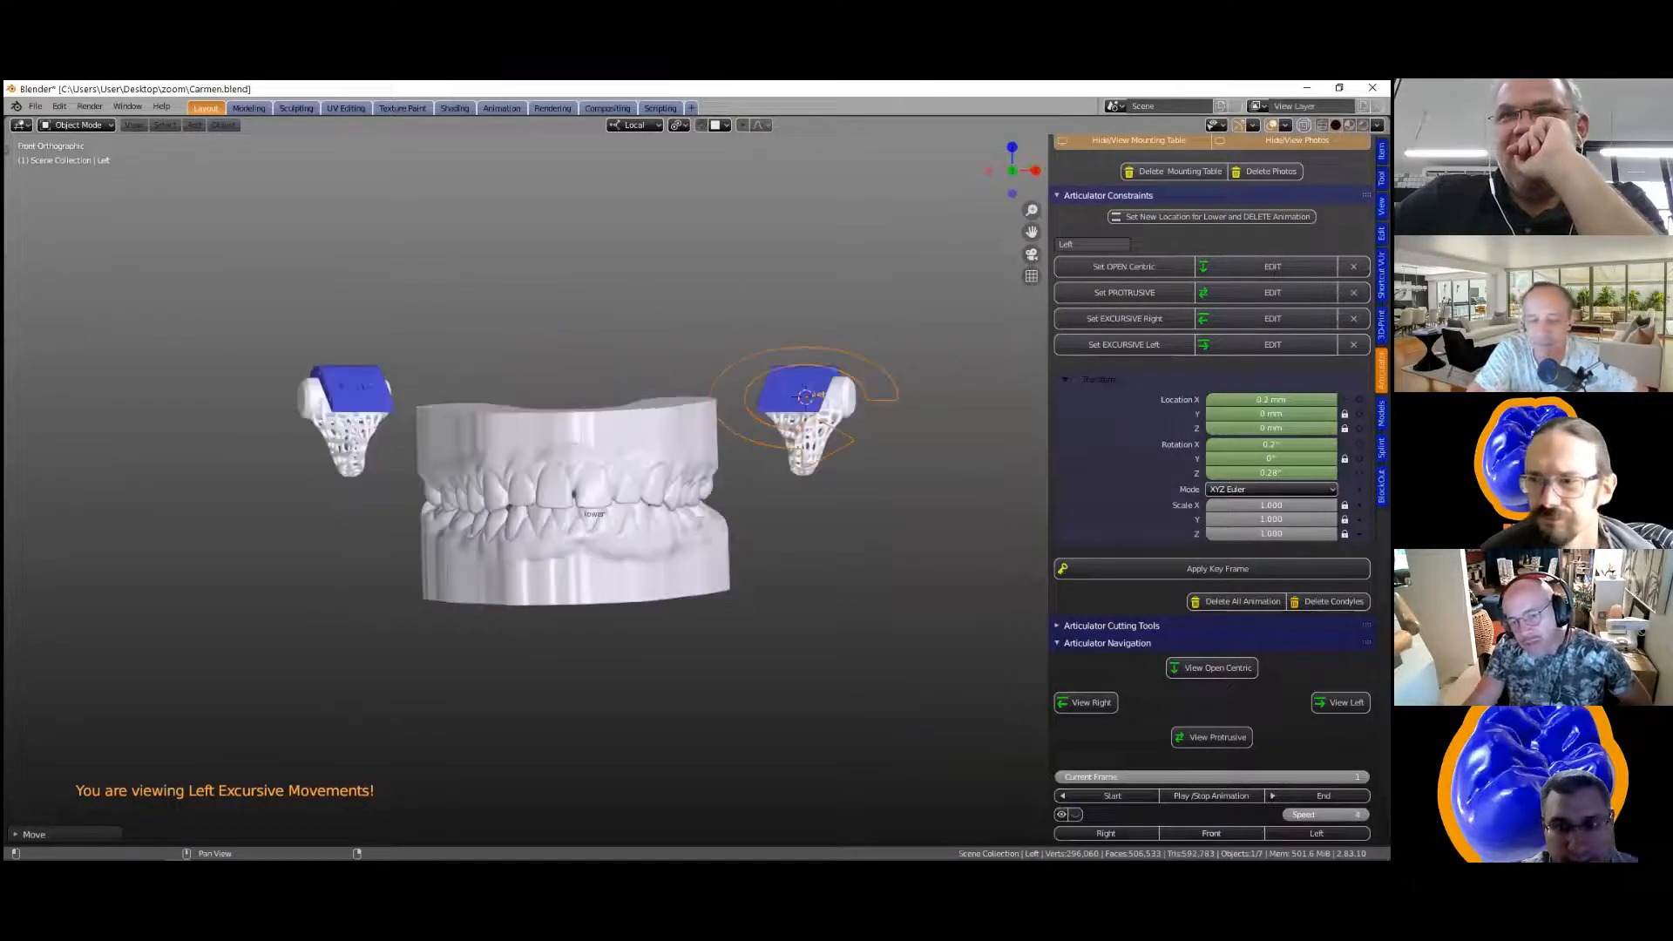
pyautogui.click(1106, 833)
pyautogui.click(1317, 834)
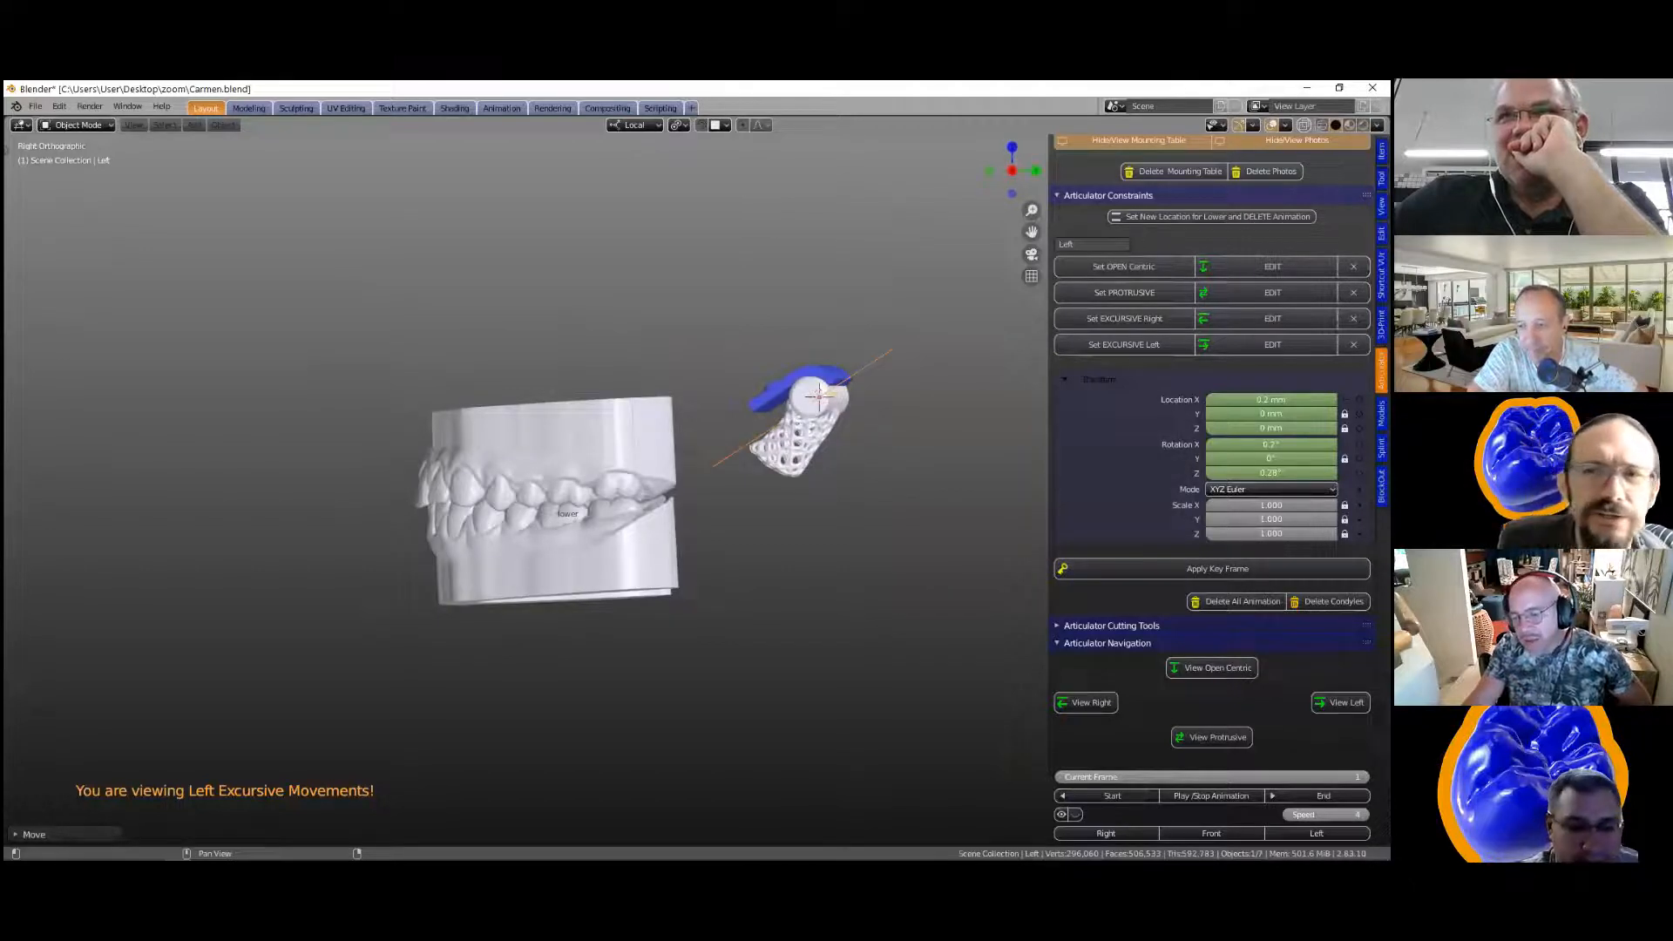
pyautogui.click(1211, 833)
pyautogui.scroll(3, 1212, 610)
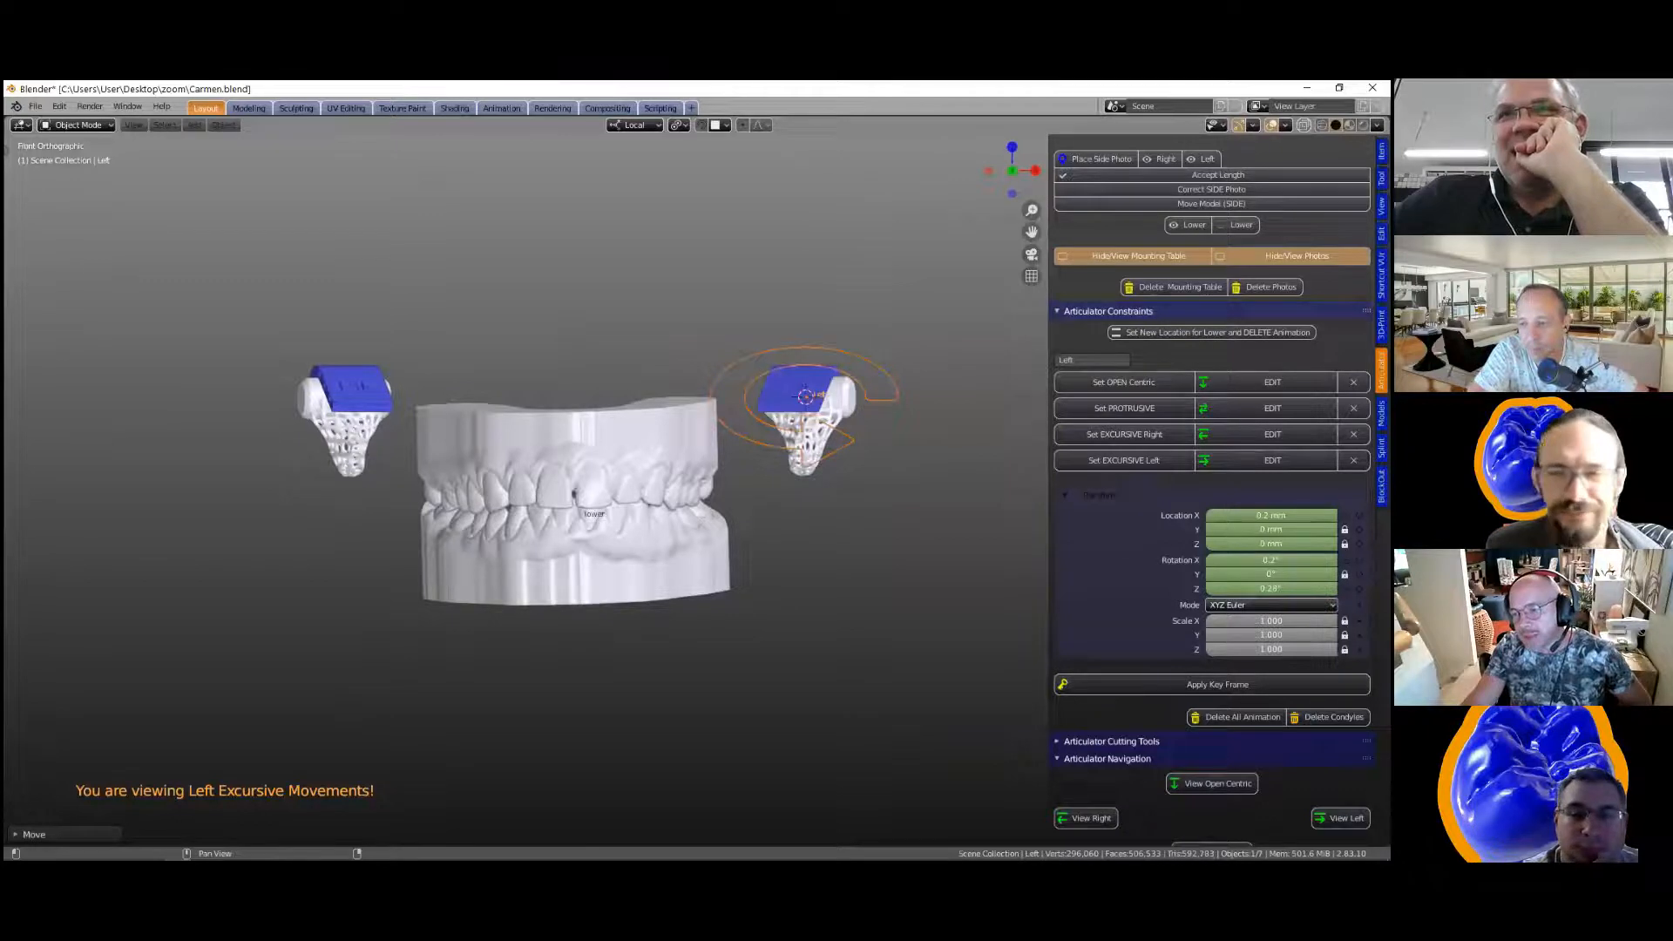
# Step: Widen the articulator sidebar and reposition the models and condyles in the remaining viewport space
pyautogui.moveTo(1051, 493); pyautogui.dragTo(933, 496)
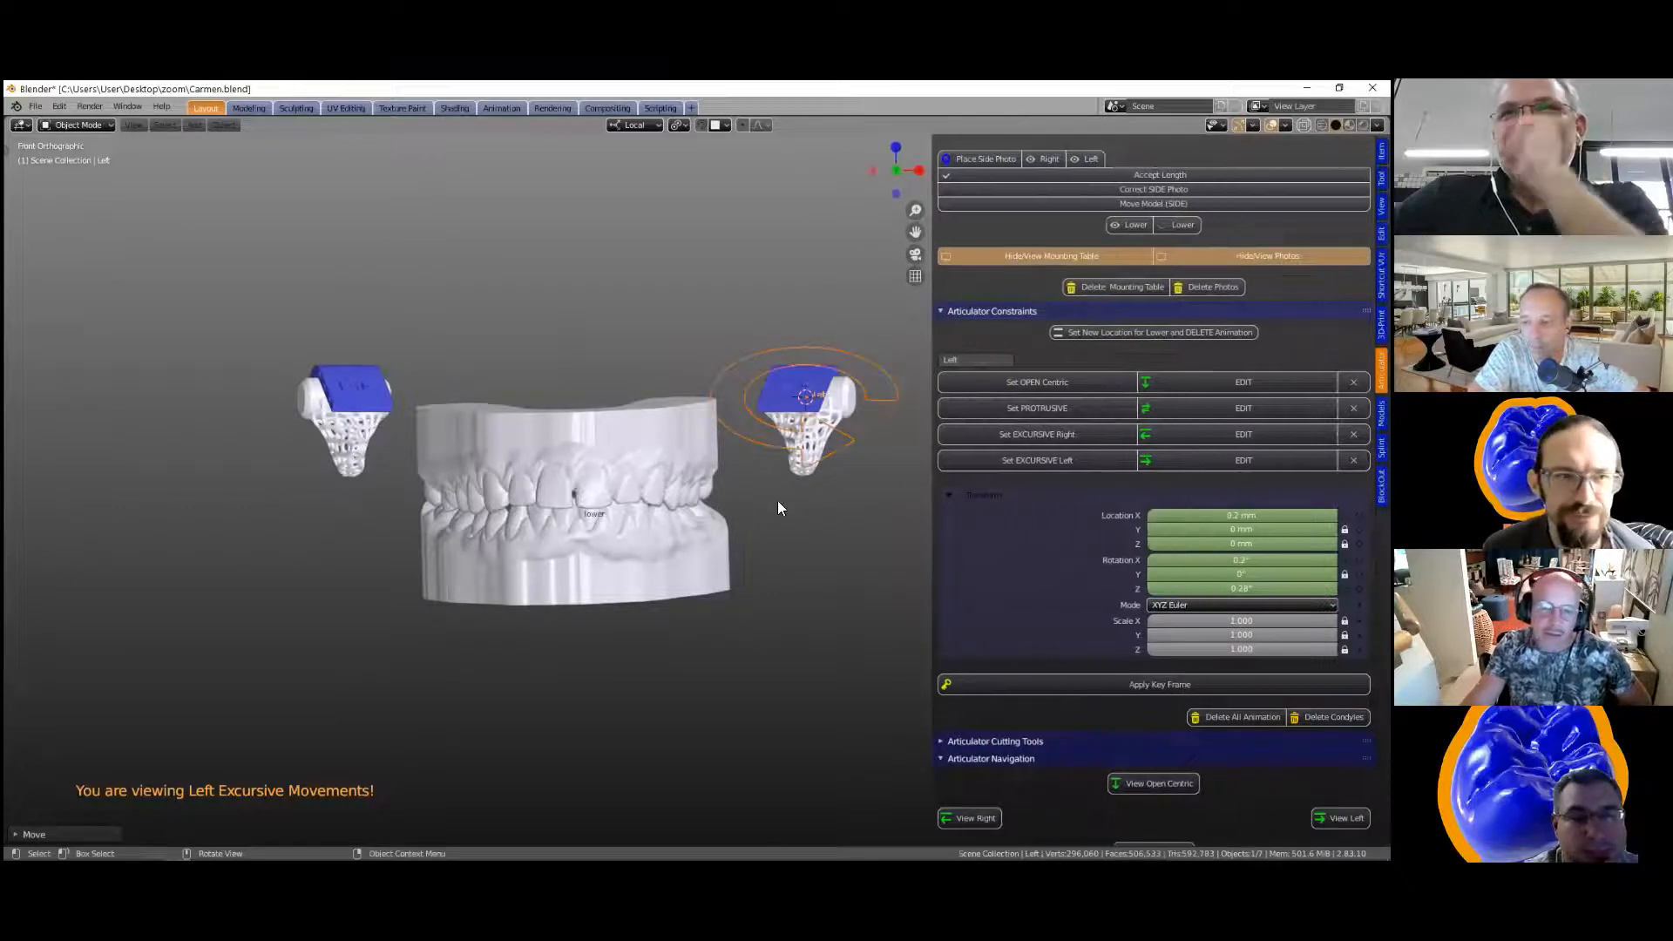
pyautogui.scroll(2, 746, 516)
pyautogui.scroll(-1, 746, 516)
pyautogui.keyDown('shift'); pyautogui.moveTo(704, 510); pyautogui.dragTo(651, 514, button='middle'); pyautogui.keyUp('shift')
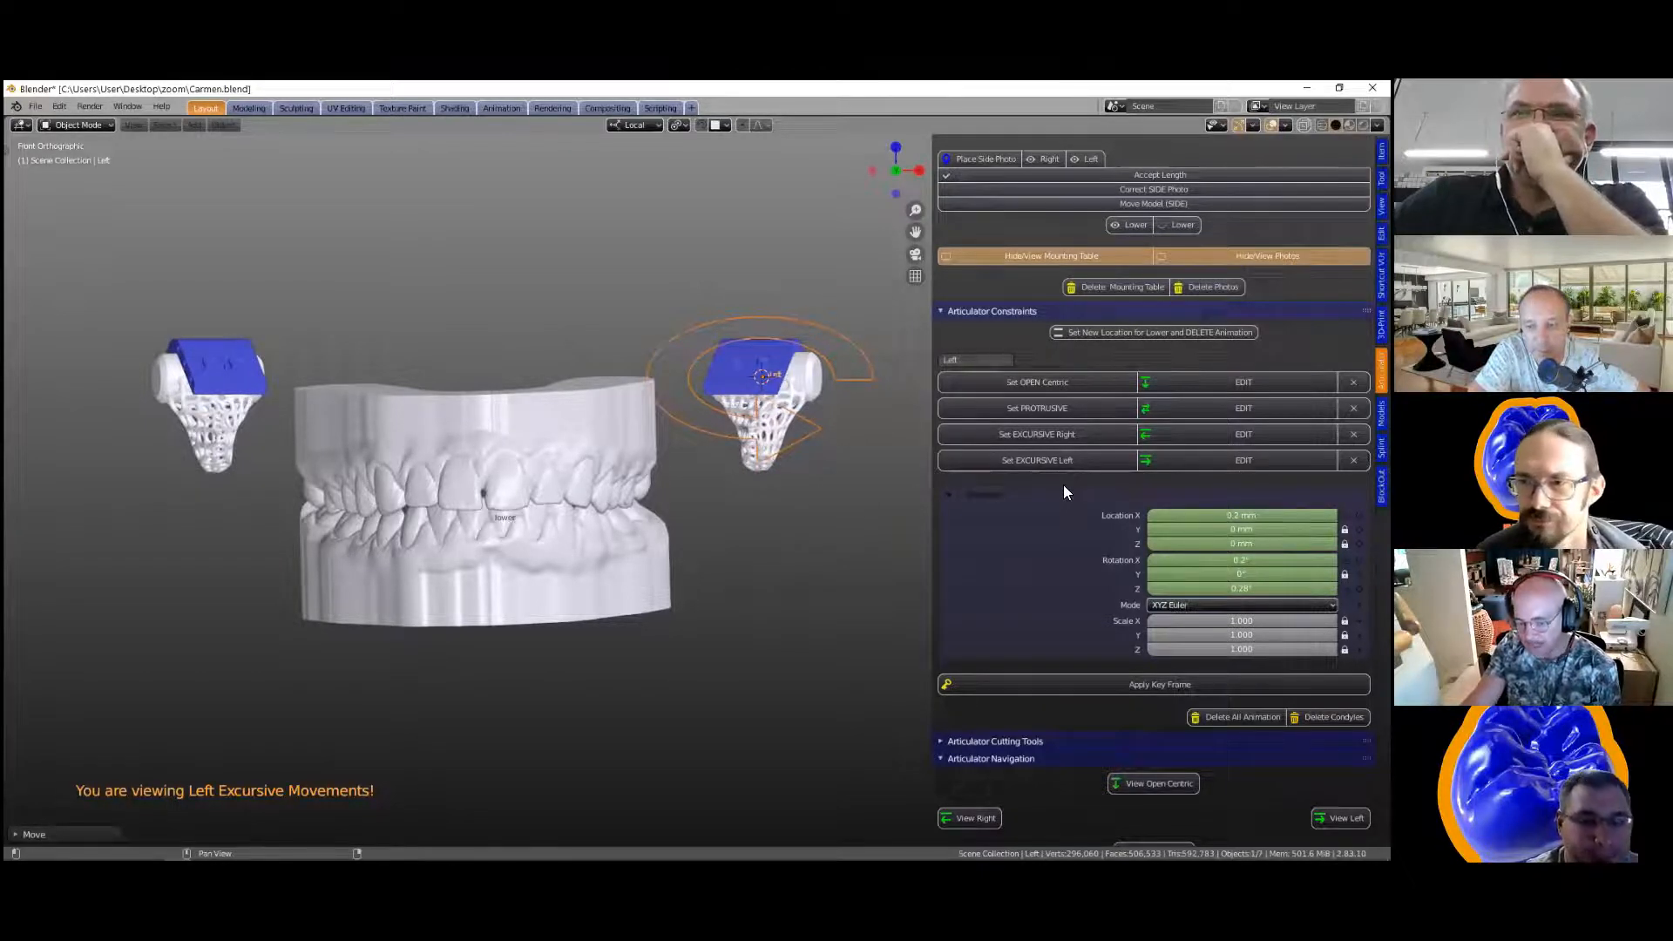
# Step: Delete all jaw movement animation and the condyles, keeping only the dental models
pyautogui.scroll(-1, 1063, 492)
pyautogui.scroll(-3, 1068, 497)
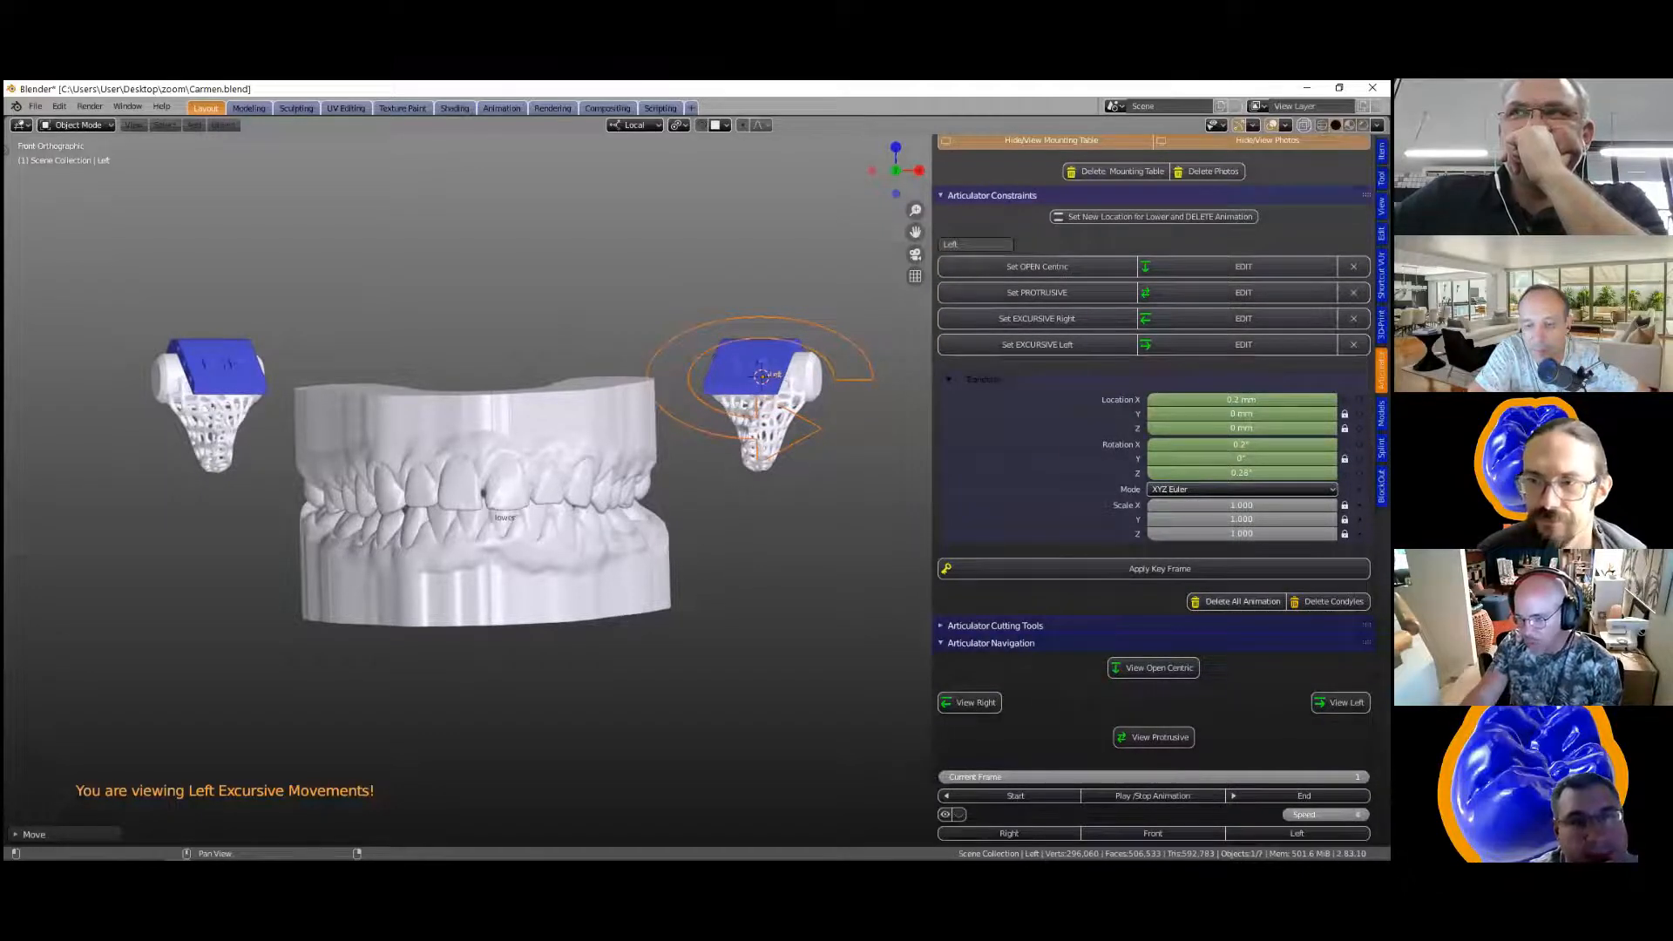
pyautogui.click(1237, 602)
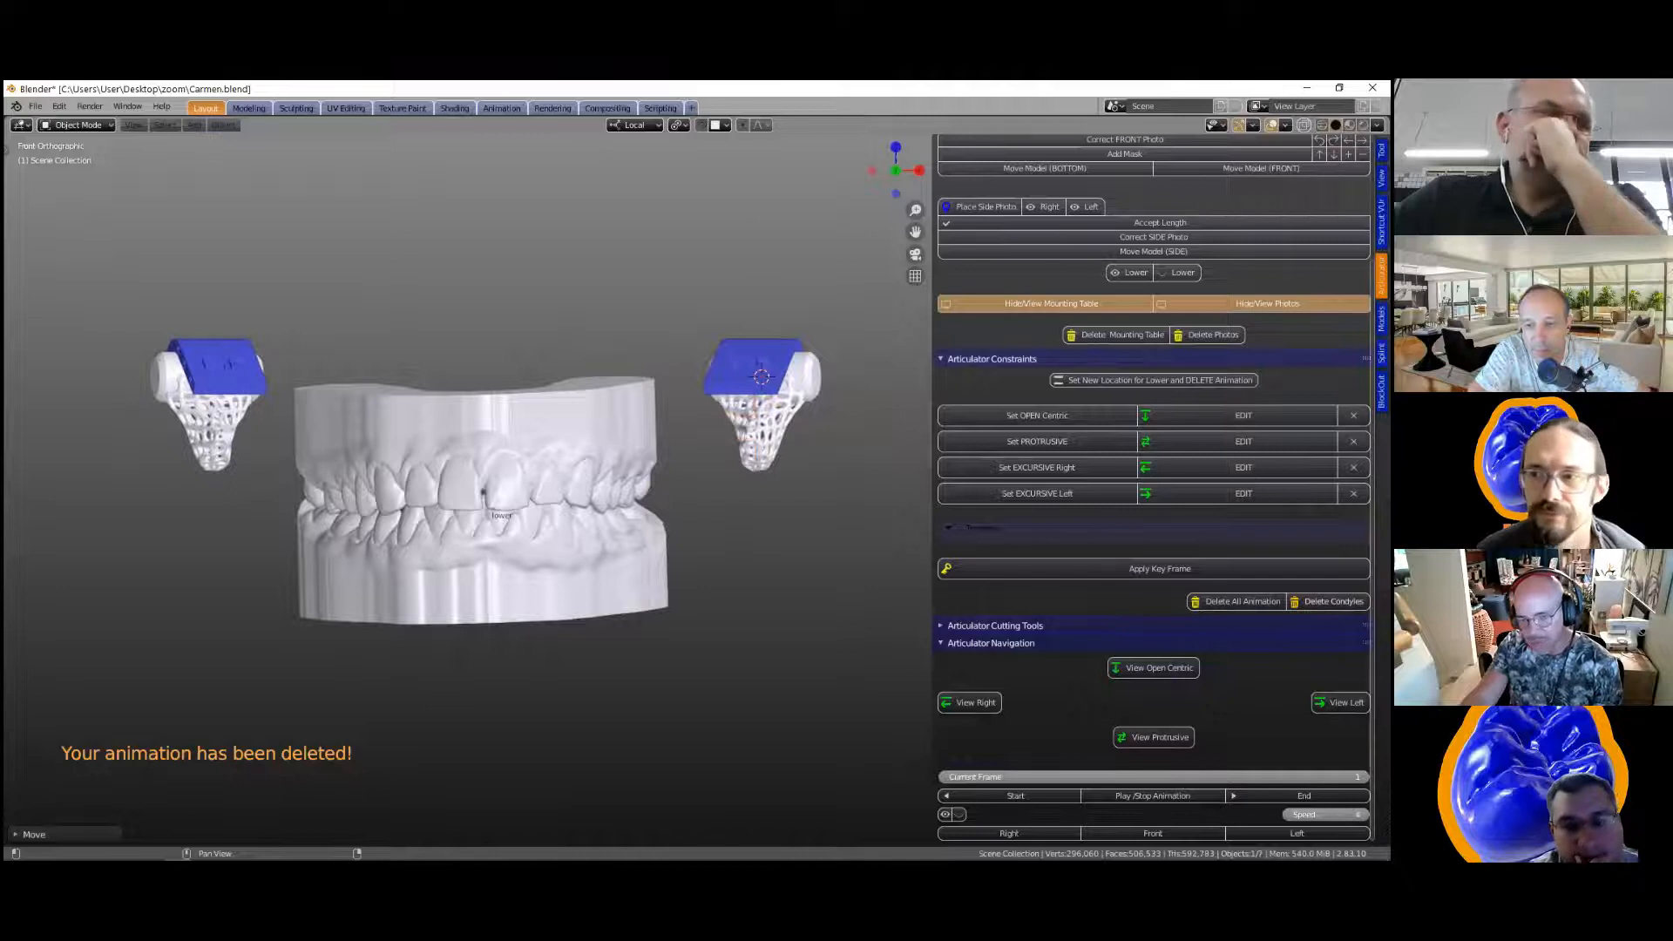
pyautogui.click(1329, 602)
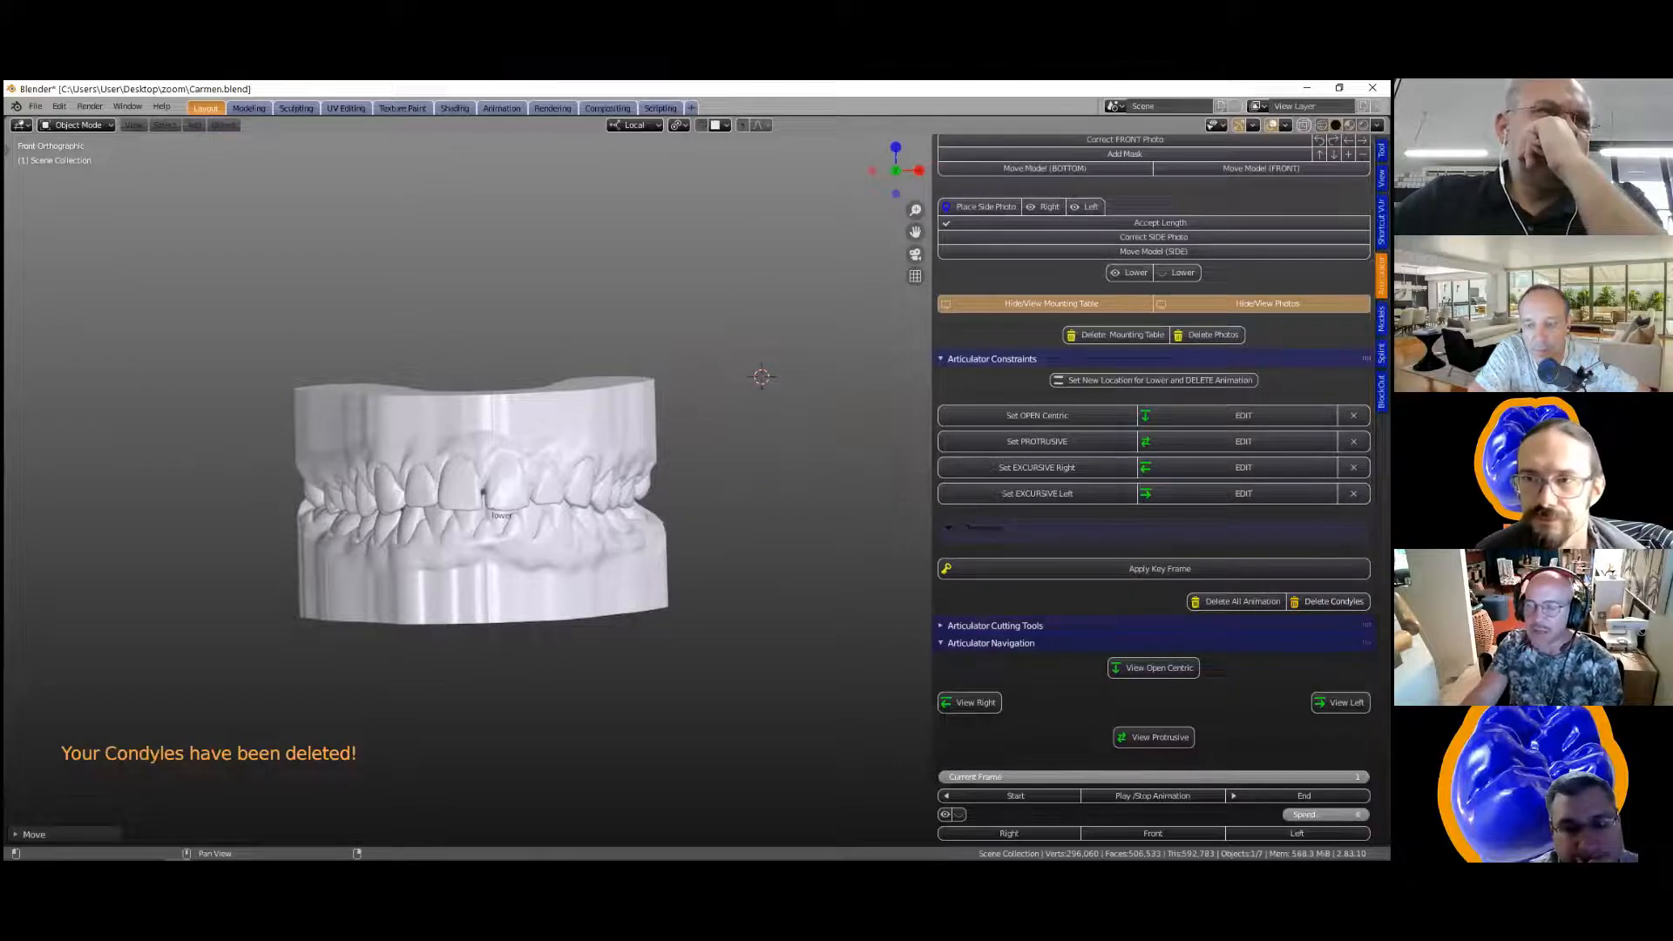
# Step: Split the 3D viewport vertically and switch the new area to the Outliner
pyautogui.moveTo(1387, 122); pyautogui.dragTo(1150, 124)
pyautogui.click(1164, 125)
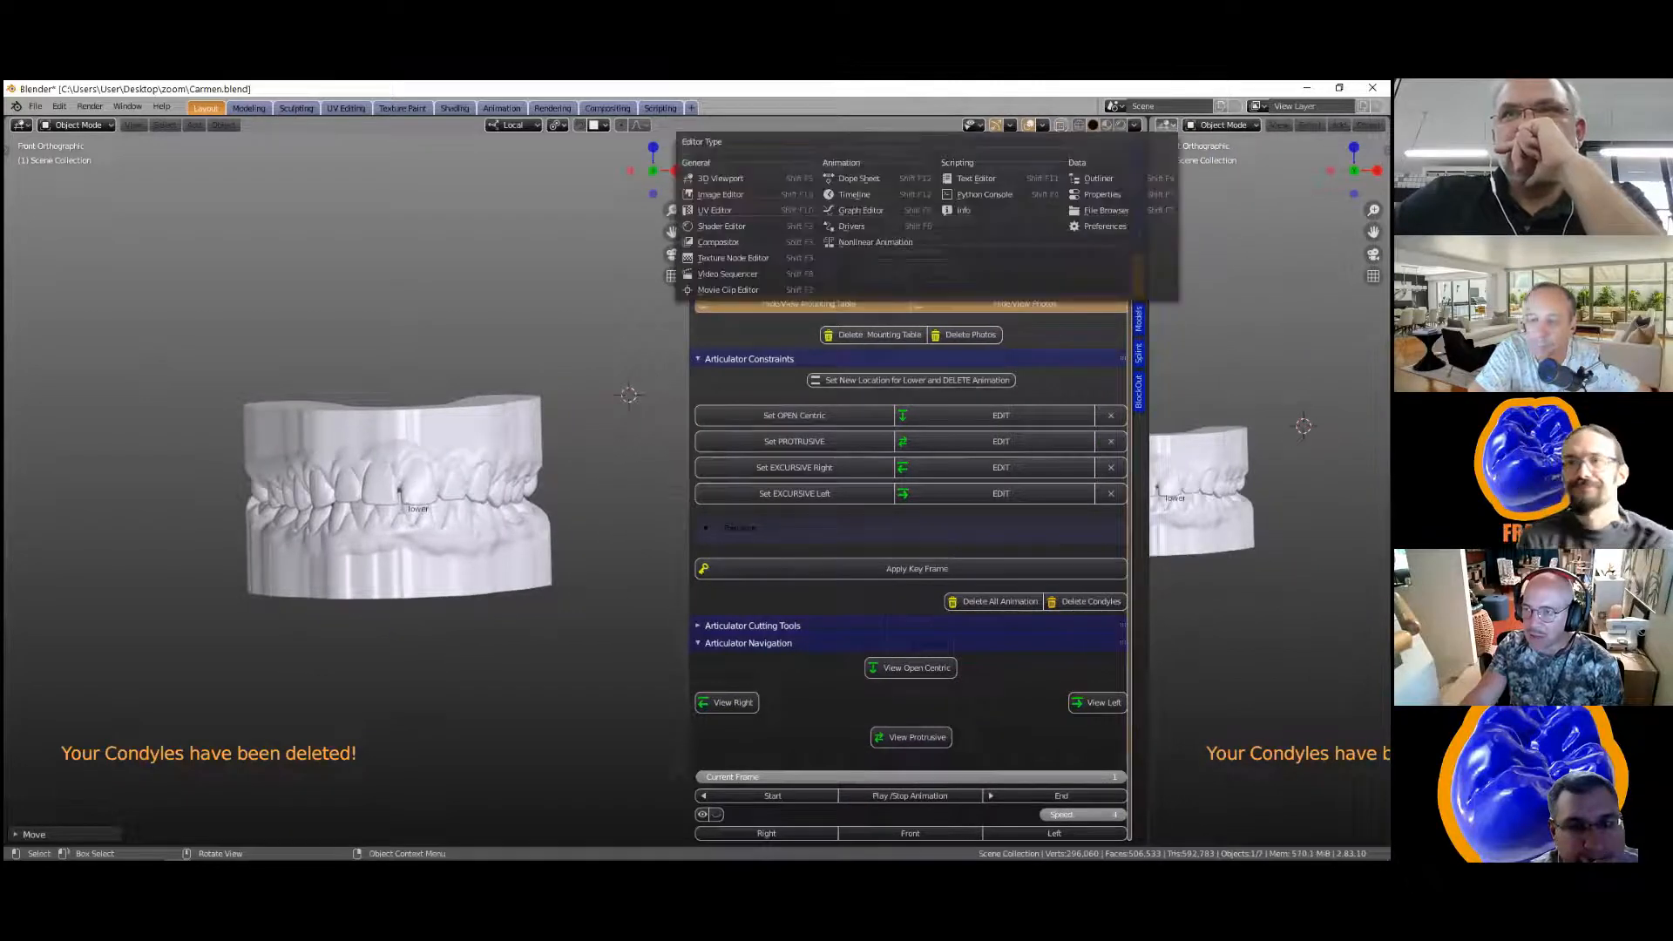
pyautogui.click(1123, 178)
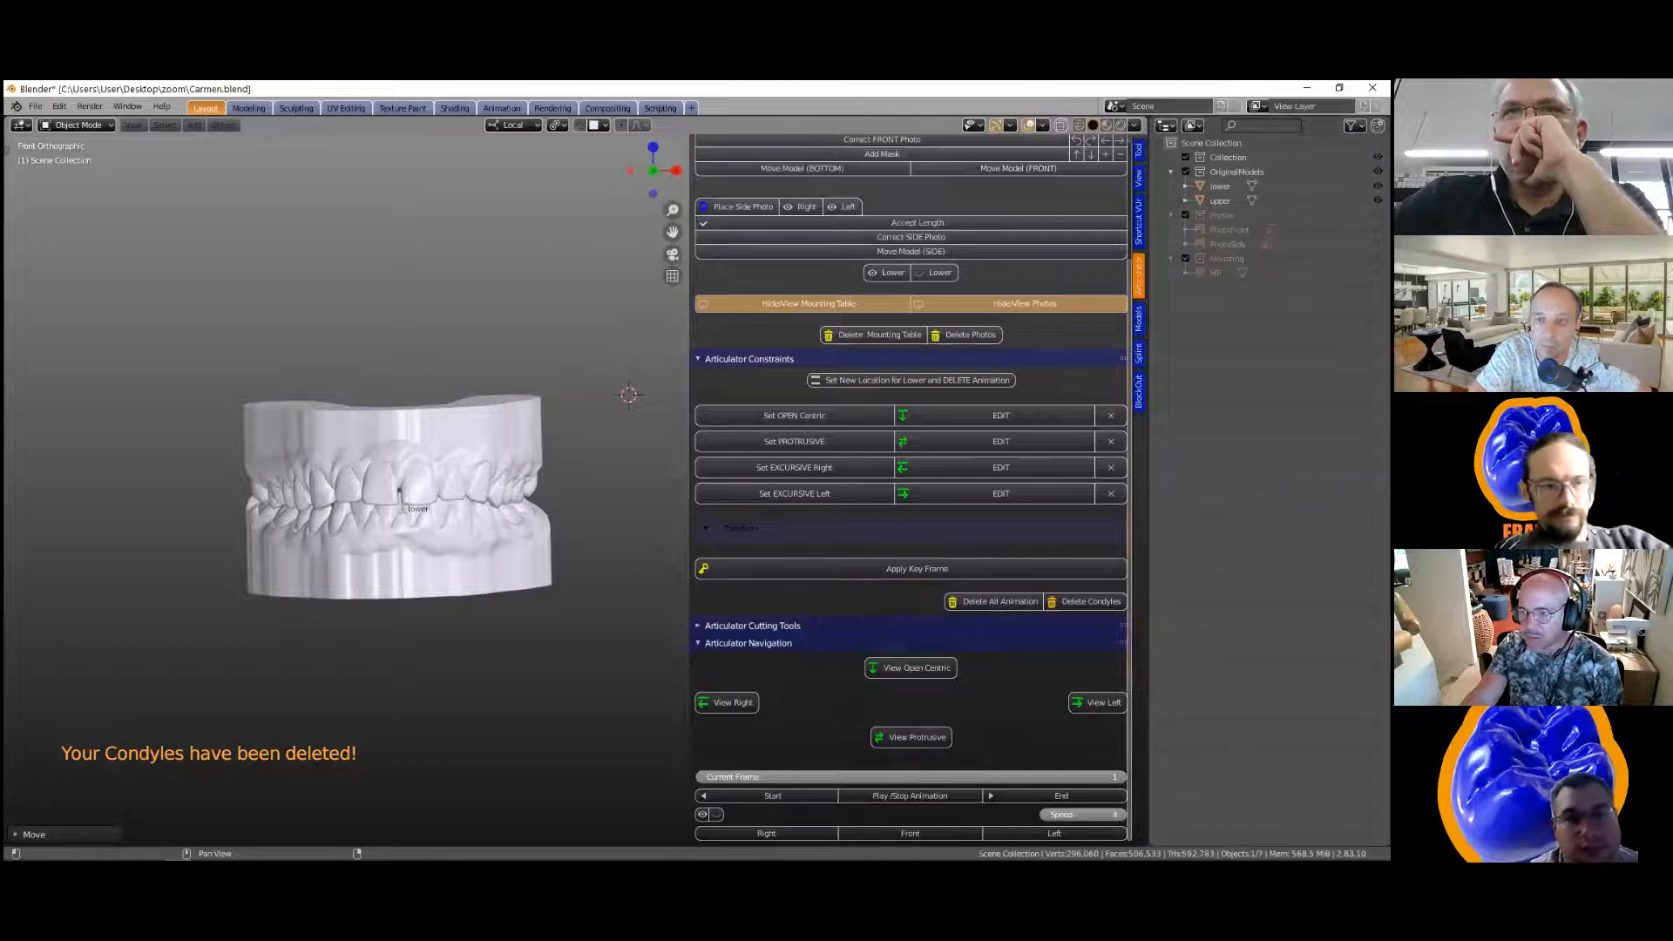
# Step: Narrow the Outliner and the articulator sidebar to enlarge the viewport, and expand the Articulator Set-Up section
pyautogui.moveTo(1149, 471); pyautogui.dragTo(1285, 471)
pyautogui.scroll(5, 1113, 387)
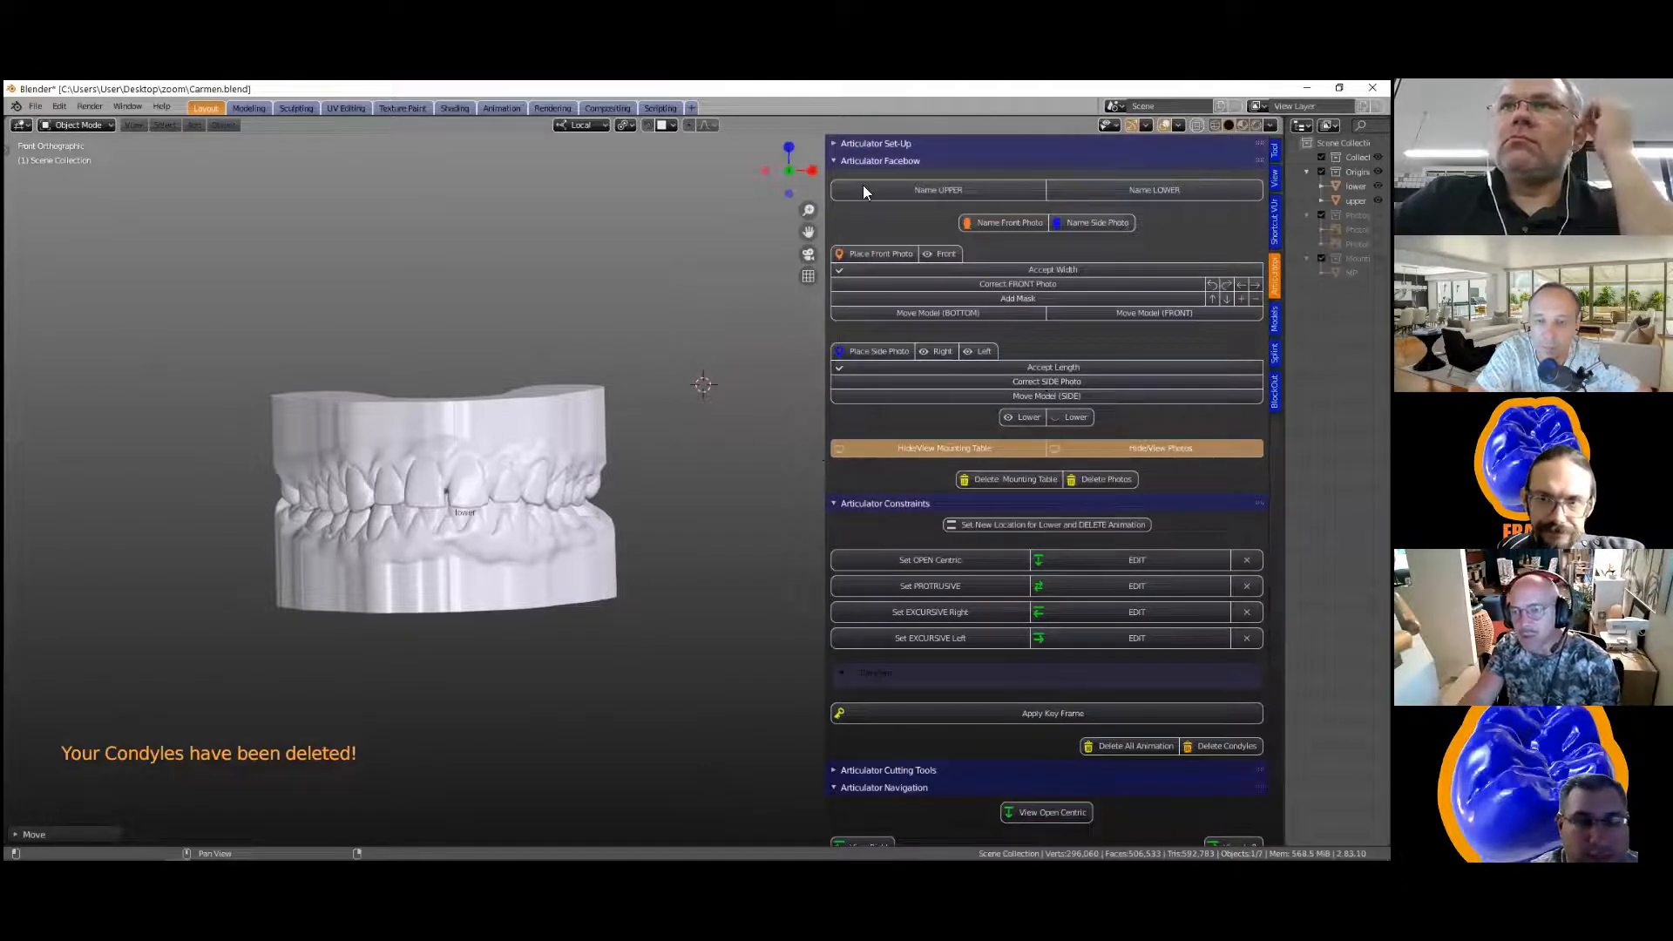
pyautogui.moveTo(826, 328); pyautogui.dragTo(1033, 325)
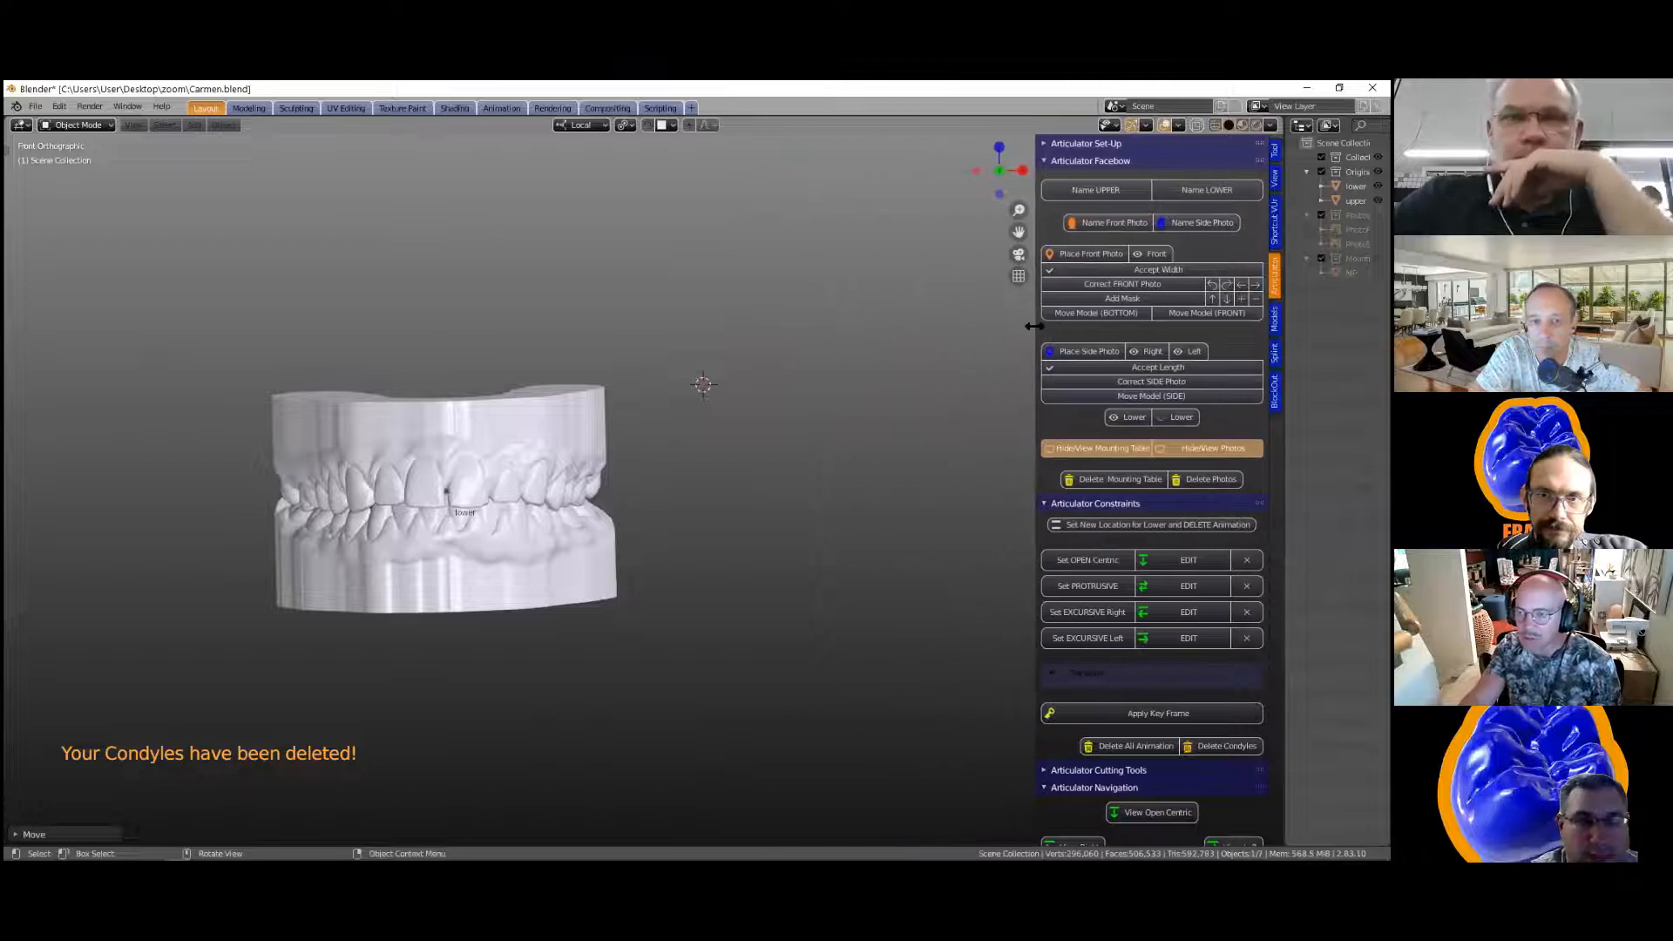
pyautogui.click(1046, 144)
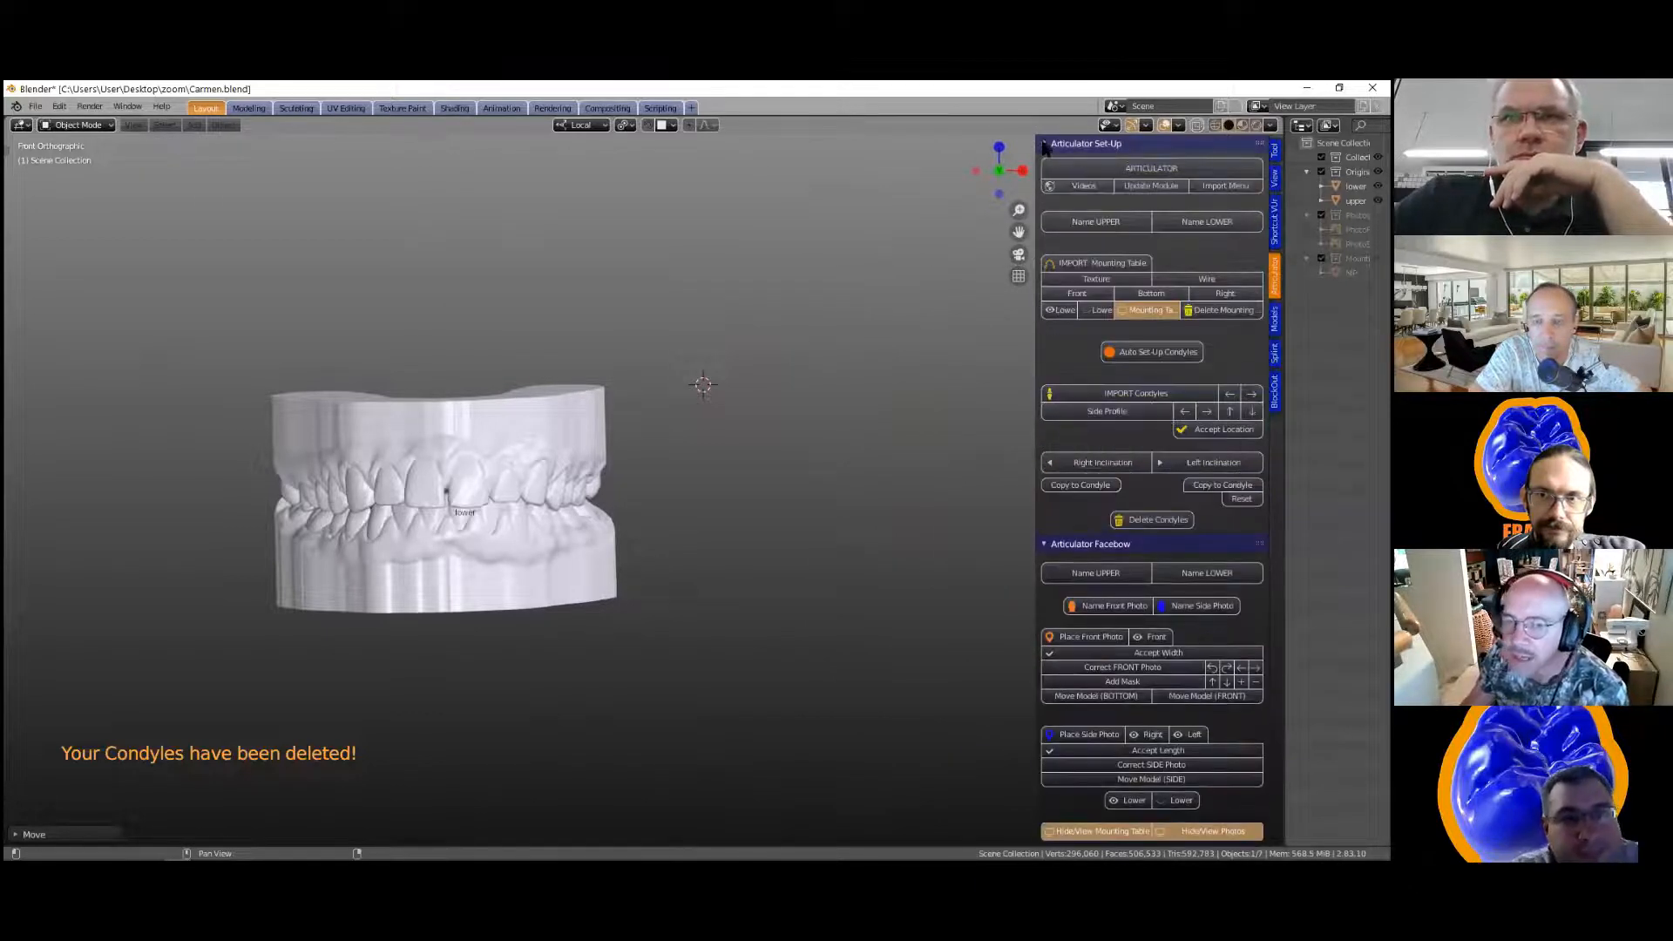
# Step: Name the lower dental model as LOWER and generate the condyles with Auto Set-Up Condyles
pyautogui.click(498, 401)
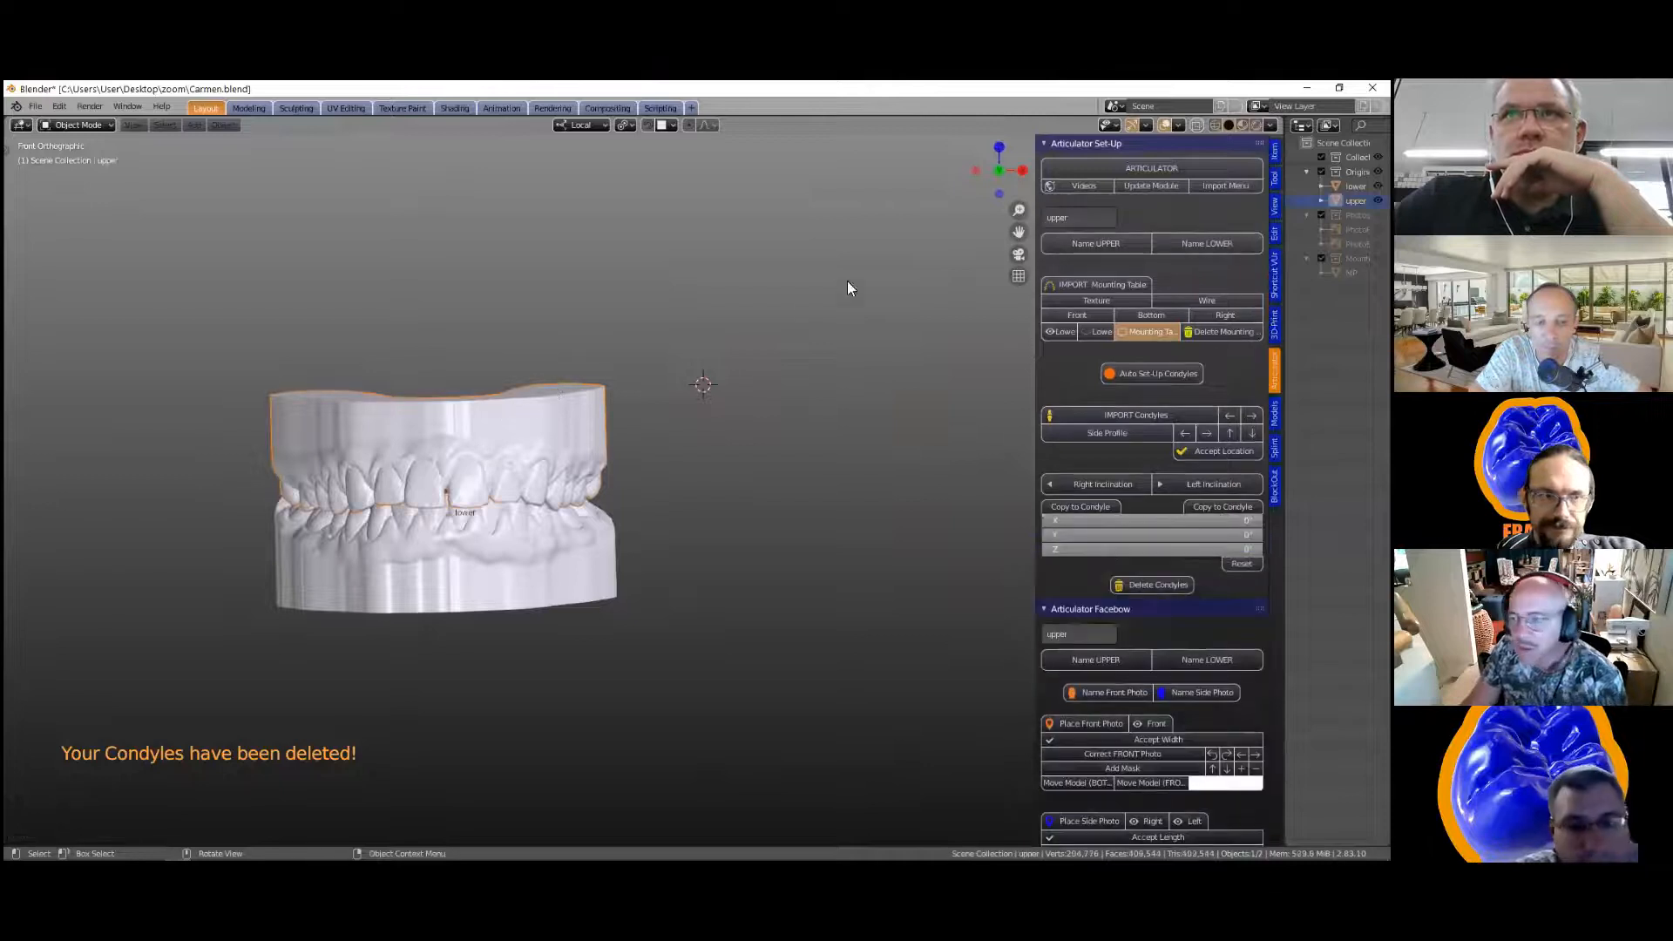
pyautogui.click(576, 547)
pyautogui.click(1207, 243)
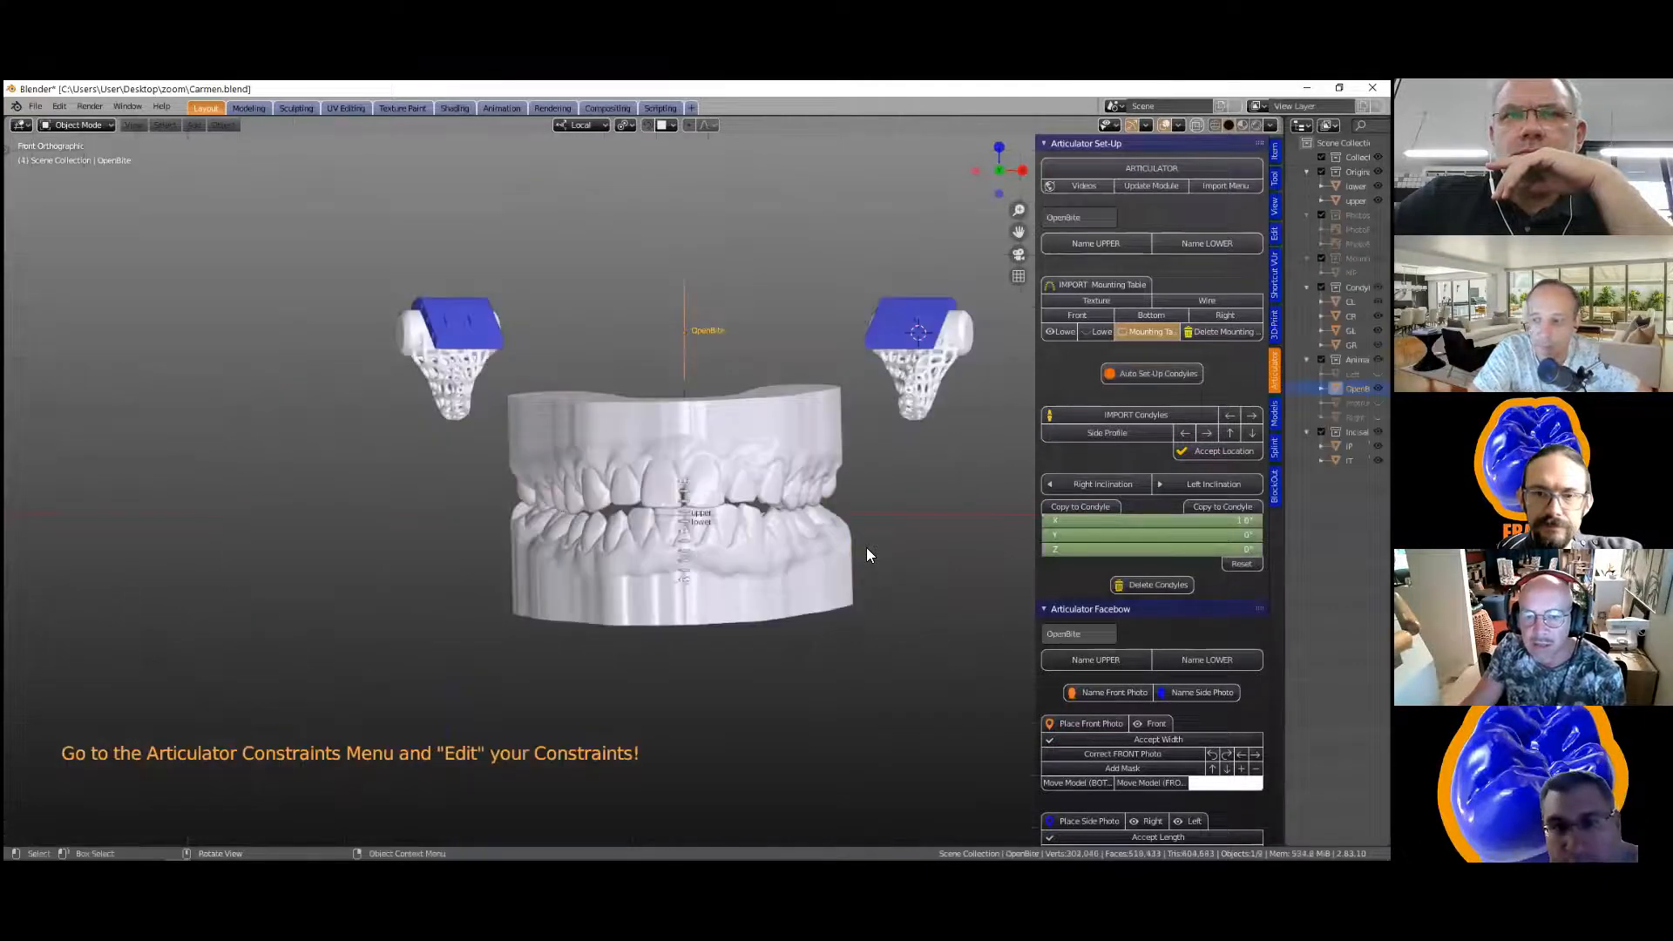
pyautogui.moveTo(858, 542); pyautogui.dragTo(812, 552, button='middle')
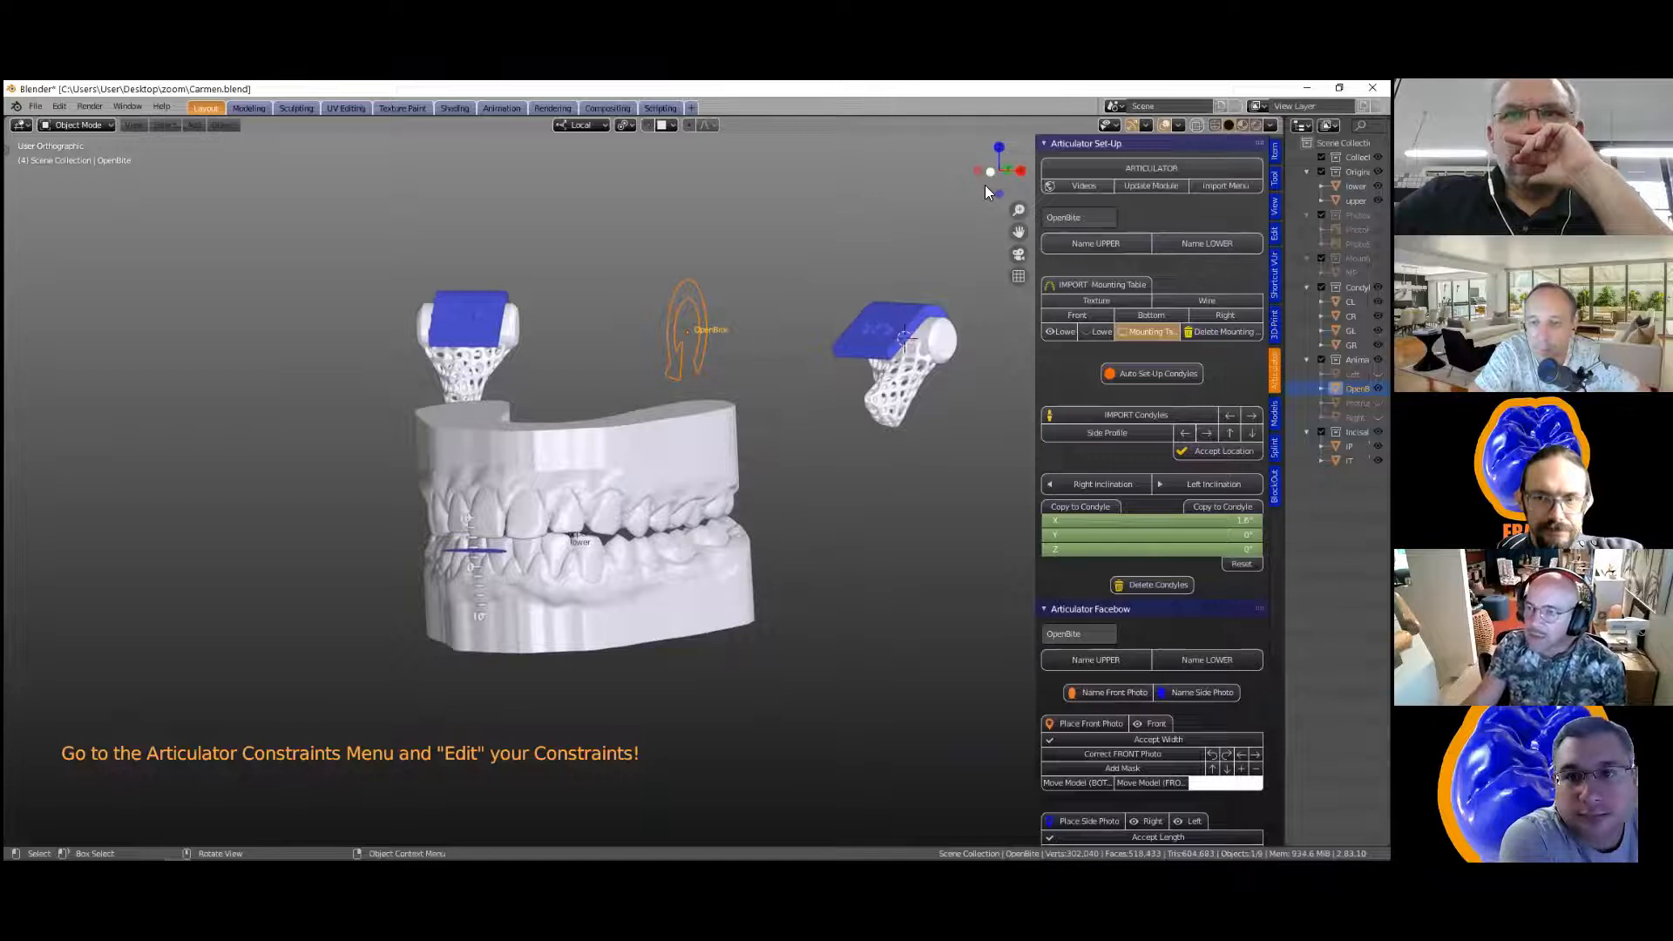
# Step: Collapse the Articulator Set-Up and Facebow sections, leaving the Articulator Constraints expanded
pyautogui.click(1050, 144)
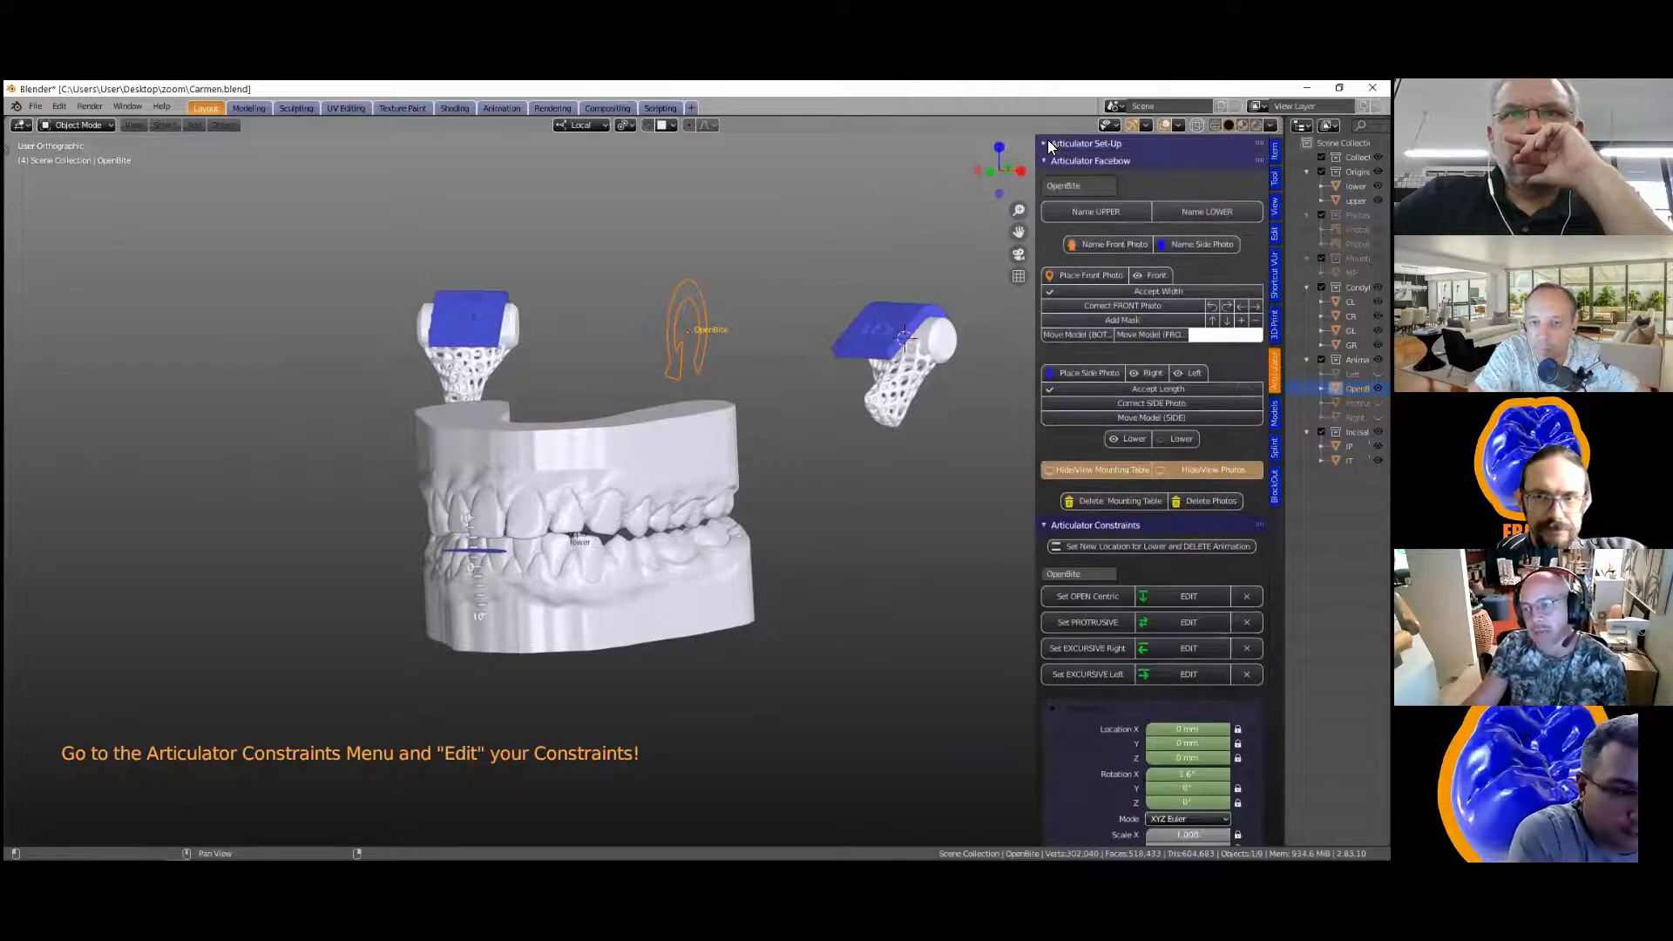
pyautogui.click(1046, 525)
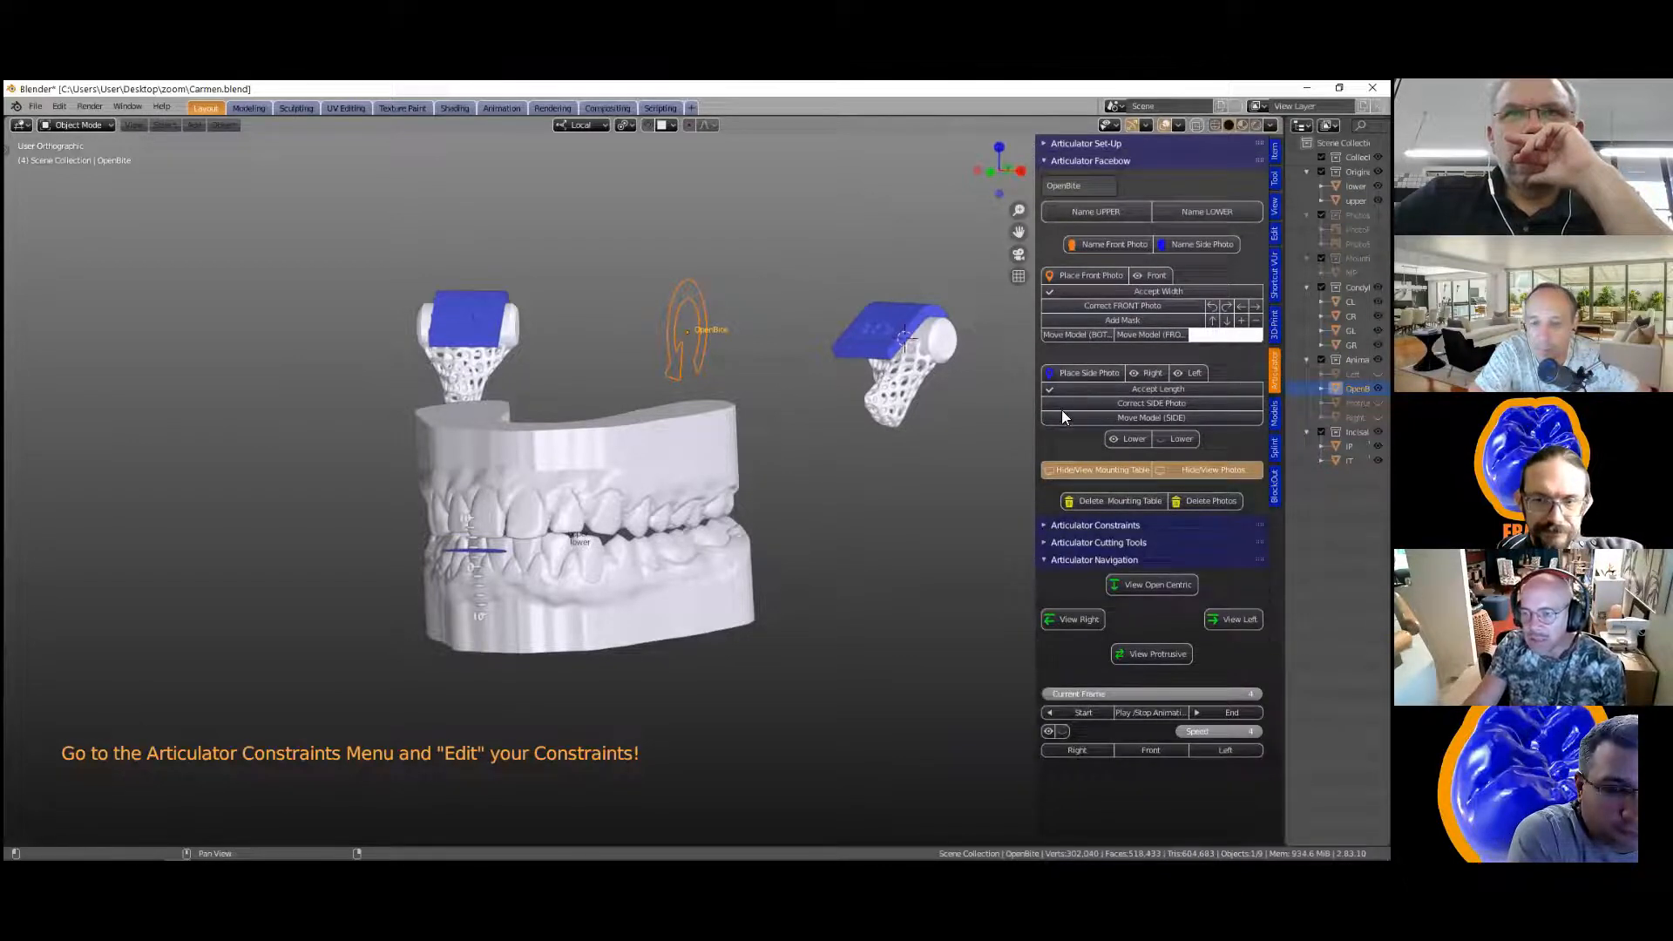
pyautogui.click(1044, 159)
pyautogui.click(1045, 178)
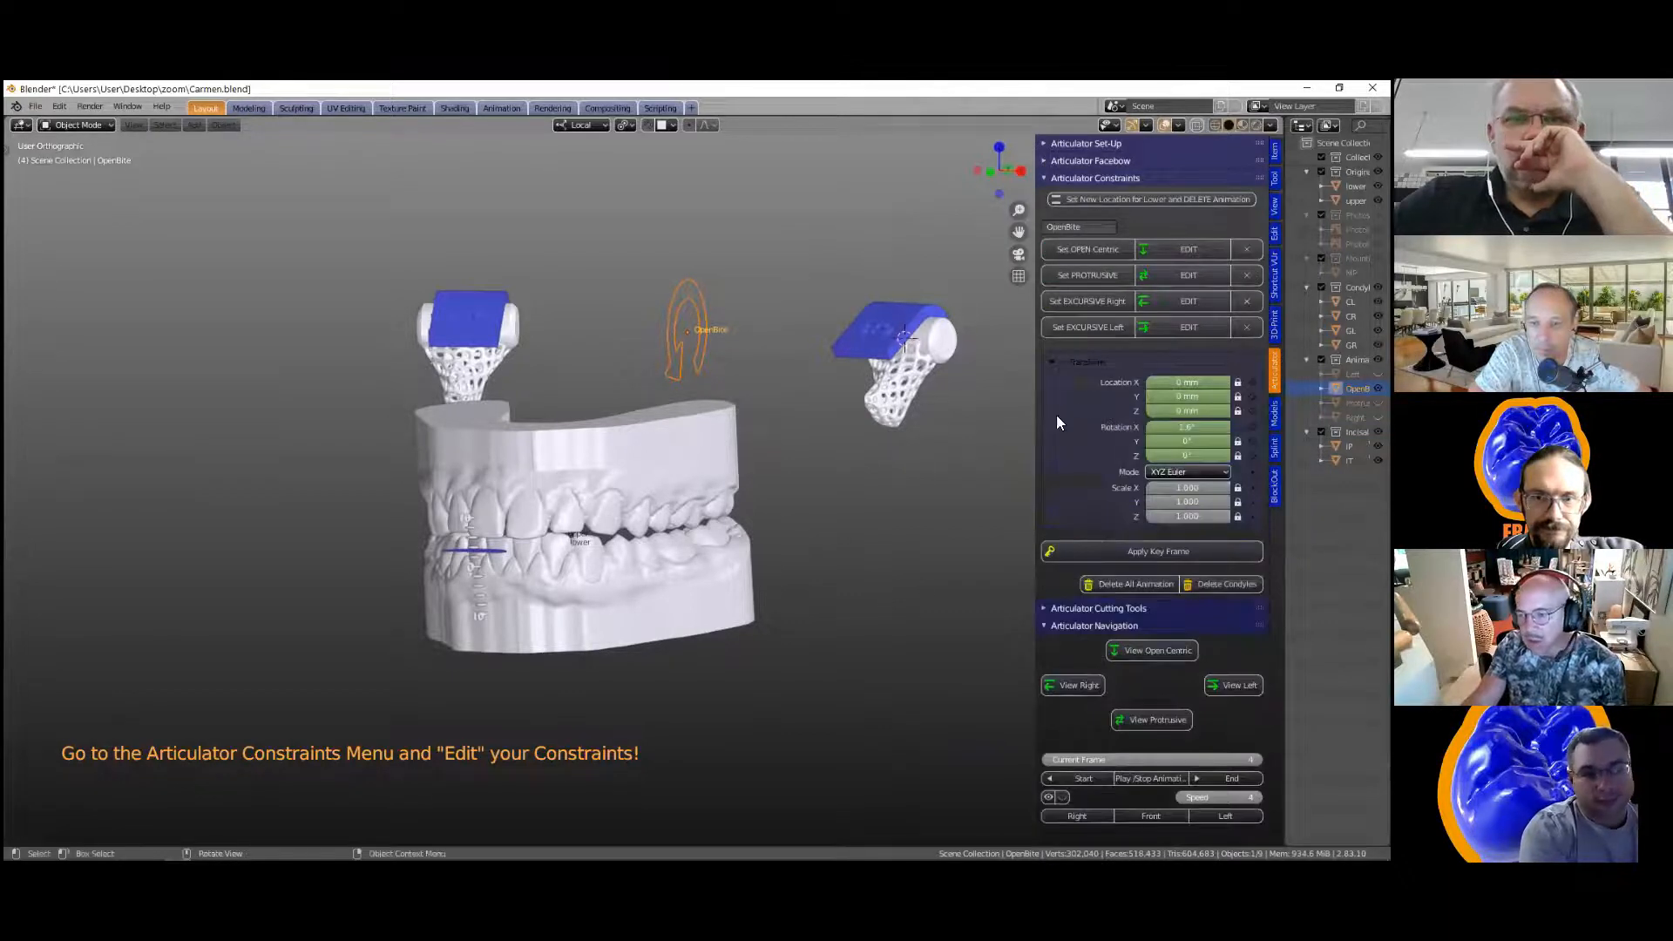
# Step: Edit the open centric constraint by increasing its Rotation X to open the jaw, and apply a keyframe
pyautogui.click(1189, 249)
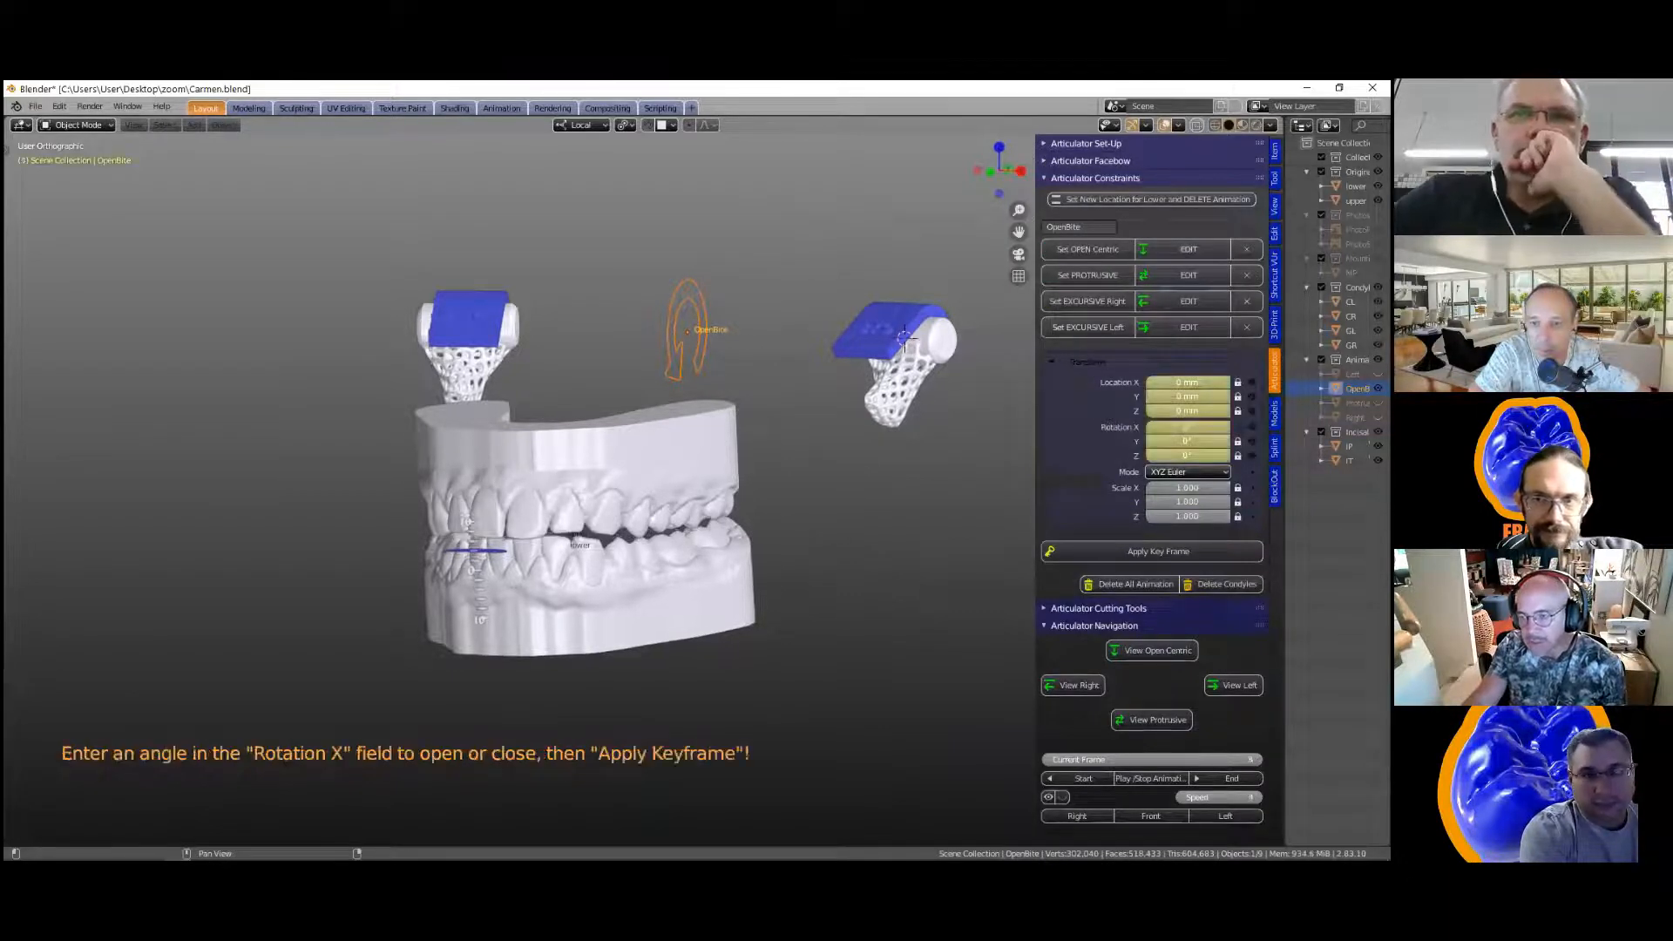
pyautogui.moveTo(789, 434); pyautogui.dragTo(772, 443, button='middle')
pyautogui.moveTo(1188, 427); pyautogui.dragTo(1236, 427)
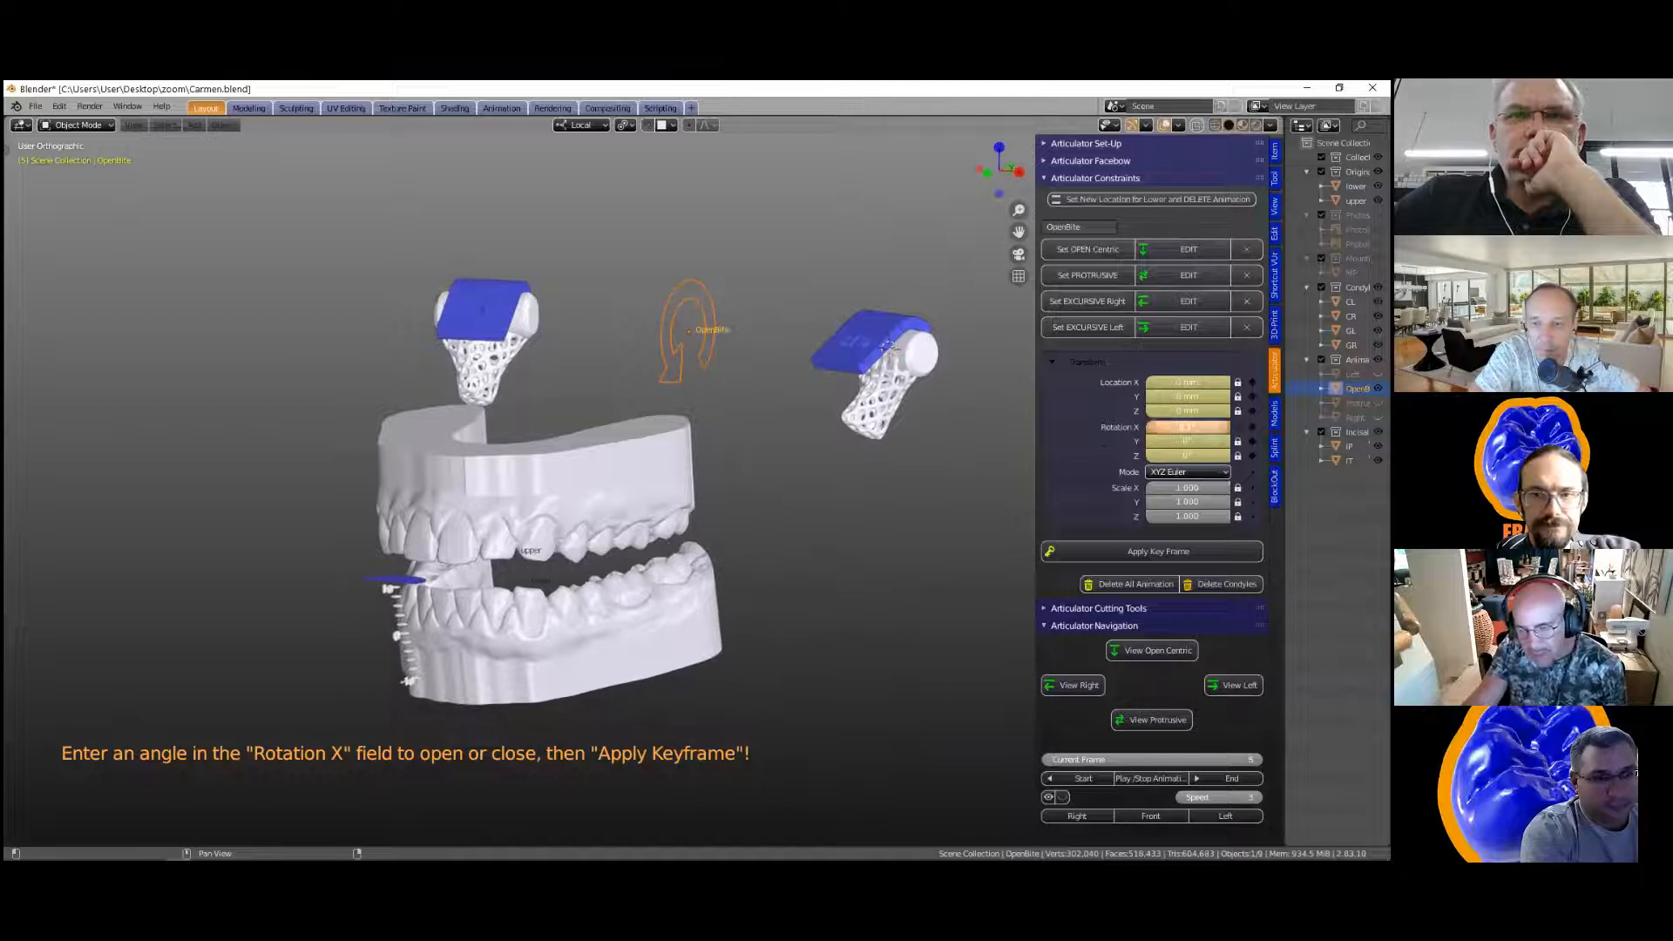
pyautogui.click(1158, 552)
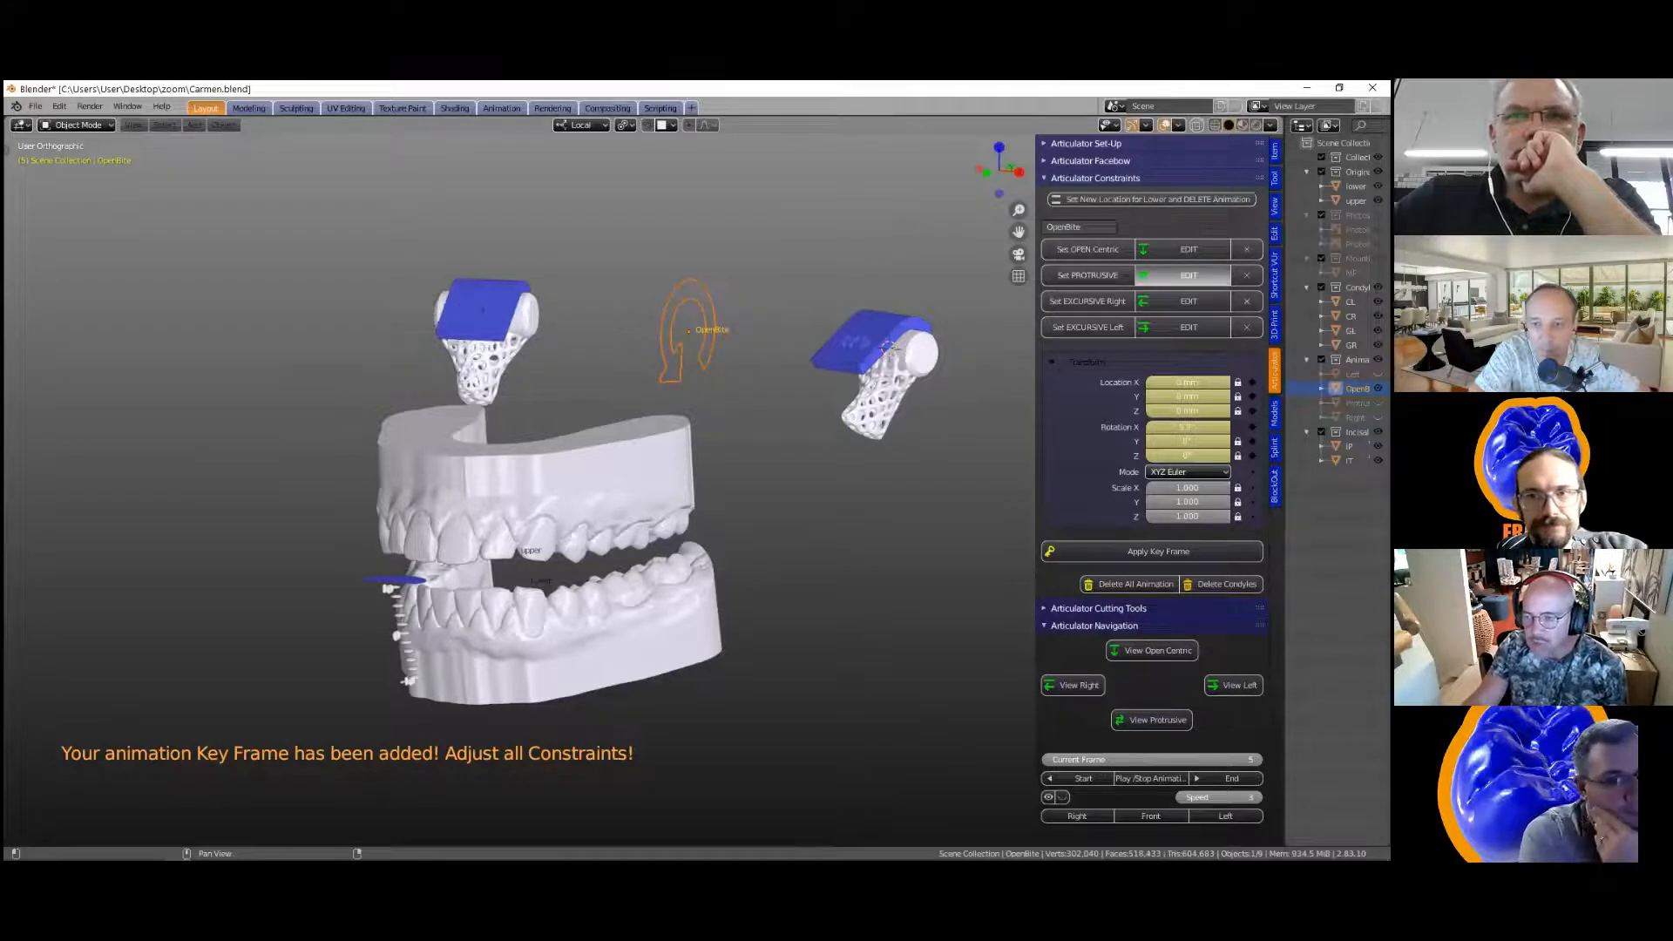
# Step: Edit the protrusive constraint by moving the lower model forward and downward, and apply a keyframe
pyautogui.click(1188, 275)
pyautogui.moveTo(709, 300); pyautogui.dragTo(699, 322)
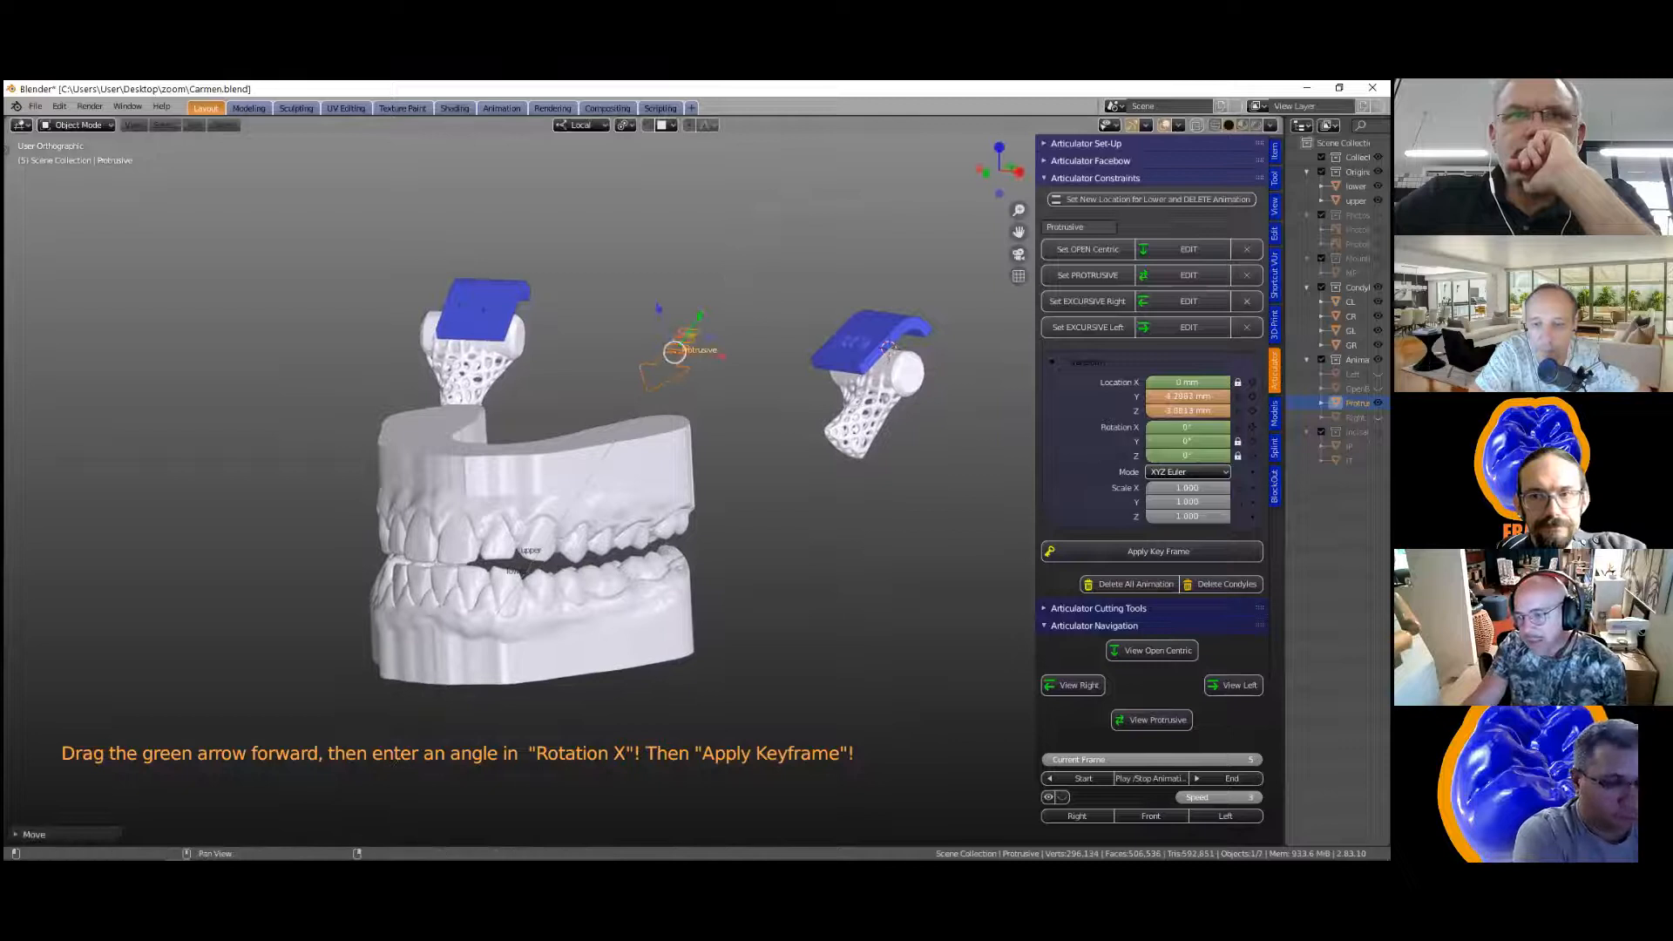
pyautogui.click(1158, 550)
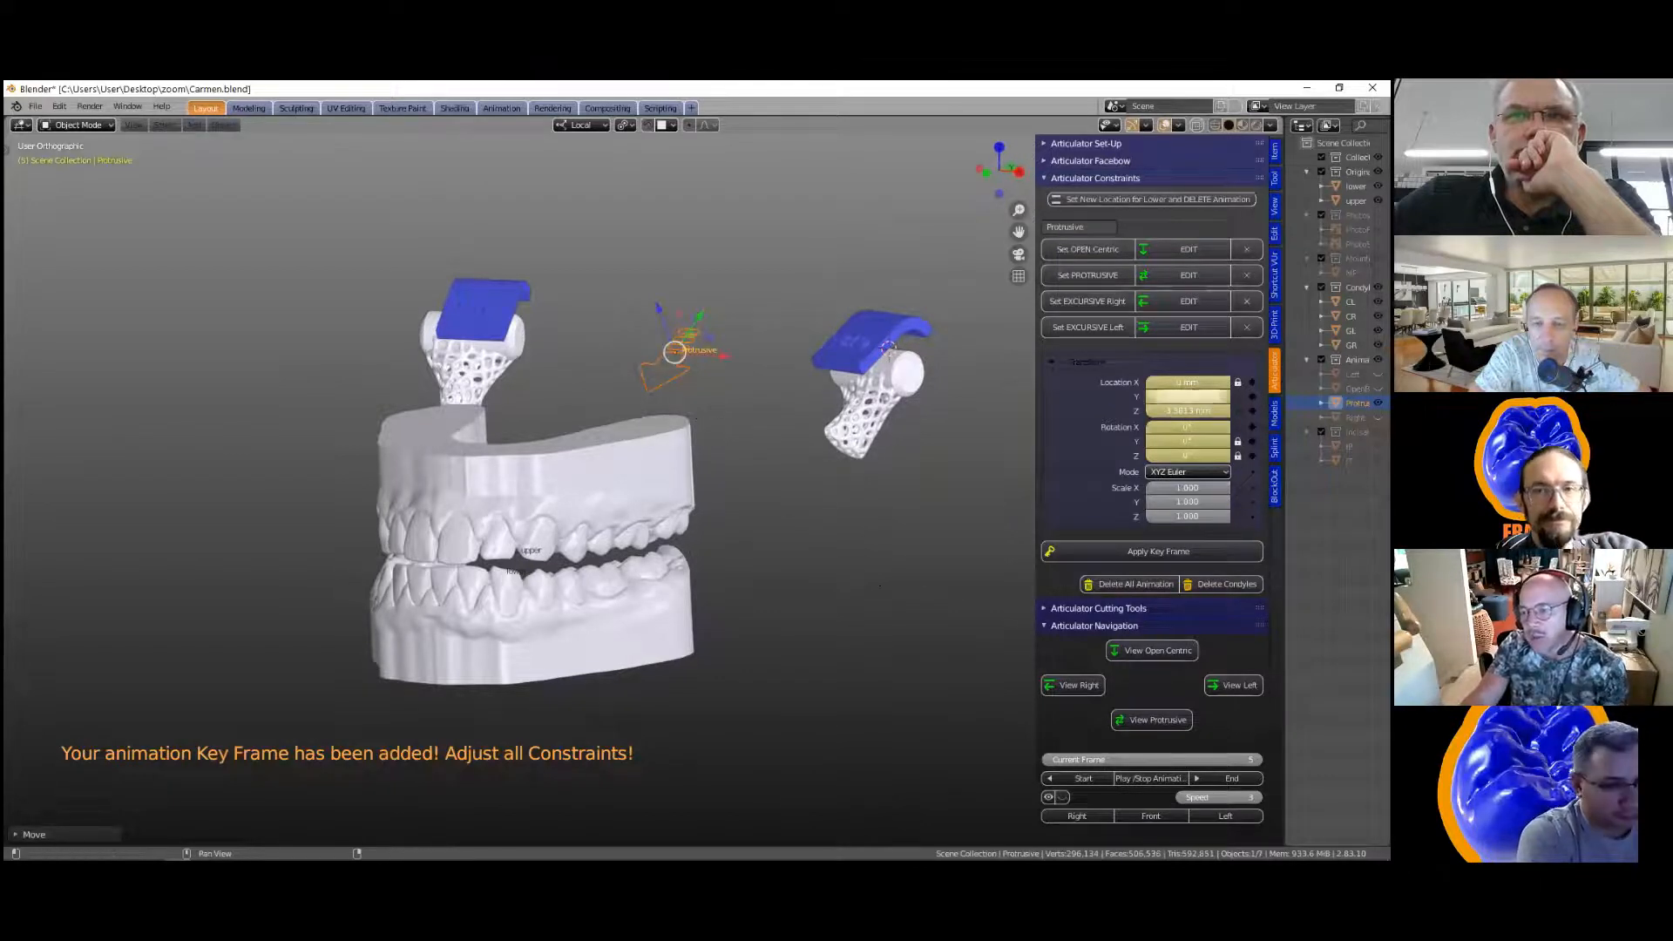
# Step: Edit the right excursive constraint with a negative Rotation Z and apply a keyframe
pyautogui.click(1189, 301)
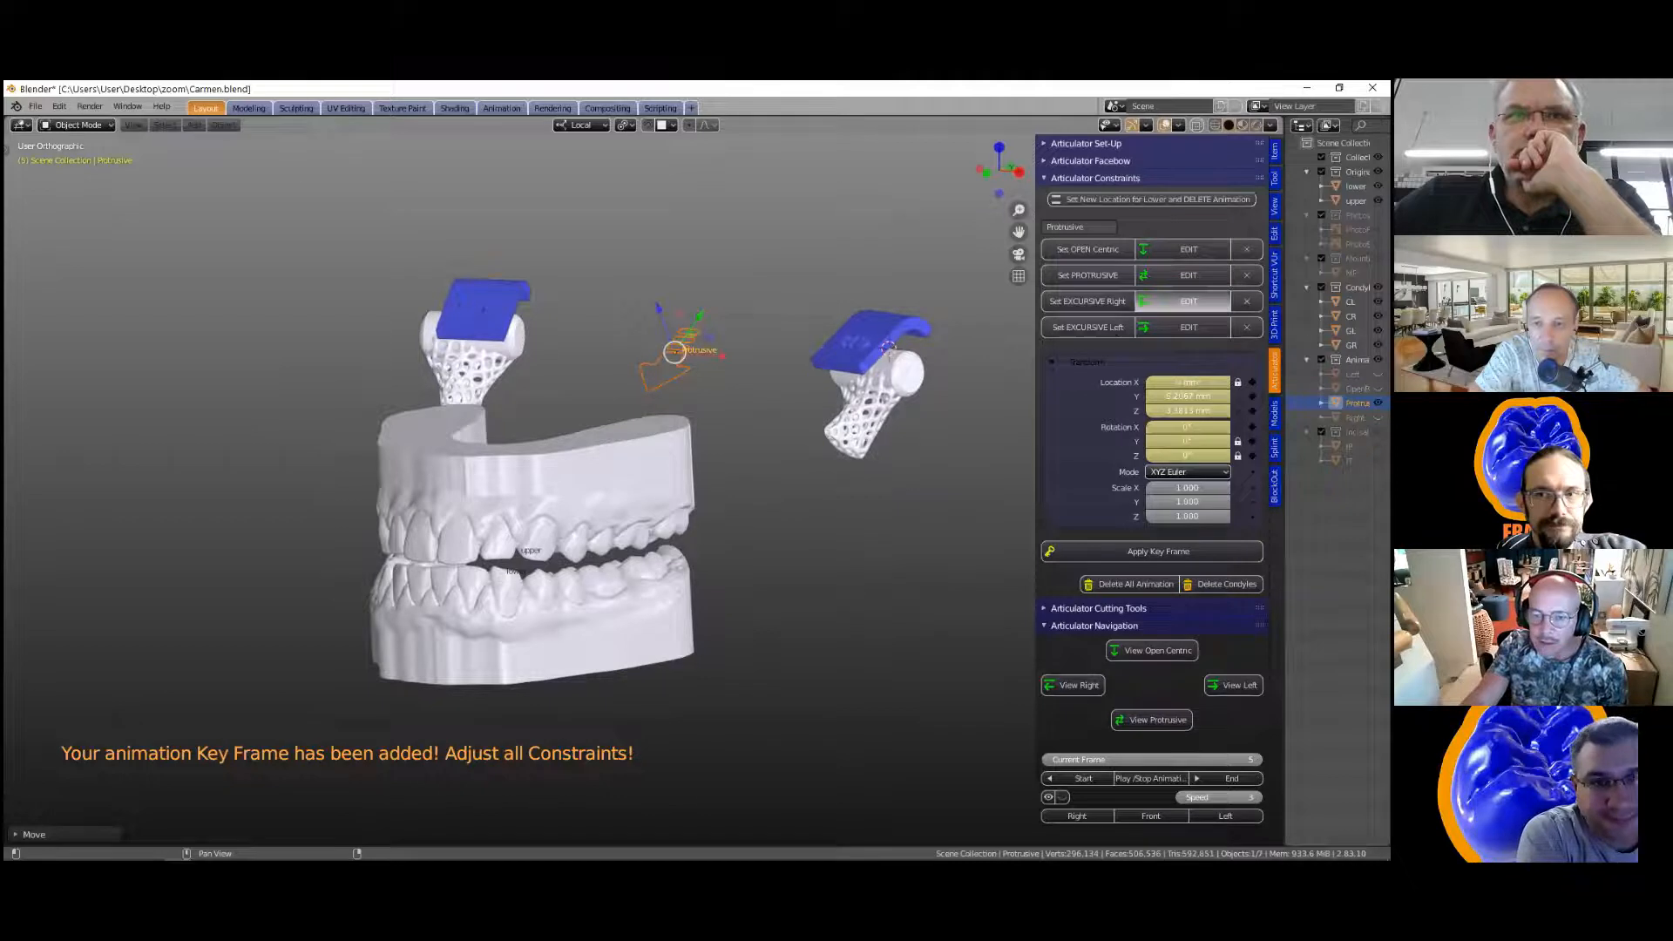
pyautogui.moveTo(1188, 455); pyautogui.dragTo(1137, 455)
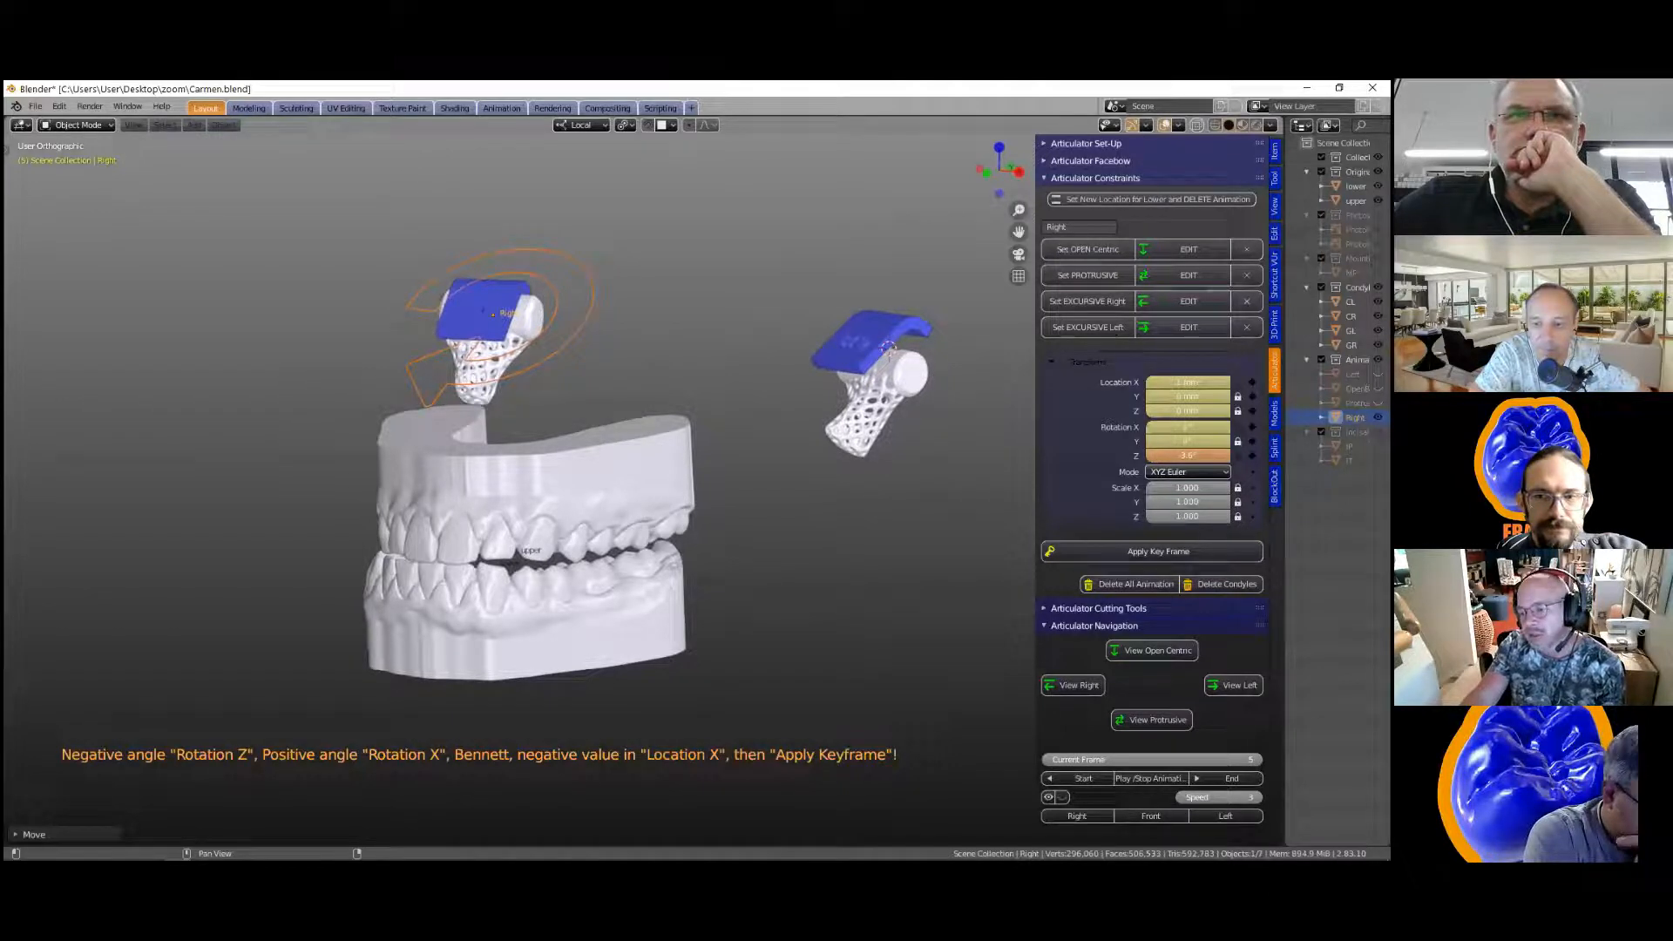
pyautogui.click(1070, 552)
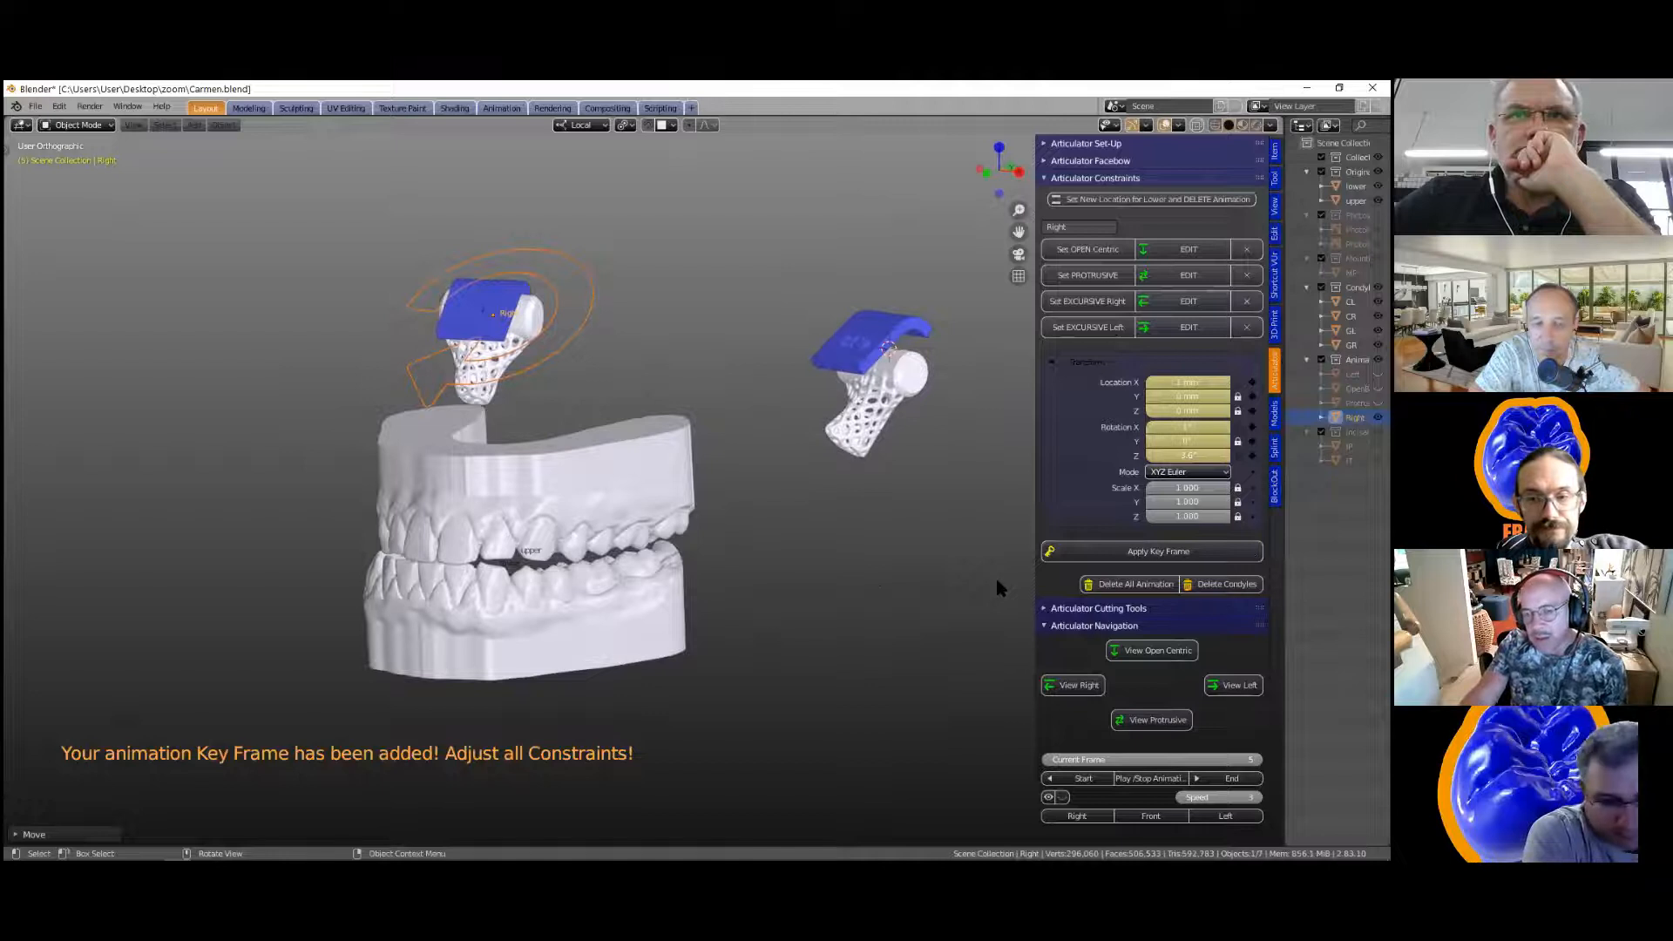
# Step: Widen the articulator sidebar and set the open centric, protrusive and left excursive constraints in turn
pyautogui.moveTo(1035, 455); pyautogui.dragTo(983, 471)
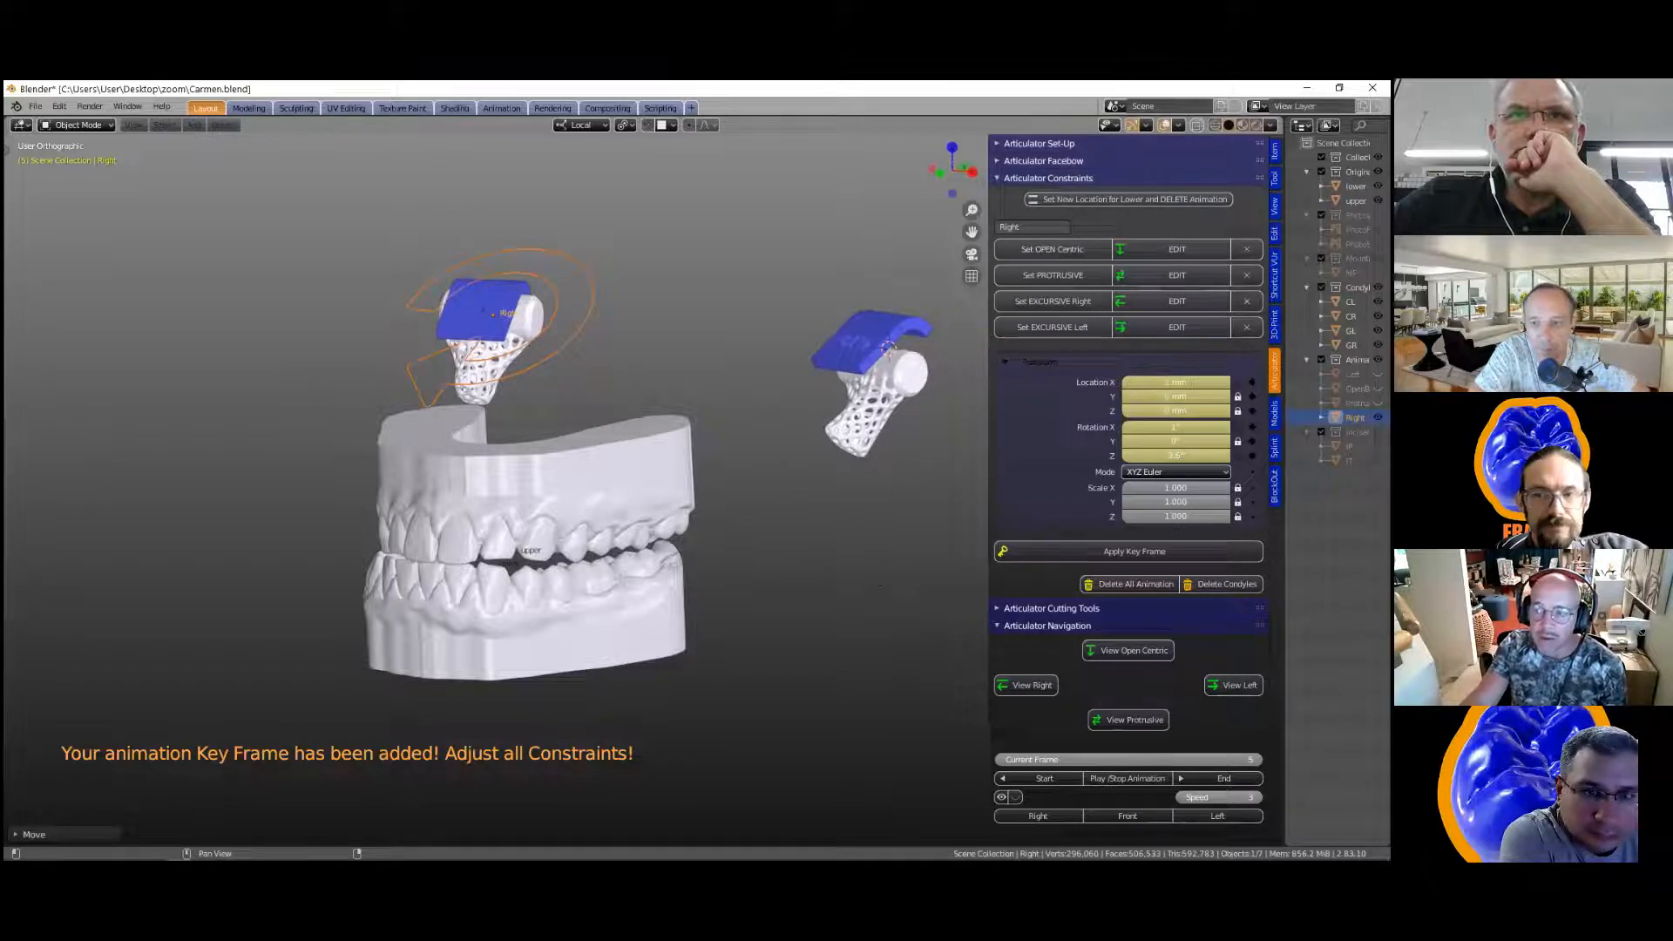
pyautogui.click(1053, 248)
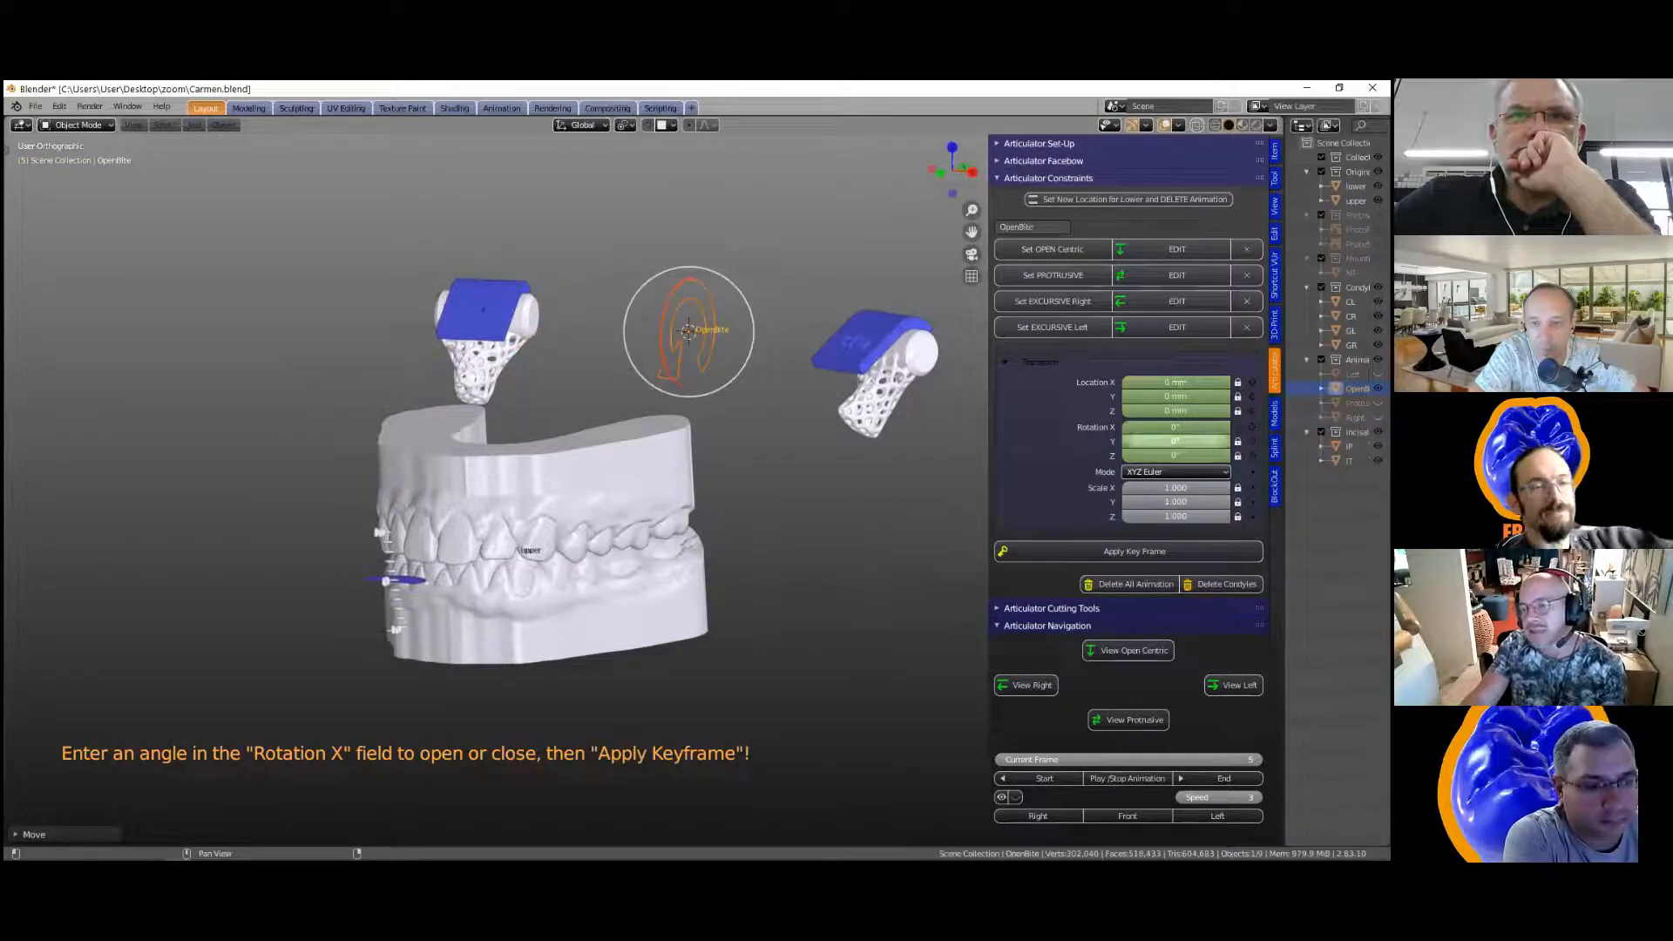
pyautogui.click(1041, 275)
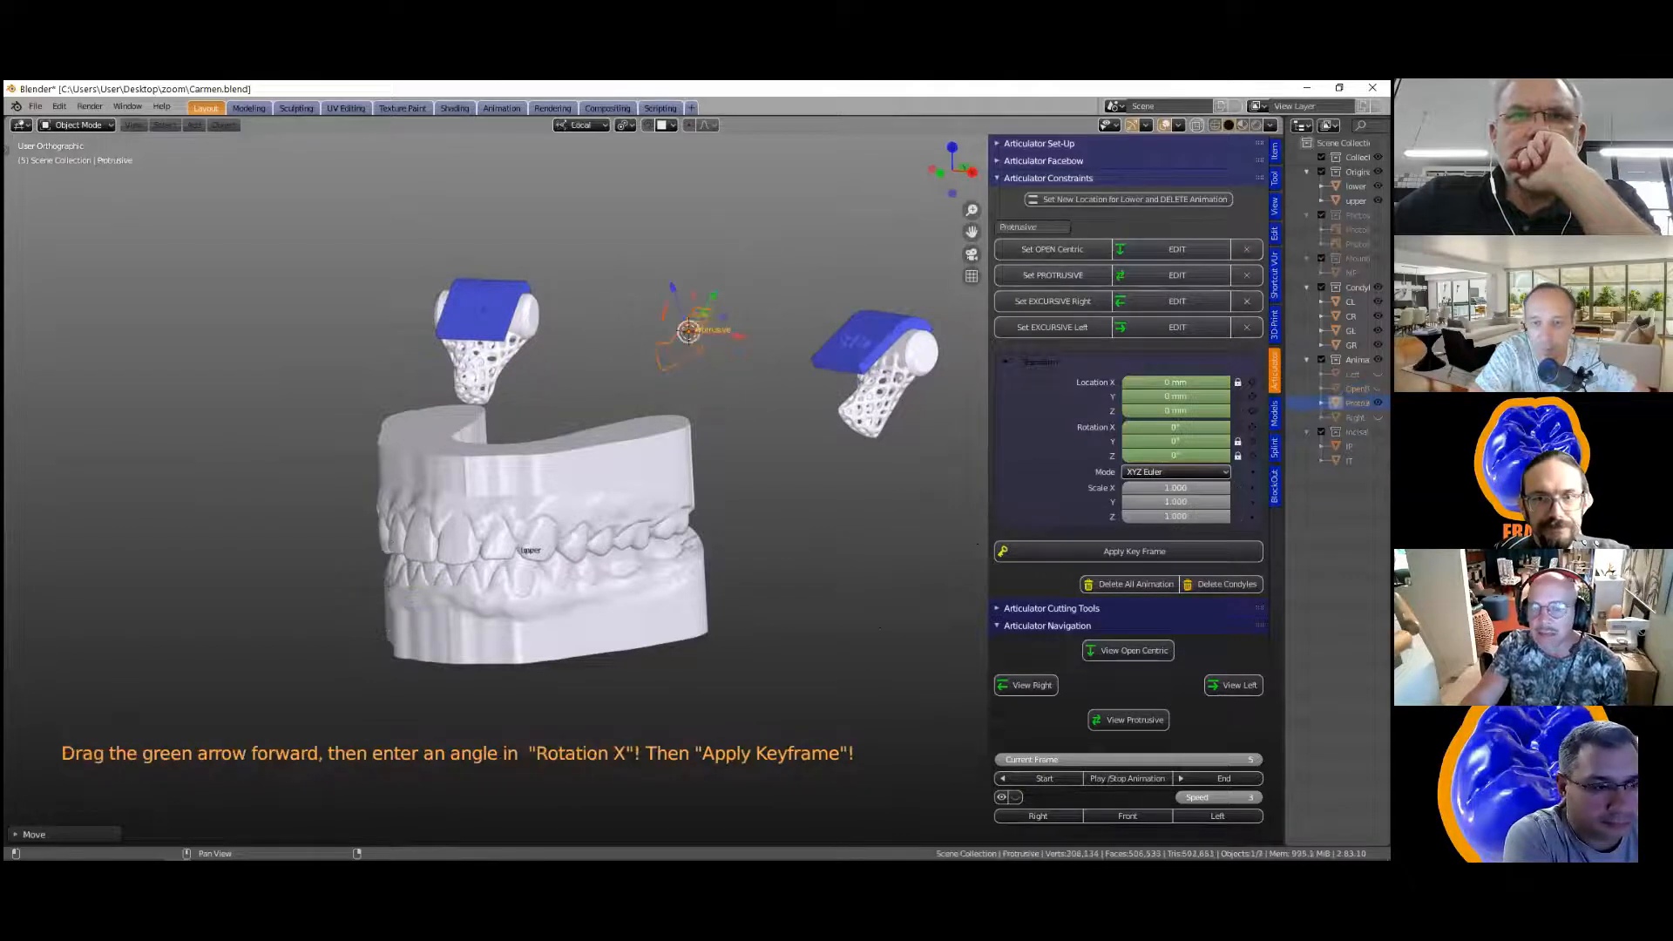
pyautogui.click(1070, 327)
pyautogui.moveTo(971, 474)
pyautogui.mouseDown(button='middle')
pyautogui.moveTo(1024, 493)
pyautogui.moveTo(999, 490)
pyautogui.mouseUp(button='middle')
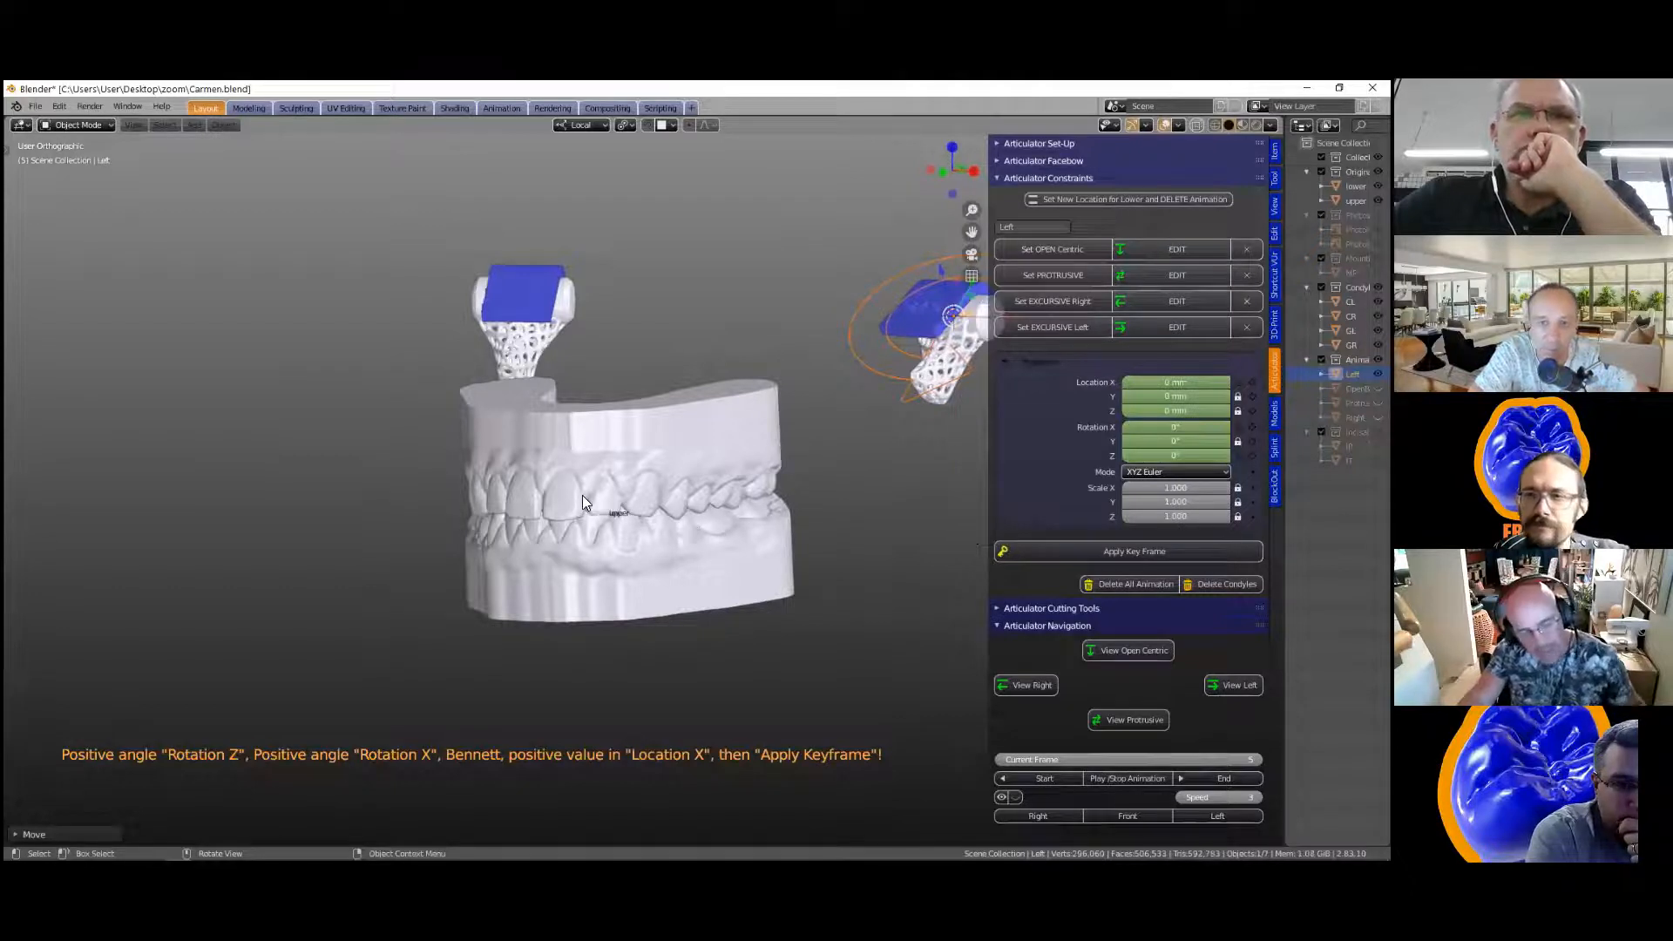
# Step: Widen the Outliner to show the Animation collection, and switch through the open centric, protrusive, right and left excursive constraints
pyautogui.moveTo(1285, 402); pyautogui.dragTo(1259, 402)
pyautogui.moveTo(781, 253); pyautogui.dragTo(781, 249)
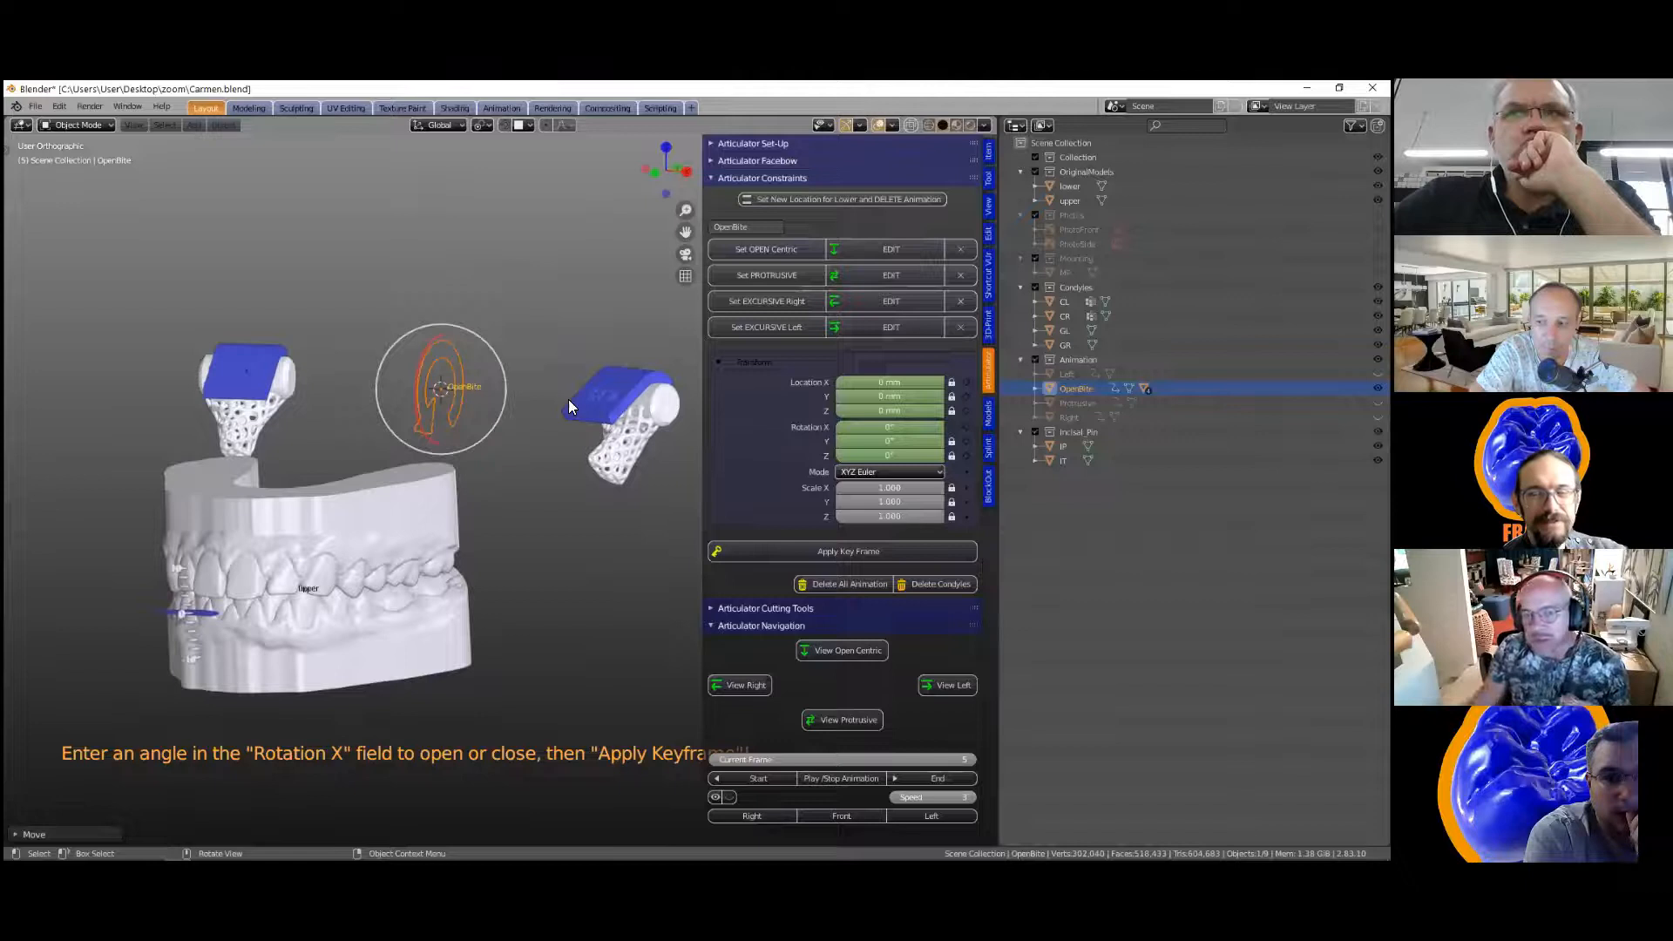
pyautogui.click(752, 276)
pyautogui.click(762, 301)
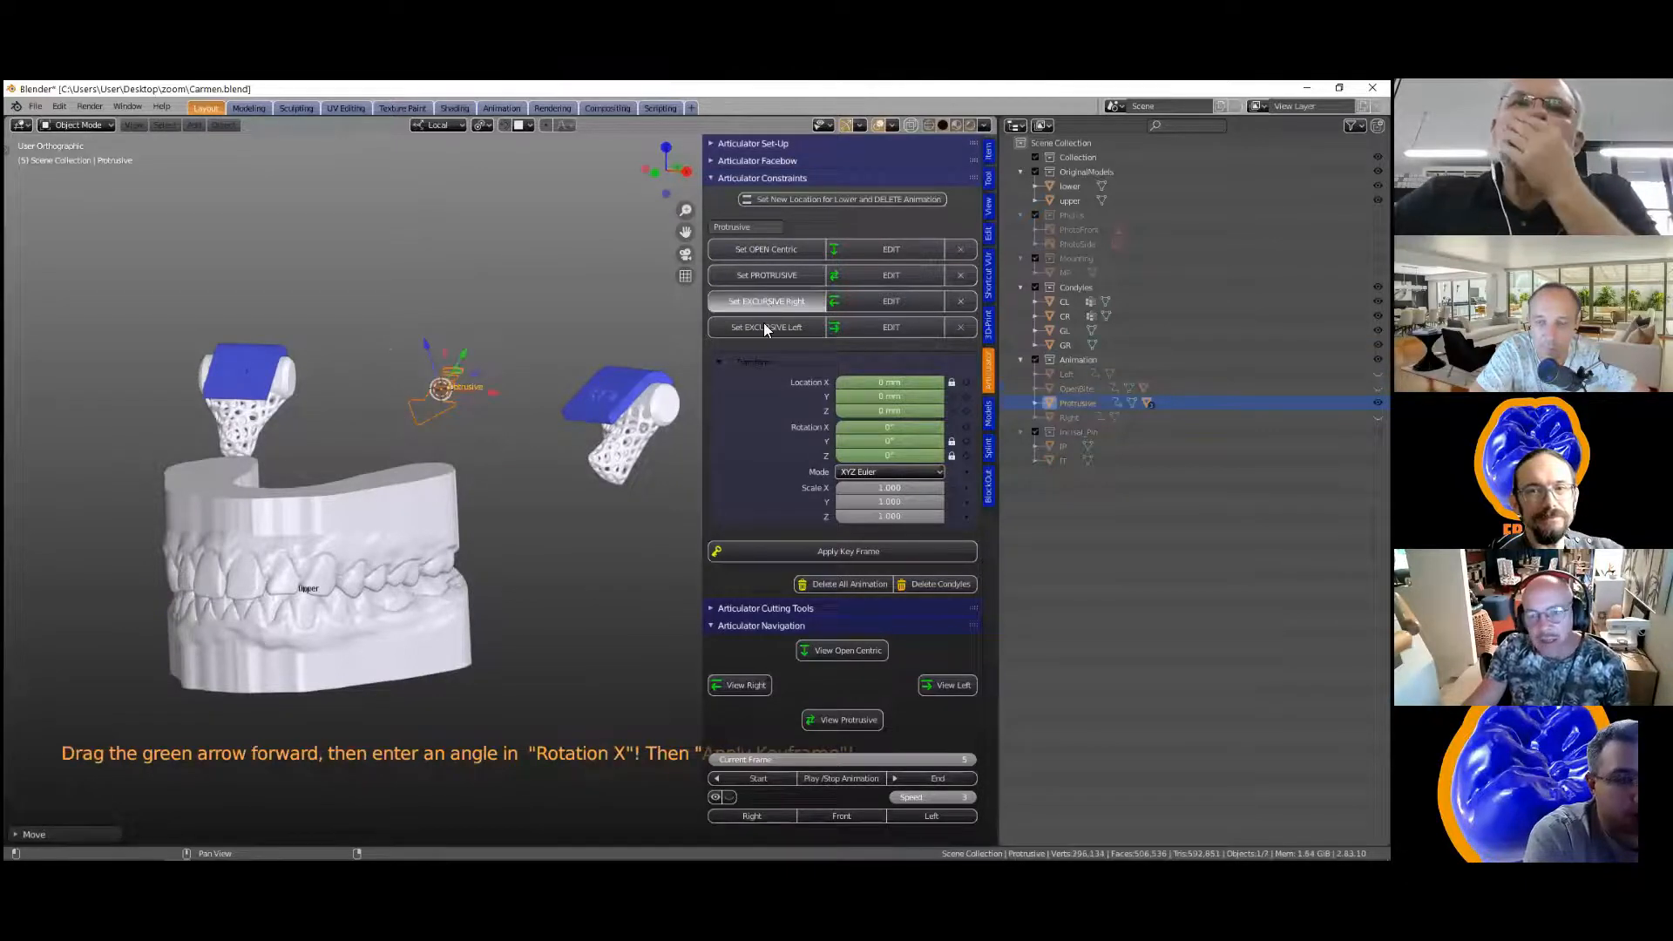
pyautogui.click(765, 326)
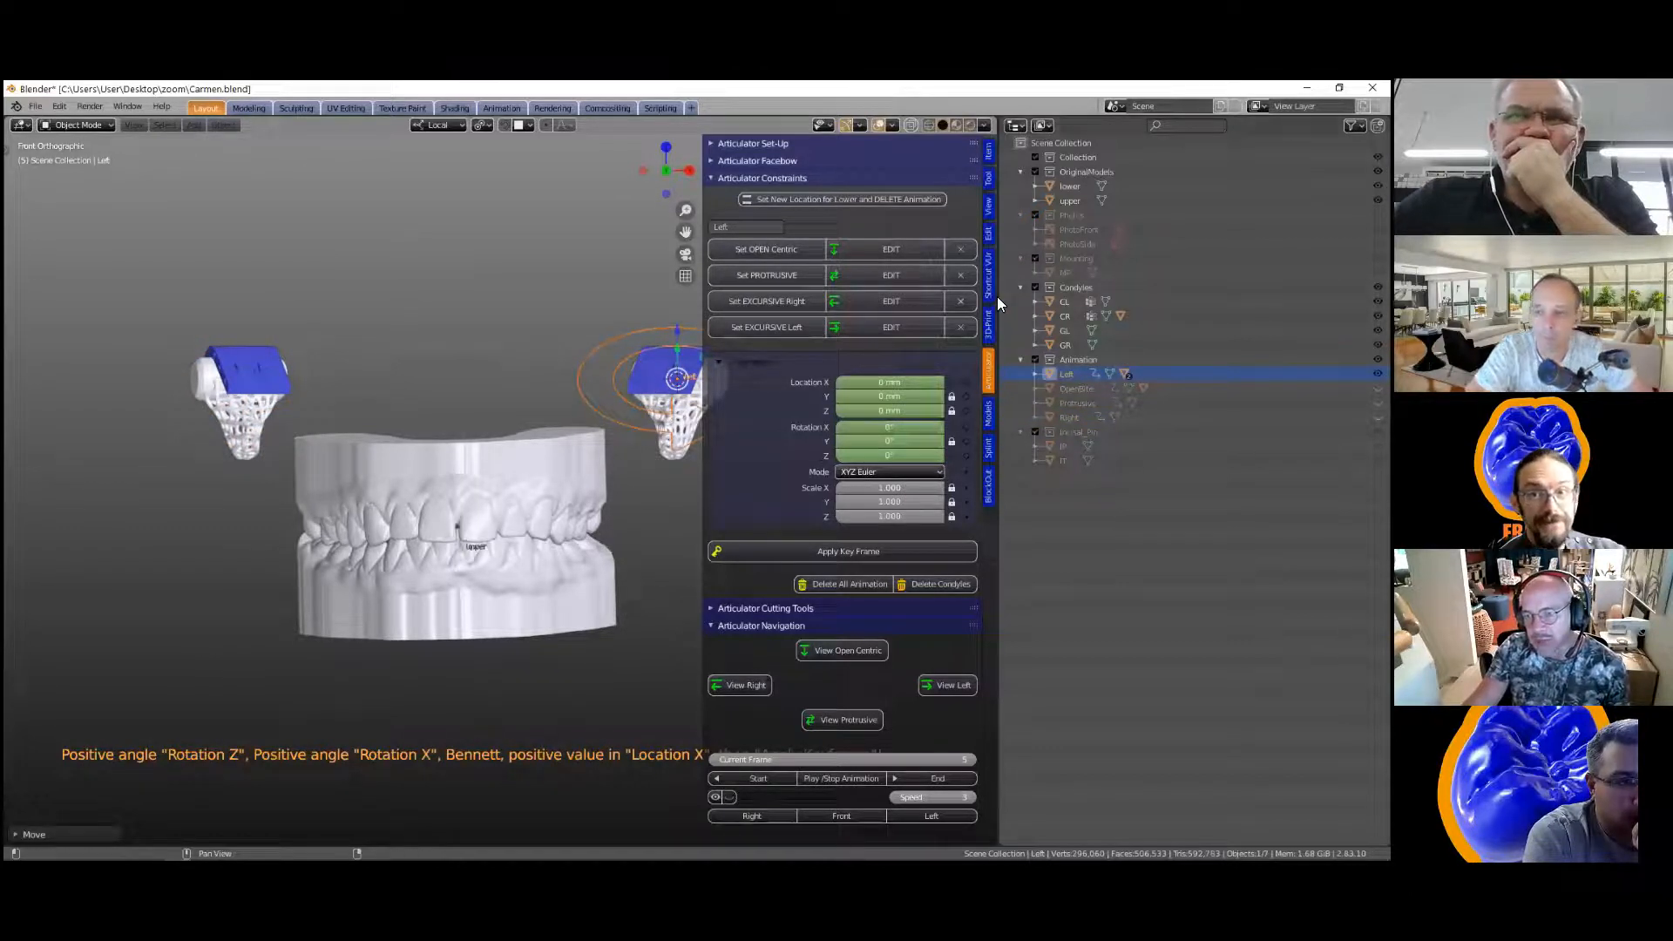
# Step: Shrink the Outliner to a narrow strip and collapse all the articulator sections in the sidebar
pyautogui.moveTo(997, 294); pyautogui.dragTo(1331, 294)
pyautogui.click(1055, 160)
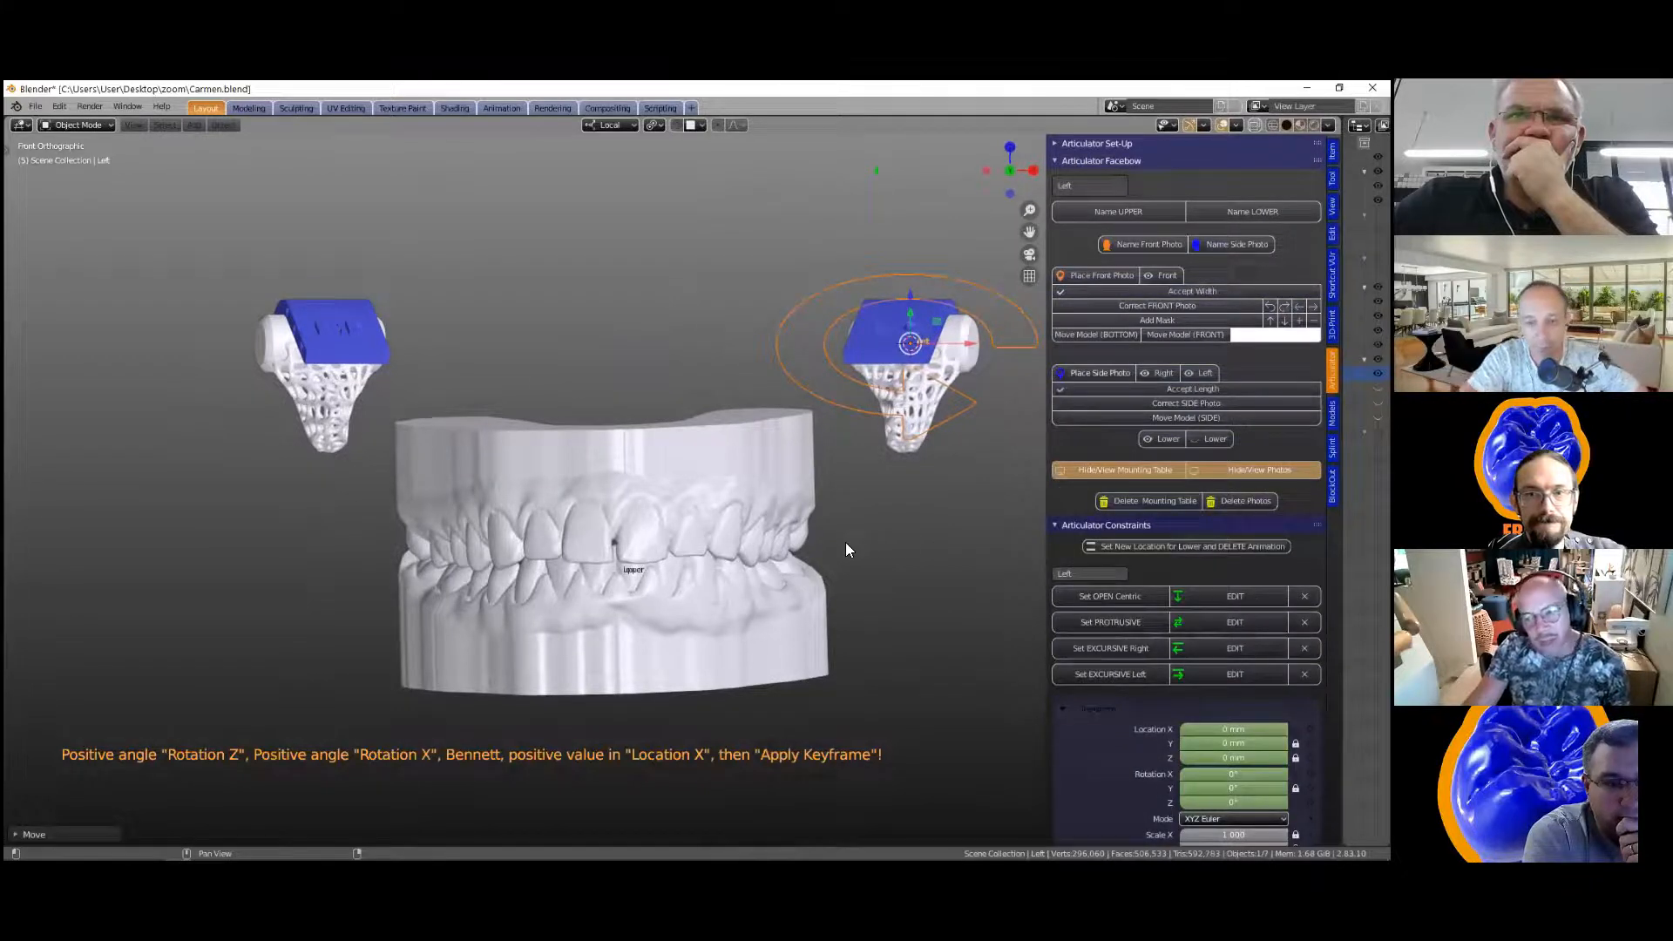
pyautogui.moveTo(842, 549); pyautogui.dragTo(838, 562, button='middle')
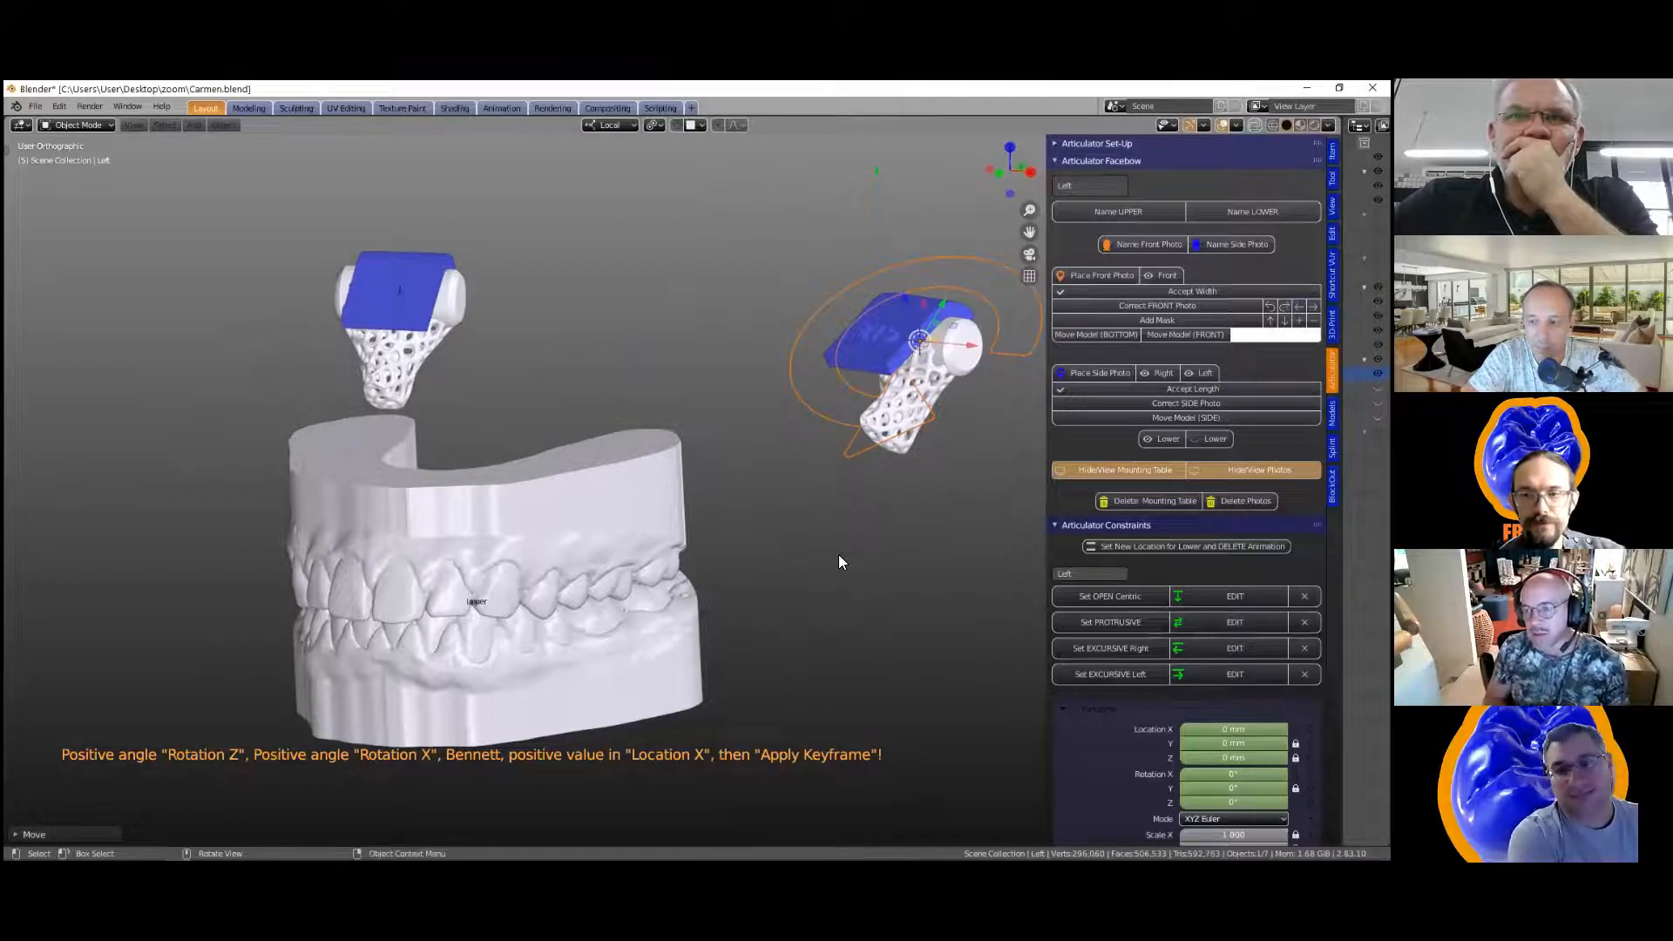
pyautogui.click(1058, 161)
pyautogui.click(1053, 178)
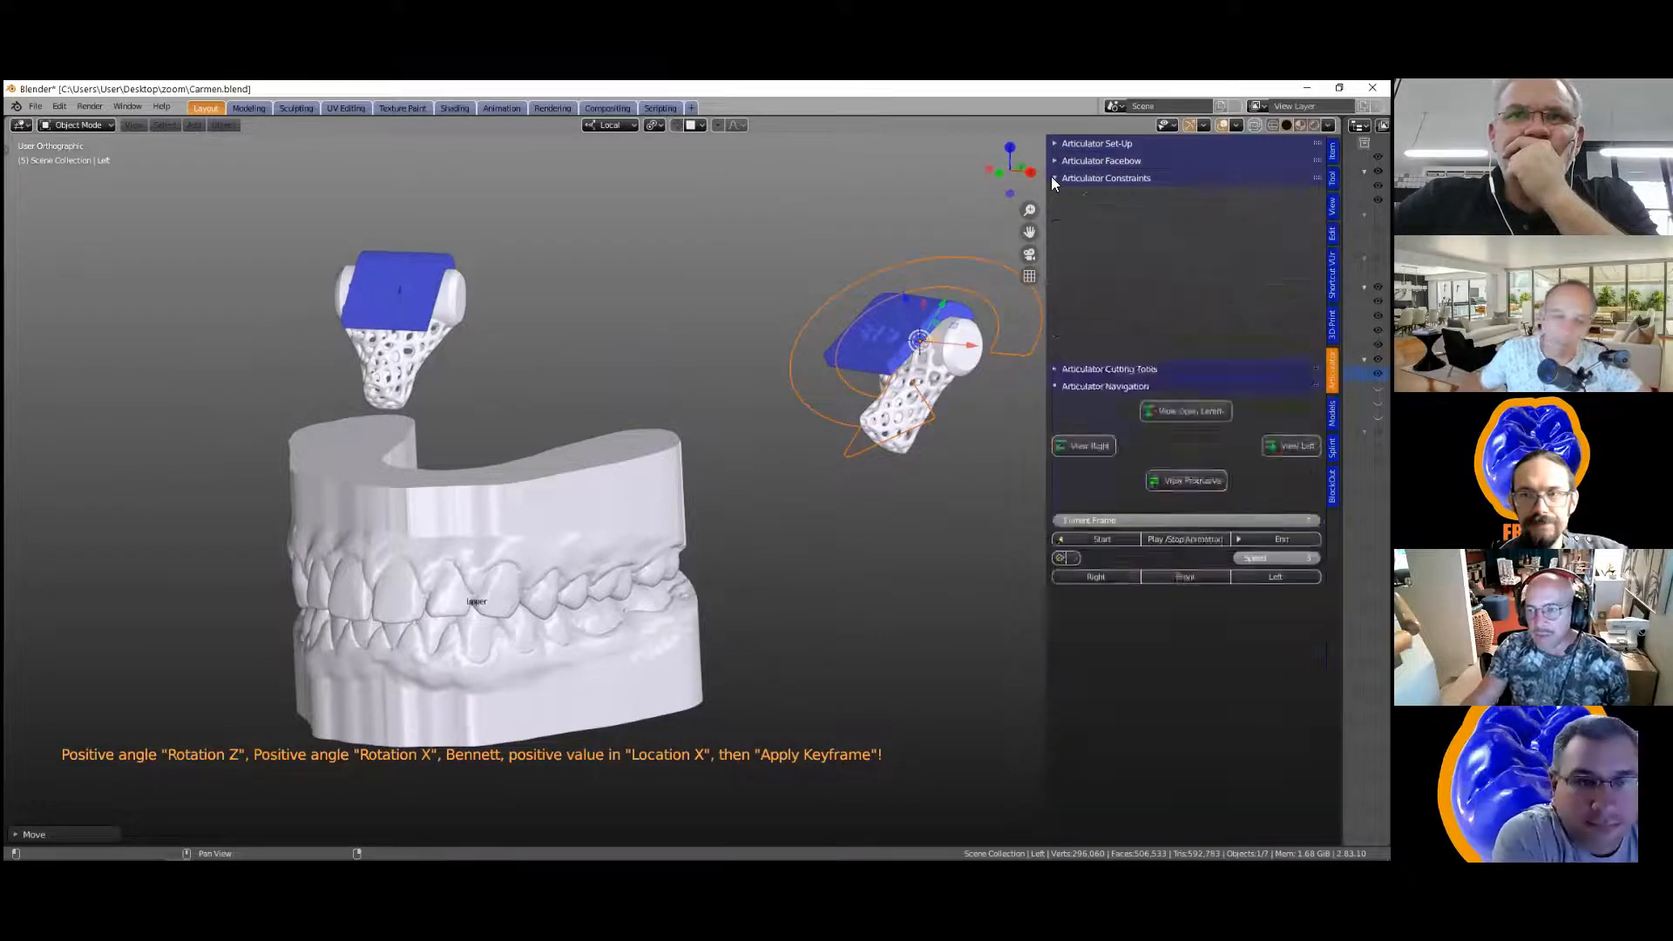
pyautogui.click(1054, 212)
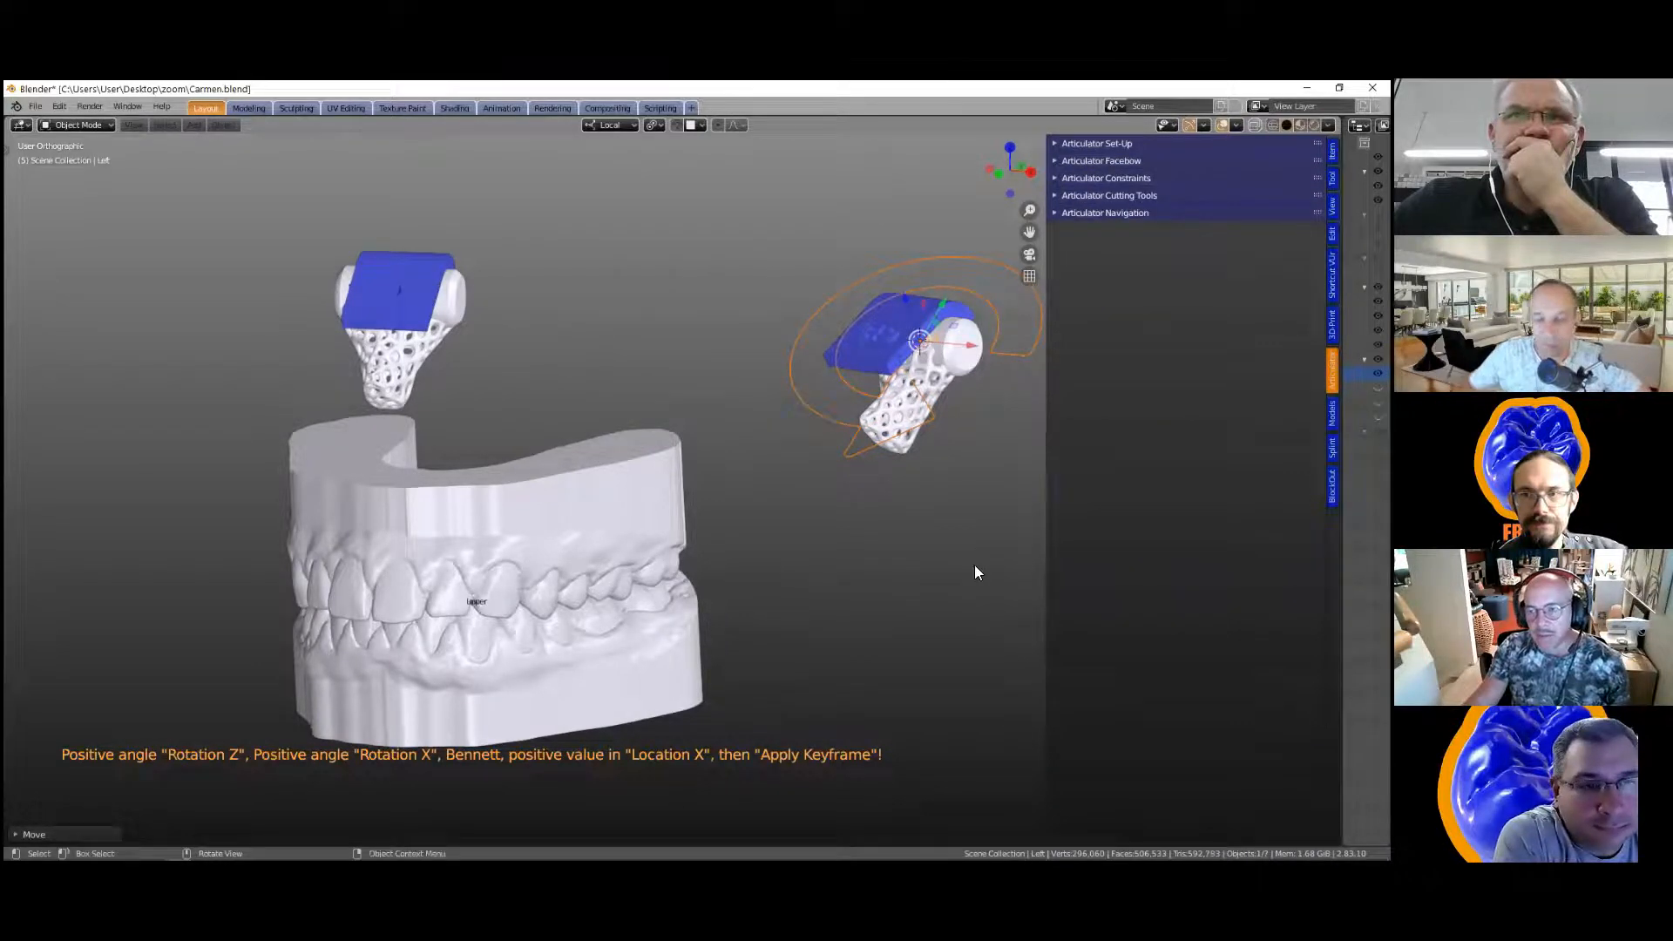
pyautogui.moveTo(734, 525); pyautogui.dragTo(746, 519, button='middle')
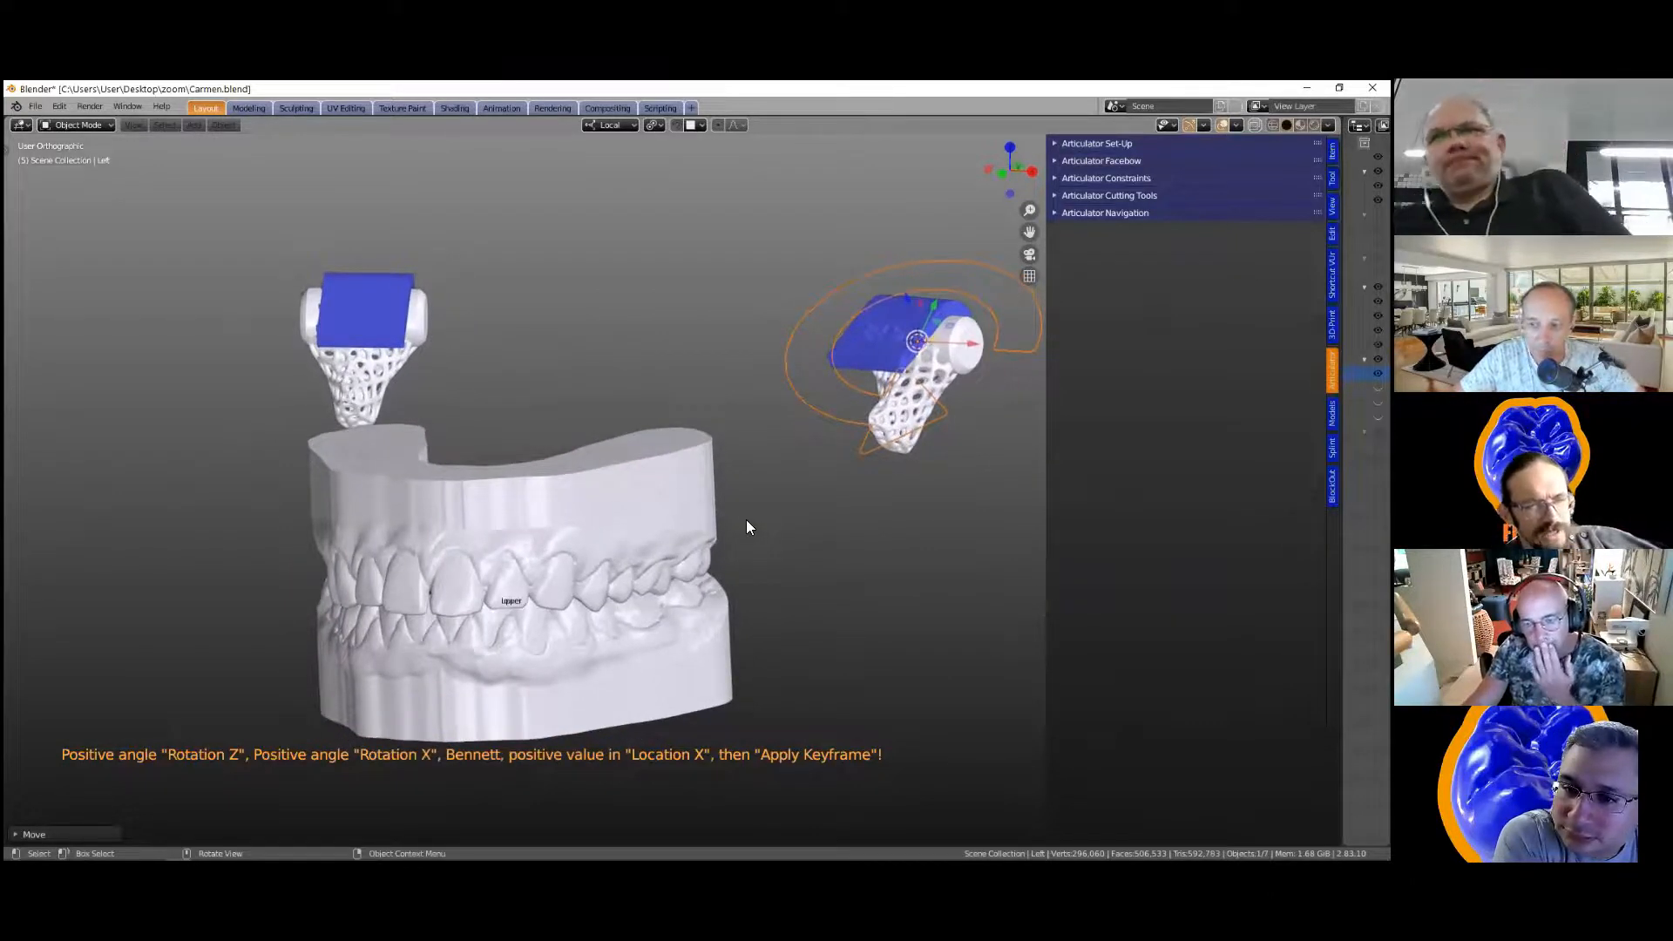
# Step: Show the floating View Navigation pop-up of the Articulator, move it above the models and dismiss it, twice
pyautogui.hotkey('ctrl', 'x')
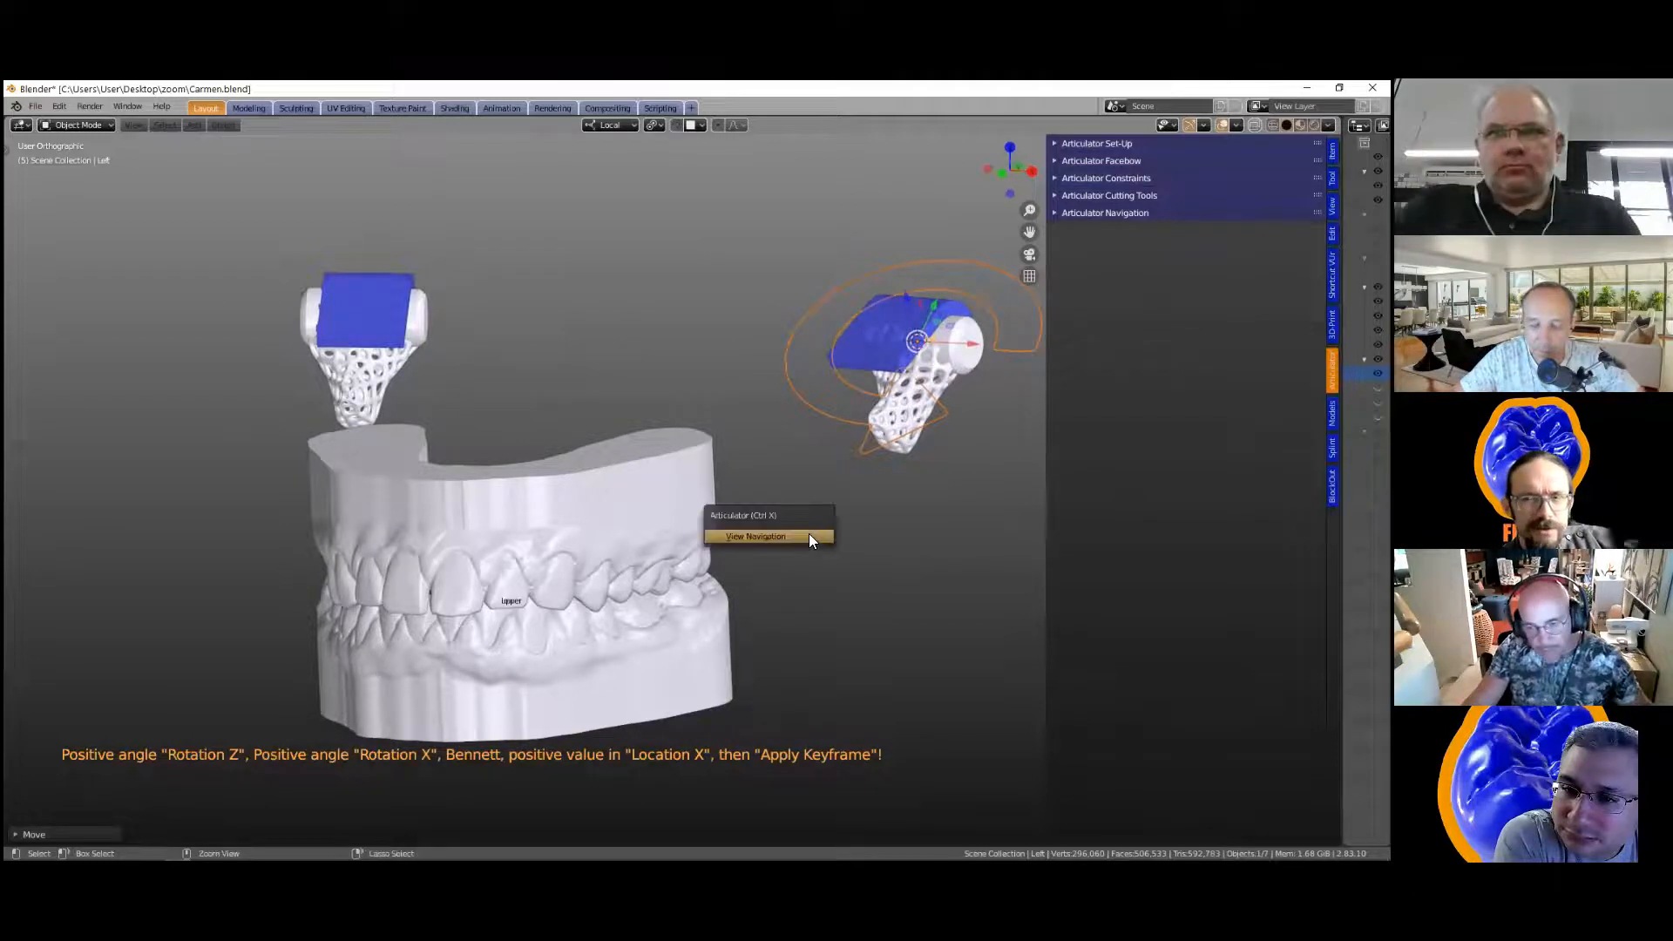
pyautogui.click(791, 536)
pyautogui.moveTo(834, 539); pyautogui.dragTo(662, 288)
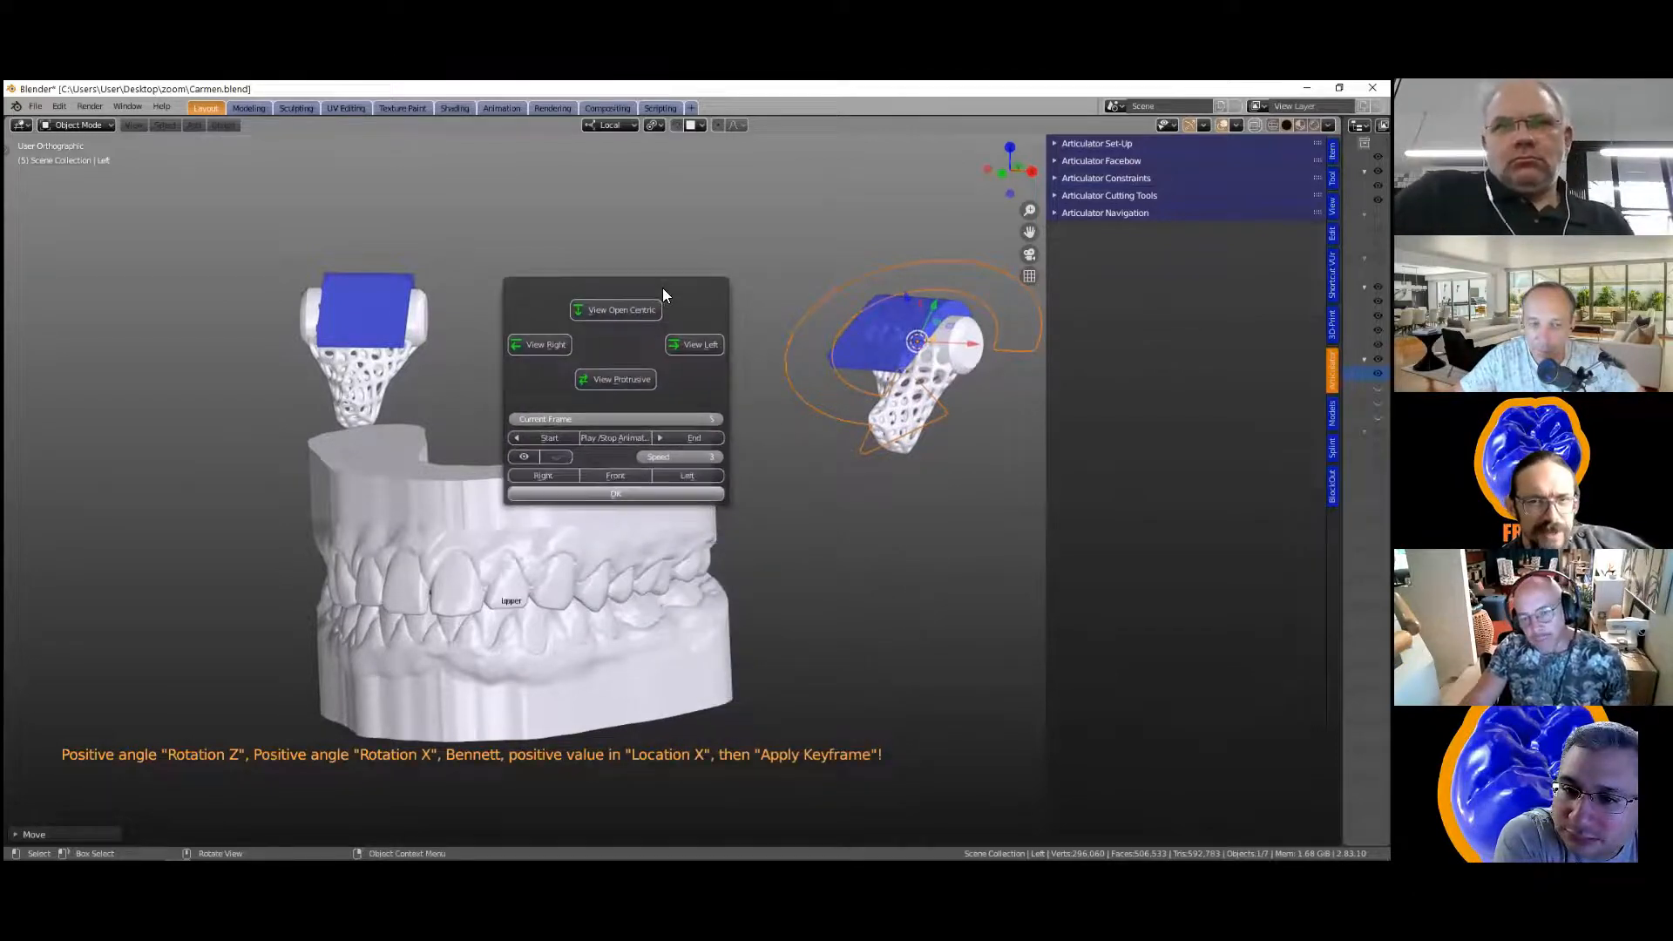
pyautogui.click(832, 541)
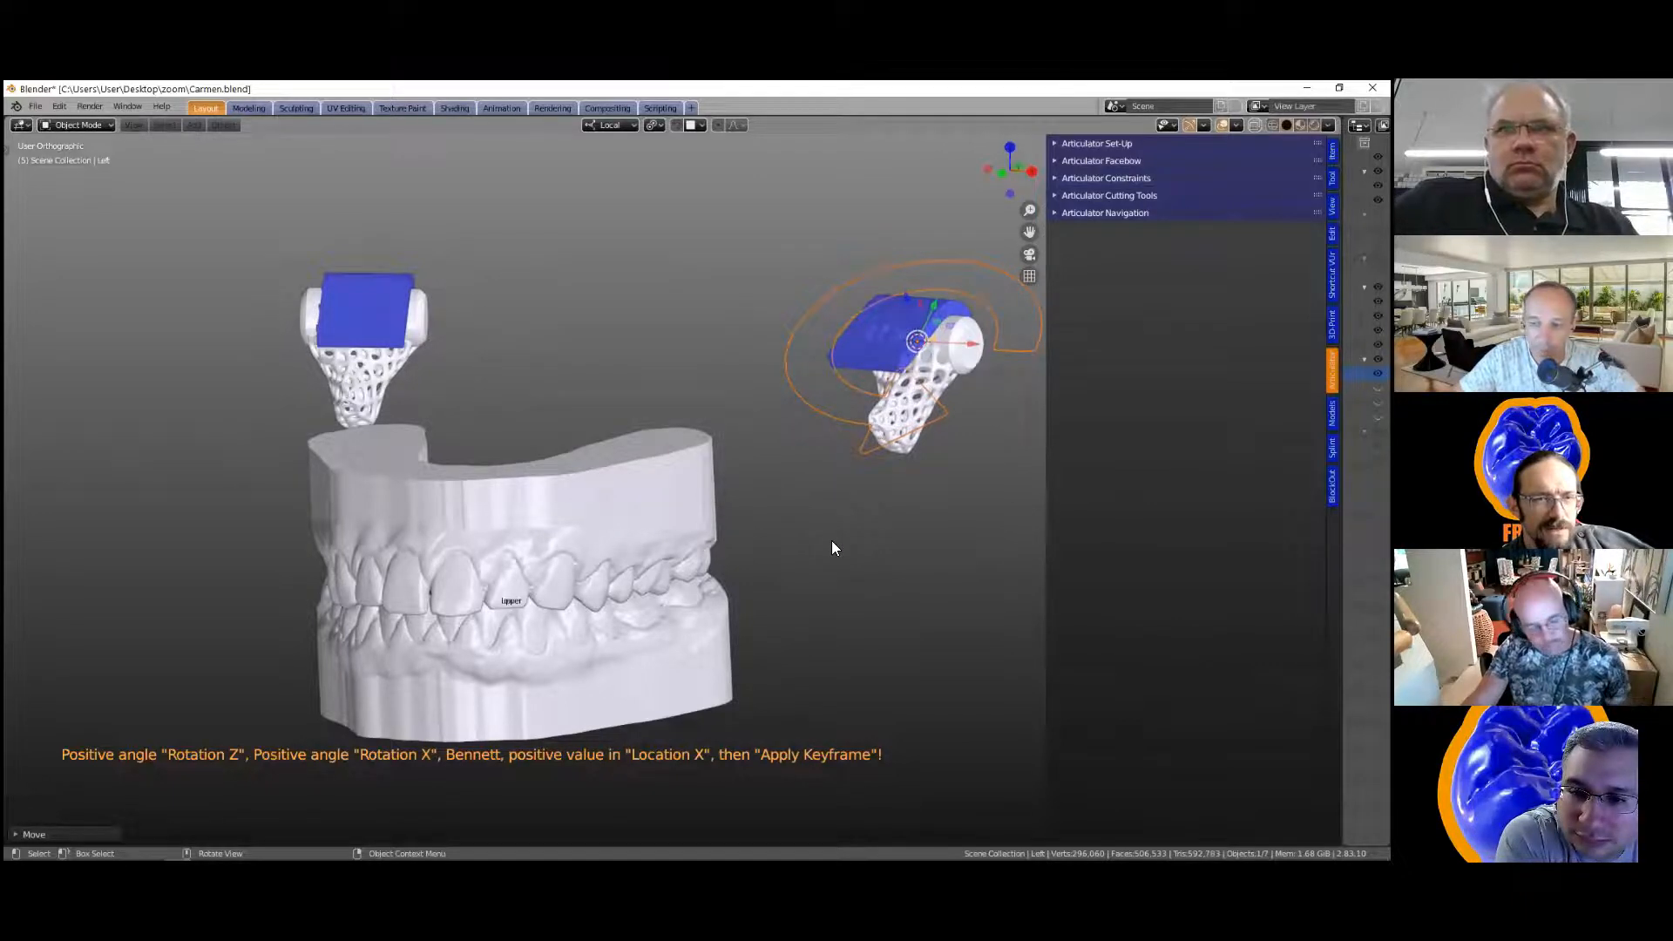
pyautogui.hotkey('ctrl', 'x')
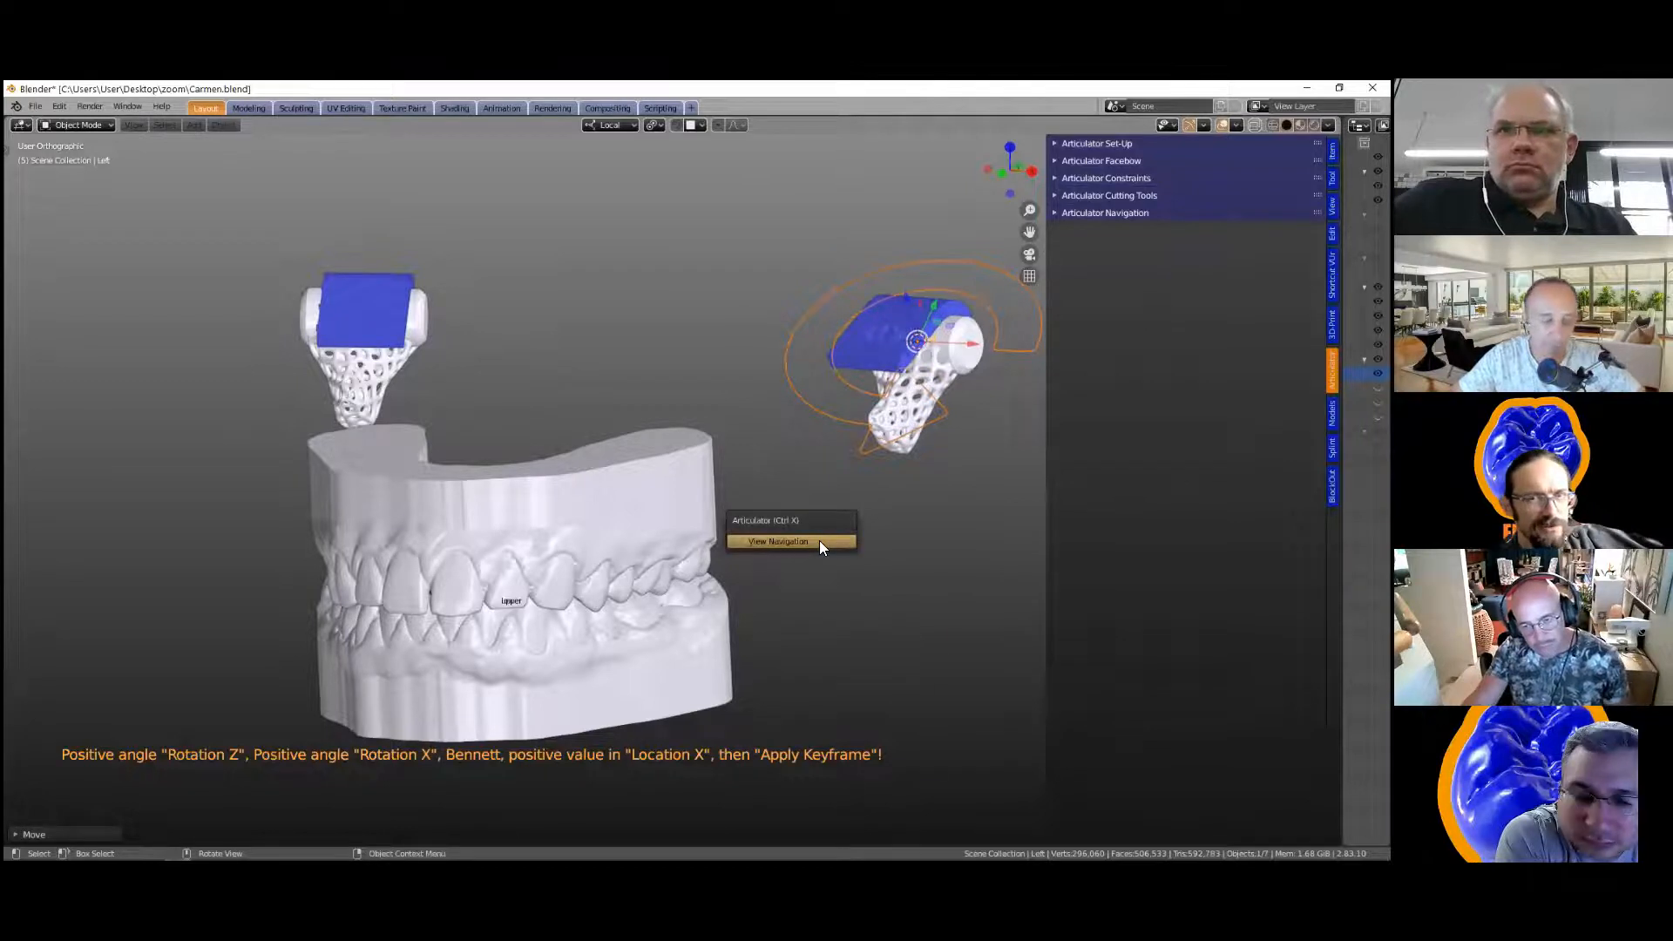
pyautogui.click(819, 540)
pyautogui.moveTo(819, 541); pyautogui.dragTo(673, 269)
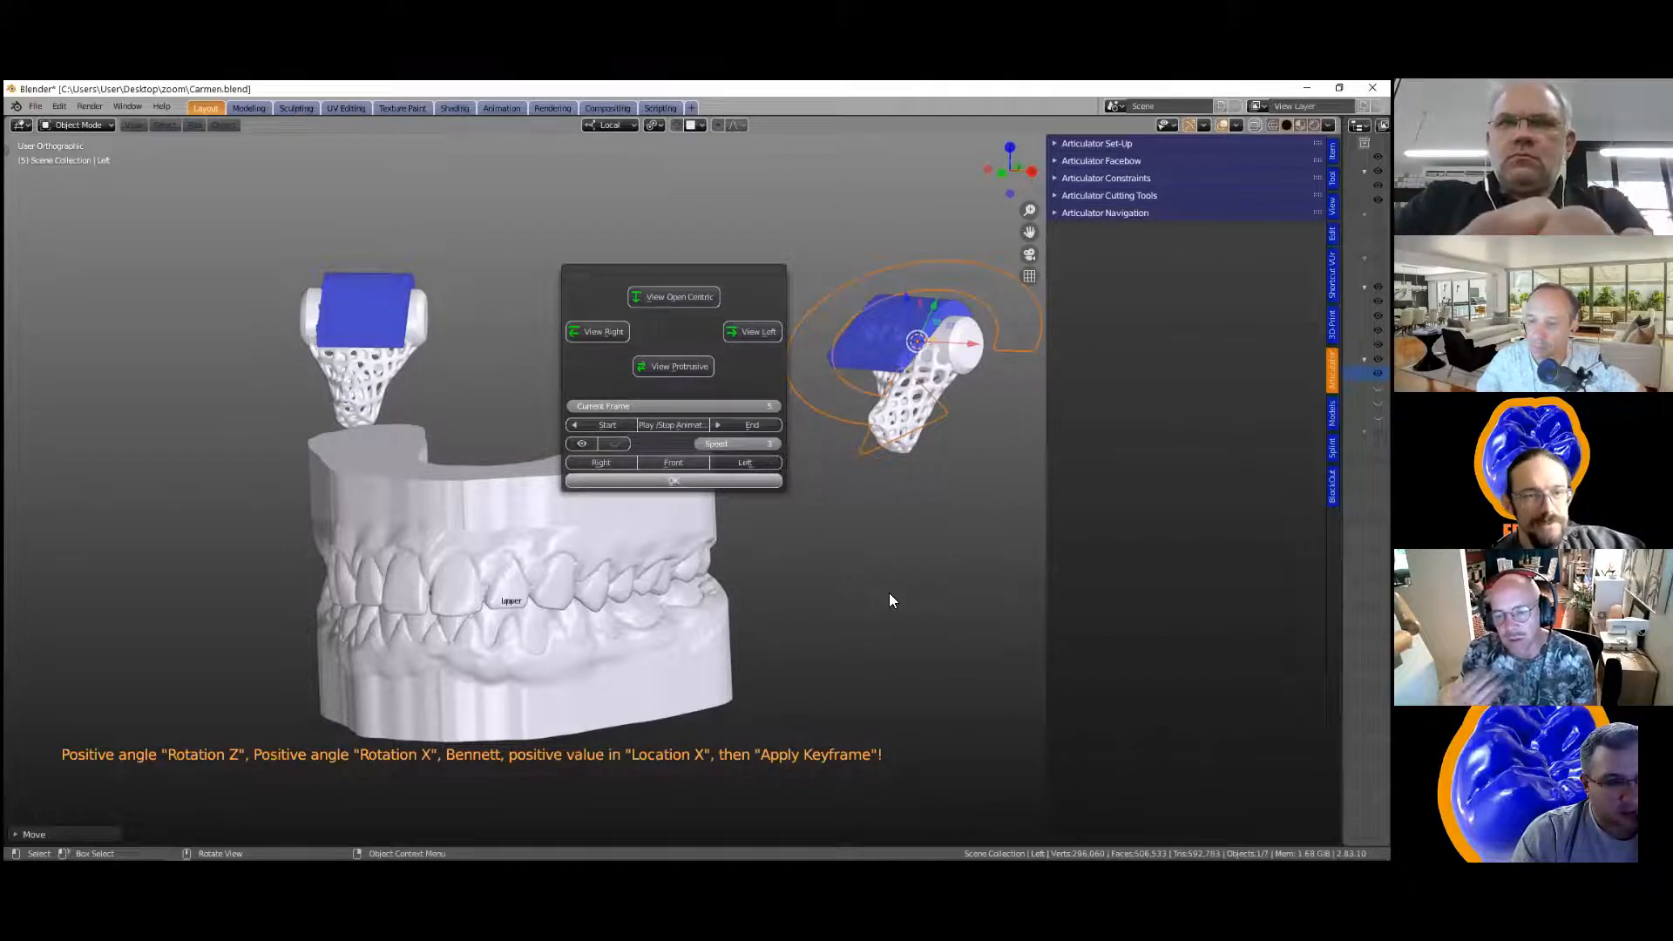
pyautogui.click(889, 594)
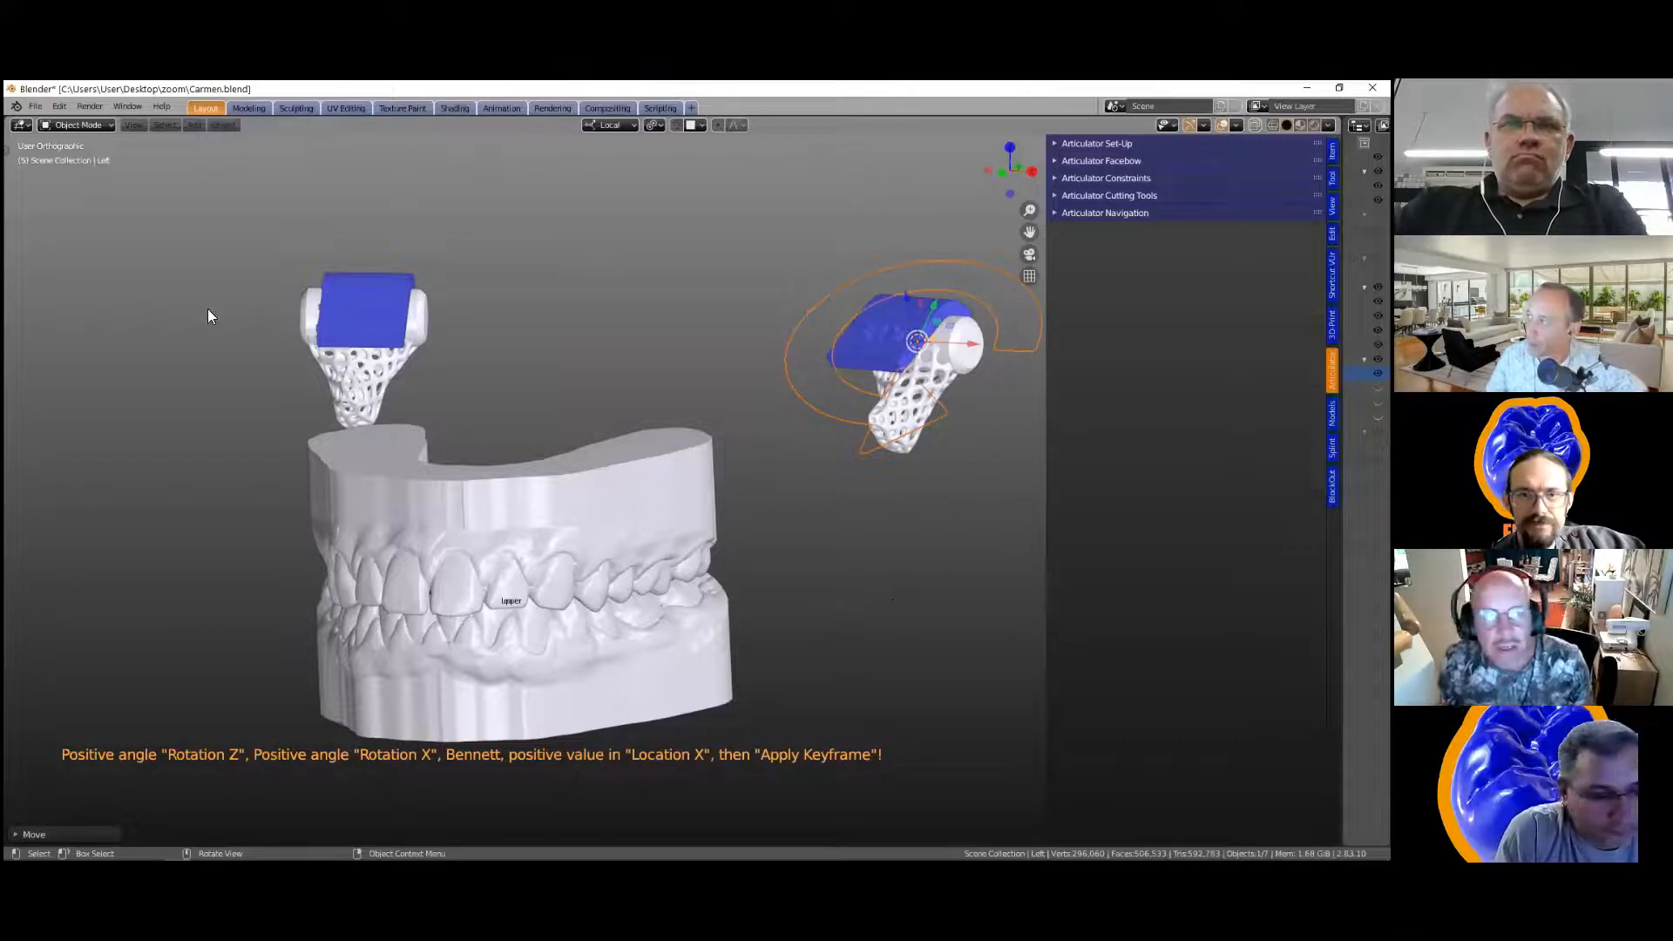
# Step: Open the CarmenSplint.blend file without saving the changes to the current file, and make the sidebar narrower
pyautogui.click(31, 104)
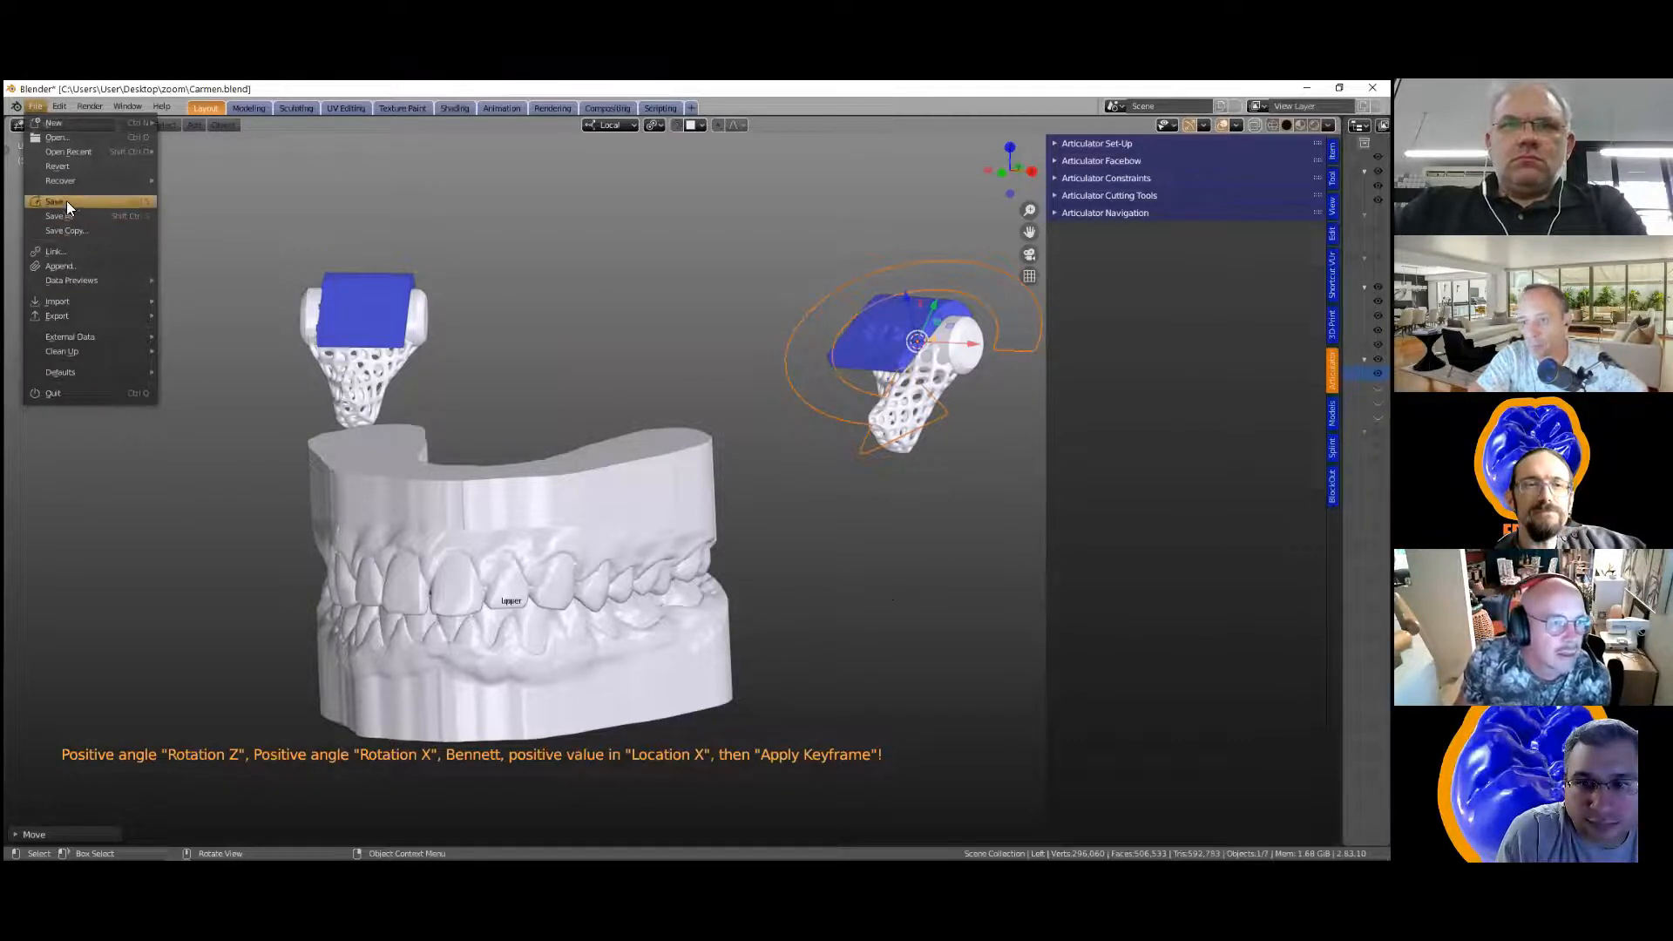
pyautogui.click(70, 136)
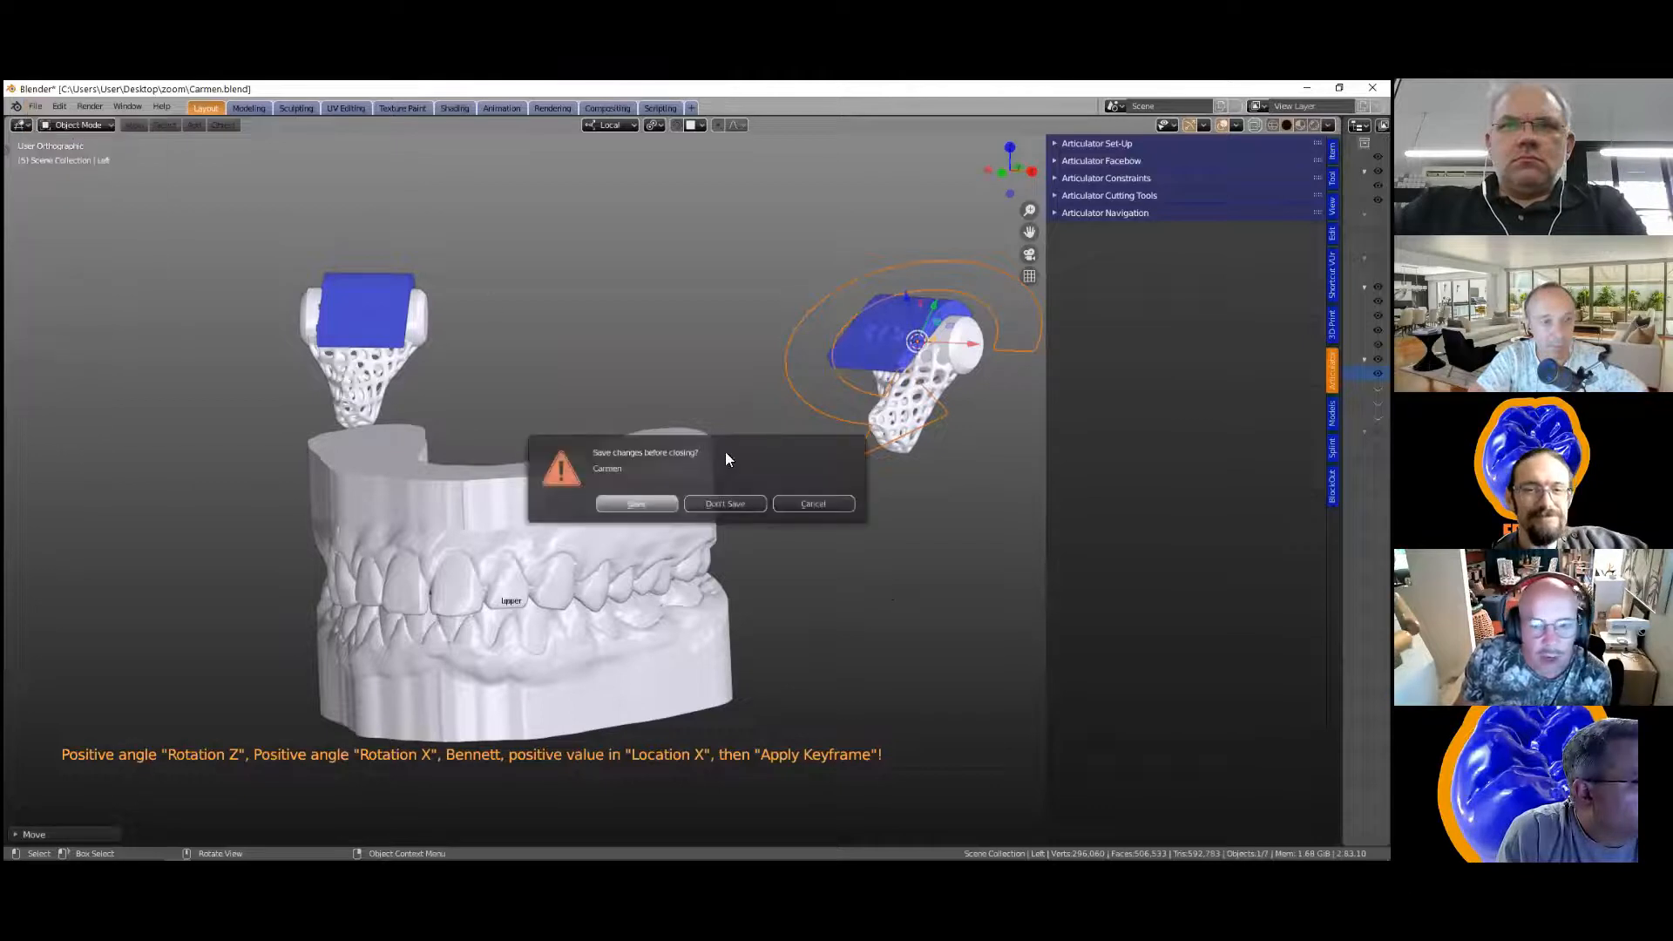
pyautogui.click(737, 503)
pyautogui.click(519, 369)
pyautogui.doubleClick(520, 369)
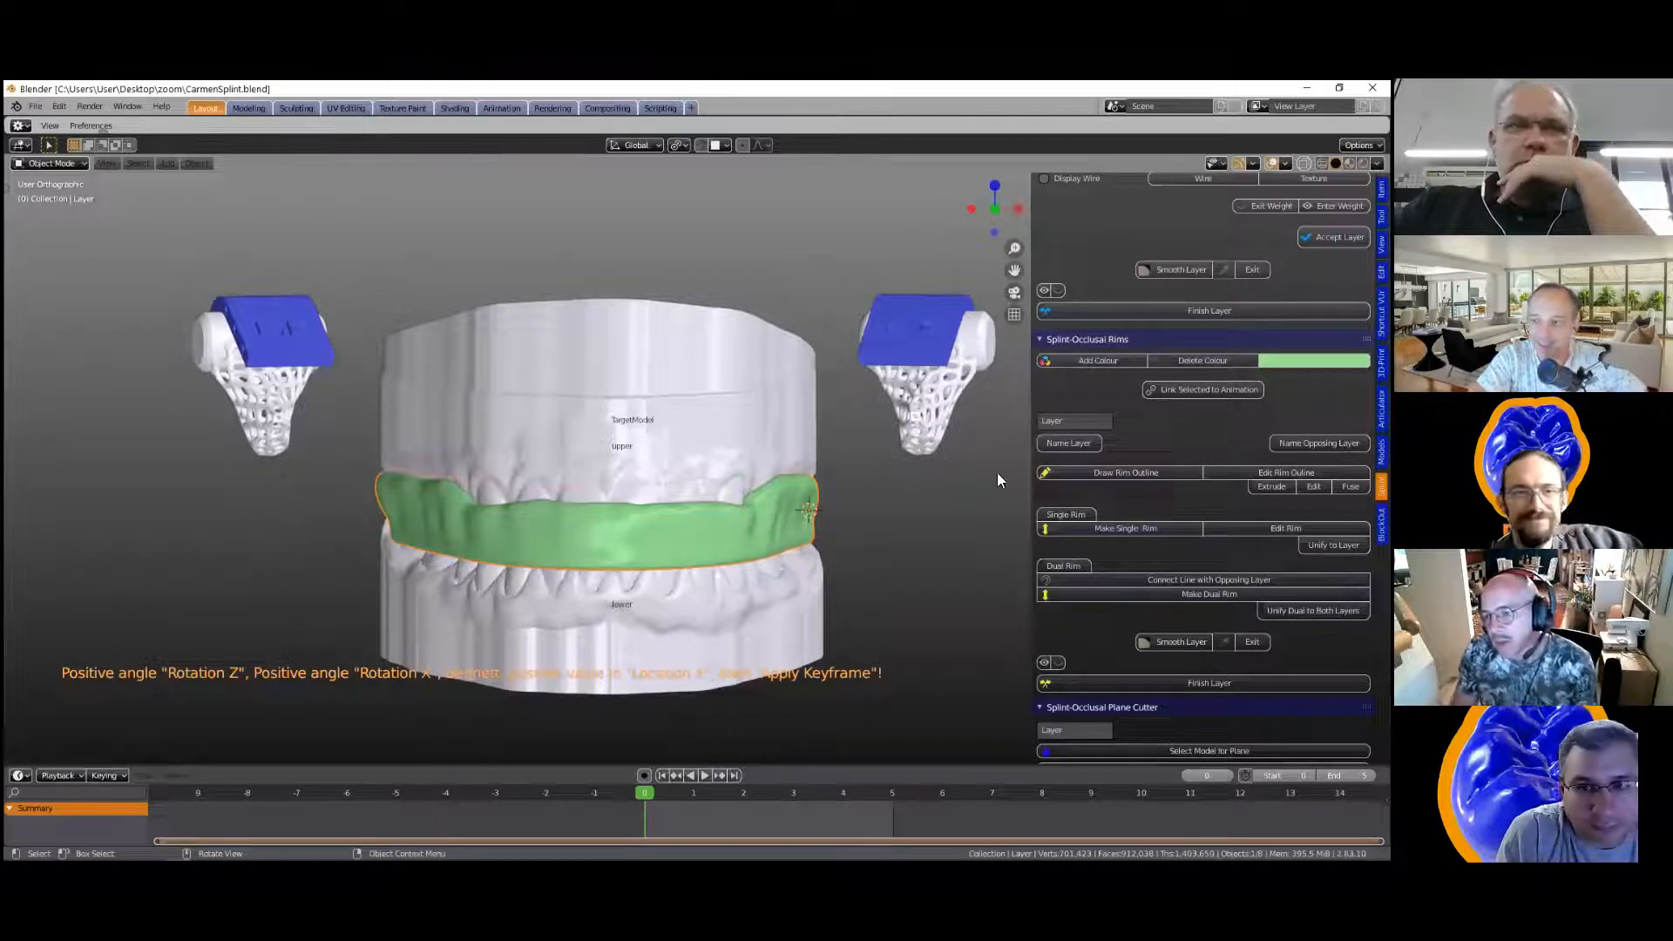
pyautogui.moveTo(1030, 493); pyautogui.dragTo(1090, 497)
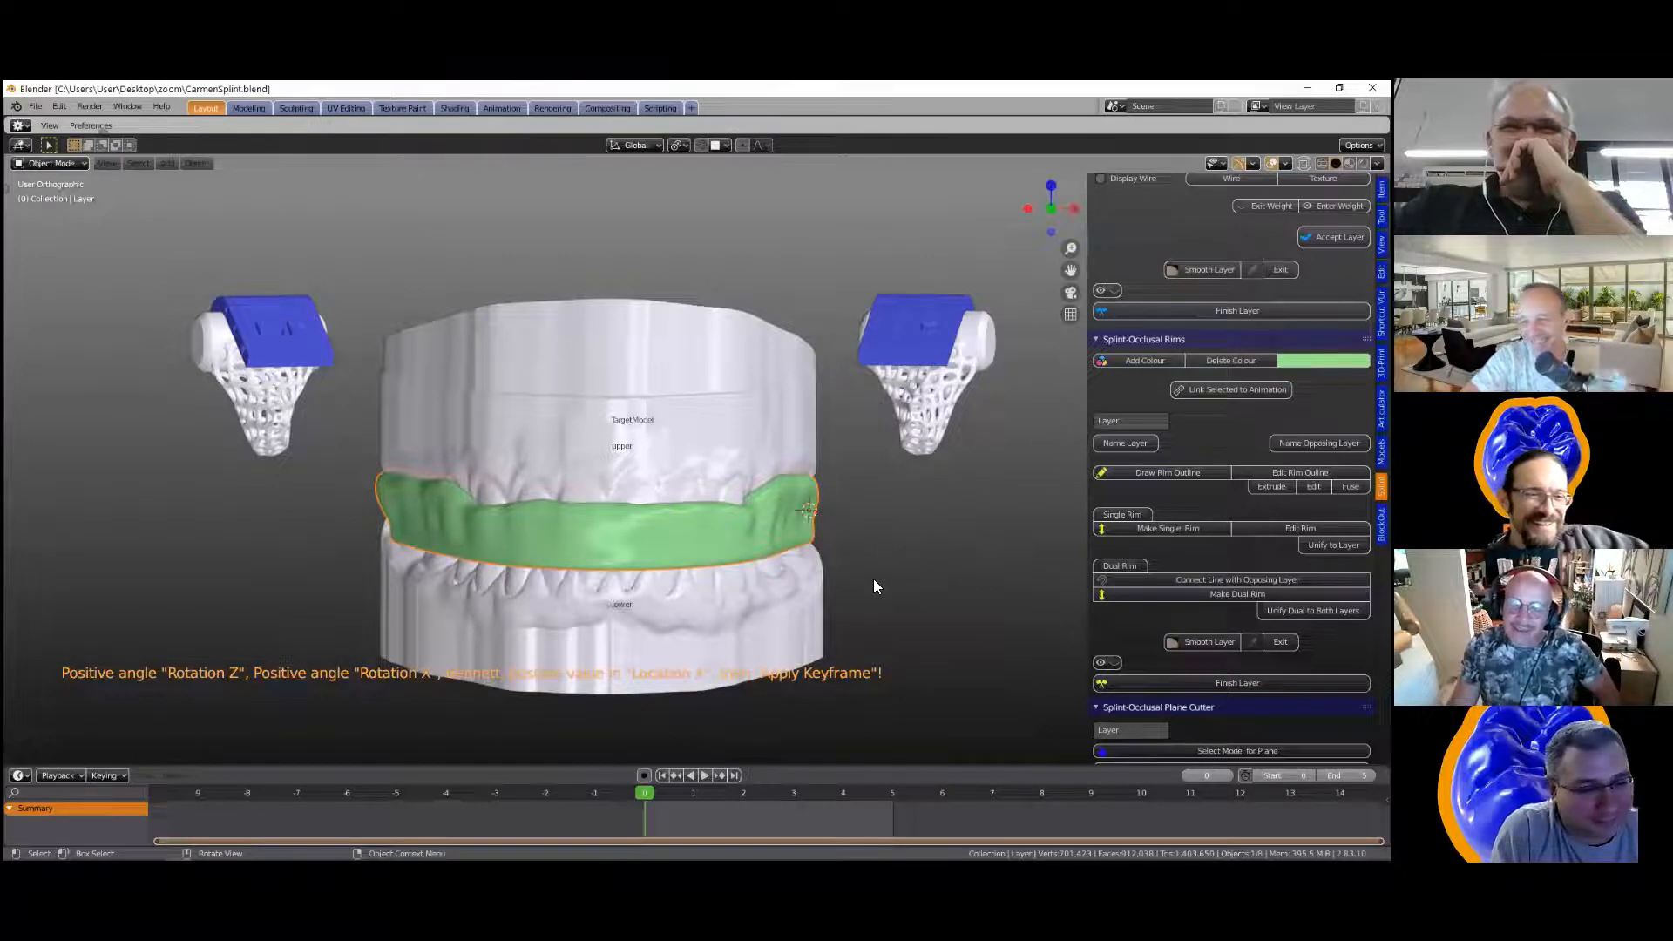
# Step: Hide the TargetModel and the green splint layer so only the upper and lower casts remain between the condyles
pyautogui.scroll(-2, 876, 579)
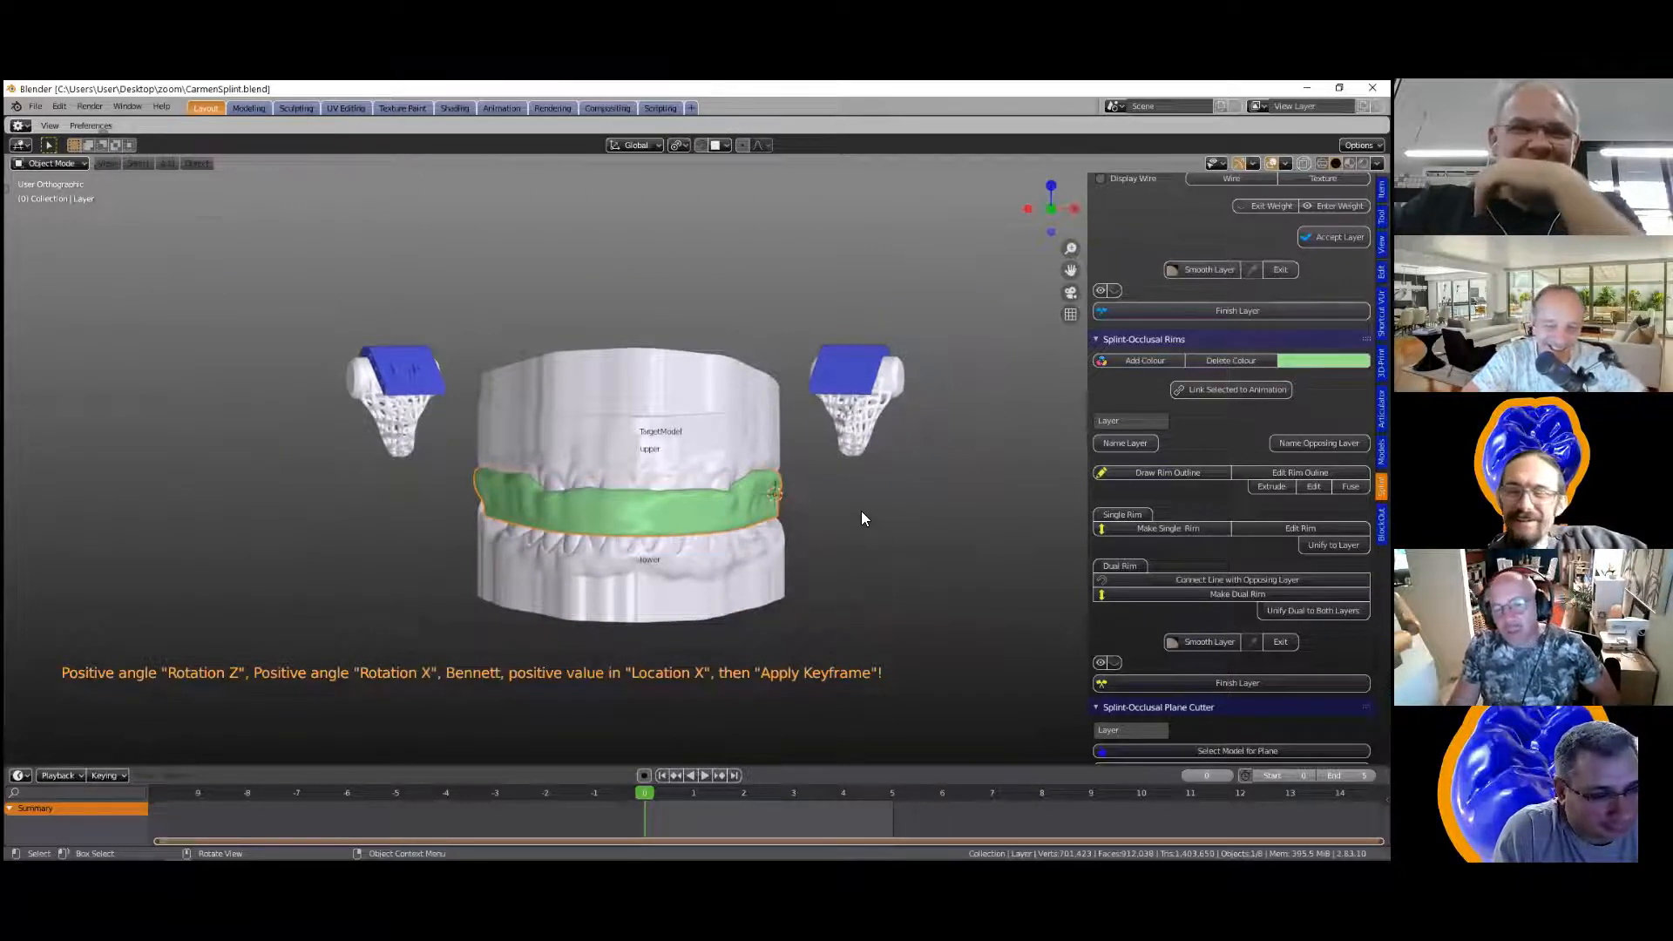
pyautogui.scroll(-7, 1229, 469)
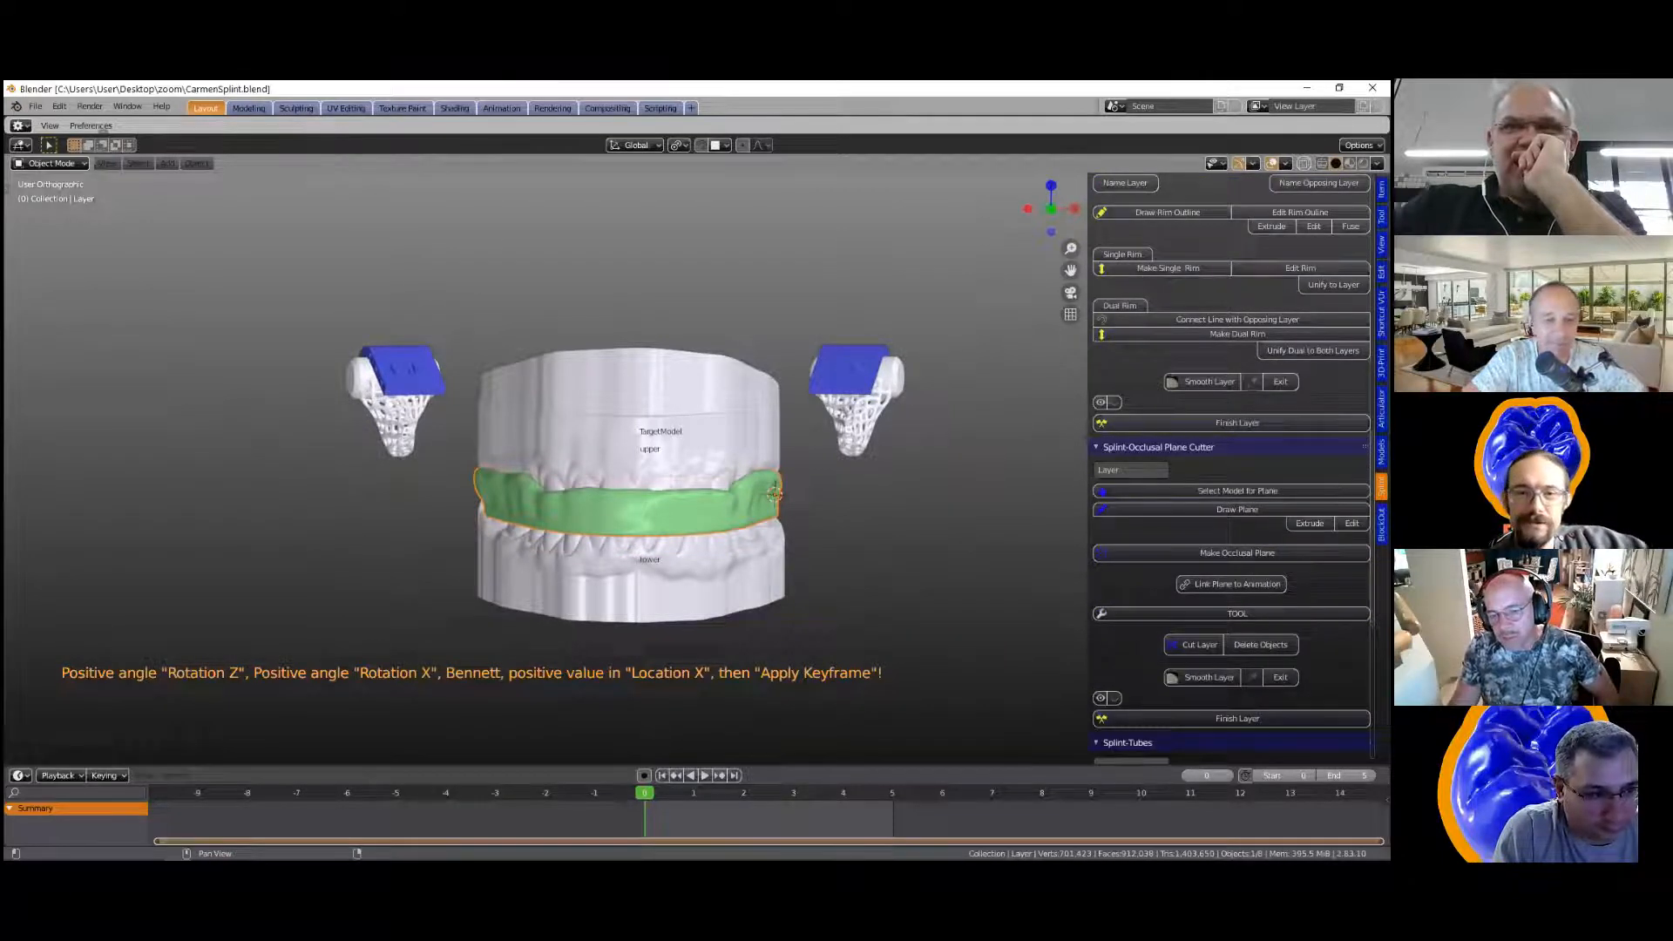
pyautogui.moveTo(655, 504); pyautogui.dragTo(698, 516, button='middle')
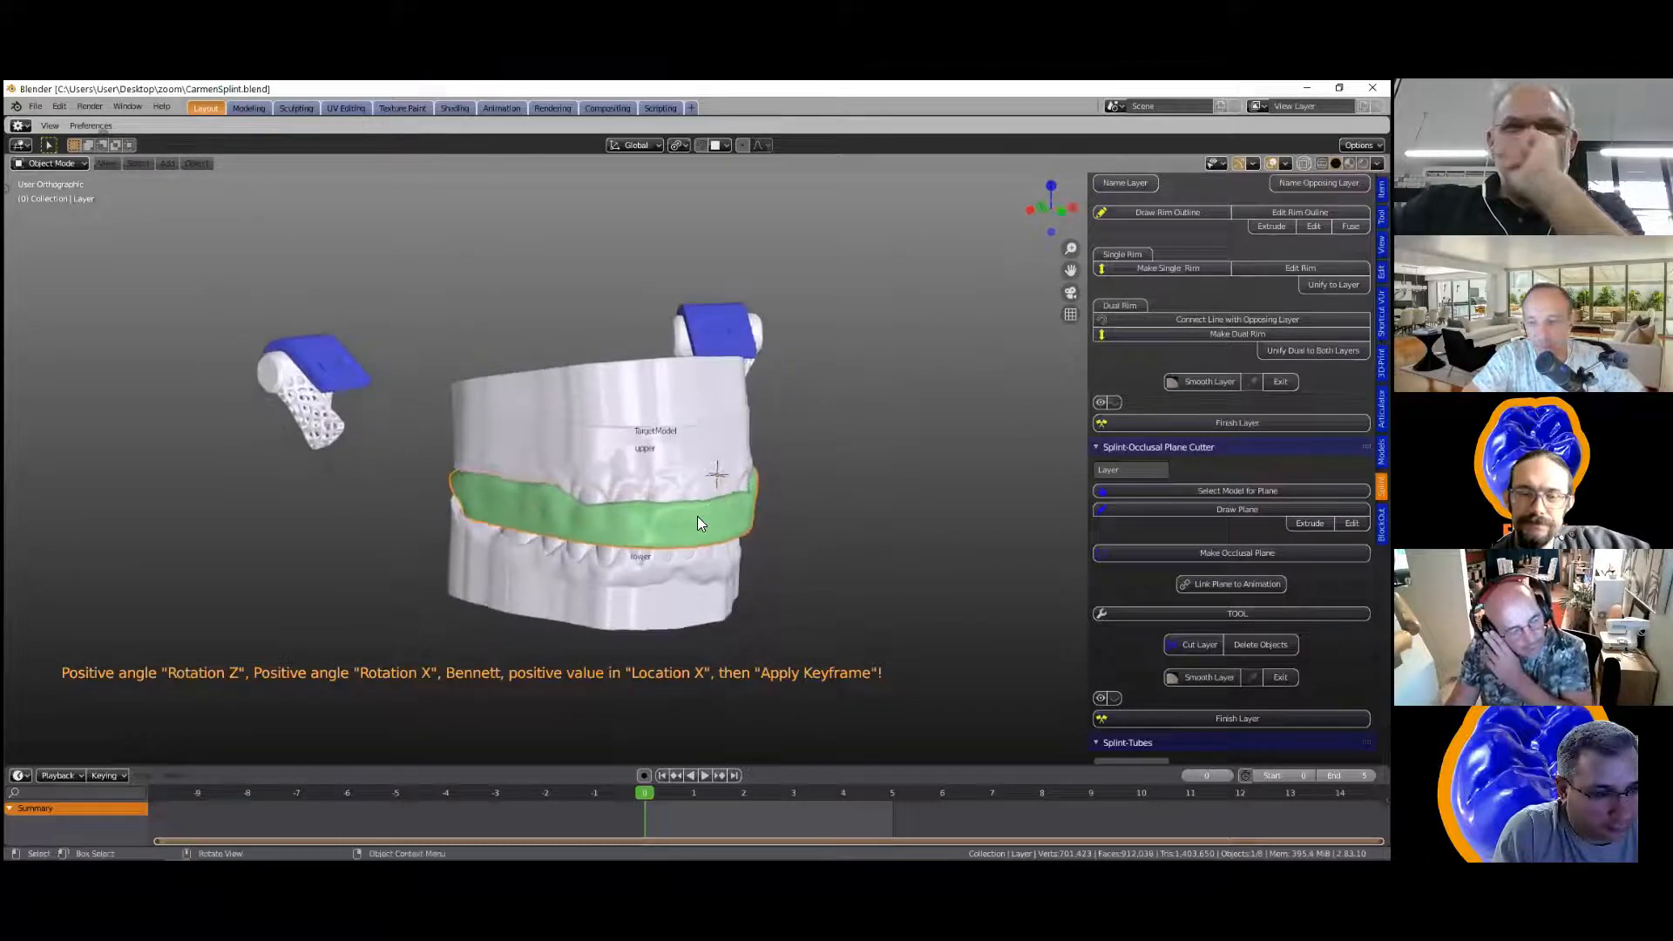
pyautogui.click(570, 408)
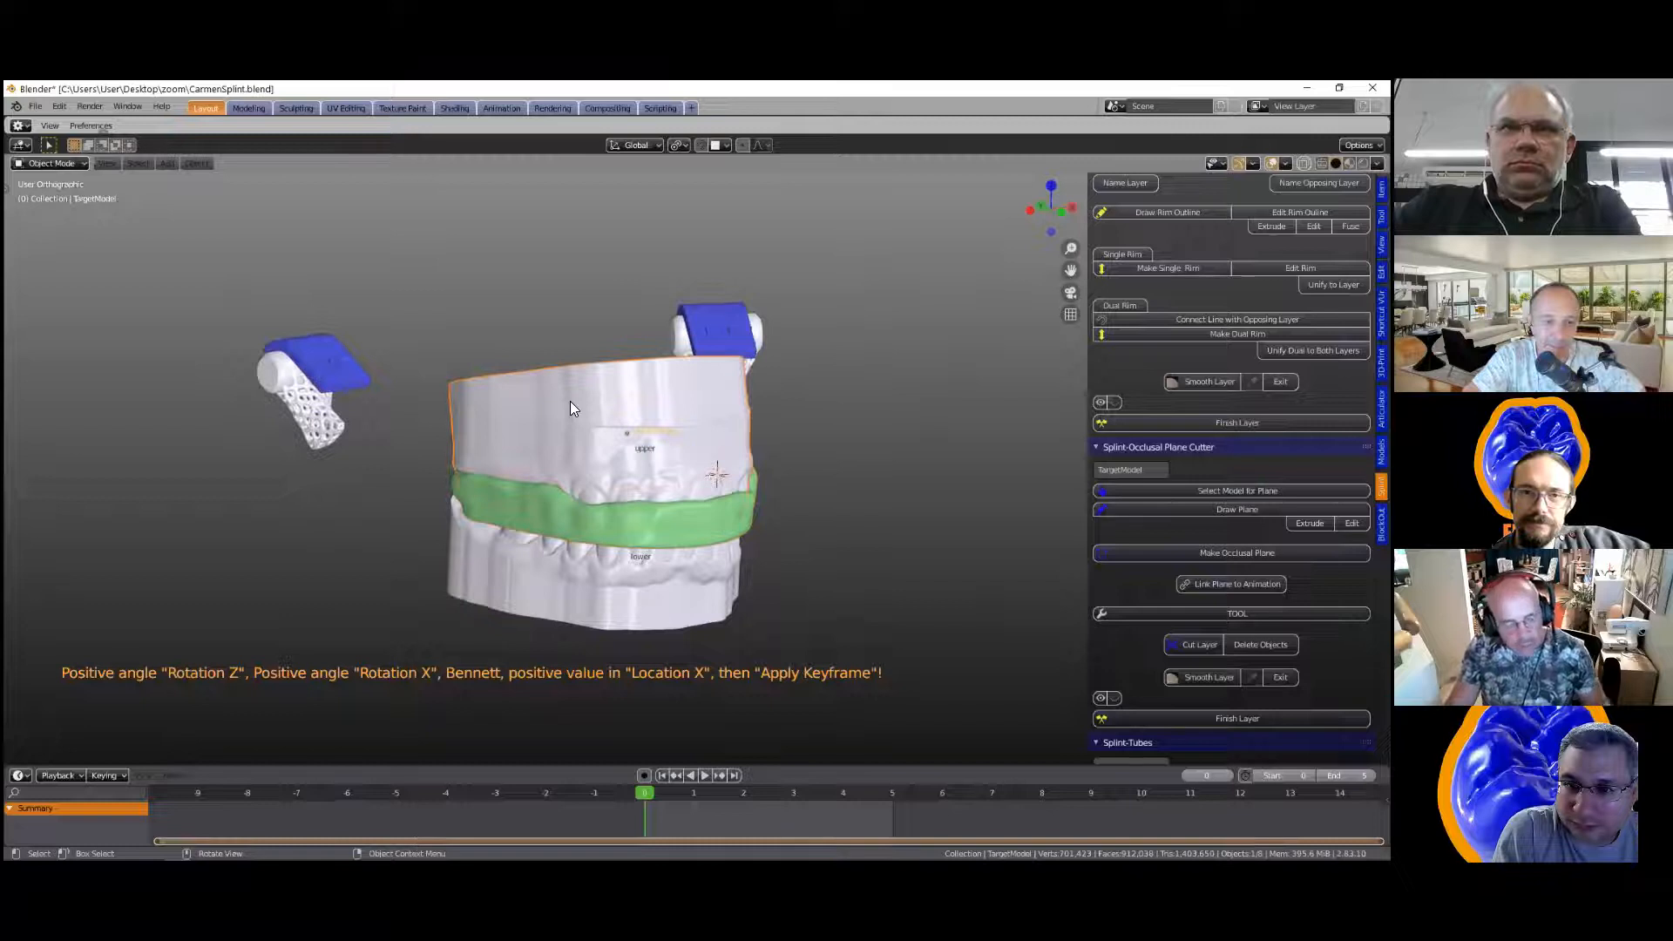
pyautogui.press('h')
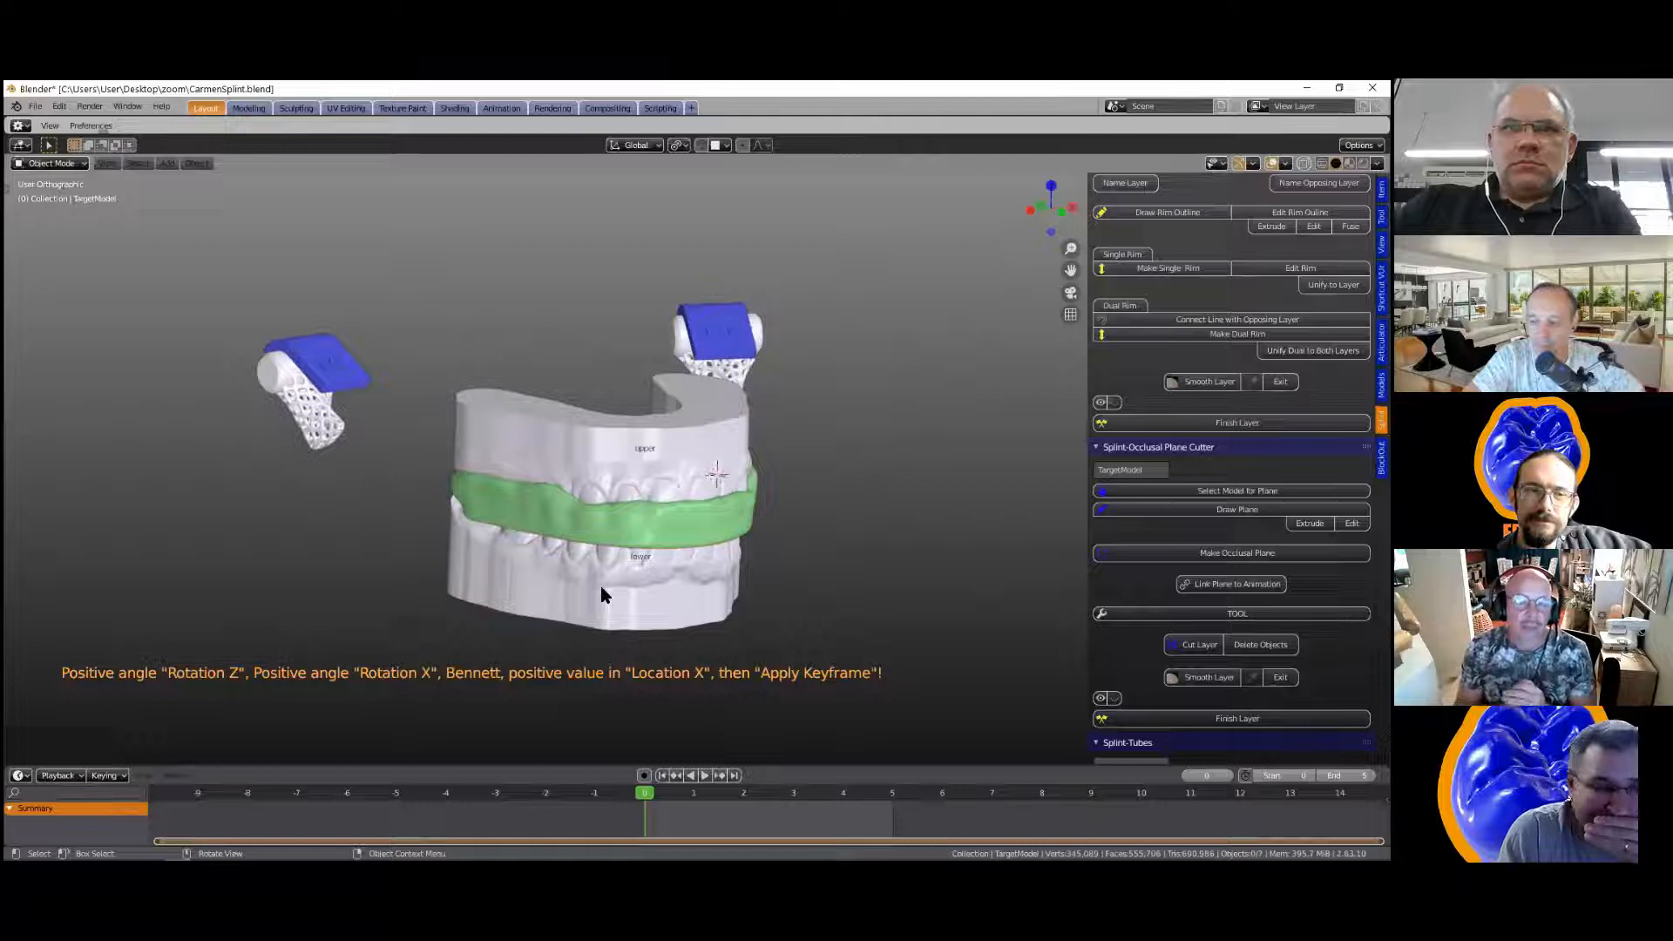
pyautogui.click(539, 510)
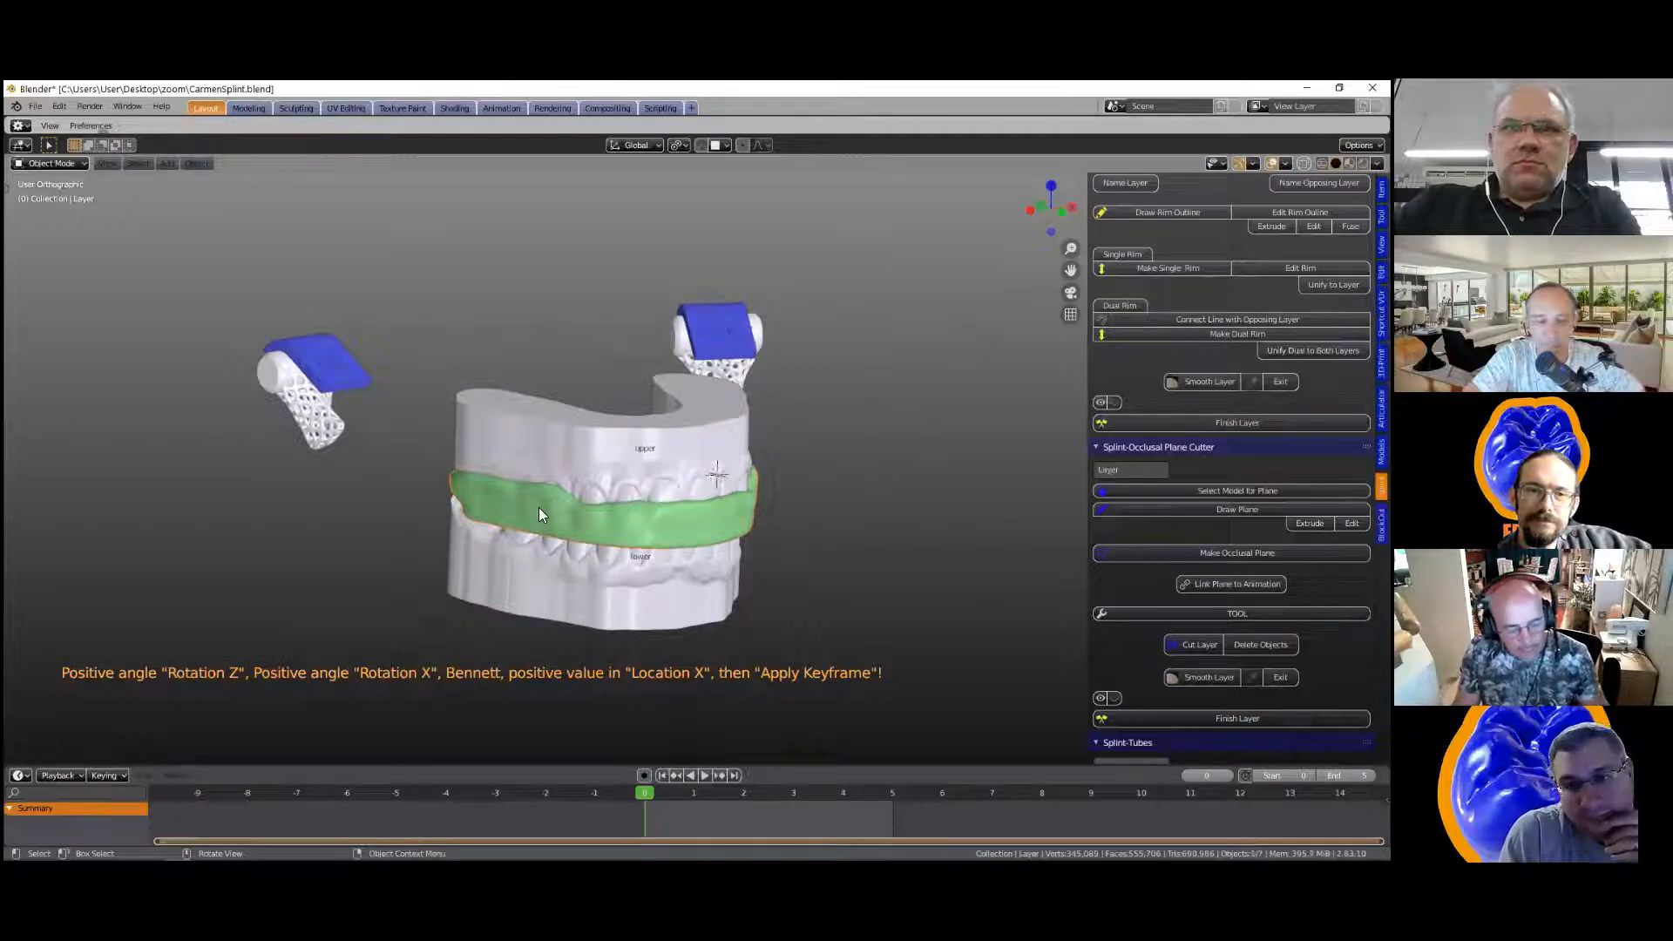
pyautogui.press('Delete')
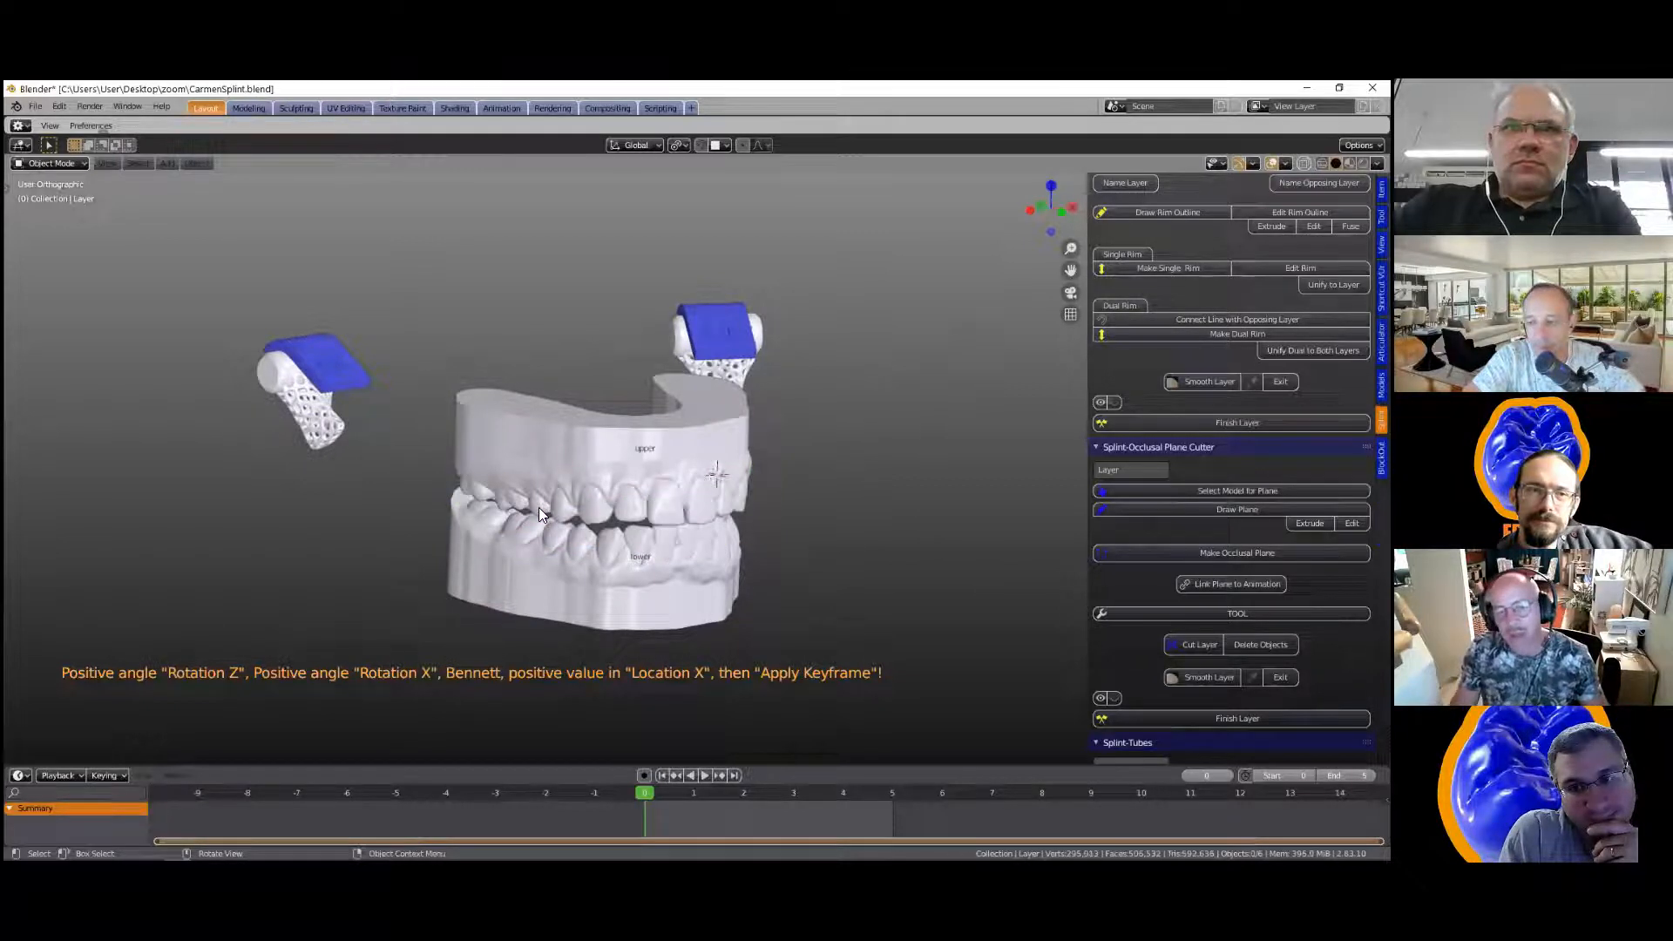
# Step: Draw a freehand annotation line across the upper teeth from the rear molars around to the front teeth
pyautogui.moveTo(529, 532); pyautogui.dragTo(645, 473, button='middle')
pyautogui.scroll(1, 544, 533)
pyautogui.scroll(2, 544, 533)
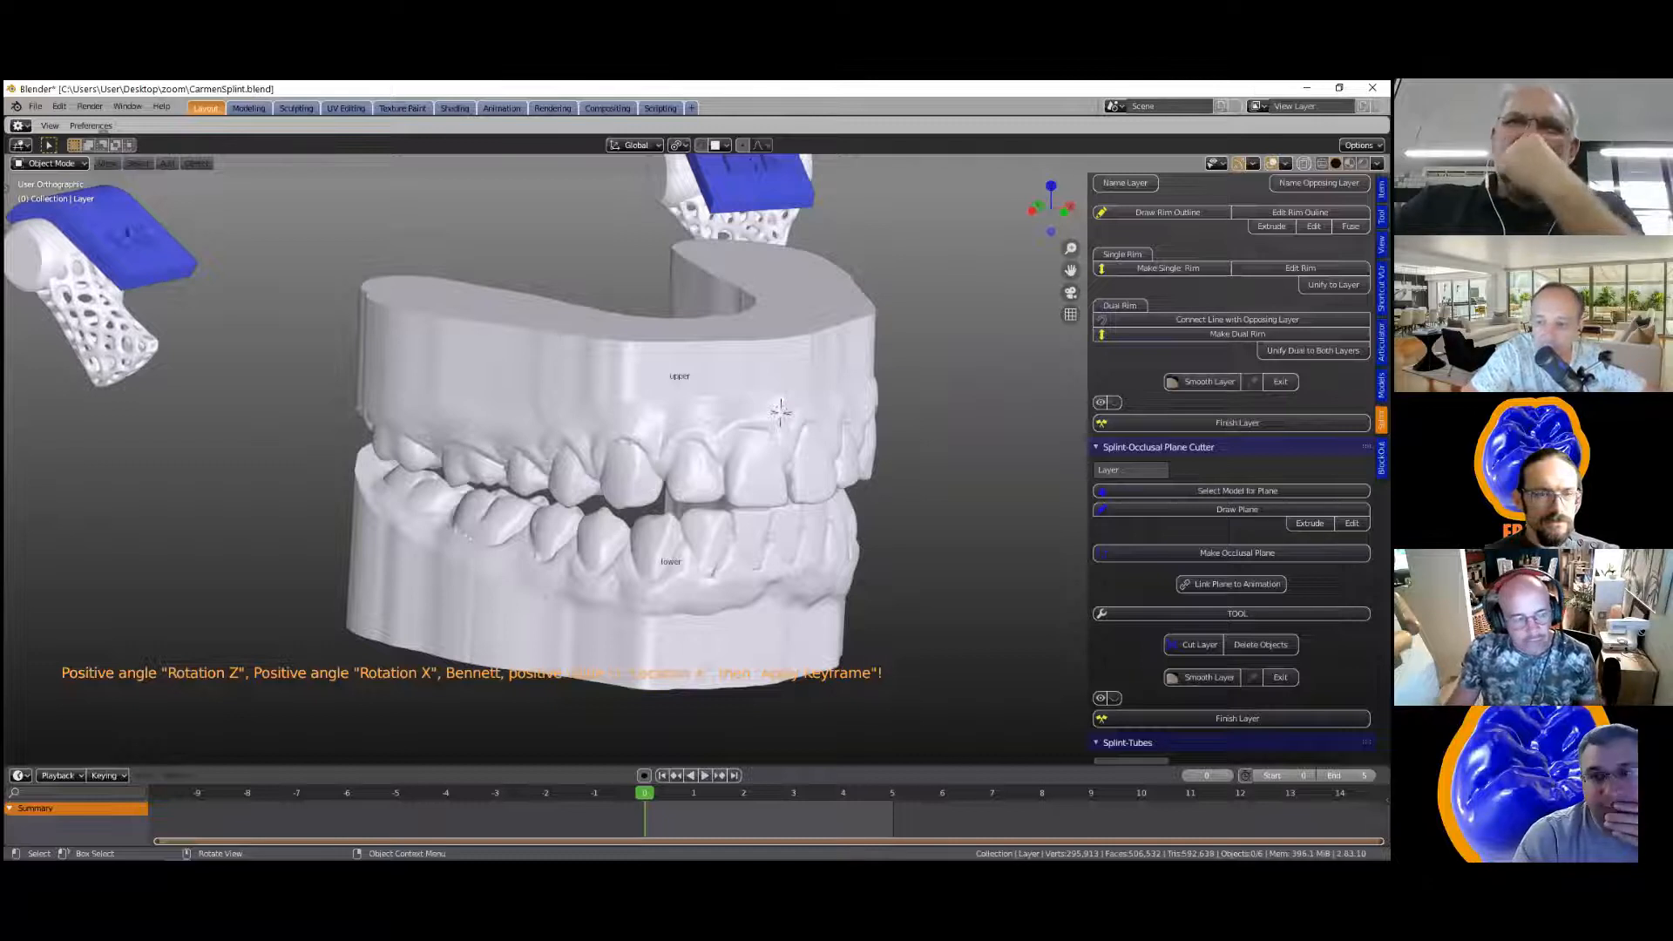
pyautogui.scroll(-4, 249, 285)
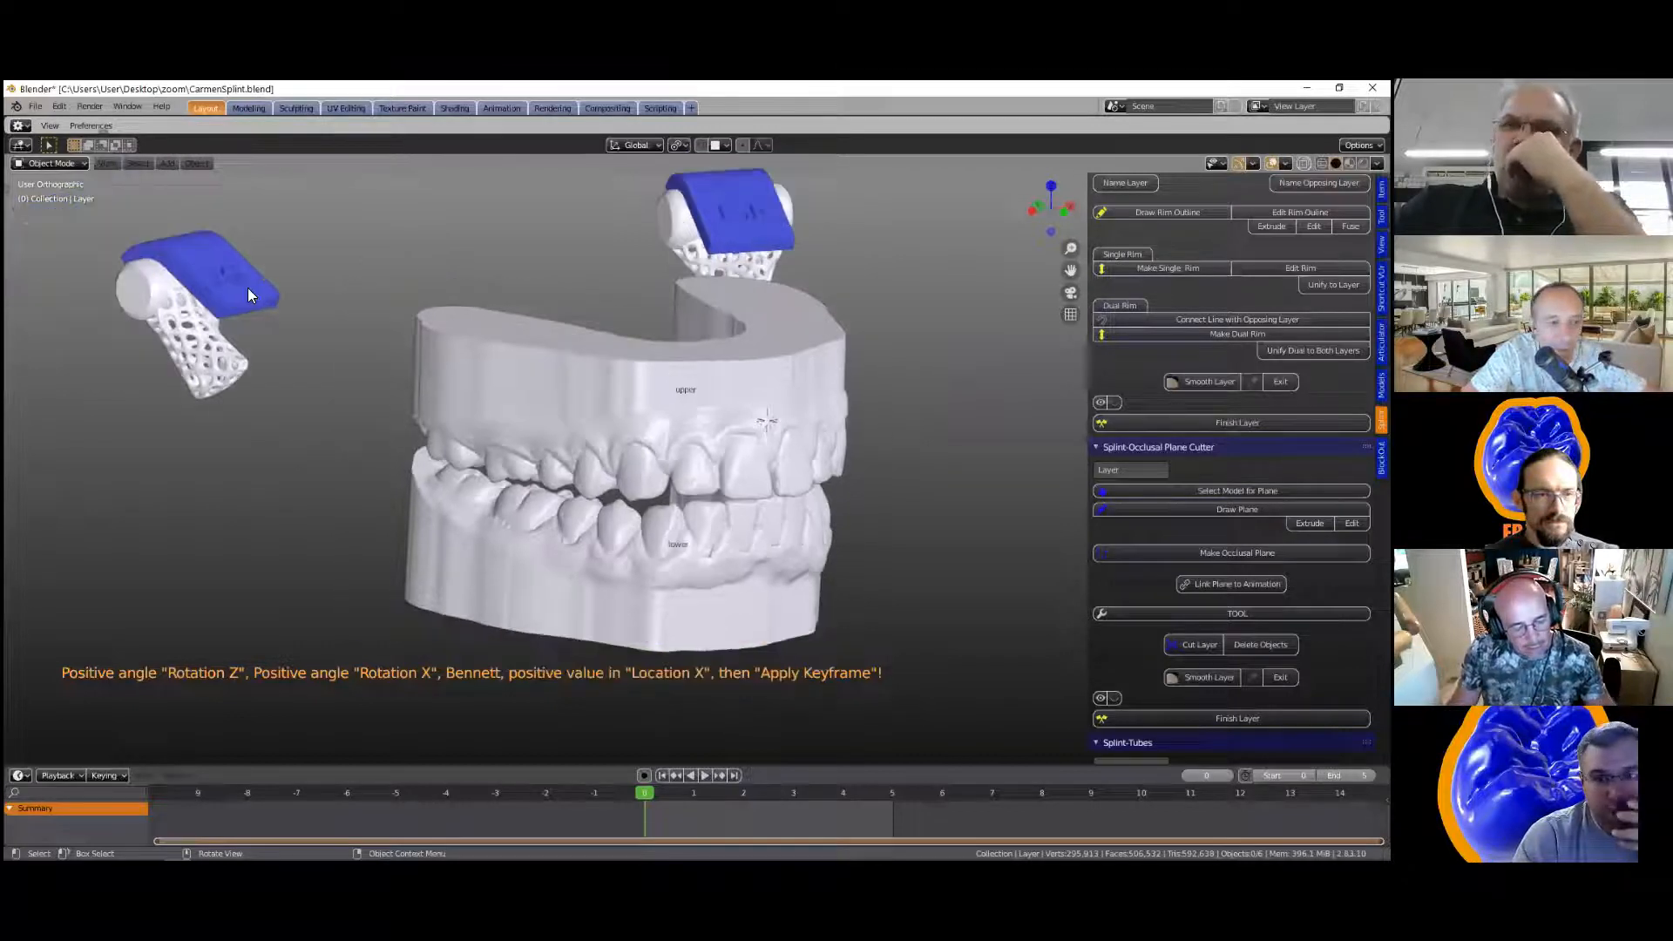
pyautogui.press('t')
pyautogui.click(23, 350)
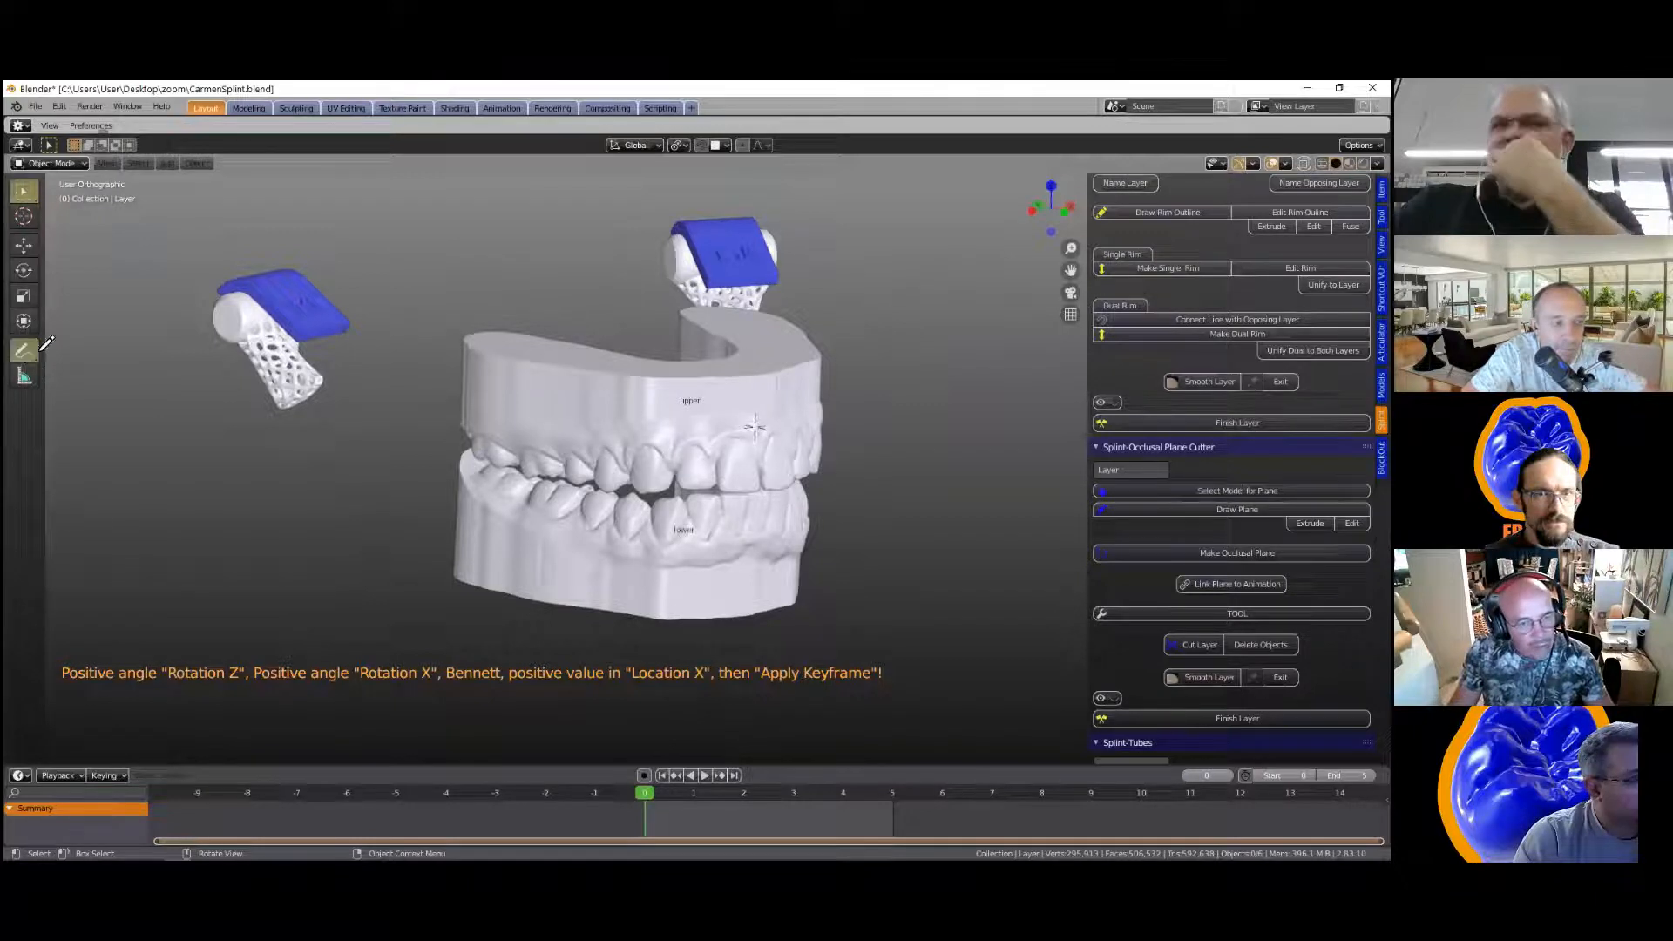
pyautogui.scroll(2, 367, 438)
pyautogui.scroll(1, 311, 424)
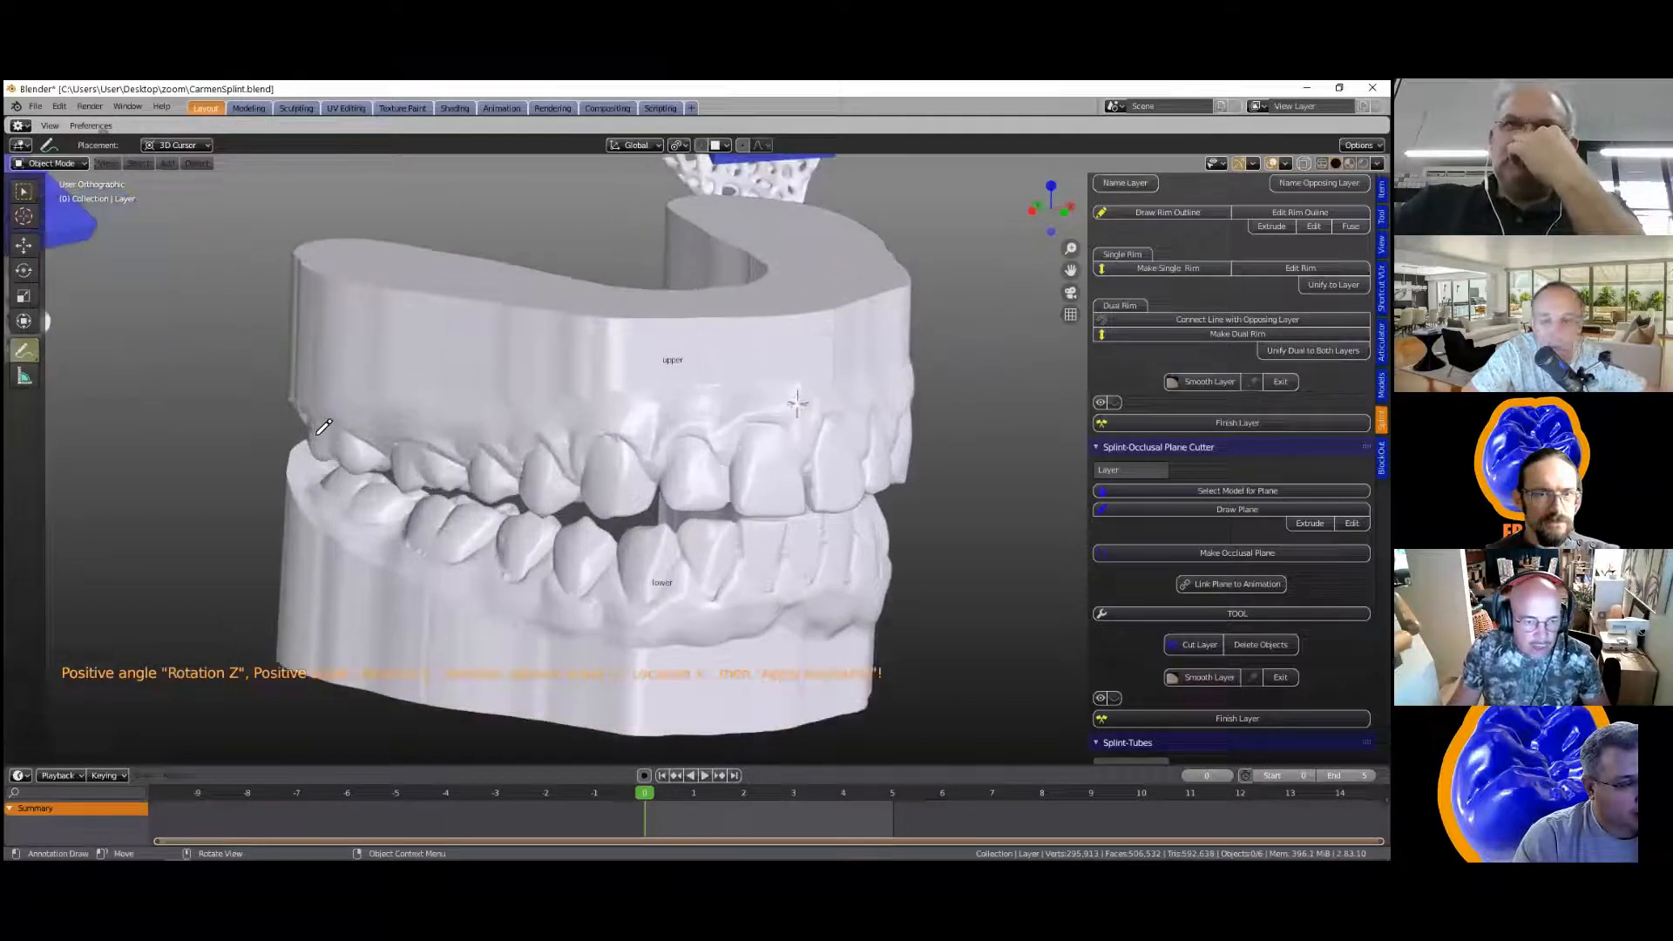
pyautogui.moveTo(419, 471)
pyautogui.mouseDown()
pyautogui.moveTo(558, 490)
pyautogui.moveTo(620, 448)
pyautogui.moveTo(712, 482)
pyautogui.moveTo(833, 488)
pyautogui.moveTo(908, 468)
pyautogui.mouseUp()
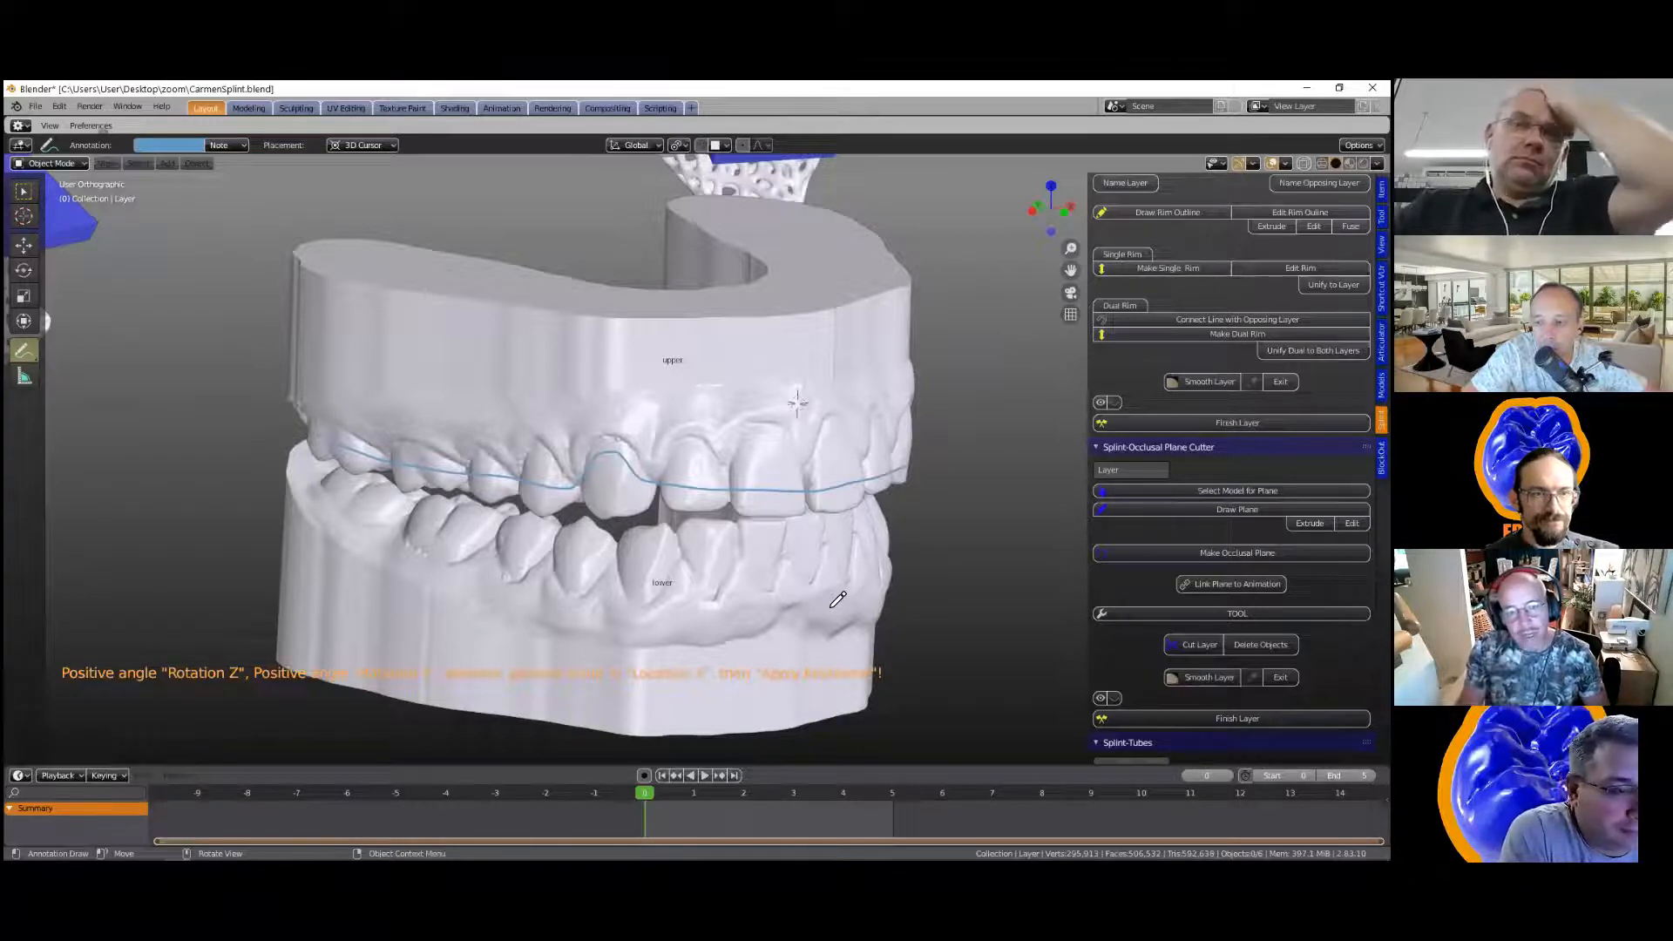
# Step: Erase the annotation line along the upper teeth and return to the selection tool
pyautogui.click(23, 353)
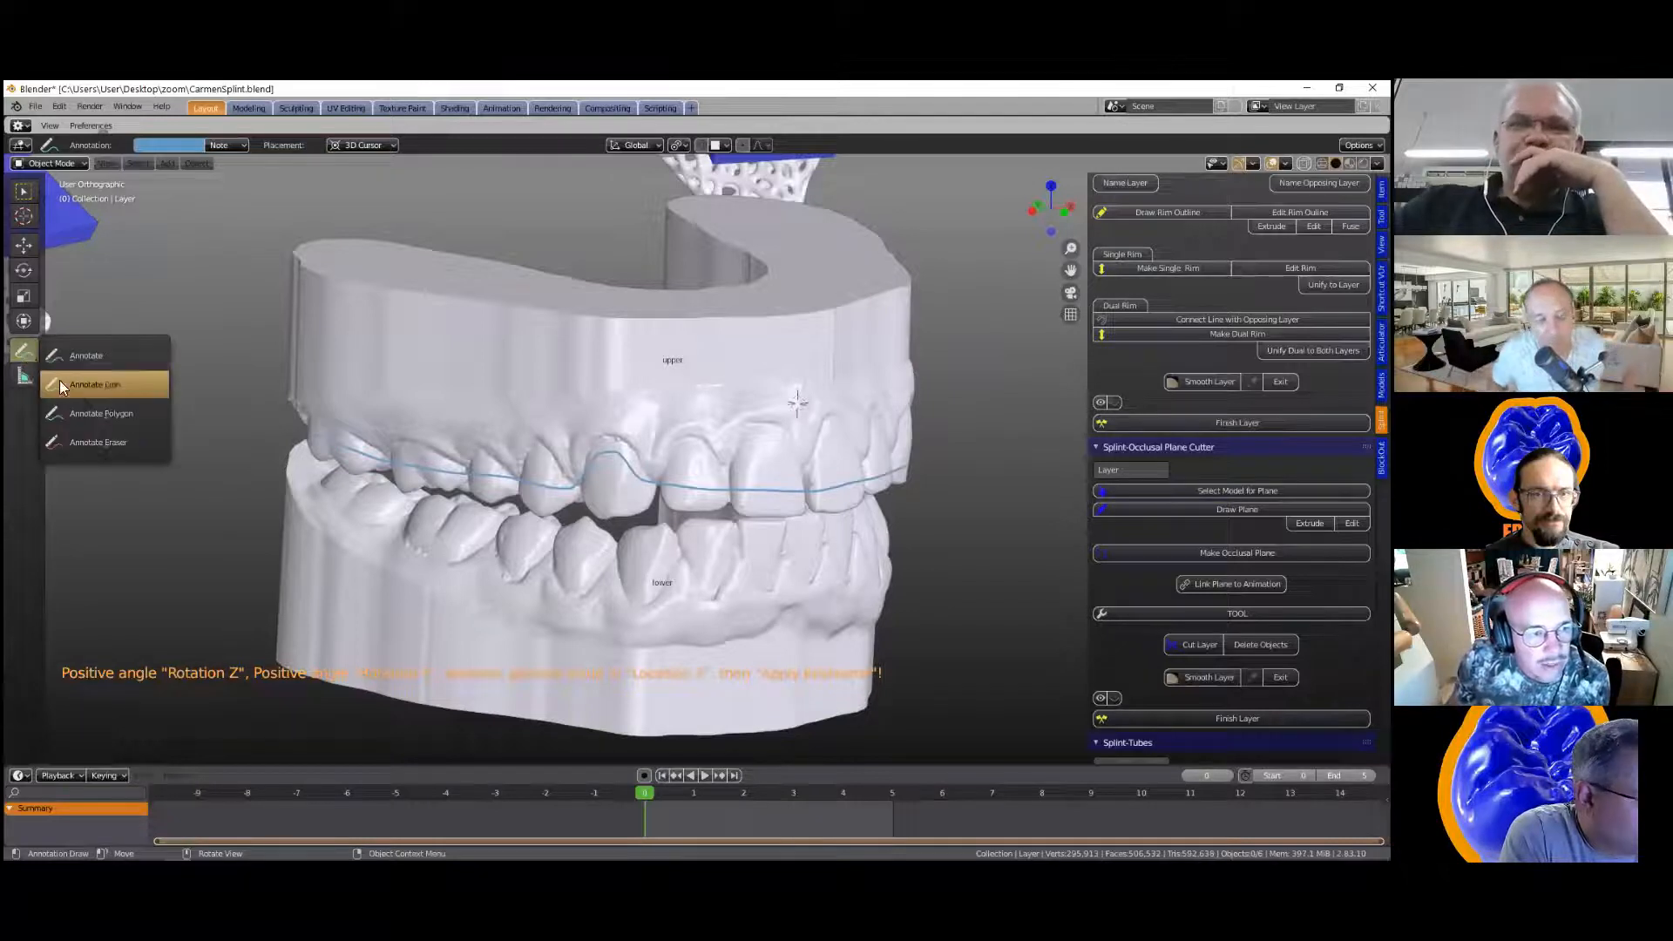
pyautogui.click(98, 445)
pyautogui.moveTo(316, 429)
pyautogui.mouseDown()
pyautogui.moveTo(497, 479)
pyautogui.moveTo(611, 455)
pyautogui.moveTo(759, 479)
pyautogui.moveTo(919, 463)
pyautogui.mouseUp()
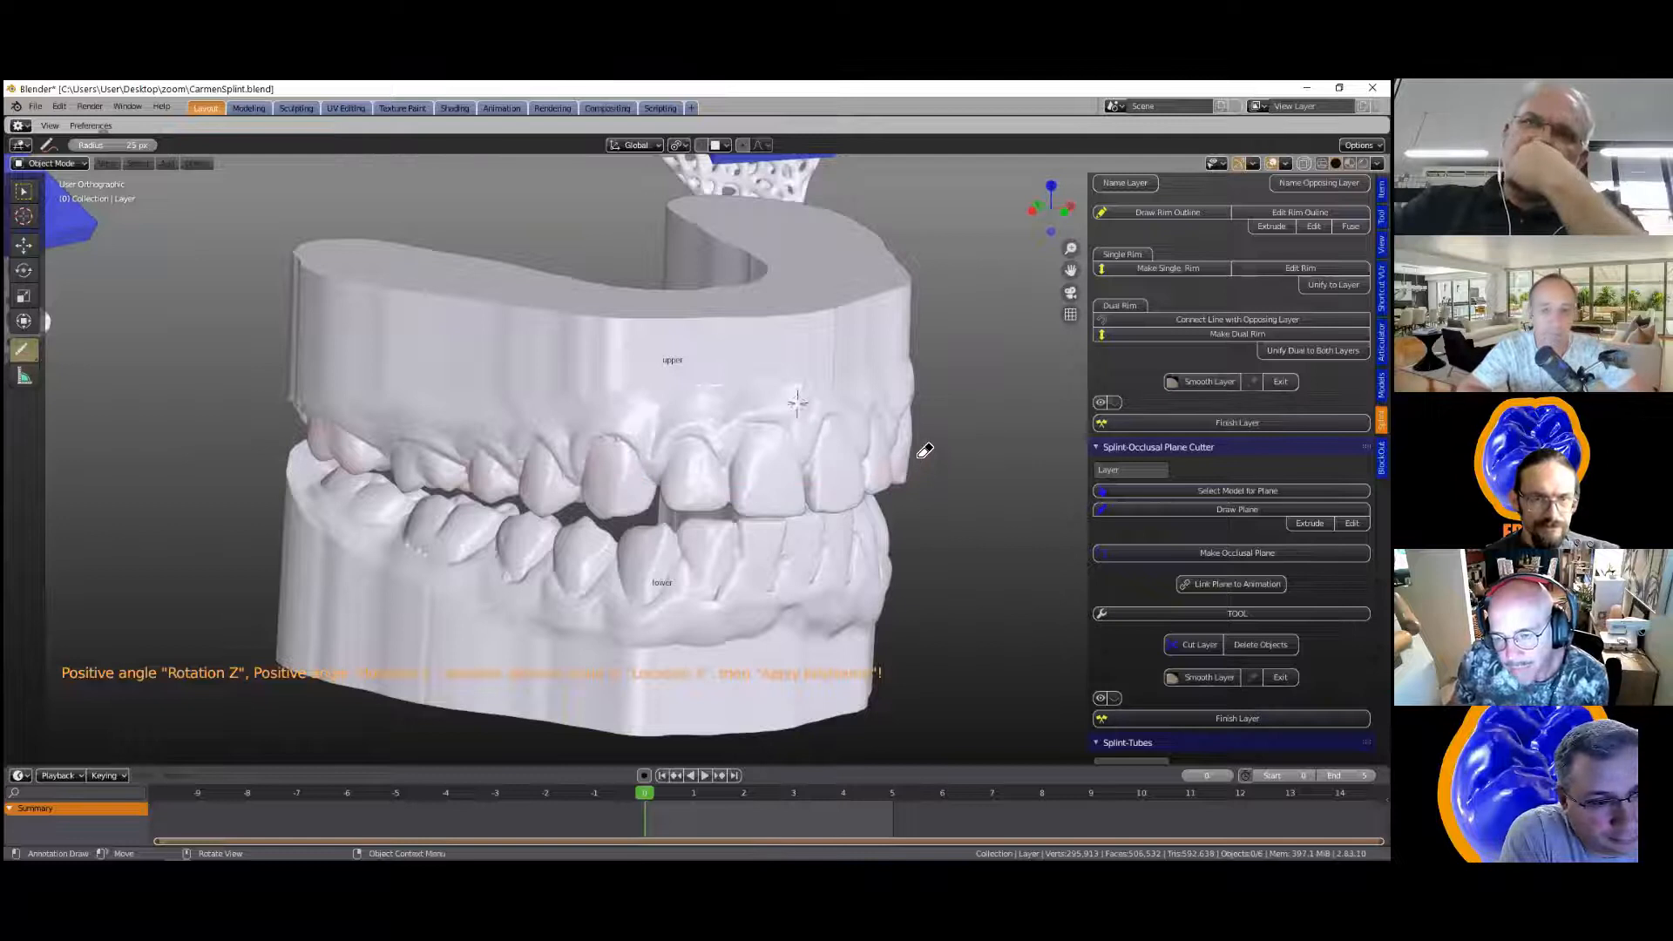
pyautogui.click(23, 191)
pyautogui.scroll(-3, 831, 427)
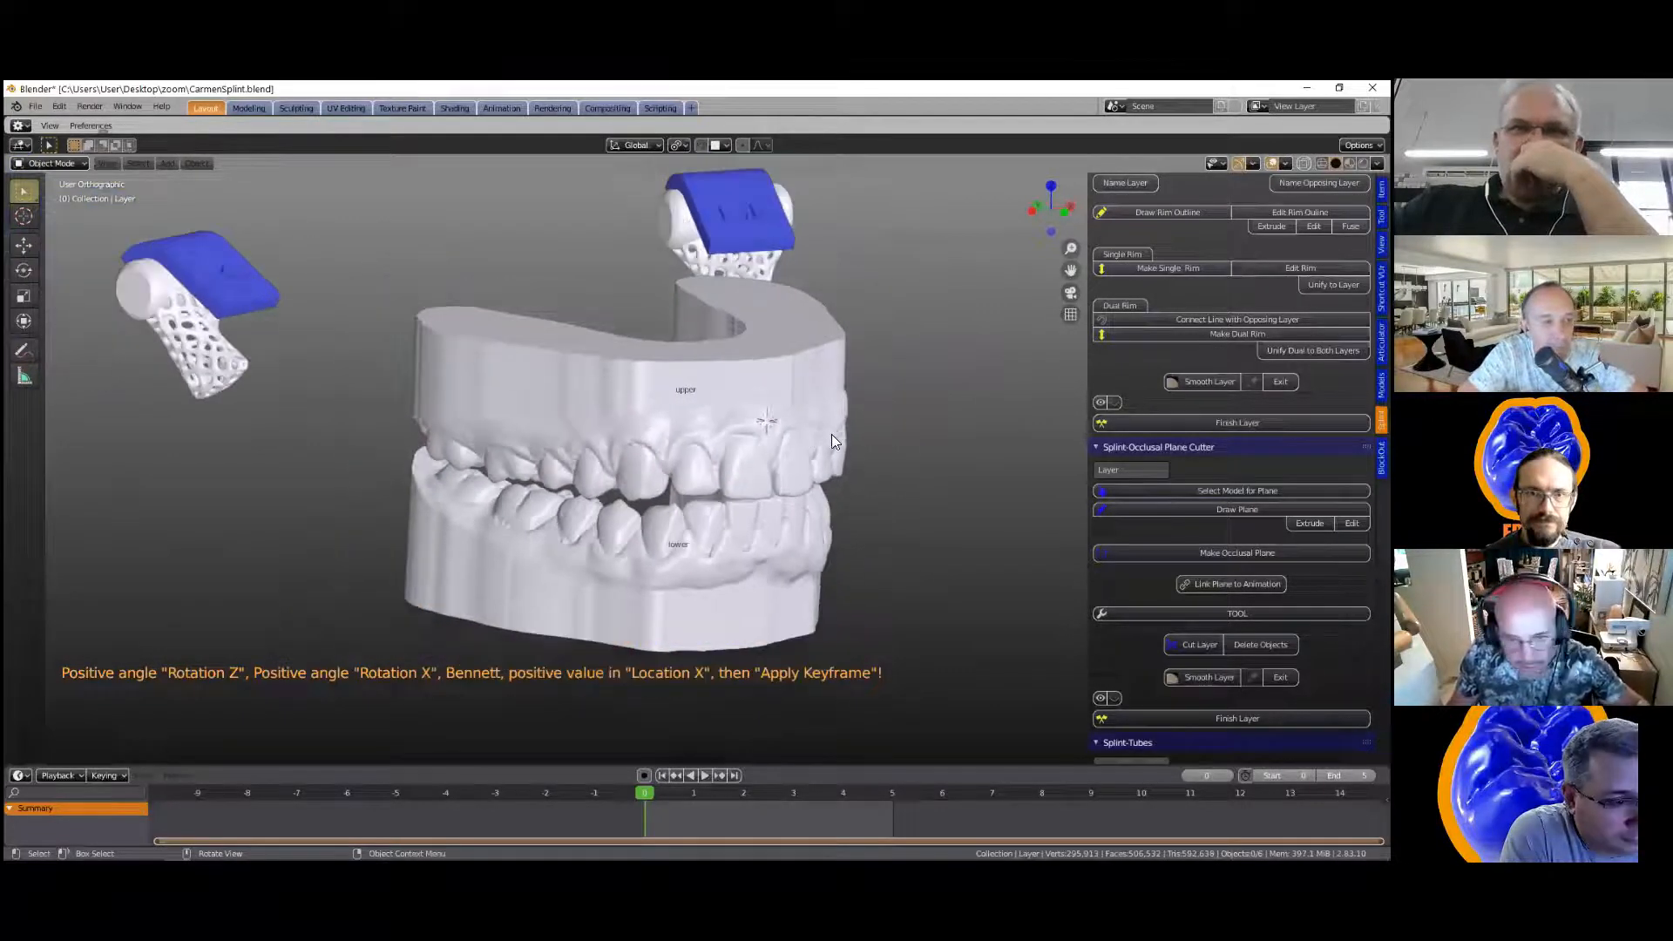
# Step: Unhide all hidden objects, and hide only the green splint layer while keeping the TargetModel shown
pyautogui.hotkey('alt', 'h')
pyautogui.moveTo(809, 474); pyautogui.dragTo(754, 464, button='middle')
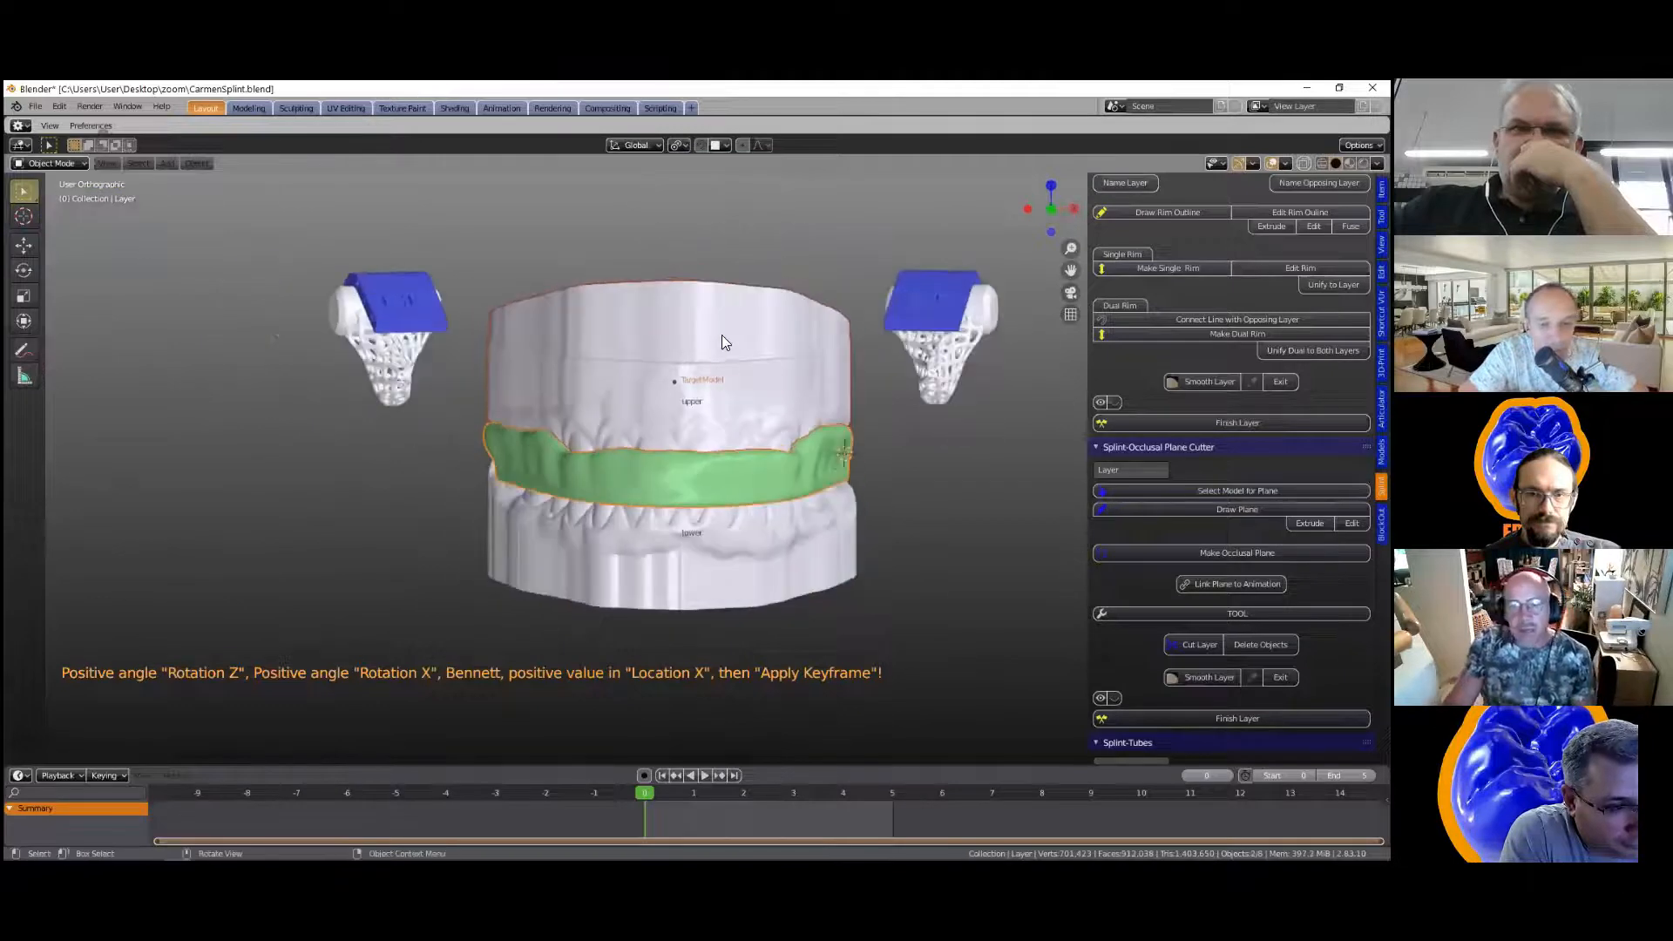
pyautogui.keyDown('shift'); pyautogui.click(701, 296); pyautogui.keyUp('shift')
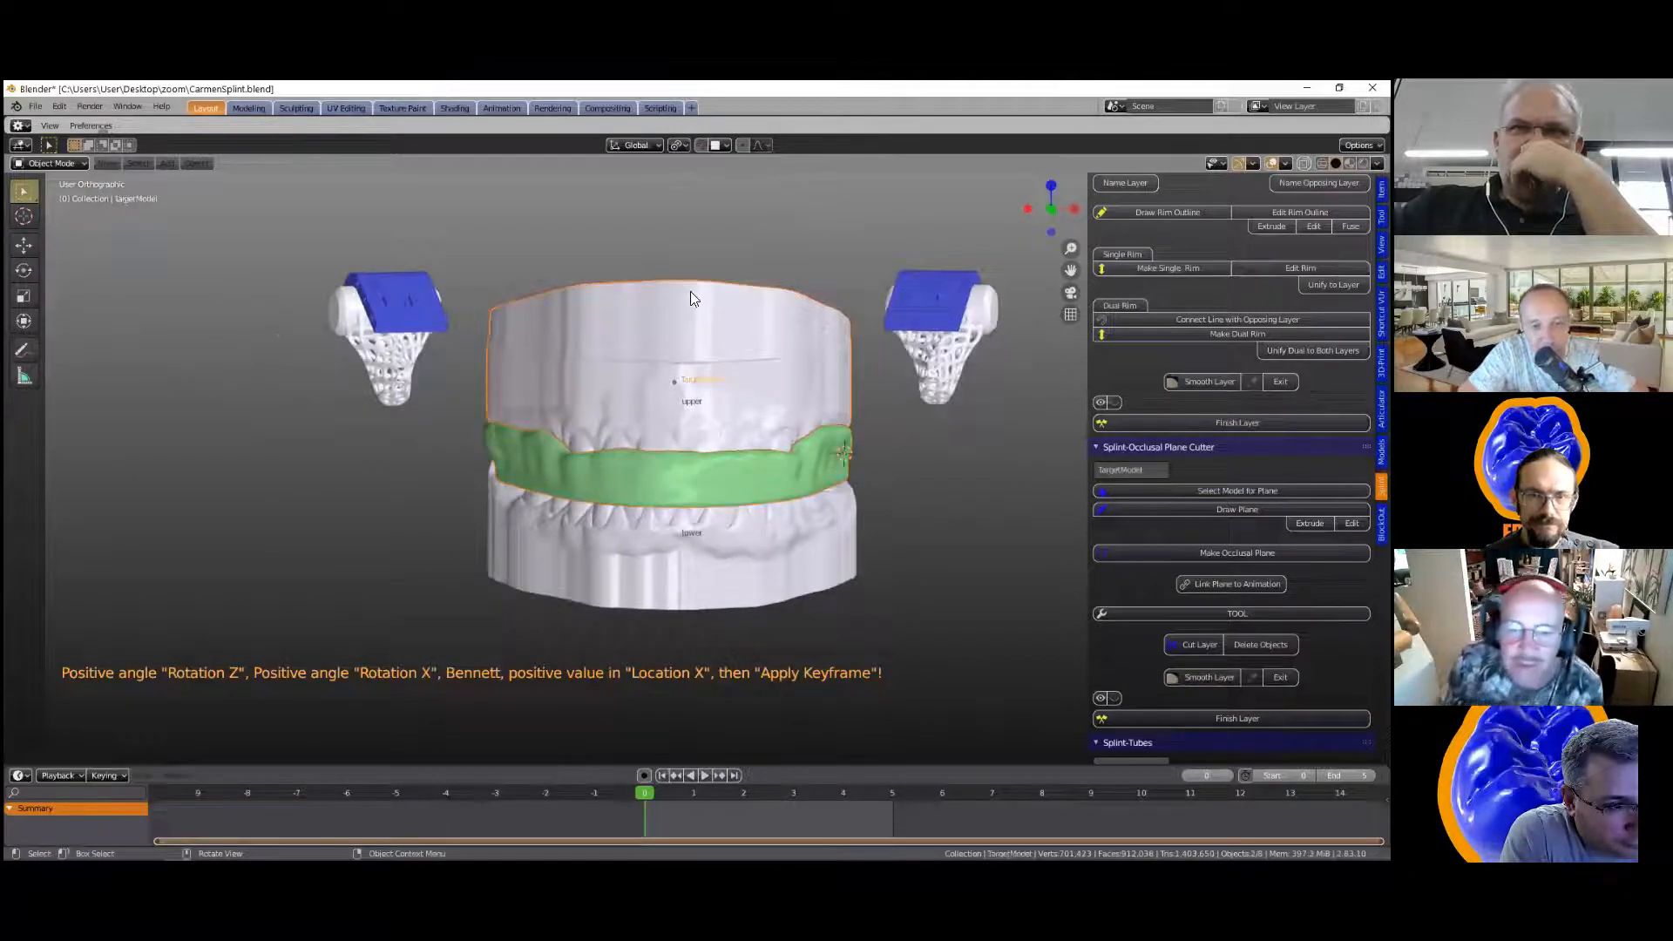
pyautogui.keyDown('shift'); pyautogui.click(677, 497); pyautogui.keyUp('shift')
pyautogui.click(674, 490)
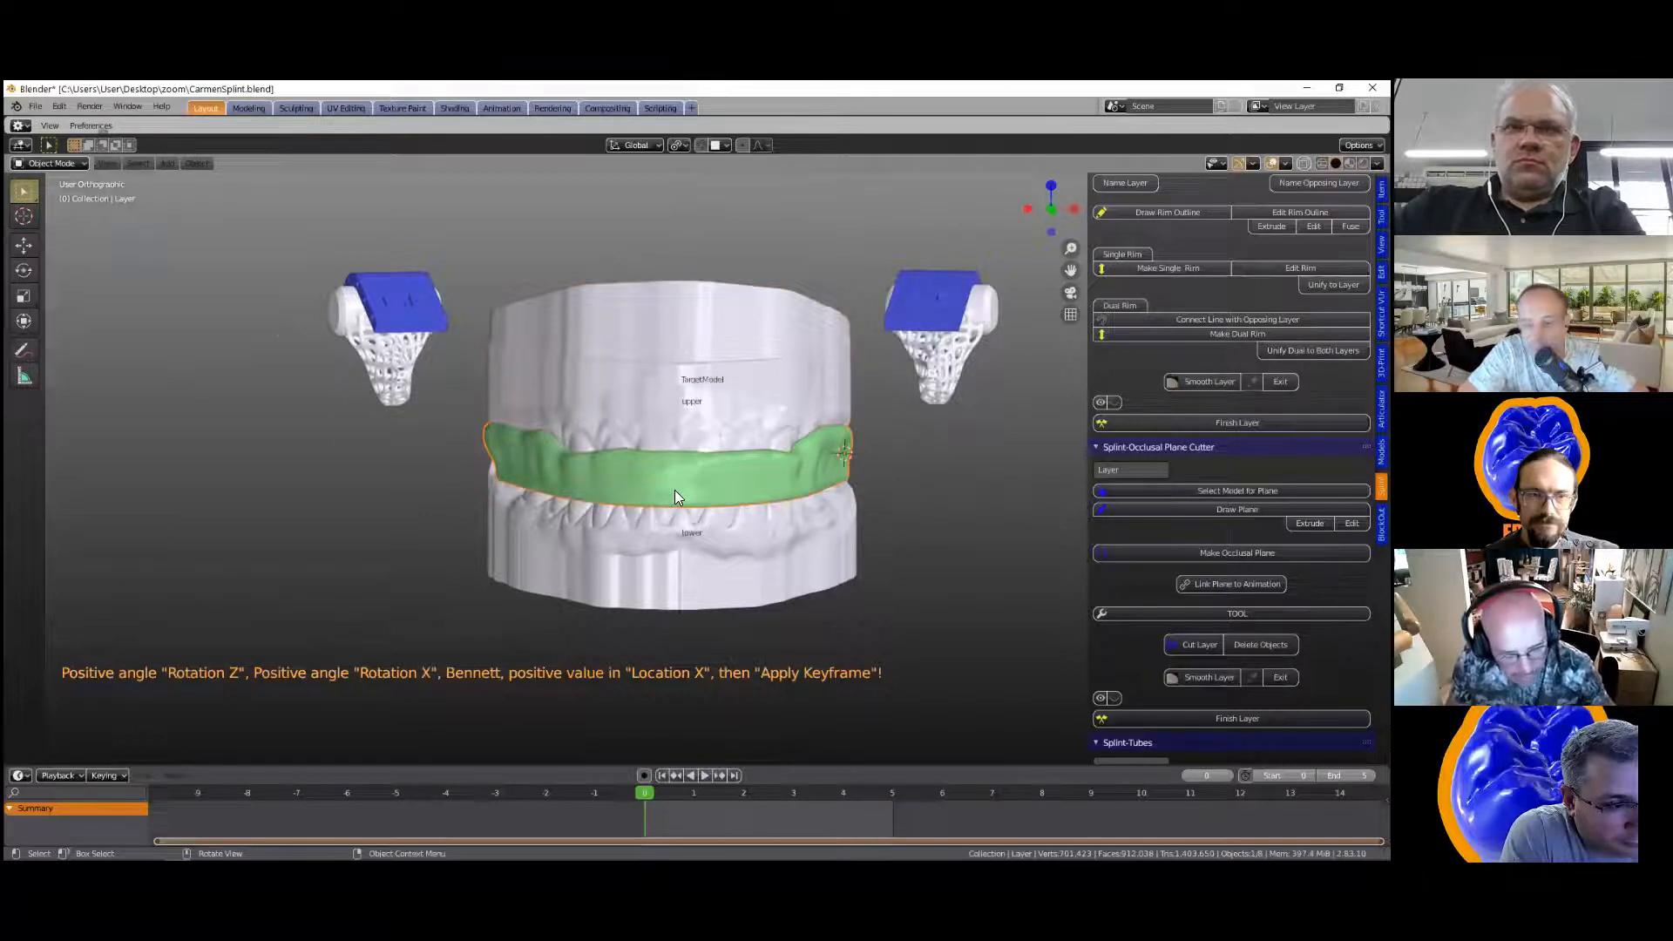
pyautogui.press('Delete')
# Step: Annotate the gum margin of an upper central incisor with a curved line, two short marks and a second arc above it
pyautogui.scroll(5, 619, 502)
pyautogui.moveTo(619, 502); pyautogui.dragTo(563, 444, button='middle')
pyautogui.scroll(2, 697, 522)
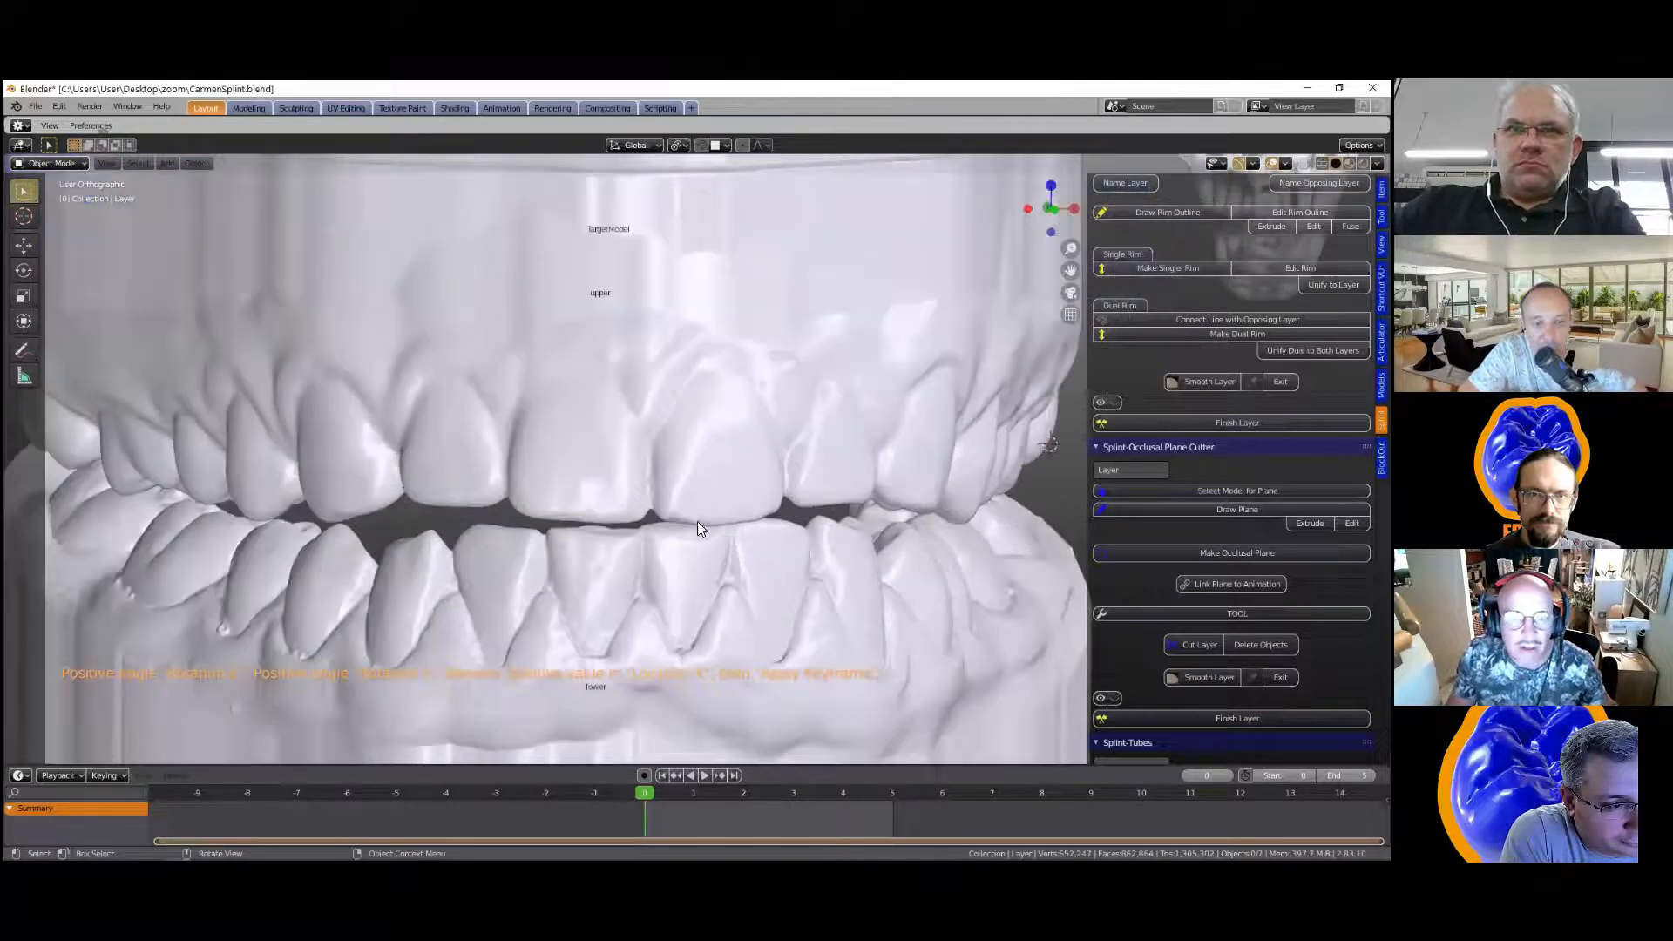
pyautogui.scroll(3, 697, 528)
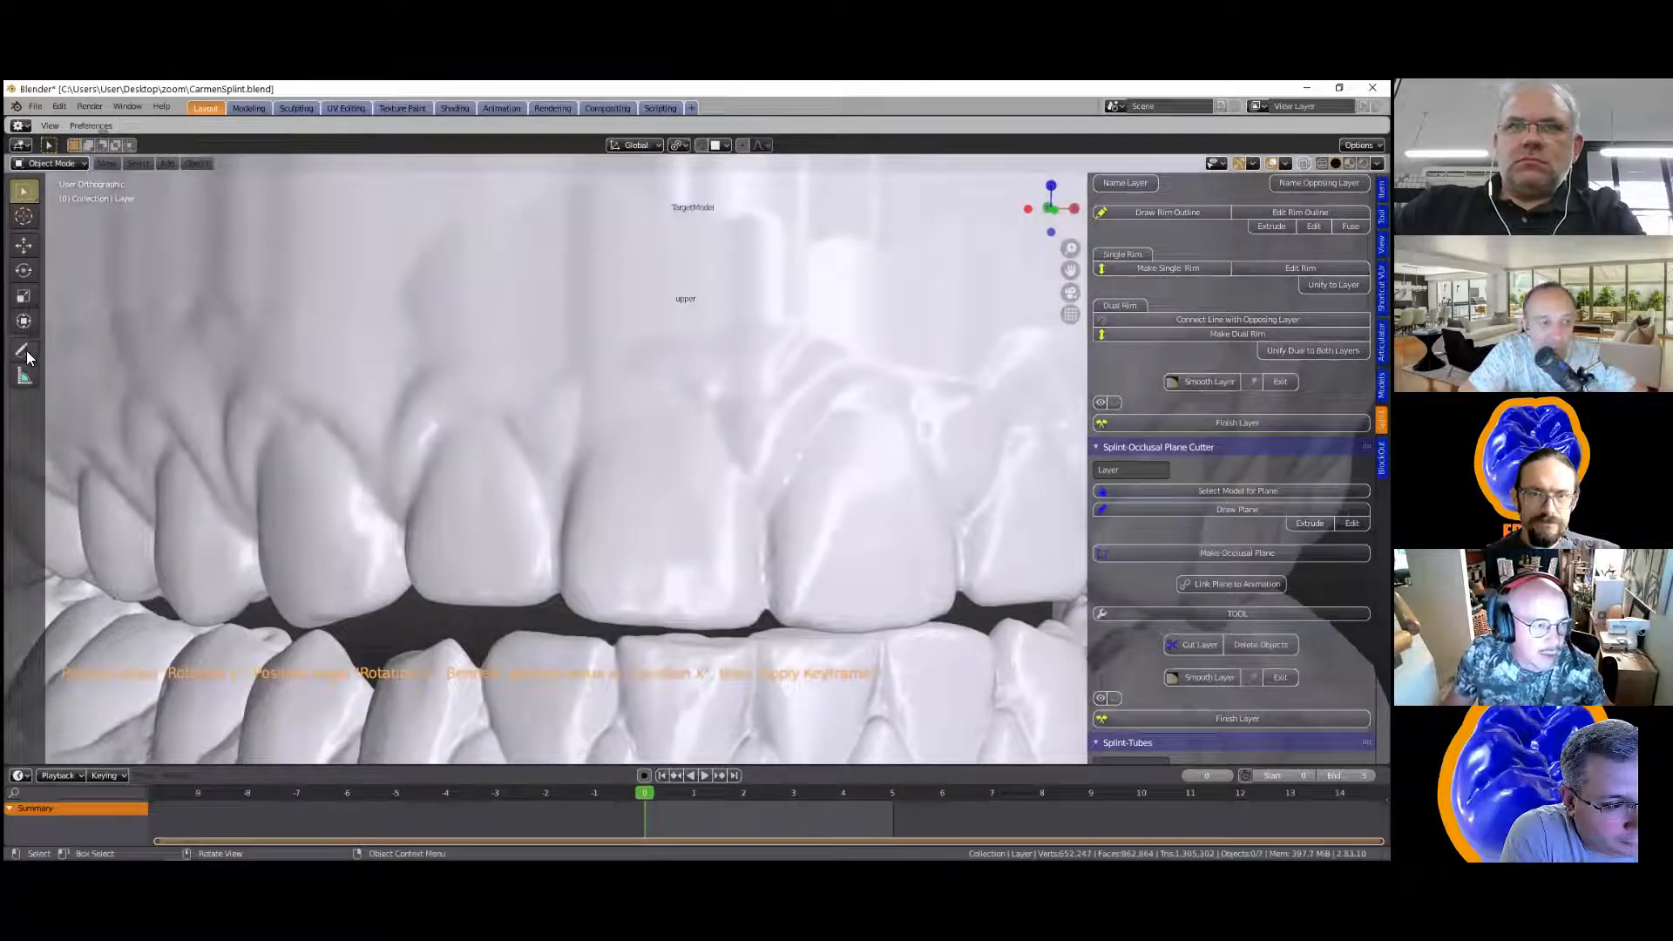
pyautogui.click(27, 352)
pyautogui.moveTo(56, 358); pyautogui.dragTo(96, 354)
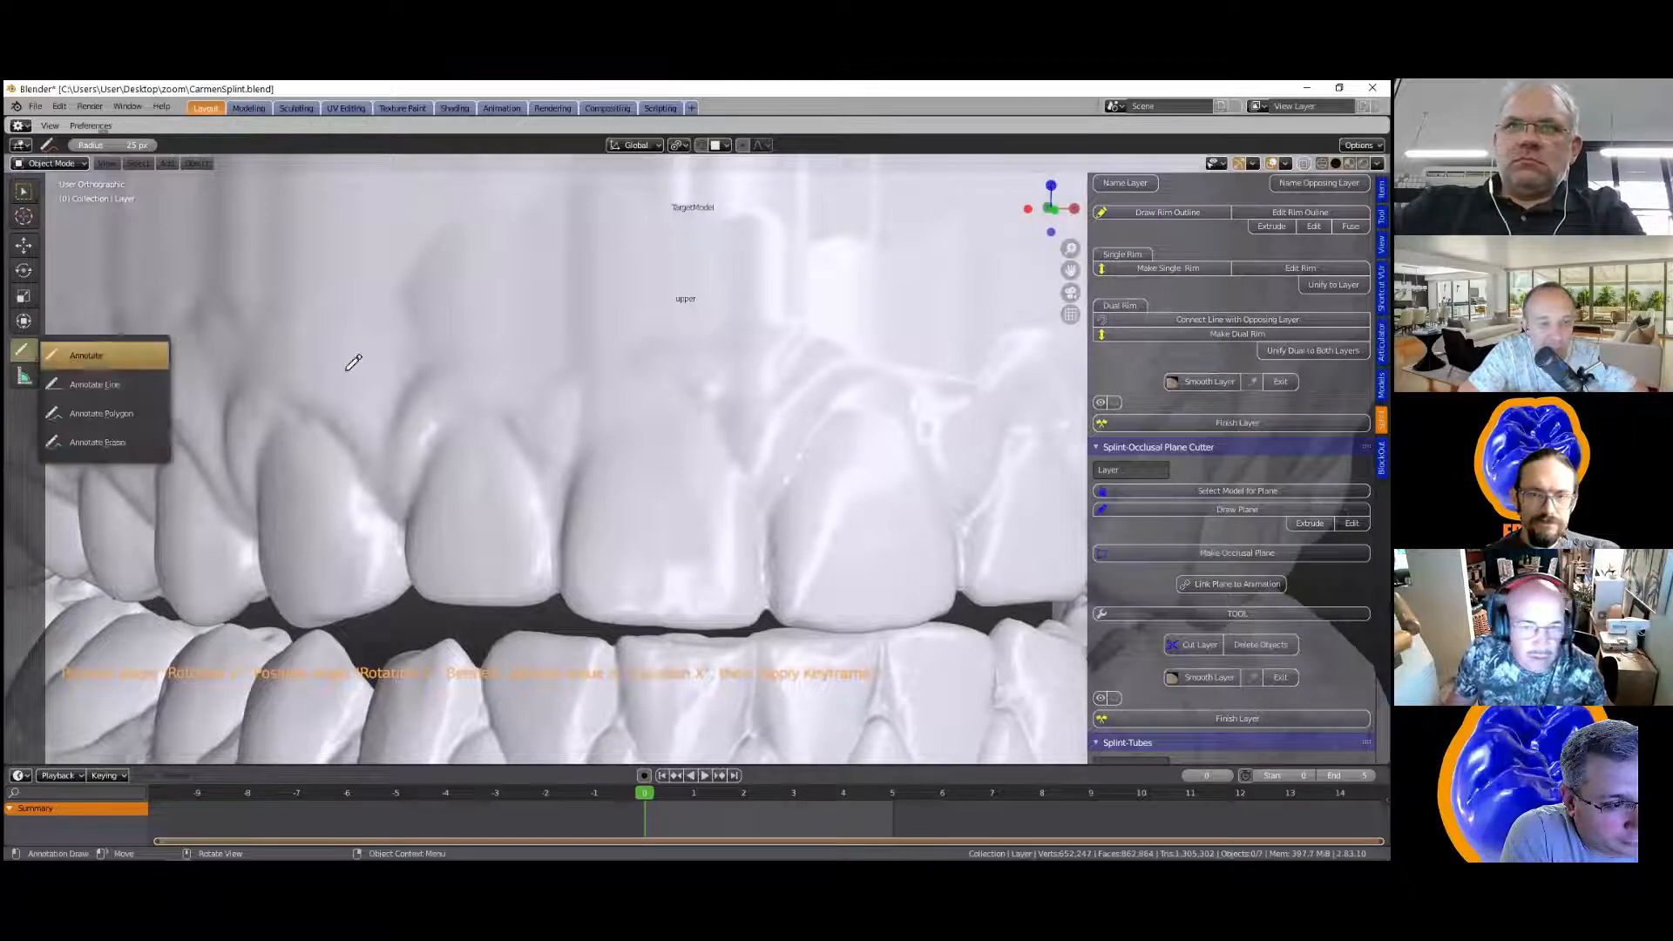
pyautogui.moveTo(678, 421)
pyautogui.mouseDown()
pyautogui.moveTo(619, 425)
pyautogui.moveTo(598, 447)
pyautogui.moveTo(609, 386)
pyautogui.moveTo(622, 392)
pyautogui.mouseUp()
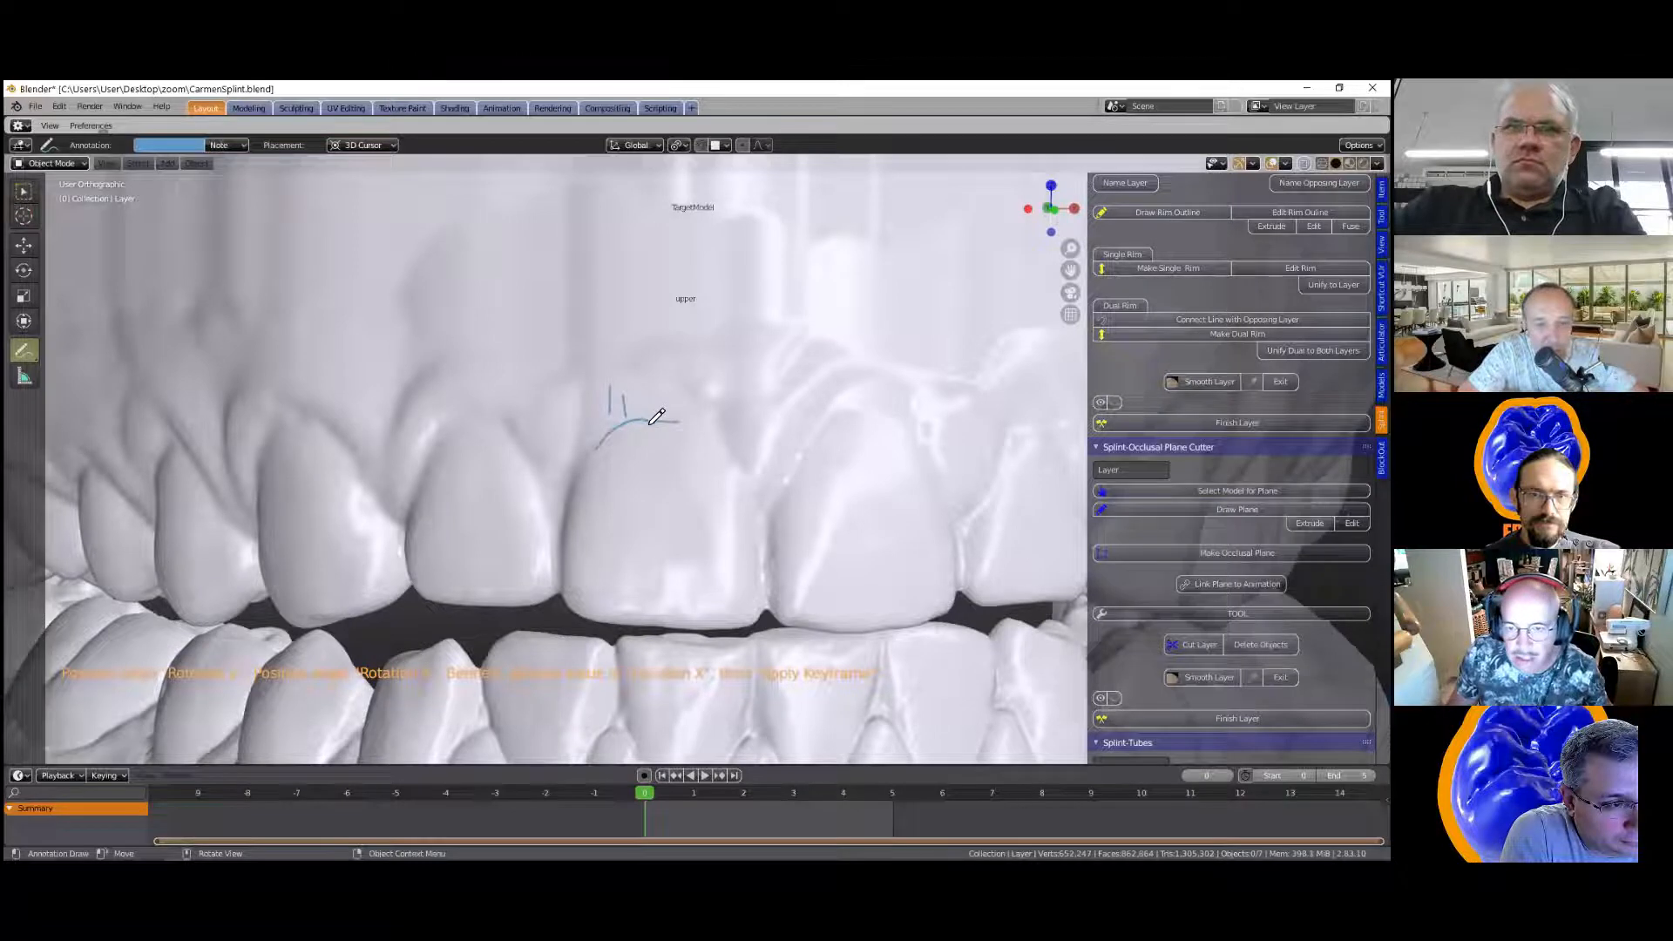
pyautogui.scroll(-5, 662, 424)
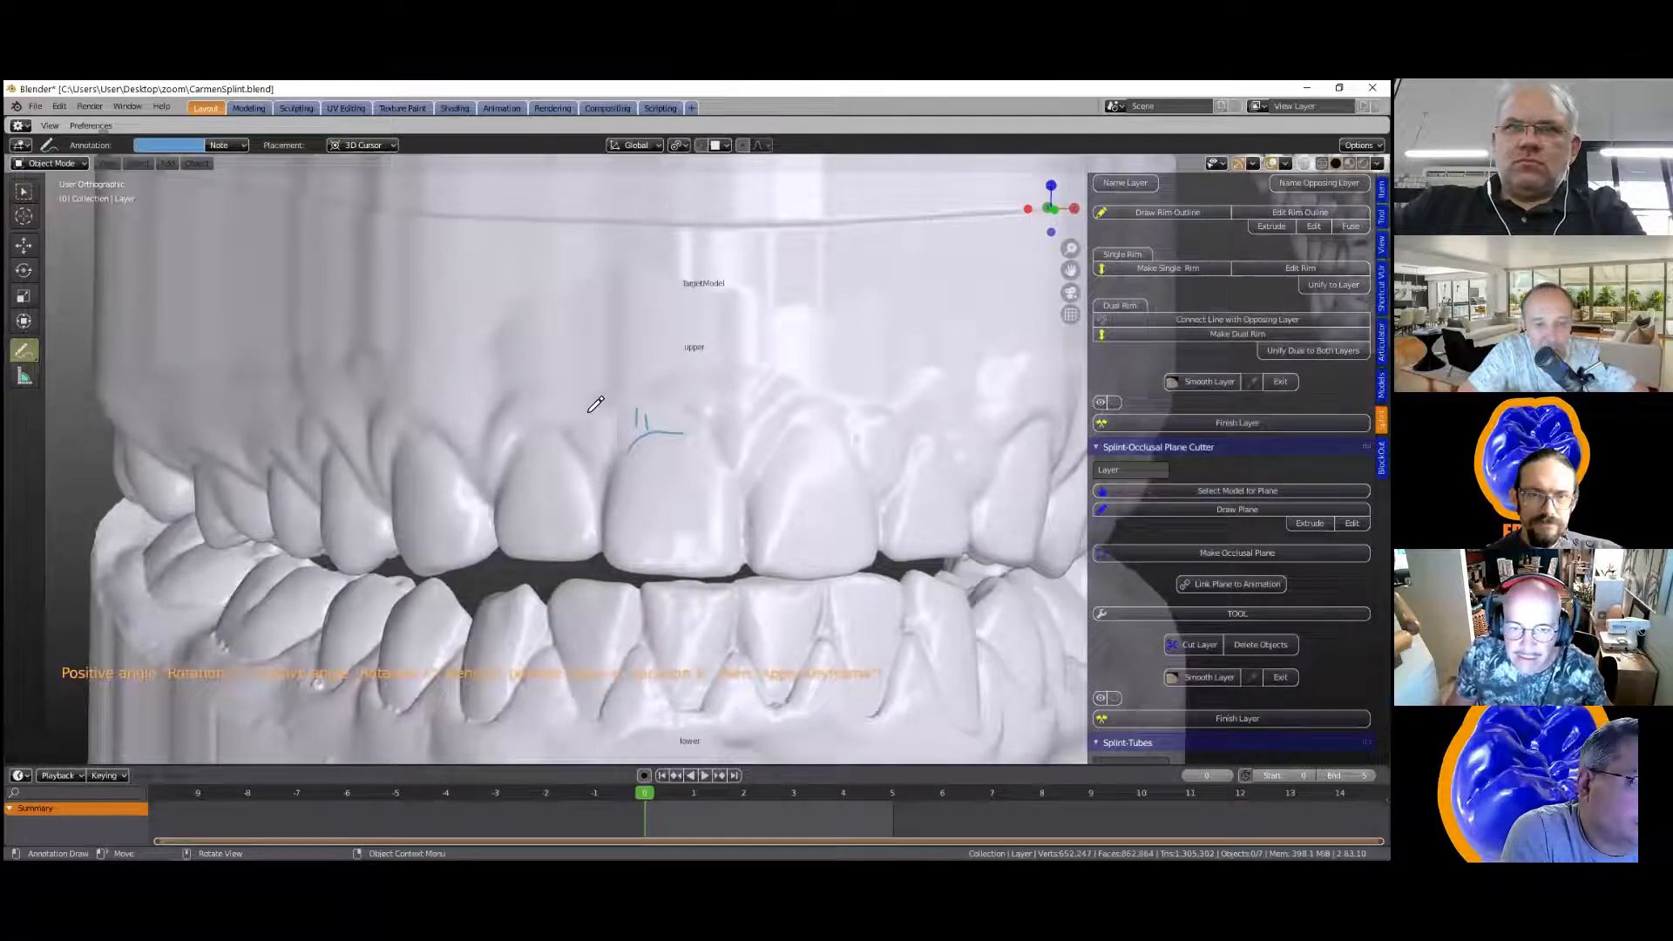
pyautogui.scroll(6, 580, 416)
pyautogui.moveTo(560, 438)
pyautogui.mouseDown()
pyautogui.moveTo(641, 384)
pyautogui.moveTo(724, 404)
pyautogui.mouseUp()
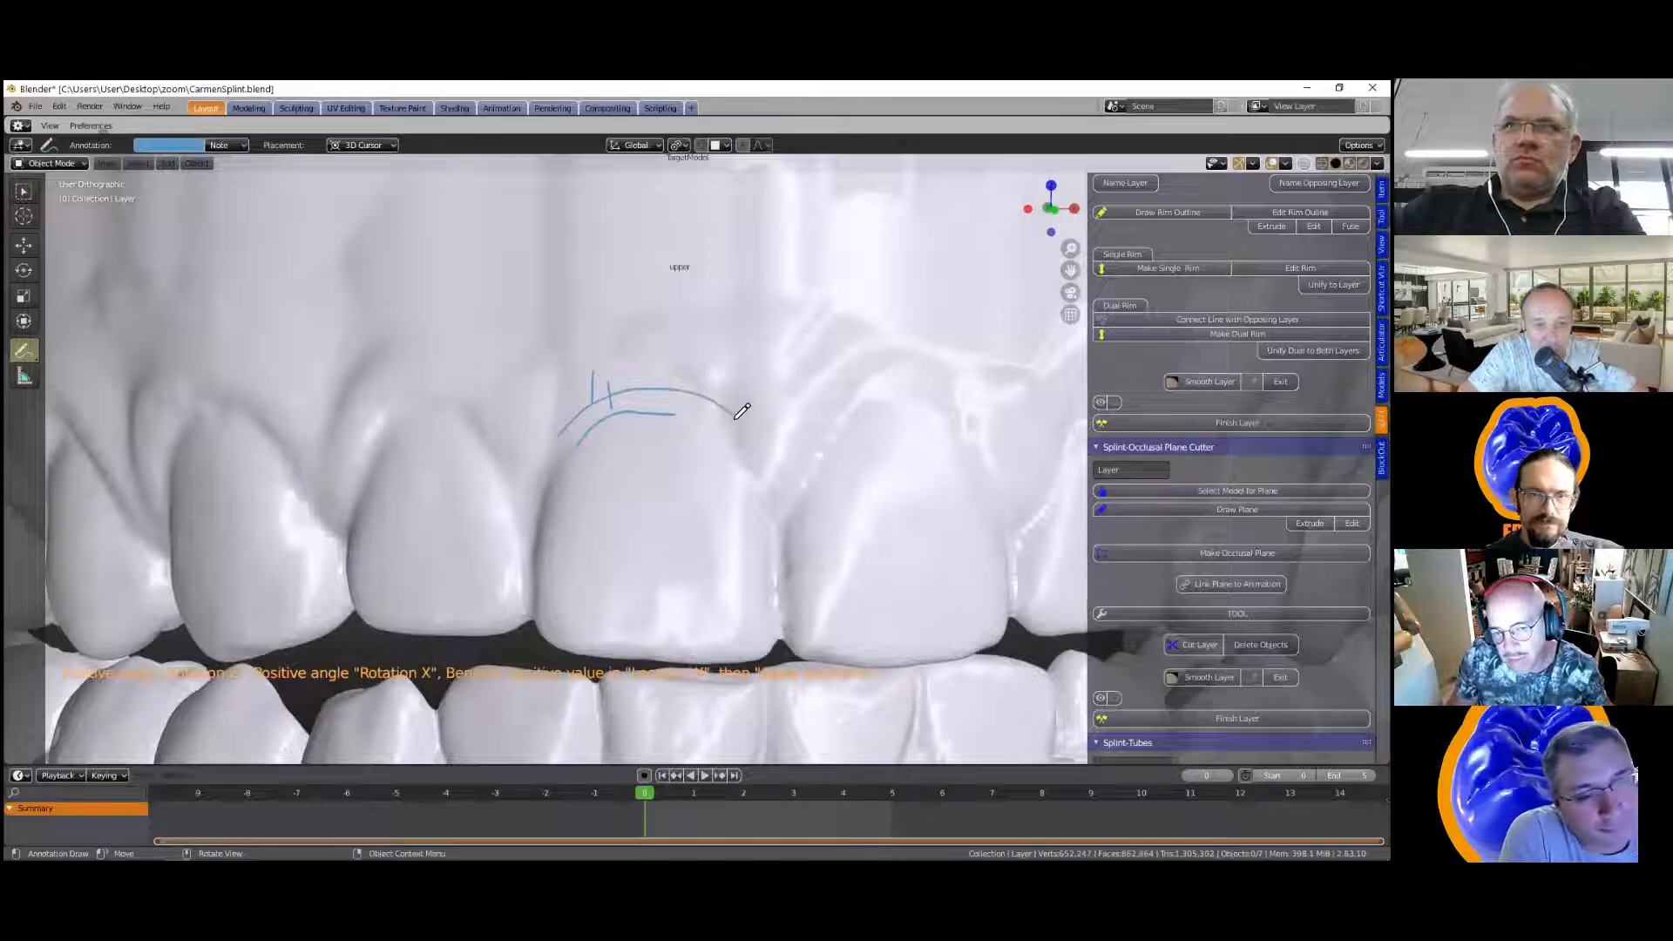
pyautogui.moveTo(736, 400); pyautogui.dragTo(740, 412, button='middle')
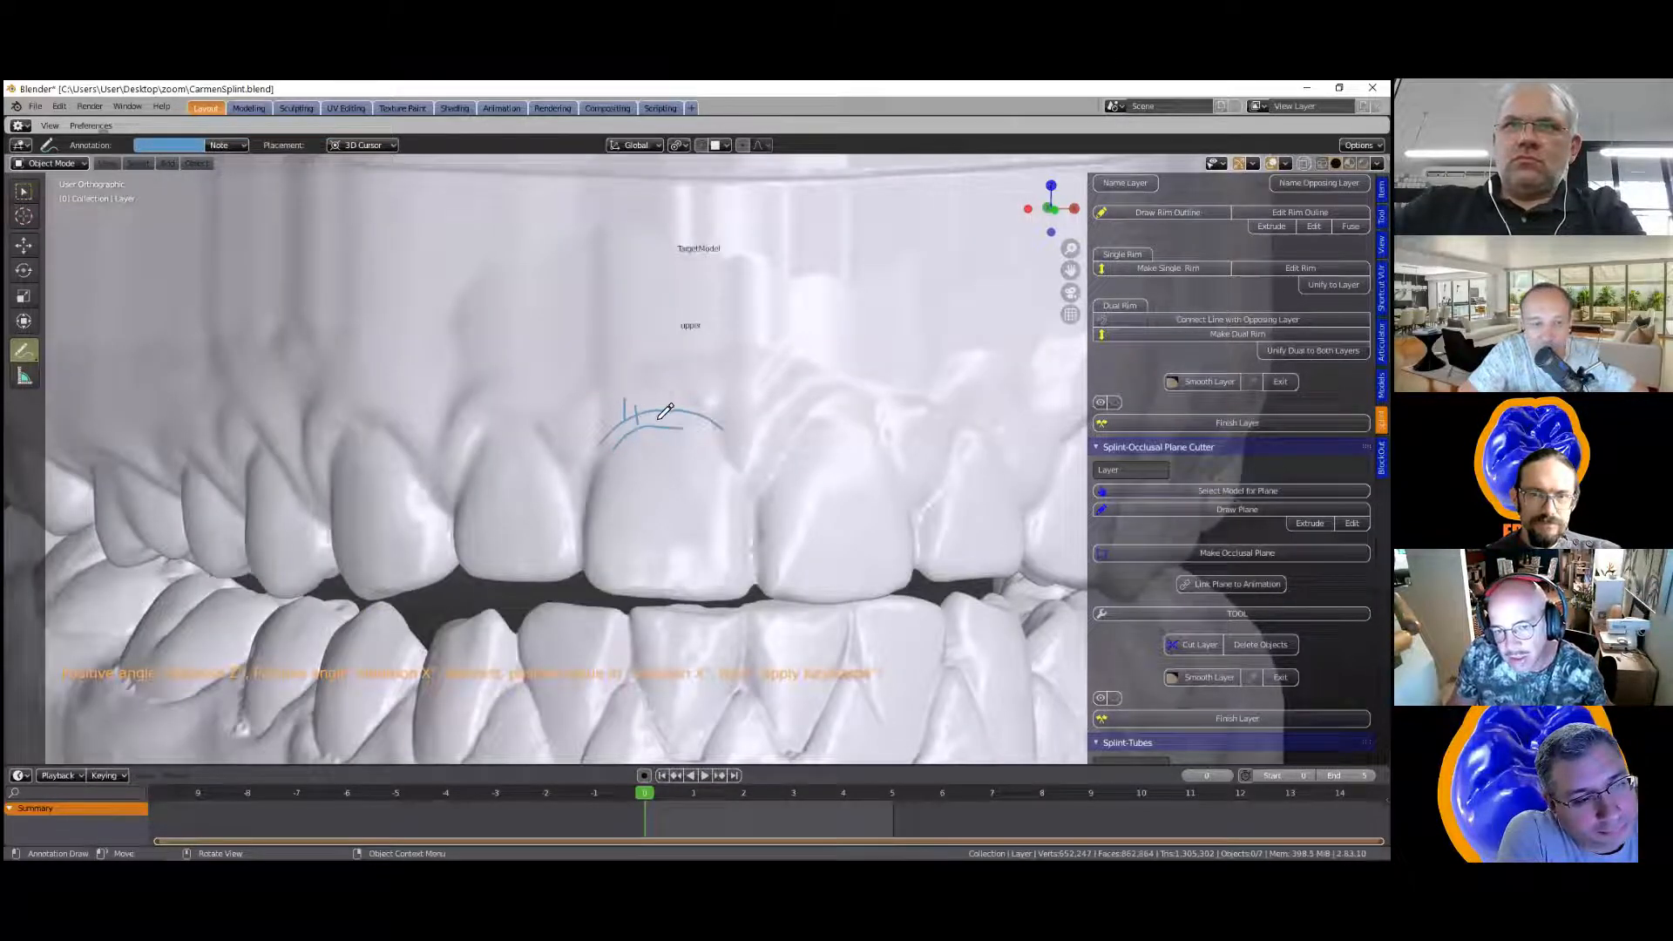
# Step: Erase the annotation marks above the upper incisor, return to the selection tool and unhide the green splint layer
pyautogui.moveTo(571, 425)
pyautogui.mouseDown(button='middle')
pyautogui.moveTo(544, 432)
pyautogui.moveTo(900, 450)
pyautogui.moveTo(463, 487)
pyautogui.moveTo(508, 492)
pyautogui.moveTo(21, 357)
pyautogui.mouseUp(button='middle')
pyautogui.scroll(-2, 86, 426)
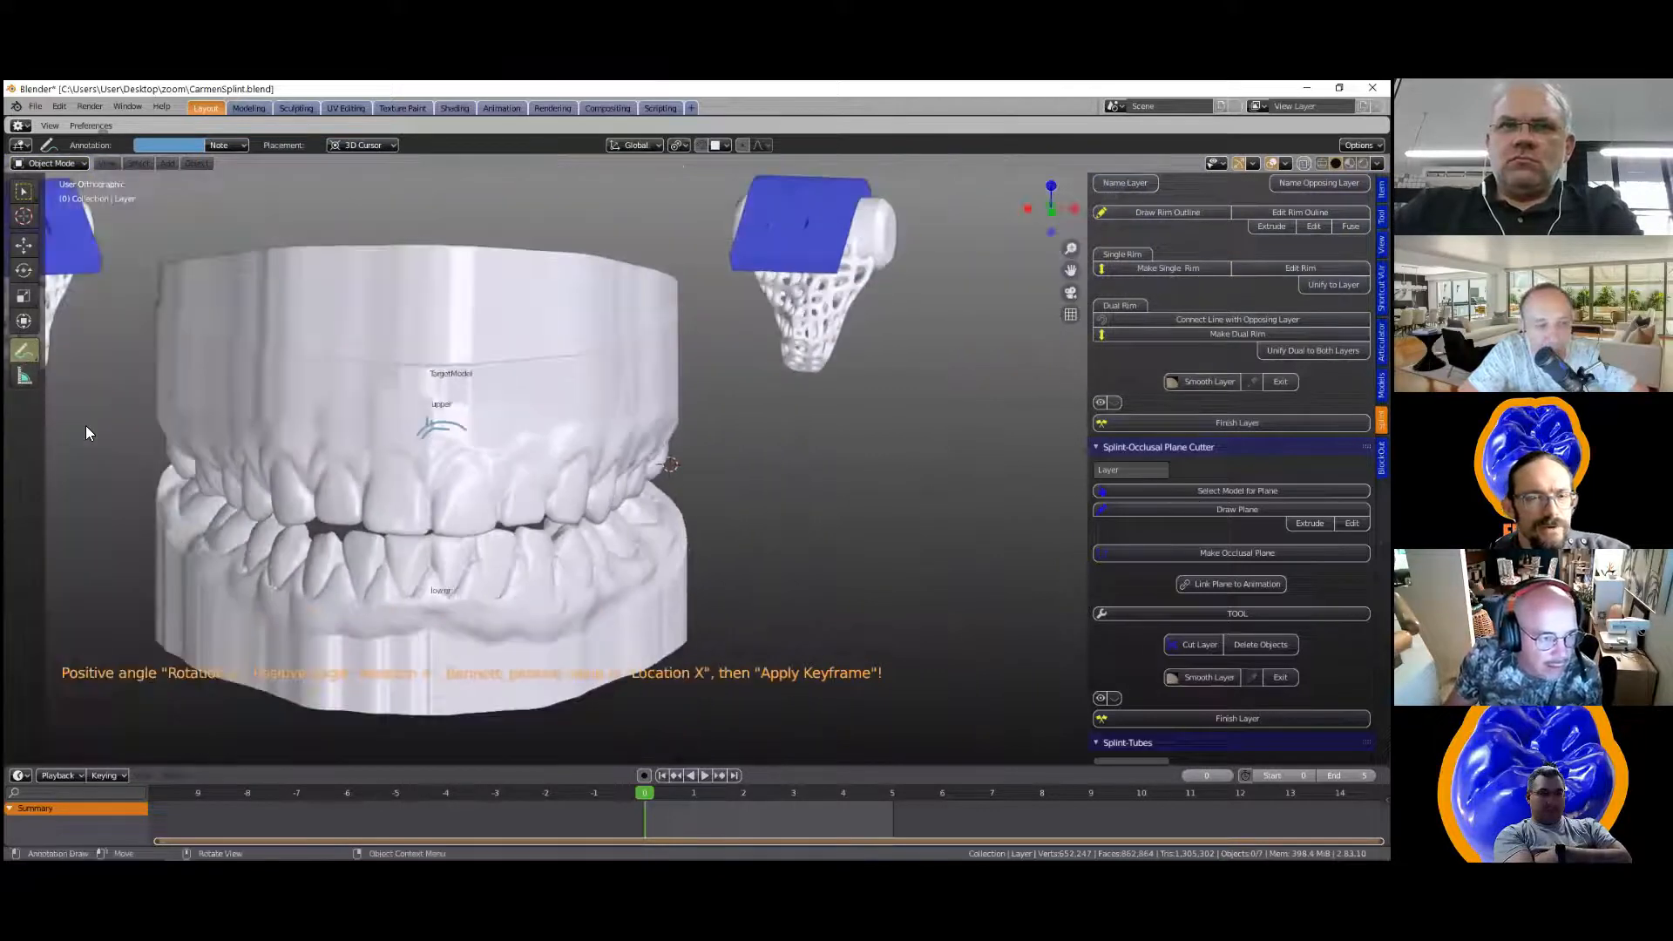
pyautogui.moveTo(24, 350)
pyautogui.mouseDown()
pyautogui.moveTo(96, 355)
pyautogui.moveTo(104, 442)
pyautogui.moveTo(131, 444)
pyautogui.mouseUp()
pyautogui.moveTo(462, 427); pyautogui.dragTo(387, 427)
pyautogui.click(24, 190)
pyautogui.press('Home')
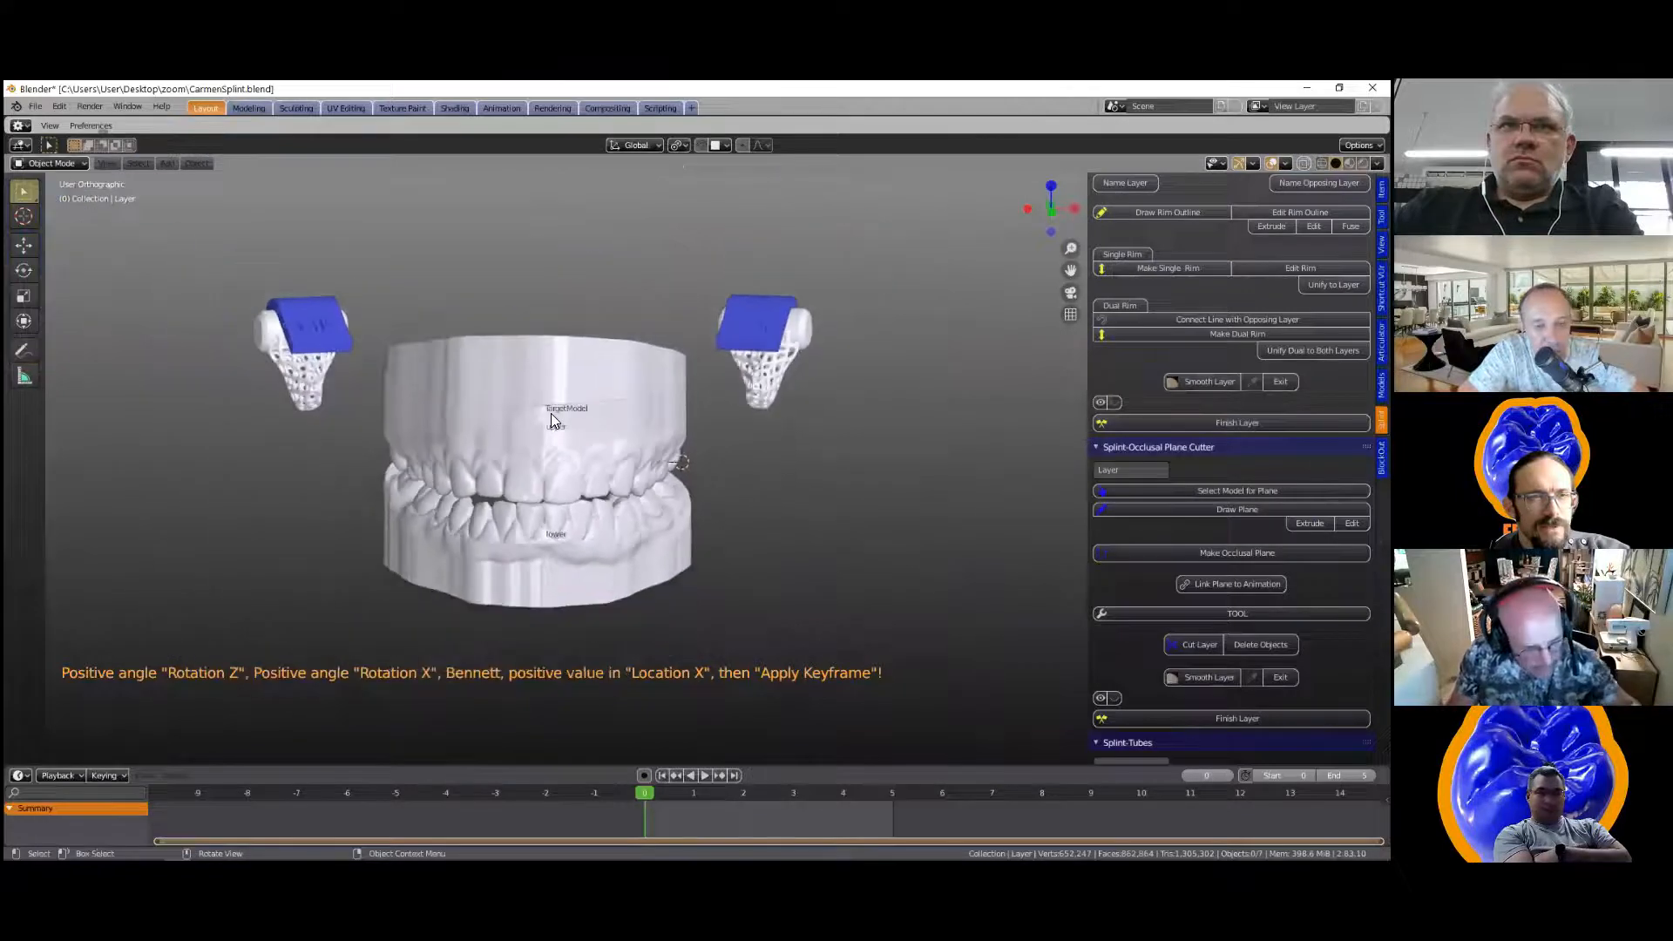
pyautogui.hotkey('alt', 'h')
pyautogui.moveTo(547, 495)
pyautogui.mouseDown(button='middle')
pyautogui.moveTo(488, 451)
pyautogui.moveTo(439, 486)
pyautogui.moveTo(558, 501)
pyautogui.mouseUp(button='middle')
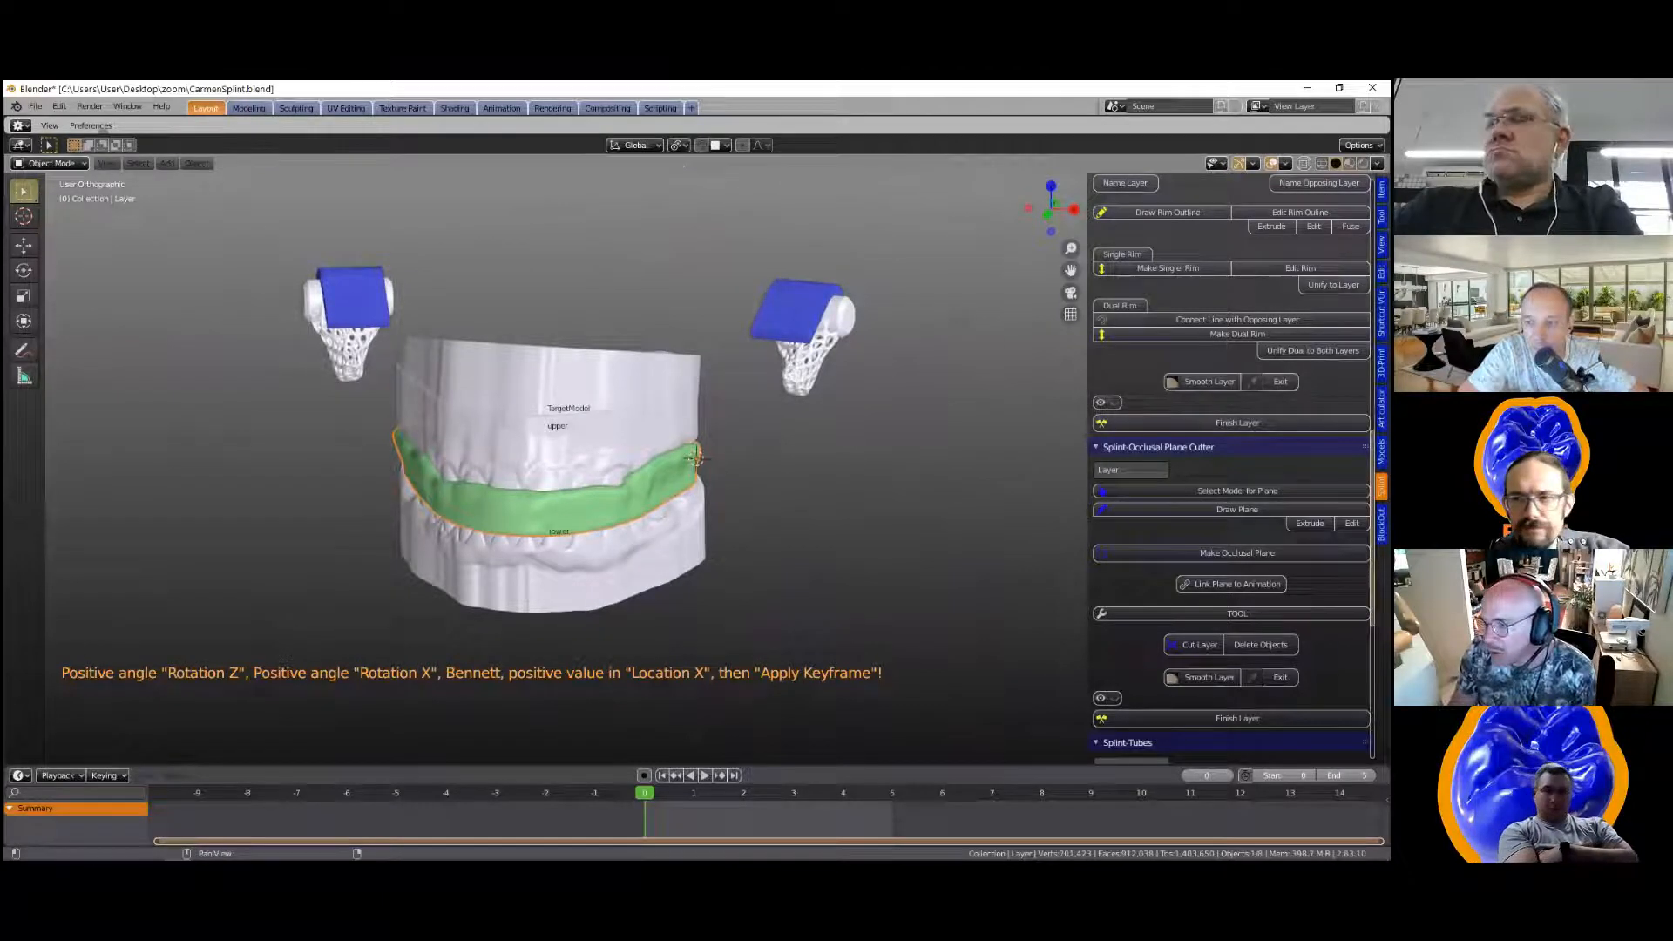
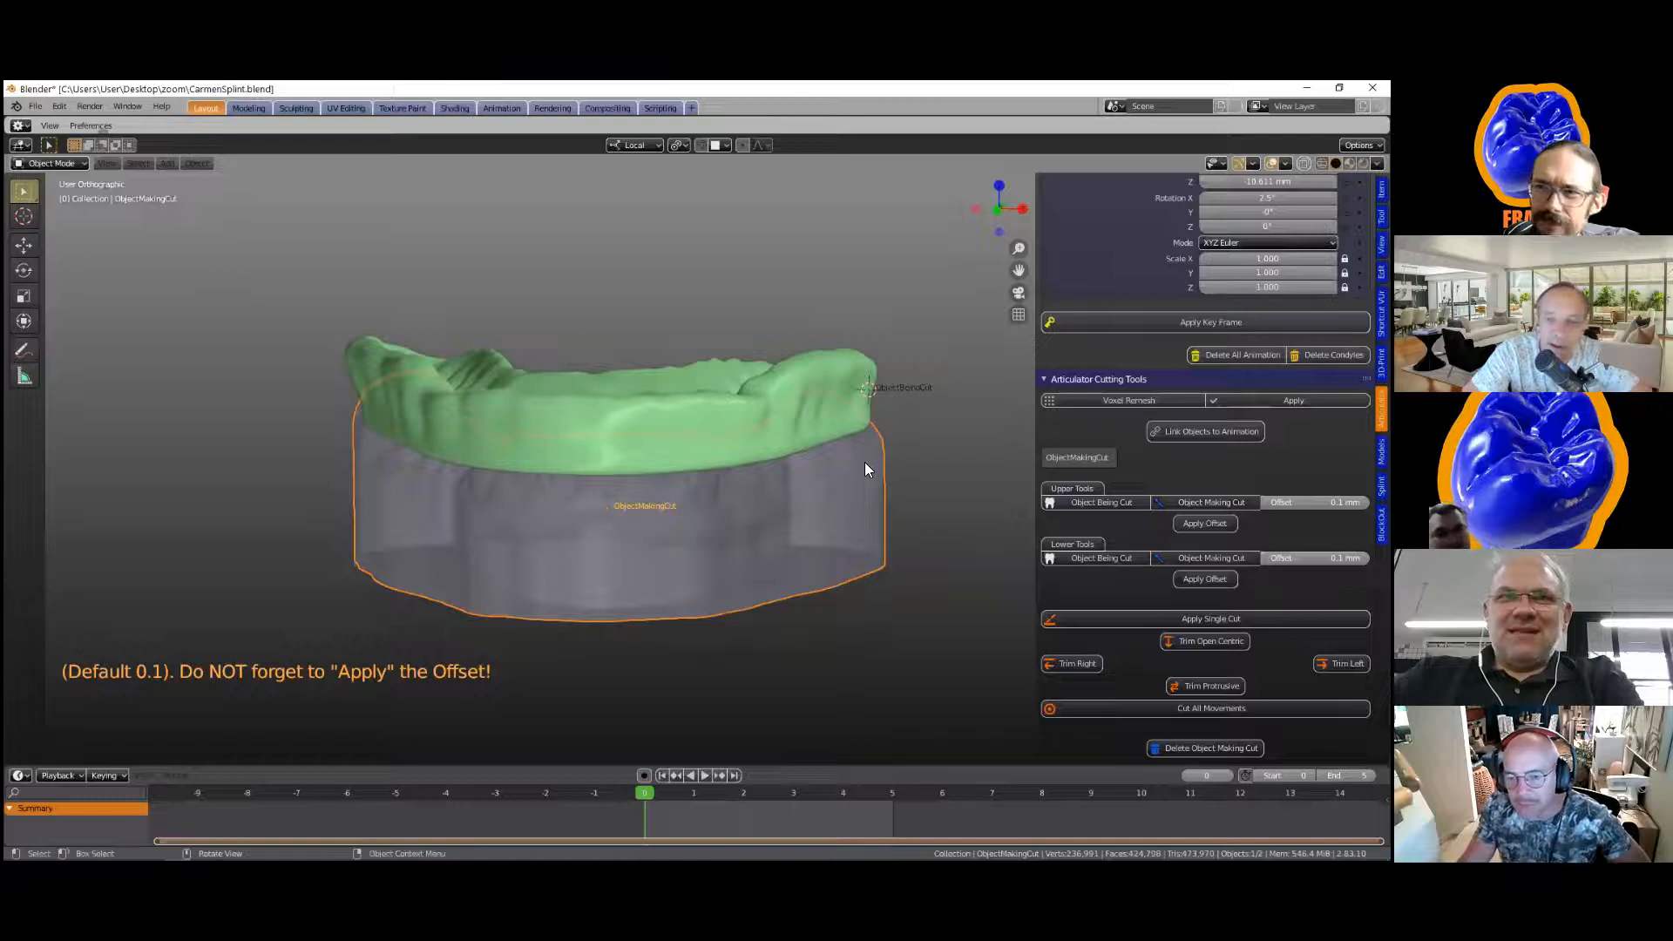
pyautogui.moveTo(809, 538)
pyautogui.mouseDown(button='middle')
pyautogui.moveTo(818, 411)
pyautogui.moveTo(810, 554)
pyautogui.mouseUp(button='middle')
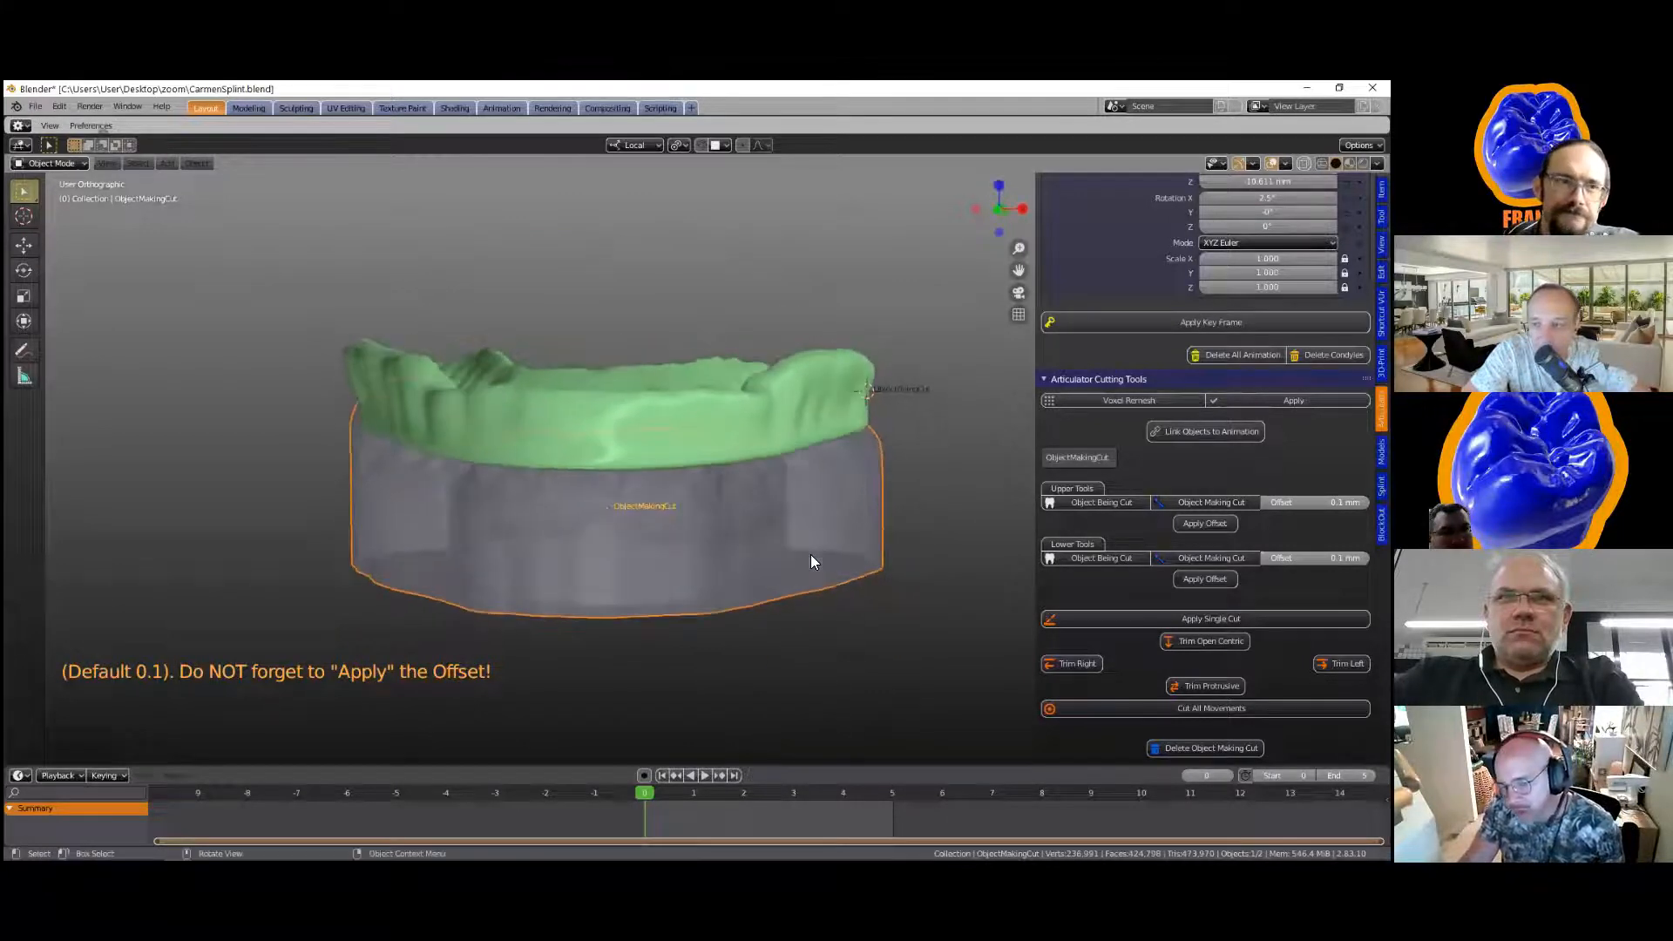
pyautogui.scroll(2, 810, 554)
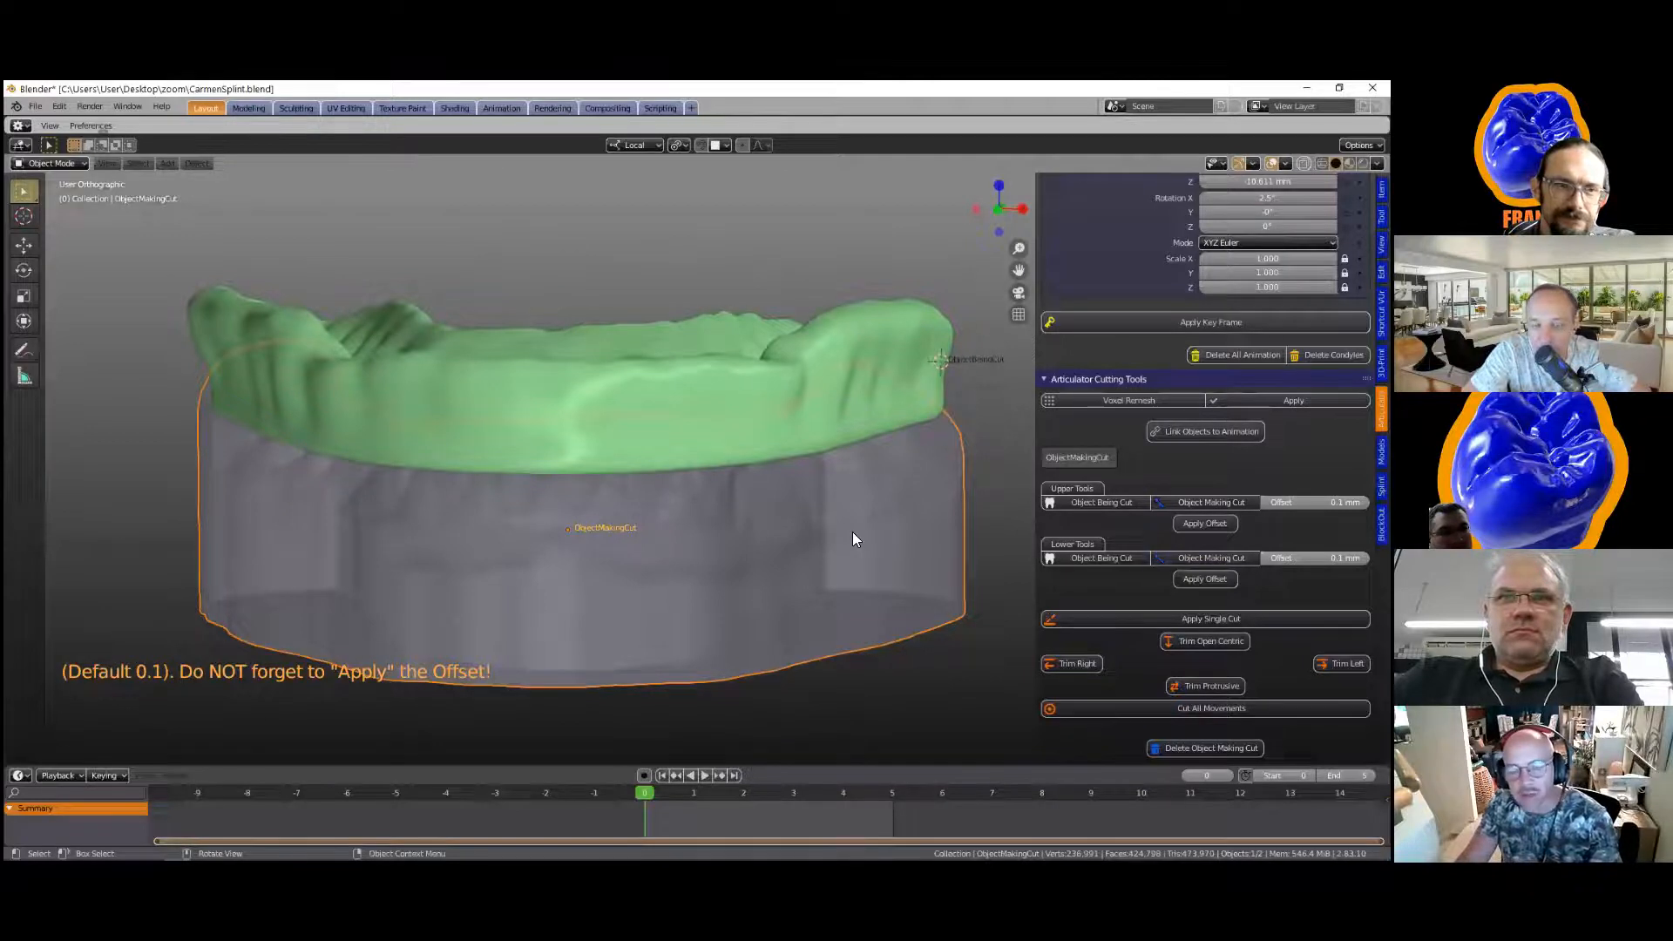
# Step: Apply a single cut to the splint with the lower cutting object and select that cutting object
pyautogui.scroll(-1, 853, 539)
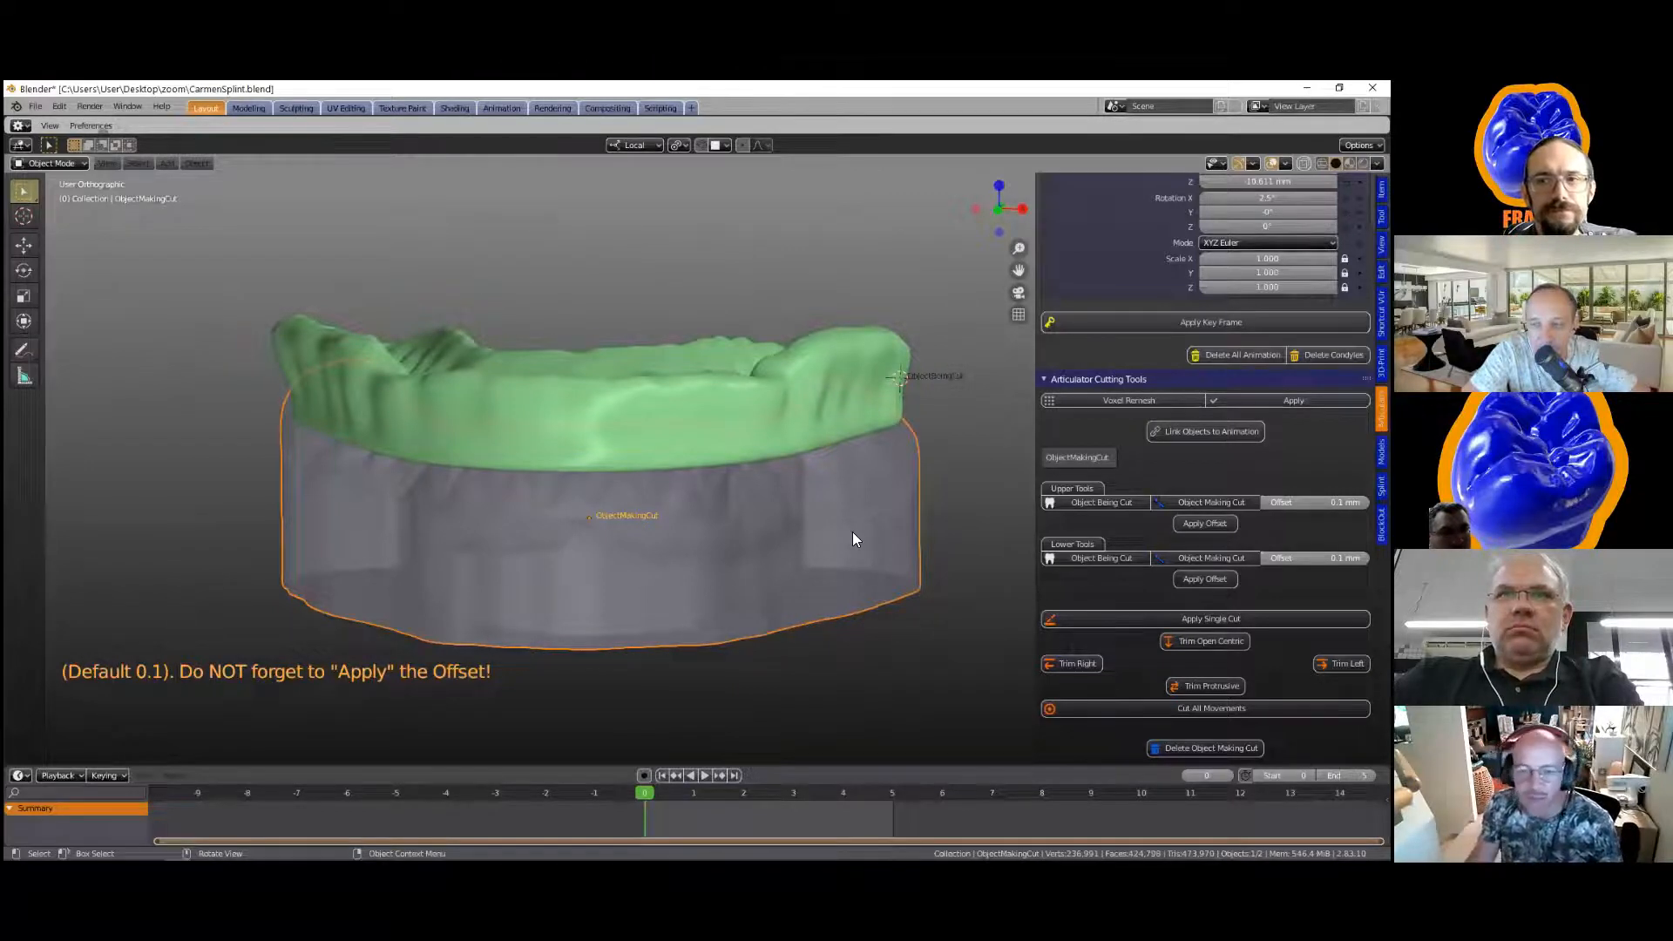
pyautogui.moveTo(782, 526); pyautogui.dragTo(708, 482, button='middle')
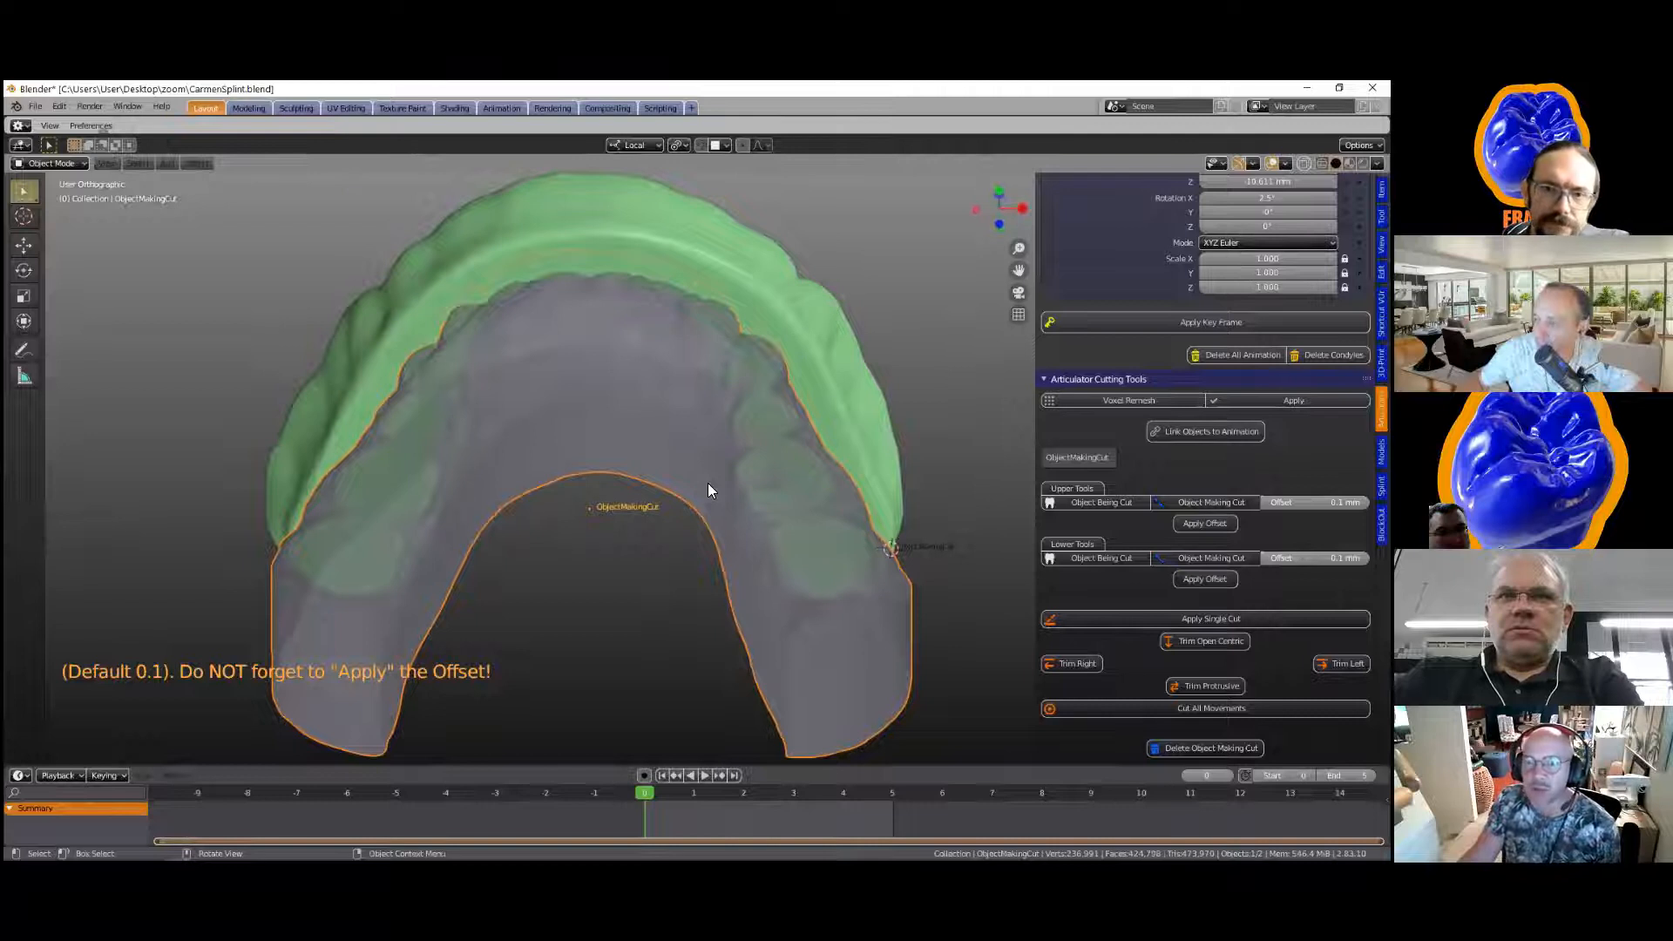
pyautogui.moveTo(721, 470); pyautogui.dragTo(671, 627, button='middle')
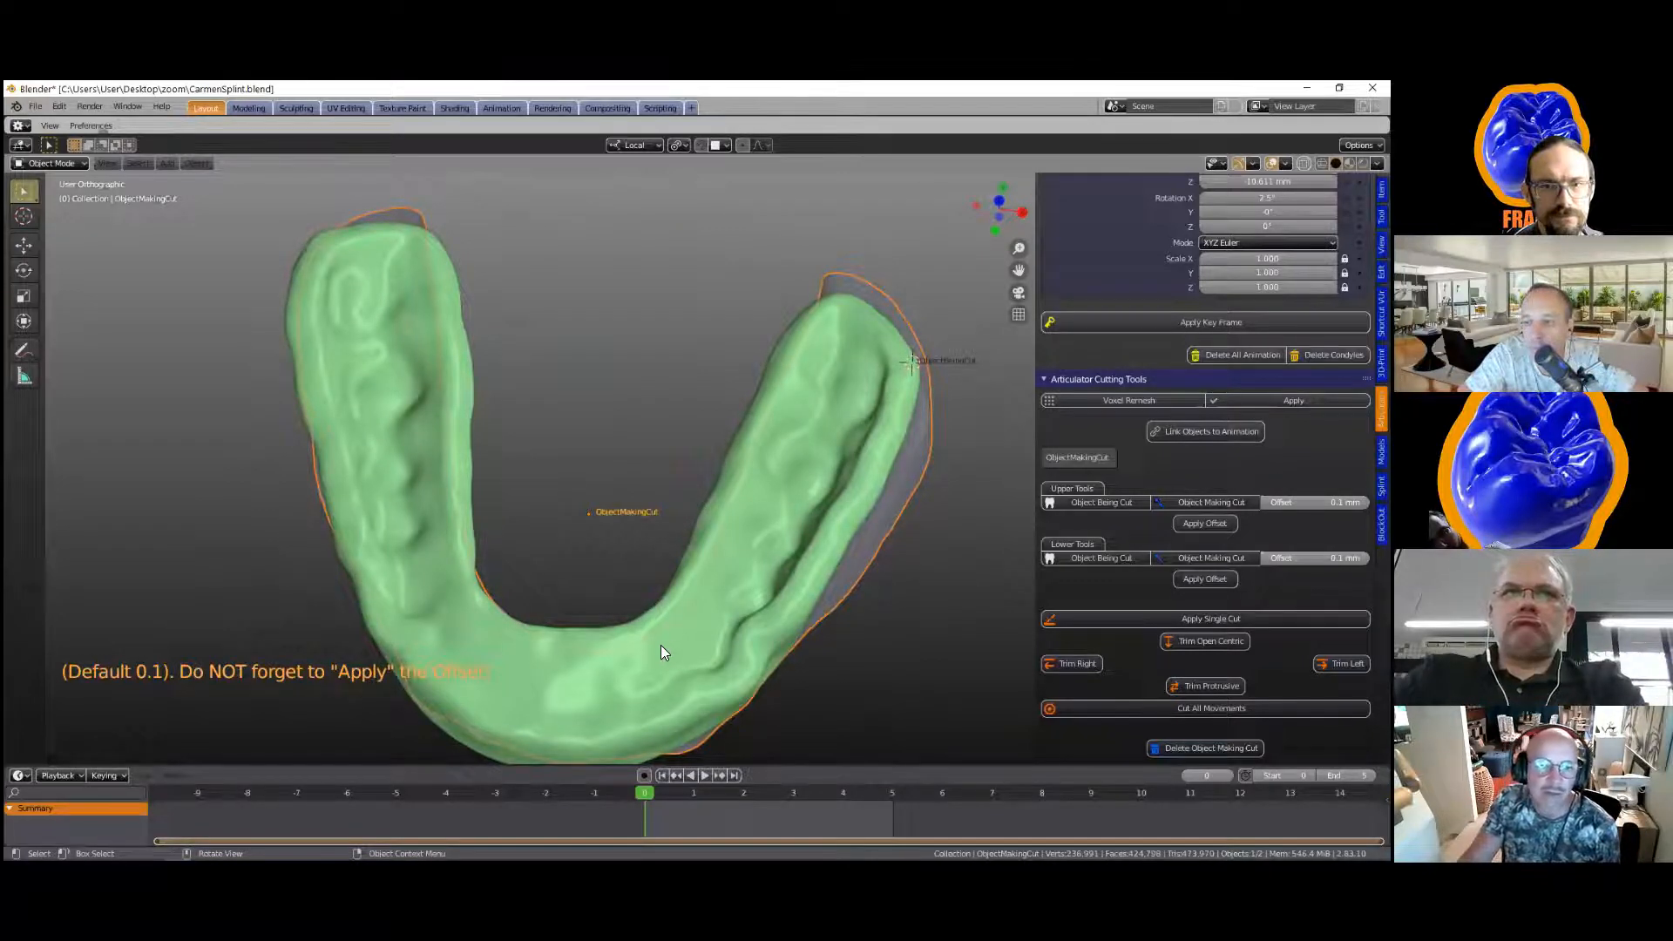
pyautogui.moveTo(660, 646); pyautogui.dragTo(678, 418, button='middle')
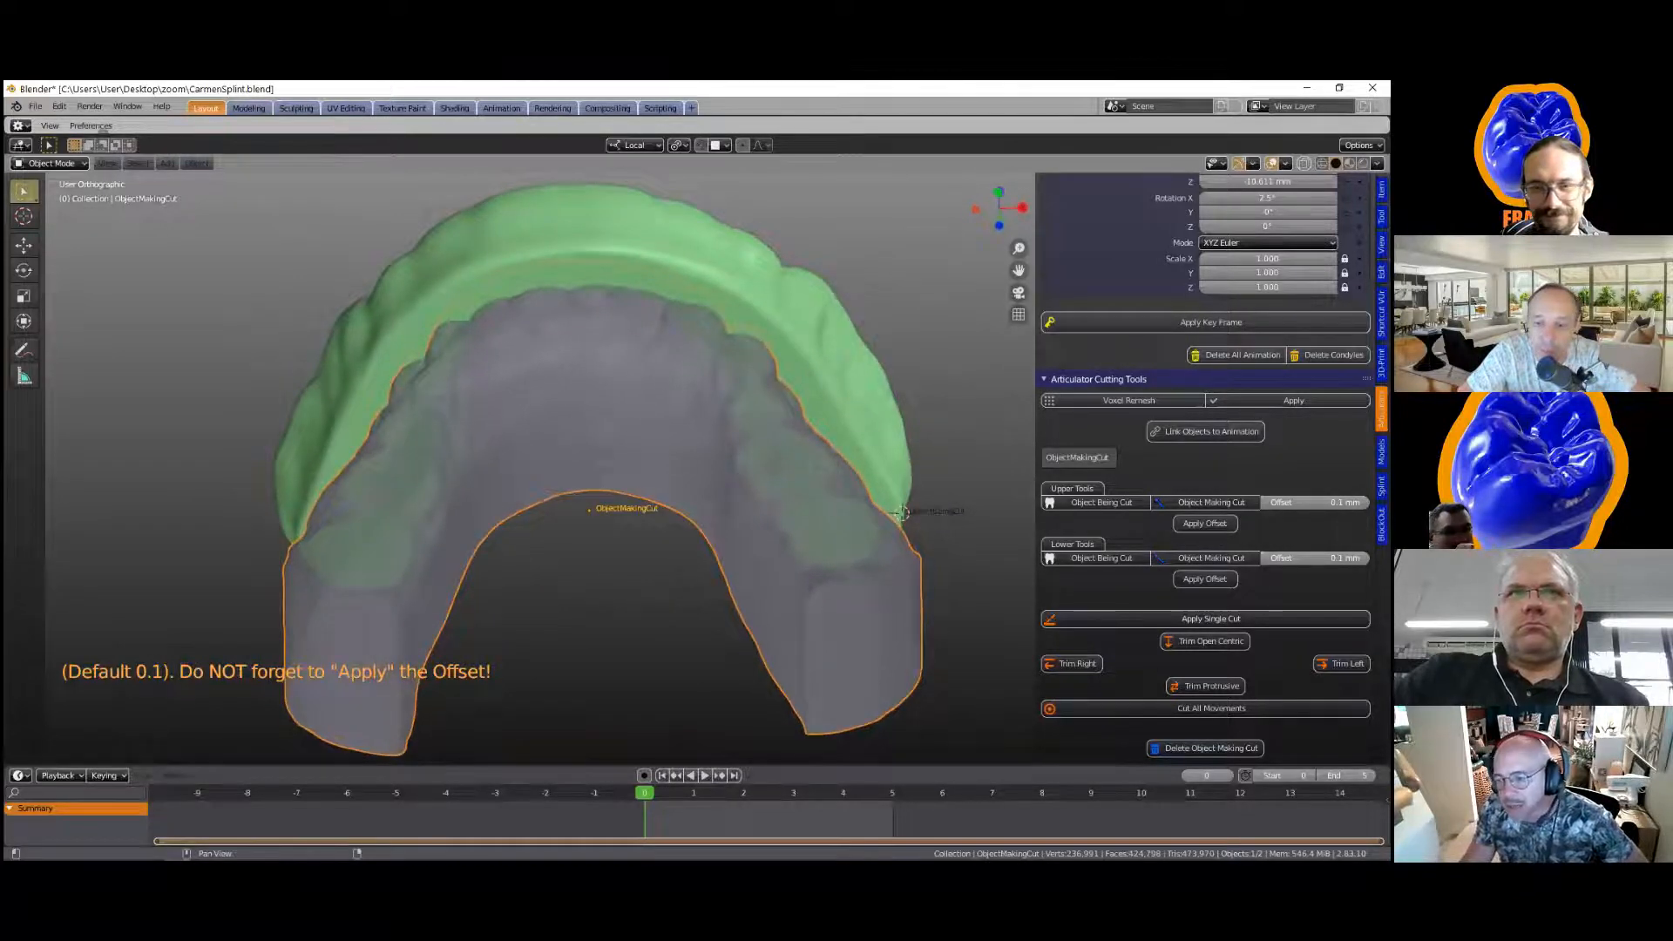
pyautogui.click(1211, 618)
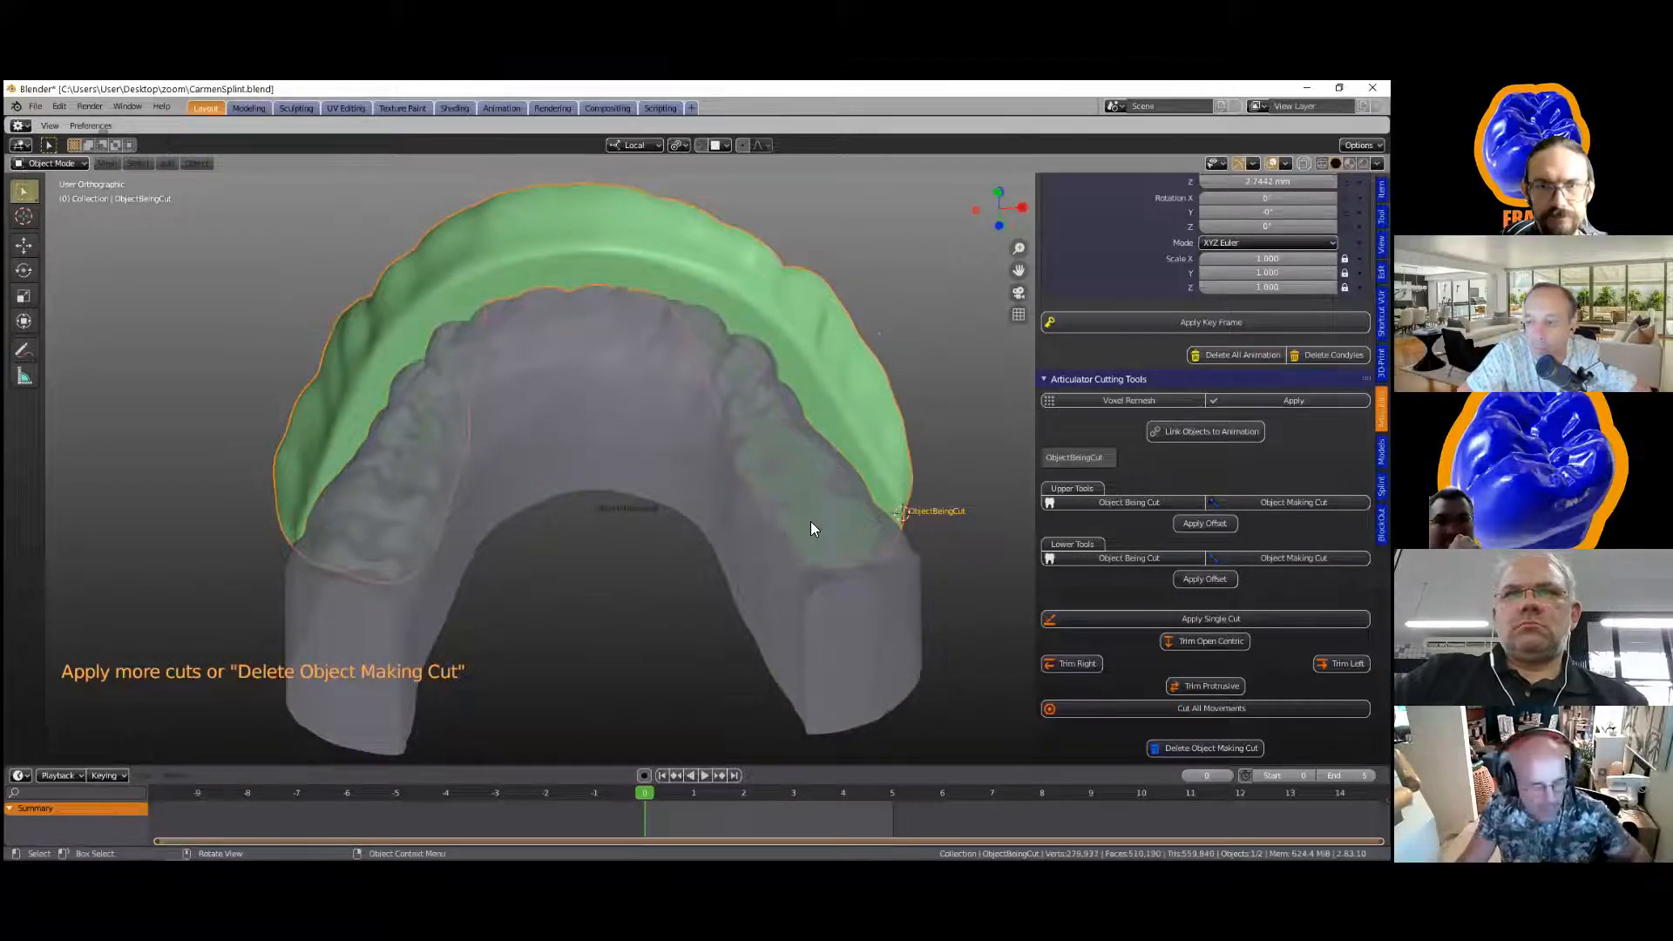
pyautogui.click(810, 522)
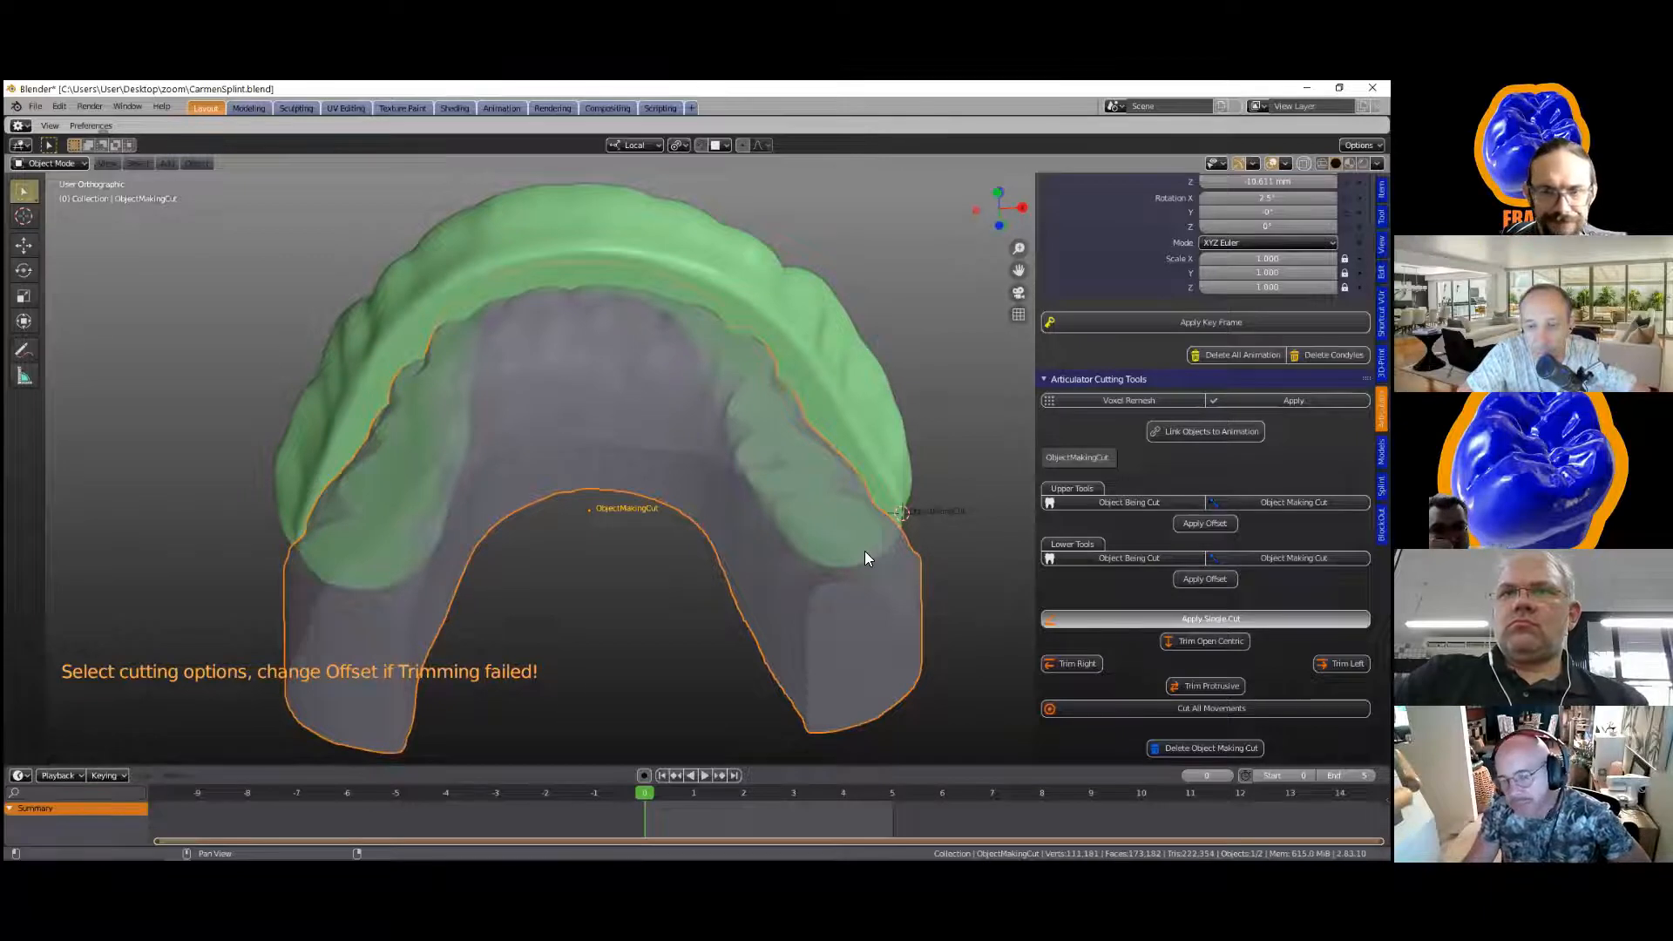
# Step: Inspect the splint from several angles and undo the last single cut
pyautogui.moveTo(768, 512); pyautogui.dragTo(699, 390, button='middle')
pyautogui.moveTo(671, 470); pyautogui.dragTo(859, 676, button='middle')
pyautogui.hotkey('ctrl', 'z')
pyautogui.scroll(-2, 812, 591)
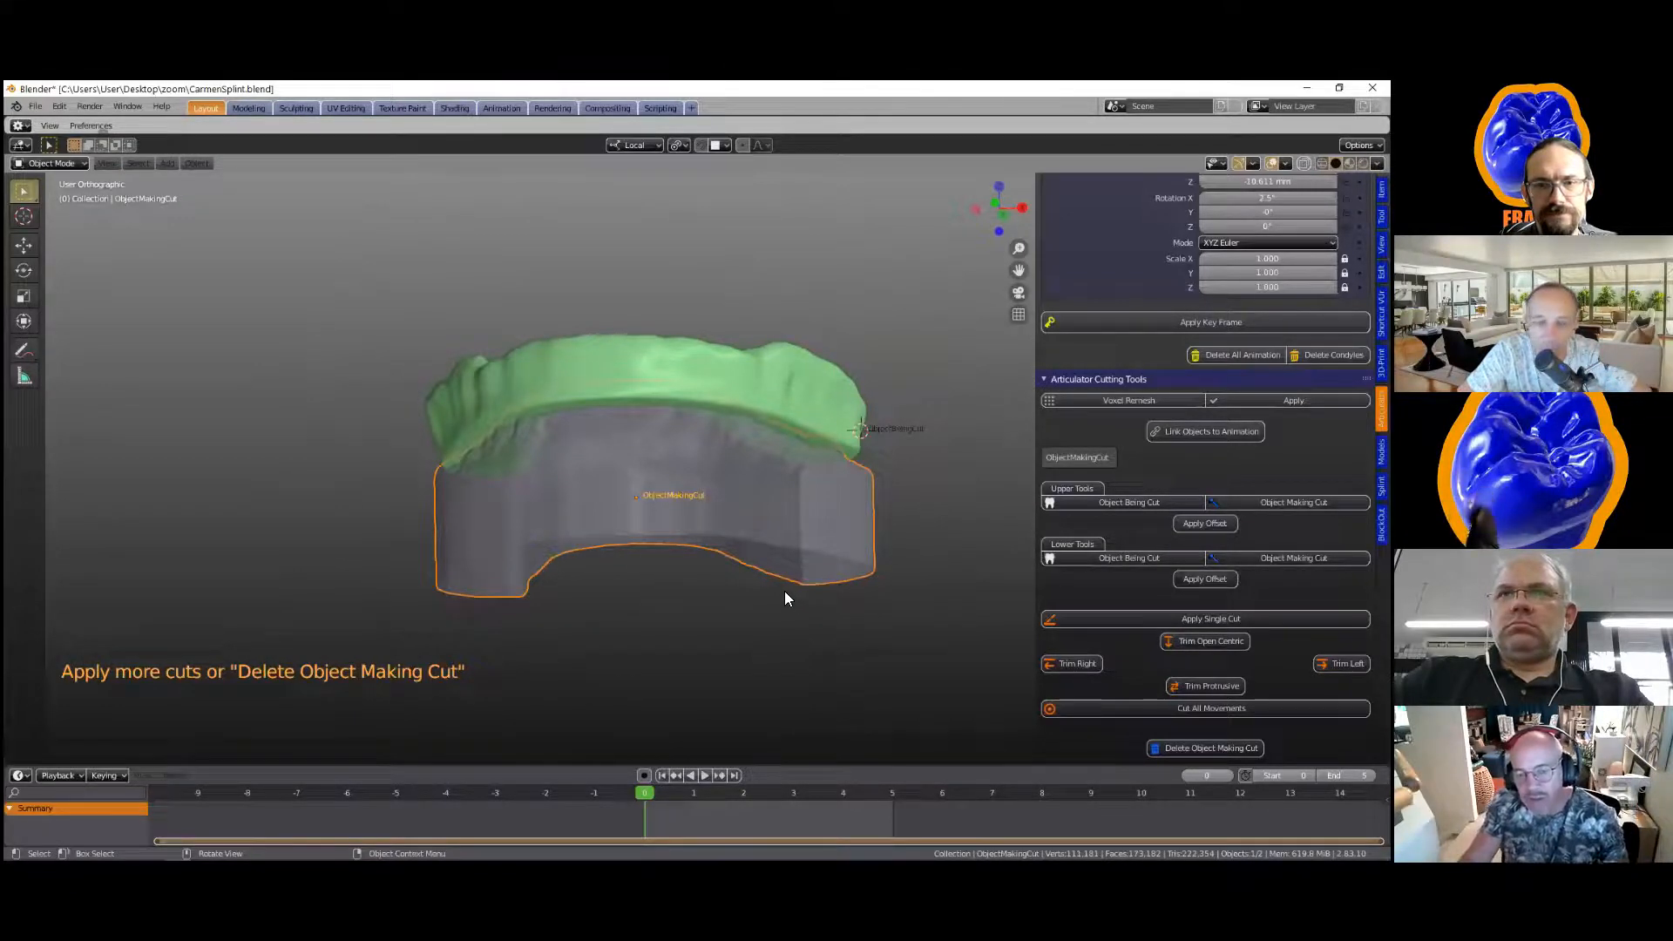
# Step: Trim the splint through the protrusive movement and view the trimmed front teeth area up close
pyautogui.moveTo(747, 536); pyautogui.dragTo(753, 550, button='middle')
pyautogui.scroll(2, 753, 551)
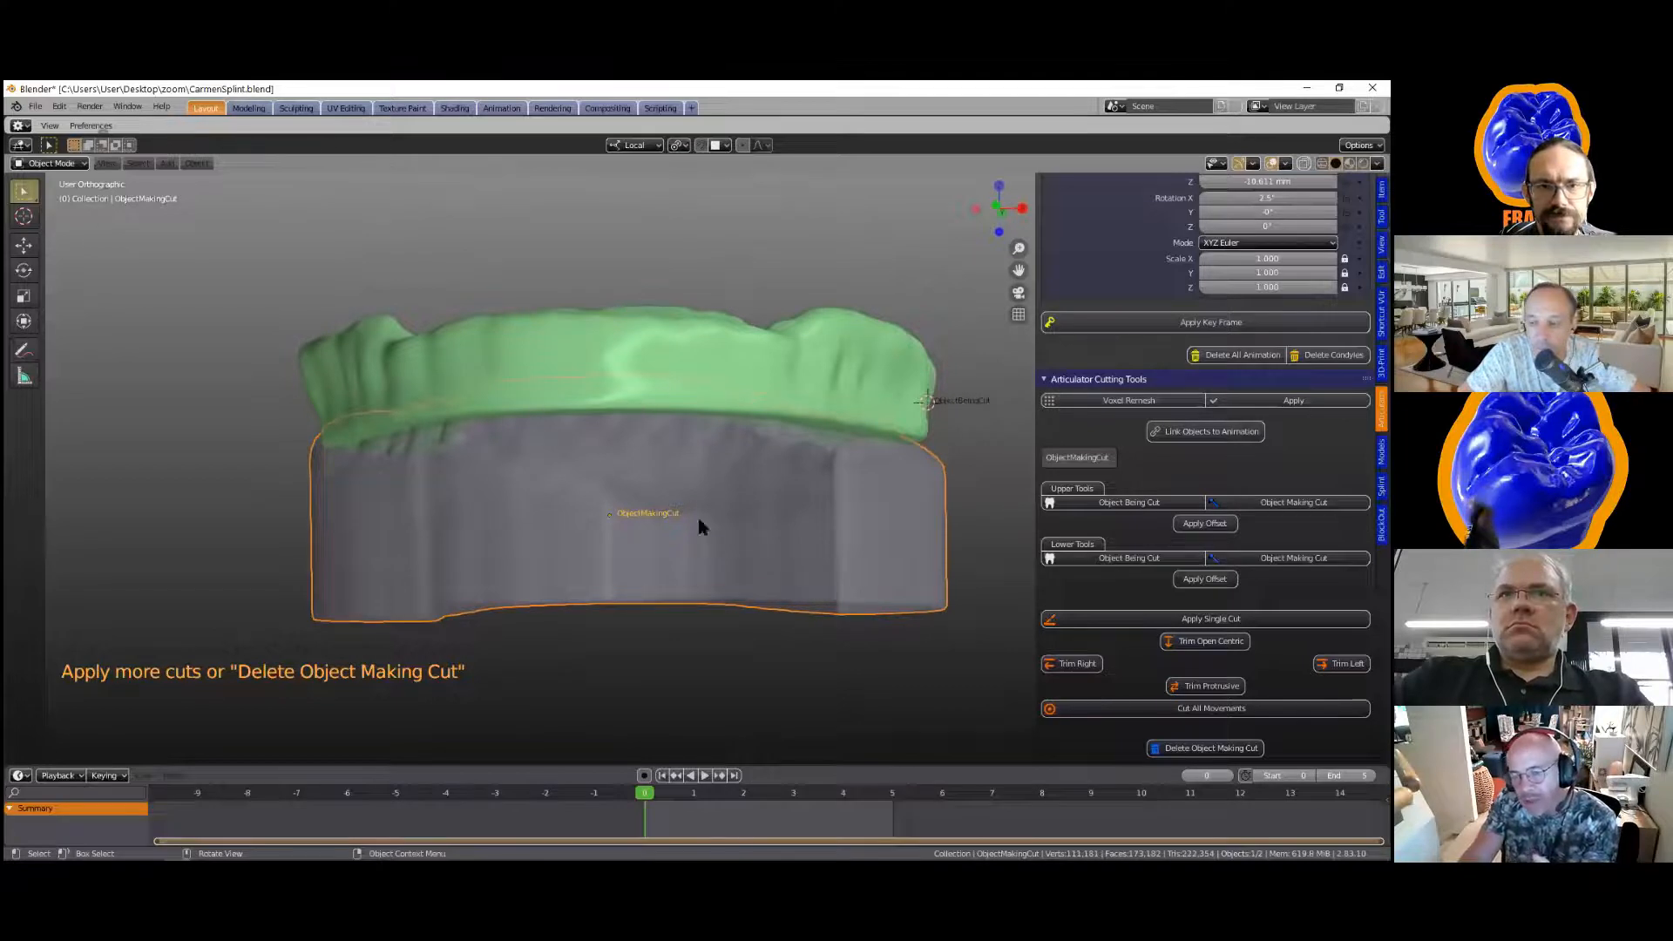
pyautogui.moveTo(715, 537); pyautogui.dragTo(717, 513, button='middle')
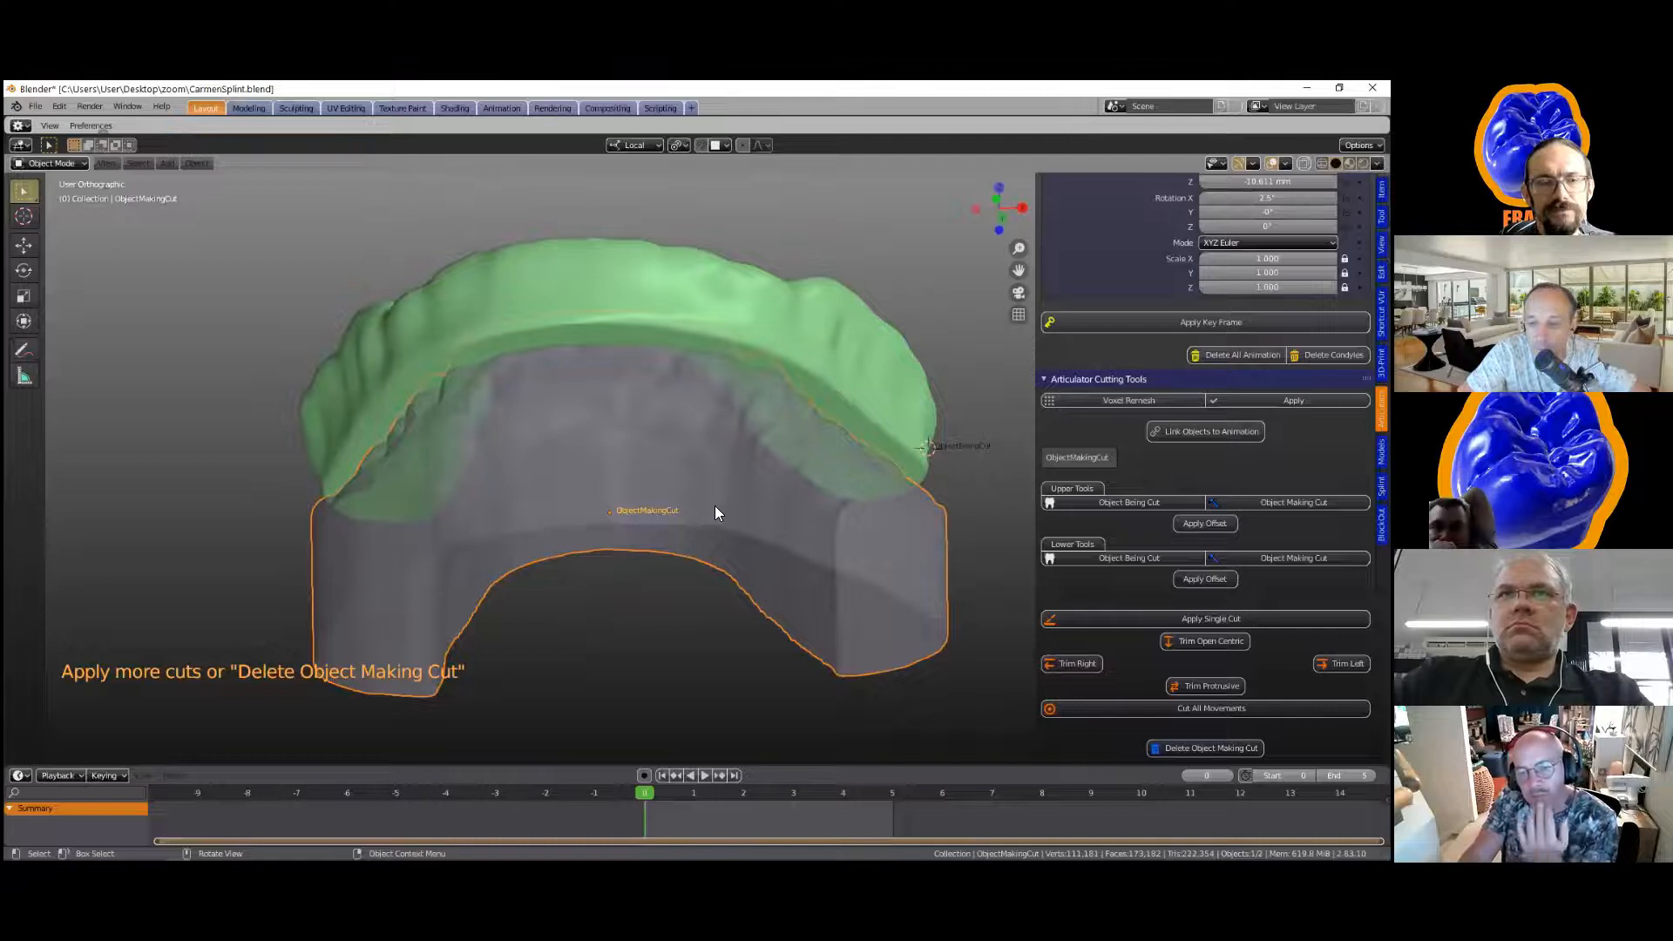
pyautogui.keyDown('shift'); pyautogui.moveTo(716, 512); pyautogui.dragTo(716, 512, button='middle'); pyautogui.keyUp('shift')
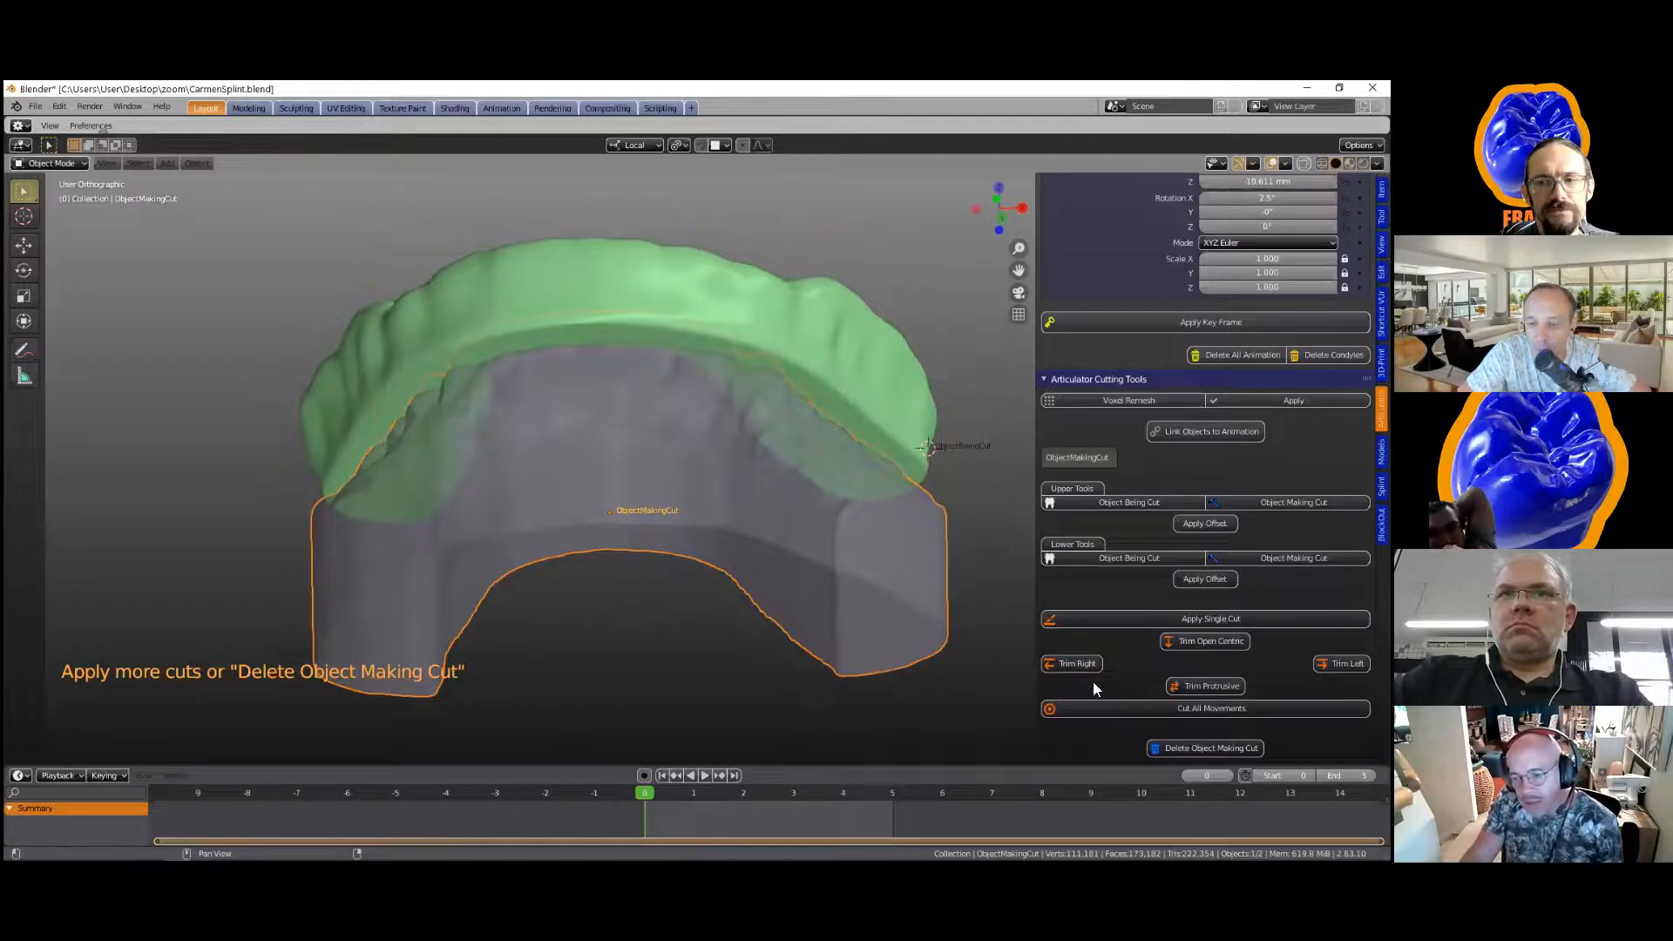
pyautogui.moveTo(866, 598); pyautogui.dragTo(870, 567, button='middle')
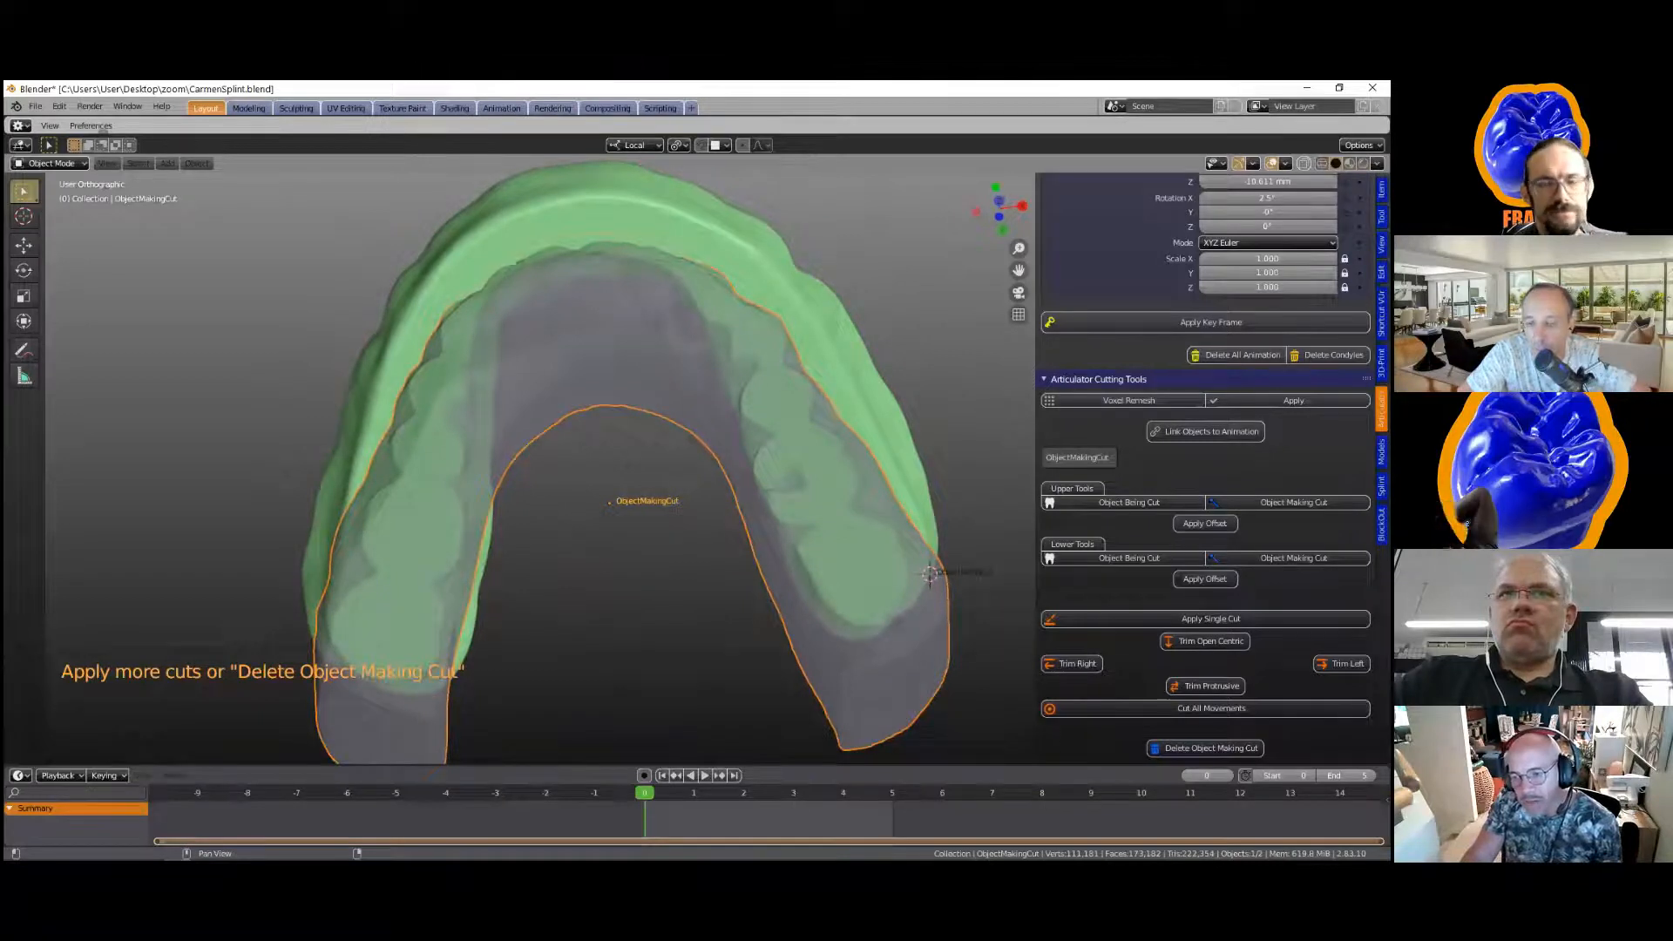
pyautogui.scroll(-2, 942, 610)
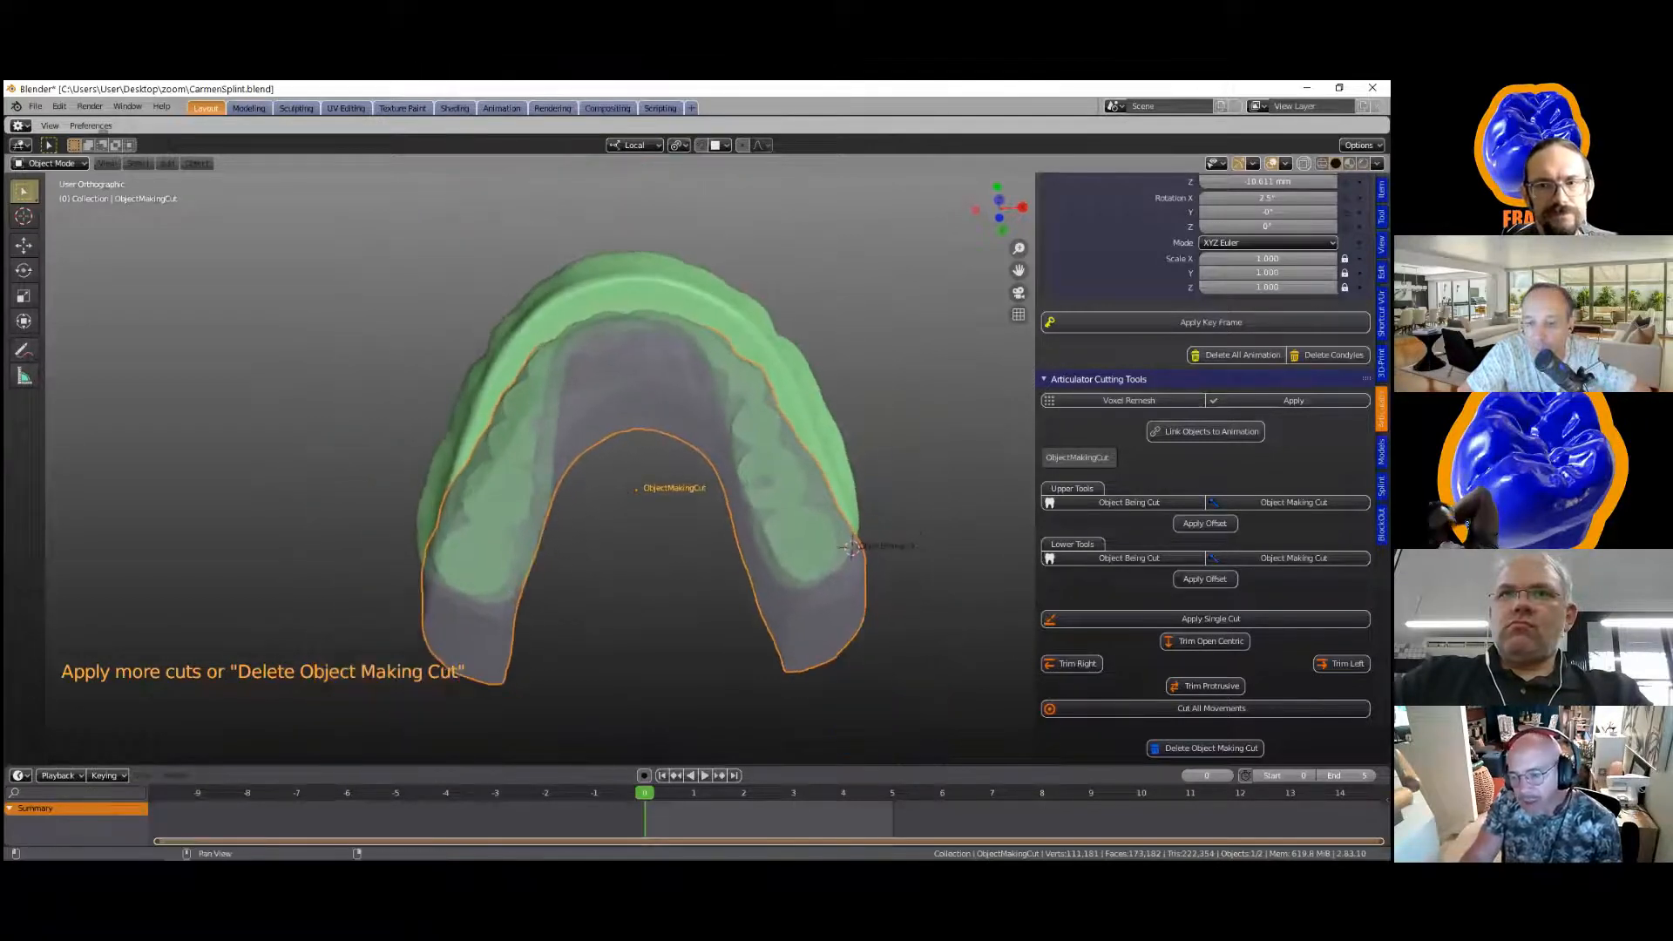
pyautogui.click(1206, 686)
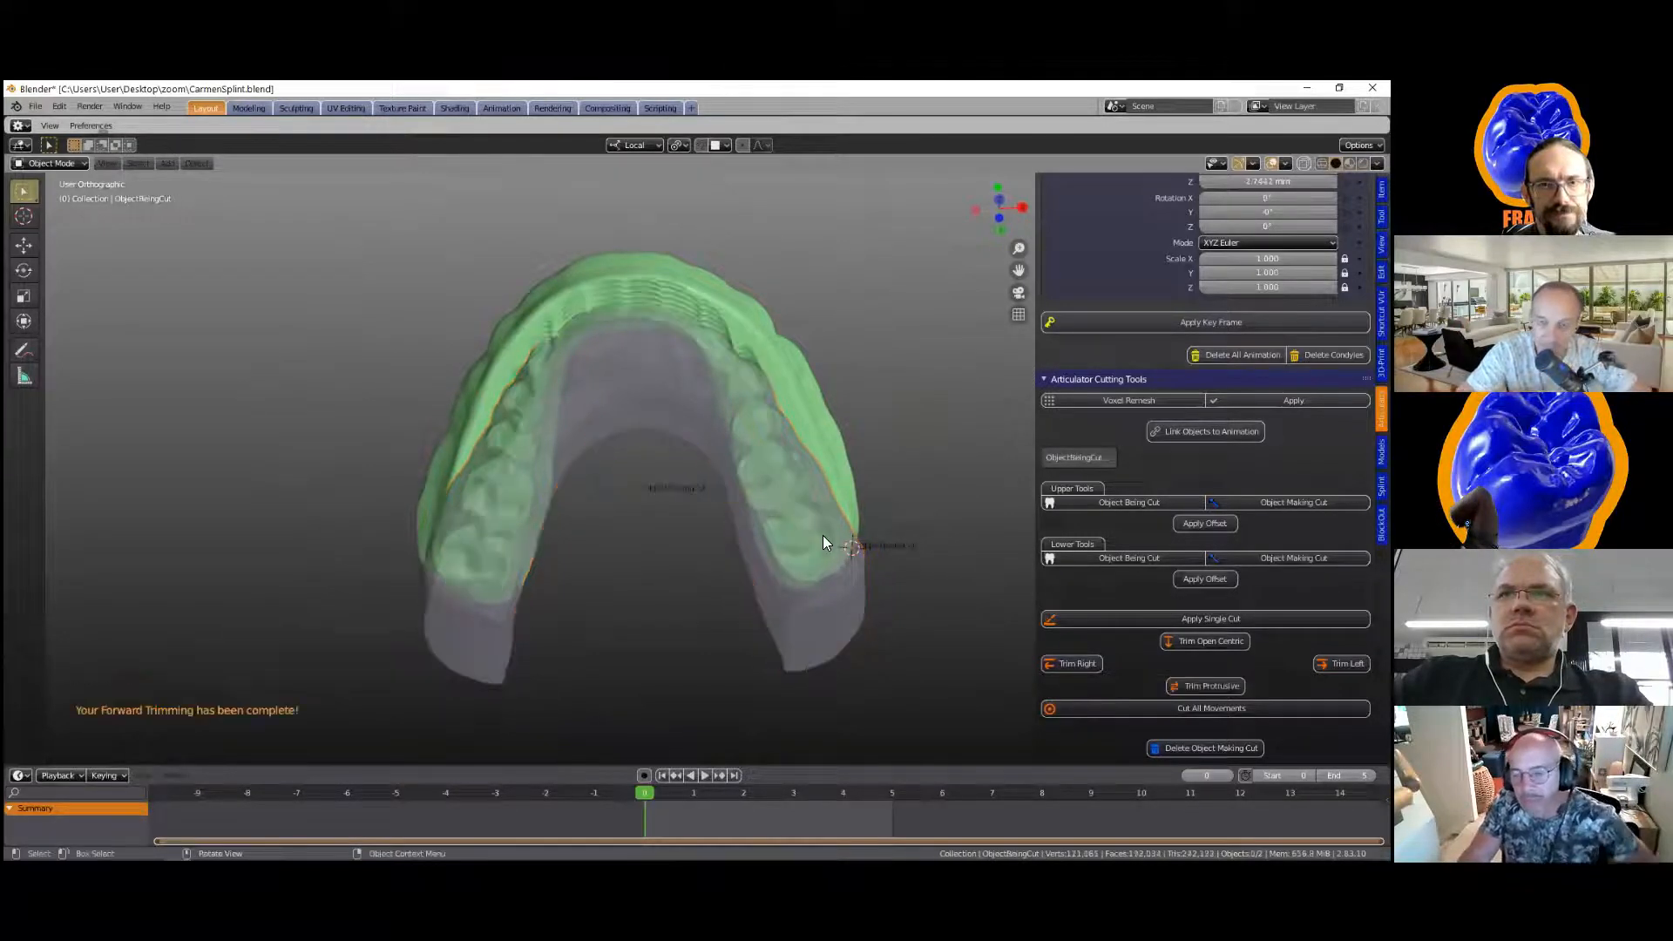
pyautogui.moveTo(716, 500); pyautogui.dragTo(718, 434, button='middle')
pyautogui.scroll(6, 718, 427)
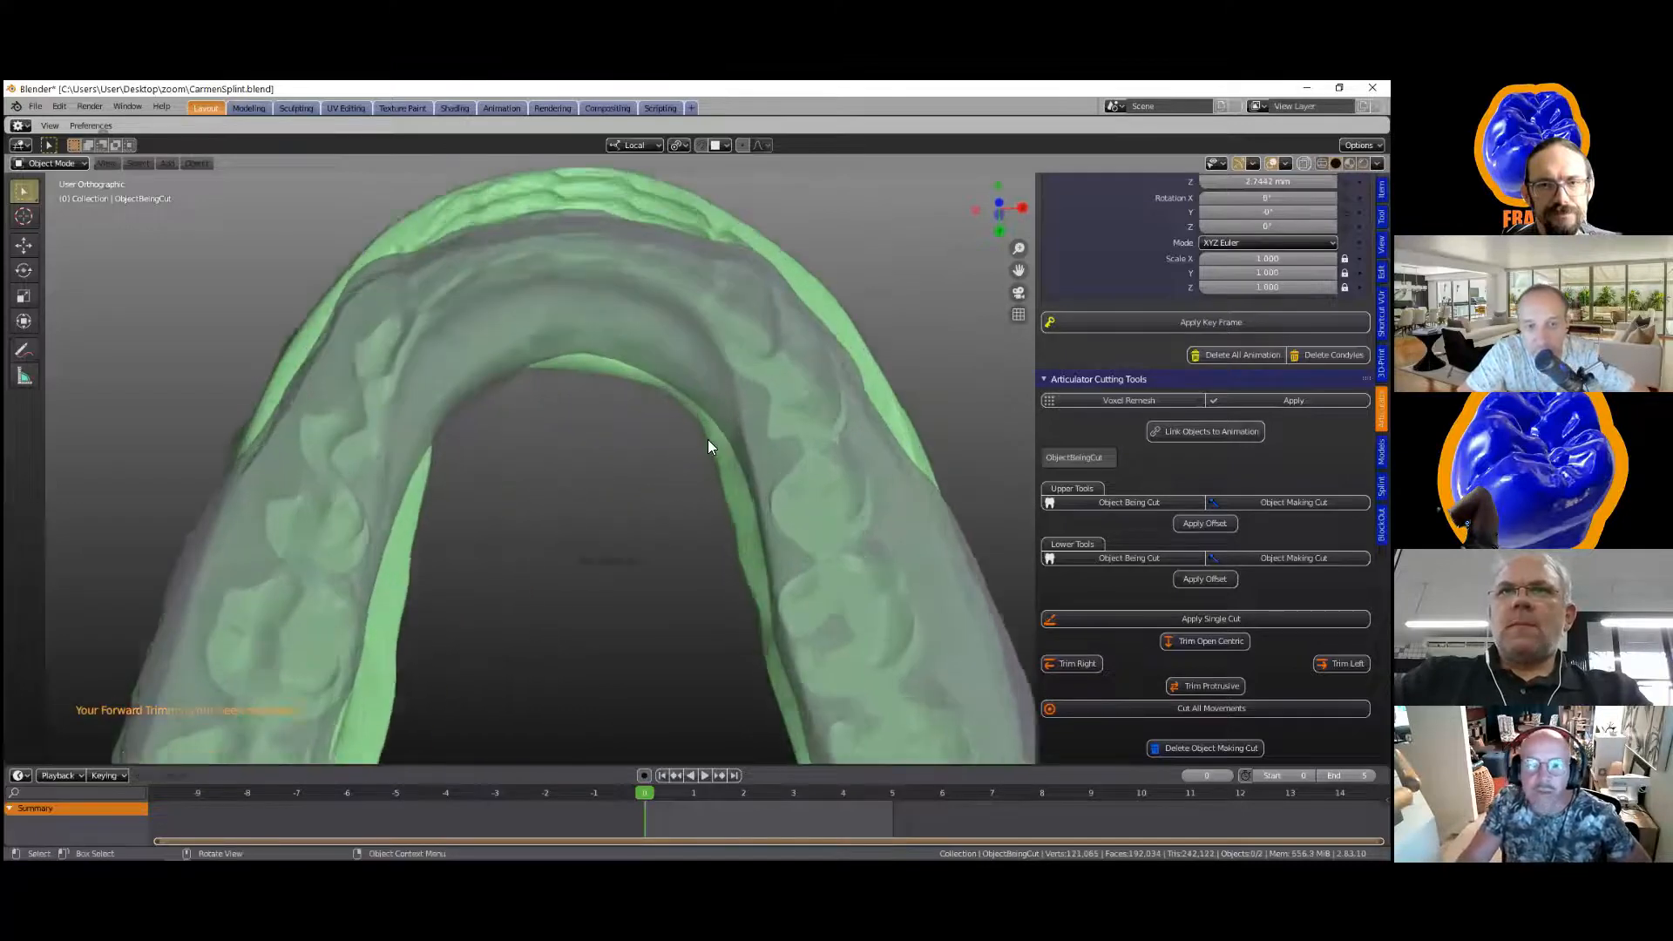
# Step: Circle the stepped front section of the trimmed splint with a freehand annotation
pyautogui.moveTo(706, 495); pyautogui.dragTo(70, 366, button='middle')
pyautogui.scroll(-2, 89, 376)
pyautogui.click(105, 351)
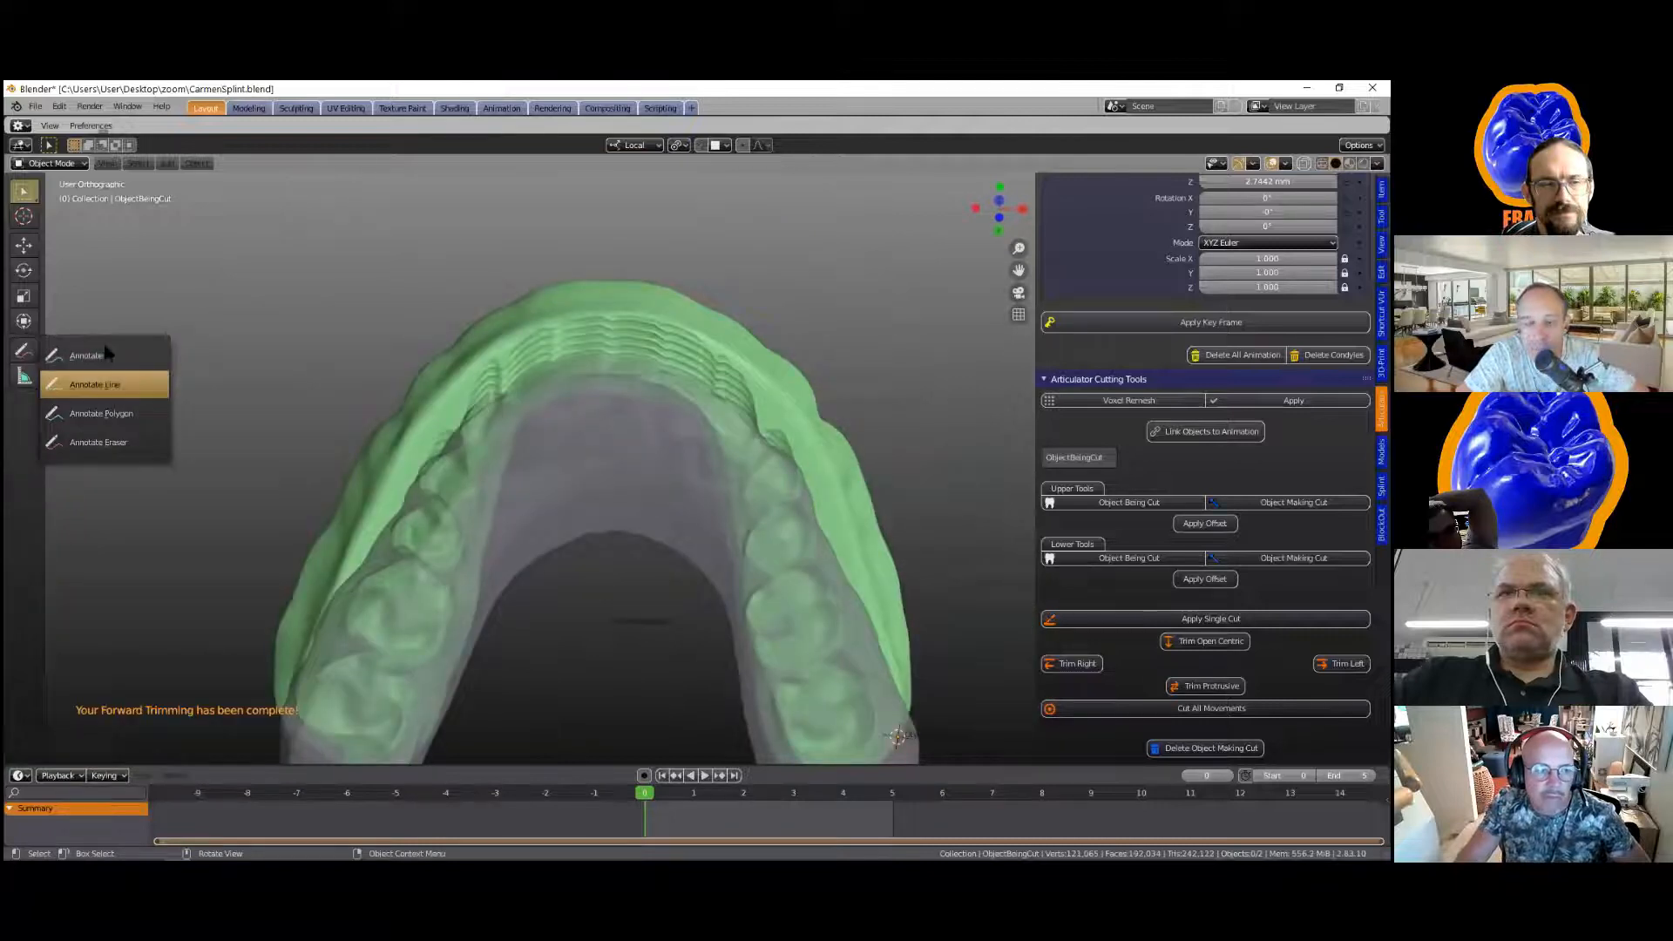
pyautogui.moveTo(407, 386)
pyautogui.mouseDown()
pyautogui.moveTo(566, 455)
pyautogui.moveTo(568, 353)
pyautogui.mouseUp()
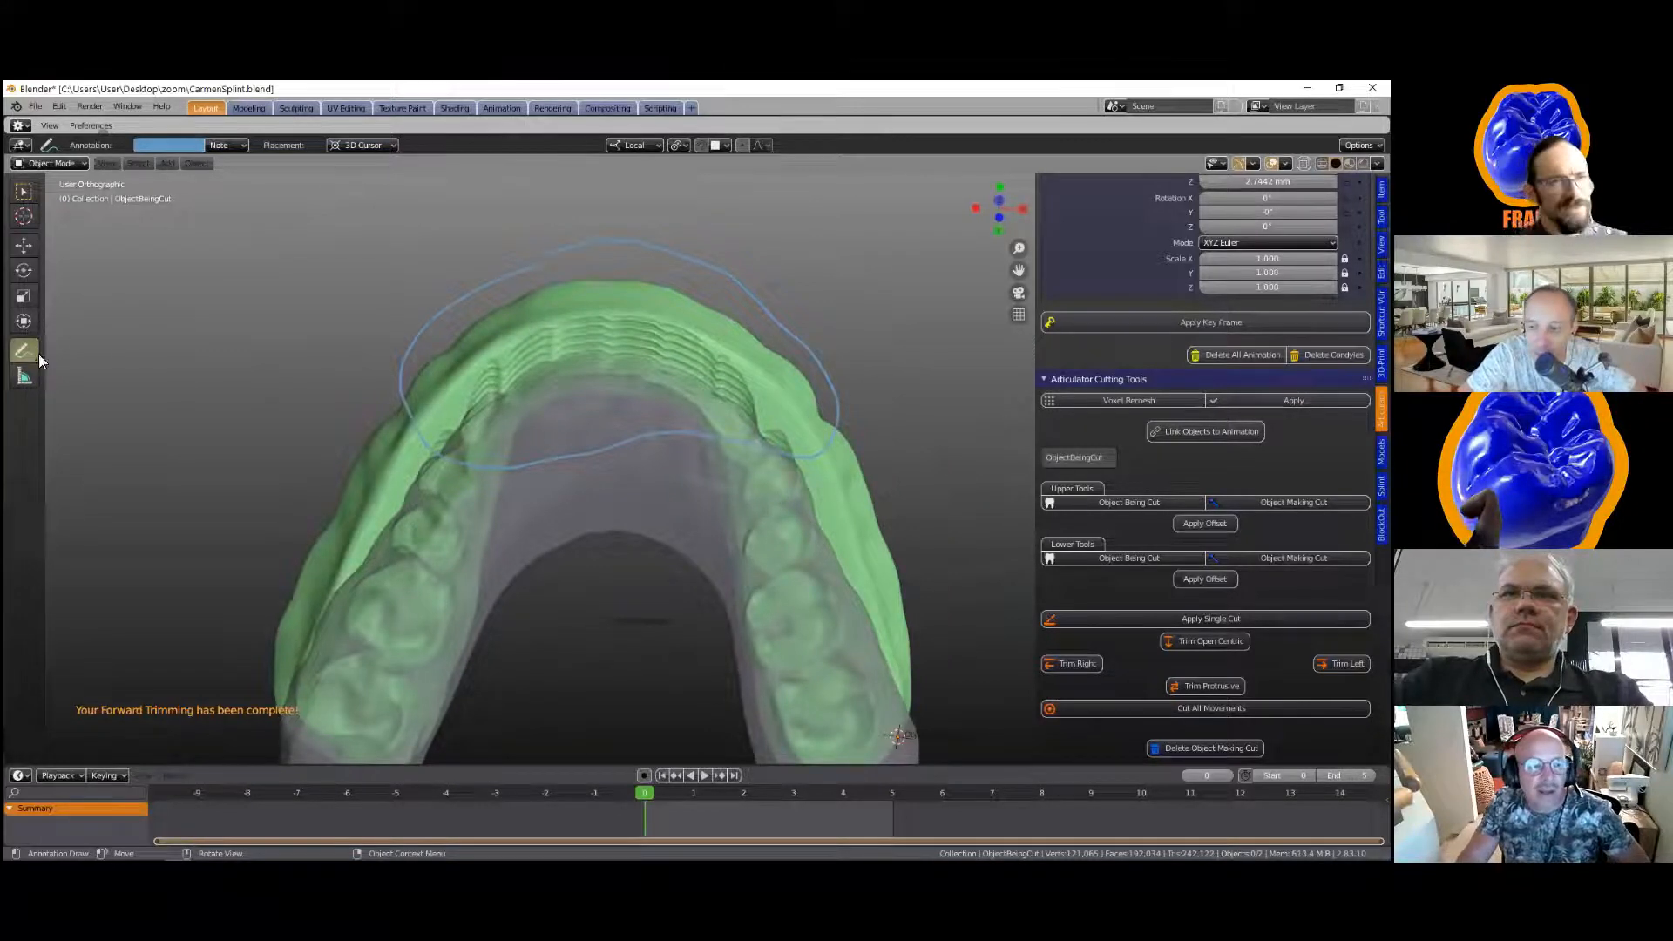
# Step: Erase the annotation around the splint's front section and return to the selection tool
pyautogui.click(85, 437)
pyautogui.moveTo(885, 423); pyautogui.dragTo(793, 437)
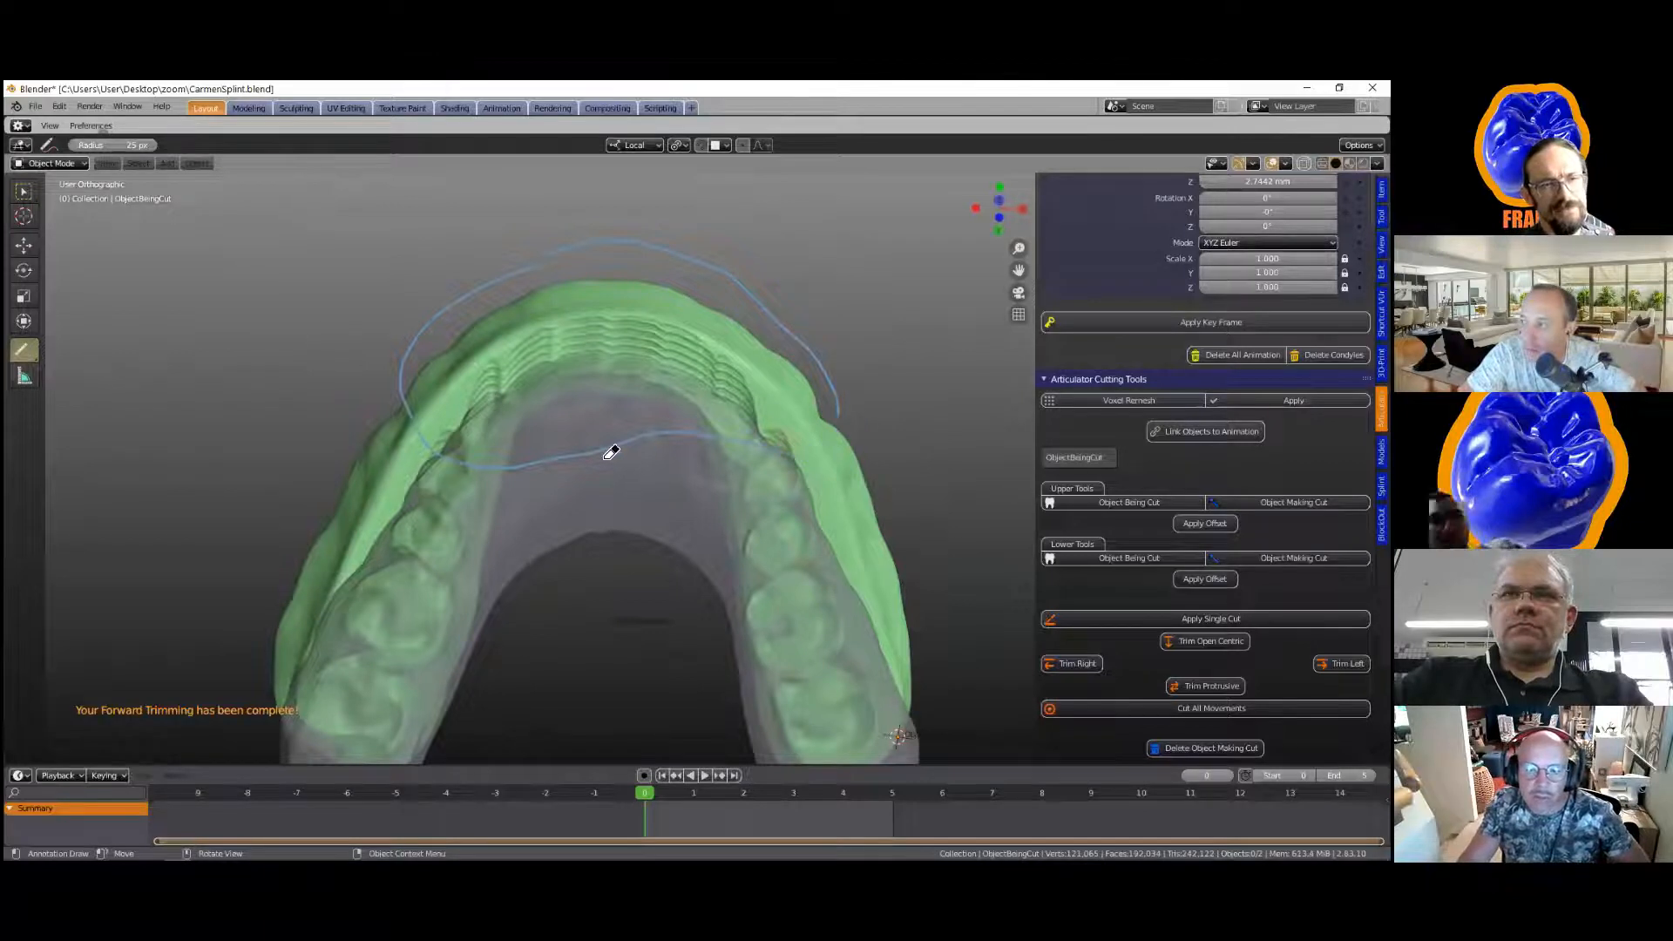
pyautogui.moveTo(428, 422); pyautogui.dragTo(517, 268)
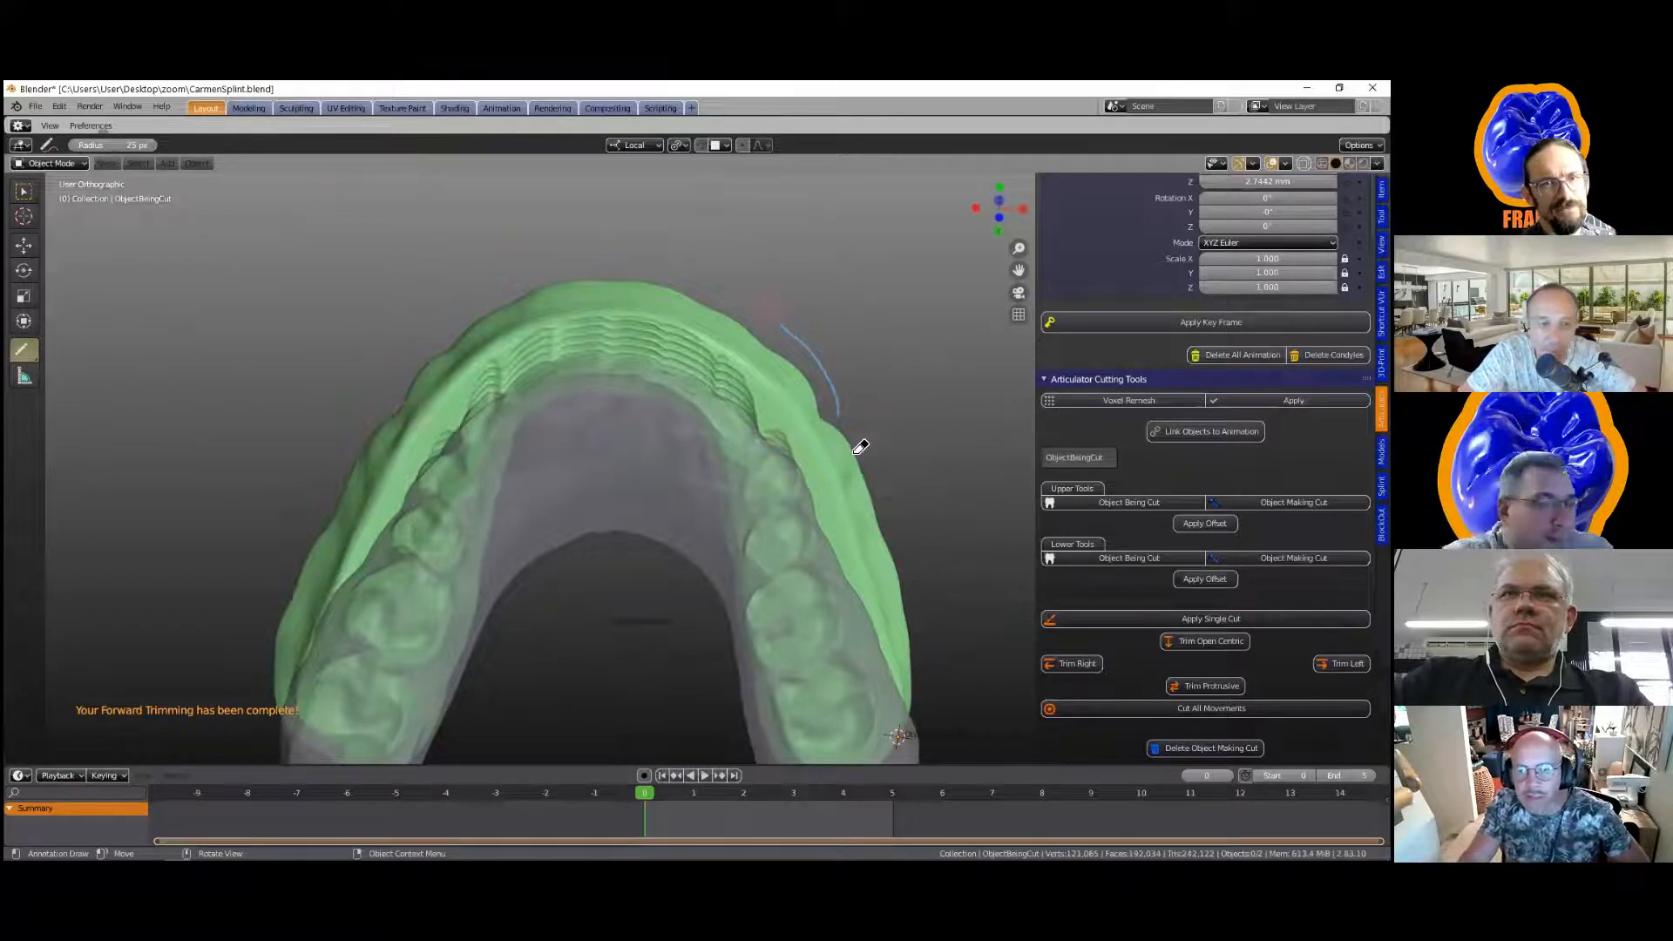
pyautogui.rightClick(887, 328)
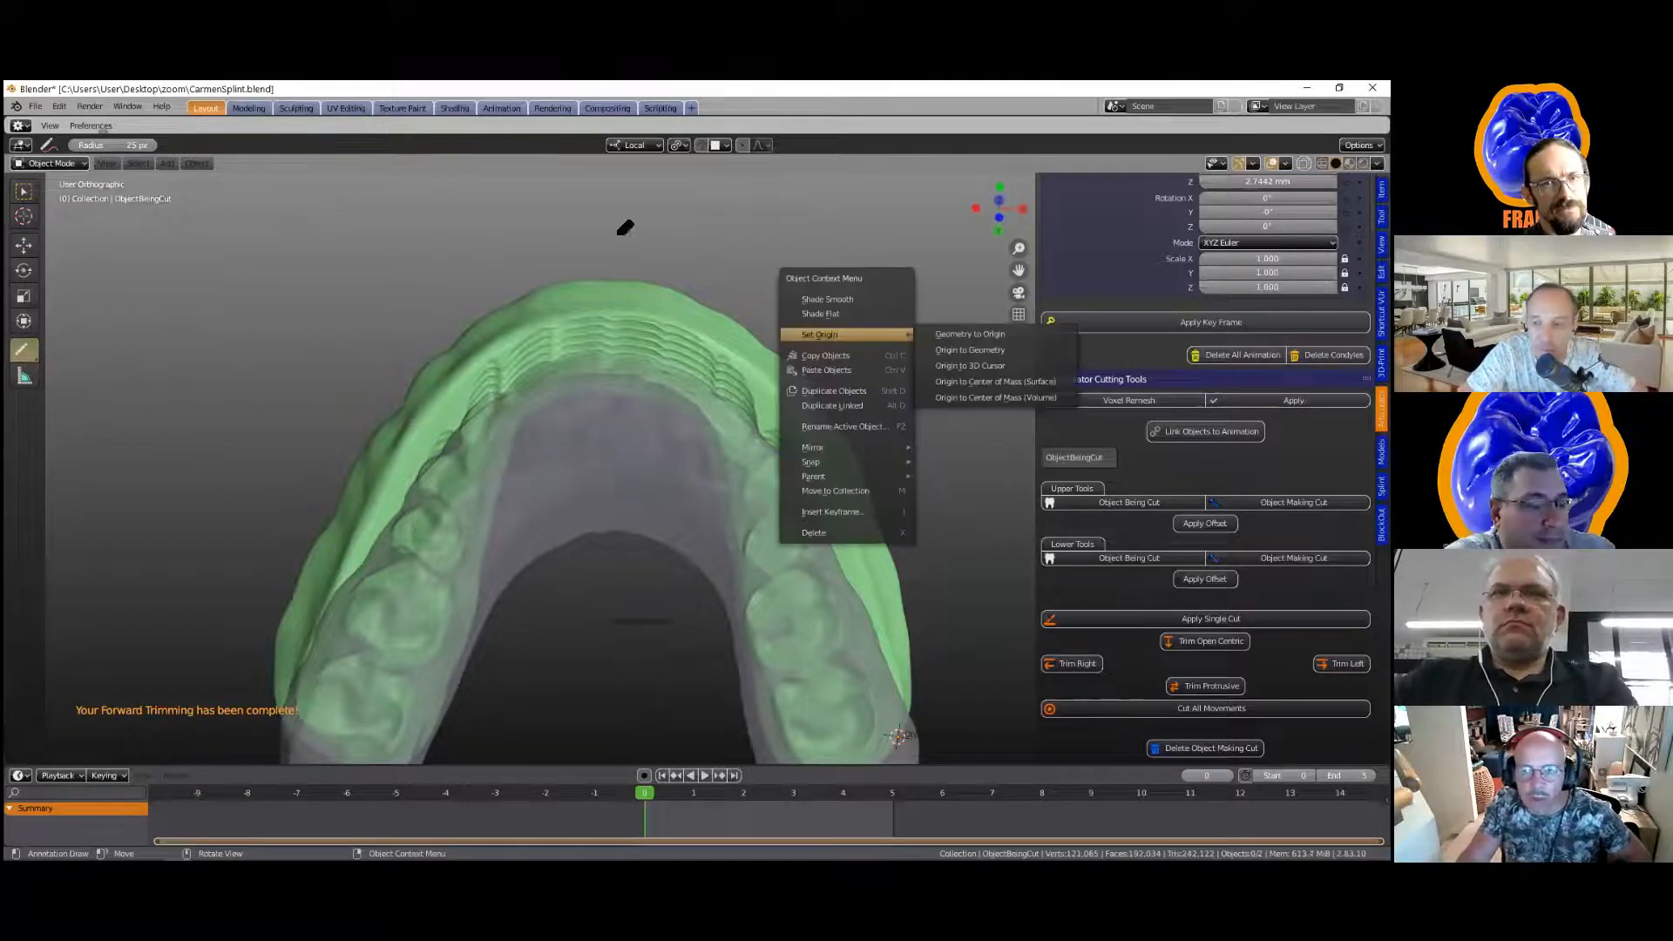
pyautogui.click(31, 190)
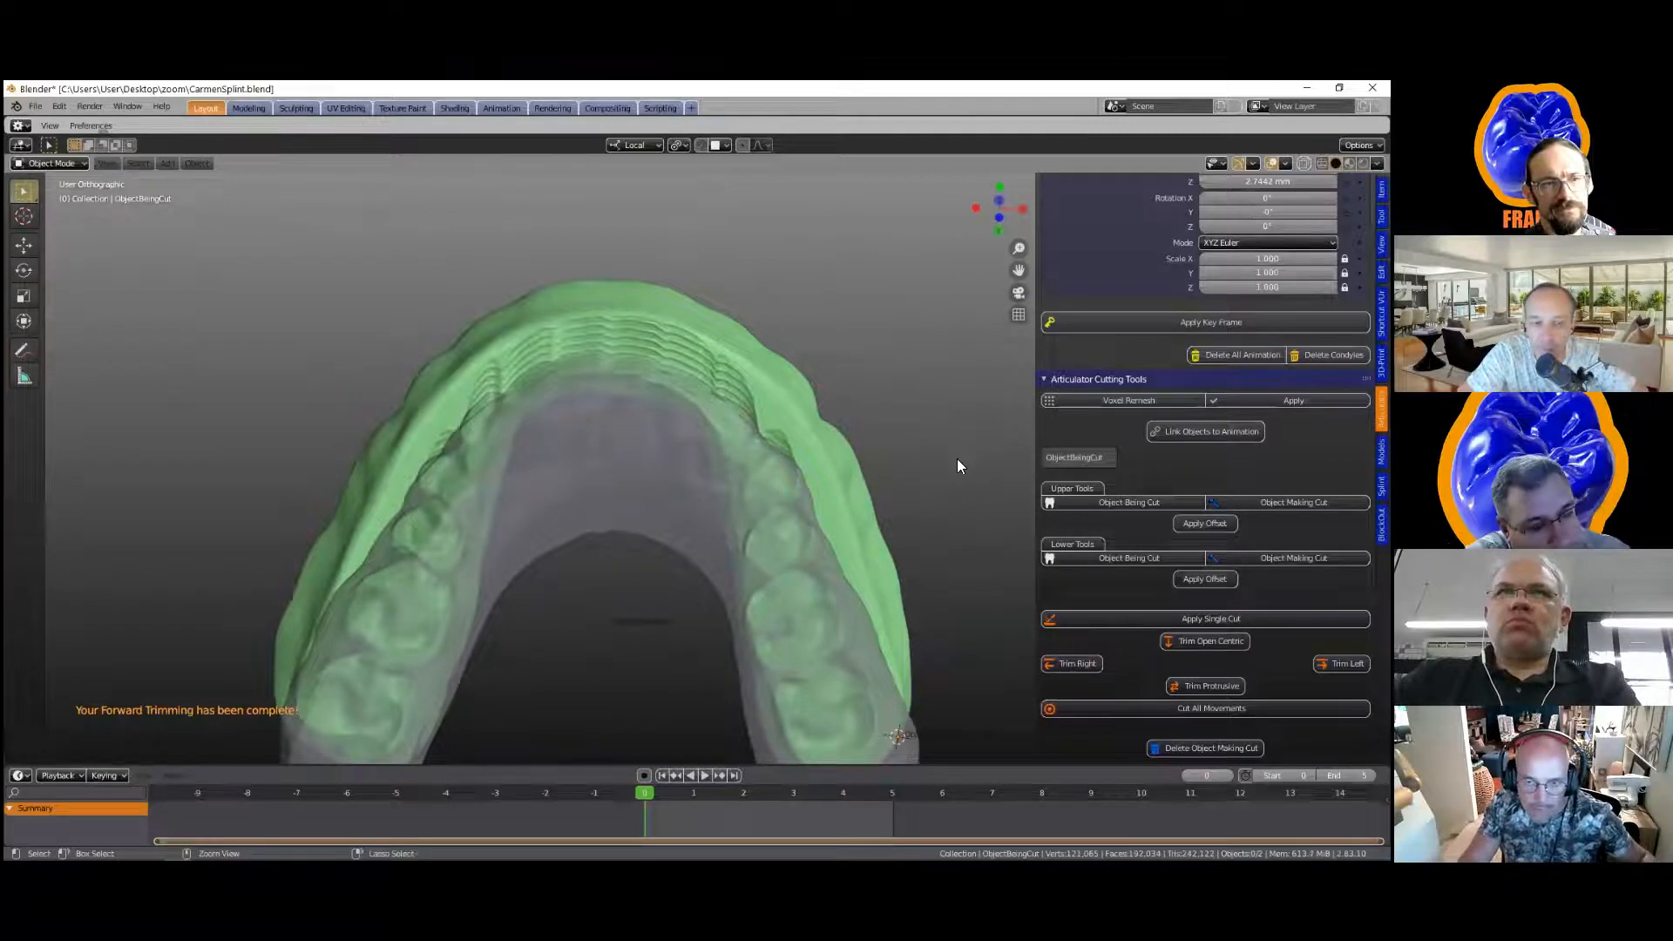
# Step: Undo the protrusive trimming of the splint
pyautogui.hotkey('ctrl', 'z')
pyautogui.hotkey('ctrl', 'z')
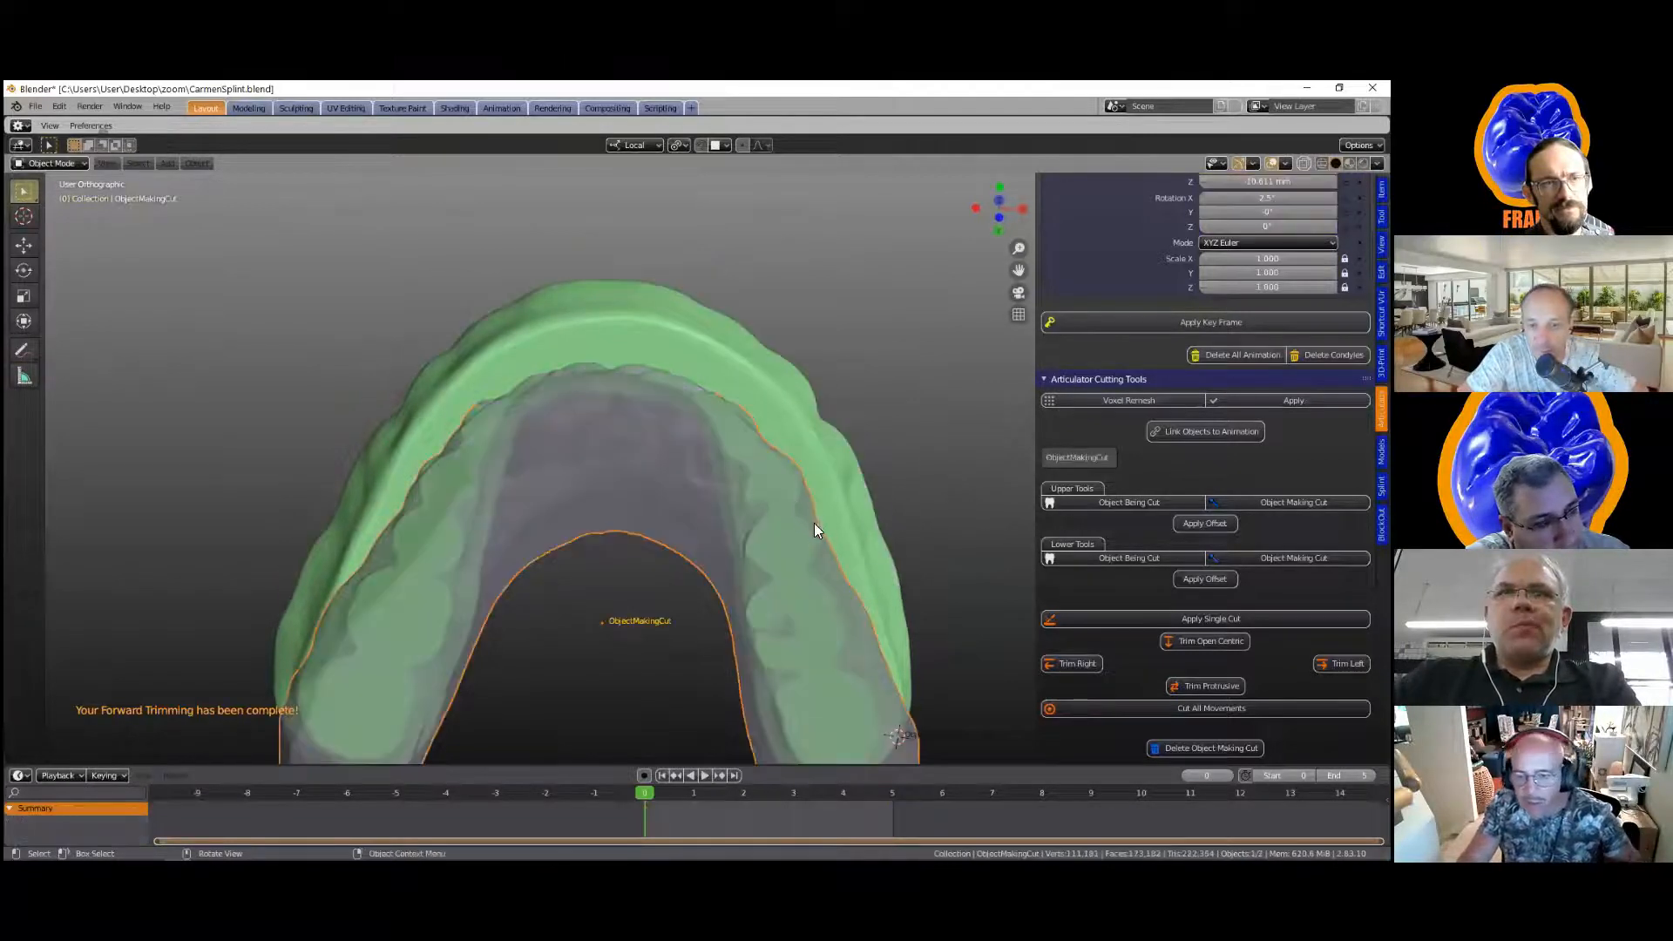
pyautogui.scroll(-2, 928, 570)
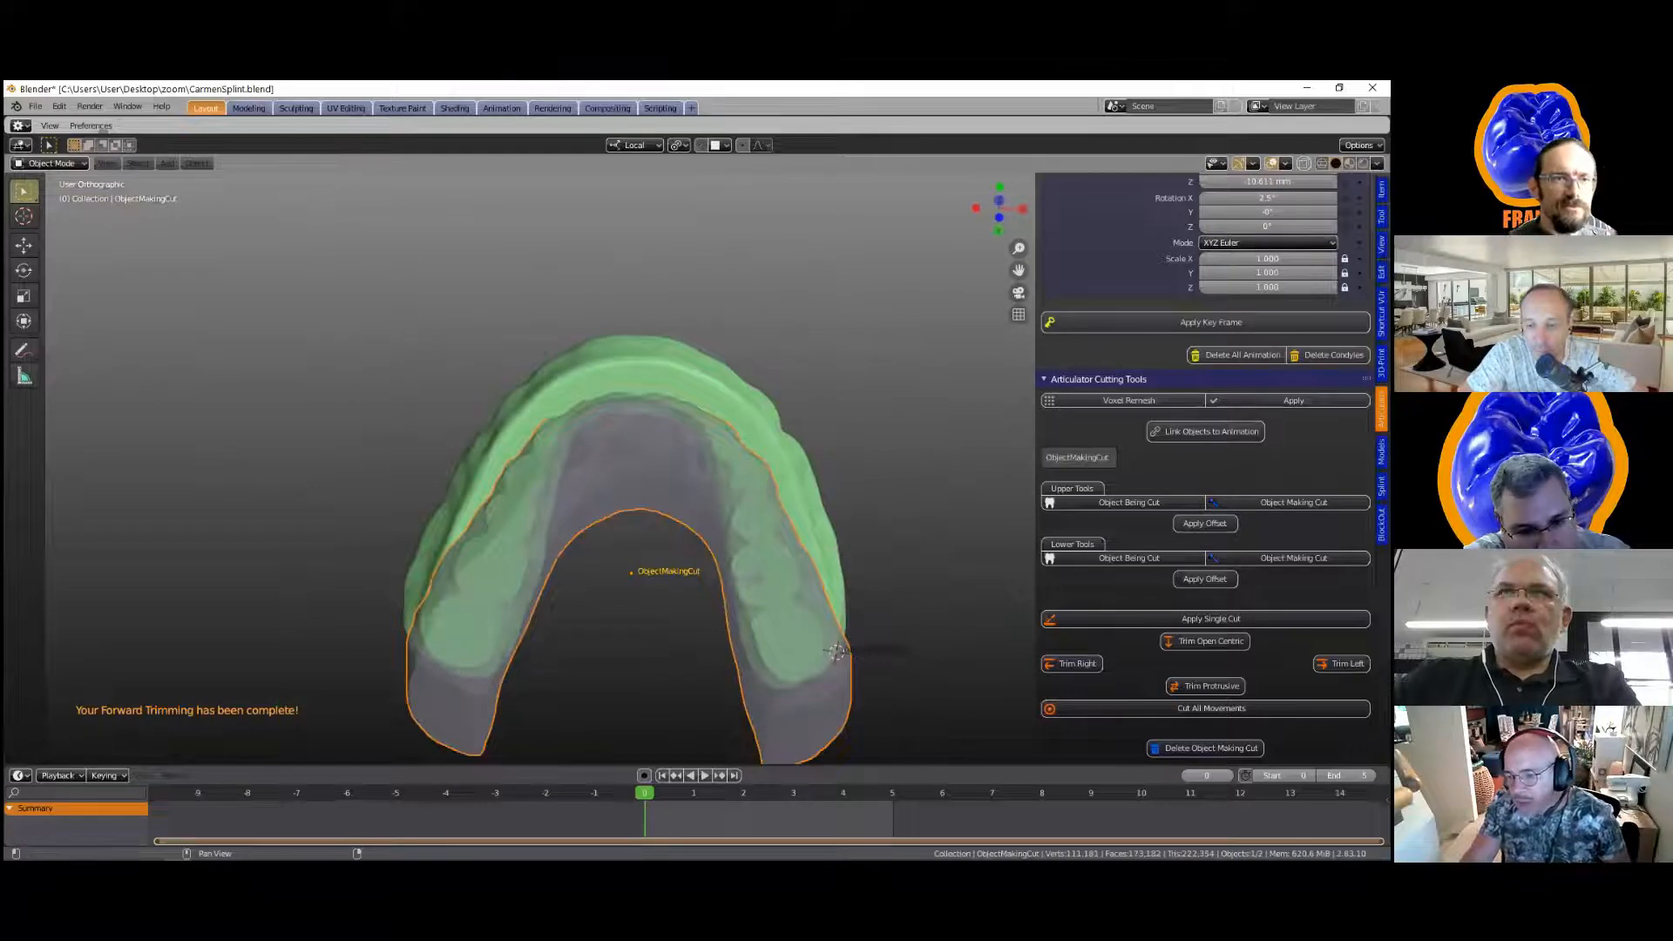
# Step: Cut the splint with all articulator movements and hide the lower model to expose the occlusal surface
pyautogui.click(1211, 709)
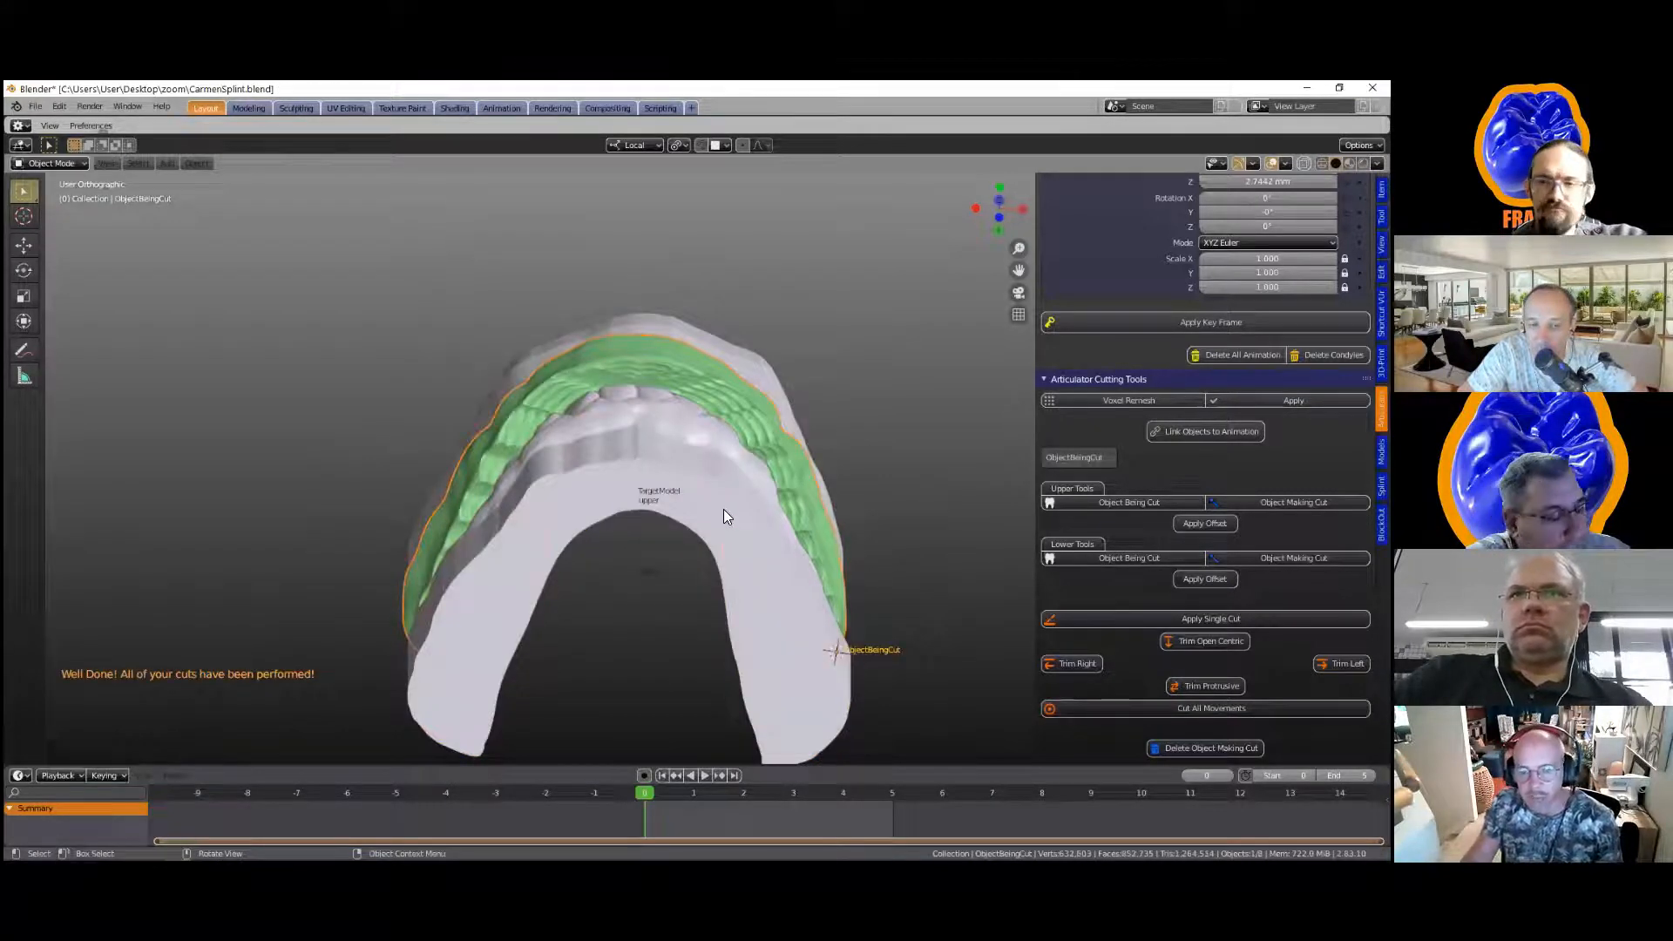
pyautogui.click(467, 588)
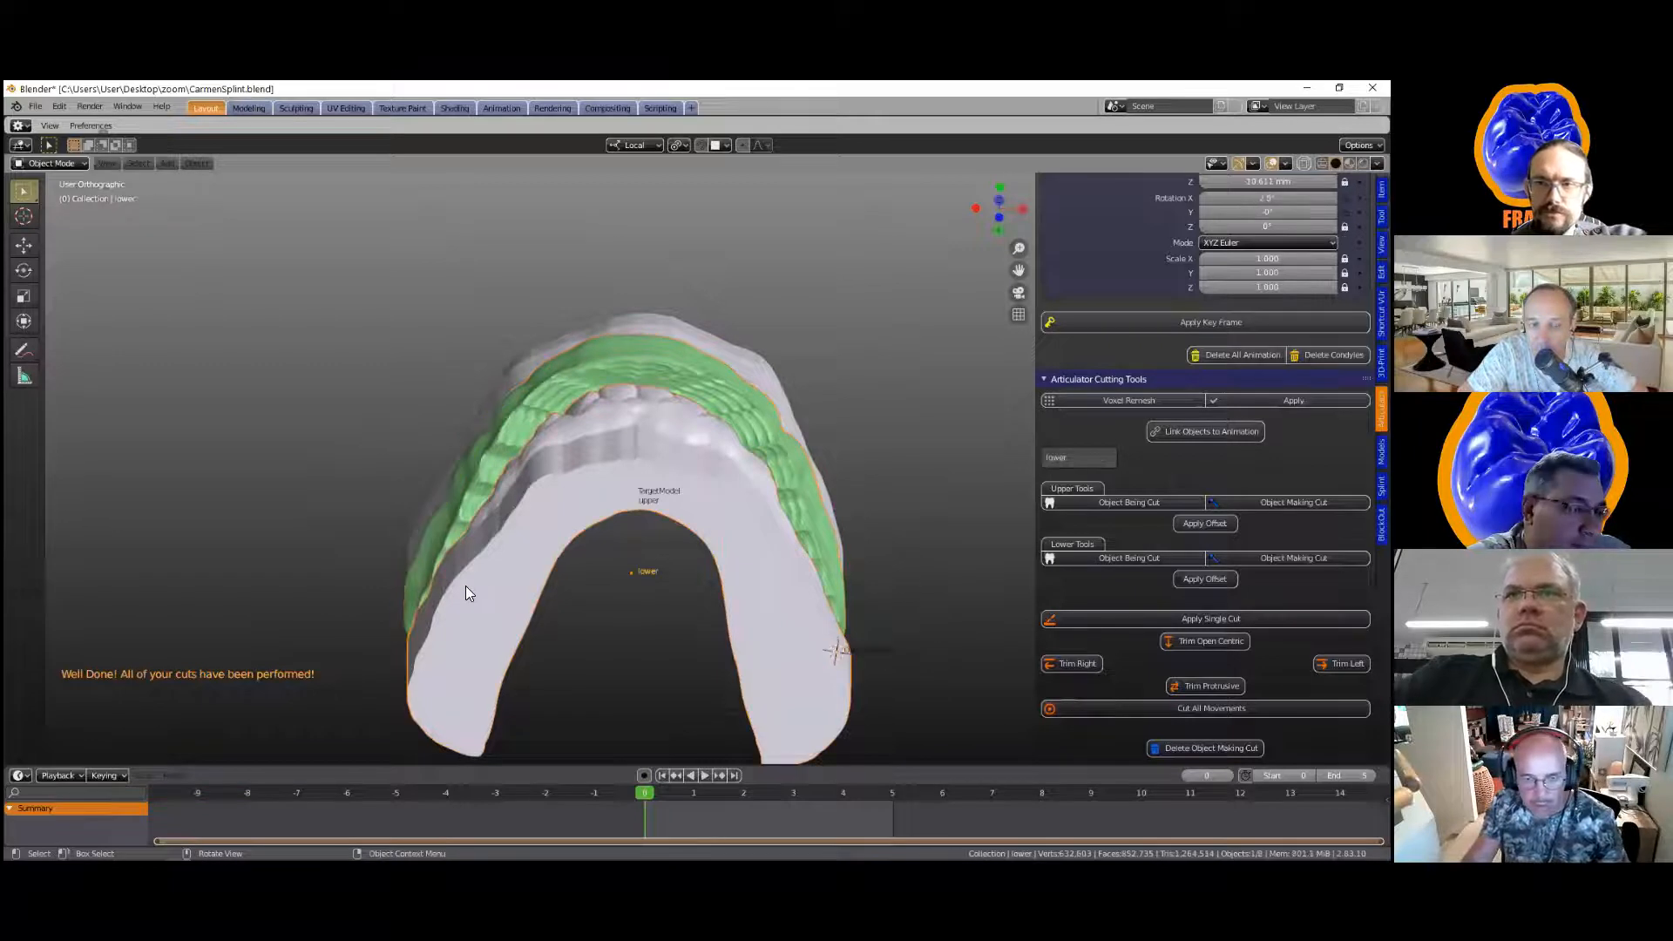
pyautogui.press('h')
pyautogui.moveTo(593, 596); pyautogui.dragTo(745, 504, button='middle')
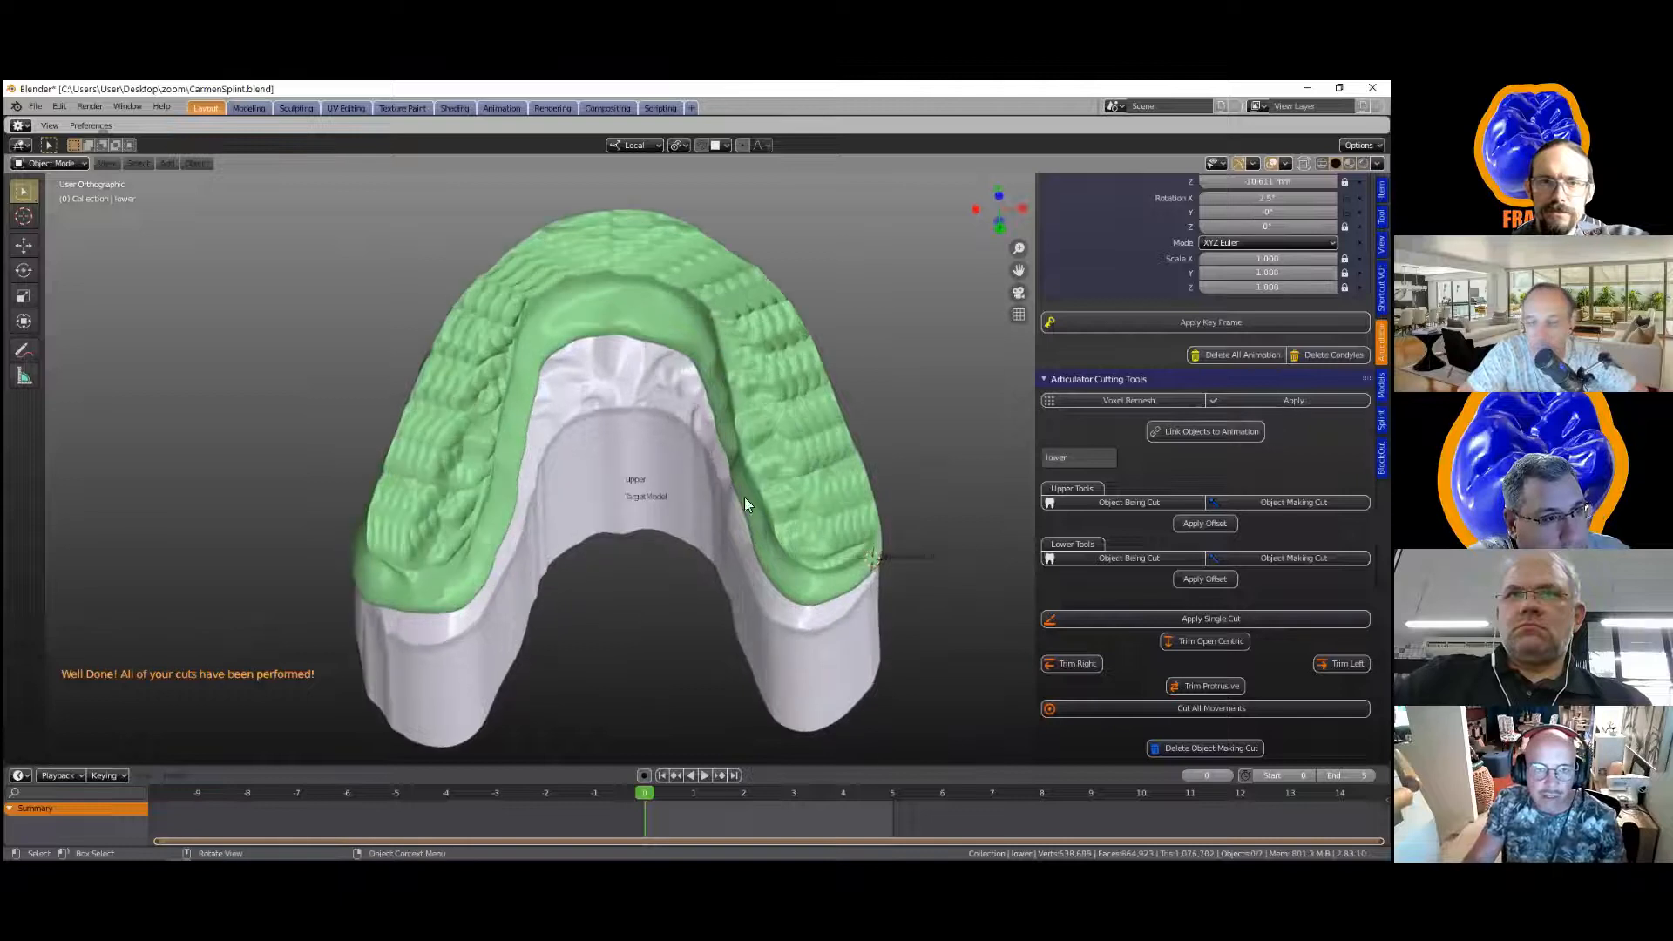
pyautogui.scroll(3, 745, 497)
pyautogui.moveTo(547, 504); pyautogui.dragTo(600, 554, button='middle')
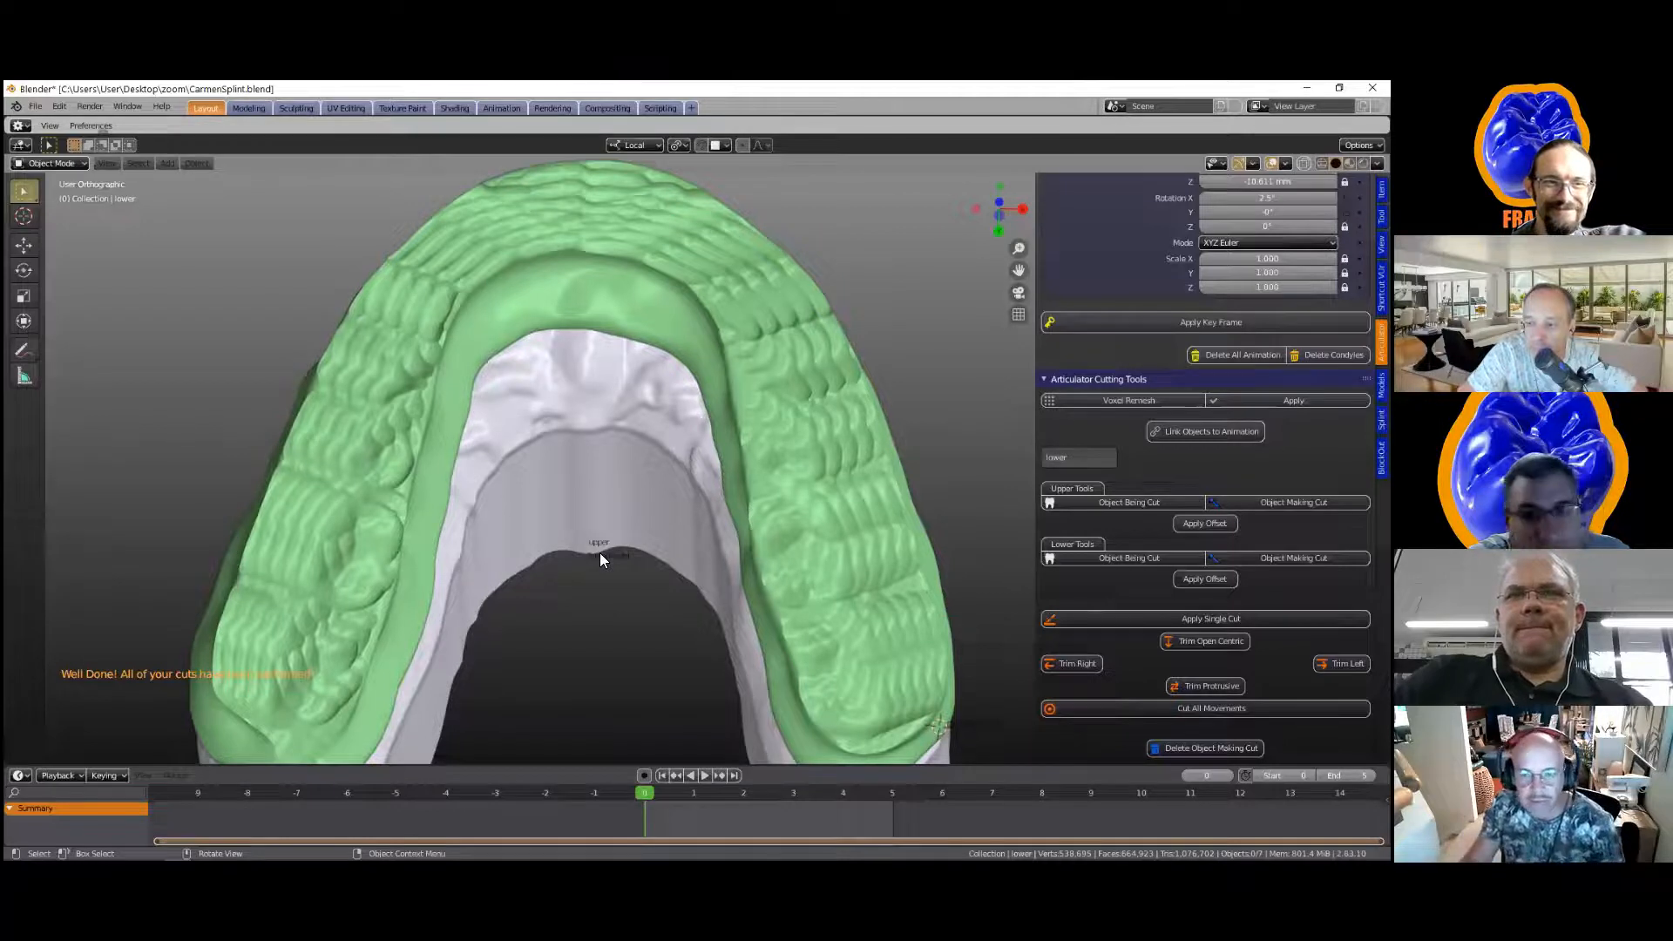
pyautogui.moveTo(642, 482); pyautogui.dragTo(802, 613, button='middle')
pyautogui.moveTo(671, 529)
pyautogui.mouseDown(button='middle')
pyautogui.moveTo(634, 525)
pyautogui.moveTo(645, 548)
pyautogui.moveTo(637, 521)
pyautogui.moveTo(674, 540)
pyautogui.moveTo(650, 491)
pyautogui.moveTo(696, 509)
pyautogui.mouseUp(button='middle')
# Step: Select the cut splint, start Smooth Layer from the Splint-Draw Method tools and smooth the ridges along one posterior outer side
pyautogui.click(675, 513)
pyautogui.scroll(-3, 1211, 474)
pyautogui.scroll(-2, 1211, 475)
pyautogui.click(1381, 485)
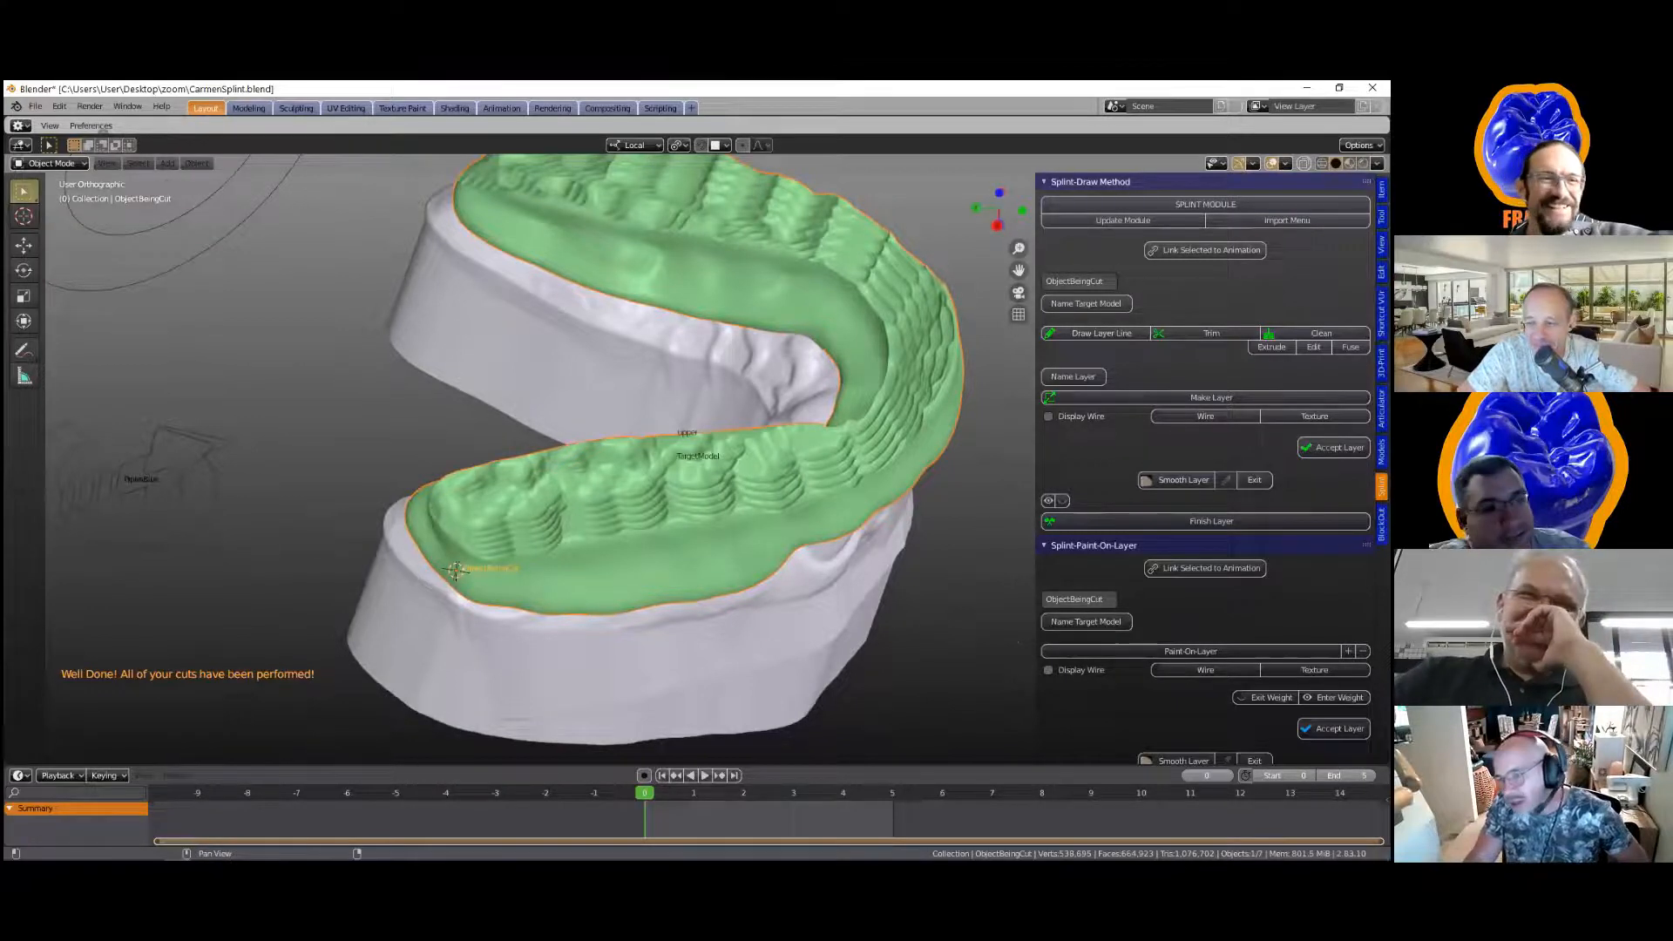
pyautogui.scroll(-8, 1203, 468)
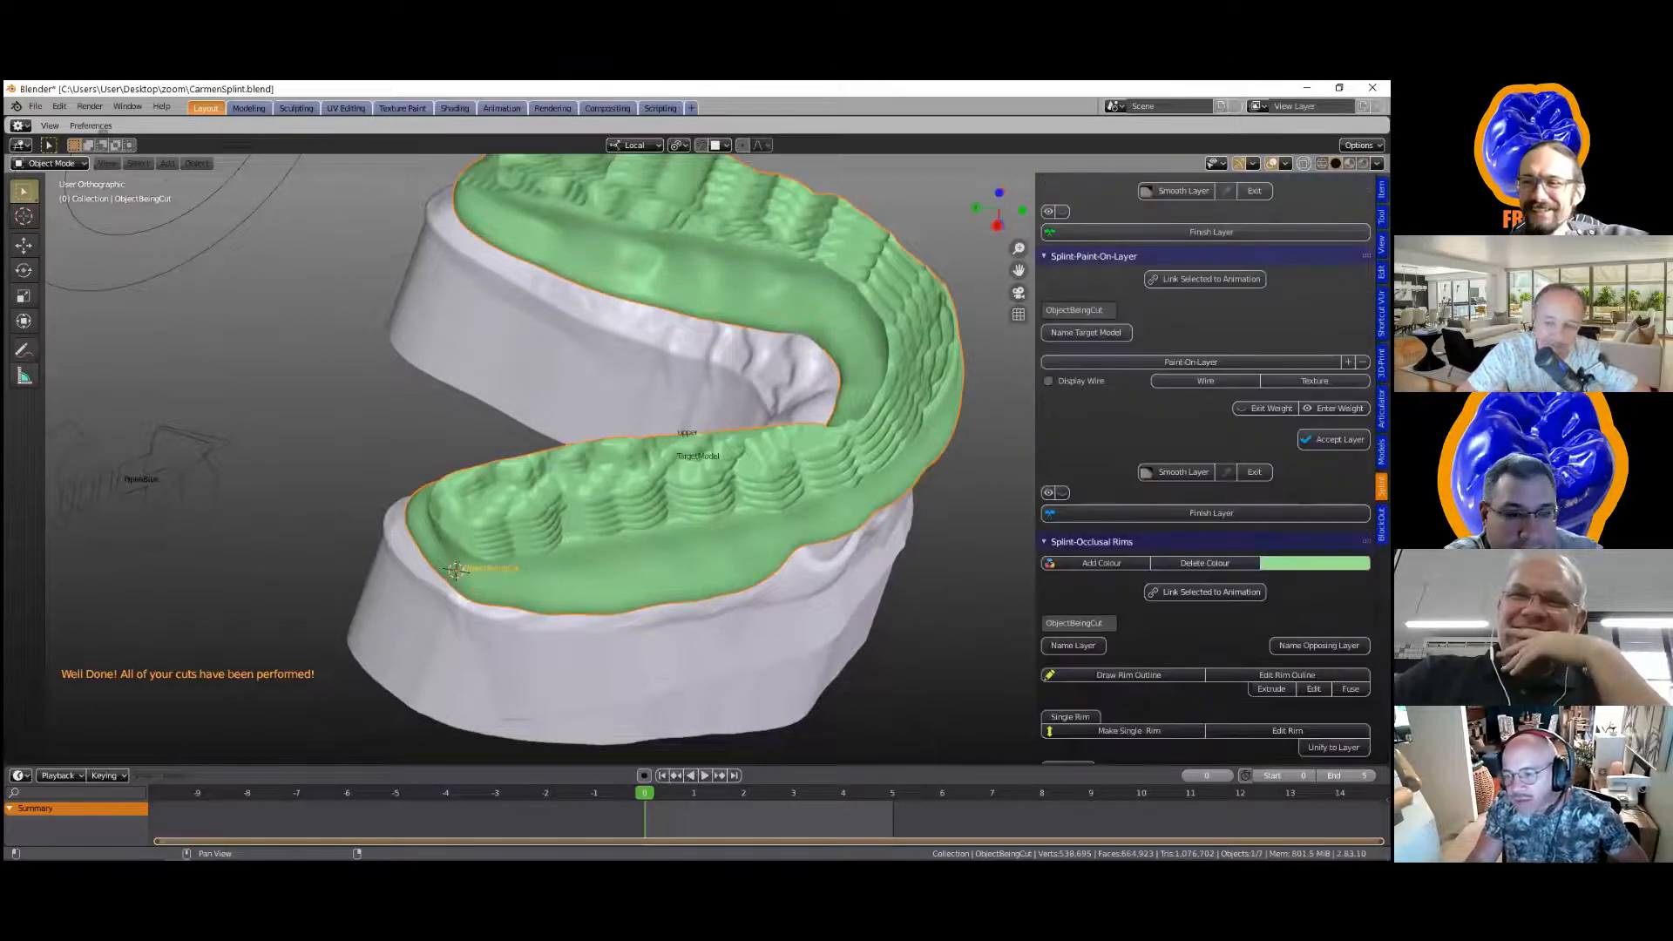
pyautogui.scroll(5, 1203, 468)
pyautogui.scroll(3, 1124, 471)
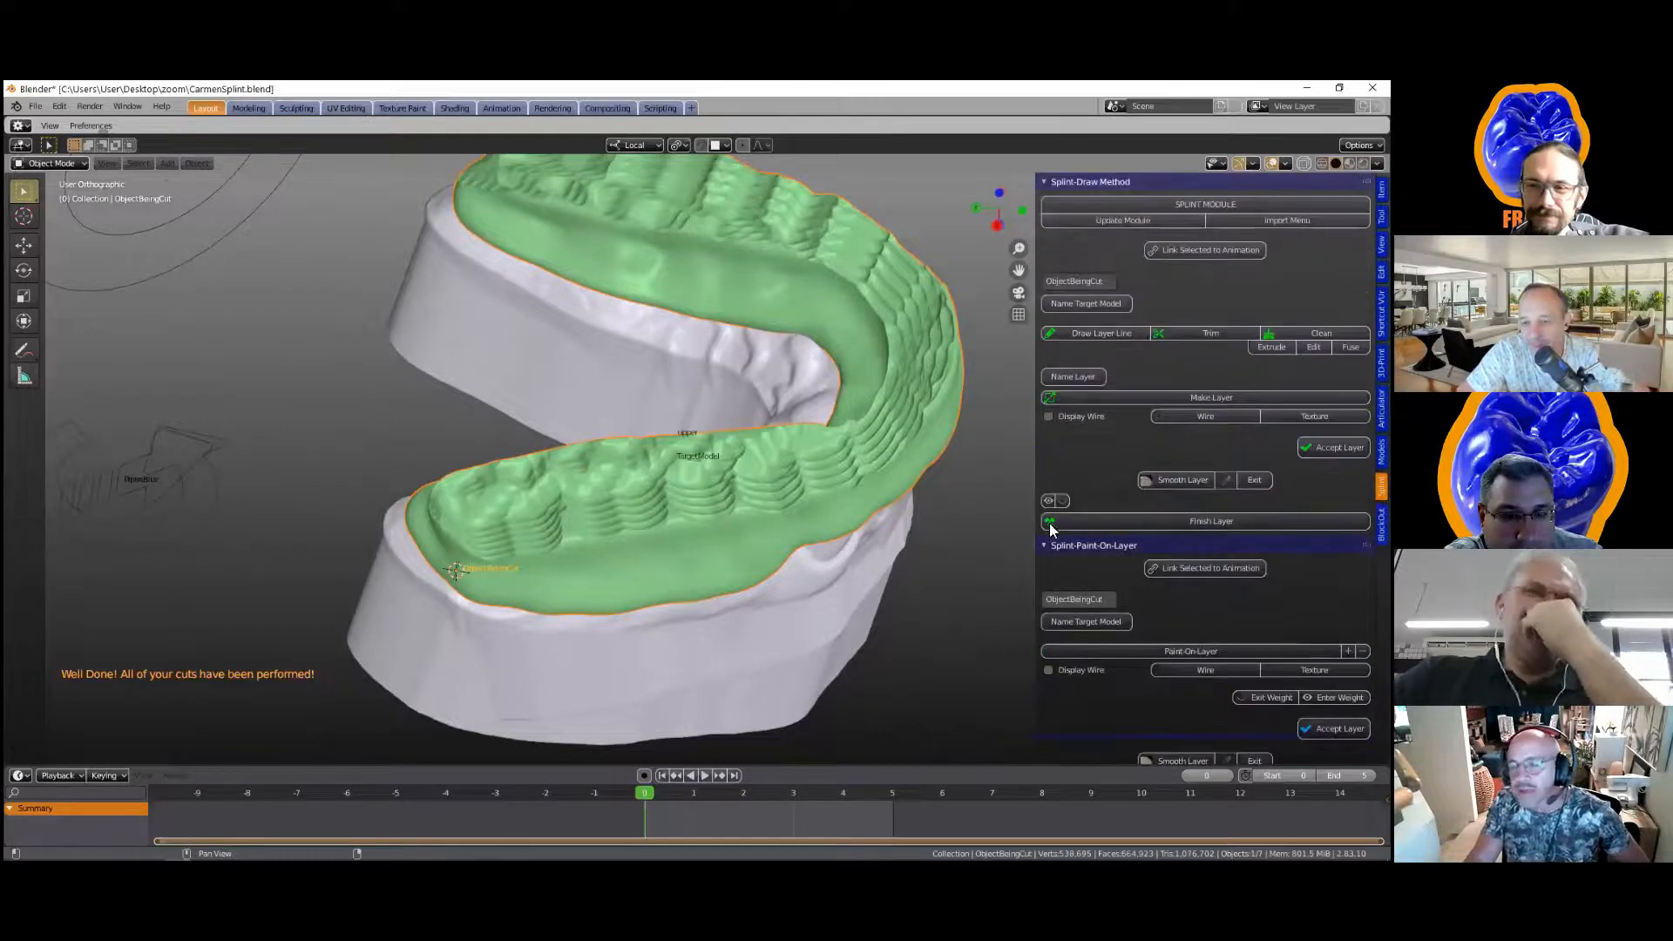
pyautogui.click(1182, 479)
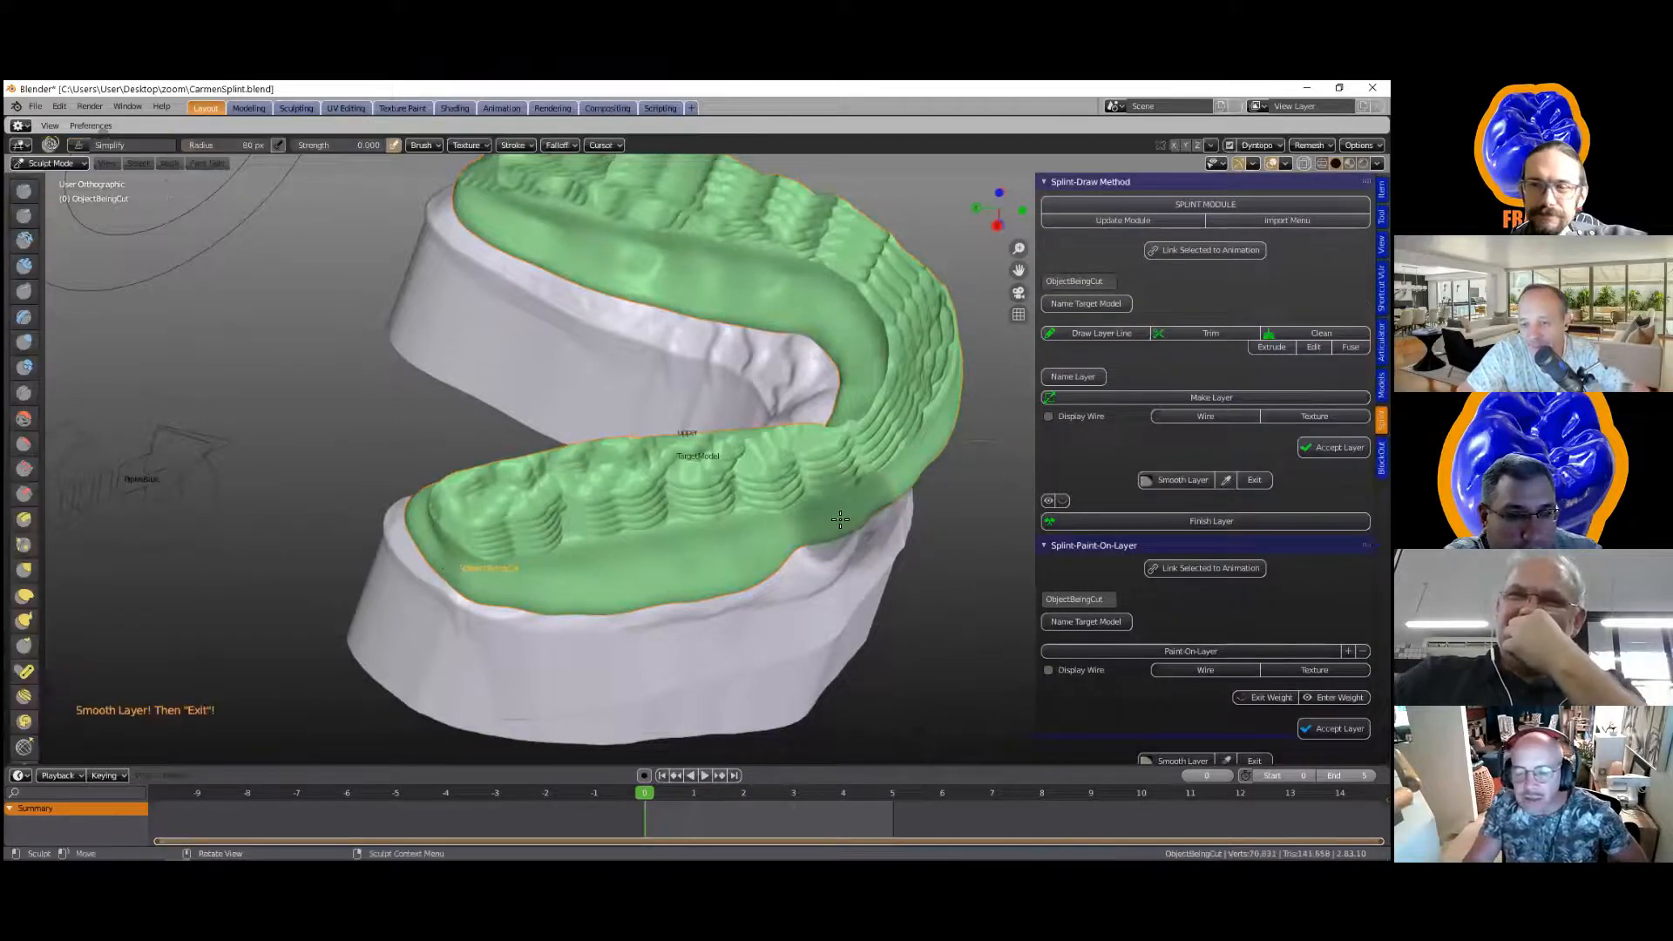
pyautogui.scroll(3, 809, 546)
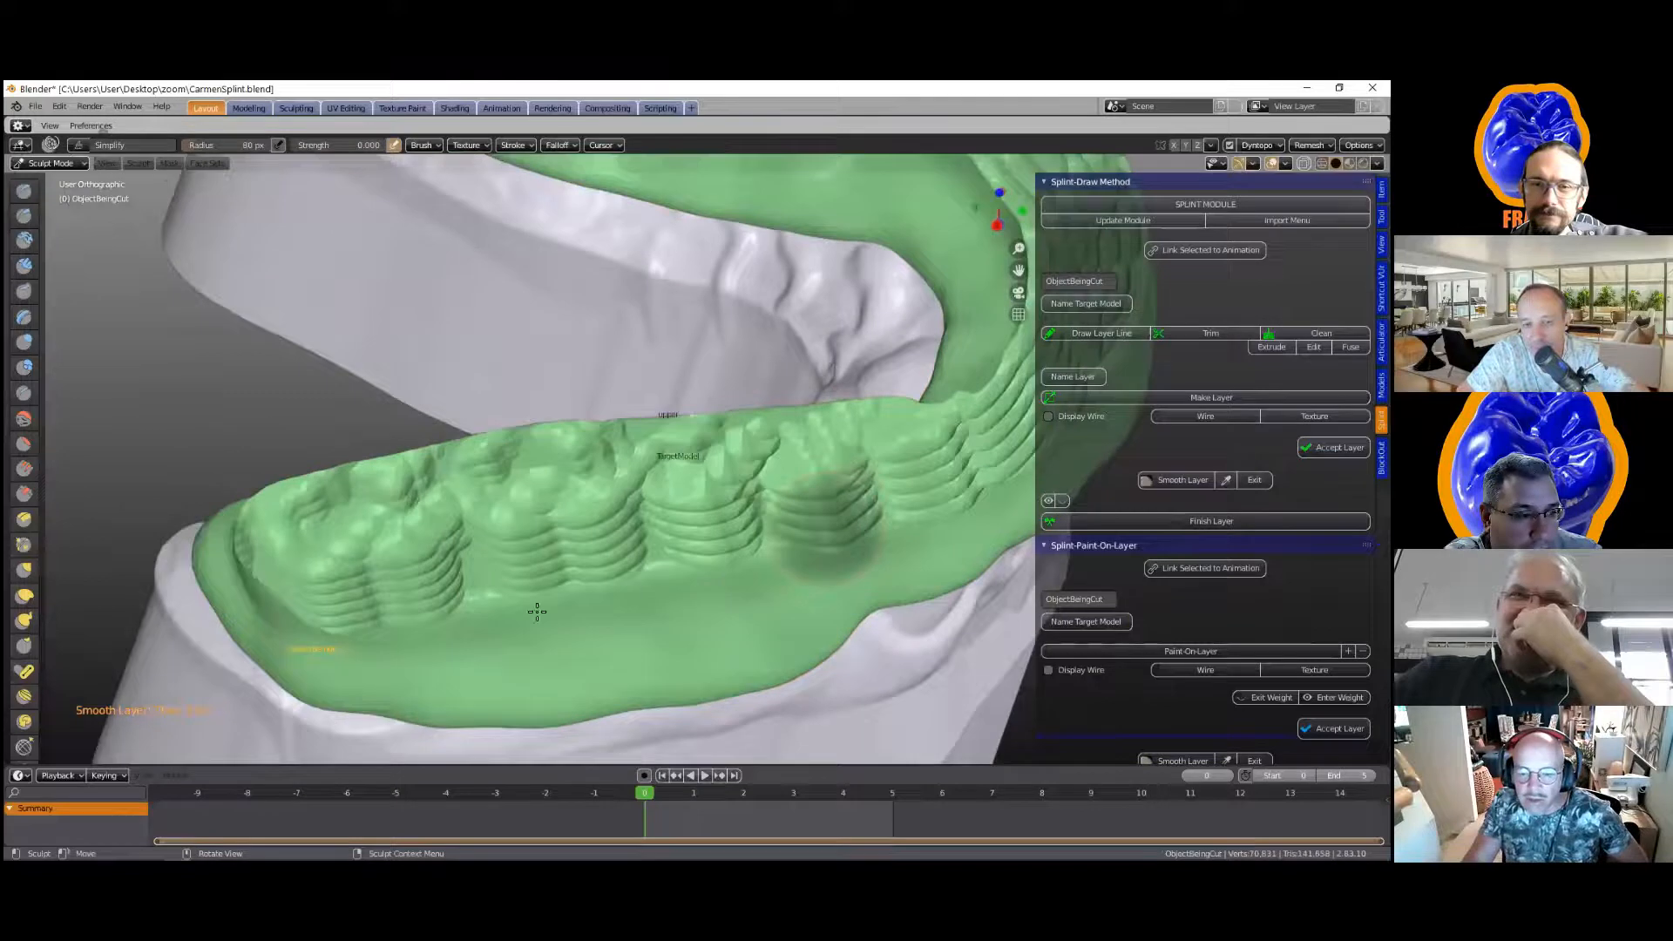
pyautogui.scroll(1, 174, 599)
pyautogui.moveTo(315, 697)
pyautogui.mouseDown()
pyautogui.moveTo(773, 587)
pyautogui.moveTo(691, 624)
pyautogui.moveTo(863, 538)
pyautogui.moveTo(799, 568)
pyautogui.mouseUp()
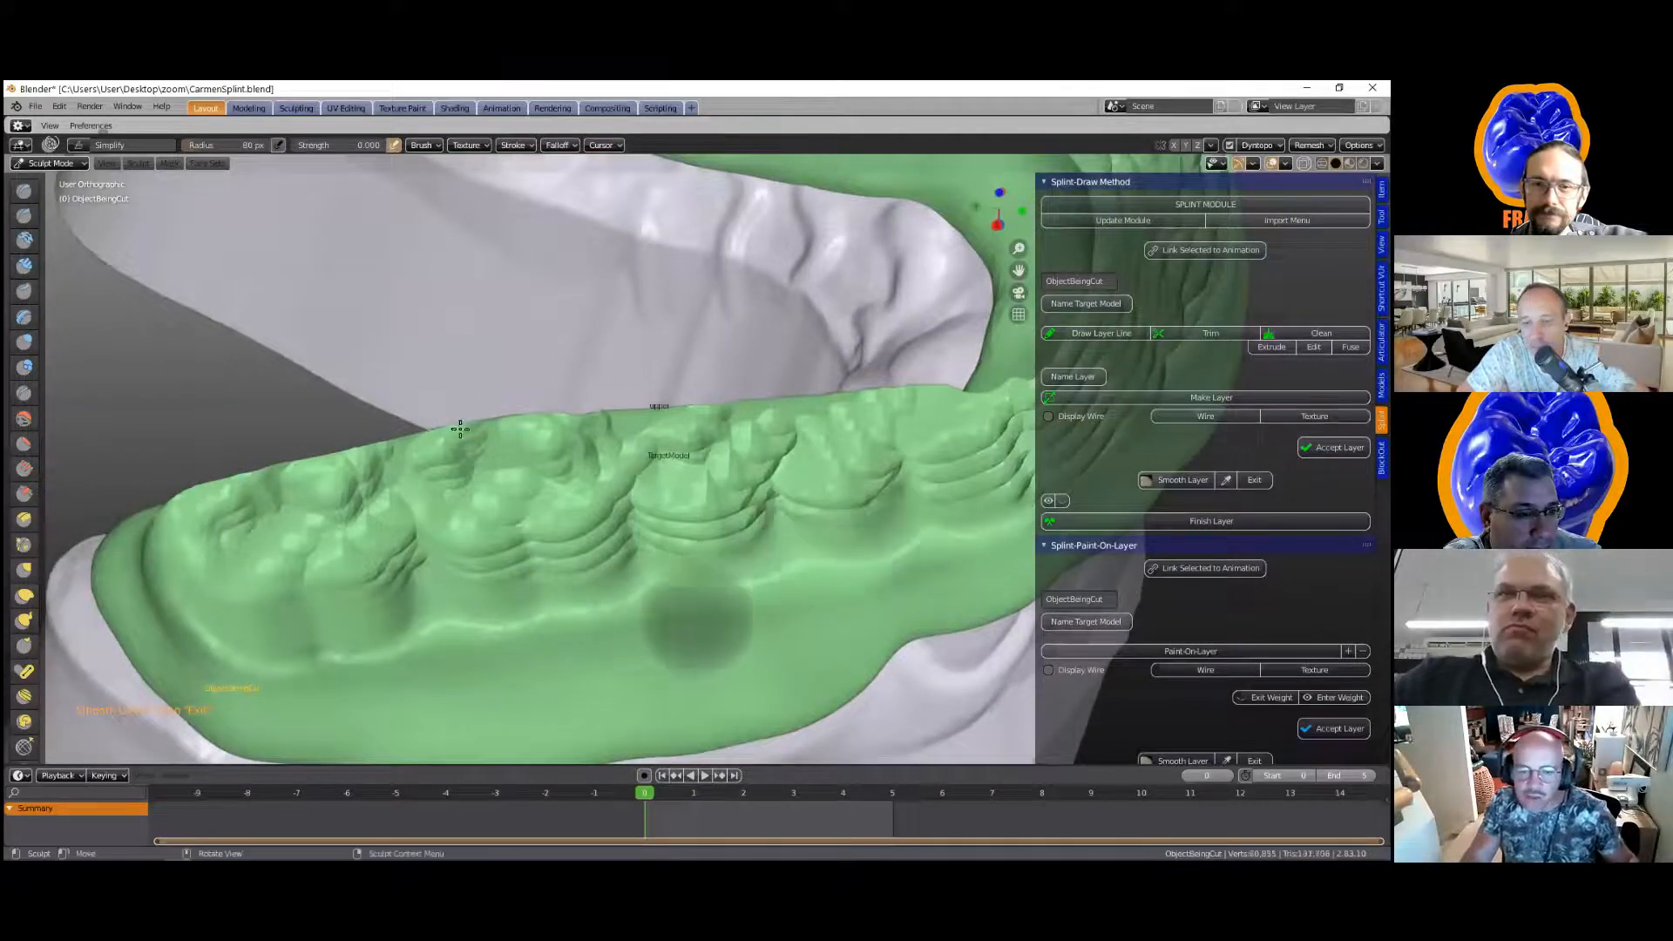
# Step: Smooth the ridges along the splint's outer front section and around the opposite posterior side
pyautogui.scroll(-1, 458, 473)
pyautogui.scroll(-2, 392, 554)
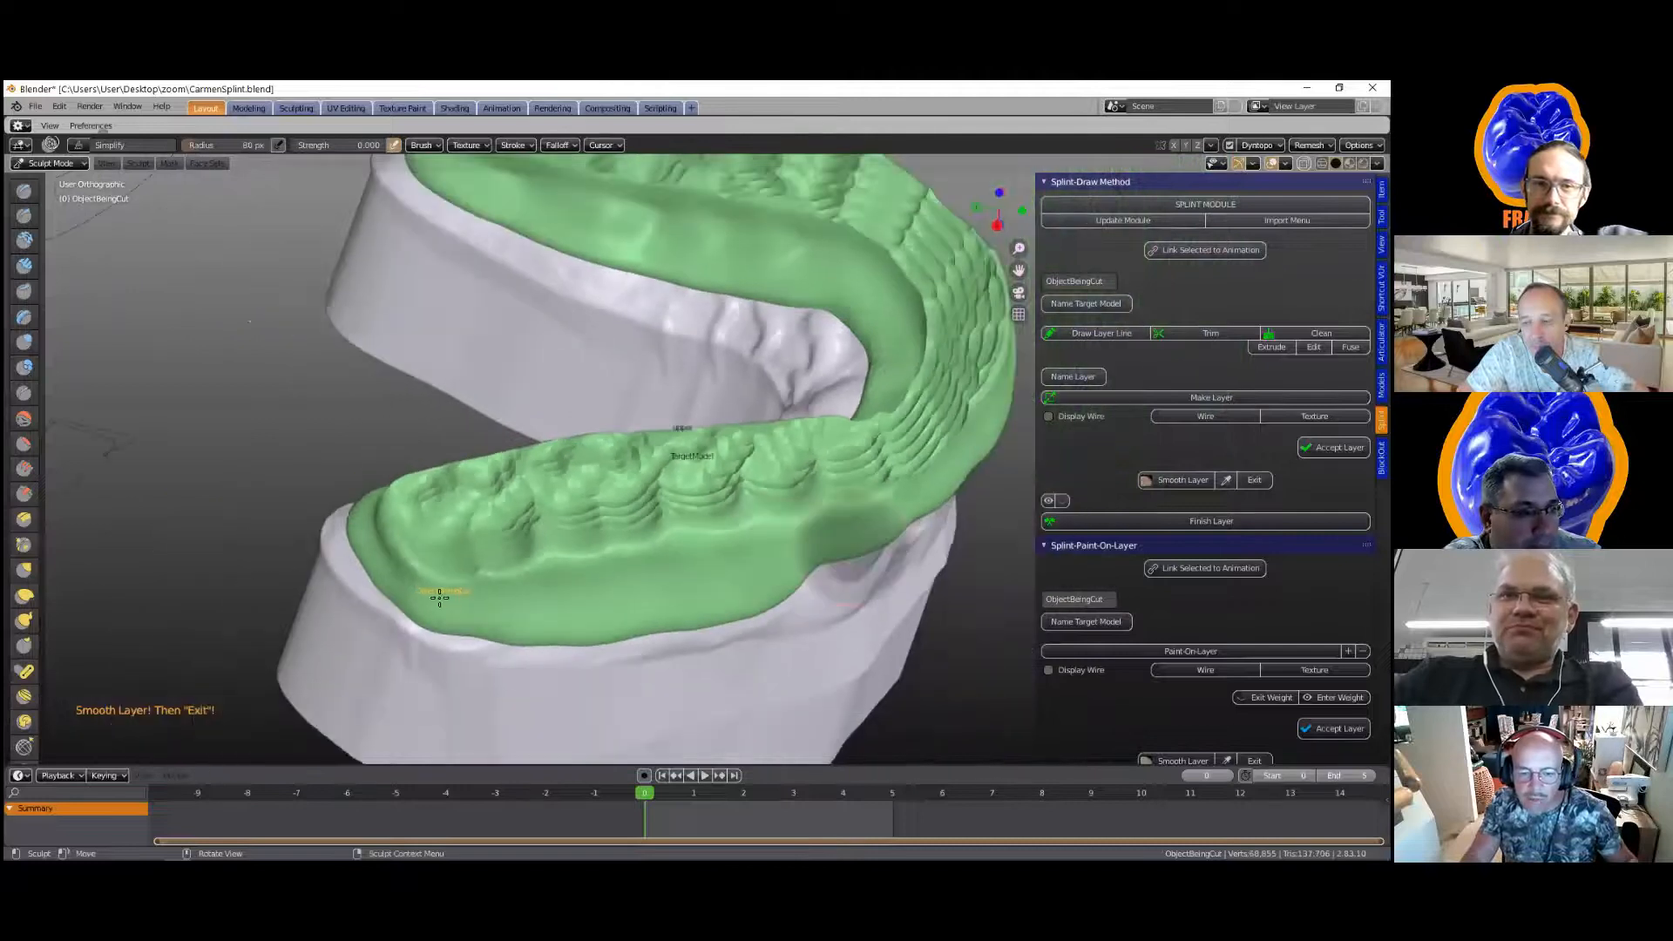
pyautogui.moveTo(821, 408); pyautogui.dragTo(649, 505, button='middle')
pyautogui.moveTo(866, 457)
pyautogui.mouseDown(button='middle')
pyautogui.moveTo(938, 462)
pyautogui.moveTo(485, 509)
pyautogui.mouseUp(button='middle')
pyautogui.scroll(2, 484, 509)
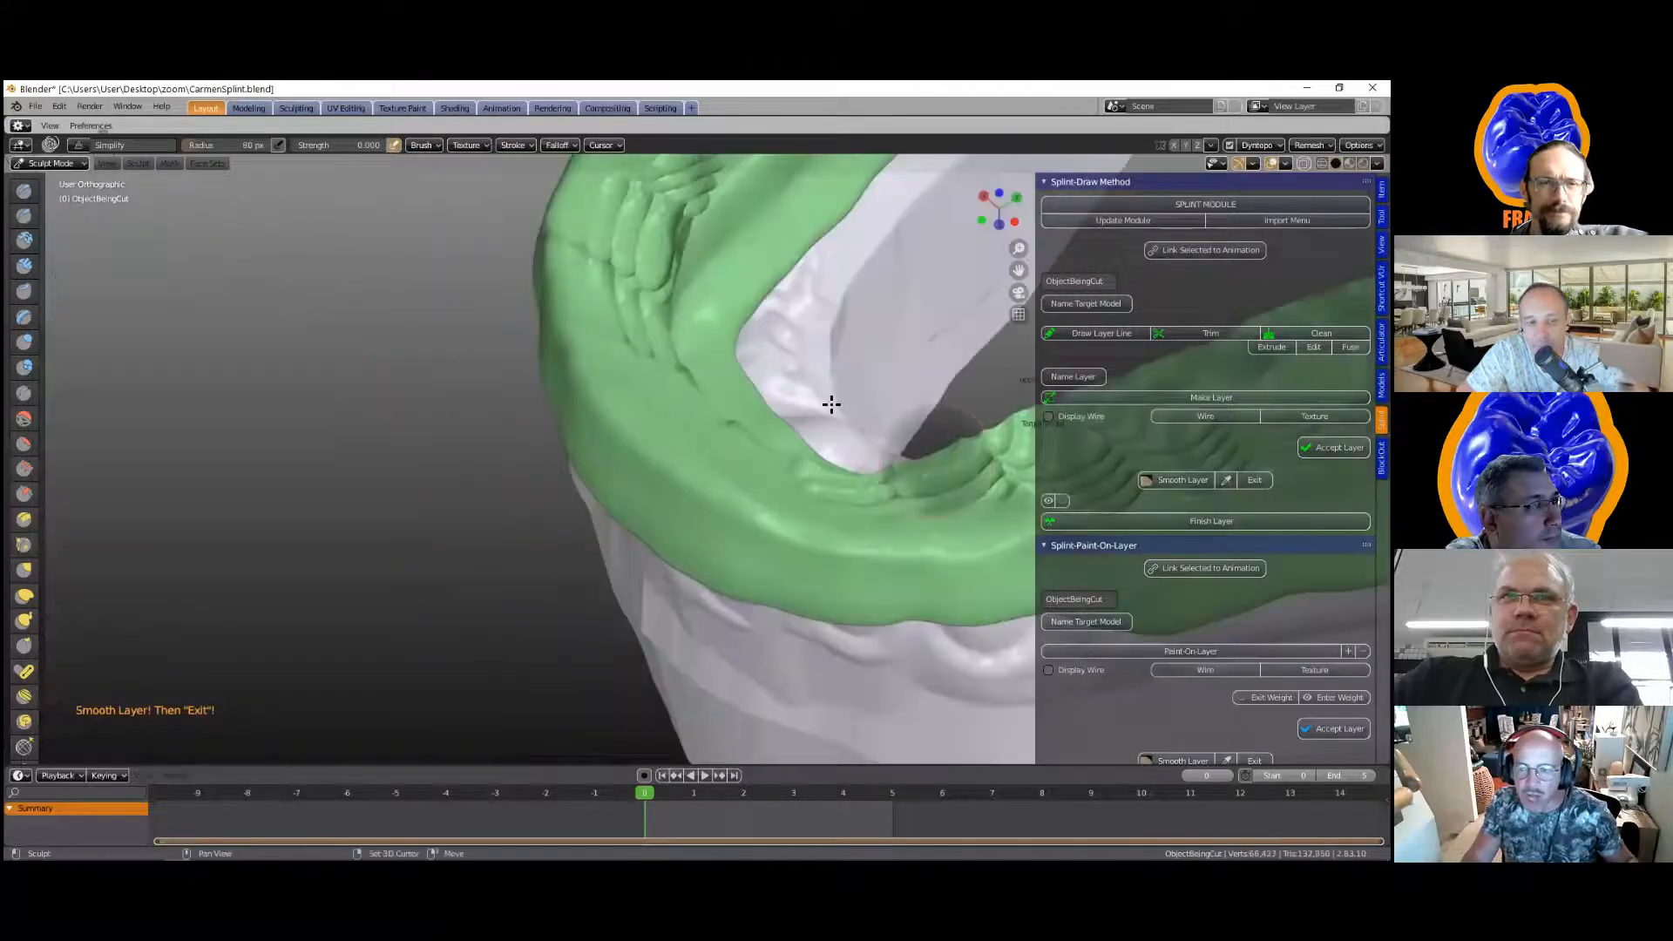
pyautogui.moveTo(831, 404); pyautogui.dragTo(968, 279, button='middle')
pyautogui.moveTo(817, 446); pyautogui.dragTo(418, 542, button='middle')
pyautogui.moveTo(610, 418); pyautogui.dragTo(760, 448, button='middle')
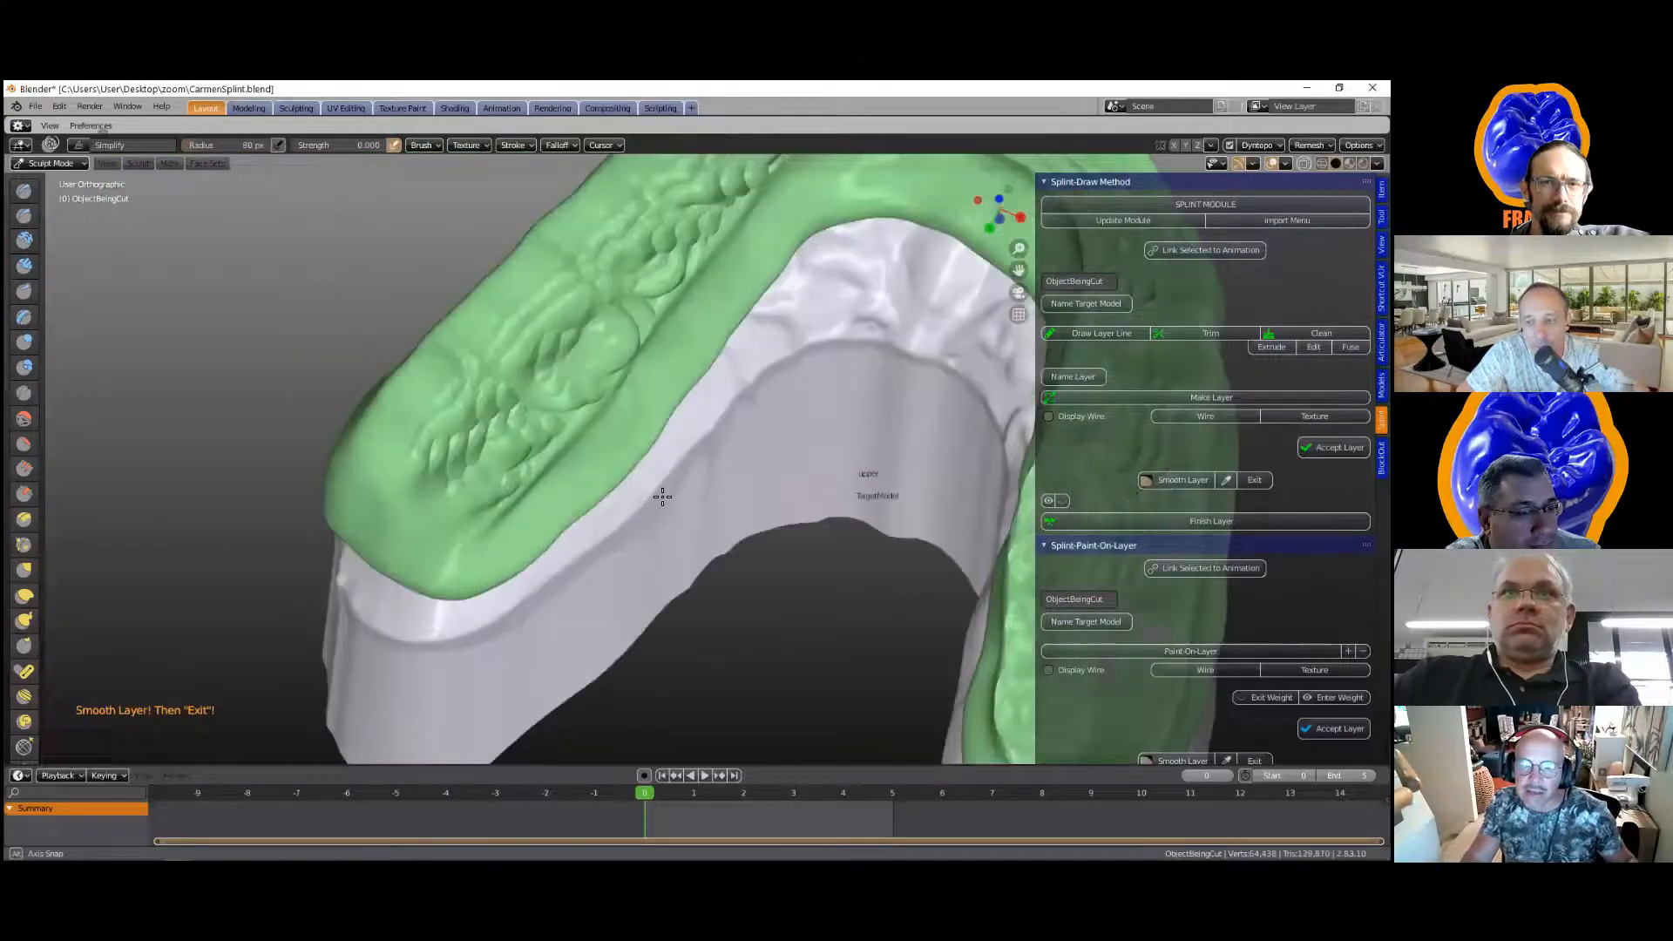
pyautogui.moveTo(662, 497); pyautogui.dragTo(880, 370, button='middle')
pyautogui.moveTo(517, 603)
pyautogui.mouseDown(button='middle')
pyautogui.moveTo(474, 613)
pyautogui.moveTo(411, 586)
pyautogui.moveTo(466, 521)
pyautogui.moveTo(746, 529)
pyautogui.moveTo(809, 638)
pyautogui.mouseUp(button='middle')
pyautogui.scroll(2, 787, 613)
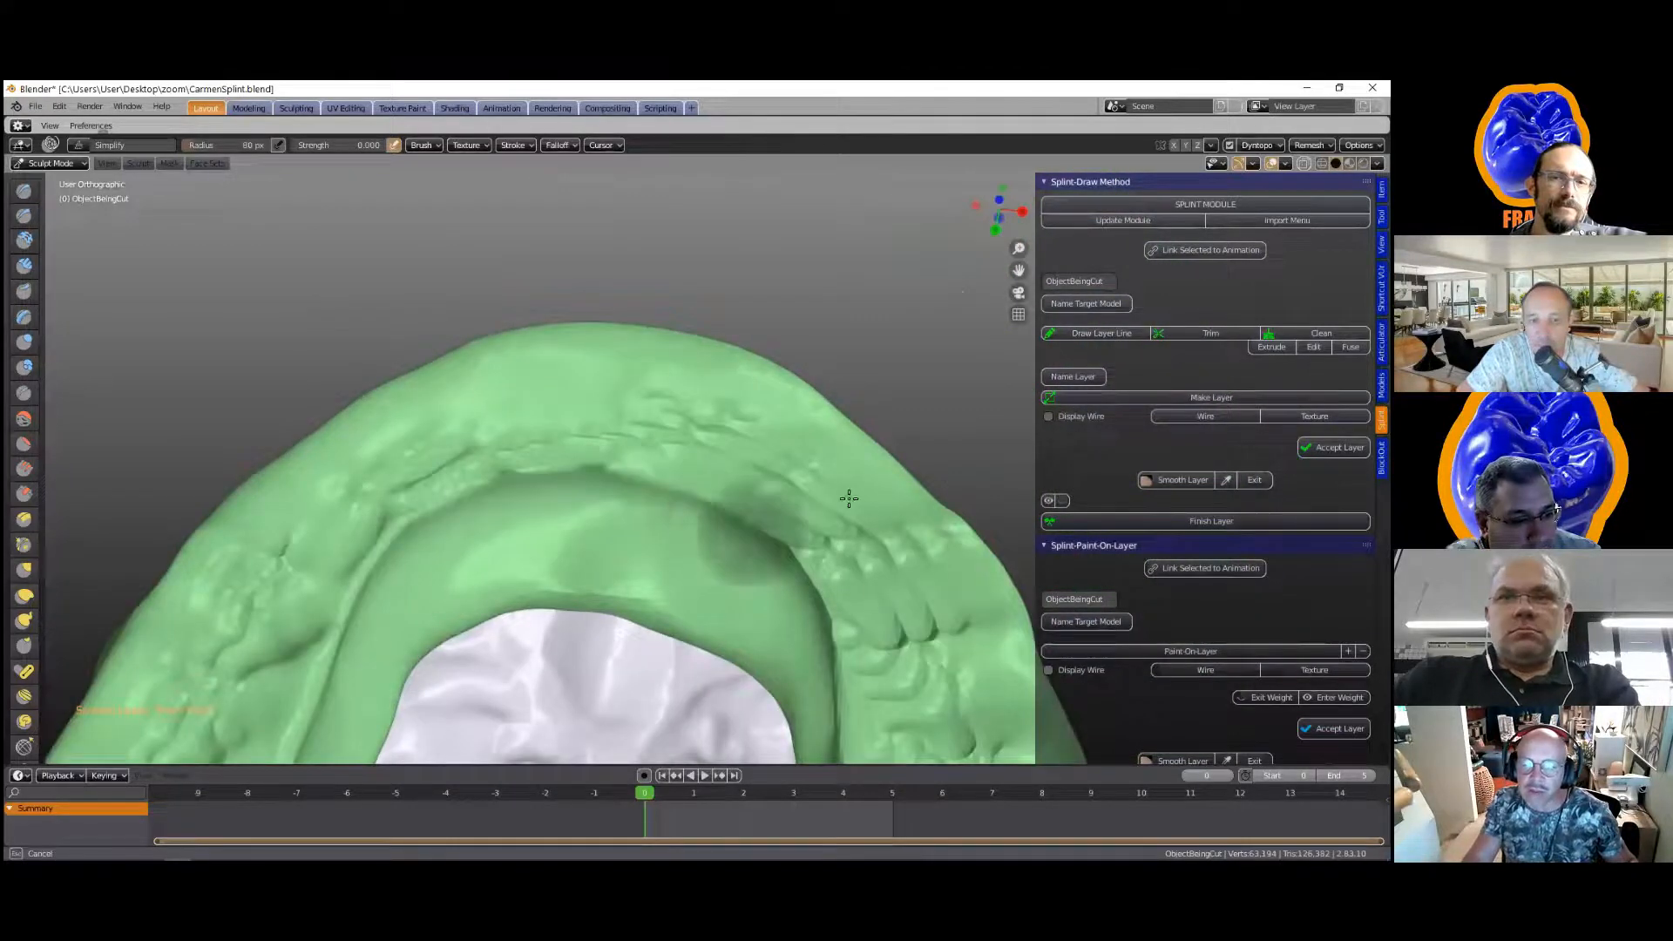
# Step: Smooth the remaining ridges along the inner posterior side of the splint
pyautogui.scroll(-4, 540, 510)
pyautogui.moveTo(552, 505); pyautogui.dragTo(796, 616, button='middle')
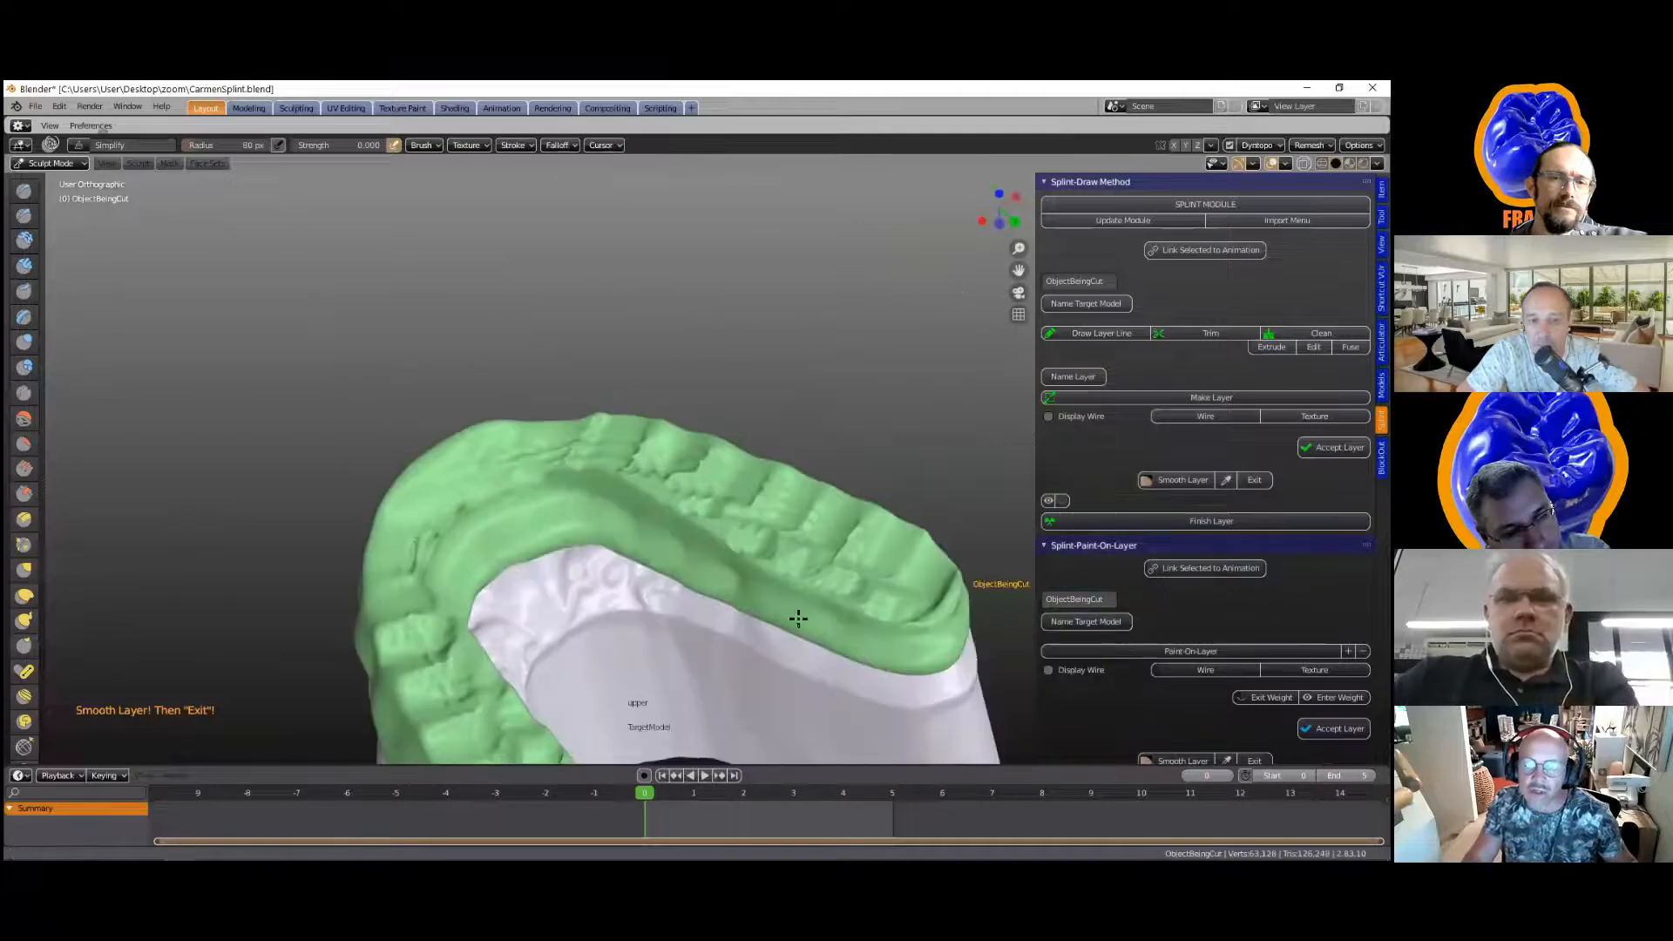
pyautogui.scroll(2, 912, 672)
pyautogui.moveTo(912, 672); pyautogui.dragTo(896, 629)
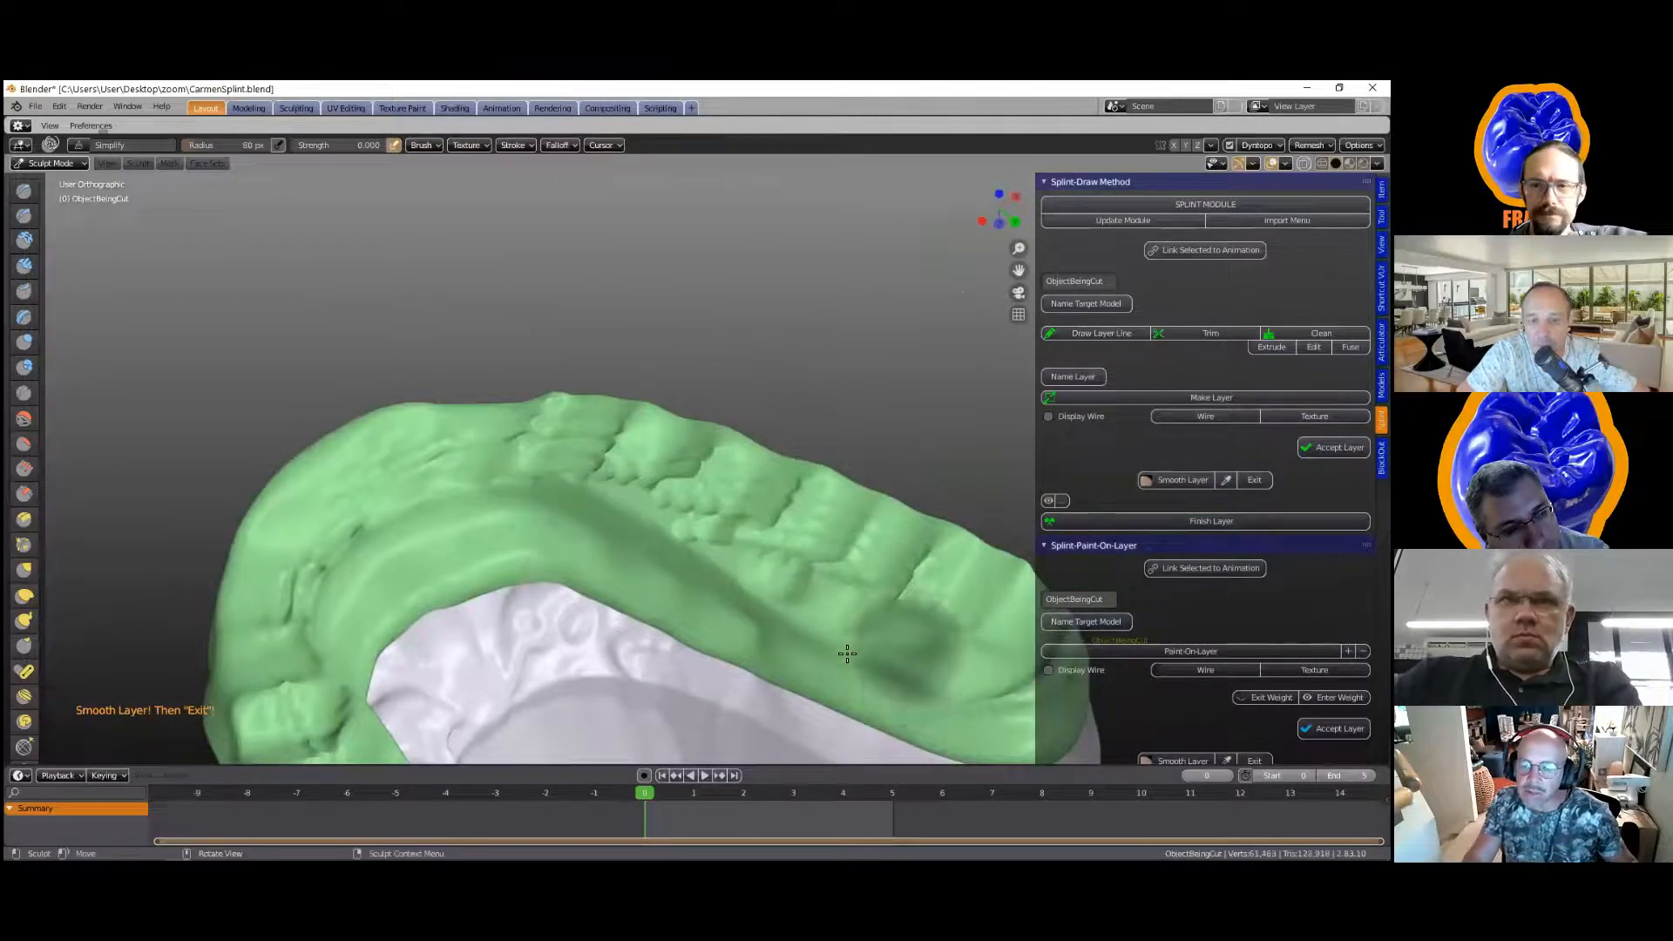
pyautogui.scroll(-2, 863, 615)
pyautogui.moveTo(863, 613); pyautogui.dragTo(757, 387, button='middle')
pyautogui.moveTo(852, 652); pyautogui.dragTo(865, 568)
# Step: Set the Simplify brush's Autosmooth to 0.1
pyautogui.rightClick(759, 388)
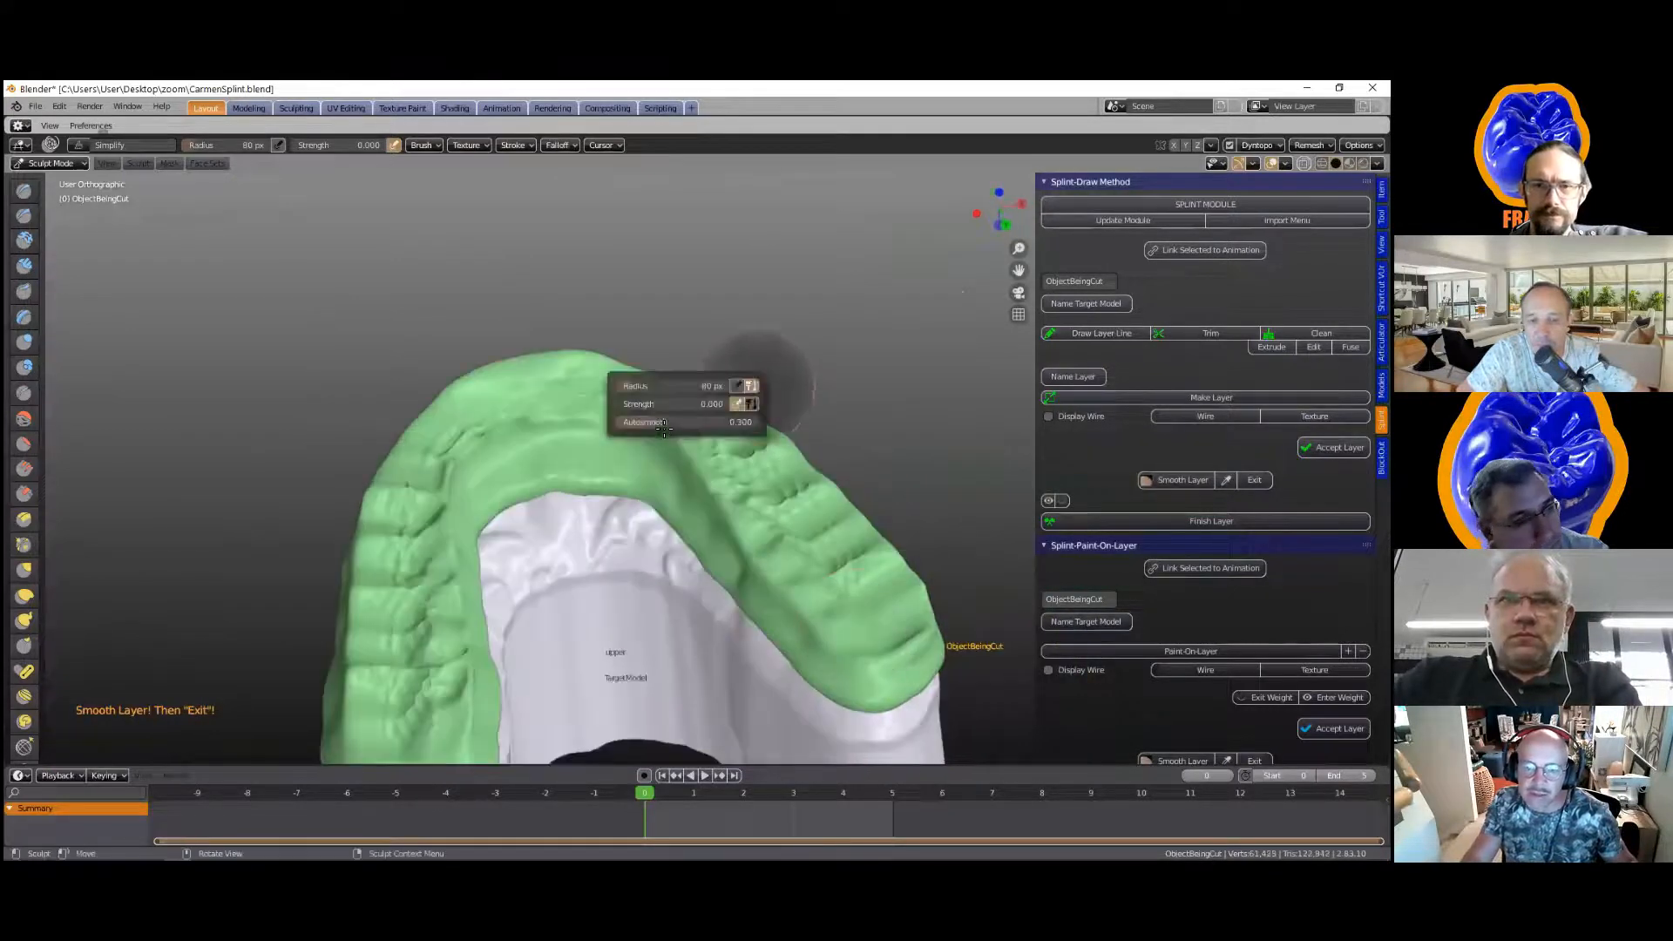
pyautogui.click(669, 419)
pyautogui.write('0.1')
pyautogui.press('Return')
# Step: Smooth the occlusal surface around the whole arch, then exit Smooth Layer and finish the layer
pyautogui.moveTo(730, 346)
pyautogui.mouseDown(button='middle')
pyautogui.moveTo(654, 487)
pyautogui.moveTo(582, 559)
pyautogui.moveTo(638, 509)
pyautogui.mouseUp(button='middle')
pyautogui.scroll(3, 577, 562)
pyautogui.moveTo(403, 607)
pyautogui.mouseDown()
pyautogui.moveTo(381, 575)
pyautogui.moveTo(484, 523)
pyautogui.moveTo(540, 222)
pyautogui.moveTo(932, 558)
pyautogui.moveTo(880, 259)
pyautogui.moveTo(771, 219)
pyautogui.mouseUp()
pyautogui.moveTo(801, 367)
pyautogui.keyDown('shift'); pyautogui.mouseDown(button='middle')
pyautogui.moveTo(780, 471)
pyautogui.moveTo(850, 516)
pyautogui.mouseUp(button='middle'); pyautogui.keyUp('shift')
pyautogui.moveTo(545, 346)
pyautogui.mouseDown()
pyautogui.moveTo(680, 326)
pyautogui.moveTo(847, 395)
pyautogui.moveTo(831, 380)
pyautogui.mouseUp()
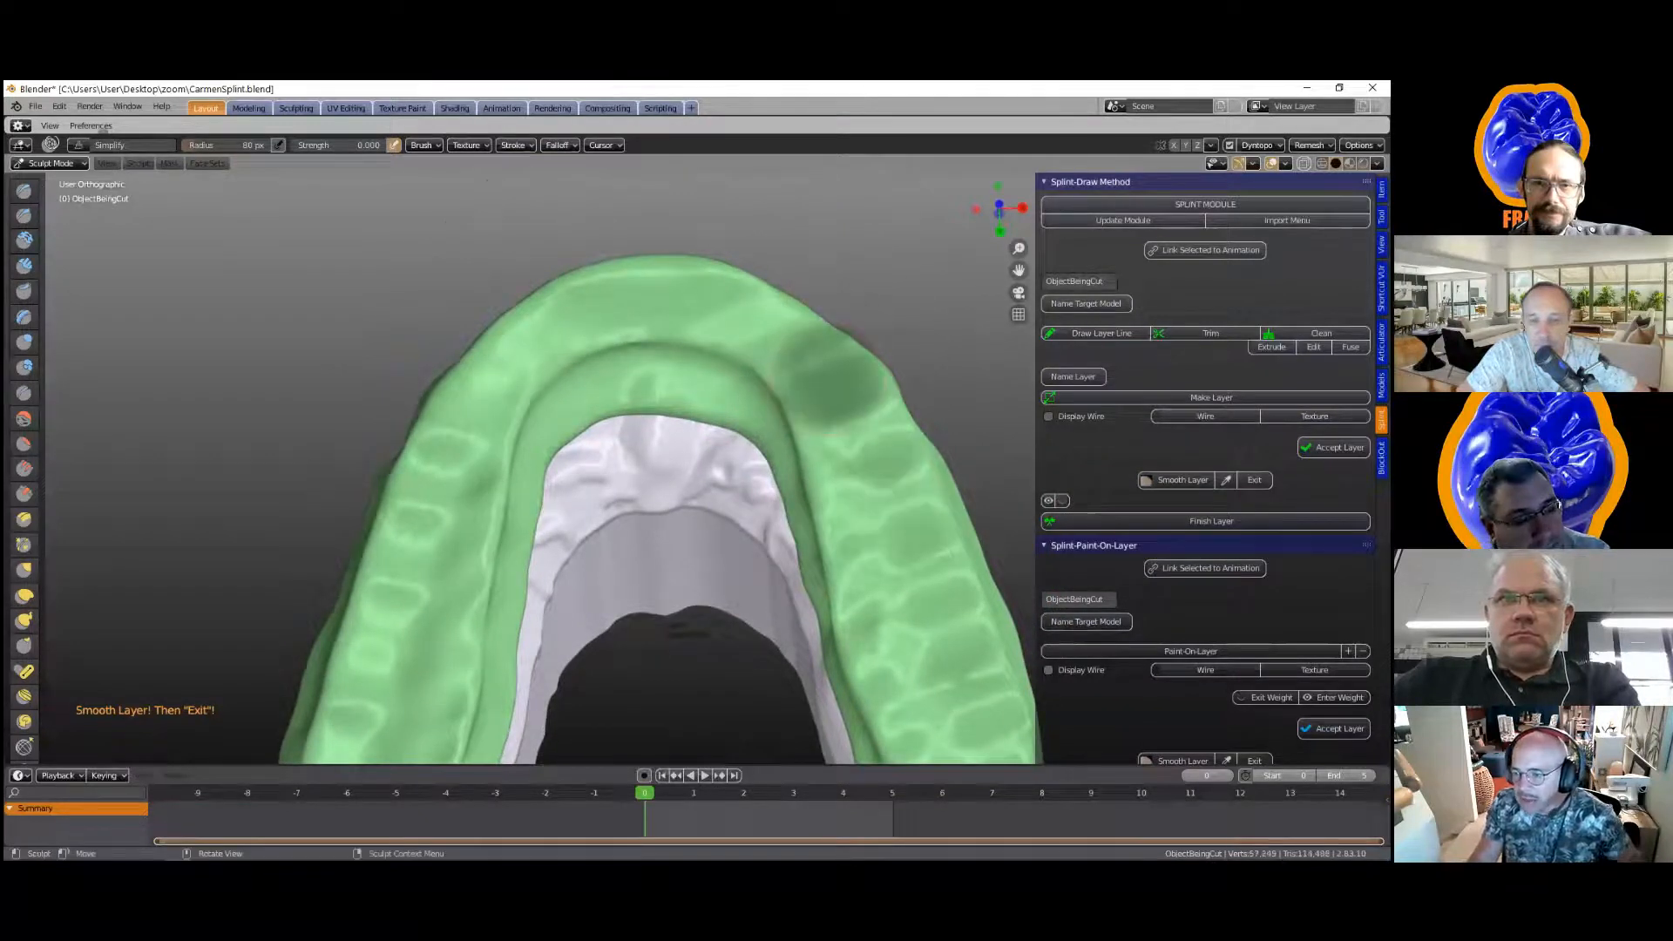
pyautogui.scroll(-2, 830, 380)
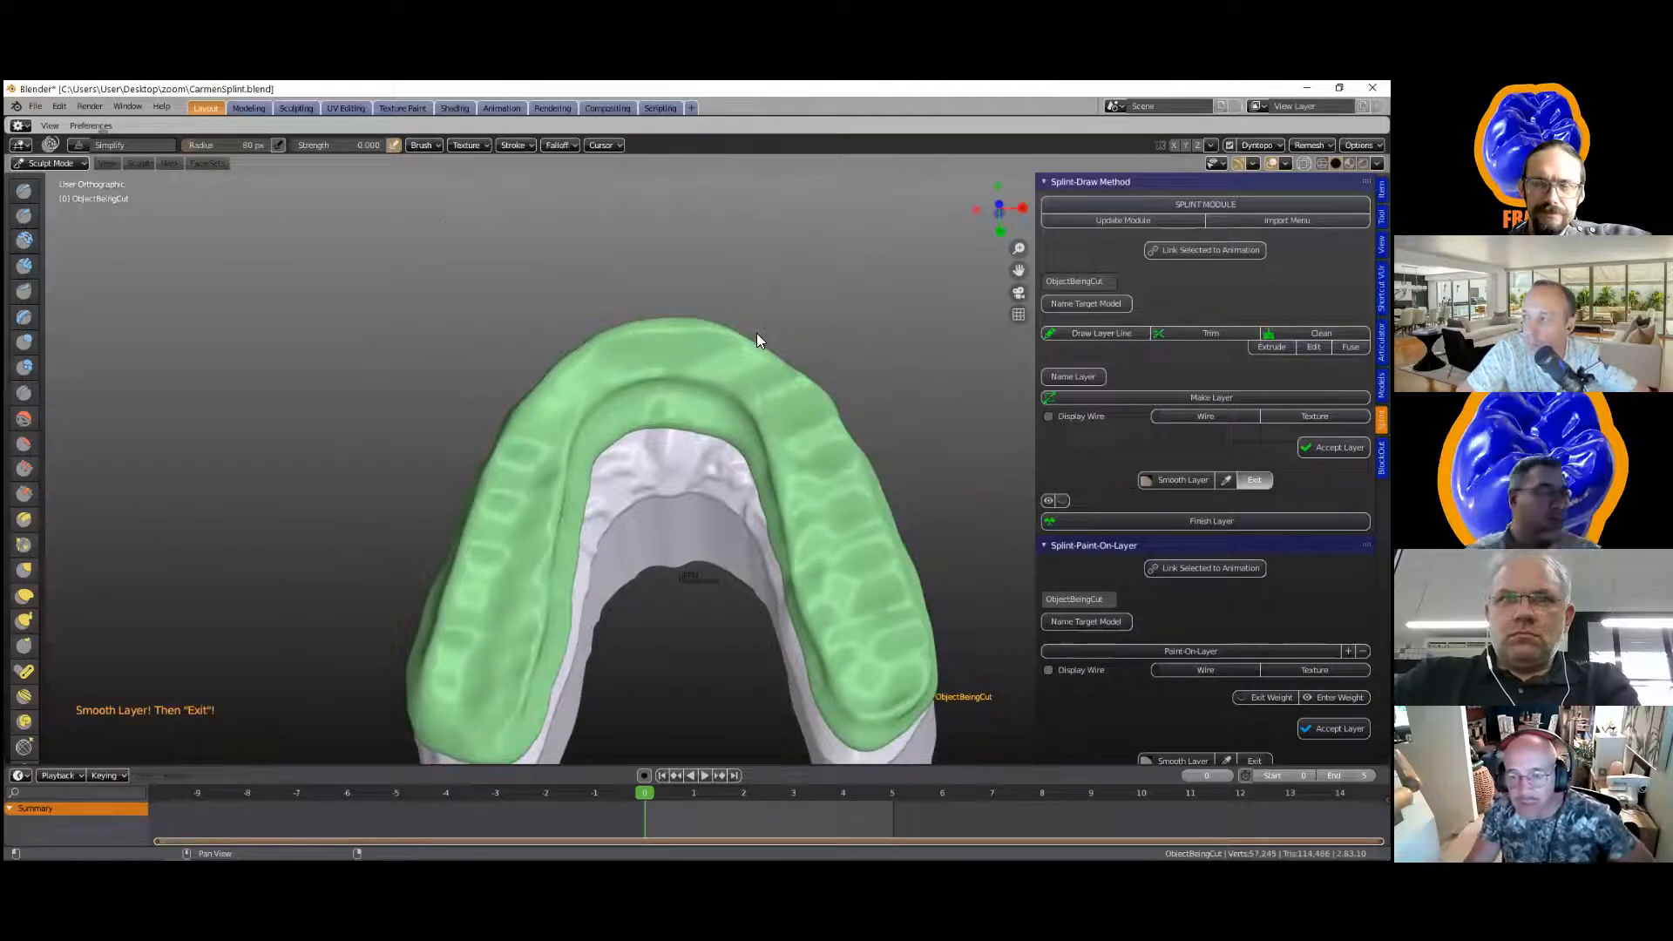
pyautogui.click(1254, 480)
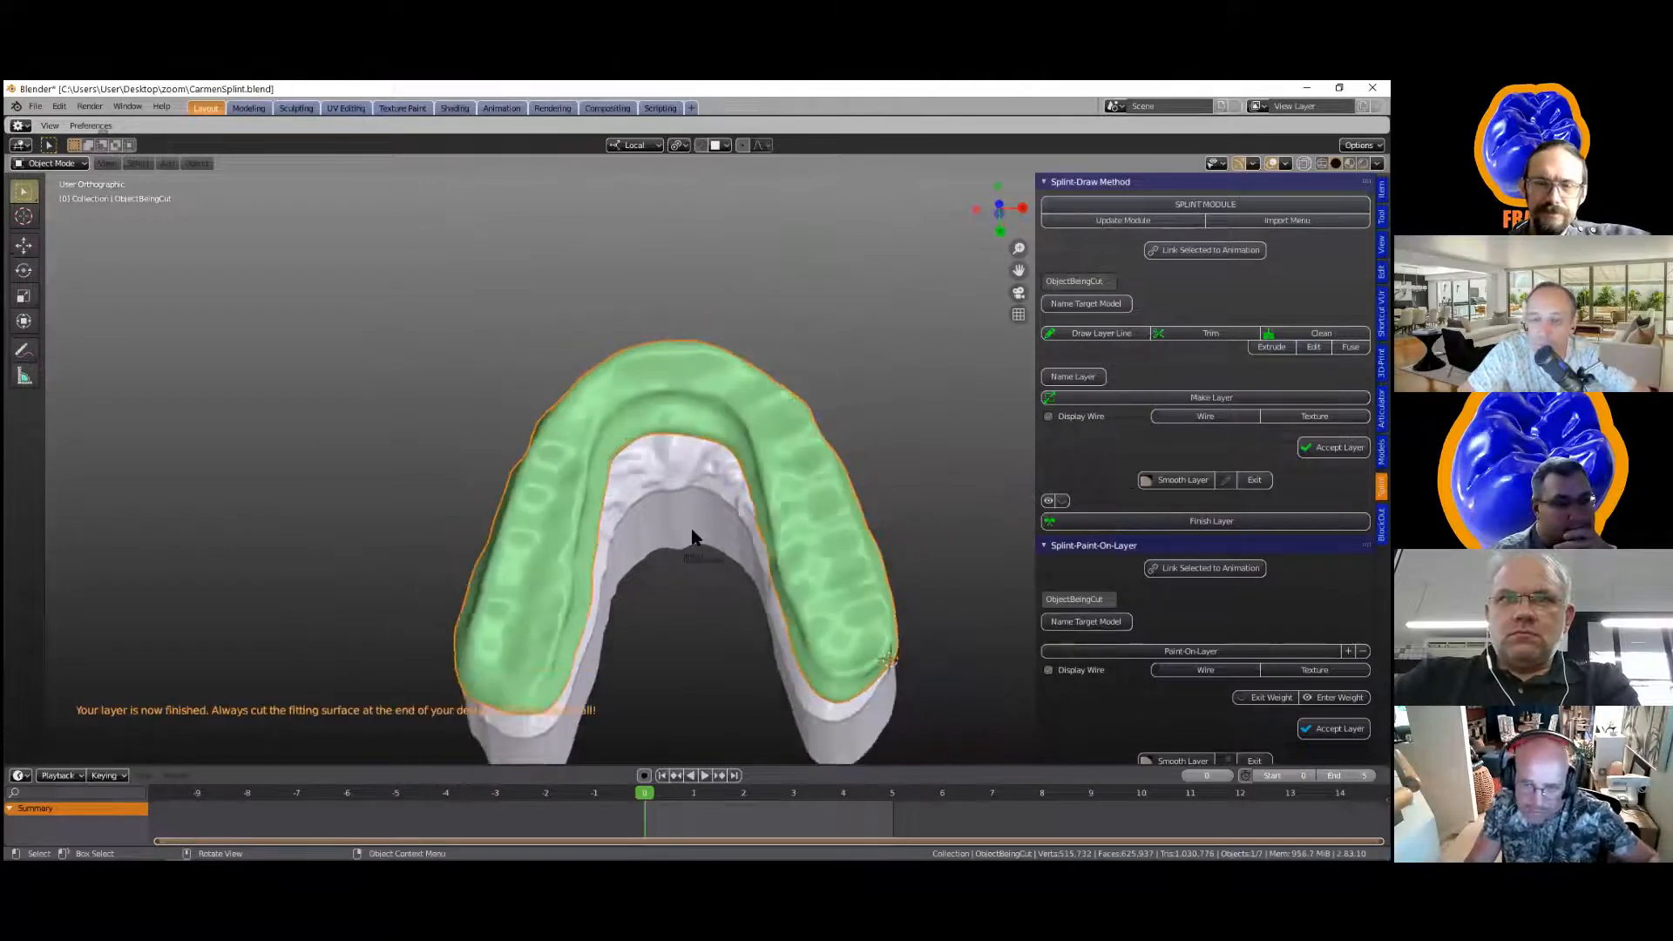
# Step: Clip the view to a thin cross-section through the splint and both models
pyautogui.scroll(3, 700, 566)
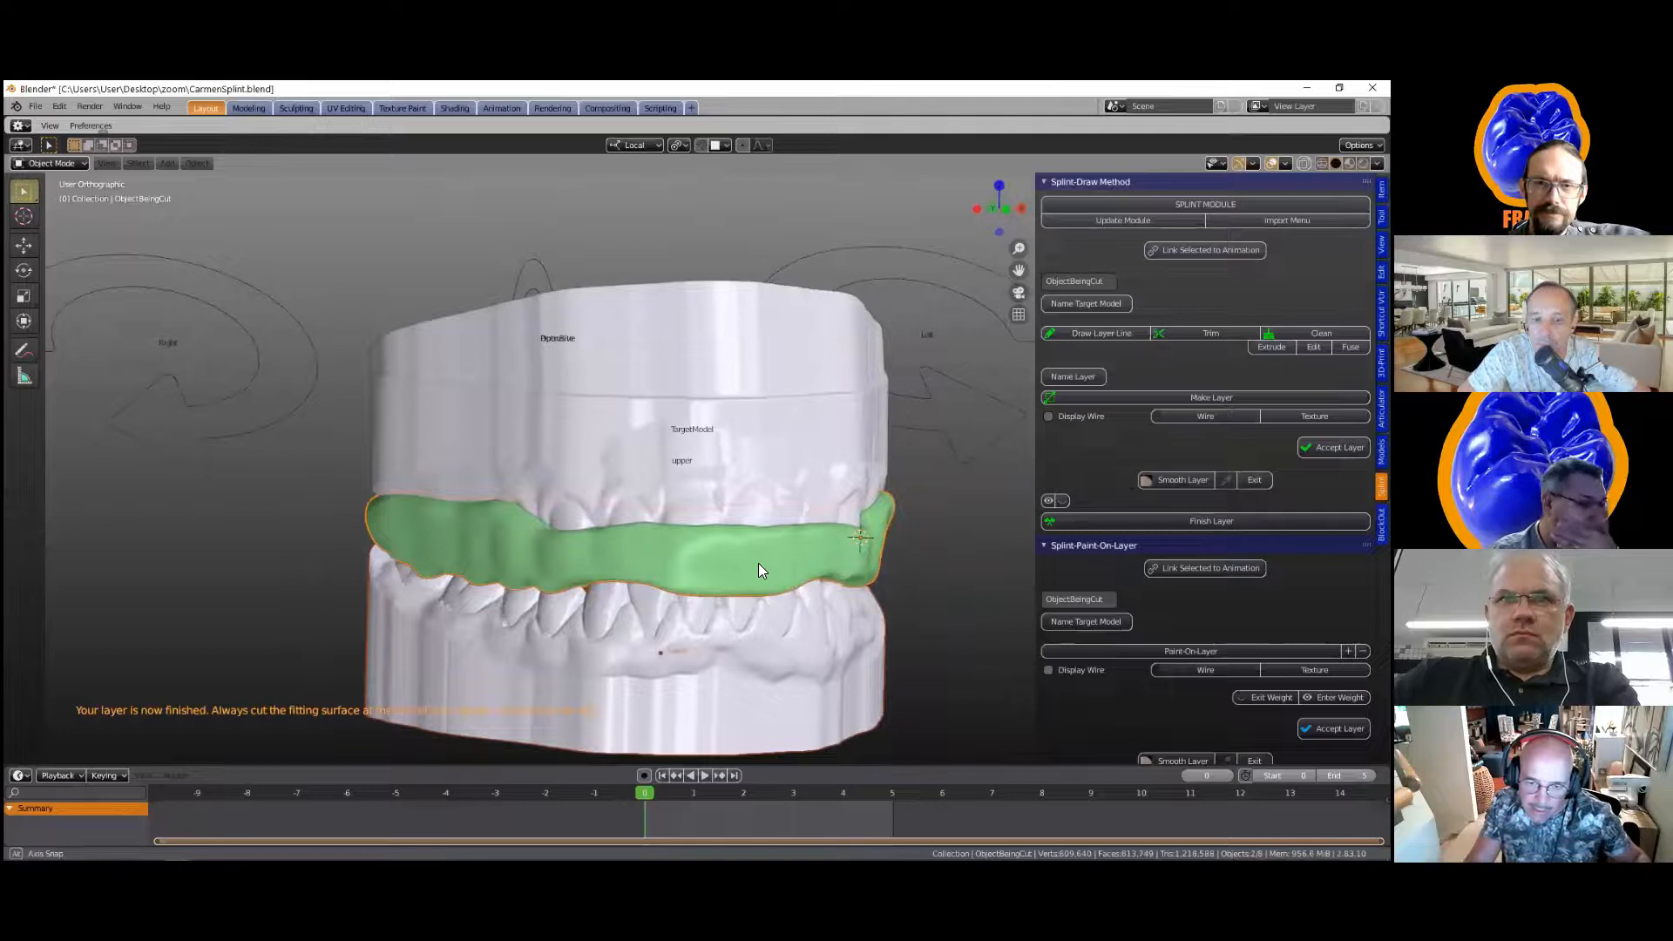
pyautogui.moveTo(765, 343); pyautogui.dragTo(605, 785, button='middle')
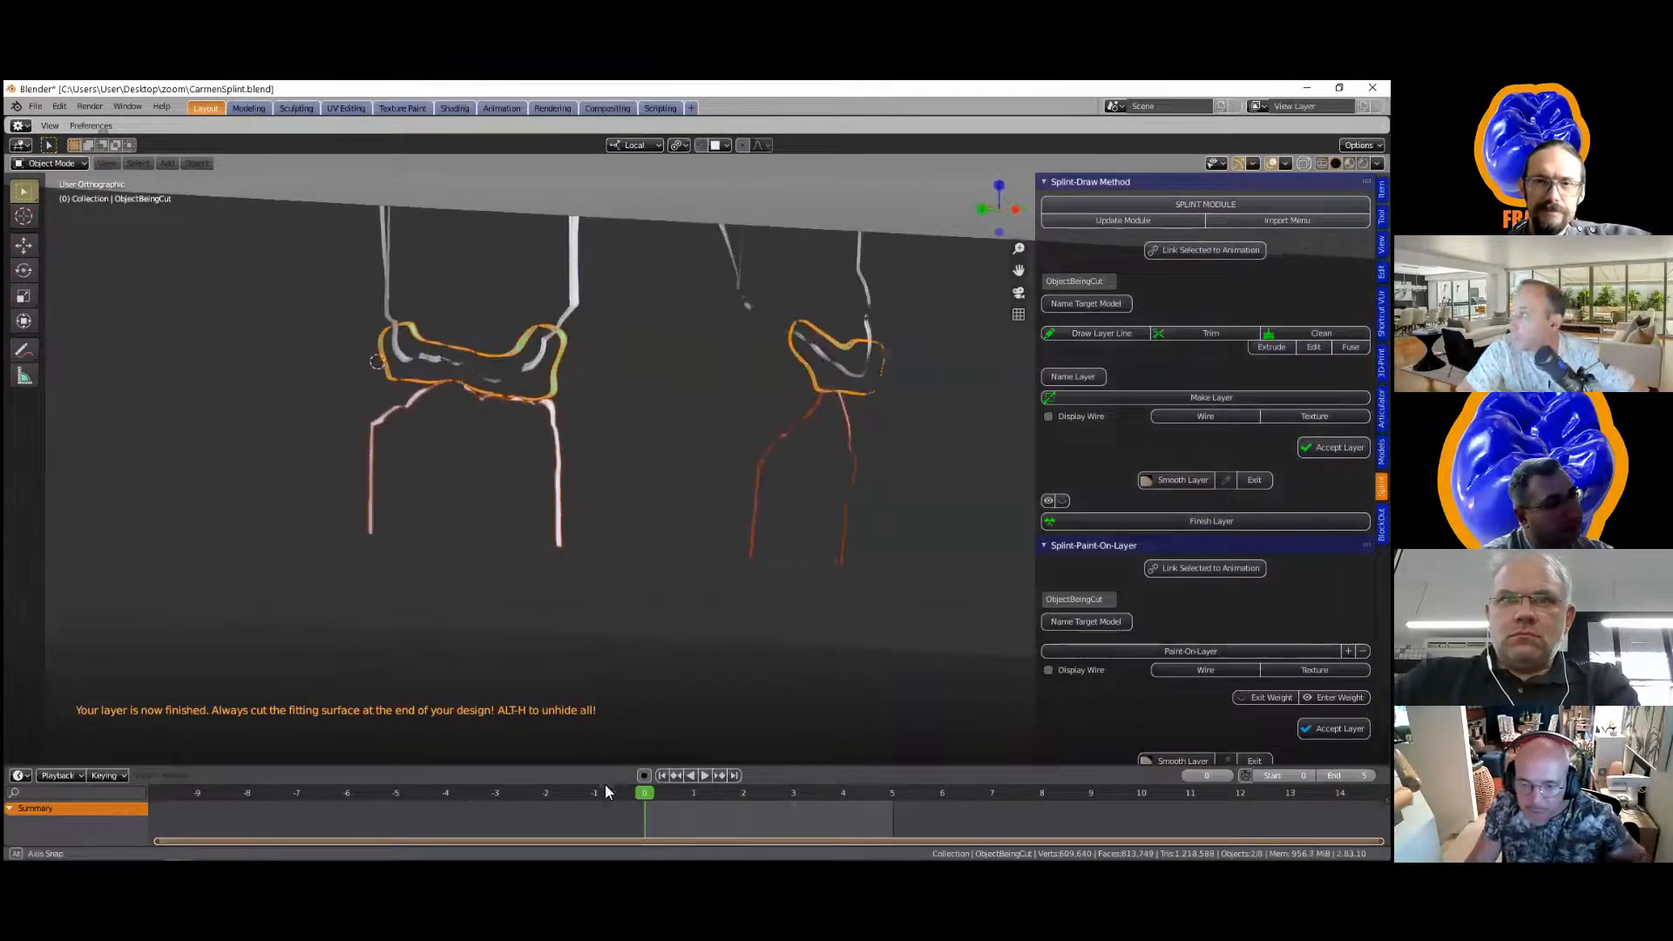
pyautogui.scroll(1, 698, 460)
pyautogui.scroll(3, 690, 420)
pyautogui.keyDown('shift'); pyautogui.moveTo(690, 420); pyautogui.dragTo(281, 536, button='middle'); pyautogui.keyUp('shift')
# Step: Show the left excursive movement in the cross-section and scrub the animation to frame 3
pyautogui.click(1381, 523)
pyautogui.press('q')
pyautogui.click(842, 471)
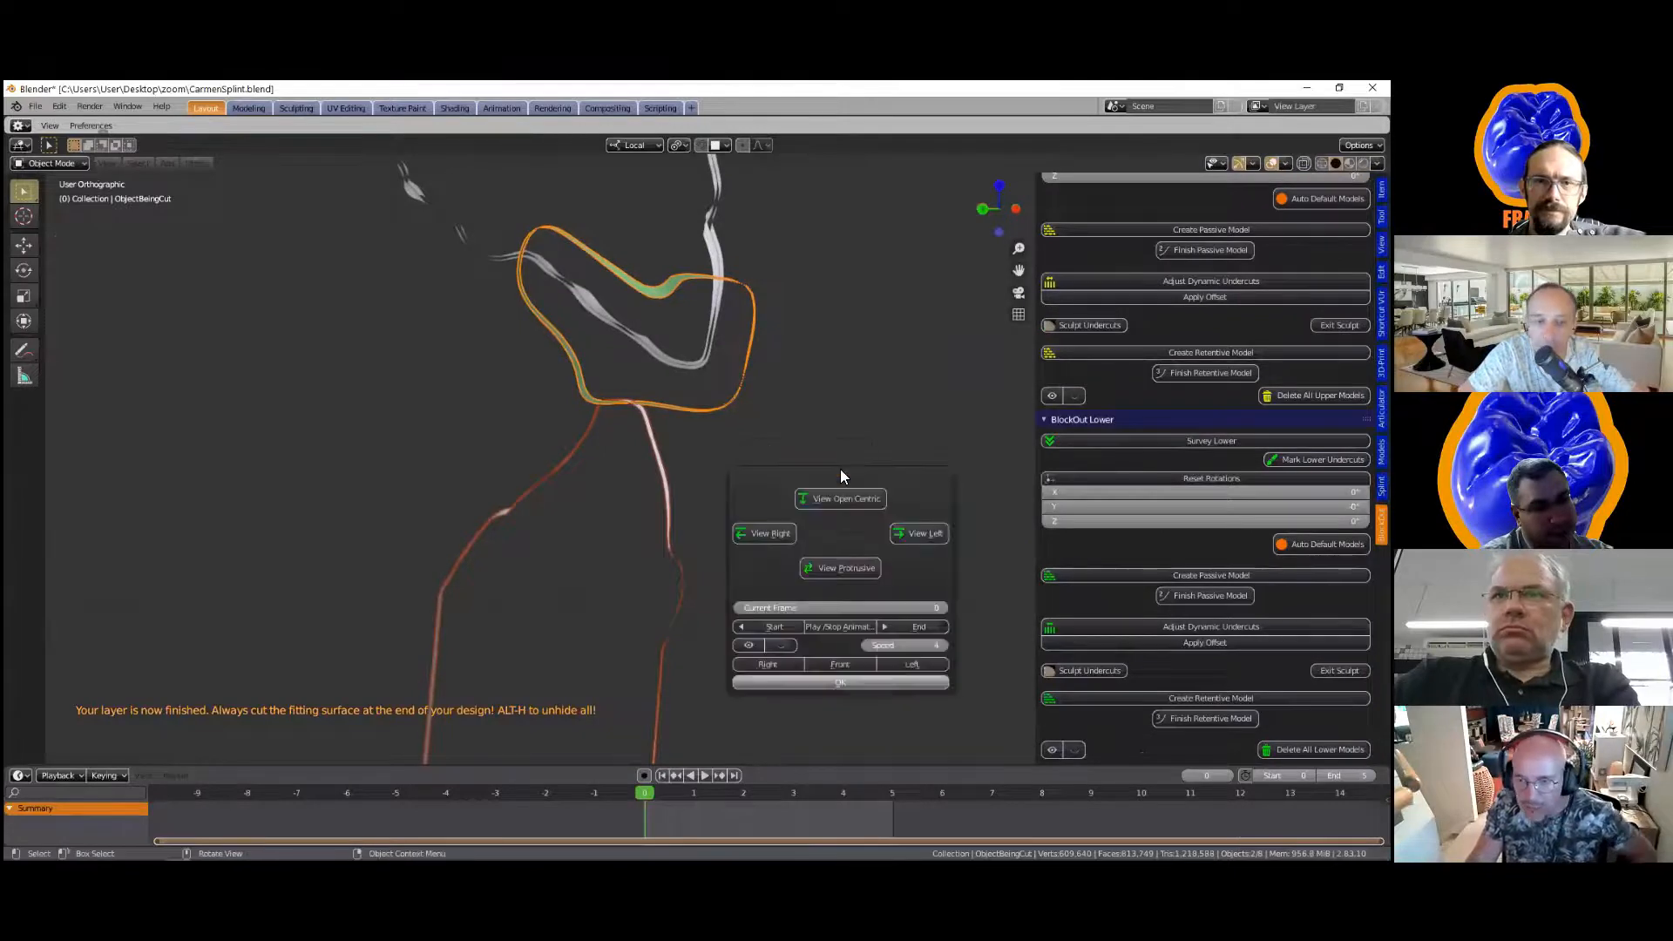
pyautogui.click(917, 533)
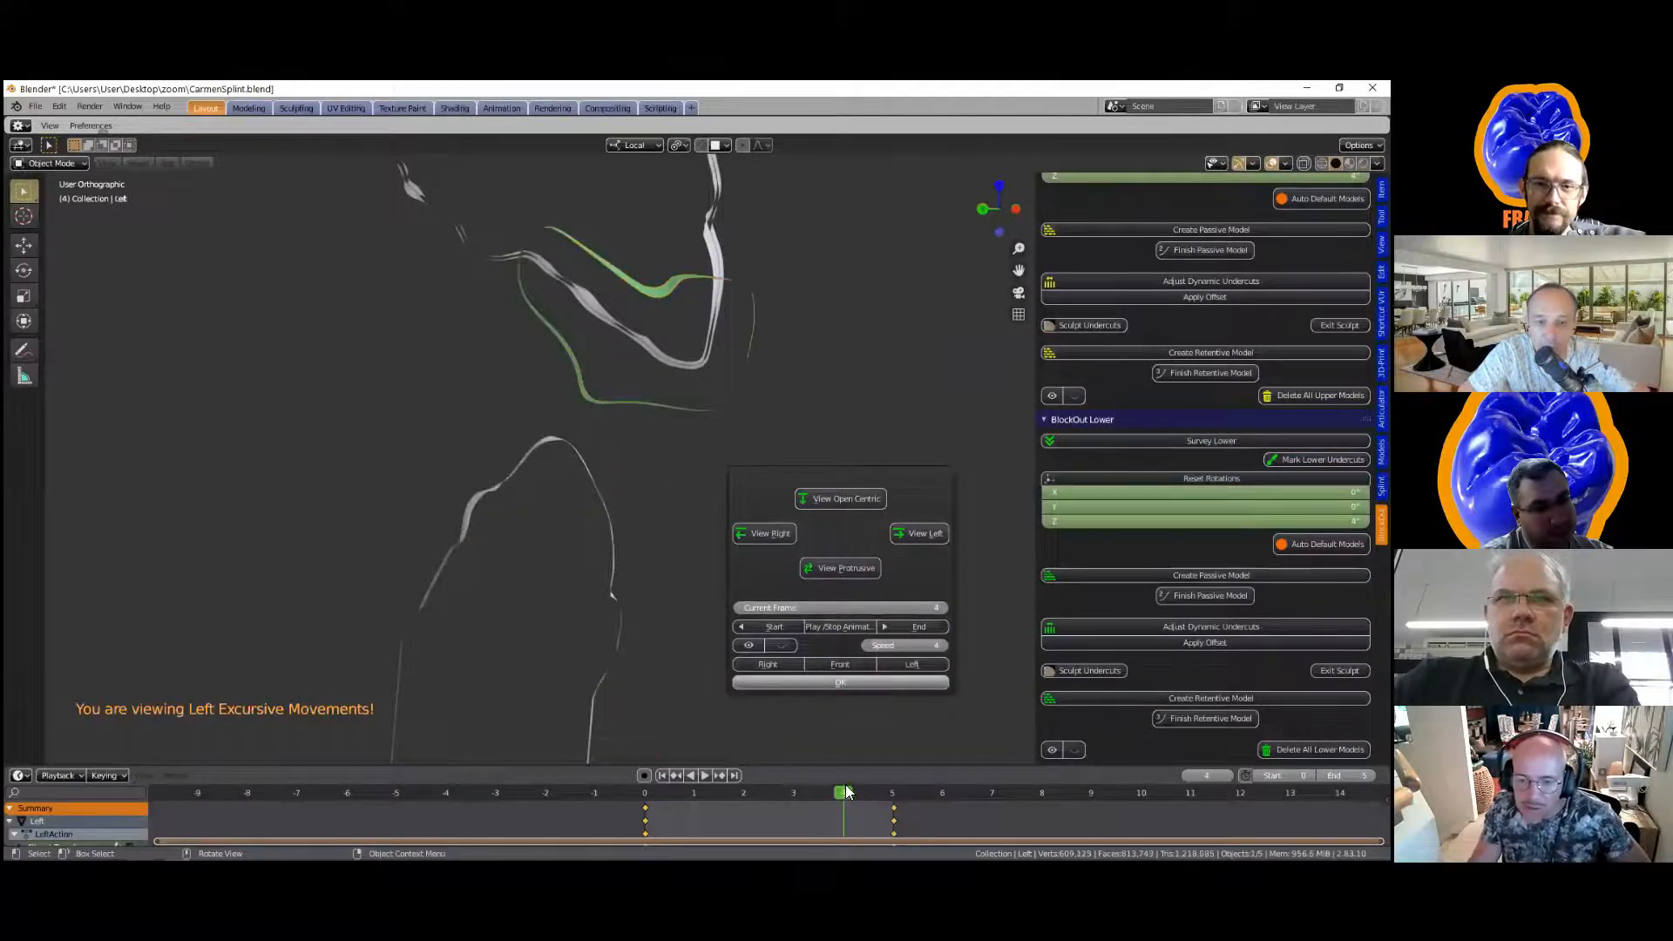
pyautogui.moveTo(844, 788); pyautogui.dragTo(793, 788)
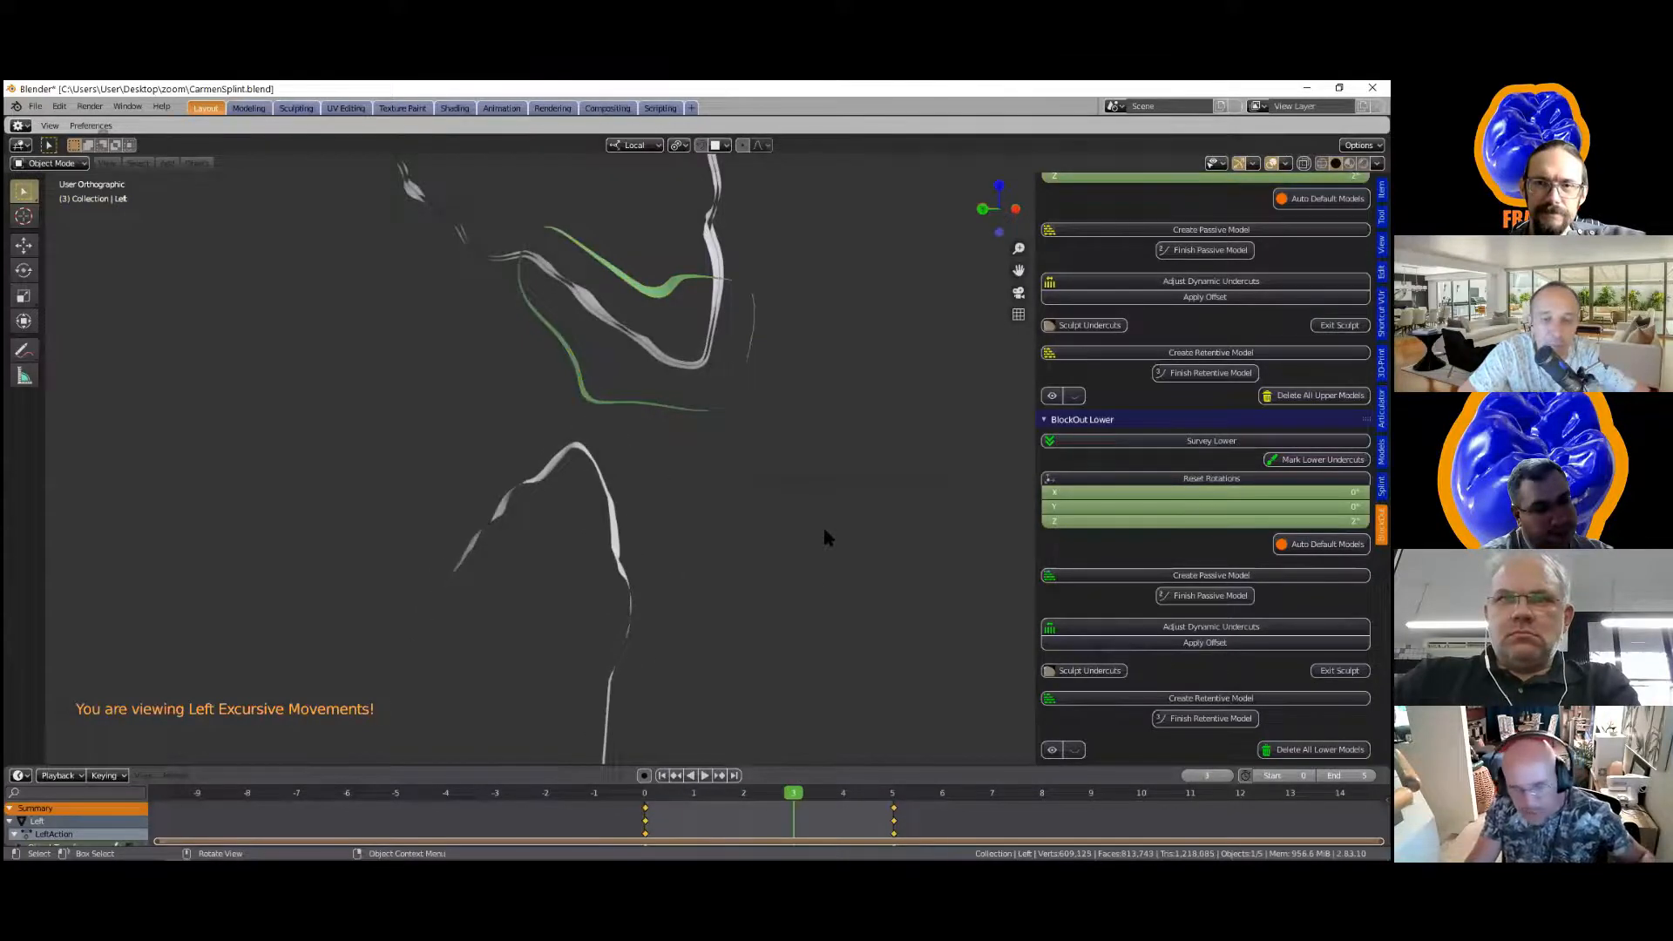
# Step: Show the right excursive movement in the cross-section and scrub the animation back to frame 0
pyautogui.press('q')
pyautogui.click(802, 535)
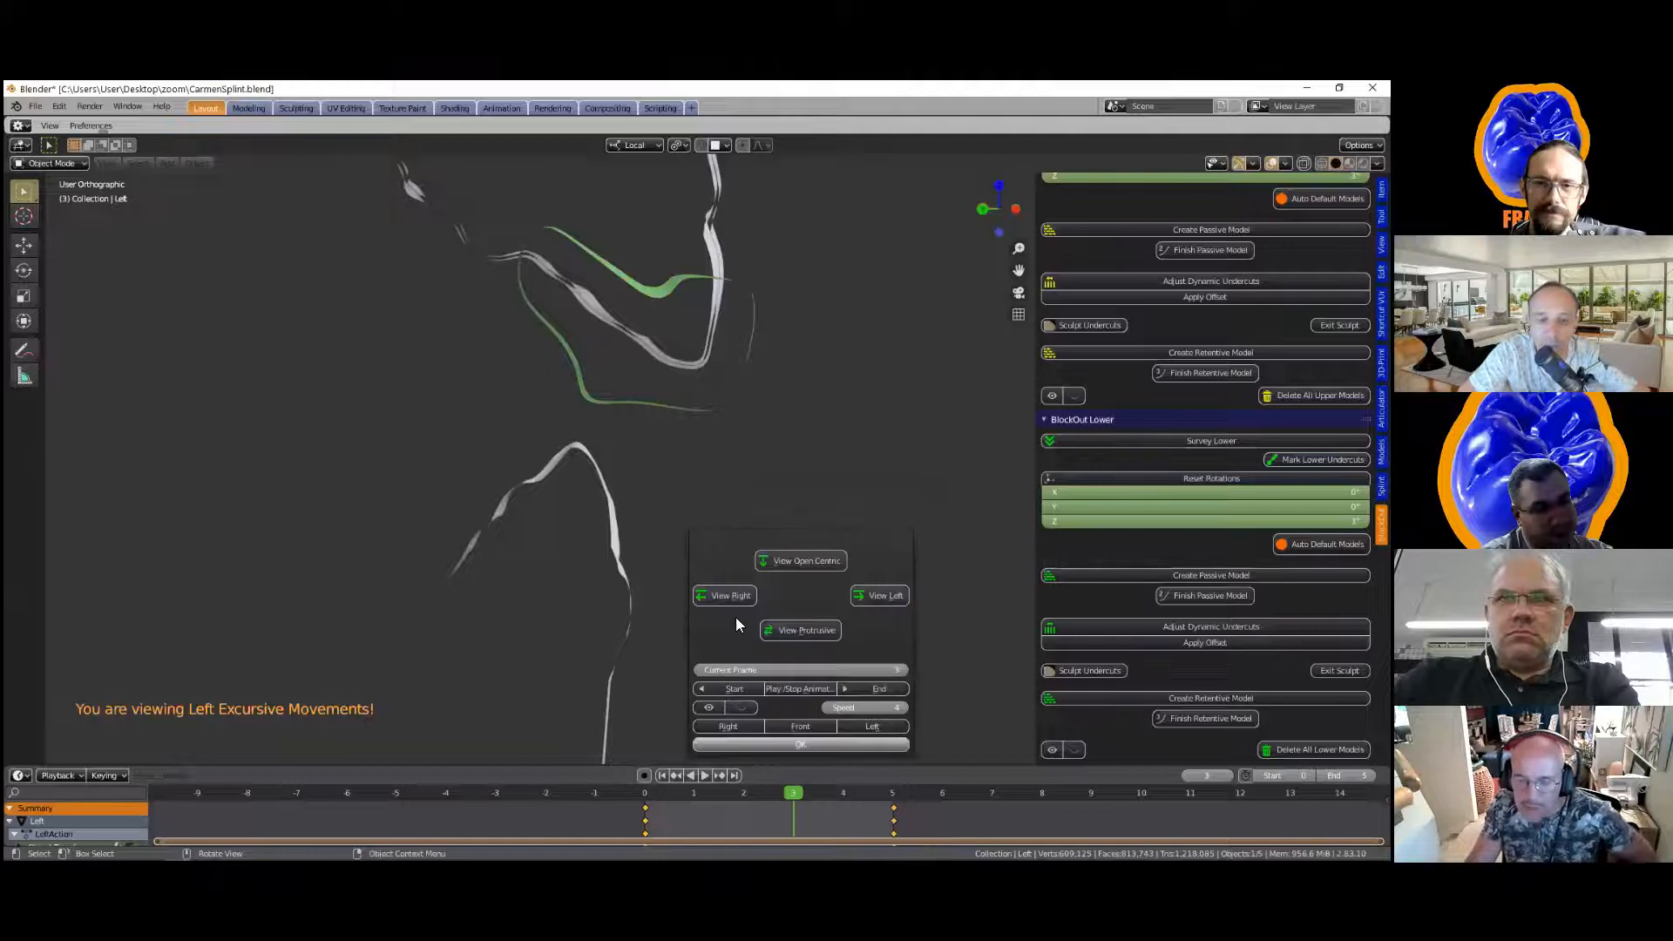
pyautogui.click(720, 596)
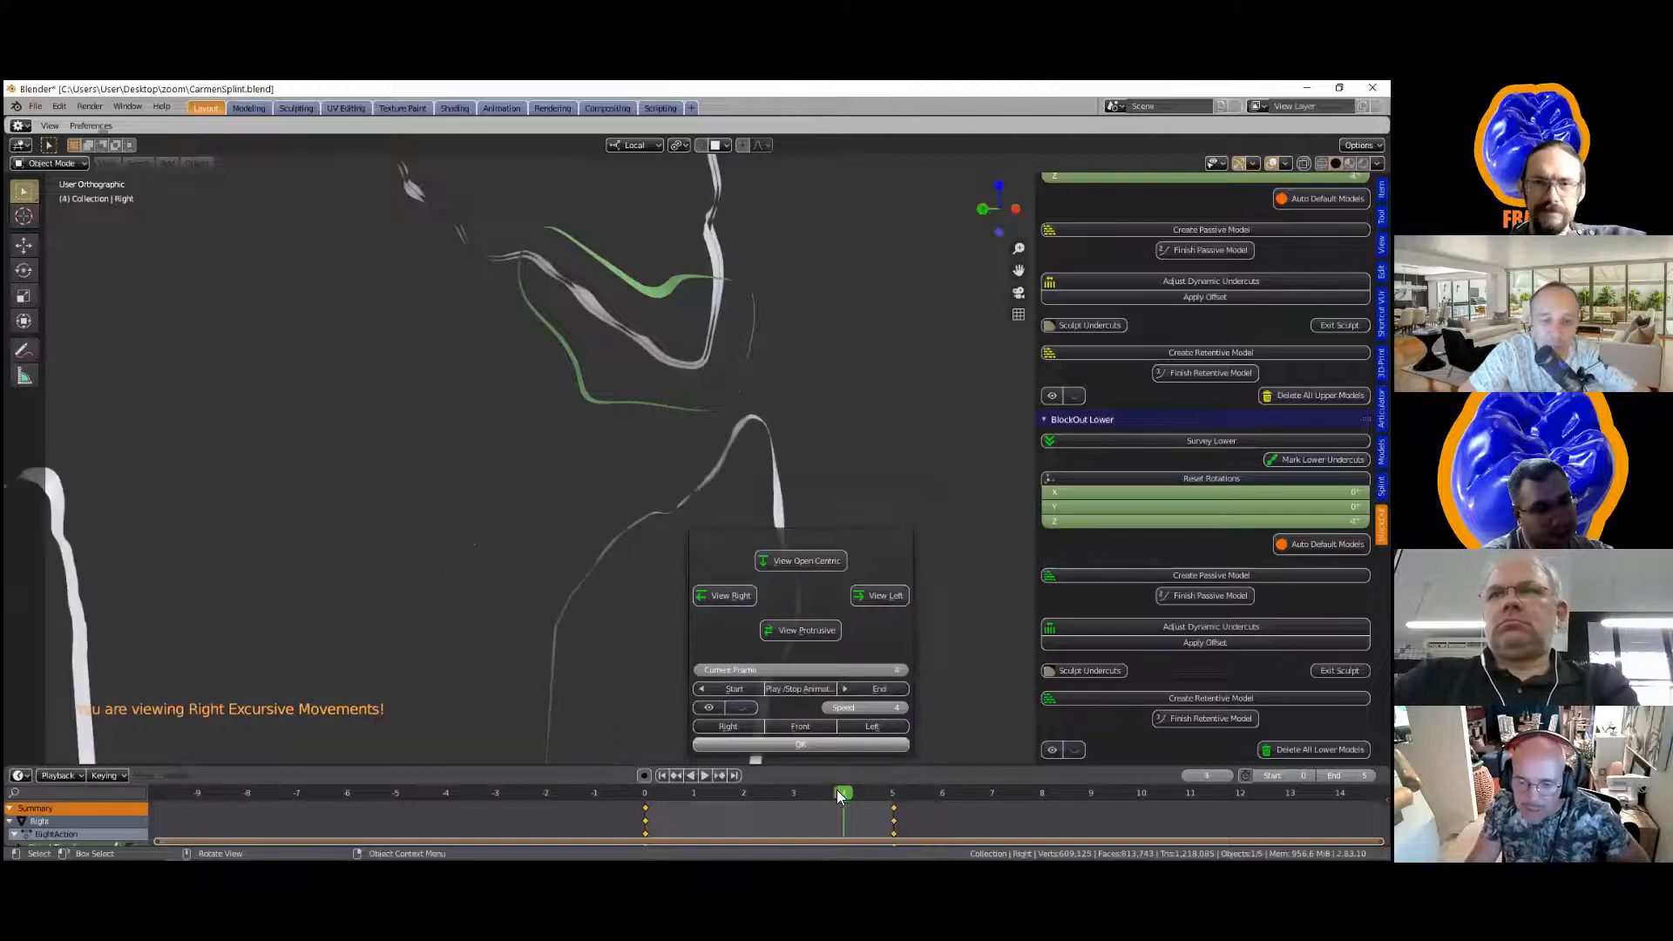
pyautogui.press('space')
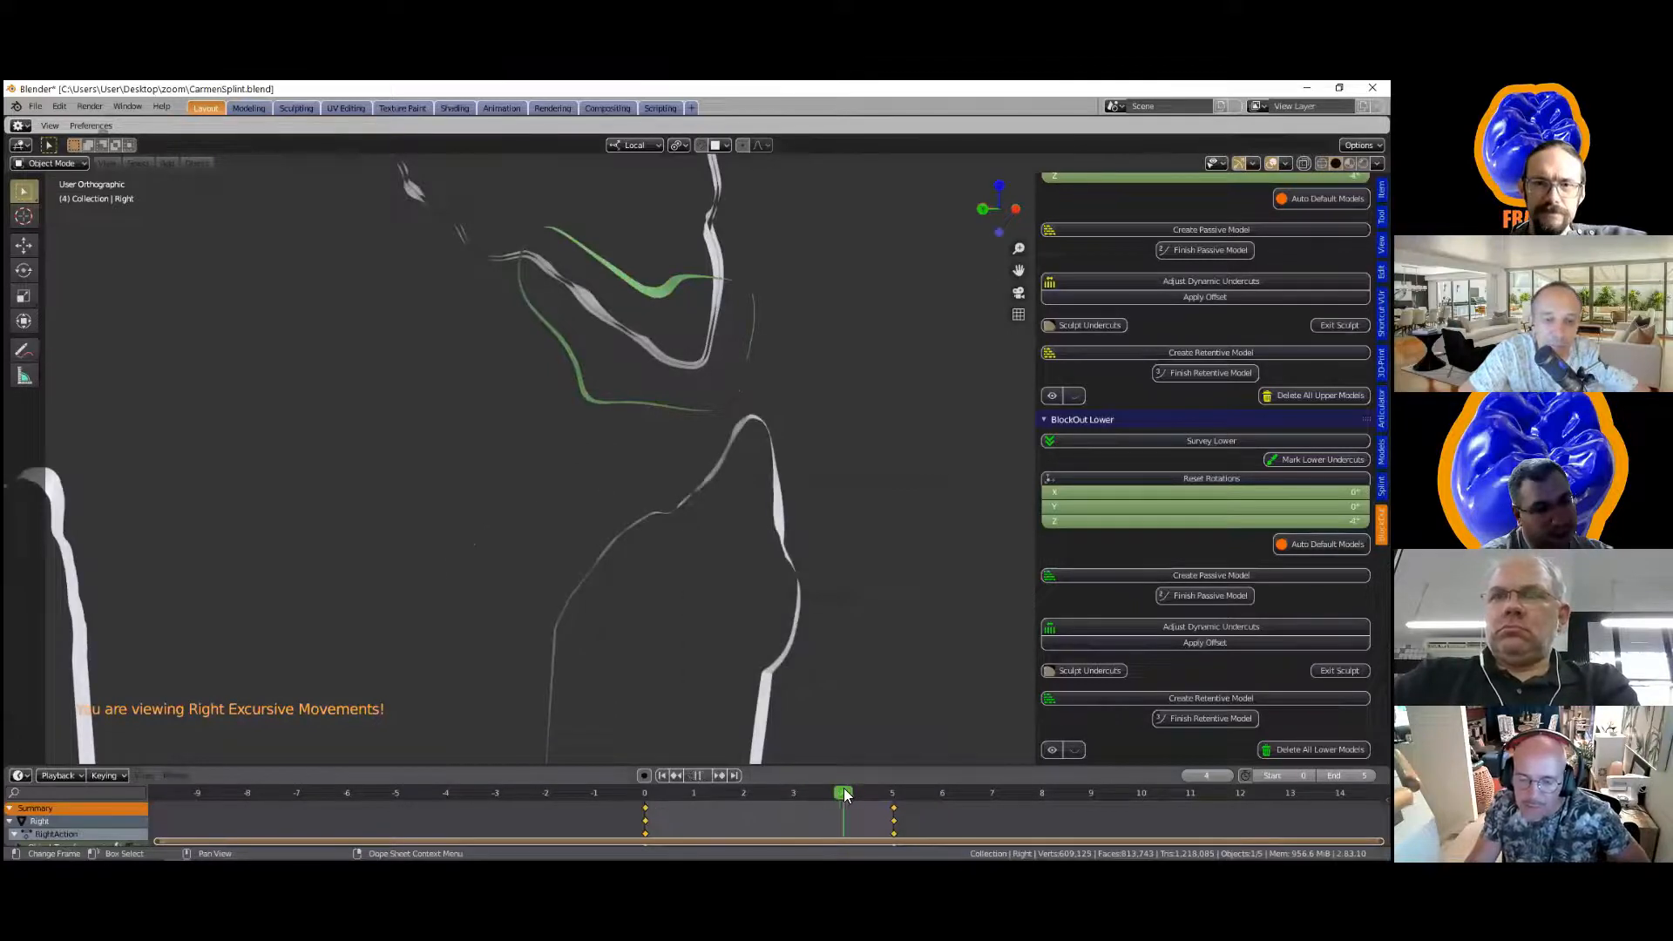
pyautogui.click(911, 682)
pyautogui.moveTo(811, 788); pyautogui.dragTo(604, 809)
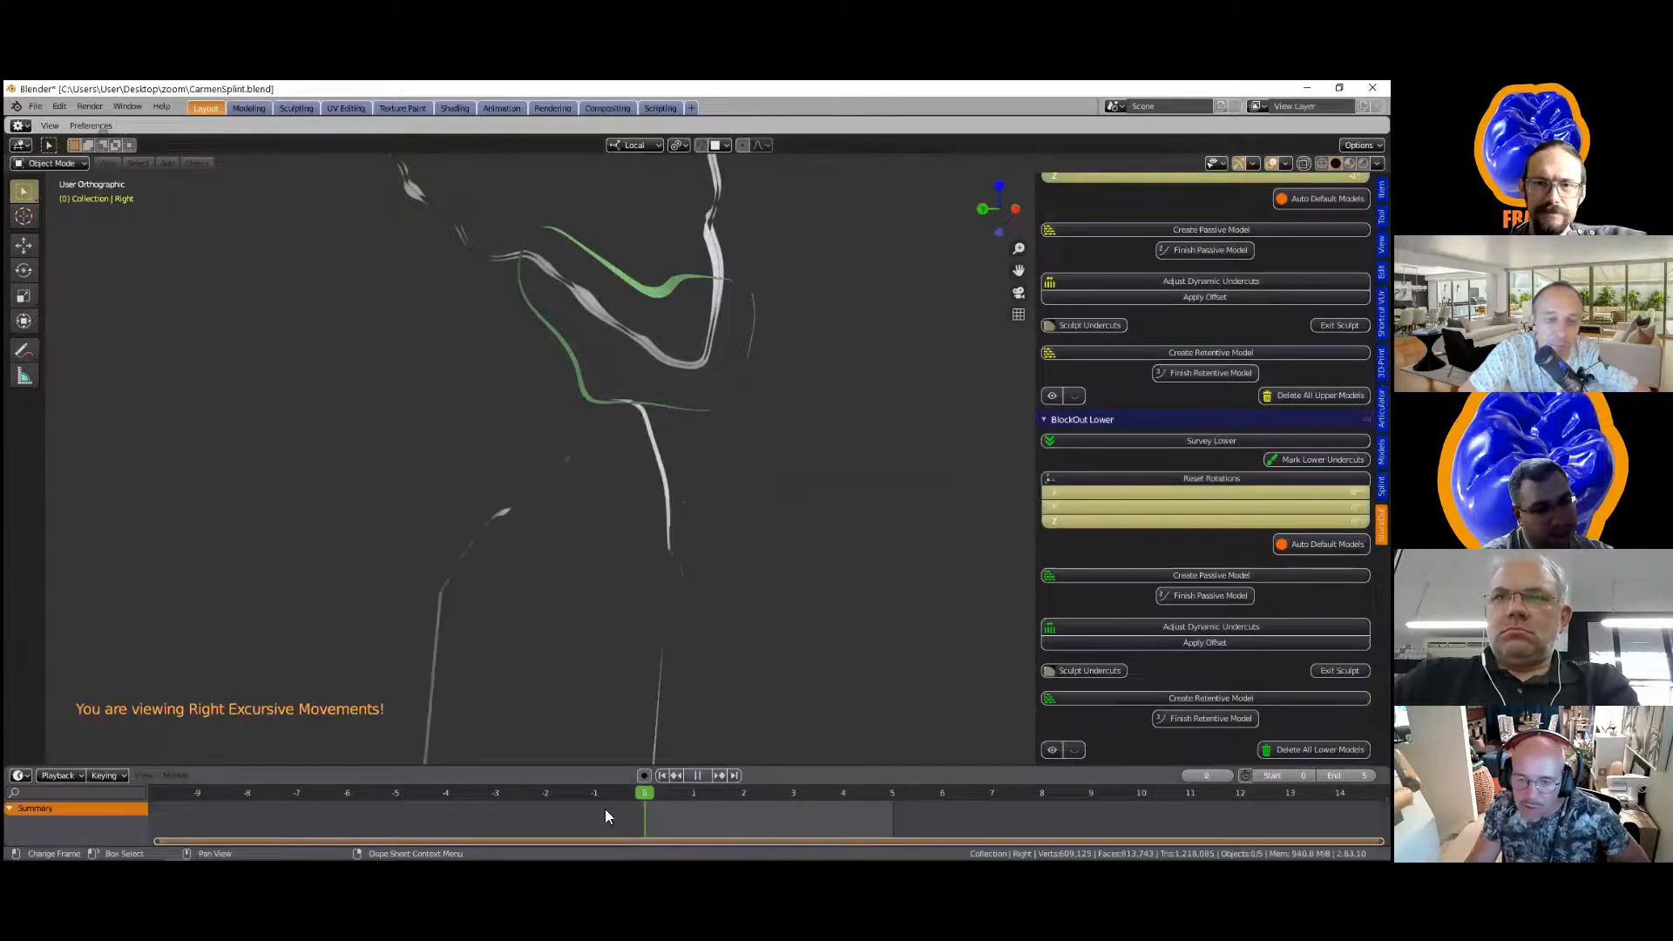
# Step: Examine the splint's contact with the lower tooth in the cross-section, stop playback and remove the clipping
pyautogui.moveTo(662, 501); pyautogui.dragTo(669, 476, button='middle')
pyautogui.scroll(3, 673, 471)
pyautogui.press('space')
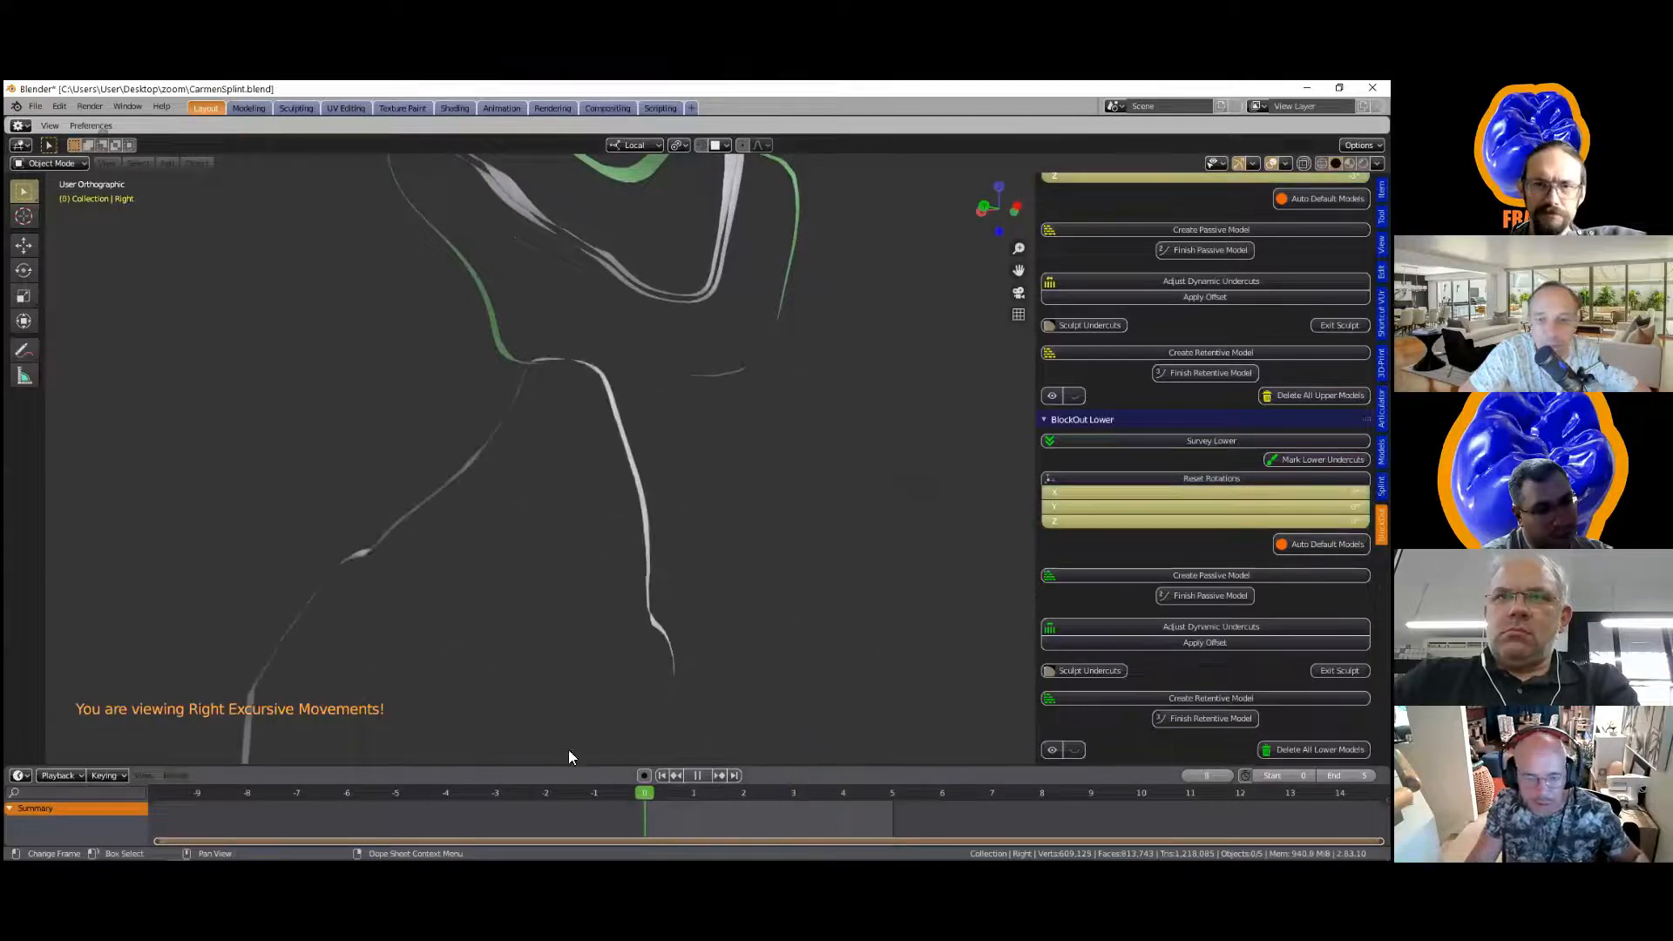
pyautogui.press('space')
pyautogui.scroll(-5, 747, 469)
pyautogui.hotkey('alt', 'b')
pyautogui.scroll(-6, 749, 479)
pyautogui.moveTo(732, 485); pyautogui.dragTo(556, 436, button='middle')
pyautogui.scroll(2, 580, 369)
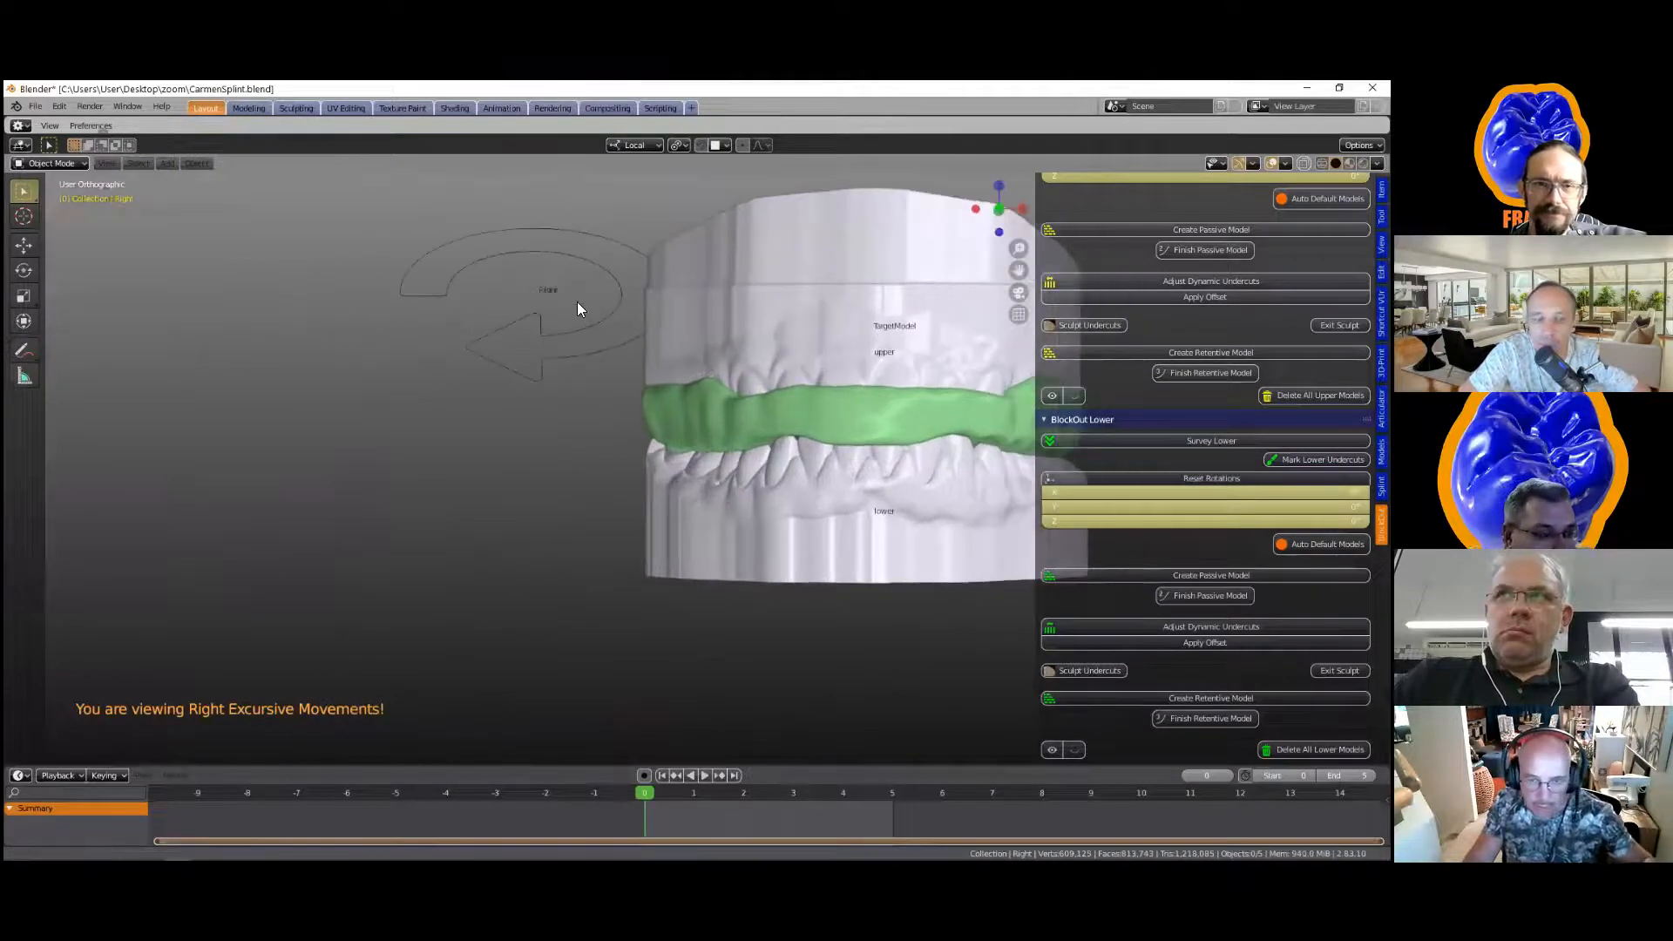
# Step: Clip the view to a thin cross-section through the front teeth and the splint's anterior part
pyautogui.hotkey('alt', 'b')
pyautogui.moveTo(570, 280); pyautogui.dragTo(576, 770)
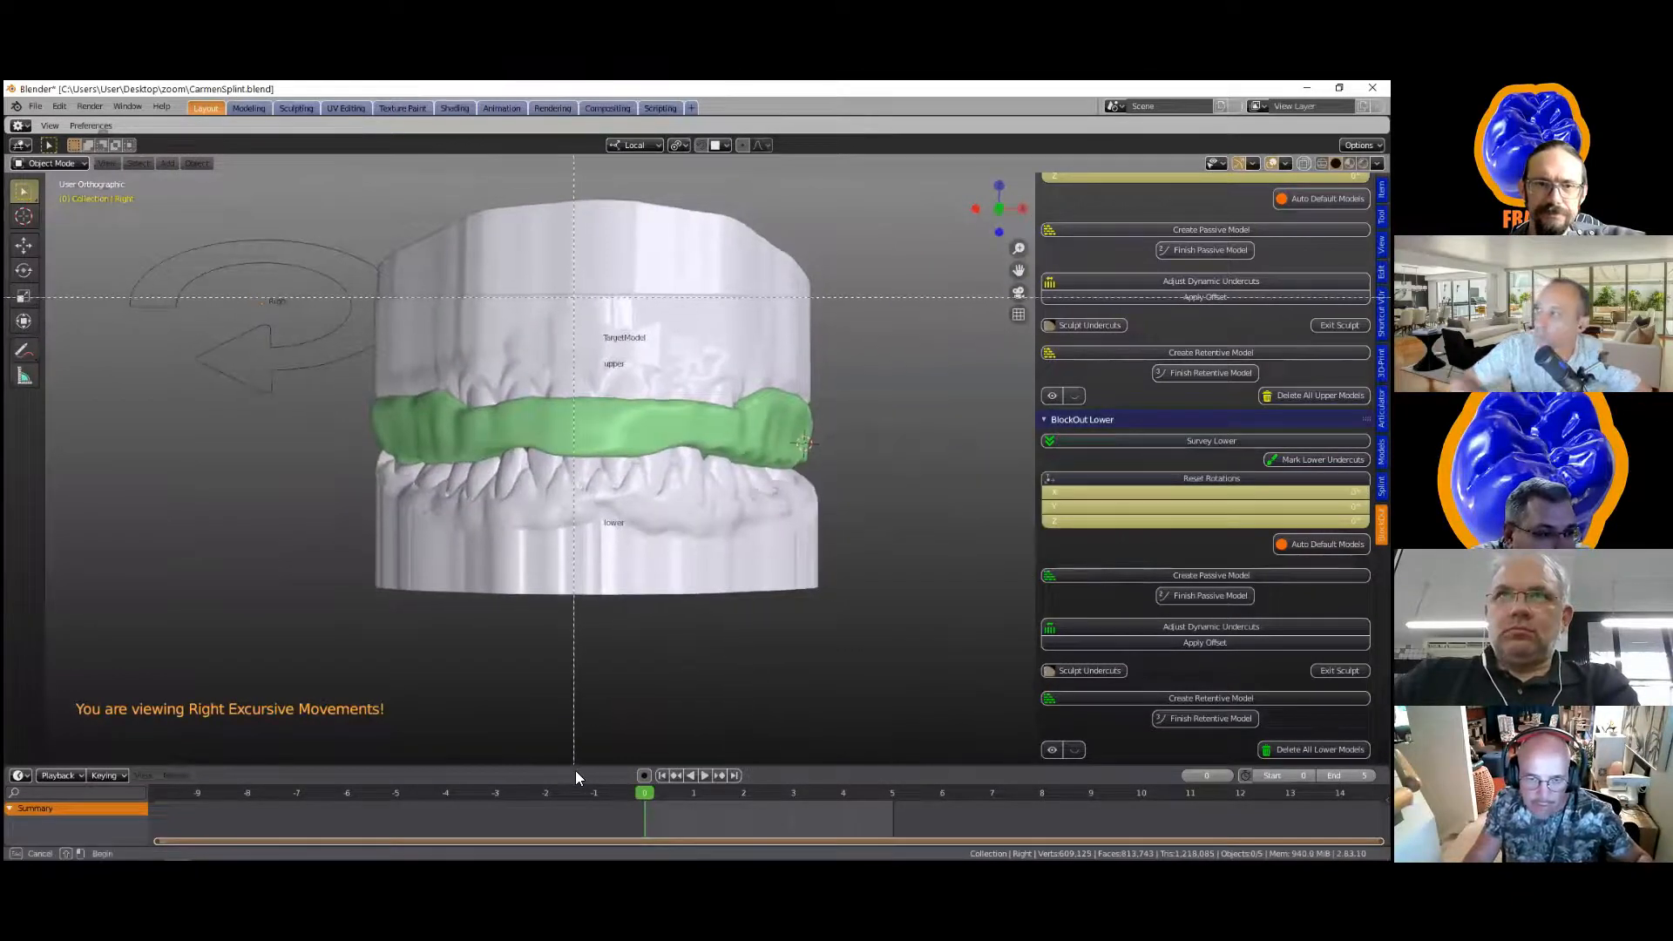
pyautogui.moveTo(955, 522); pyautogui.dragTo(822, 521, button='middle')
pyautogui.scroll(6, 823, 520)
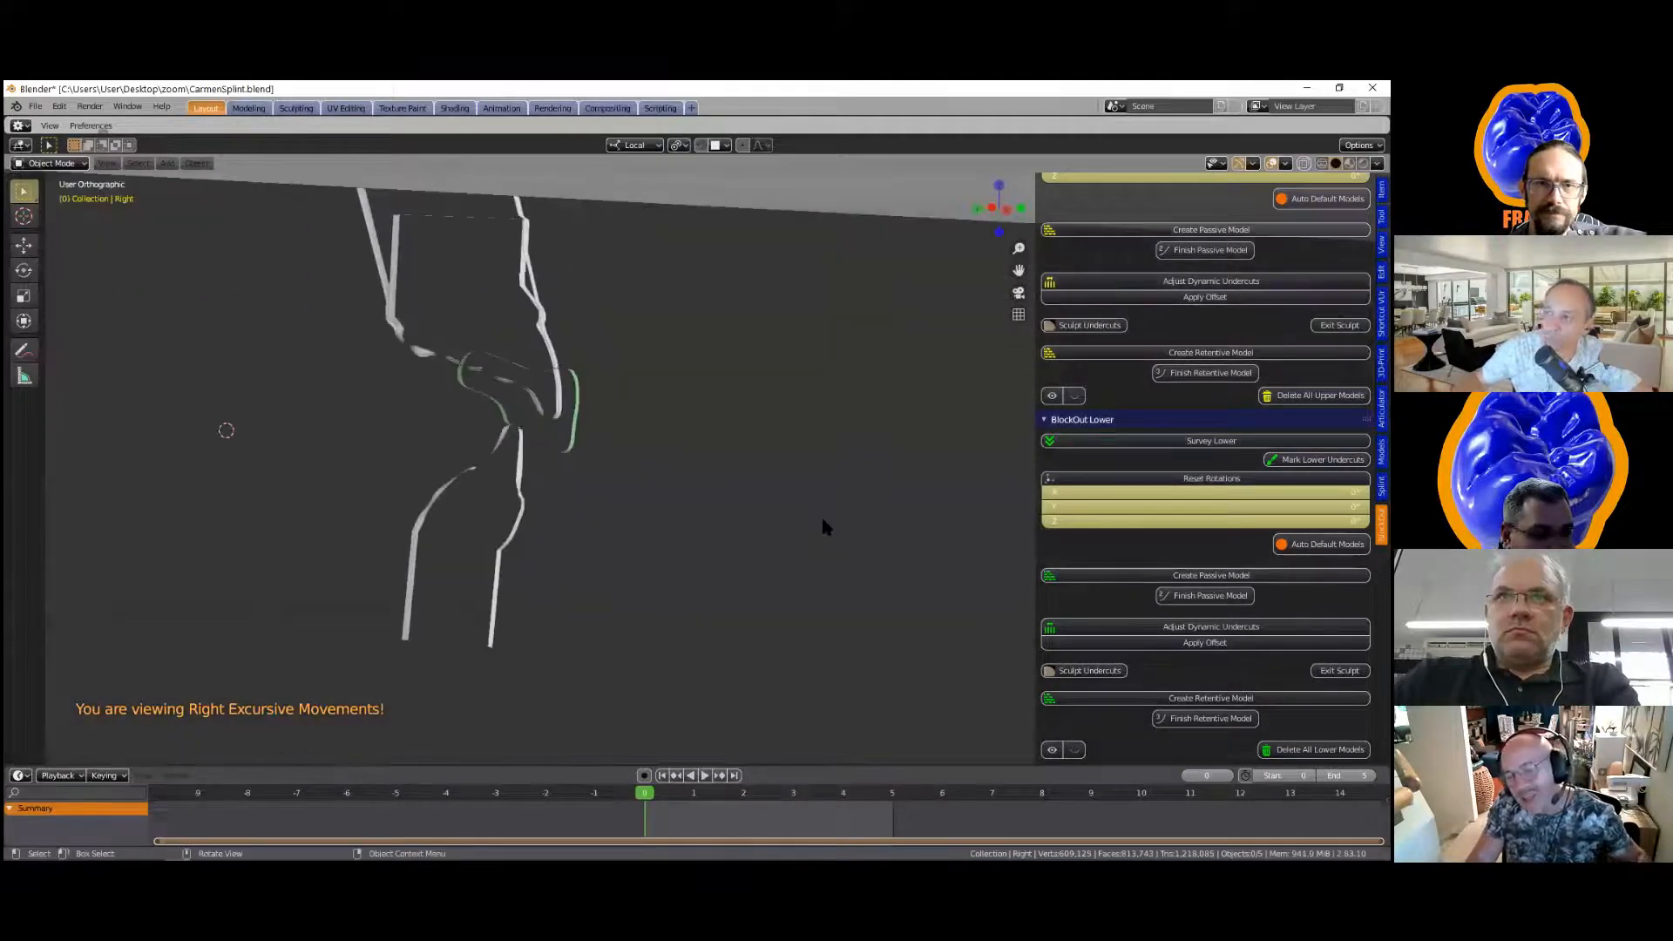
pyautogui.moveTo(901, 462); pyautogui.dragTo(904, 463, button='middle')
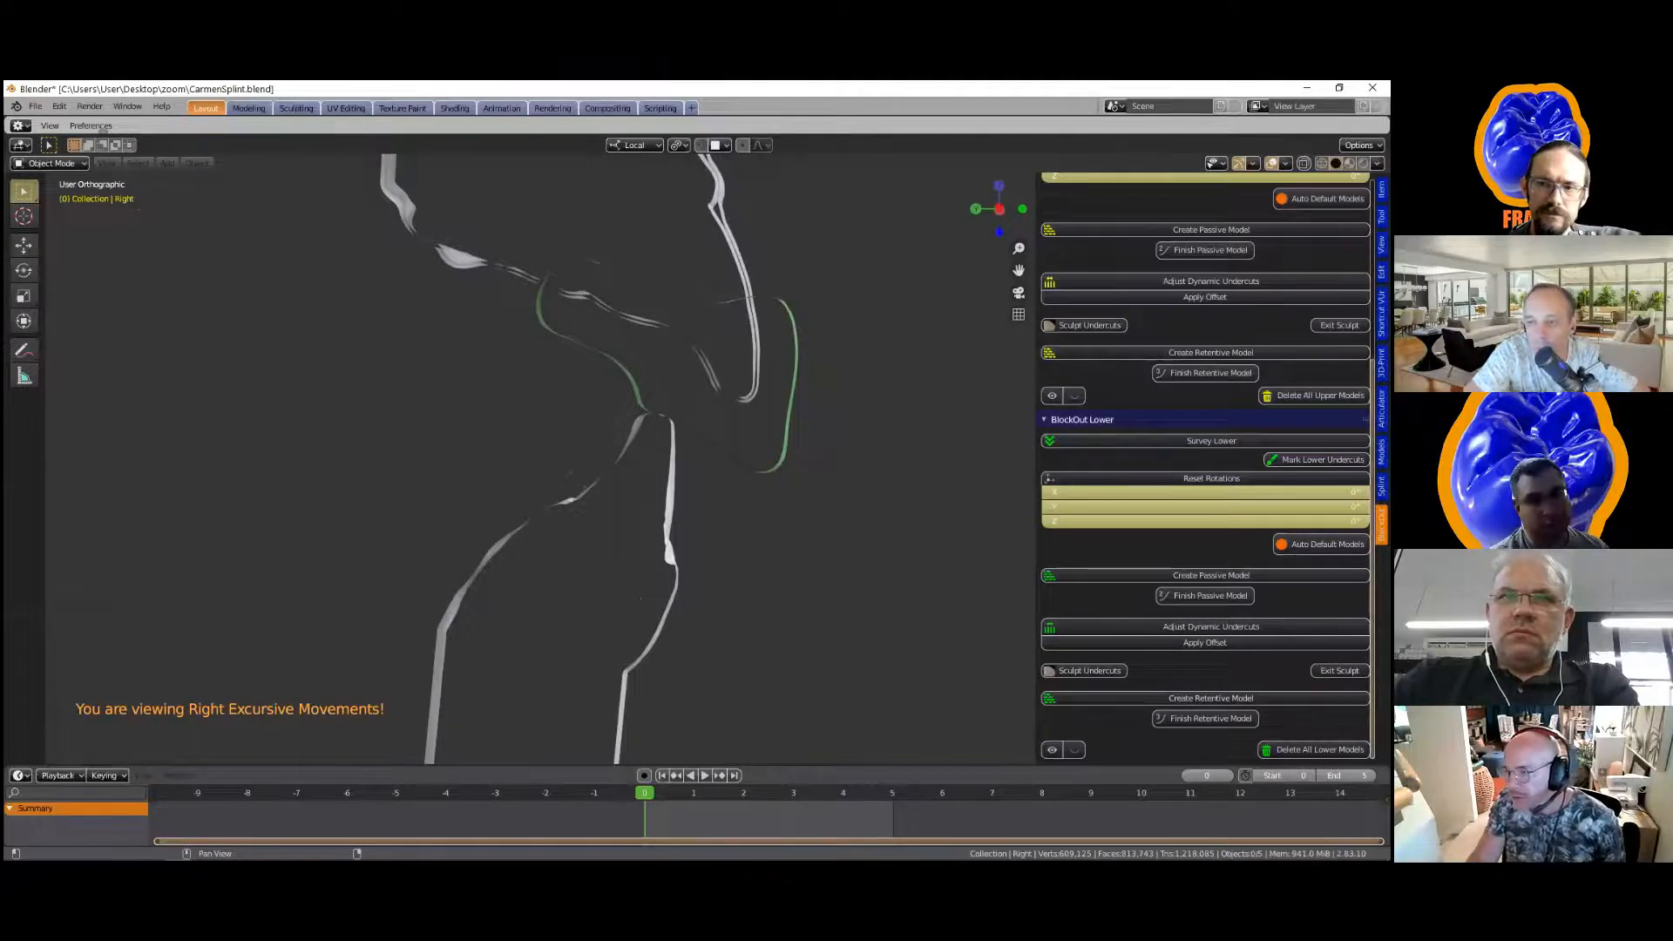
# Step: Show the protrusive movement from Articulator Navigation in the anterior cross-section and stop playback at frame 2
pyautogui.click(1381, 408)
pyautogui.scroll(-7, 1205, 468)
pyautogui.scroll(-10, 1205, 468)
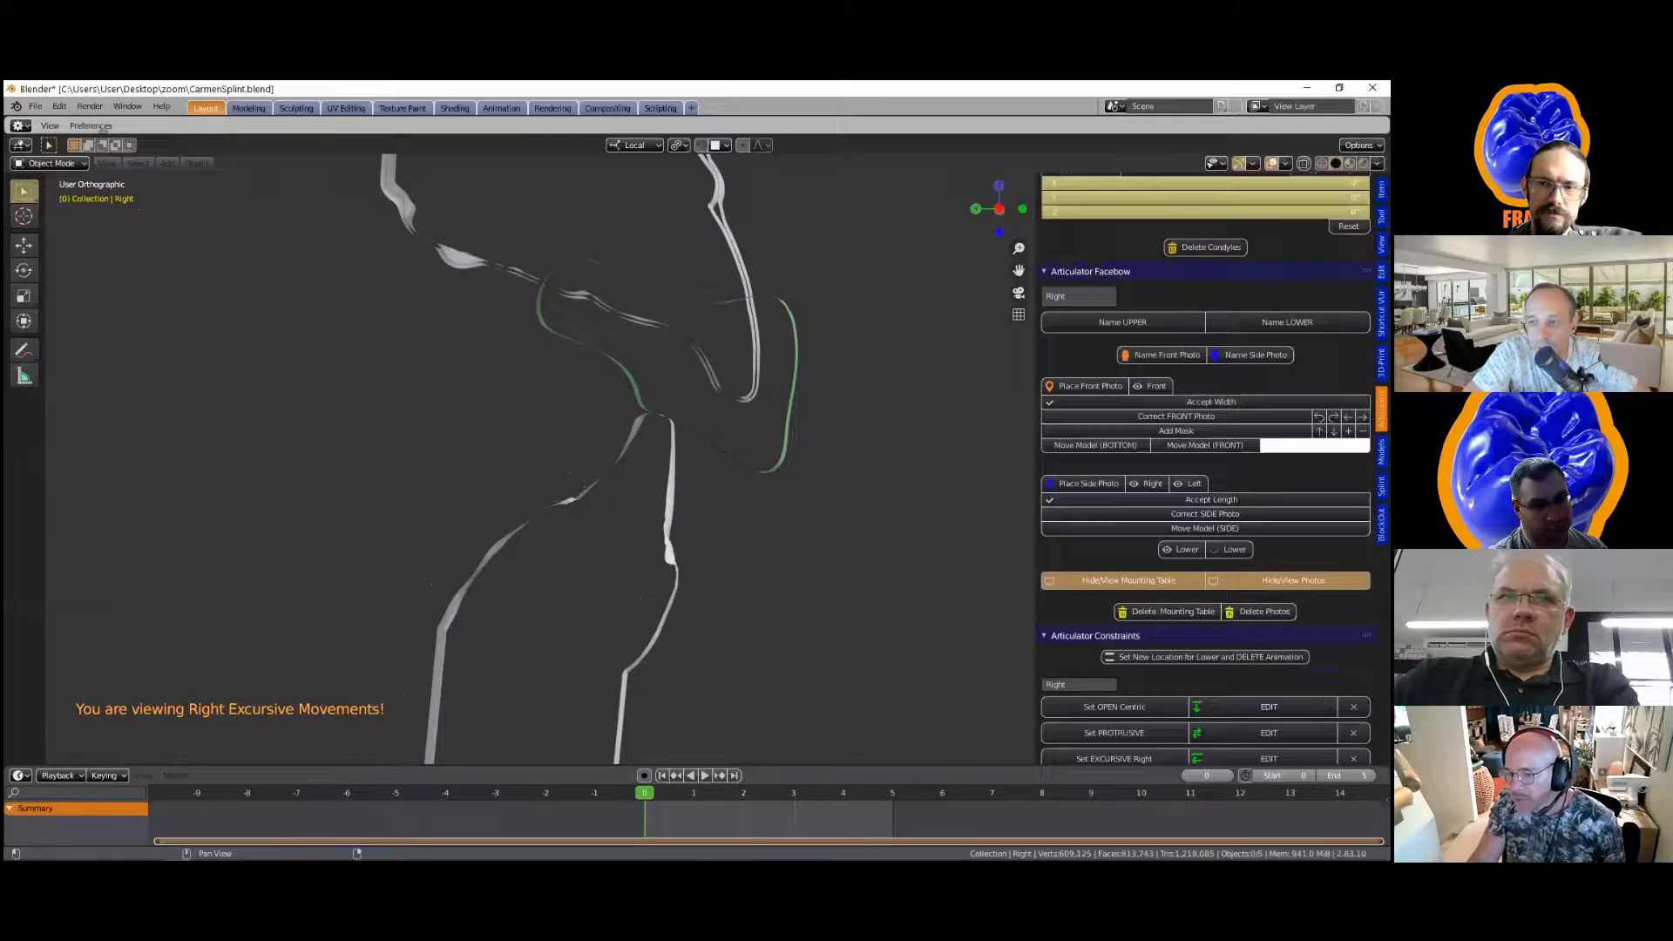
pyautogui.scroll(-12, 1206, 468)
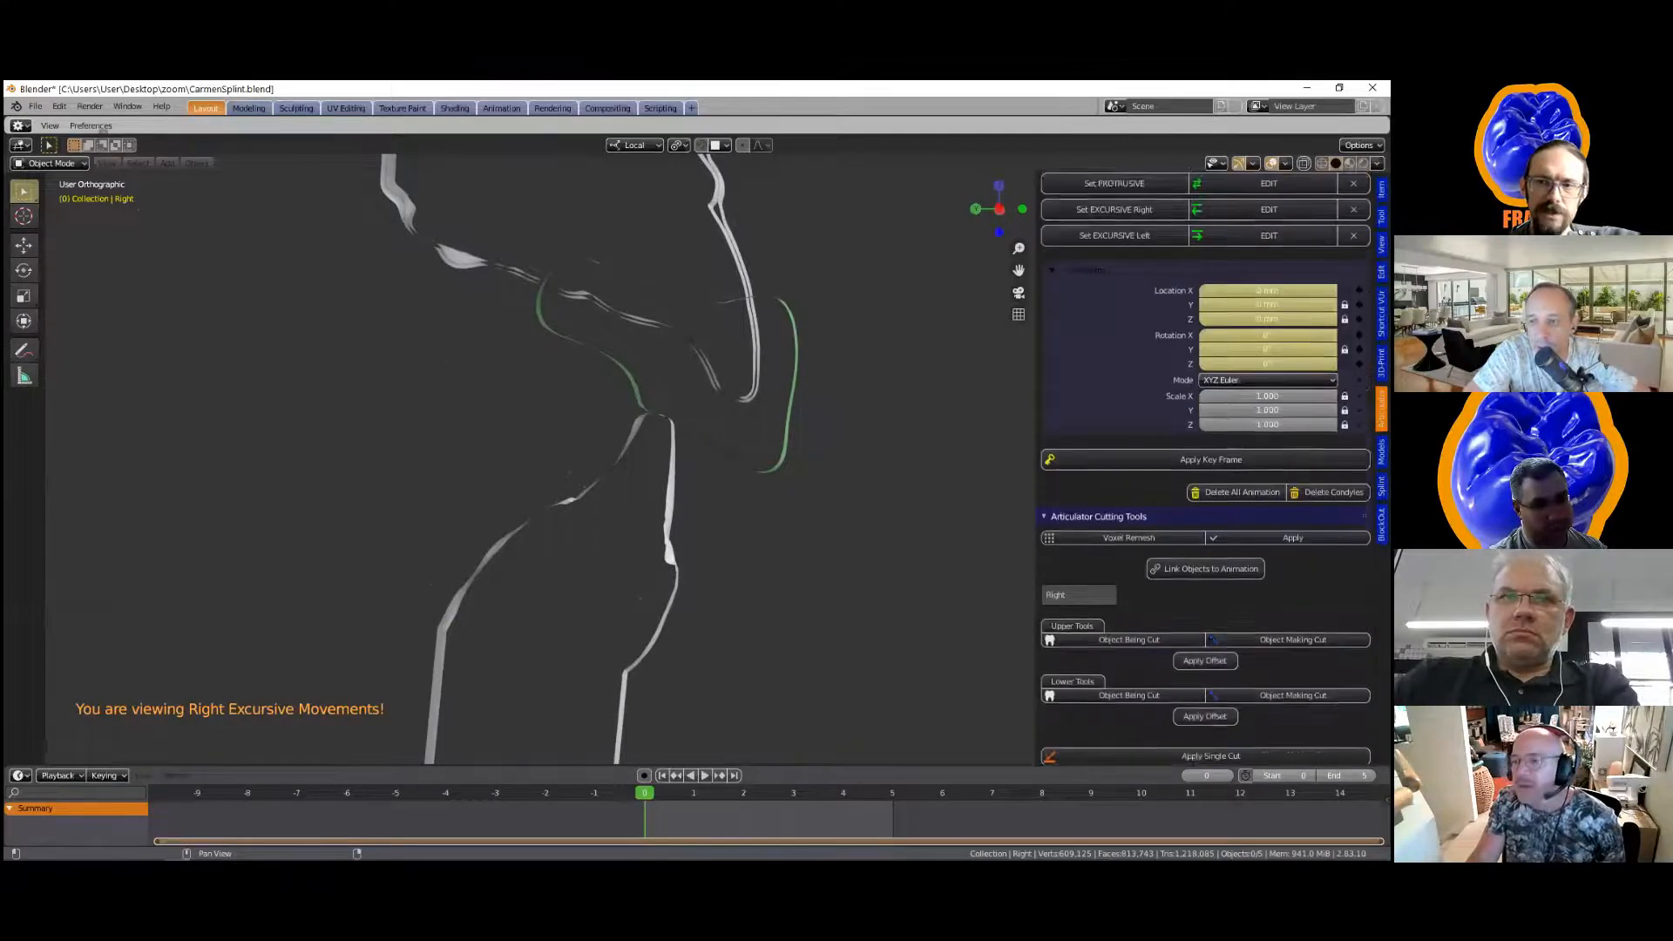
pyautogui.click(1204, 677)
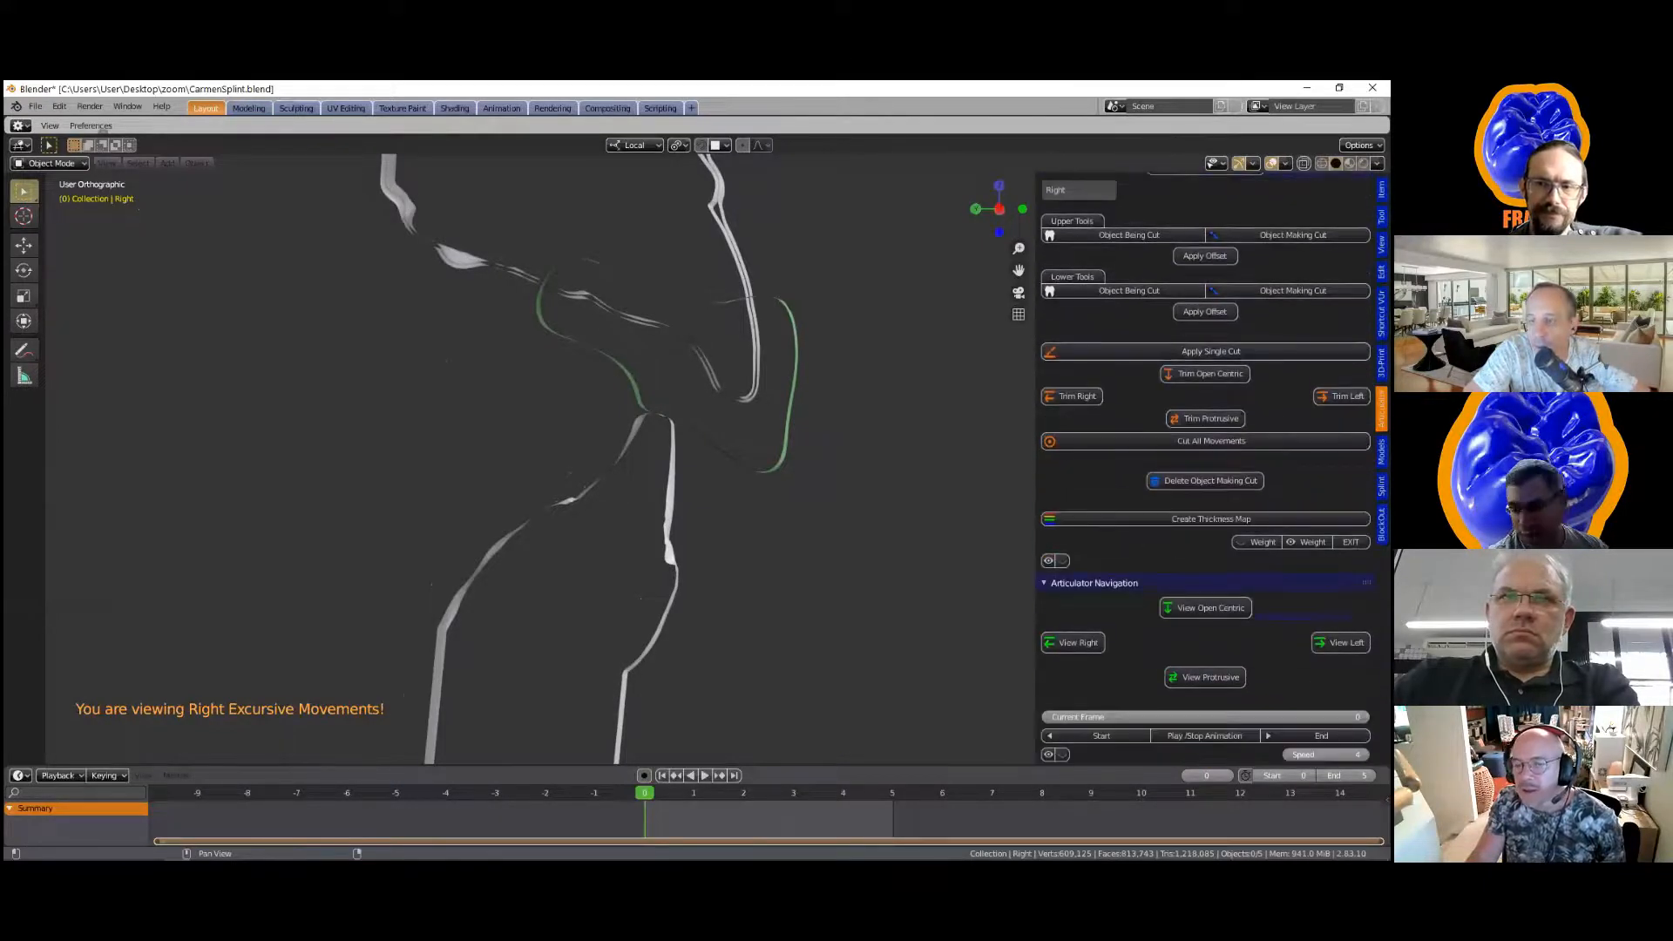
pyautogui.click(842, 792)
pyautogui.press('space')
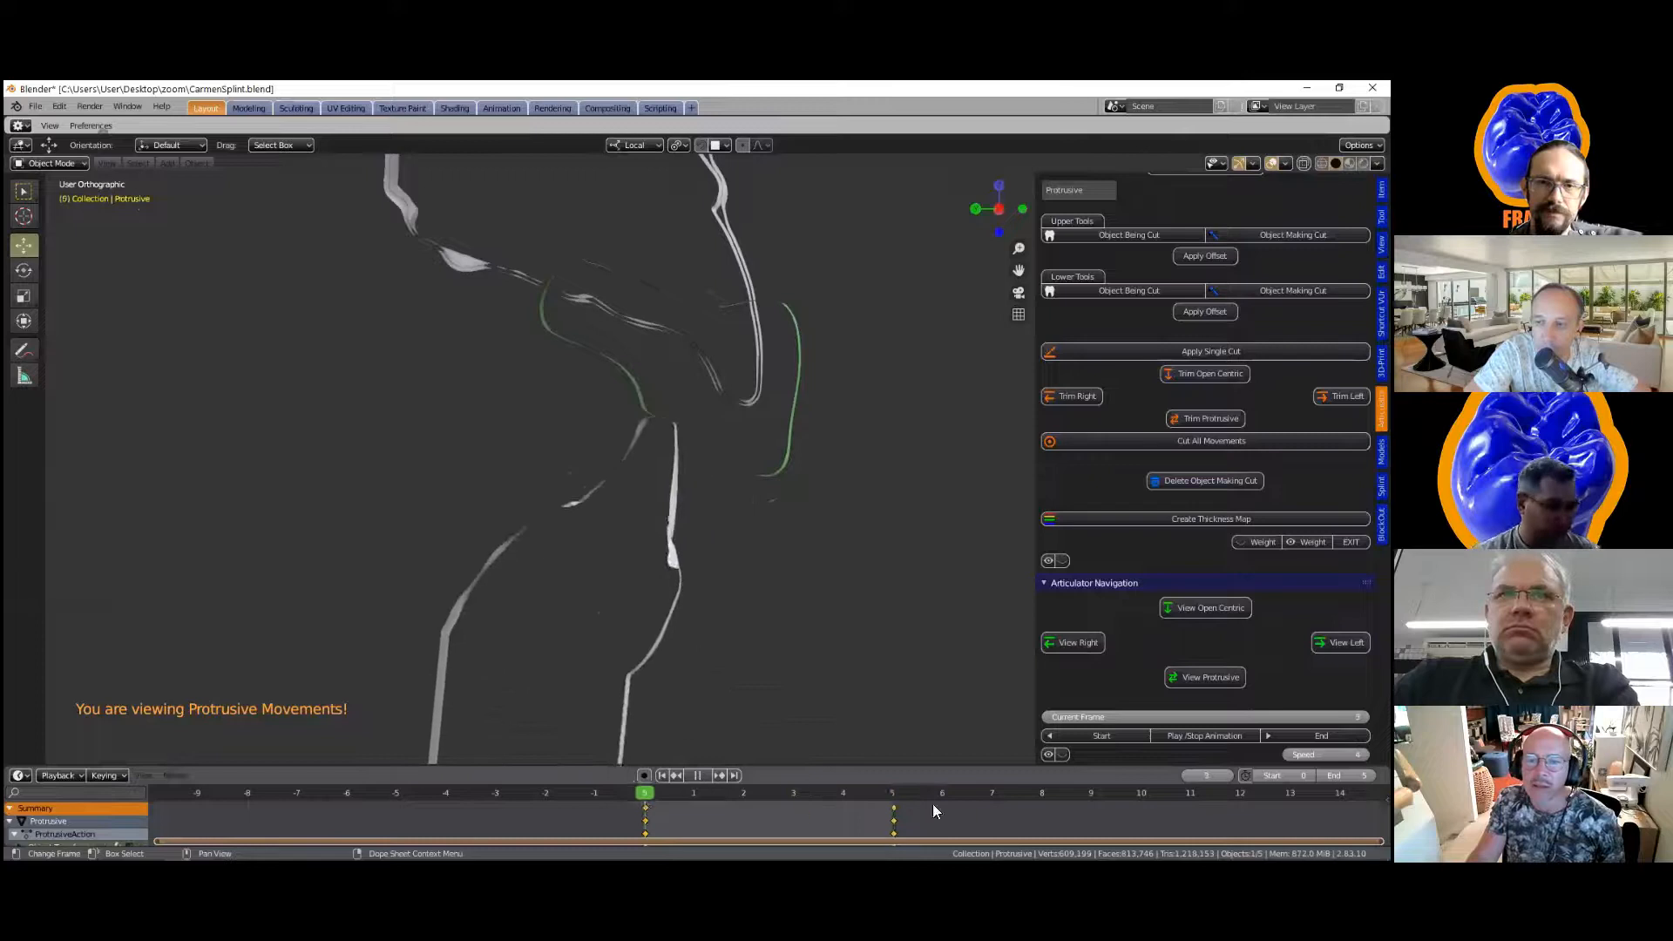
pyautogui.press('space')
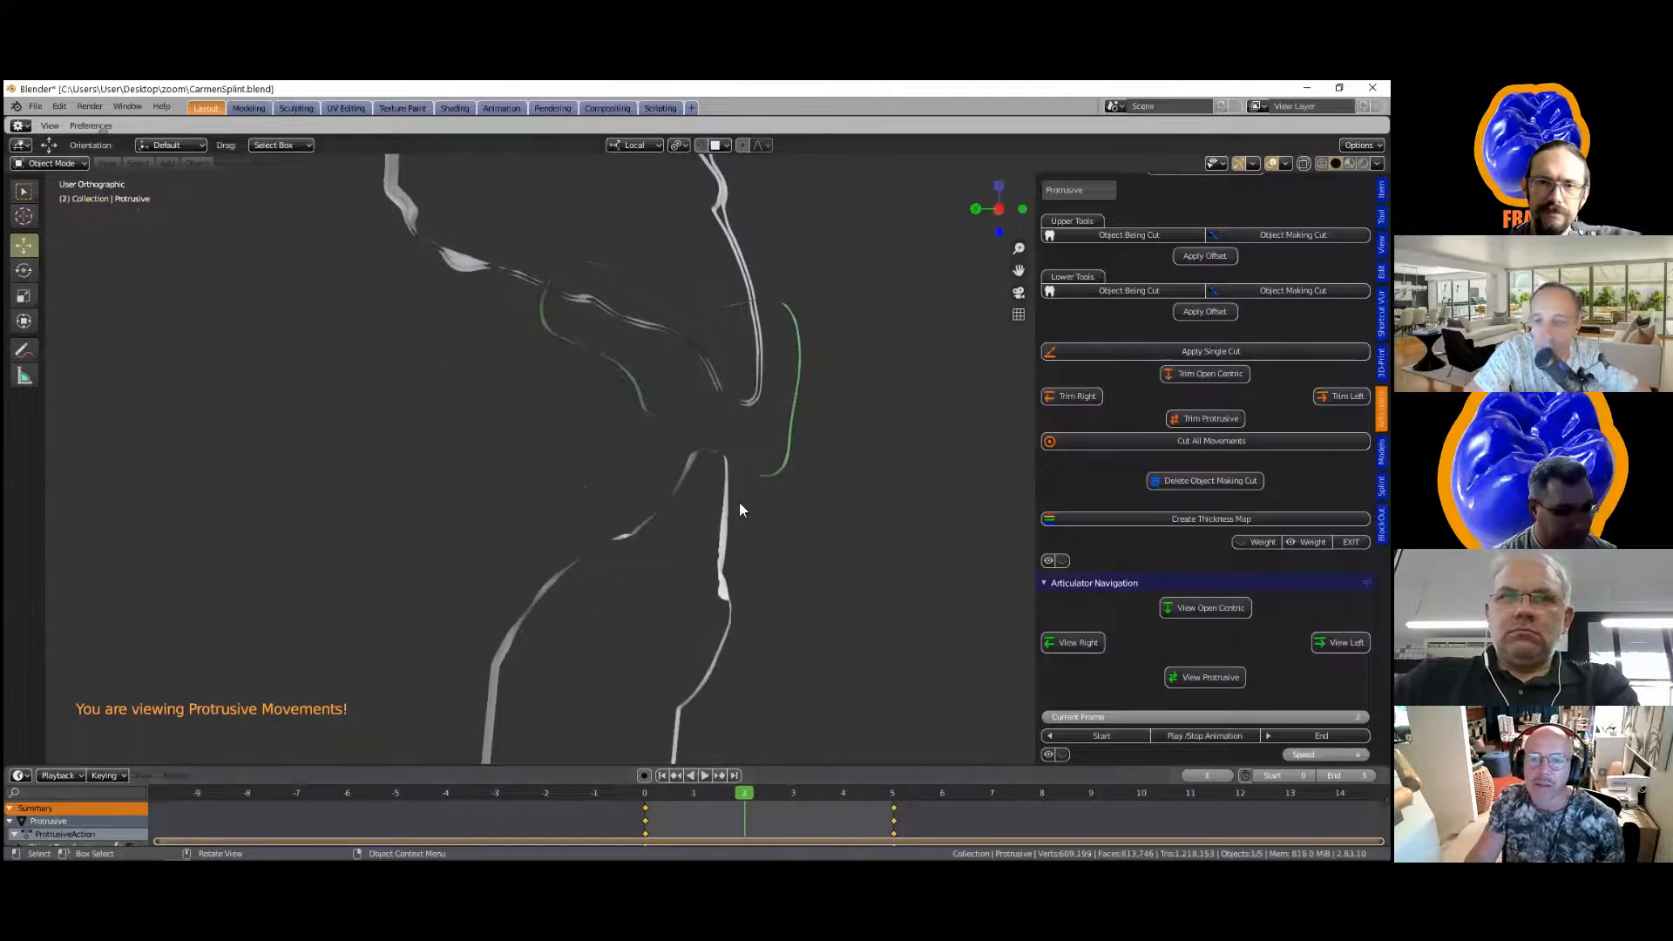
# Step: Select the splint and remove the cross-section clipping to show the complete models
pyautogui.click(695, 303)
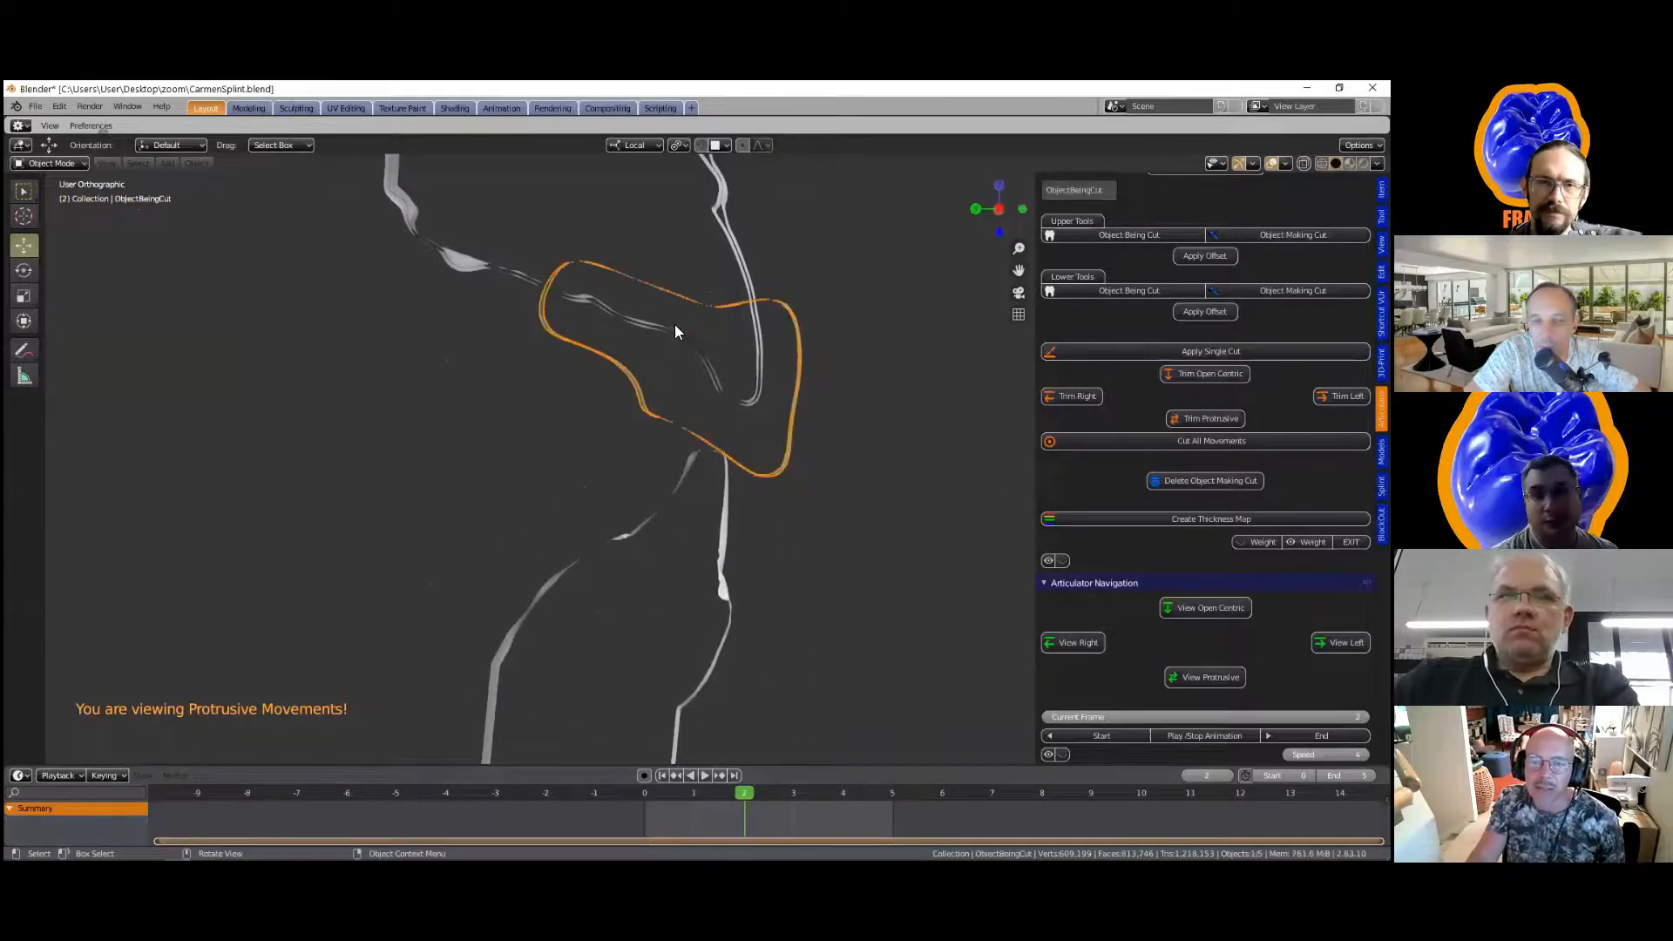
pyautogui.moveTo(952, 478); pyautogui.dragTo(914, 499, button='middle')
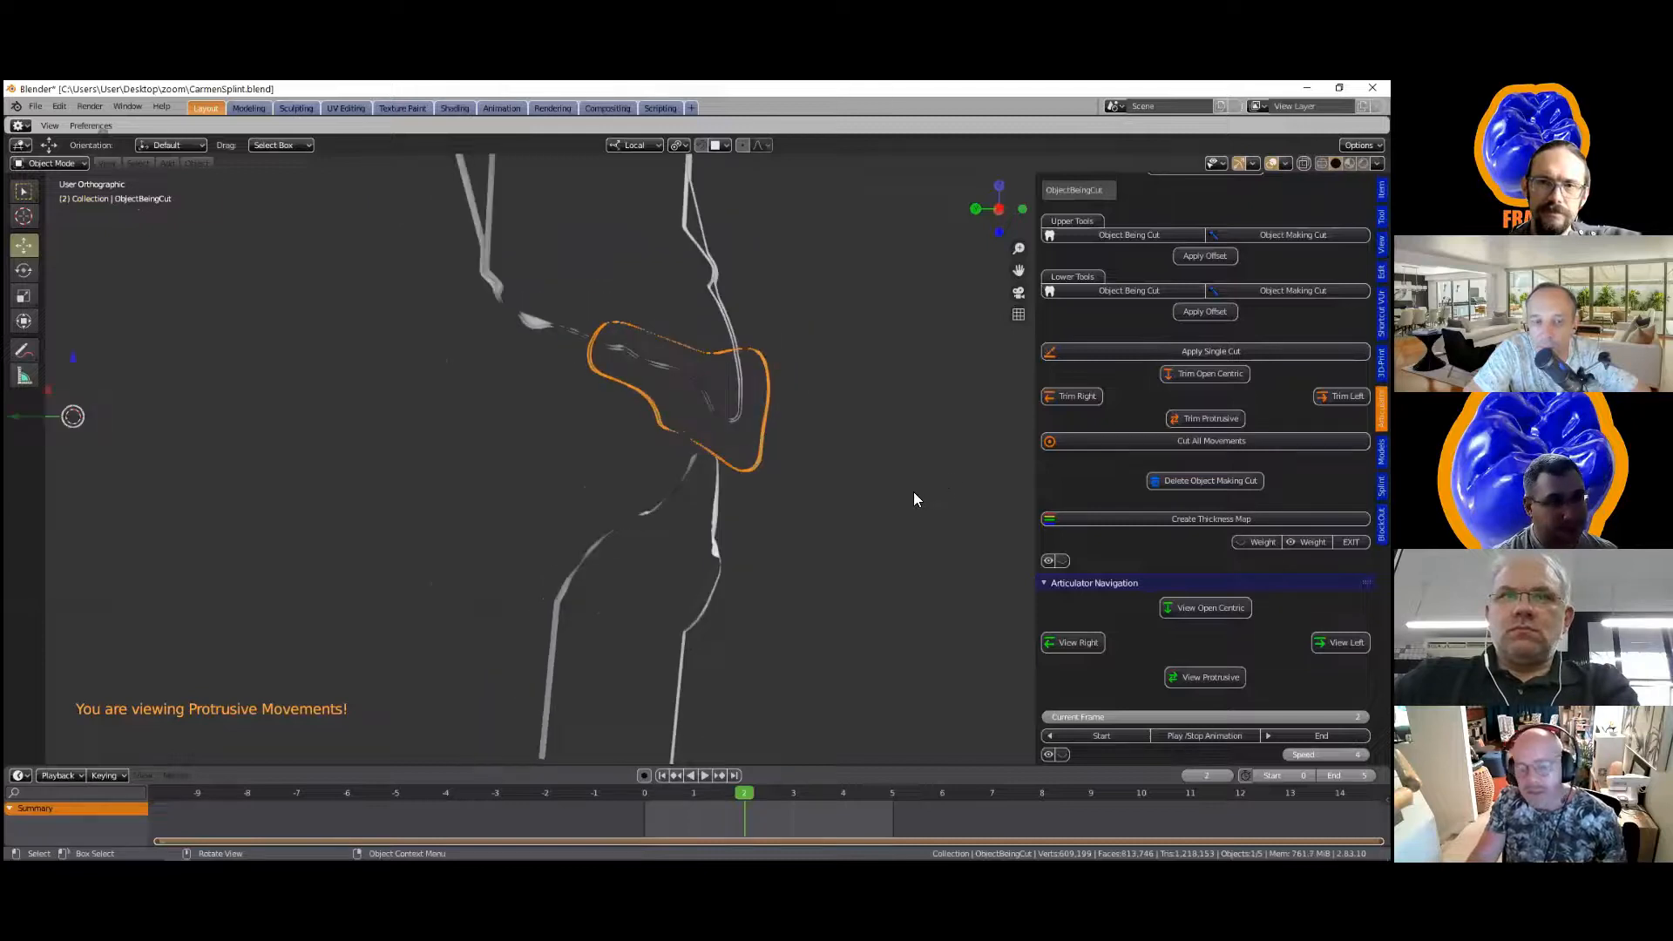
pyautogui.hotkey('alt', 'b')
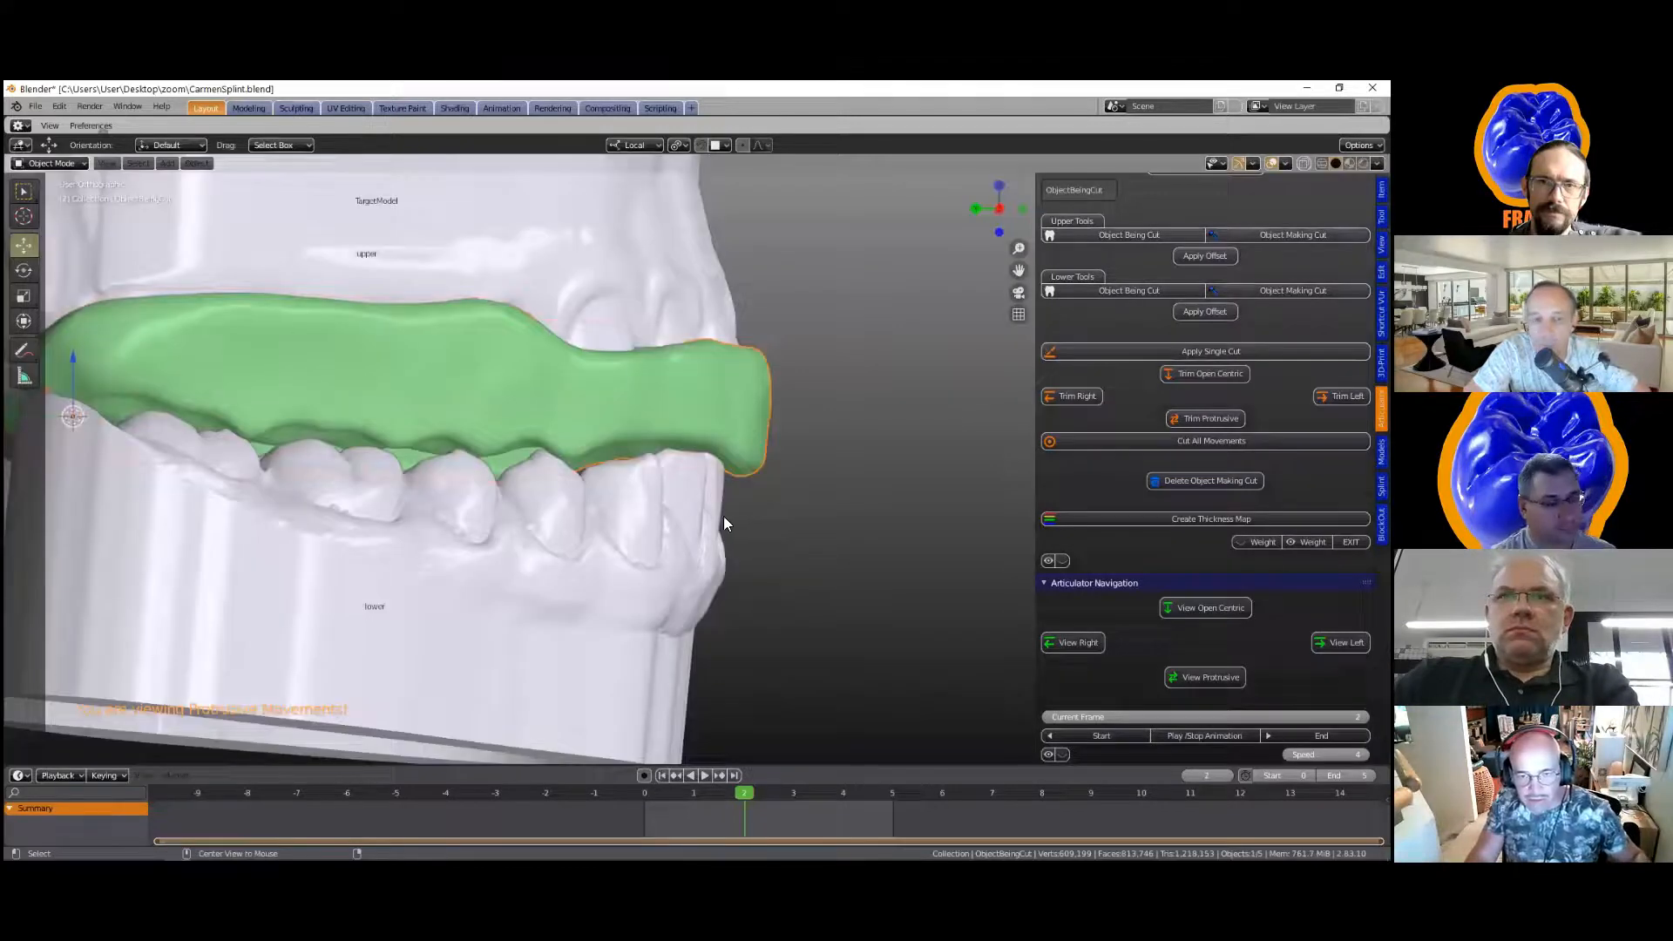
# Step: View the models from the front and review the Splint module's tools down to Splint-Cutting Tools
pyautogui.moveTo(795, 518); pyautogui.dragTo(828, 442, button='middle')
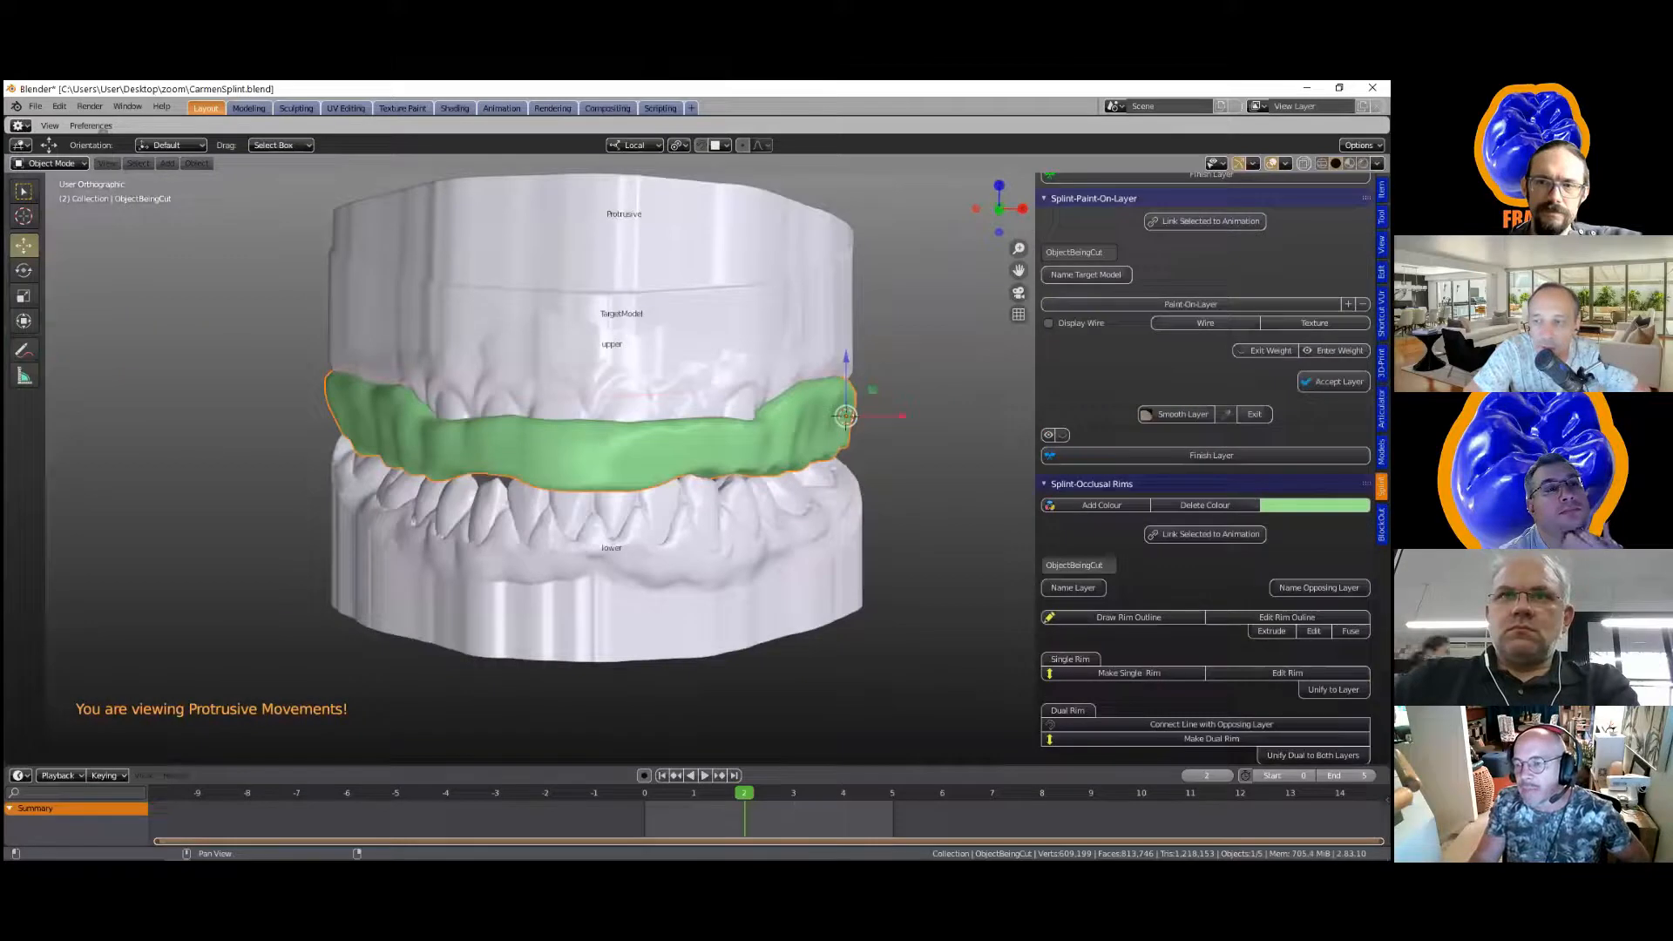
pyautogui.scroll(-5, 1207, 470)
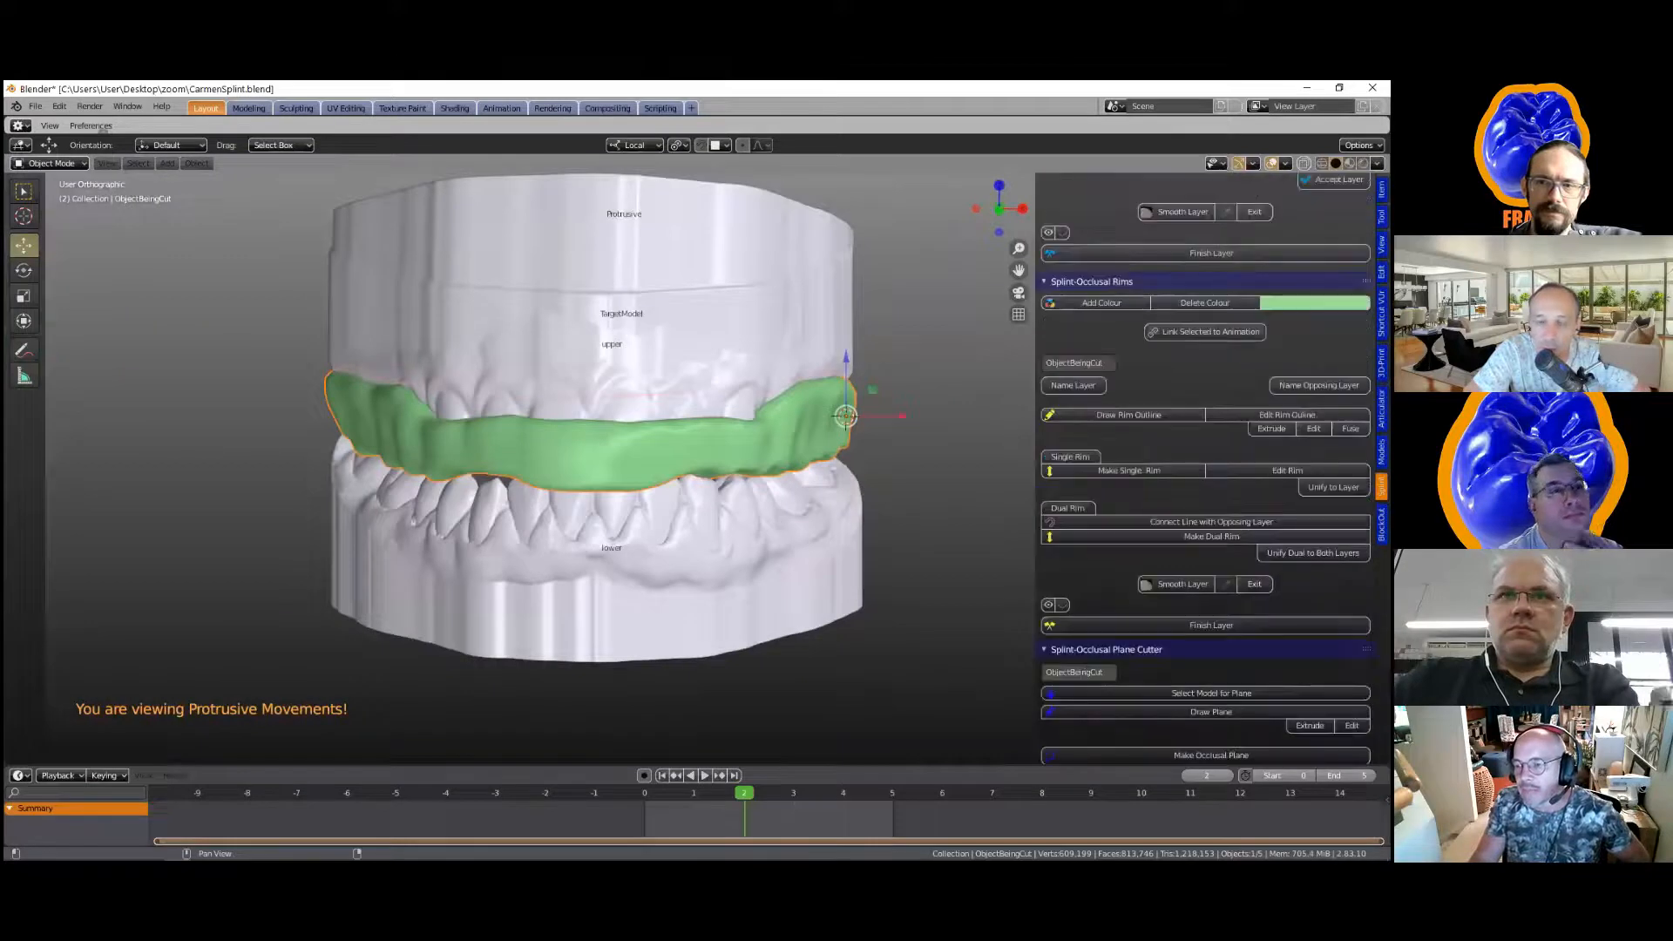
pyautogui.scroll(-5, 1207, 471)
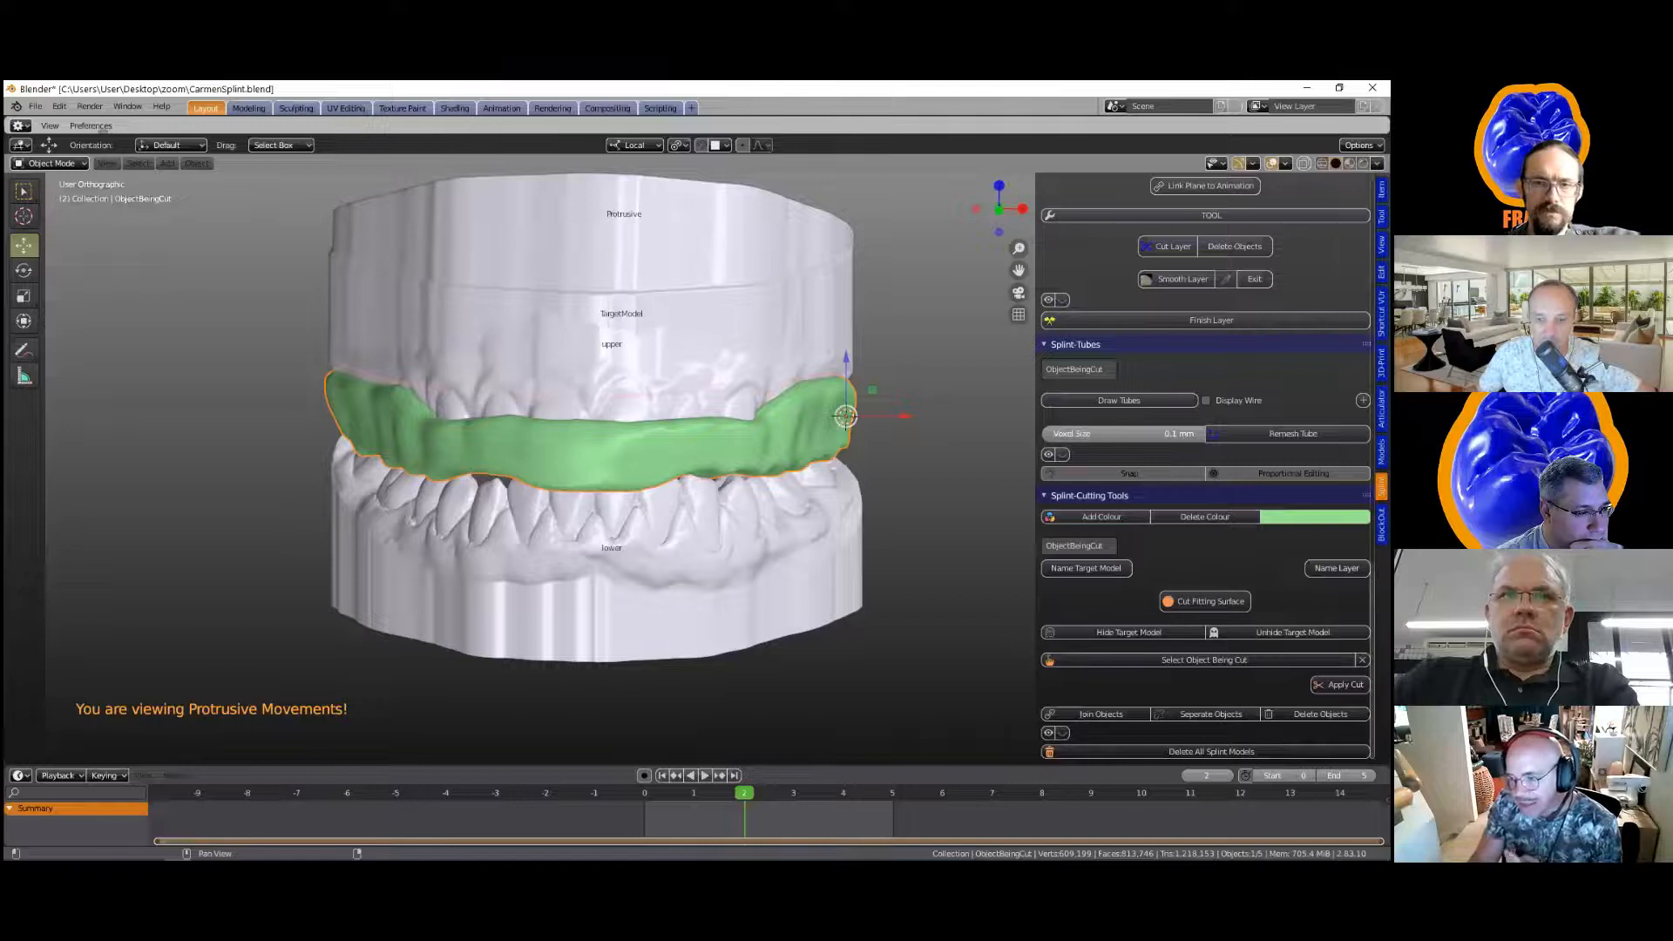
# Step: Name the green splint as the layer and cut its fitting surface using the upper target model
pyautogui.click(1336, 568)
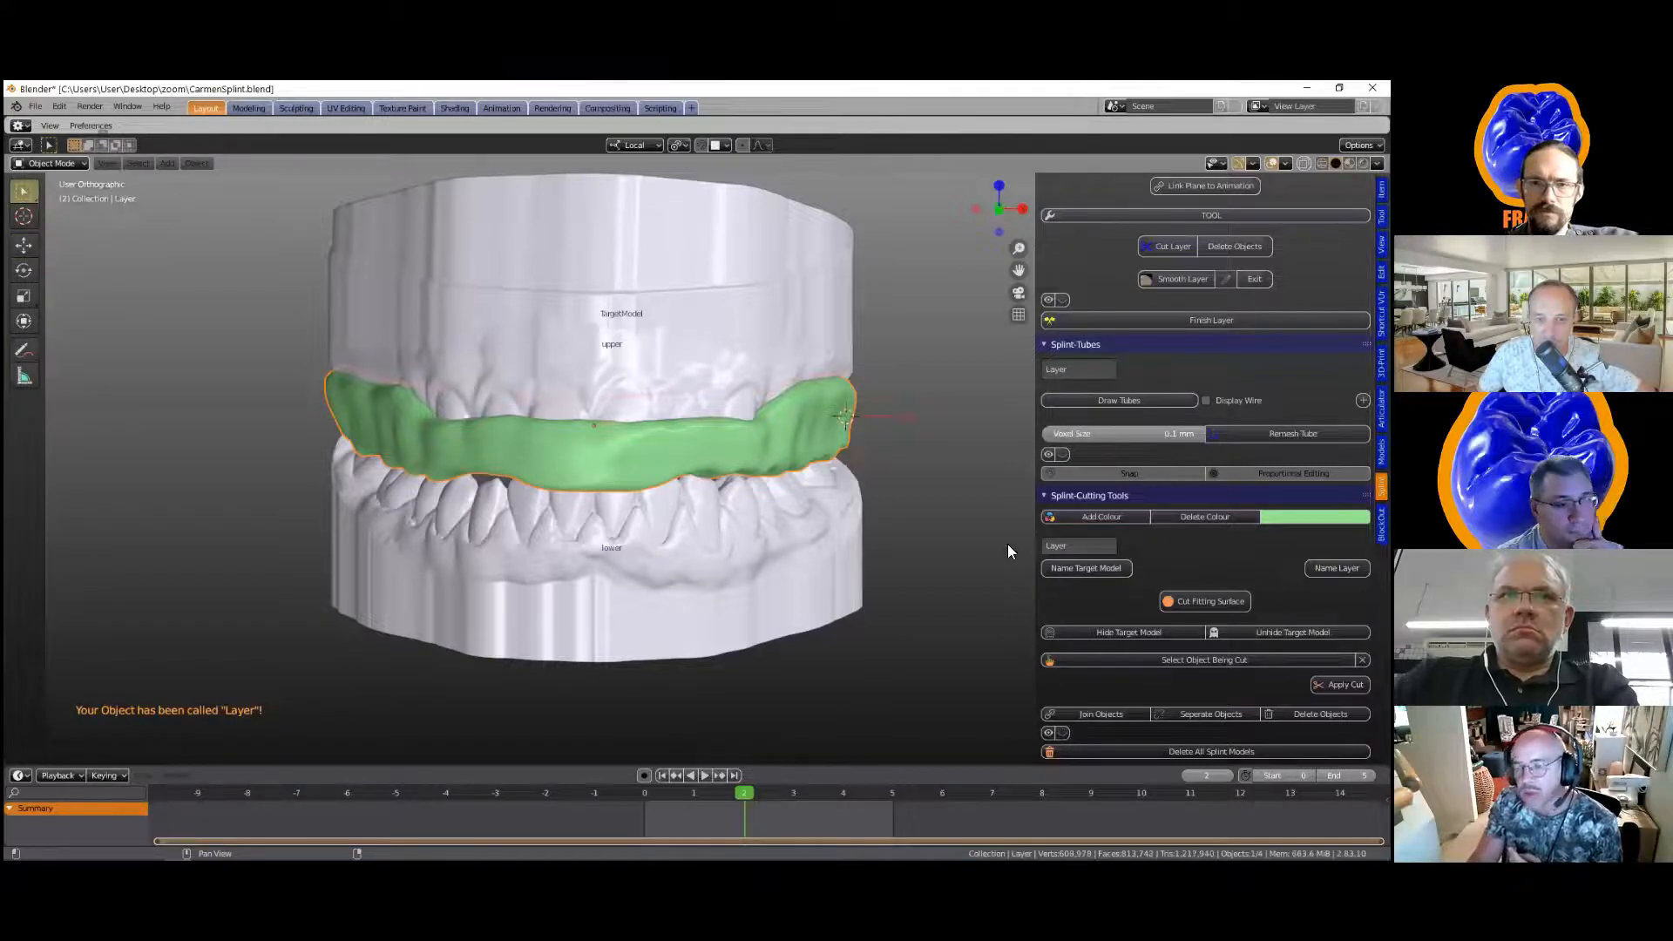
pyautogui.click(638, 223)
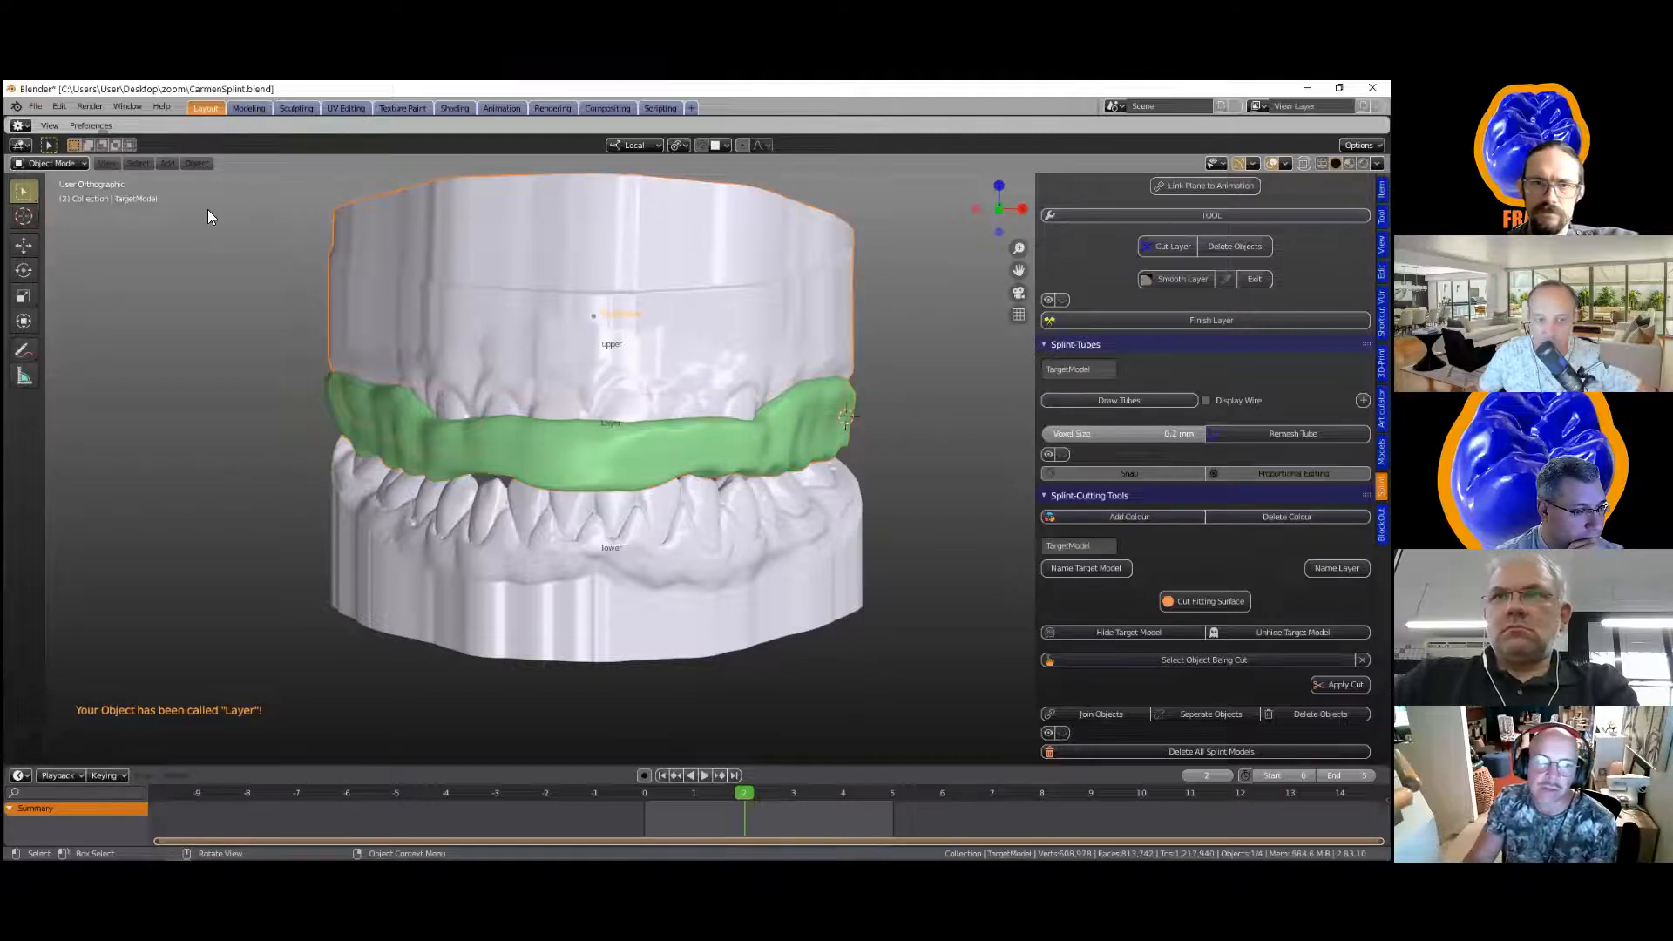
pyautogui.click(1240, 601)
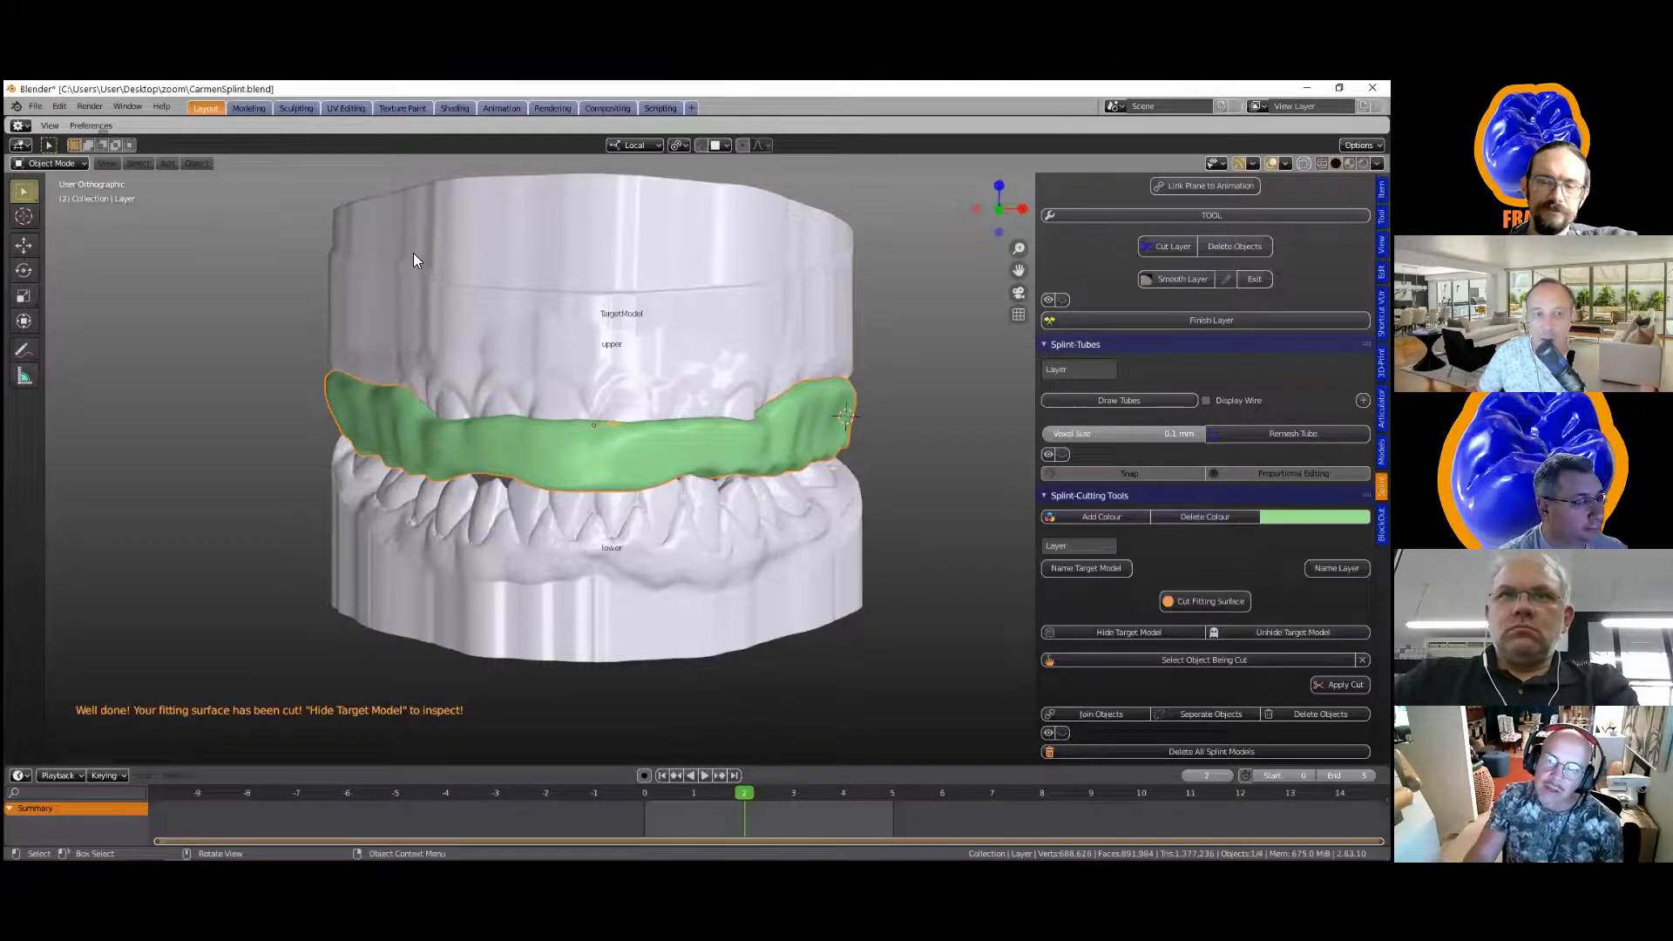
# Step: Hide the target model and examine up close how the splint's edge sits against the upper teeth
pyautogui.click(512, 256)
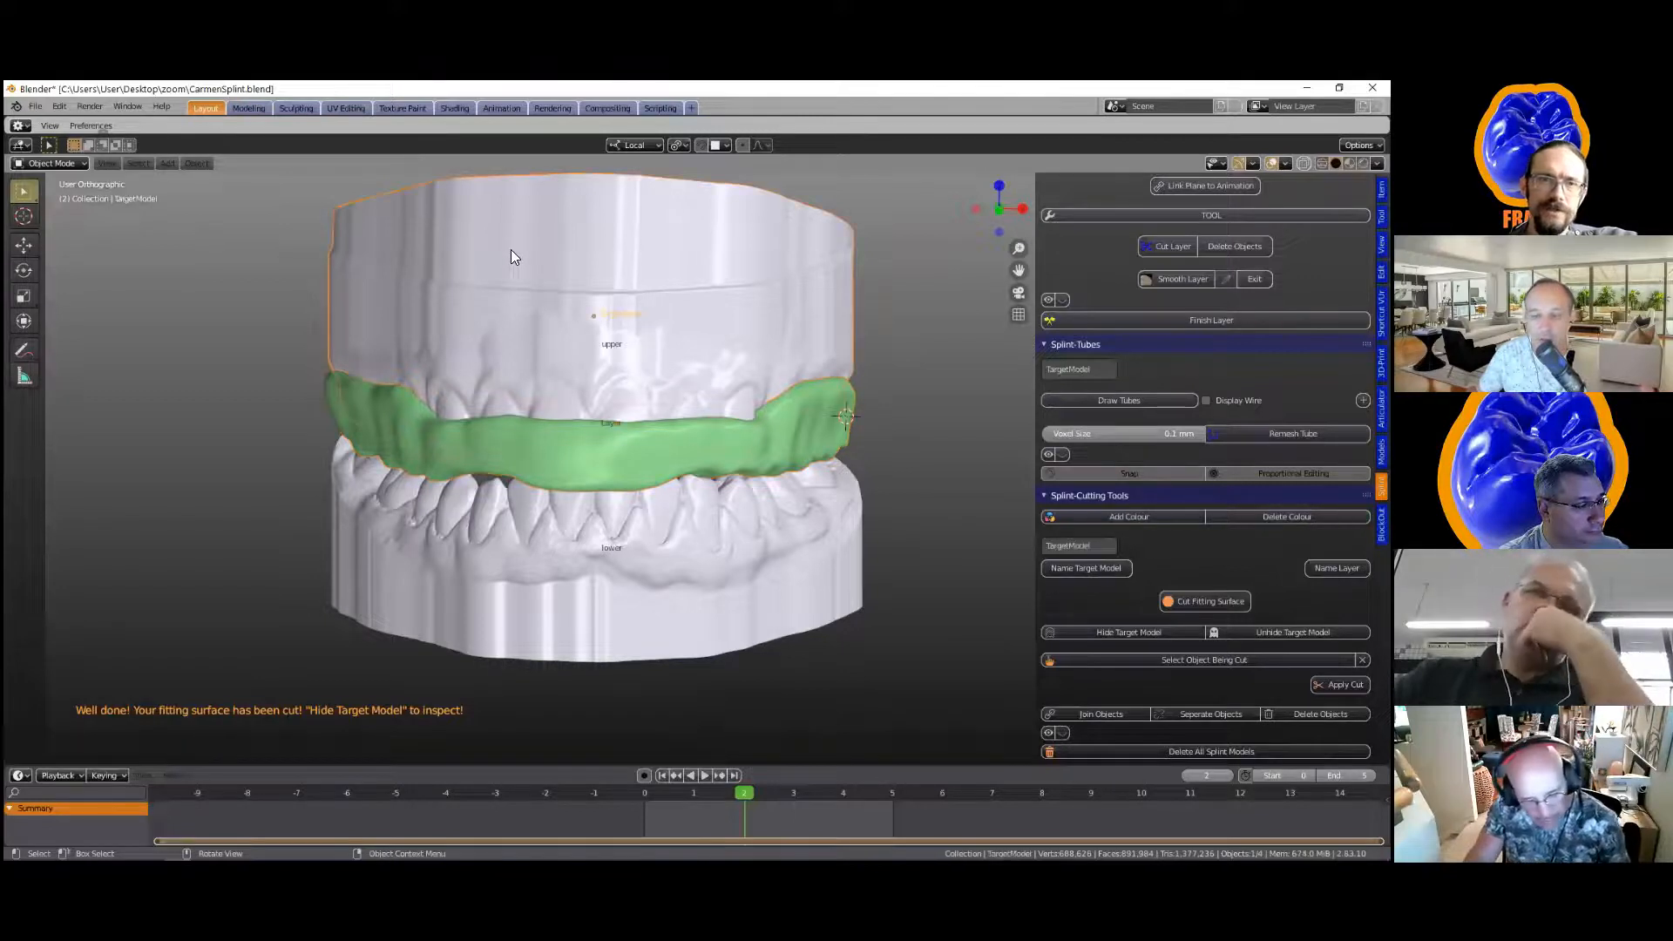
pyautogui.press('Delete')
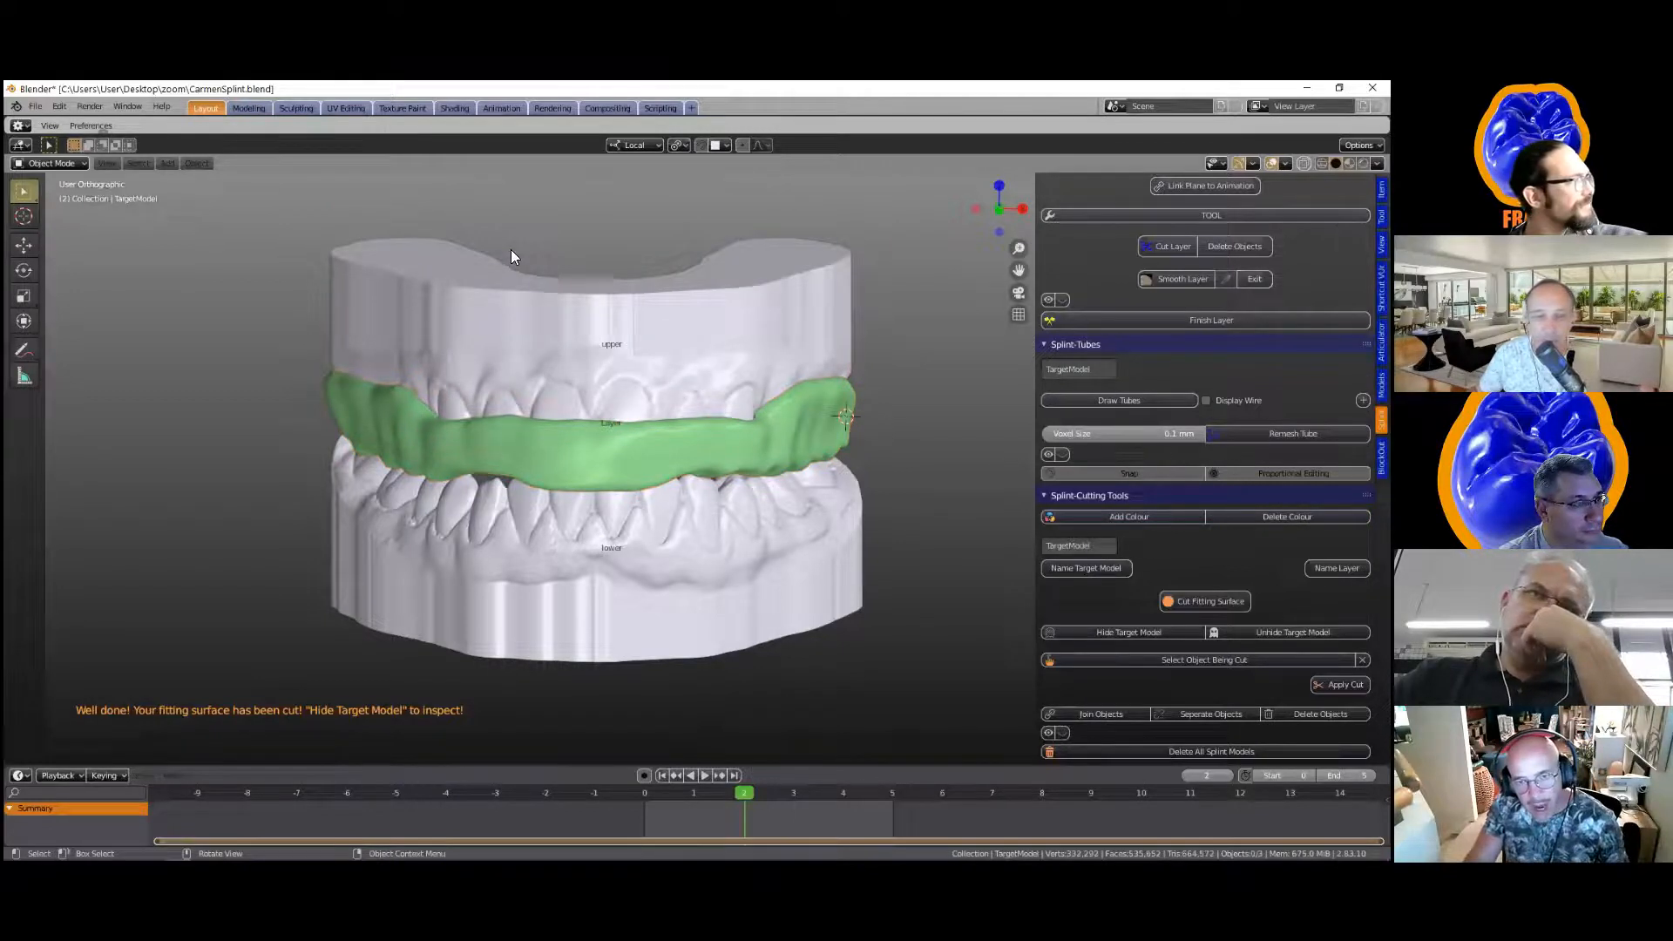
pyautogui.scroll(2, 533, 380)
pyautogui.moveTo(538, 394); pyautogui.dragTo(563, 514, button='middle')
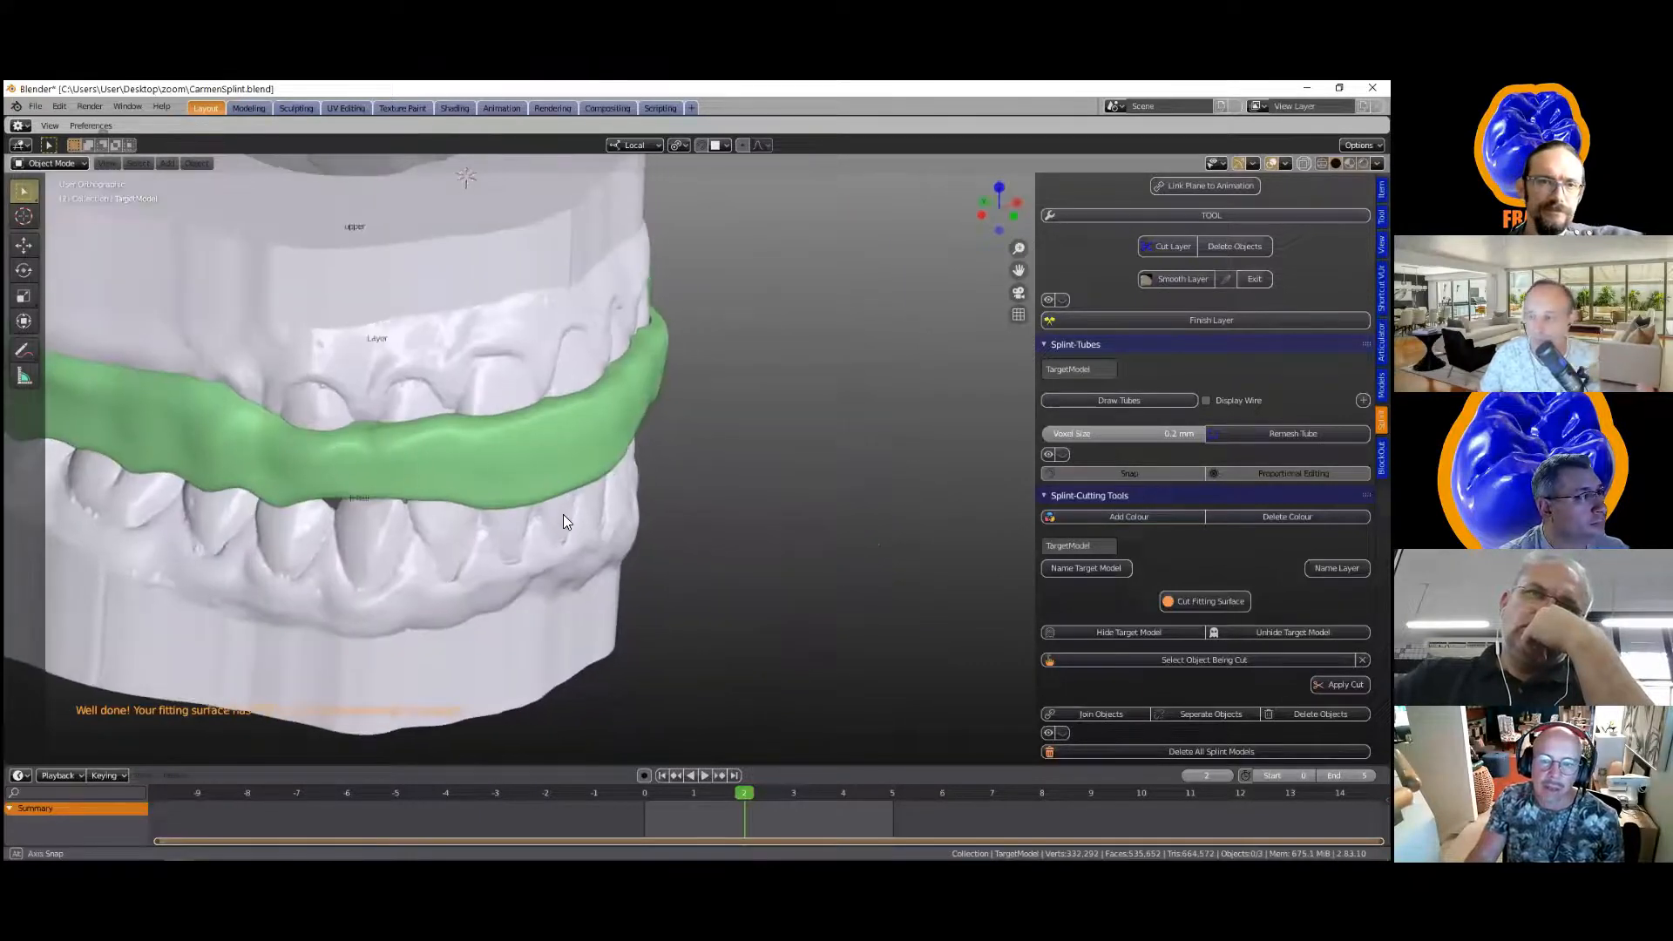
pyautogui.moveTo(542, 370); pyautogui.dragTo(490, 430, button='middle')
pyautogui.scroll(5, 421, 604)
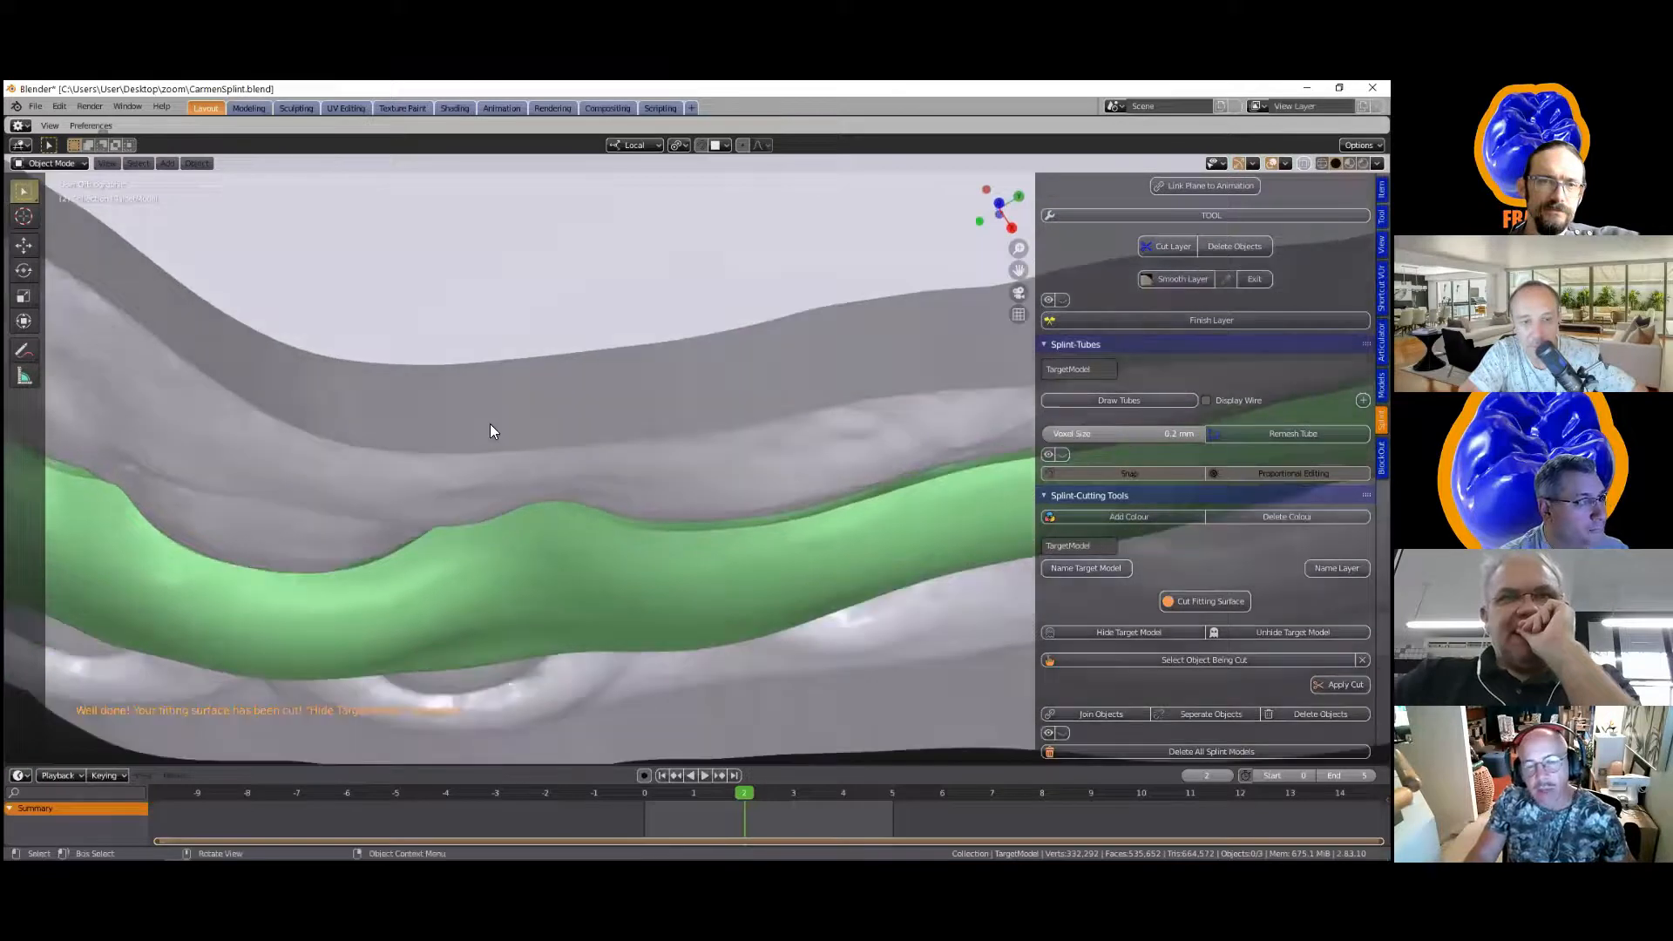
# Step: Hide the upper model to inspect the splint's fitting surface from above, and unhide all the hidden models
pyautogui.scroll(-5, 767, 566)
pyautogui.press('KP_1')
pyautogui.scroll(-2, 767, 567)
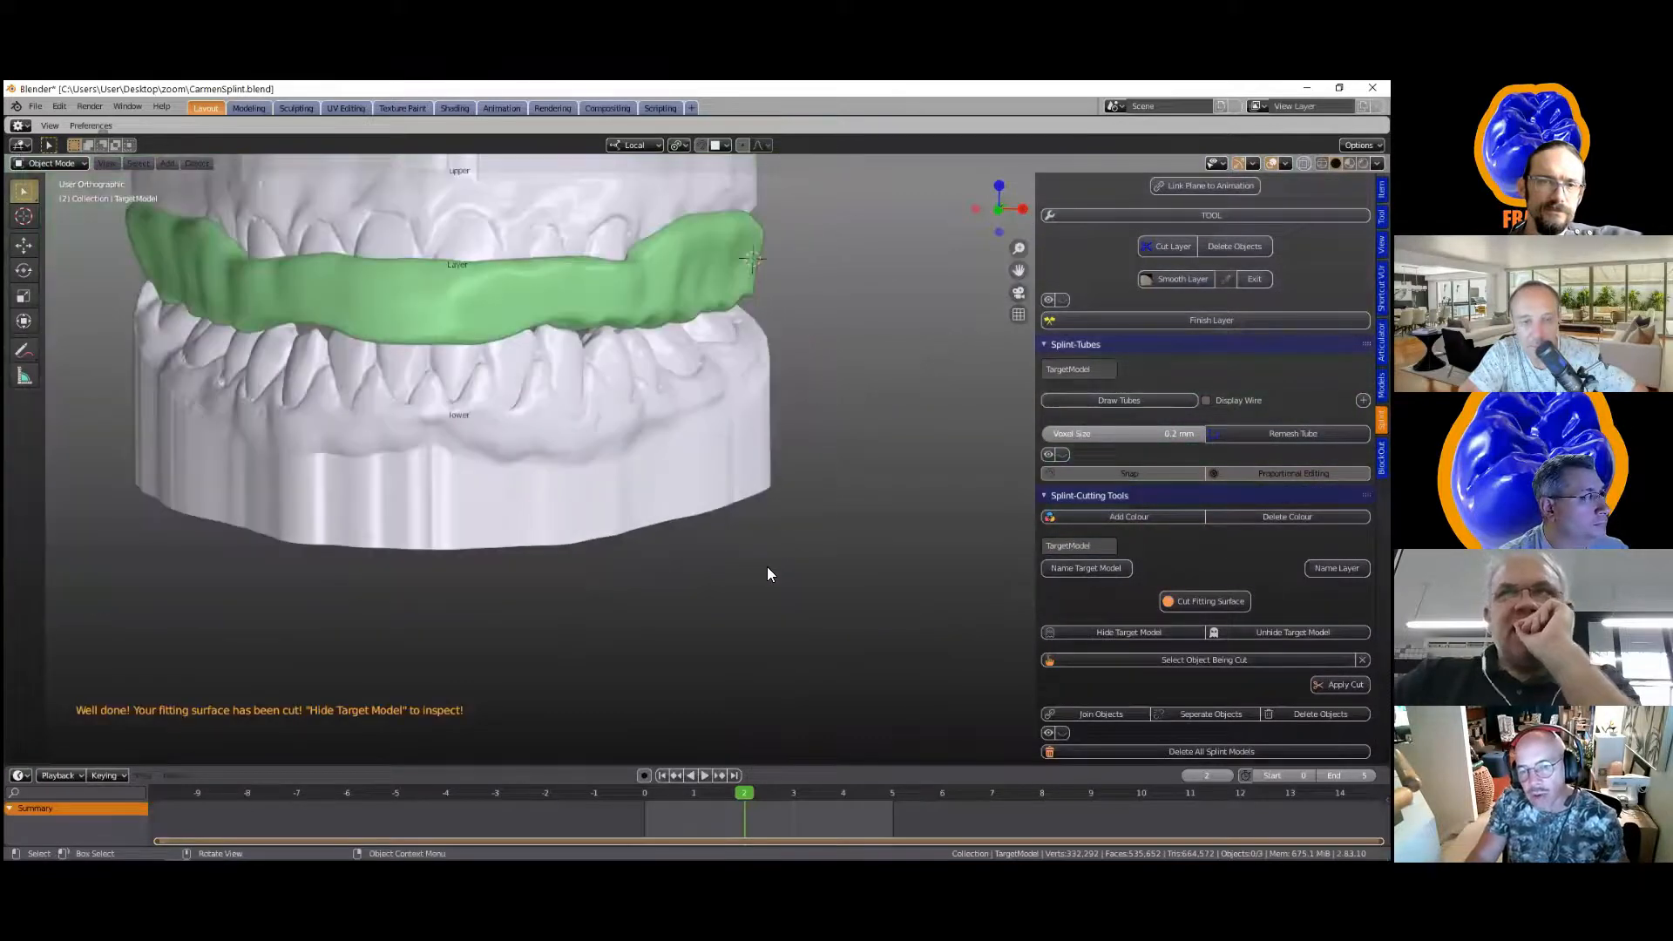
pyautogui.press('KP_Decimal')
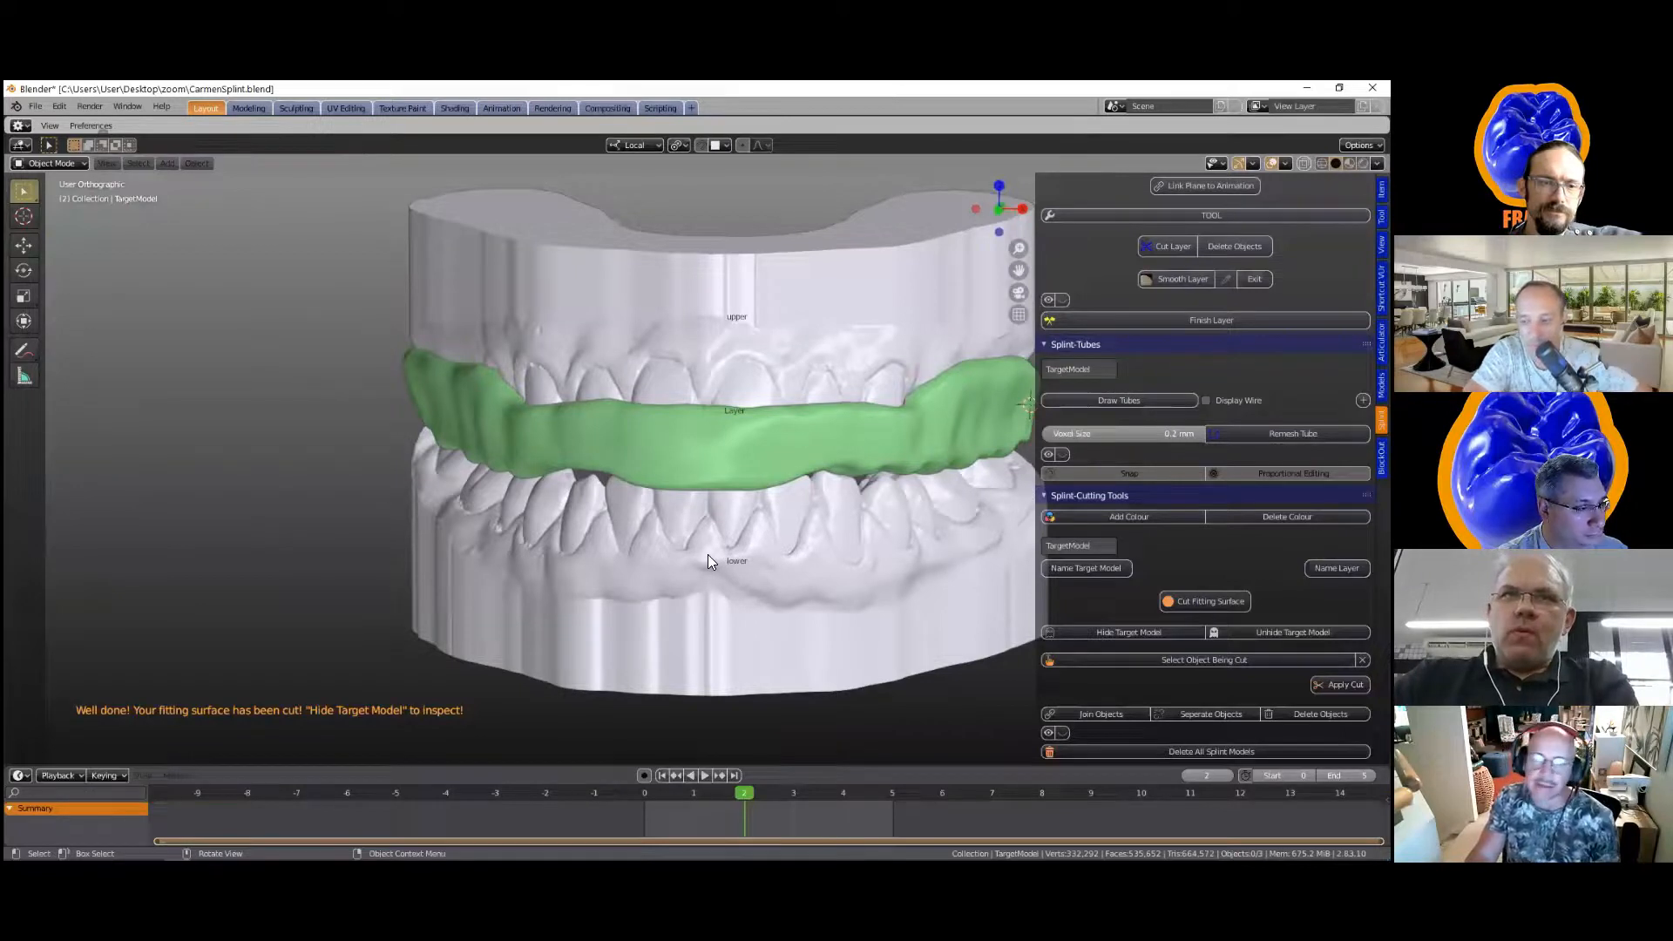
pyautogui.moveTo(707, 554); pyautogui.dragTo(716, 546, button='middle')
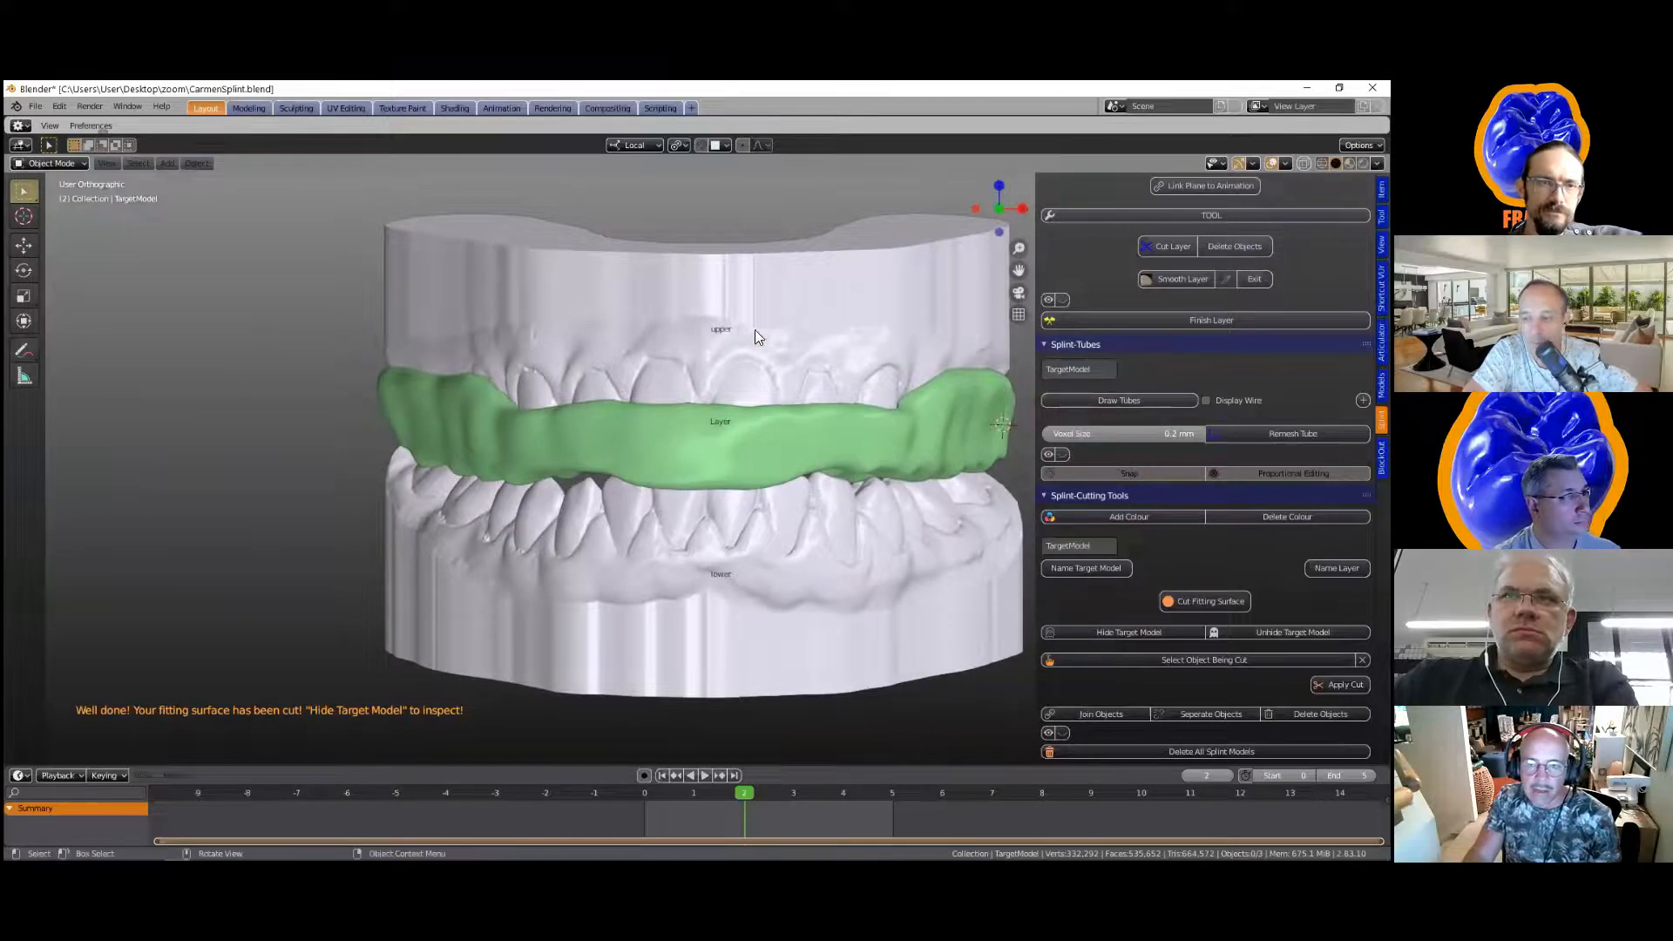
pyautogui.click(765, 307)
pyautogui.press('h')
pyautogui.moveTo(732, 335); pyautogui.dragTo(733, 515, button='middle')
pyautogui.keyDown('shift'); pyautogui.moveTo(773, 355); pyautogui.dragTo(810, 642, button='middle'); pyautogui.keyUp('shift')
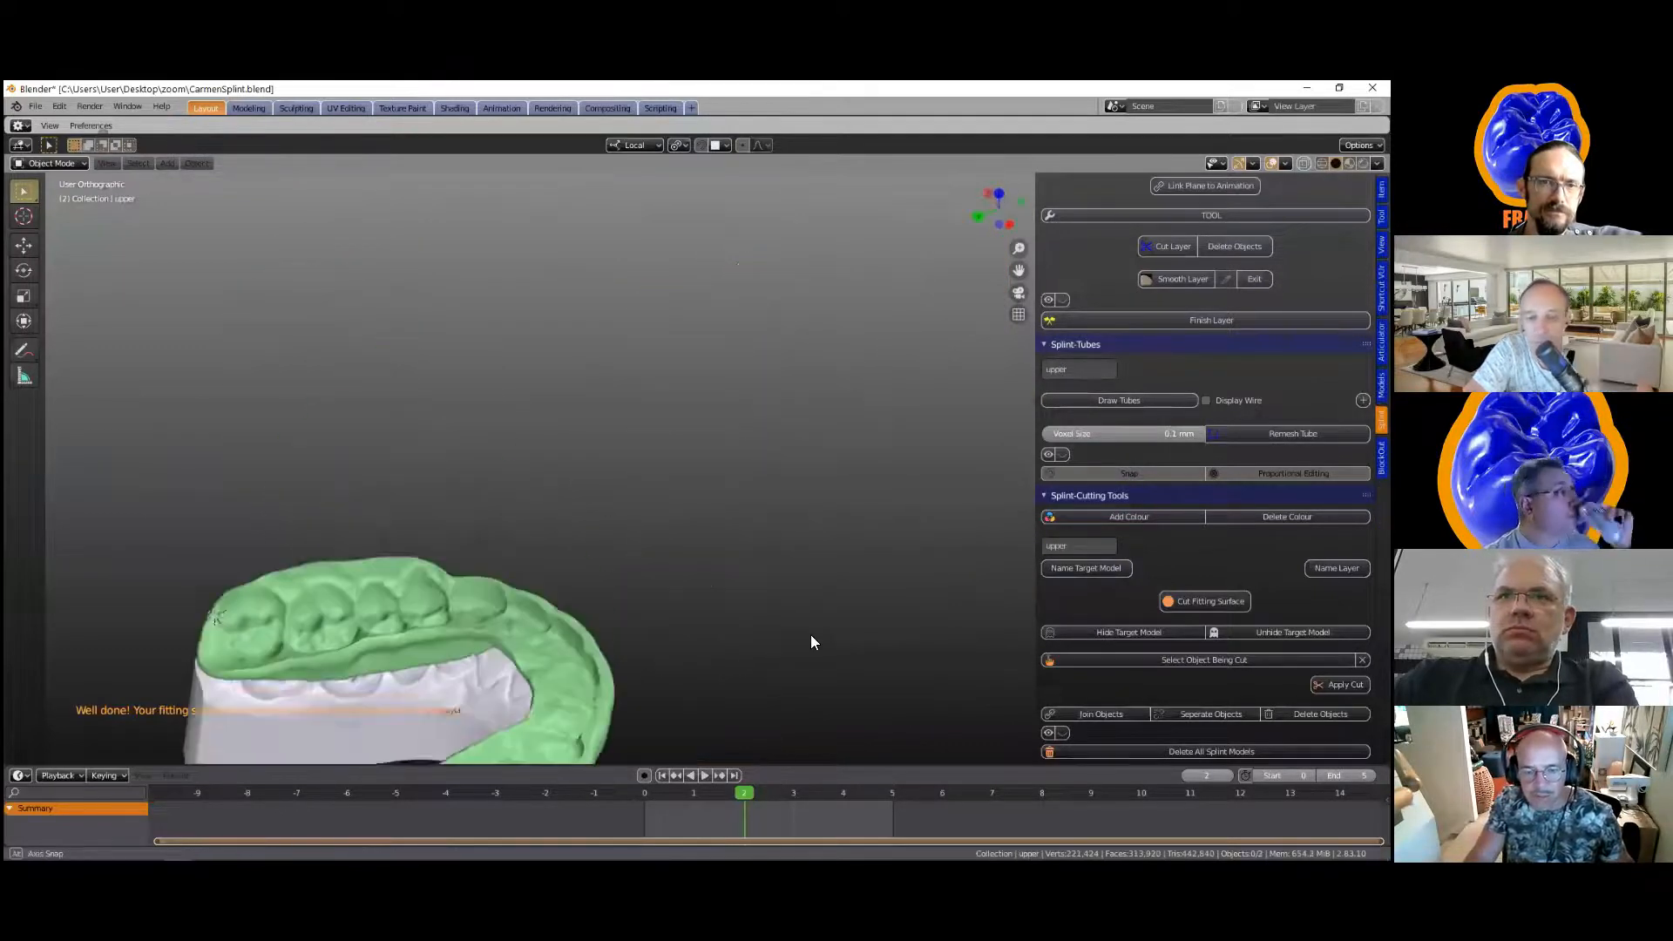
pyautogui.moveTo(885, 410); pyautogui.dragTo(638, 520, button='middle')
pyautogui.hotkey('alt', 'h')
pyautogui.scroll(3, 605, 535)
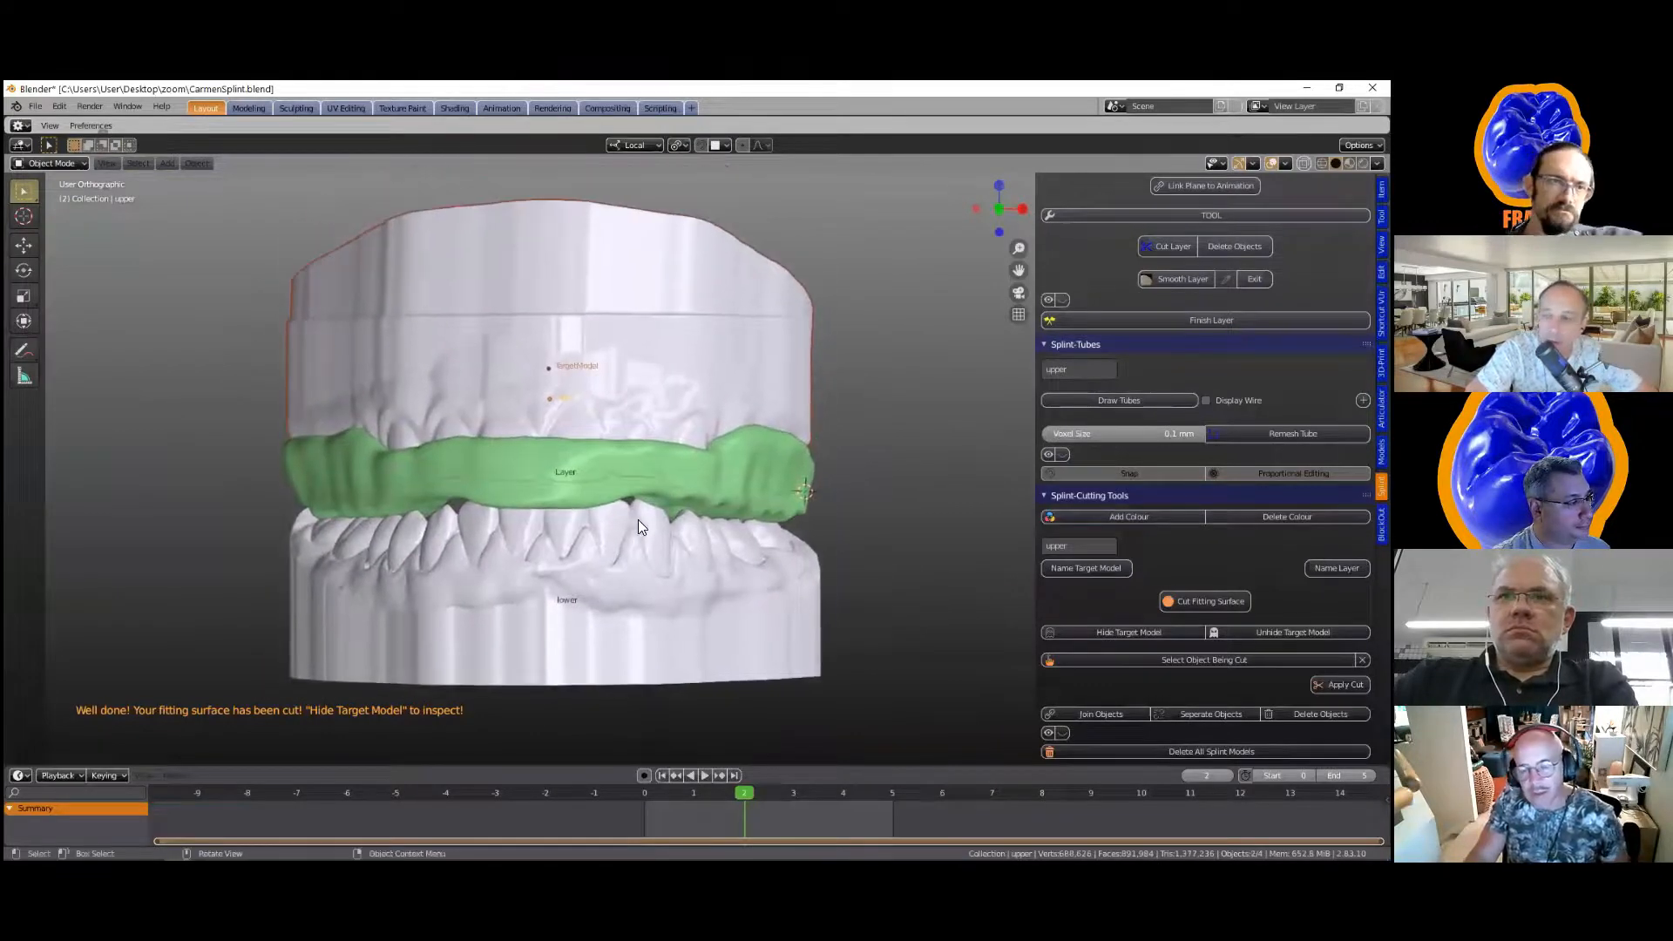